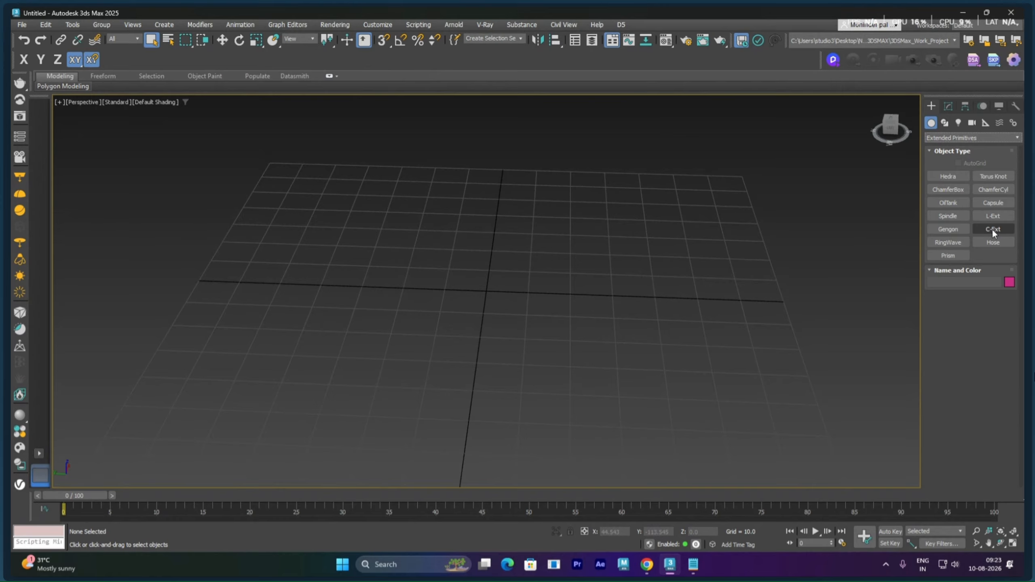
Step: Create a thin-walled C-Ext with back and front lengths about 116, side length about 132, widths about 2.5 and height about 23
{"action": "left_click", "coordinate": [993, 231]}
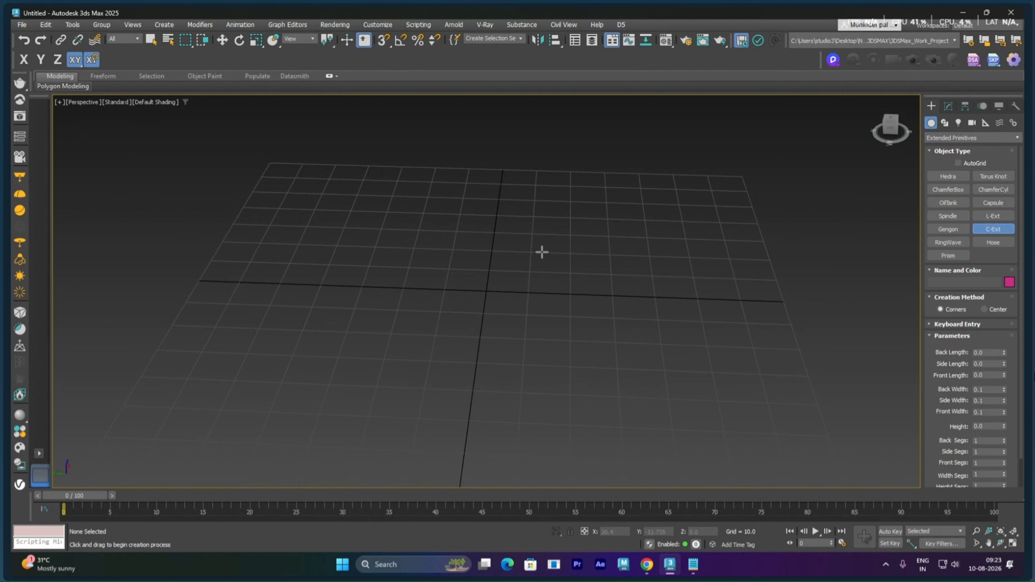
{"action": "middle_click_drag", "start_coordinate": [519, 250], "coordinate": [447, 226], "text": "alt"}
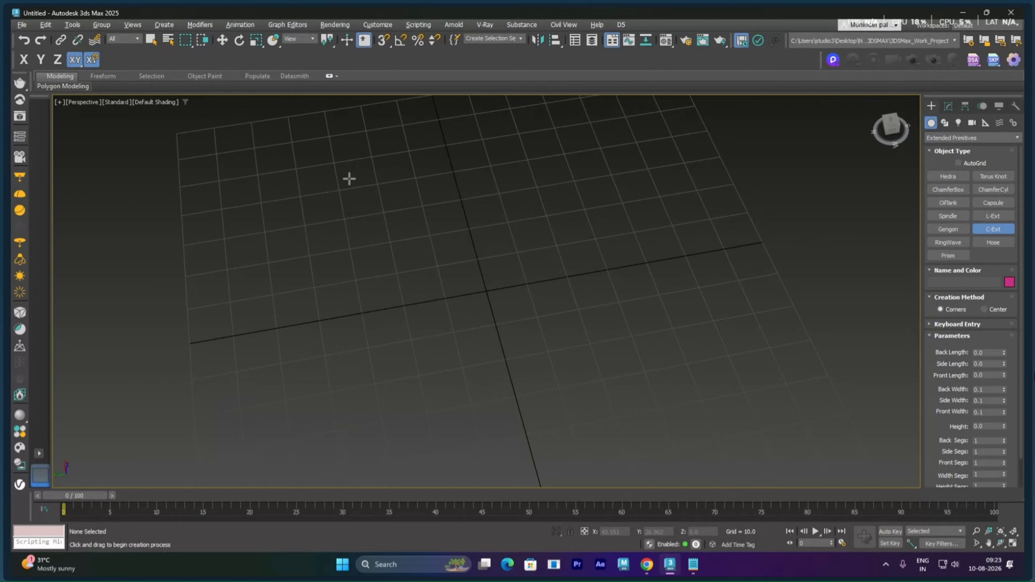
{"action": "left_click_drag", "start_coordinate": [330, 168], "coordinate": [1016, 455]}
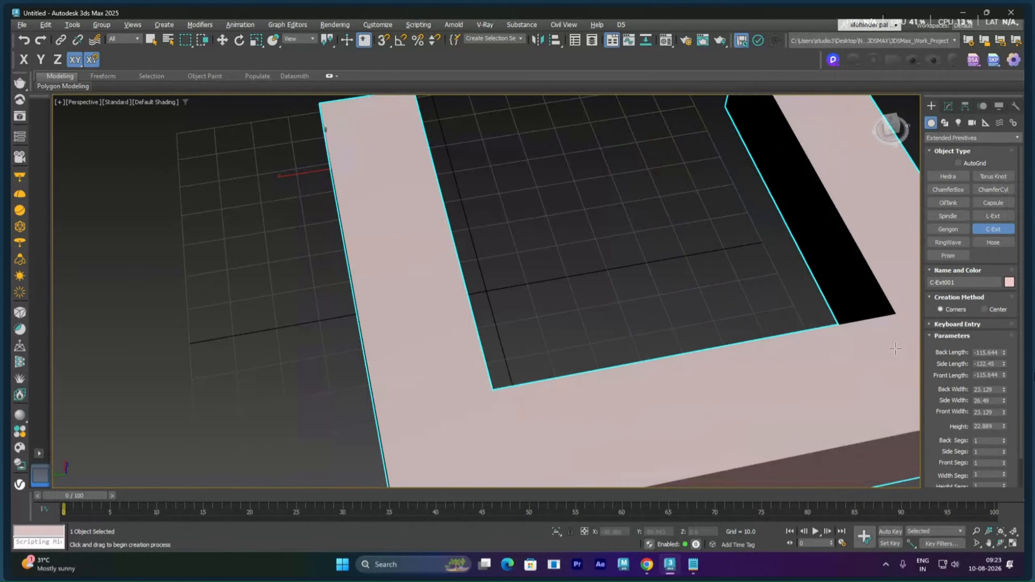
{"action": "left_click", "coordinate": [891, 347]}
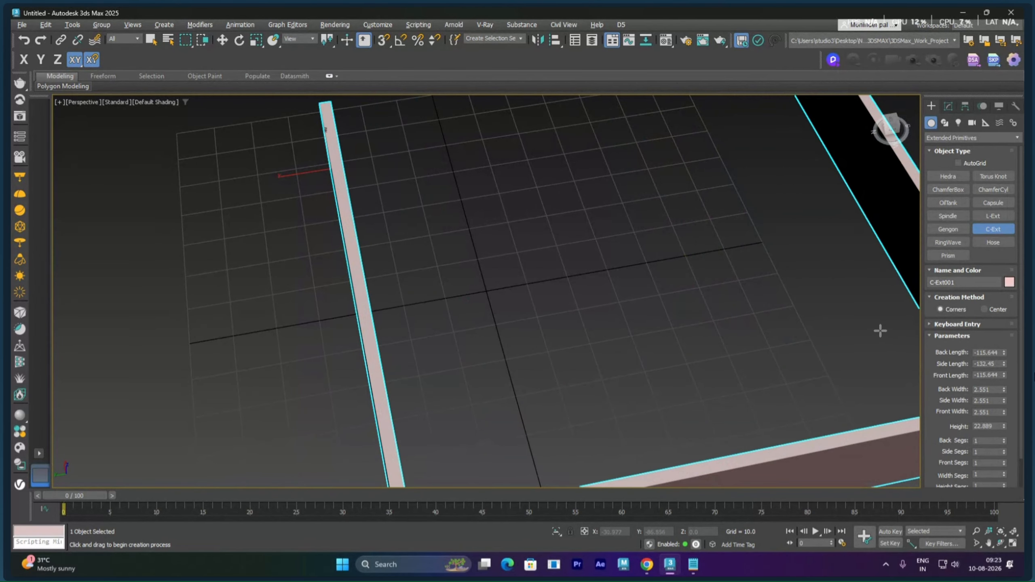
{"action": "left_click", "coordinate": [802, 344]}
{"action": "right_click", "coordinate": [802, 344]}
{"action": "middle_click_drag", "start_coordinate": [801, 344], "coordinate": [612, 287], "text": "alt"}
{"action": "scroll", "coordinate": [612, 288], "scroll_direction": "down", "scroll_amount": 4}
{"action": "middle_click_drag", "start_coordinate": [636, 334], "coordinate": [606, 337], "text": "alt"}
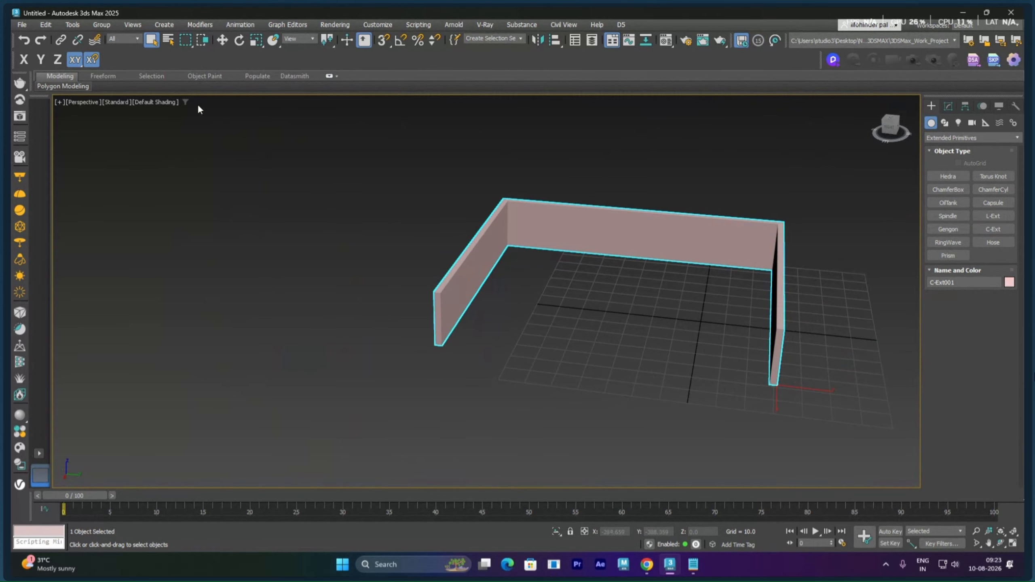
Step: Set the C-Ext's absolute world X and Y position to 0
{"action": "right_click", "coordinate": [222, 40]}
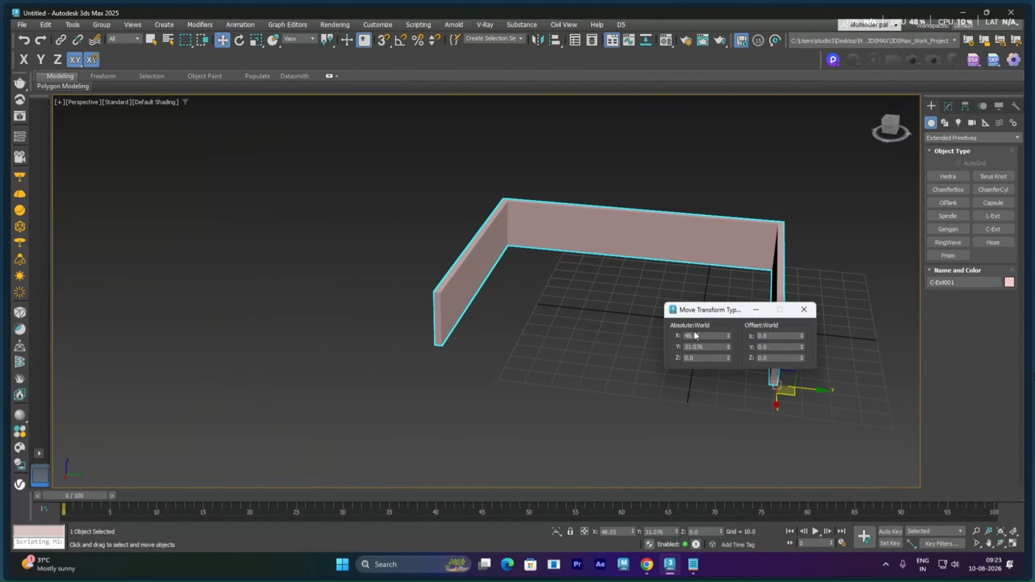
{"action": "right_click", "coordinate": [728, 336]}
{"action": "right_click", "coordinate": [729, 346]}
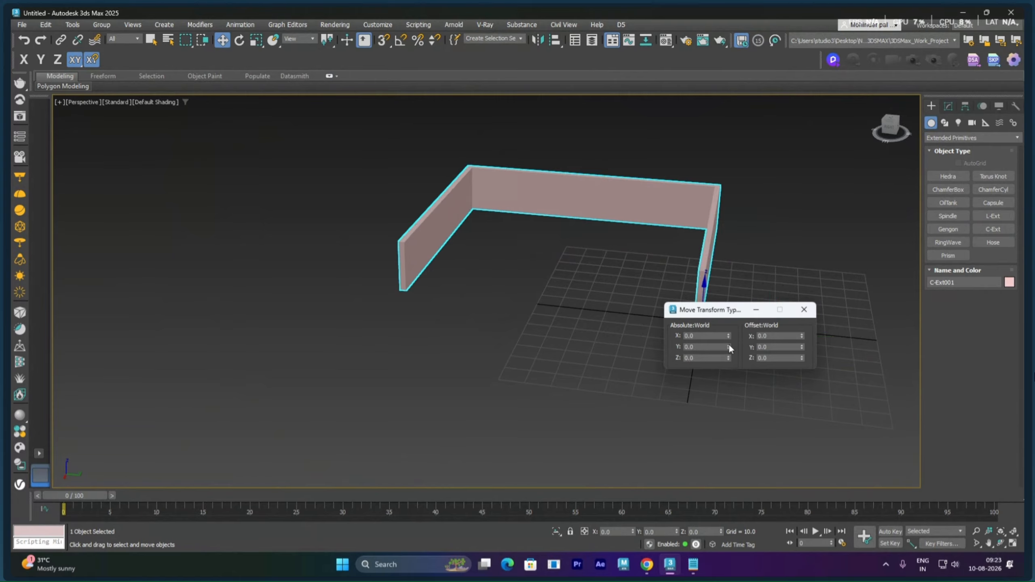
{"action": "left_click", "coordinate": [804, 309]}
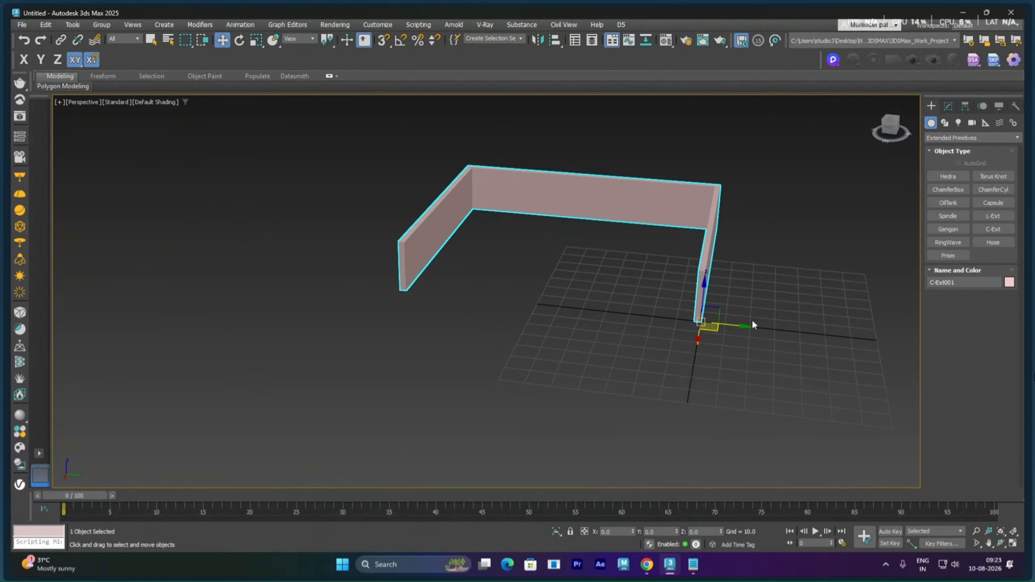
Step: Move the C-Ext over the grid to about X 44, Y 59
{"action": "left_click_drag", "start_coordinate": [732, 334], "coordinate": [873, 342]}
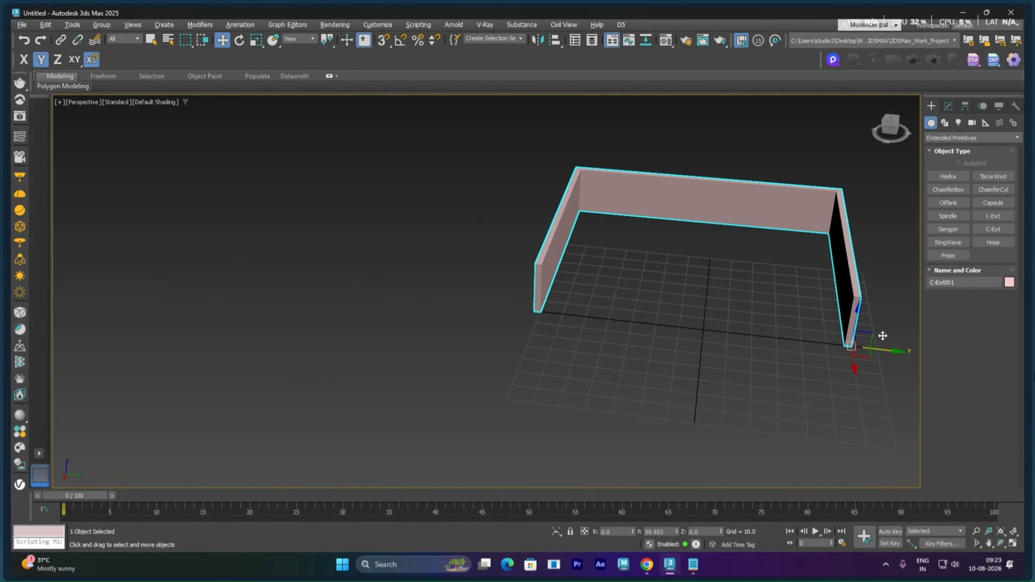
{"action": "middle_click_drag", "start_coordinate": [874, 342], "coordinate": [667, 330], "text": "alt"}
{"action": "scroll", "coordinate": [807, 342], "scroll_direction": "up", "scroll_amount": 3}
{"action": "scroll", "coordinate": [667, 331], "scroll_direction": "up", "scroll_amount": 1}
{"action": "left_click_drag", "start_coordinate": [724, 281], "coordinate": [839, 350]}
{"action": "scroll", "coordinate": [673, 359], "scroll_direction": "down", "scroll_amount": 3}
{"action": "middle_click_drag", "start_coordinate": [673, 359], "coordinate": [619, 358], "text": "alt"}
{"action": "scroll", "coordinate": [619, 359], "scroll_direction": "up", "scroll_amount": 2}
{"action": "scroll", "coordinate": [618, 352], "scroll_direction": "up", "scroll_amount": 1}
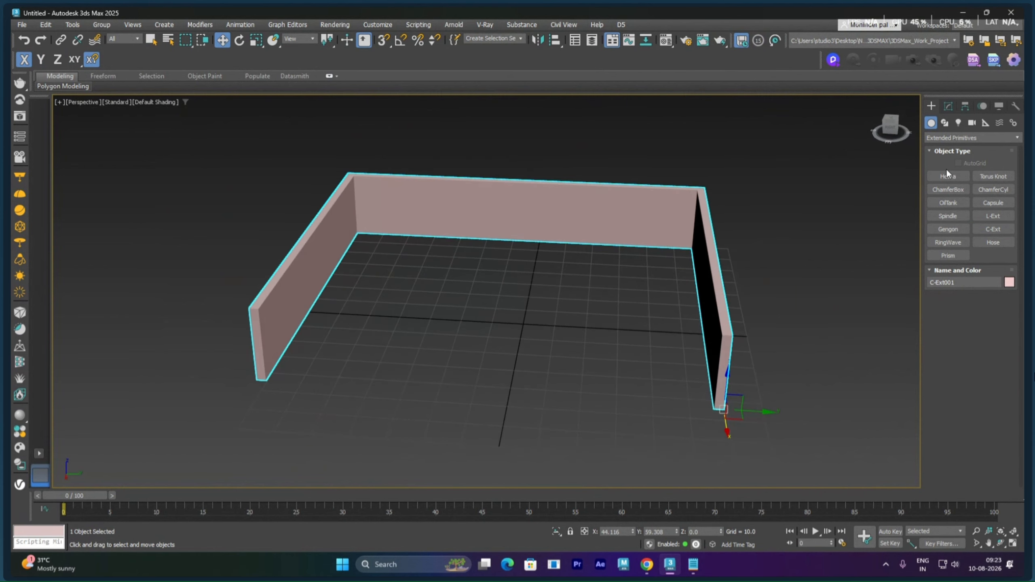
Step: Raise the C-Ext's height to about 81
{"action": "left_click", "coordinate": [948, 106]}
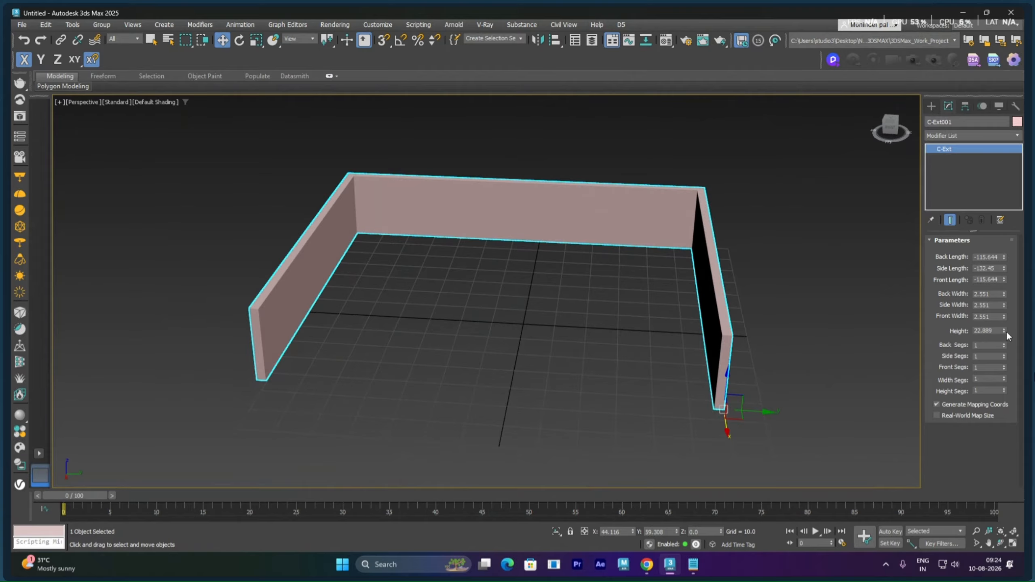
{"action": "left_click_drag", "start_coordinate": [1004, 330], "coordinate": [994, 196]}
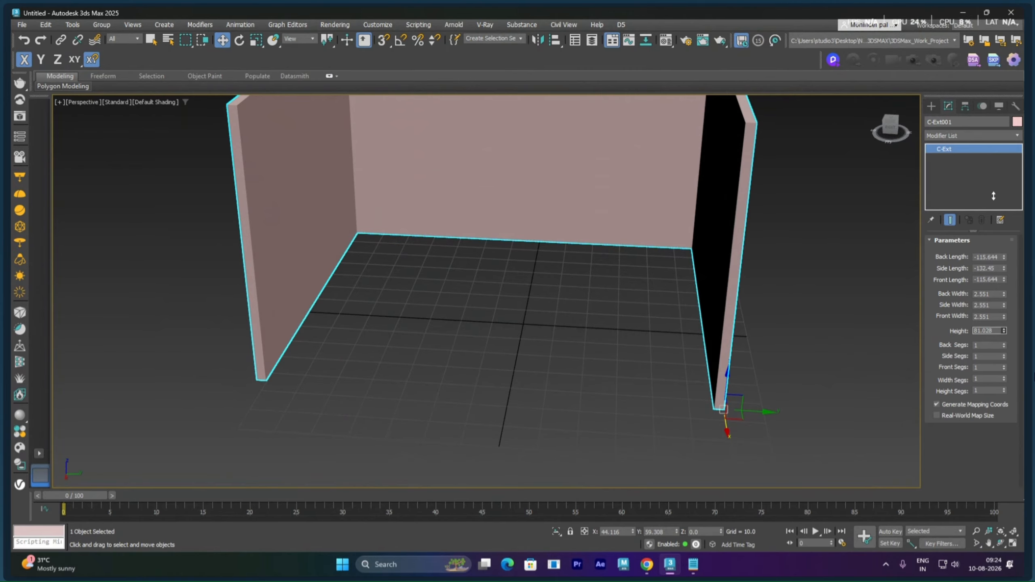
{"action": "middle_click_drag", "start_coordinate": [617, 268], "coordinate": [661, 359], "text": "alt"}
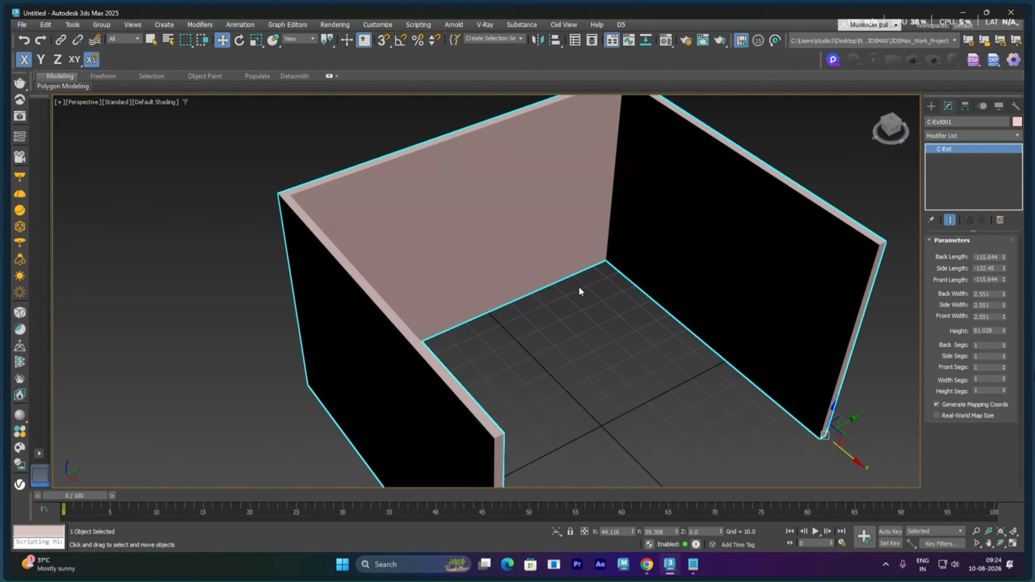
Step: Convert the C-Ext to an Editable Poly
{"action": "right_click", "coordinate": [538, 247]}
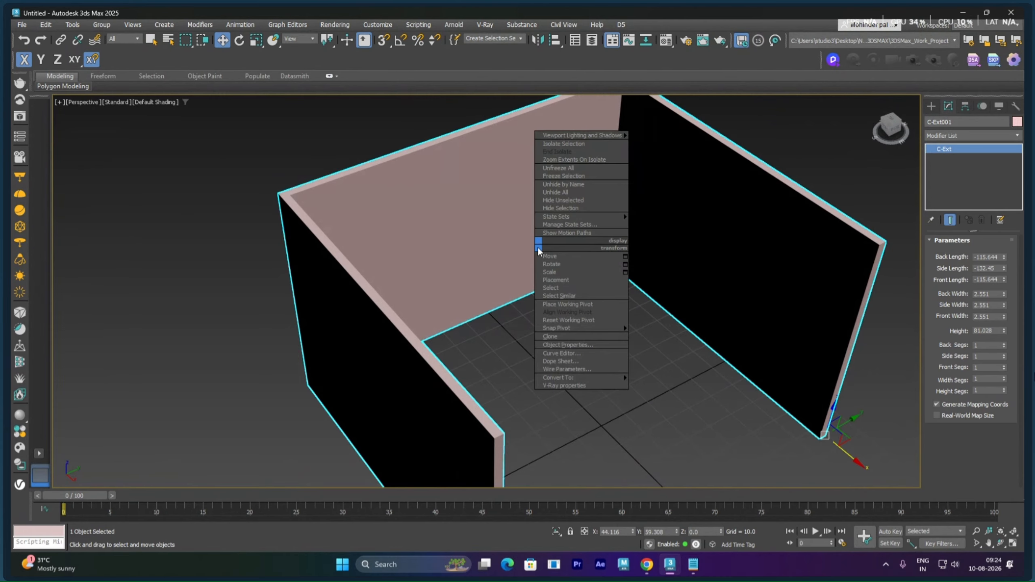
{"action": "mouse_move", "coordinate": [583, 378]}
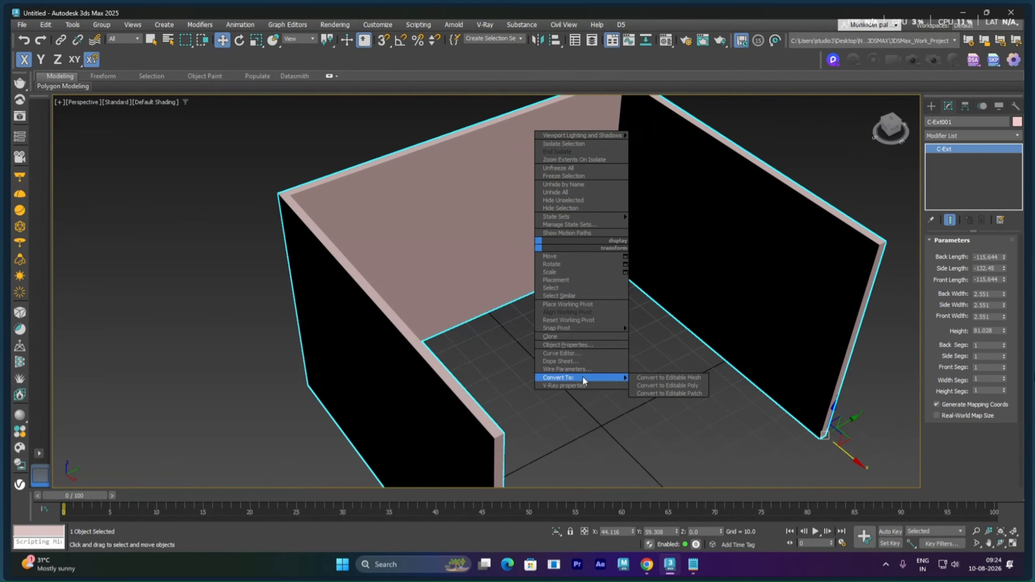
{"action": "left_click", "coordinate": [666, 386]}
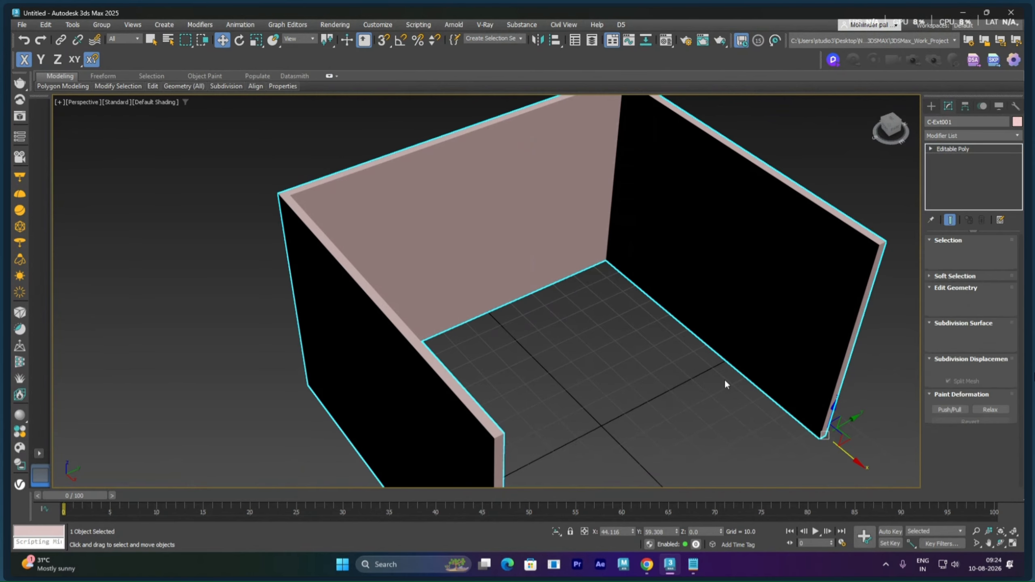
Step: Select the back wall's vertices and move them outward along X to about -137 to lengthen the room
{"action": "left_click", "coordinate": [930, 149]}
{"action": "left_click", "coordinate": [949, 158]}
{"action": "scroll", "coordinate": [602, 275], "scroll_direction": "down", "scroll_amount": 4}
{"action": "middle_click_drag", "start_coordinate": [602, 276], "coordinate": [652, 255], "text": "alt"}
{"action": "left_click_drag", "start_coordinate": [615, 382], "coordinate": [613, 379]}
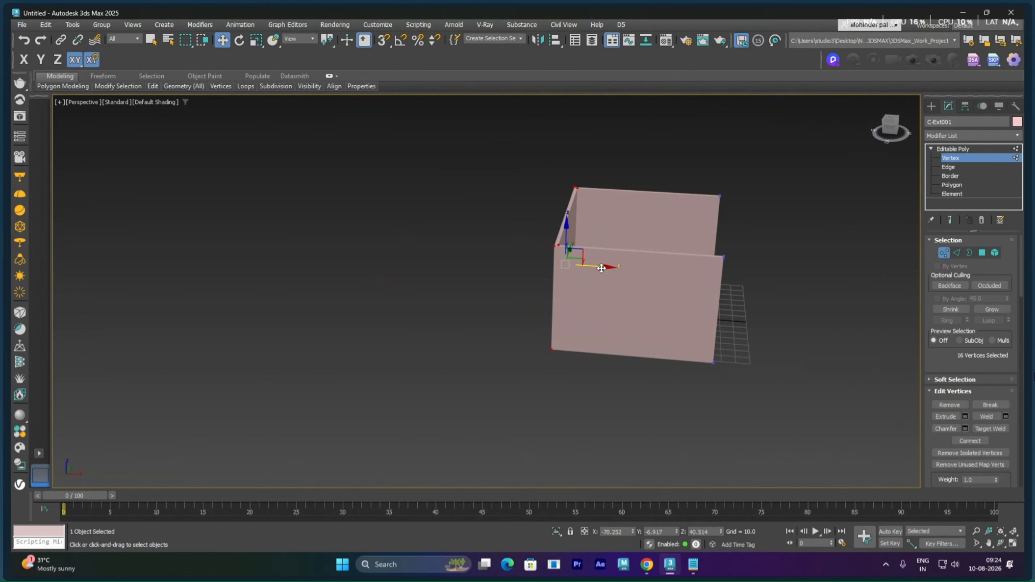
{"action": "left_click_drag", "start_coordinate": [601, 268], "coordinate": [516, 262]}
Step: Move the right side wall's vertices outward along Y to about 73, and leave vertex editing
{"action": "middle_click_drag", "start_coordinate": [516, 262], "coordinate": [479, 294], "text": "alt"}
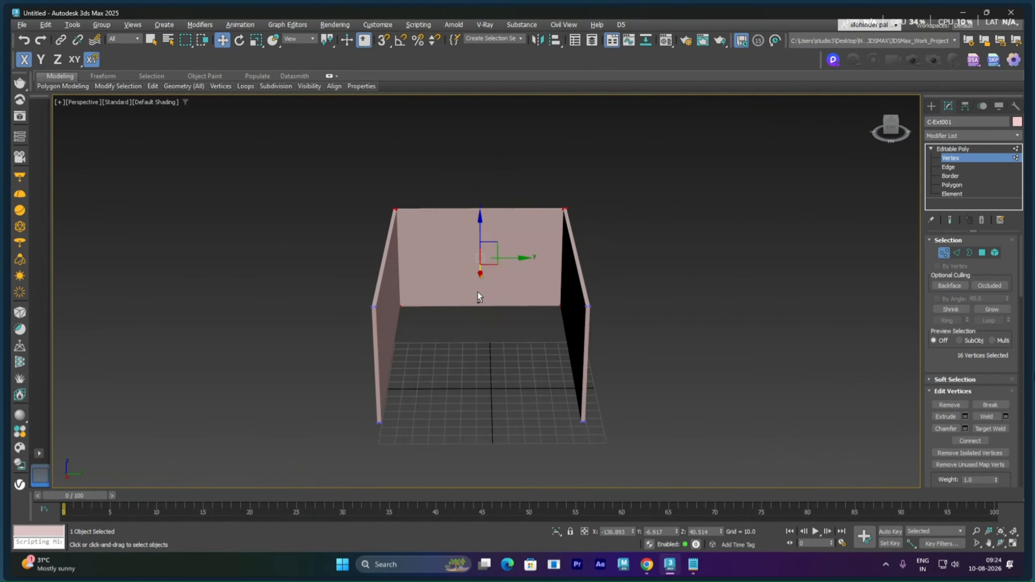
{"action": "left_click_drag", "start_coordinate": [501, 160], "coordinate": [678, 477]}
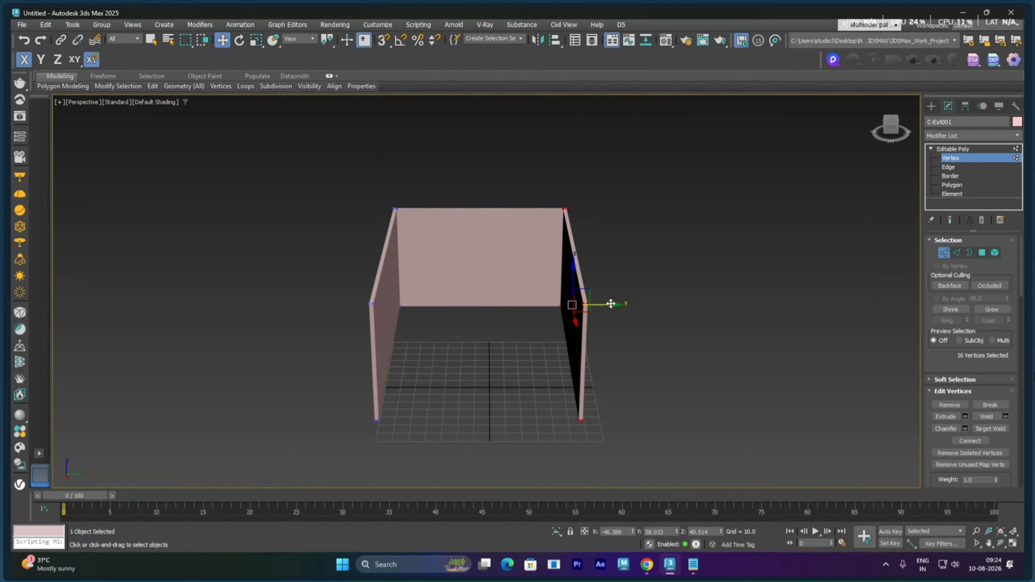
{"action": "left_click_drag", "start_coordinate": [610, 303], "coordinate": [635, 301]}
{"action": "middle_click_drag", "start_coordinate": [574, 342], "coordinate": [573, 340], "text": "alt"}
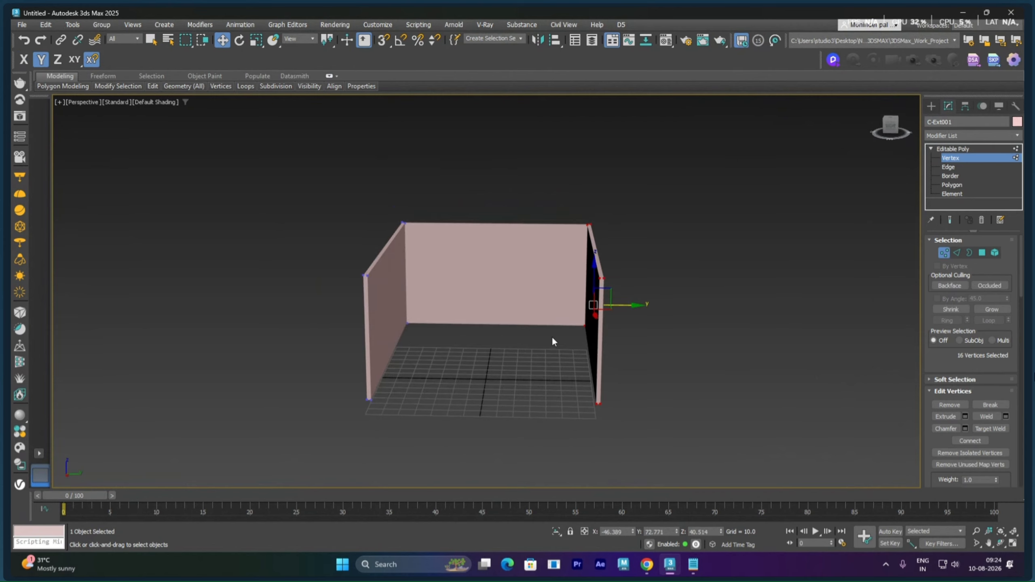
{"action": "scroll", "coordinate": [552, 340], "scroll_direction": "up", "scroll_amount": 5}
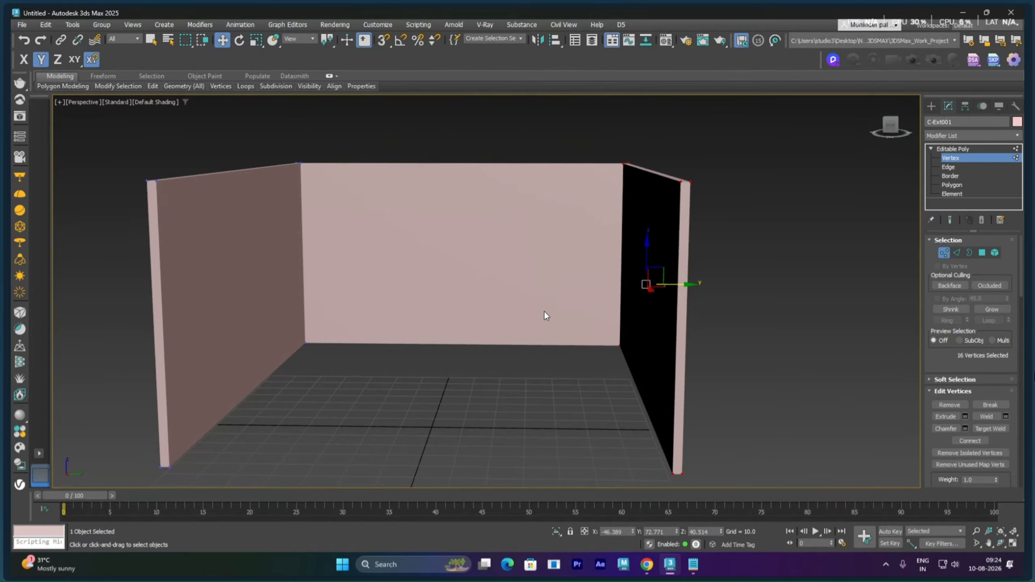
{"action": "middle_click_drag", "start_coordinate": [544, 316], "coordinate": [766, 253], "text": "alt"}
{"action": "left_click", "coordinate": [944, 157]}
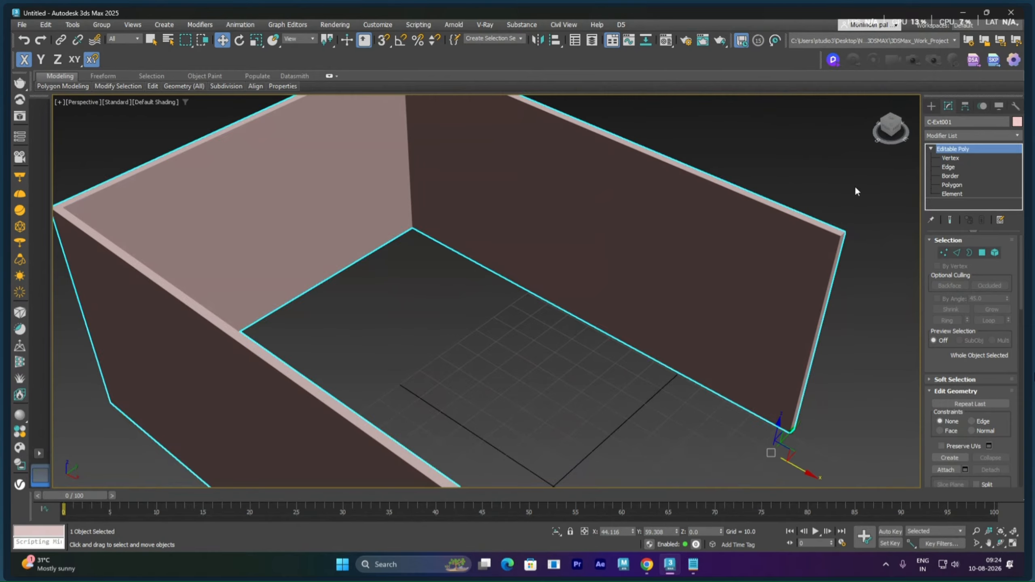
Step: Start a Plane from the Standard Primitives and switch the viewport to the Top view
{"action": "scroll", "coordinate": [511, 321], "scroll_direction": "down", "scroll_amount": 6}
{"action": "middle_click_drag", "start_coordinate": [513, 322], "coordinate": [507, 276], "text": "alt"}
{"action": "scroll", "coordinate": [475, 290], "scroll_direction": "up", "scroll_amount": 5}
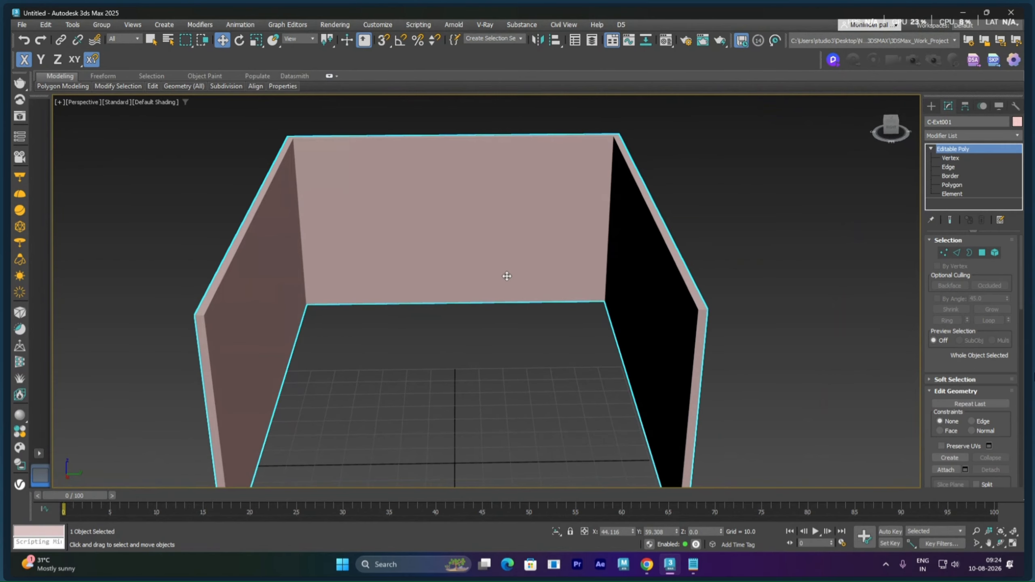
{"action": "left_click", "coordinate": [932, 106]}
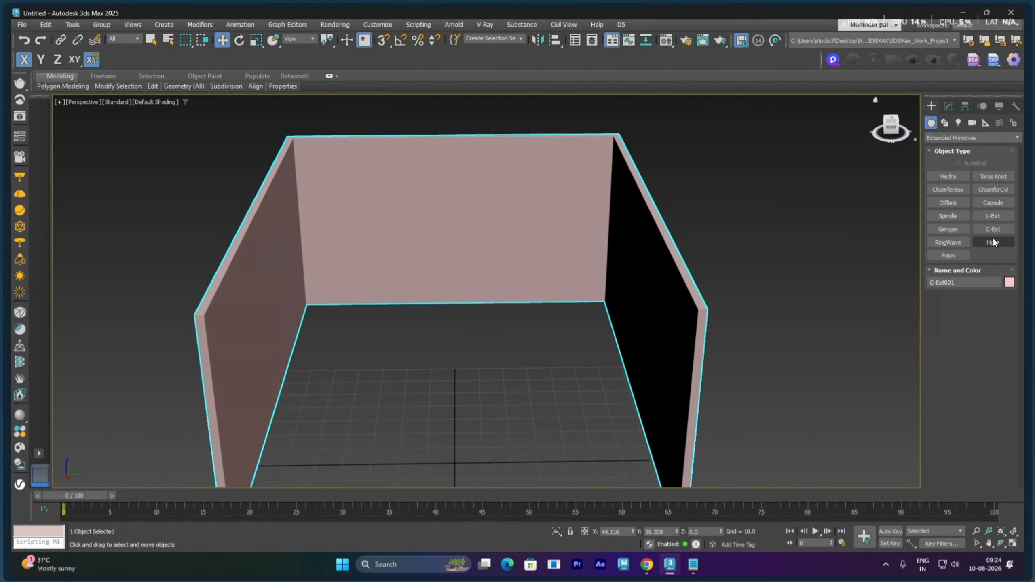
{"action": "left_click", "coordinate": [937, 138]}
{"action": "left_click", "coordinate": [945, 145]}
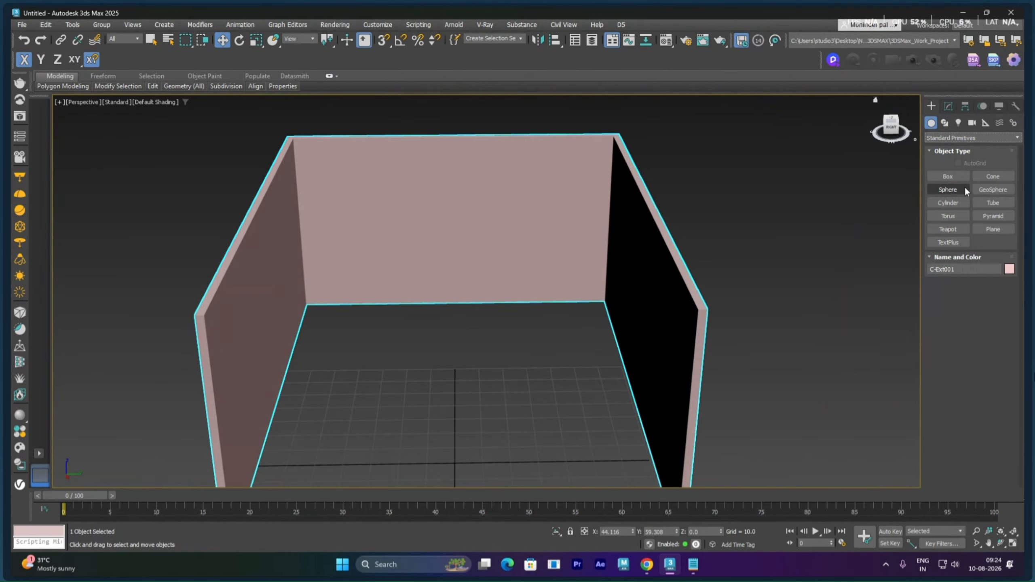
{"action": "left_click", "coordinate": [995, 229]}
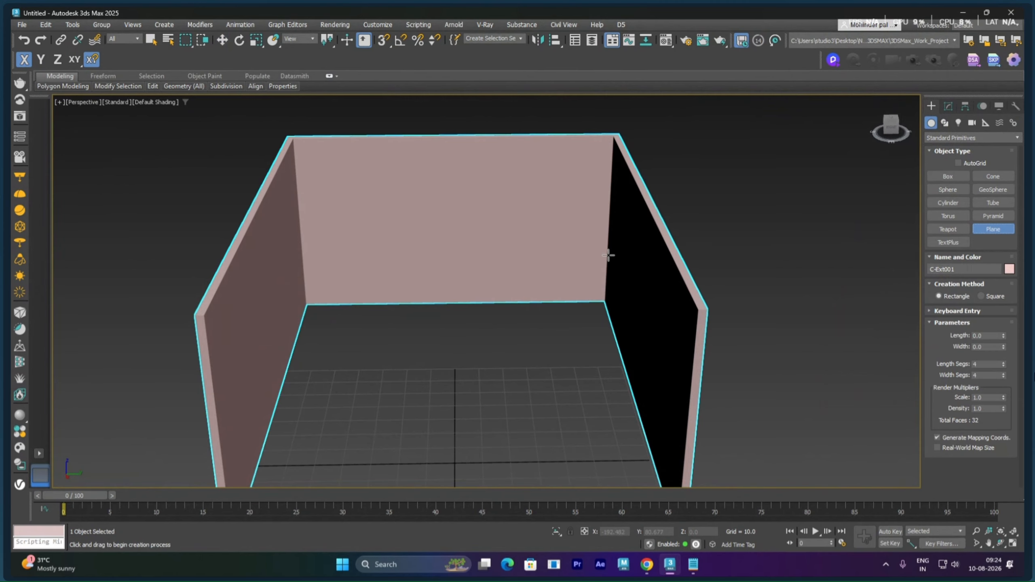
{"action": "key", "text": "t"}
{"action": "scroll", "coordinate": [546, 235], "scroll_direction": "down", "scroll_amount": 5}
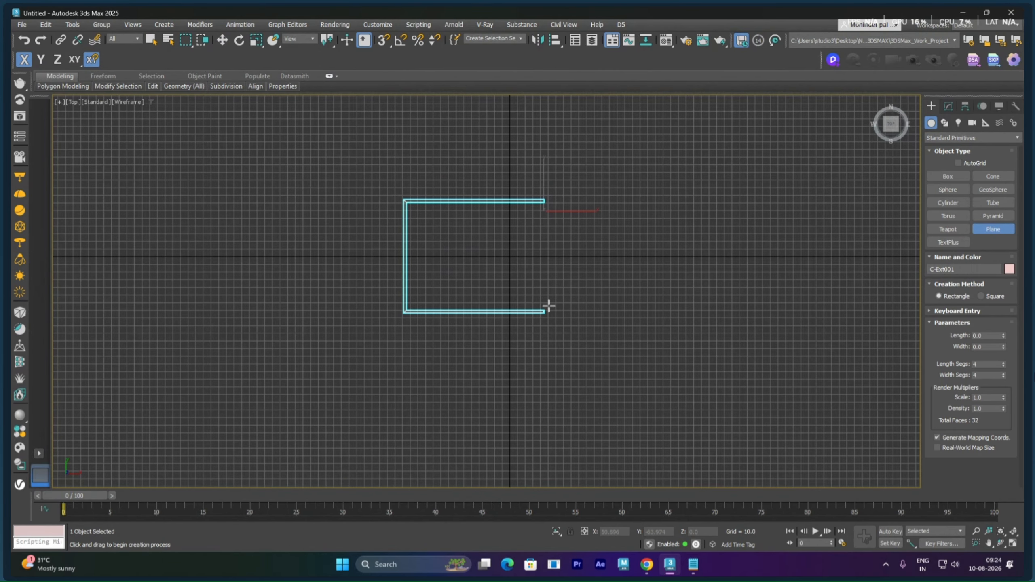
Step: Enlarge the wall outline to about 239 by 188 by moving one side wall's vertices along Y and the back wall's along X
{"action": "key", "text": "w"}
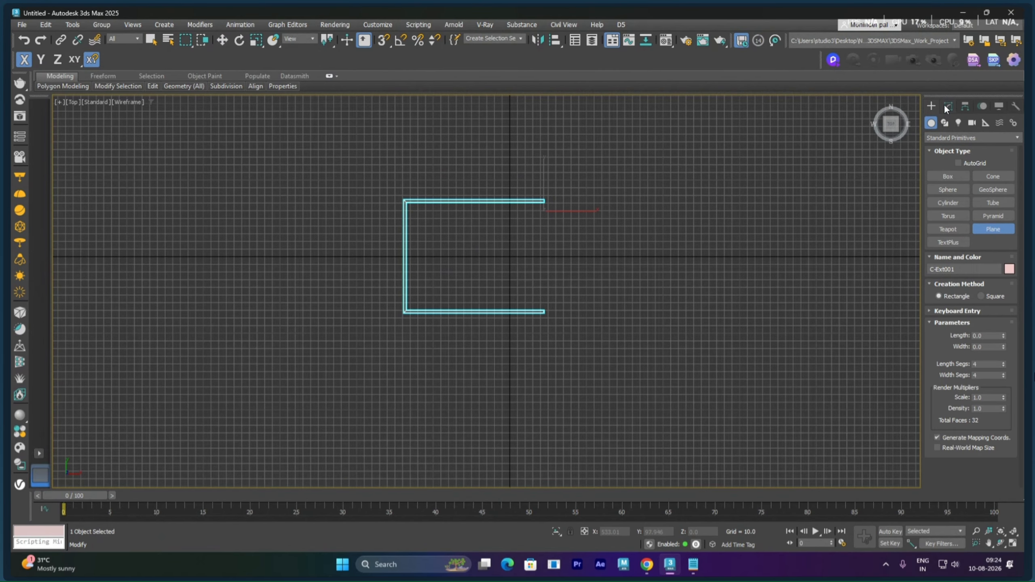
{"action": "left_click", "coordinate": [946, 158]}
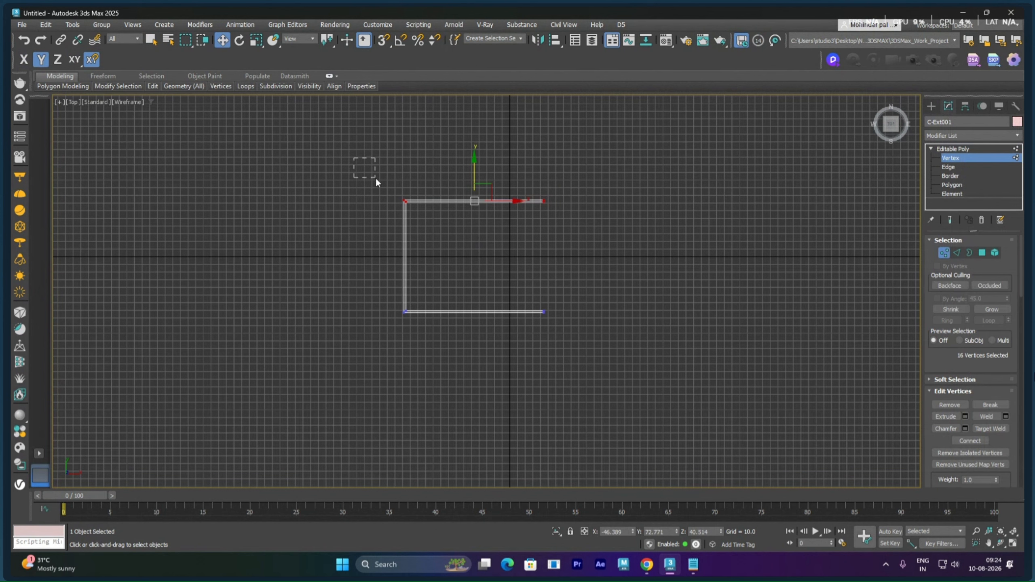
{"action": "left_click_drag", "start_coordinate": [474, 169], "coordinate": [474, 142]}
{"action": "left_click_drag", "start_coordinate": [396, 206], "coordinate": [461, 348]}
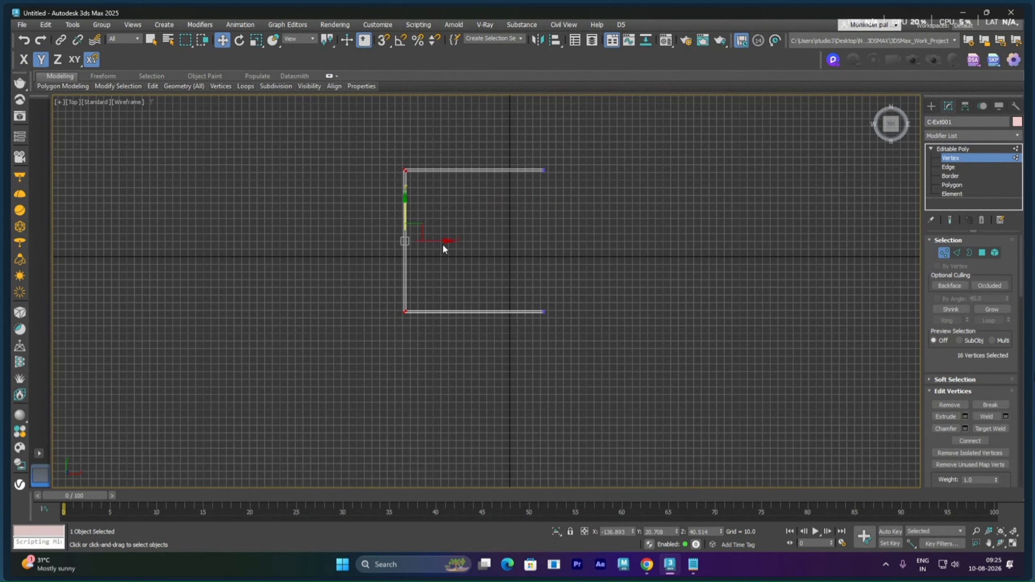
{"action": "left_click_drag", "start_coordinate": [444, 248], "coordinate": [399, 242]}
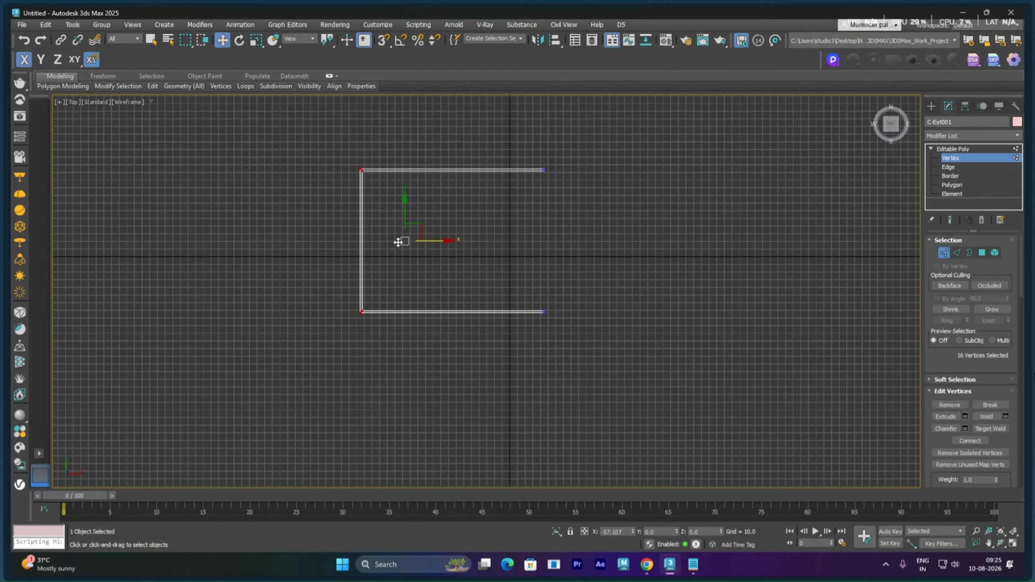
{"action": "left_click", "coordinate": [470, 257]}
{"action": "left_click", "coordinate": [966, 149]}
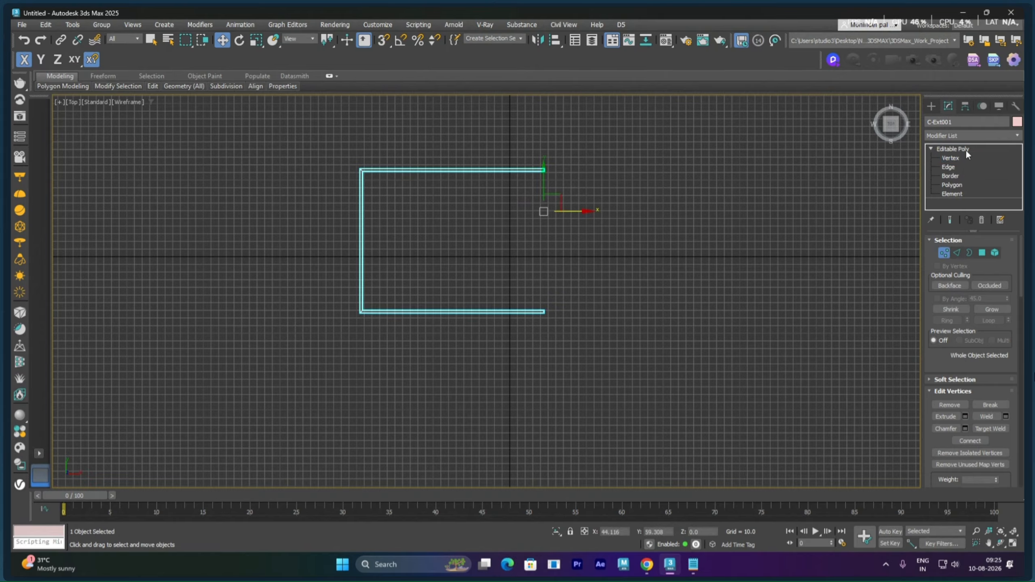
Step: With snapping on, create a plane about 188 long and 239 wide between opposite outer corners of the walls
{"action": "left_click", "coordinate": [932, 107]}
{"action": "left_click", "coordinate": [994, 230]}
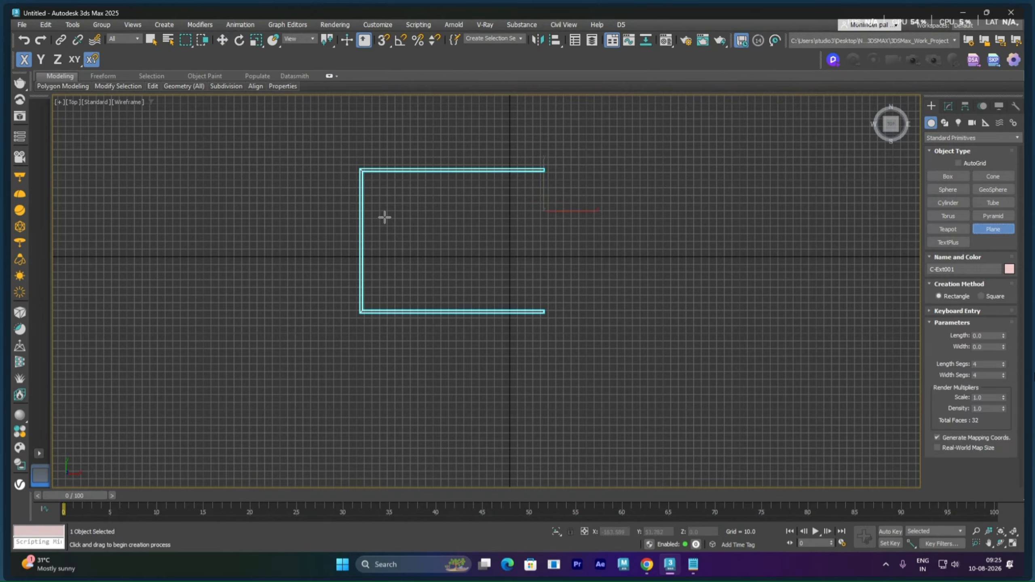
{"action": "key", "text": "s"}
{"action": "left_click_drag", "start_coordinate": [360, 171], "coordinate": [536, 316]}
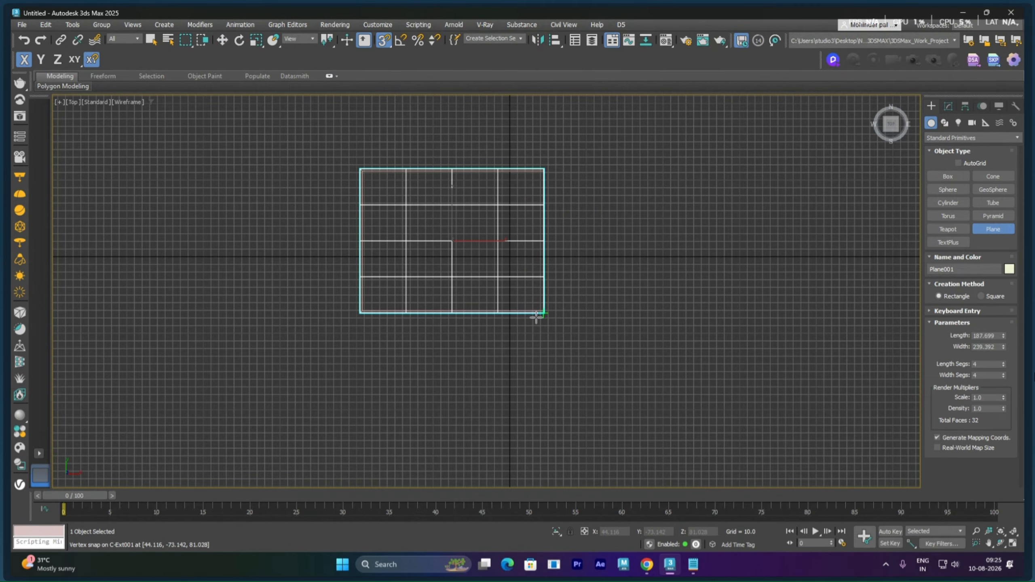
{"action": "right_click", "coordinate": [617, 241]}
{"action": "right_click", "coordinate": [633, 251]}
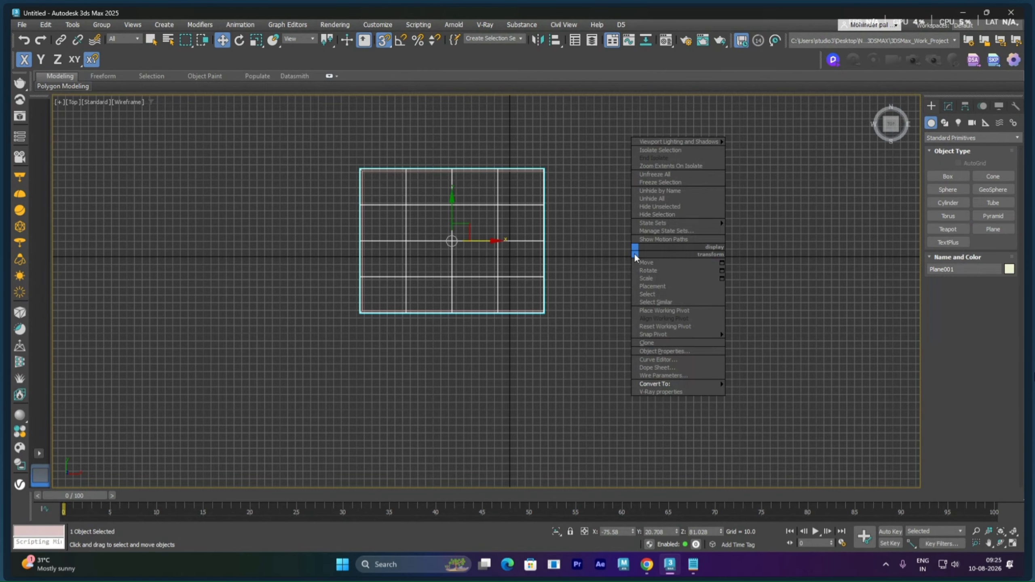
Step: Return to the Perspective view and add a Shell modifier to the ceiling plane with an outer amount of 1.98
{"action": "left_click", "coordinate": [640, 259]}
{"action": "key", "text": "p"}
{"action": "middle_click_drag", "start_coordinate": [646, 275], "coordinate": [687, 289], "text": "alt"}
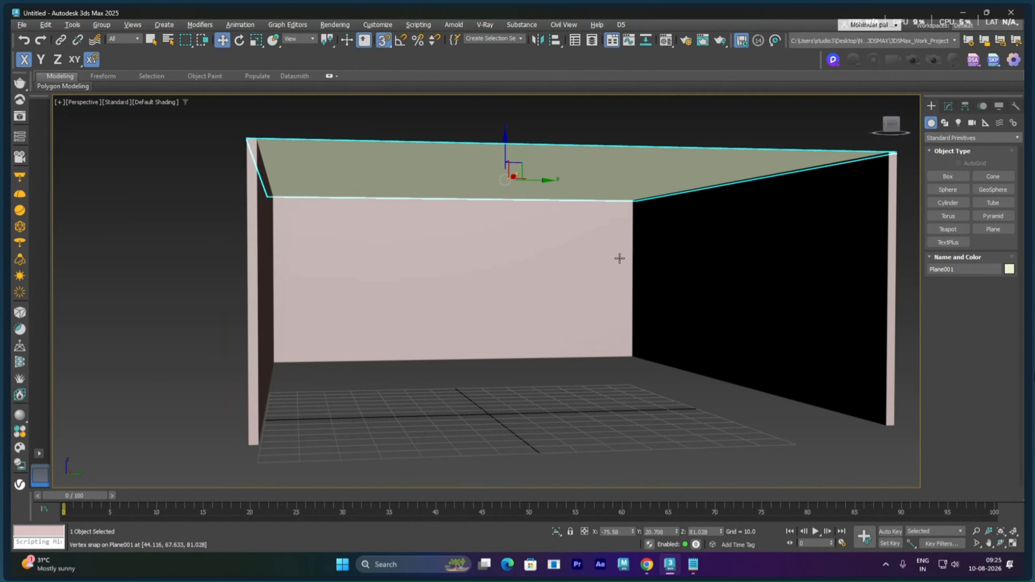
{"action": "scroll", "coordinate": [619, 259], "scroll_direction": "up", "scroll_amount": 2}
{"action": "middle_click_drag", "start_coordinate": [620, 259], "coordinate": [652, 280]}
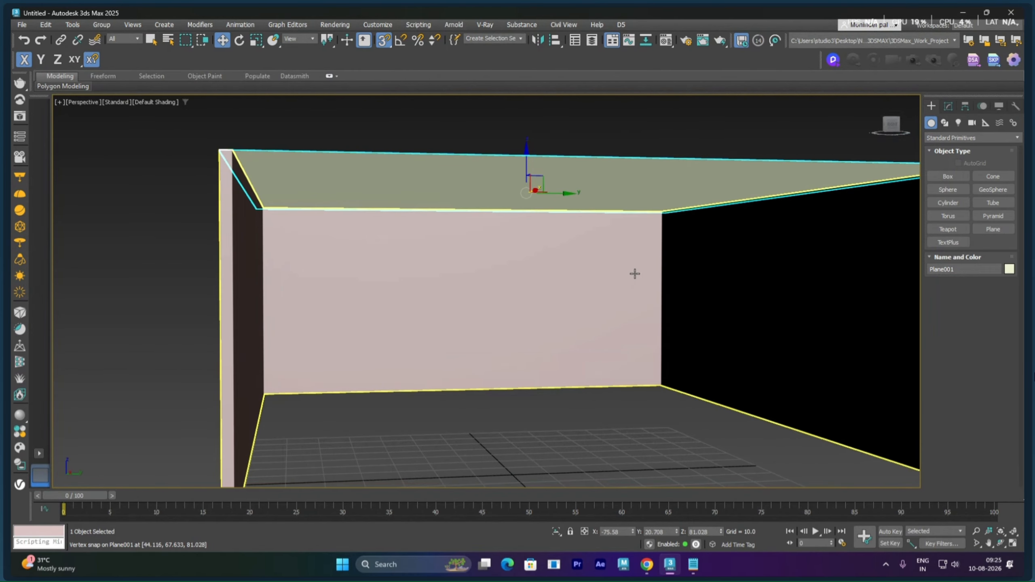
{"action": "left_click", "coordinate": [948, 106]}
{"action": "left_click", "coordinate": [956, 136]}
{"action": "type", "text": "s"}
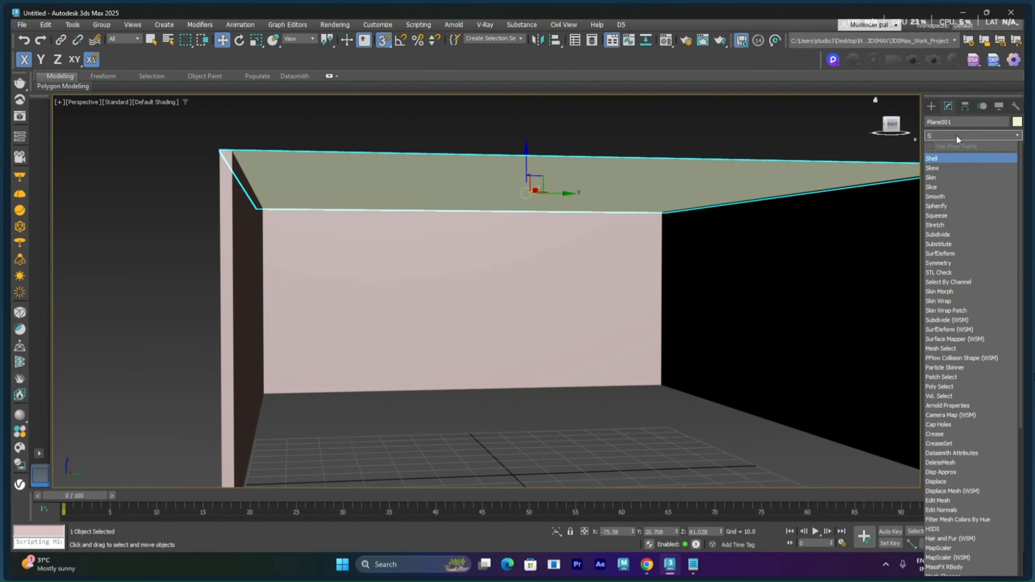
{"action": "left_click", "coordinate": [946, 160]}
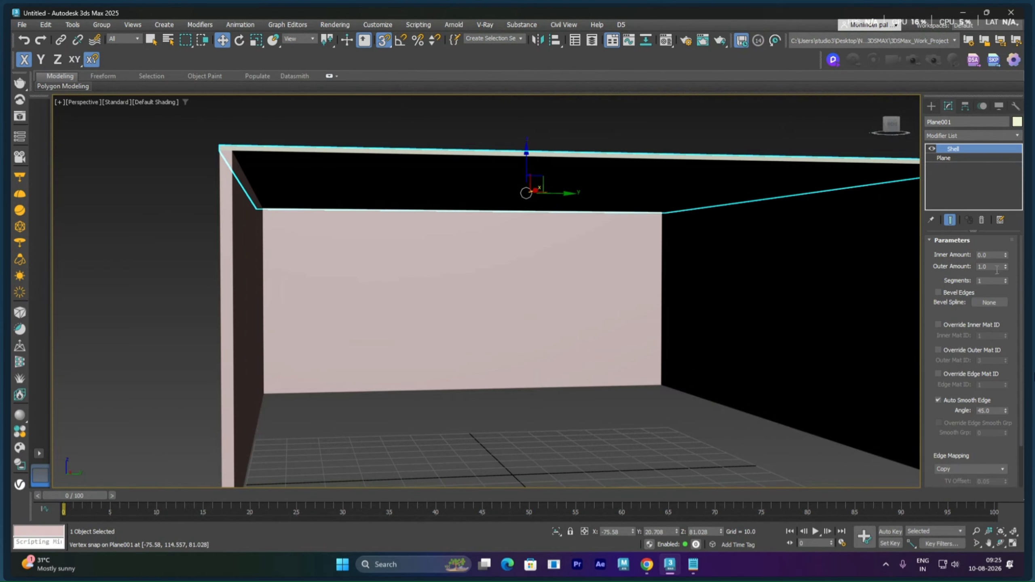
{"action": "left_click_drag", "start_coordinate": [1006, 268], "coordinate": [1000, 161]}
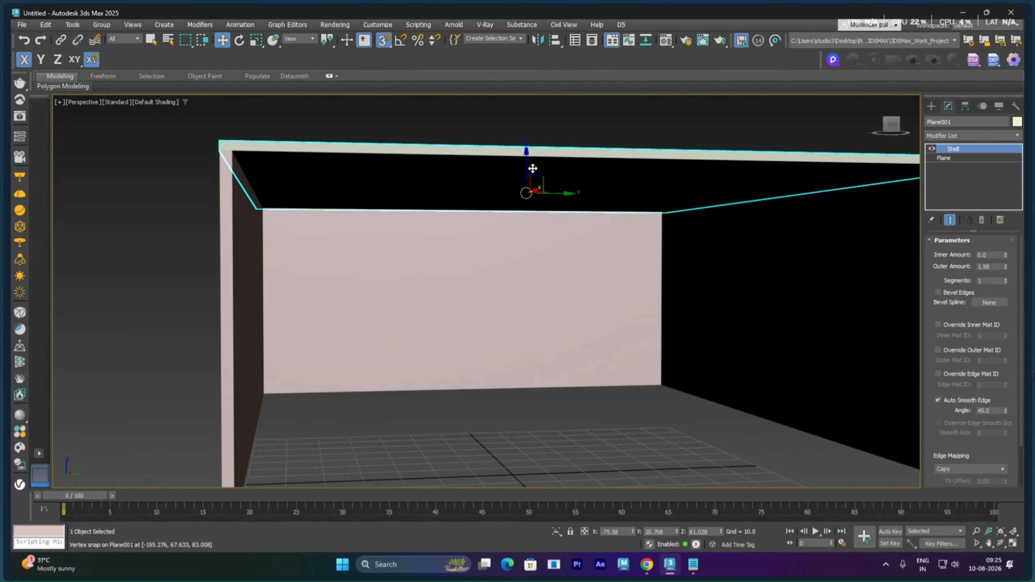
Step: Copy the ceiling slab straight down along Z and snap the copy beneath the walls' base at Z -1.98
{"action": "mouse_move", "coordinate": [526, 166]}
{"action": "left_mouse_down", "text": "shift"}
{"action": "mouse_move", "coordinate": [526, 310]}
{"action": "mouse_move", "coordinate": [477, 328]}
{"action": "left_mouse_up", "text": "shift"}
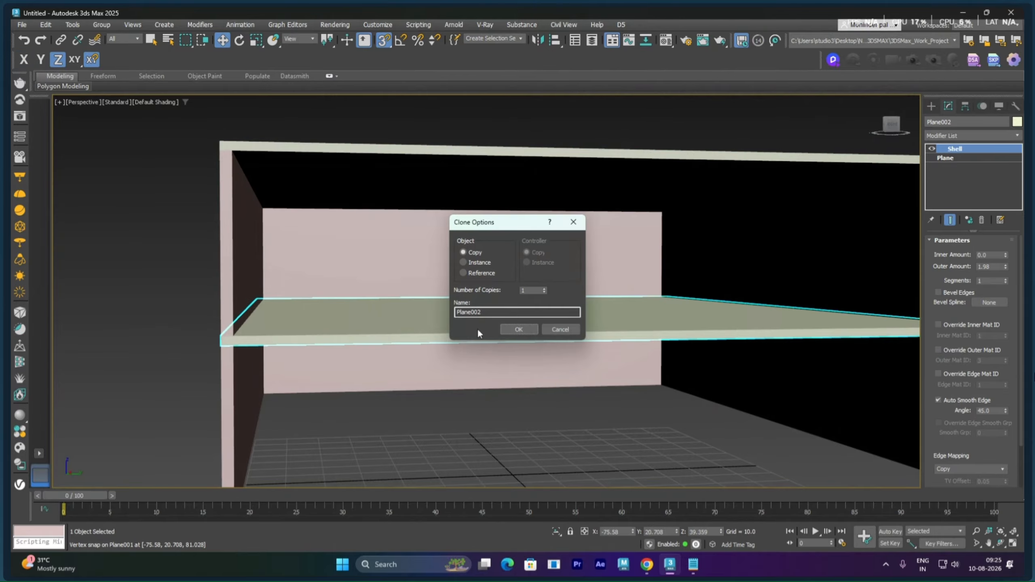
{"action": "left_click", "coordinate": [518, 330]}
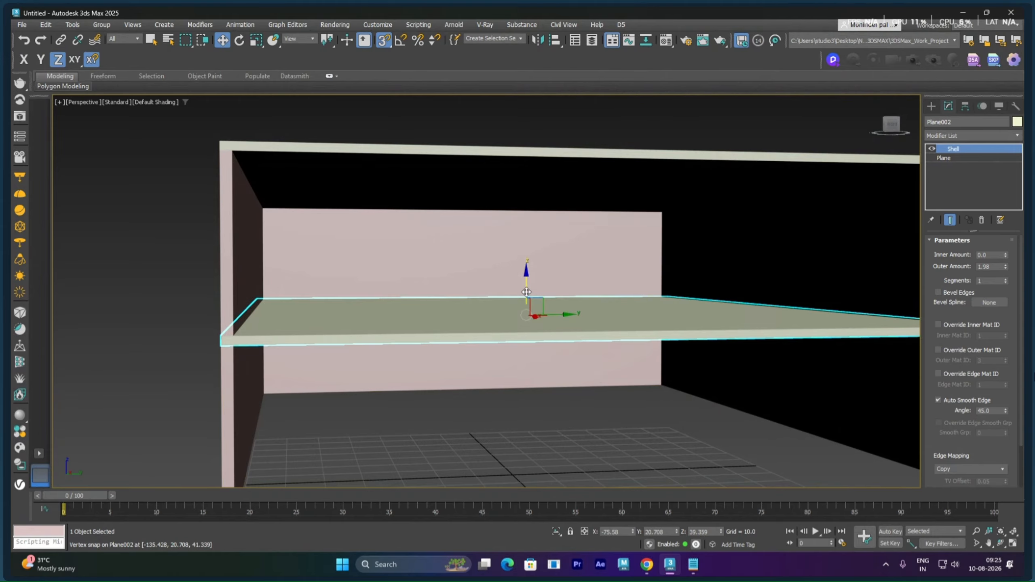
{"action": "left_click_drag", "start_coordinate": [464, 317], "coordinate": [345, 386]}
{"action": "middle_click_drag", "start_coordinate": [346, 386], "coordinate": [453, 278]}
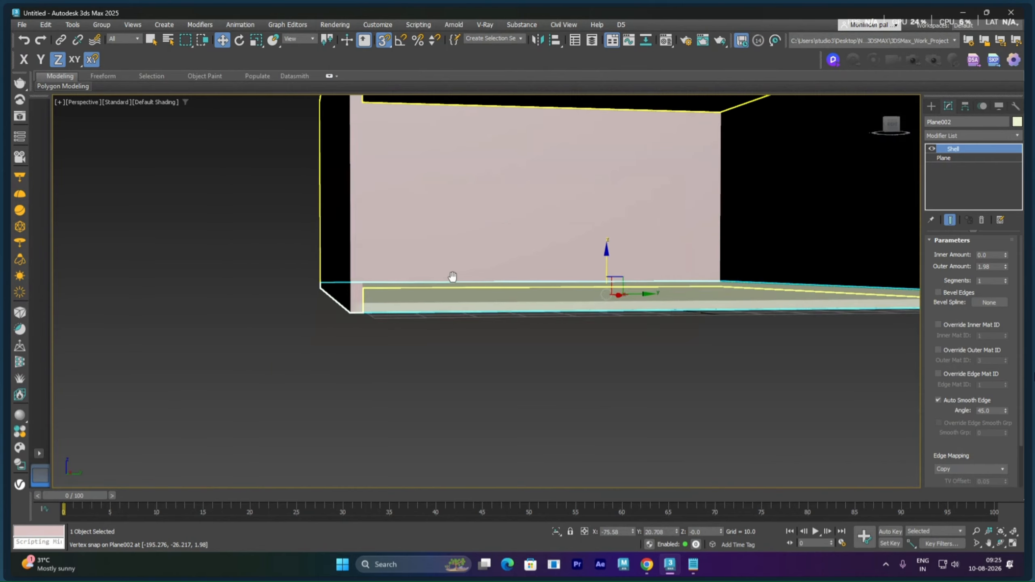
{"action": "scroll", "coordinate": [412, 287], "scroll_direction": "up", "scroll_amount": 4}
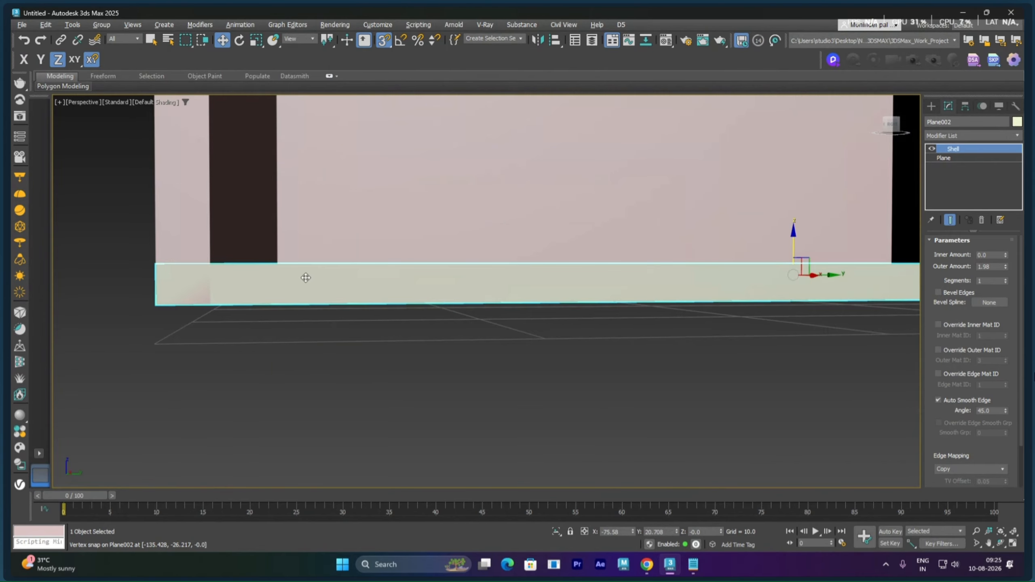
{"action": "left_click_drag", "start_coordinate": [282, 274], "coordinate": [224, 311]}
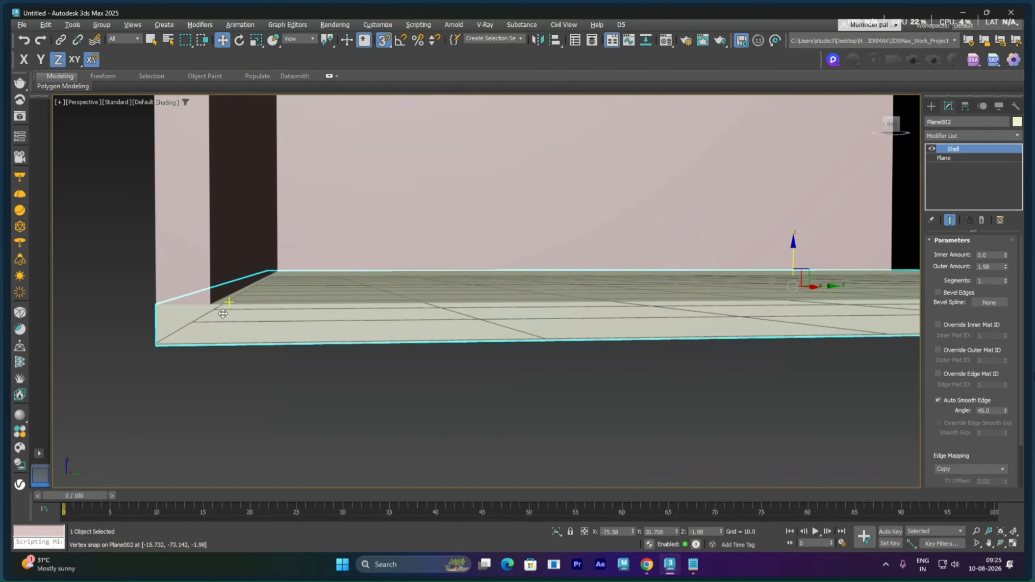
Step: In the Front view with snapping off, raise the walls, ceiling and floor together until the floor's underside meets the grid's zero line
{"action": "scroll", "coordinate": [387, 292], "scroll_direction": "down", "scroll_amount": 4}
{"action": "key", "text": "f"}
{"action": "middle_click_drag", "start_coordinate": [449, 319], "coordinate": [520, 317]}
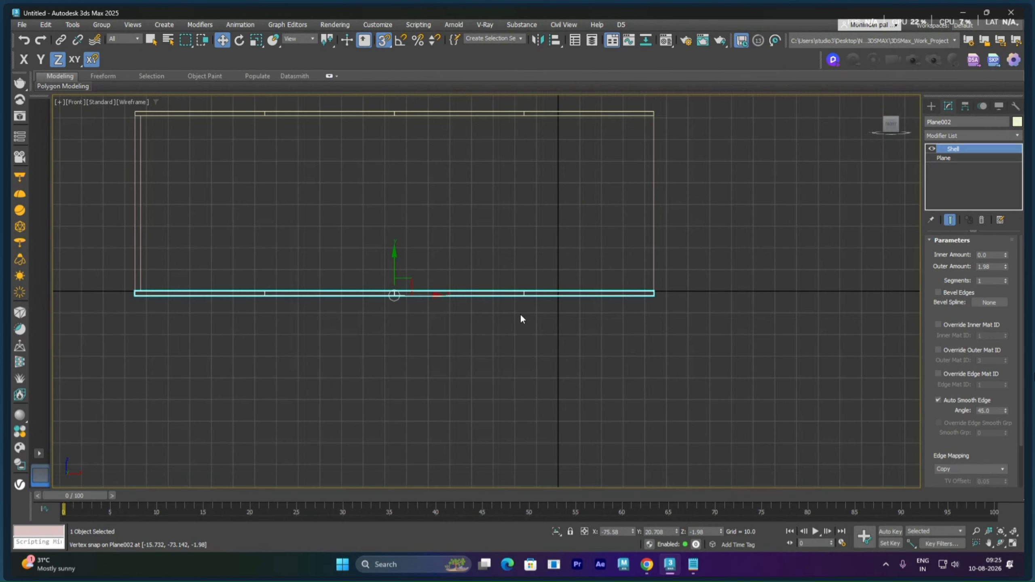
{"action": "scroll", "coordinate": [520, 317], "scroll_direction": "down", "scroll_amount": 2}
{"action": "left_click_drag", "start_coordinate": [698, 374], "coordinate": [698, 375]}
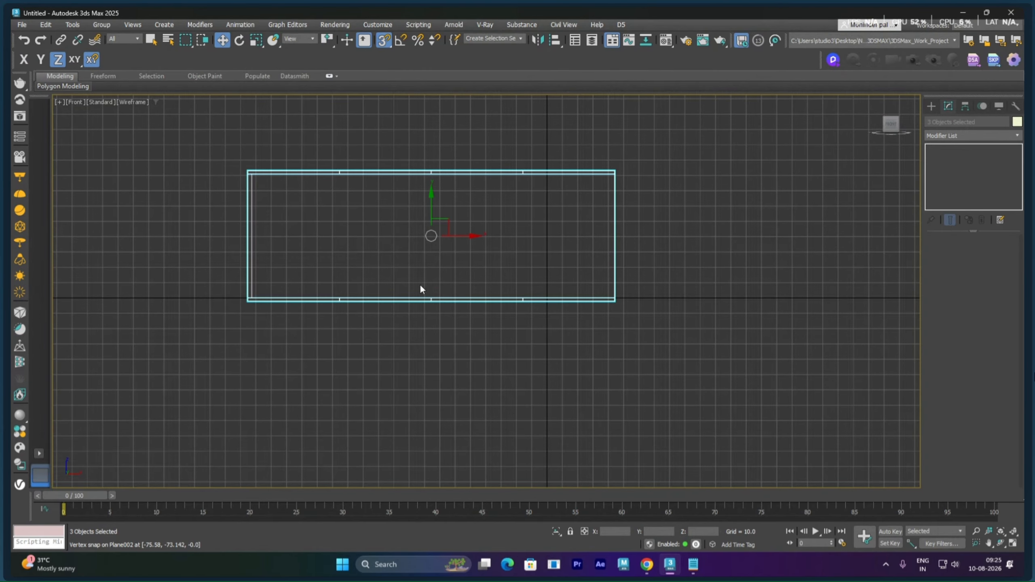
{"action": "scroll", "coordinate": [421, 289], "scroll_direction": "up", "scroll_amount": 5}
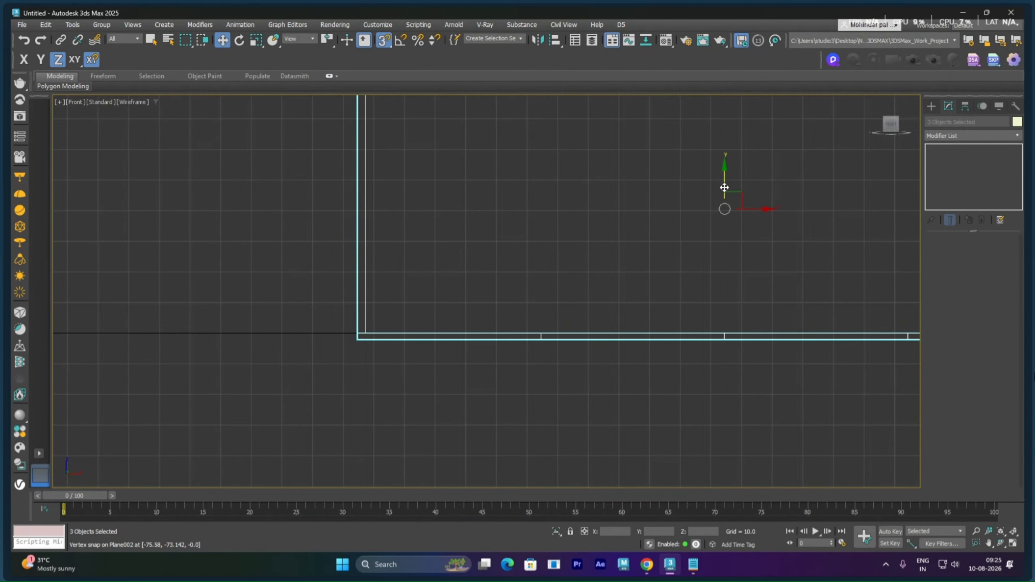
{"action": "key", "text": "s"}
{"action": "left_click_drag", "start_coordinate": [725, 186], "coordinate": [727, 178]}
{"action": "middle_click_drag", "start_coordinate": [448, 314], "coordinate": [478, 284]}
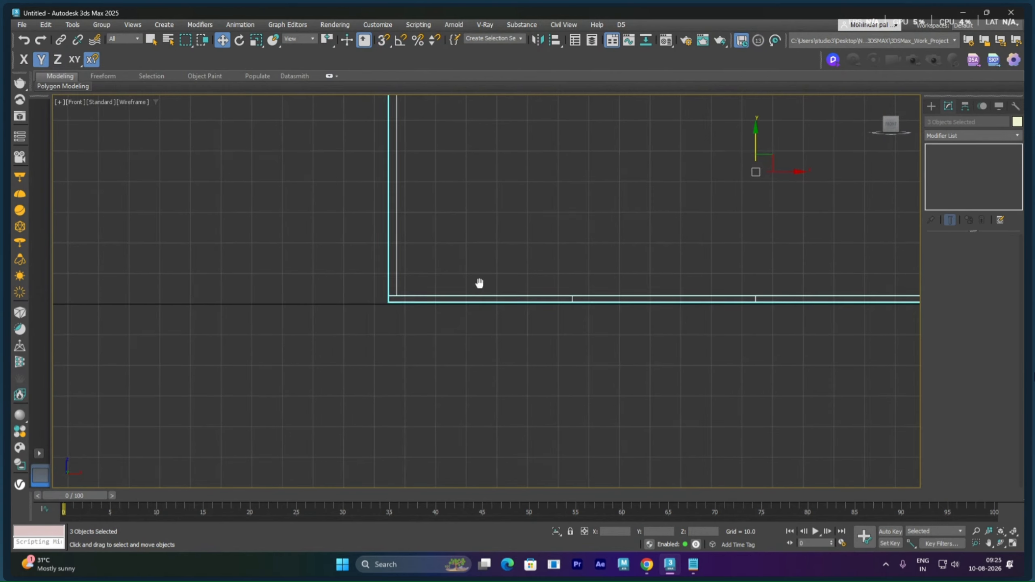
{"action": "scroll", "coordinate": [412, 302], "scroll_direction": "up", "scroll_amount": 3}
{"action": "scroll", "coordinate": [322, 296], "scroll_direction": "up", "scroll_amount": 3}
{"action": "scroll", "coordinate": [409, 292], "scroll_direction": "up", "scroll_amount": 2}
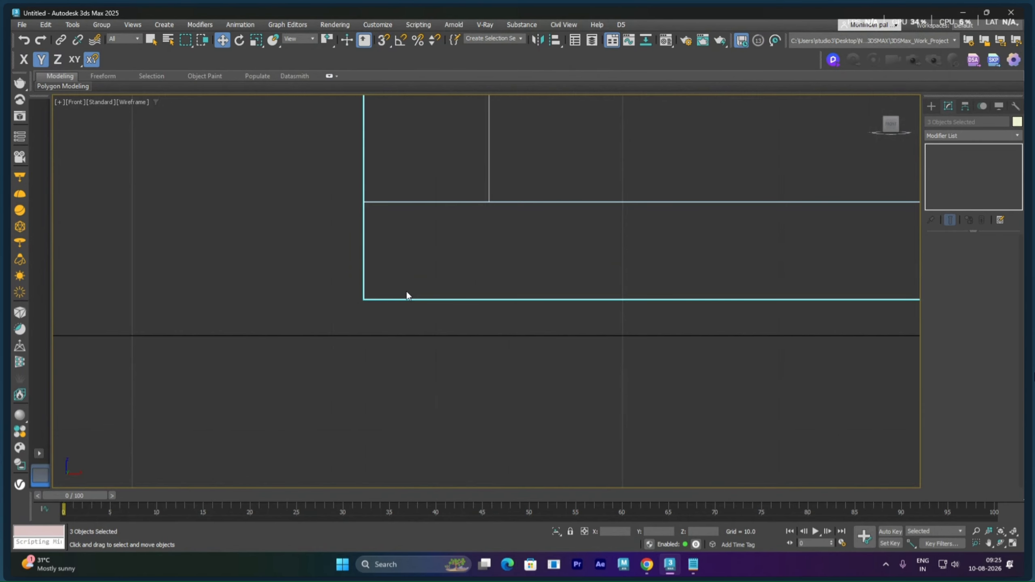
{"action": "left_click_drag", "start_coordinate": [386, 300], "coordinate": [381, 333]}
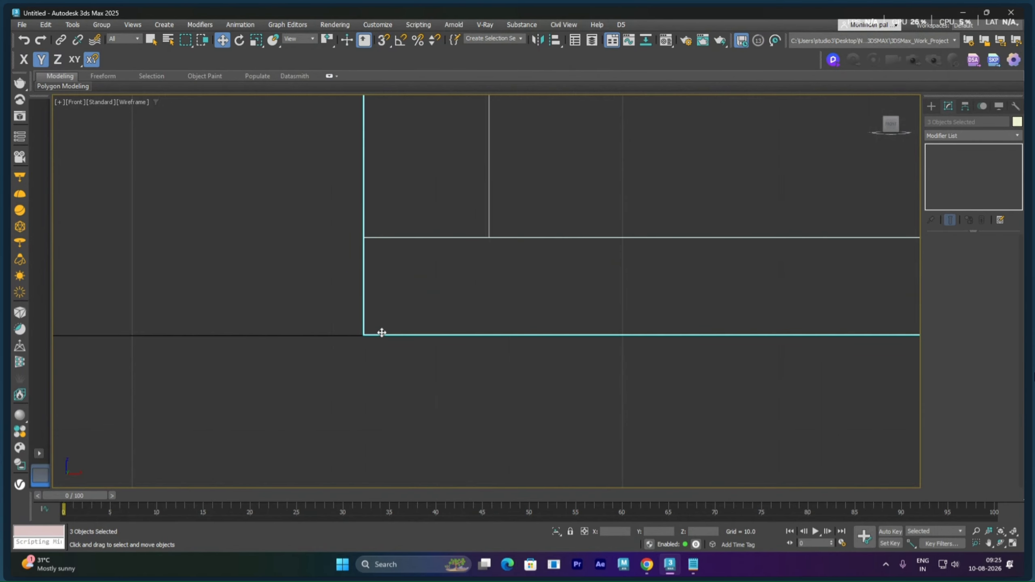
Step: Deselect everything and examine the assembled room from several angles in the Perspective view
{"action": "scroll", "coordinate": [633, 322], "scroll_direction": "down", "scroll_amount": 8}
{"action": "middle_click_drag", "start_coordinate": [686, 317], "coordinate": [621, 332]}
{"action": "key", "text": "p"}
{"action": "scroll", "coordinate": [639, 309], "scroll_direction": "down", "scroll_amount": 6}
{"action": "scroll", "coordinate": [622, 331], "scroll_direction": "up", "scroll_amount": 1}
{"action": "scroll", "coordinate": [622, 331], "scroll_direction": "up", "scroll_amount": 5}
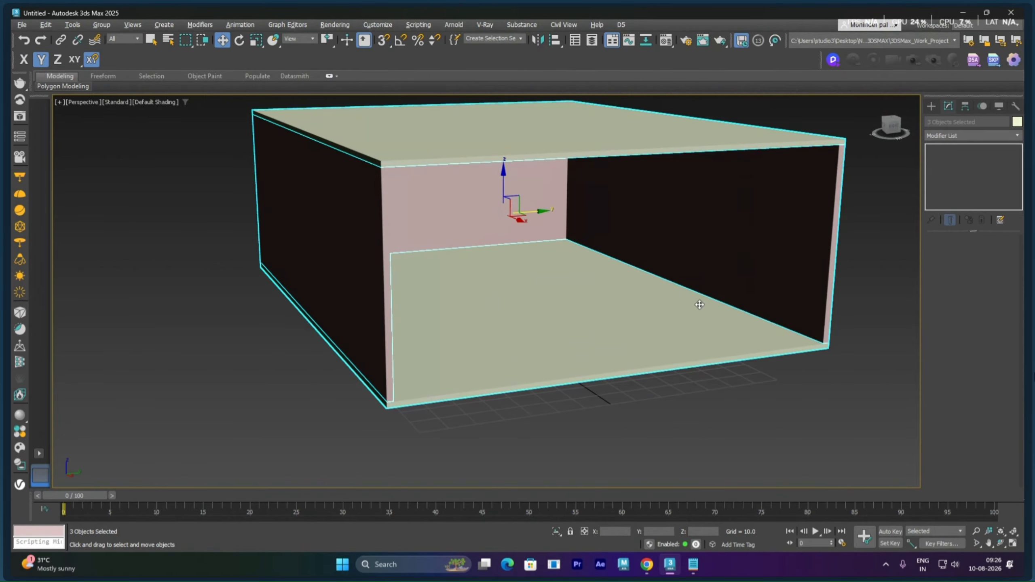
{"action": "scroll", "coordinate": [703, 304], "scroll_direction": "down", "scroll_amount": 4}
{"action": "left_click", "coordinate": [823, 281]}
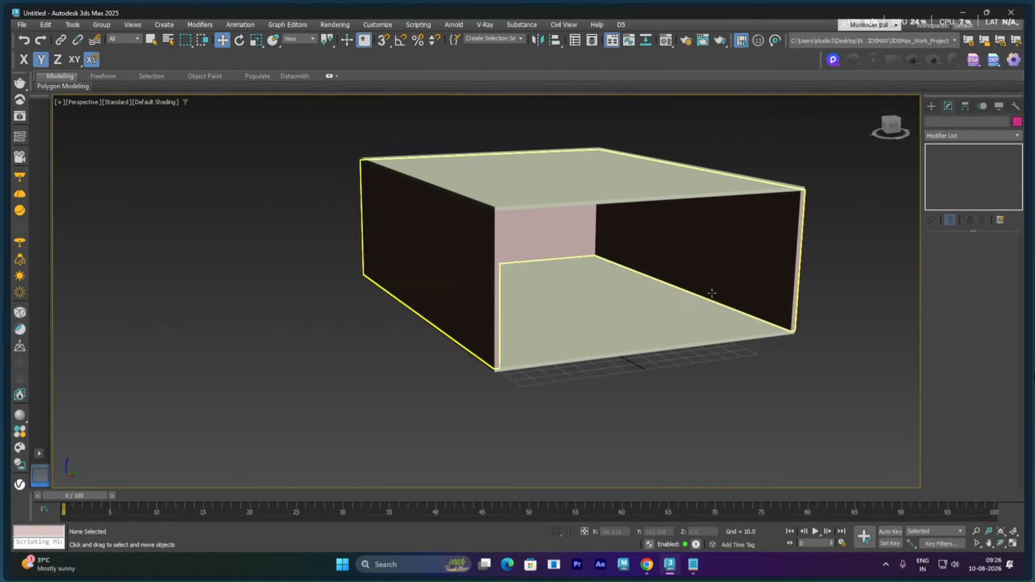
{"action": "middle_click_drag", "start_coordinate": [711, 293], "coordinate": [472, 271], "text": "alt"}
{"action": "scroll", "coordinate": [439, 245], "scroll_direction": "up", "scroll_amount": 6}
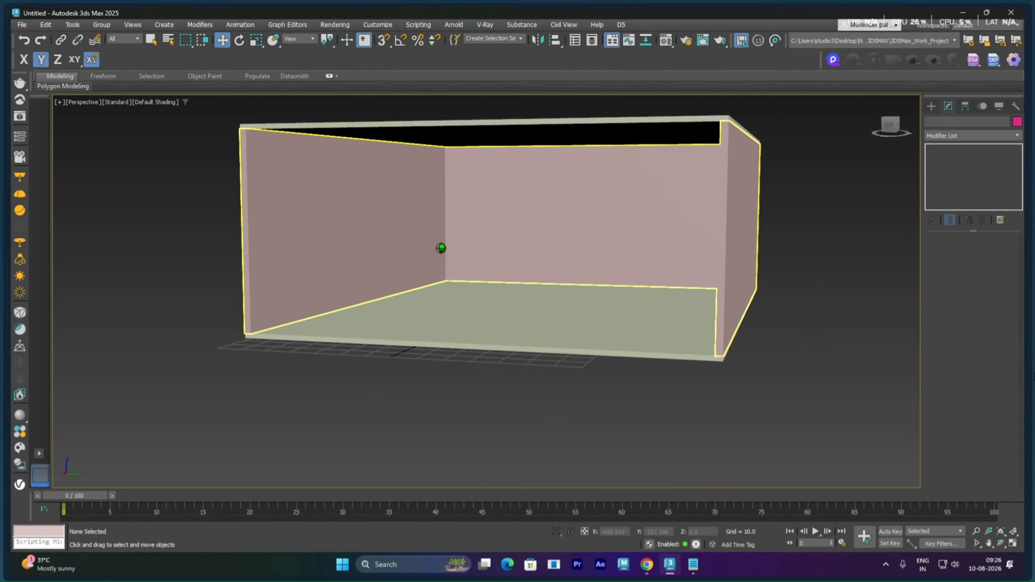
Step: Isolate the walls object with edged faces displayed and enter Edge editing
{"action": "left_click", "coordinate": [376, 196]}
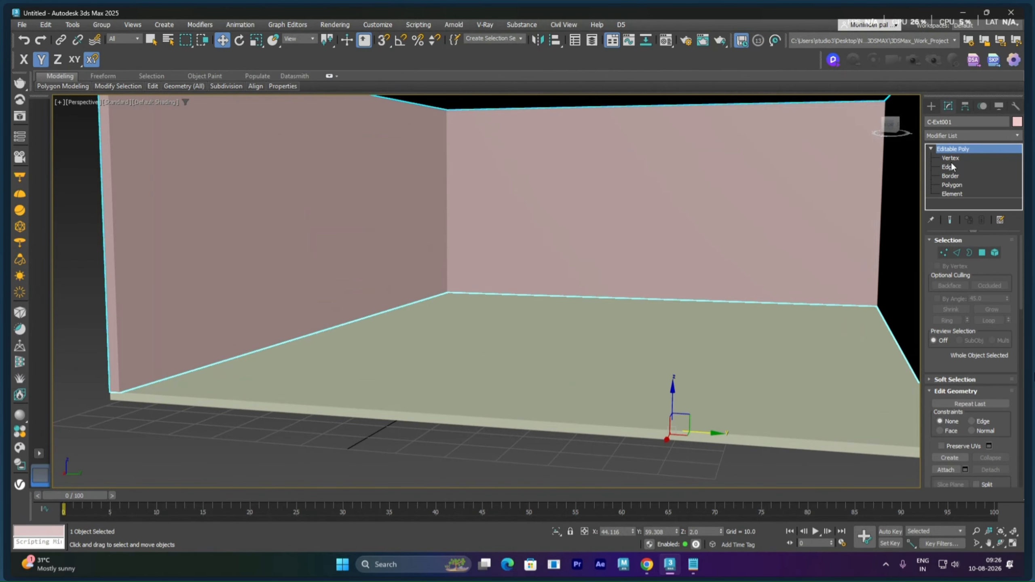
{"action": "key", "text": "F4"}
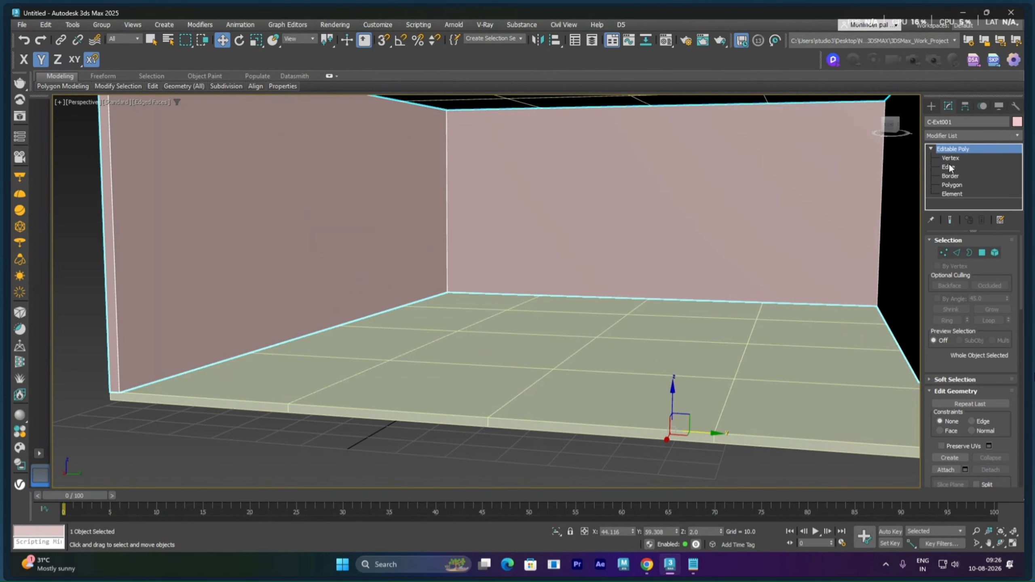
{"action": "left_click", "coordinate": [949, 167]}
{"action": "key", "text": "alt+q"}
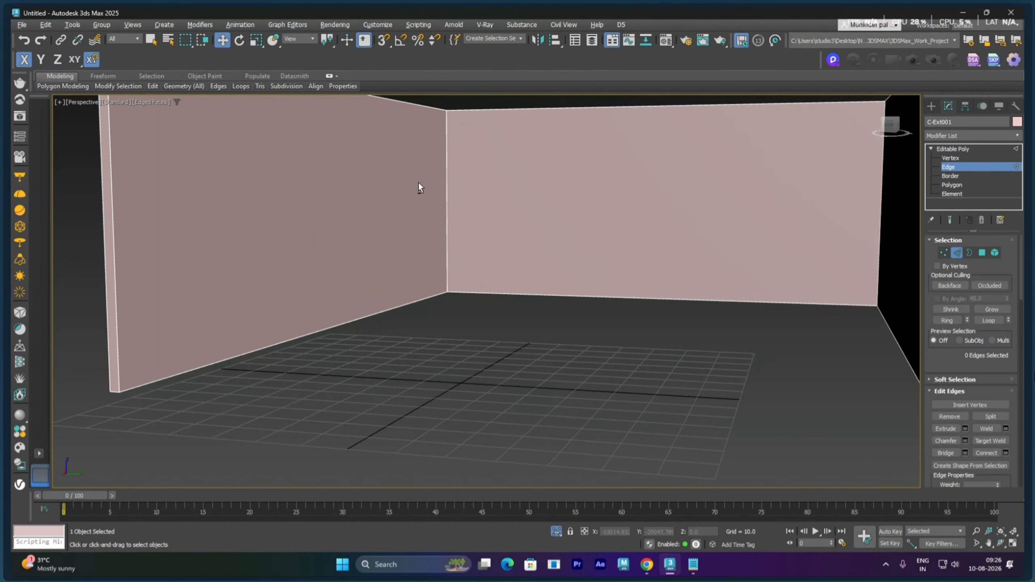
Step: Select the lengthwise edges of one side wall and connect them with 1 segment, pinch 0 and slide 0
{"action": "mouse_move", "coordinate": [419, 183]}
{"action": "middle_mouse_down", "text": "alt"}
{"action": "mouse_move", "coordinate": [416, 165]}
{"action": "mouse_move", "coordinate": [418, 175]}
{"action": "middle_mouse_up", "text": "alt"}
{"action": "middle_click_drag", "start_coordinate": [418, 176], "coordinate": [465, 253]}
{"action": "scroll", "coordinate": [458, 250], "scroll_direction": "up", "scroll_amount": 2}
{"action": "left_click_drag", "start_coordinate": [431, 385], "coordinate": [433, 386]}
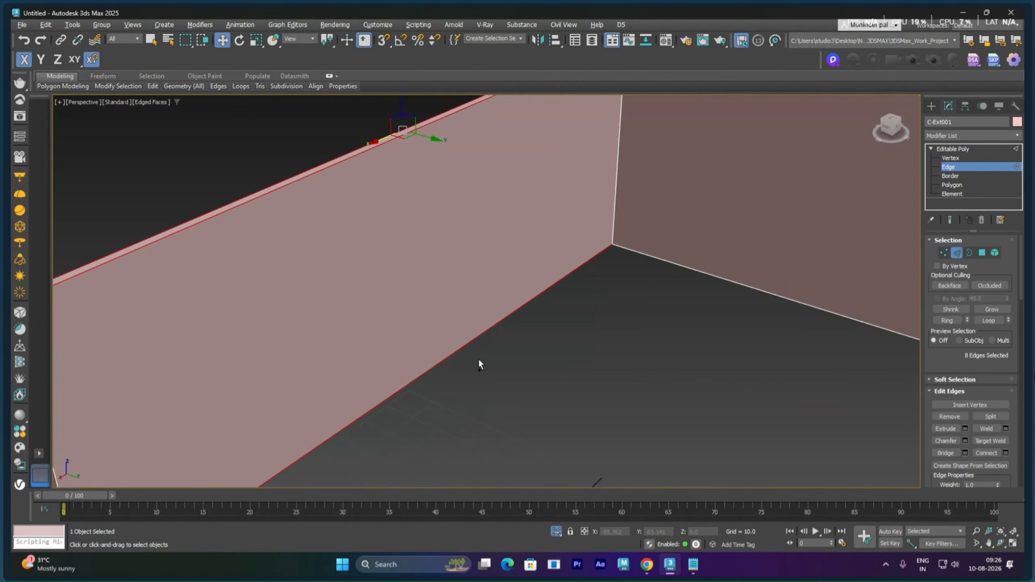
{"action": "scroll", "coordinate": [478, 357], "scroll_direction": "down", "scroll_amount": 4}
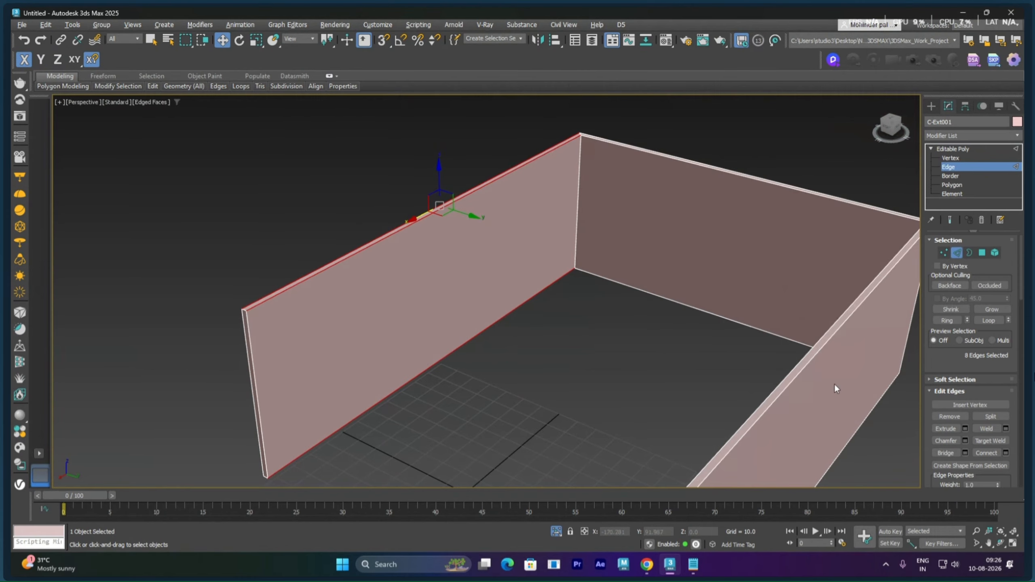
{"action": "left_click_drag", "start_coordinate": [952, 361], "coordinate": [951, 241]}
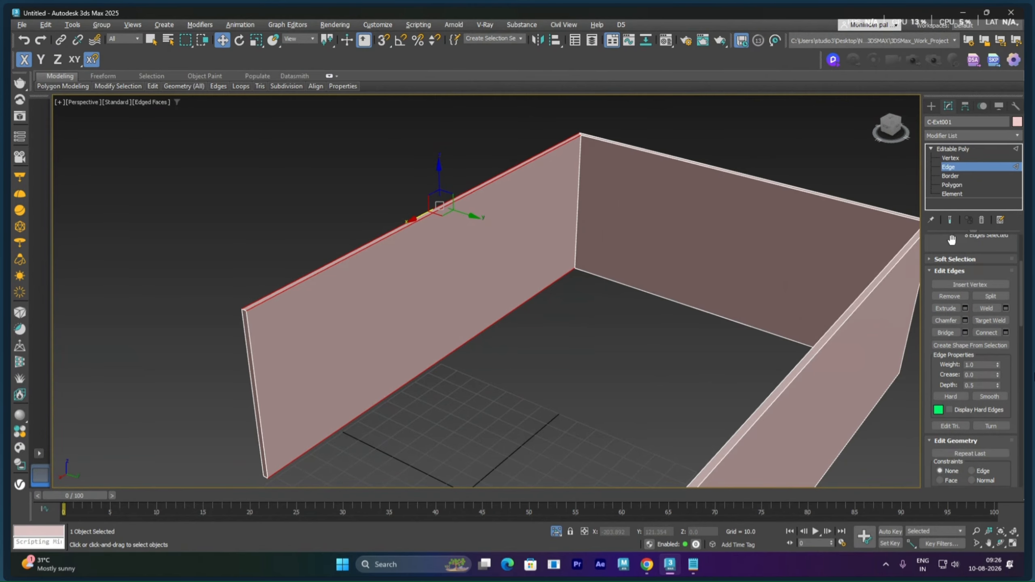
{"action": "left_click", "coordinate": [1005, 333]}
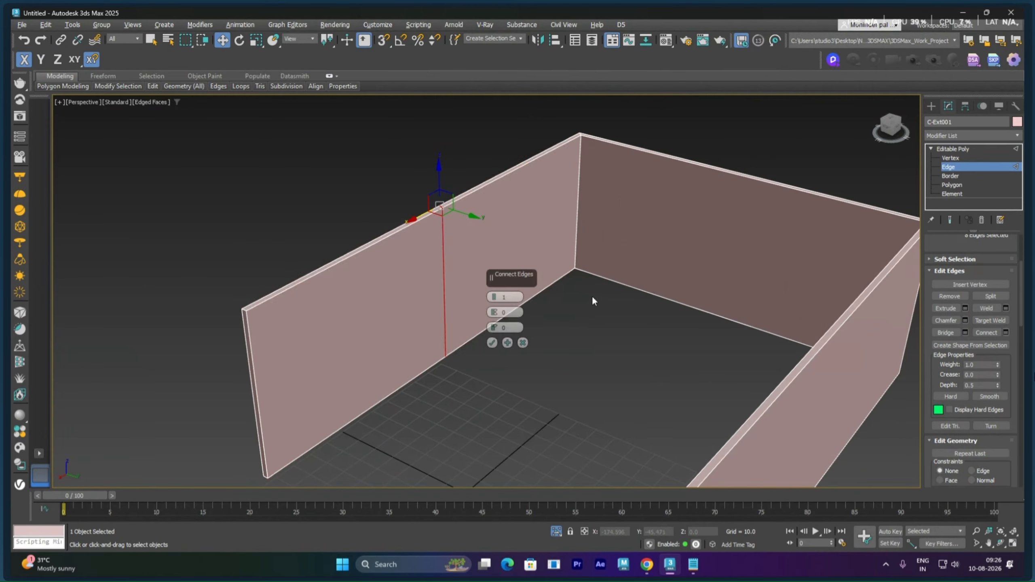
{"action": "left_click", "coordinate": [492, 343]}
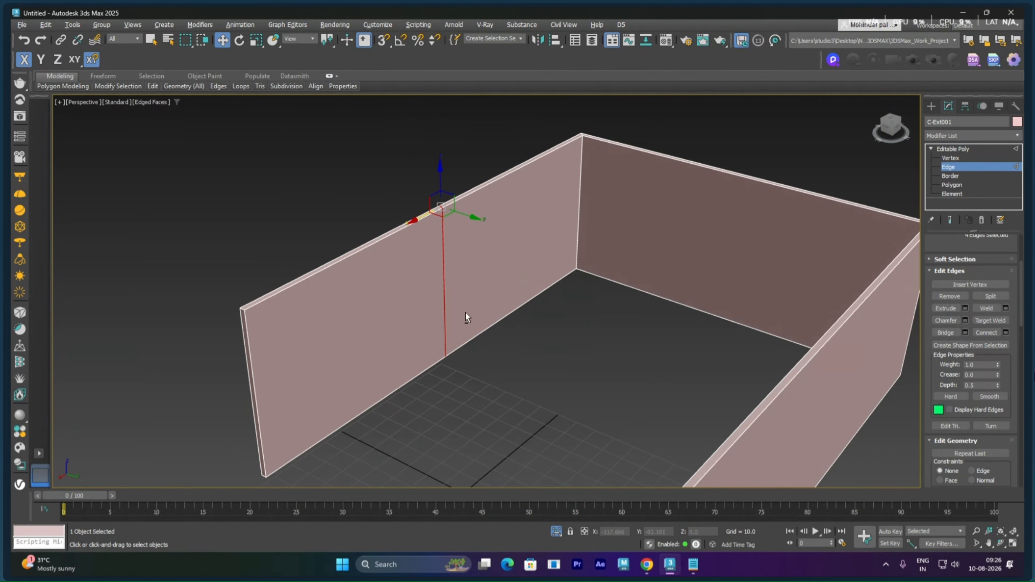
Step: Switch to the Top view and examine the alignment of the new connecting edges and the side wall's corner
{"action": "middle_click_drag", "start_coordinate": [466, 312], "coordinate": [450, 338], "text": "alt"}
{"action": "left_click_drag", "start_coordinate": [443, 303], "coordinate": [442, 253]}
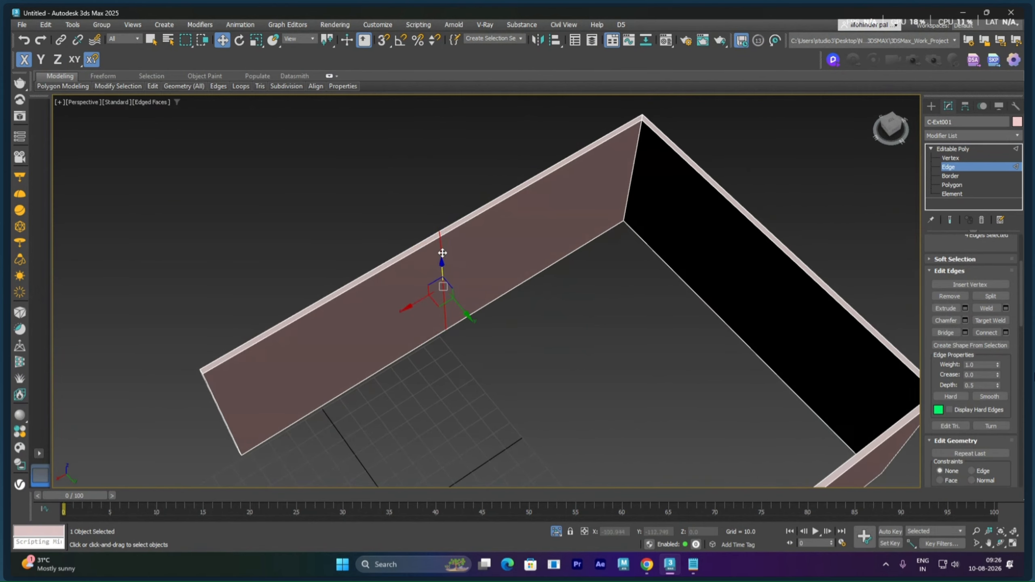
{"action": "key", "text": "t"}
{"action": "middle_click_drag", "start_coordinate": [447, 257], "coordinate": [492, 210]}
{"action": "scroll", "coordinate": [494, 258], "scroll_direction": "up", "scroll_amount": 8}
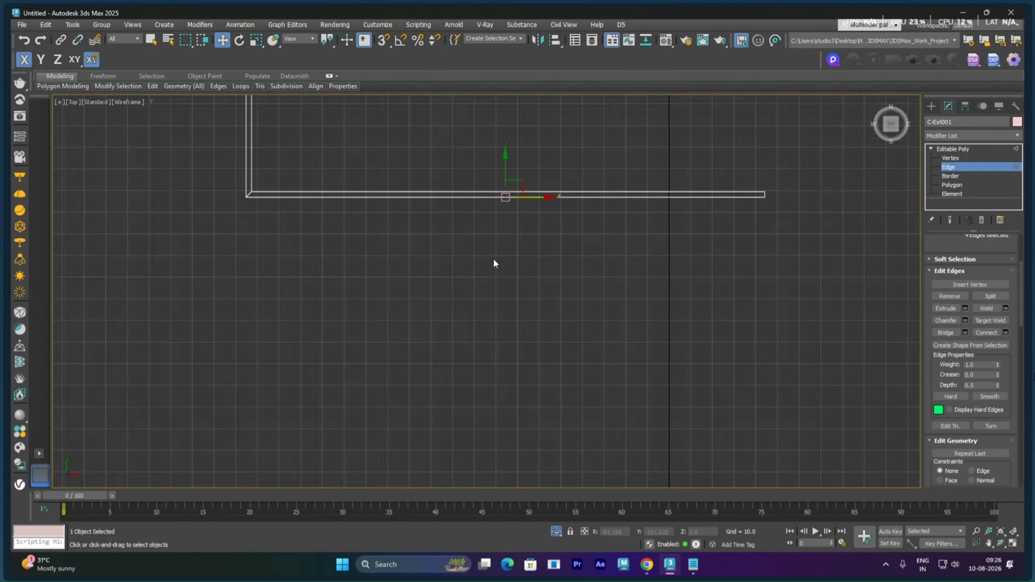
{"action": "scroll", "coordinate": [502, 193], "scroll_direction": "up", "scroll_amount": 6}
{"action": "middle_click_drag", "start_coordinate": [606, 162], "coordinate": [584, 252]}
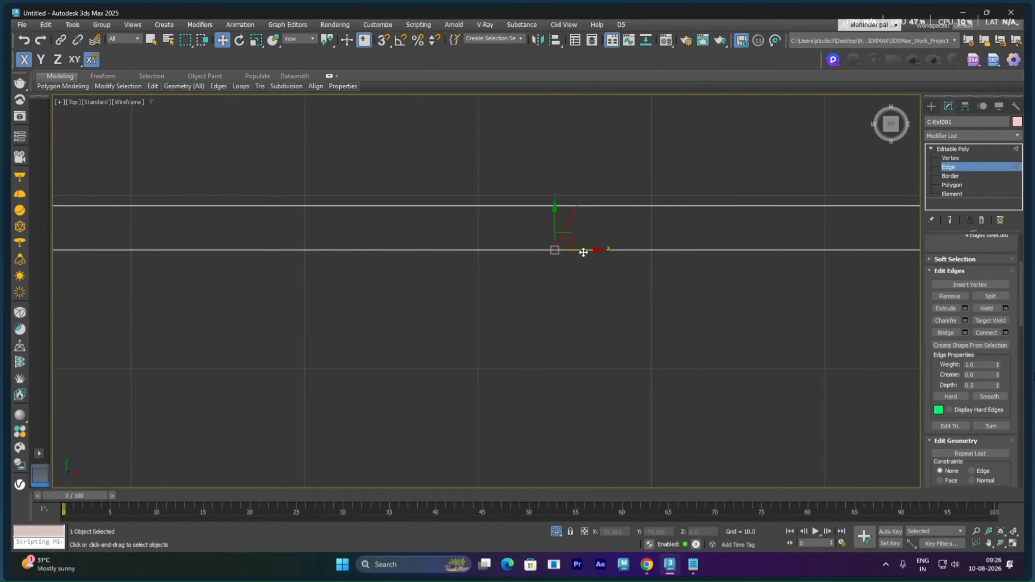
{"action": "scroll", "coordinate": [579, 263], "scroll_direction": "down", "scroll_amount": 8}
{"action": "middle_click_drag", "start_coordinate": [228, 289], "coordinate": [448, 265]}
{"action": "scroll", "coordinate": [420, 252], "scroll_direction": "up", "scroll_amount": 6}
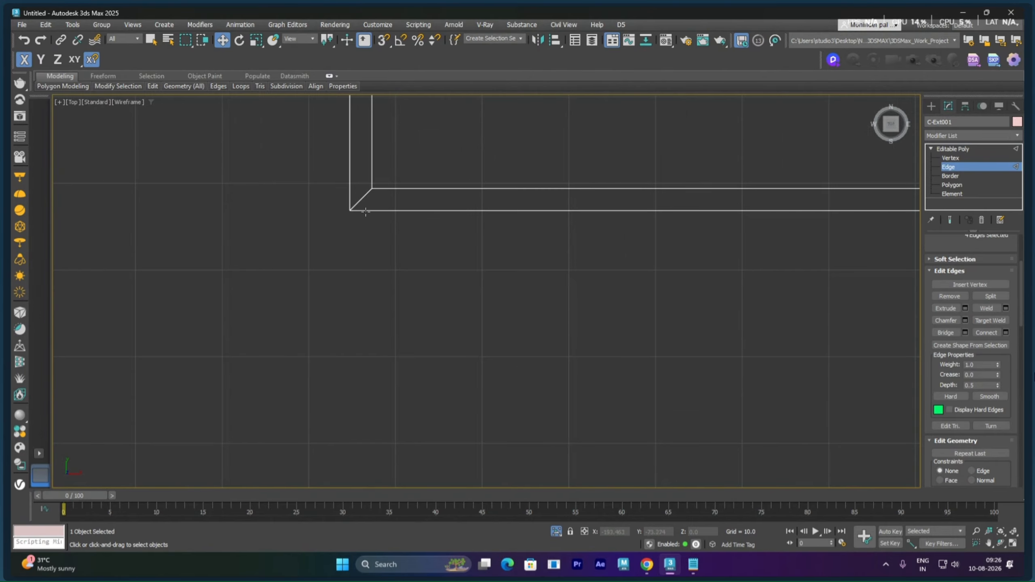
{"action": "scroll", "coordinate": [691, 246], "scroll_direction": "down", "scroll_amount": 2}
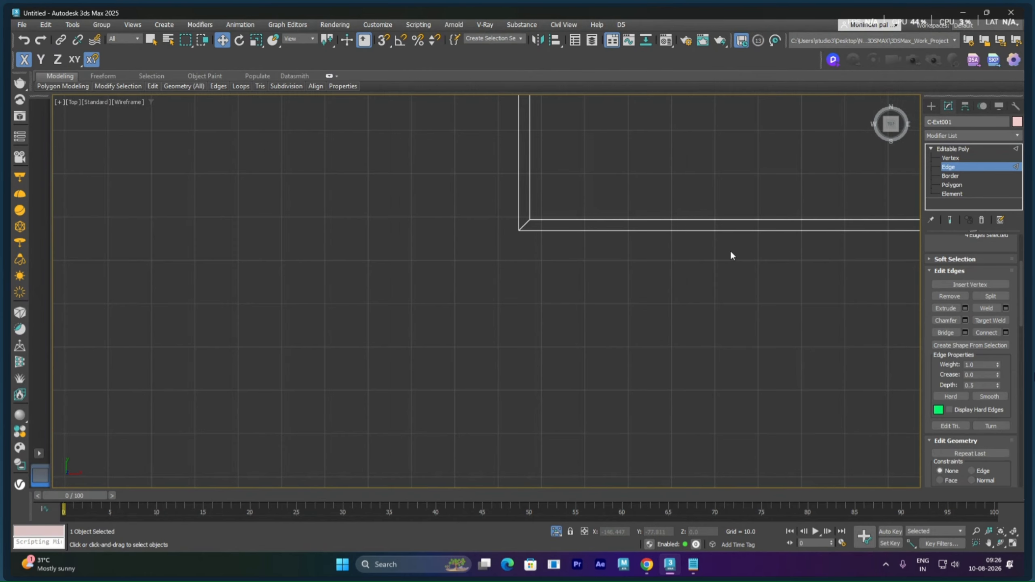
{"action": "scroll", "coordinate": [731, 250], "scroll_direction": "down", "scroll_amount": 1}
{"action": "middle_click_drag", "start_coordinate": [786, 252], "coordinate": [551, 270]}
{"action": "middle_click_drag", "start_coordinate": [689, 268], "coordinate": [570, 276]}
{"action": "scroll", "coordinate": [615, 272], "scroll_direction": "up", "scroll_amount": 2}
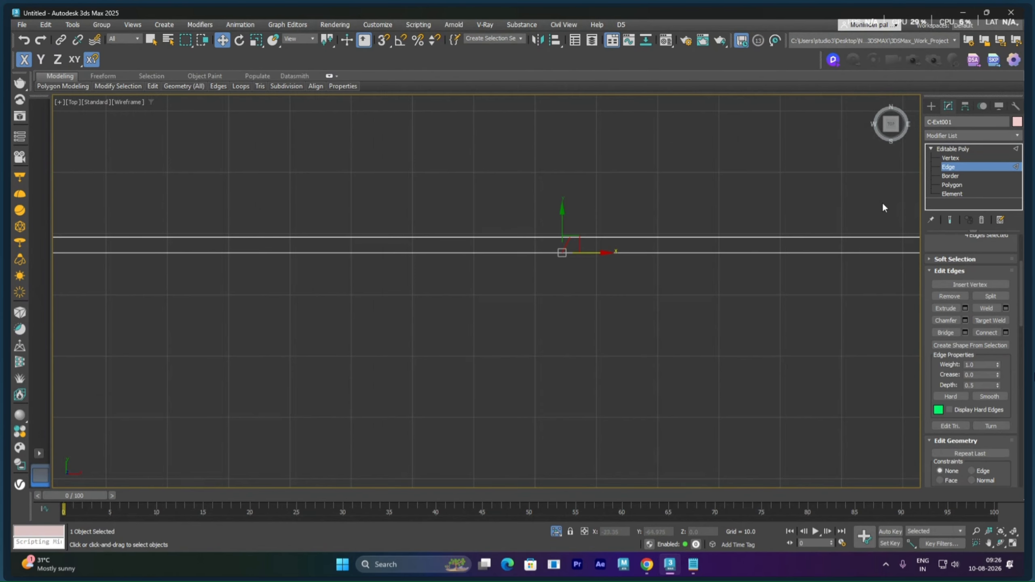
Step: Select the vertices of the slanted connecting edges on the side wall and scale them along X until they line up
{"action": "left_click", "coordinate": [954, 157]}
{"action": "left_click_drag", "start_coordinate": [629, 209], "coordinate": [552, 261]}
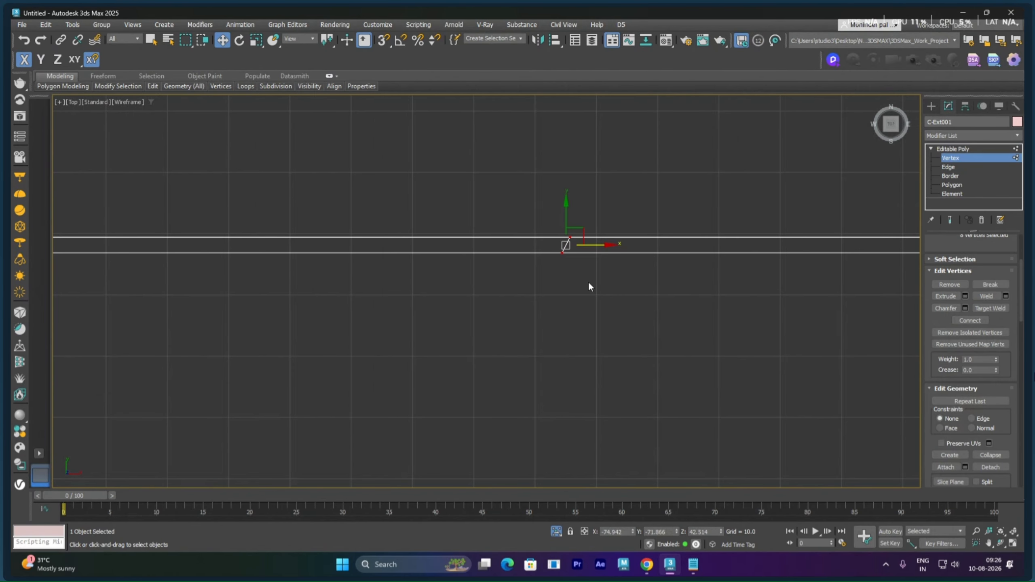
{"action": "right_click", "coordinate": [585, 273]}
{"action": "left_click", "coordinate": [611, 306]}
{"action": "scroll", "coordinate": [597, 265], "scroll_direction": "up", "scroll_amount": 2}
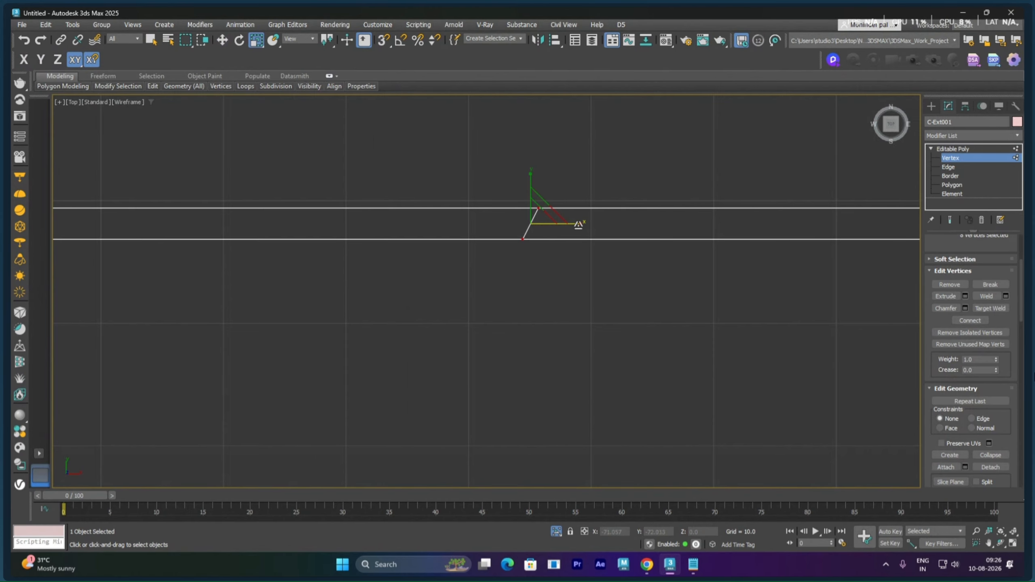
{"action": "left_click_drag", "start_coordinate": [576, 224], "coordinate": [434, 270]}
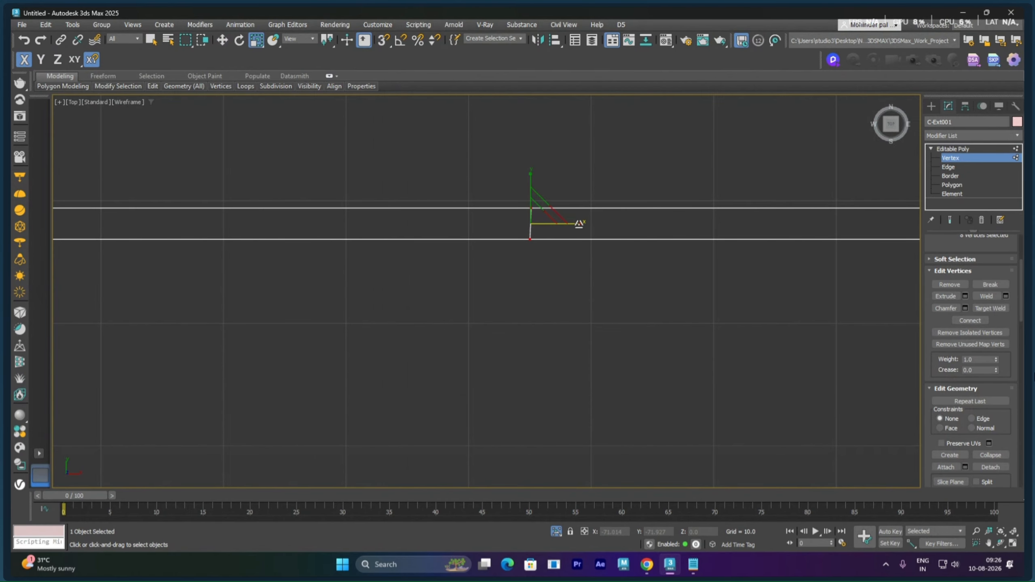
{"action": "left_click", "coordinate": [594, 238]}
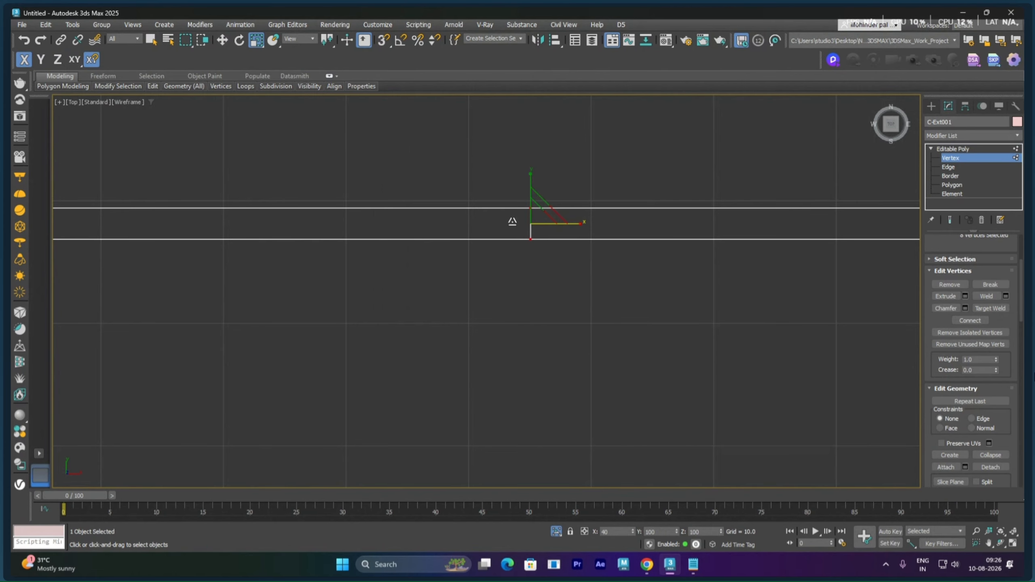
{"action": "right_click", "coordinate": [501, 283]}
{"action": "left_click", "coordinate": [519, 290]}
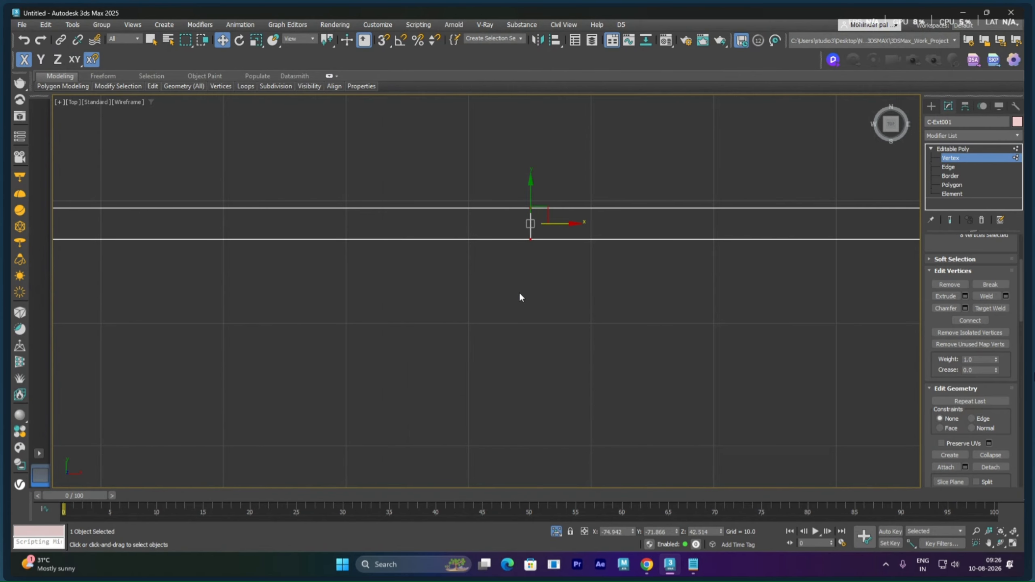
Step: Move the aligned vertices along X to about -192.6, close to the inner corner with the back wall
{"action": "scroll", "coordinate": [522, 286], "scroll_direction": "down", "scroll_amount": 7}
{"action": "middle_click_drag", "start_coordinate": [526, 289], "coordinate": [612, 279]}
{"action": "left_click_drag", "start_coordinate": [638, 264], "coordinate": [395, 264]}
{"action": "scroll", "coordinate": [385, 287], "scroll_direction": "up", "scroll_amount": 9}
{"action": "scroll", "coordinate": [320, 223], "scroll_direction": "up", "scroll_amount": 8}
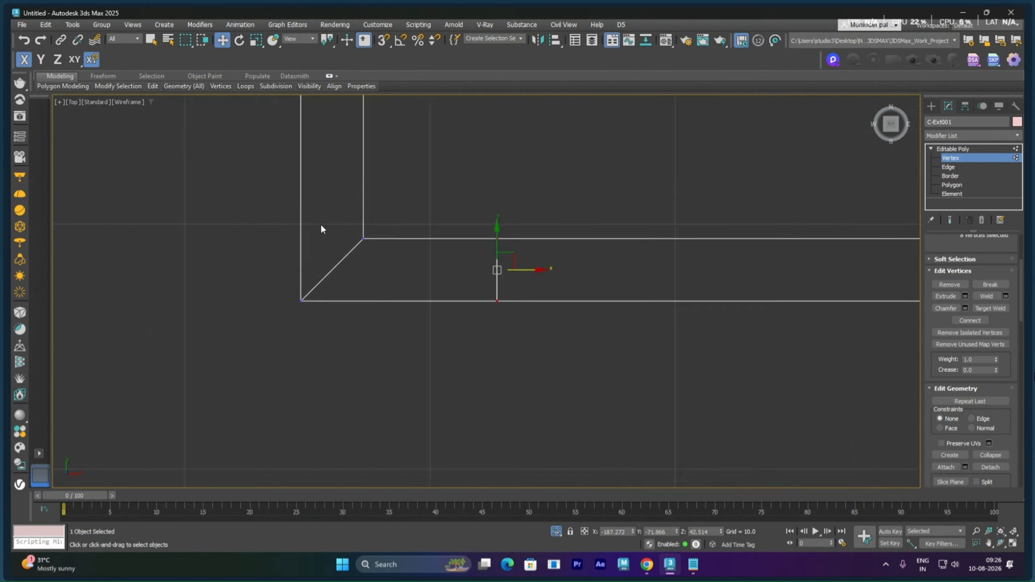
{"action": "left_click_drag", "start_coordinate": [824, 342], "coordinate": [456, 340]}
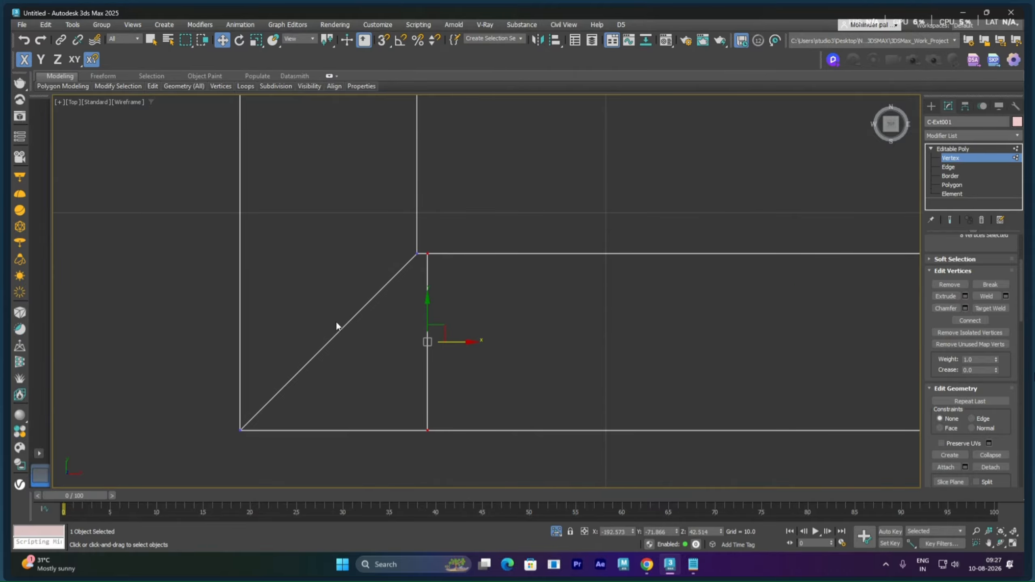
Step: Select the back wall's lengthwise edges and connect them with 1 segment, pinch 0 and slide 0
{"action": "scroll", "coordinate": [443, 268], "scroll_direction": "down", "scroll_amount": 10}
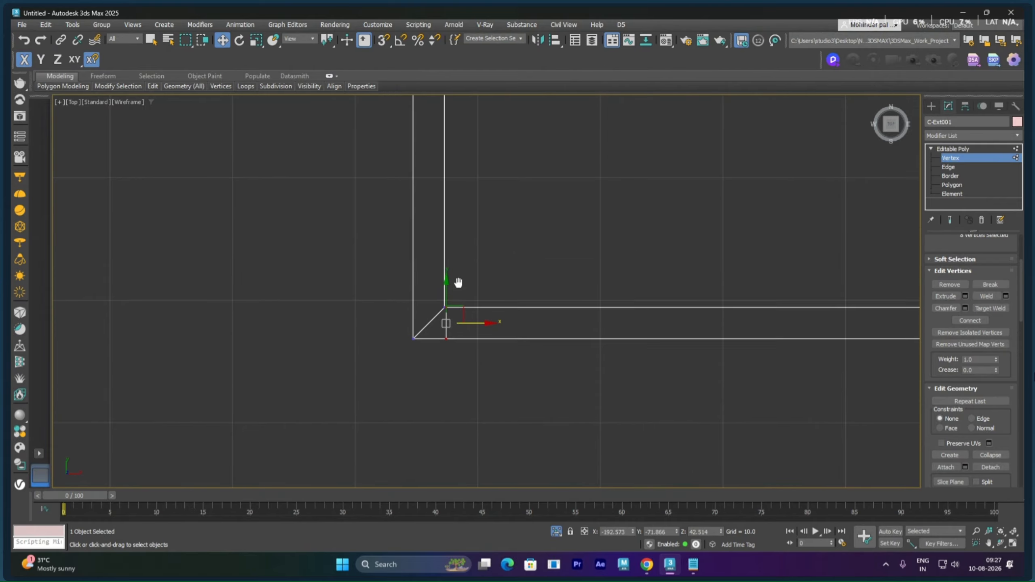
{"action": "scroll", "coordinate": [470, 230], "scroll_direction": "down", "scroll_amount": 2}
{"action": "middle_click_drag", "start_coordinate": [477, 192], "coordinate": [470, 392]}
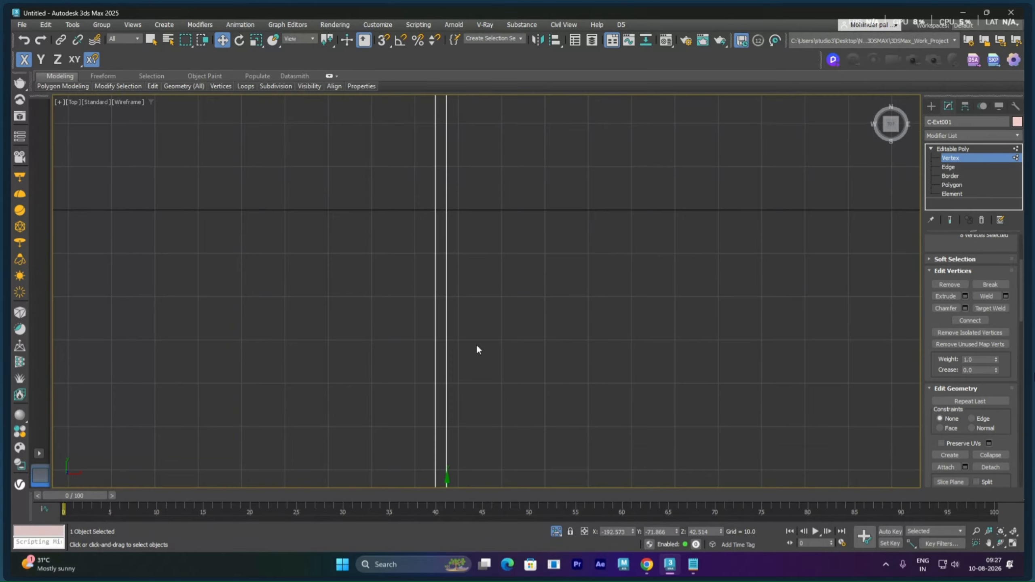
{"action": "left_click", "coordinate": [948, 167]}
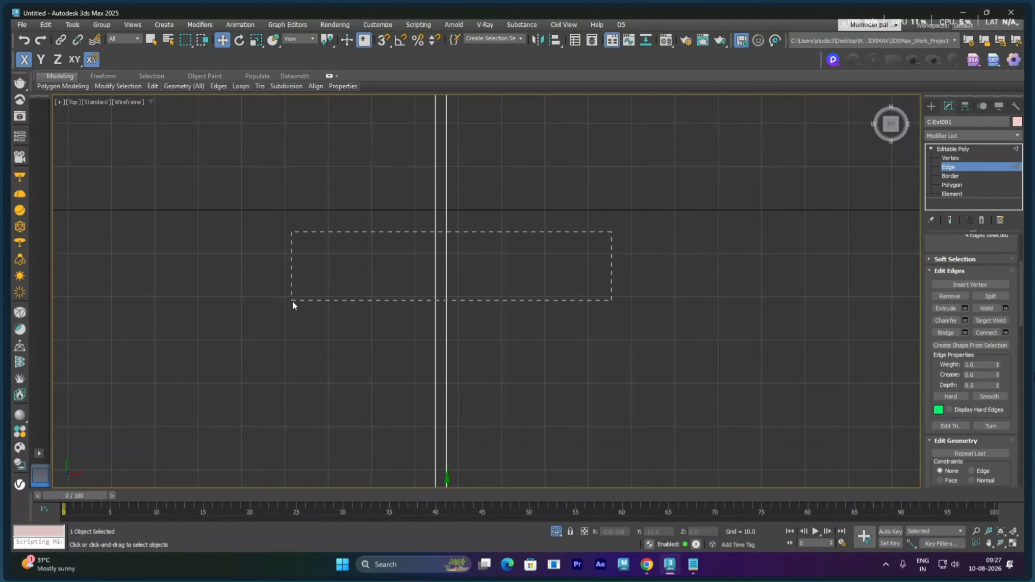
{"action": "left_click_drag", "start_coordinate": [292, 300], "coordinate": [293, 302]}
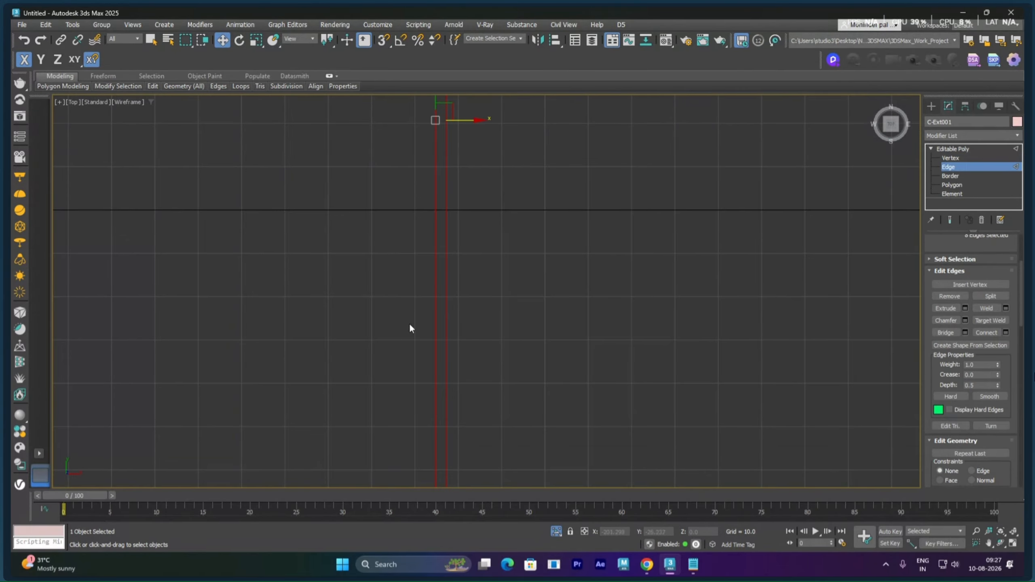
{"action": "left_click", "coordinate": [1006, 332]}
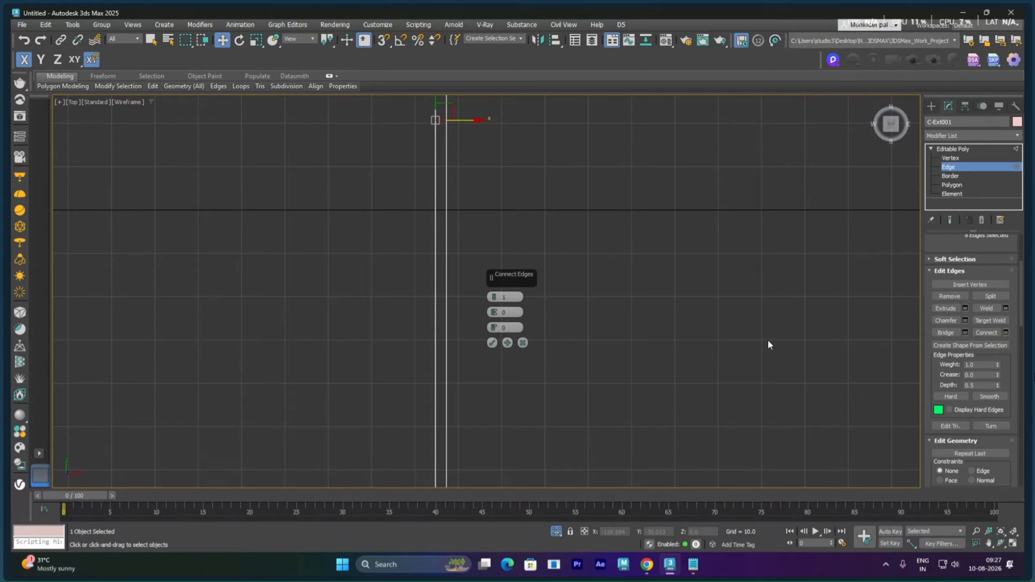
{"action": "left_click", "coordinate": [492, 343]}
Step: Select the new edge across the back wall's top and chamfer it by 7.065
{"action": "scroll", "coordinate": [490, 270], "scroll_direction": "down", "scroll_amount": 4}
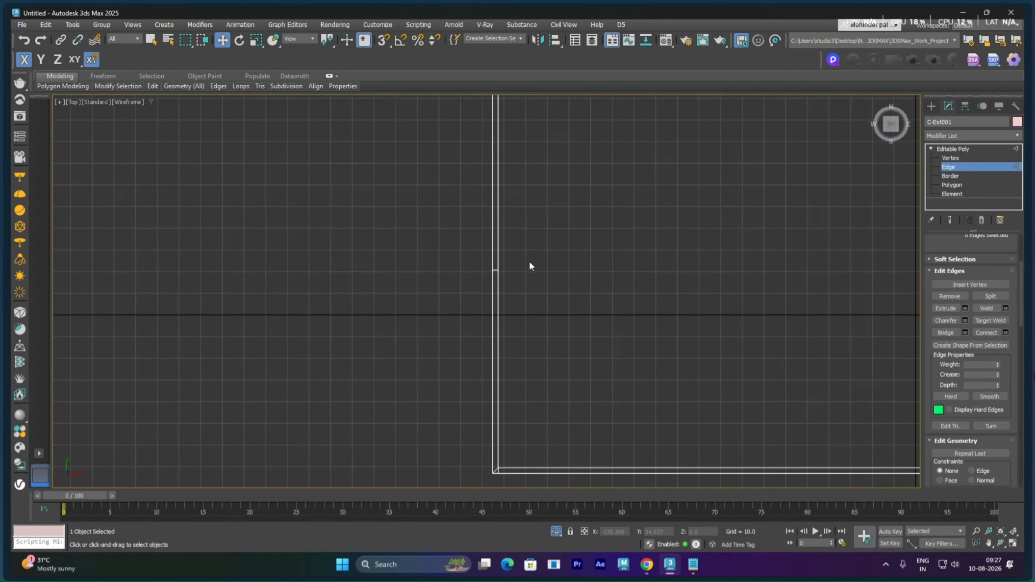
{"action": "scroll", "coordinate": [530, 266], "scroll_direction": "down", "scroll_amount": 2}
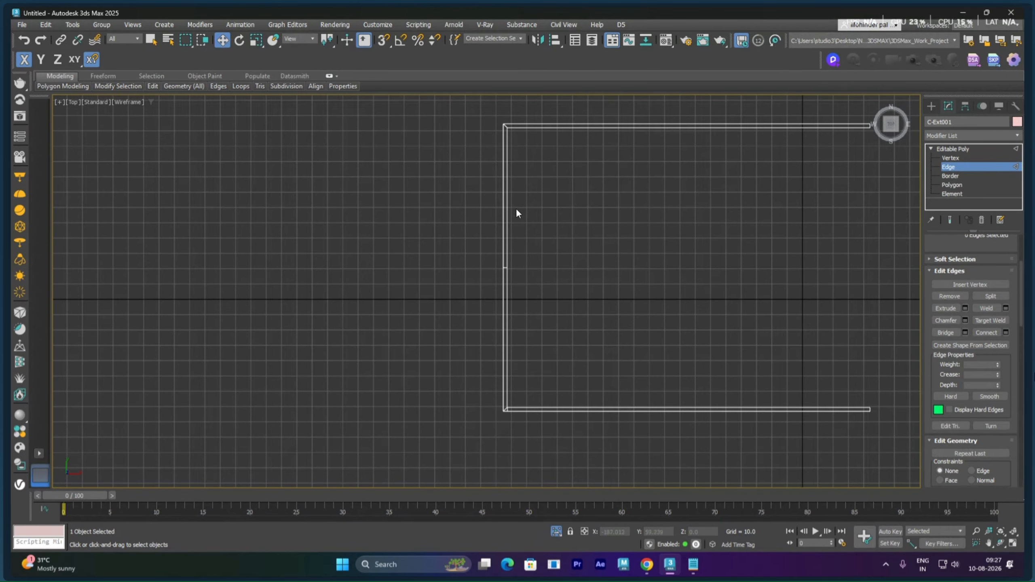
{"action": "left_click", "coordinate": [950, 158]}
{"action": "scroll", "coordinate": [491, 287], "scroll_direction": "up", "scroll_amount": 4}
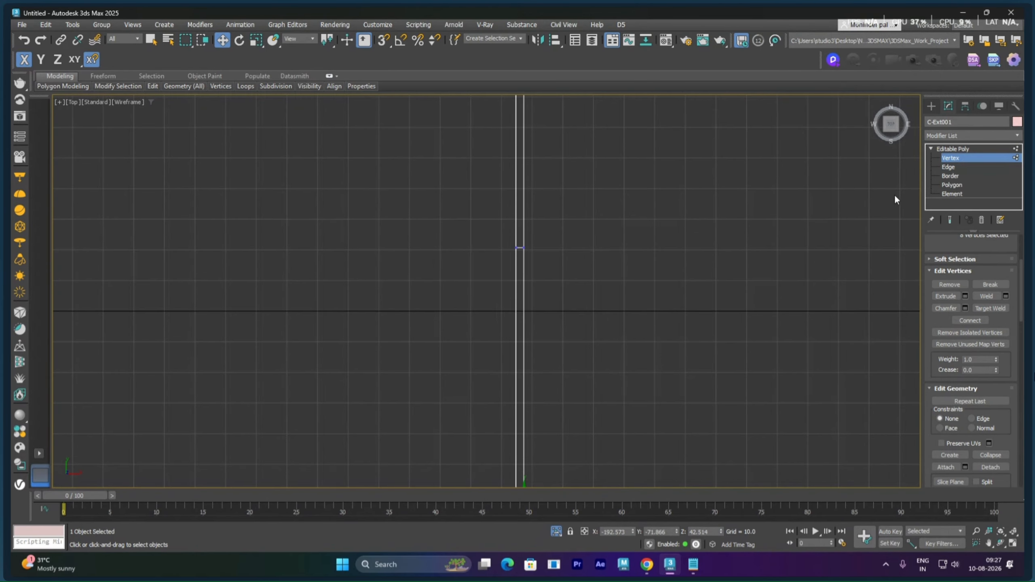
{"action": "scroll", "coordinate": [895, 194], "scroll_direction": "up", "scroll_amount": 4}
{"action": "left_click", "coordinate": [949, 167]}
{"action": "middle_click_drag", "start_coordinate": [363, 239], "coordinate": [512, 221]}
{"action": "scroll", "coordinate": [299, 275], "scroll_direction": "up", "scroll_amount": 2}
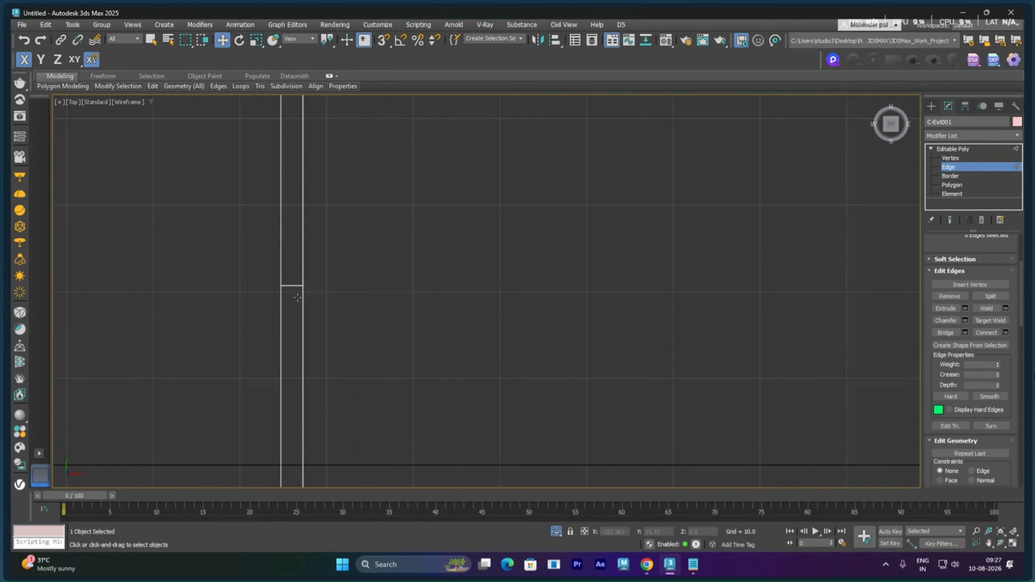
{"action": "left_click", "coordinate": [295, 285]}
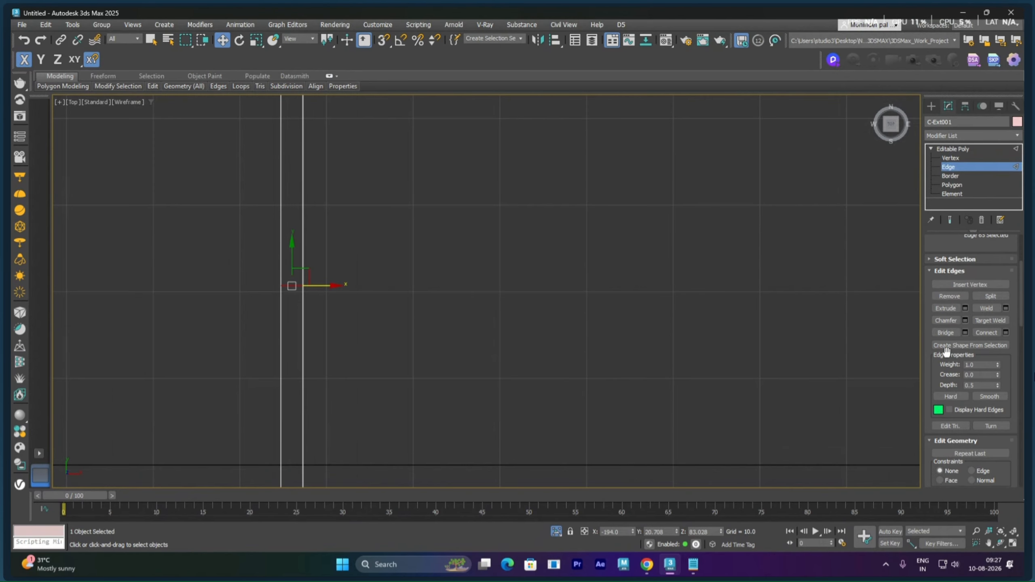
{"action": "left_click", "coordinate": [966, 321]}
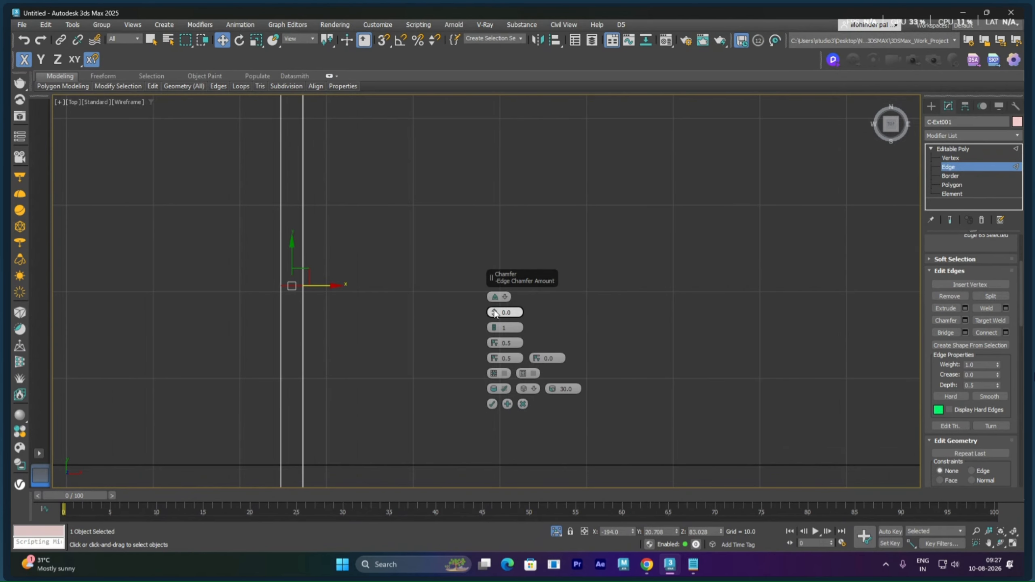
{"action": "left_click_drag", "start_coordinate": [496, 272], "coordinate": [494, 266]}
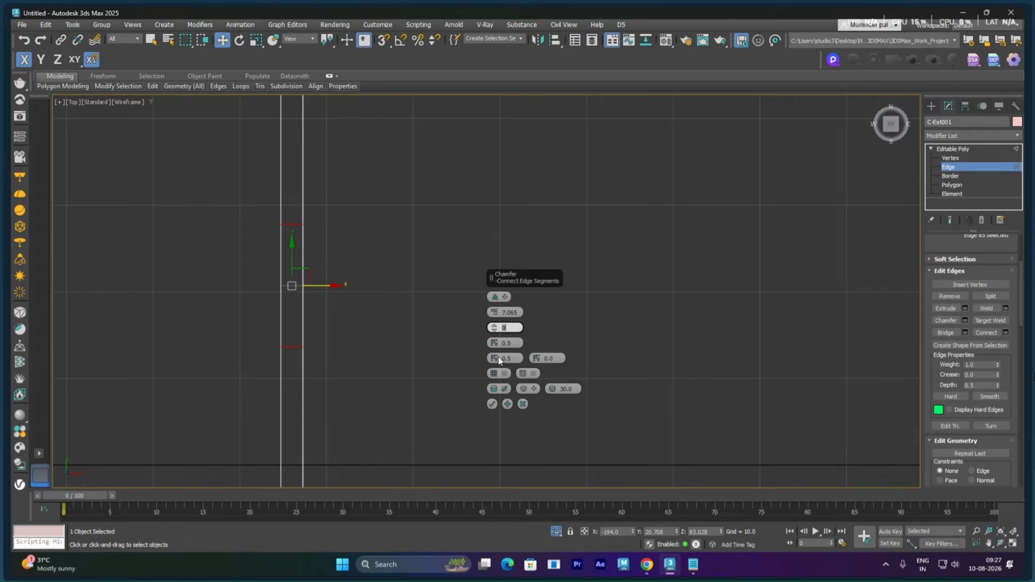
{"action": "left_click", "coordinate": [495, 404]}
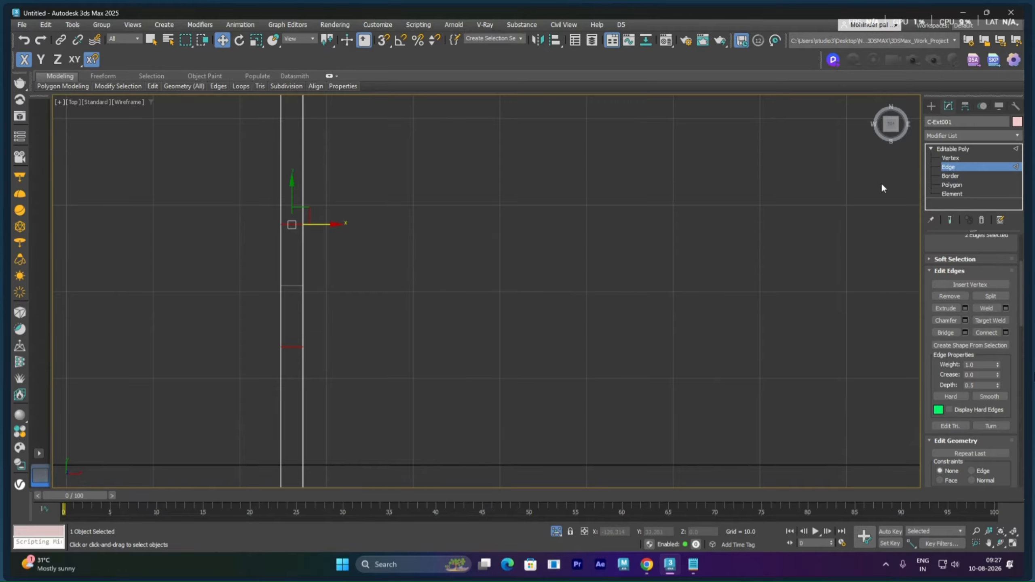
Step: Examine the chamfered edges and the remaining middle edge on the back wall up close
{"action": "left_click", "coordinate": [946, 158]}
{"action": "scroll", "coordinate": [370, 361], "scroll_direction": "down", "scroll_amount": 3}
{"action": "middle_click_drag", "start_coordinate": [371, 361], "coordinate": [519, 343]}
{"action": "scroll", "coordinate": [542, 241], "scroll_direction": "up", "scroll_amount": 6}
{"action": "left_click", "coordinate": [948, 166]}
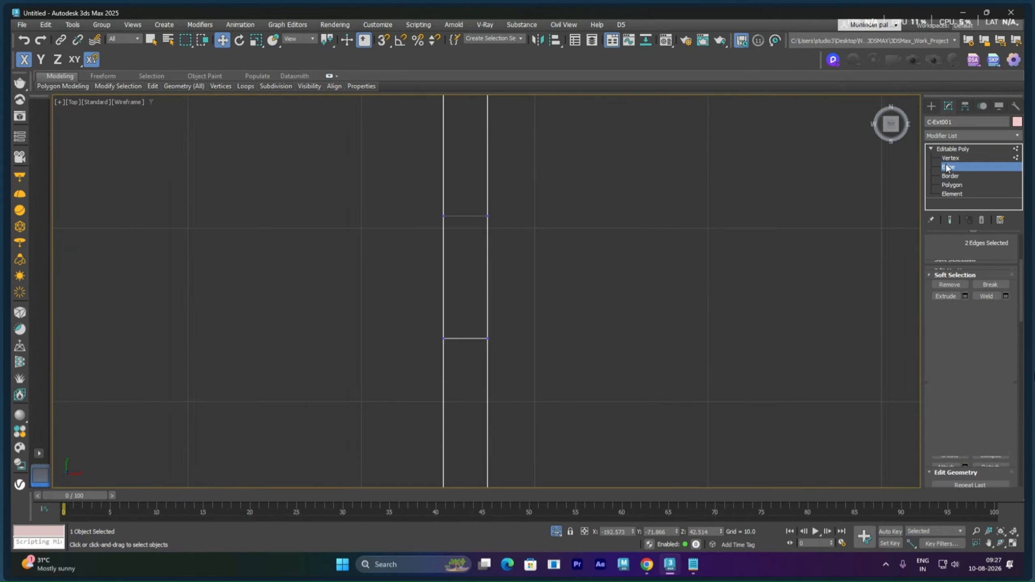
{"action": "left_click", "coordinate": [469, 217]}
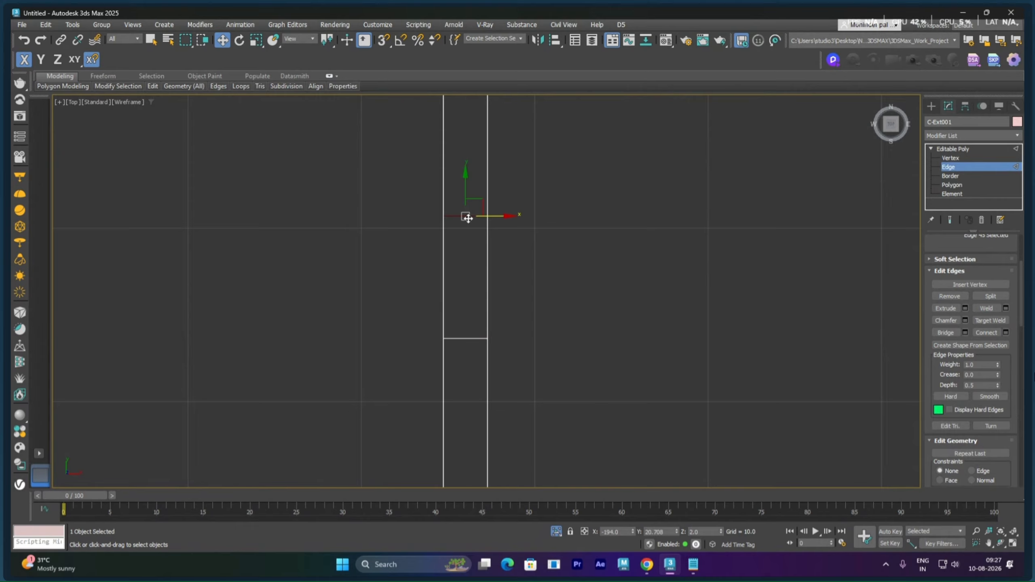
{"action": "left_click", "coordinate": [544, 260]}
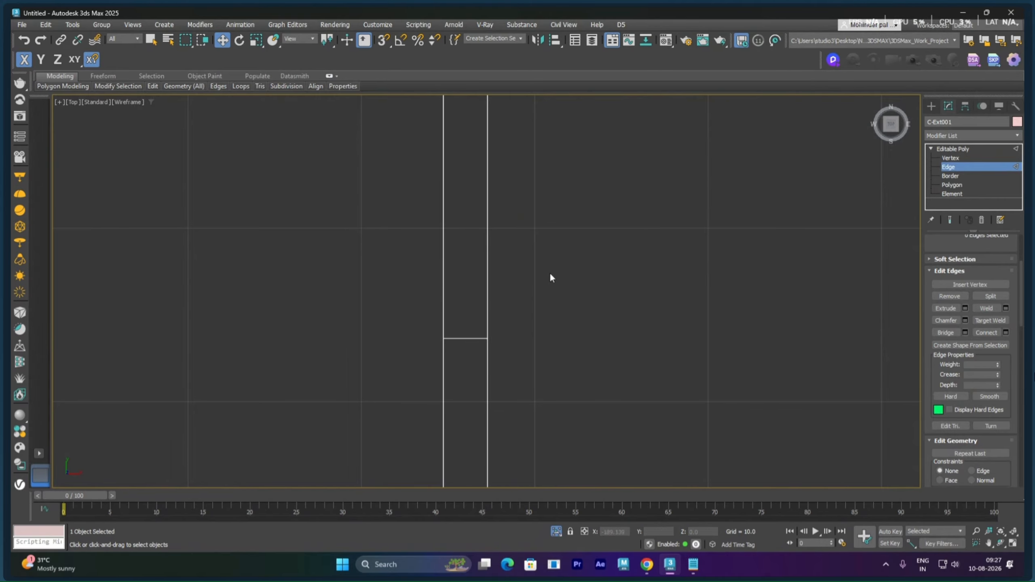
{"action": "scroll", "coordinate": [550, 275], "scroll_direction": "down", "scroll_amount": 10}
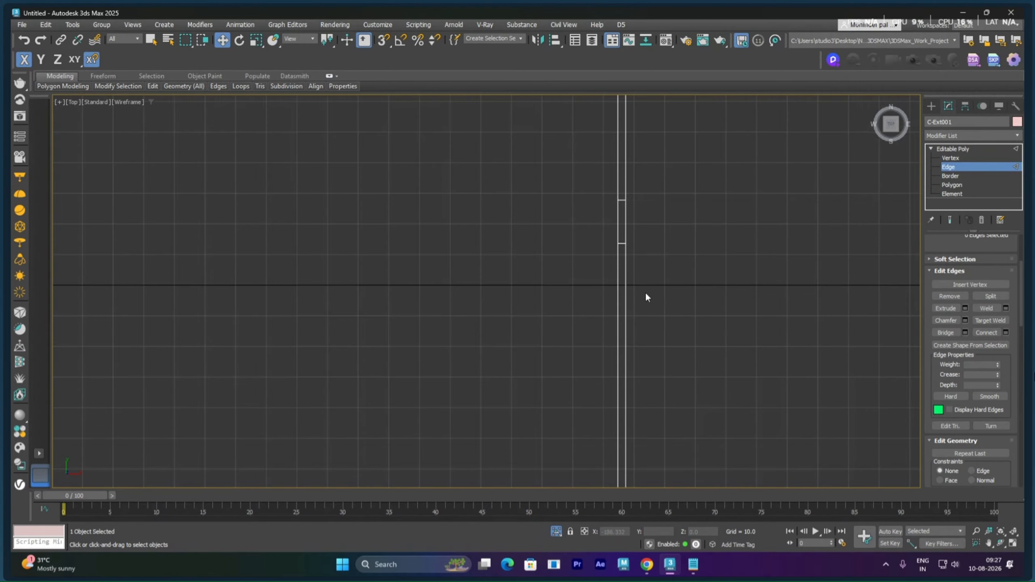
Step: Move the chamfered edge nearer the divided side wall along Y to about -70.1, close to that inner corner
{"action": "left_click", "coordinate": [621, 244]}
{"action": "scroll", "coordinate": [666, 322], "scroll_direction": "up", "scroll_amount": 6}
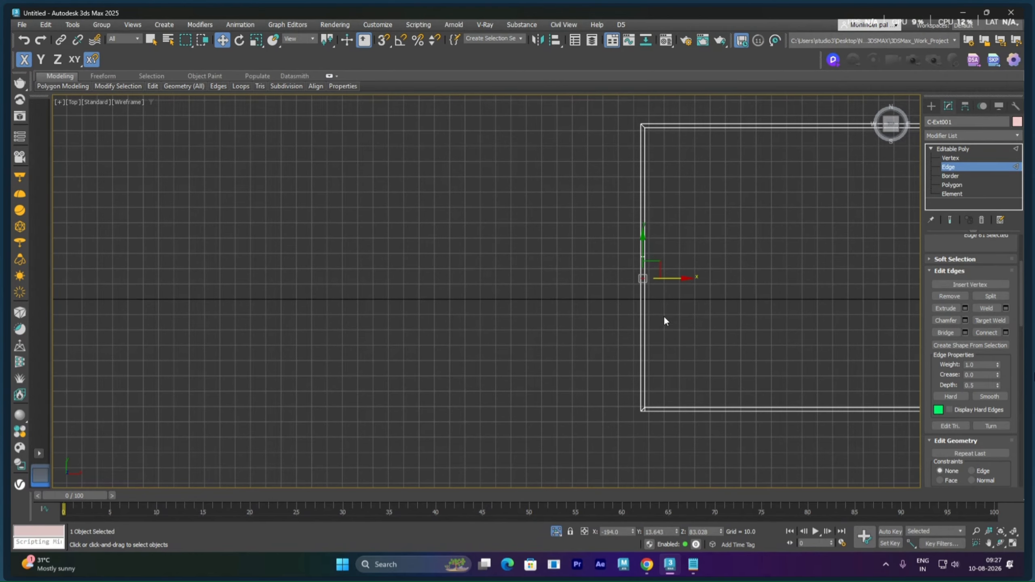
{"action": "middle_click_drag", "start_coordinate": [665, 322], "coordinate": [661, 280]}
{"action": "left_click_drag", "start_coordinate": [639, 206], "coordinate": [635, 266]}
{"action": "left_click_drag", "start_coordinate": [633, 308], "coordinate": [635, 354]}
{"action": "scroll", "coordinate": [636, 352], "scroll_direction": "up", "scroll_amount": 8}
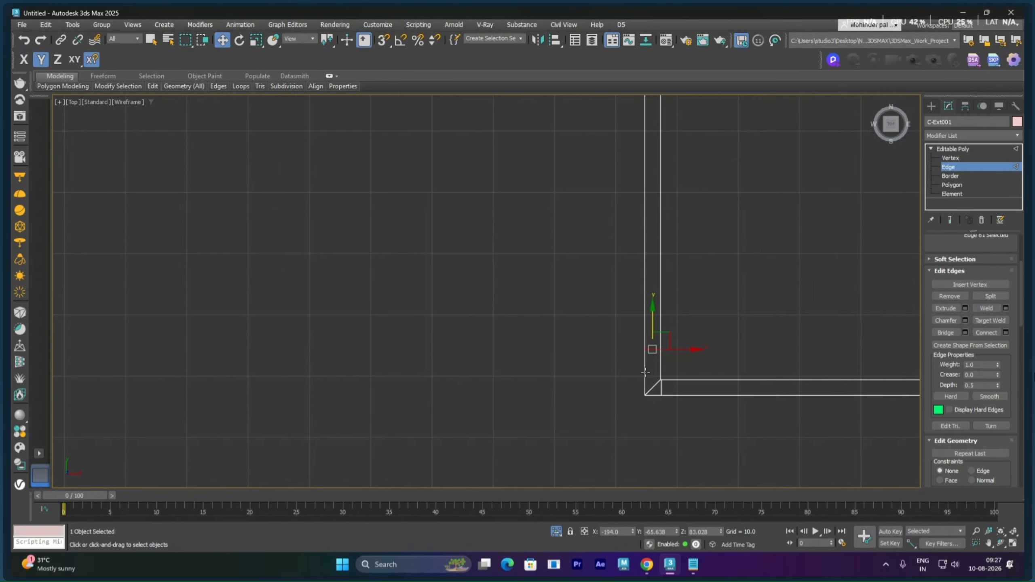
{"action": "left_click_drag", "start_coordinate": [662, 254], "coordinate": [658, 254]}
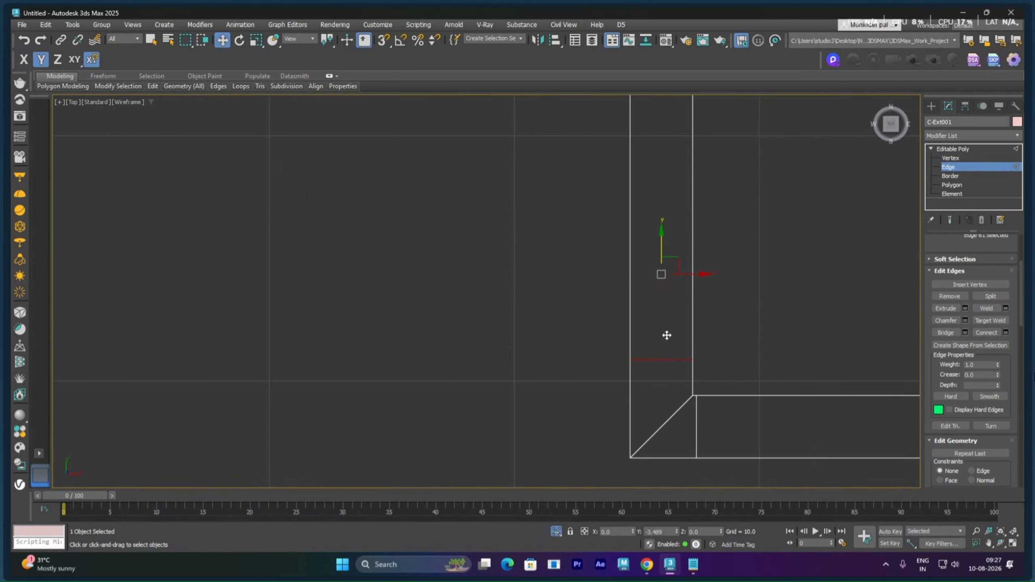
{"action": "left_click_drag", "start_coordinate": [670, 357], "coordinate": [670, 363]}
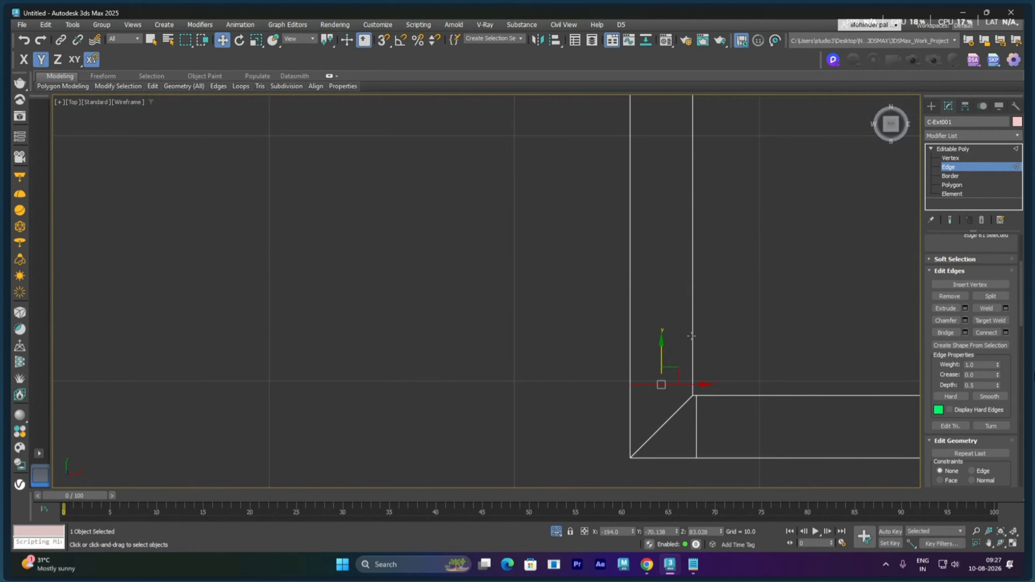
Step: Move the other chamfered edge along Y to the back wall's opposite inner corner and deselect it
{"action": "scroll", "coordinate": [738, 285], "scroll_direction": "down", "scroll_amount": 4}
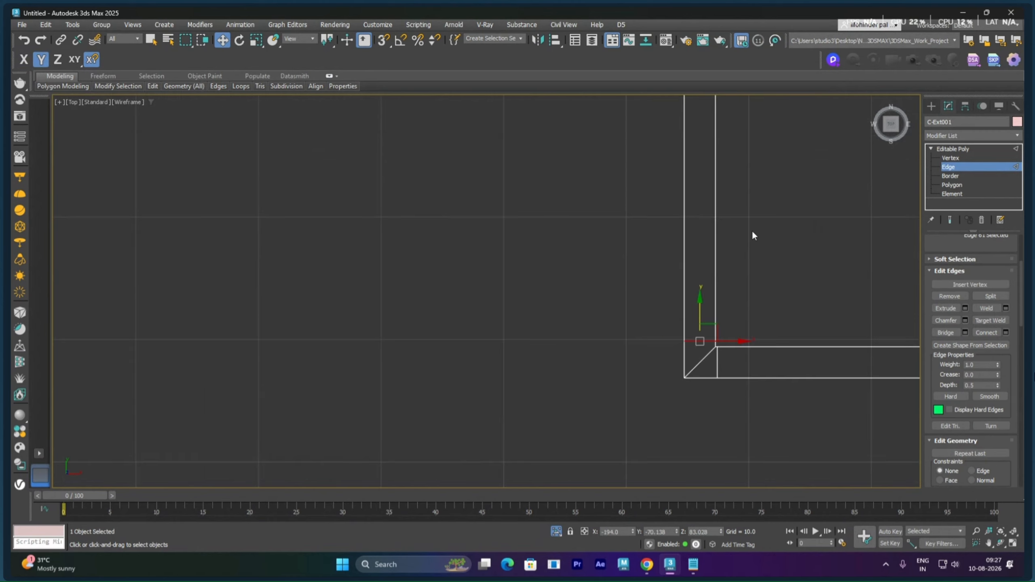
{"action": "scroll", "coordinate": [754, 229], "scroll_direction": "down", "scroll_amount": 3}
{"action": "middle_click_drag", "start_coordinate": [754, 190], "coordinate": [728, 360]}
{"action": "middle_click_drag", "start_coordinate": [728, 271], "coordinate": [677, 534]}
{"action": "middle_click_drag", "start_coordinate": [677, 349], "coordinate": [676, 423]}
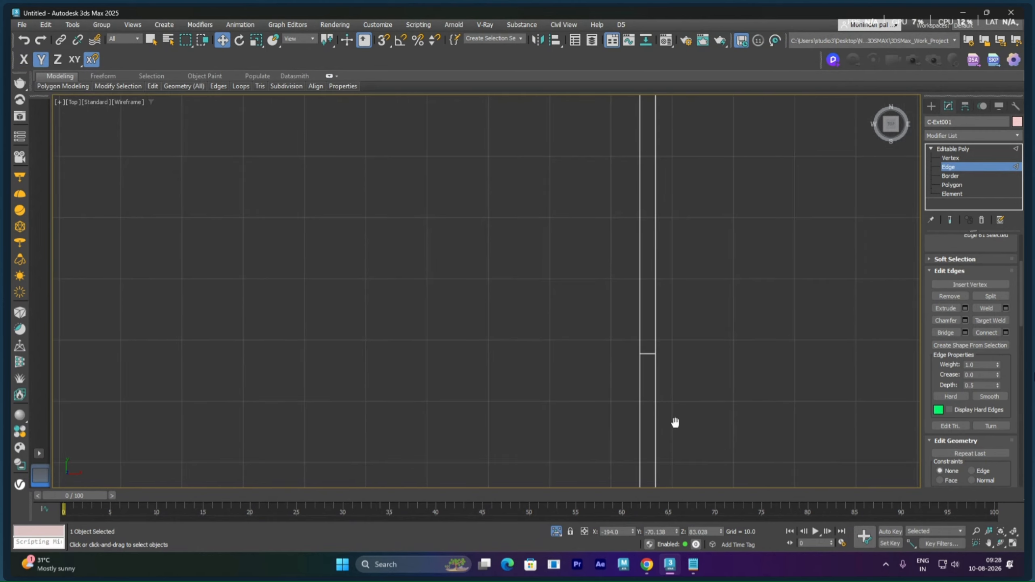
{"action": "left_click", "coordinate": [646, 354]}
{"action": "middle_click_drag", "start_coordinate": [647, 354], "coordinate": [630, 465]}
{"action": "left_click_drag", "start_coordinate": [634, 467], "coordinate": [642, 150]}
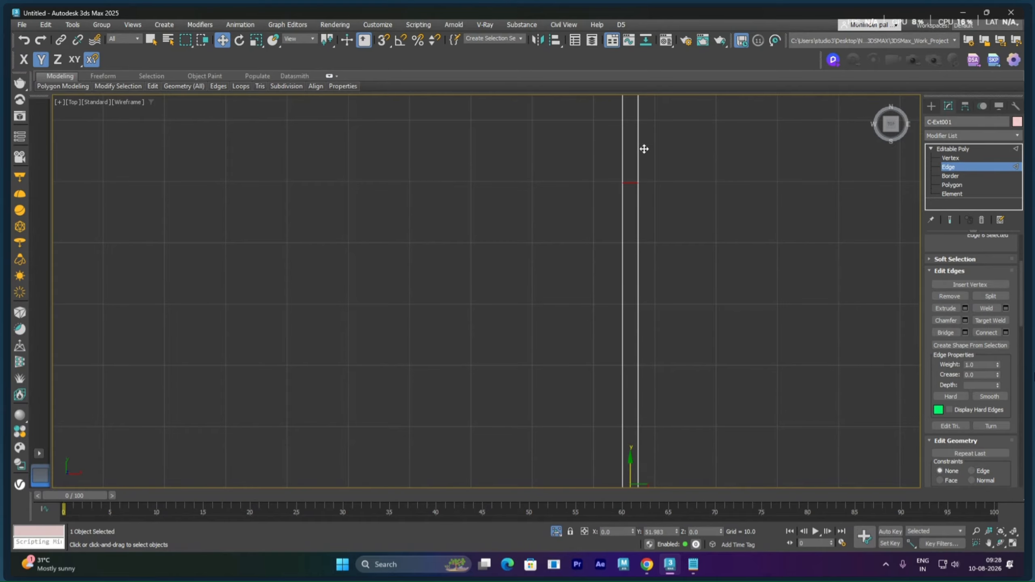
{"action": "middle_click_drag", "start_coordinate": [642, 150], "coordinate": [637, 390]}
{"action": "left_click_drag", "start_coordinate": [637, 391], "coordinate": [624, 201]}
{"action": "left_click", "coordinate": [731, 291]}
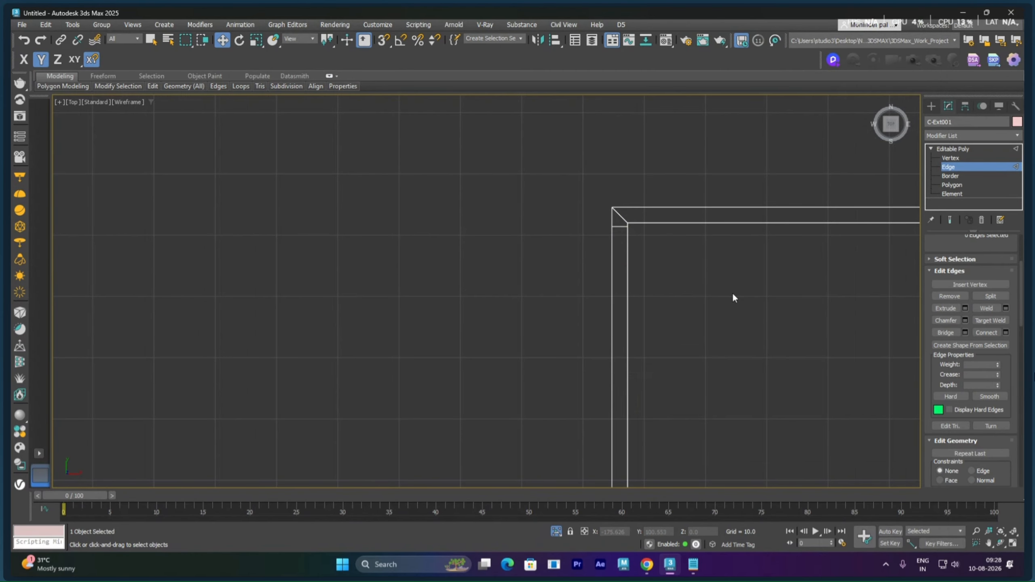
Step: Examine the walls' edge divisions in the Perspective view, and return to a full Top view of the walls
{"action": "key", "text": "p"}
{"action": "middle_click_drag", "start_coordinate": [707, 349], "coordinate": [503, 286], "text": "alt"}
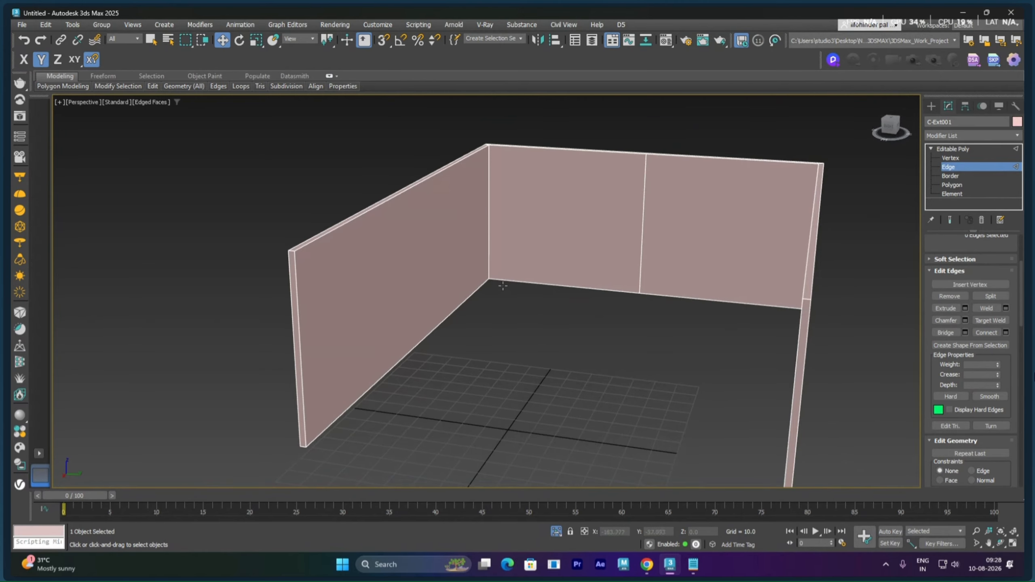
{"action": "middle_click_drag", "start_coordinate": [442, 302], "coordinate": [489, 232], "text": "alt"}
{"action": "key", "text": "t"}
{"action": "scroll", "coordinate": [489, 232], "scroll_direction": "down", "scroll_amount": 3}
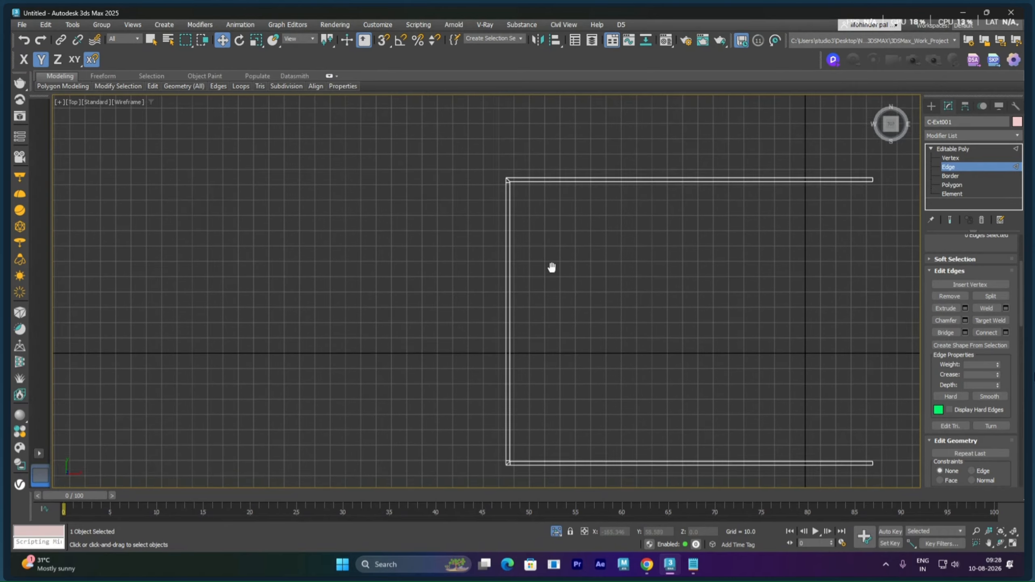
{"action": "middle_click_drag", "start_coordinate": [552, 268], "coordinate": [674, 282]}
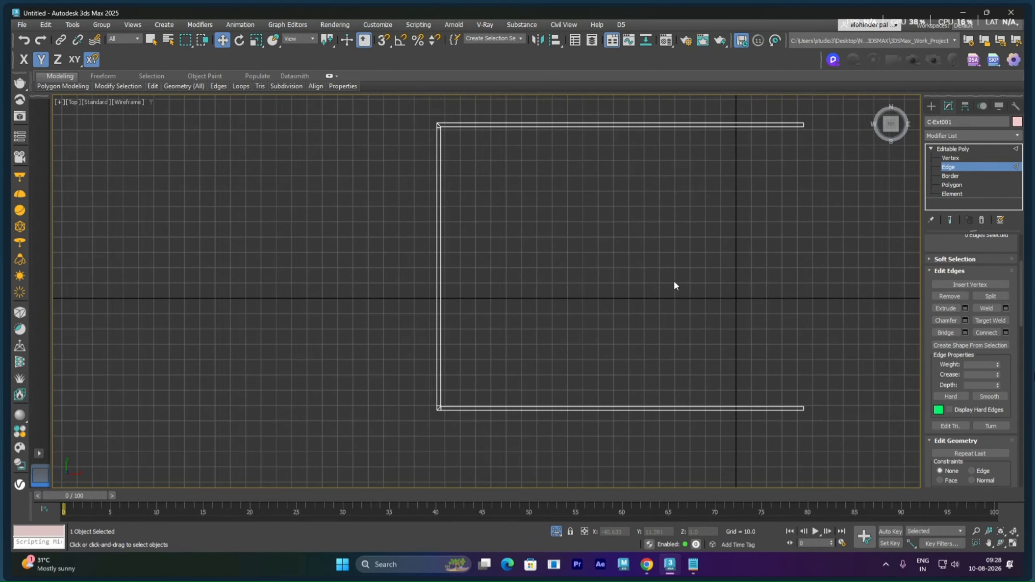
Step: Select all the open borders of the walls and examine them in the Perspective view
{"action": "left_click", "coordinate": [950, 176]}
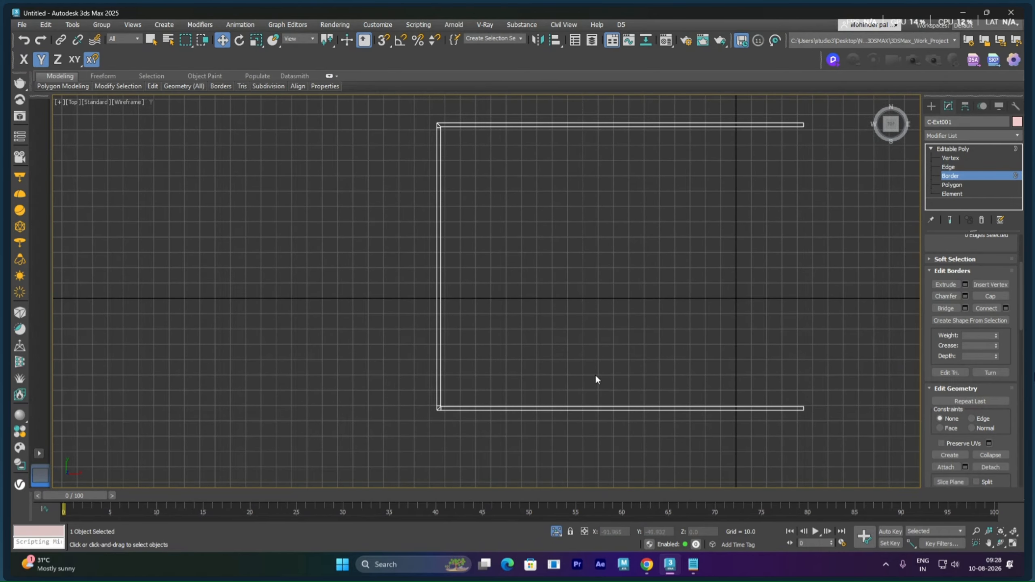
{"action": "left_click_drag", "start_coordinate": [596, 379], "coordinate": [611, 454]}
{"action": "key", "text": "p"}
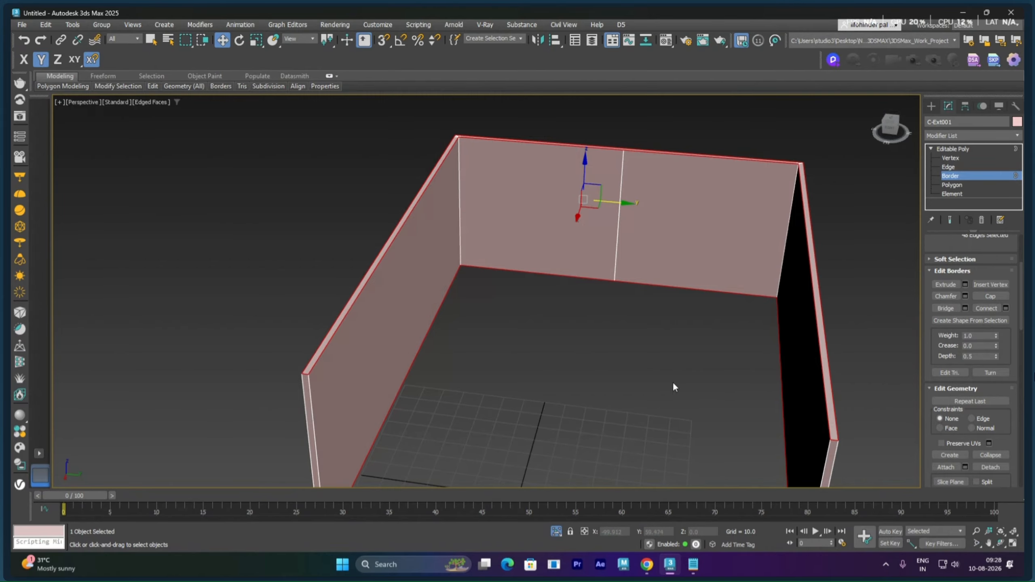
{"action": "middle_click_drag", "start_coordinate": [571, 332], "coordinate": [489, 311], "text": "alt"}
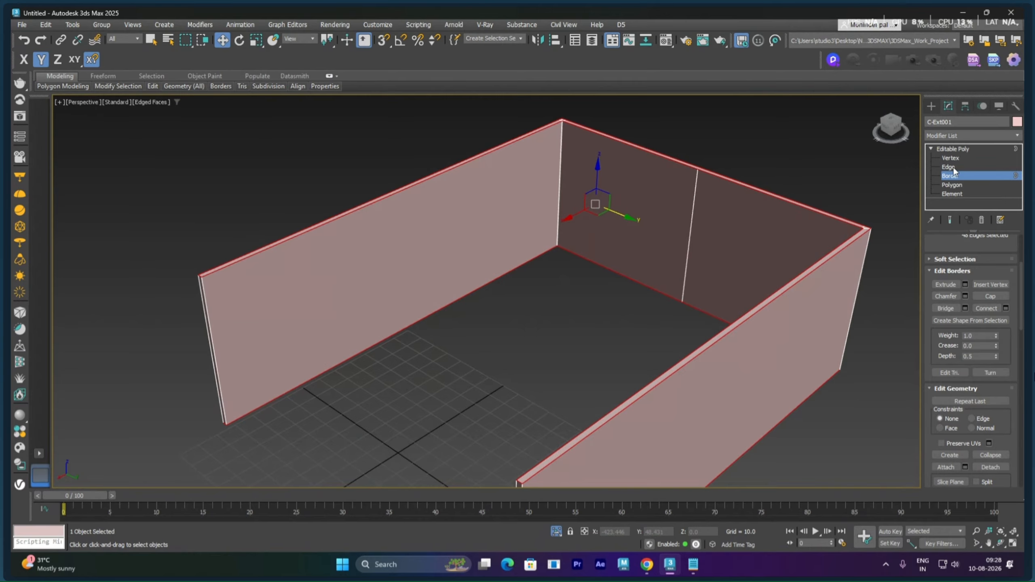
Step: Connect the horizontal edges of the room's left wall with 3 segments and deselect the new edges
{"action": "key", "text": "2"}
{"action": "left_click_drag", "start_coordinate": [420, 274], "coordinate": [490, 388]}
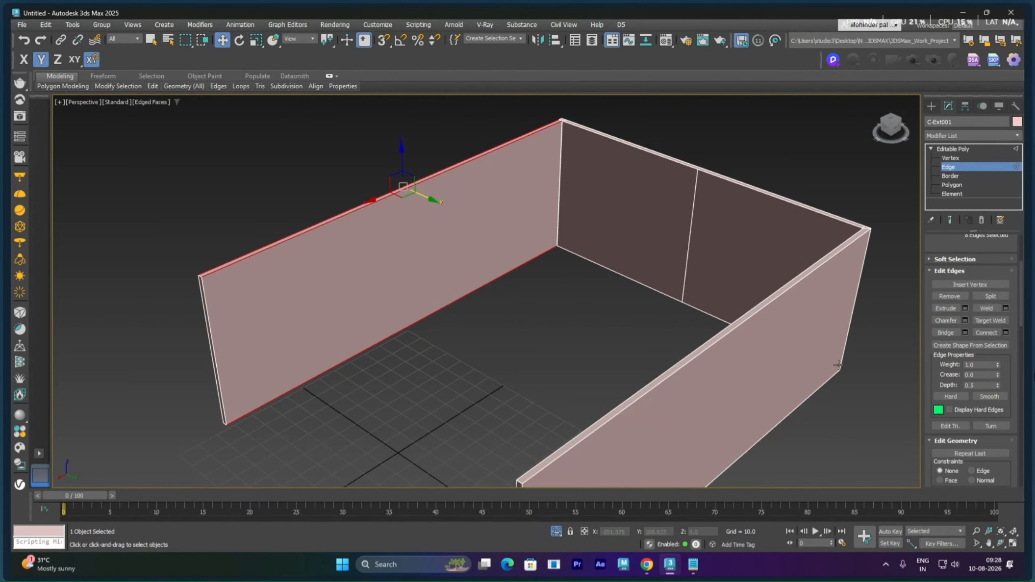
{"action": "left_click", "coordinate": [1005, 332]}
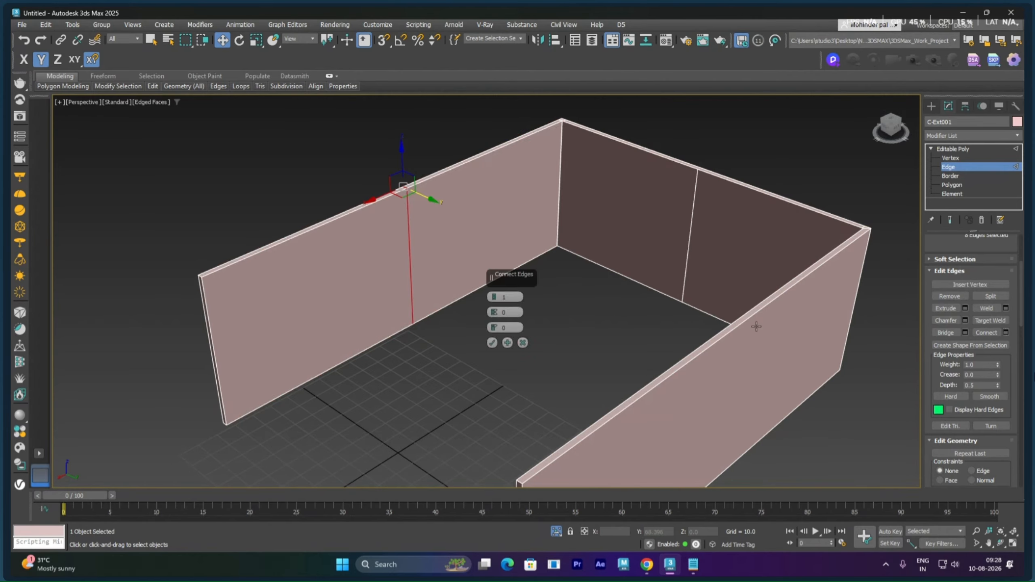
{"action": "left_click_drag", "start_coordinate": [496, 299], "coordinate": [496, 286]}
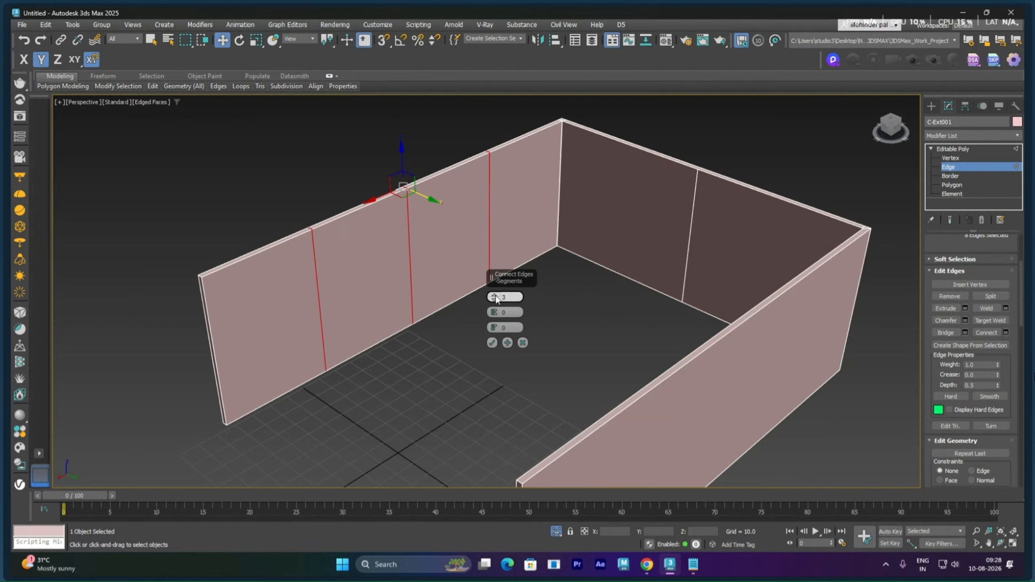
{"action": "left_click", "coordinate": [493, 343]}
{"action": "left_click", "coordinate": [511, 352]}
{"action": "middle_click_drag", "start_coordinate": [511, 352], "coordinate": [485, 331], "text": "alt"}
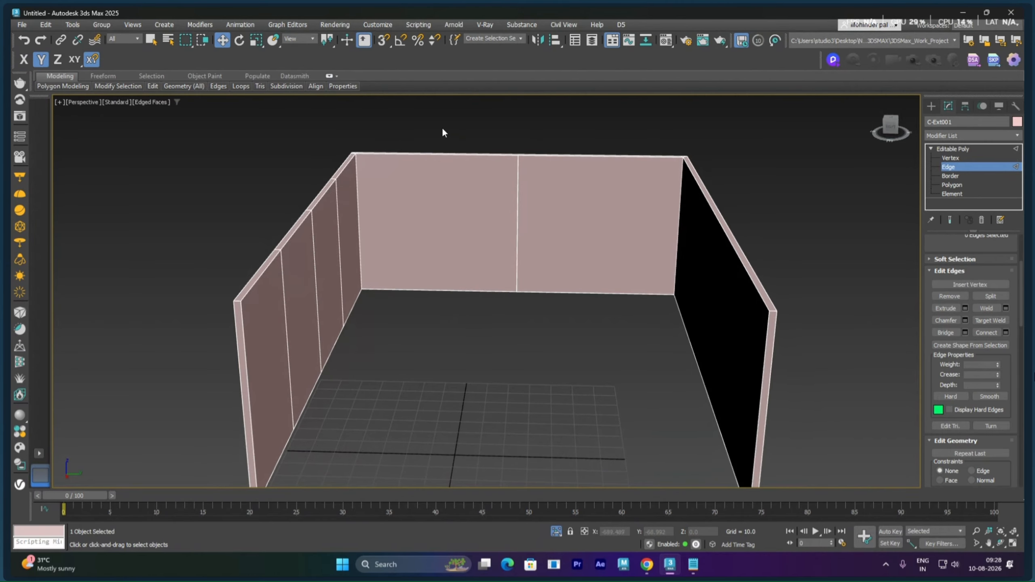
Step: Examine the vertex pair at the upper end of the back wall's middle division by selecting both vertices
{"action": "left_click_drag", "start_coordinate": [432, 329], "coordinate": [431, 330]}
{"action": "middle_click_drag", "start_coordinate": [552, 284], "coordinate": [525, 345], "text": "alt"}
{"action": "scroll", "coordinate": [524, 206], "scroll_direction": "up", "scroll_amount": 5}
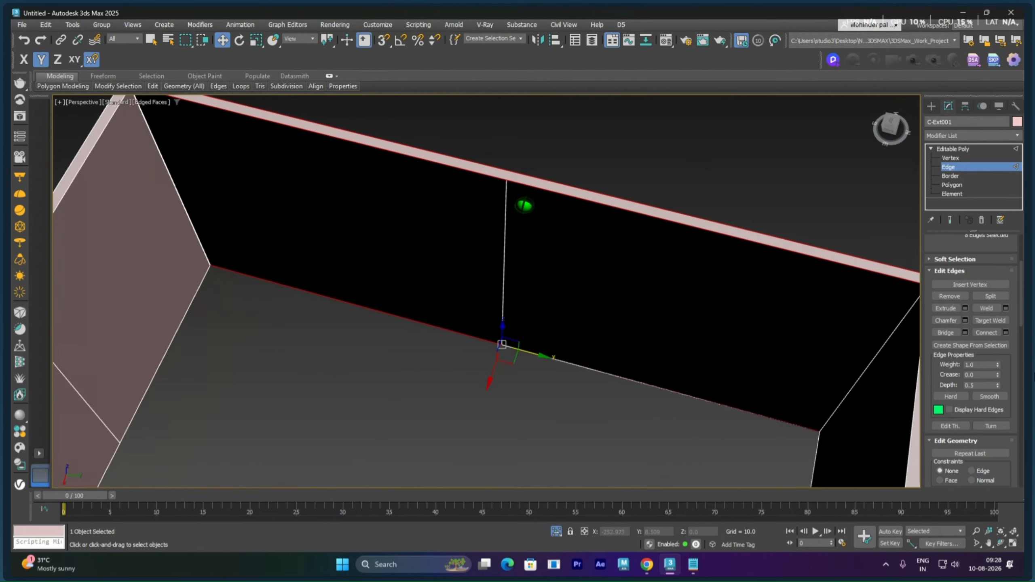
{"action": "left_click", "coordinate": [950, 159]}
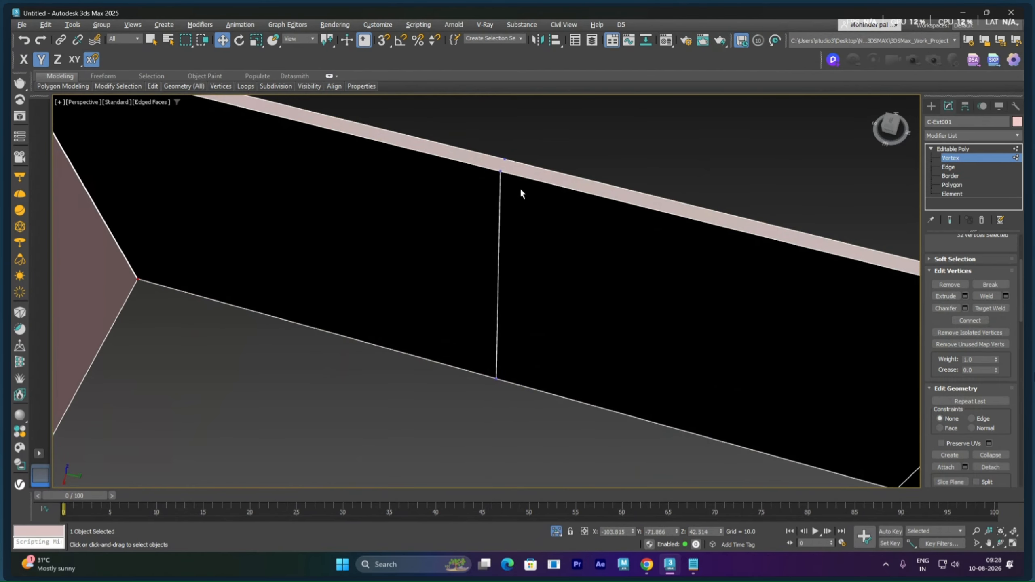
{"action": "middle_click_drag", "start_coordinate": [518, 167], "coordinate": [493, 158], "text": "alt"}
{"action": "left_click", "coordinate": [459, 178]}
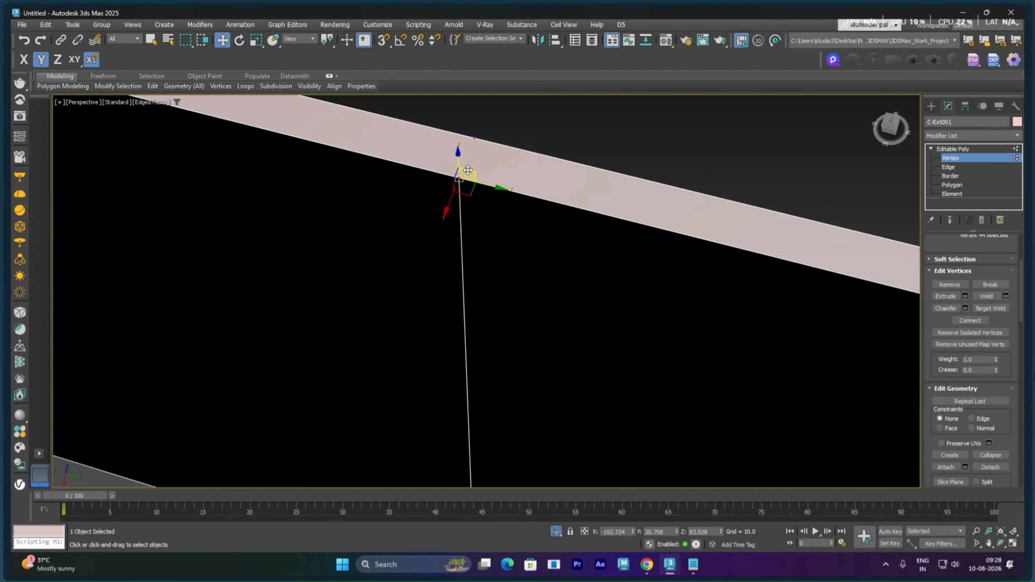
{"action": "left_click", "coordinate": [476, 138], "text": "ctrl"}
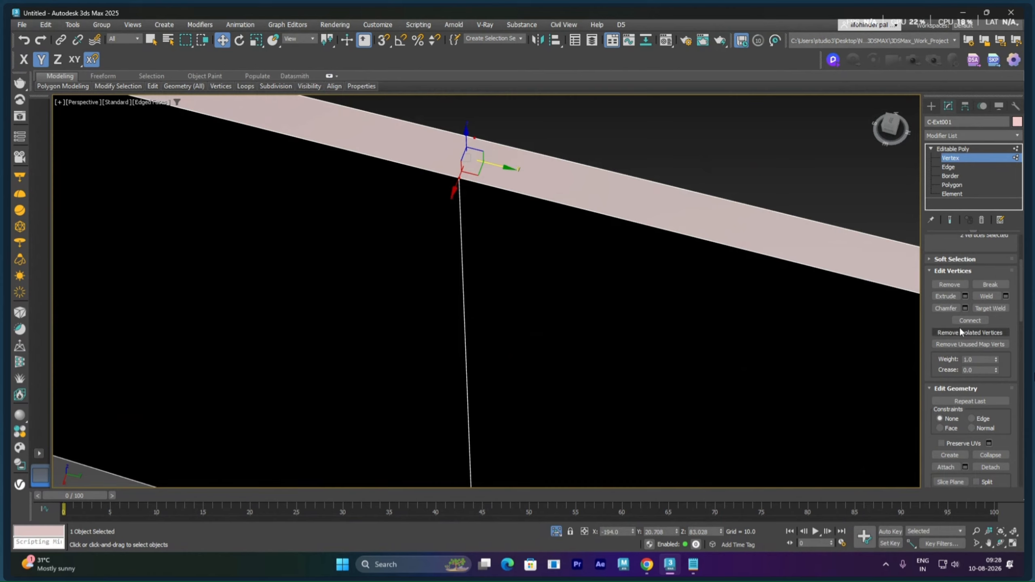
{"action": "left_click", "coordinate": [677, 162]}
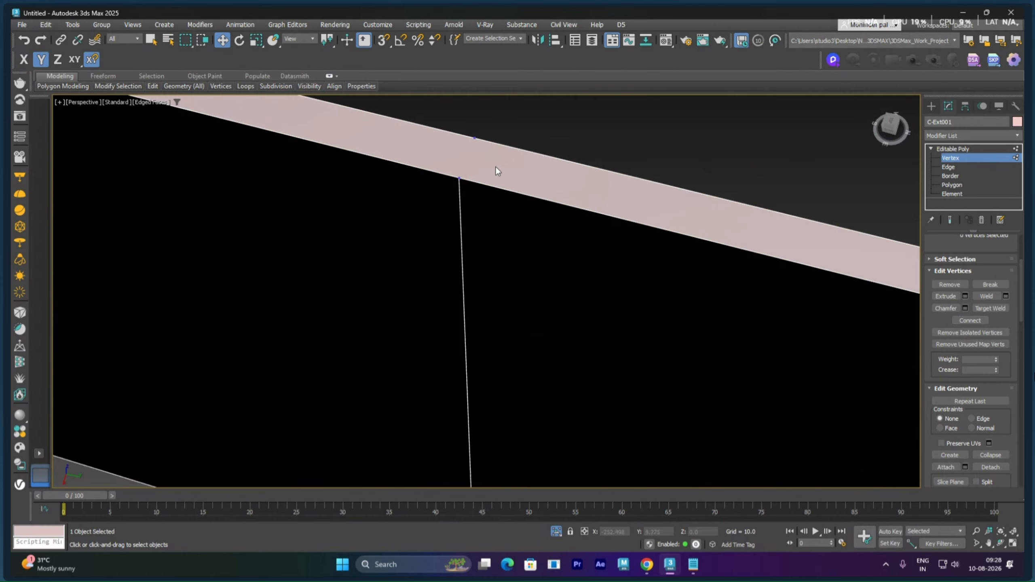
Step: Examine the vertex pair at the lower end of the back wall's middle division by selecting both vertices
{"action": "middle_click_drag", "start_coordinate": [496, 214], "coordinate": [496, 219], "text": "alt"}
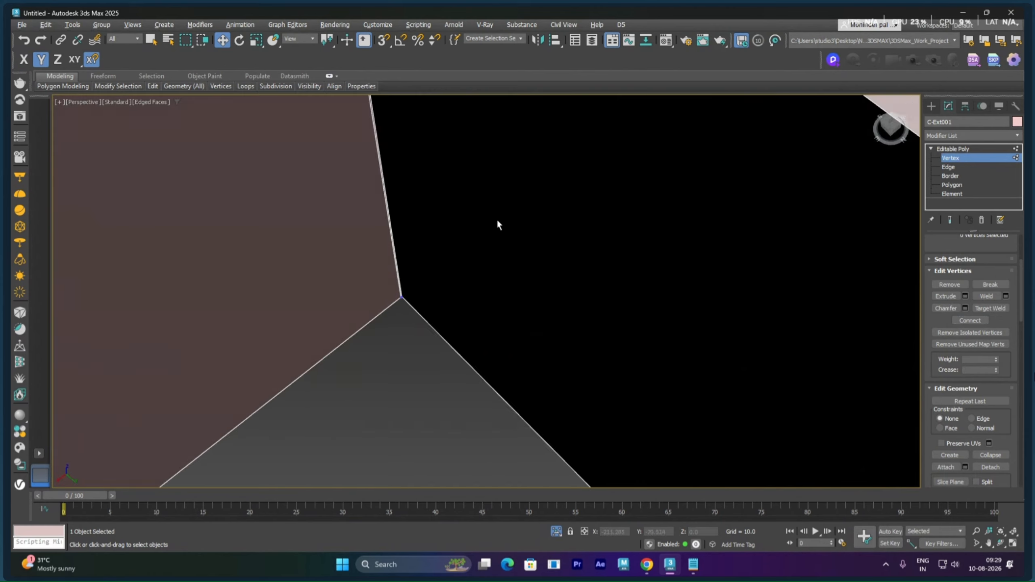
{"action": "scroll", "coordinate": [531, 239], "scroll_direction": "down", "scroll_amount": 5}
{"action": "middle_click_drag", "start_coordinate": [604, 272], "coordinate": [508, 168]}
{"action": "middle_click_drag", "start_coordinate": [531, 254], "coordinate": [552, 202]}
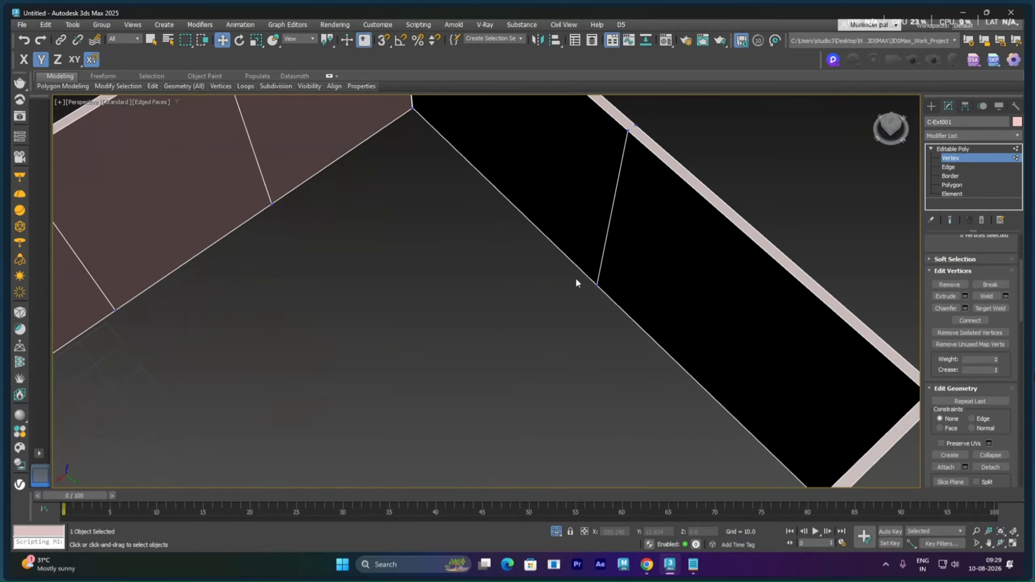
{"action": "middle_click_drag", "start_coordinate": [576, 279], "coordinate": [612, 232], "text": "alt"}
{"action": "middle_click_drag", "start_coordinate": [570, 277], "coordinate": [549, 356]}
{"action": "scroll", "coordinate": [534, 346], "scroll_direction": "up", "scroll_amount": 6}
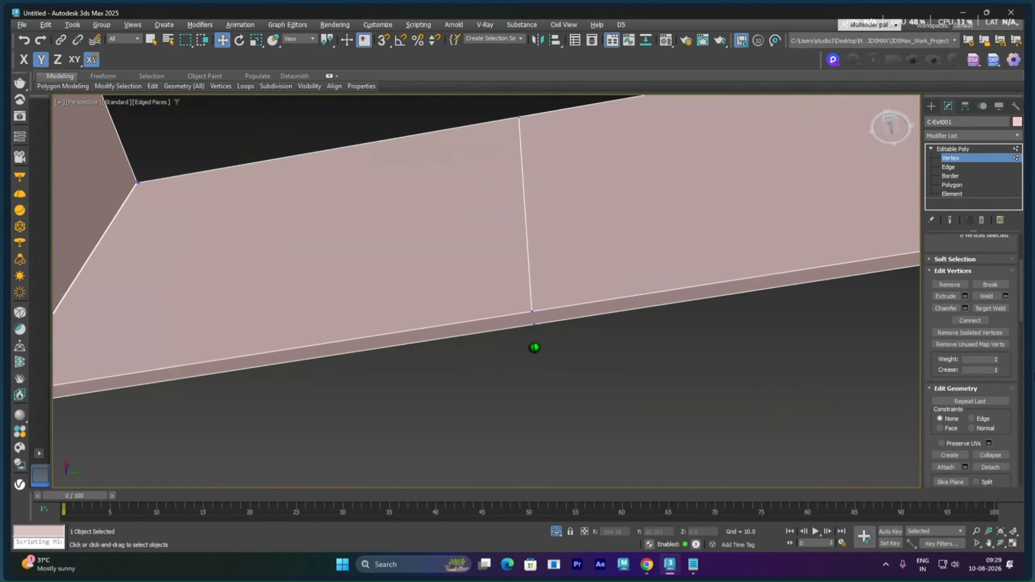
{"action": "left_click", "coordinate": [531, 295]}
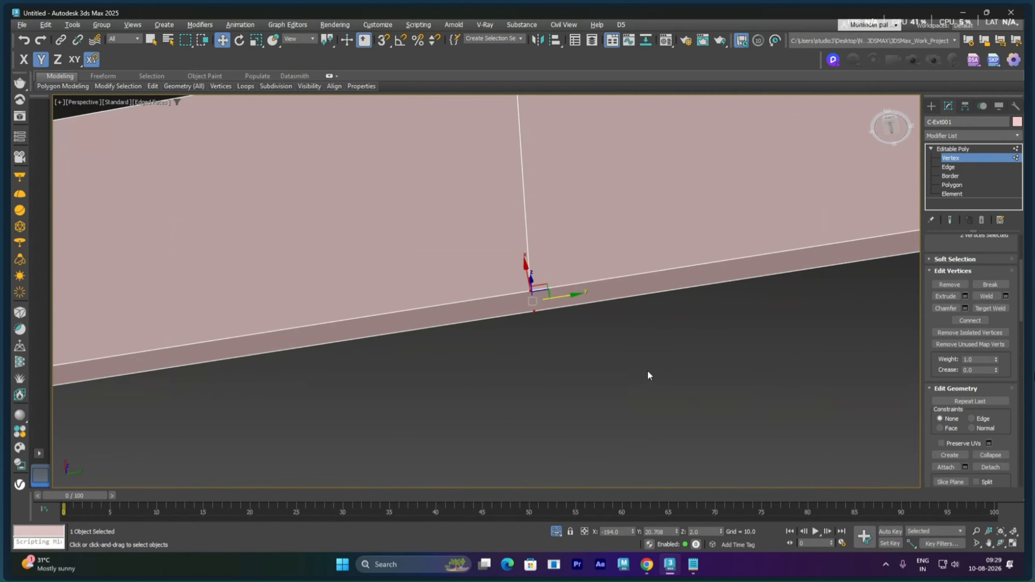
{"action": "left_click", "coordinate": [580, 375]}
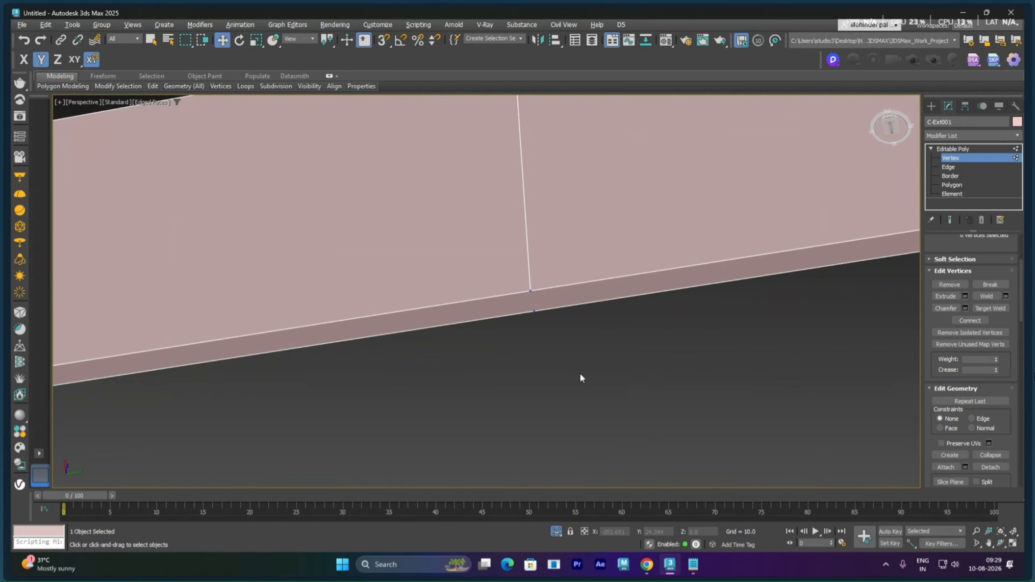
Step: Remove the middle vertical edges on both faces of the back wall, together with their vertices
{"action": "left_click", "coordinate": [950, 167]}
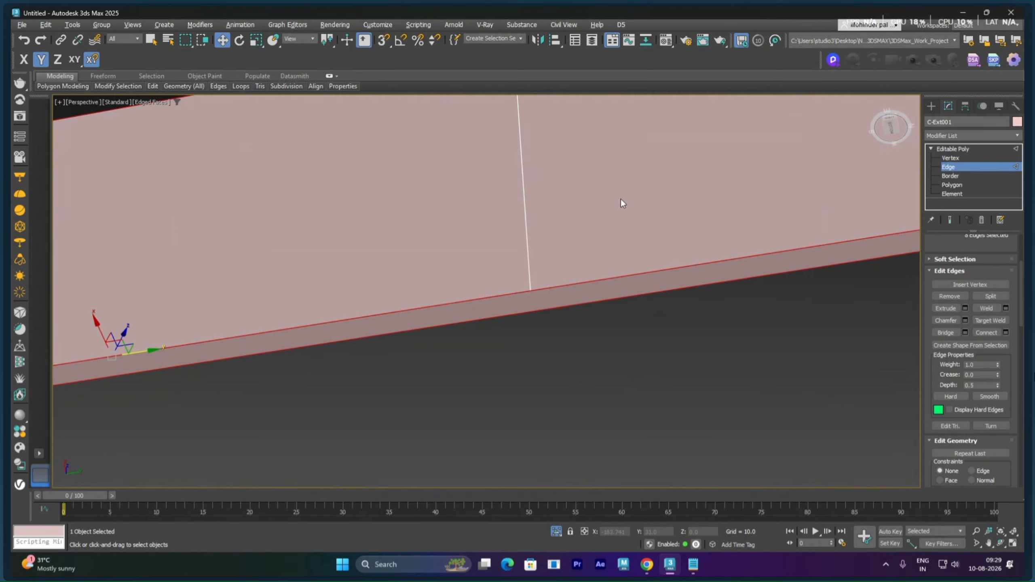
{"action": "left_click", "coordinate": [526, 224]}
{"action": "middle_click_drag", "start_coordinate": [550, 249], "coordinate": [522, 278], "text": "alt"}
{"action": "left_click", "coordinate": [539, 276], "text": "ctrl"}
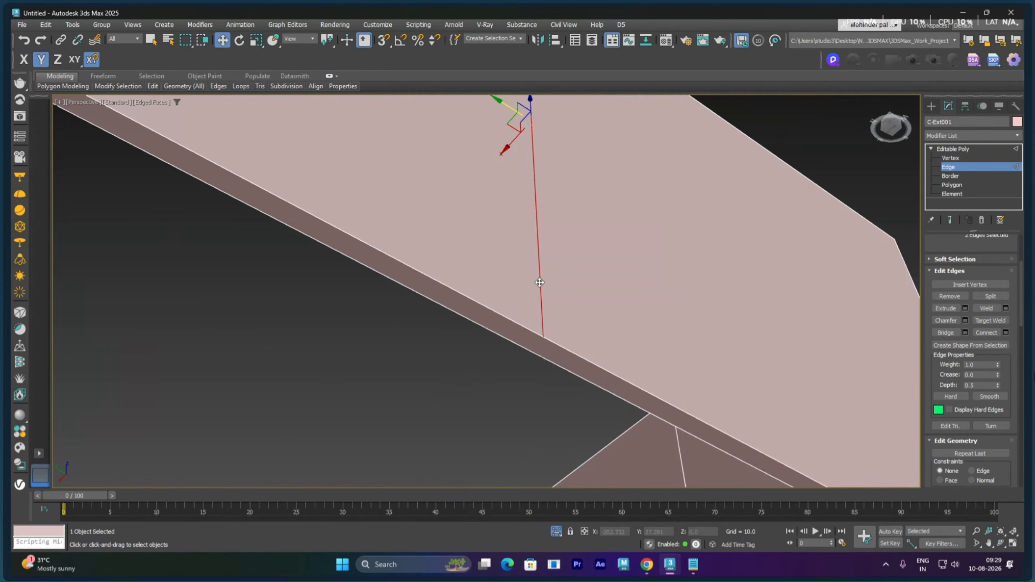
{"action": "key", "text": "ctrl+BackSpace"}
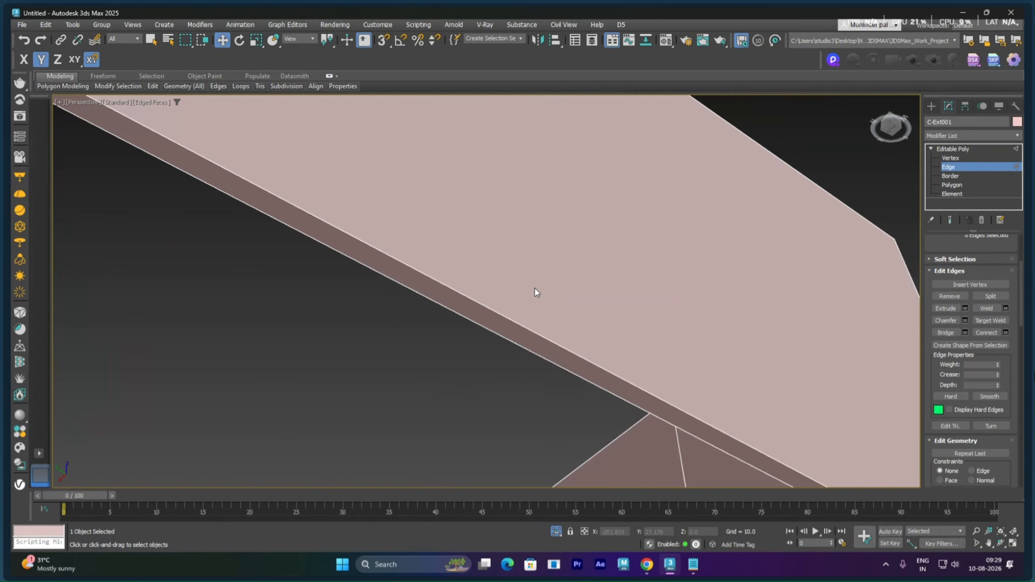
Step: Connect the back wall's horizontal edges with 2 segments, dividing it into three equal panels
{"action": "middle_click_drag", "start_coordinate": [535, 292], "coordinate": [598, 233], "text": "alt"}
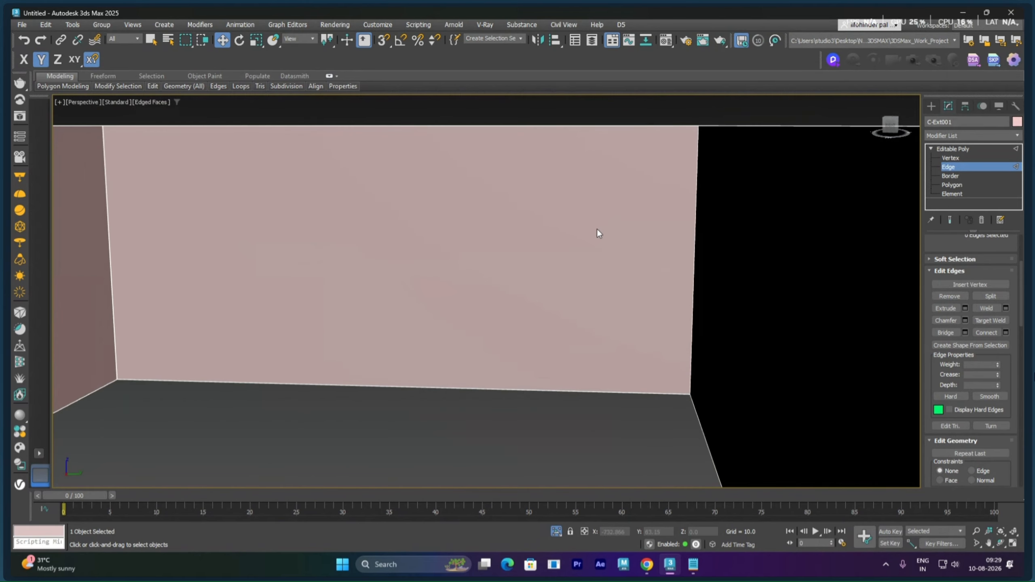
{"action": "scroll", "coordinate": [597, 230], "scroll_direction": "down", "scroll_amount": 5}
{"action": "middle_click_drag", "start_coordinate": [526, 259], "coordinate": [481, 153], "text": "alt"}
{"action": "left_click_drag", "start_coordinate": [486, 250], "coordinate": [487, 250]}
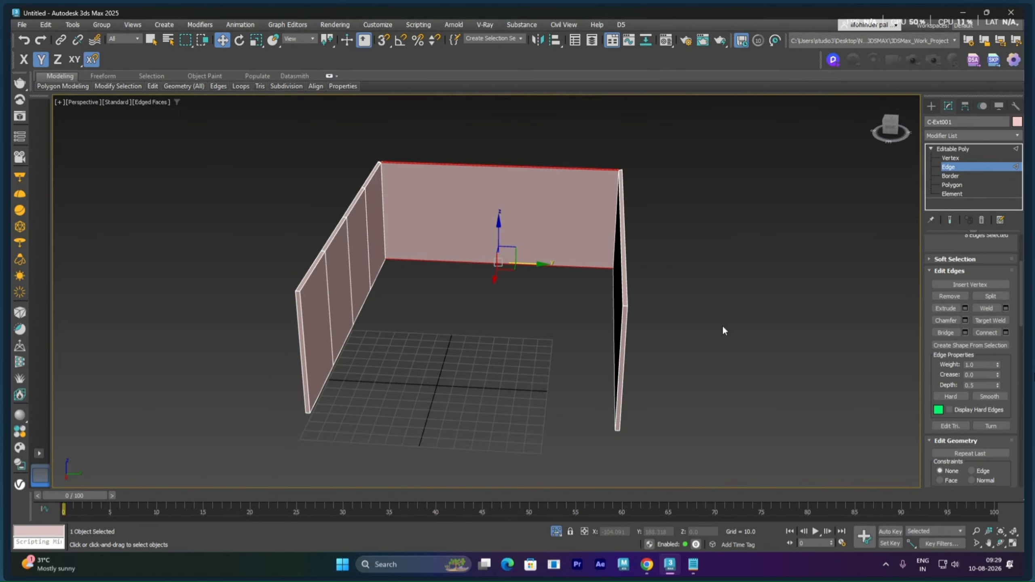
{"action": "left_click", "coordinate": [1006, 333]}
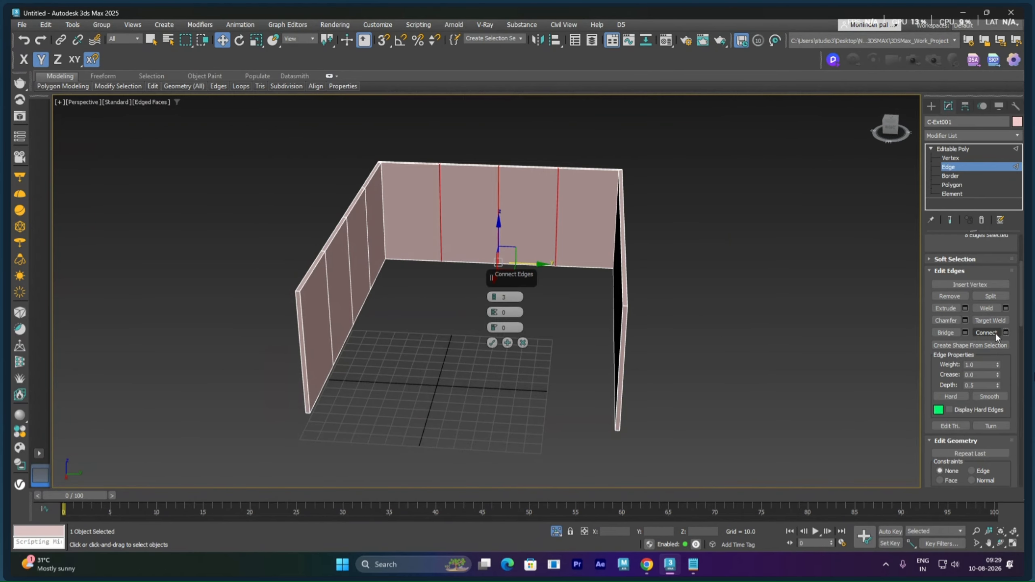
{"action": "mouse_move", "coordinate": [557, 222]}
{"action": "middle_mouse_down", "text": "alt"}
{"action": "mouse_move", "coordinate": [549, 253]}
{"action": "mouse_move", "coordinate": [564, 225]}
{"action": "middle_mouse_up", "text": "alt"}
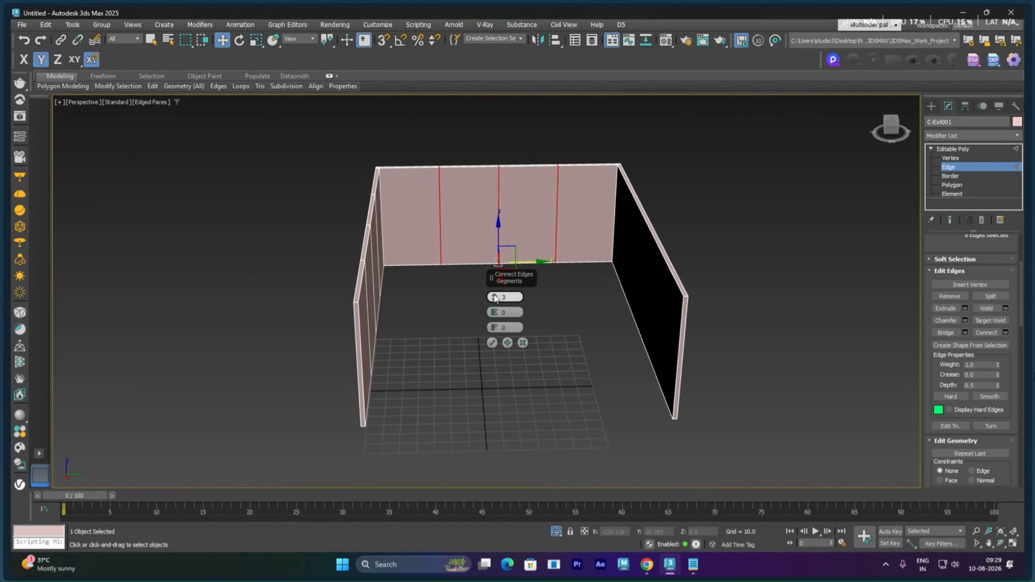
{"action": "scroll", "coordinate": [495, 298], "scroll_direction": "up", "scroll_amount": 1}
{"action": "scroll", "coordinate": [495, 298], "scroll_direction": "down", "scroll_amount": 2}
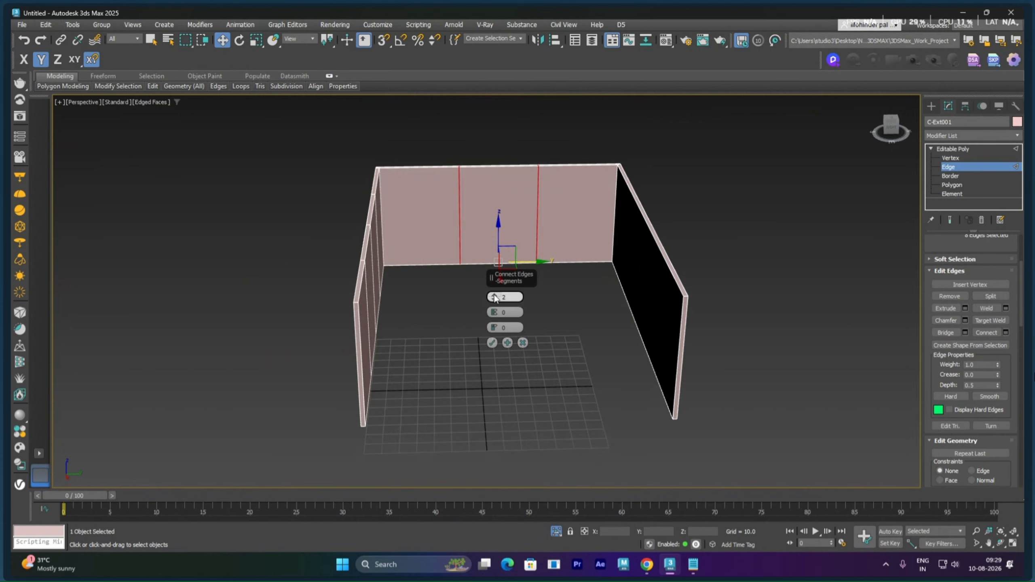
{"action": "left_click", "coordinate": [492, 342]}
{"action": "left_click", "coordinate": [519, 298]}
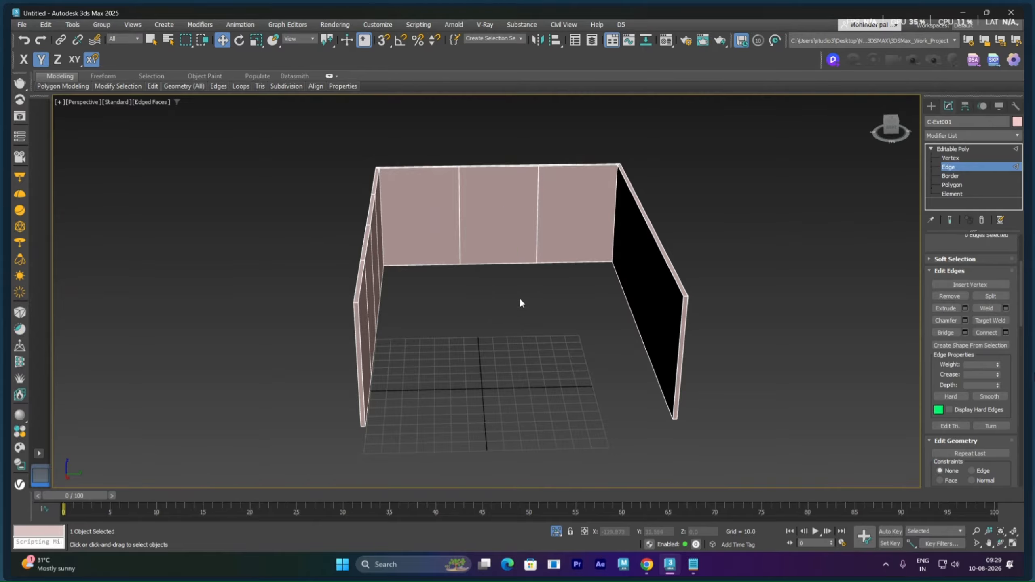
Step: Select the three panel polygons on the inner face of the back wall and the three on its outer face
{"action": "scroll", "coordinate": [513, 282], "scroll_direction": "up", "scroll_amount": 2}
{"action": "mouse_move", "coordinate": [513, 281]}
{"action": "middle_mouse_down", "text": "alt"}
{"action": "mouse_move", "coordinate": [499, 251]}
{"action": "mouse_move", "coordinate": [514, 284]}
{"action": "middle_mouse_up", "text": "alt"}
{"action": "scroll", "coordinate": [514, 284], "scroll_direction": "up", "scroll_amount": 2}
{"action": "left_click", "coordinate": [952, 185]}
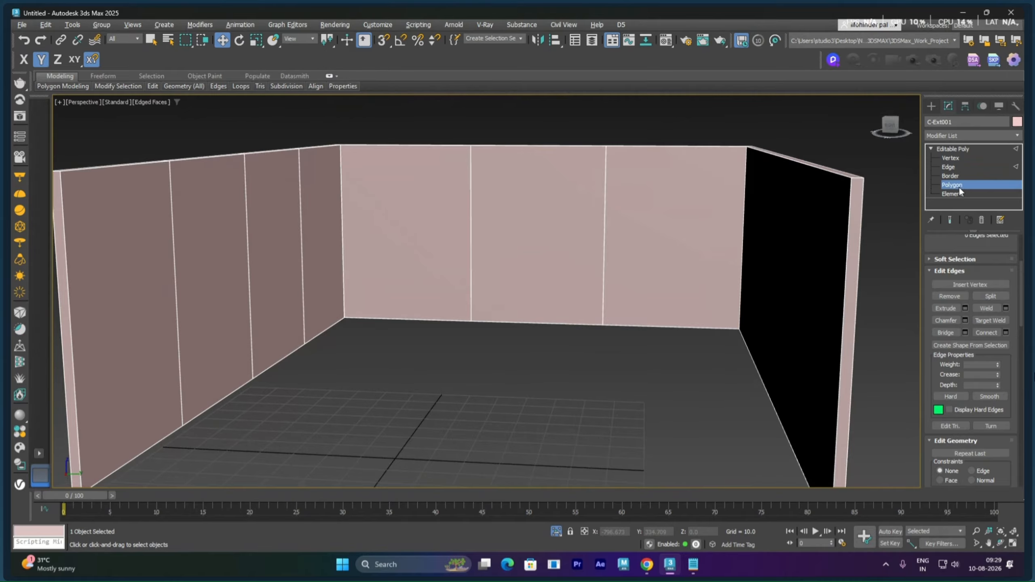
{"action": "left_click", "coordinate": [639, 281]}
{"action": "left_click", "coordinate": [574, 272], "text": "ctrl"}
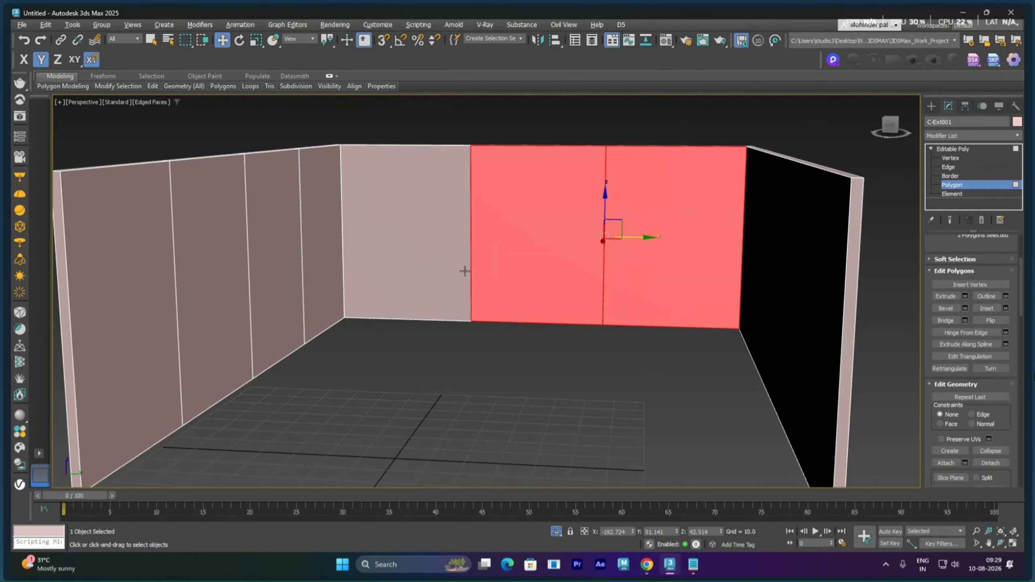
{"action": "left_click", "coordinate": [444, 271], "text": "ctrl"}
{"action": "middle_click_drag", "start_coordinate": [596, 271], "coordinate": [410, 272], "text": "alt"}
{"action": "left_click", "coordinate": [411, 271], "text": "ctrl"}
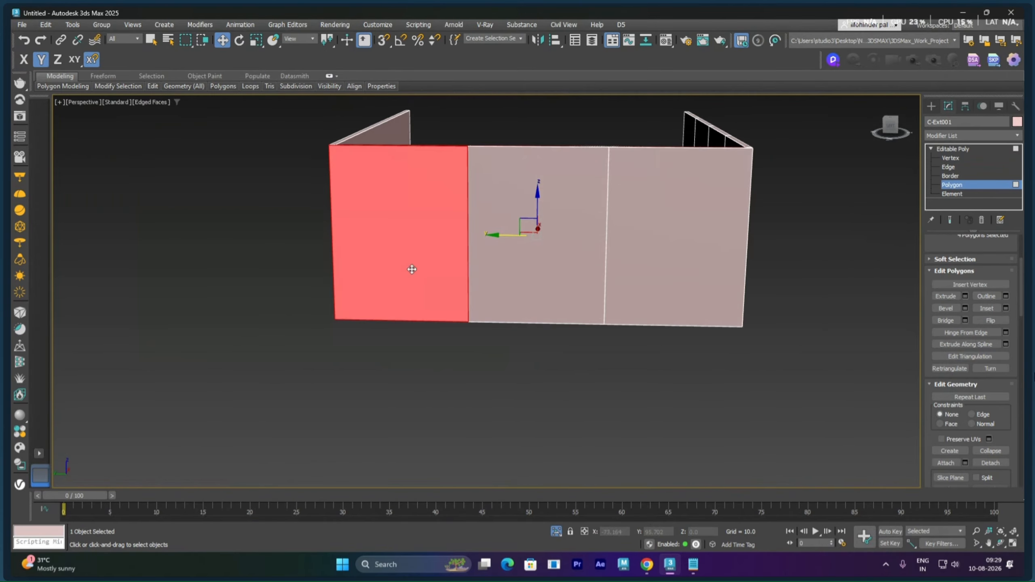
{"action": "left_click", "coordinate": [522, 283], "text": "ctrl"}
{"action": "left_click", "coordinate": [649, 284], "text": "ctrl"}
{"action": "middle_click_drag", "start_coordinate": [577, 307], "coordinate": [780, 293], "text": "alt"}
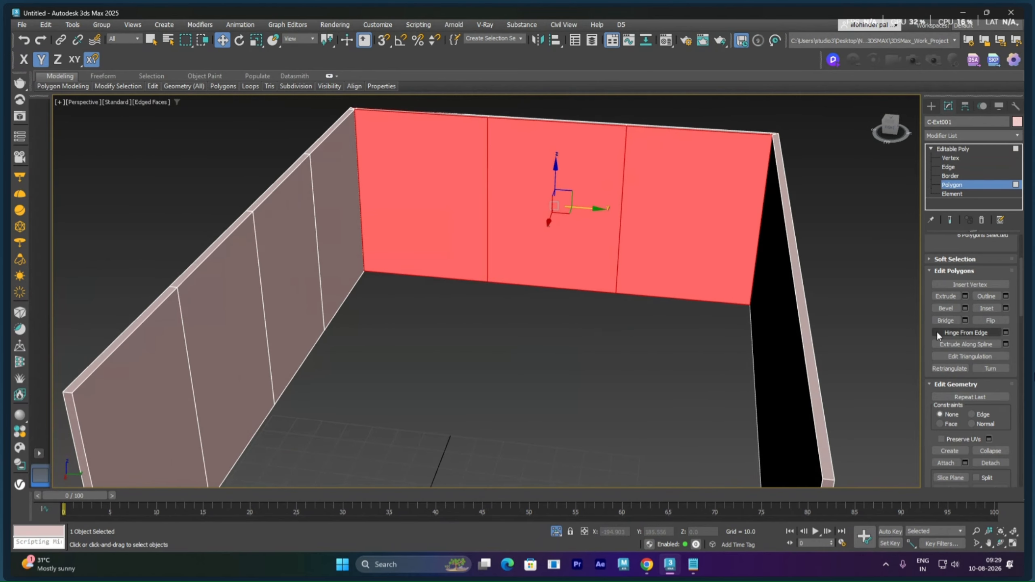
Step: Inset the six selected back wall panels by polygon with an amount of 2.0
{"action": "left_click", "coordinate": [1006, 308]}
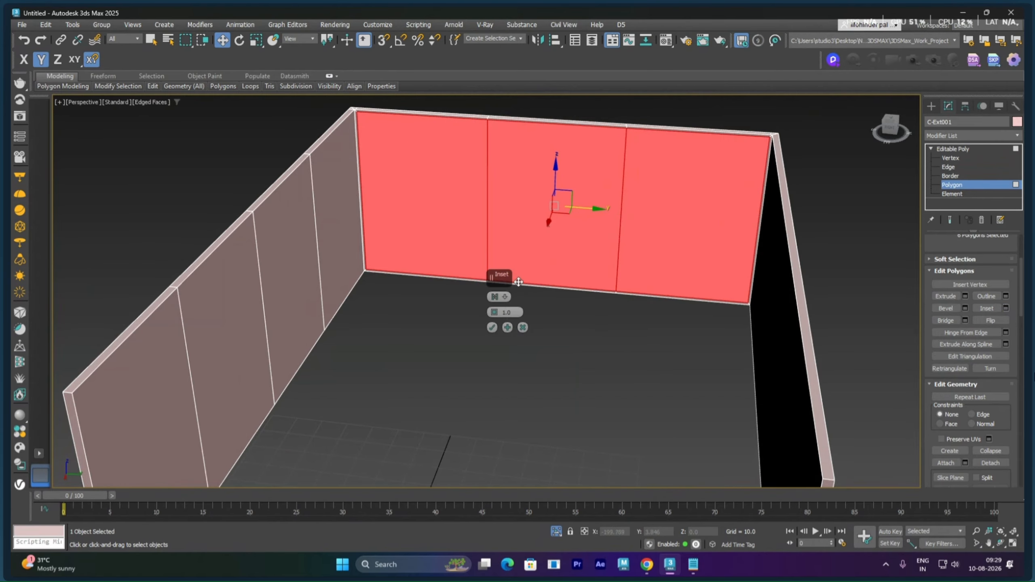
{"action": "left_click", "coordinate": [495, 297]}
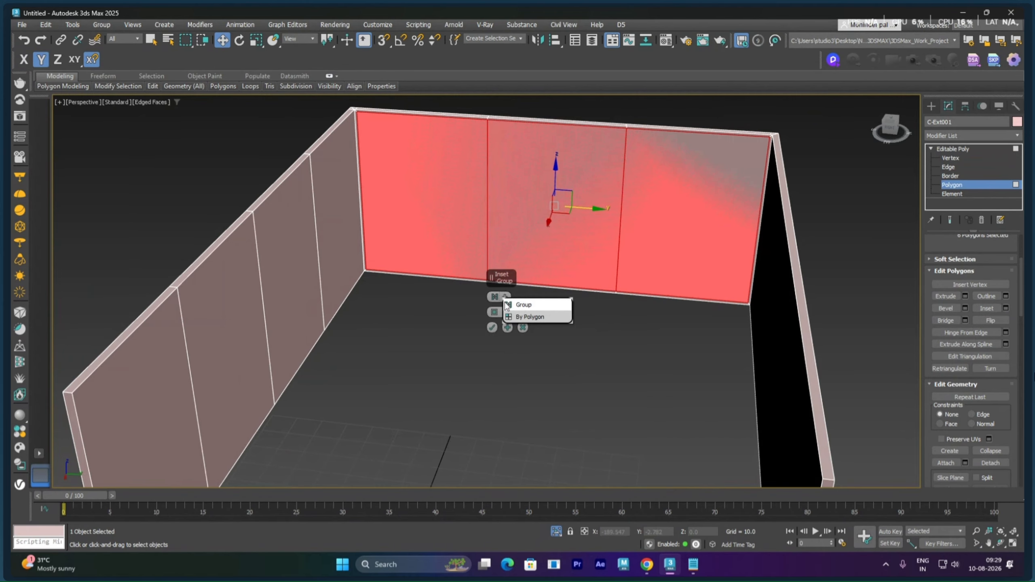
{"action": "left_click", "coordinate": [524, 317]}
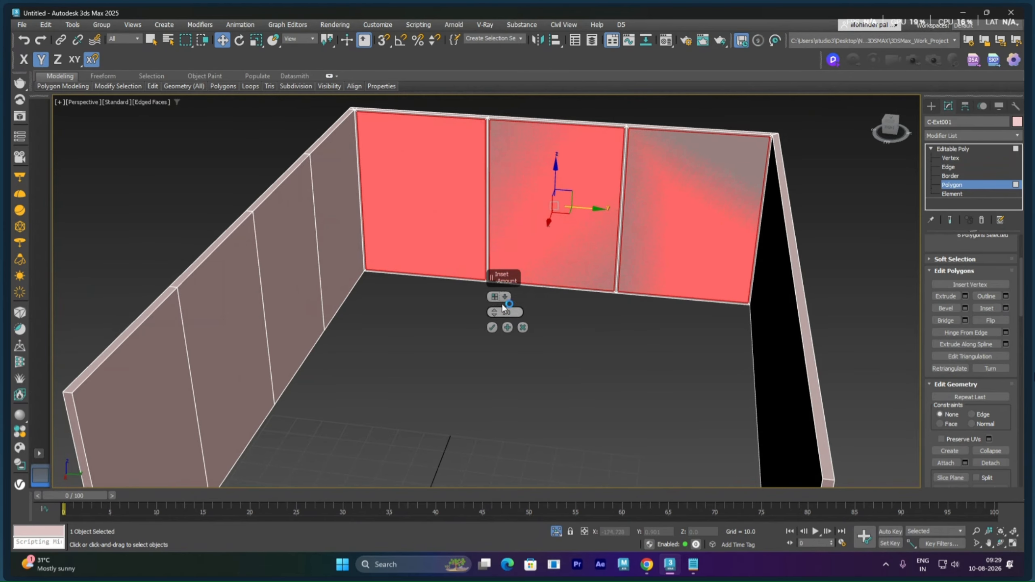
{"action": "scroll", "coordinate": [446, 285], "scroll_direction": "up", "scroll_amount": 3}
{"action": "scroll", "coordinate": [451, 265], "scroll_direction": "down", "scroll_amount": 4}
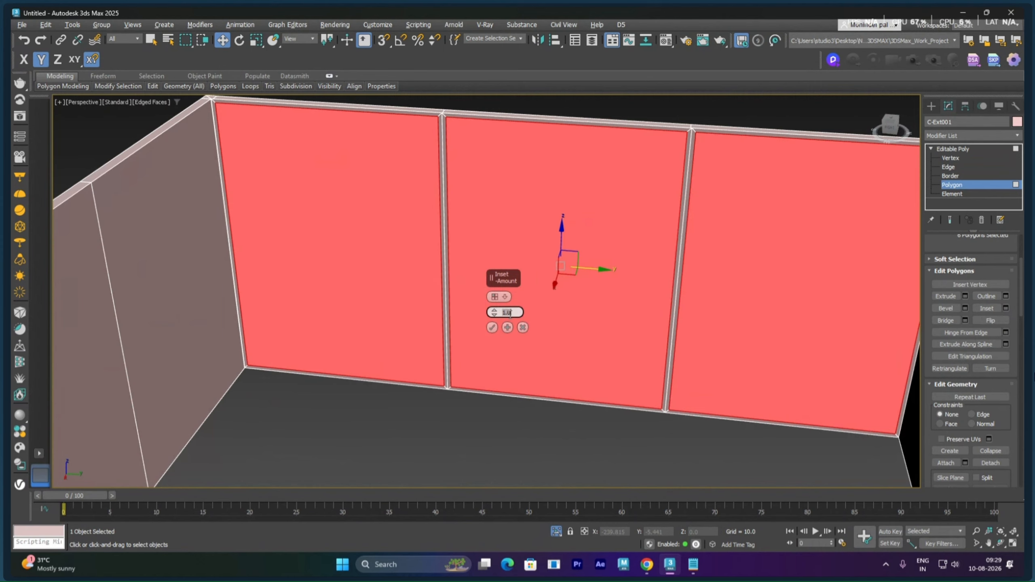
{"action": "key", "text": "Return"}
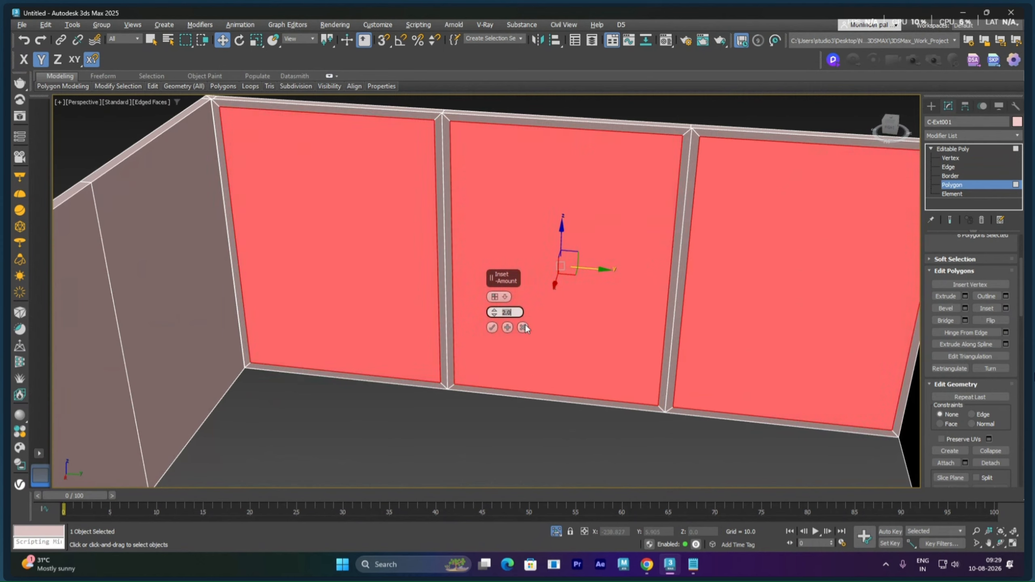
{"action": "left_click", "coordinate": [492, 328]}
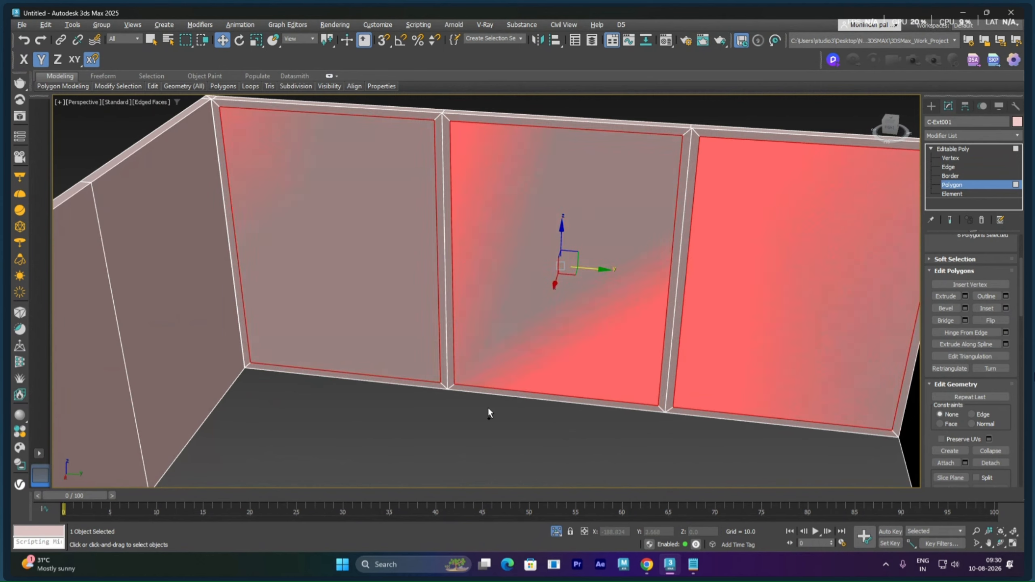
Step: Bridge the back wall's inset inner and outer panels to form three window openings, and clear the selection
{"action": "scroll", "coordinate": [488, 407], "scroll_direction": "down", "scroll_amount": 3}
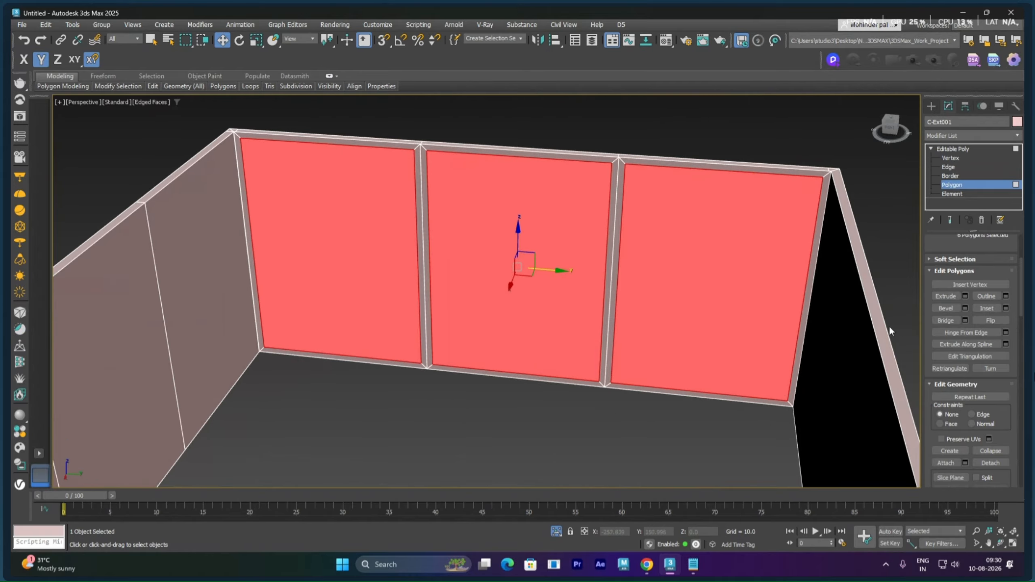
{"action": "left_click", "coordinate": [943, 321]}
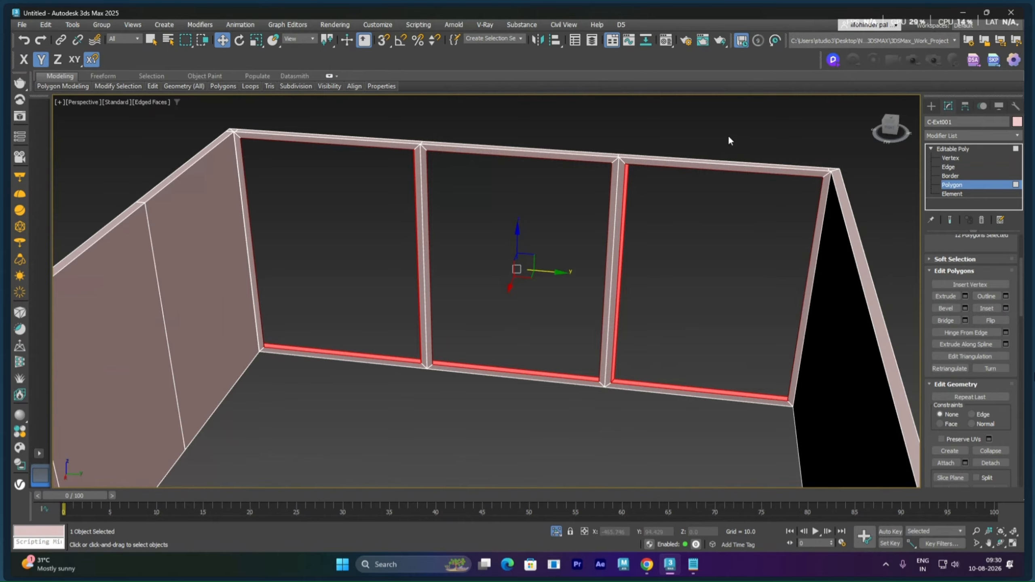
{"action": "left_click", "coordinate": [599, 262]}
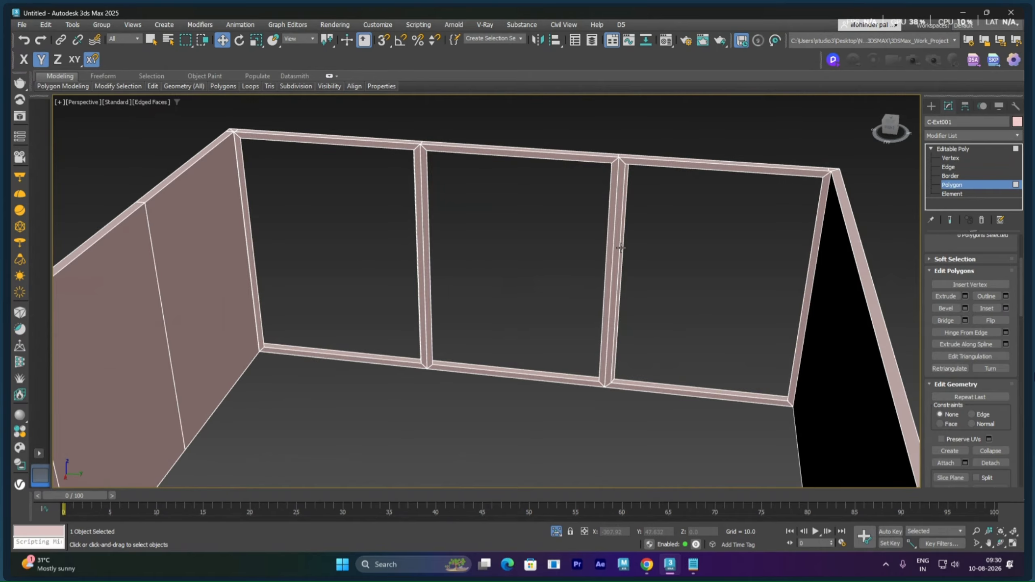
Step: Try insetting the three inner side wall panels farthest from the back wall by polygon with an amount of 2.0
{"action": "mouse_move", "coordinate": [569, 248]}
{"action": "middle_mouse_down", "text": "alt"}
{"action": "mouse_move", "coordinate": [550, 242]}
{"action": "mouse_move", "coordinate": [538, 284]}
{"action": "mouse_move", "coordinate": [617, 280]}
{"action": "mouse_move", "coordinate": [569, 266]}
{"action": "middle_mouse_up", "text": "alt"}
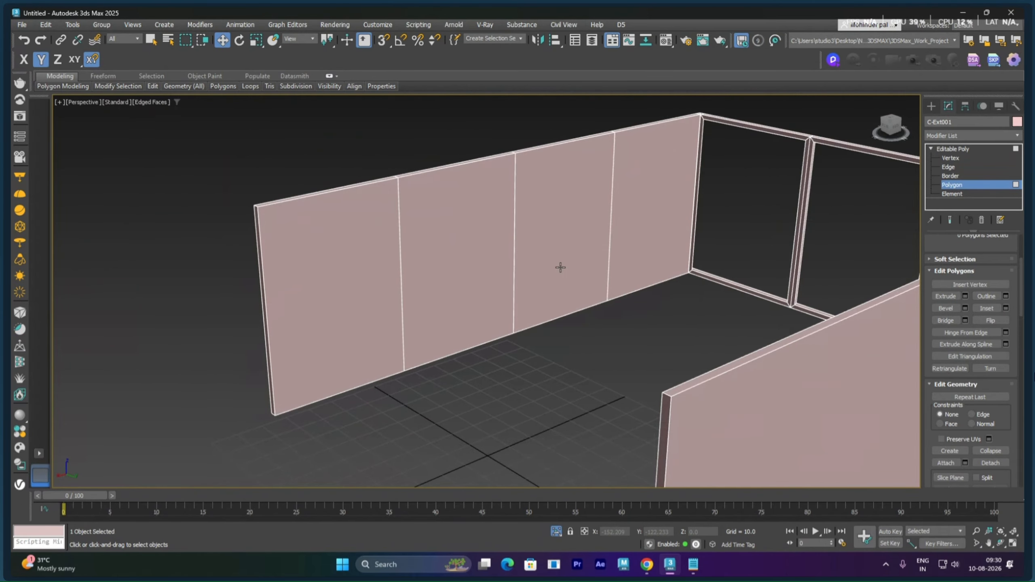
{"action": "left_click", "coordinate": [549, 272]}
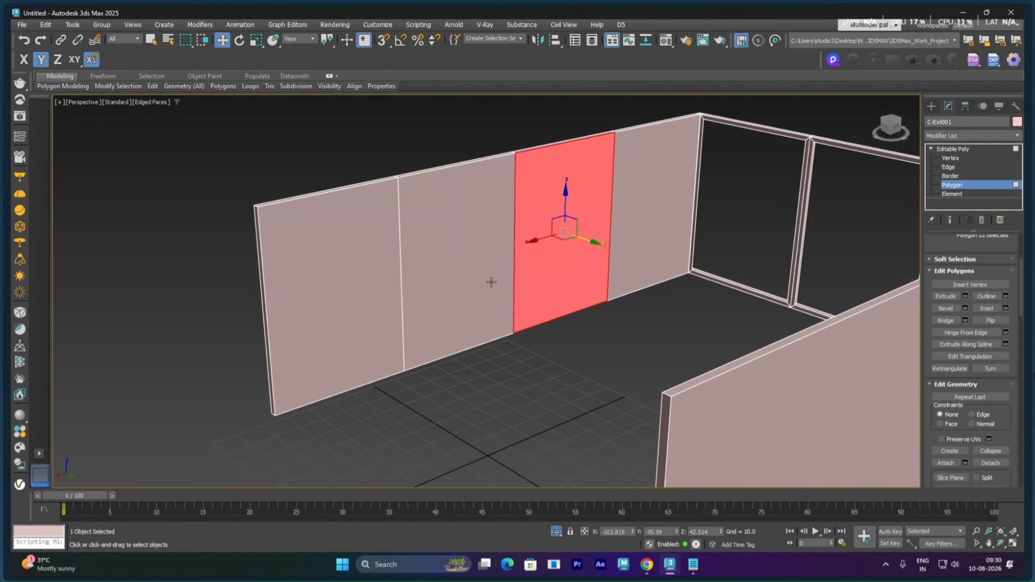
{"action": "left_click", "coordinate": [412, 300], "text": "ctrl"}
{"action": "left_click", "coordinate": [347, 303], "text": "ctrl"}
{"action": "middle_click_drag", "start_coordinate": [347, 303], "coordinate": [504, 314], "text": "alt"}
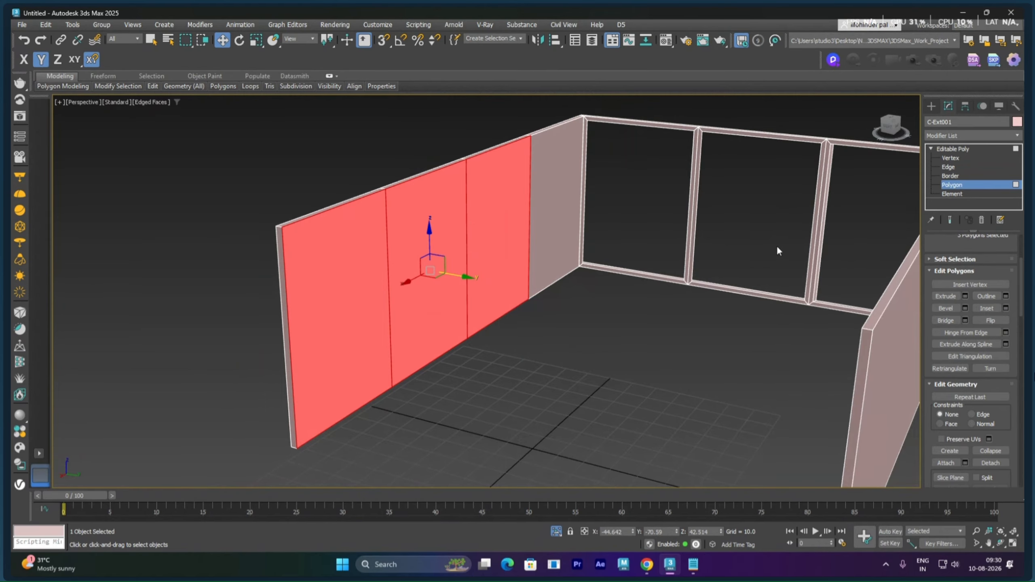
{"action": "left_click", "coordinate": [1005, 309]}
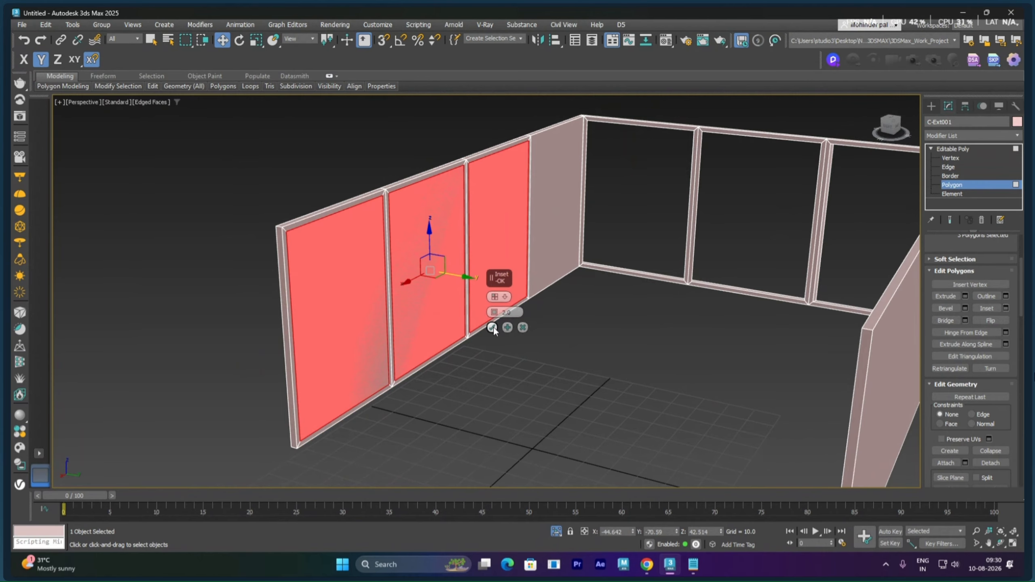
{"action": "left_click", "coordinate": [492, 328]}
{"action": "scroll", "coordinate": [530, 312], "scroll_direction": "up", "scroll_amount": 5}
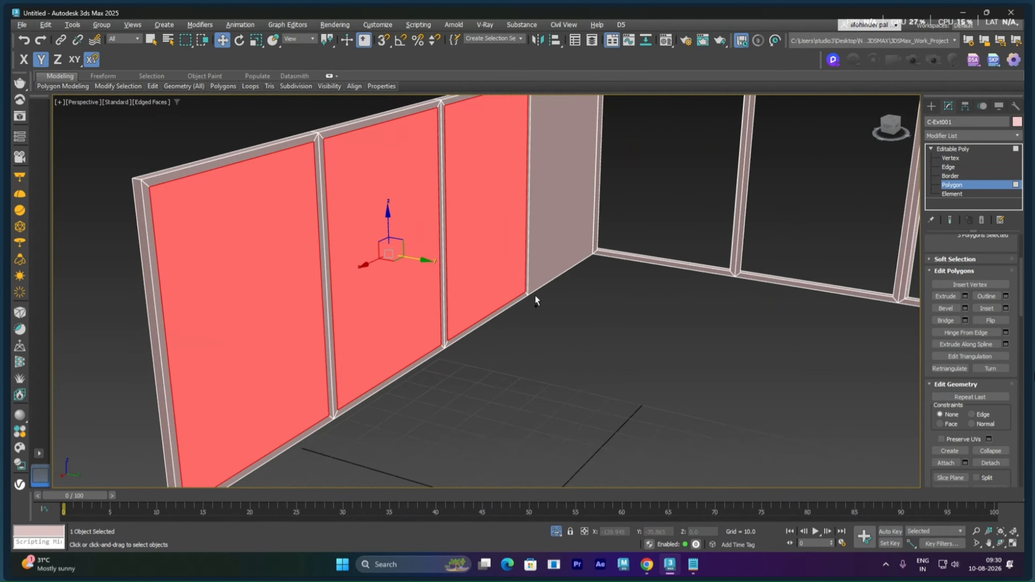
{"action": "middle_click_drag", "start_coordinate": [576, 316], "coordinate": [581, 343]}
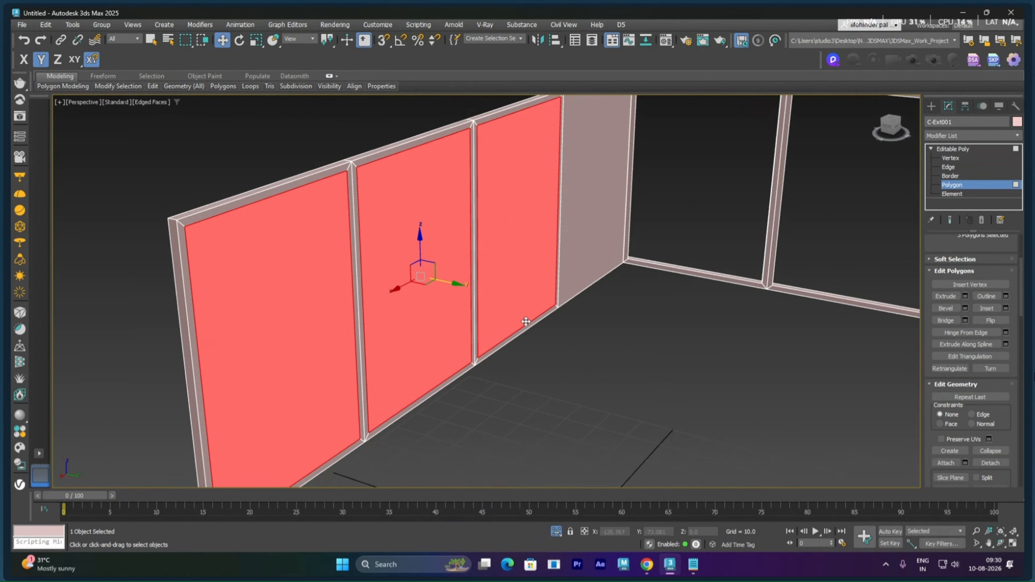
Step: Undo the latest panel selections and the inset on the side wall's inner face
{"action": "left_click", "coordinate": [432, 324]}
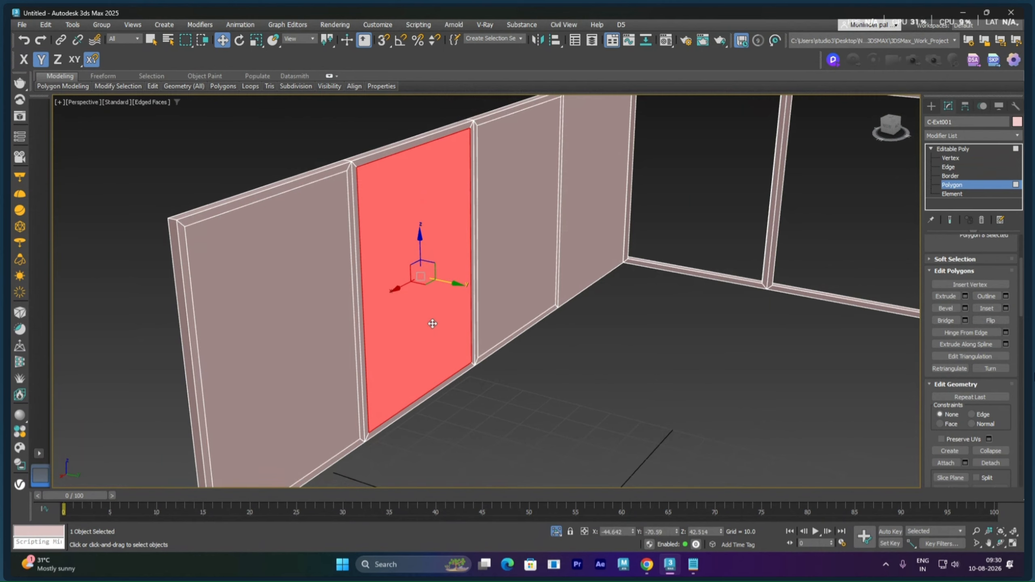
{"action": "left_click", "coordinate": [315, 342], "text": "ctrl"}
{"action": "middle_click_drag", "start_coordinate": [315, 343], "coordinate": [413, 341], "text": "alt"}
{"action": "left_click", "coordinate": [413, 341], "text": "ctrl"}
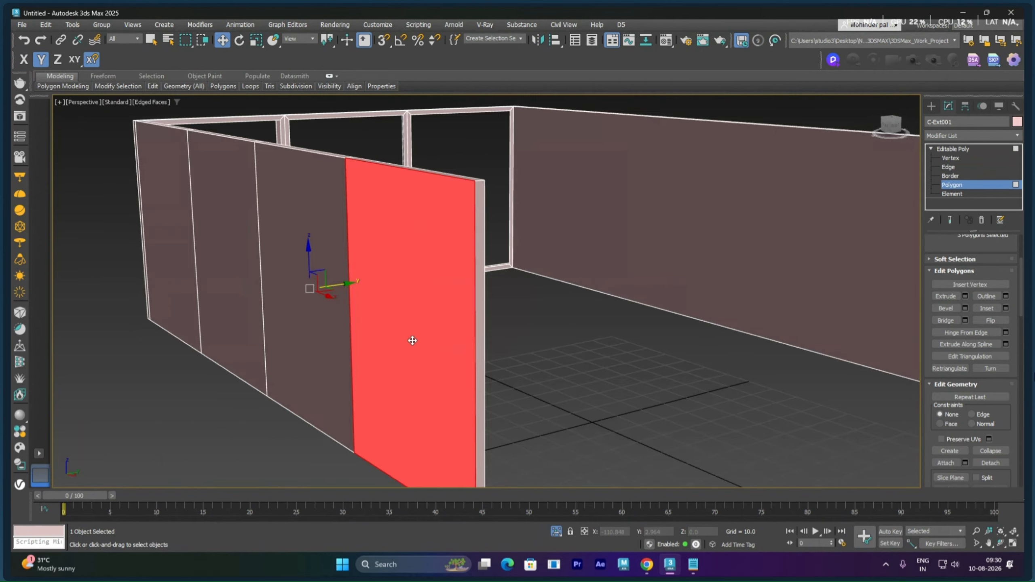
{"action": "key", "text": "ctrl+z"}
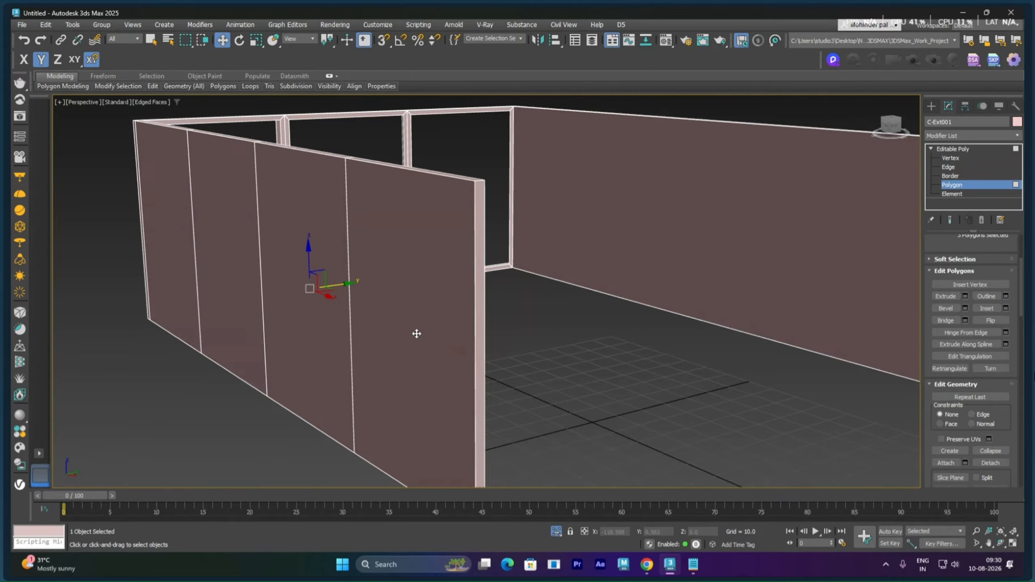
{"action": "key", "text": "ctrl+z"}
{"action": "key", "text": "ctrl+z"}
Step: Select all four panel polygons on the outer face of the divided side wall
{"action": "middle_click_drag", "start_coordinate": [449, 330], "coordinate": [474, 248], "text": "alt"}
{"action": "left_click", "coordinate": [439, 260]}
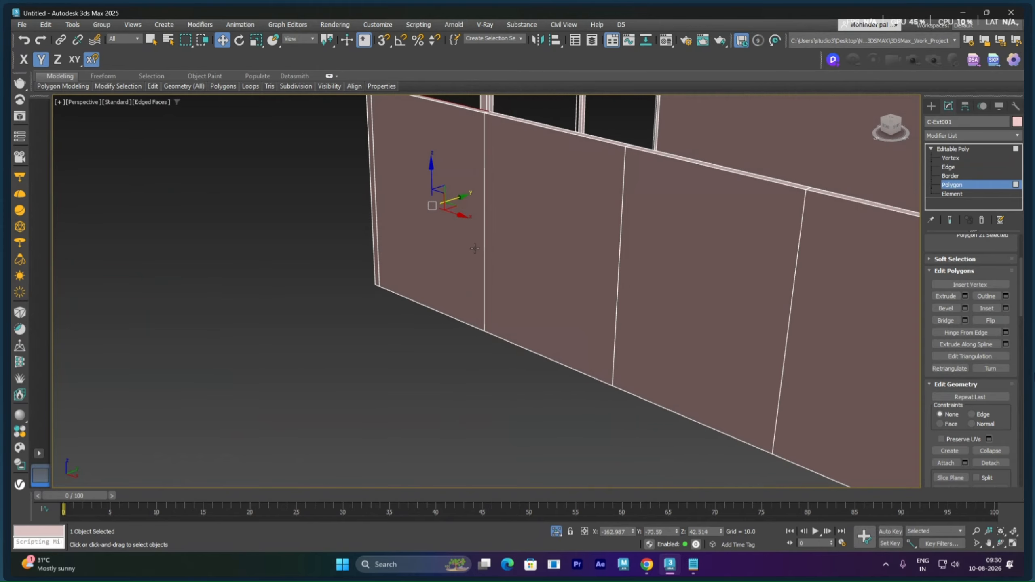
{"action": "left_click", "coordinate": [473, 246], "text": "ctrl"}
{"action": "left_click", "coordinate": [509, 271], "text": "ctrl"}
{"action": "left_click", "coordinate": [718, 314], "text": "ctrl"}
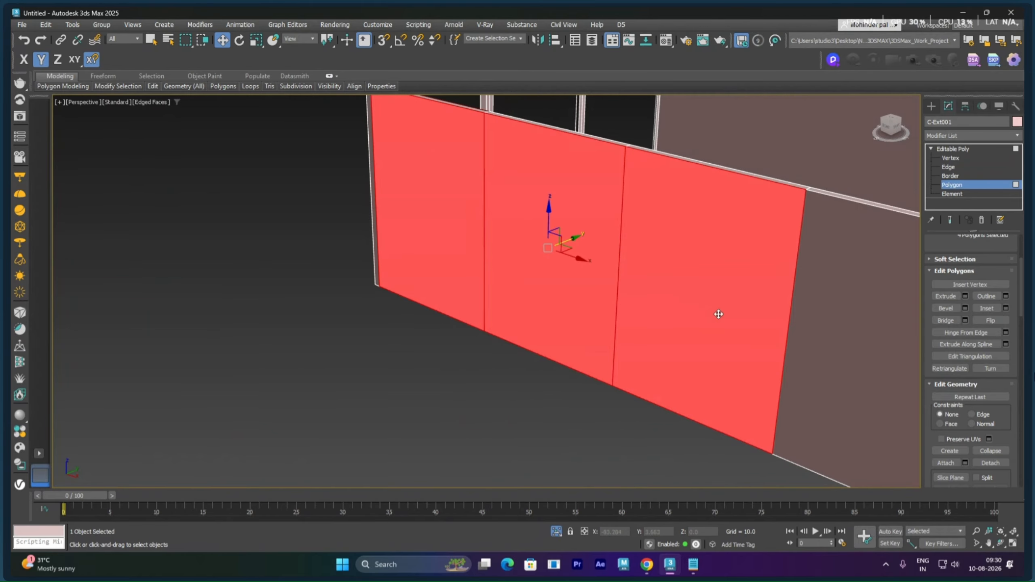
{"action": "left_click", "coordinate": [825, 338], "text": "ctrl"}
Step: Add the four panel polygons on the side wall's inner face to the selection
{"action": "middle_click_drag", "start_coordinate": [785, 329], "coordinate": [562, 291], "text": "alt"}
{"action": "left_click", "coordinate": [534, 289], "text": "ctrl"}
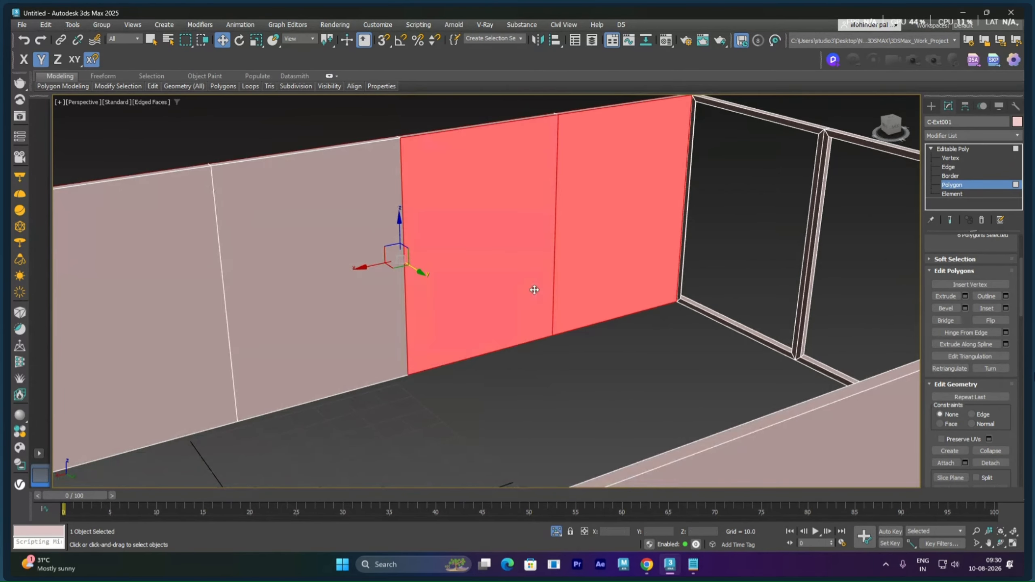
{"action": "left_click", "coordinate": [340, 309], "text": "ctrl"}
{"action": "middle_click_drag", "start_coordinate": [342, 307], "coordinate": [357, 326], "text": "alt"}
{"action": "left_click", "coordinate": [356, 325], "text": "ctrl"}
{"action": "middle_click_drag", "start_coordinate": [432, 329], "coordinate": [480, 332], "text": "alt"}
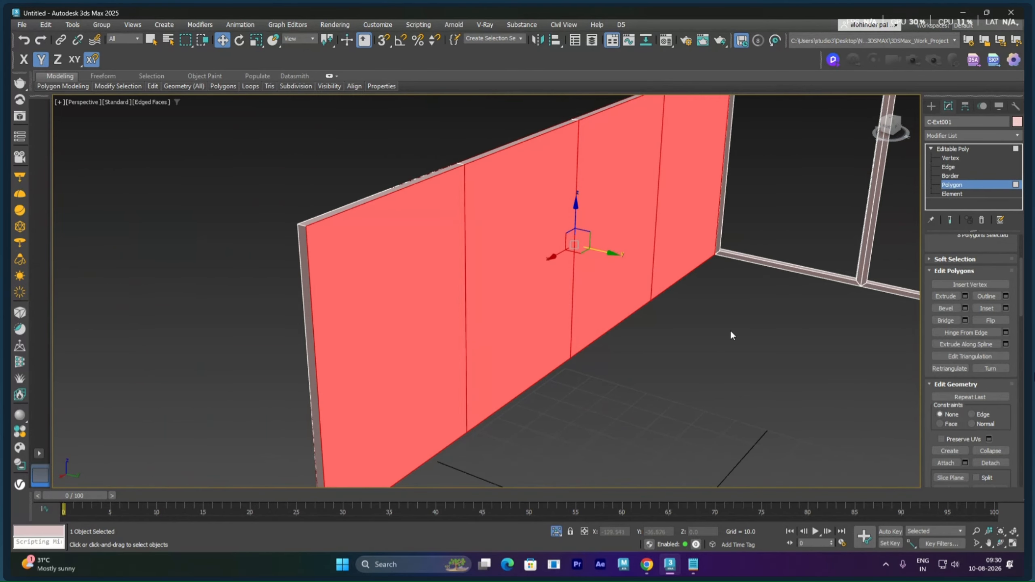
Step: Inset the eight selected side wall panels by polygon with an amount of 2.0, and clear the selection
{"action": "left_click", "coordinate": [1006, 308]}
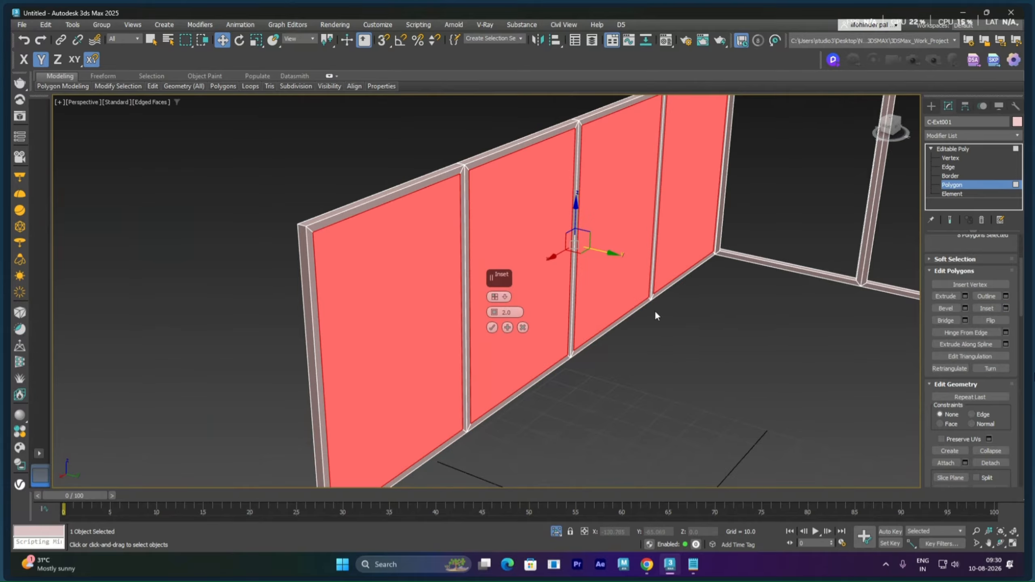
{"action": "left_click", "coordinate": [492, 328]}
{"action": "middle_click_drag", "start_coordinate": [555, 336], "coordinate": [647, 358], "text": "alt"}
{"action": "key", "text": "ctrl+d"}
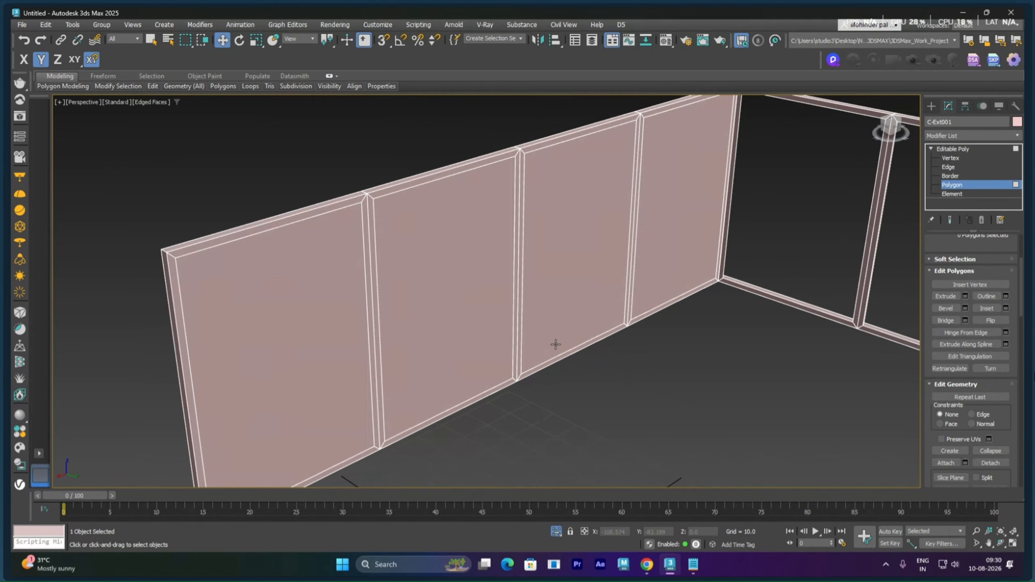
Step: Select the three inset panels farthest from the back wall on both the inner and outer faces of the side wall
{"action": "left_click", "coordinate": [550, 325]}
{"action": "left_click", "coordinate": [453, 352], "text": "ctrl"}
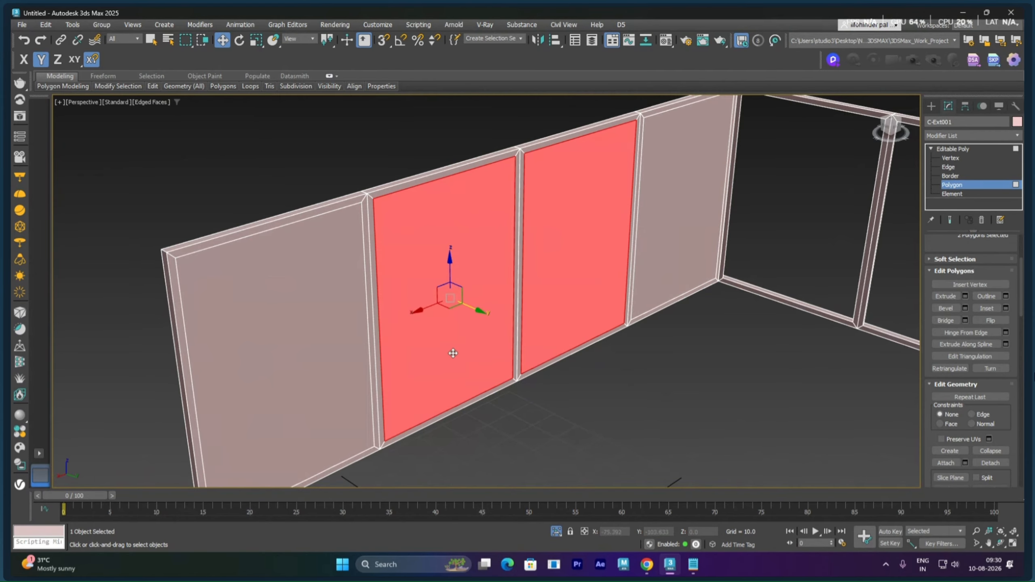
{"action": "left_click", "coordinate": [340, 369], "text": "ctrl"}
{"action": "middle_click_drag", "start_coordinate": [426, 392], "coordinate": [578, 370], "text": "alt"}
{"action": "left_click", "coordinate": [548, 364]}
{"action": "left_click", "coordinate": [500, 362], "text": "ctrl"}
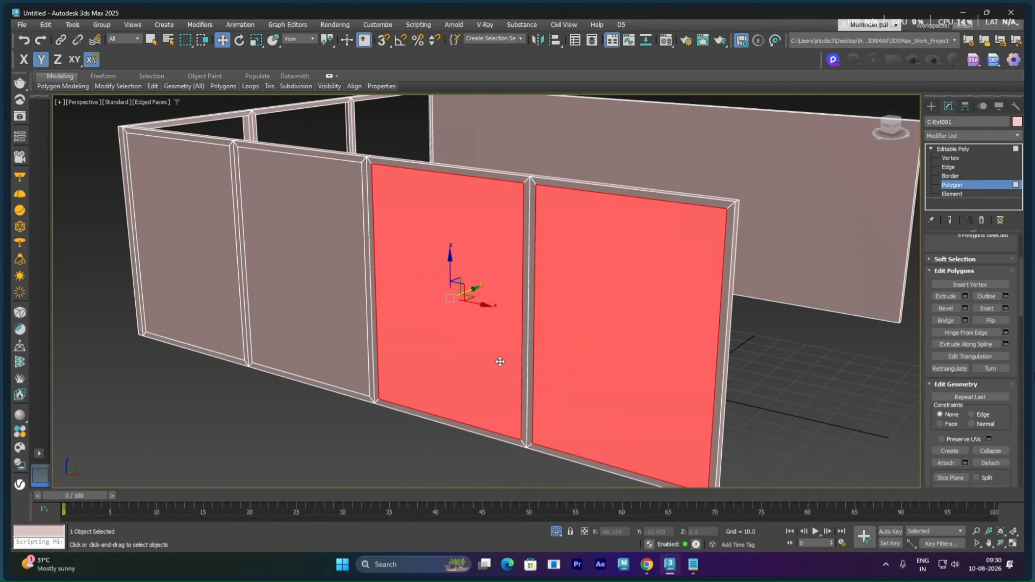
{"action": "left_click", "coordinate": [362, 340], "text": "ctrl"}
{"action": "middle_click_drag", "start_coordinate": [497, 359], "coordinate": [537, 369], "text": "alt"}
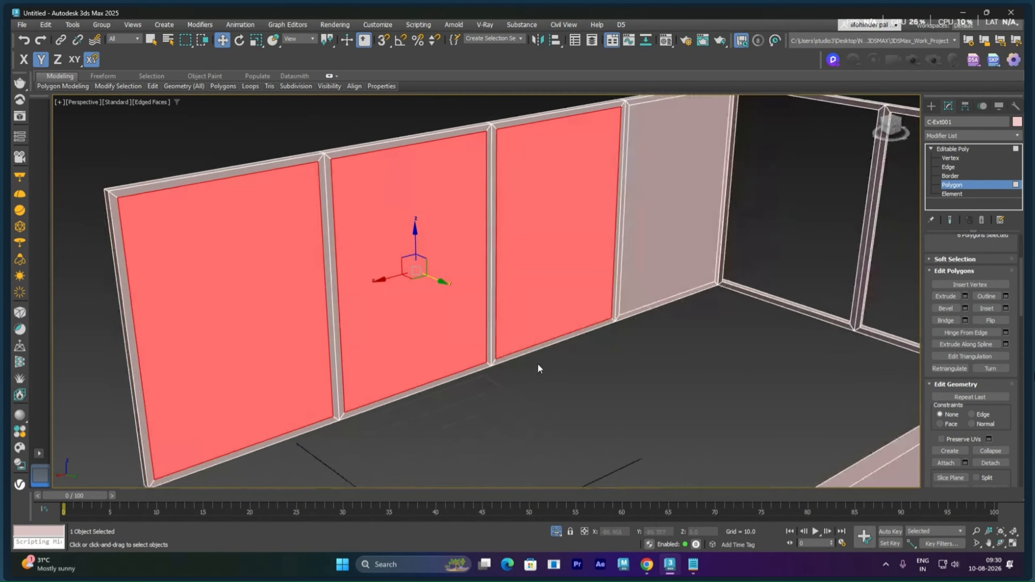
Step: Bridge the selected inner and outer side wall panels to form three window openings, and clear the selection
{"action": "left_click", "coordinate": [952, 320]}
{"action": "left_click", "coordinate": [574, 337]}
{"action": "middle_click_drag", "start_coordinate": [574, 337], "coordinate": [577, 350], "text": "alt"}
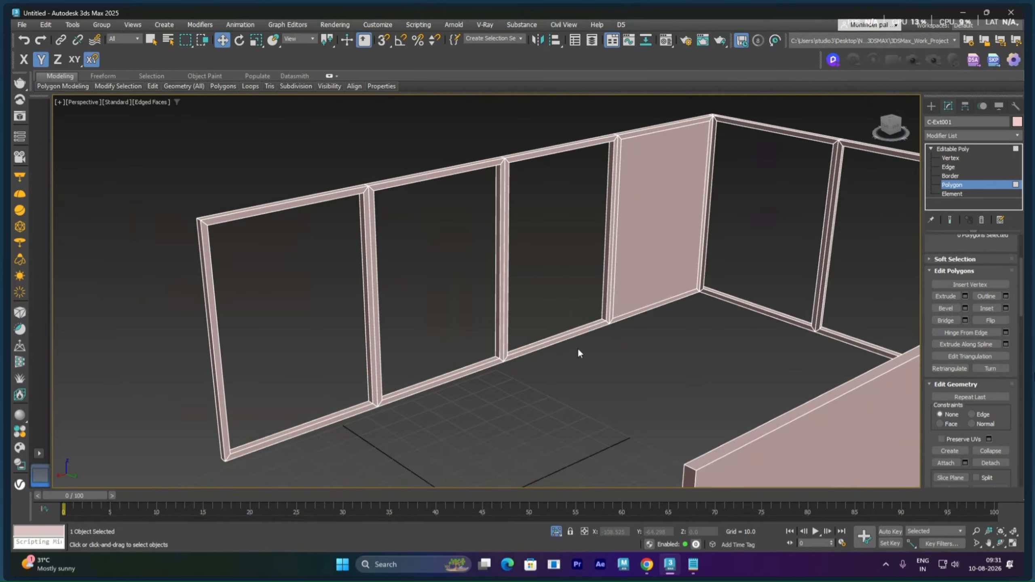
Step: Delete the side wall's remaining inset panel next to the back wall on both its inner and outer faces
{"action": "middle_click_drag", "start_coordinate": [685, 346], "coordinate": [561, 347], "text": "alt"}
{"action": "left_click", "coordinate": [506, 301]}
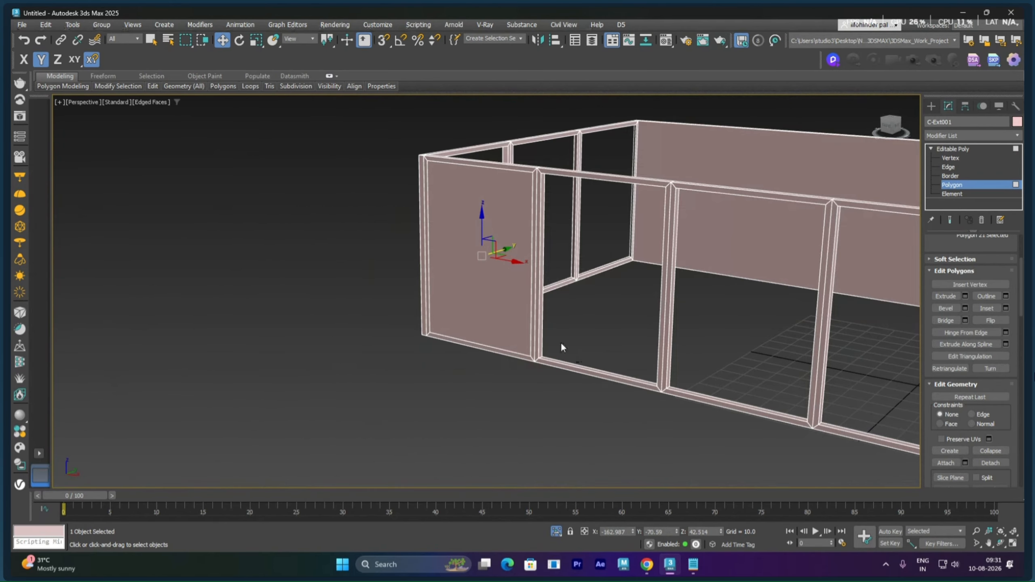
{"action": "left_click", "coordinate": [514, 320]}
{"action": "middle_click_drag", "start_coordinate": [515, 320], "coordinate": [605, 341], "text": "alt"}
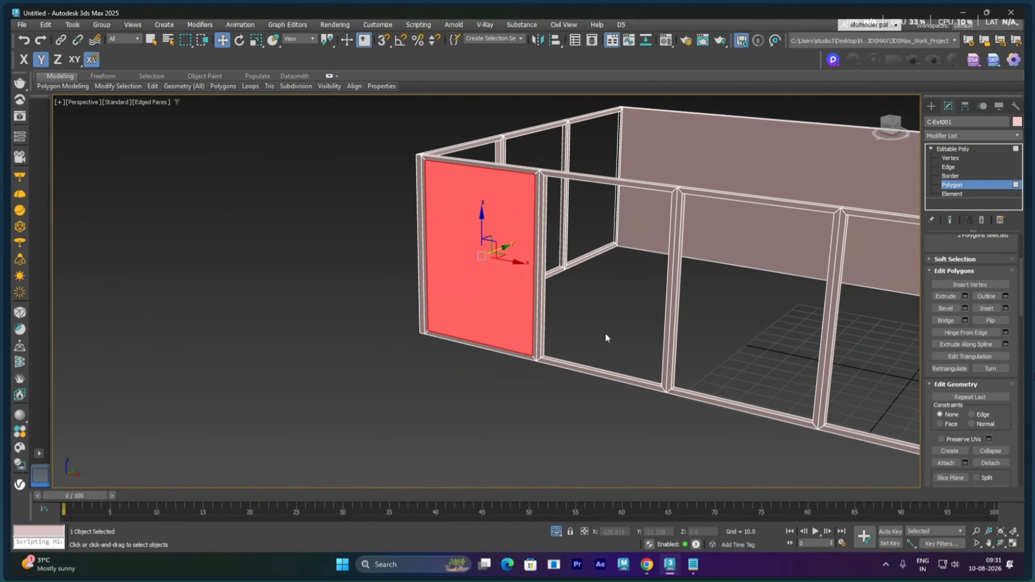
{"action": "key", "text": "Delete"}
{"action": "middle_click_drag", "start_coordinate": [622, 321], "coordinate": [702, 283], "text": "alt"}
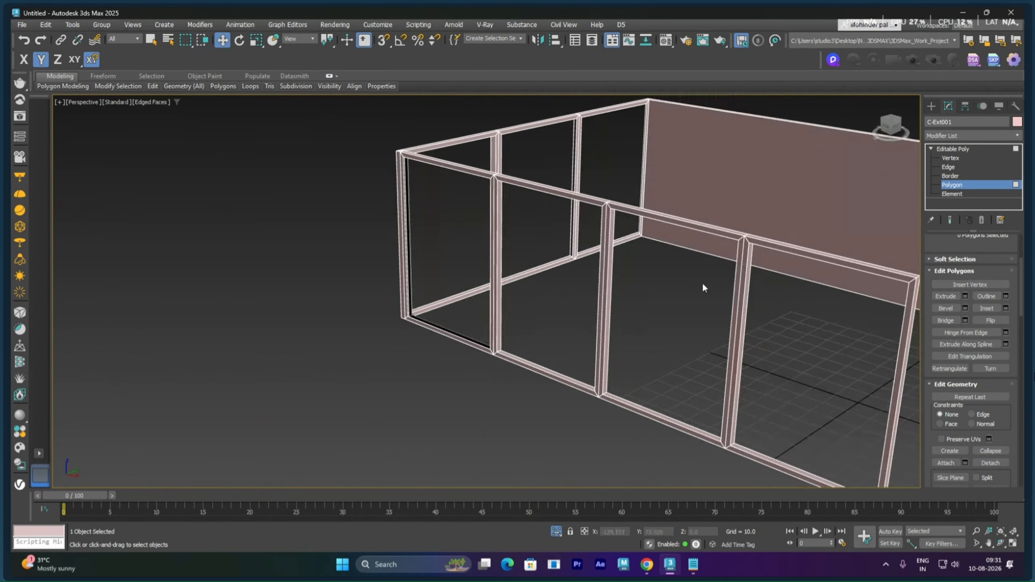
Step: Extend the outer border of the side wall opening nearest the back wall outward along Y to about -190, creating new faces
{"action": "left_click", "coordinate": [948, 167]}
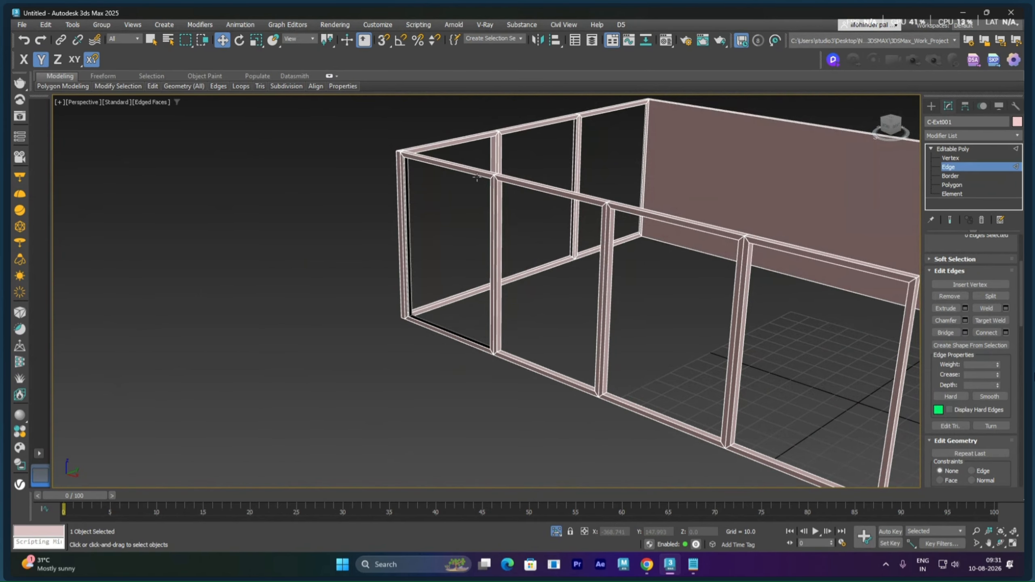
{"action": "left_click", "coordinate": [477, 178]}
{"action": "left_click", "coordinate": [949, 176]}
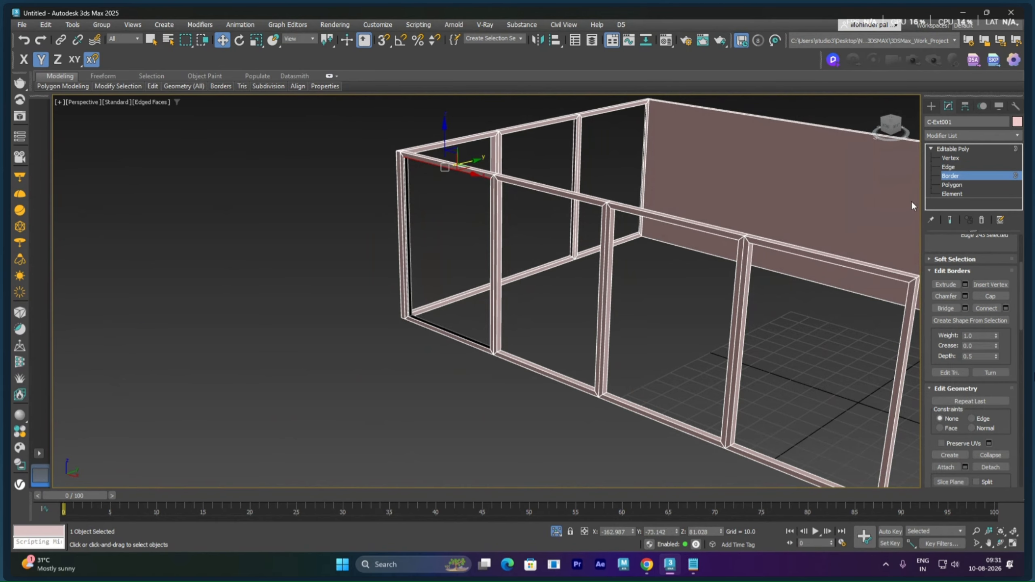
{"action": "left_click", "coordinate": [479, 177]}
{"action": "middle_click_drag", "start_coordinate": [461, 245], "coordinate": [475, 252], "text": "alt"}
{"action": "left_click_drag", "start_coordinate": [471, 244], "coordinate": [225, 289], "text": "shift"}
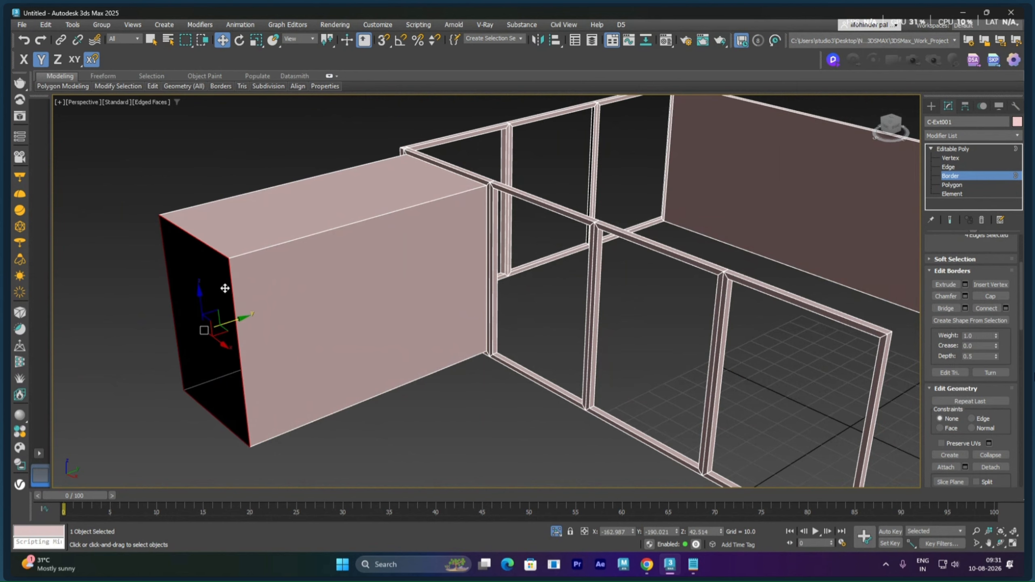
{"action": "middle_click_drag", "start_coordinate": [334, 326], "coordinate": [379, 317], "text": "alt"}
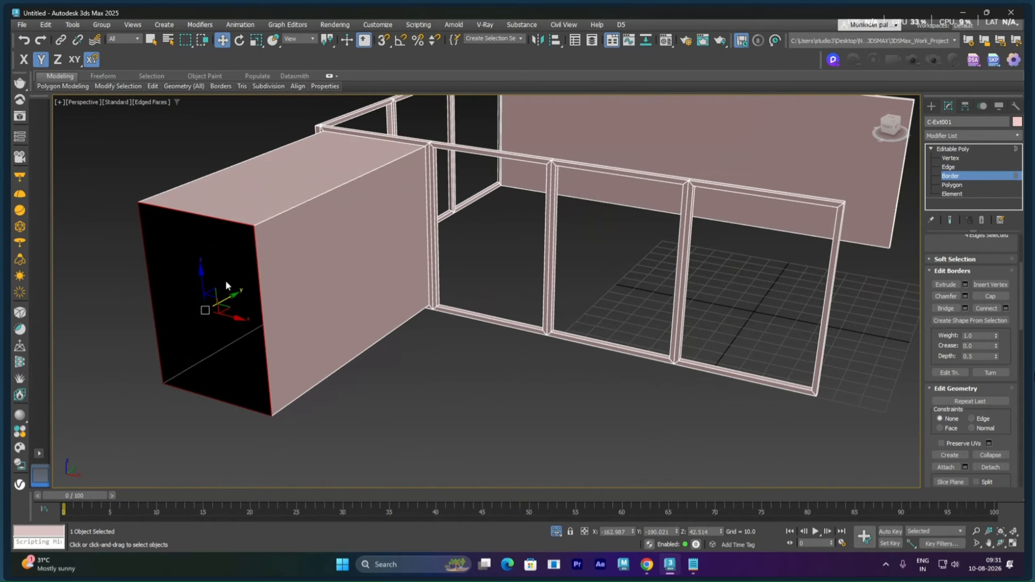
Step: Scale the inner border of the side wall opening nearest the back wall slightly inward as new faces, then extend it outward to about Y -144
{"action": "middle_click_drag", "start_coordinate": [226, 280], "coordinate": [324, 463], "text": "alt"}
{"action": "scroll", "coordinate": [346, 440], "scroll_direction": "up", "scroll_amount": 3}
{"action": "middle_click_drag", "start_coordinate": [357, 395], "coordinate": [341, 394], "text": "alt"}
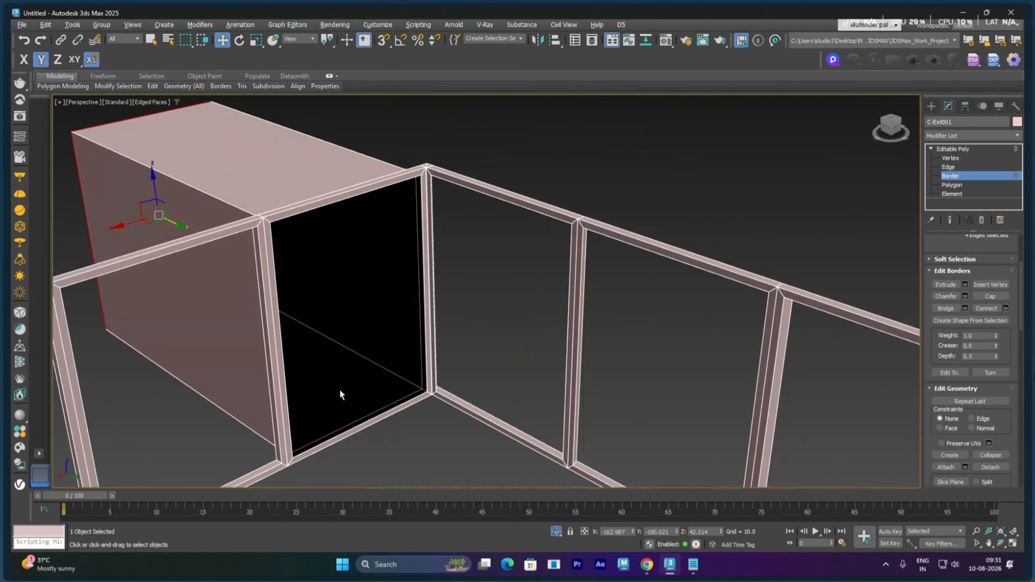
{"action": "left_click", "coordinate": [310, 213]}
{"action": "middle_click_drag", "start_coordinate": [324, 231], "coordinate": [376, 331], "text": "alt"}
{"action": "left_click_drag", "start_coordinate": [376, 331], "coordinate": [389, 360]}
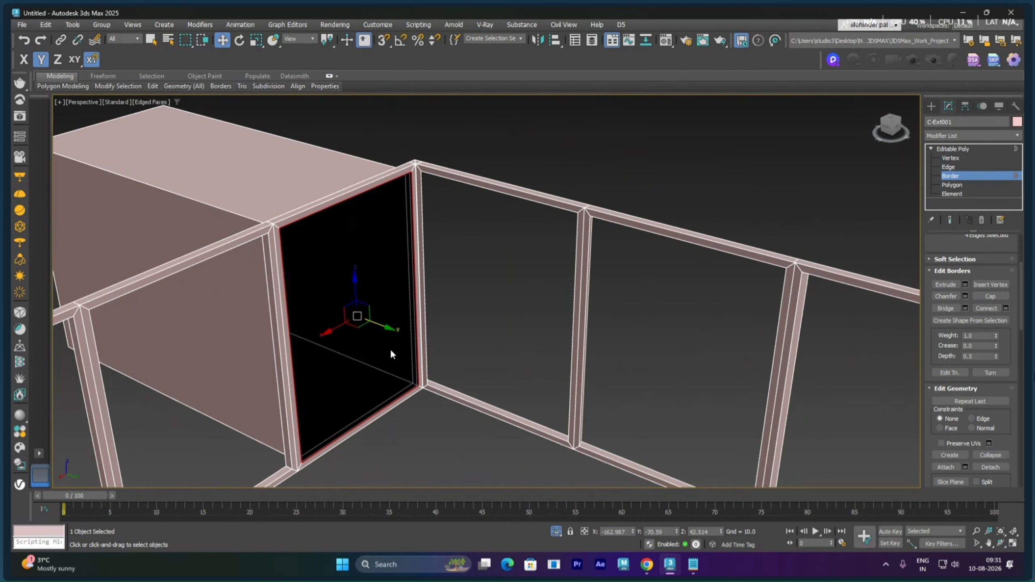
{"action": "right_click", "coordinate": [394, 376]}
{"action": "left_click", "coordinate": [397, 395]}
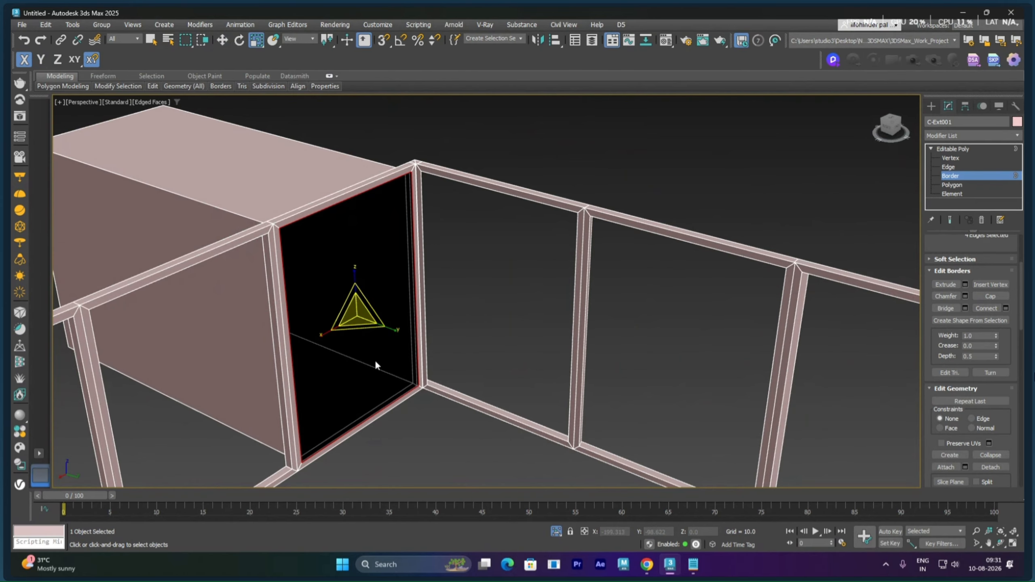
{"action": "left_click_drag", "start_coordinate": [353, 317], "coordinate": [221, 268]}
{"action": "key", "text": "w"}
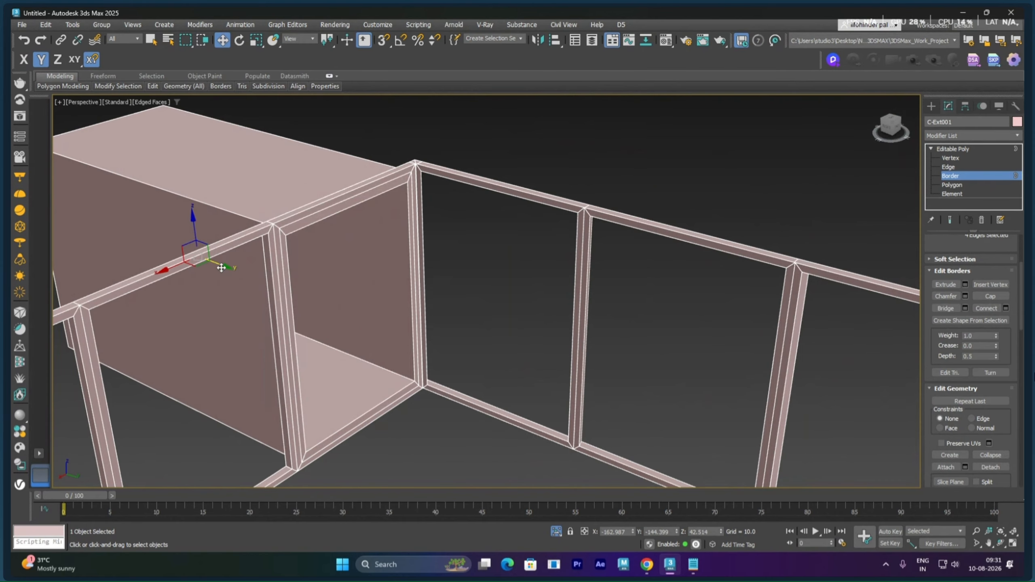
Step: Snap the extended inner border along Y to the outer end of the extension at -190.021
{"action": "scroll", "coordinate": [304, 338], "scroll_direction": "down", "scroll_amount": 5}
{"action": "middle_click_drag", "start_coordinate": [304, 338], "coordinate": [407, 338], "text": "alt"}
{"action": "scroll", "coordinate": [391, 326], "scroll_direction": "up", "scroll_amount": 6}
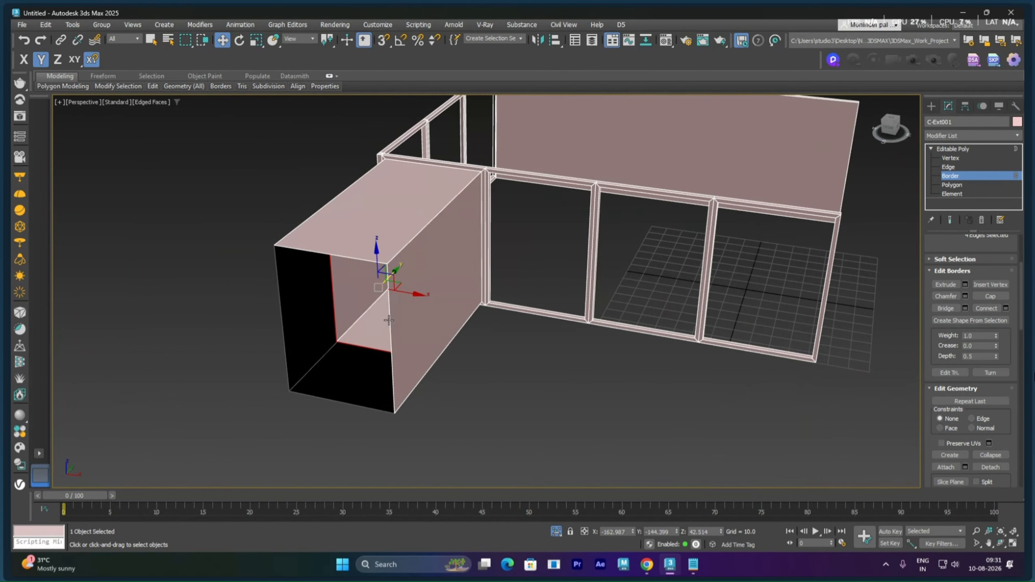
{"action": "key", "text": "s"}
{"action": "left_click_drag", "start_coordinate": [393, 265], "coordinate": [370, 267]}
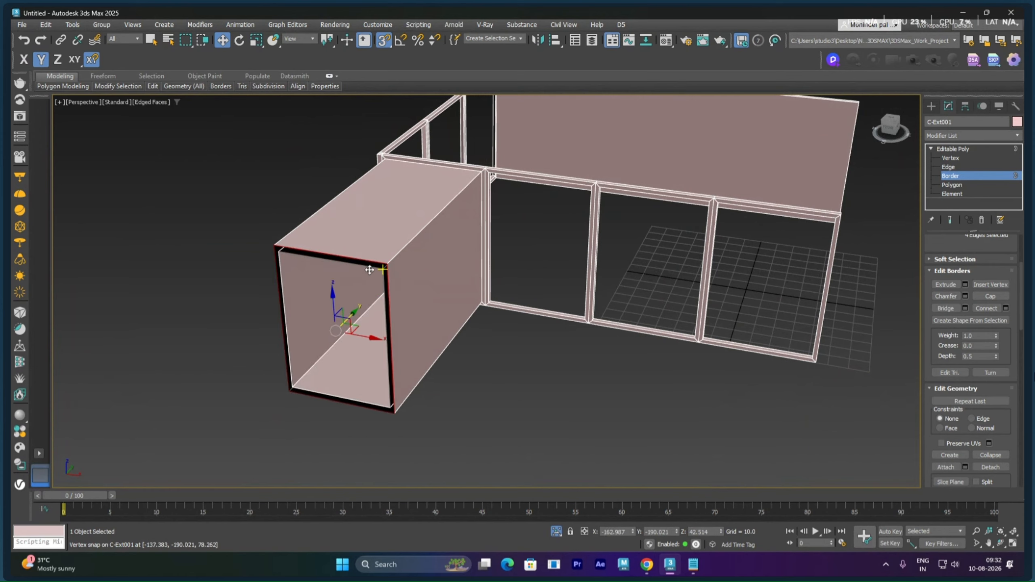
Step: Bridge the inner and outer borders at the extension's open end to close the wall thickness
{"action": "scroll", "coordinate": [369, 270], "scroll_direction": "up", "scroll_amount": 5}
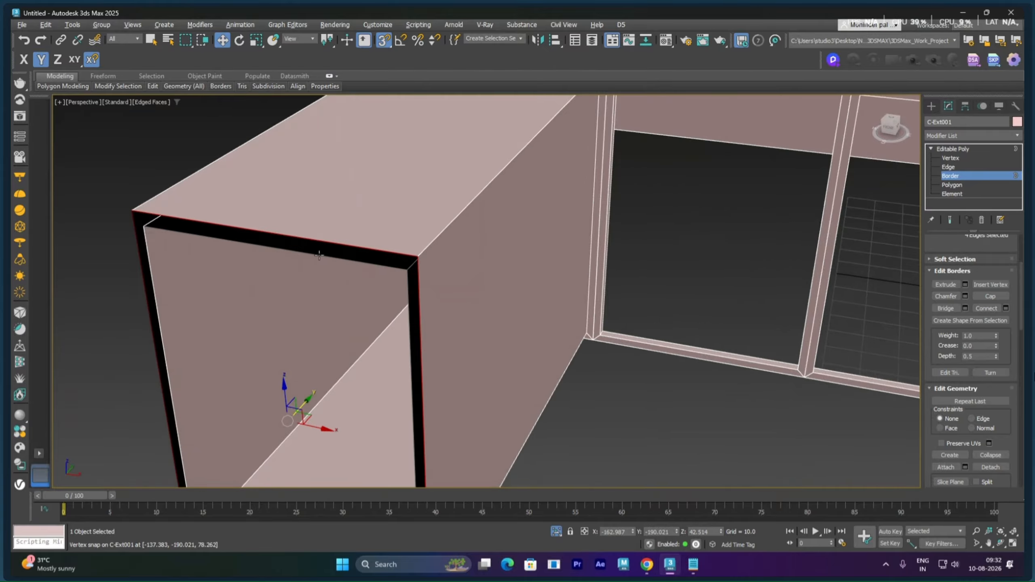
{"action": "left_click", "coordinate": [358, 245], "text": "ctrl"}
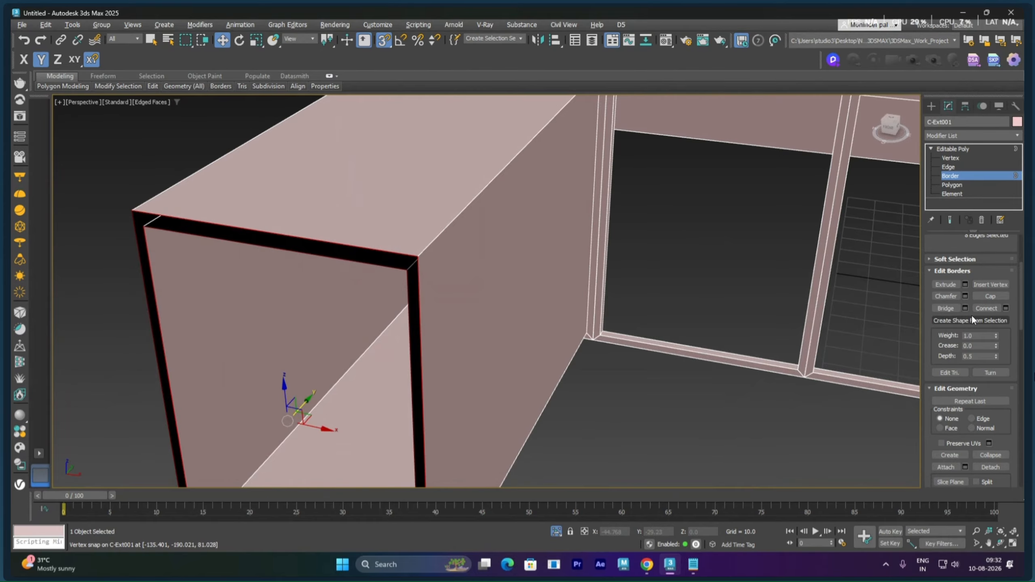
{"action": "left_click", "coordinate": [952, 309]}
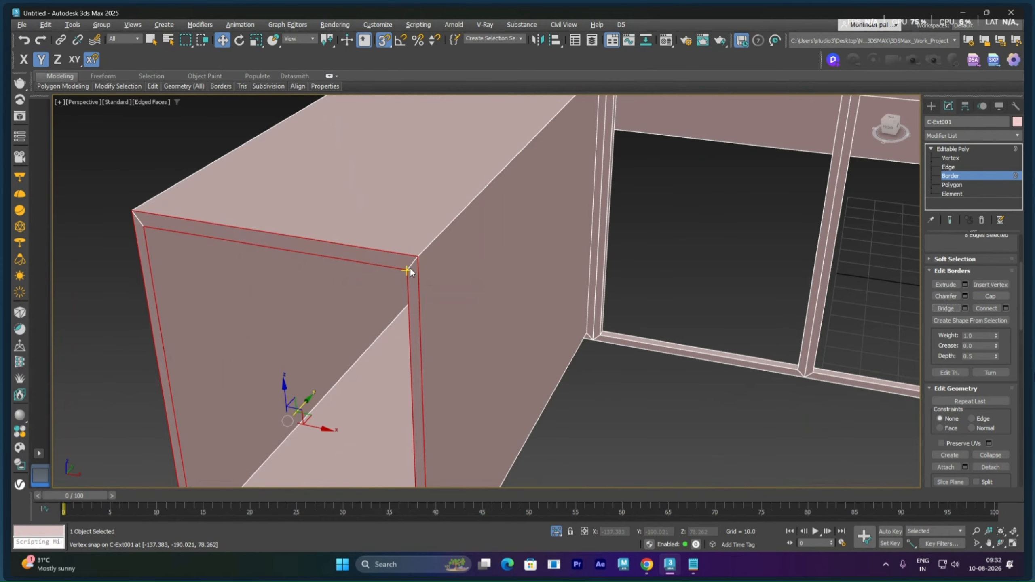
{"action": "scroll", "coordinate": [524, 322], "scroll_direction": "down", "scroll_amount": 10}
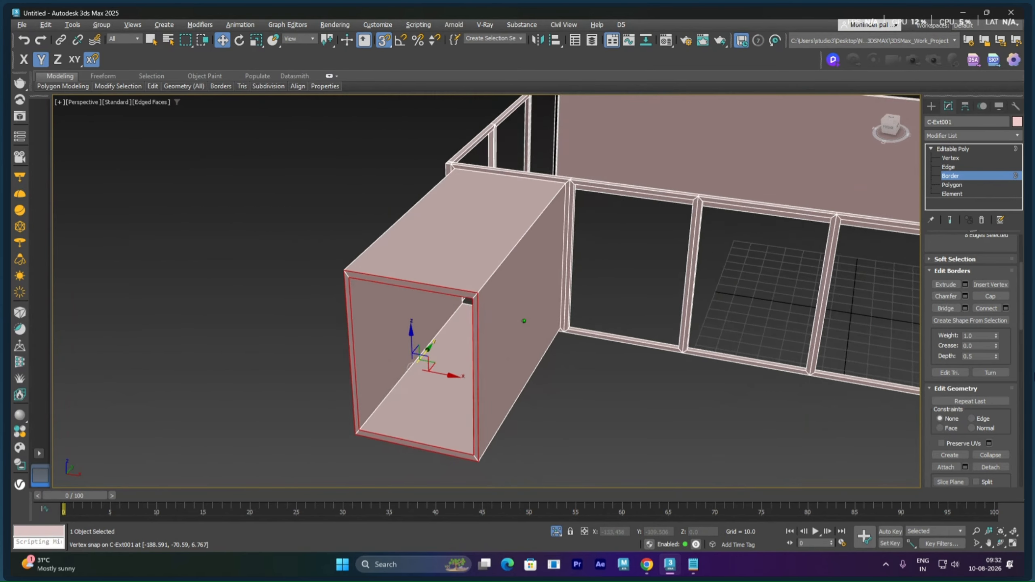
{"action": "middle_click_drag", "start_coordinate": [537, 398], "coordinate": [589, 368], "text": "alt"}
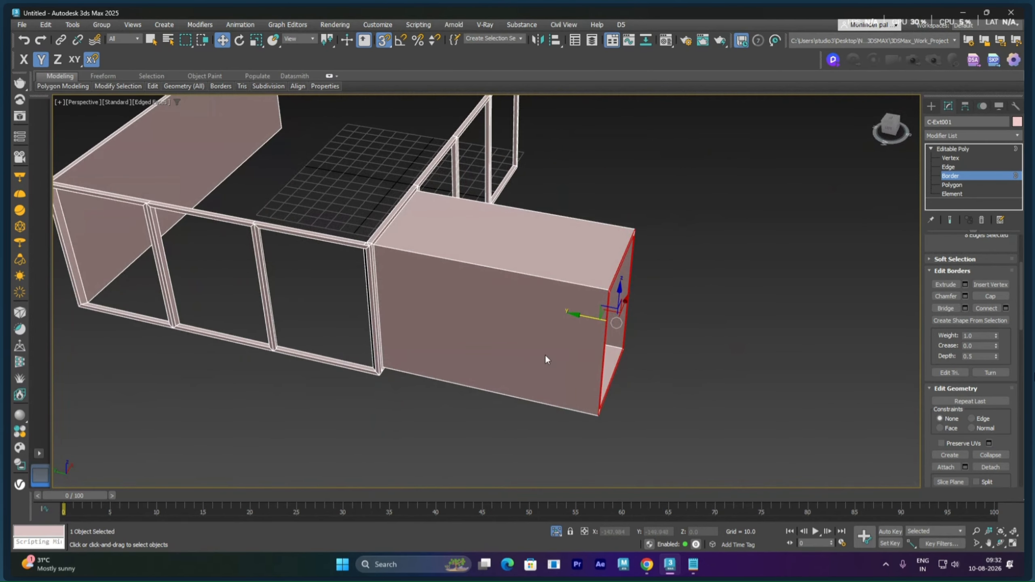
Step: Connect the extension's lengthwise edges, inner and outer, with 1 segment to form an edge loop across its middle
{"action": "left_click", "coordinate": [952, 185]}
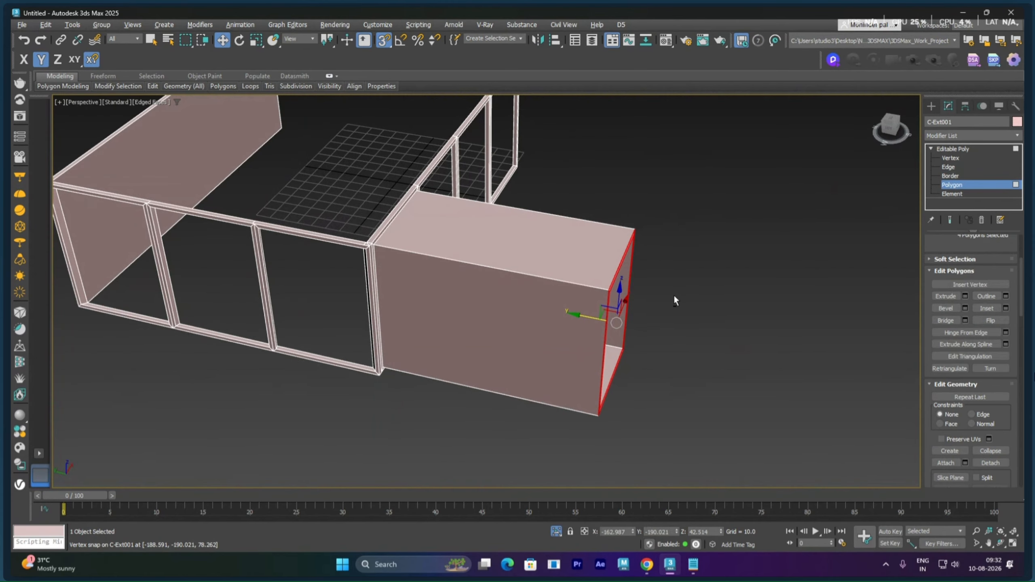
{"action": "middle_click_drag", "start_coordinate": [674, 295], "coordinate": [695, 285], "text": "alt"}
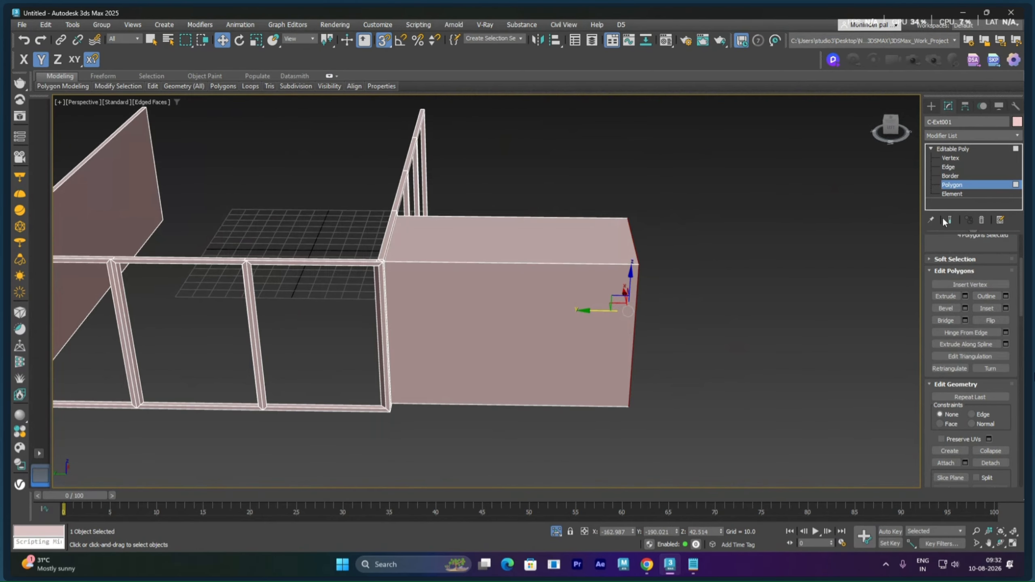
{"action": "left_click", "coordinate": [948, 167]}
{"action": "middle_click_drag", "start_coordinate": [886, 225], "coordinate": [884, 192]}
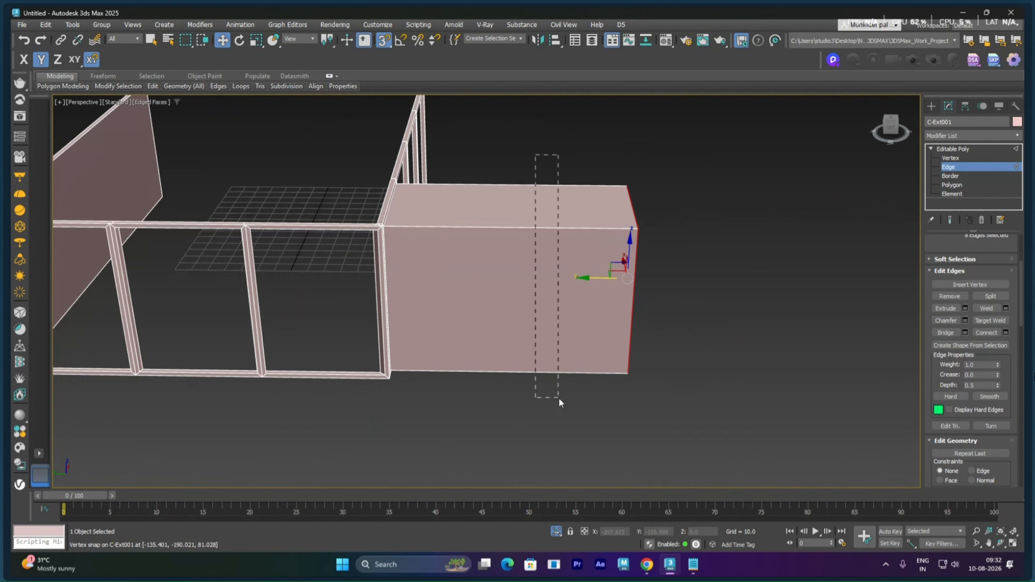
{"action": "left_click_drag", "start_coordinate": [560, 400], "coordinate": [561, 401]}
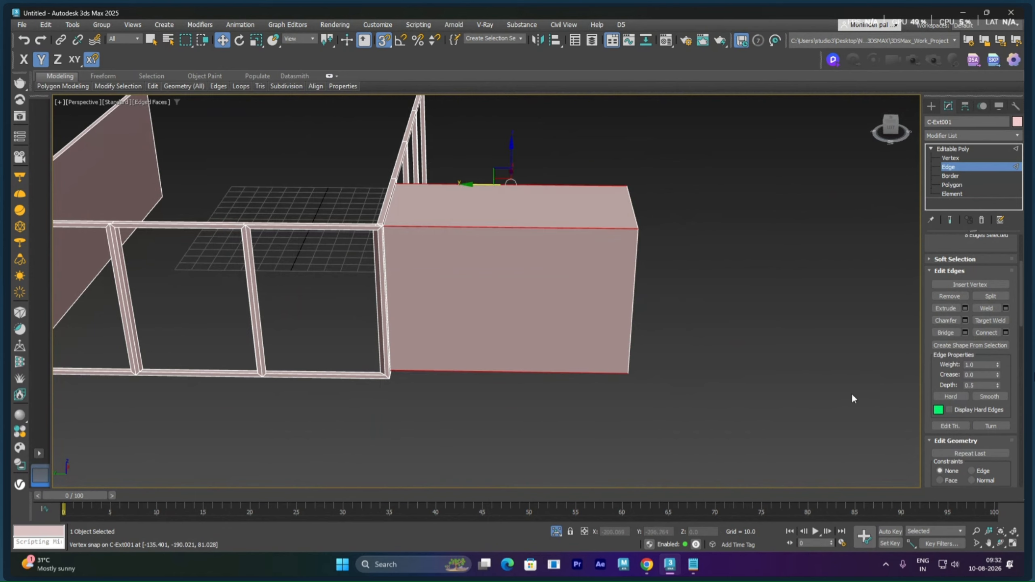
{"action": "left_click", "coordinate": [1007, 332]}
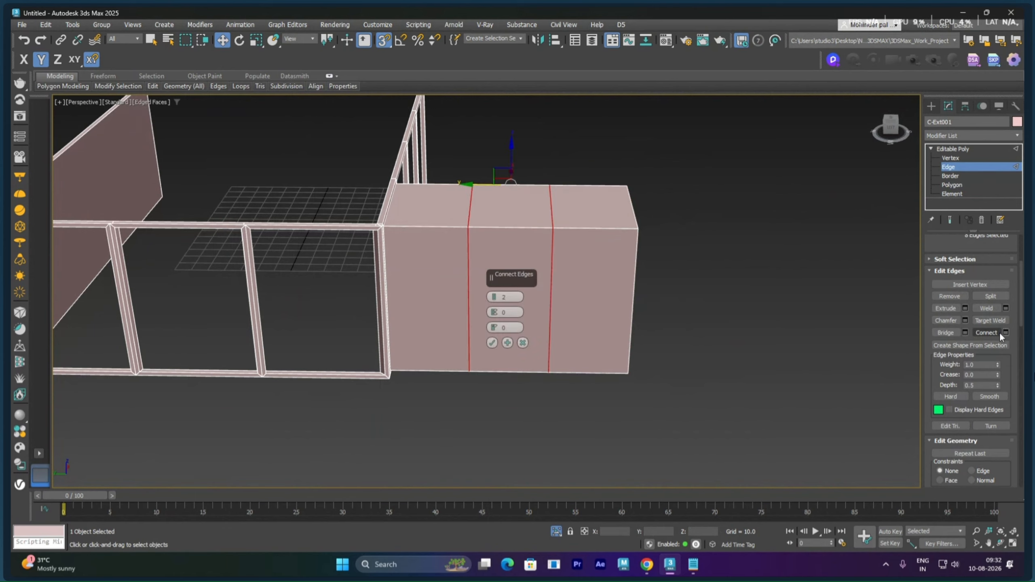
{"action": "left_click", "coordinate": [496, 299]}
{"action": "left_click", "coordinate": [492, 344]}
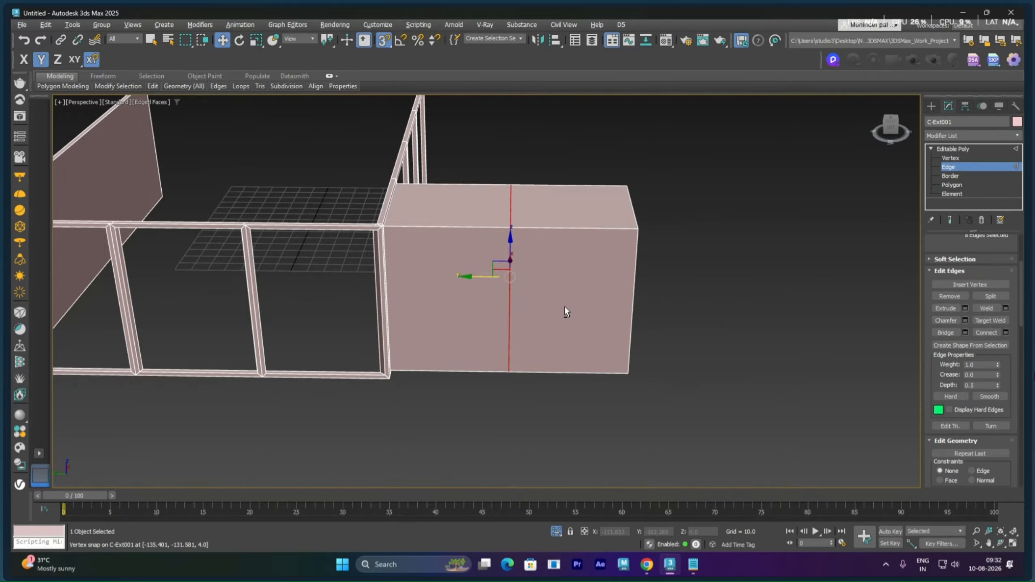
Step: Select the outer and inner polygons of the extension's end half on the side facing along the windowed side wall
{"action": "middle_click_drag", "start_coordinate": [565, 306], "coordinate": [473, 303], "text": "alt"}
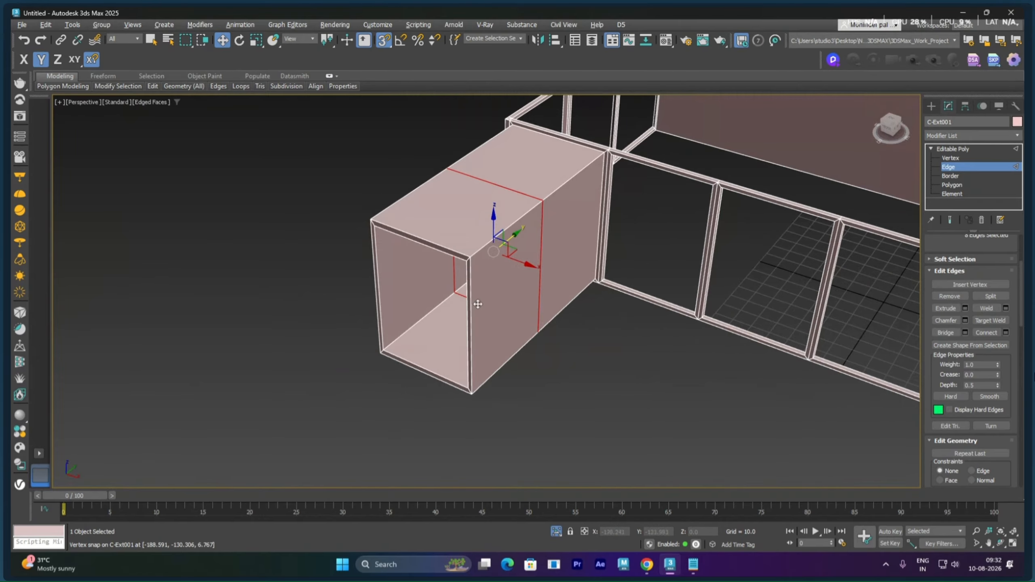
{"action": "left_click", "coordinate": [949, 188]}
{"action": "middle_click_drag", "start_coordinate": [589, 273], "coordinate": [504, 298], "text": "alt"}
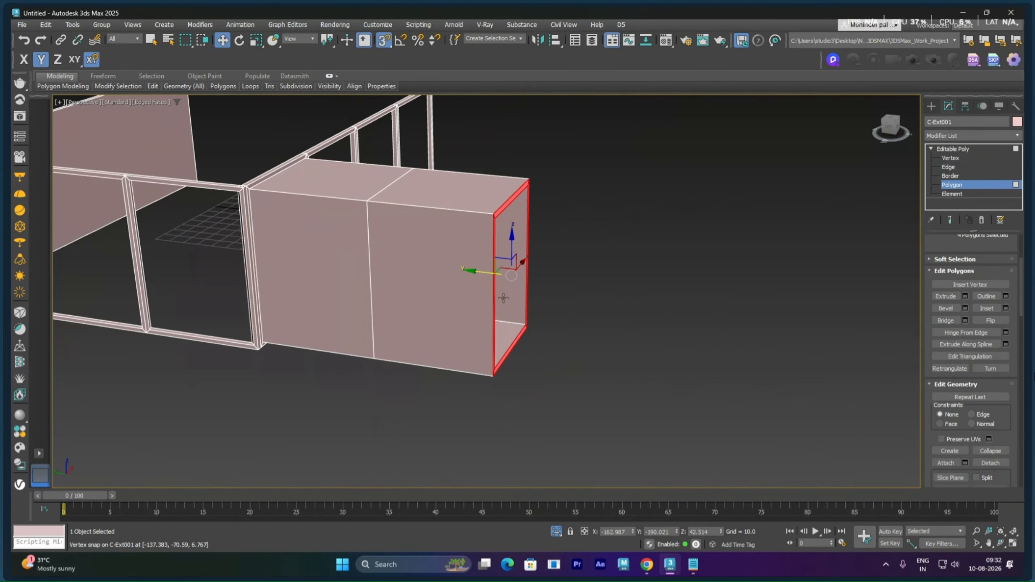
{"action": "middle_click_drag", "start_coordinate": [455, 269], "coordinate": [497, 284], "text": "alt"}
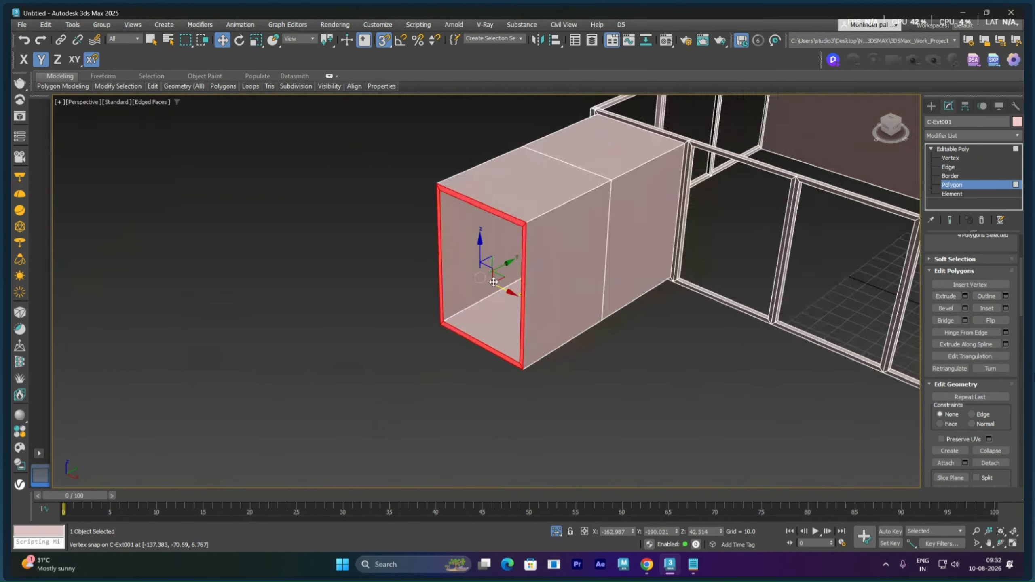
{"action": "left_click", "coordinate": [565, 276]}
{"action": "middle_click_drag", "start_coordinate": [564, 275], "coordinate": [575, 241], "text": "alt"}
{"action": "left_click", "coordinate": [593, 293], "text": "ctrl"}
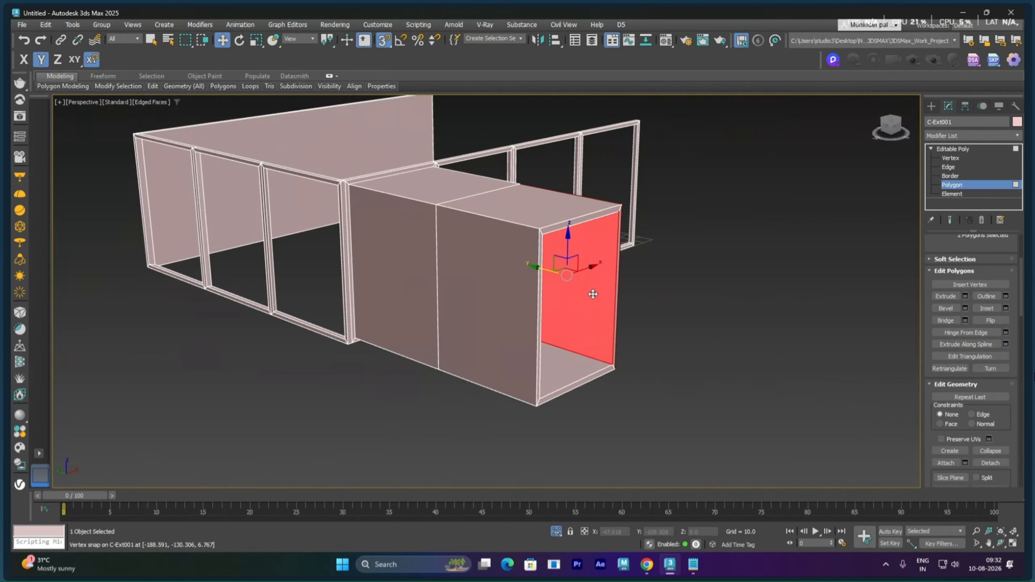
{"action": "middle_click_drag", "start_coordinate": [593, 293], "coordinate": [513, 325], "text": "alt"}
{"action": "scroll", "coordinate": [571, 281], "scroll_direction": "up", "scroll_amount": 3}
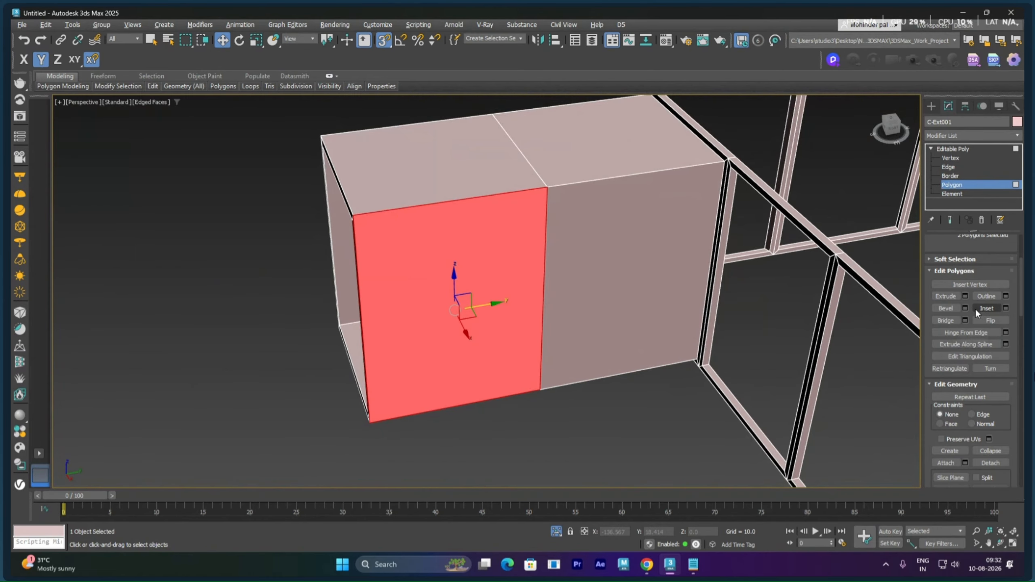
{"action": "left_click", "coordinate": [965, 297]}
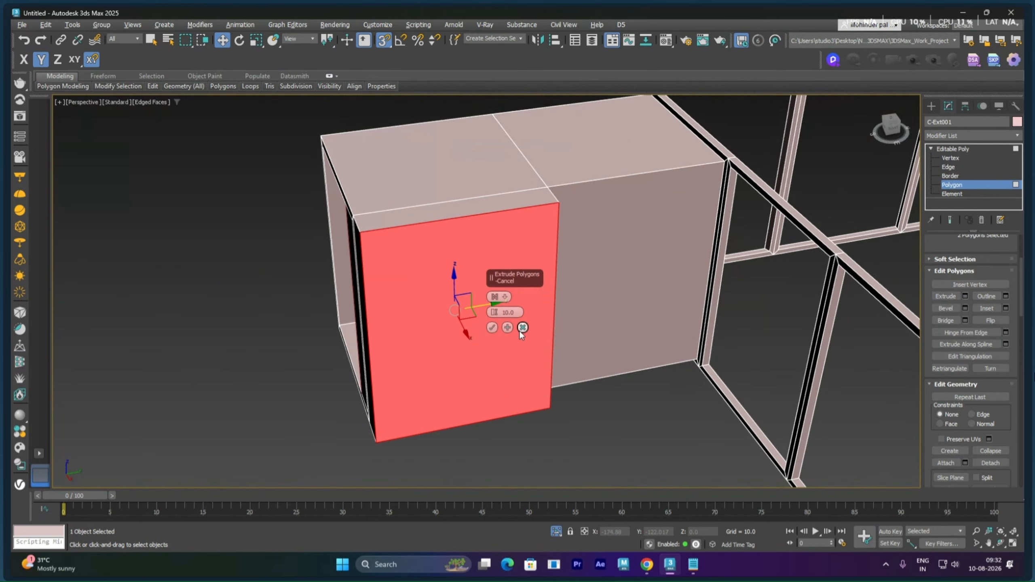
{"action": "middle_click_drag", "start_coordinate": [459, 328], "coordinate": [483, 321], "text": "alt"}
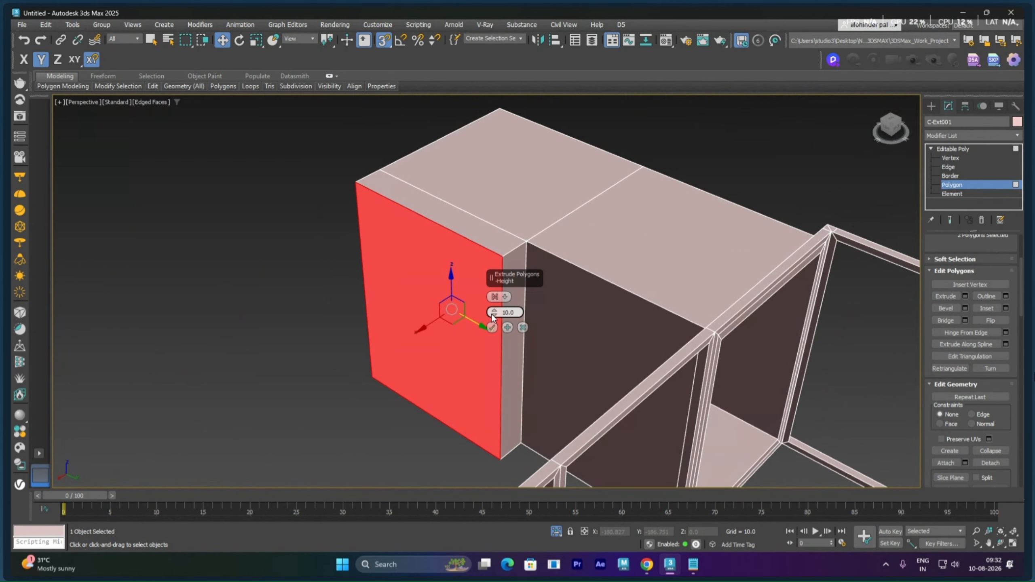
{"action": "left_click_drag", "start_coordinate": [494, 311], "coordinate": [562, 469]}
{"action": "right_click", "coordinate": [597, 515]}
{"action": "middle_click_drag", "start_coordinate": [545, 408], "coordinate": [643, 387], "text": "alt"}
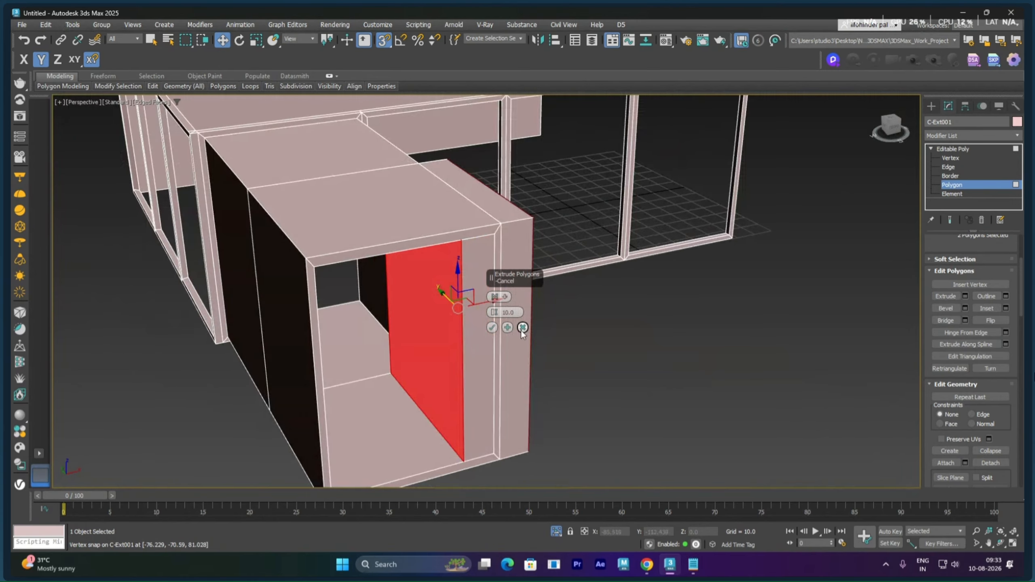
Step: Extrude only the outer side polygon of the extension's end half parallel to the windowed side wall, to about X -4.5
{"action": "right_click", "coordinate": [495, 313]}
{"action": "middle_click_drag", "start_coordinate": [602, 325], "coordinate": [537, 346], "text": "alt"}
{"action": "left_click", "coordinate": [517, 357]}
{"action": "left_click", "coordinate": [452, 350]}
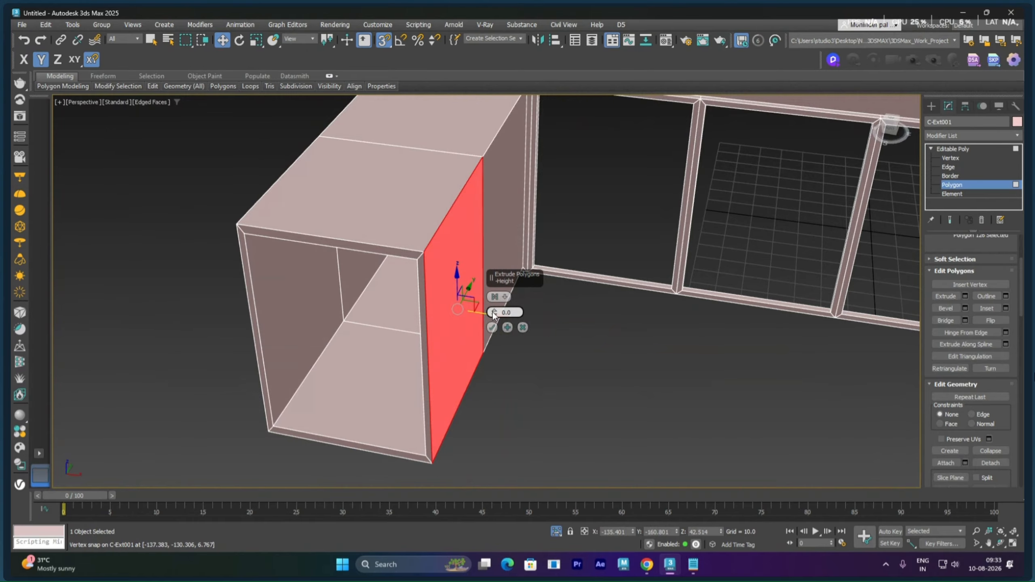
{"action": "left_click_drag", "start_coordinate": [494, 314], "coordinate": [561, 254]}
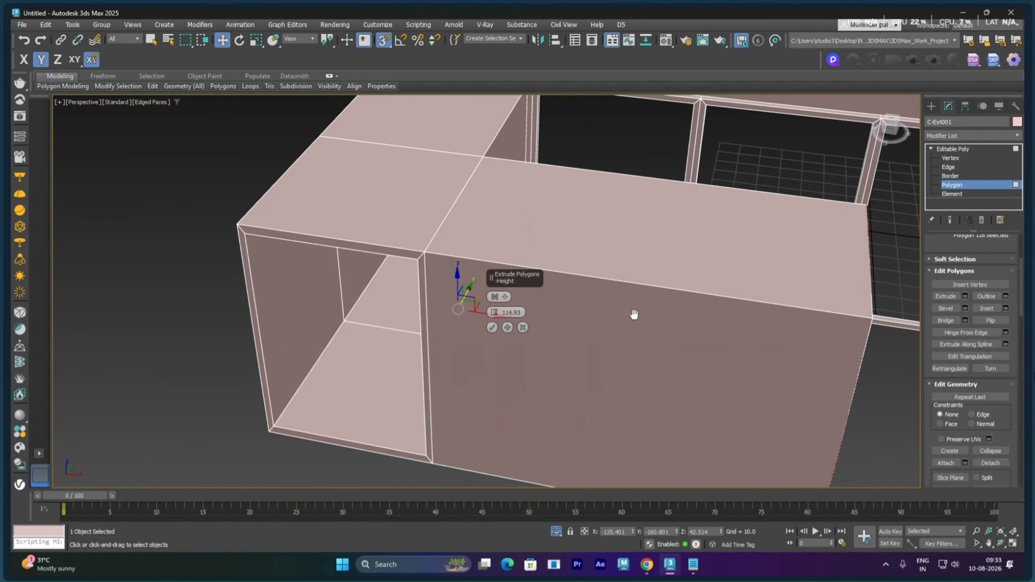
{"action": "middle_click_drag", "start_coordinate": [634, 314], "coordinate": [556, 320]}
{"action": "scroll", "coordinate": [601, 320], "scroll_direction": "down", "scroll_amount": 4}
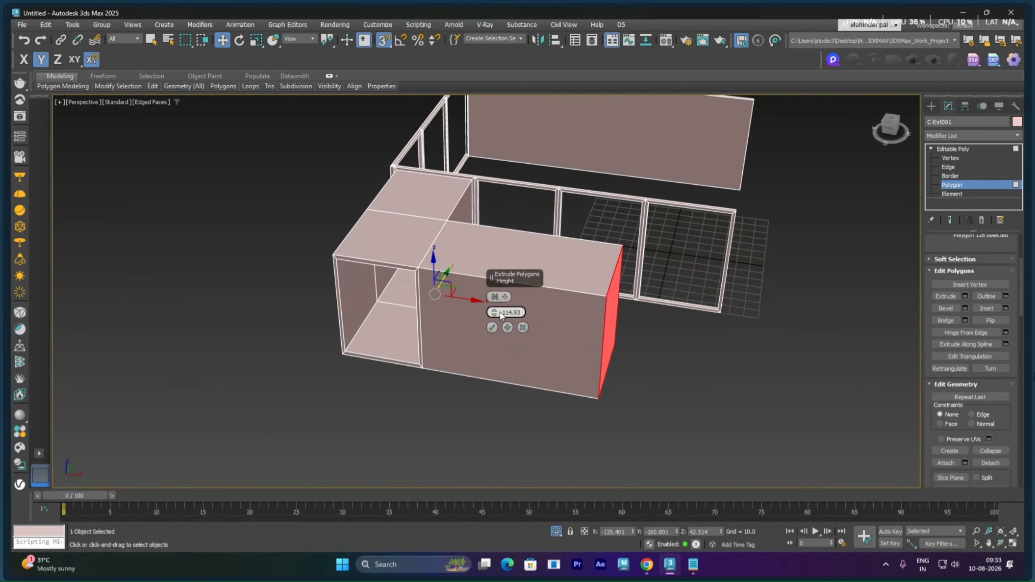
{"action": "left_click_drag", "start_coordinate": [494, 316], "coordinate": [495, 230]}
{"action": "left_click", "coordinate": [492, 327]}
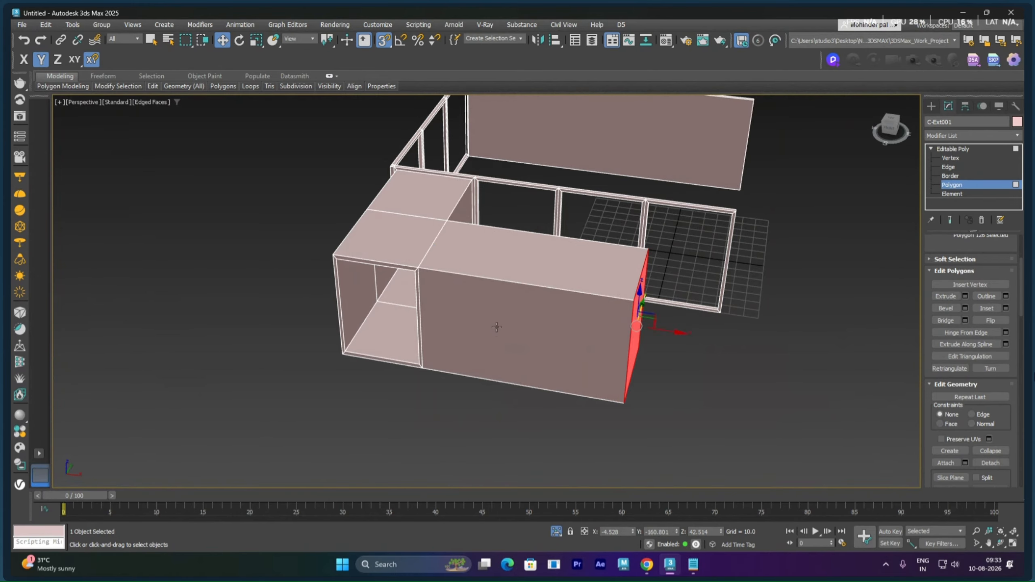
Step: Snap the extruded end face along X to align with the far end of the windowed side wall
{"action": "middle_click_drag", "start_coordinate": [492, 327], "coordinate": [659, 356], "text": "alt"}
{"action": "key", "text": "s"}
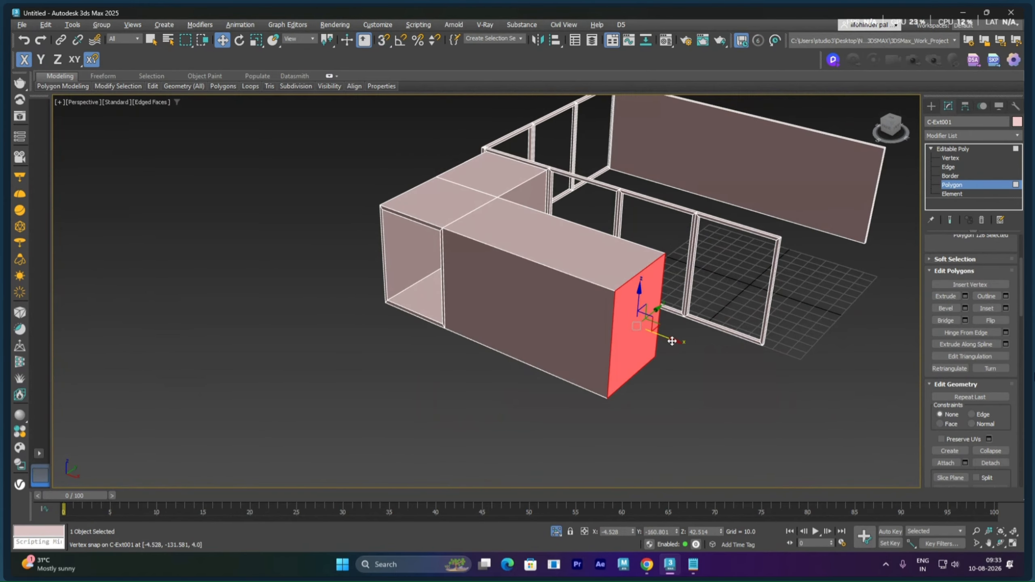
{"action": "left_click_drag", "start_coordinate": [672, 341], "coordinate": [782, 243]}
{"action": "key", "text": "s"}
Step: Delete the end face of the new side volume and the extension's inner polygon at the entrance to that volume
{"action": "middle_click_drag", "start_coordinate": [754, 380], "coordinate": [698, 343], "text": "alt"}
{"action": "key", "text": "Delete"}
{"action": "left_click", "coordinate": [705, 325]}
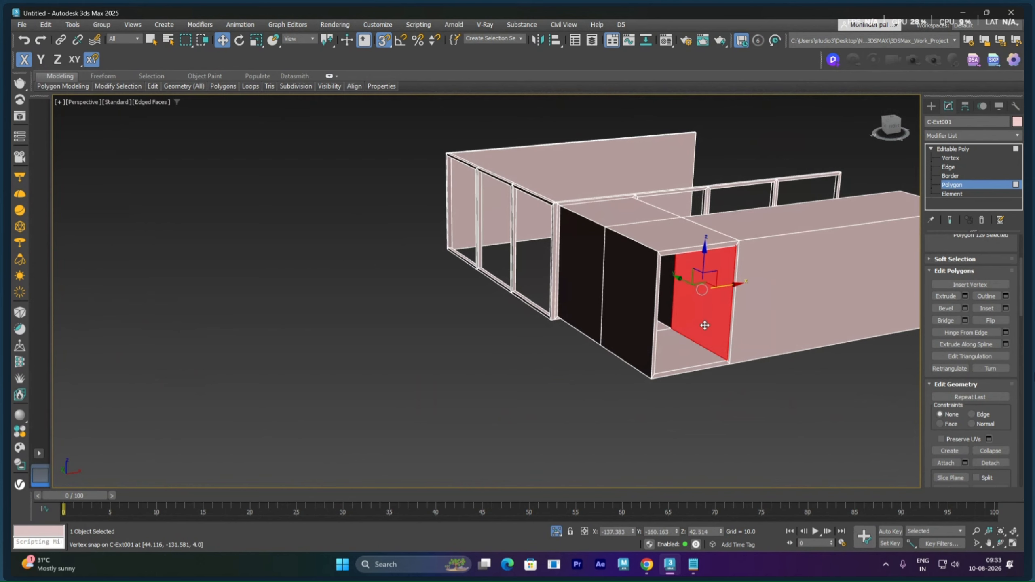
{"action": "key", "text": "Delete"}
{"action": "scroll", "coordinate": [716, 343], "scroll_direction": "up", "scroll_amount": 5}
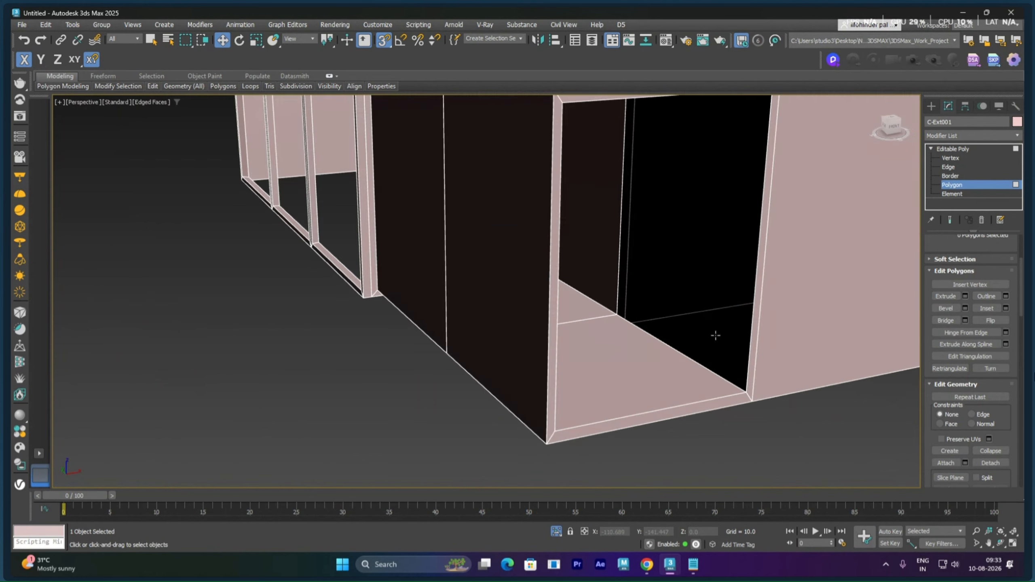
{"action": "middle_click_drag", "start_coordinate": [721, 326], "coordinate": [641, 397]}
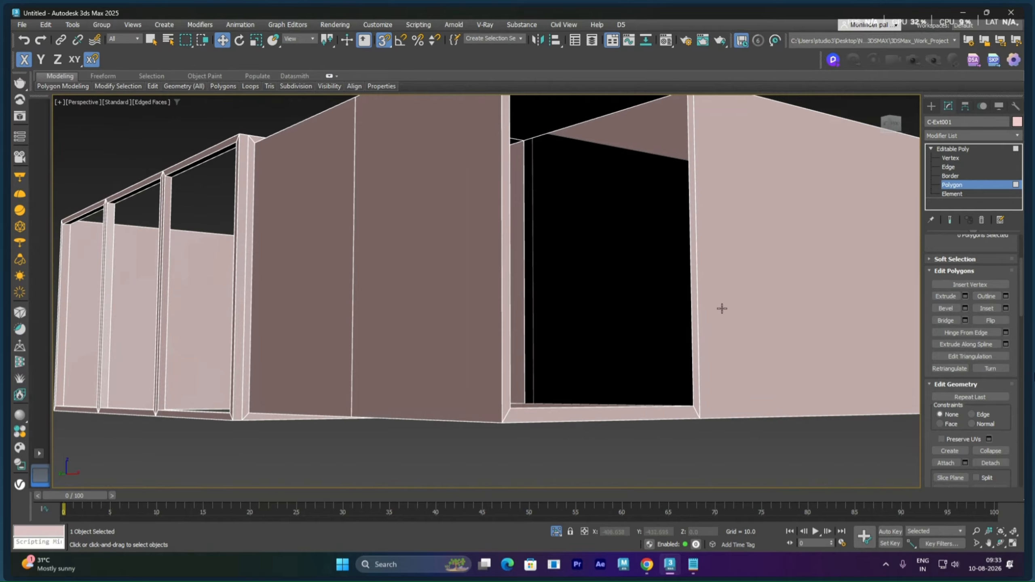
Step: Select the border of the deleted inner polygon and scale it inward to about 90% as new faces
{"action": "left_click", "coordinate": [950, 176]}
{"action": "middle_click_drag", "start_coordinate": [628, 230], "coordinate": [598, 258]}
{"action": "left_click", "coordinate": [602, 176]}
{"action": "right_click", "coordinate": [598, 258]}
{"action": "left_click", "coordinate": [616, 284]}
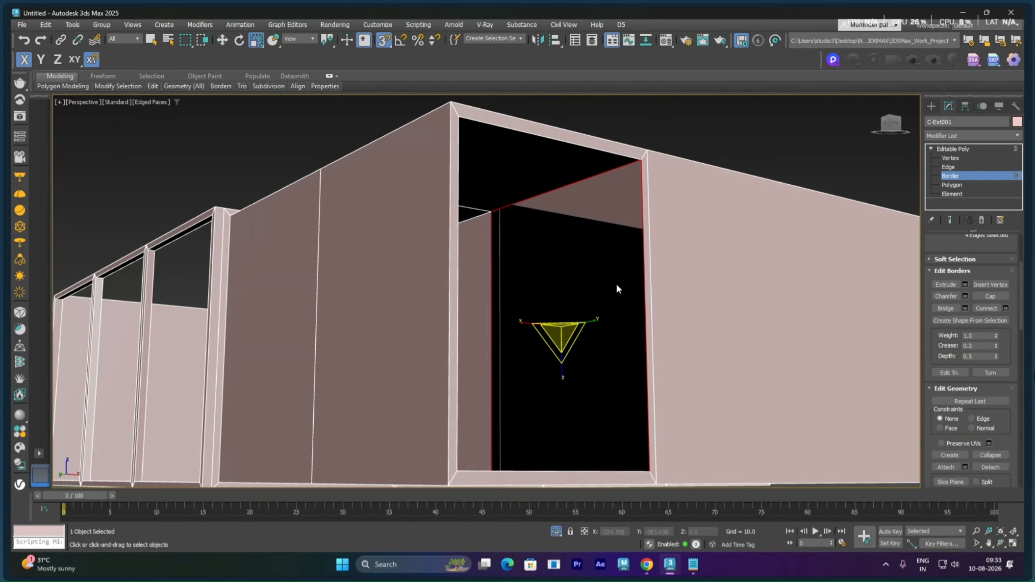
{"action": "left_click_drag", "start_coordinate": [562, 332], "coordinate": [562, 340]}
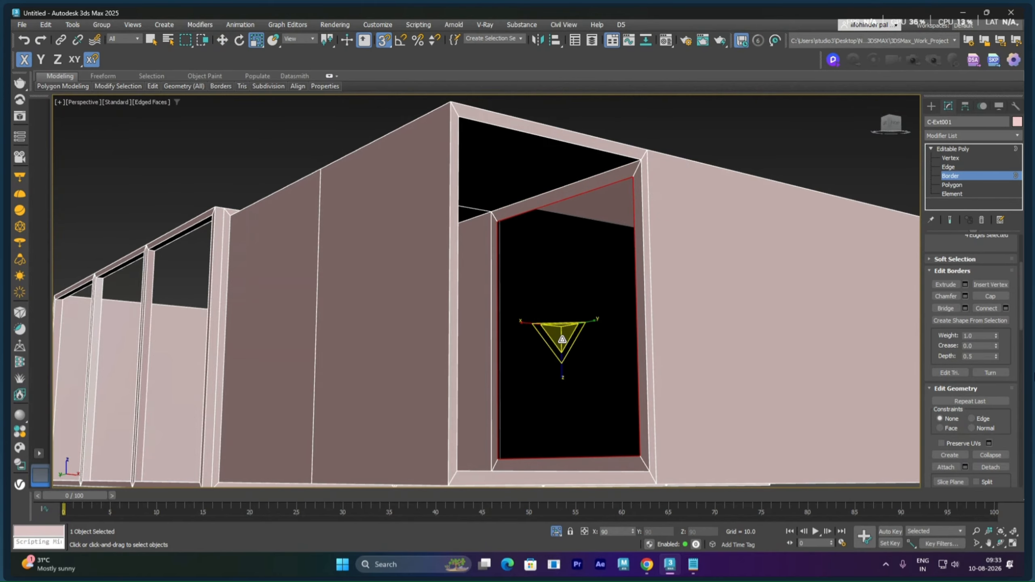
Step: Extend the scaled inner border along X as new inner wall faces, snapped to the side volume's open end
{"action": "right_click", "coordinate": [562, 339]}
{"action": "left_click", "coordinate": [581, 342]}
{"action": "middle_click_drag", "start_coordinate": [580, 342], "coordinate": [506, 363], "text": "alt"}
{"action": "left_click_drag", "start_coordinate": [525, 328], "coordinate": [893, 300], "text": "shift"}
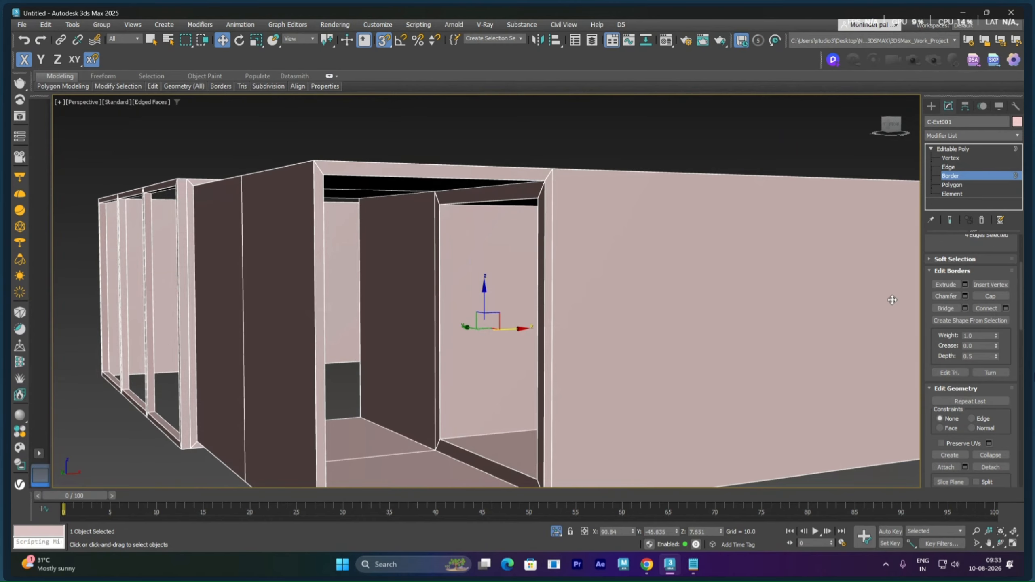
{"action": "scroll", "coordinate": [791, 332], "scroll_direction": "down", "scroll_amount": 5}
{"action": "middle_click_drag", "start_coordinate": [790, 333], "coordinate": [781, 361], "text": "alt"}
{"action": "middle_click_drag", "start_coordinate": [780, 361], "coordinate": [545, 351]}
{"action": "middle_click_drag", "start_coordinate": [544, 351], "coordinate": [510, 366], "text": "alt"}
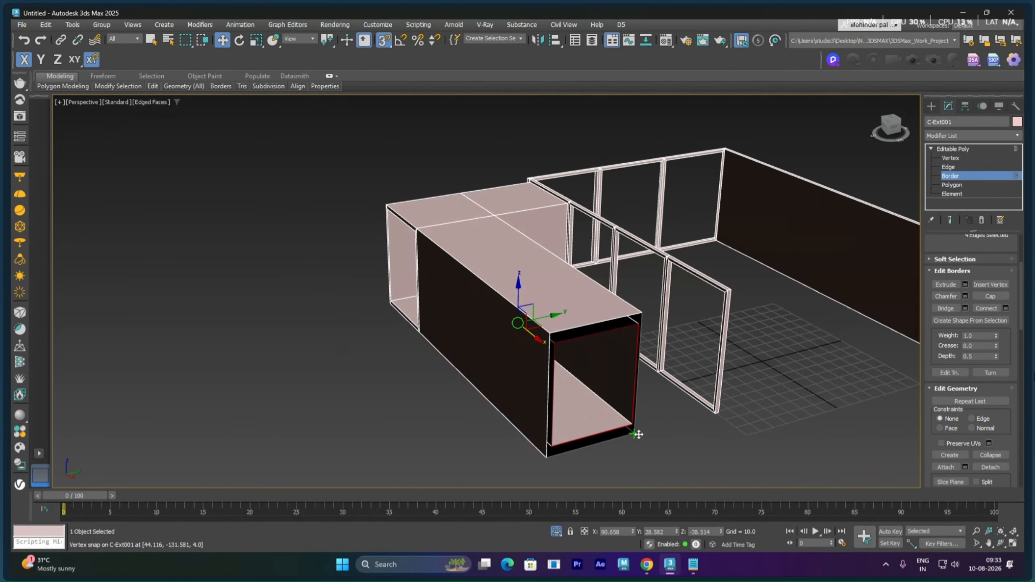
{"action": "left_click_drag", "start_coordinate": [639, 435], "coordinate": [639, 435]}
{"action": "middle_click_drag", "start_coordinate": [639, 435], "coordinate": [649, 423], "text": "alt"}
Step: Bridge the outer and inner borders at the side volume's open end to close the wall thickness
{"action": "left_click", "coordinate": [590, 325]}
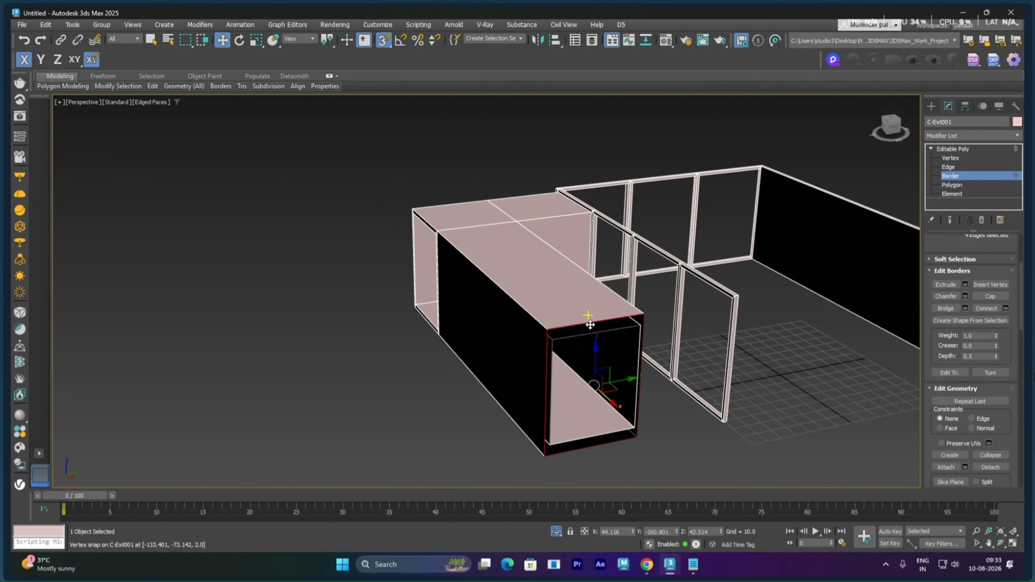
{"action": "left_click", "coordinate": [578, 337], "text": "ctrl"}
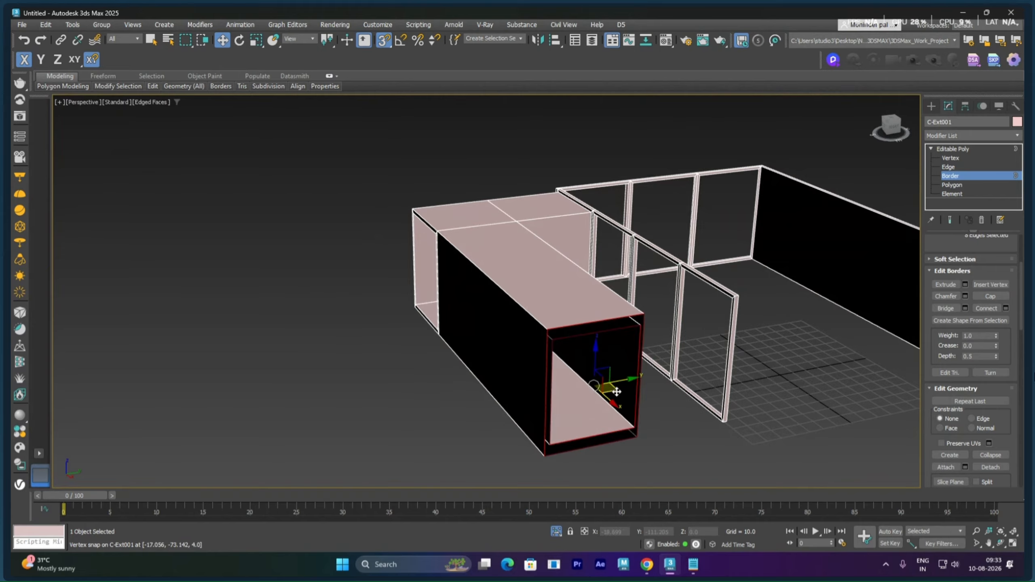
{"action": "middle_click_drag", "start_coordinate": [612, 389], "coordinate": [686, 372], "text": "alt"}
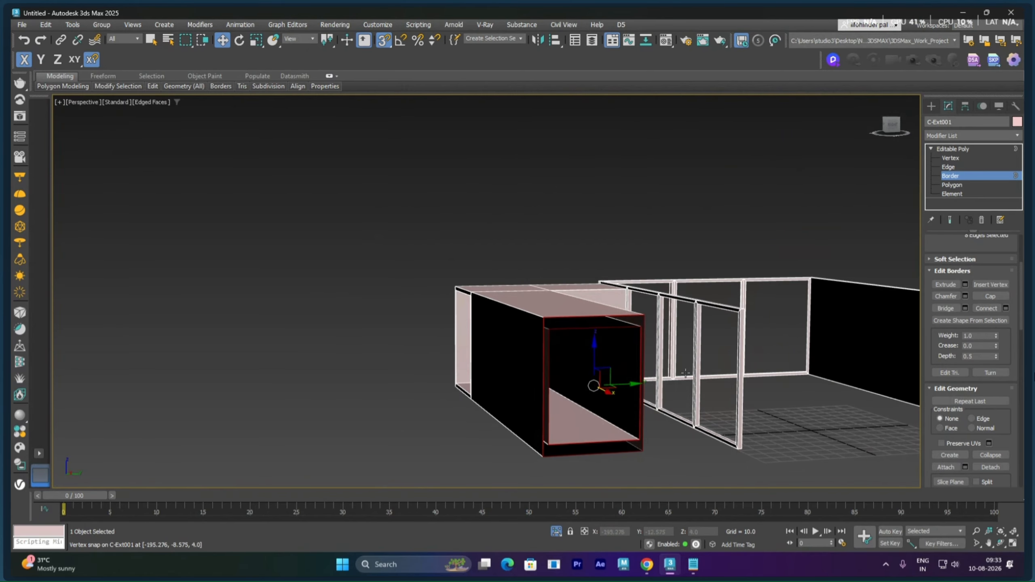
{"action": "left_click", "coordinate": [946, 308]}
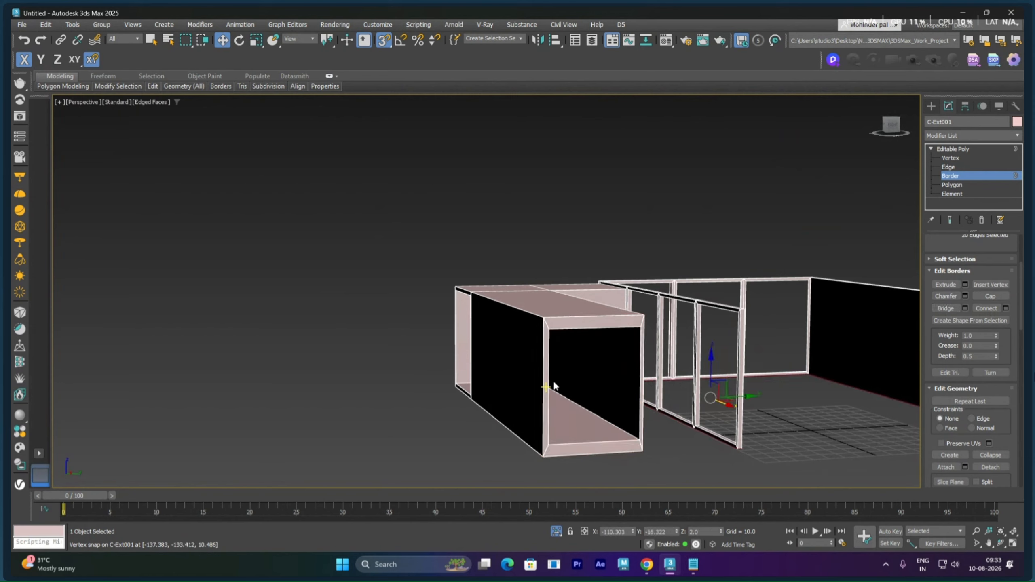
Step: Exit isolation to bring back the floor and roof, and examine the side volume's hollow interior and open end
{"action": "middle_click_drag", "start_coordinate": [585, 357], "coordinate": [530, 394], "text": "alt"}
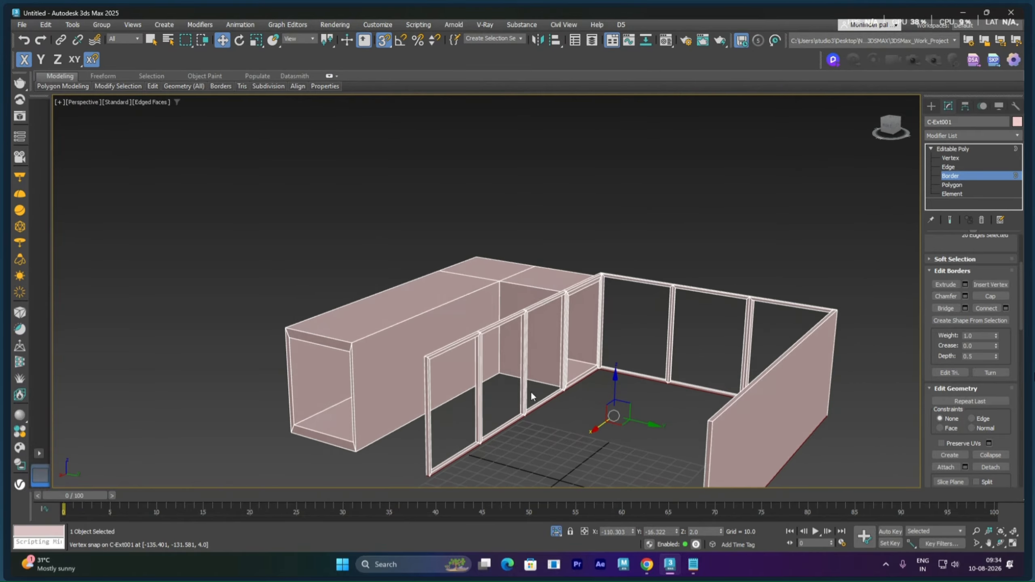
{"action": "left_click", "coordinate": [557, 532]}
{"action": "middle_click_drag", "start_coordinate": [591, 388], "coordinate": [609, 369], "text": "alt"}
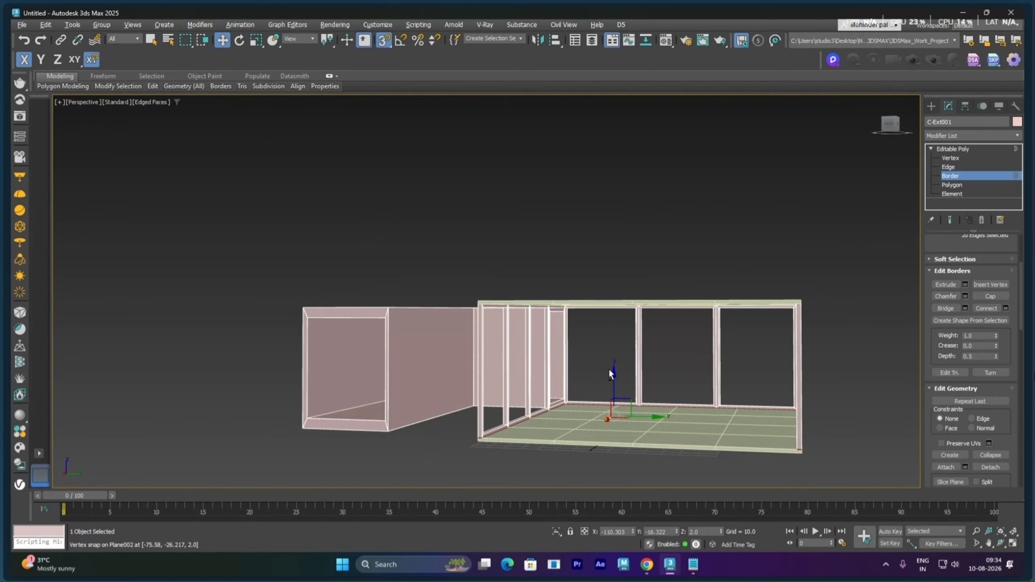
{"action": "scroll", "coordinate": [568, 367], "scroll_direction": "up", "scroll_amount": 5}
{"action": "scroll", "coordinate": [568, 367], "scroll_direction": "down", "scroll_amount": 5}
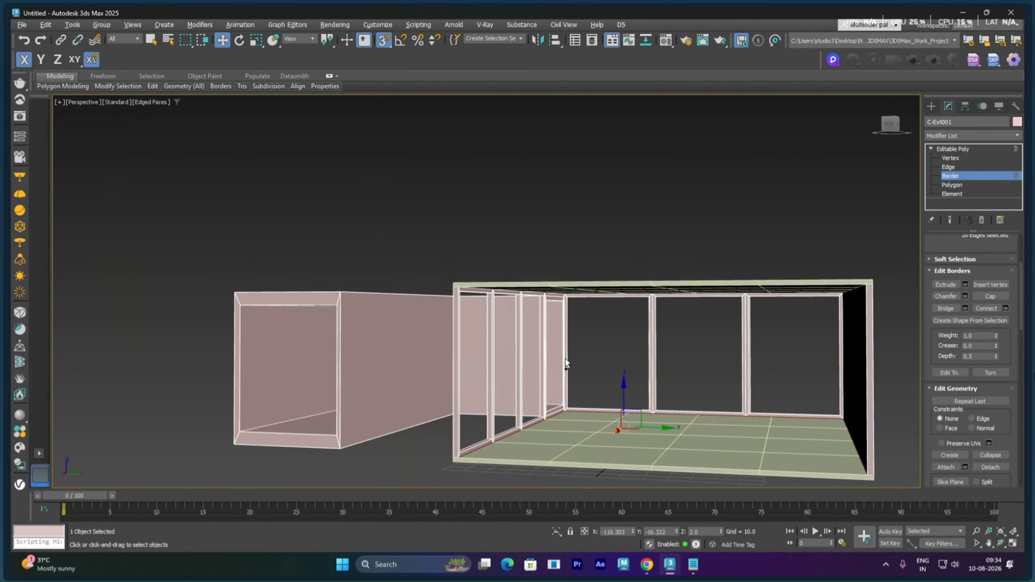
{"action": "middle_click_drag", "start_coordinate": [564, 362], "coordinate": [523, 366], "text": "alt"}
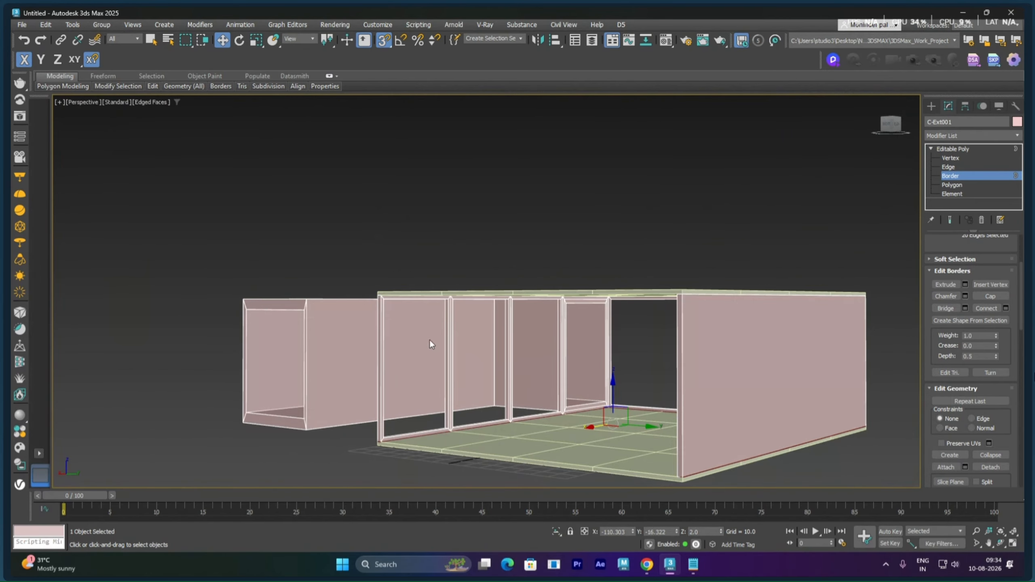
{"action": "middle_click_drag", "start_coordinate": [469, 344], "coordinate": [322, 379], "text": "alt"}
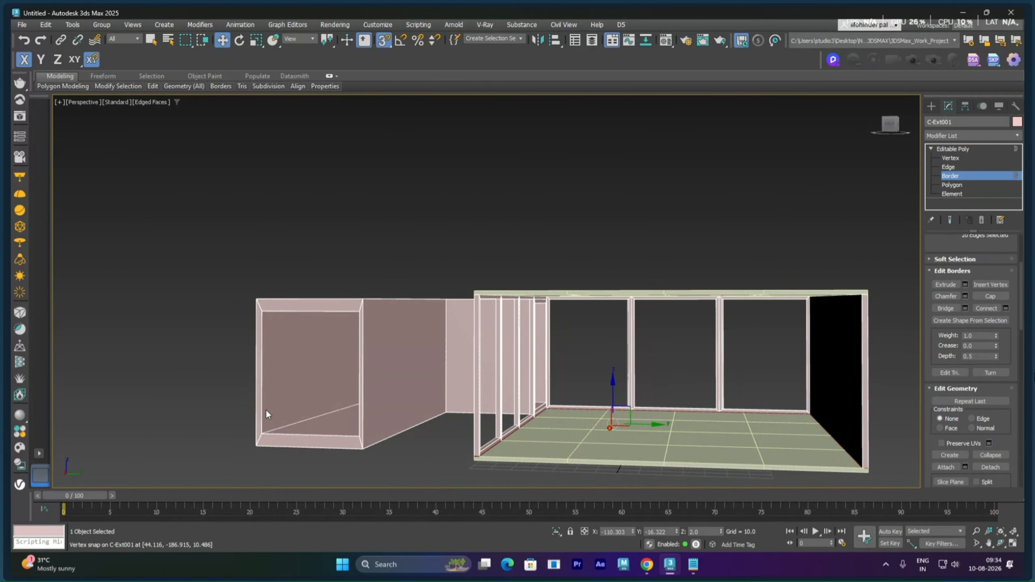
{"action": "scroll", "coordinate": [281, 401], "scroll_direction": "up", "scroll_amount": 3}
{"action": "scroll", "coordinate": [282, 400], "scroll_direction": "up", "scroll_amount": 1}
{"action": "mouse_move", "coordinate": [338, 389]}
{"action": "middle_mouse_down"}
{"action": "mouse_move", "coordinate": [335, 351]}
{"action": "mouse_move", "coordinate": [383, 397]}
{"action": "mouse_move", "coordinate": [377, 390]}
{"action": "middle_mouse_up"}
{"action": "scroll", "coordinate": [335, 351], "scroll_direction": "up", "scroll_amount": 3}
{"action": "scroll", "coordinate": [351, 353], "scroll_direction": "down", "scroll_amount": 3}
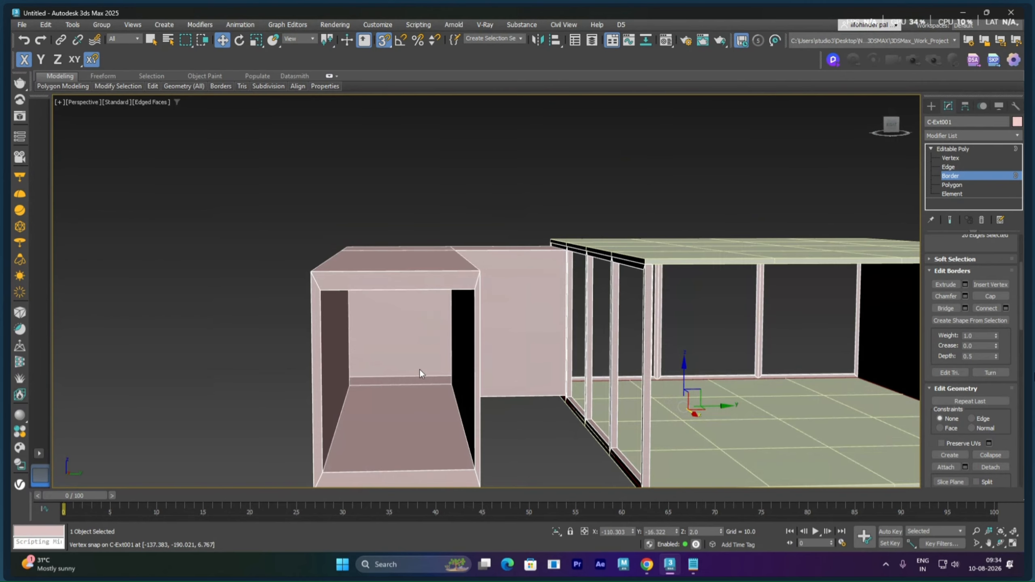
{"action": "scroll", "coordinate": [395, 369], "scroll_direction": "down", "scroll_amount": 1}
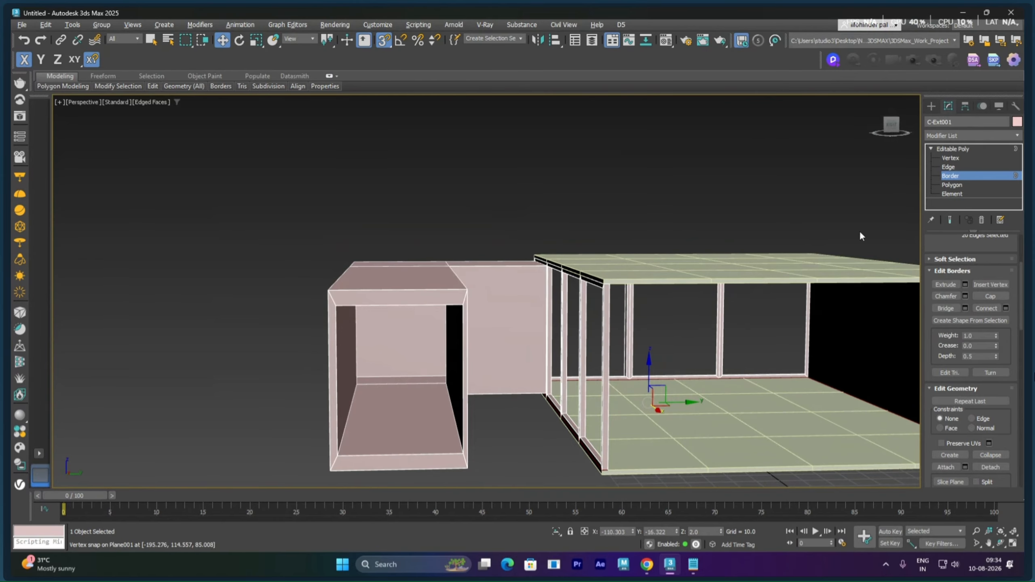
Step: Leave the wall object's polygon editing and convert the roof slab to an Editable Poly
{"action": "left_click", "coordinate": [955, 187]}
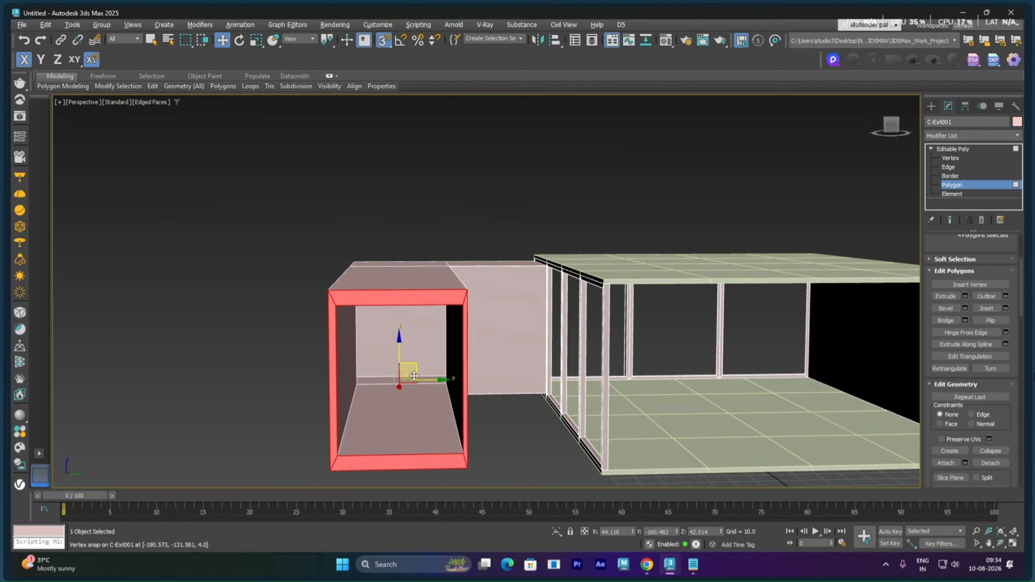
{"action": "middle_click_drag", "start_coordinate": [611, 356], "coordinate": [717, 355], "text": "alt"}
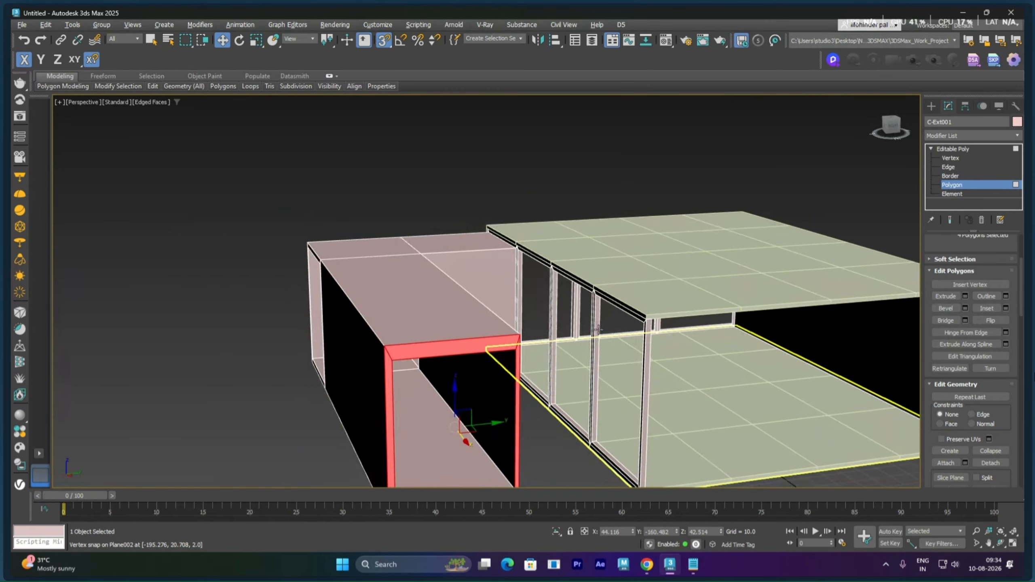
{"action": "scroll", "coordinate": [745, 260], "scroll_direction": "up", "scroll_amount": 5}
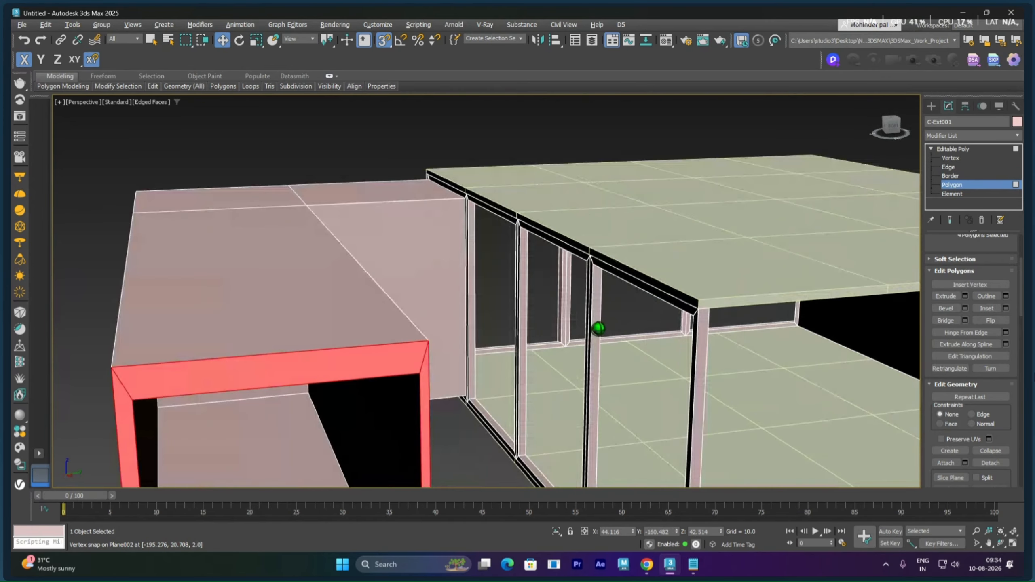
{"action": "left_click", "coordinate": [757, 222]}
{"action": "left_click", "coordinate": [951, 149]}
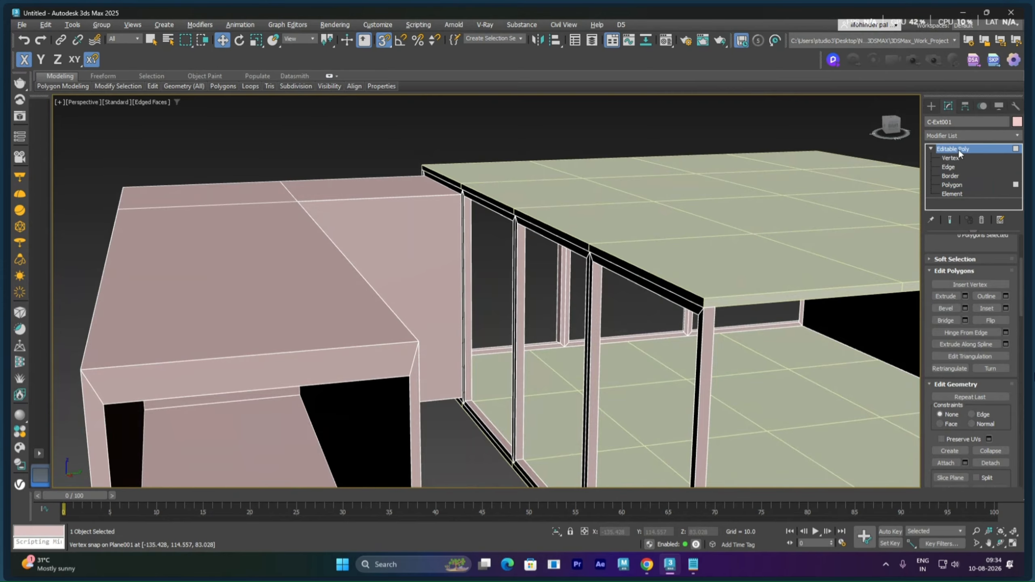
{"action": "left_click", "coordinate": [776, 208]}
{"action": "right_click", "coordinate": [771, 232]}
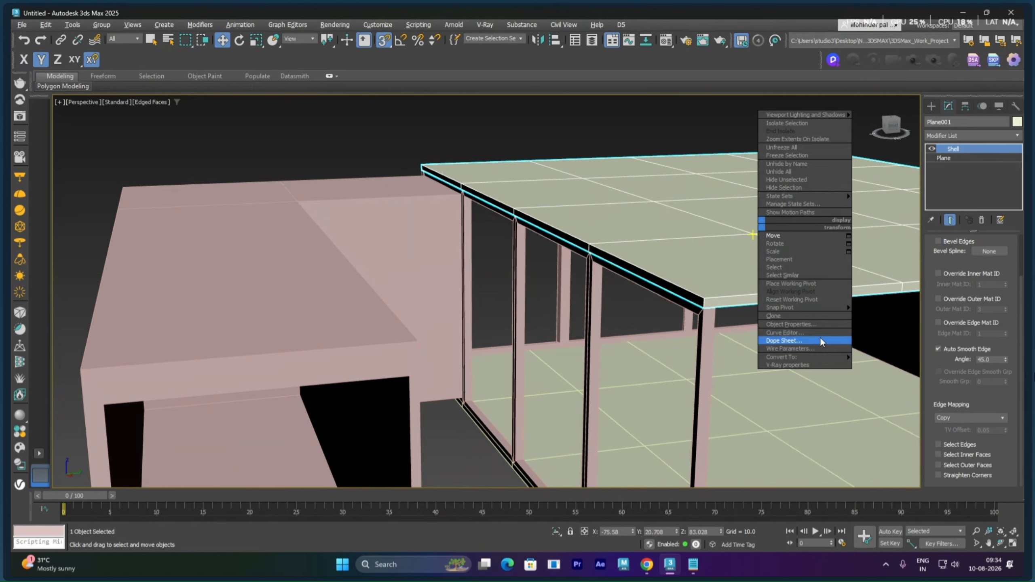
{"action": "mouse_move", "coordinate": [822, 356]}
{"action": "left_click", "coordinate": [881, 366]}
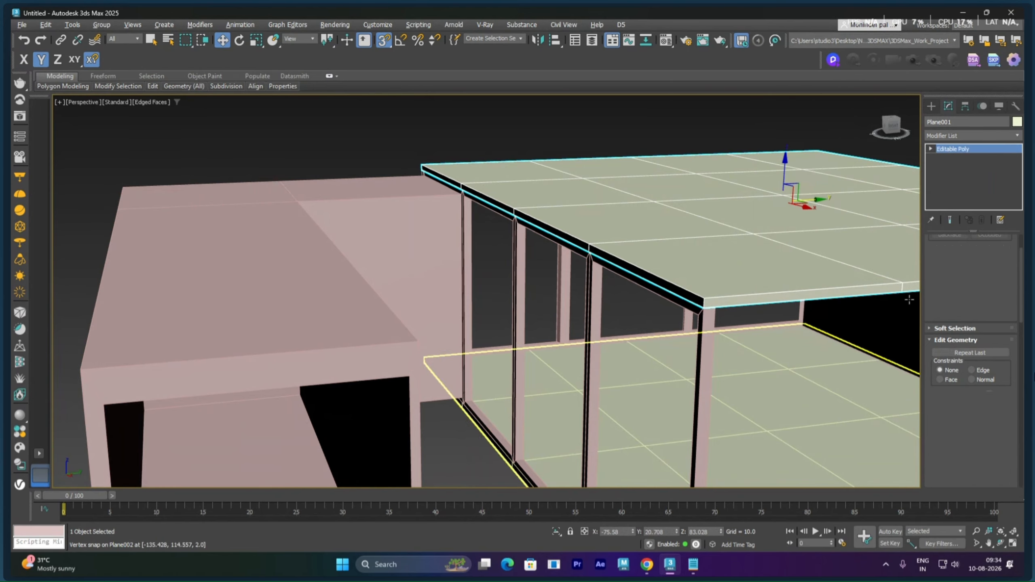
Step: Select the roof's vertices along the windowed side wall and snap them along Y to the side volume's outer face
{"action": "left_click", "coordinate": [932, 150]}
{"action": "left_click", "coordinate": [950, 158]}
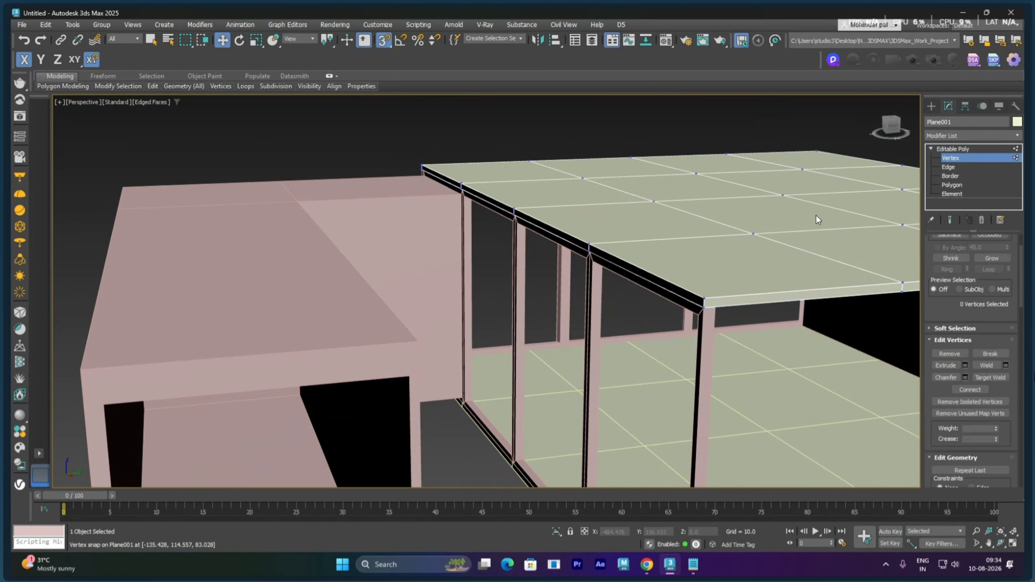
{"action": "middle_click_drag", "start_coordinate": [816, 215], "coordinate": [720, 234], "text": "alt"}
{"action": "left_click_drag", "start_coordinate": [503, 157], "coordinate": [504, 273]}
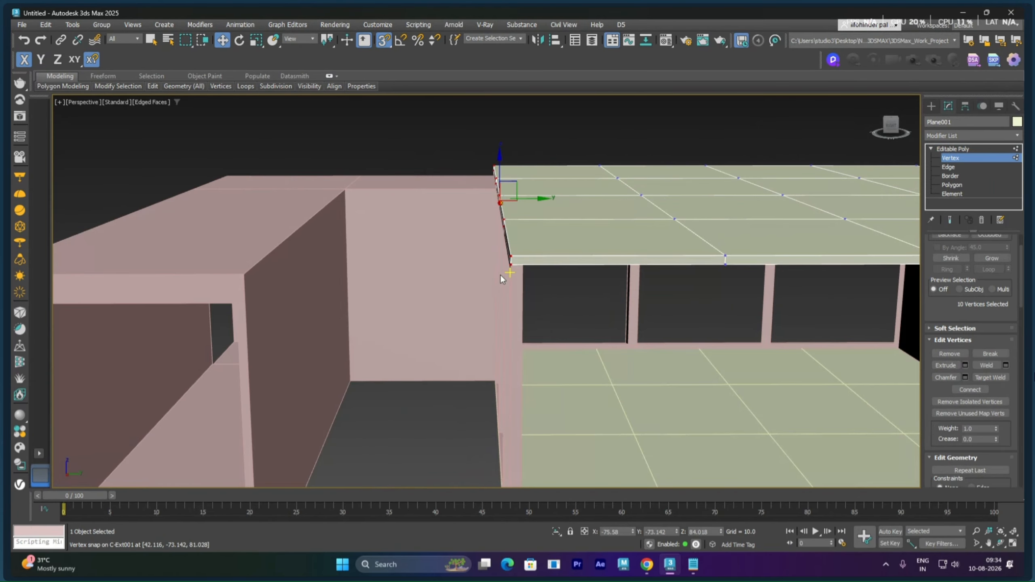
{"action": "middle_click_drag", "start_coordinate": [504, 273], "coordinate": [631, 180], "text": "alt"}
{"action": "left_click_drag", "start_coordinate": [631, 180], "coordinate": [100, 252]}
{"action": "middle_click_drag", "start_coordinate": [101, 251], "coordinate": [220, 259], "text": "alt"}
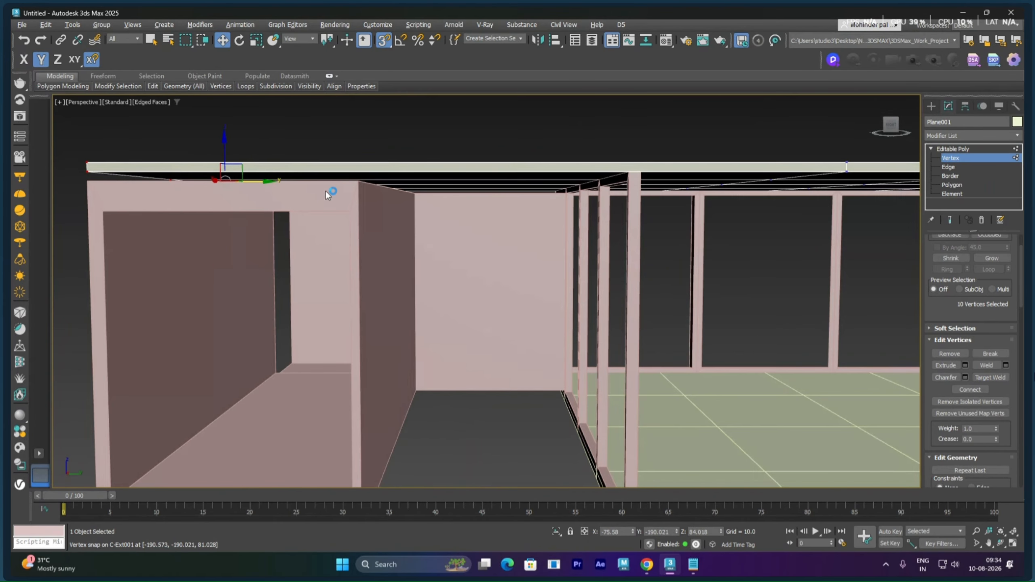
Step: Connect the roof edges spanning the extended strip with 1 segment, pinch 0 and slide -43
{"action": "middle_click_drag", "start_coordinate": [325, 190], "coordinate": [396, 213], "text": "alt"}
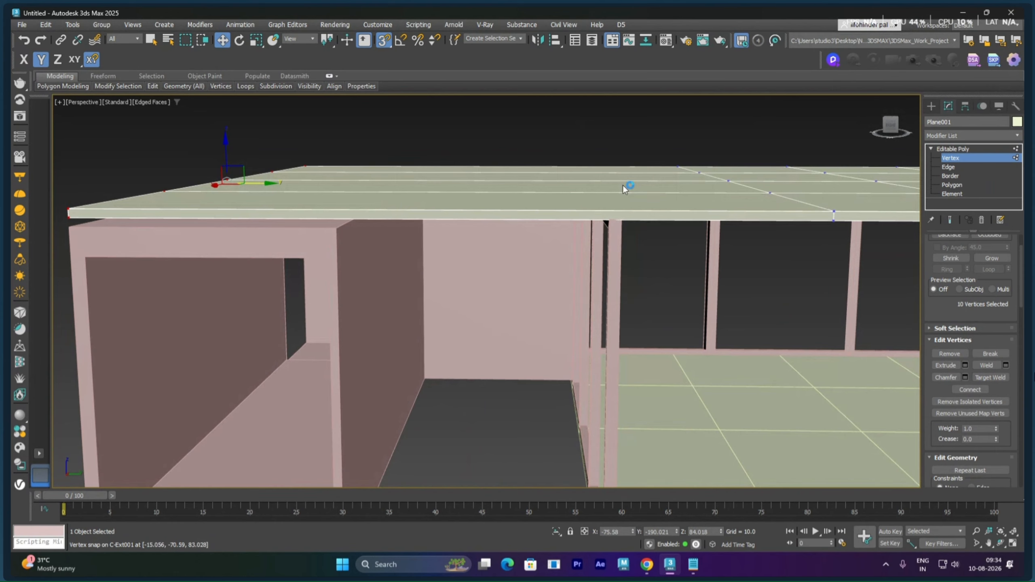
{"action": "middle_click_drag", "start_coordinate": [624, 190], "coordinate": [657, 204], "text": "alt"}
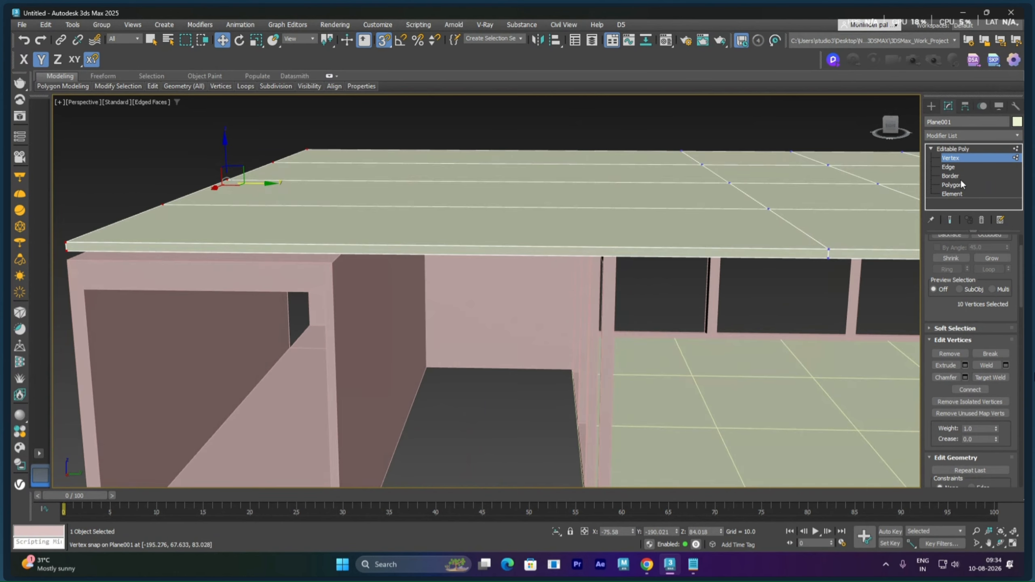
{"action": "left_click", "coordinate": [952, 167]}
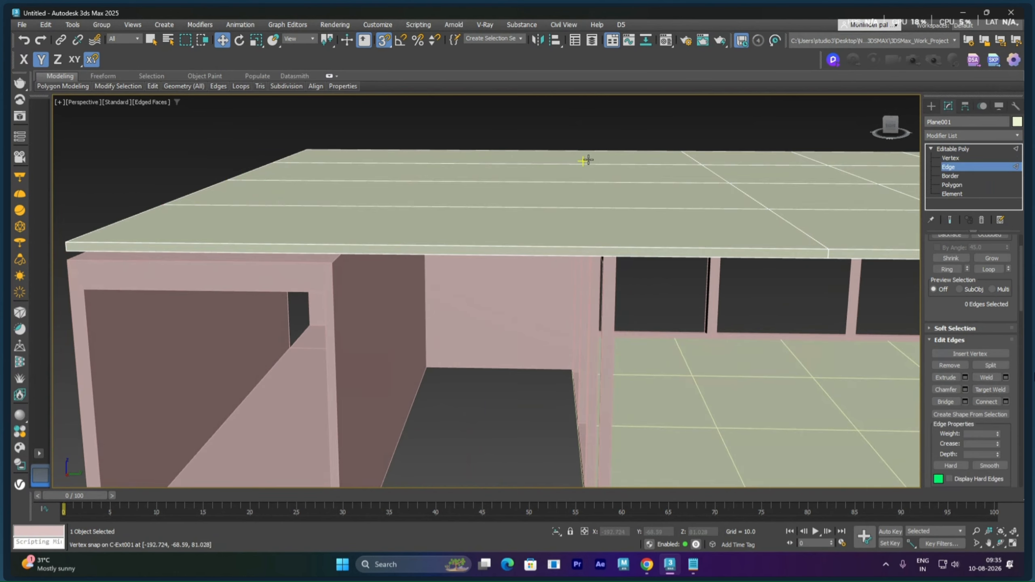
{"action": "left_click_drag", "start_coordinate": [579, 310], "coordinate": [580, 311]}
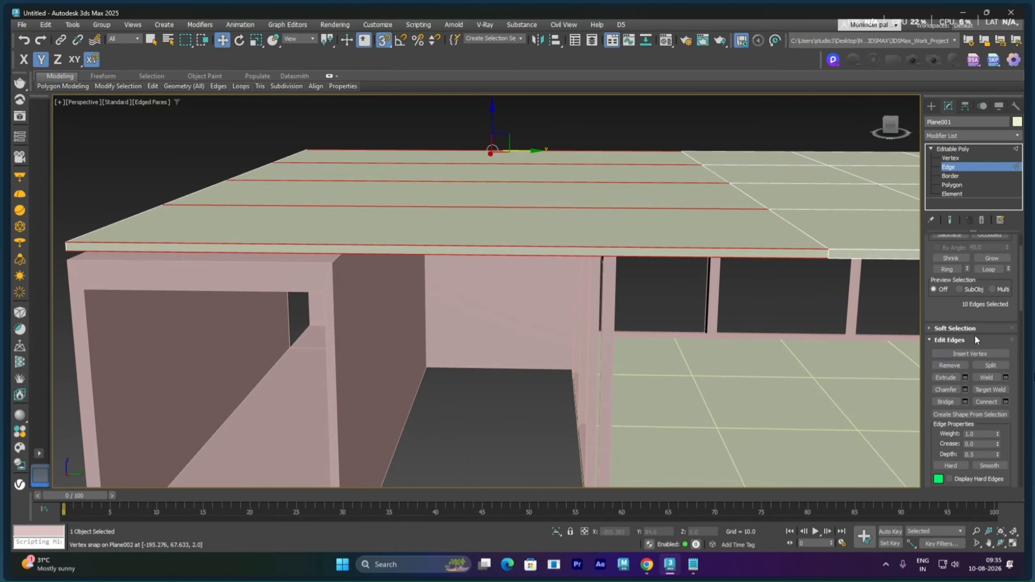
{"action": "left_click", "coordinate": [1006, 401]}
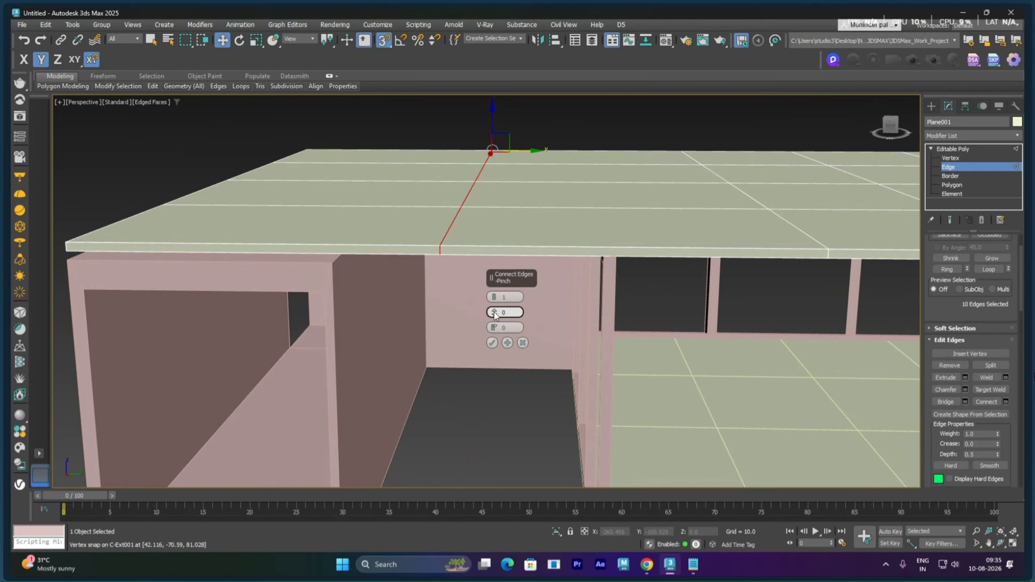
{"action": "left_click_drag", "start_coordinate": [494, 328], "coordinate": [516, 413]}
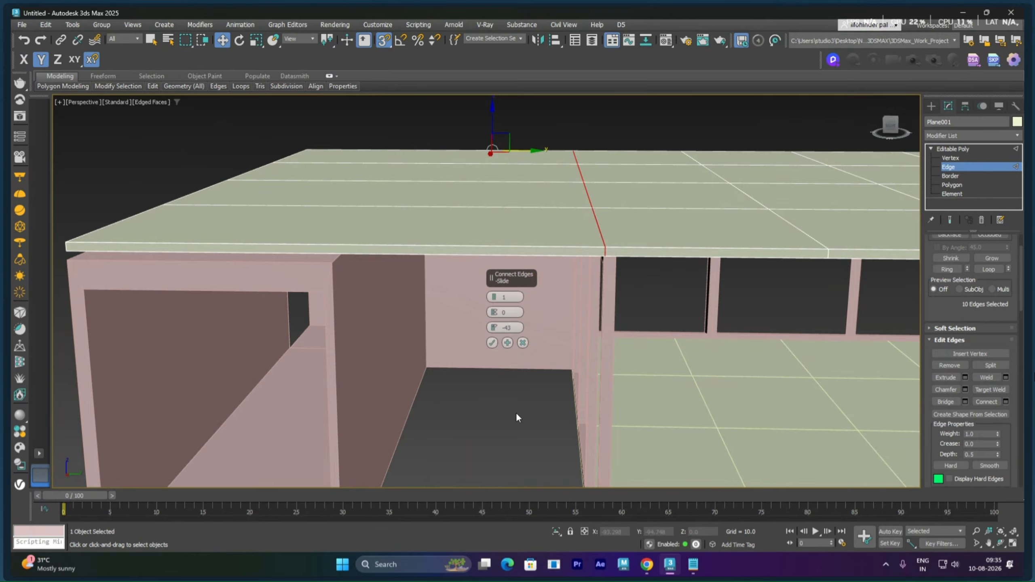
{"action": "left_click", "coordinate": [492, 342]}
Step: Snap the new roof edge loop along Y to the outer face of the windowed side wall
{"action": "middle_click_drag", "start_coordinate": [510, 306], "coordinate": [530, 333], "text": "alt"}
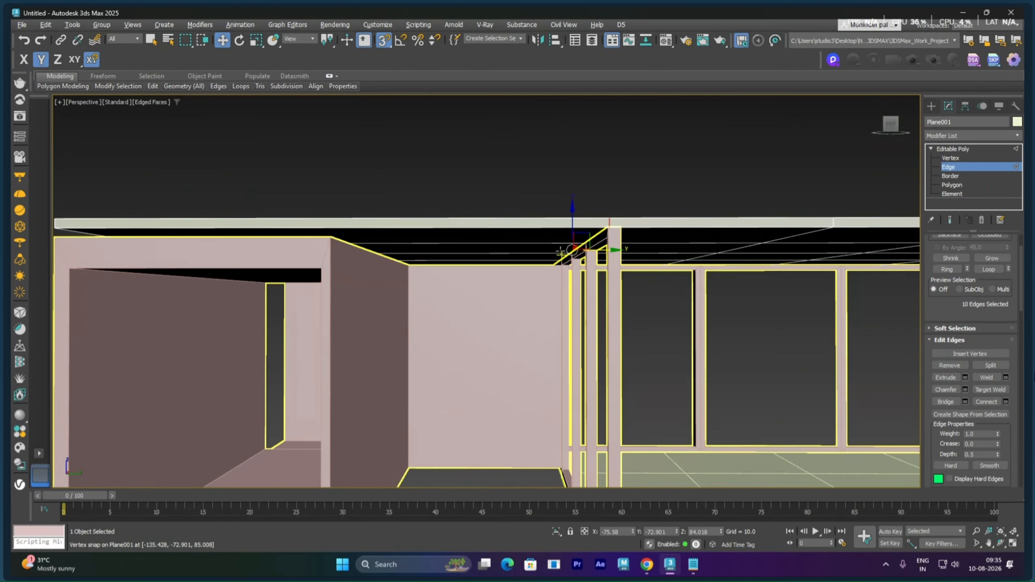
{"action": "scroll", "coordinate": [586, 215], "scroll_direction": "up", "scroll_amount": 2}
{"action": "middle_click_drag", "start_coordinate": [585, 216], "coordinate": [596, 198], "text": "alt"}
{"action": "middle_click_drag", "start_coordinate": [610, 269], "coordinate": [583, 288], "text": "alt"}
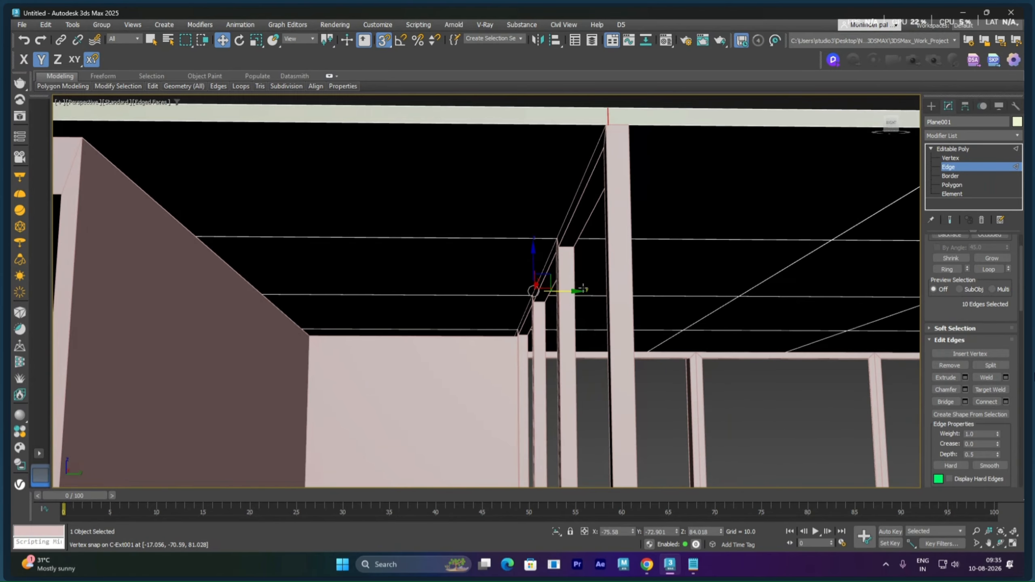
{"action": "left_click_drag", "start_coordinate": [571, 293], "coordinate": [555, 241]}
{"action": "scroll", "coordinate": [449, 226], "scroll_direction": "down", "scroll_amount": 6}
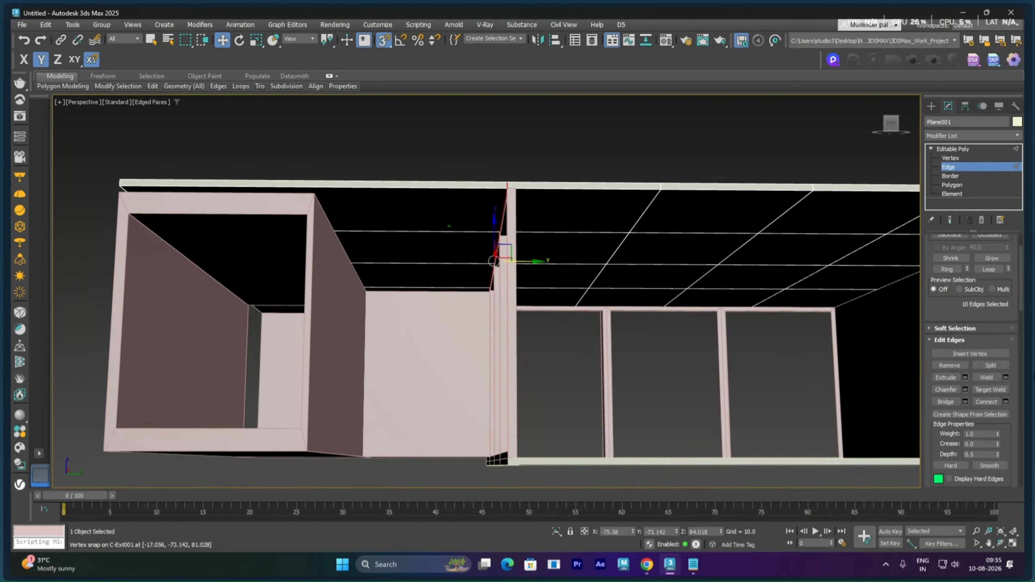
Step: Select the four underside polygons of the roof slab's strip that lies above the side volume and its long wall
{"action": "left_click", "coordinate": [952, 185]}
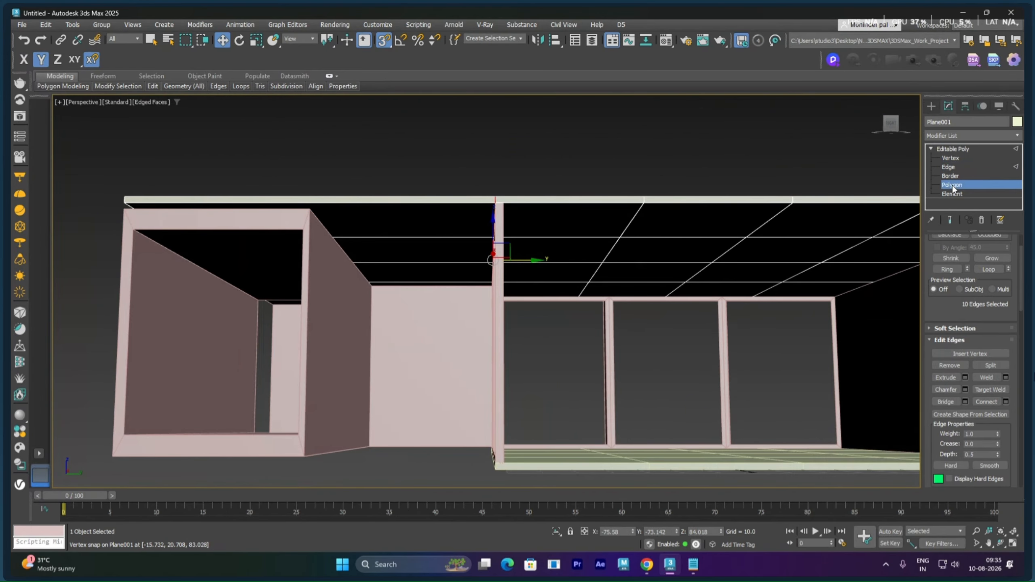
{"action": "middle_click_drag", "start_coordinate": [326, 312], "coordinate": [390, 315], "text": "alt"}
{"action": "scroll", "coordinate": [312, 278], "scroll_direction": "up", "scroll_amount": 5}
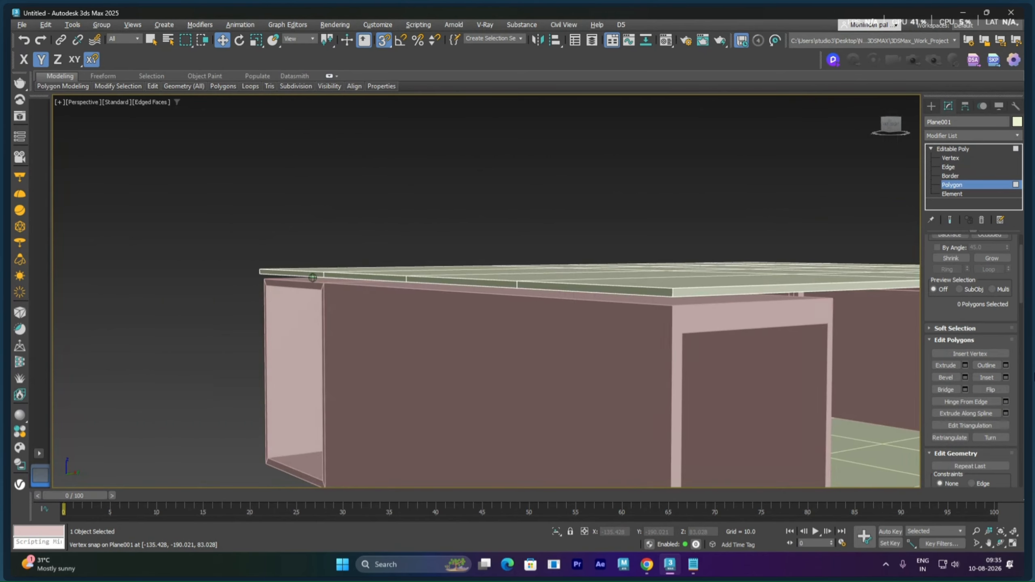
{"action": "middle_click_drag", "start_coordinate": [311, 279], "coordinate": [308, 252], "text": "alt"}
{"action": "left_click", "coordinate": [308, 257]}
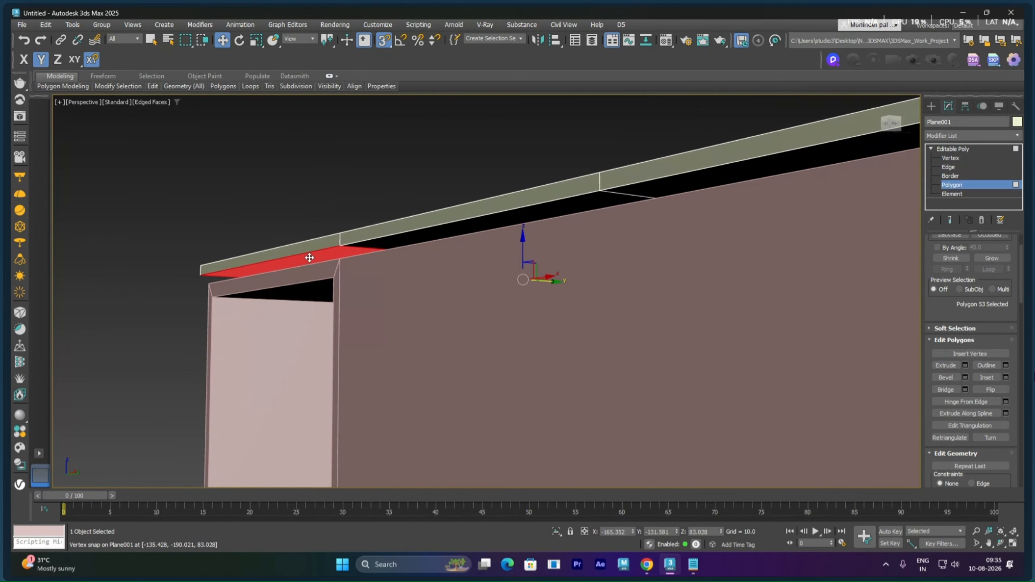
{"action": "left_click", "coordinate": [441, 234], "text": "ctrl"}
{"action": "left_click", "coordinate": [661, 195], "text": "ctrl"}
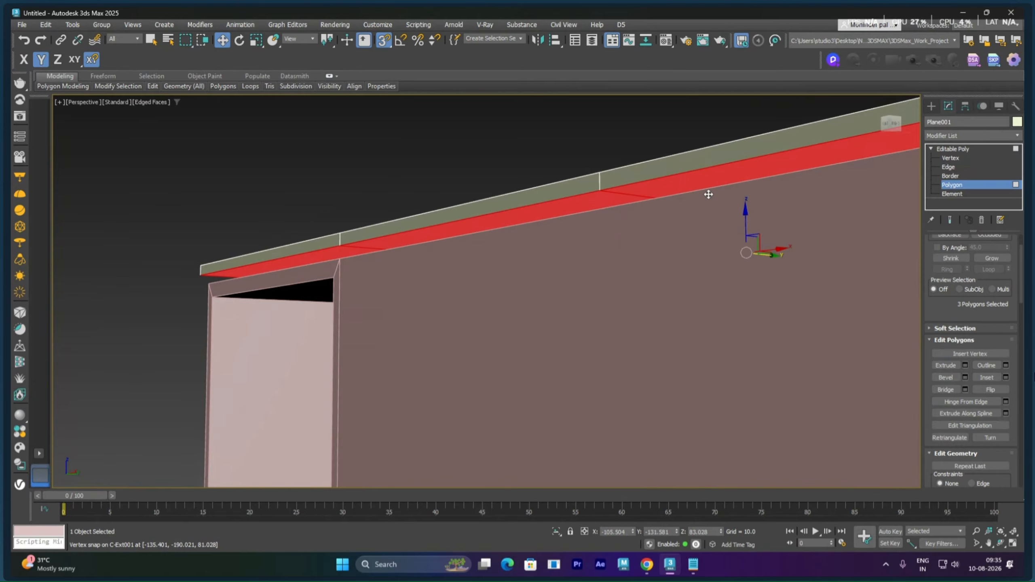
{"action": "middle_click_drag", "start_coordinate": [710, 194], "coordinate": [244, 283]}
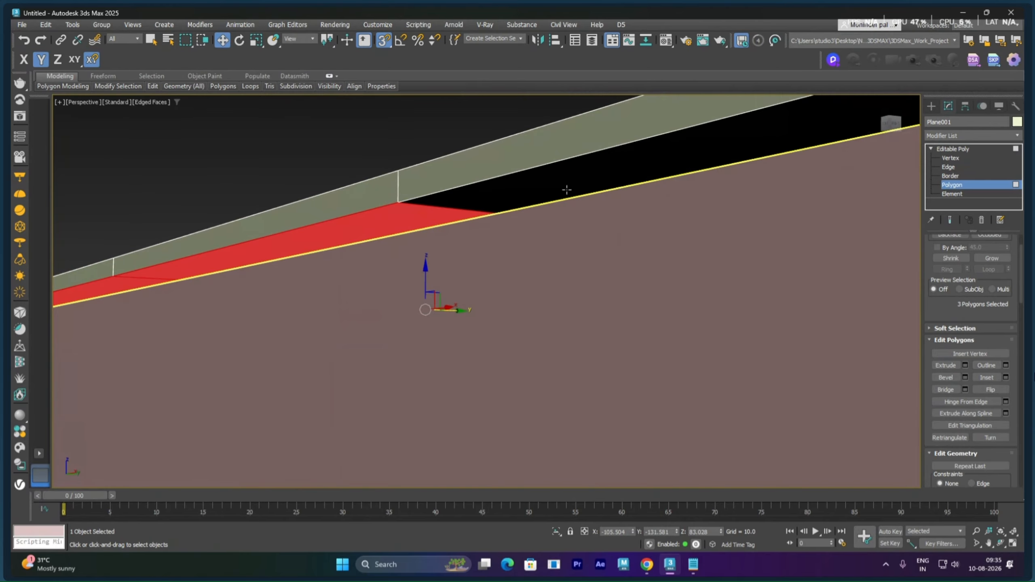
{"action": "left_click", "coordinate": [589, 178], "text": "ctrl"}
{"action": "middle_click_drag", "start_coordinate": [589, 176], "coordinate": [512, 214], "text": "alt"}
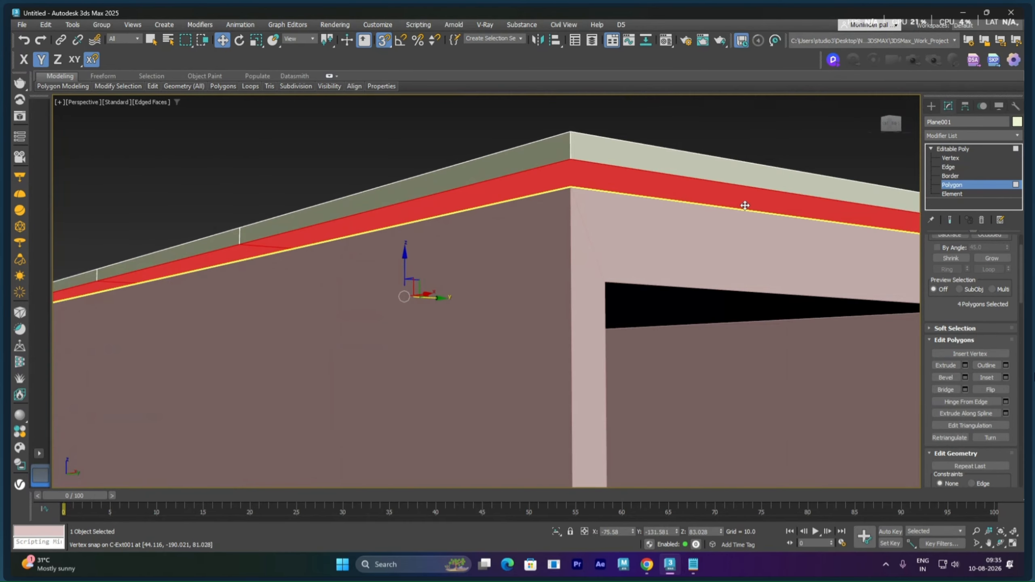
Step: Extrude the selected roof underside polygons downward as a group with a height of 3.128
{"action": "left_click", "coordinate": [965, 365]}
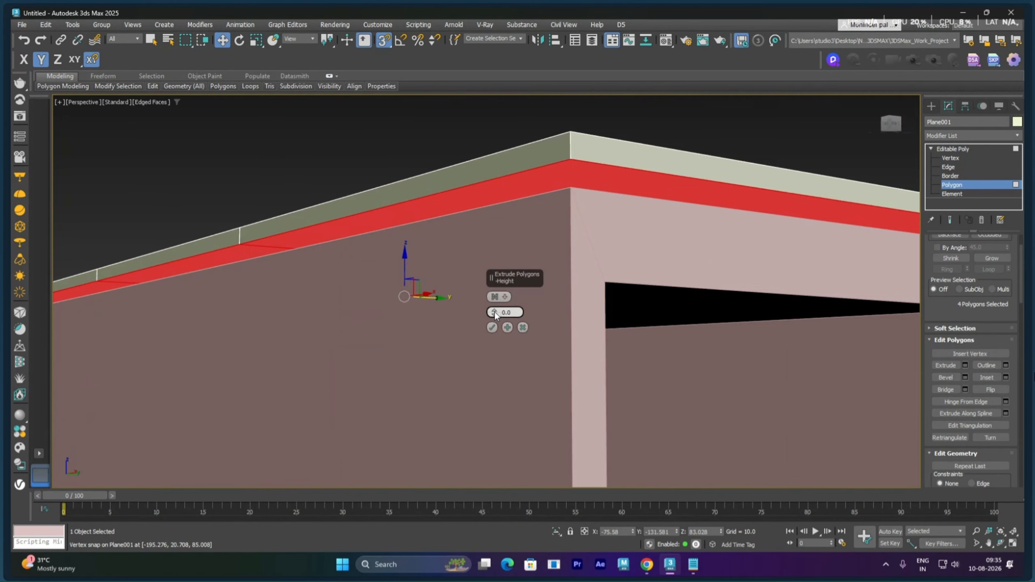
{"action": "left_click_drag", "start_coordinate": [495, 317], "coordinate": [497, 301]}
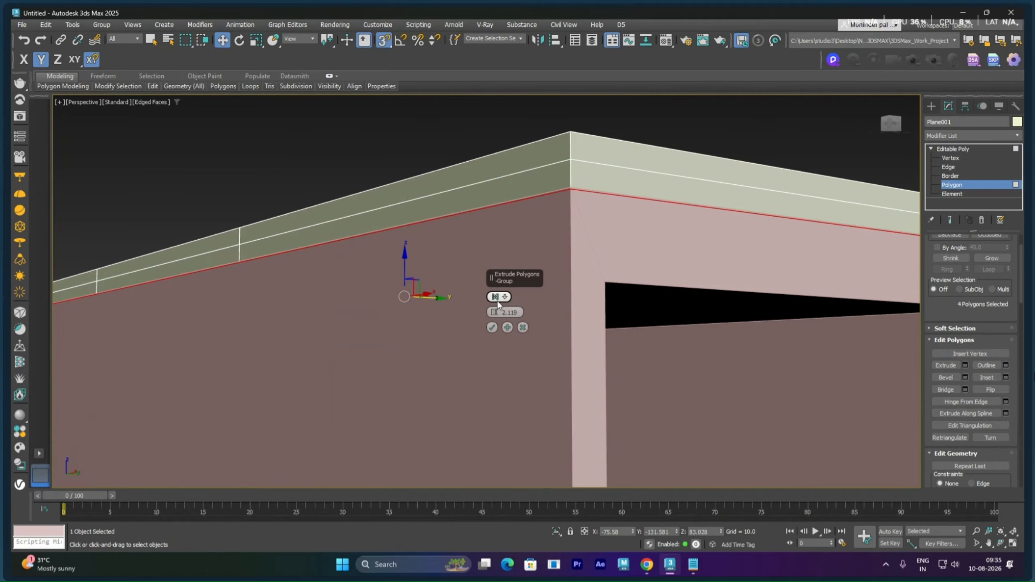
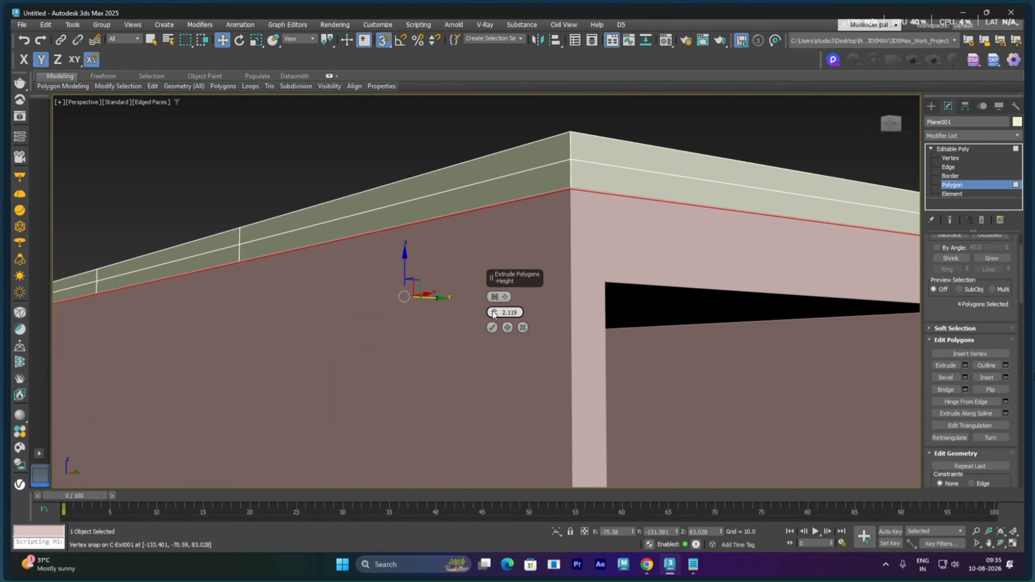
{"action": "left_click_drag", "start_coordinate": [494, 312], "coordinate": [495, 305]}
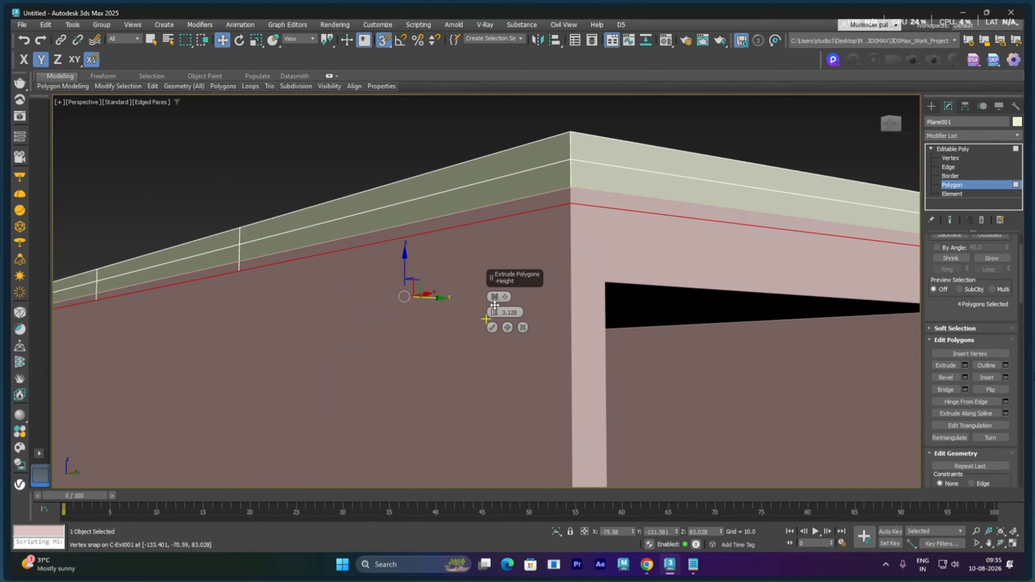
{"action": "left_click", "coordinate": [492, 327]}
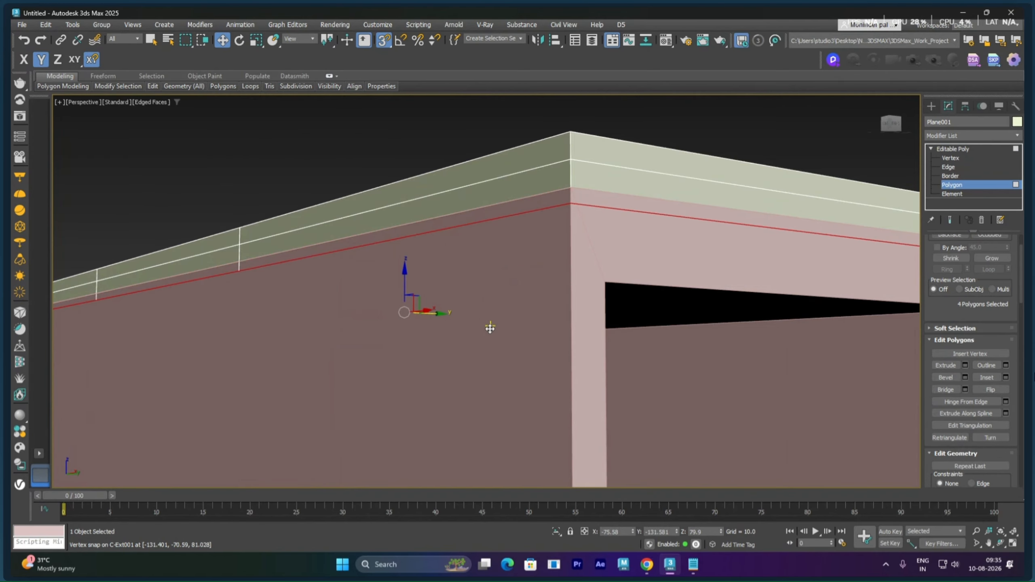
Step: In the Left view, select the extruded strip's bottom vertices and snap them vertically to the side volume's top edge
{"action": "key", "text": "f"}
{"action": "scroll", "coordinate": [510, 317], "scroll_direction": "up", "scroll_amount": 6}
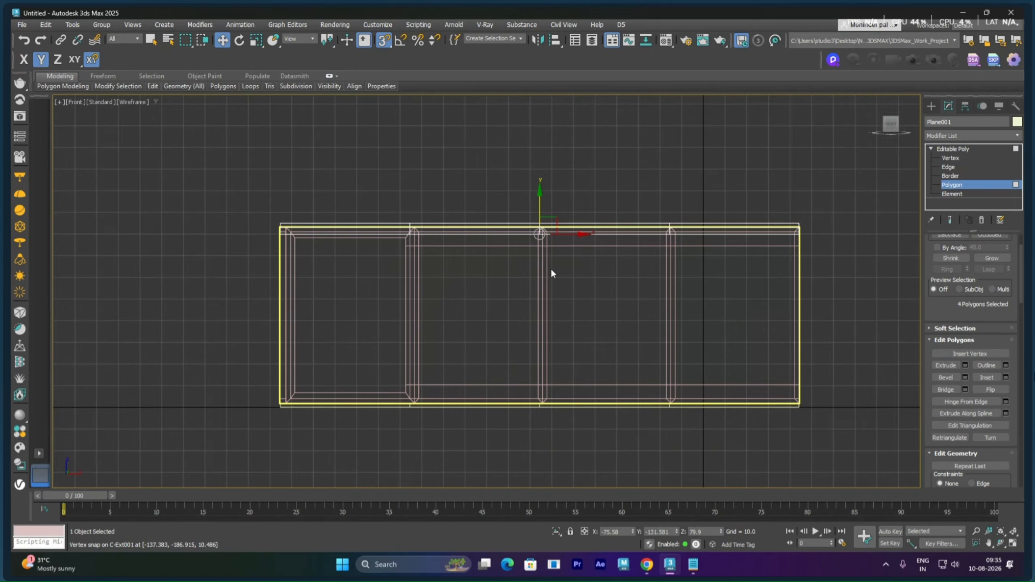
{"action": "scroll", "coordinate": [575, 278], "scroll_direction": "up", "scroll_amount": 2}
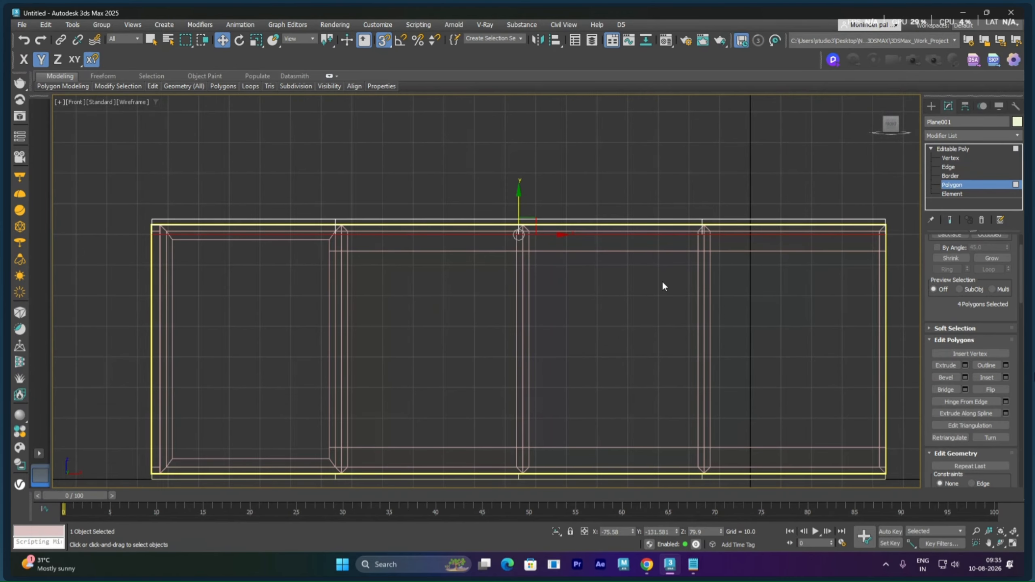
{"action": "key", "text": "l"}
{"action": "middle_click_drag", "start_coordinate": [667, 282], "coordinate": [620, 358]}
{"action": "middle_click_drag", "start_coordinate": [657, 305], "coordinate": [569, 314]}
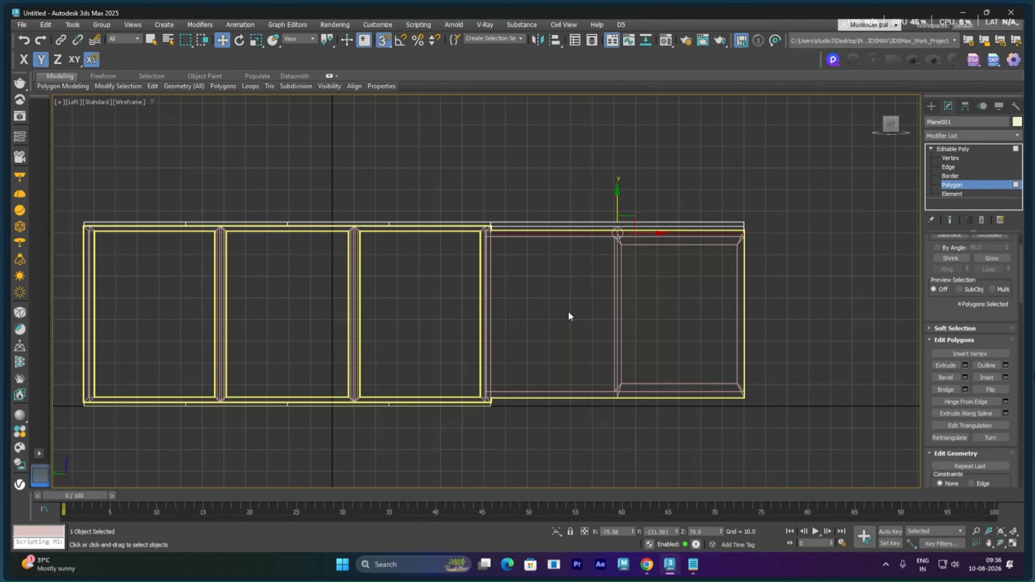
{"action": "scroll", "coordinate": [571, 298], "scroll_direction": "up", "scroll_amount": 4}
{"action": "middle_click_drag", "start_coordinate": [577, 280], "coordinate": [499, 298]}
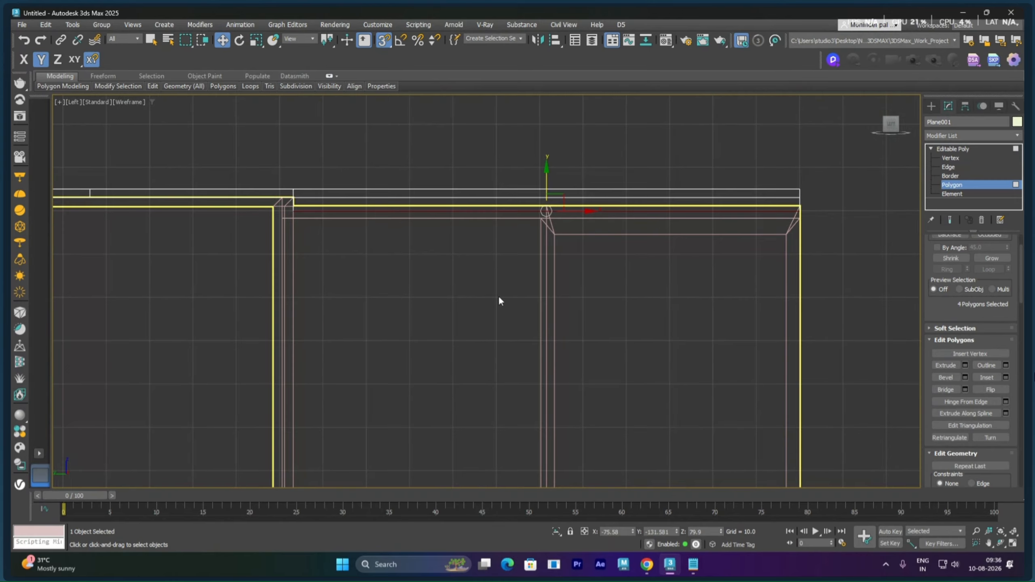
{"action": "left_click", "coordinate": [950, 159]}
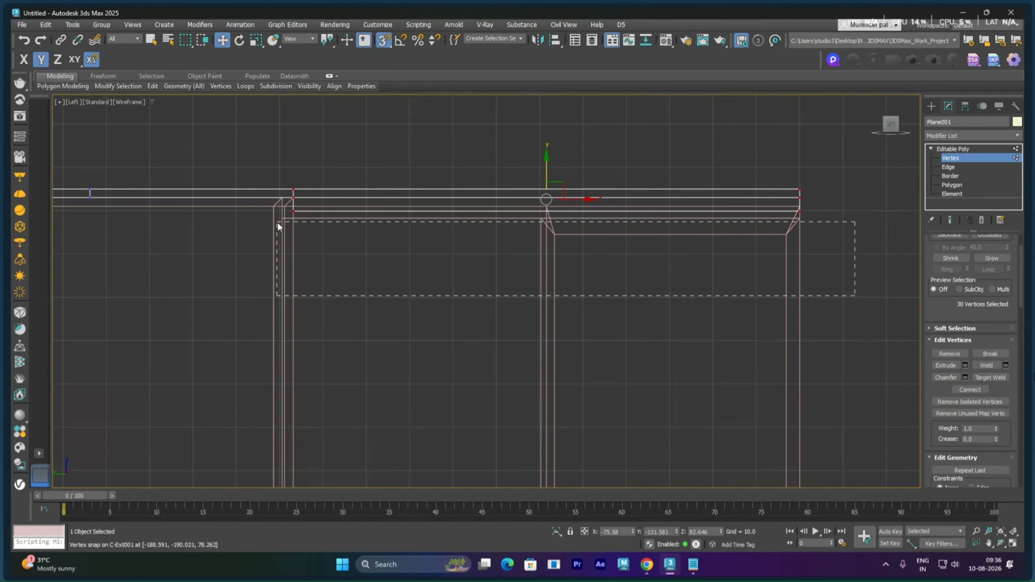
{"action": "left_click_drag", "start_coordinate": [278, 222], "coordinate": [269, 208]}
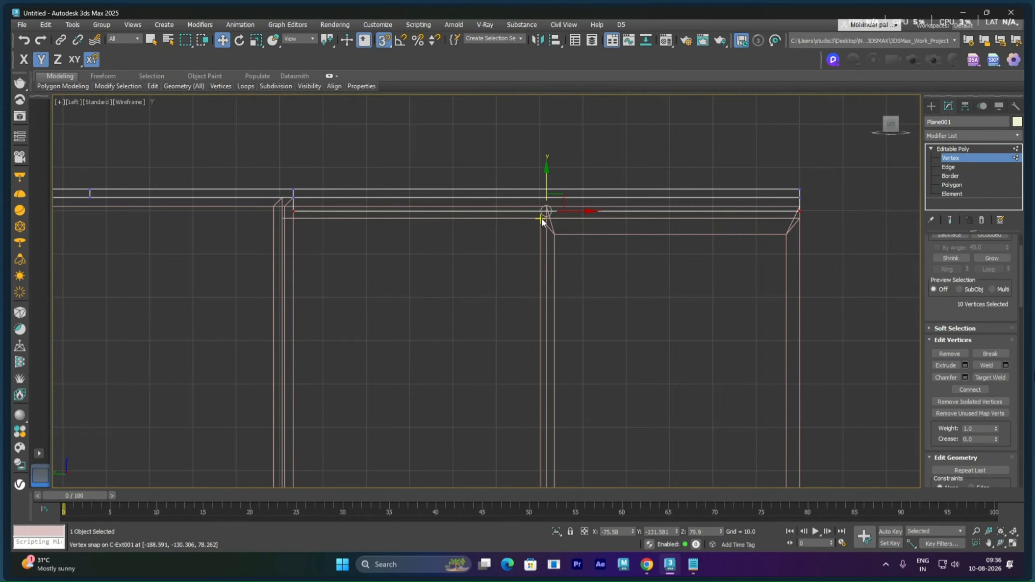
{"action": "scroll", "coordinate": [546, 204], "scroll_direction": "up", "scroll_amount": 6}
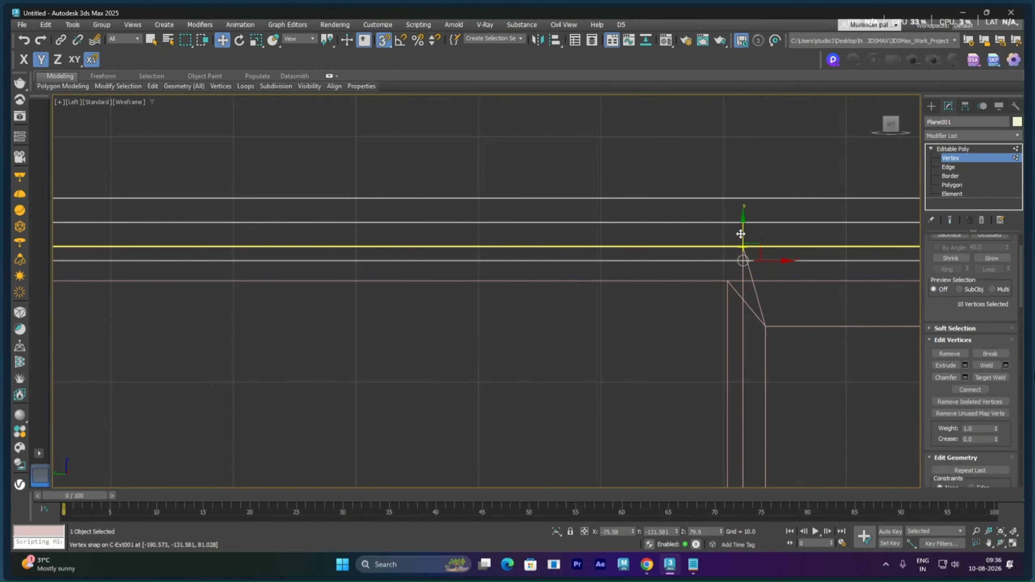
{"action": "left_click_drag", "start_coordinate": [744, 235], "coordinate": [744, 246]}
{"action": "scroll", "coordinate": [754, 282], "scroll_direction": "down", "scroll_amount": 5}
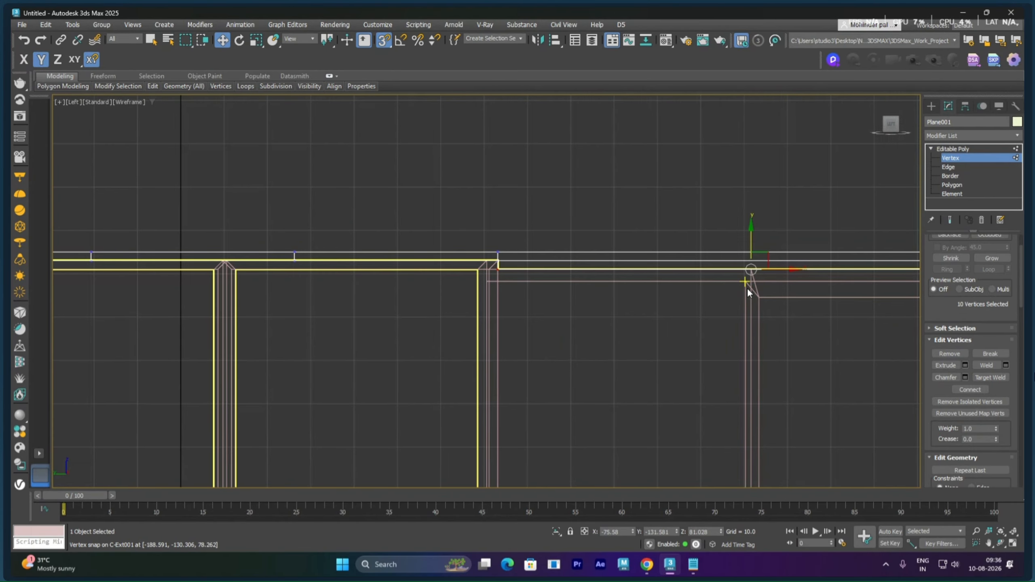
{"action": "key", "text": "p"}
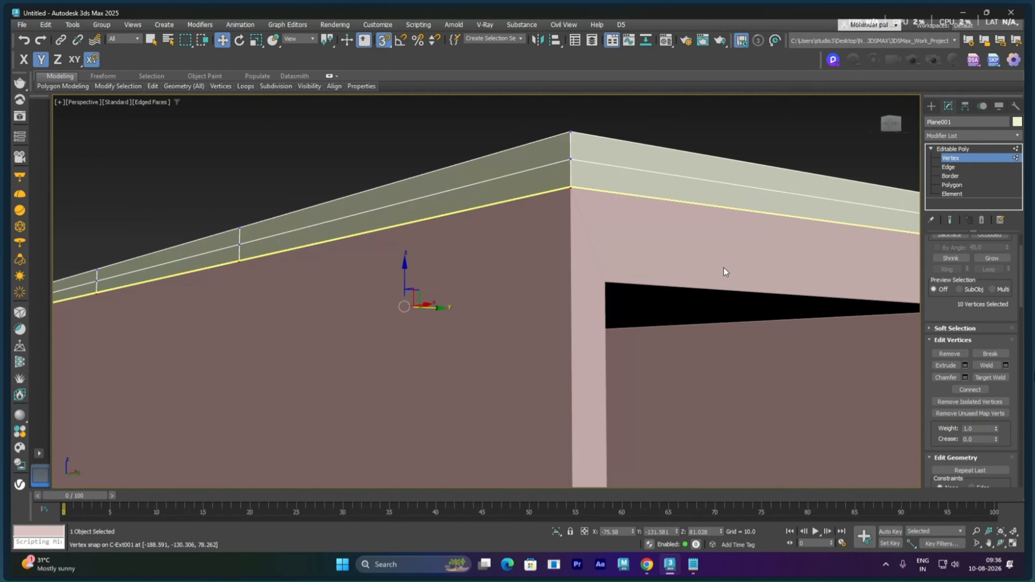
Step: Leave the roof slab's vertex editing, deselect the slab and examine where the roof meets the windowed side wall
{"action": "scroll", "coordinate": [705, 261], "scroll_direction": "down", "scroll_amount": 8}
{"action": "middle_click_drag", "start_coordinate": [709, 311], "coordinate": [526, 330]}
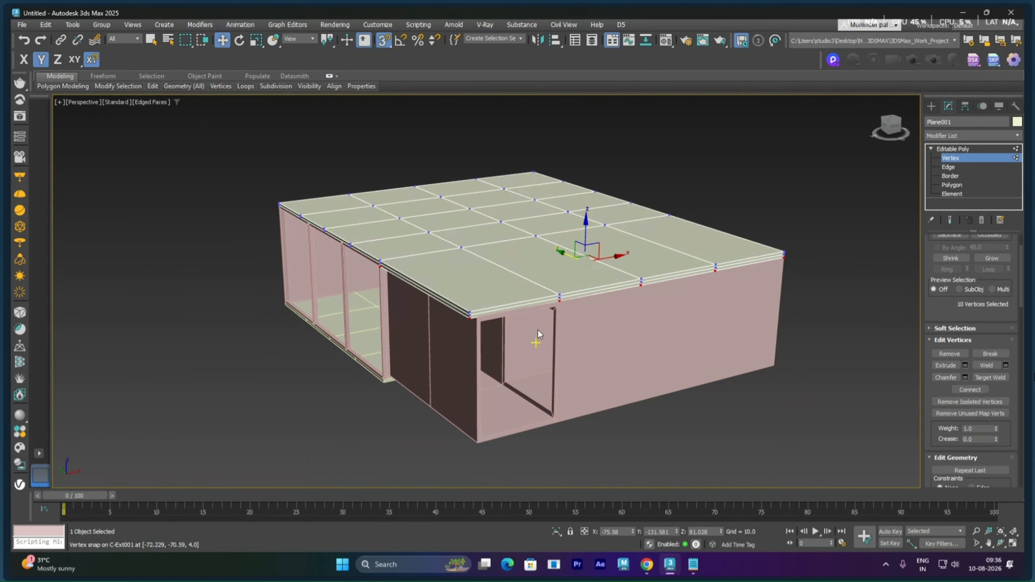
{"action": "middle_click_drag", "start_coordinate": [537, 331], "coordinate": [573, 350], "text": "alt"}
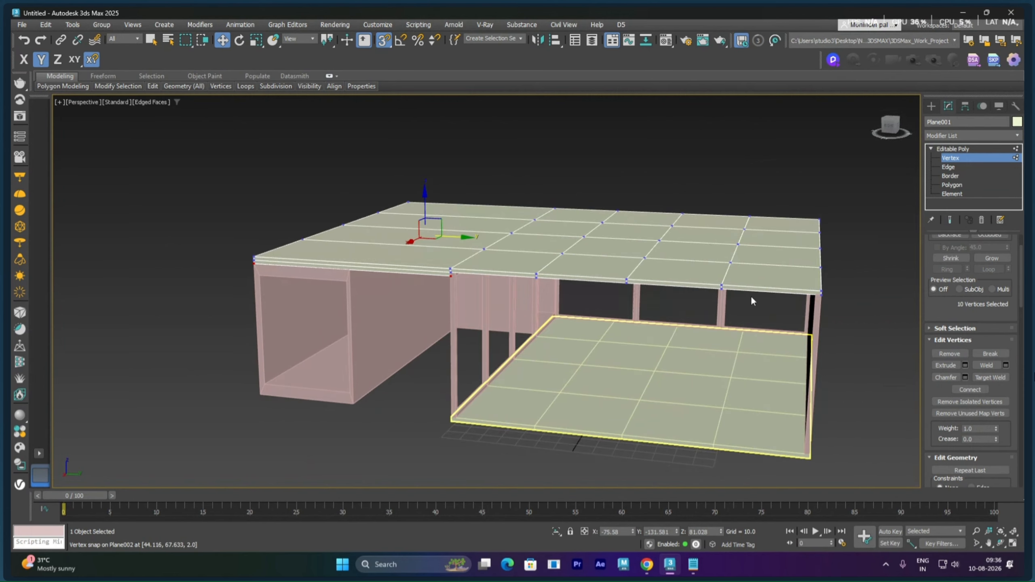
{"action": "middle_click_drag", "start_coordinate": [752, 309], "coordinate": [786, 299], "text": "alt"}
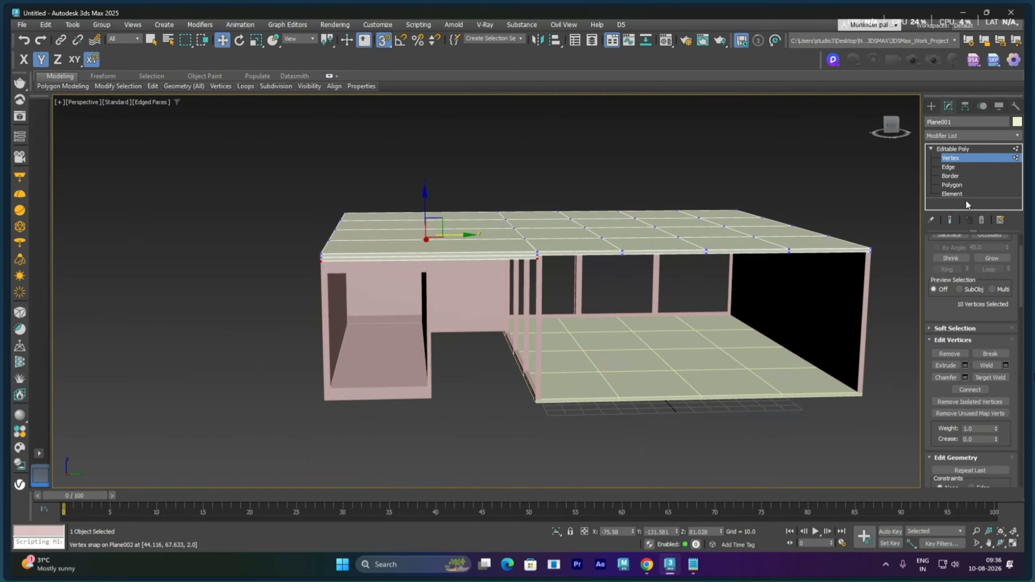
{"action": "left_click", "coordinate": [953, 148]}
{"action": "left_click", "coordinate": [711, 282]}
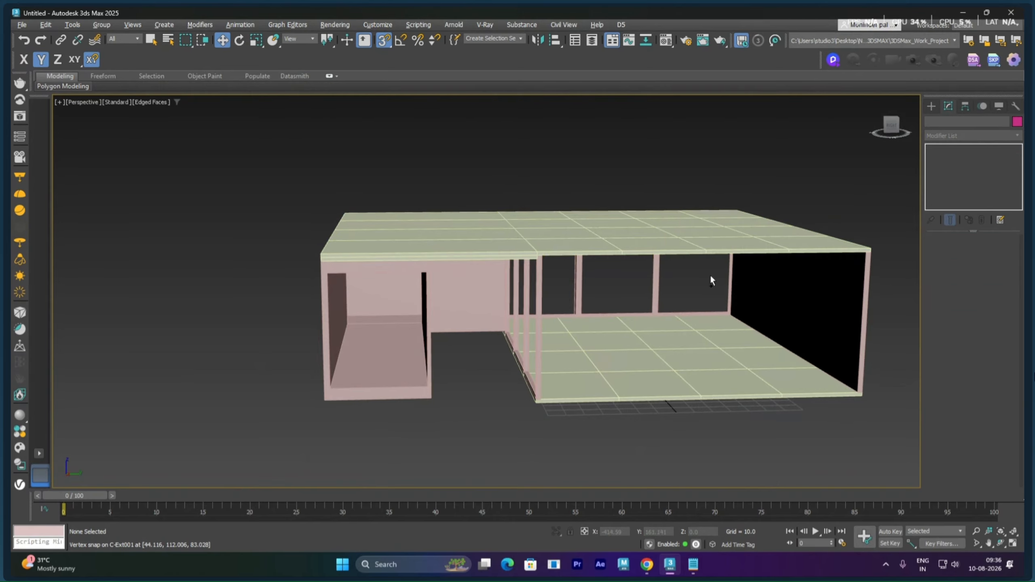
{"action": "scroll", "coordinate": [711, 277], "scroll_direction": "up", "scroll_amount": 5}
{"action": "middle_click_drag", "start_coordinate": [670, 248], "coordinate": [689, 271]}
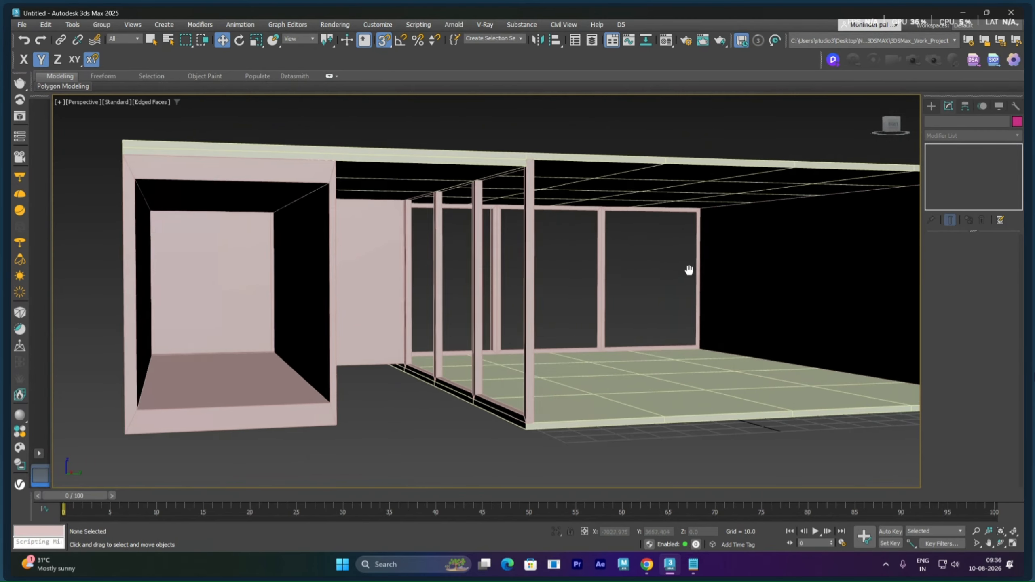
{"action": "left_click", "coordinate": [931, 108]}
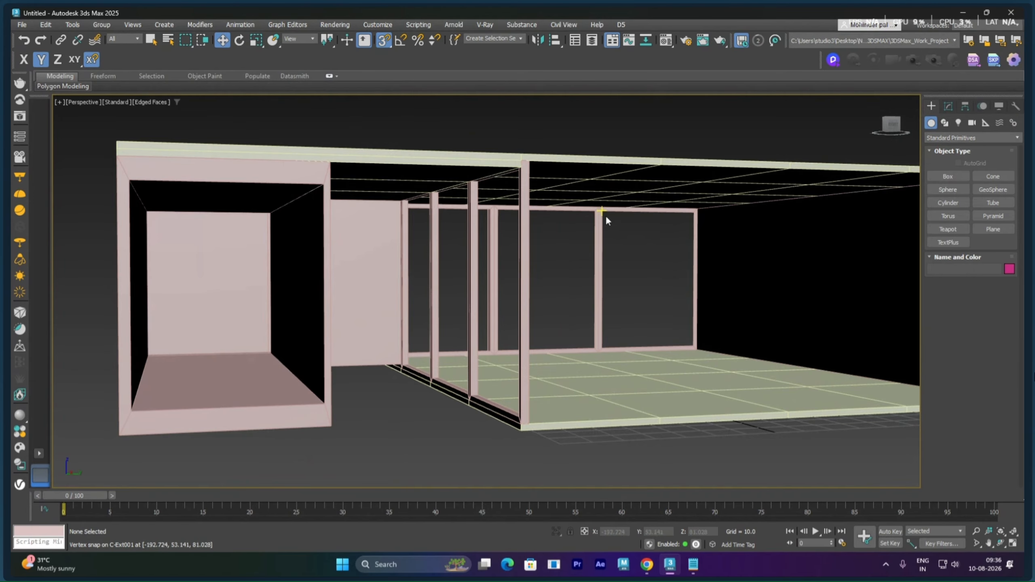
{"action": "mouse_move", "coordinate": [534, 193]}
{"action": "middle_mouse_down", "text": "alt"}
{"action": "mouse_move", "coordinate": [526, 186]}
{"action": "mouse_move", "coordinate": [524, 211]}
{"action": "middle_mouse_up", "text": "alt"}
{"action": "scroll", "coordinate": [507, 179], "scroll_direction": "up", "scroll_amount": 4}
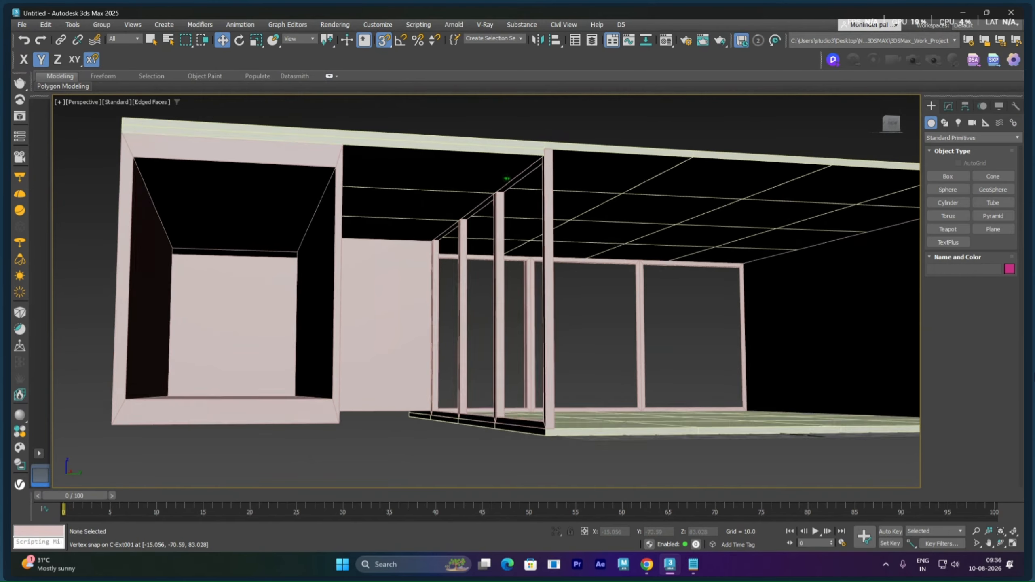
{"action": "scroll", "coordinate": [507, 179], "scroll_direction": "up", "scroll_amount": 3}
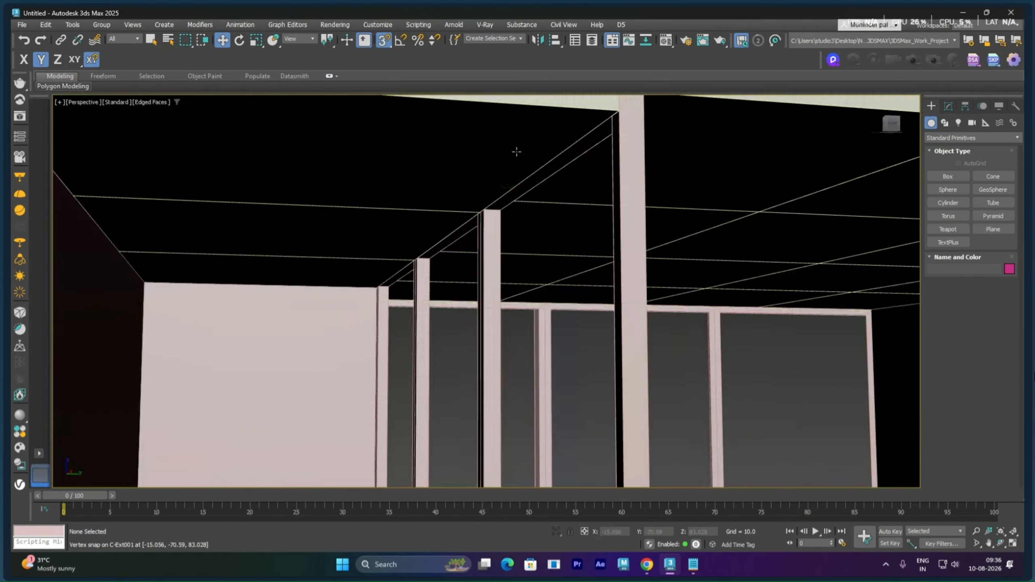
Step: Select the wall object and pick the polygon above the windowed side wall's nearest opening
{"action": "left_click", "coordinate": [948, 107]}
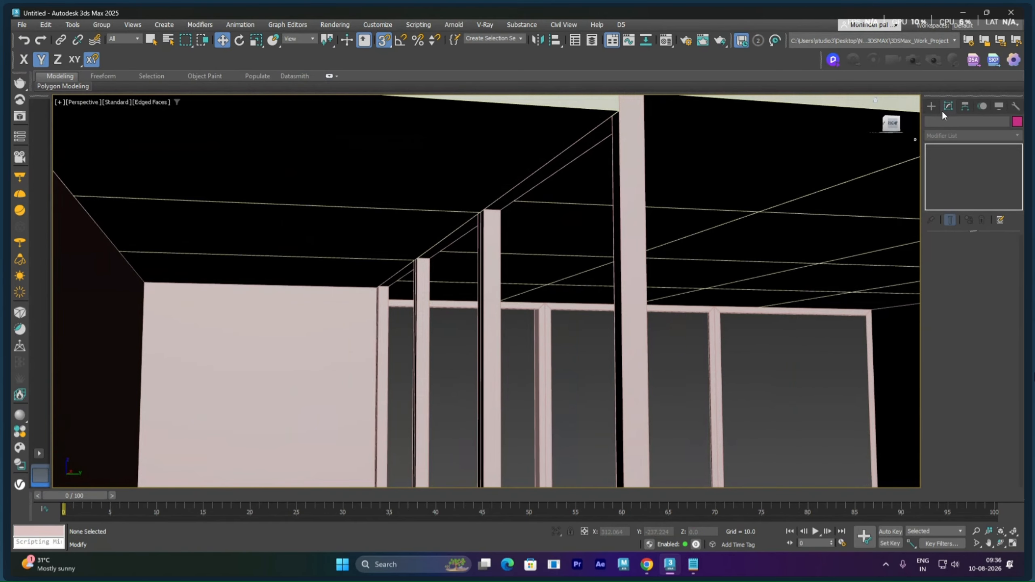
{"action": "left_click", "coordinate": [638, 222]}
{"action": "left_click", "coordinate": [950, 176]}
{"action": "left_click", "coordinate": [952, 184]}
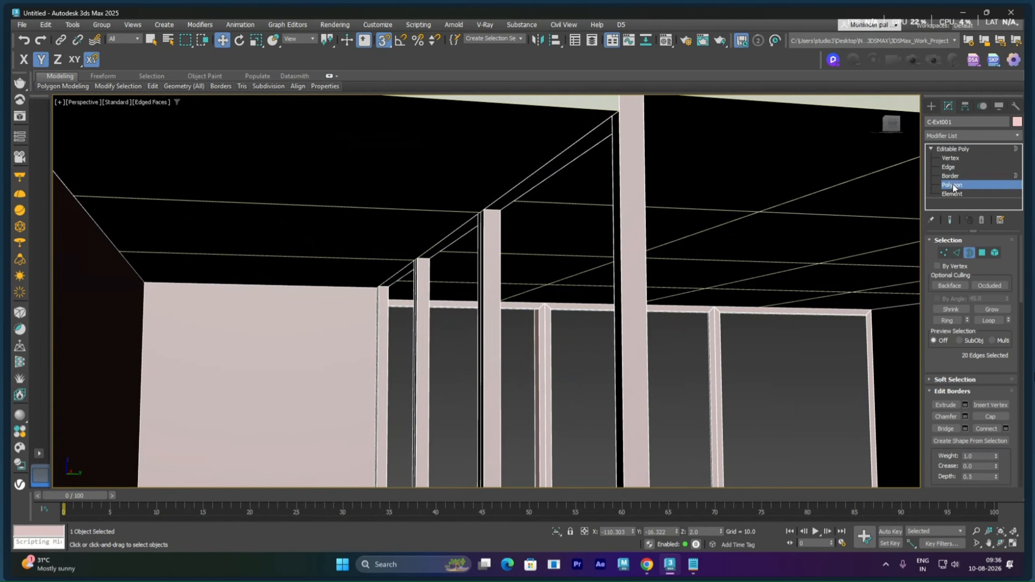
{"action": "left_click", "coordinate": [536, 180]}
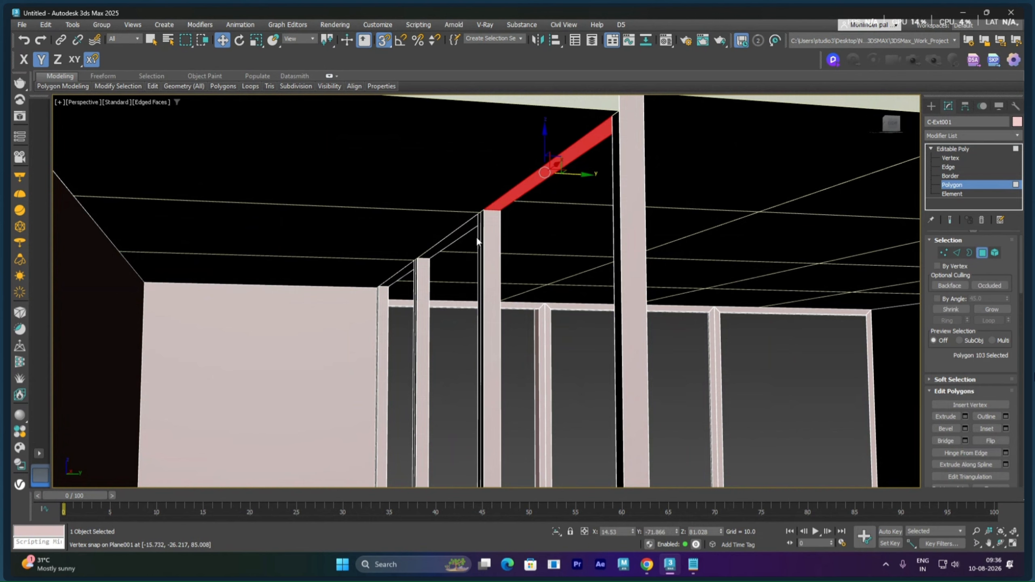
Step: Select the windowed side wall's top vertices and try to snap them vertically to the roof's lower edge
{"action": "left_click", "coordinate": [950, 159]}
{"action": "middle_click_drag", "start_coordinate": [669, 233], "coordinate": [487, 242], "text": "alt"}
{"action": "scroll", "coordinate": [497, 213], "scroll_direction": "down", "scroll_amount": 4}
{"action": "scroll", "coordinate": [498, 212], "scroll_direction": "down", "scroll_amount": 1}
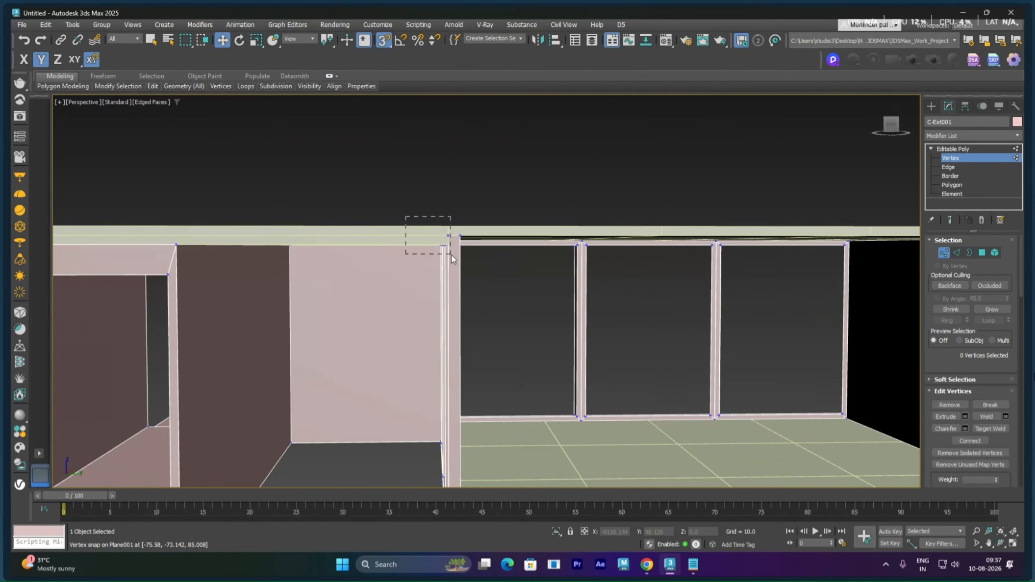
{"action": "left_click_drag", "start_coordinate": [480, 275], "coordinate": [476, 273]}
{"action": "scroll", "coordinate": [469, 253], "scroll_direction": "up", "scroll_amount": 6}
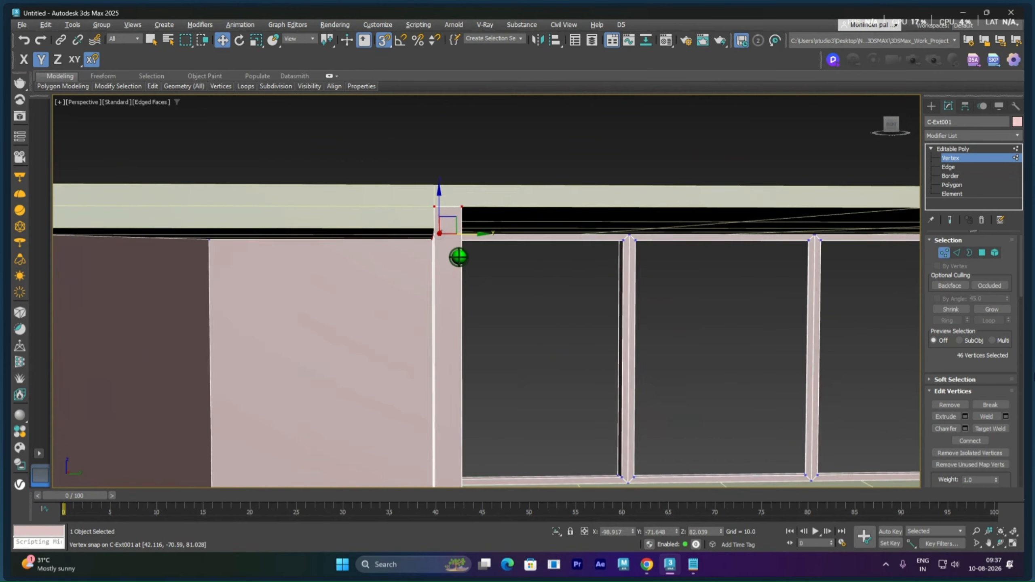
{"action": "left_click_drag", "start_coordinate": [437, 198], "coordinate": [415, 225]}
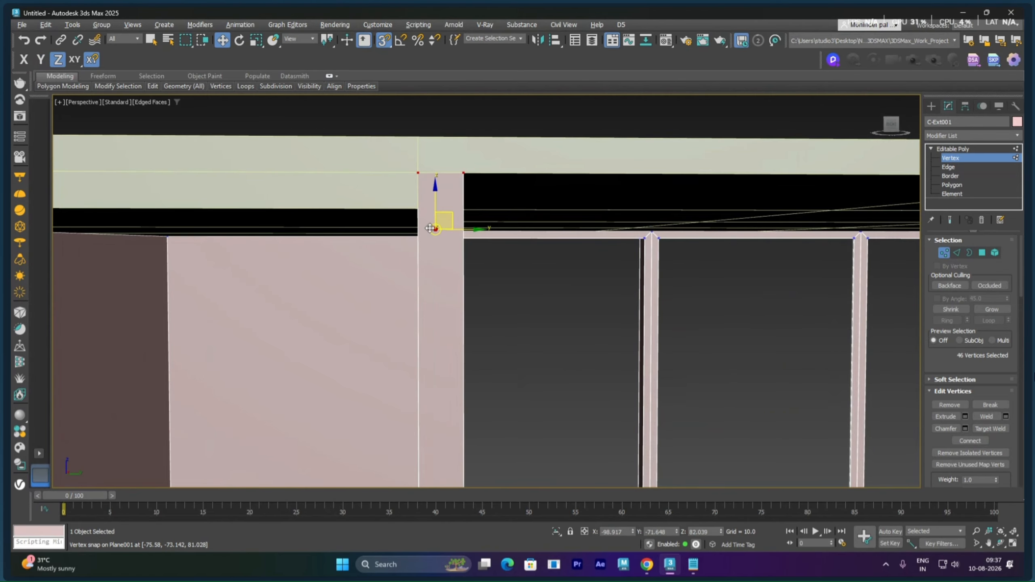
Step: Select the four top vertices at the windowed side wall's nearest post and clear the selection
{"action": "scroll", "coordinate": [436, 224], "scroll_direction": "down", "scroll_amount": 5}
{"action": "scroll", "coordinate": [489, 255], "scroll_direction": "down", "scroll_amount": 5}
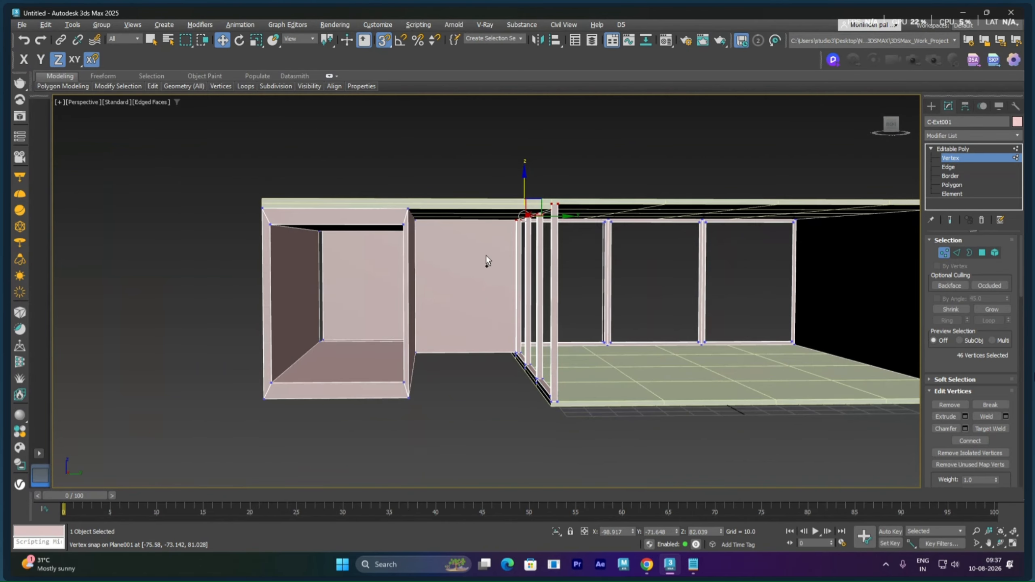
{"action": "left_click_drag", "start_coordinate": [457, 204], "coordinate": [548, 206]}
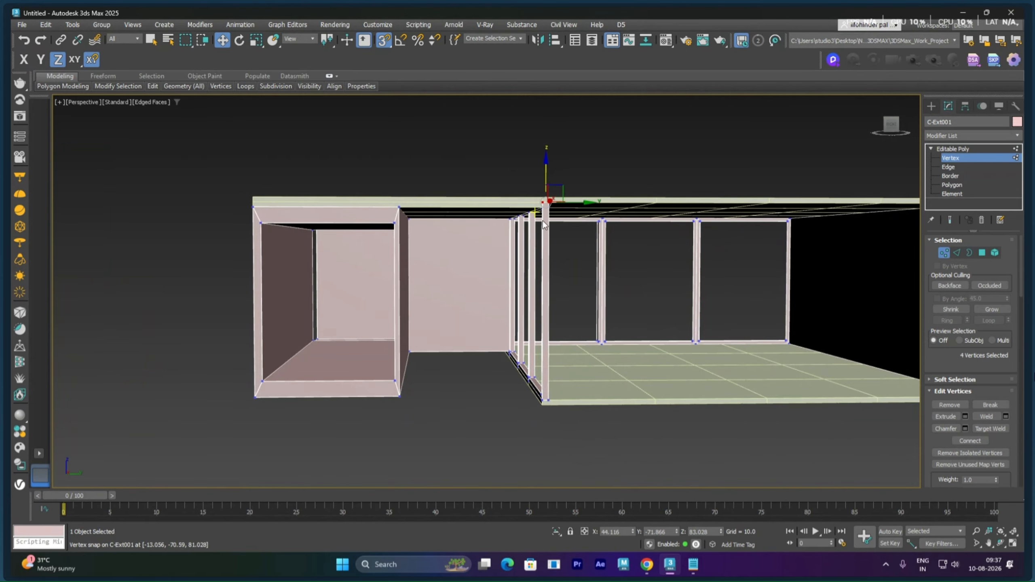
{"action": "middle_click_drag", "start_coordinate": [543, 221], "coordinate": [481, 264]}
{"action": "left_click", "coordinate": [504, 276]}
{"action": "scroll", "coordinate": [476, 259], "scroll_direction": "up", "scroll_amount": 5}
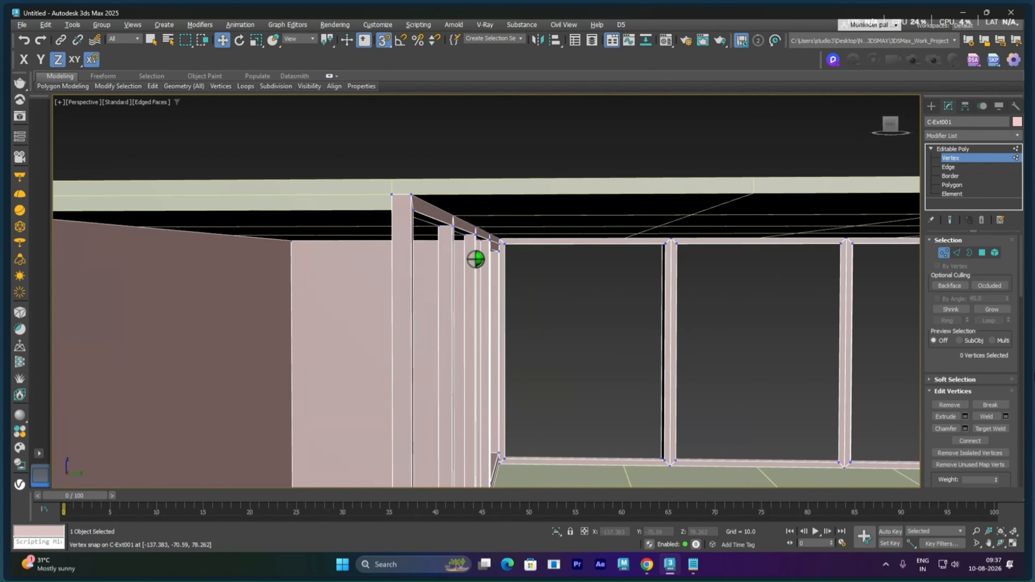
Step: Examine how the wall tops and window frames align with the roof in the Left and Front views
{"action": "key", "text": "l"}
{"action": "scroll", "coordinate": [486, 282], "scroll_direction": "down", "scroll_amount": 5}
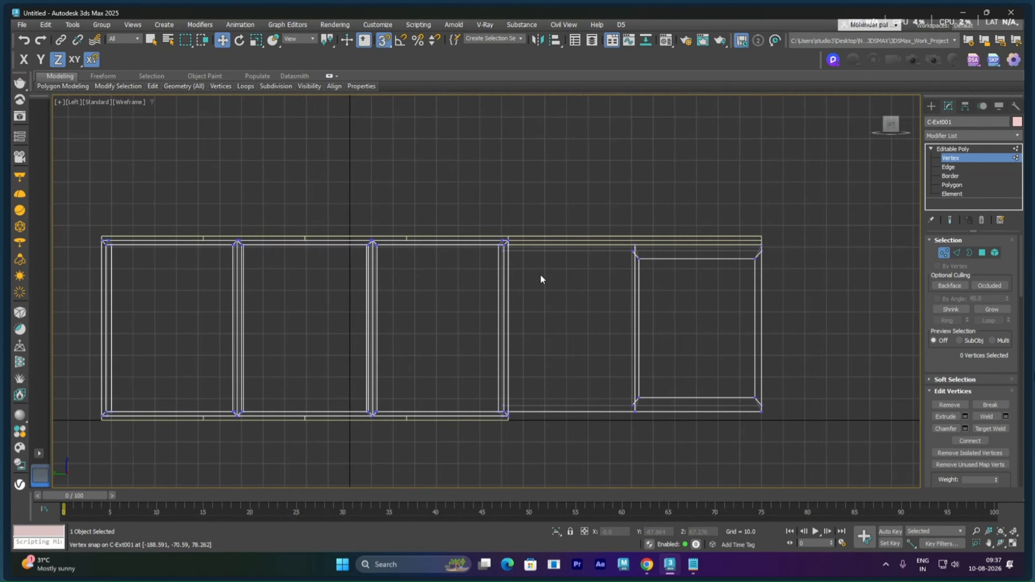
{"action": "key", "text": "f"}
{"action": "middle_click_drag", "start_coordinate": [541, 279], "coordinate": [319, 299]}
{"action": "middle_click_drag", "start_coordinate": [242, 296], "coordinate": [604, 284]}
{"action": "key", "text": "l"}
{"action": "scroll", "coordinate": [369, 262], "scroll_direction": "up", "scroll_amount": 3}
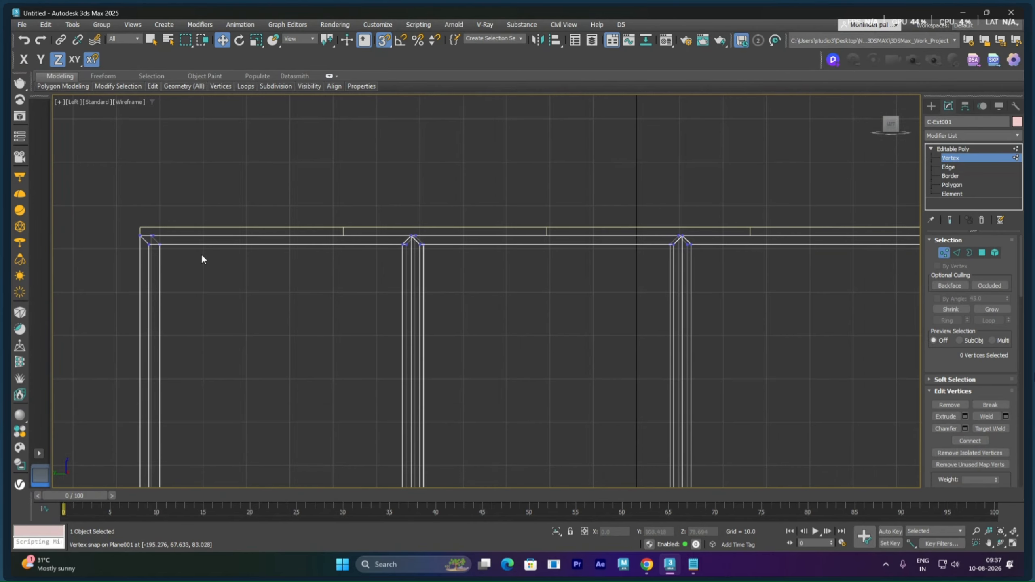
{"action": "middle_click_drag", "start_coordinate": [202, 257], "coordinate": [373, 257]}
{"action": "scroll", "coordinate": [346, 267], "scroll_direction": "up", "scroll_amount": 2}
{"action": "scroll", "coordinate": [354, 265], "scroll_direction": "down", "scroll_amount": 3}
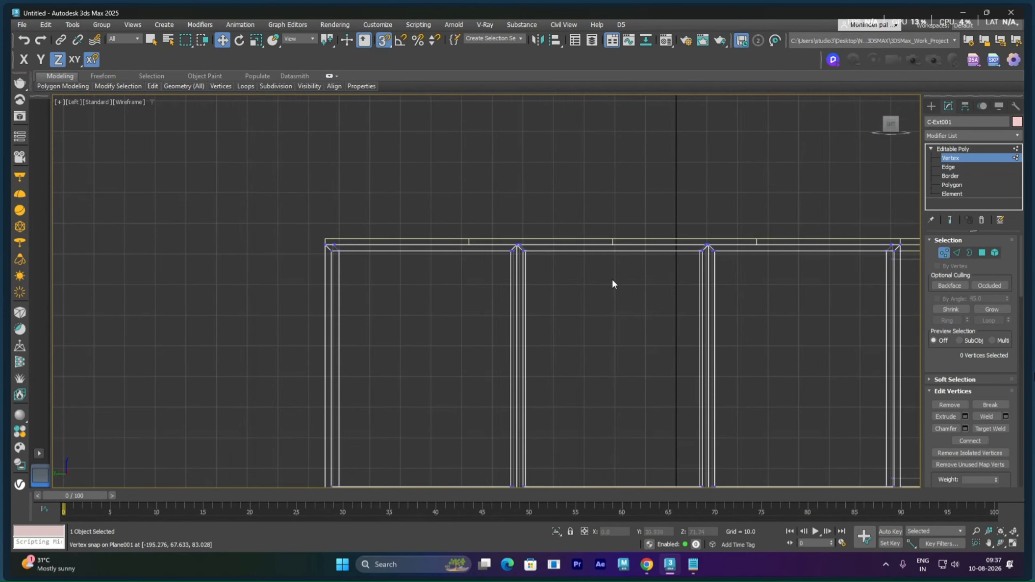
{"action": "middle_click_drag", "start_coordinate": [611, 281], "coordinate": [561, 288]}
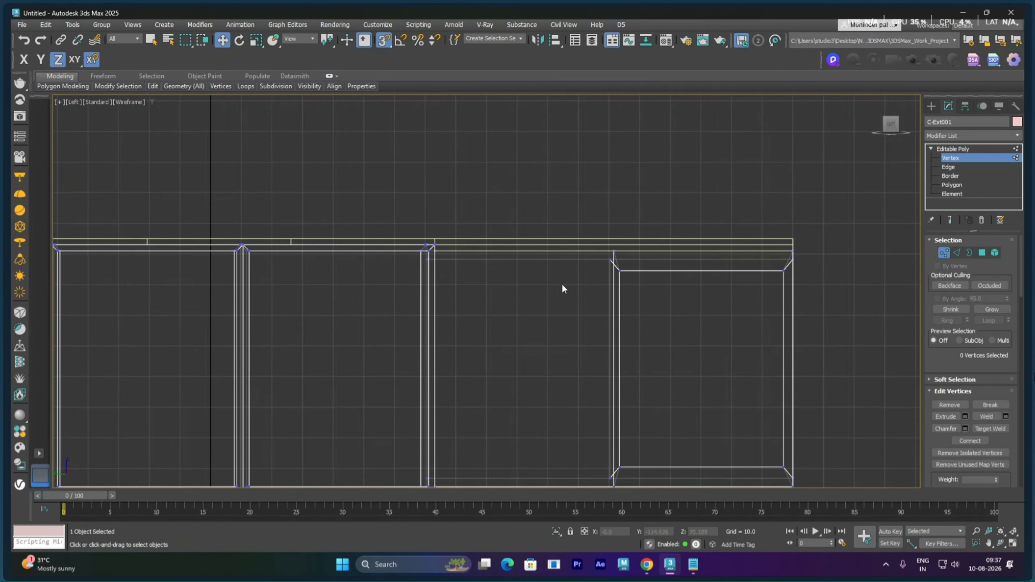
Step: In the Left view, raise the side volume opening's upper inner vertices by about 3.77, level with its inner ceiling line
{"action": "scroll", "coordinate": [620, 281], "scroll_direction": "up", "scroll_amount": 4}
{"action": "middle_click_drag", "start_coordinate": [634, 283], "coordinate": [408, 291]}
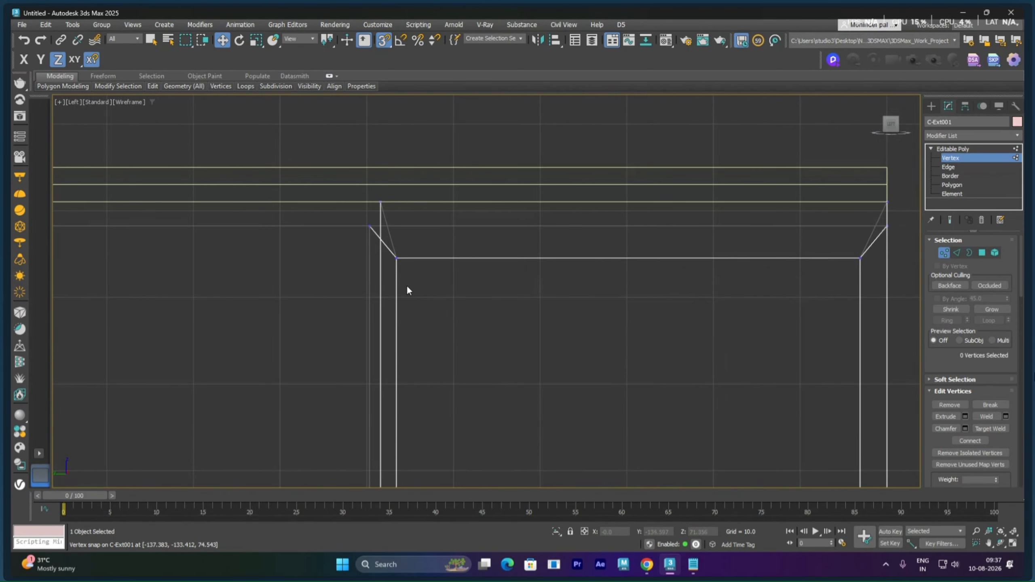
{"action": "left_click_drag", "start_coordinate": [380, 283], "coordinate": [873, 248]}
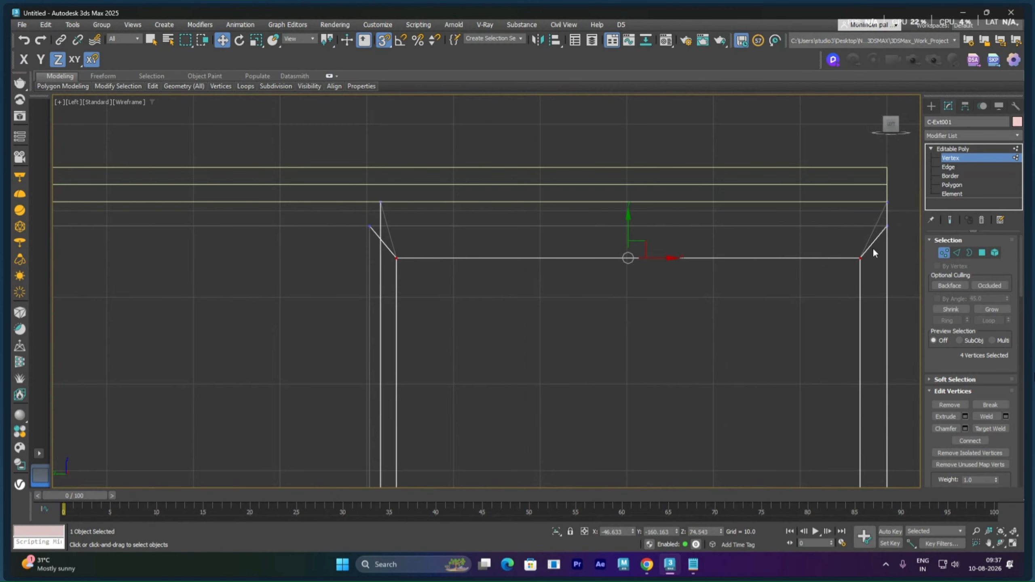
{"action": "left_click_drag", "start_coordinate": [630, 232], "coordinate": [629, 198]}
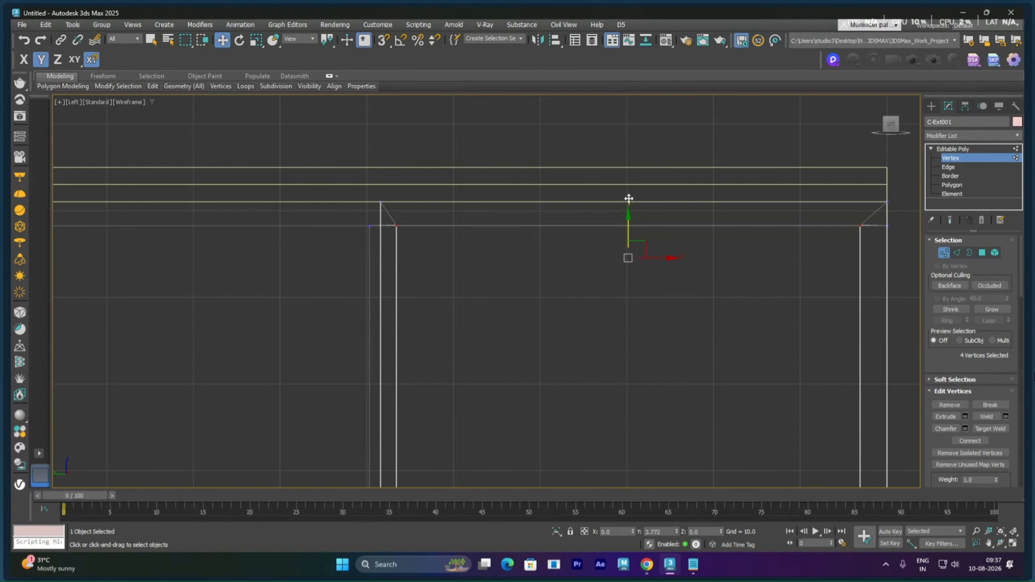
{"action": "left_click", "coordinate": [672, 273]}
Step: Lower the side volume opening's bottom inner vertices to its inner floor line in the Left view
{"action": "scroll", "coordinate": [692, 281], "scroll_direction": "down", "scroll_amount": 6}
{"action": "middle_click_drag", "start_coordinate": [703, 301], "coordinate": [673, 228]}
{"action": "scroll", "coordinate": [611, 301], "scroll_direction": "up", "scroll_amount": 8}
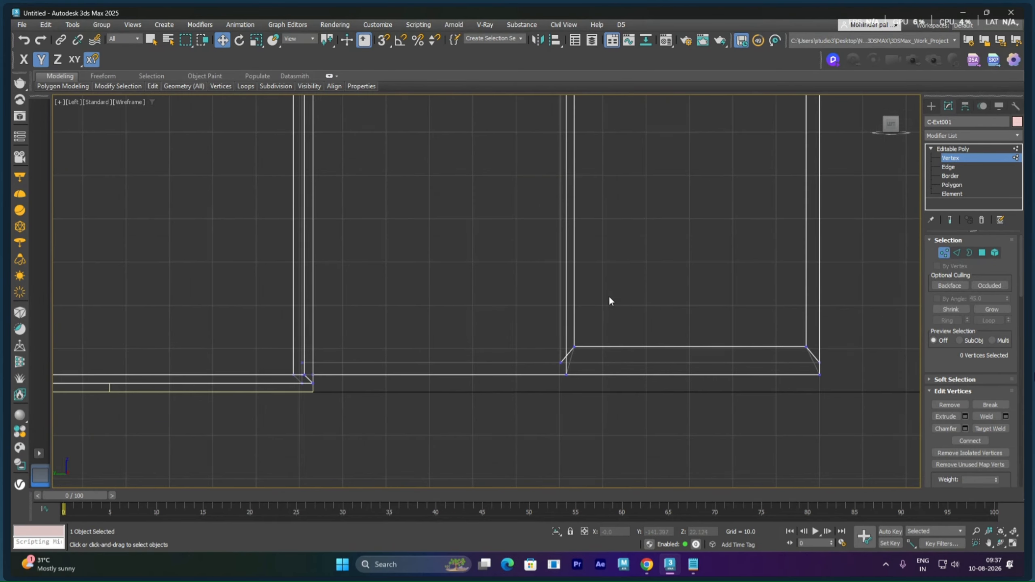
{"action": "left_click_drag", "start_coordinate": [515, 249], "coordinate": [861, 287]}
{"action": "left_click_drag", "start_coordinate": [682, 242], "coordinate": [683, 266]}
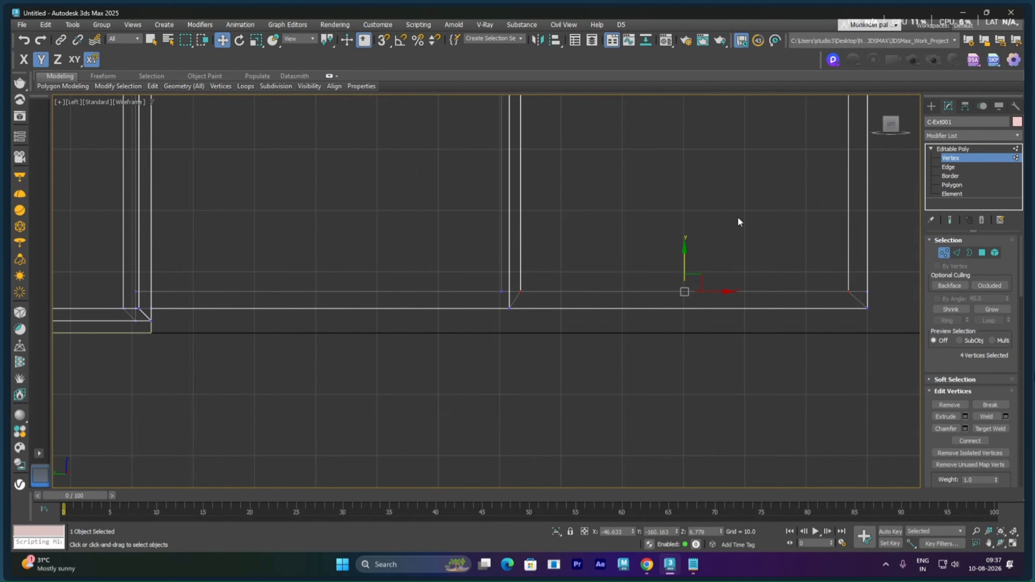
{"action": "left_click", "coordinate": [737, 216]}
Step: Return to the Perspective view and leave the wall object's vertex editing
{"action": "key", "text": "p"}
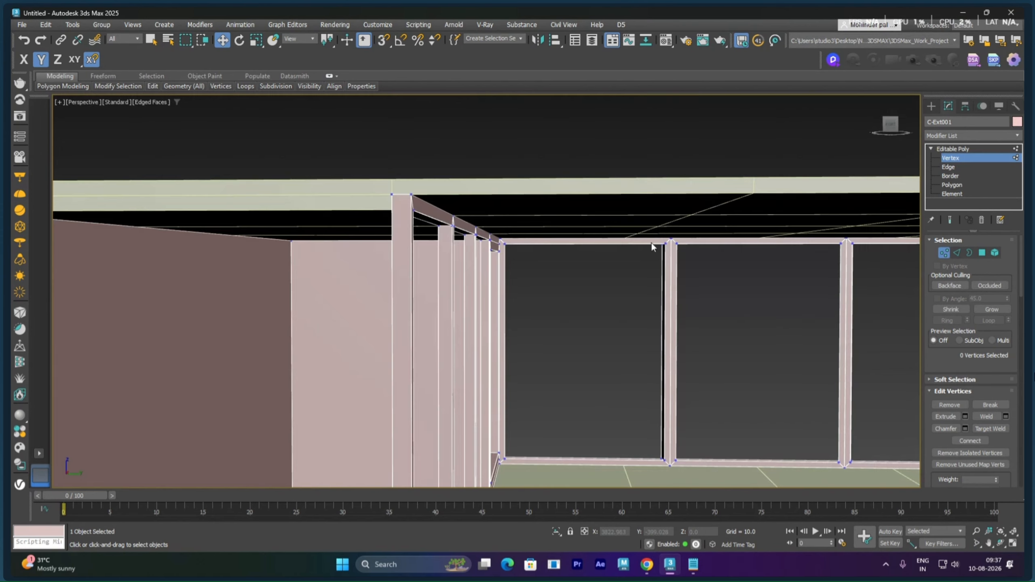
{"action": "scroll", "coordinate": [652, 244], "scroll_direction": "down", "scroll_amount": 5}
{"action": "middle_click_drag", "start_coordinate": [651, 244], "coordinate": [729, 242], "text": "alt"}
{"action": "left_click", "coordinate": [943, 150]}
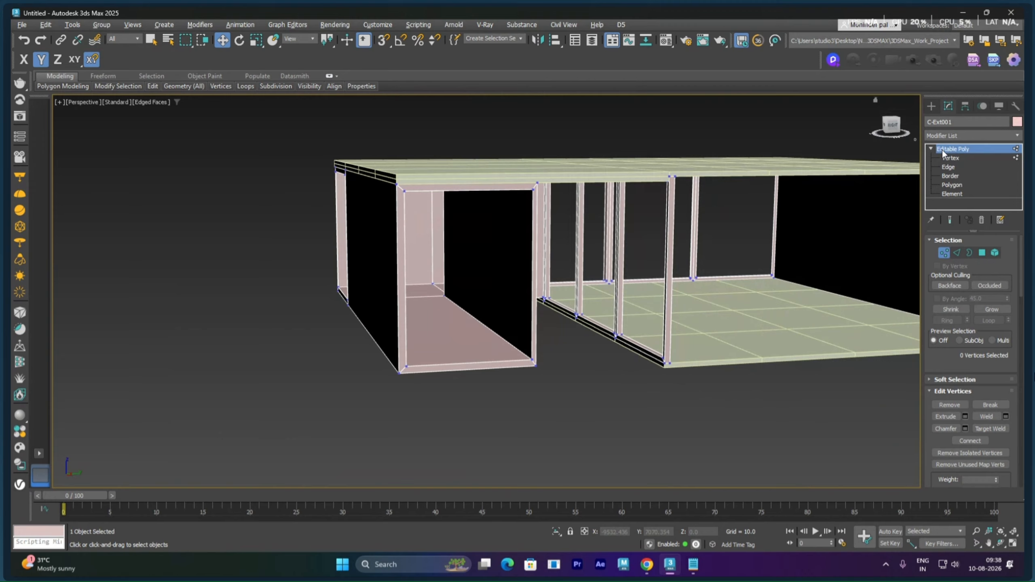
Step: Start creating a Fixed window from the Windows object category and bring the back wall's corner opening into view
{"action": "left_click", "coordinate": [932, 105]}
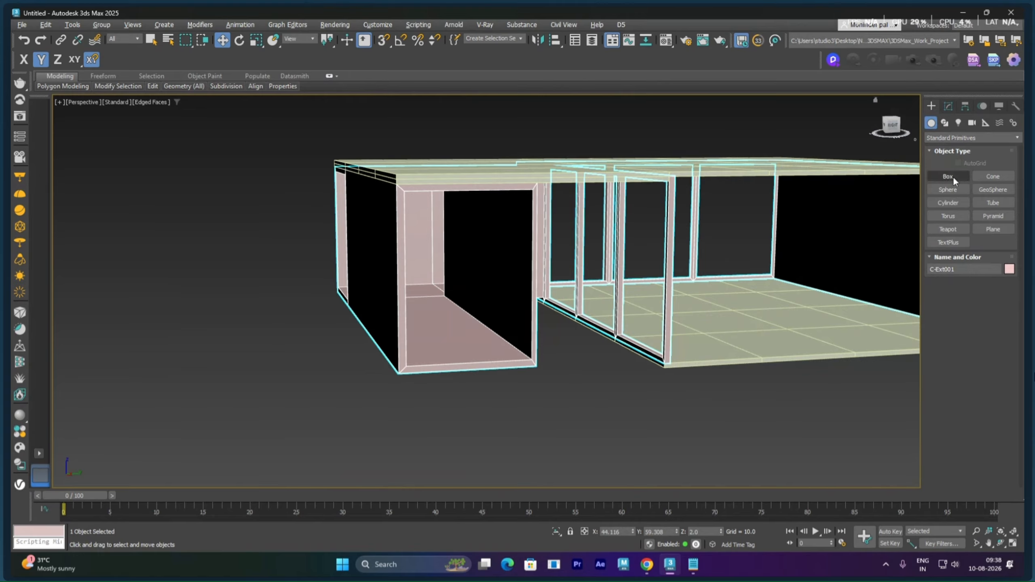
{"action": "left_click", "coordinate": [943, 139]}
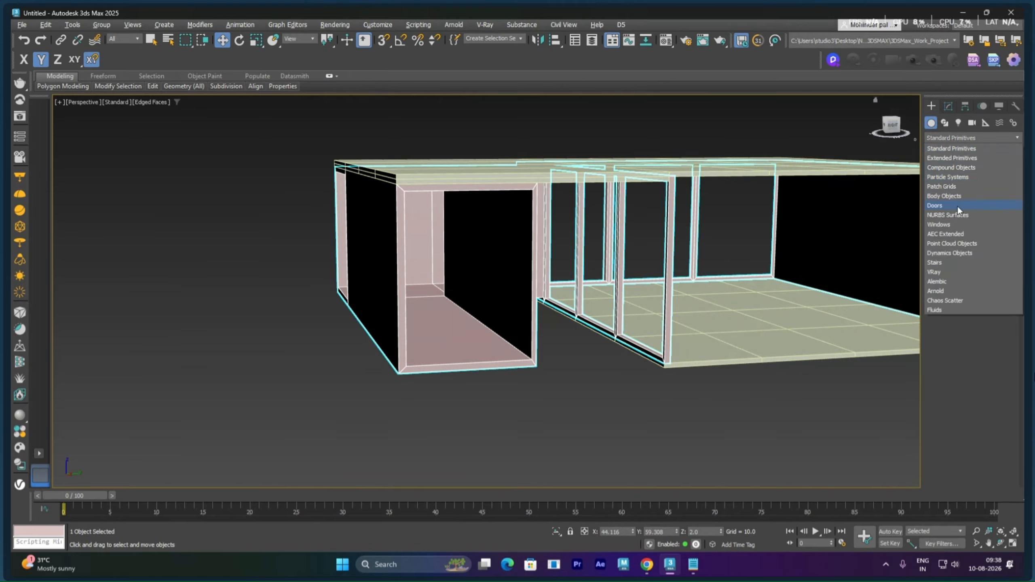
{"action": "left_click", "coordinate": [948, 225]}
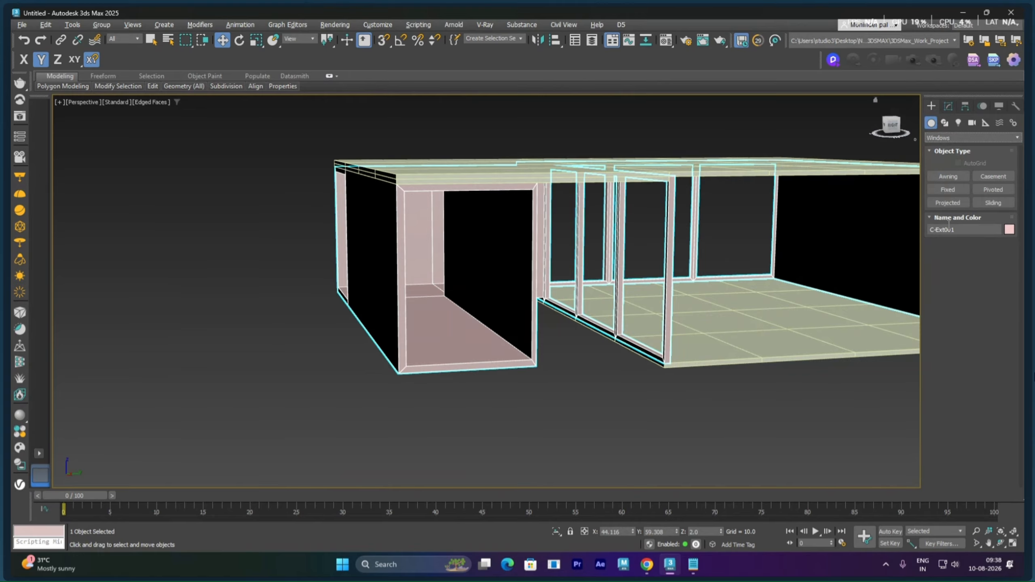
{"action": "left_click", "coordinate": [949, 189]}
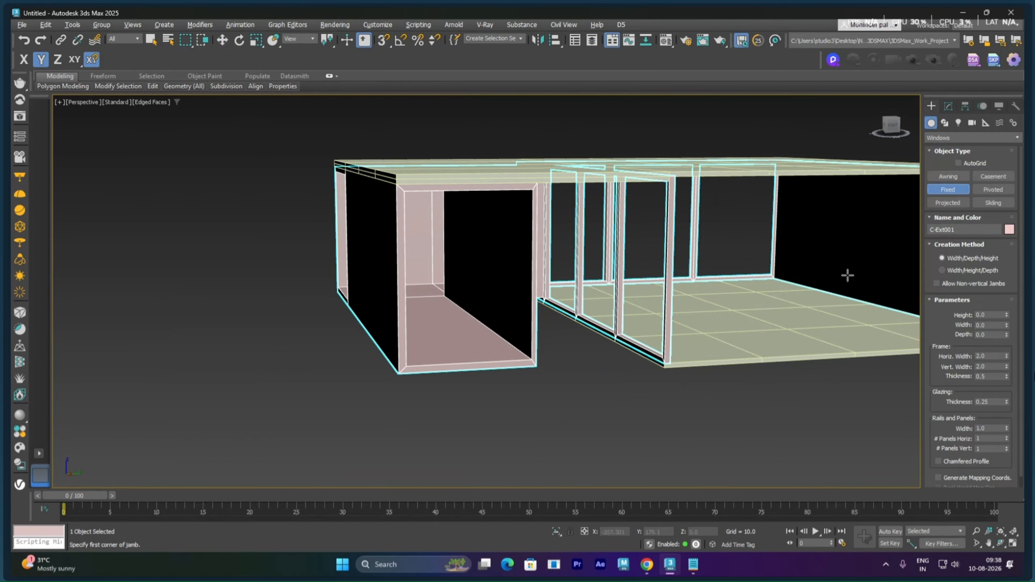
{"action": "scroll", "coordinate": [763, 314], "scroll_direction": "up", "scroll_amount": 5}
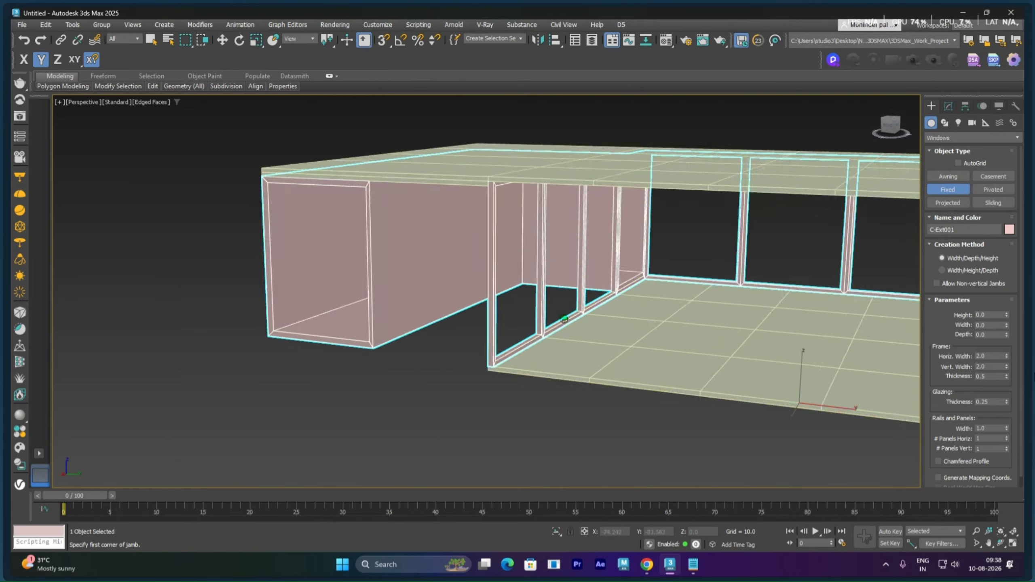
{"action": "scroll", "coordinate": [566, 322], "scroll_direction": "up", "scroll_amount": 5}
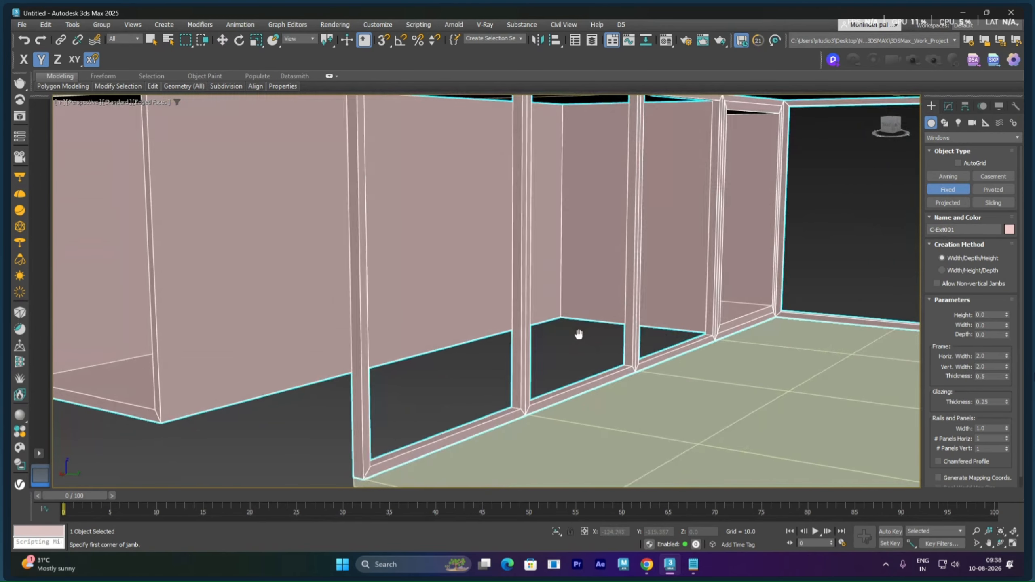
{"action": "middle_click_drag", "start_coordinate": [561, 334], "coordinate": [464, 344]}
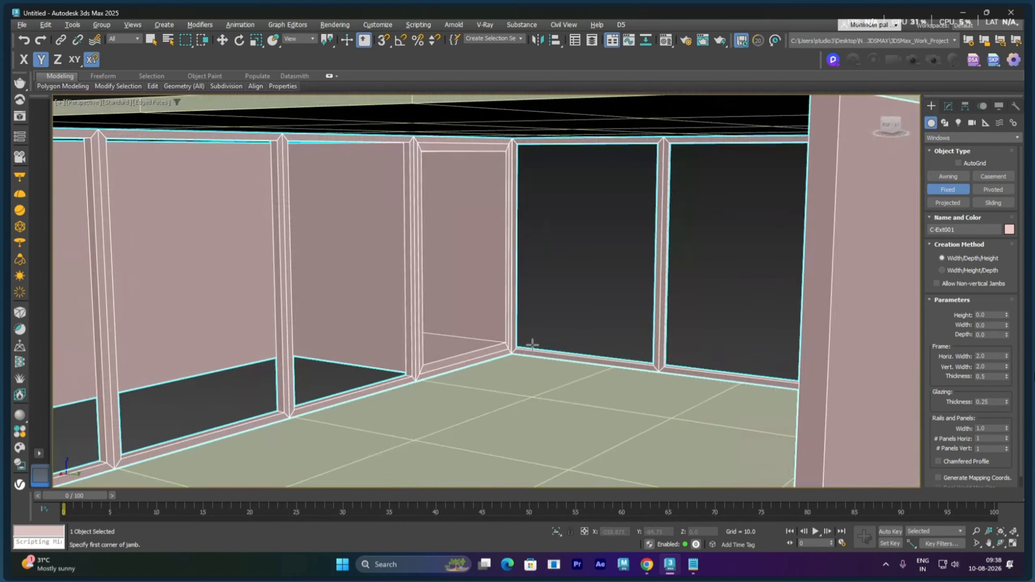
{"action": "middle_click_drag", "start_coordinate": [531, 344], "coordinate": [479, 362], "text": "alt"}
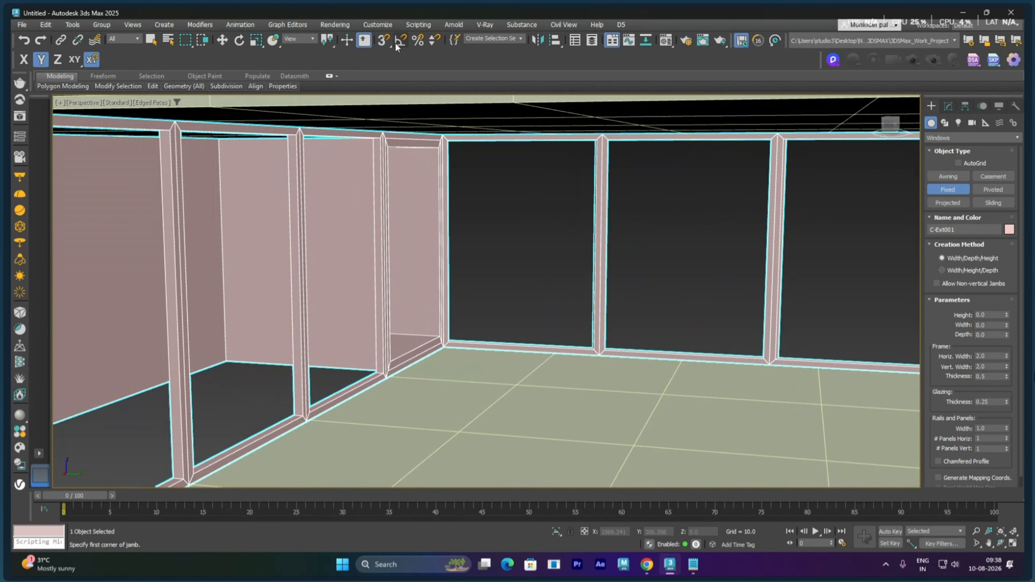
{"action": "left_click_drag", "start_coordinate": [449, 340], "coordinate": [593, 354]}
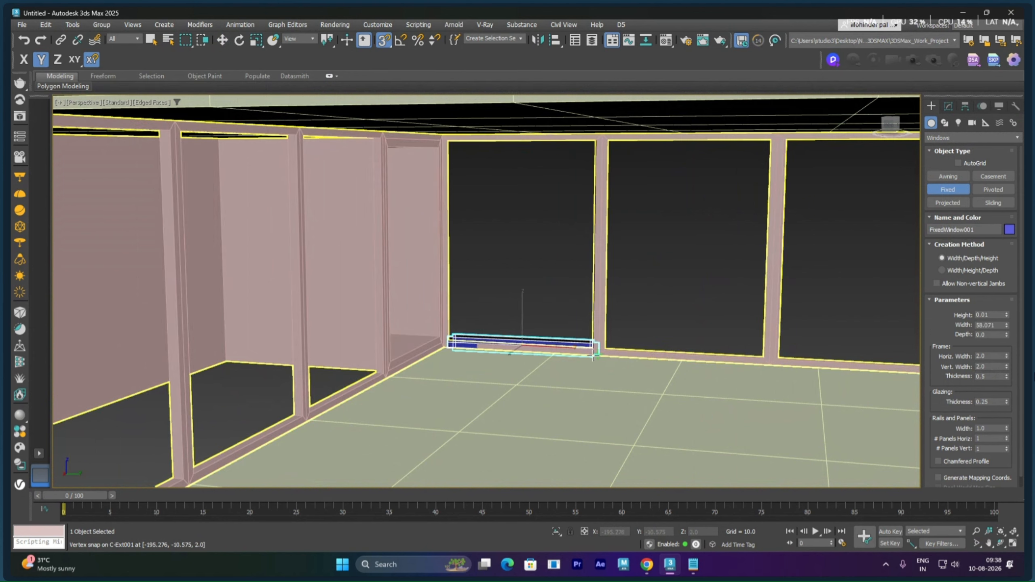
{"action": "left_click", "coordinate": [593, 355]}
{"action": "right_click", "coordinate": [624, 350]}
Step: Snap a Fixed window into the back wall's corner opening, 56.865 wide, 2.551 deep and 77.028 high
{"action": "left_click_drag", "start_coordinate": [448, 342], "coordinate": [591, 351]}
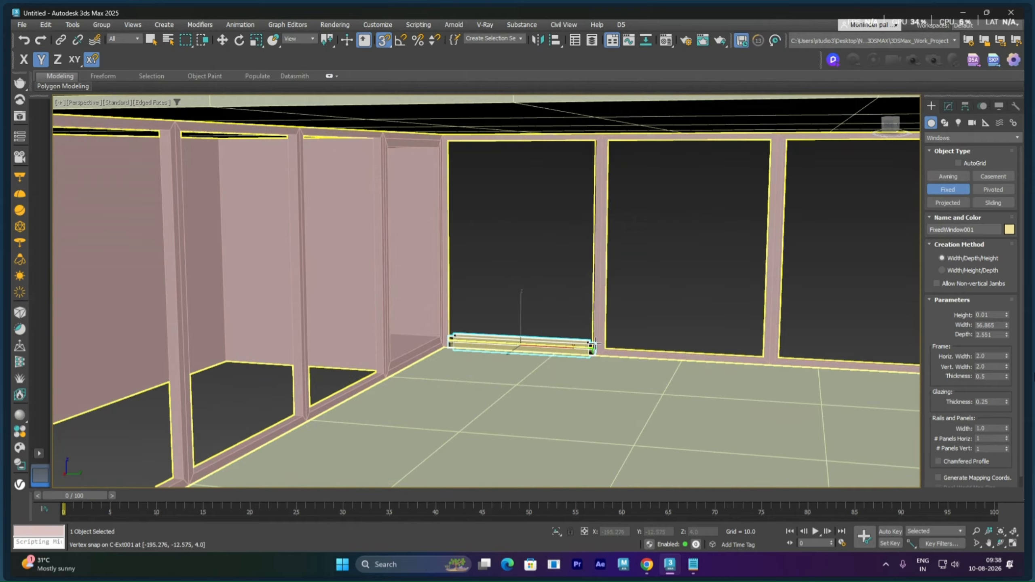
{"action": "left_click", "coordinate": [596, 347]}
{"action": "left_click", "coordinate": [591, 144]}
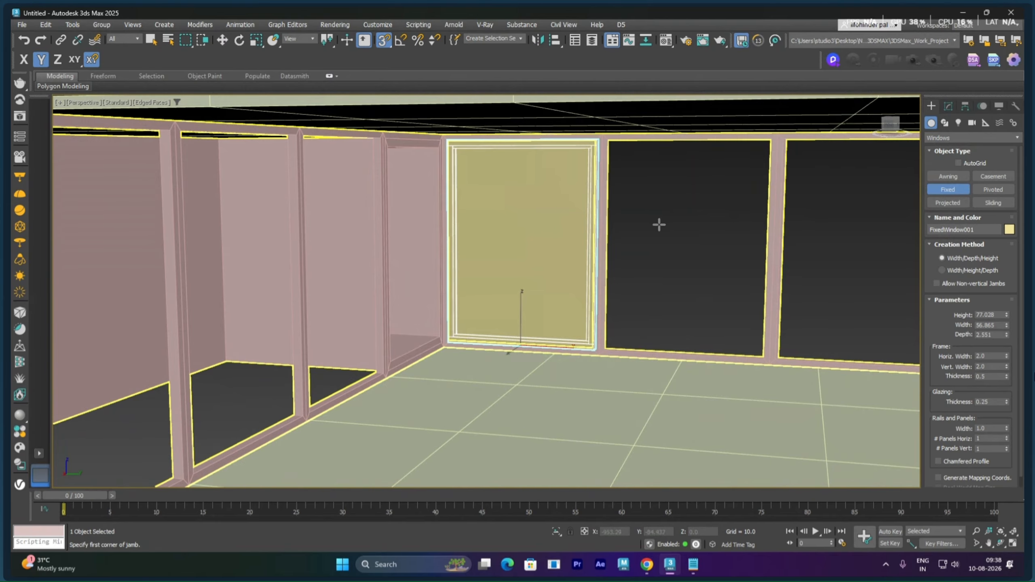
{"action": "right_click", "coordinate": [659, 225]}
Step: Snap a Fixed window into the back wall's middle opening, 56.865 wide with zero depth, up to the opening's top
{"action": "middle_click_drag", "start_coordinate": [694, 251], "coordinate": [560, 228]}
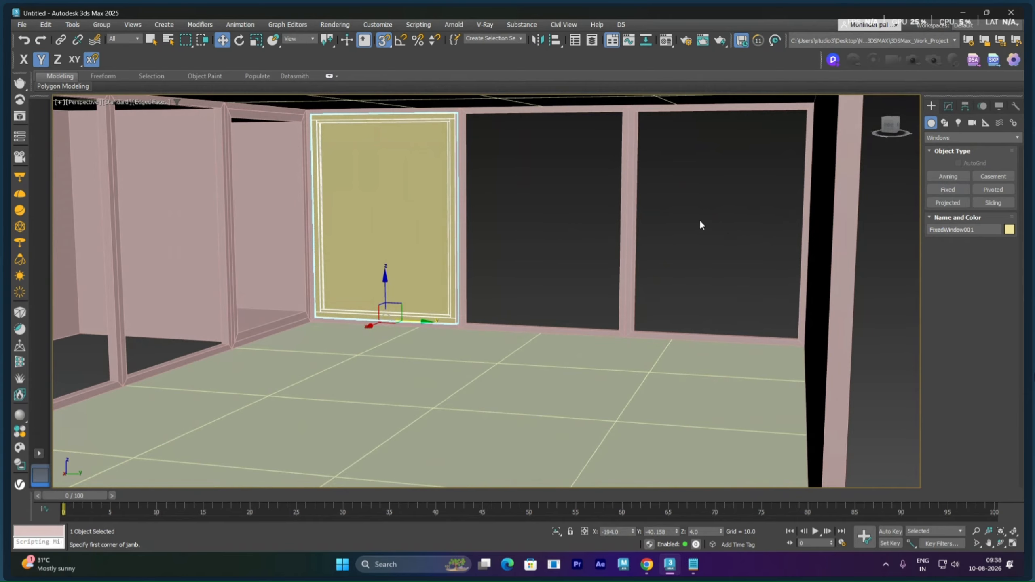
{"action": "left_click", "coordinate": [956, 190]}
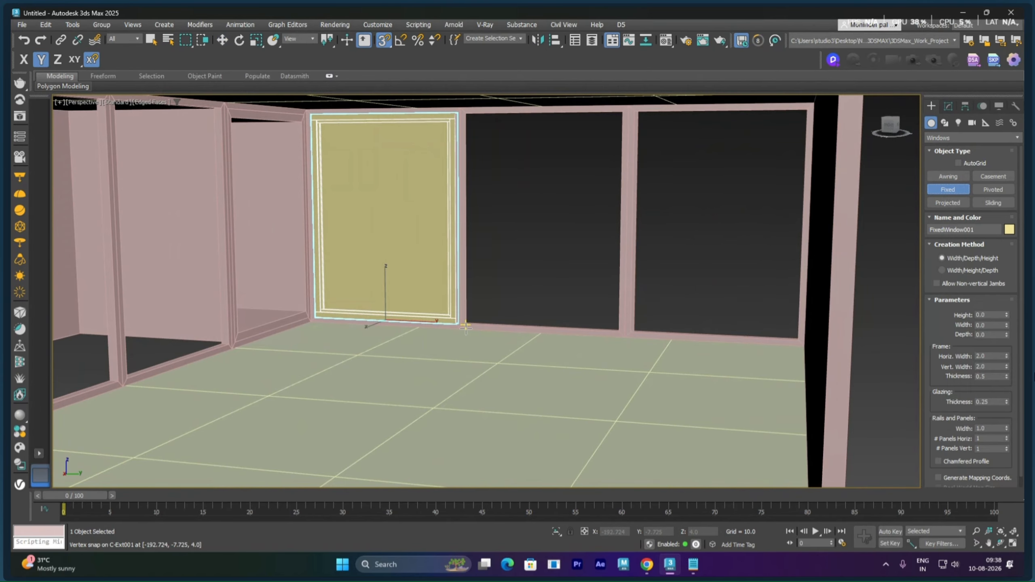
{"action": "left_click_drag", "start_coordinate": [466, 326], "coordinate": [618, 335]}
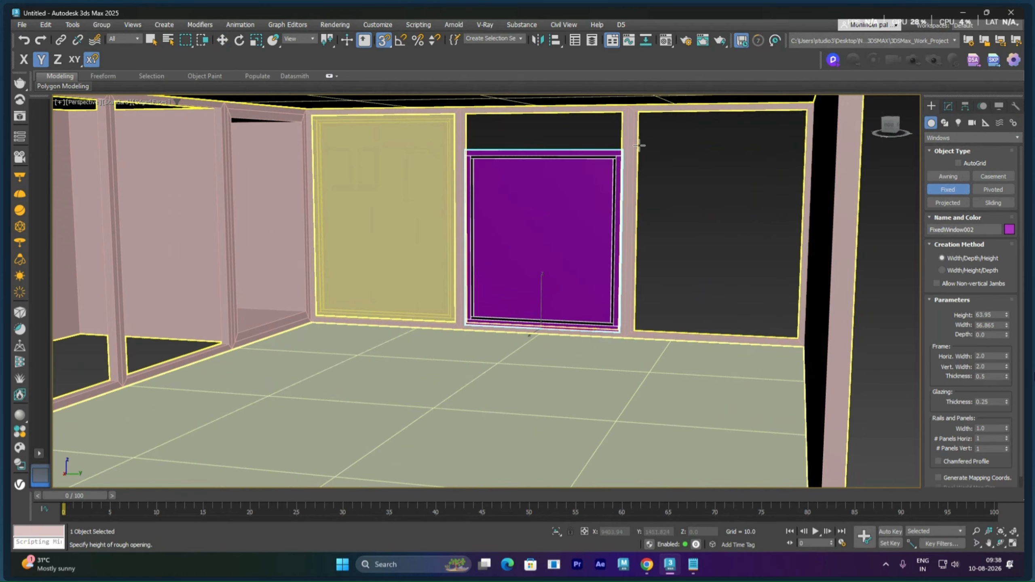
{"action": "left_click", "coordinate": [622, 113]}
{"action": "key", "text": "w"}
Step: Snap a Fixed window into the back wall's remaining opening, from corner to corner and up to its top edge
{"action": "middle_click_drag", "start_coordinate": [706, 230], "coordinate": [629, 221]}
{"action": "middle_click_drag", "start_coordinate": [580, 245], "coordinate": [566, 274], "text": "alt"}
{"action": "mouse_move", "coordinate": [566, 274]}
{"action": "middle_mouse_down", "text": "alt"}
{"action": "mouse_move", "coordinate": [573, 286]}
{"action": "mouse_move", "coordinate": [578, 267]}
{"action": "middle_mouse_up", "text": "alt"}
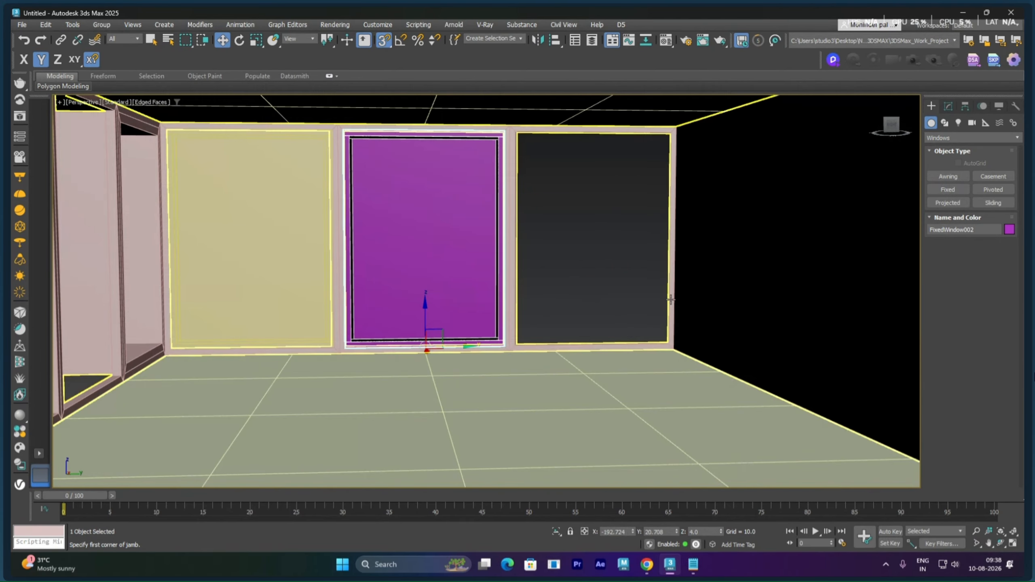
{"action": "left_click", "coordinate": [945, 190]}
{"action": "left_click_drag", "start_coordinate": [522, 346], "coordinate": [668, 346]}
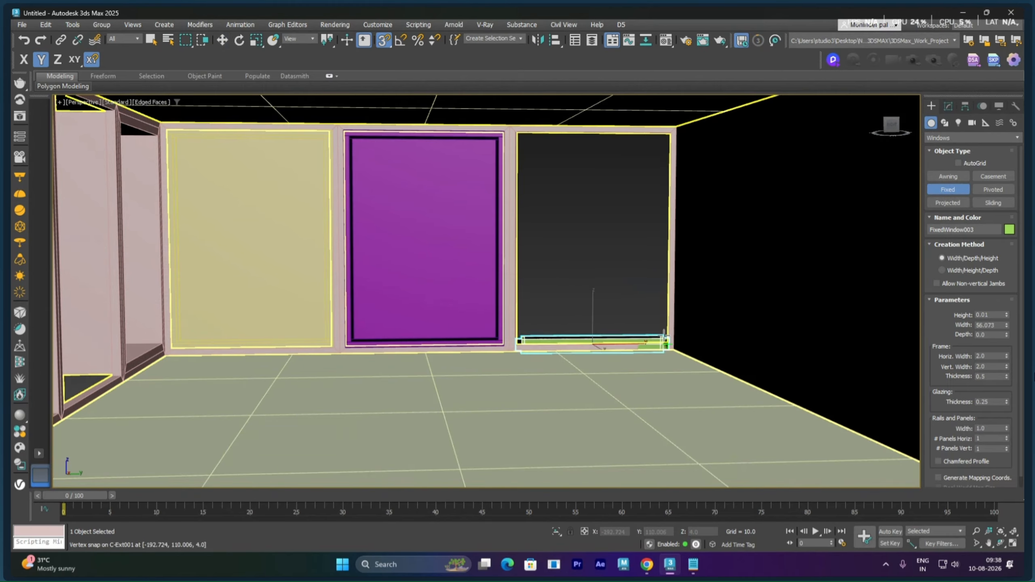
{"action": "left_click", "coordinate": [665, 335]}
{"action": "left_click", "coordinate": [669, 132]}
{"action": "key", "text": "w"}
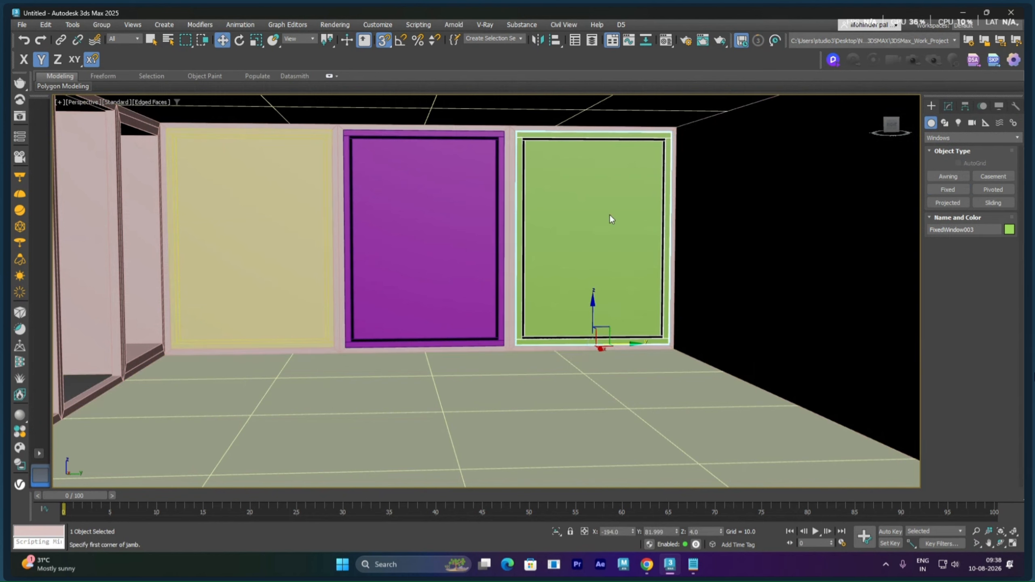
{"action": "scroll", "coordinate": [618, 256], "scroll_direction": "down", "scroll_amount": 10}
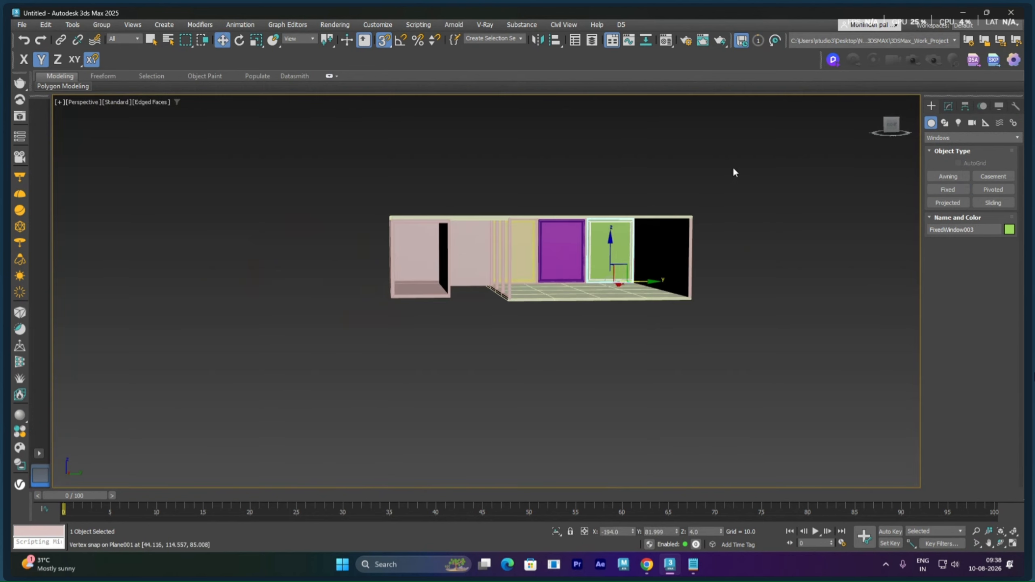
Step: Select all the room's objects, including the fixed windows, and assign them one grey object color
{"action": "left_click_drag", "start_coordinate": [732, 166], "coordinate": [273, 397]}
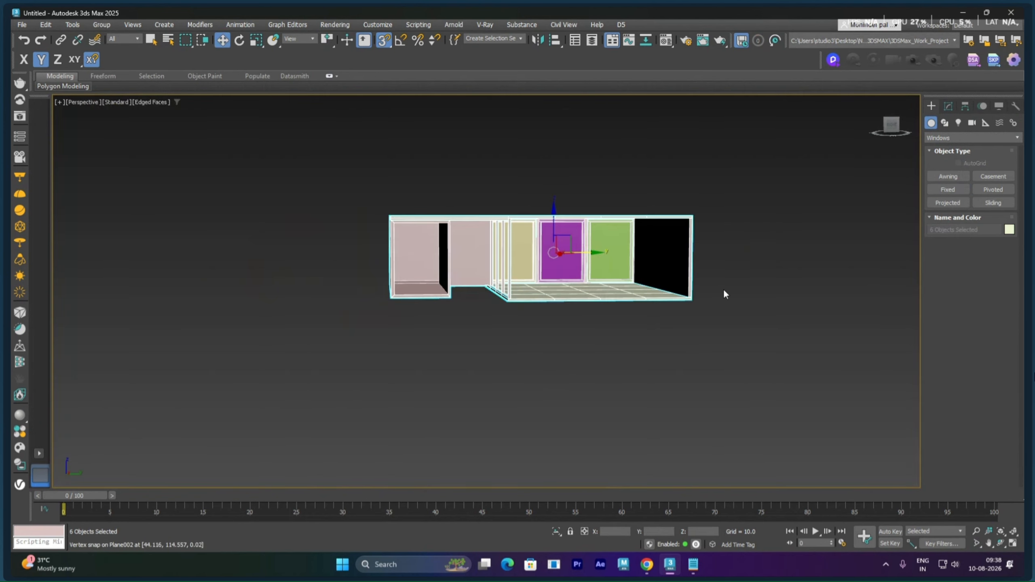
{"action": "left_click", "coordinate": [1009, 231]}
{"action": "left_click", "coordinate": [584, 311]}
{"action": "left_click", "coordinate": [572, 342]}
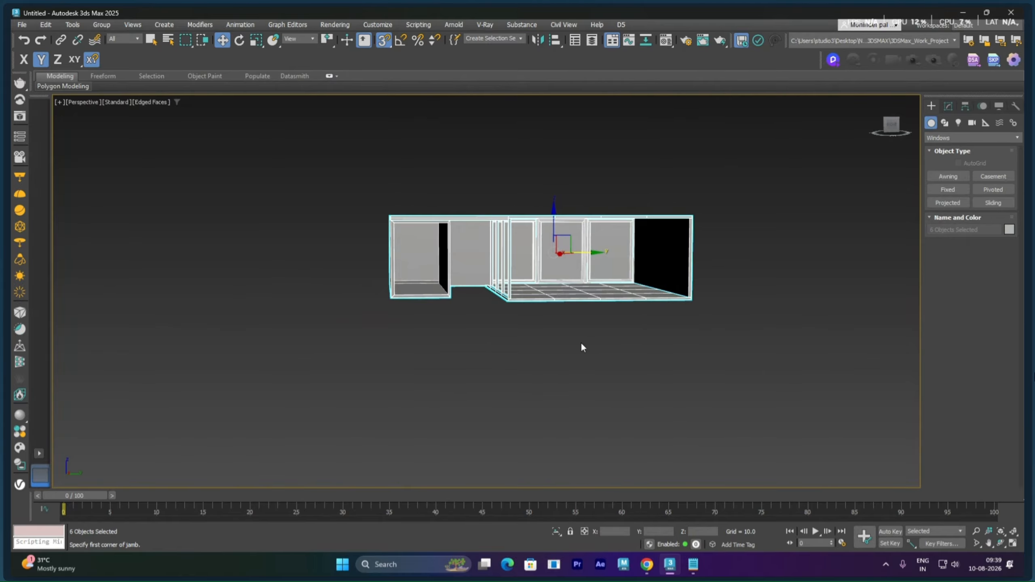
{"action": "left_click", "coordinate": [581, 344]}
Step: Snap a Pivot door into the open end of the room's corridor, 51.209 wide, 3.106 deep and 71.487 high
{"action": "scroll", "coordinate": [582, 304], "scroll_direction": "up", "scroll_amount": 5}
{"action": "middle_click_drag", "start_coordinate": [575, 276], "coordinate": [607, 311], "text": "alt"}
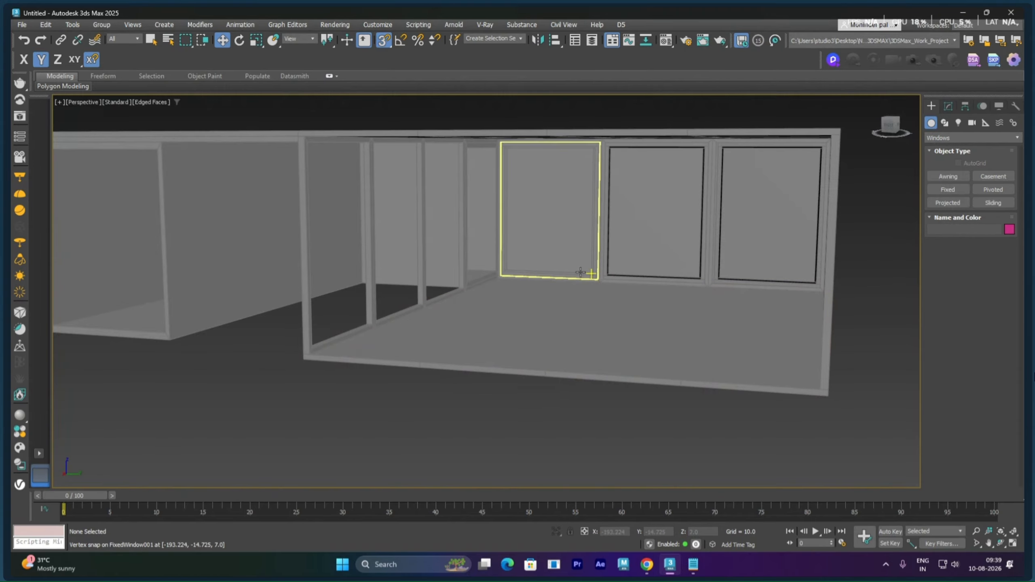
{"action": "scroll", "coordinate": [561, 241], "scroll_direction": "up", "scroll_amount": 6}
{"action": "middle_click_drag", "start_coordinate": [460, 246], "coordinate": [468, 338]}
{"action": "middle_click_drag", "start_coordinate": [412, 233], "coordinate": [716, 266], "text": "alt"}
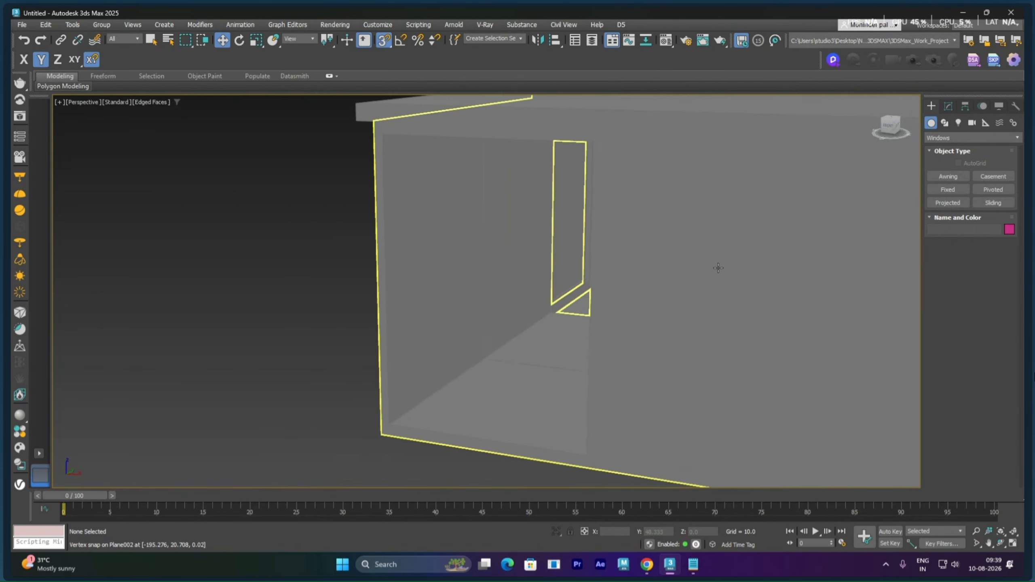
{"action": "left_click", "coordinate": [944, 138]}
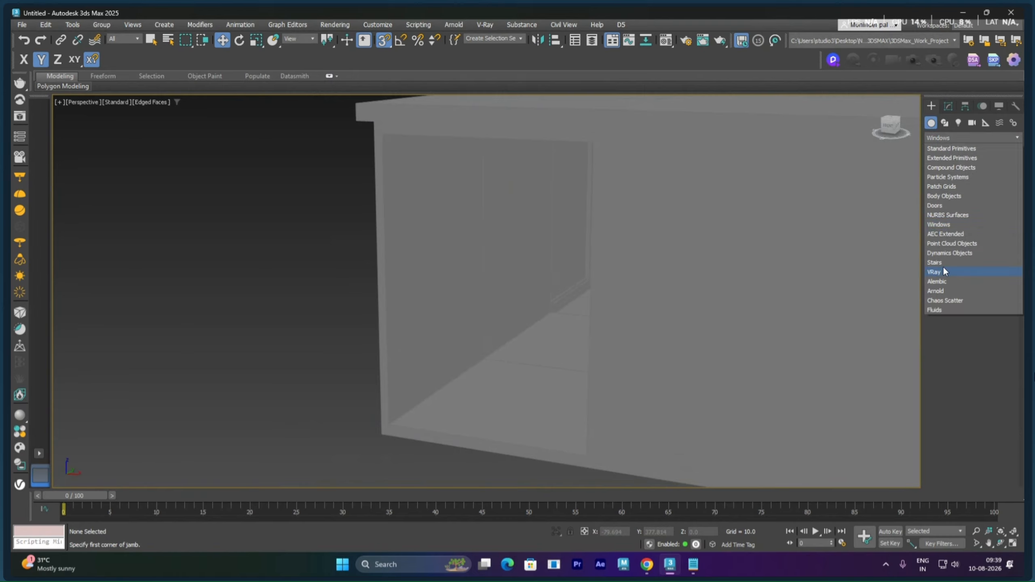
{"action": "left_click", "coordinate": [944, 206]}
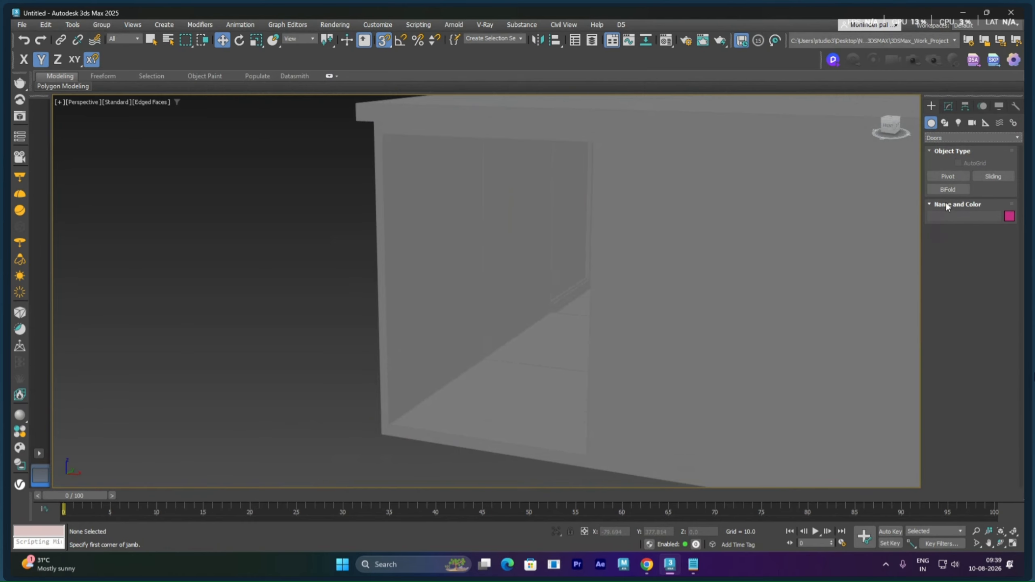
{"action": "left_click", "coordinate": [948, 177]}
{"action": "scroll", "coordinate": [464, 326], "scroll_direction": "up", "scroll_amount": 5}
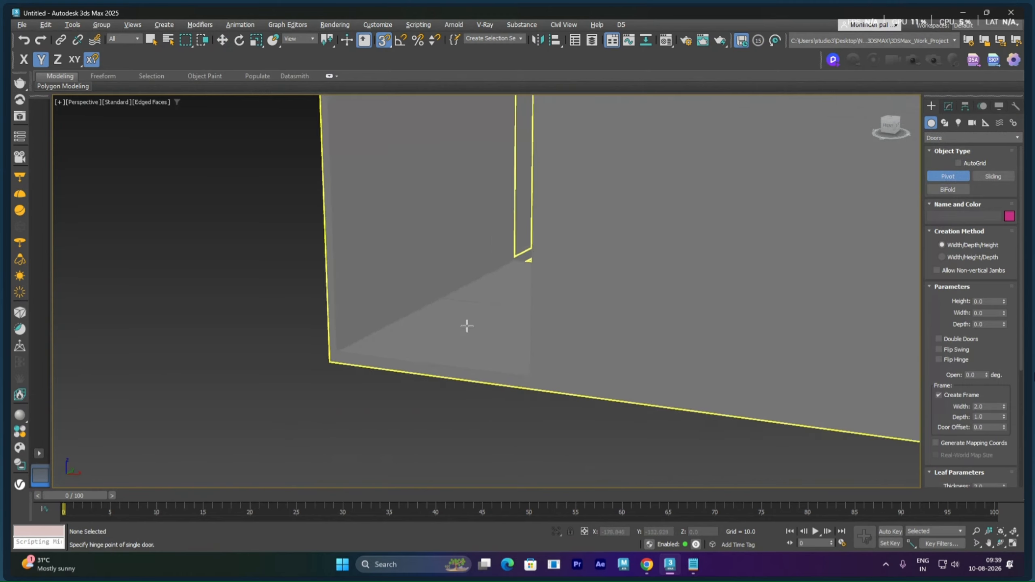
{"action": "scroll", "coordinate": [504, 338], "scroll_direction": "down", "scroll_amount": 4}
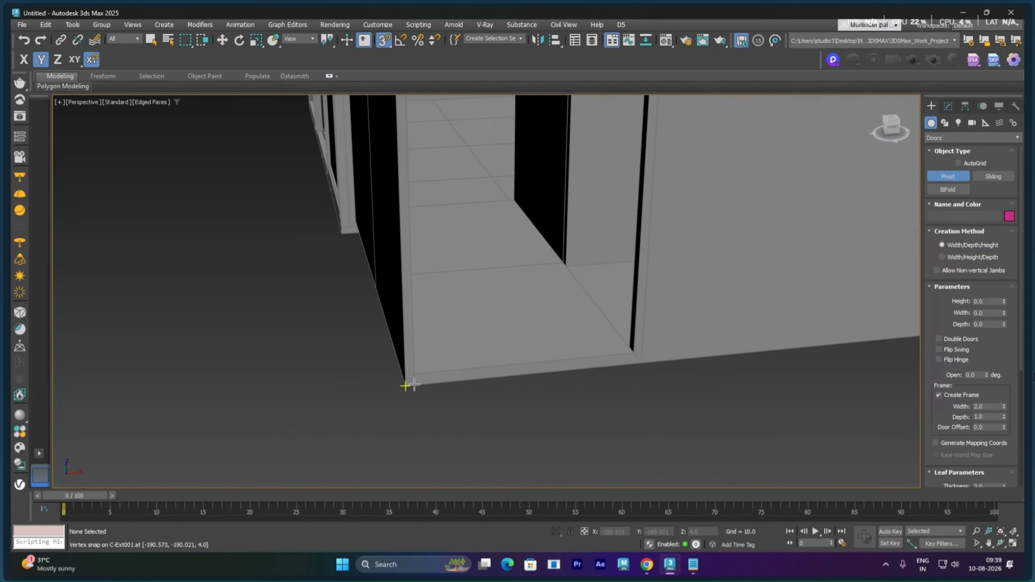
{"action": "scroll", "coordinate": [448, 447], "scroll_direction": "up", "scroll_amount": 4}
{"action": "scroll", "coordinate": [484, 424], "scroll_direction": "down", "scroll_amount": 3}
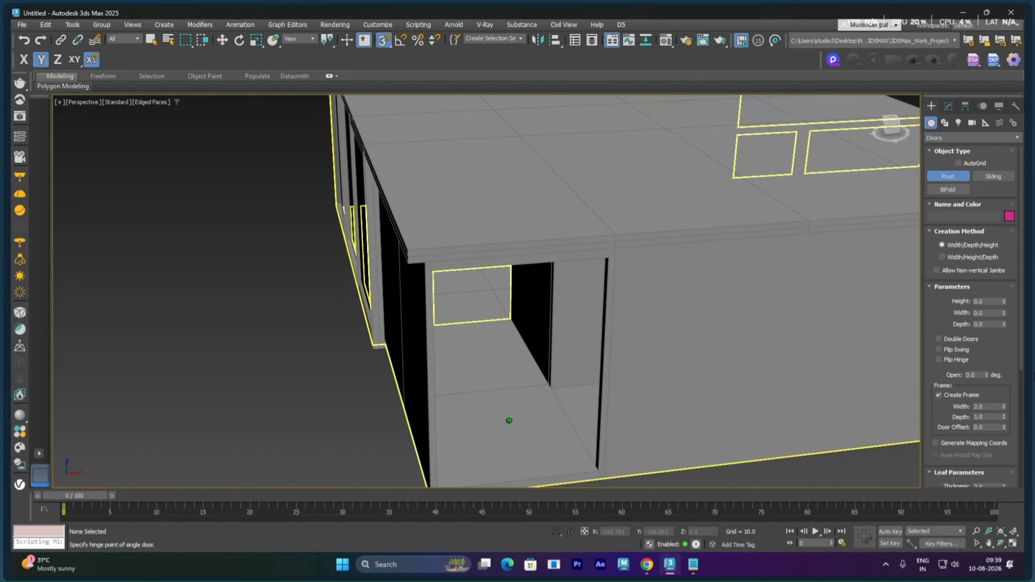
{"action": "middle_click_drag", "start_coordinate": [504, 446], "coordinate": [504, 424]}
{"action": "left_click_drag", "start_coordinate": [445, 456], "coordinate": [606, 437]}
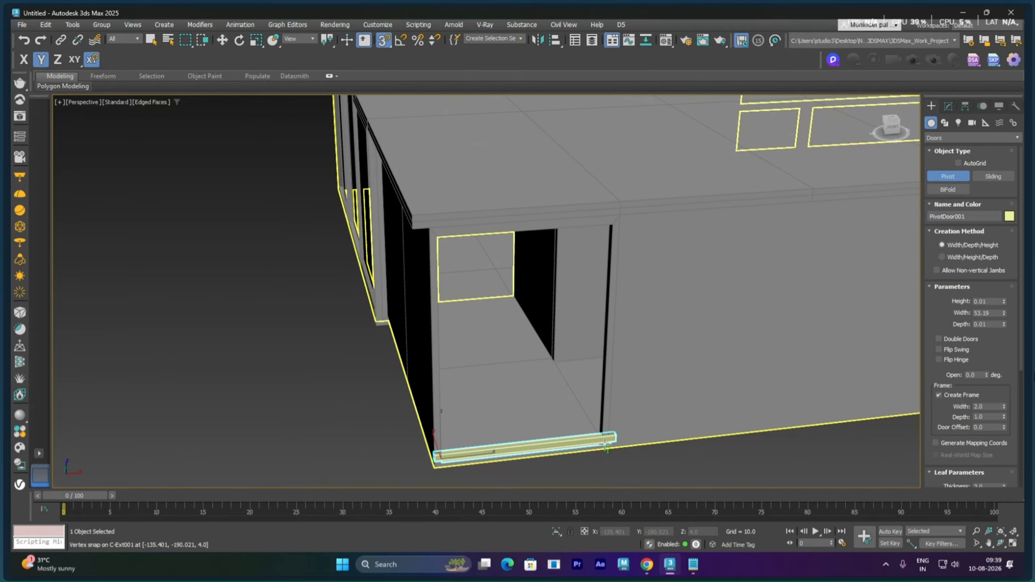
{"action": "left_click", "coordinate": [598, 422]}
{"action": "left_click", "coordinate": [601, 234]}
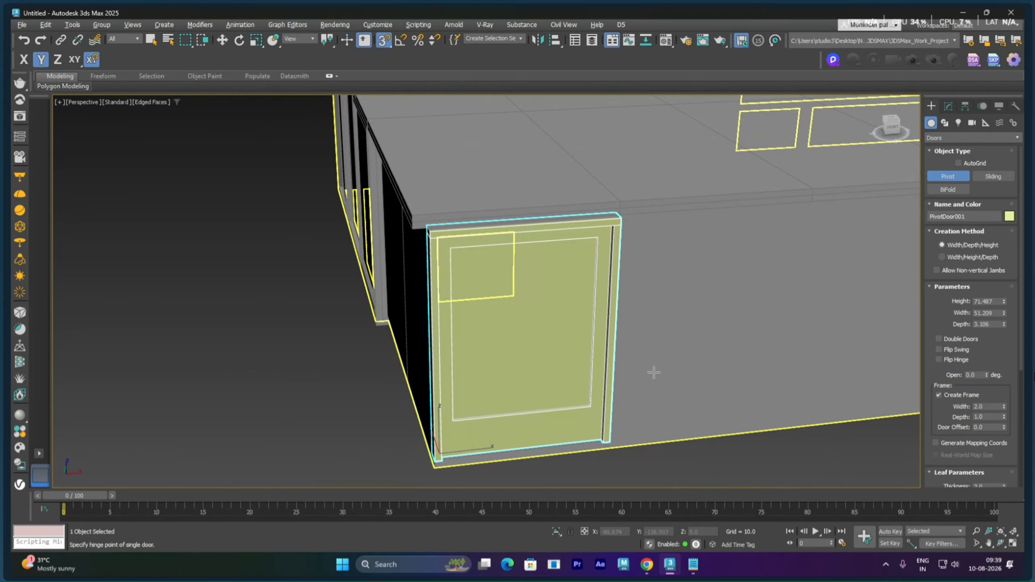
Step: Set the door leaf's bottom rail to 6.0 and its thickness to 1.0
{"action": "middle_click_drag", "start_coordinate": [654, 373], "coordinate": [584, 334], "text": "alt"}
{"action": "scroll", "coordinate": [613, 373], "scroll_direction": "up", "scroll_amount": 1}
{"action": "scroll", "coordinate": [601, 358], "scroll_direction": "up", "scroll_amount": 2}
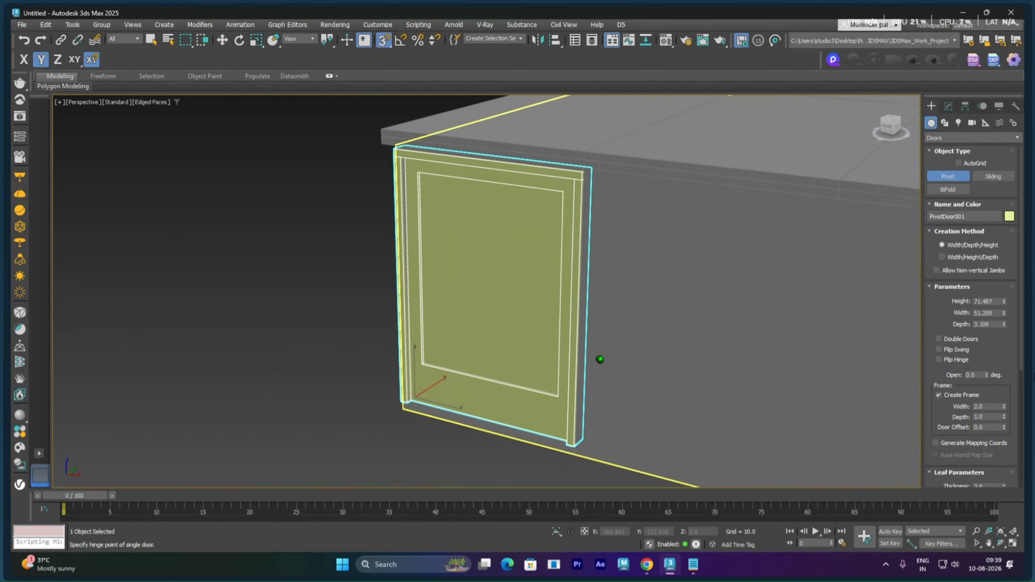
{"action": "scroll", "coordinate": [933, 405], "scroll_direction": "down", "scroll_amount": 5}
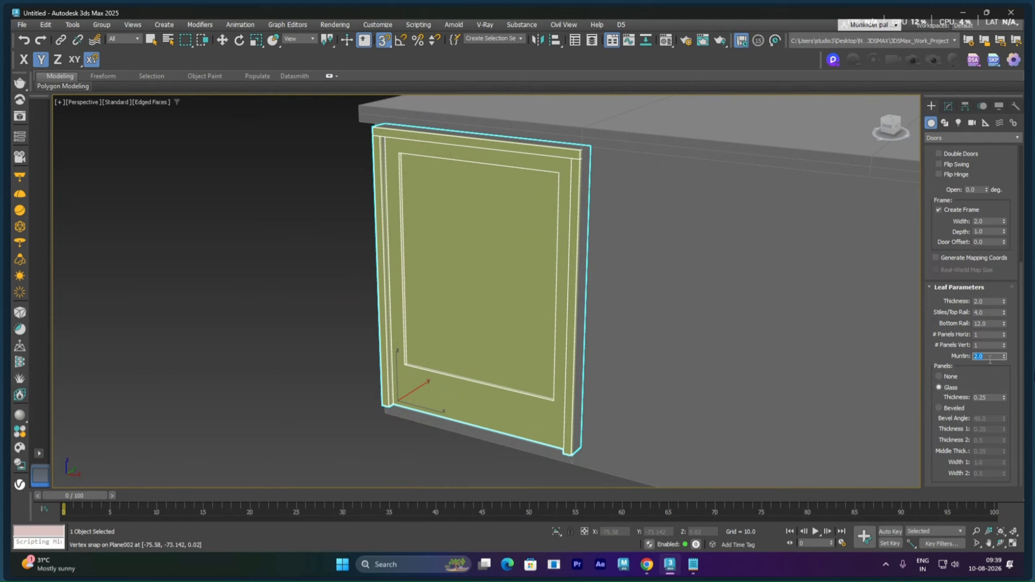
{"action": "left_click", "coordinate": [992, 324]}
{"action": "type", "text": "6"}
{"action": "key", "text": "Return"}
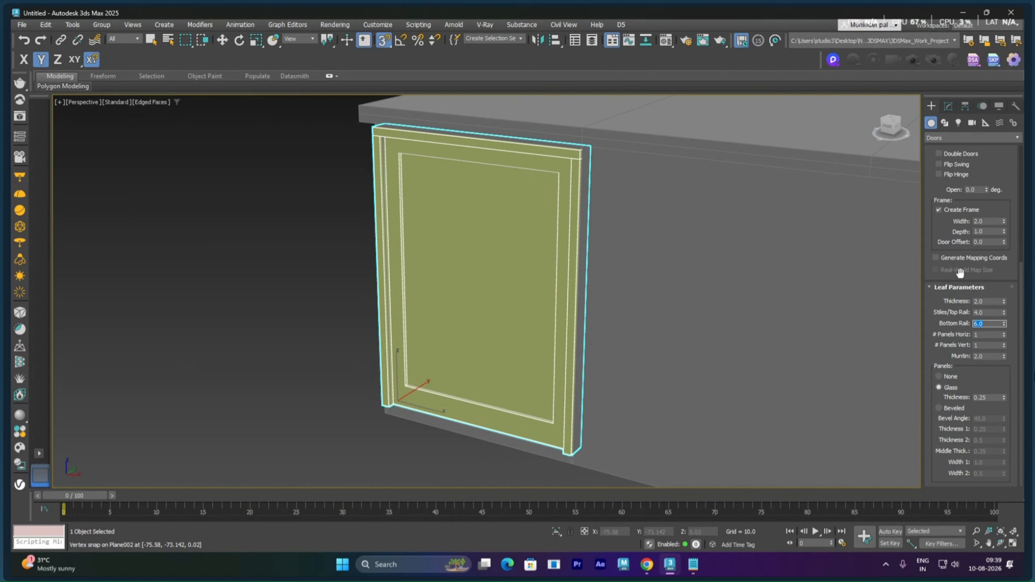
{"action": "left_click", "coordinate": [986, 302]}
{"action": "key", "text": "Return"}
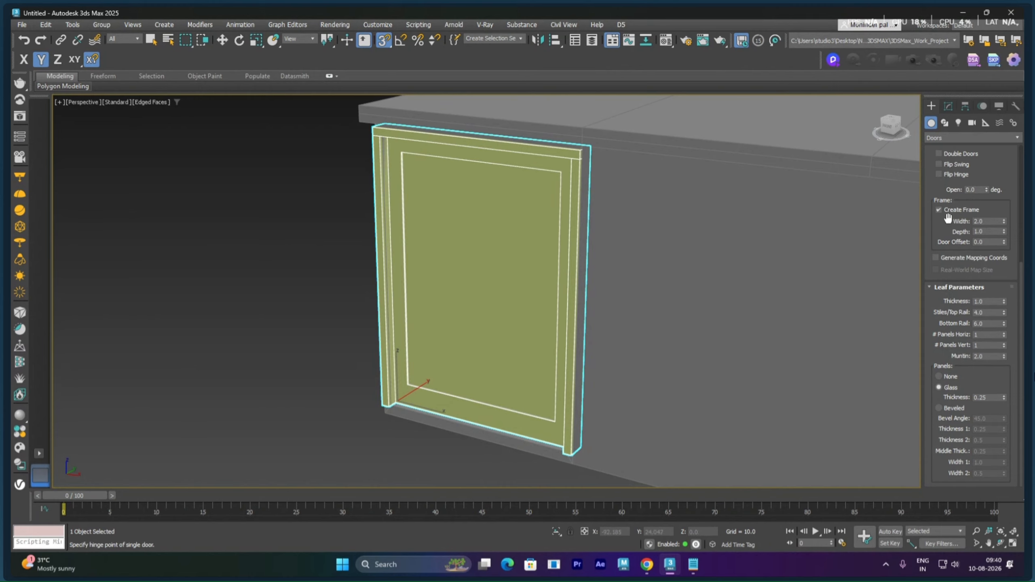
Step: Turn the pivot door into double doors and swing them open to 52.5 degrees
{"action": "scroll", "coordinate": [950, 261], "scroll_direction": "up", "scroll_amount": 5}
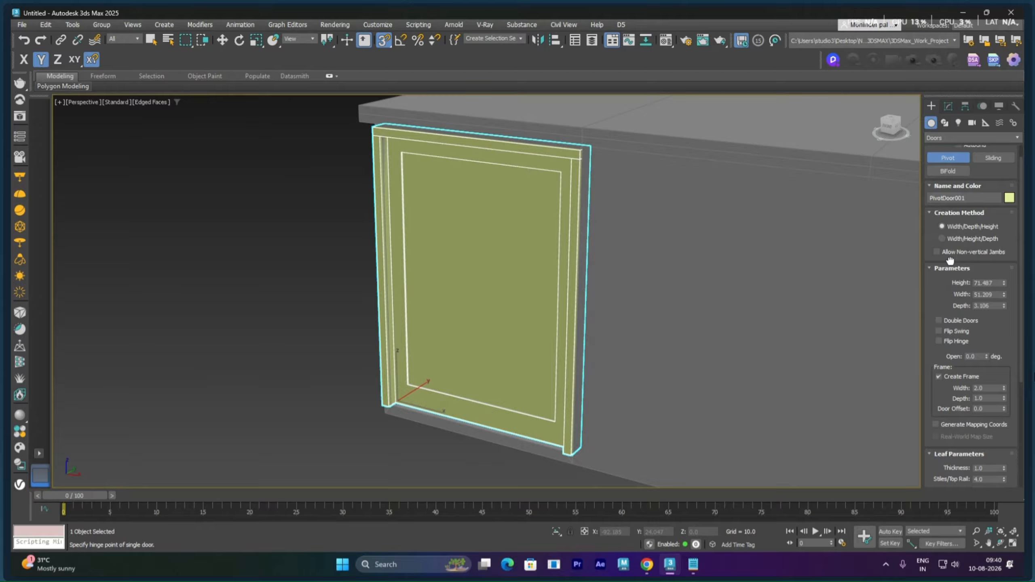
{"action": "left_click", "coordinate": [963, 319]}
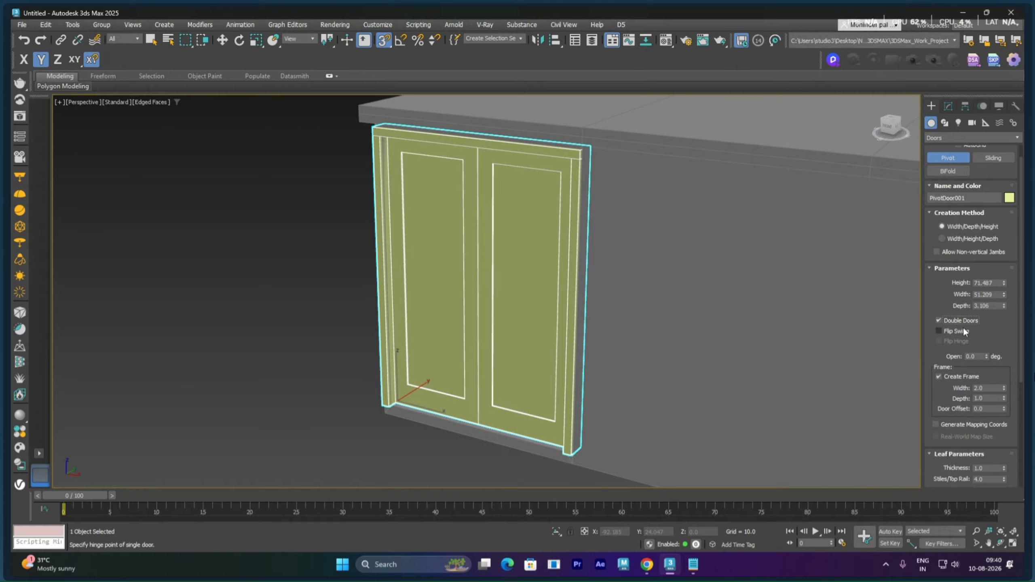
{"action": "left_click_drag", "start_coordinate": [986, 356], "coordinate": [992, 302]}
{"action": "middle_click_drag", "start_coordinate": [754, 309], "coordinate": [787, 320], "text": "alt"}
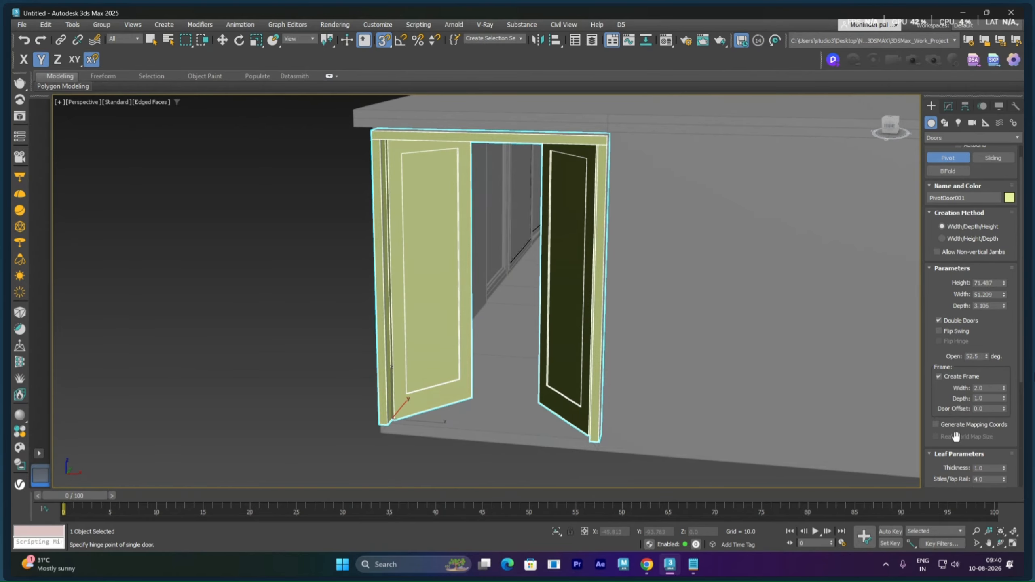
Step: Divide each door leaf into 2 horizontal and 3 vertical panels and make the panels beveled
{"action": "scroll", "coordinate": [955, 437], "scroll_direction": "down", "scroll_amount": 5}
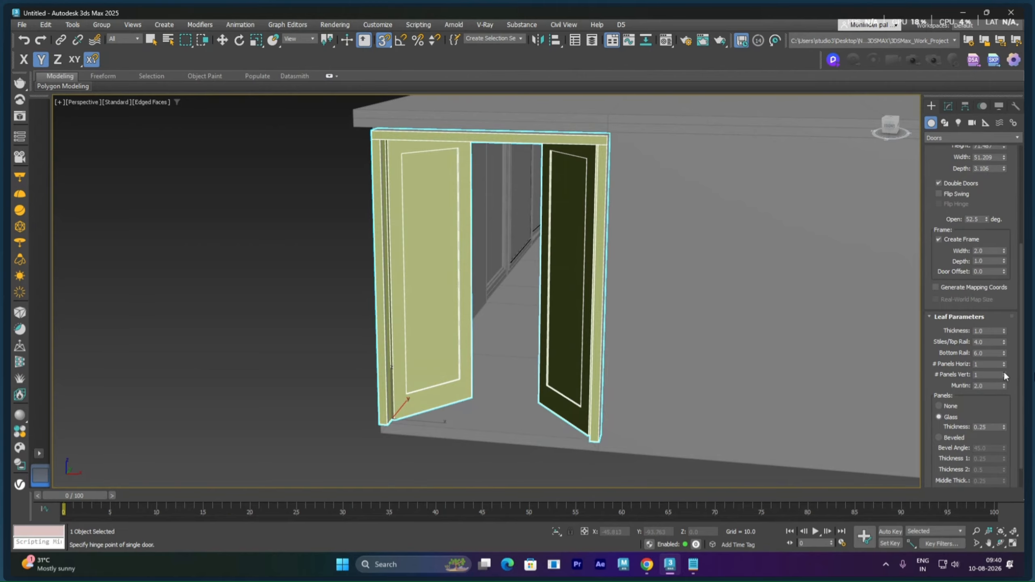
{"action": "left_click", "coordinate": [1005, 374]}
{"action": "left_click", "coordinate": [1005, 374]}
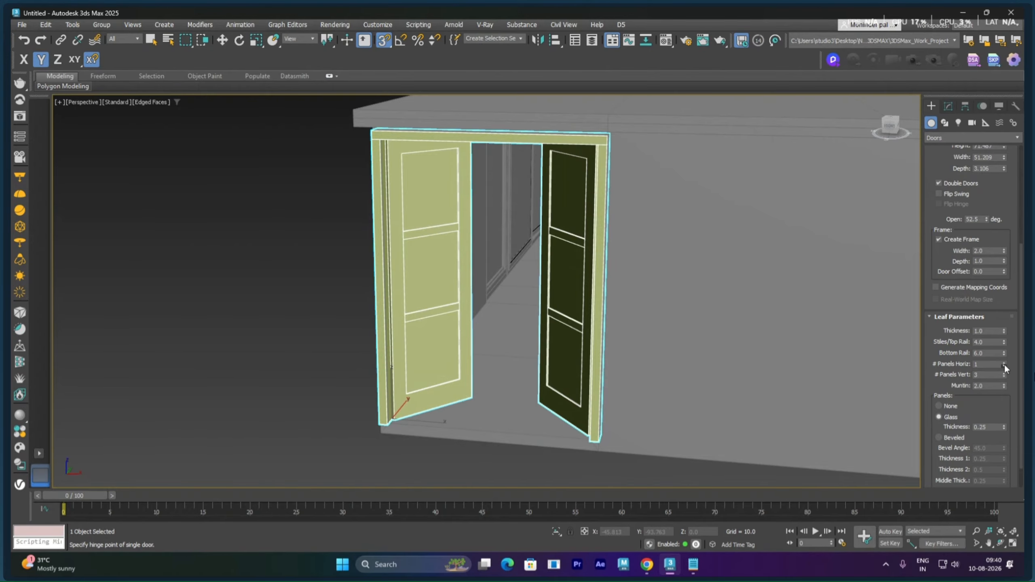
{"action": "left_click", "coordinate": [1005, 366]}
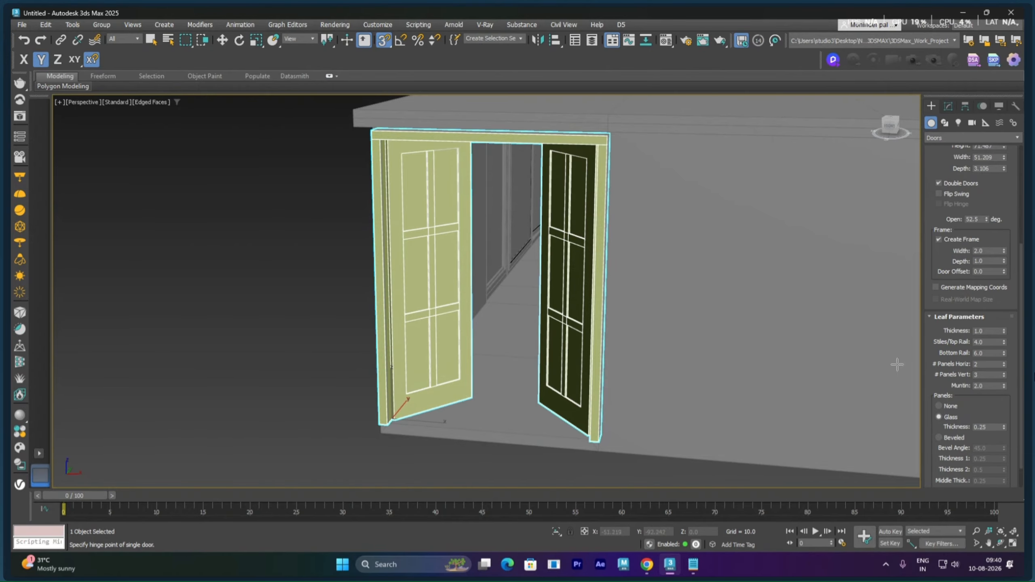
{"action": "mouse_move", "coordinate": [711, 305]}
{"action": "middle_mouse_down", "text": "alt"}
{"action": "mouse_move", "coordinate": [735, 300]}
{"action": "mouse_move", "coordinate": [716, 302]}
{"action": "middle_mouse_up", "text": "alt"}
{"action": "scroll", "coordinate": [592, 316], "scroll_direction": "up", "scroll_amount": 5}
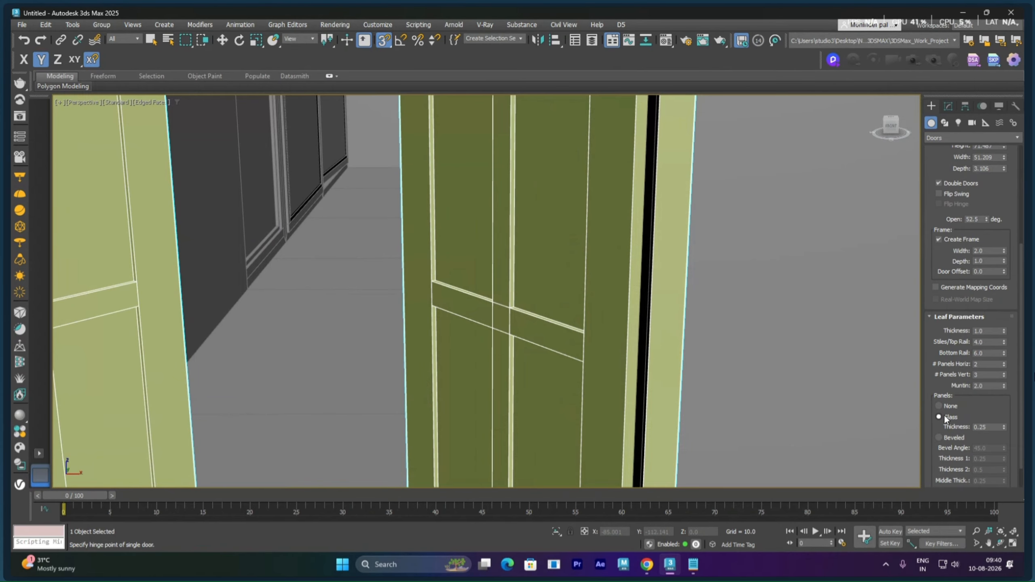
{"action": "left_click", "coordinate": [940, 438]}
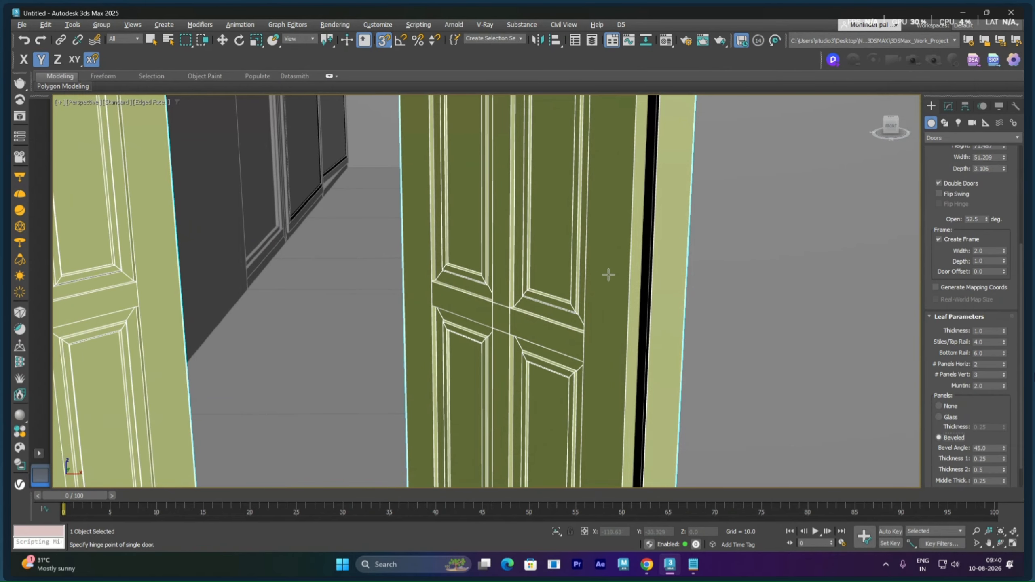
Step: Set the muntin width between the door panels to 0.7
{"action": "scroll", "coordinate": [608, 276], "scroll_direction": "down", "scroll_amount": 8}
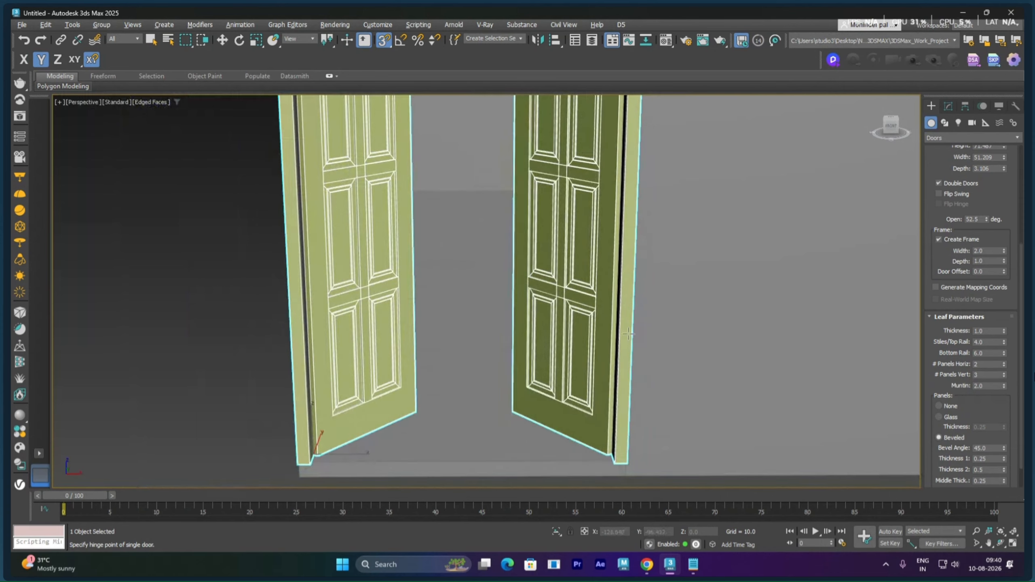
{"action": "scroll", "coordinate": [628, 334], "scroll_direction": "down", "scroll_amount": 5}
{"action": "middle_click_drag", "start_coordinate": [636, 354], "coordinate": [592, 353], "text": "alt"}
{"action": "scroll", "coordinate": [545, 263], "scroll_direction": "up", "scroll_amount": 8}
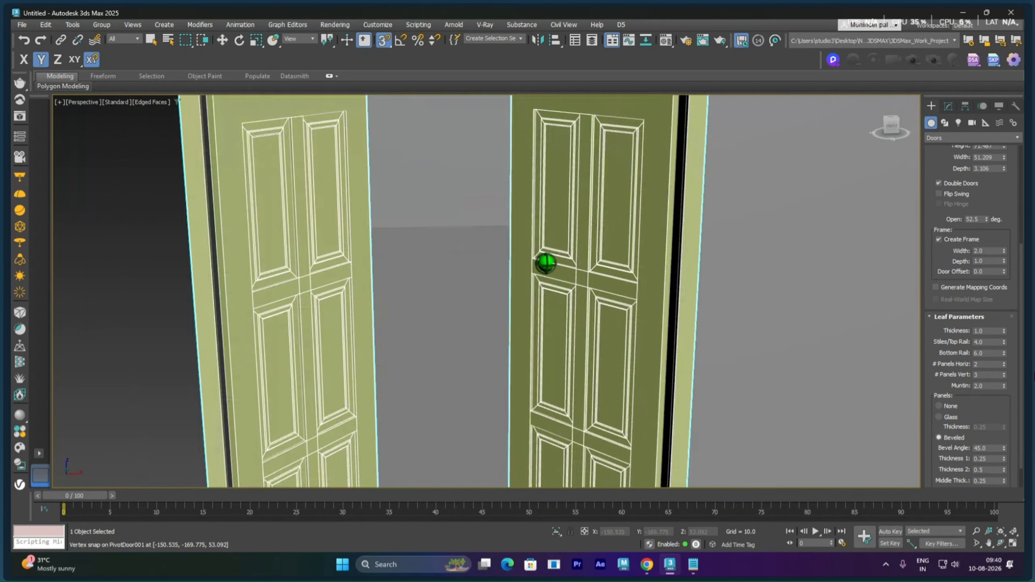
{"action": "scroll", "coordinate": [545, 263], "scroll_direction": "up", "scroll_amount": 2}
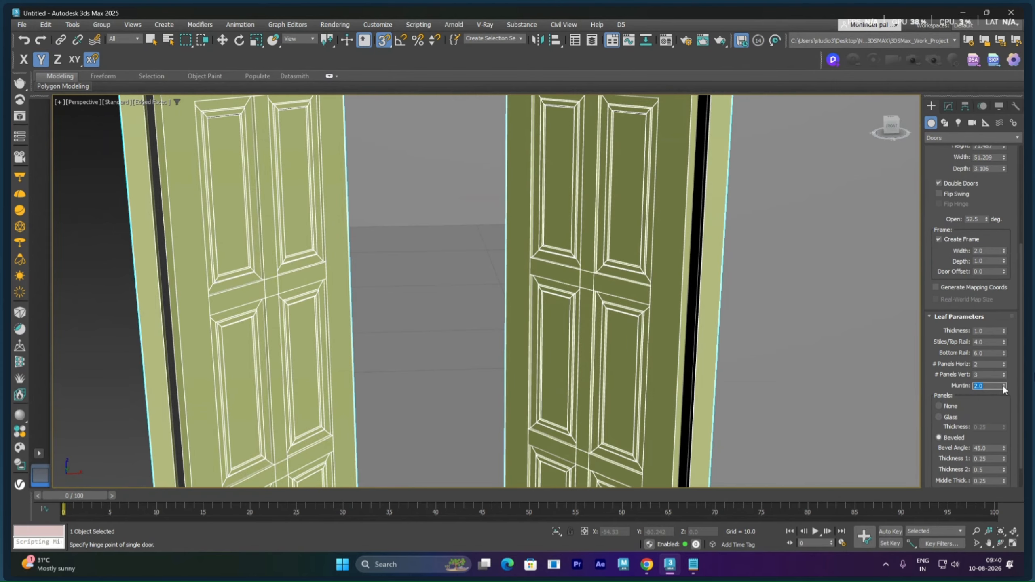
{"action": "type", "text": "0.7"}
{"action": "key", "text": "Return"}
{"action": "scroll", "coordinate": [560, 319], "scroll_direction": "down", "scroll_amount": 10}
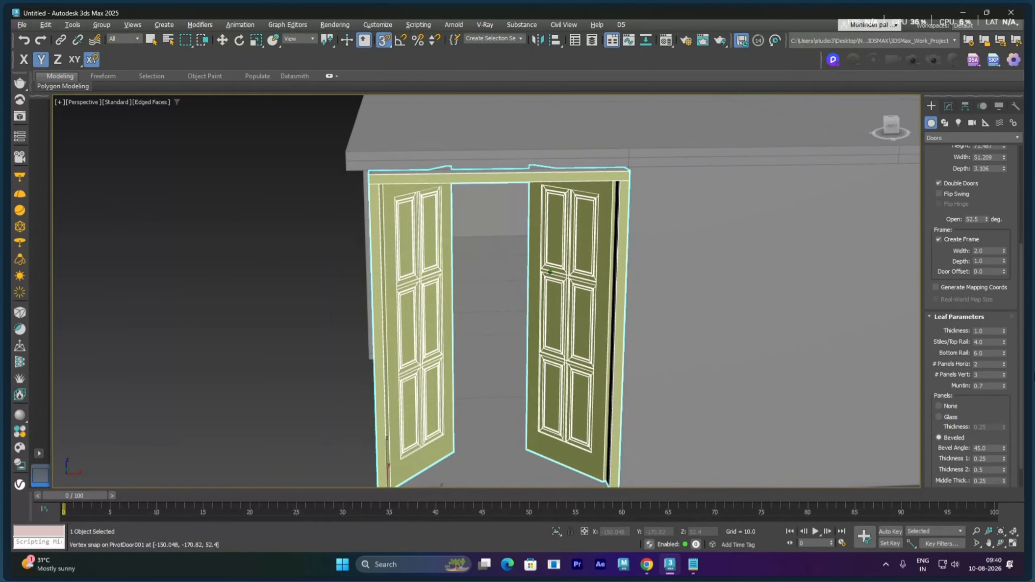
{"action": "mouse_move", "coordinate": [560, 319]}
{"action": "middle_mouse_down", "text": "alt"}
{"action": "mouse_move", "coordinate": [562, 329]}
{"action": "mouse_move", "coordinate": [561, 315]}
{"action": "middle_mouse_up", "text": "alt"}
{"action": "middle_click_drag", "start_coordinate": [560, 315], "coordinate": [552, 319], "text": "alt"}
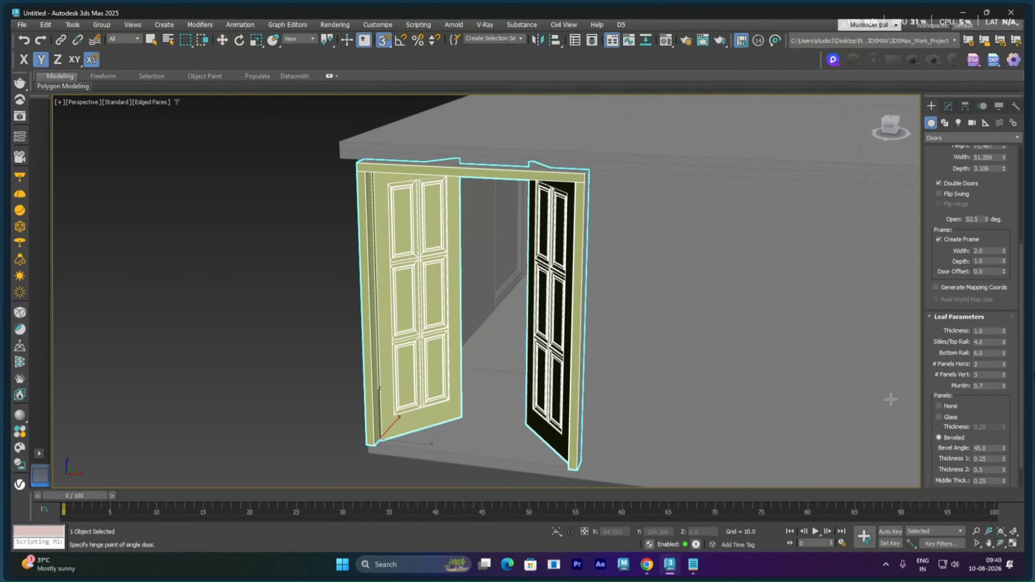
Step: Finish door creation, give the pivot door the same grey object color as the room, and deselect it
{"action": "key", "text": "w"}
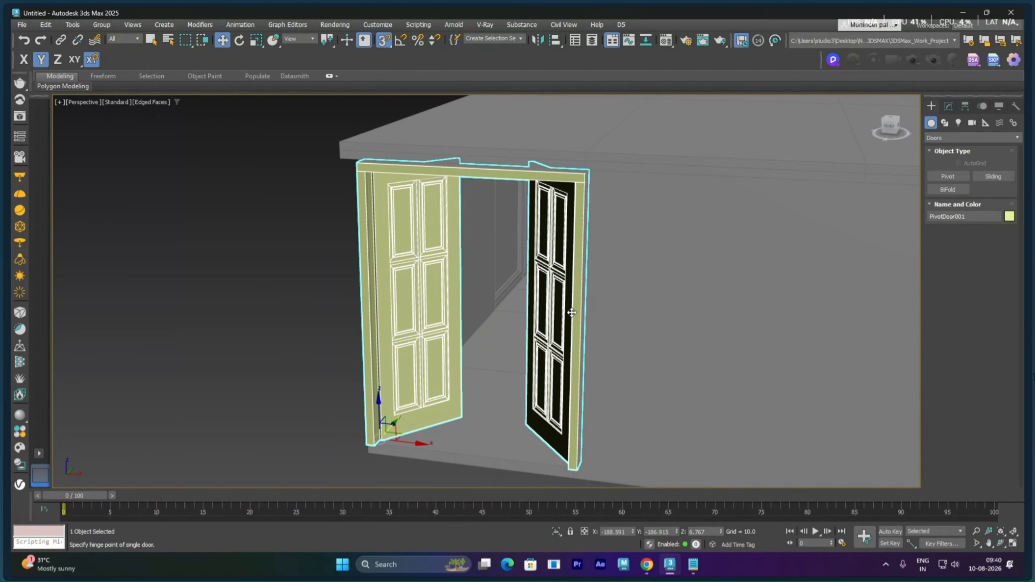
{"action": "right_click", "coordinate": [571, 312]}
{"action": "left_click", "coordinate": [1009, 217]}
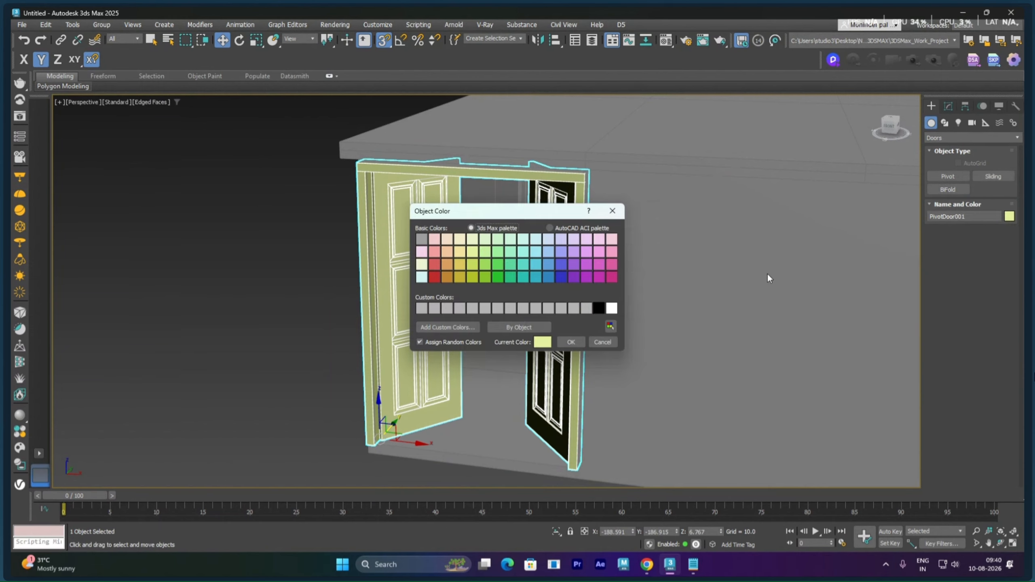
{"action": "left_click", "coordinate": [613, 309]}
{"action": "left_click", "coordinate": [571, 341]}
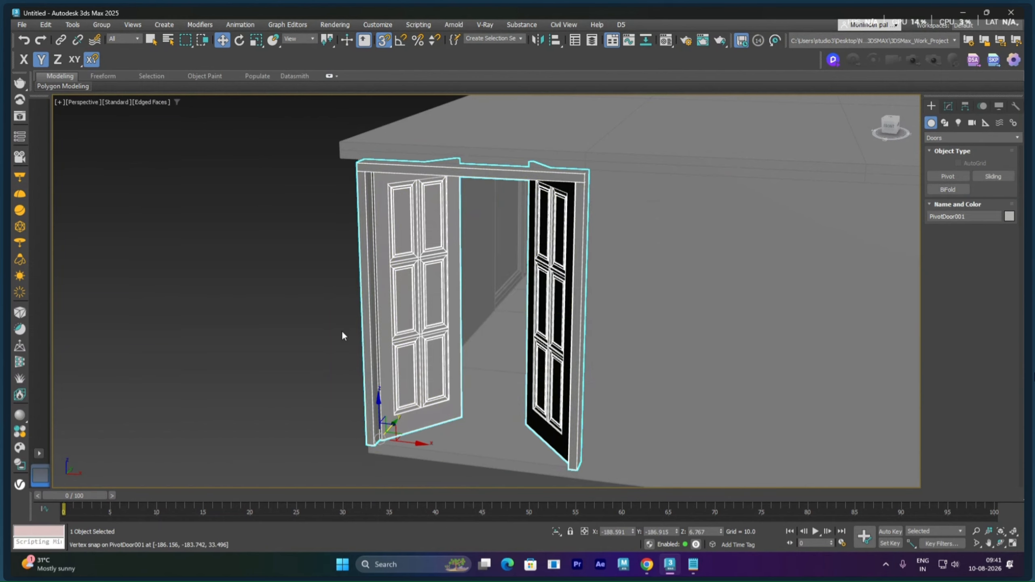
{"action": "left_click", "coordinate": [342, 331]}
{"action": "scroll", "coordinate": [559, 261], "scroll_direction": "down", "scroll_amount": 4}
{"action": "middle_click_drag", "start_coordinate": [585, 266], "coordinate": [434, 323], "text": "alt"}
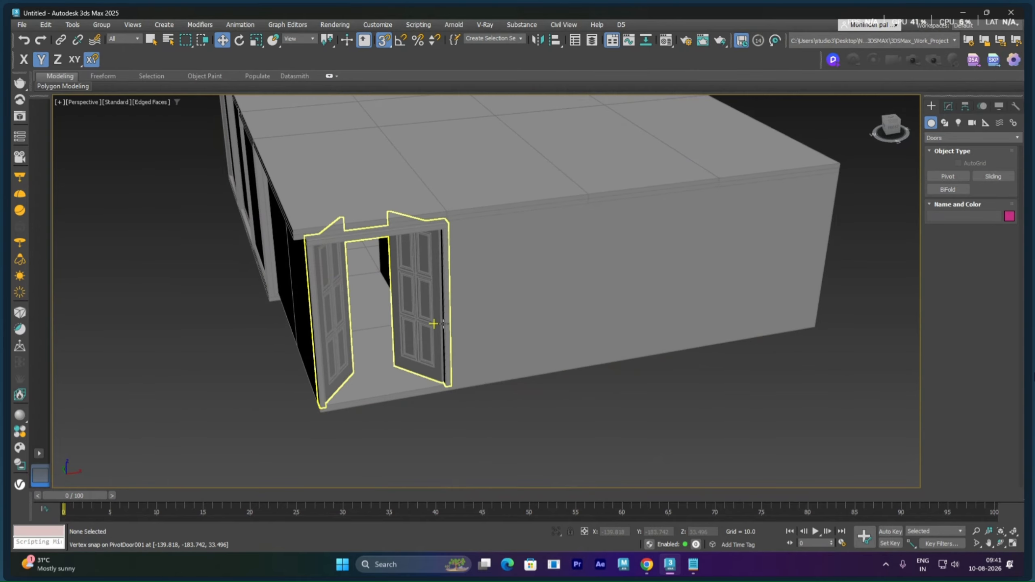
Step: Clone the double pivot door along the X axis to the opposite end of the wall
{"action": "left_click", "coordinate": [433, 325]}
{"action": "left_click_drag", "start_coordinate": [355, 391], "coordinate": [811, 355], "text": "shift"}
{"action": "left_click", "coordinate": [515, 332]}
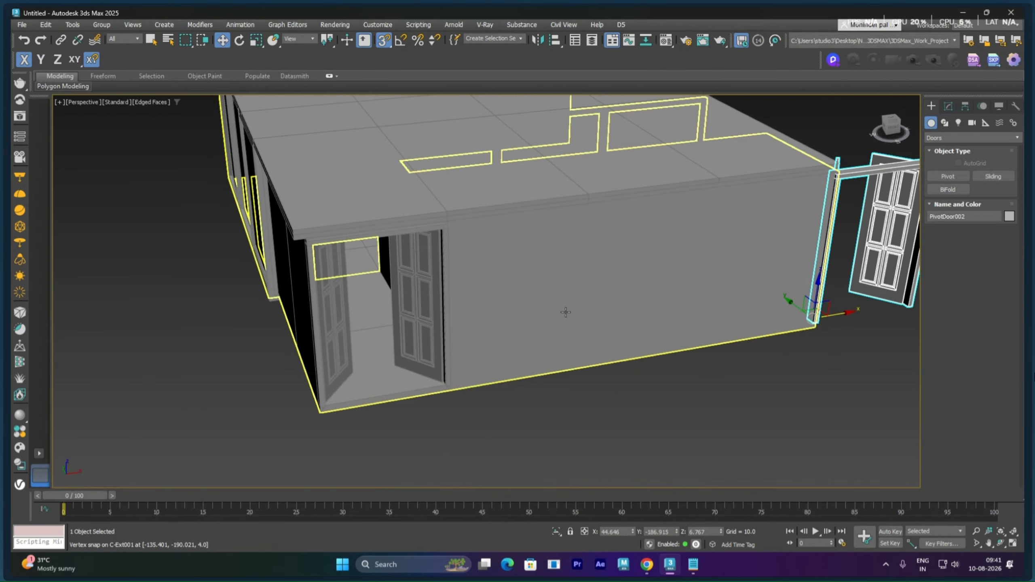
Step: Rotate the copied pivot door -90 degrees about the Z axis
{"action": "mouse_move", "coordinate": [638, 269]}
{"action": "middle_mouse_down"}
{"action": "mouse_move", "coordinate": [557, 244]}
{"action": "mouse_move", "coordinate": [434, 236]}
{"action": "mouse_move", "coordinate": [529, 257]}
{"action": "middle_mouse_up"}
{"action": "right_click", "coordinate": [581, 271]}
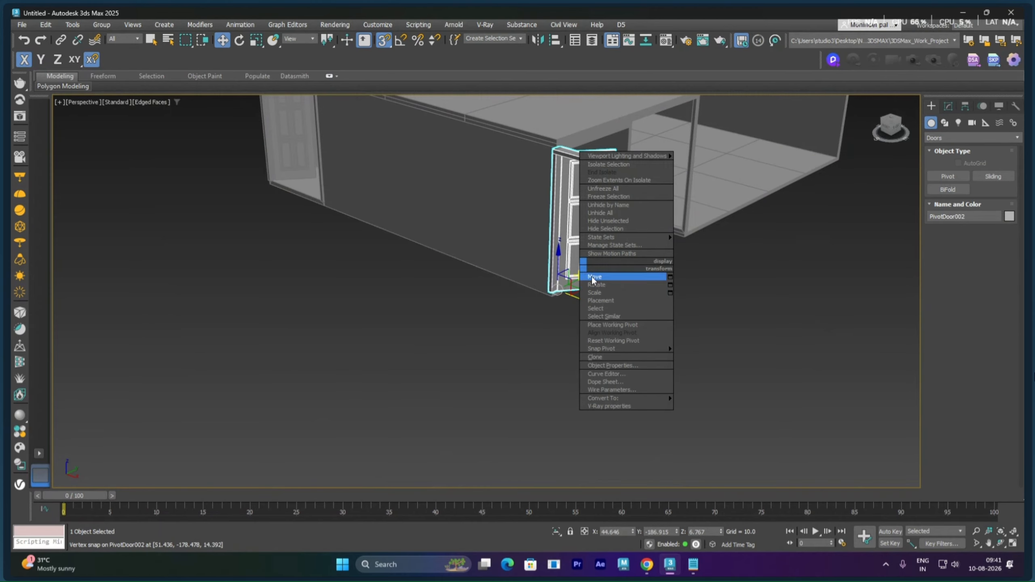
{"action": "left_click", "coordinate": [596, 285]}
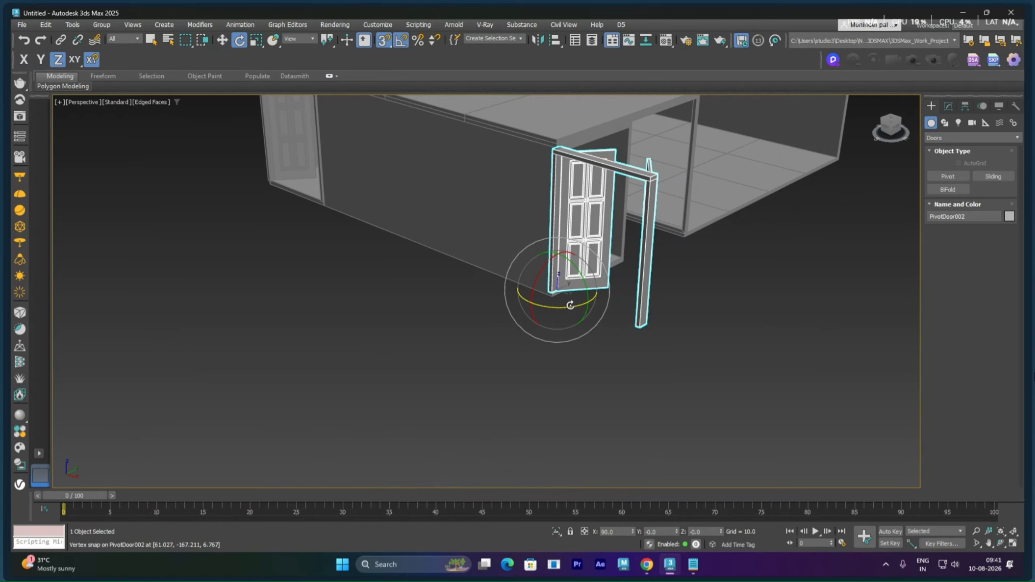
{"action": "left_click_drag", "start_coordinate": [570, 305], "coordinate": [525, 312]}
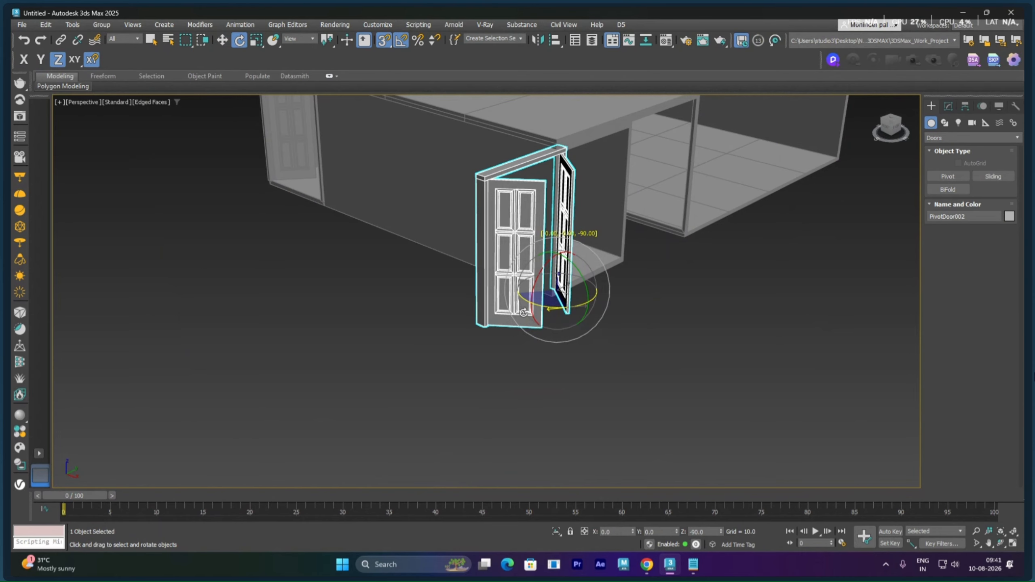
Step: Move the rotated door copy along the Y axis into the adjacent wall opening, snapping its frame to the opening's corner
{"action": "right_click", "coordinate": [624, 287]}
{"action": "left_click", "coordinate": [634, 302]}
{"action": "middle_click_drag", "start_coordinate": [634, 303], "coordinate": [622, 340], "text": "alt"}
{"action": "scroll", "coordinate": [622, 340], "scroll_direction": "up", "scroll_amount": 5}
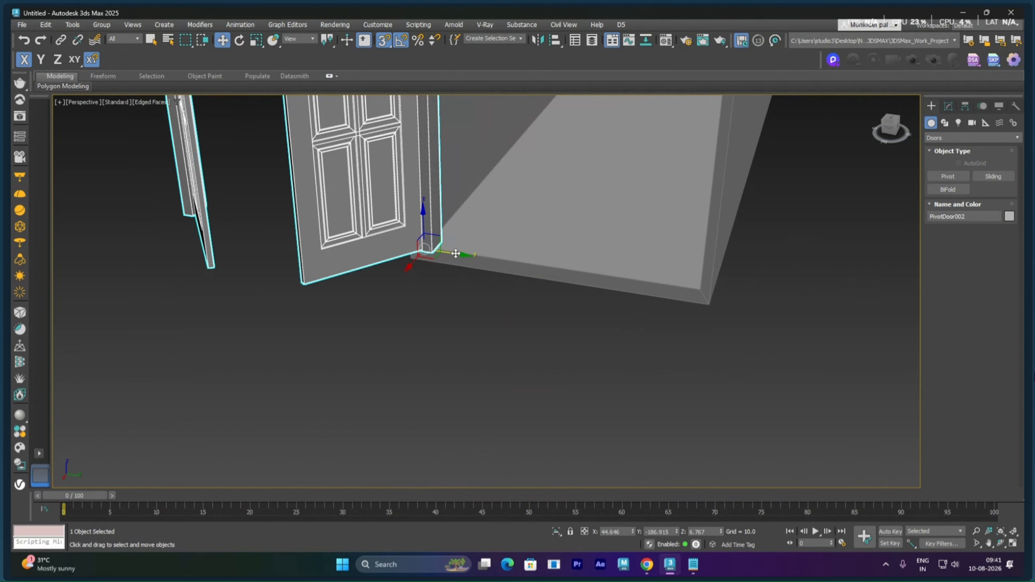
{"action": "left_click_drag", "start_coordinate": [449, 254], "coordinate": [480, 276]}
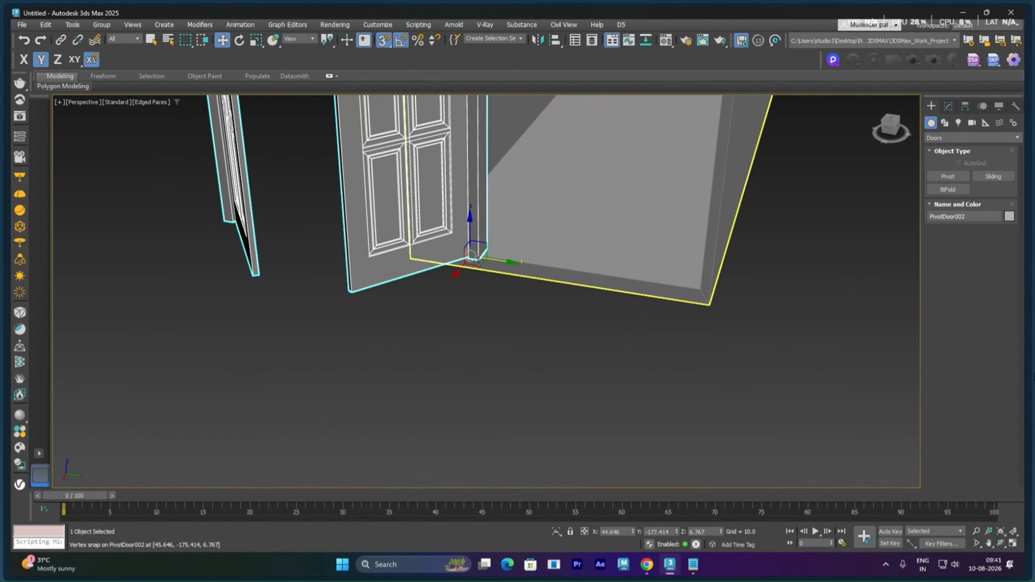
{"action": "left_click", "coordinate": [496, 259]}
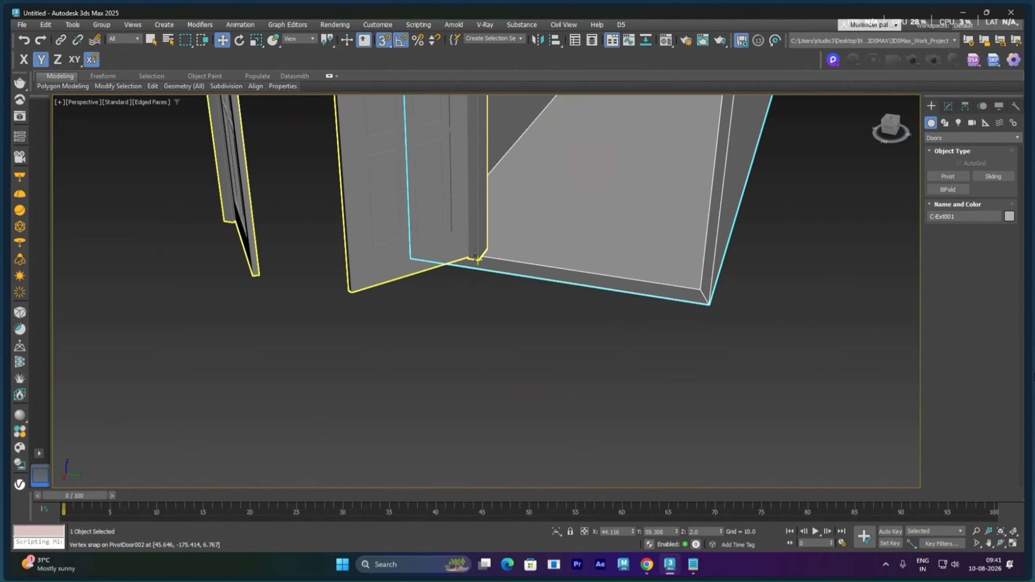
{"action": "left_click", "coordinate": [394, 265]}
{"action": "middle_click_drag", "start_coordinate": [473, 245], "coordinate": [833, 286], "text": "alt"}
{"action": "left_click_drag", "start_coordinate": [833, 287], "coordinate": [604, 302]}
{"action": "scroll", "coordinate": [546, 282], "scroll_direction": "up", "scroll_amount": 6}
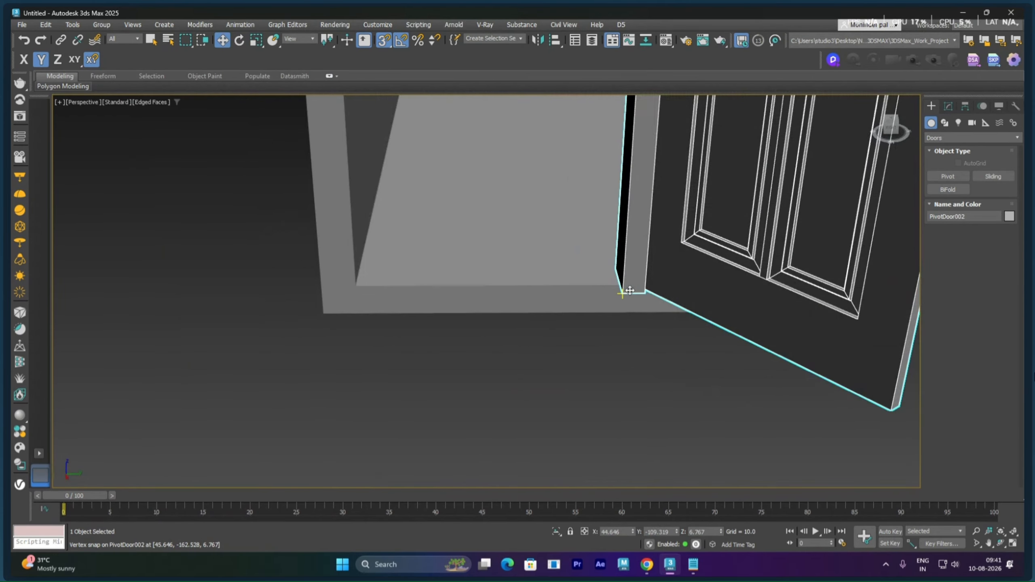
{"action": "left_click_drag", "start_coordinate": [624, 289], "coordinate": [360, 279]}
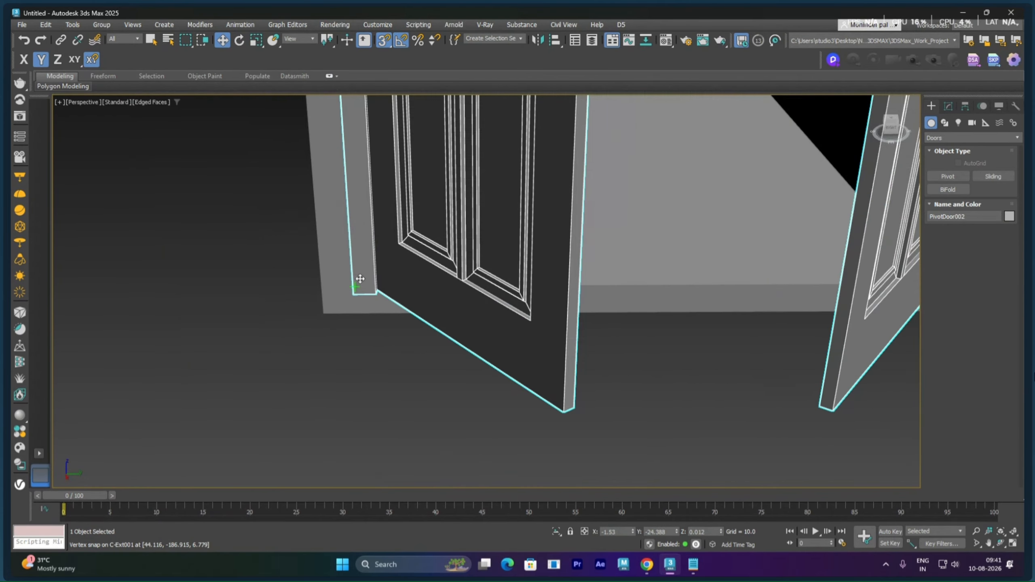
{"action": "scroll", "coordinate": [726, 276], "scroll_direction": "down", "scroll_amount": 6}
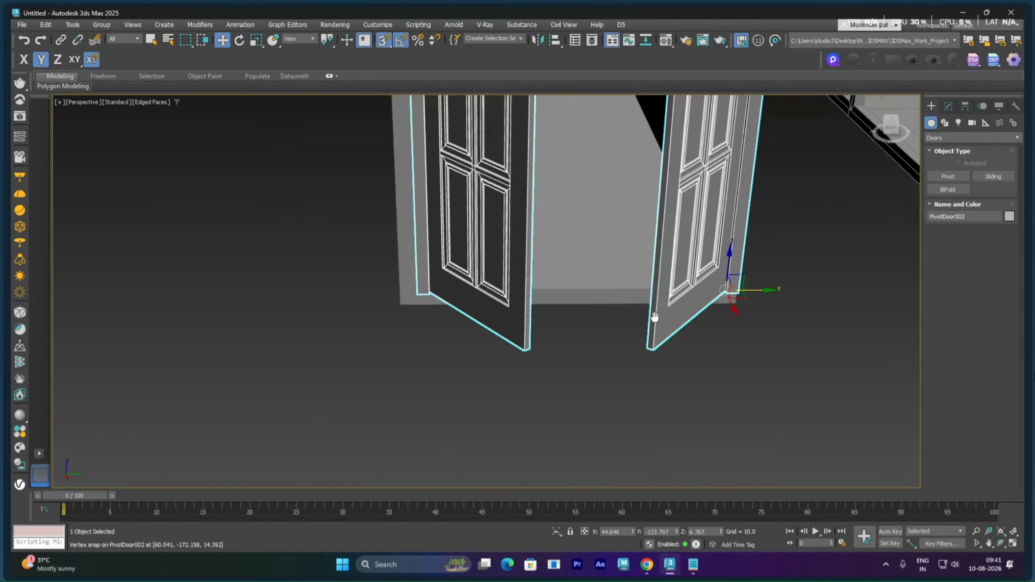
Step: Reduce the door copy's width to about 47.62 and shift it along the Y axis to sit within the opening
{"action": "left_click", "coordinate": [949, 106]}
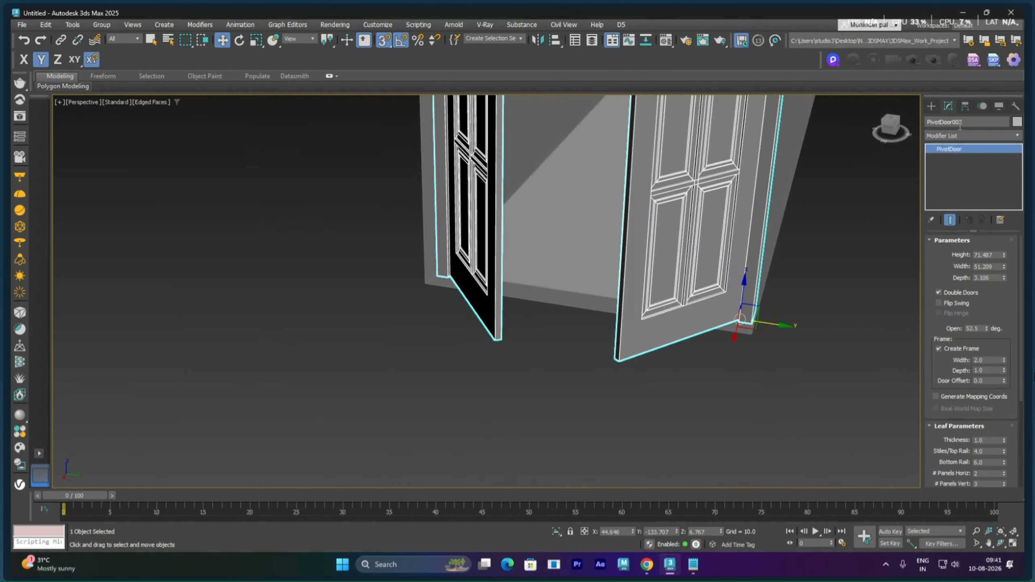
{"action": "left_click_drag", "start_coordinate": [1004, 268], "coordinate": [1004, 284]}
{"action": "left_click_drag", "start_coordinate": [773, 323], "coordinate": [744, 321]}
{"action": "scroll", "coordinate": [744, 321], "scroll_direction": "up", "scroll_amount": 5}
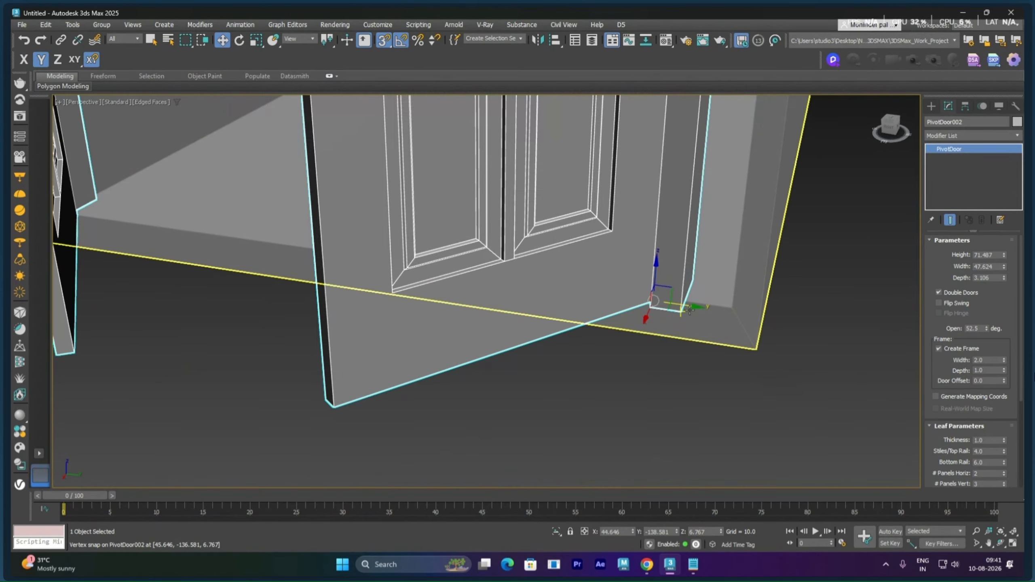
{"action": "left_click", "coordinate": [691, 307]}
{"action": "left_click", "coordinate": [680, 300]}
{"action": "middle_click_drag", "start_coordinate": [680, 300], "coordinate": [731, 303]}
{"action": "scroll", "coordinate": [804, 305], "scroll_direction": "down", "scroll_amount": 5}
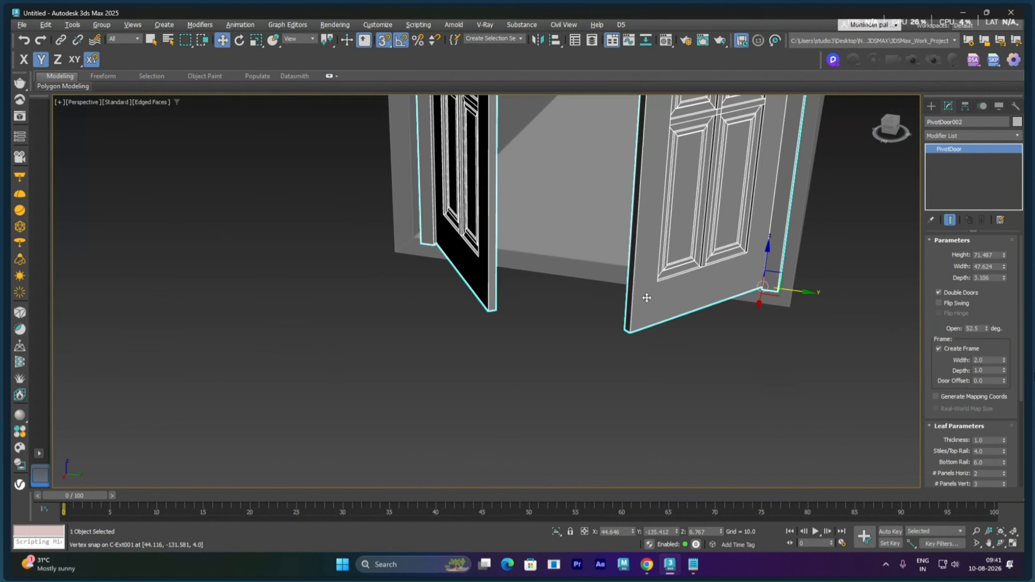
Step: Widen the door copy to about 49.56 to fill the opening, then clear the selection
{"action": "mouse_move", "coordinate": [646, 297]}
{"action": "middle_mouse_down", "text": "alt"}
{"action": "mouse_move", "coordinate": [699, 305]}
{"action": "mouse_move", "coordinate": [654, 302]}
{"action": "middle_mouse_up", "text": "alt"}
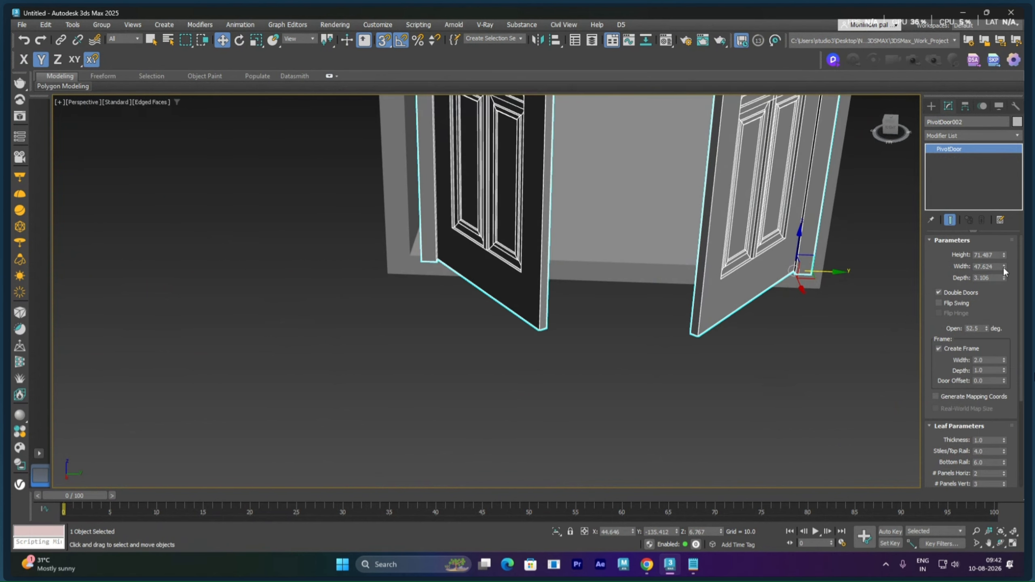
{"action": "left_click_drag", "start_coordinate": [1003, 264], "coordinate": [1003, 264]}
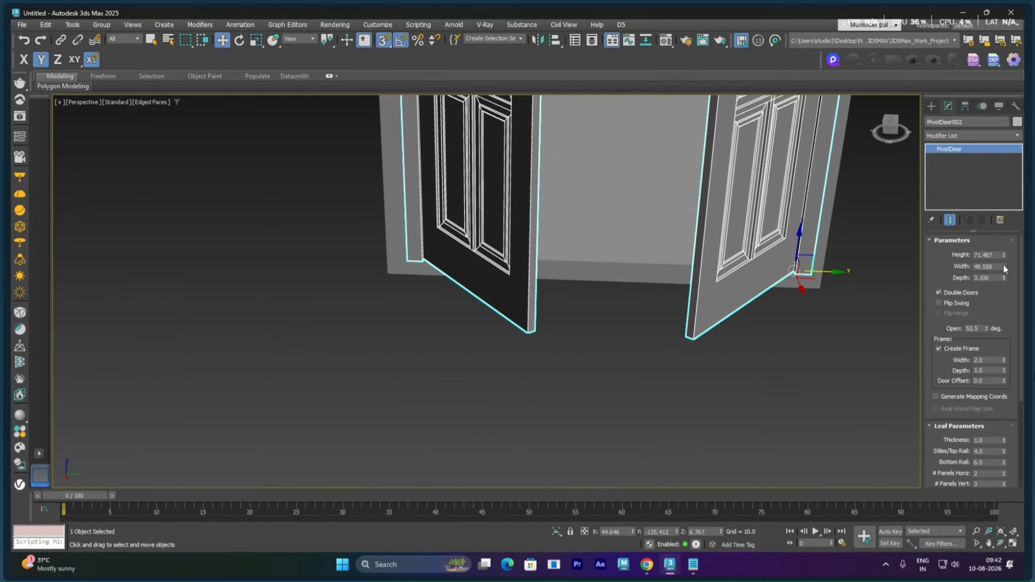
{"action": "left_click", "coordinate": [558, 391]}
{"action": "middle_click_drag", "start_coordinate": [572, 300], "coordinate": [501, 390], "text": "alt"}
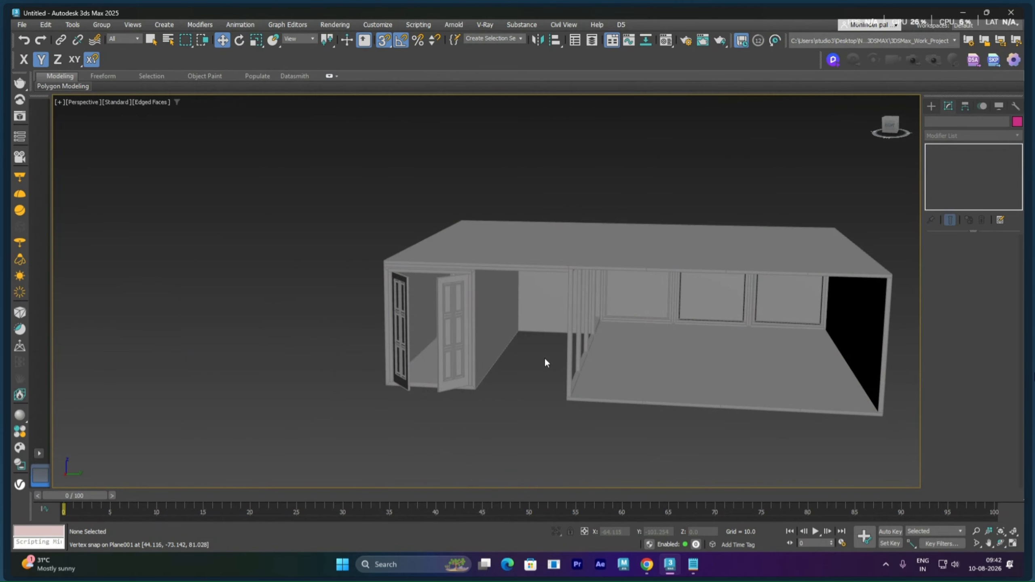
Step: Create a sliding door across the gap beside the pivot door, about 58.44 wide, 2.0 deep and 77.03 high
{"action": "left_click", "coordinate": [931, 107]}
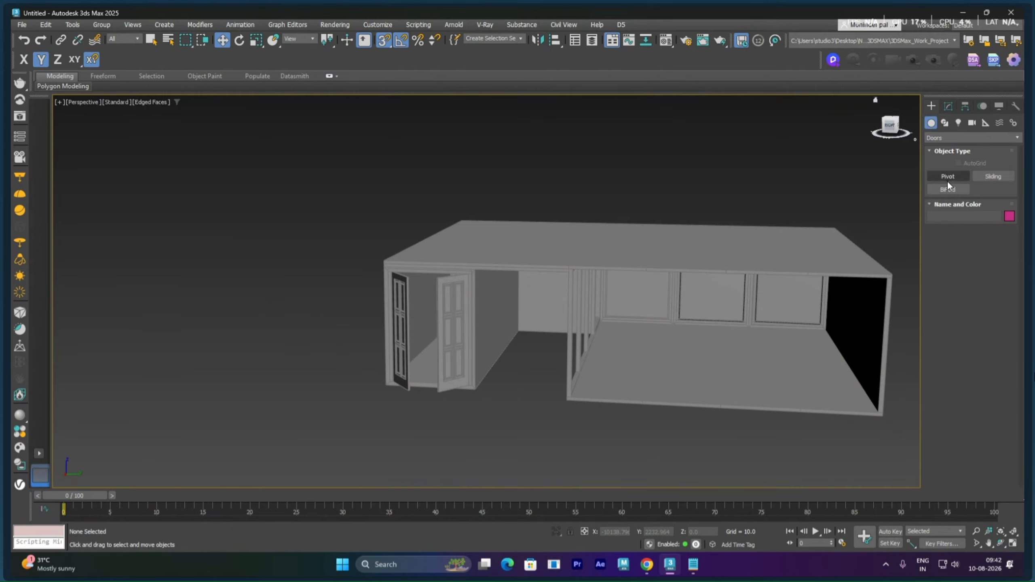
{"action": "left_click", "coordinate": [937, 139]}
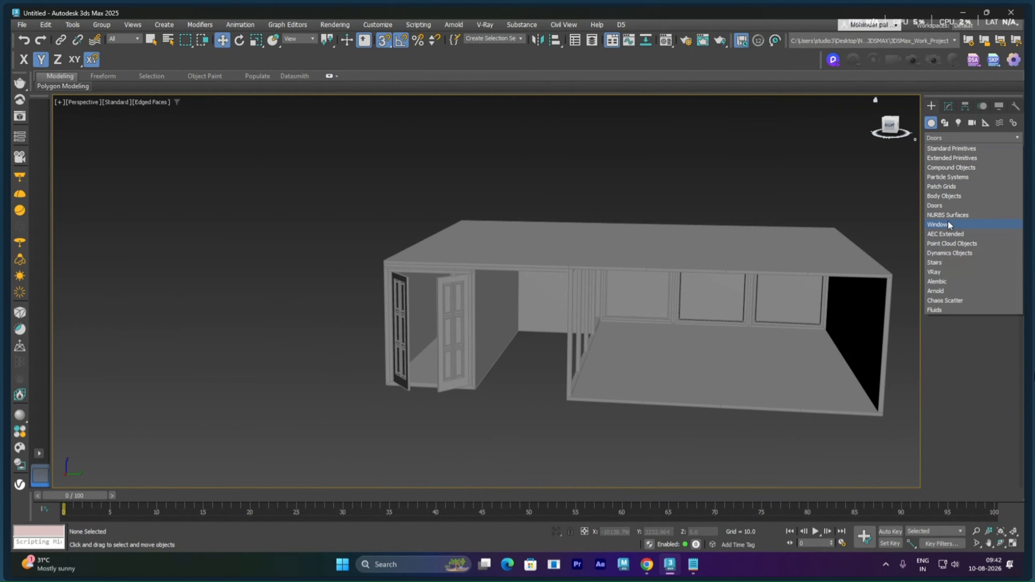
{"action": "left_click", "coordinate": [938, 206]}
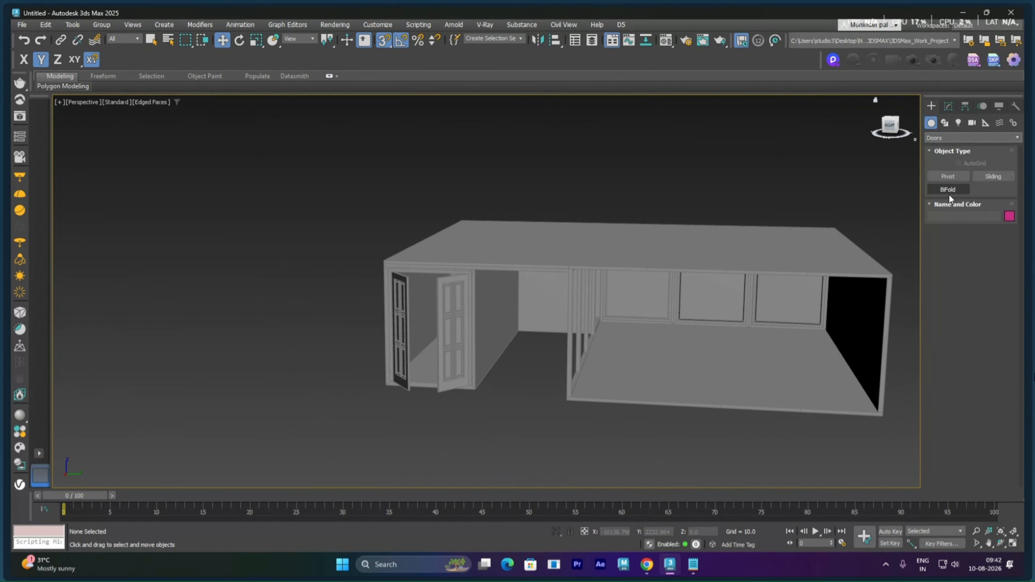
{"action": "left_click", "coordinate": [986, 178]}
{"action": "scroll", "coordinate": [499, 410], "scroll_direction": "up", "scroll_amount": 5}
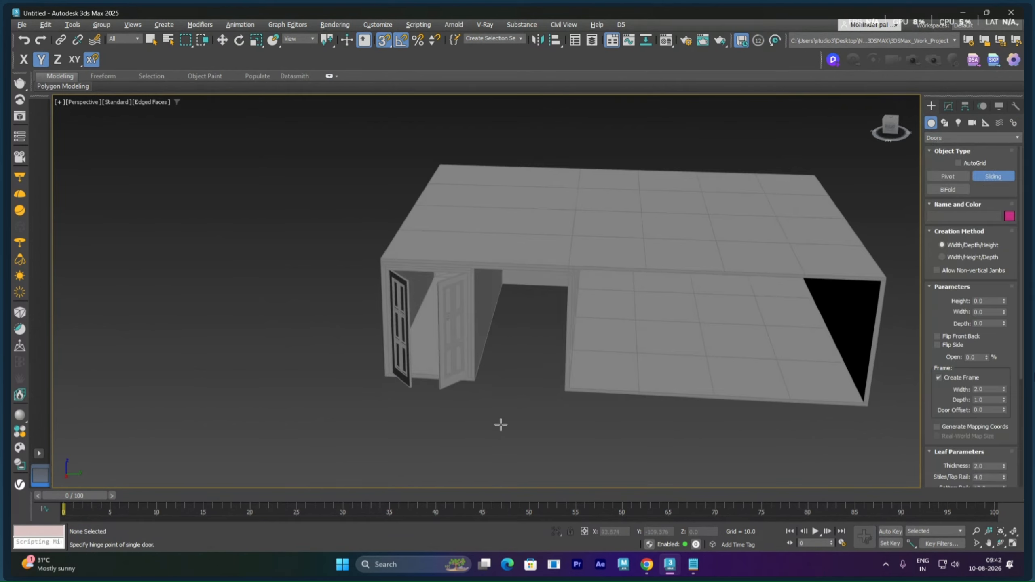
{"action": "scroll", "coordinate": [484, 395], "scroll_direction": "up", "scroll_amount": 1}
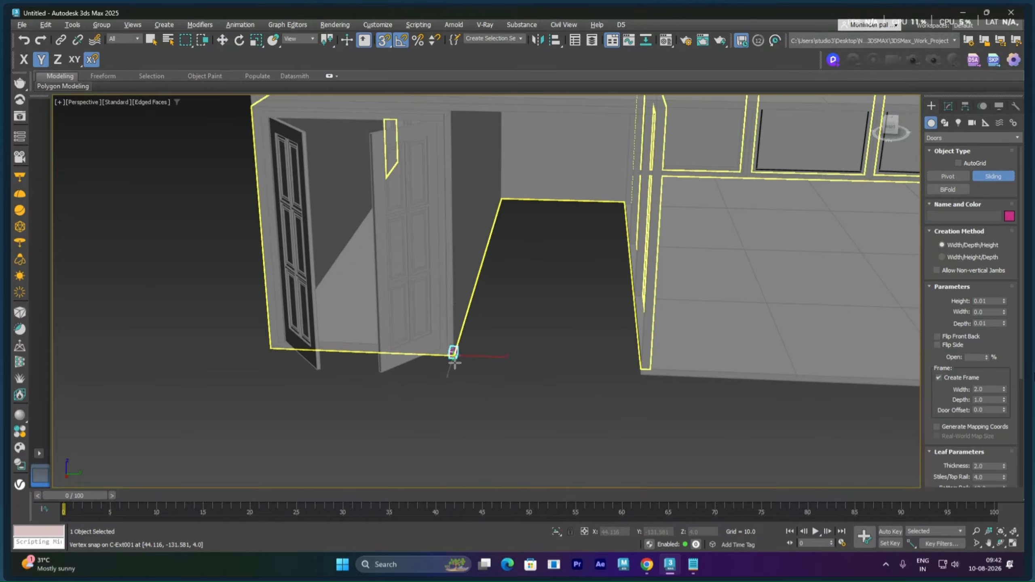
{"action": "left_click_drag", "start_coordinate": [451, 353], "coordinate": [639, 370]}
{"action": "left_click", "coordinate": [640, 367]}
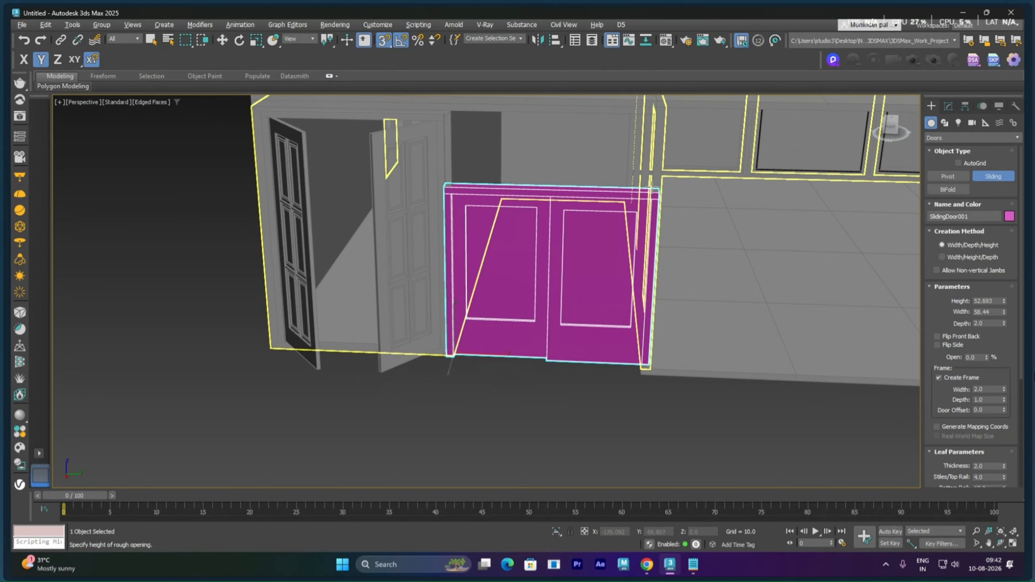
{"action": "middle_click_drag", "start_coordinate": [648, 144], "coordinate": [559, 282]}
{"action": "left_click", "coordinate": [623, 191]}
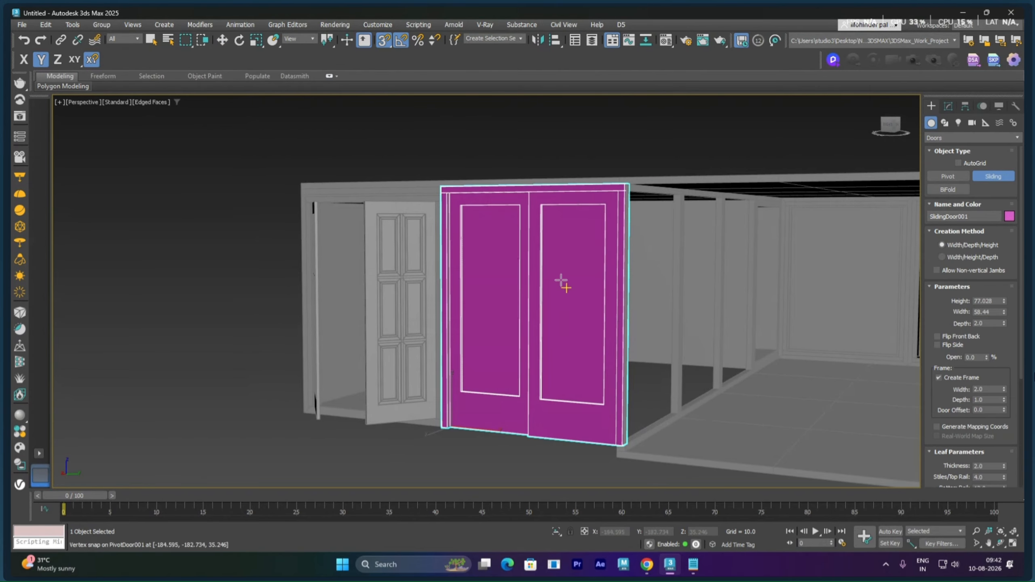
Step: Set the sliding door's Open value to 100%
{"action": "left_click", "coordinate": [949, 105]}
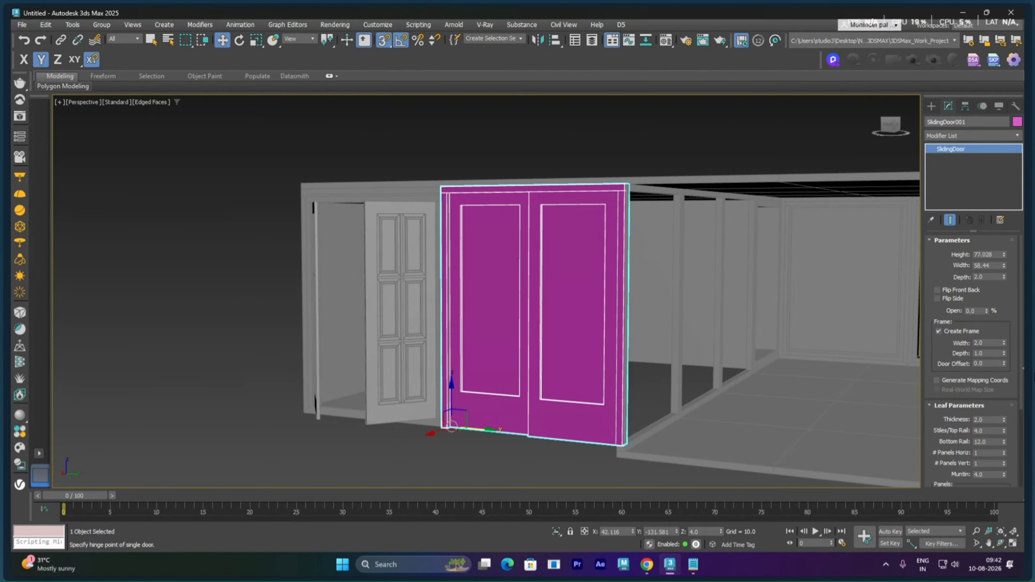
{"action": "left_click_drag", "start_coordinate": [988, 309], "coordinate": [993, 253]}
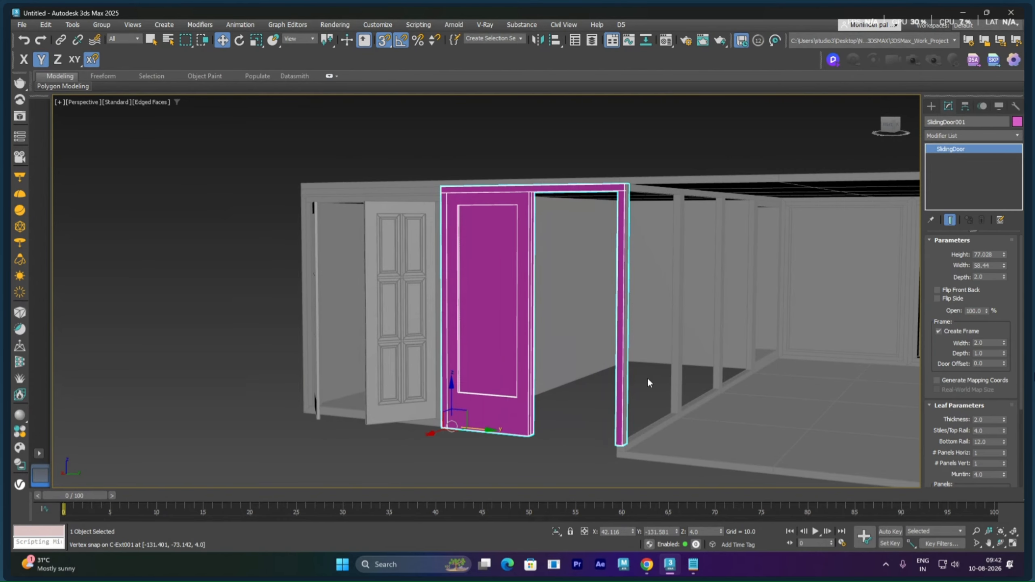
{"action": "mouse_move", "coordinate": [582, 380]}
{"action": "middle_mouse_down", "text": "alt"}
{"action": "mouse_move", "coordinate": [585, 403]}
{"action": "mouse_move", "coordinate": [566, 381]}
{"action": "middle_mouse_up", "text": "alt"}
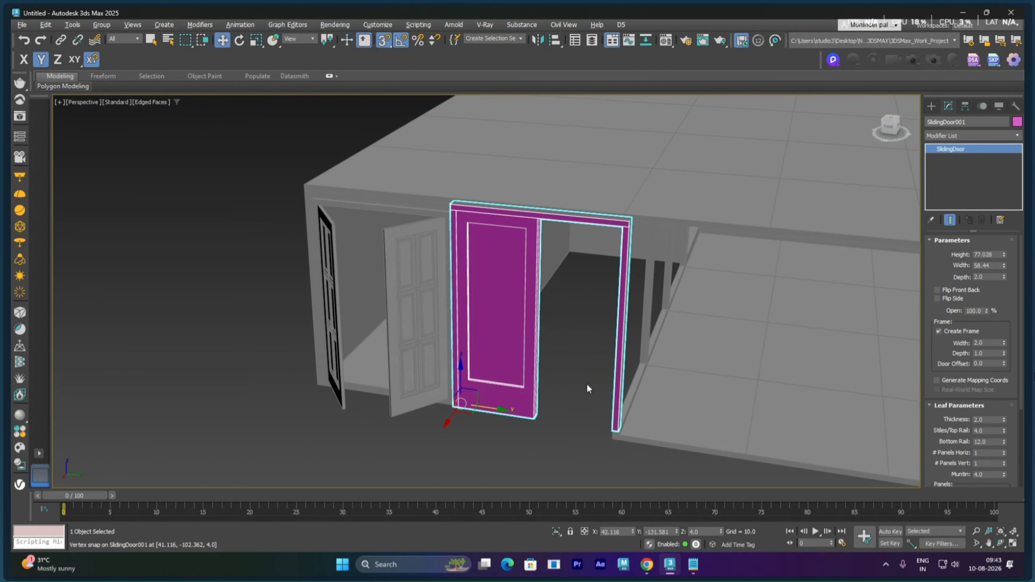
{"action": "right_click", "coordinate": [577, 401]}
{"action": "left_click", "coordinate": [584, 408]}
Step: Change the sliding door's object color to grey and deselect it
{"action": "scroll", "coordinate": [586, 409], "scroll_direction": "down", "scroll_amount": 3}
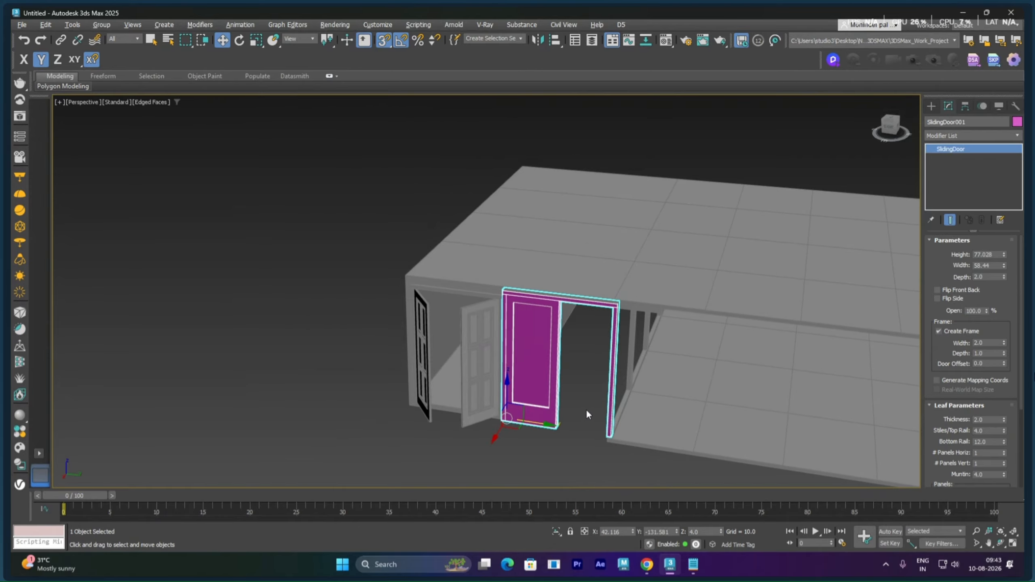
{"action": "mouse_move", "coordinate": [585, 409]}
{"action": "middle_mouse_down", "text": "alt"}
{"action": "mouse_move", "coordinate": [530, 406]}
{"action": "mouse_move", "coordinate": [585, 402]}
{"action": "middle_mouse_up", "text": "alt"}
{"action": "middle_click_drag", "start_coordinate": [375, 384], "coordinate": [263, 393], "text": "alt"}
{"action": "scroll", "coordinate": [523, 376], "scroll_direction": "down", "scroll_amount": 3}
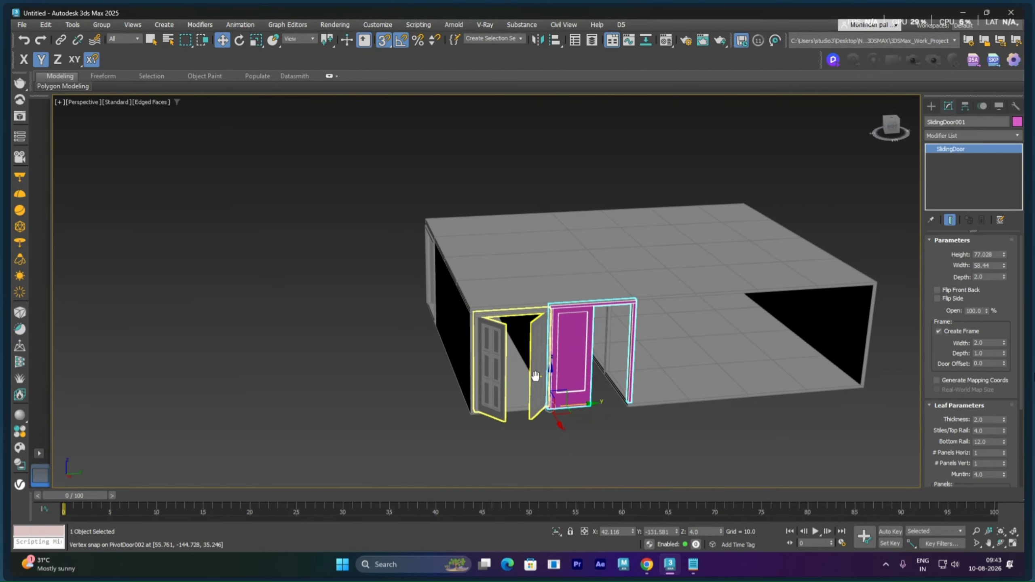
{"action": "mouse_move", "coordinate": [536, 377]}
{"action": "middle_mouse_down", "text": "alt"}
{"action": "mouse_move", "coordinate": [517, 386]}
{"action": "mouse_move", "coordinate": [525, 381]}
{"action": "middle_mouse_up", "text": "alt"}
{"action": "scroll", "coordinate": [524, 381], "scroll_direction": "up", "scroll_amount": 2}
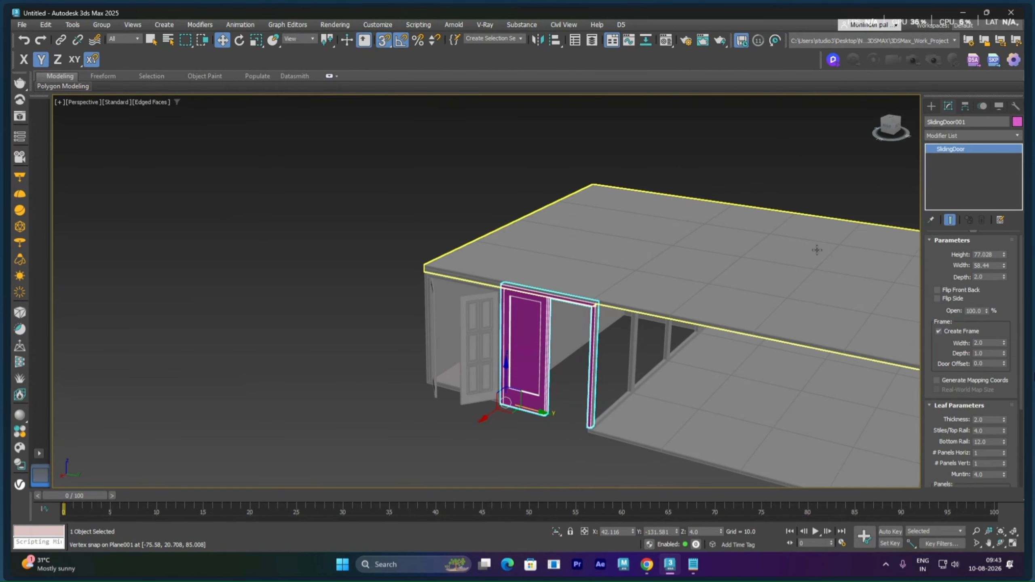
{"action": "left_click", "coordinate": [1018, 122]}
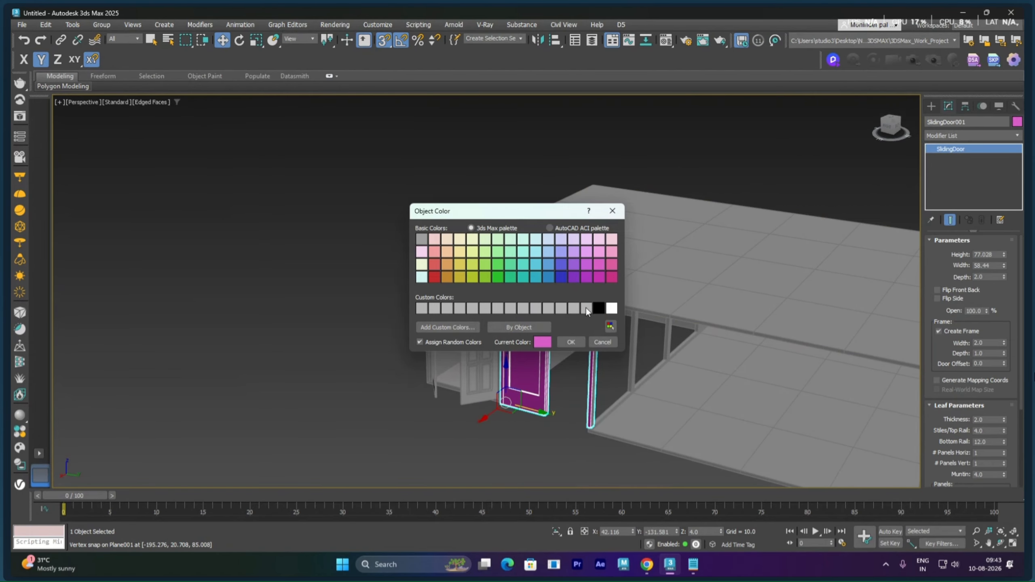
{"action": "left_click", "coordinate": [572, 342]}
{"action": "left_click", "coordinate": [602, 377]}
Step: Select the roof slab and pick the full loop of upper polygons along its outer side faces
{"action": "middle_click_drag", "start_coordinate": [602, 377], "coordinate": [698, 309], "text": "alt"}
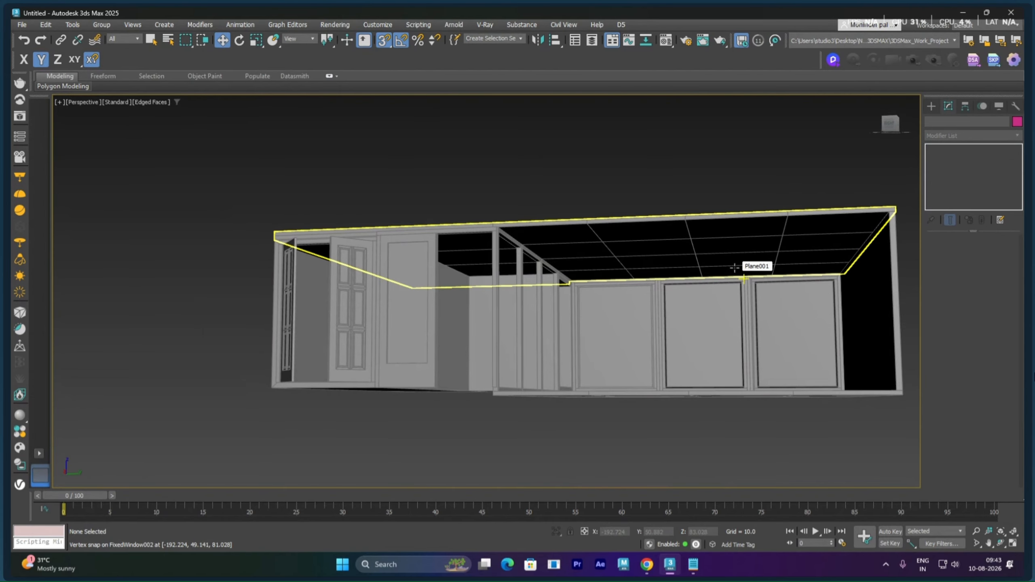
{"action": "middle_click_drag", "start_coordinate": [648, 226], "coordinate": [640, 257], "text": "alt"}
{"action": "left_click", "coordinate": [641, 258]}
{"action": "middle_click_drag", "start_coordinate": [704, 268], "coordinate": [655, 264], "text": "alt"}
{"action": "left_click", "coordinate": [952, 185]}
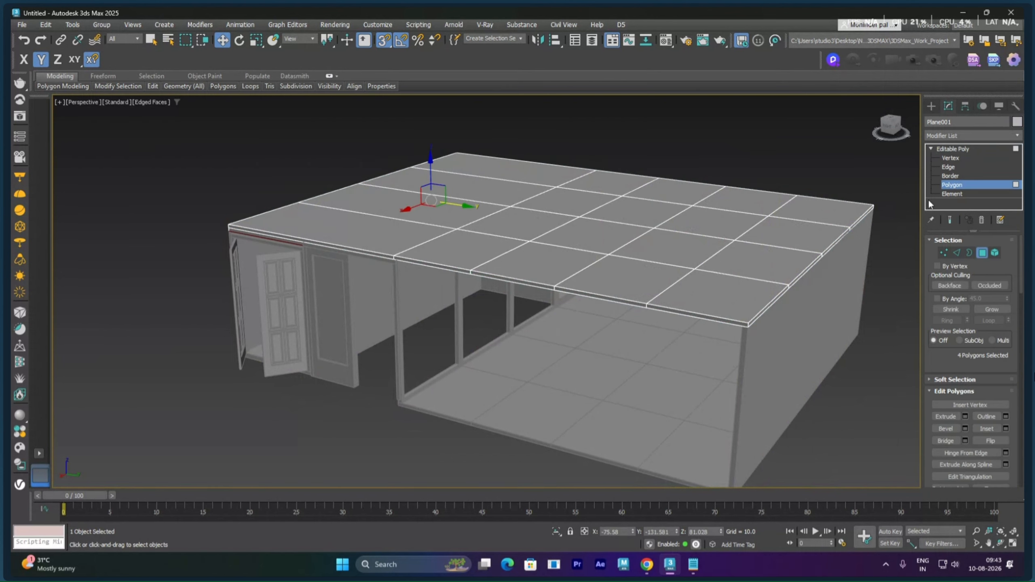
{"action": "scroll", "coordinate": [742, 326], "scroll_direction": "up", "scroll_amount": 3}
{"action": "left_click", "coordinate": [735, 324]}
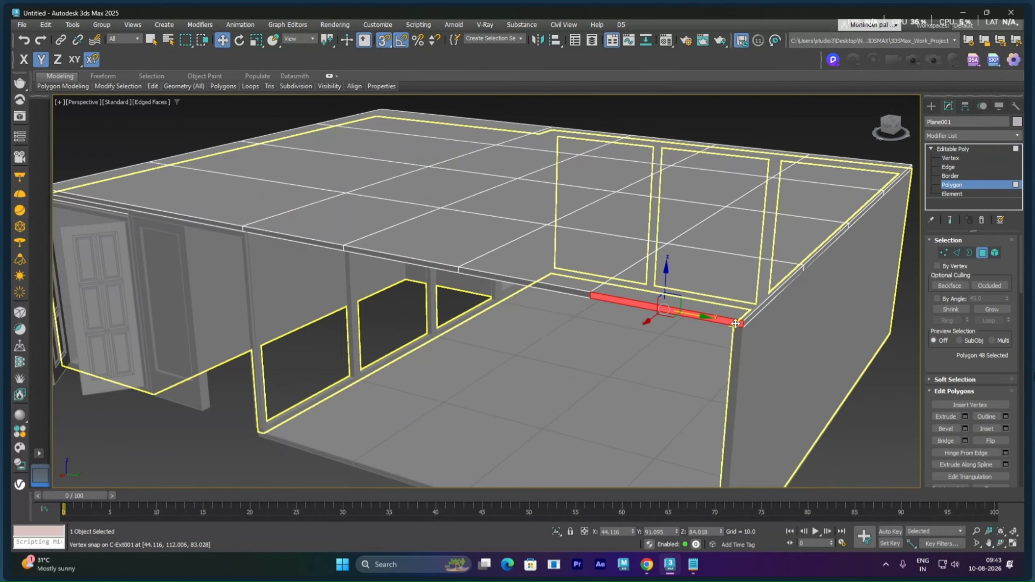
{"action": "double_click", "coordinate": [746, 322], "text": "ctrl"}
{"action": "scroll", "coordinate": [588, 278], "scroll_direction": "down", "scroll_amount": 4}
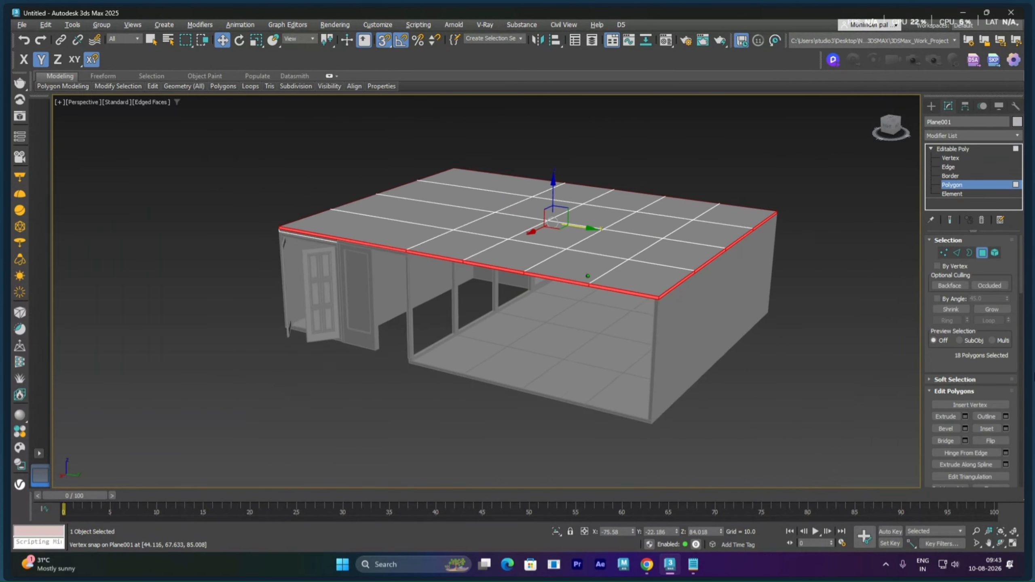
Step: Add the lower band of side polygons around the roof slab's outer edge to the selection
{"action": "middle_click_drag", "start_coordinate": [598, 327], "coordinate": [670, 329], "text": "alt"}
{"action": "scroll", "coordinate": [586, 323], "scroll_direction": "up", "scroll_amount": 8}
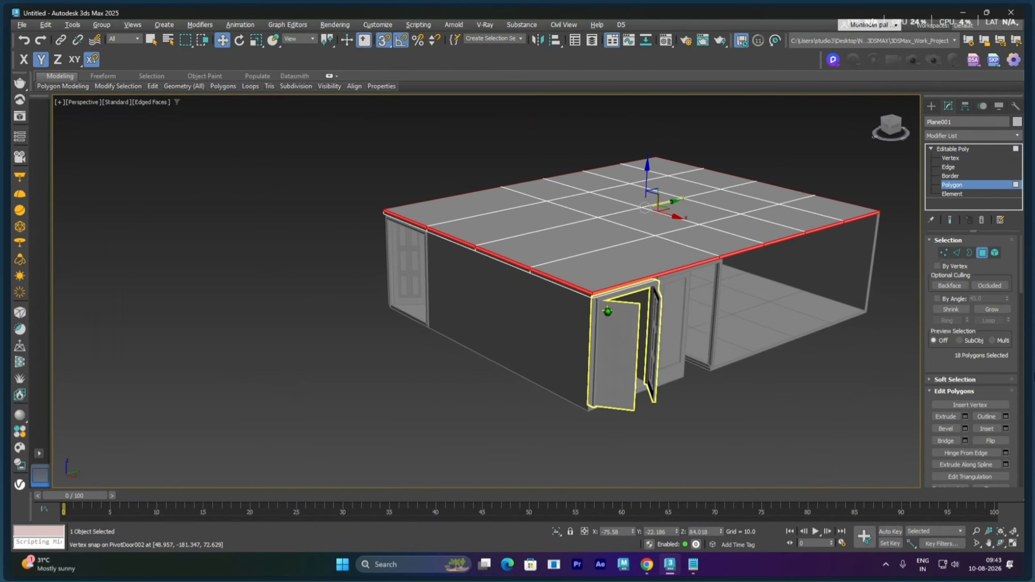
{"action": "mouse_move", "coordinate": [636, 281]}
{"action": "middle_mouse_down", "text": "alt"}
{"action": "mouse_move", "coordinate": [632, 269]}
{"action": "mouse_move", "coordinate": [641, 275]}
{"action": "middle_mouse_up", "text": "alt"}
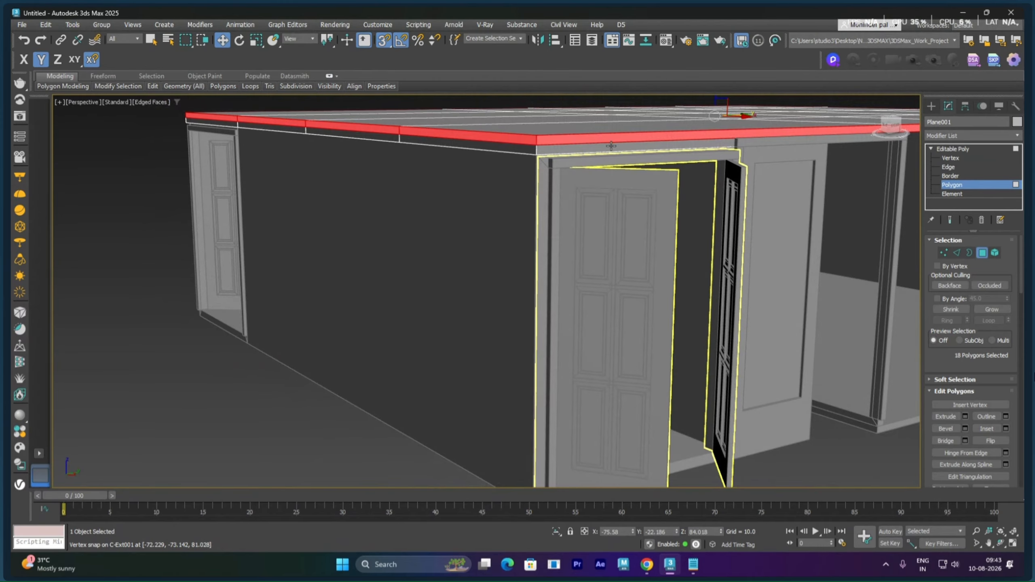
{"action": "left_click", "coordinate": [611, 146], "text": "ctrl"}
{"action": "left_click", "coordinate": [518, 150], "text": "shift"}
{"action": "scroll", "coordinate": [643, 179], "scroll_direction": "down", "scroll_amount": 2}
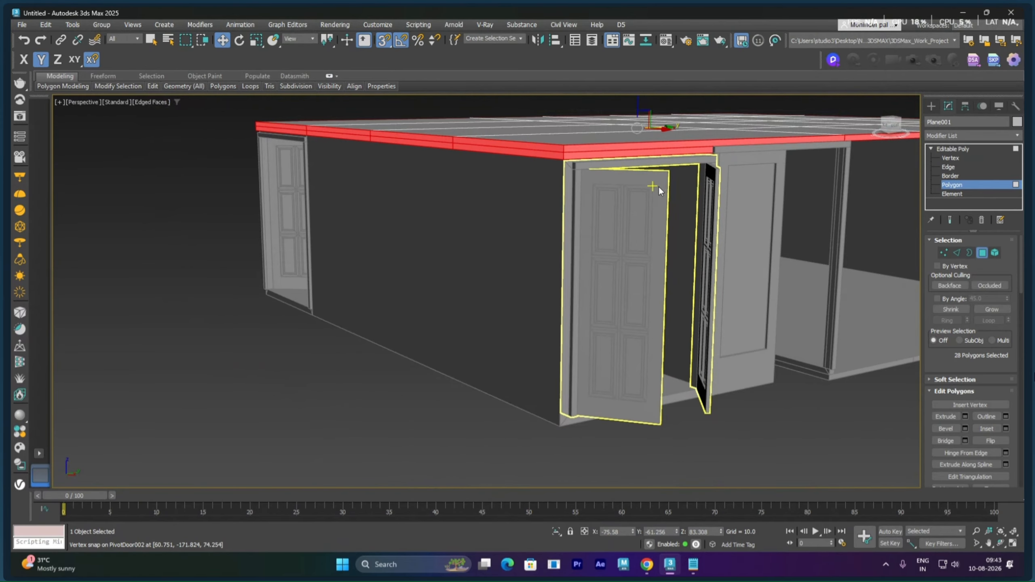
{"action": "scroll", "coordinate": [660, 190], "scroll_direction": "up", "scroll_amount": 6}
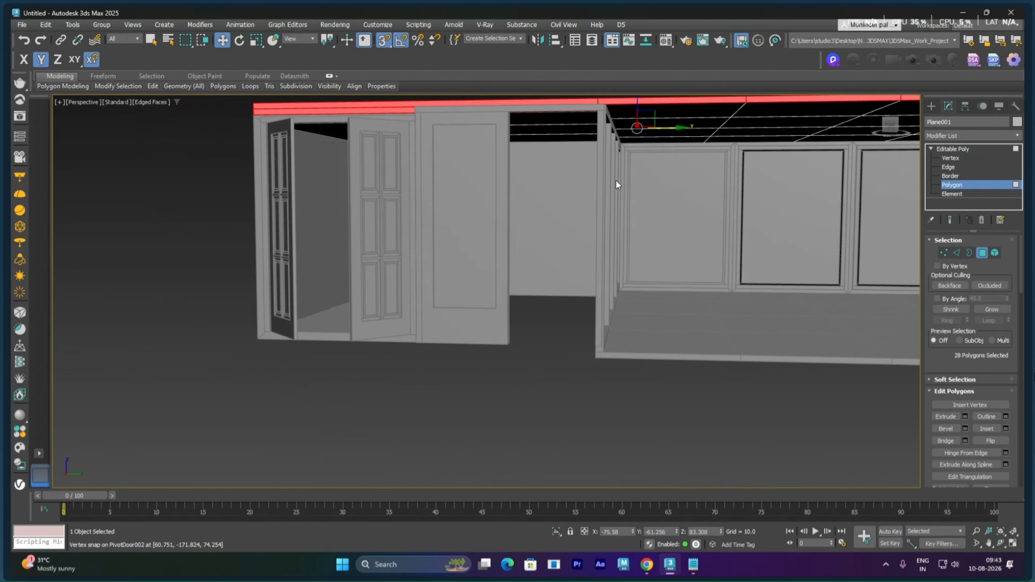
{"action": "scroll", "coordinate": [616, 180], "scroll_direction": "down", "scroll_amount": 5}
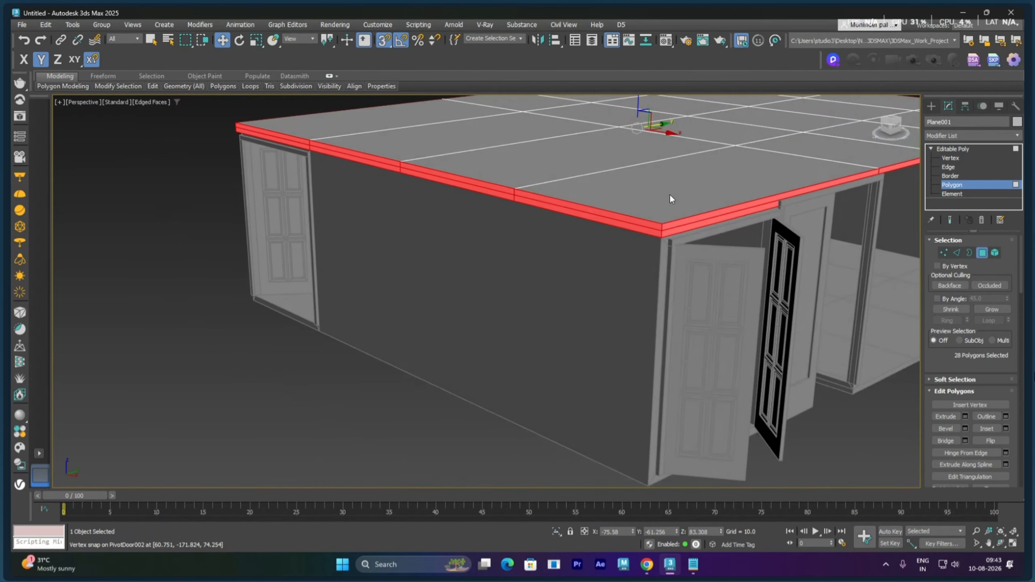
{"action": "scroll", "coordinate": [670, 197], "scroll_direction": "up", "scroll_amount": 1}
{"action": "scroll", "coordinate": [947, 367], "scroll_direction": "down", "scroll_amount": 3}
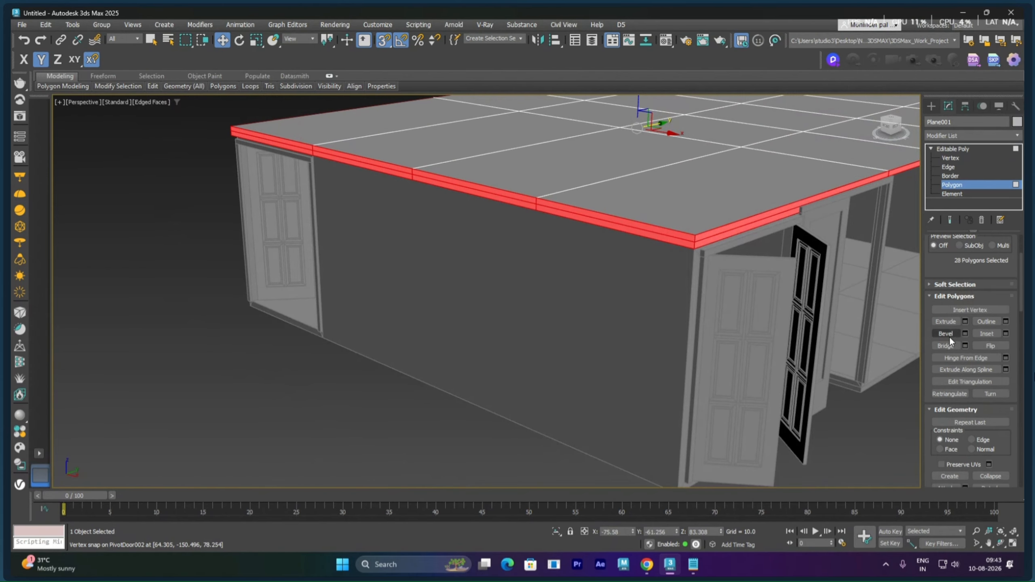
Step: Extrude the selected roof side polygons outward along local normals by about 29.77 to form an overhang
{"action": "left_click", "coordinate": [965, 322]}
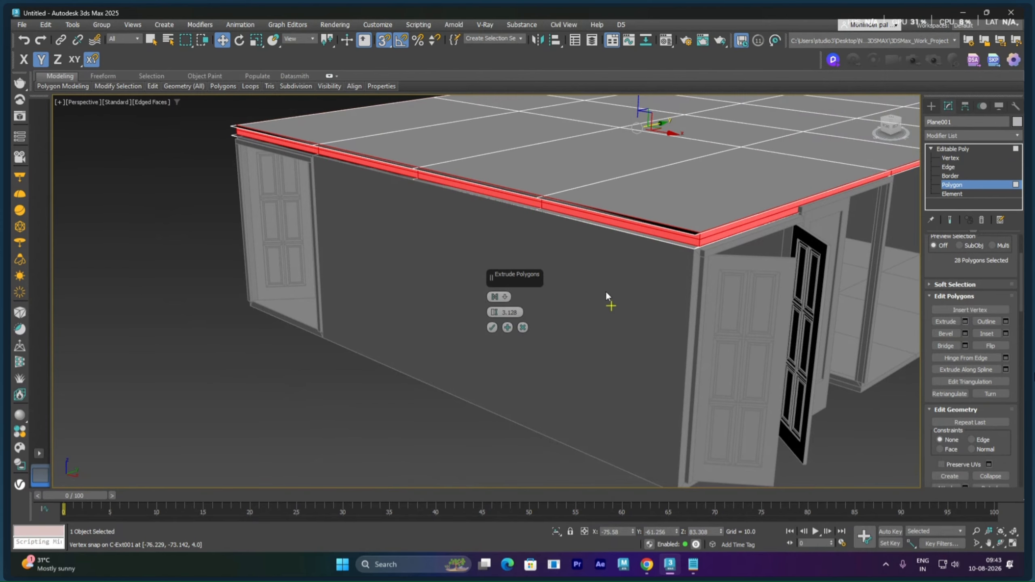
{"action": "left_click", "coordinate": [505, 298]}
{"action": "left_click", "coordinate": [516, 312]}
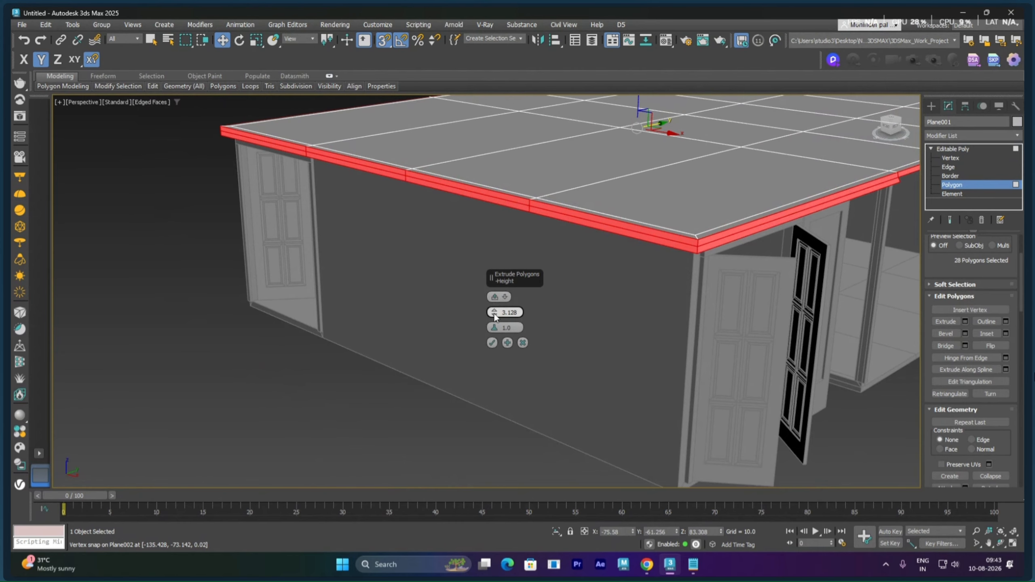
{"action": "left_click_drag", "start_coordinate": [494, 314], "coordinate": [484, 173]}
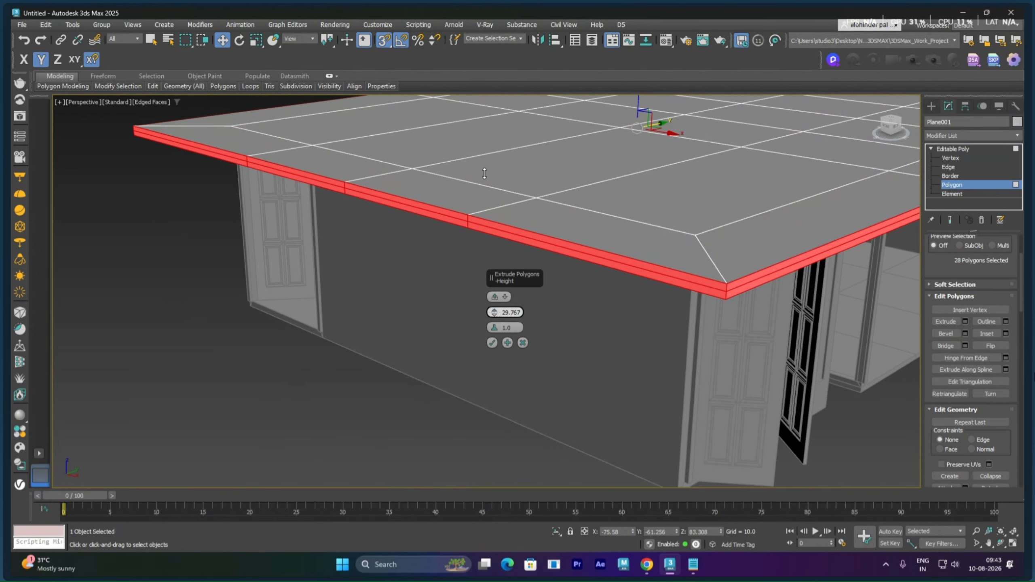
{"action": "left_click", "coordinate": [493, 343]}
Step: Examine the extruded roof overhang and its vertices from above and from underneath
{"action": "middle_click_drag", "start_coordinate": [561, 330], "coordinate": [723, 319], "text": "alt"}
{"action": "key", "text": "t"}
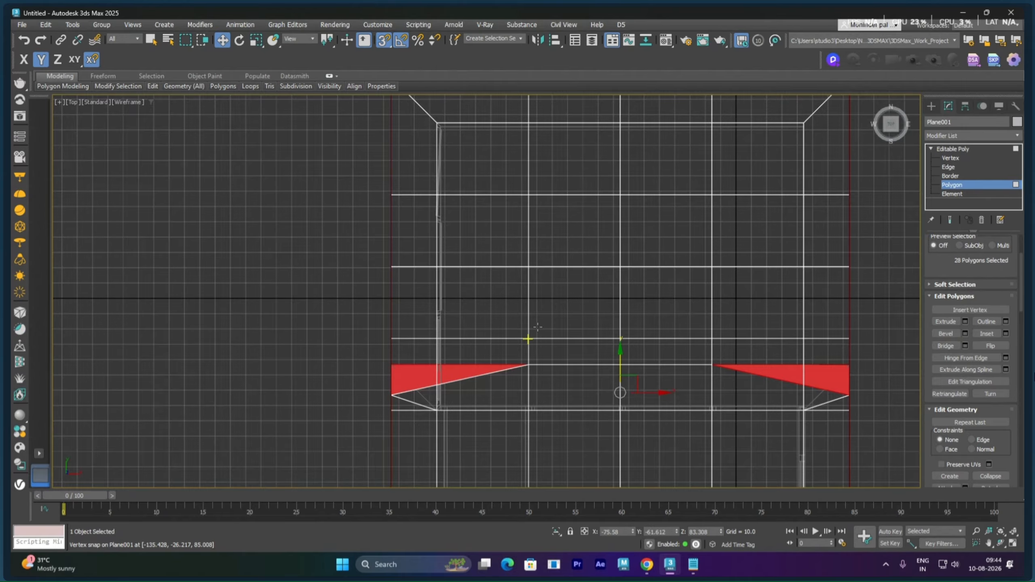
{"action": "scroll", "coordinate": [537, 327], "scroll_direction": "down", "scroll_amount": 5}
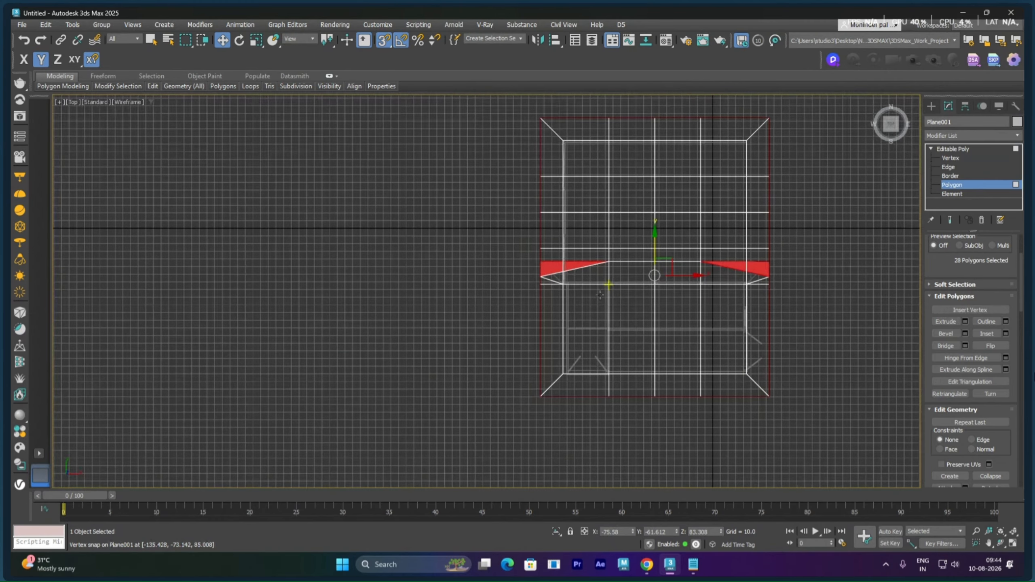
{"action": "middle_click_drag", "start_coordinate": [600, 294], "coordinate": [598, 301]}
{"action": "left_click", "coordinate": [950, 158]}
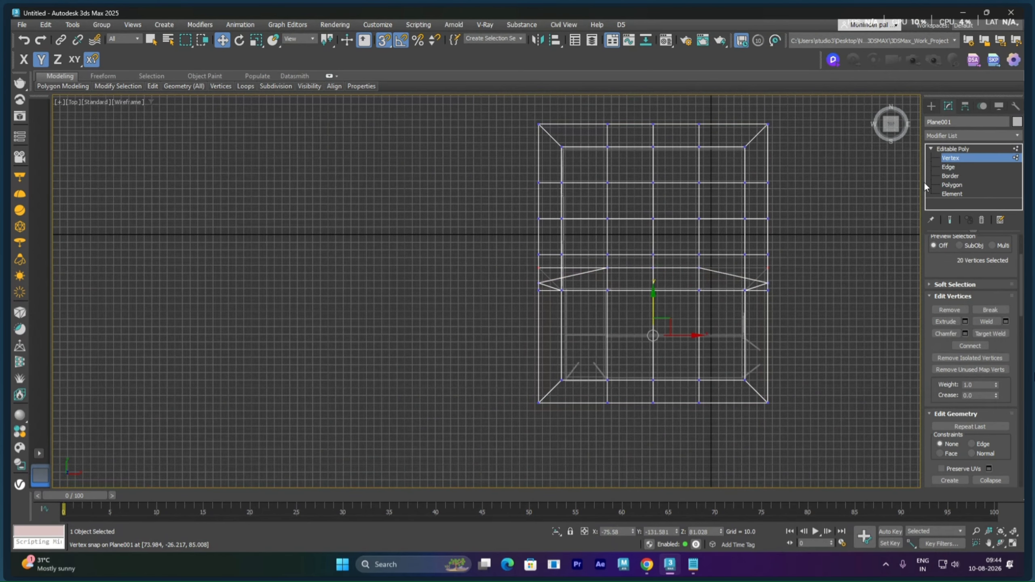
{"action": "left_click", "coordinate": [516, 350]}
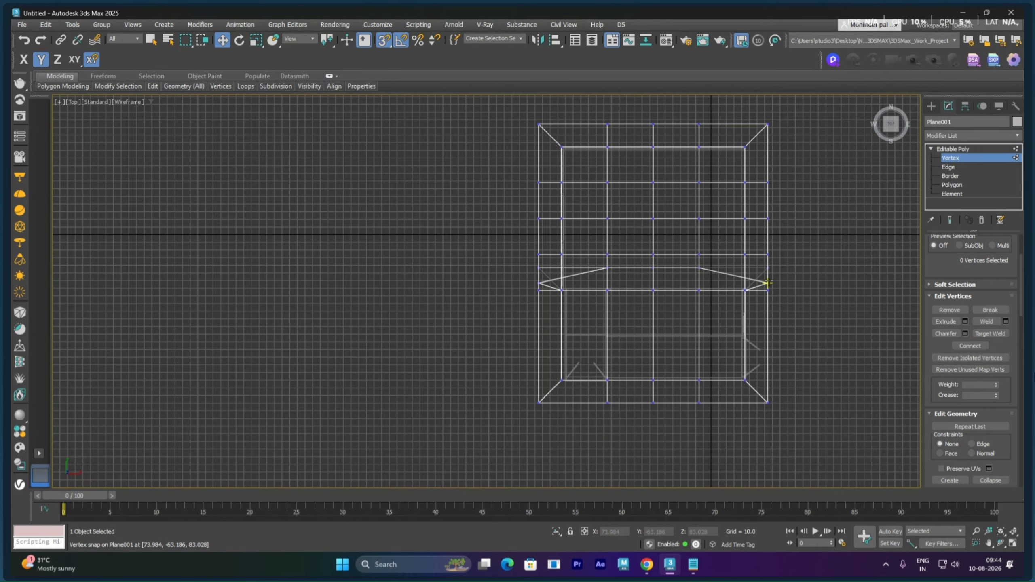
{"action": "key", "text": "p"}
{"action": "mouse_move", "coordinate": [680, 303]}
{"action": "middle_mouse_down", "text": "alt"}
{"action": "mouse_move", "coordinate": [684, 267]}
{"action": "mouse_move", "coordinate": [672, 289]}
{"action": "middle_mouse_up", "text": "alt"}
{"action": "scroll", "coordinate": [606, 220], "scroll_direction": "up", "scroll_amount": 6}
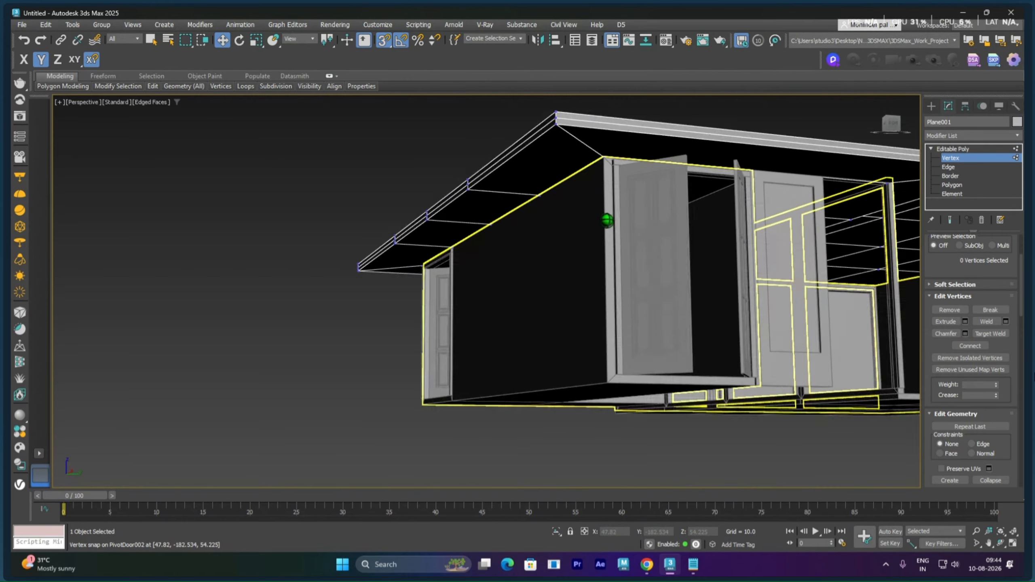
{"action": "scroll", "coordinate": [606, 220], "scroll_direction": "down", "scroll_amount": 1}
{"action": "scroll", "coordinate": [607, 221], "scroll_direction": "down", "scroll_amount": 3}
{"action": "middle_click_drag", "start_coordinate": [608, 215], "coordinate": [601, 238], "text": "alt"}
{"action": "scroll", "coordinate": [633, 221], "scroll_direction": "down", "scroll_amount": 2}
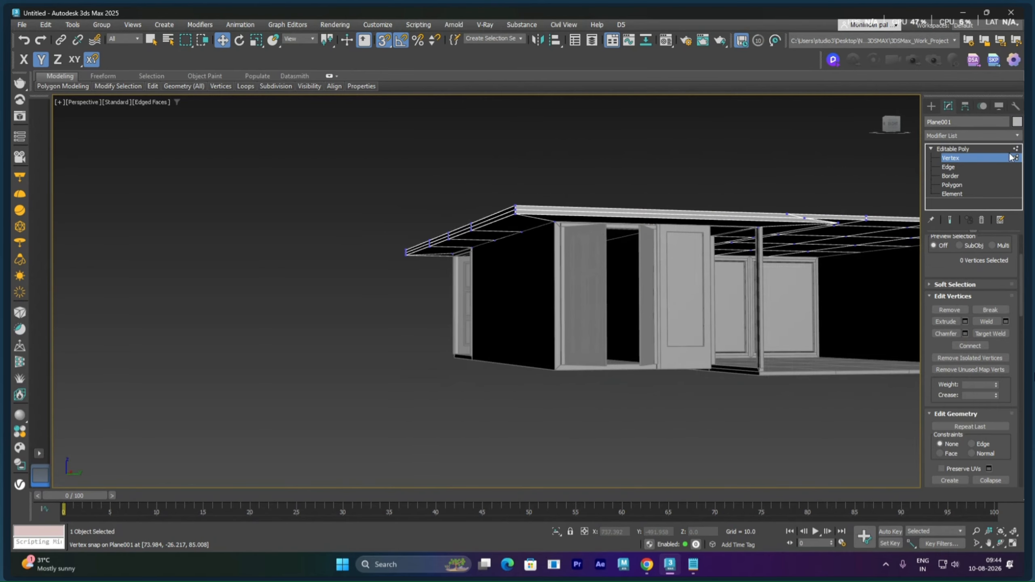
Step: Select the ring of edges crossing the overhang on the roof's top face, starting from the corner diagonal
{"action": "left_click", "coordinate": [960, 186]}
{"action": "middle_click_drag", "start_coordinate": [697, 233], "coordinate": [661, 231], "text": "alt"}
{"action": "scroll", "coordinate": [661, 231], "scroll_direction": "down", "scroll_amount": 2}
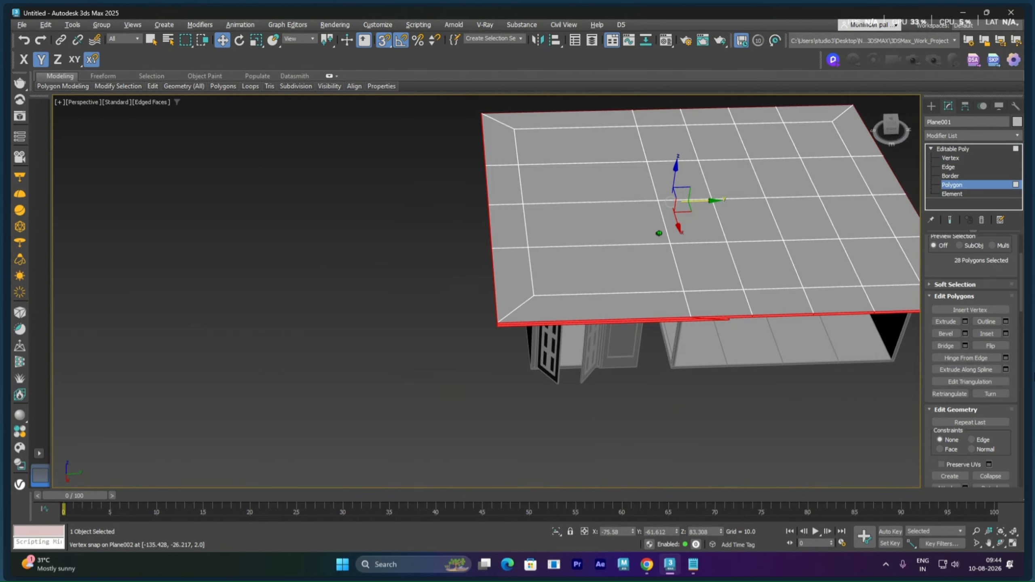
{"action": "left_click", "coordinate": [949, 167]}
{"action": "left_click", "coordinate": [518, 307]}
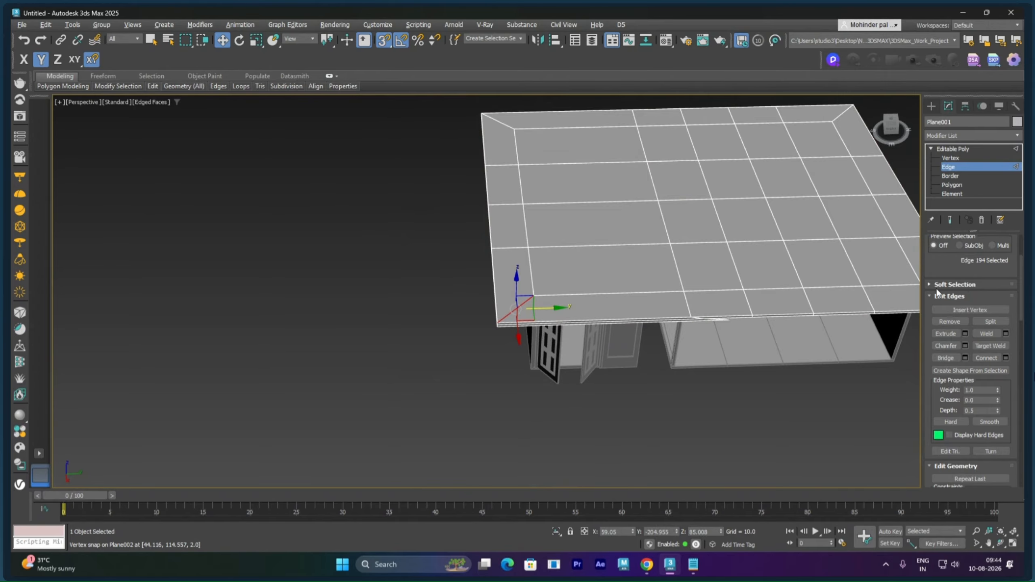
{"action": "scroll", "coordinate": [937, 265], "scroll_direction": "up", "scroll_amount": 1}
{"action": "scroll", "coordinate": [941, 298], "scroll_direction": "up", "scroll_amount": 5}
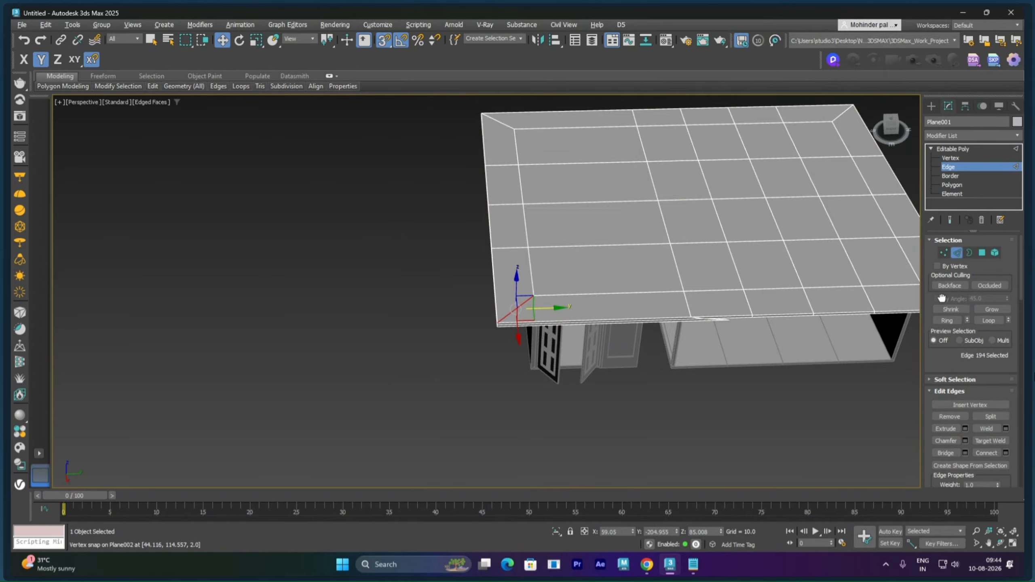
{"action": "left_click", "coordinate": [946, 320]}
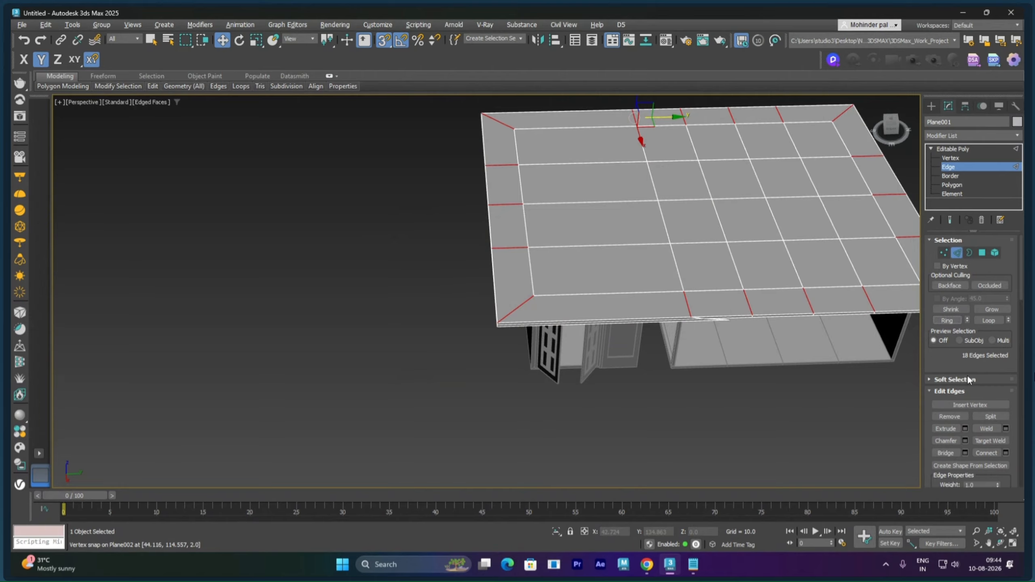
Step: Connect the ringed edges with 1 segment, pinch 0 and slide 72, placing a new edge loop near the roof's outer border
{"action": "scroll", "coordinate": [948, 345], "scroll_direction": "down", "scroll_amount": 4}
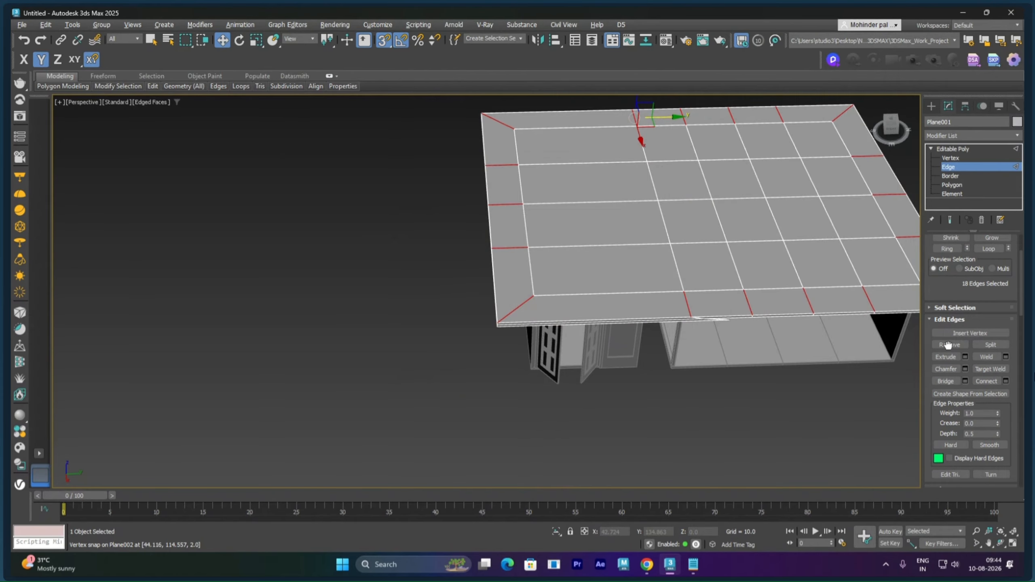
{"action": "left_click", "coordinate": [1005, 381]}
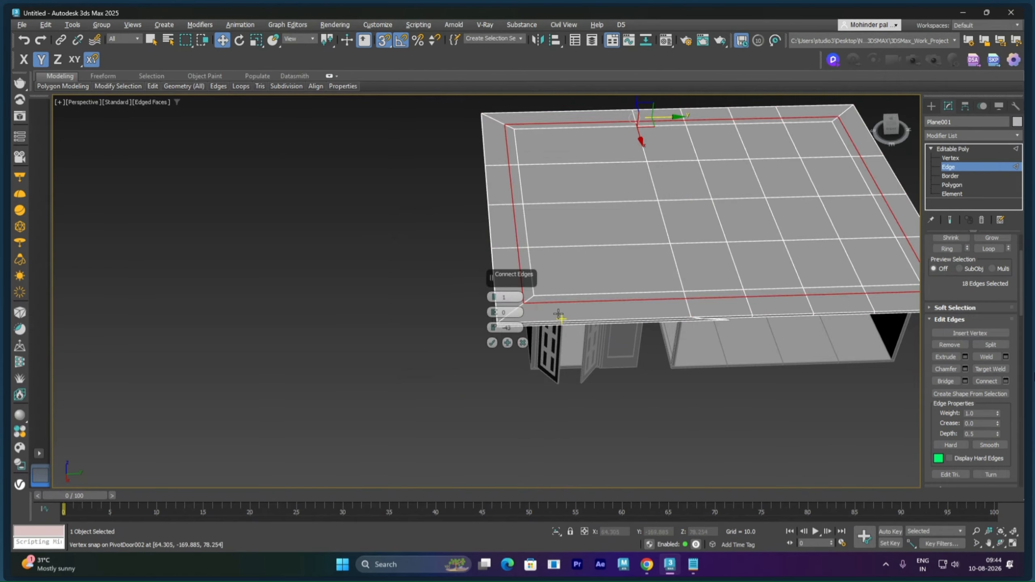
{"action": "left_click_drag", "start_coordinate": [495, 328], "coordinate": [487, 180]}
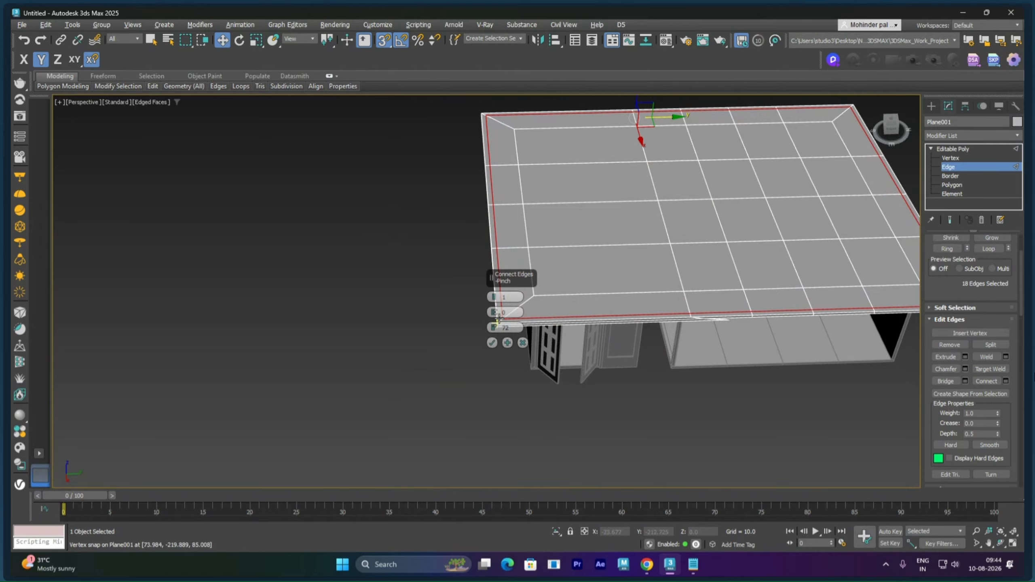
{"action": "left_click", "coordinate": [492, 343]}
Step: Select the full loop of narrow polygons along the outer border of the roof's top face
{"action": "left_click", "coordinate": [952, 185]}
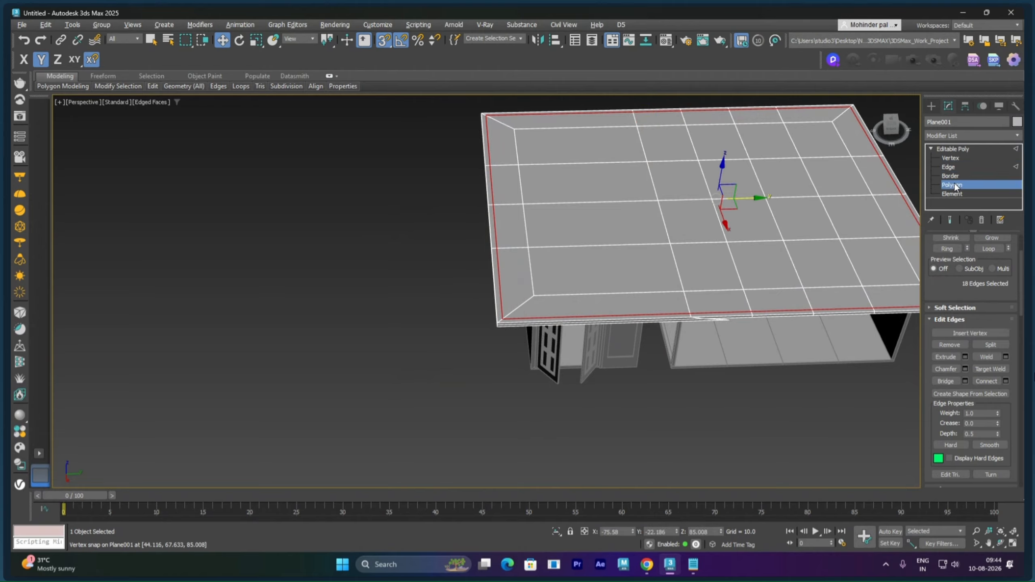
{"action": "left_click", "coordinate": [505, 320]}
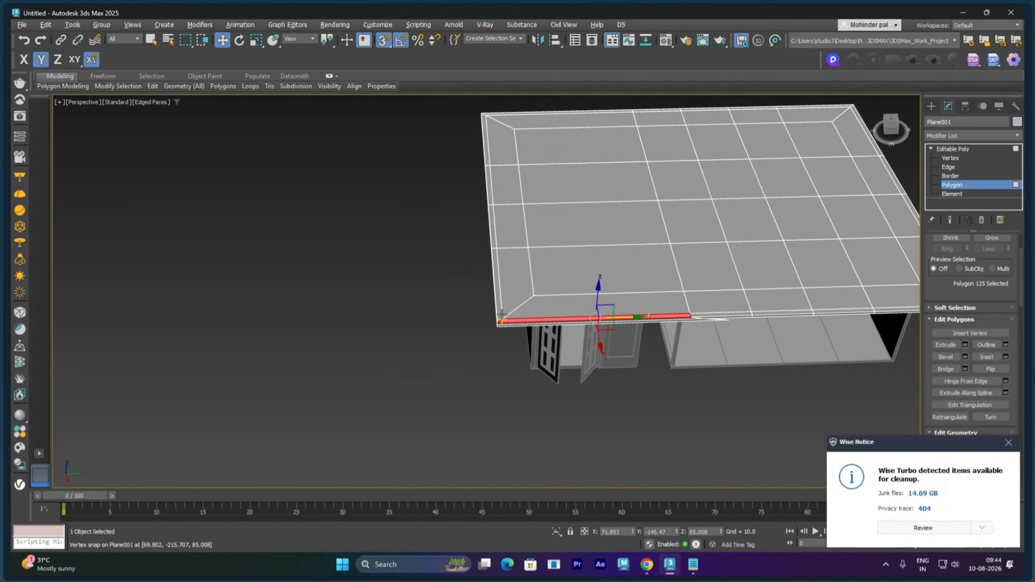
{"action": "left_click", "coordinate": [502, 317], "text": "shift"}
{"action": "mouse_move", "coordinate": [706, 330]}
{"action": "middle_mouse_down", "text": "alt"}
{"action": "mouse_move", "coordinate": [732, 301]}
{"action": "mouse_move", "coordinate": [664, 345]}
{"action": "mouse_move", "coordinate": [685, 313]}
{"action": "mouse_move", "coordinate": [695, 323]}
{"action": "middle_mouse_up", "text": "alt"}
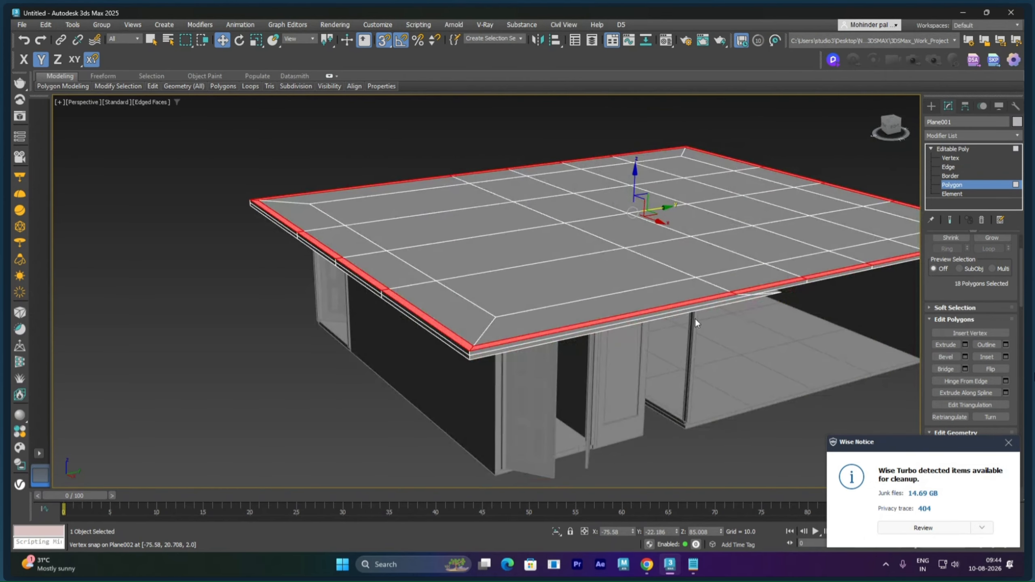
Step: Extrude the narrow border polygons upward by about 3.53 to form a raised rim around the roof
{"action": "left_click", "coordinate": [966, 345]}
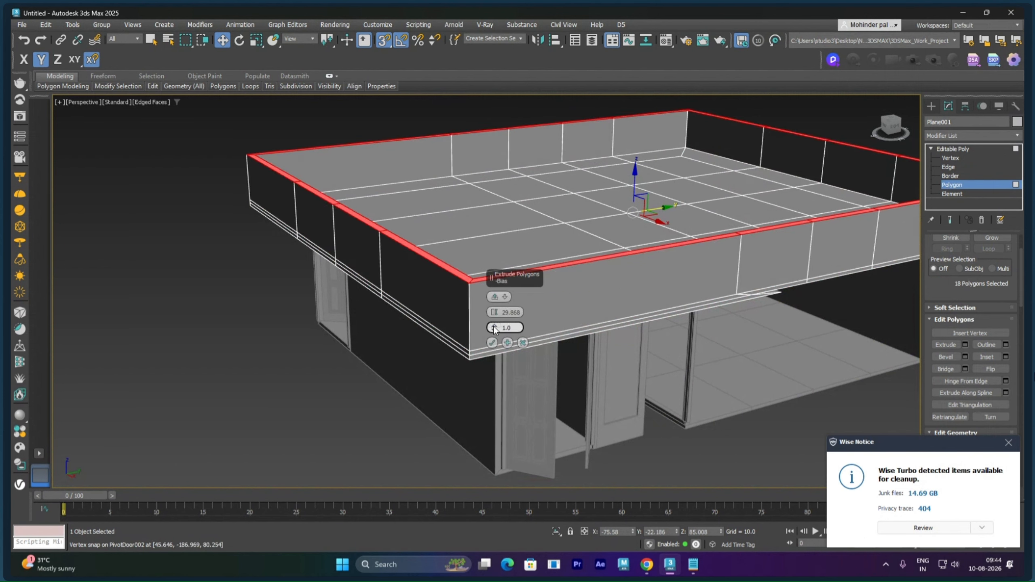
{"action": "right_click", "coordinate": [496, 313]}
{"action": "left_click_drag", "start_coordinate": [494, 312], "coordinate": [495, 290]}
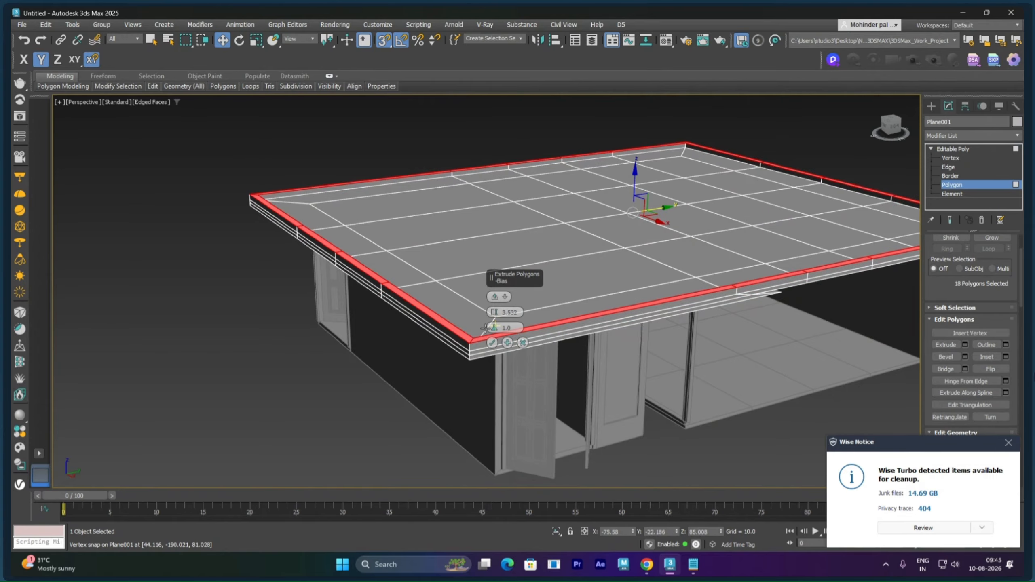
{"action": "left_click", "coordinate": [492, 343]}
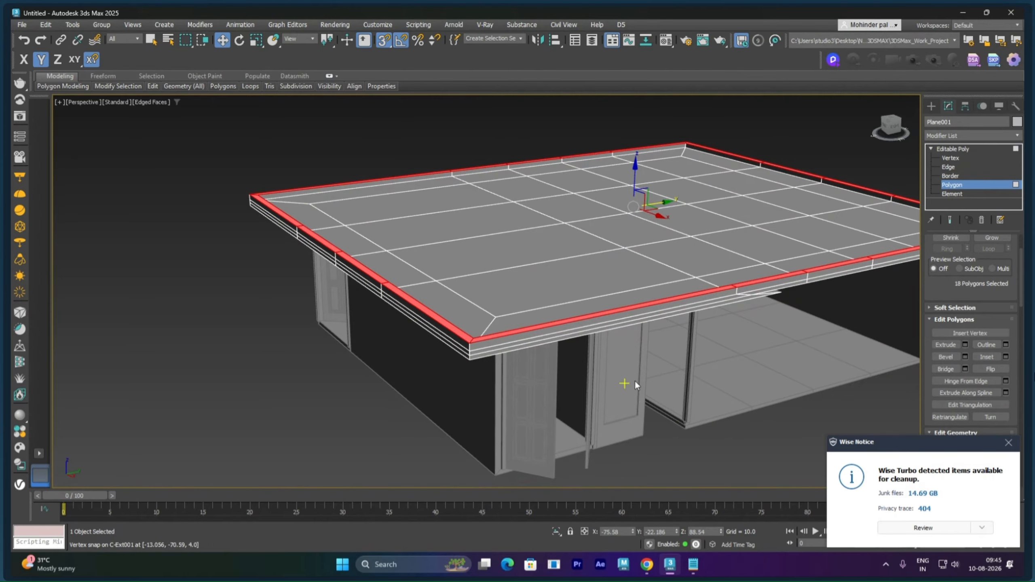
Step: Select the ring of short edges crossing the top face of the roof's raised rim, starting from the corner edge
{"action": "left_click", "coordinate": [398, 391]}
{"action": "scroll", "coordinate": [398, 391], "scroll_direction": "up", "scroll_amount": 5}
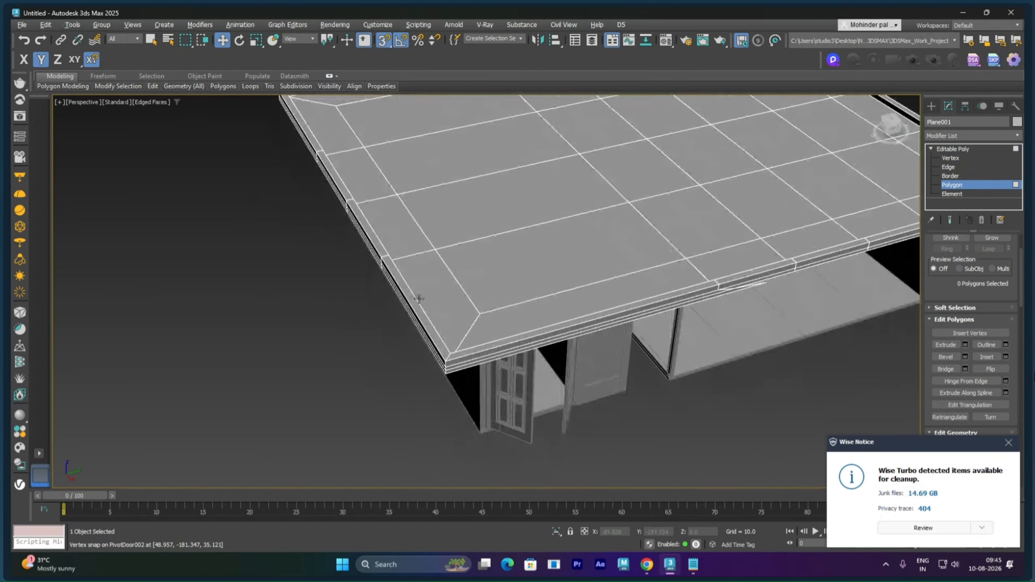
{"action": "middle_click_drag", "start_coordinate": [423, 300], "coordinate": [456, 295]}
{"action": "scroll", "coordinate": [456, 294], "scroll_direction": "up", "scroll_amount": 2}
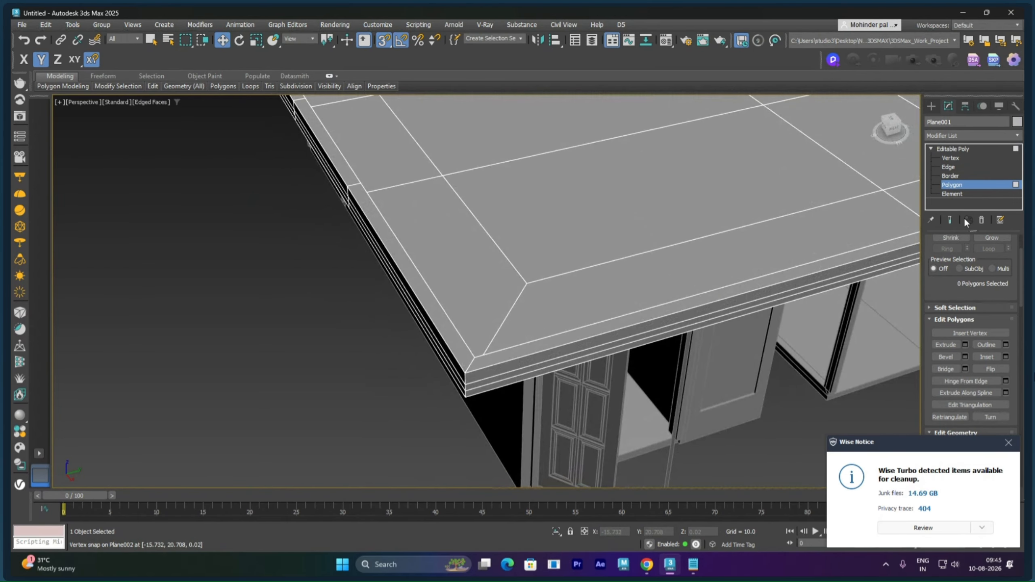
{"action": "left_click", "coordinate": [947, 167]}
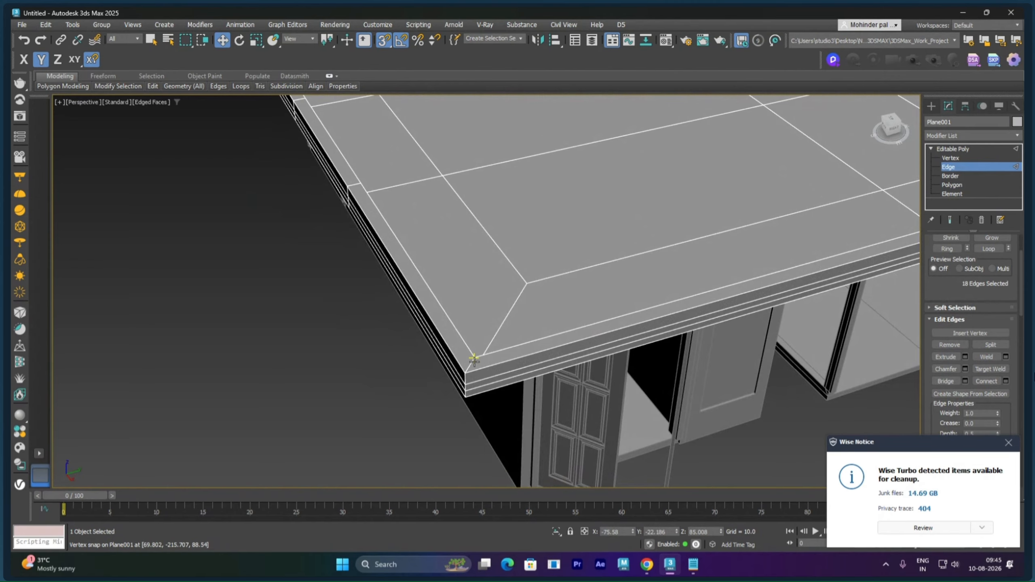
{"action": "left_click", "coordinate": [494, 368]}
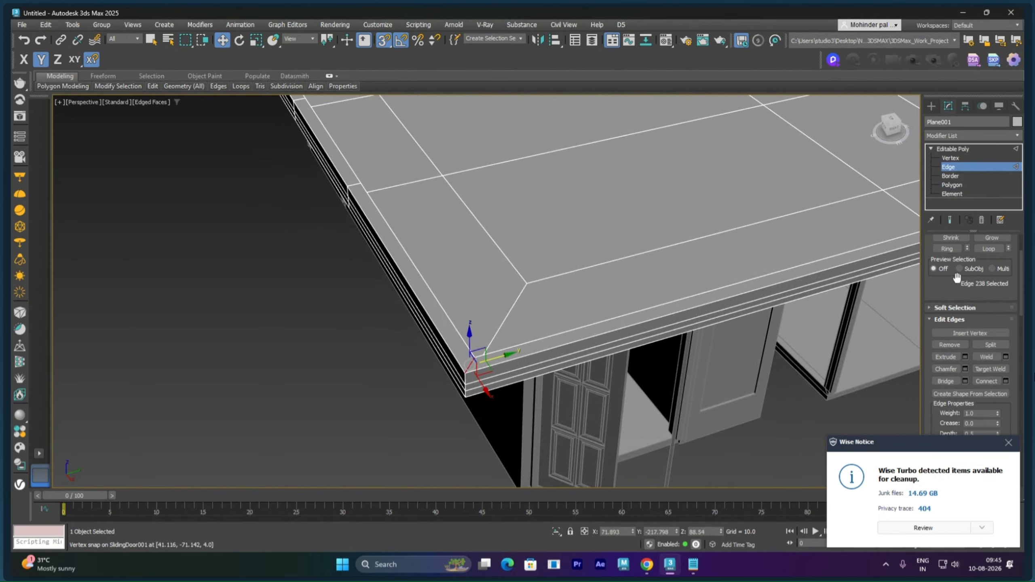
{"action": "left_click", "coordinate": [949, 248]}
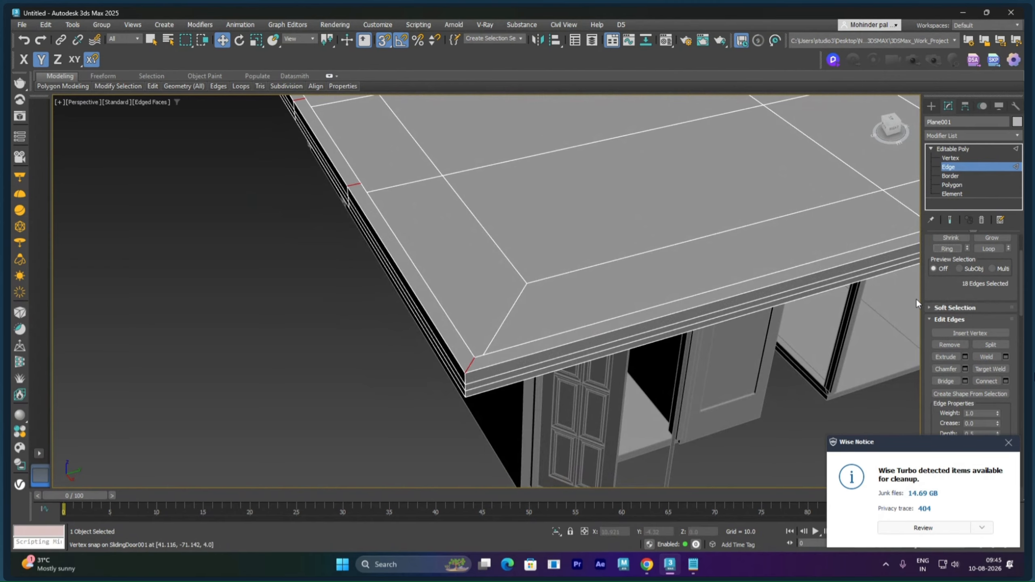
Step: Connect the rim's ringed edges with 1 segment and pinch 0, sliding the new loop to about the middle of the rim's top face
{"action": "left_click", "coordinate": [1005, 381]}
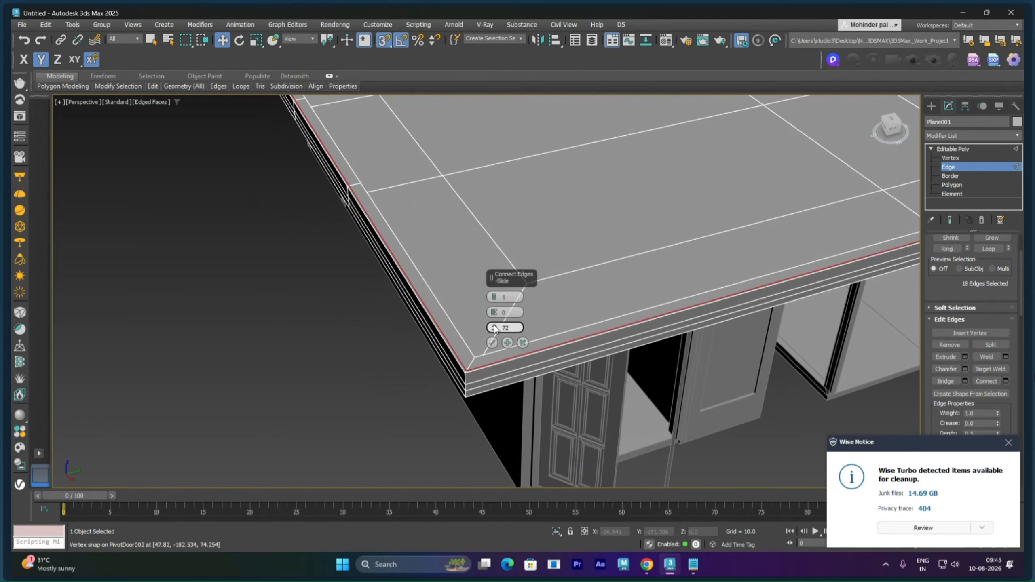
{"action": "left_click_drag", "start_coordinate": [495, 329], "coordinate": [495, 314]}
{"action": "left_click", "coordinate": [492, 343]}
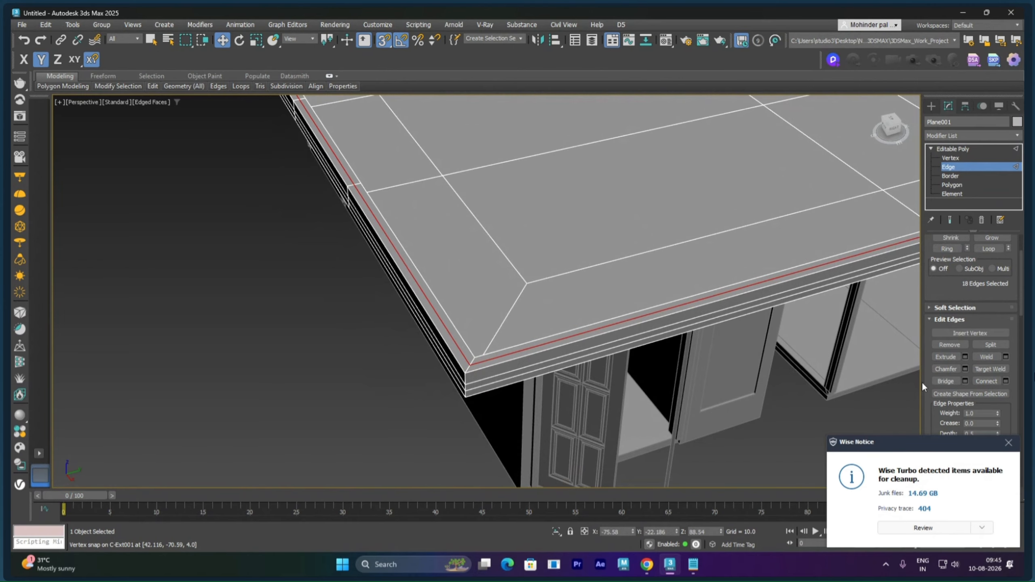
Step: Create a separate shape of type Linear from the selected rim edge loop and return the roof to object level
{"action": "left_click", "coordinate": [982, 395]}
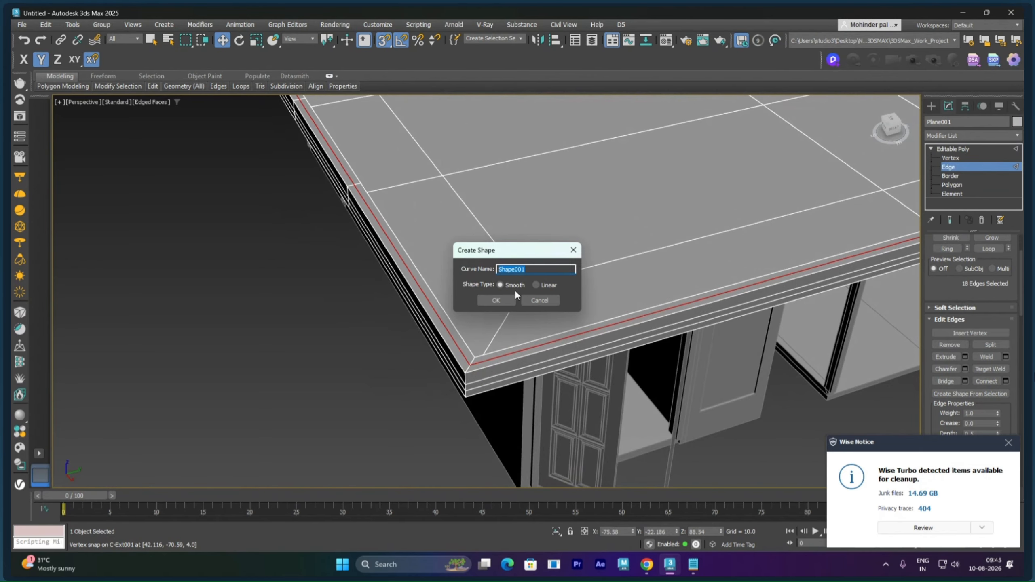
{"action": "left_click", "coordinate": [542, 285]}
{"action": "left_click", "coordinate": [508, 299]}
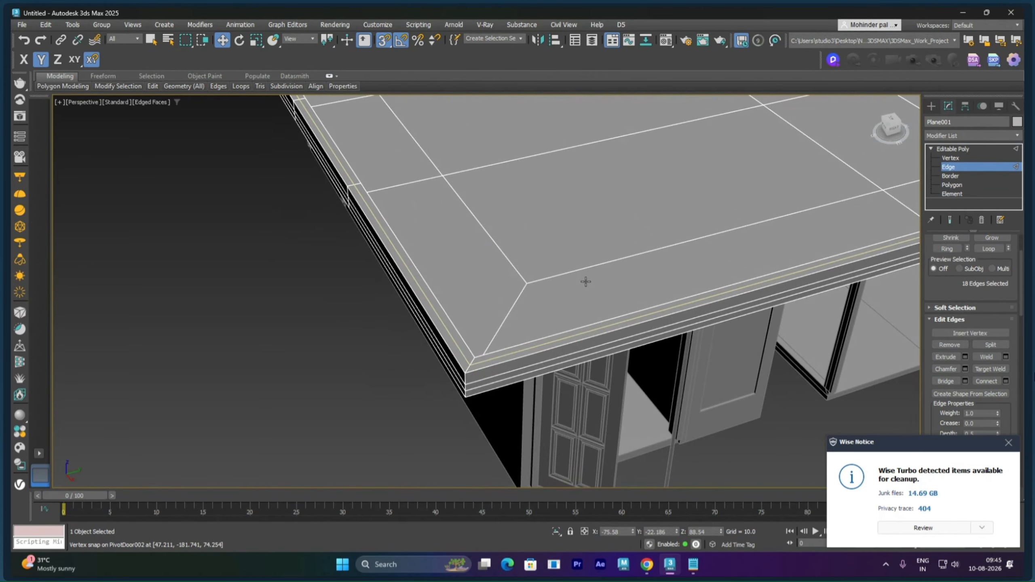
{"action": "scroll", "coordinate": [587, 278], "scroll_direction": "down", "scroll_amount": 10}
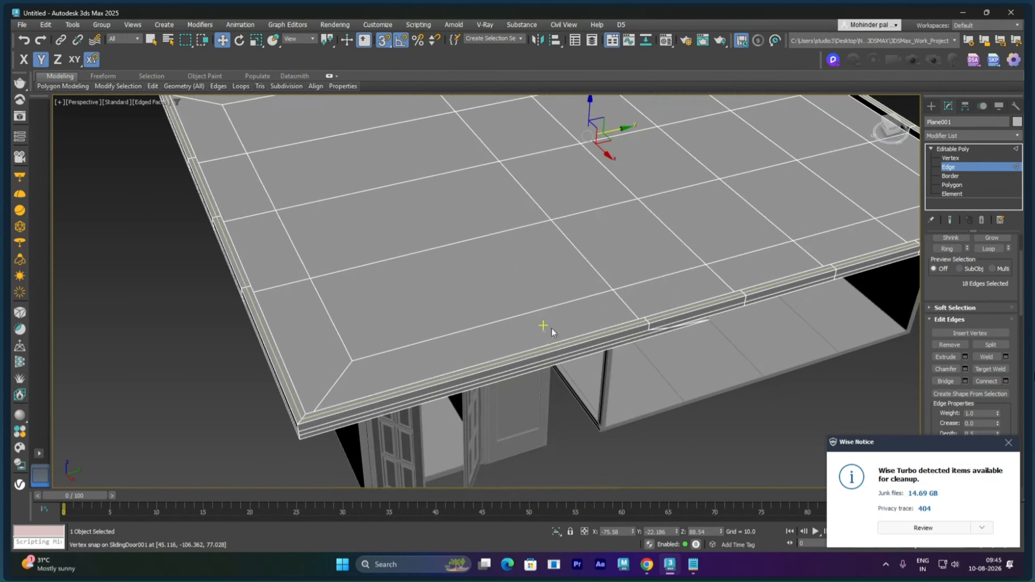
{"action": "left_click", "coordinate": [953, 149]}
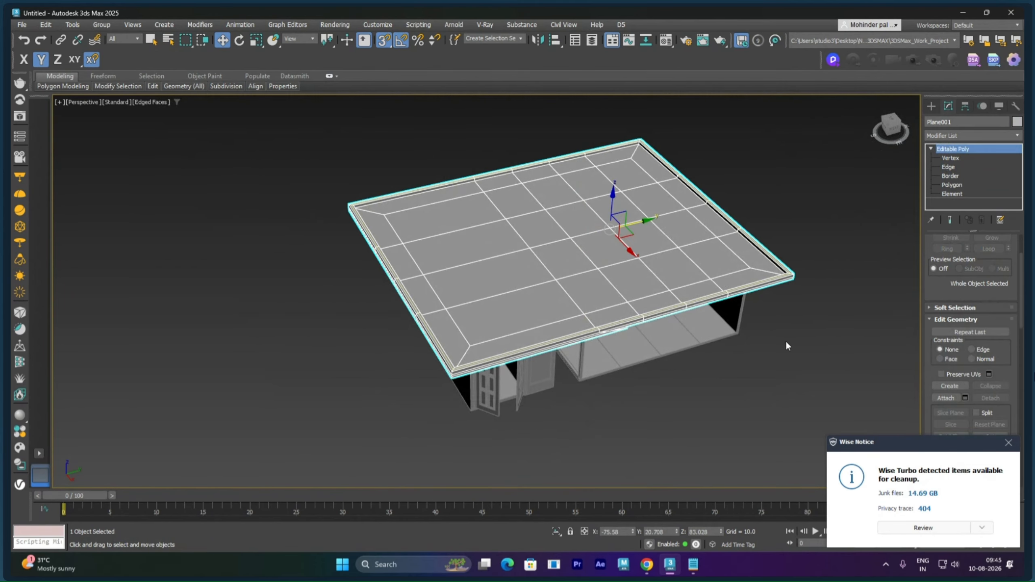
Step: Deselect the roof and select the new spline running along the top of its rim
{"action": "left_click", "coordinate": [786, 342]}
{"action": "middle_click_drag", "start_coordinate": [580, 373], "coordinate": [525, 336], "text": "alt"}
{"action": "scroll", "coordinate": [463, 325], "scroll_direction": "up", "scroll_amount": 5}
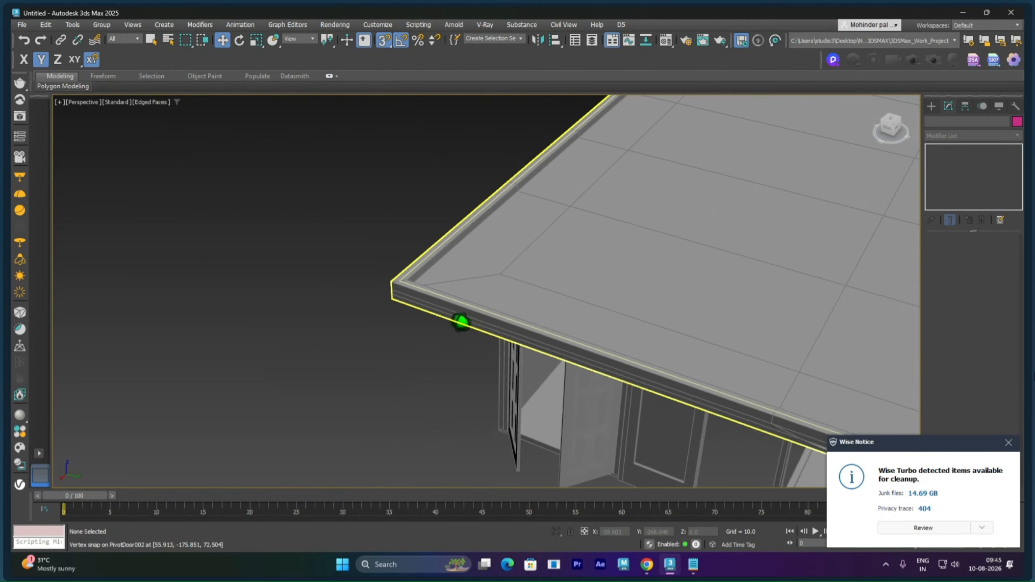
{"action": "left_click", "coordinate": [427, 274]}
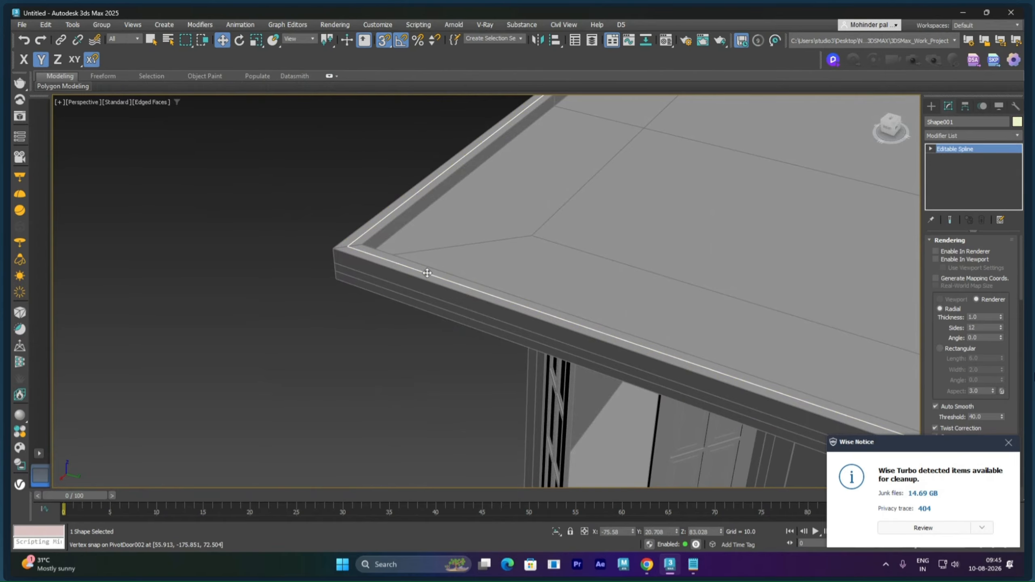
{"action": "scroll", "coordinate": [689, 273], "scroll_direction": "down", "scroll_amount": 6}
{"action": "key", "text": "z"}
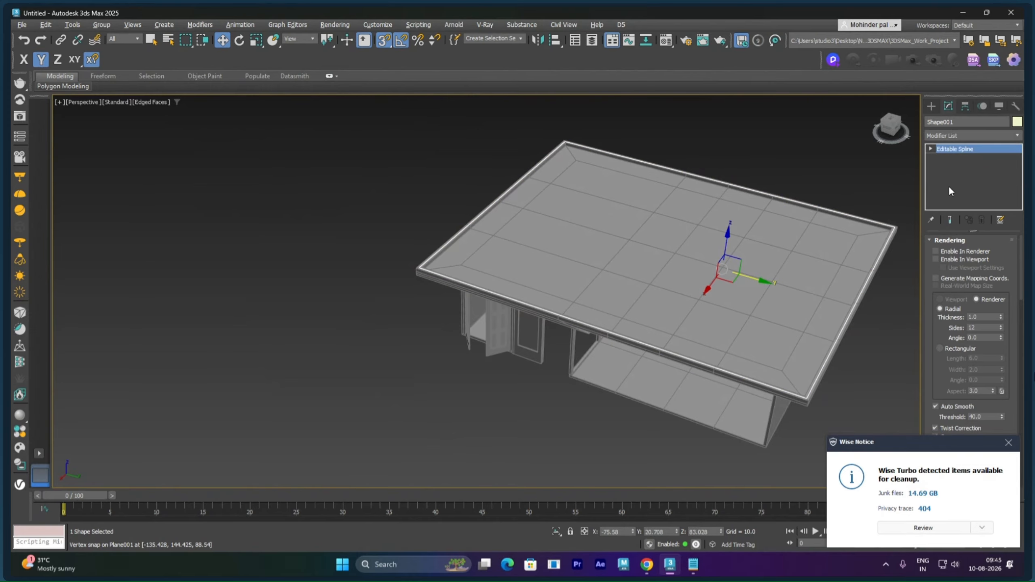
Step: Center the rim spline's pivot to the object, affecting the pivot only
{"action": "left_click", "coordinate": [966, 105]}
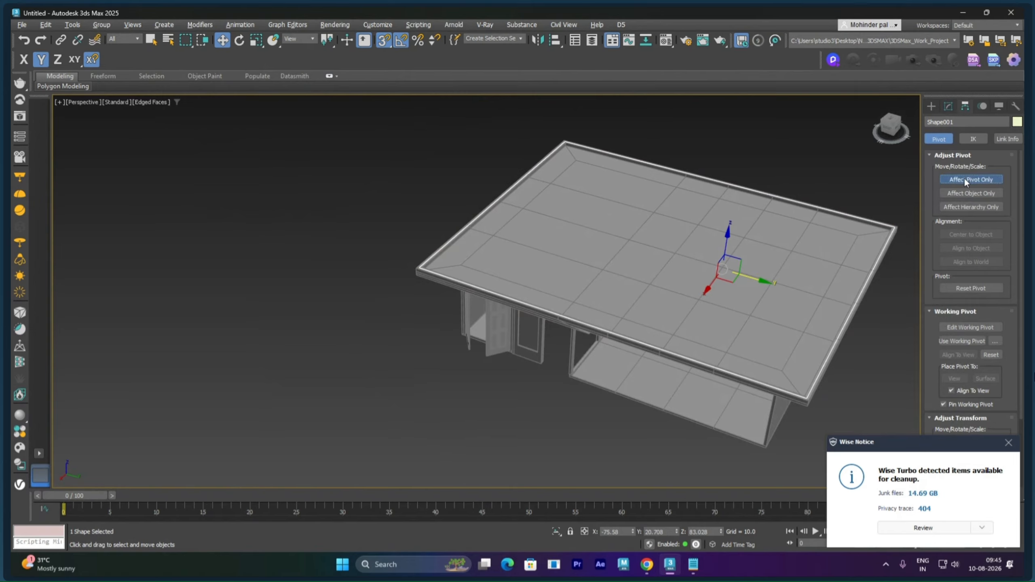
{"action": "left_click", "coordinate": [965, 181]}
{"action": "left_click", "coordinate": [962, 233]}
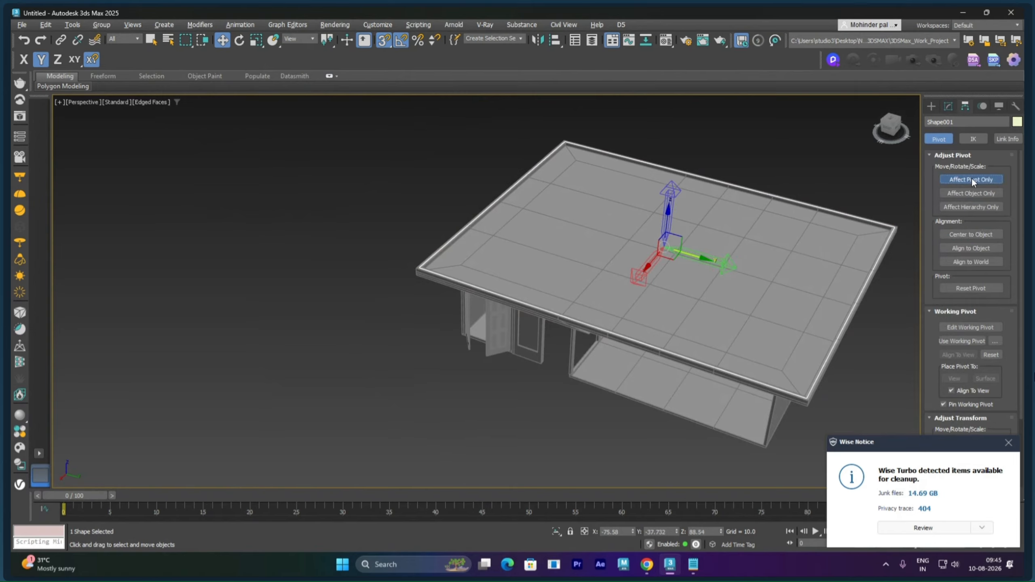
{"action": "left_click", "coordinate": [972, 179]}
{"action": "middle_click_drag", "start_coordinate": [738, 254], "coordinate": [719, 226], "text": "alt"}
{"action": "scroll", "coordinate": [719, 226], "scroll_direction": "up", "scroll_amount": 3}
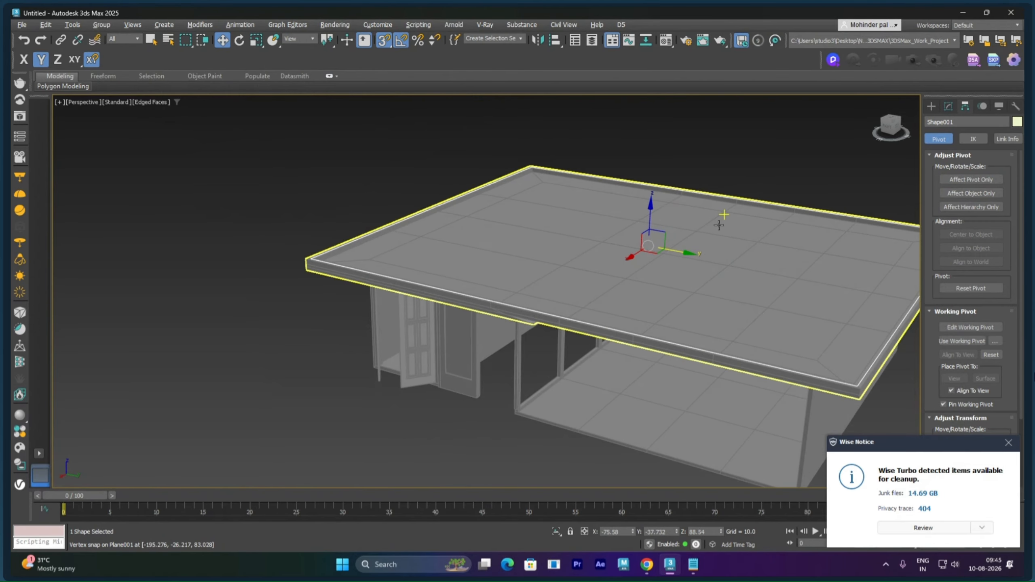
Step: Start the Railing tool from the AEC Extended objects with nothing selected, and hold the scene as a restore point
{"action": "left_click", "coordinate": [816, 172]}
{"action": "key", "text": "t"}
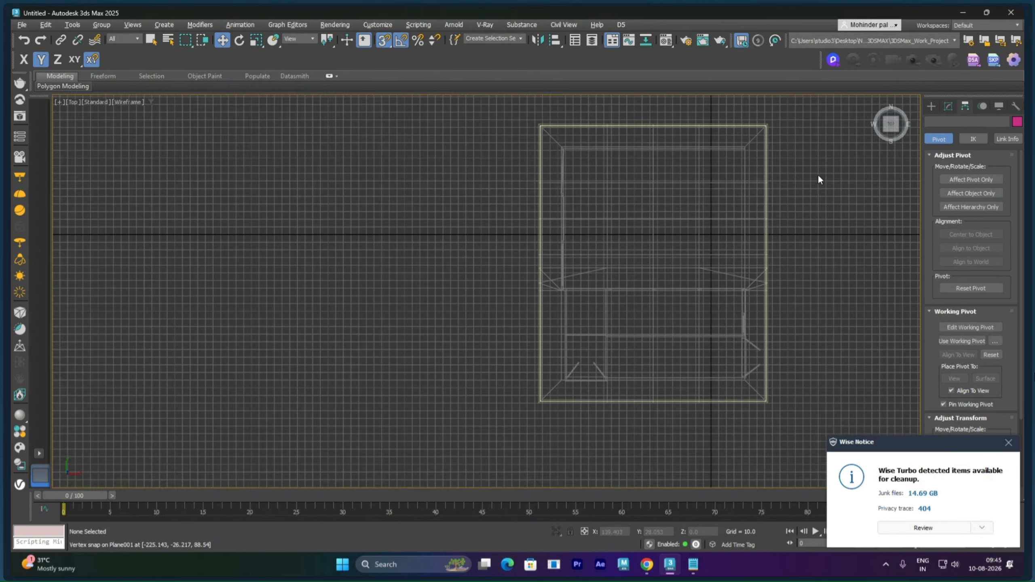
{"action": "left_click", "coordinate": [932, 106]}
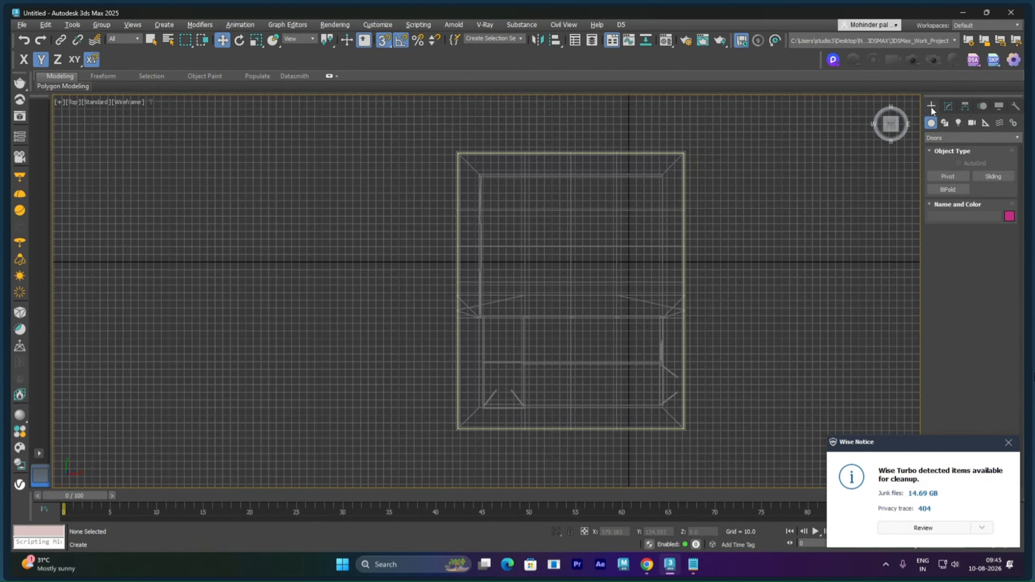
{"action": "left_click", "coordinate": [948, 138]}
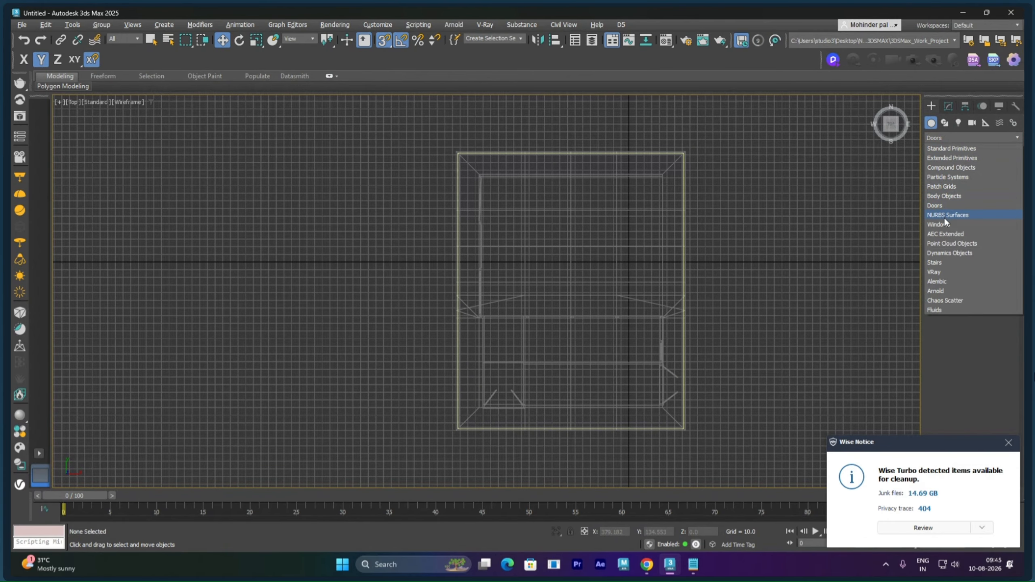
{"action": "left_click", "coordinate": [947, 234]}
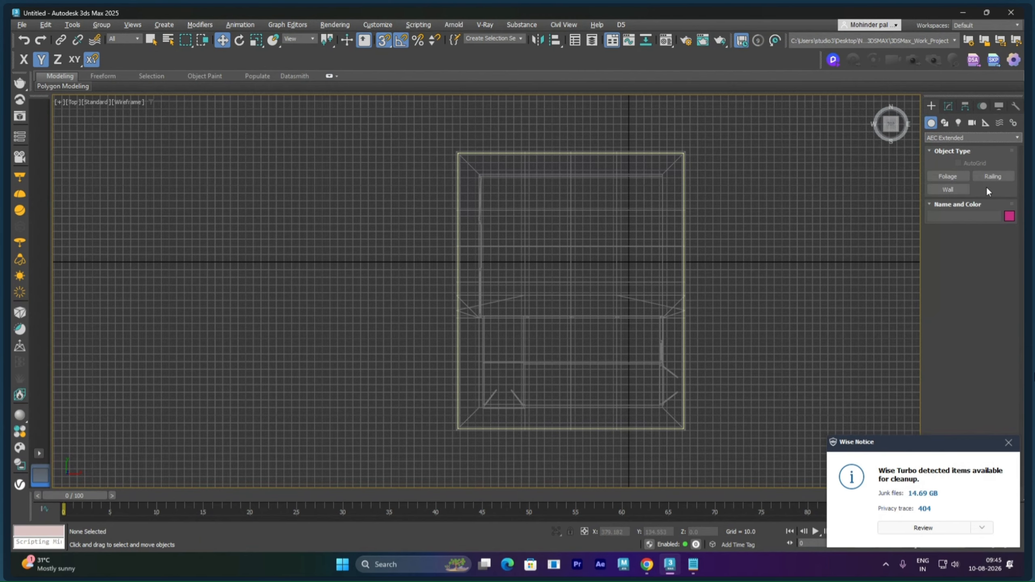
{"action": "left_click", "coordinate": [992, 176]}
{"action": "middle_click_drag", "start_coordinate": [845, 287], "coordinate": [613, 291]}
{"action": "key", "text": "p"}
{"action": "middle_click_drag", "start_coordinate": [734, 294], "coordinate": [570, 296]}
{"action": "left_click", "coordinate": [46, 26]}
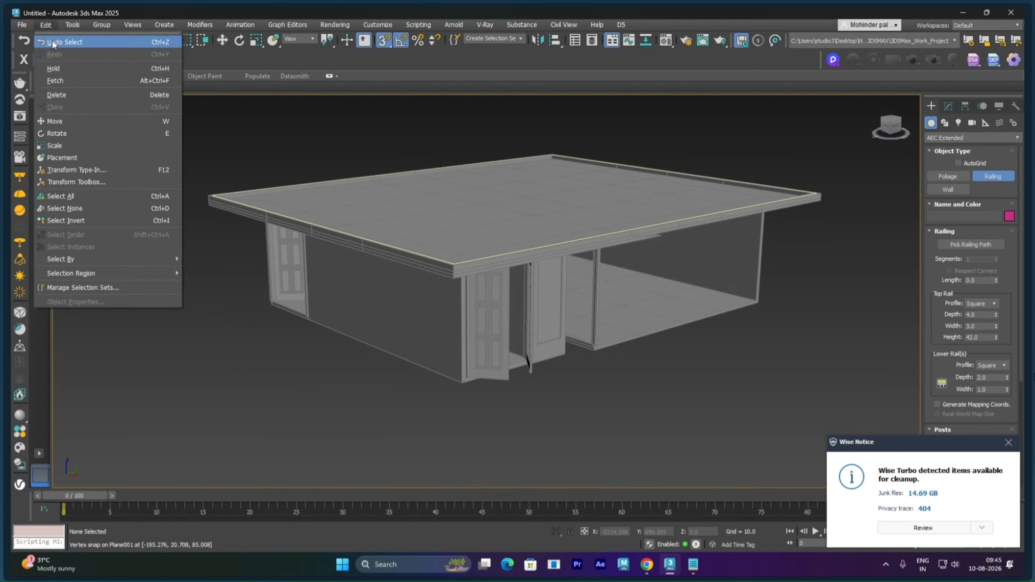
{"action": "left_click", "coordinate": [59, 69]}
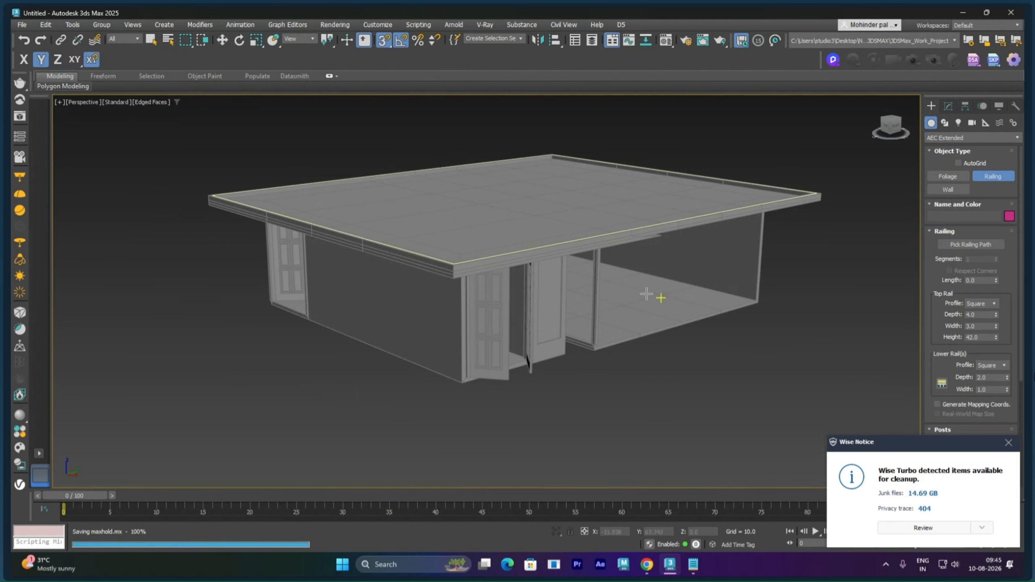
Step: Draw a straight railing about 207.9 long and 20.25 high on the ground beside the house
{"action": "middle_click_drag", "start_coordinate": [675, 309], "coordinate": [533, 296]}
{"action": "left_click_drag", "start_coordinate": [632, 366], "coordinate": [798, 302]}
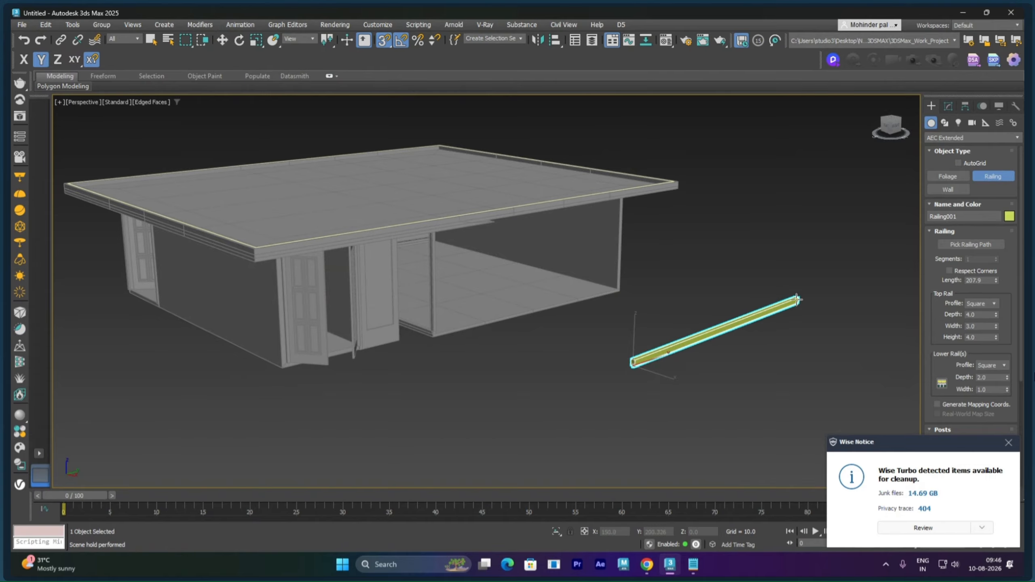
{"action": "left_click", "coordinate": [798, 277]}
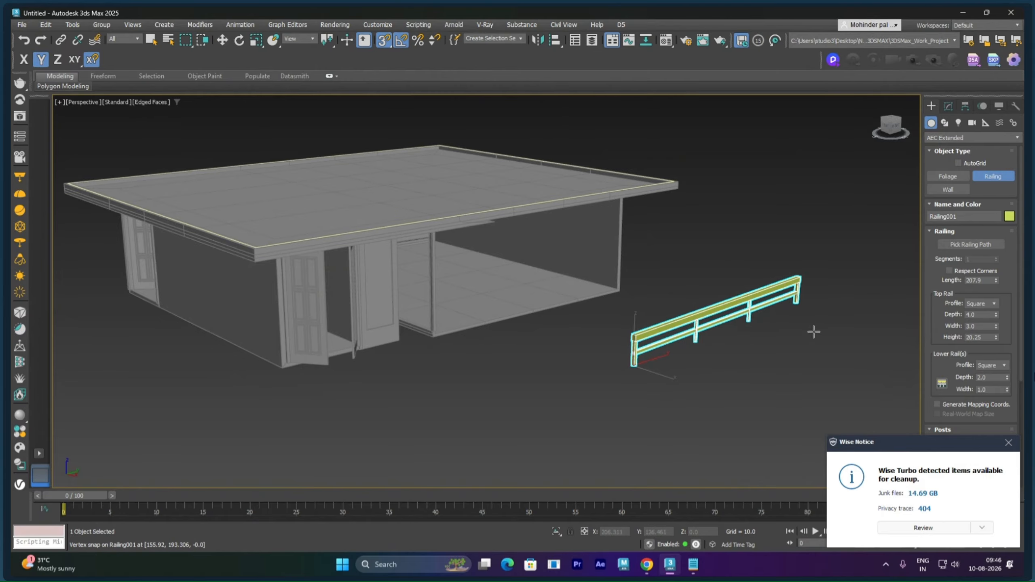
Step: Set the railing's lower rail count to 3, evenly divided with no objects at the ends
{"action": "middle_click_drag", "start_coordinate": [811, 342], "coordinate": [744, 338], "text": "alt"}
{"action": "scroll", "coordinate": [748, 337], "scroll_direction": "up", "scroll_amount": 4}
{"action": "middle_click_drag", "start_coordinate": [810, 326], "coordinate": [718, 317]}
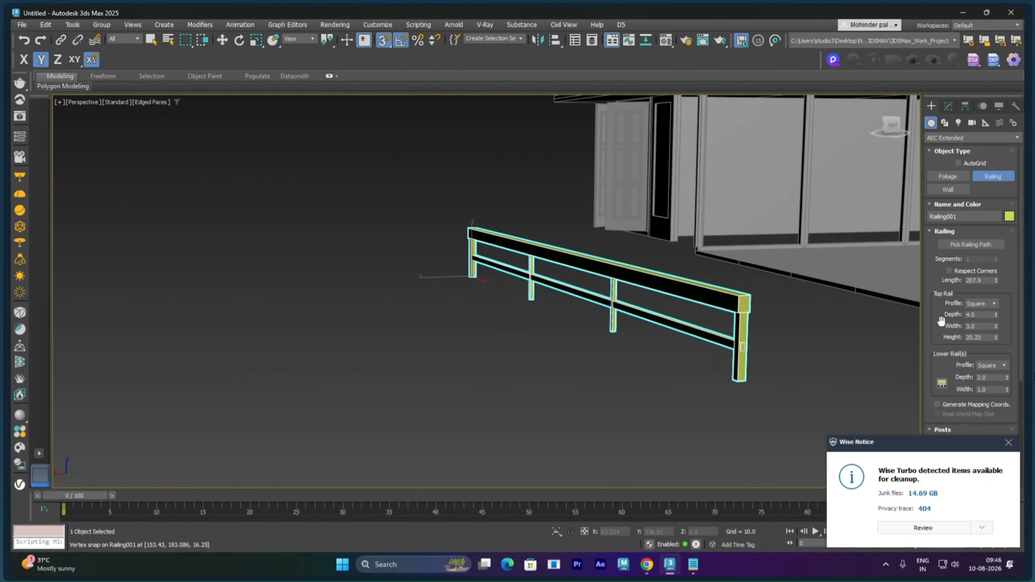
{"action": "scroll", "coordinate": [934, 323], "scroll_direction": "down", "scroll_amount": 3}
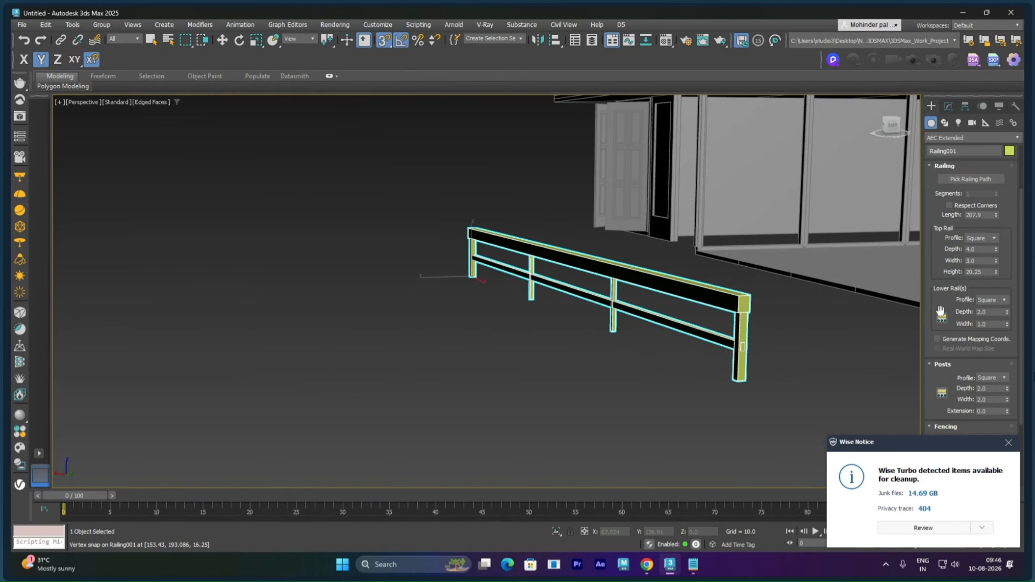
{"action": "left_click", "coordinate": [941, 319]}
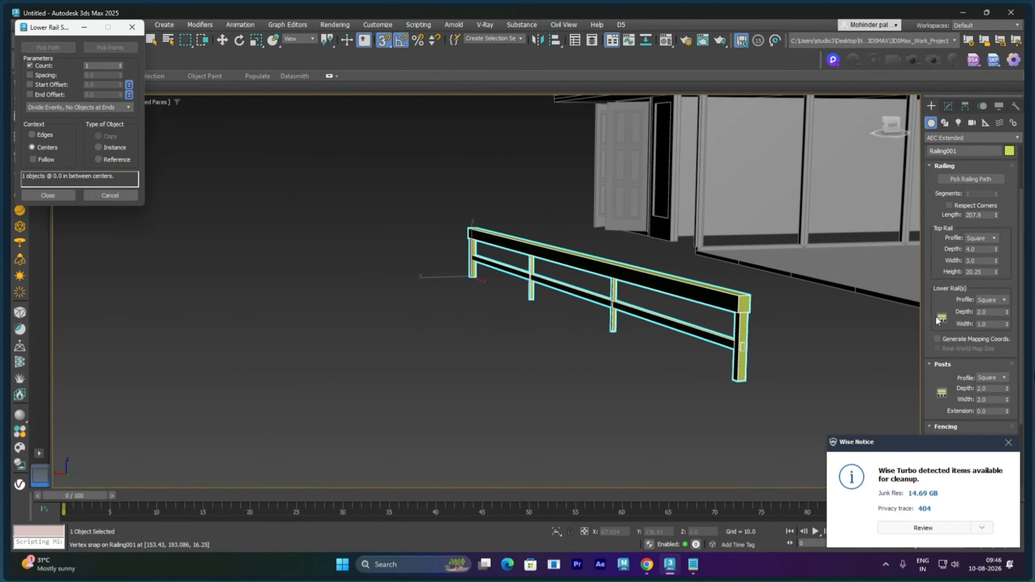
{"action": "left_click", "coordinate": [120, 64]}
{"action": "left_click", "coordinate": [120, 63]}
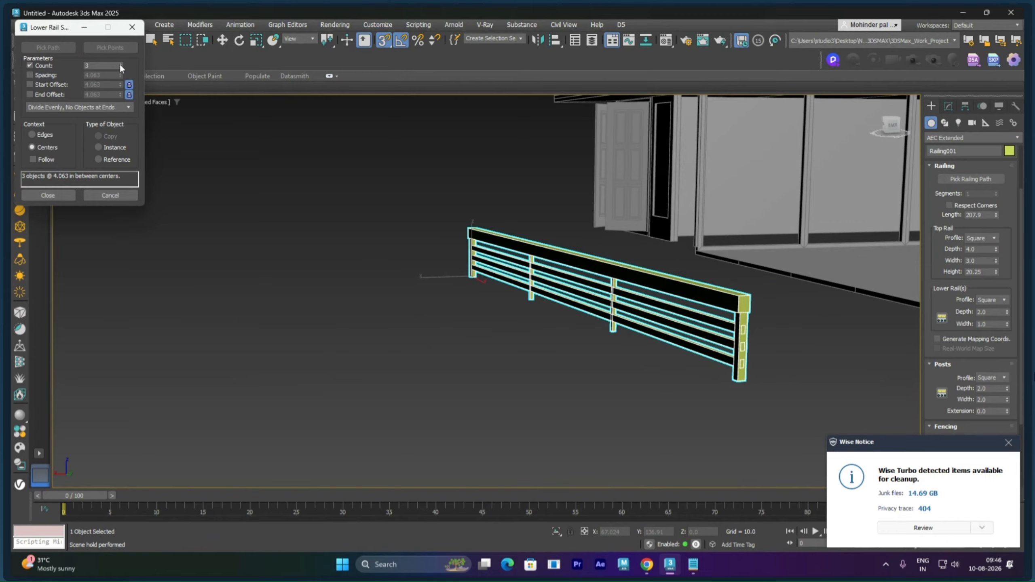
{"action": "left_click", "coordinate": [63, 194]}
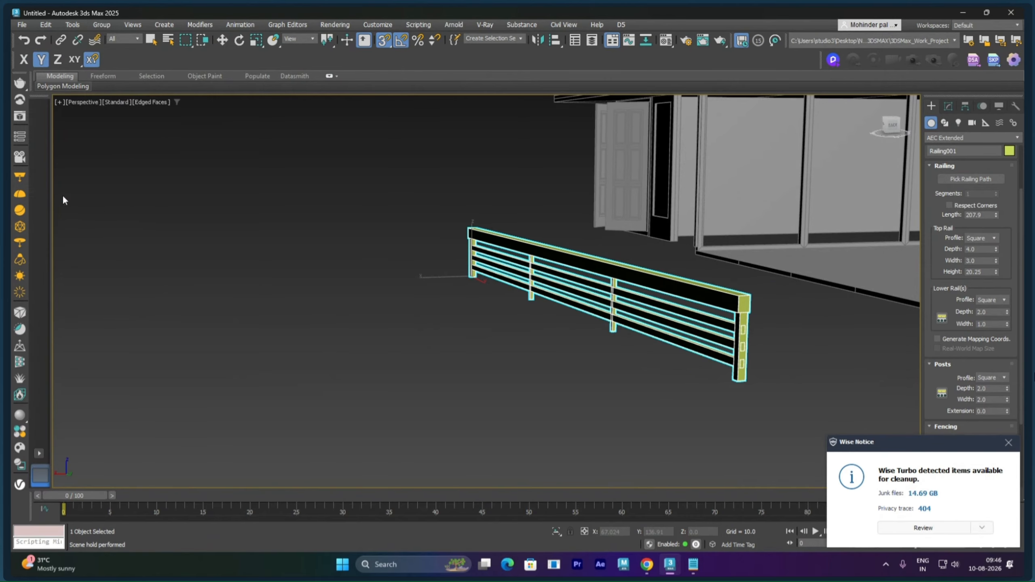
Step: Change the lower rails' profile to Round and check their shape up close
{"action": "left_click", "coordinate": [991, 302]}
{"action": "left_click", "coordinate": [991, 316]}
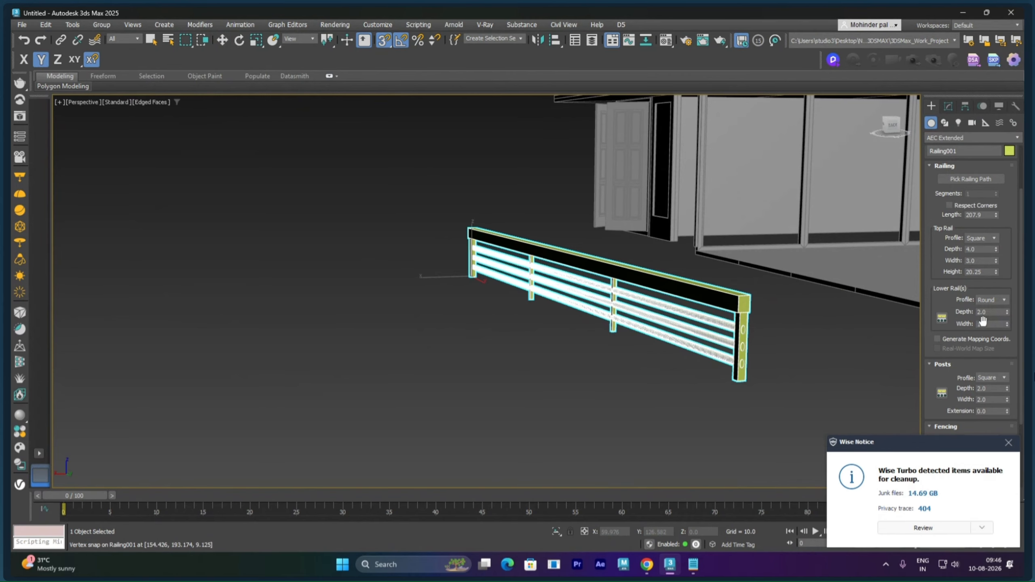
{"action": "scroll", "coordinate": [736, 340], "scroll_direction": "up", "scroll_amount": 5}
{"action": "scroll", "coordinate": [735, 341], "scroll_direction": "up", "scroll_amount": 4}
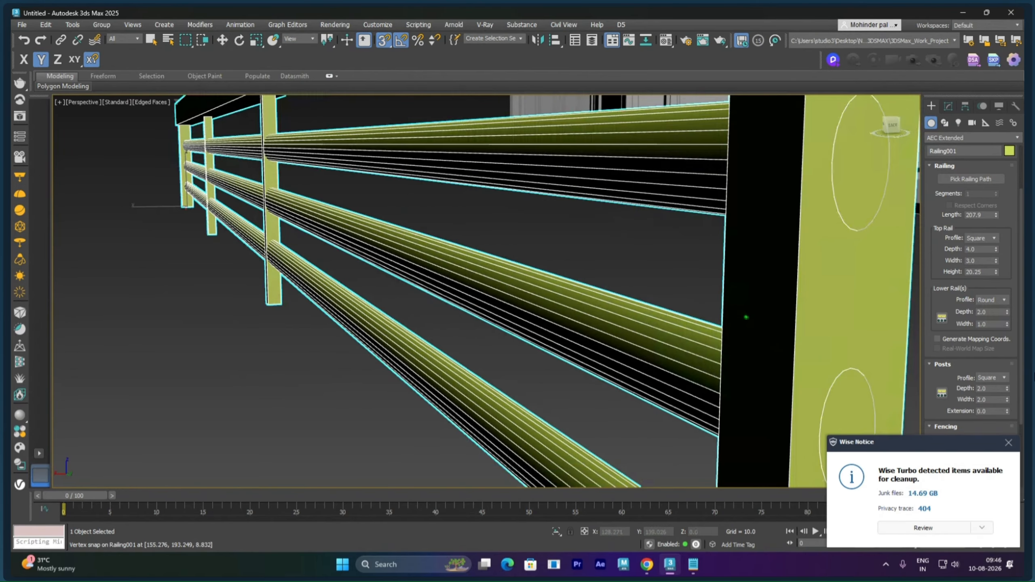
{"action": "scroll", "coordinate": [739, 333], "scroll_direction": "down", "scroll_amount": 2}
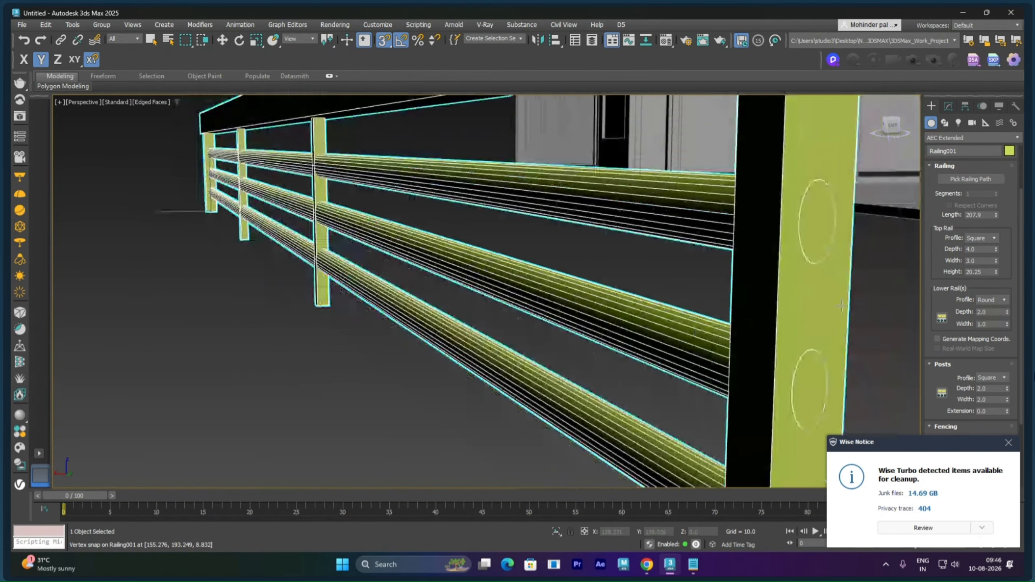
Step: Set the railing's top rail depth to 2 and width to 2
{"action": "left_click", "coordinate": [981, 249]}
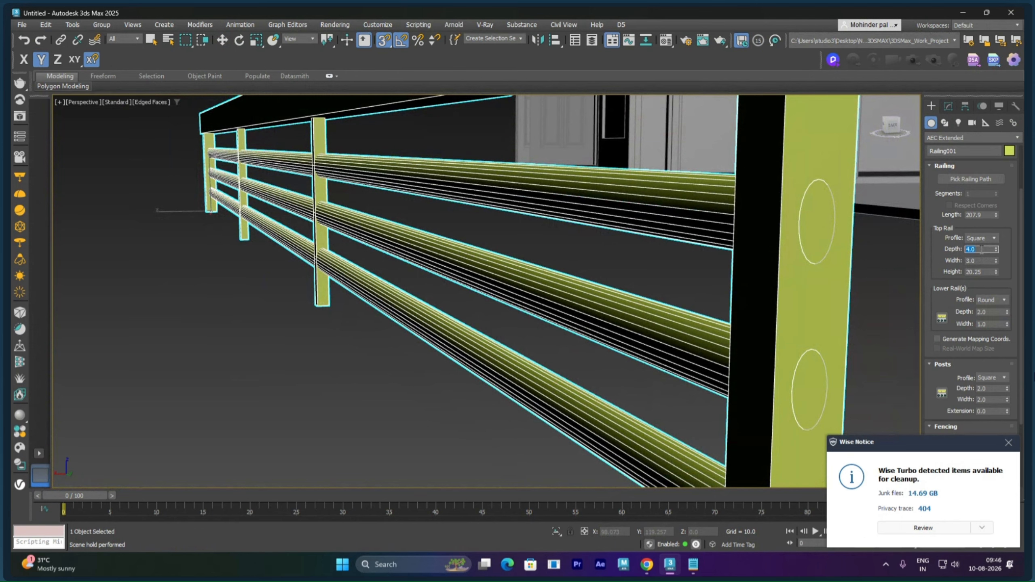
{"action": "type", "text": "2"}
{"action": "key", "text": "Tab"}
{"action": "type", "text": "2"}
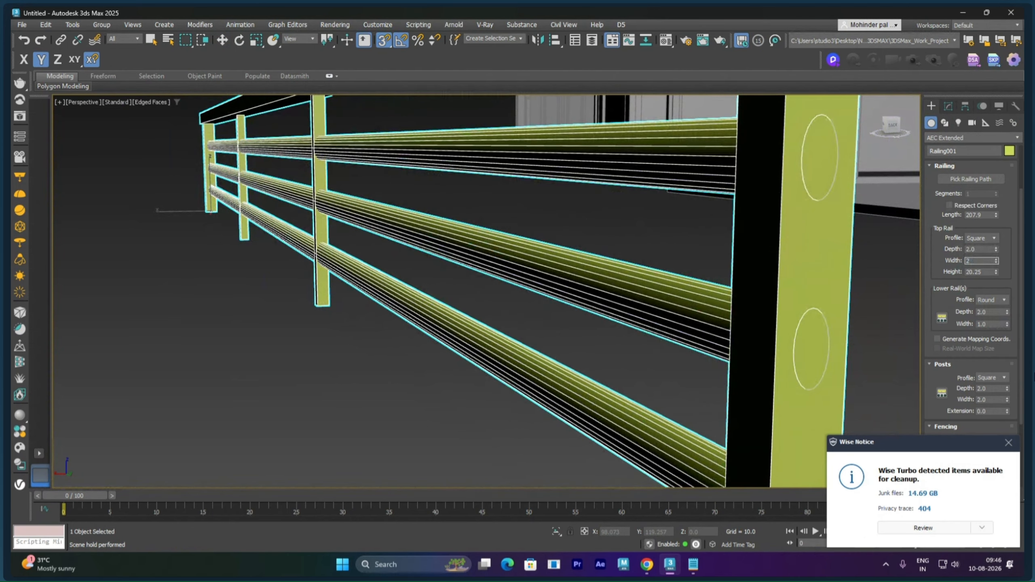
Step: Set the lower rails' depth and width to 0.5 each
{"action": "key", "text": "Return"}
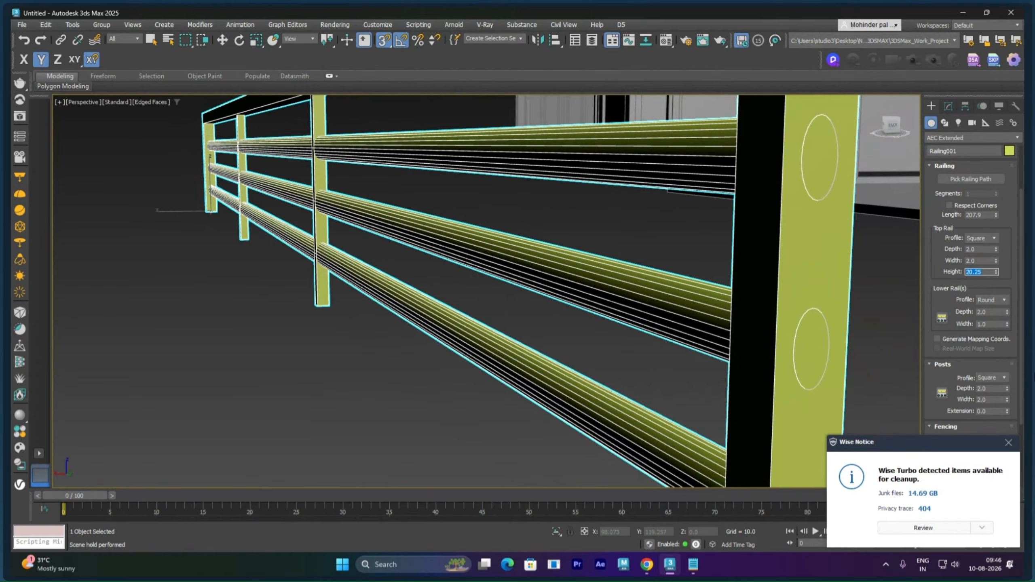
{"action": "left_click", "coordinate": [992, 312]}
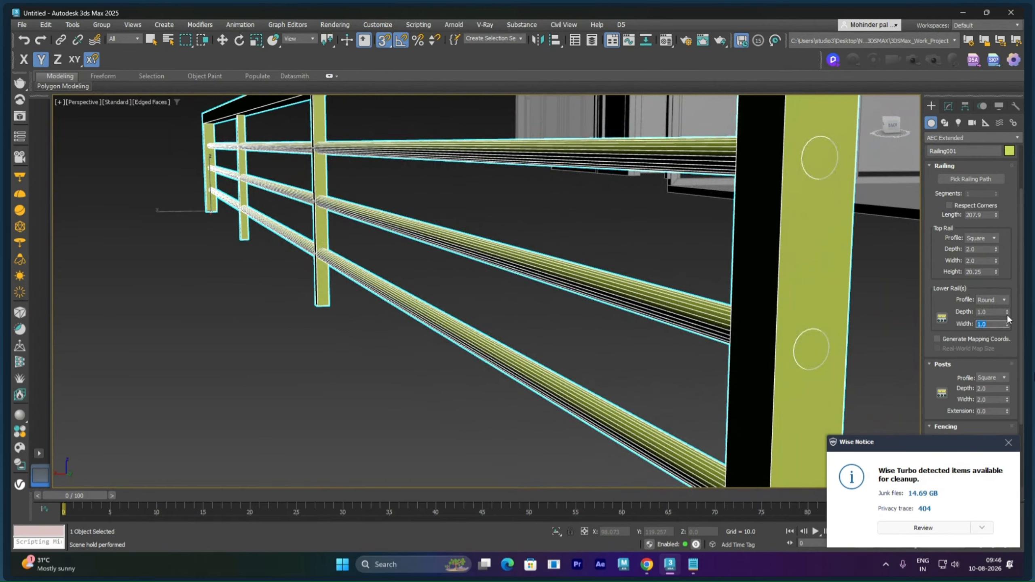
{"action": "left_click", "coordinate": [994, 314]}
{"action": "type", "text": ".5"}
{"action": "key", "text": "Tab"}
{"action": "type", "text": ".5"}
{"action": "key", "text": "Return"}
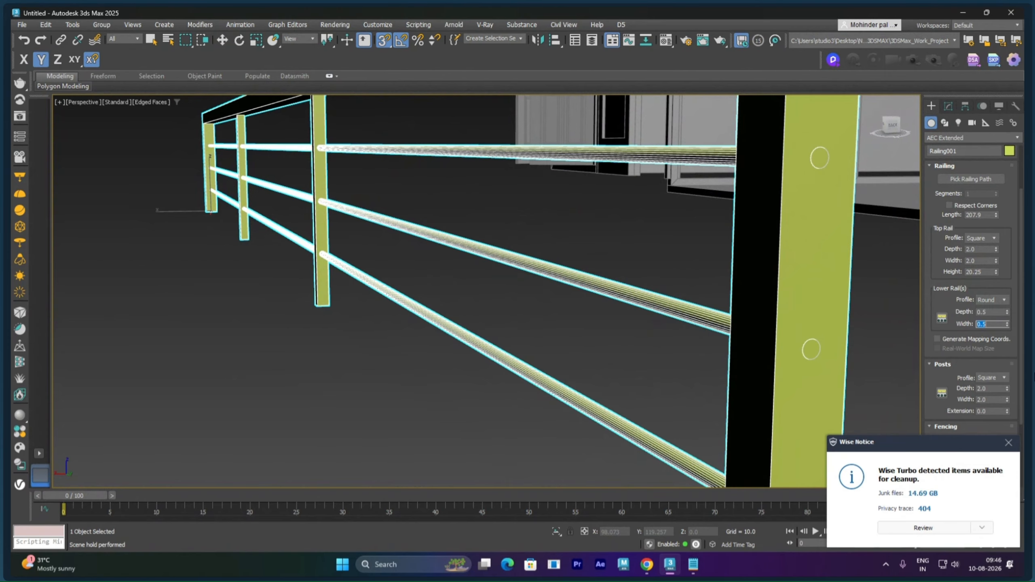
{"action": "scroll", "coordinate": [545, 228], "scroll_direction": "down", "scroll_amount": 5}
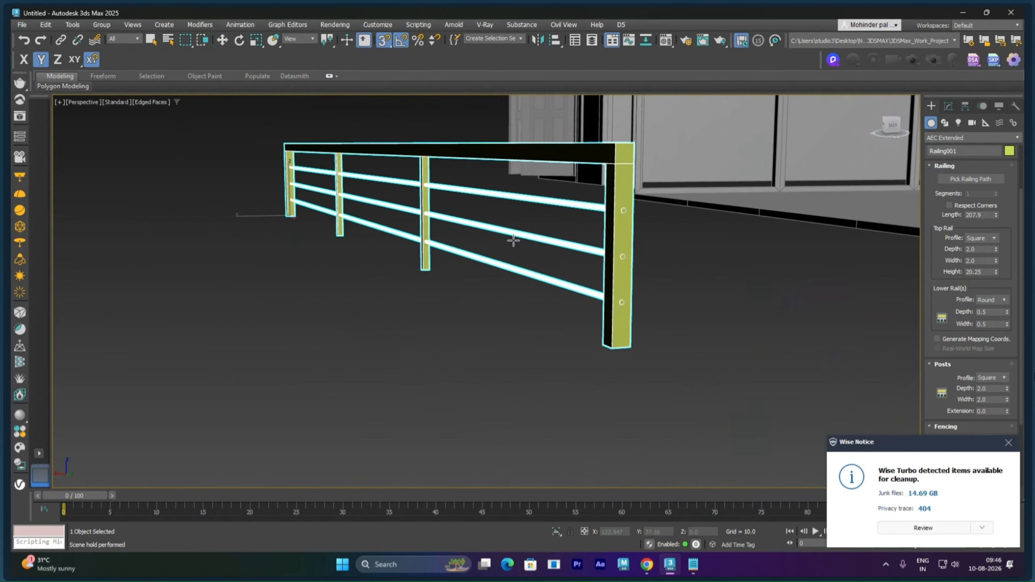
{"action": "middle_click_drag", "start_coordinate": [513, 239], "coordinate": [476, 178], "text": "alt"}
{"action": "scroll", "coordinate": [532, 233], "scroll_direction": "up", "scroll_amount": 3}
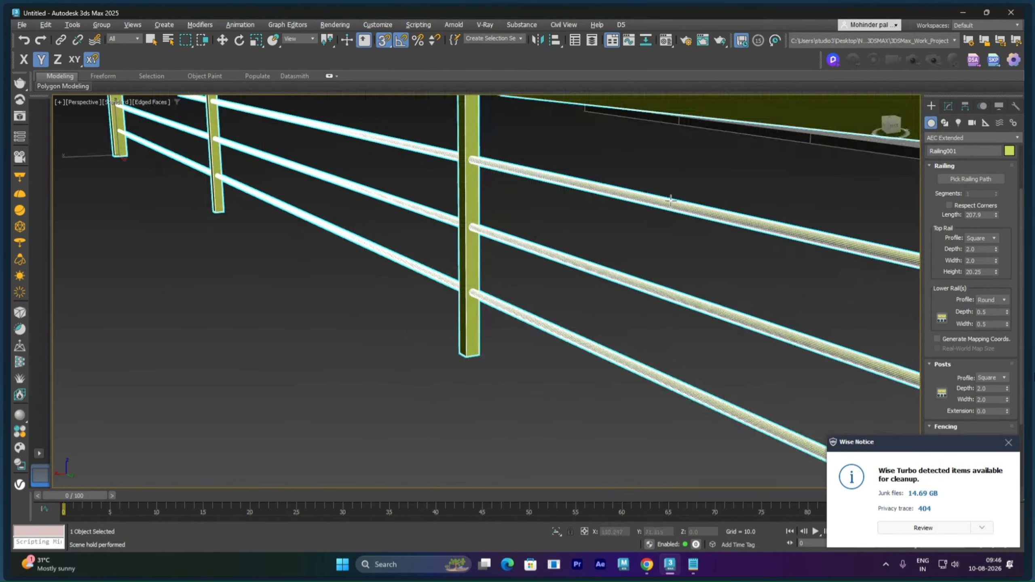
Step: Change both the posts' profile and the top rail's profile to Round
{"action": "left_click", "coordinate": [990, 378]}
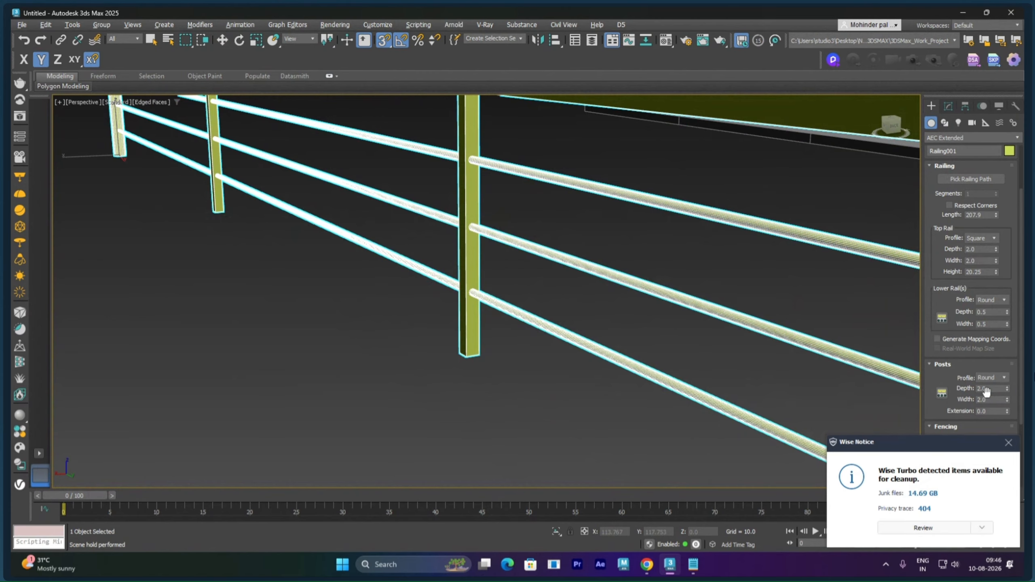
{"action": "middle_click_drag", "start_coordinate": [801, 225], "coordinate": [779, 262]}
{"action": "middle_click_drag", "start_coordinate": [760, 296], "coordinate": [727, 282]}
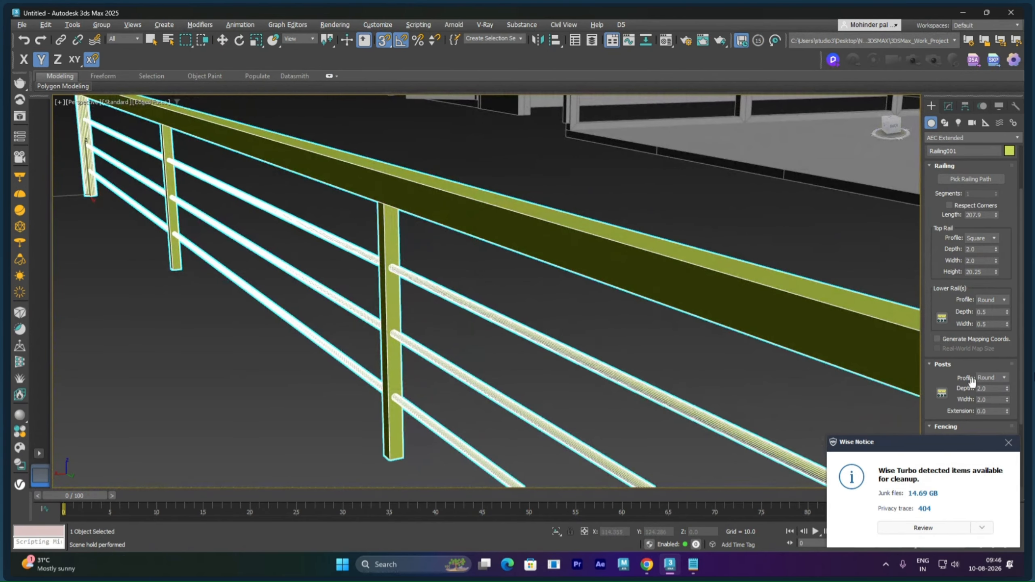
{"action": "left_click", "coordinate": [993, 238]}
{"action": "left_click", "coordinate": [983, 256]}
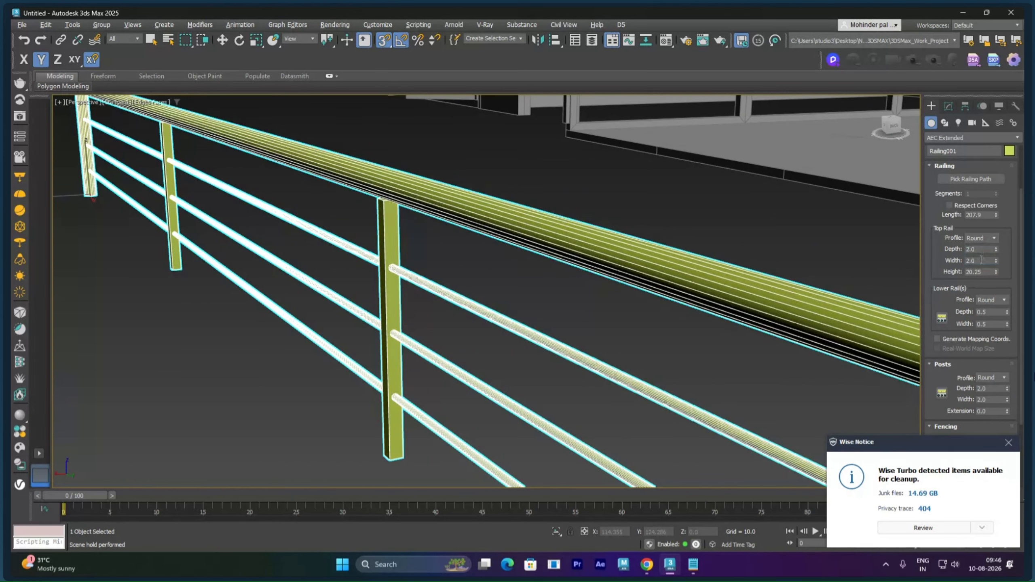
{"action": "scroll", "coordinate": [764, 327], "scroll_direction": "down", "scroll_amount": 4}
{"action": "middle_click_drag", "start_coordinate": [765, 330], "coordinate": [725, 321], "text": "alt"}
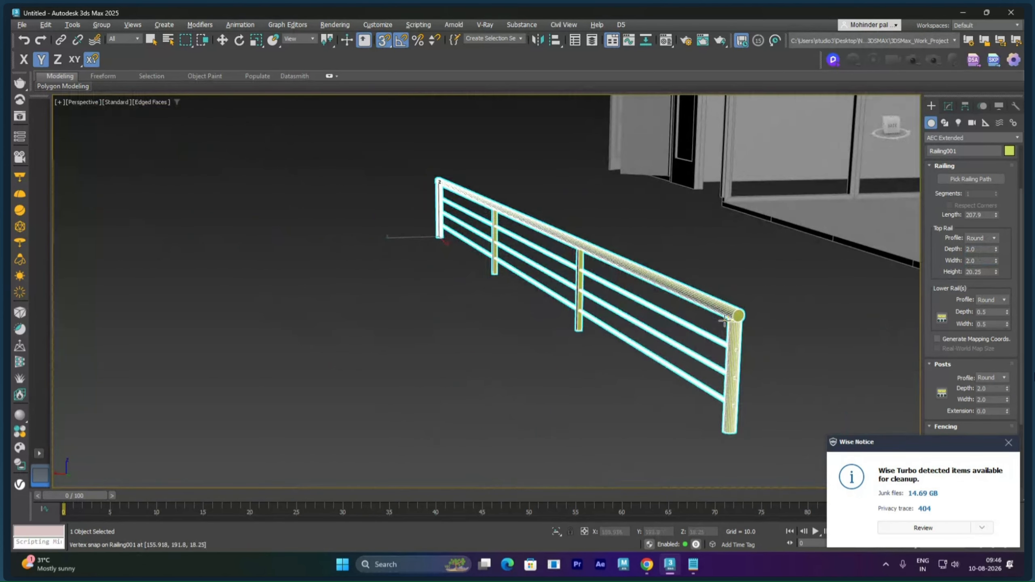
{"action": "scroll", "coordinate": [725, 321], "scroll_direction": "up", "scroll_amount": 3}
{"action": "scroll", "coordinate": [724, 321], "scroll_direction": "up", "scroll_amount": 2}
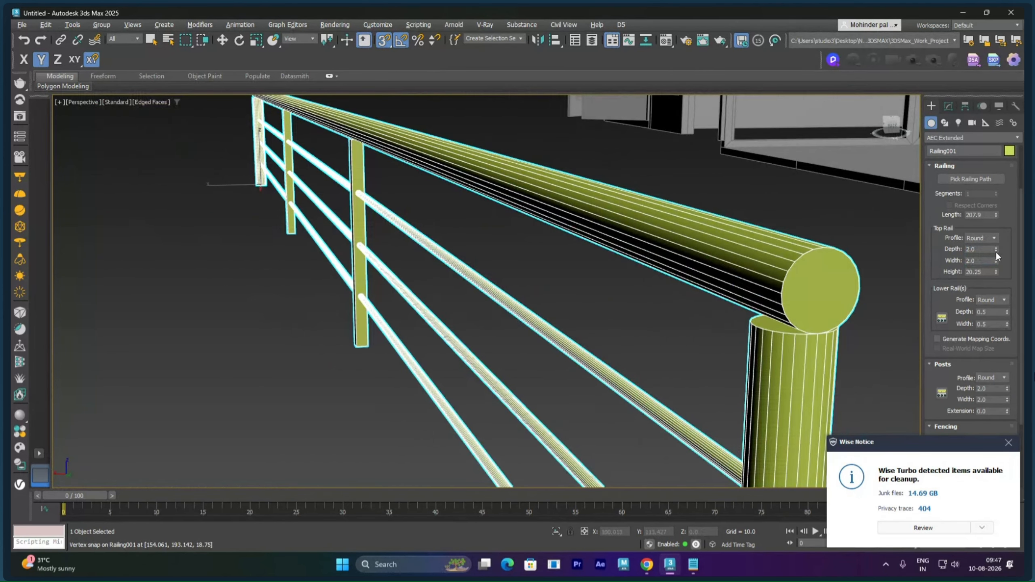
Step: Flatten the round top rail by setting its depth to 0.7 and its width to about 3.42
{"action": "left_click_drag", "start_coordinate": [996, 250], "coordinate": [994, 276]}
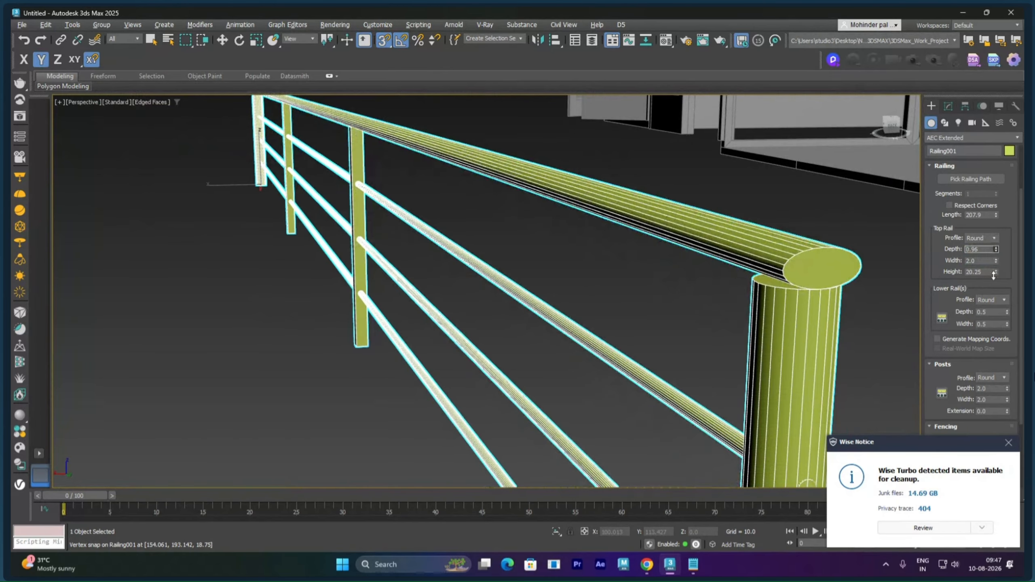
{"action": "double_click", "coordinate": [987, 249]}
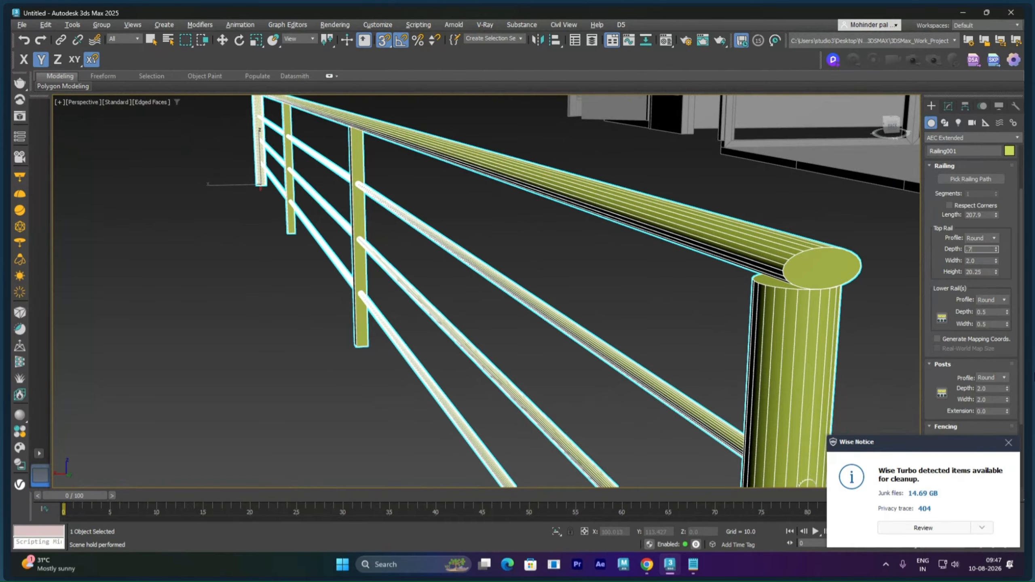
{"action": "type", "text": ".7"}
{"action": "key", "text": "Return"}
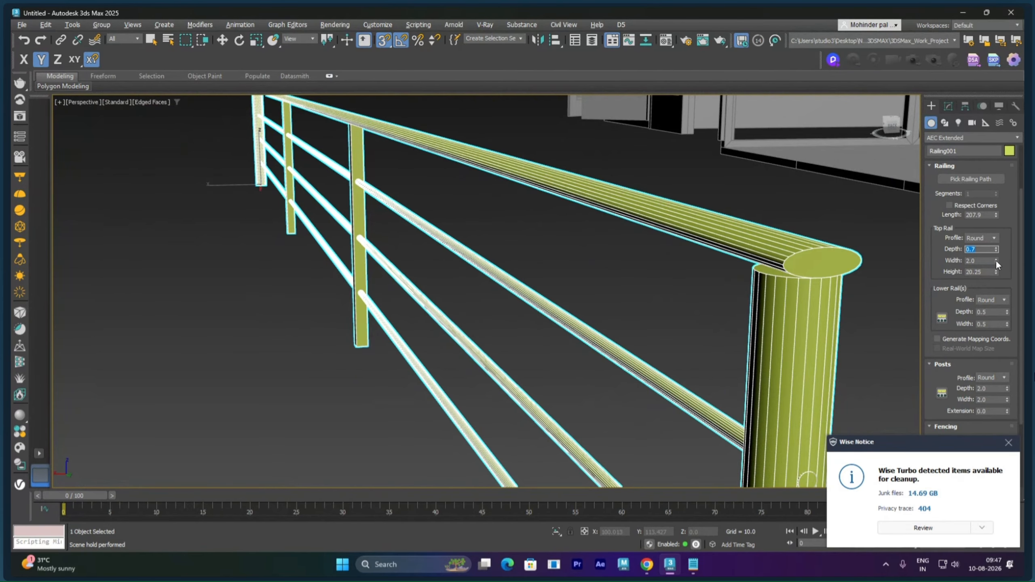
{"action": "left_click_drag", "start_coordinate": [996, 259], "coordinate": [995, 245]}
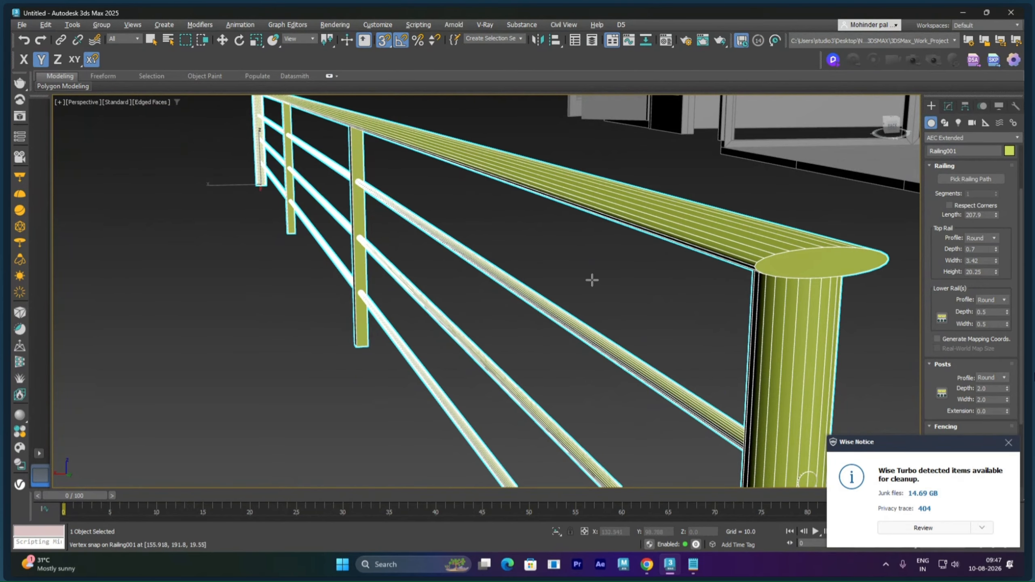
{"action": "scroll", "coordinate": [592, 280], "scroll_direction": "down", "scroll_amount": 4}
{"action": "middle_click_drag", "start_coordinate": [582, 277], "coordinate": [566, 296], "text": "alt"}
{"action": "scroll", "coordinate": [693, 299], "scroll_direction": "up", "scroll_amount": 3}
{"action": "scroll", "coordinate": [611, 294], "scroll_direction": "down", "scroll_amount": 3}
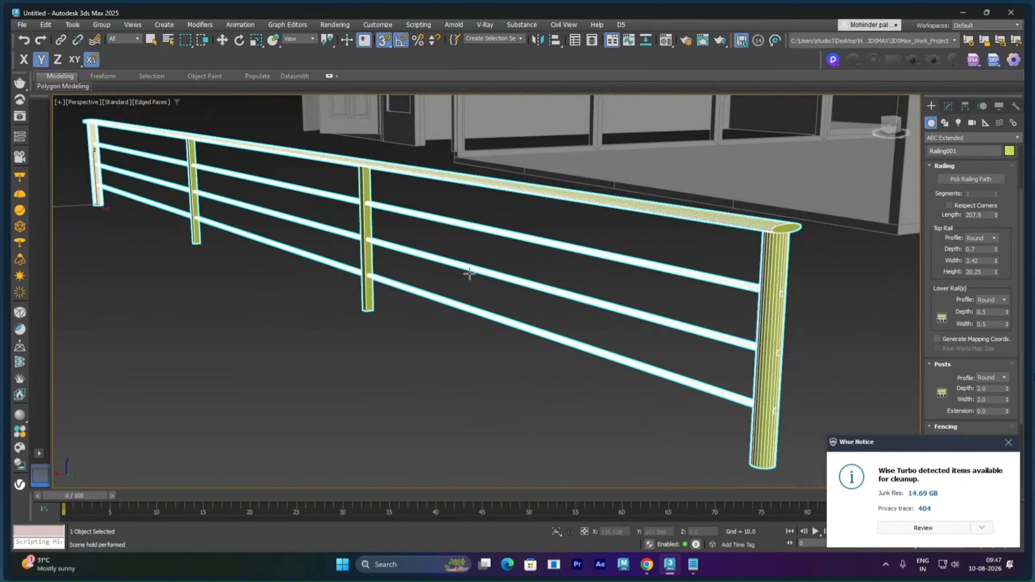
{"action": "middle_click_drag", "start_coordinate": [470, 274], "coordinate": [550, 278]}
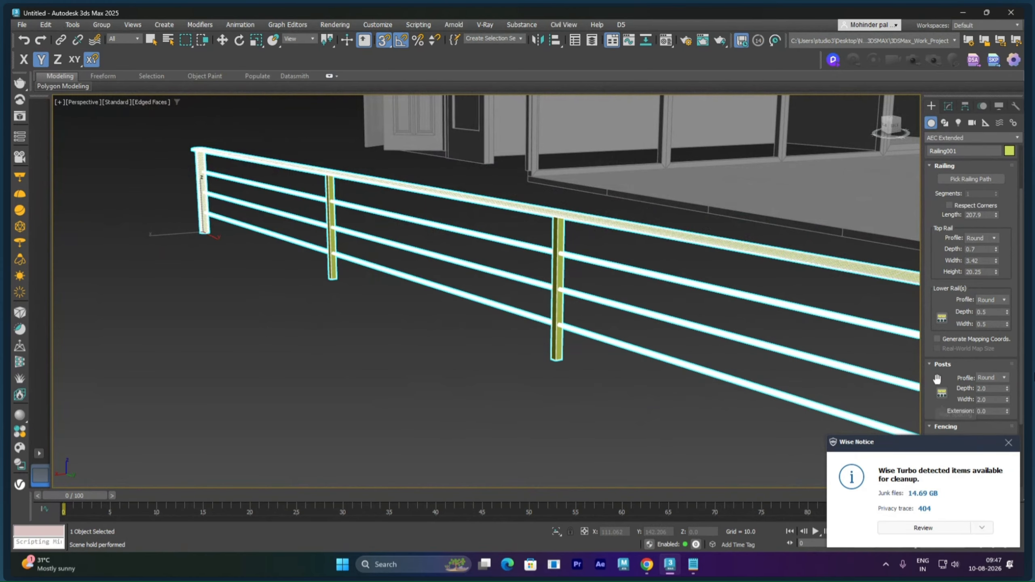
Step: Change the picket profile to Round and raise the railing's post count to 10
{"action": "scroll", "coordinate": [937, 351], "scroll_direction": "down", "scroll_amount": 3}
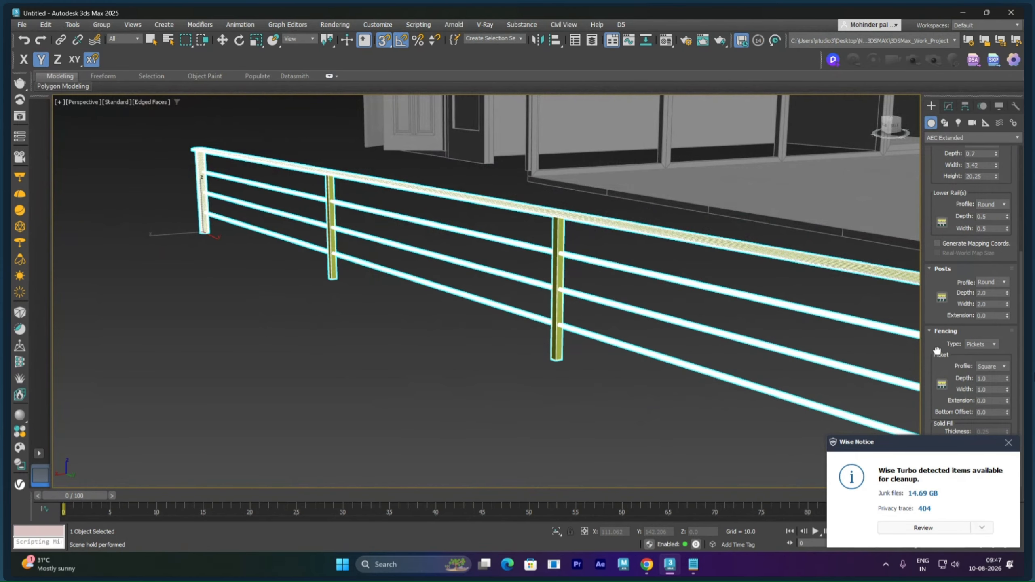
{"action": "left_click", "coordinate": [990, 366]}
{"action": "left_click", "coordinate": [989, 377]}
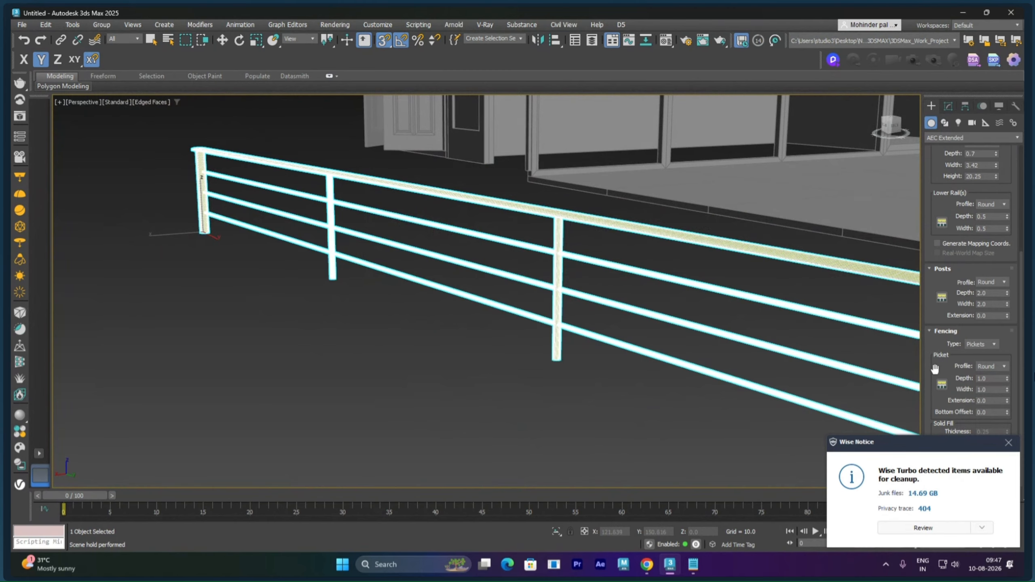
{"action": "left_click", "coordinate": [942, 297]}
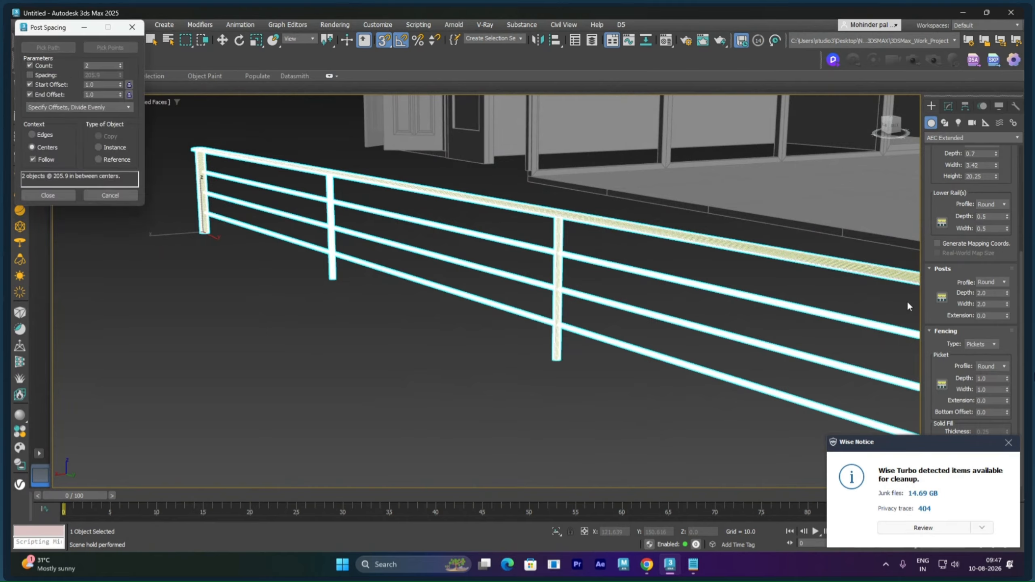
{"action": "left_click_drag", "start_coordinate": [119, 63], "coordinate": [120, 63]}
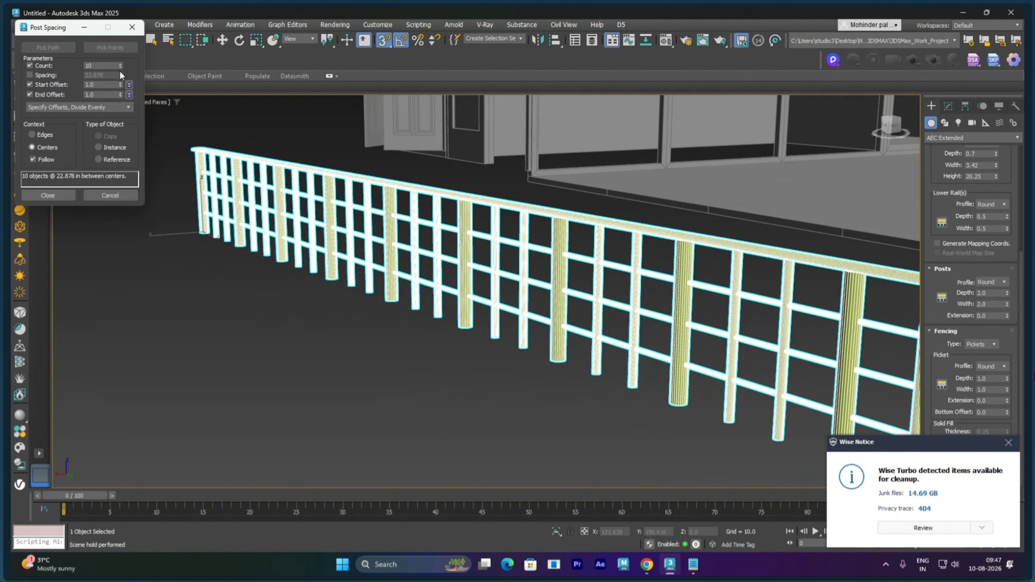
{"action": "left_click", "coordinate": [65, 194]}
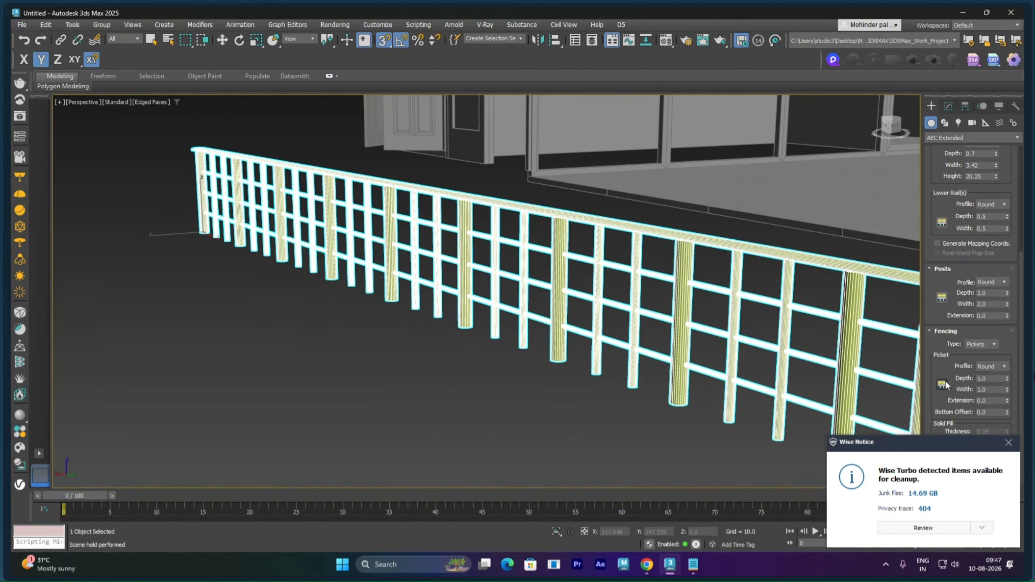
Step: Increase the railing's picket count to 5, divided evenly with no objects at the ends
{"action": "left_click", "coordinate": [942, 384]}
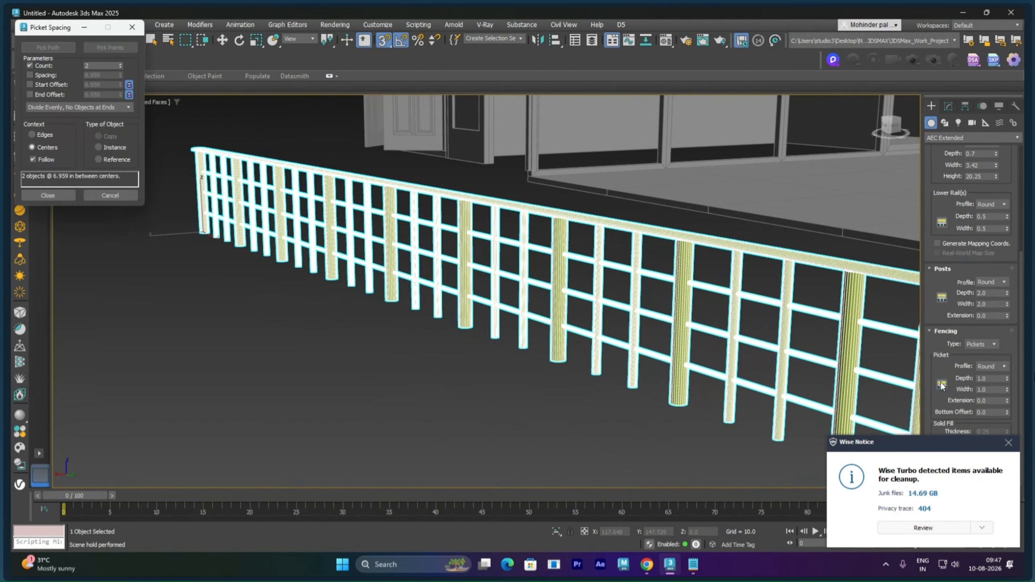
{"action": "left_click", "coordinate": [121, 63]}
{"action": "left_click", "coordinate": [121, 64]}
{"action": "left_click", "coordinate": [121, 64]}
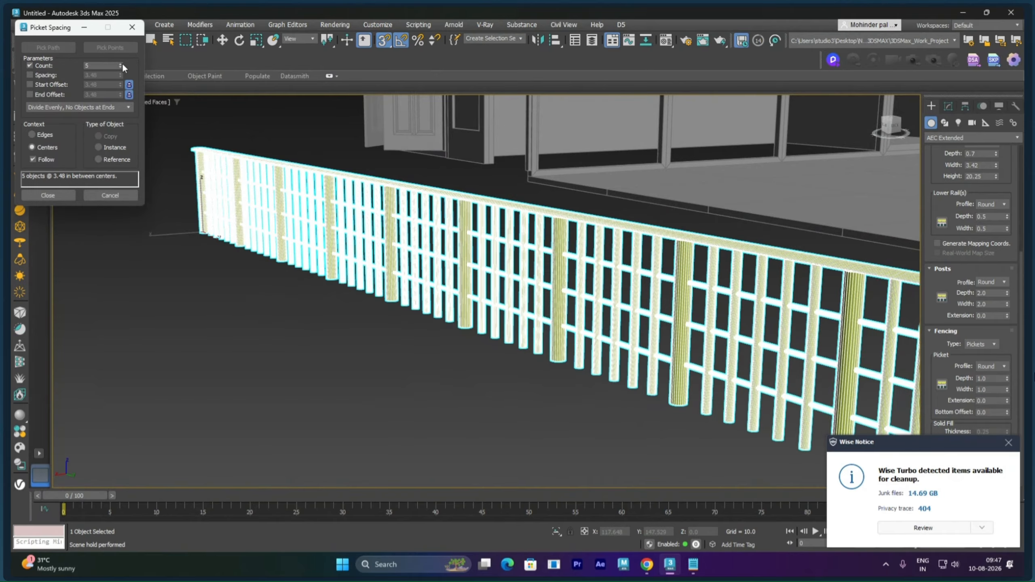
{"action": "left_click", "coordinate": [56, 194]}
{"action": "scroll", "coordinate": [608, 318], "scroll_direction": "down", "scroll_amount": 6}
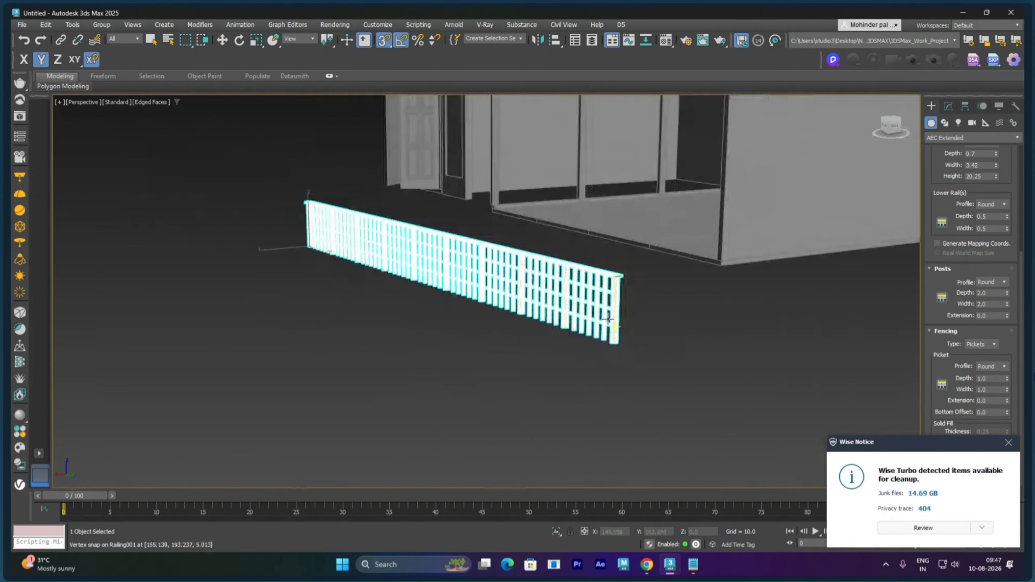
Step: Assign the roof rim spline as the railing path and make the railing respect its corners
{"action": "scroll", "coordinate": [608, 318], "scroll_direction": "down", "scroll_amount": 5}
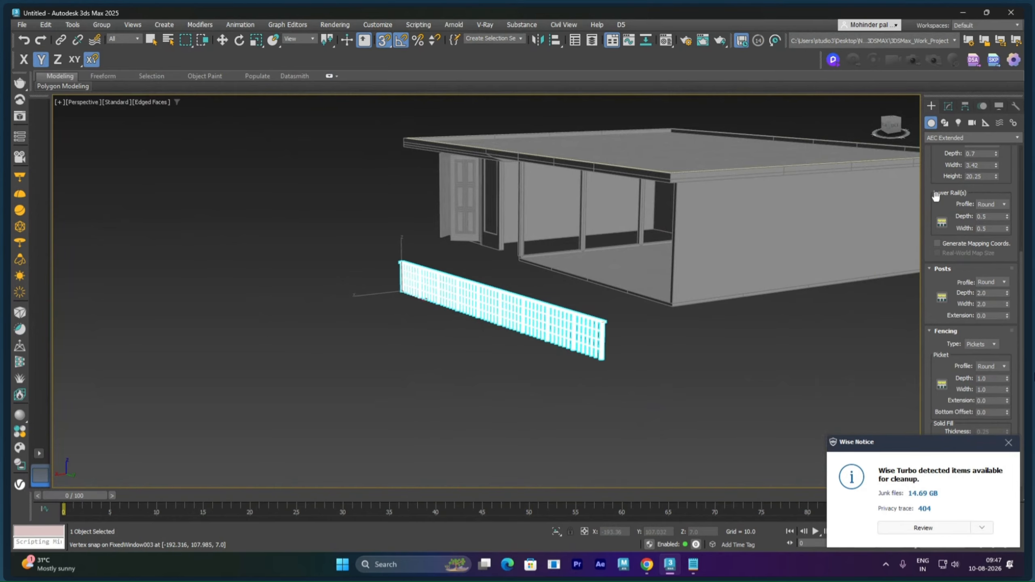
{"action": "scroll", "coordinate": [938, 227], "scroll_direction": "up", "scroll_amount": 5}
{"action": "left_click", "coordinate": [969, 244]}
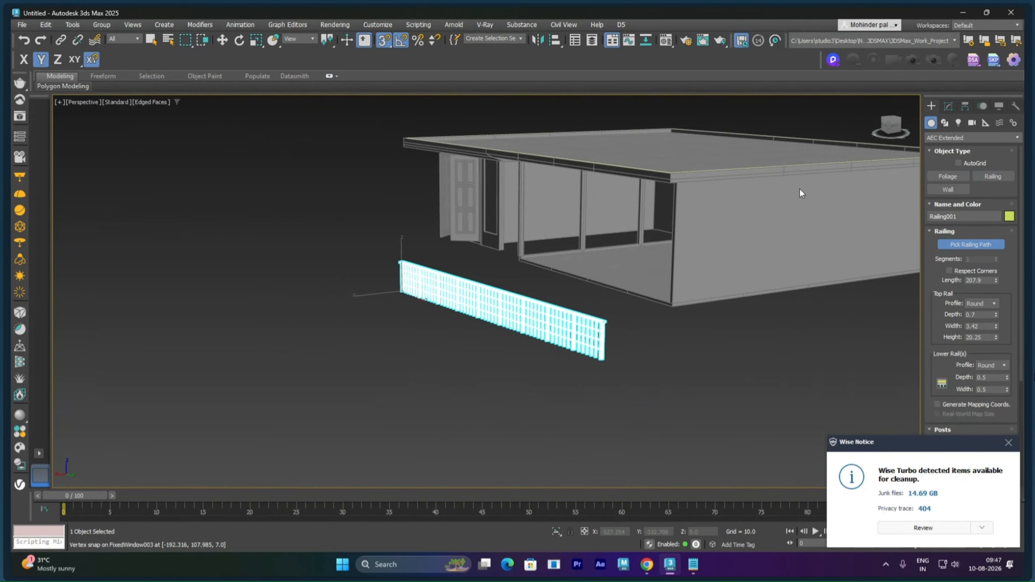
{"action": "left_click", "coordinate": [734, 161]}
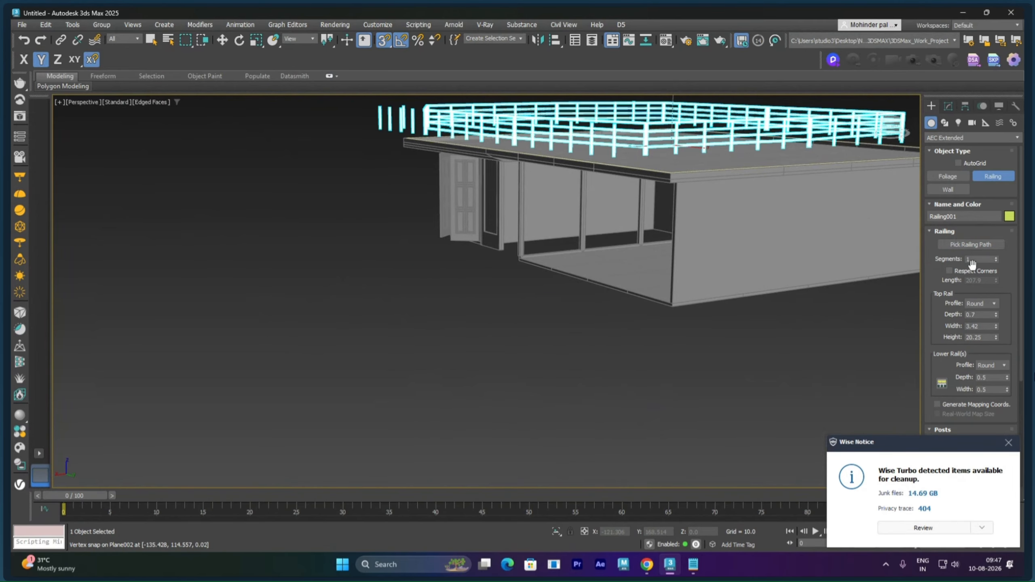
{"action": "left_click", "coordinate": [949, 271]}
{"action": "middle_click_drag", "start_coordinate": [640, 217], "coordinate": [652, 285], "text": "alt"}
Step: Align the railing's center to the pivot point of the roof rim spline in X, Y and Z
{"action": "key", "text": "w"}
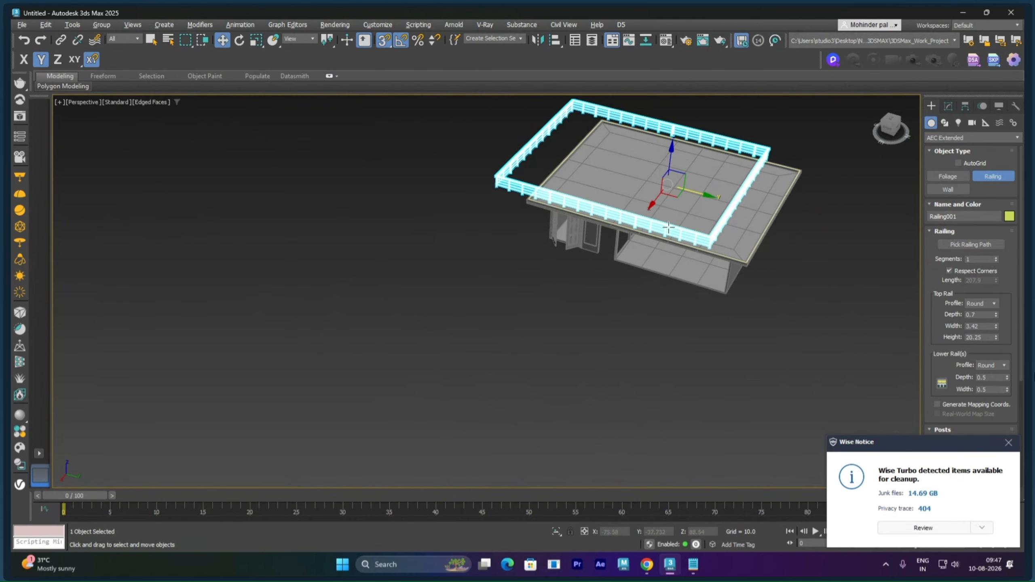
{"action": "middle_click_drag", "start_coordinate": [681, 235], "coordinate": [654, 246]}
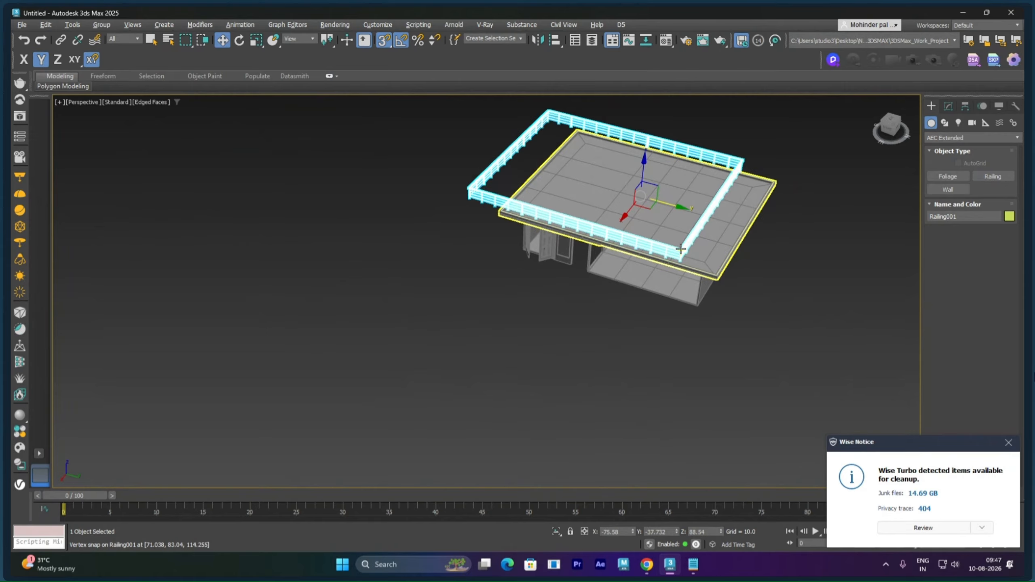
{"action": "key", "text": "alt+a"}
{"action": "left_click", "coordinate": [719, 260]}
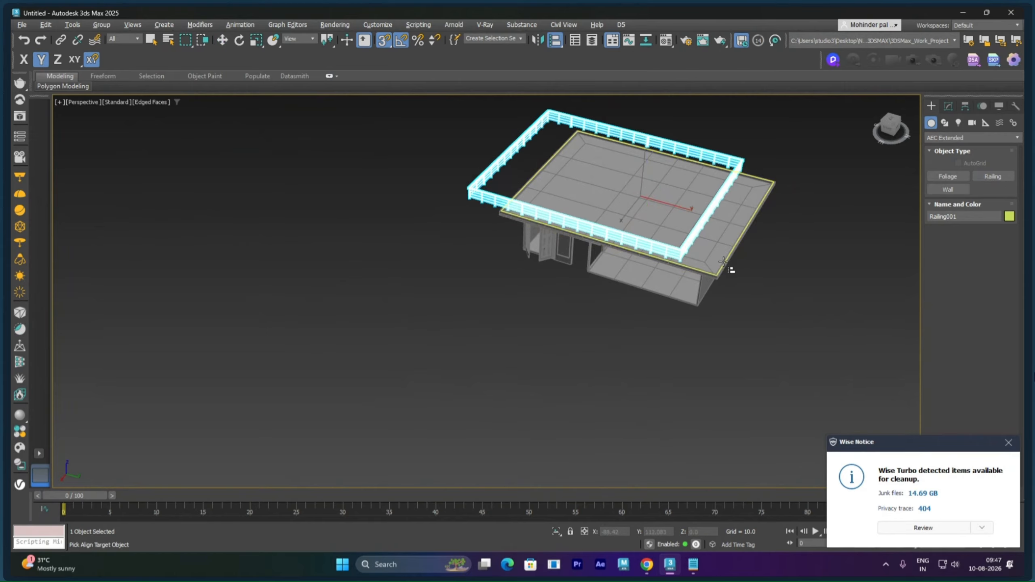
{"action": "left_click", "coordinate": [487, 253]}
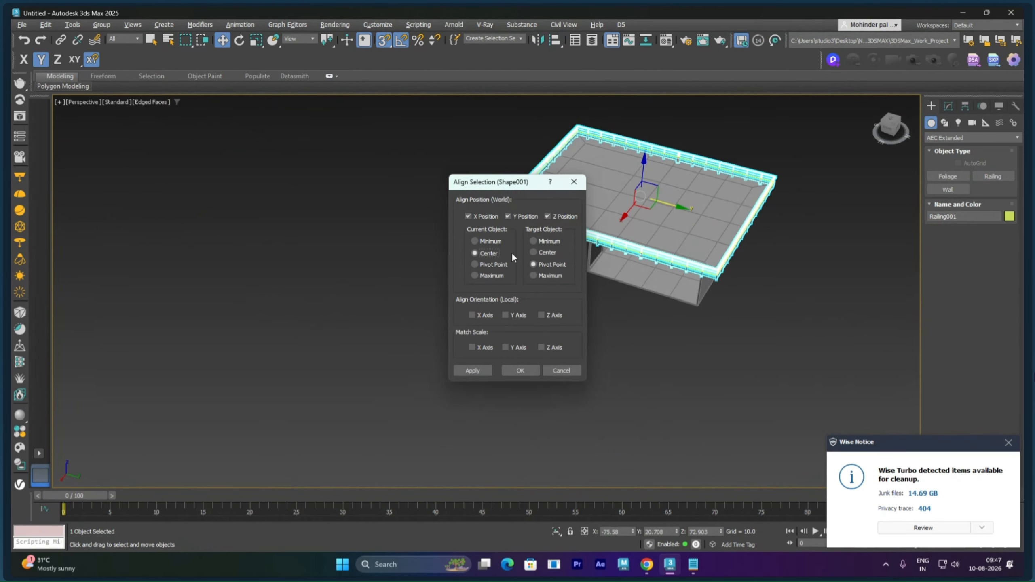
{"action": "left_click", "coordinate": [521, 373]}
Step: Raise the railing along Z until its posts stand on top of the roof slab, and clear the selection
{"action": "middle_click_drag", "start_coordinate": [636, 350], "coordinate": [658, 302], "text": "alt"}
{"action": "scroll", "coordinate": [659, 301], "scroll_direction": "up", "scroll_amount": 3}
{"action": "scroll", "coordinate": [657, 288], "scroll_direction": "up", "scroll_amount": 3}
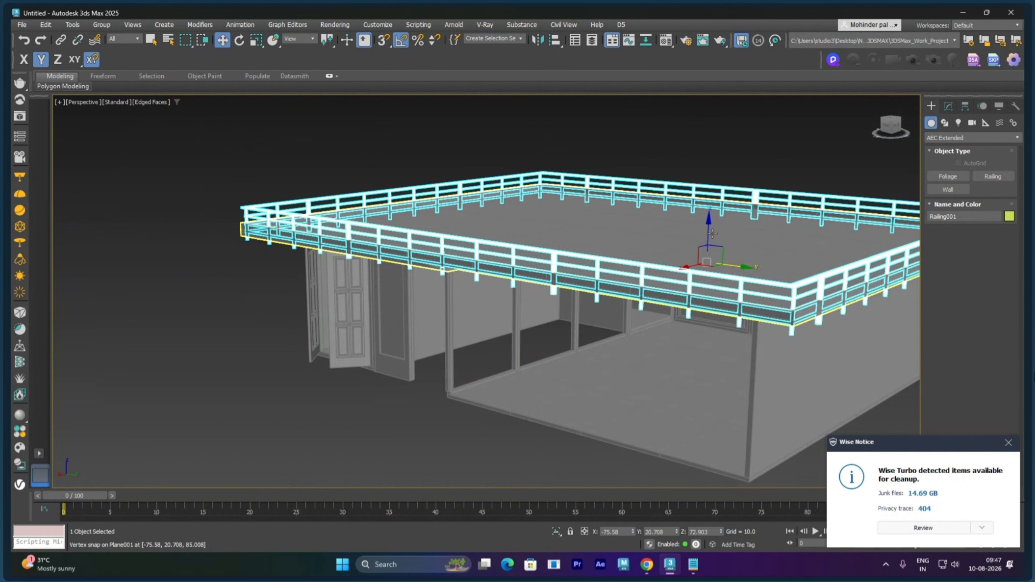
{"action": "left_click_drag", "start_coordinate": [712, 233], "coordinate": [703, 216]}
{"action": "left_click", "coordinate": [240, 363]}
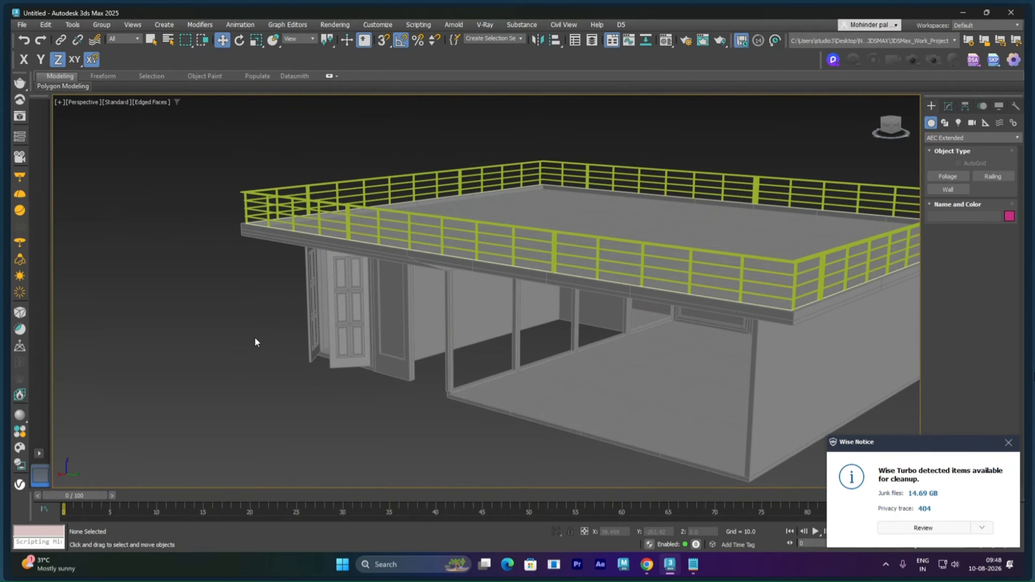
Step: Select the whole house with its railing and give all the objects the same light grey object color
{"action": "scroll", "coordinate": [254, 342], "scroll_direction": "down", "scroll_amount": 3}
{"action": "middle_click_drag", "start_coordinate": [284, 277], "coordinate": [264, 169], "text": "alt"}
{"action": "left_click_drag", "start_coordinate": [263, 168], "coordinate": [714, 384]}
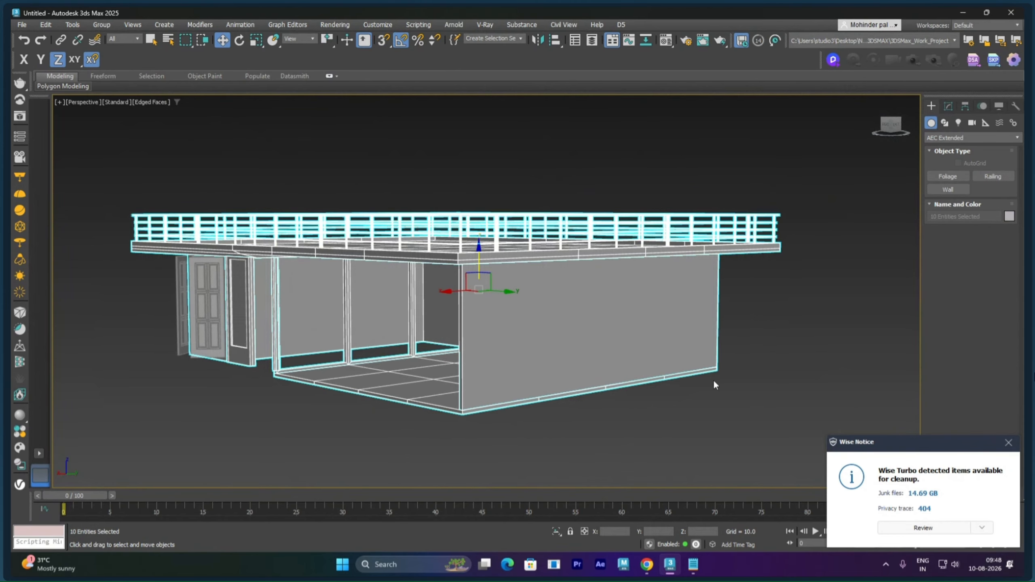
{"action": "left_click", "coordinate": [1009, 216]}
{"action": "left_click", "coordinate": [578, 341]}
{"action": "left_click", "coordinate": [817, 341]}
Step: Convert the house's floor plane to an Editable Poly
{"action": "scroll", "coordinate": [573, 297], "scroll_direction": "down", "scroll_amount": 2}
{"action": "middle_click_drag", "start_coordinate": [573, 297], "coordinate": [639, 305], "text": "alt"}
{"action": "left_click", "coordinate": [451, 340]}
{"action": "right_click", "coordinate": [609, 293]}
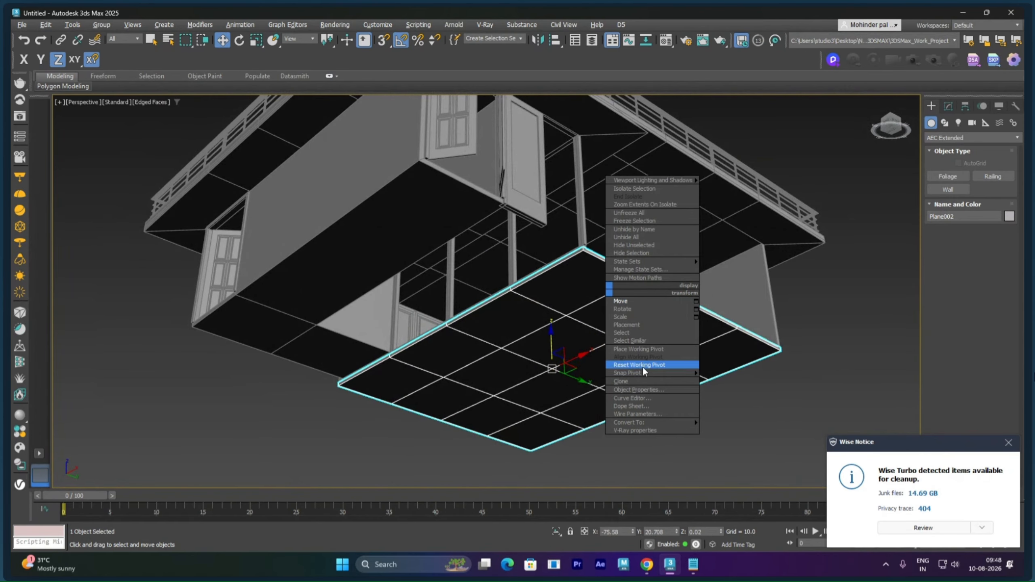
{"action": "mouse_move", "coordinate": [677, 422]}
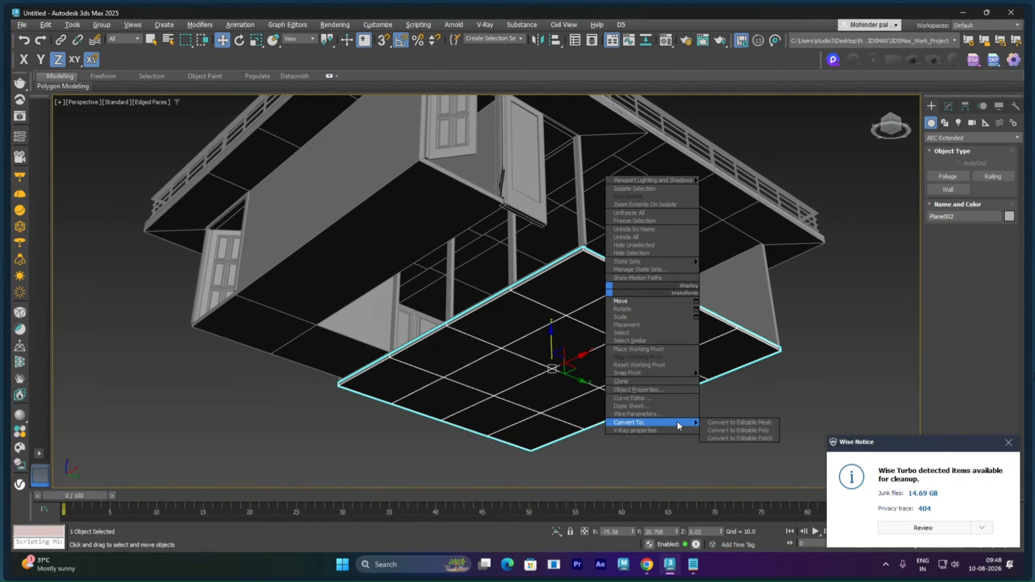
{"action": "left_click", "coordinate": [719, 430]}
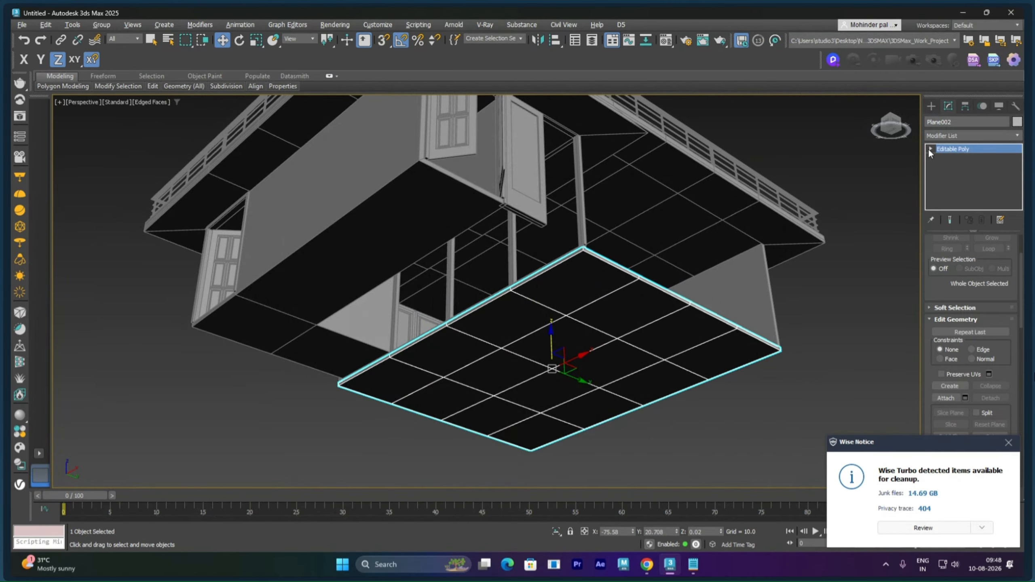
Step: Move the floor's vertices on the door-wing side along Y, vertex-snapping them to the far end of the door wing
{"action": "left_click", "coordinate": [945, 158]}
{"action": "middle_click_drag", "start_coordinate": [711, 289], "coordinate": [620, 301], "text": "alt"}
{"action": "left_click_drag", "start_coordinate": [441, 384], "coordinate": [443, 386]}
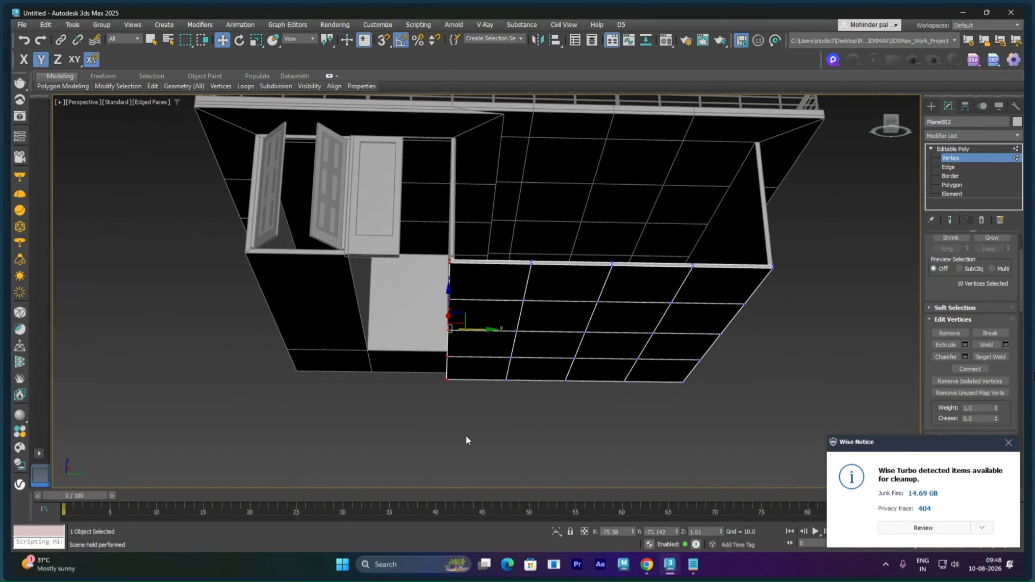
{"action": "middle_click_drag", "start_coordinate": [467, 439], "coordinate": [547, 354], "text": "alt"}
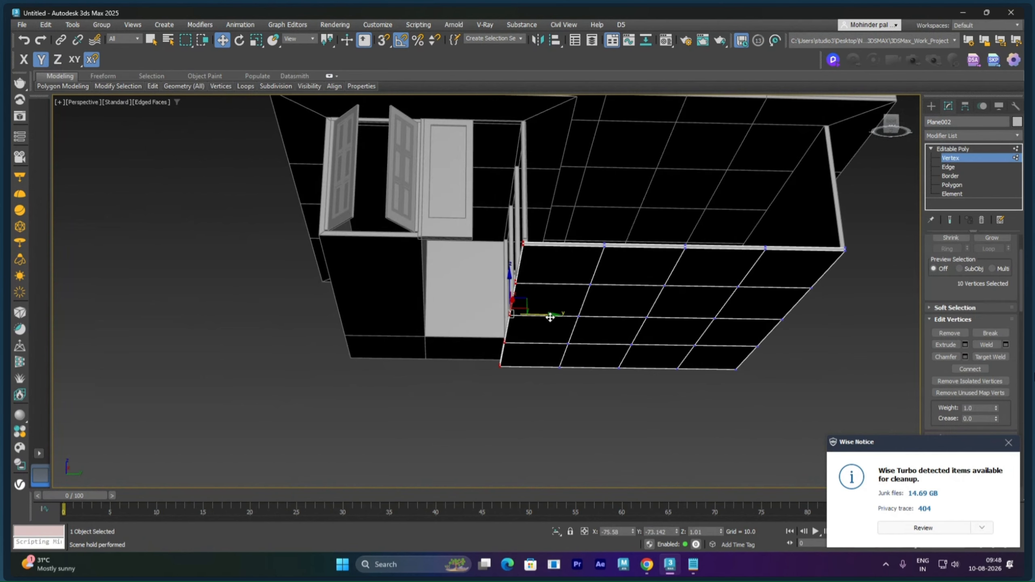
{"action": "key", "text": "s"}
{"action": "left_click_drag", "start_coordinate": [550, 317], "coordinate": [319, 237]}
{"action": "middle_click_drag", "start_coordinate": [412, 318], "coordinate": [439, 343], "text": "alt"}
{"action": "scroll", "coordinate": [541, 328], "scroll_direction": "up", "scroll_amount": 5}
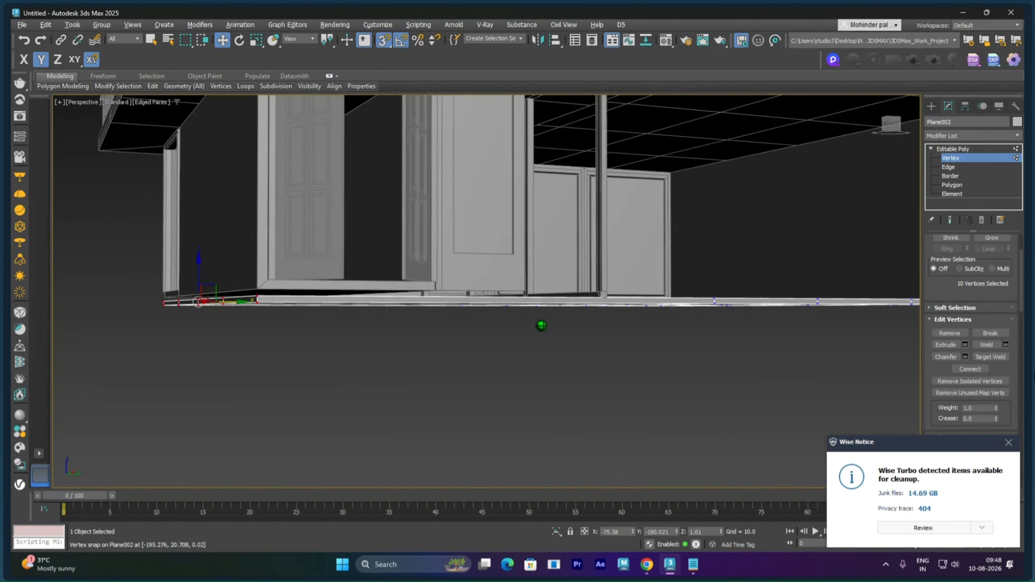
{"action": "middle_click_drag", "start_coordinate": [541, 326], "coordinate": [526, 294], "text": "alt"}
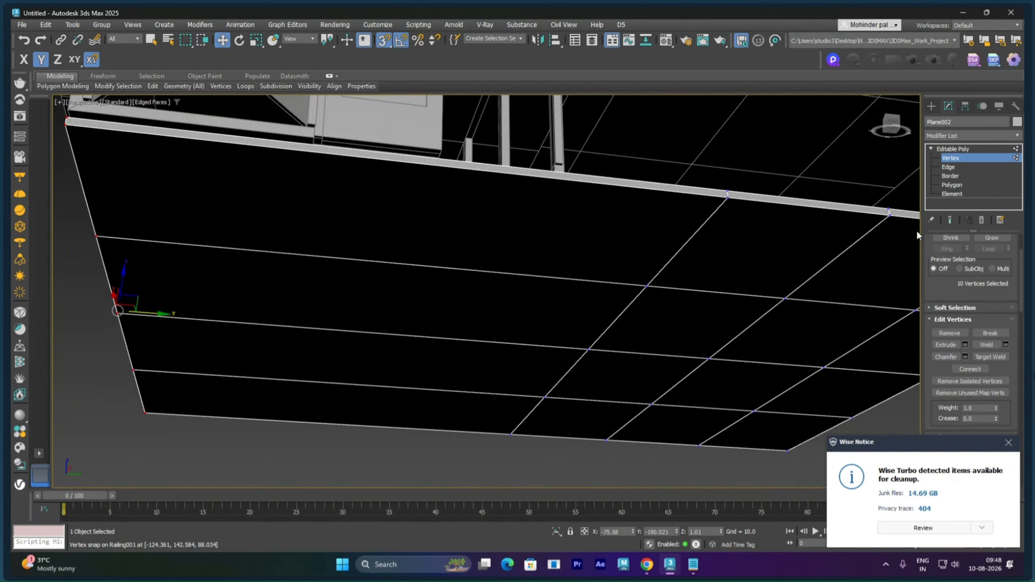
Step: Connect the edge ring across the floor's stretched strip with 1 segment, pinch 0 and slide -28
{"action": "left_click", "coordinate": [948, 166]}
{"action": "left_click", "coordinate": [488, 170]}
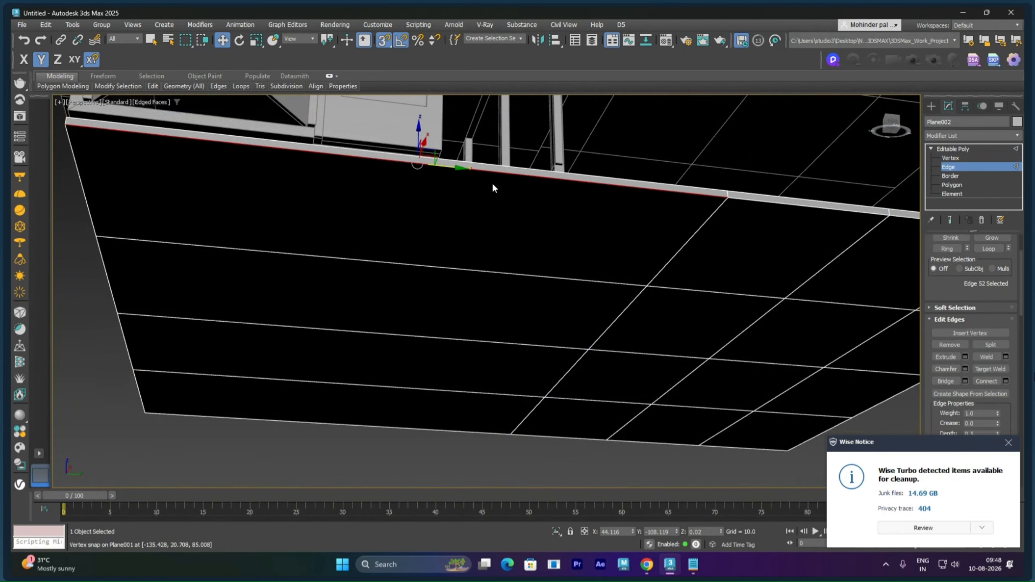
{"action": "scroll", "coordinate": [953, 270], "scroll_direction": "up", "scroll_amount": 1}
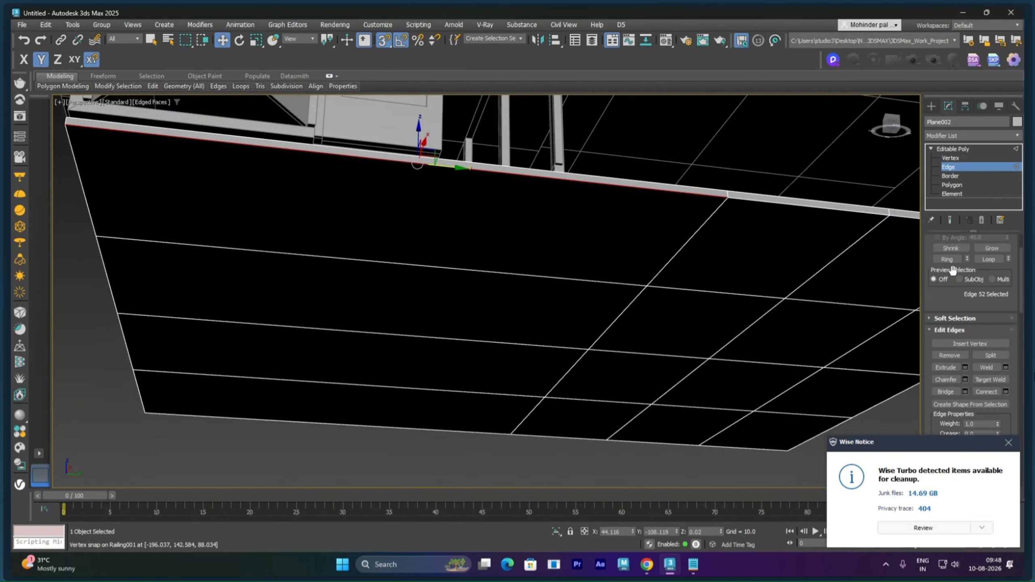
{"action": "left_click", "coordinate": [948, 259]}
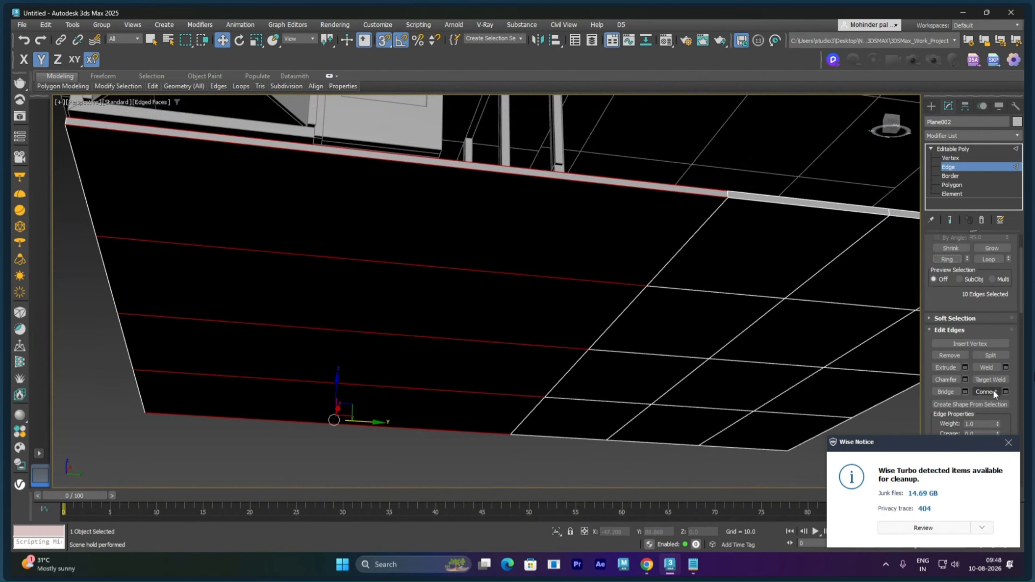
{"action": "left_click", "coordinate": [1005, 392]}
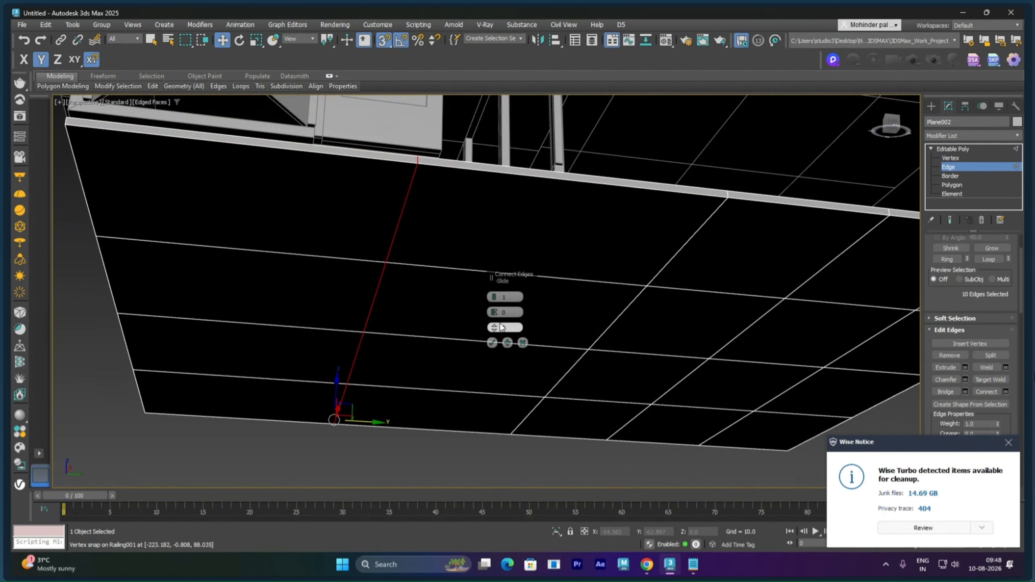
{"action": "left_click_drag", "start_coordinate": [494, 329], "coordinate": [510, 344]}
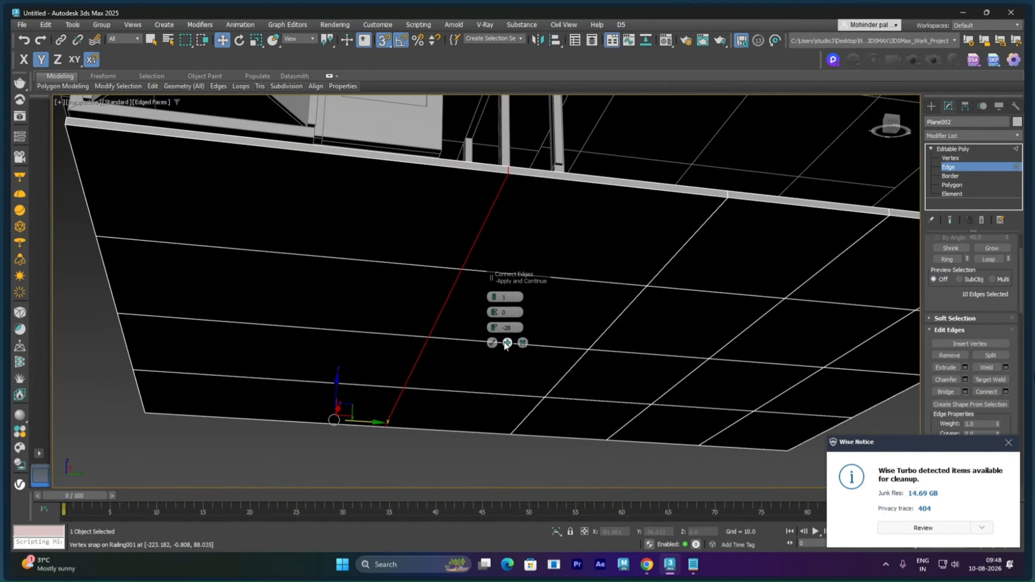
{"action": "left_click", "coordinate": [493, 343]}
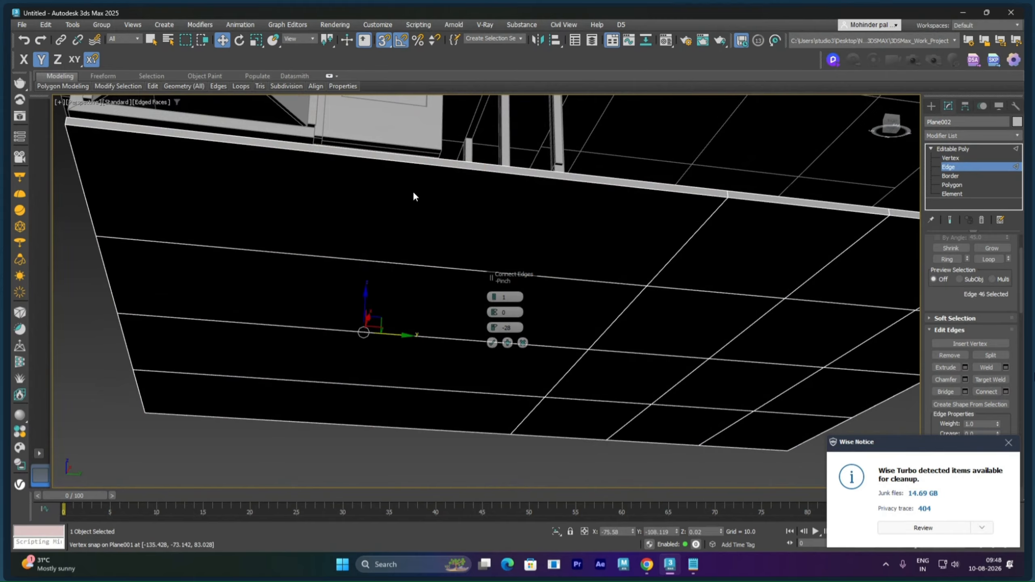
{"action": "key", "text": "ctrl+z"}
{"action": "left_click", "coordinate": [492, 344]}
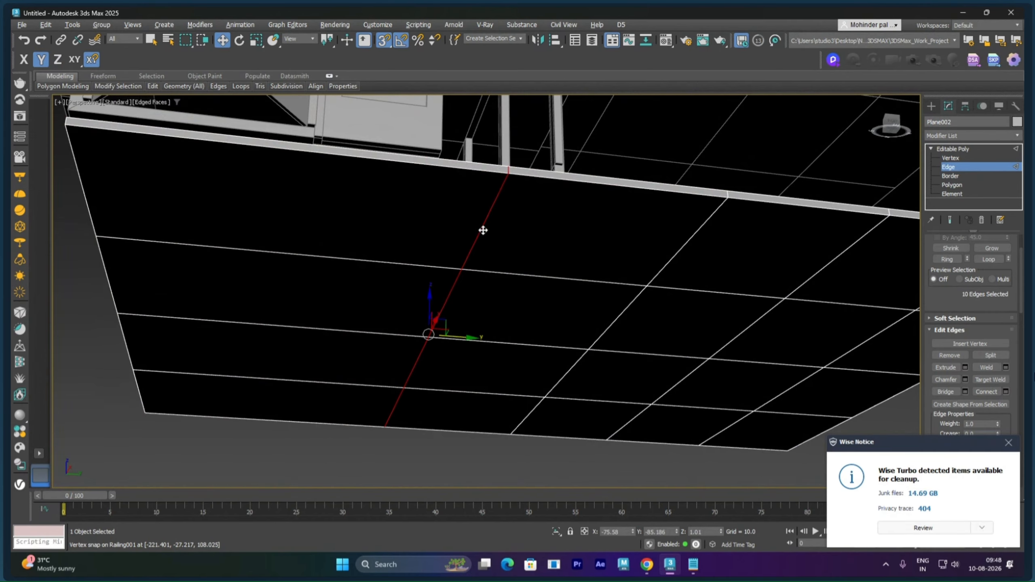
Step: Move the new edge loop along Y, snapping it to the wall corner beside the large tiled floor area
{"action": "scroll", "coordinate": [478, 217], "scroll_direction": "down", "scroll_amount": 4}
{"action": "middle_click_drag", "start_coordinate": [478, 217], "coordinate": [494, 306], "text": "alt"}
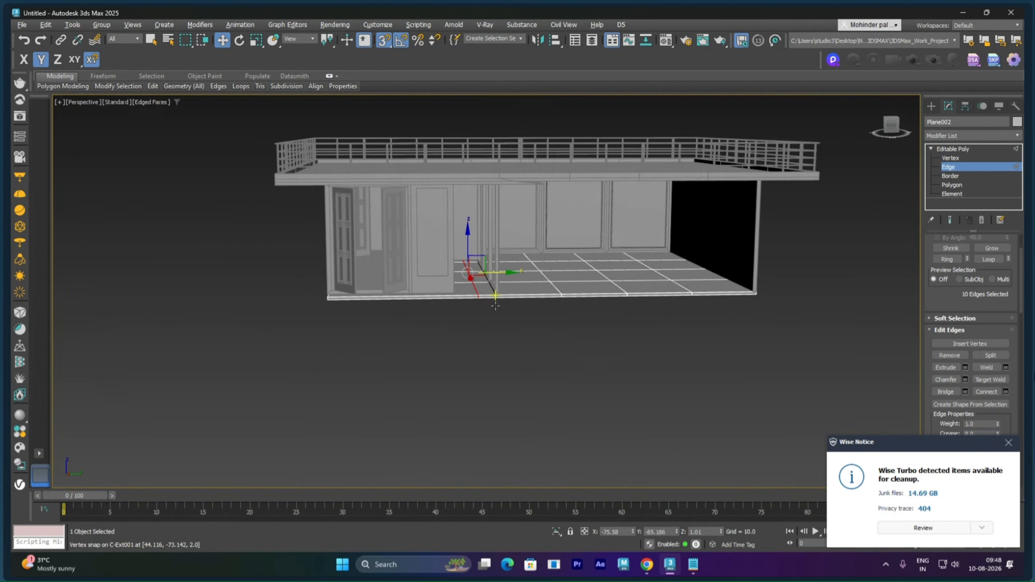
{"action": "scroll", "coordinate": [494, 306], "scroll_direction": "up", "scroll_amount": 6}
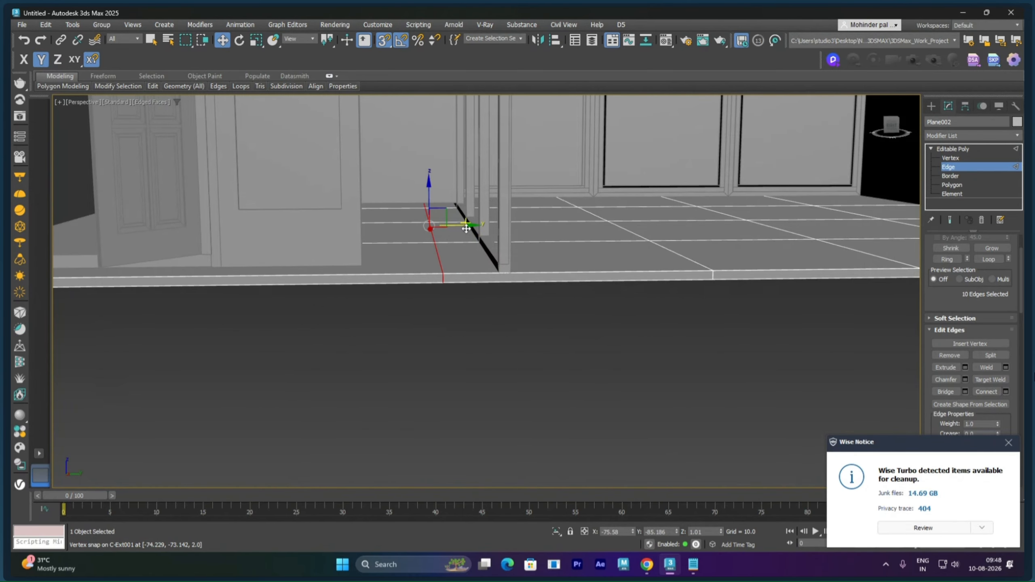
{"action": "left_click_drag", "start_coordinate": [466, 229], "coordinate": [497, 273]}
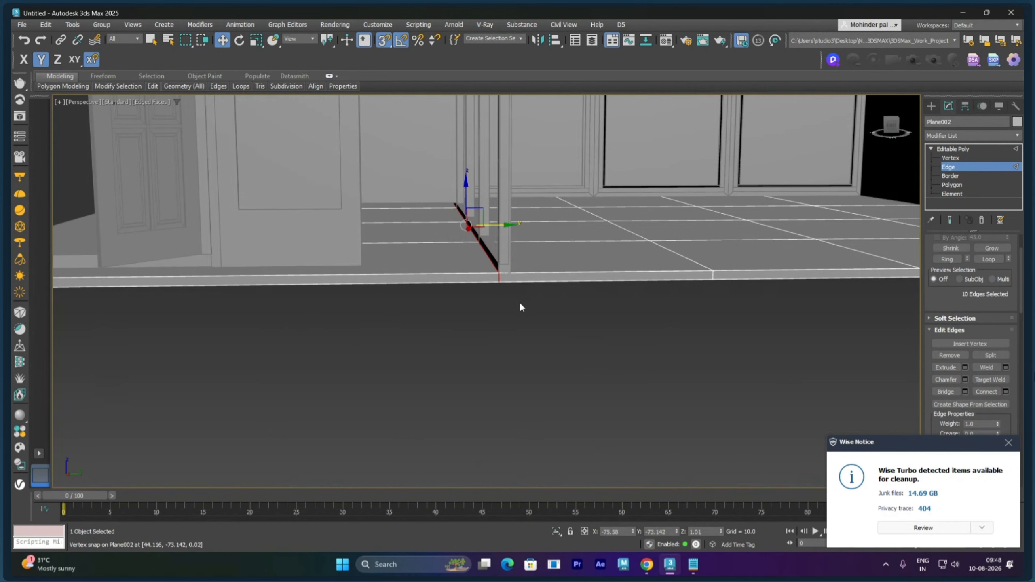
Step: Connect the edge ring of the floor strip under the door wing with 1 segment and slide -28
{"action": "scroll", "coordinate": [519, 304], "scroll_direction": "down", "scroll_amount": 6}
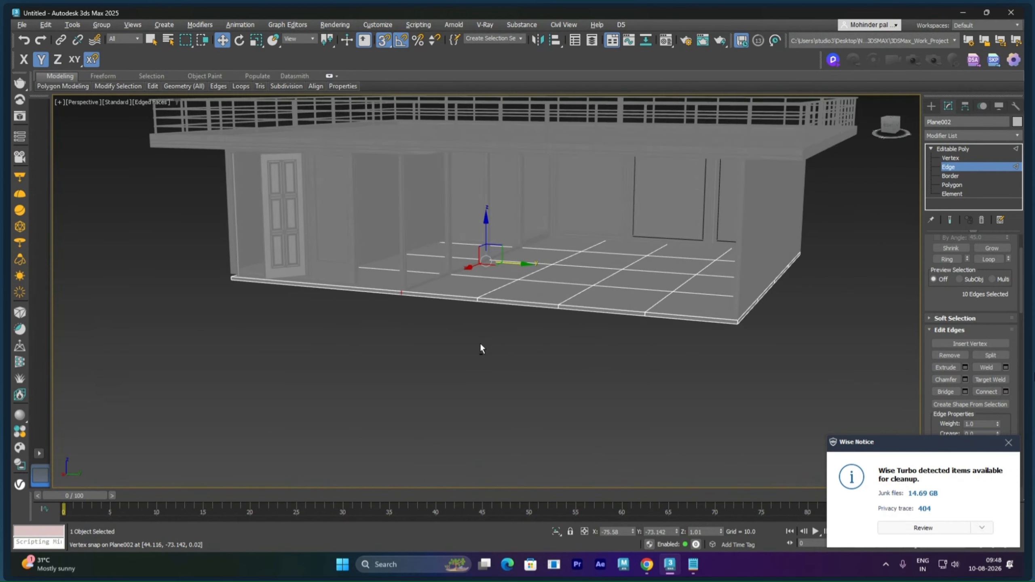
{"action": "middle_click_drag", "start_coordinate": [480, 342], "coordinate": [508, 317], "text": "alt"}
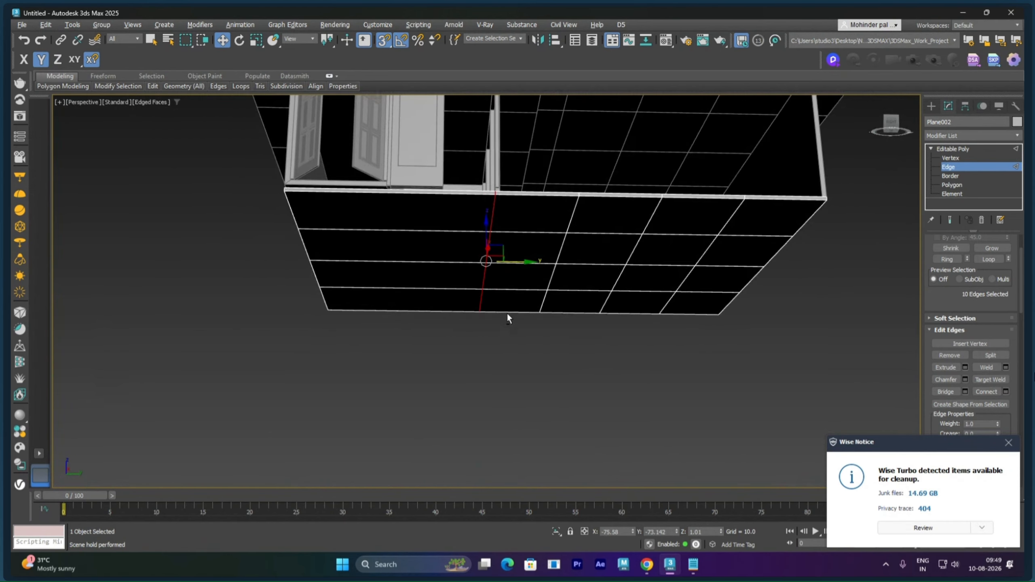
{"action": "left_click", "coordinate": [417, 193]}
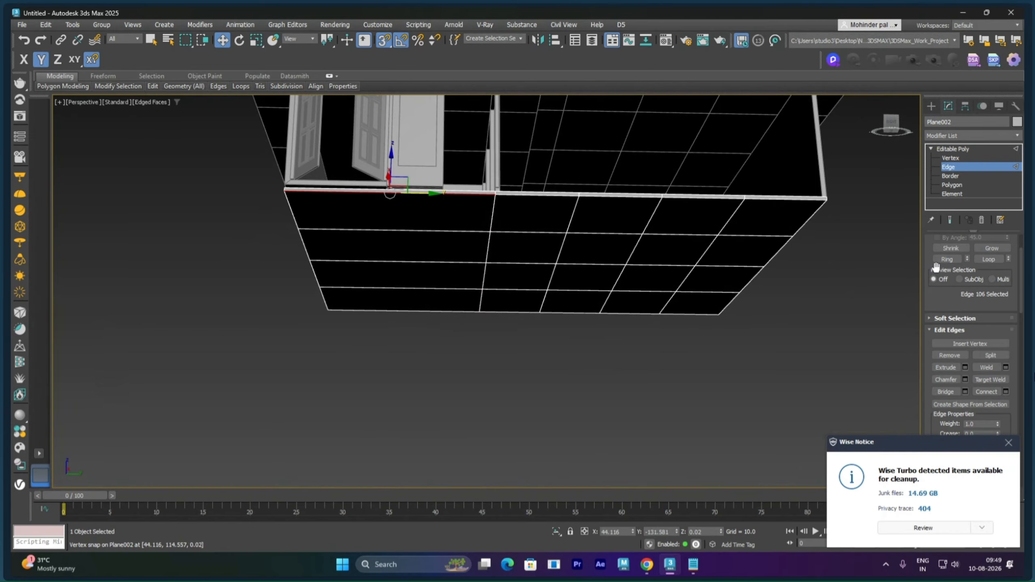
{"action": "left_click", "coordinate": [945, 259]}
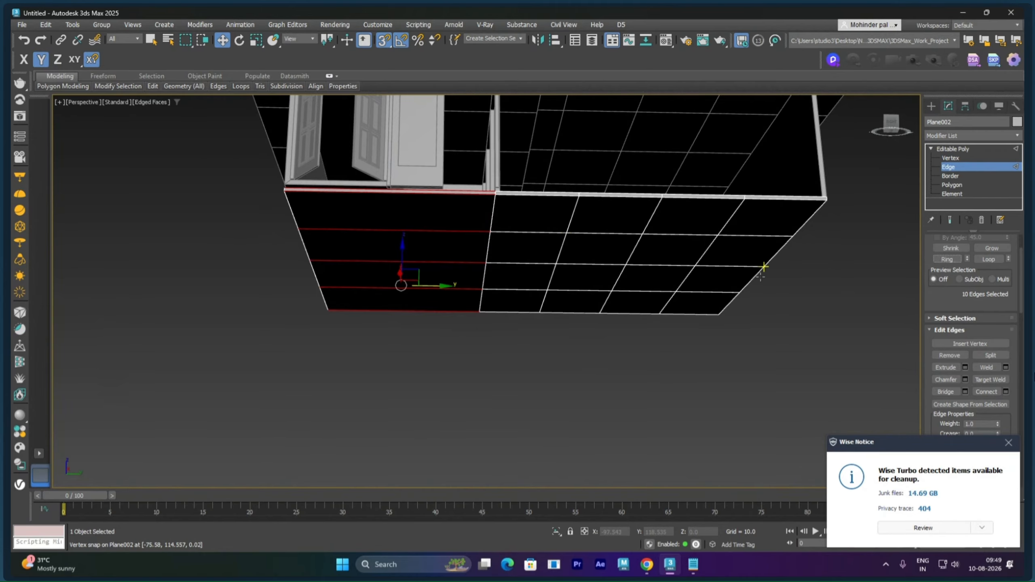
{"action": "left_click", "coordinate": [1006, 392]}
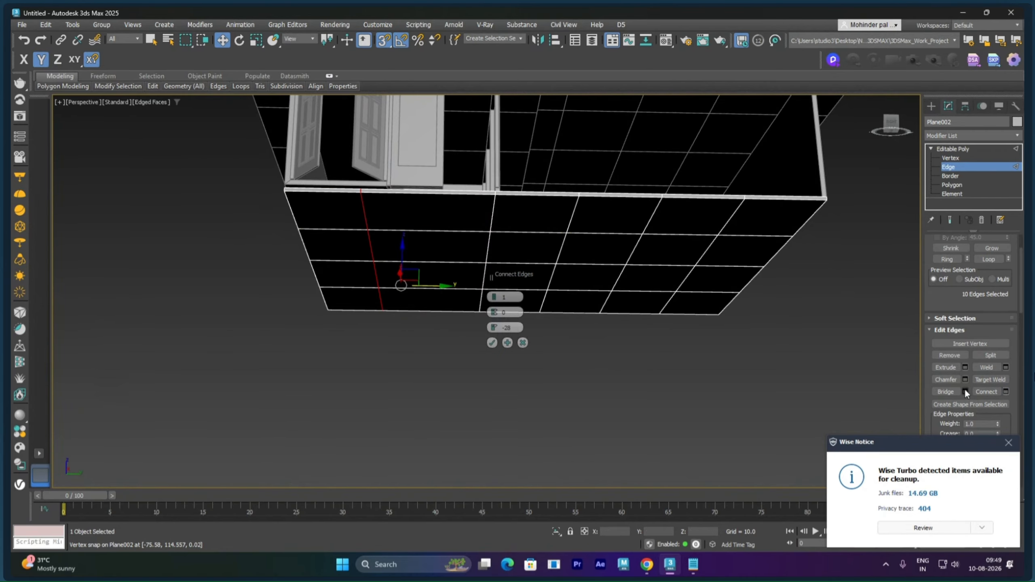
{"action": "left_click", "coordinate": [492, 343]}
Step: Move the door wing's new floor edge loop along Y with vertex snapping, placing it midway across the strip
{"action": "middle_click_drag", "start_coordinate": [420, 255], "coordinate": [462, 260], "text": "alt"}
{"action": "scroll", "coordinate": [393, 261], "scroll_direction": "up", "scroll_amount": 5}
{"action": "left_click_drag", "start_coordinate": [474, 264], "coordinate": [407, 126]}
{"action": "middle_click_drag", "start_coordinate": [501, 189], "coordinate": [540, 208], "text": "alt"}
{"action": "scroll", "coordinate": [550, 242], "scroll_direction": "up", "scroll_amount": 4}
{"action": "scroll", "coordinate": [550, 241], "scroll_direction": "down", "scroll_amount": 1}
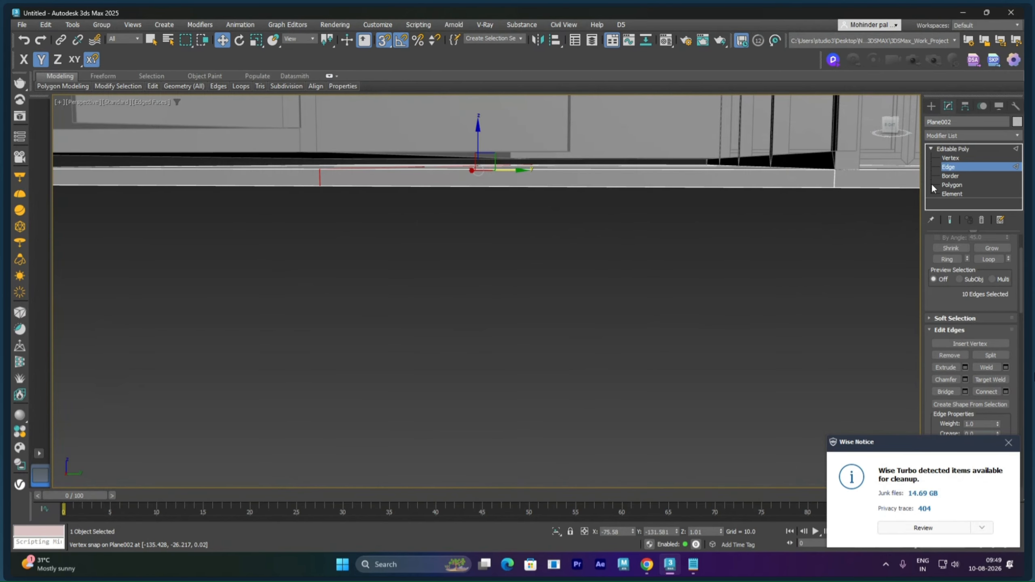
Step: Extrude the eight top floor polygons under the door wing upward by about 2 units, up to the door frames' lower edge
{"action": "left_click", "coordinate": [943, 186]}
{"action": "middle_click_drag", "start_coordinate": [679, 191], "coordinate": [675, 196], "text": "alt"}
{"action": "left_click", "coordinate": [675, 196]}
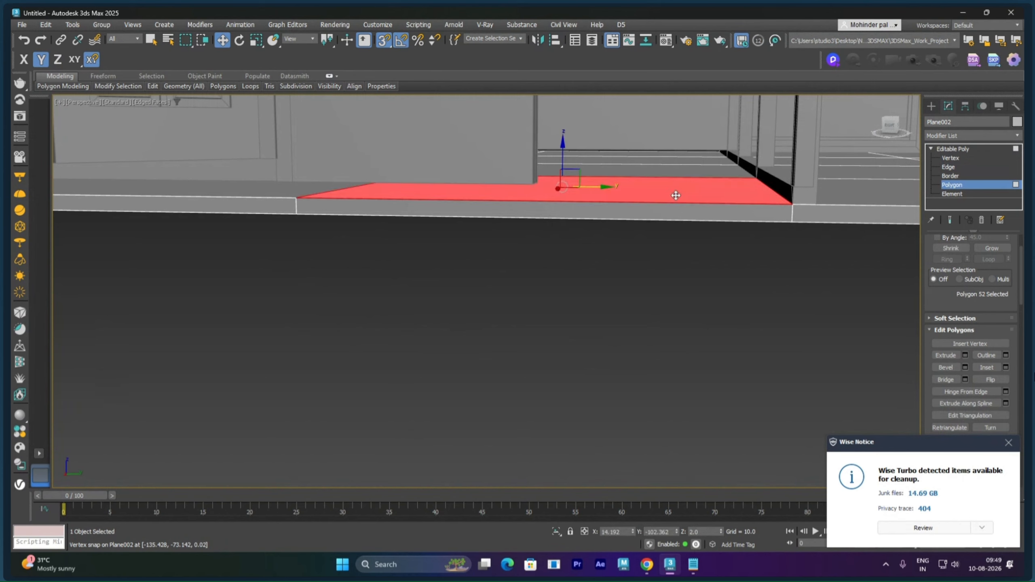
{"action": "left_click", "coordinate": [643, 159], "text": "ctrl"}
{"action": "left_click", "coordinate": [643, 154], "text": "ctrl"}
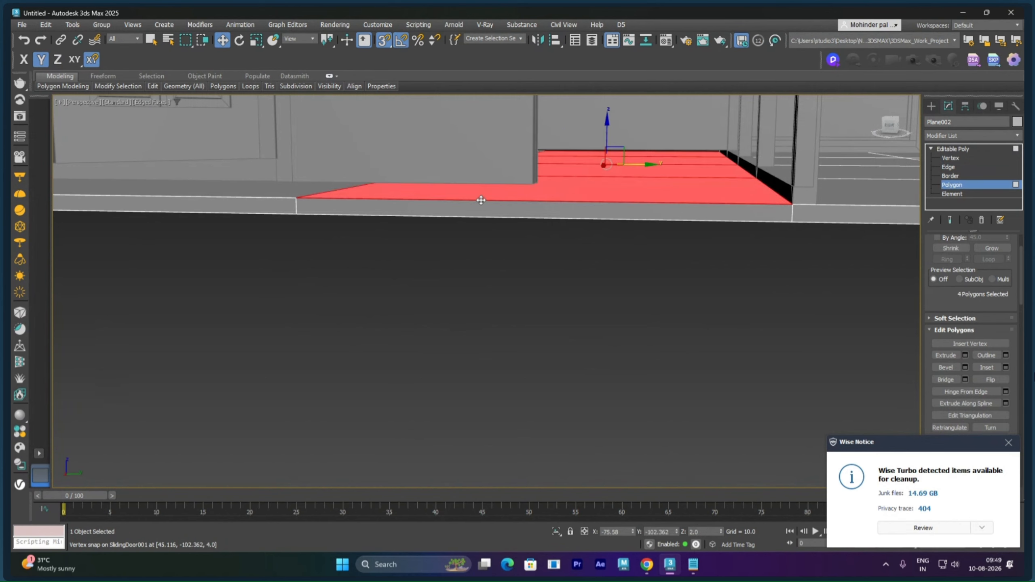
{"action": "middle_click_drag", "start_coordinate": [481, 201], "coordinate": [520, 236], "text": "alt"}
{"action": "left_click", "coordinate": [534, 159], "text": "ctrl"}
{"action": "left_click", "coordinate": [479, 188], "text": "ctrl"}
{"action": "left_click", "coordinate": [471, 186], "text": "ctrl"}
{"action": "left_click", "coordinate": [338, 186], "text": "ctrl"}
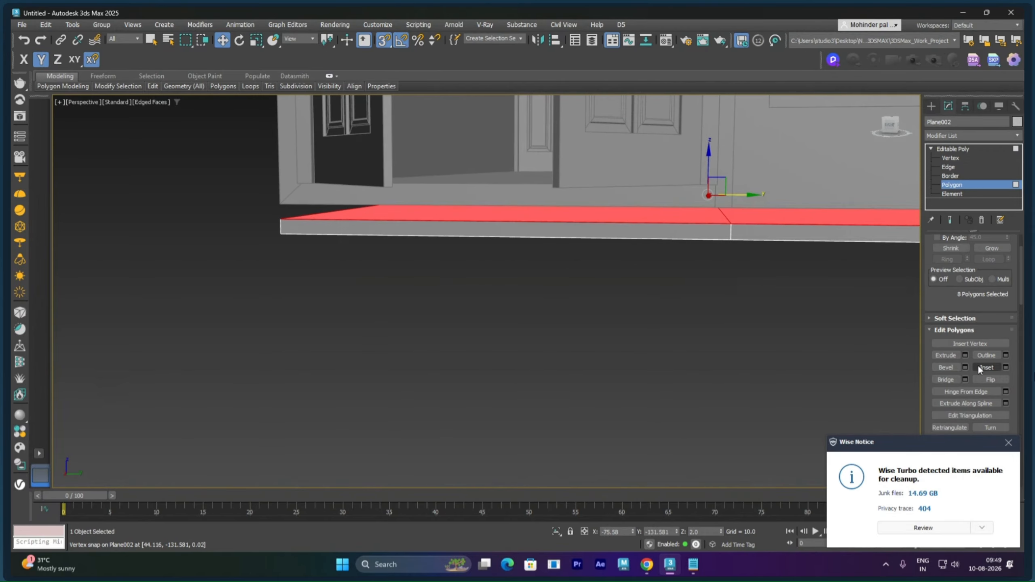
{"action": "left_click", "coordinate": [965, 355]}
{"action": "scroll", "coordinate": [774, 323], "scroll_direction": "up", "scroll_amount": 5}
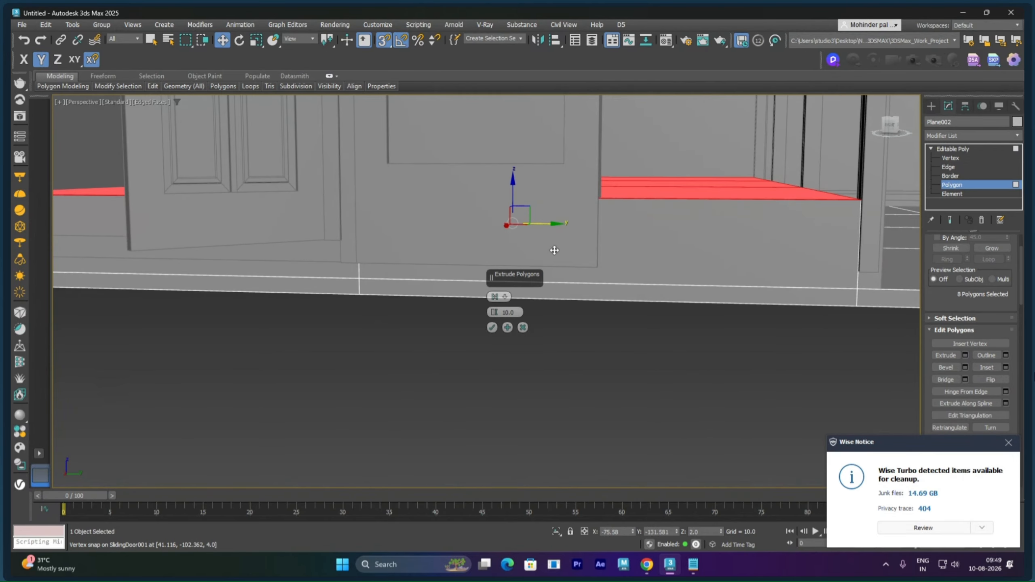
{"action": "right_click", "coordinate": [494, 312]}
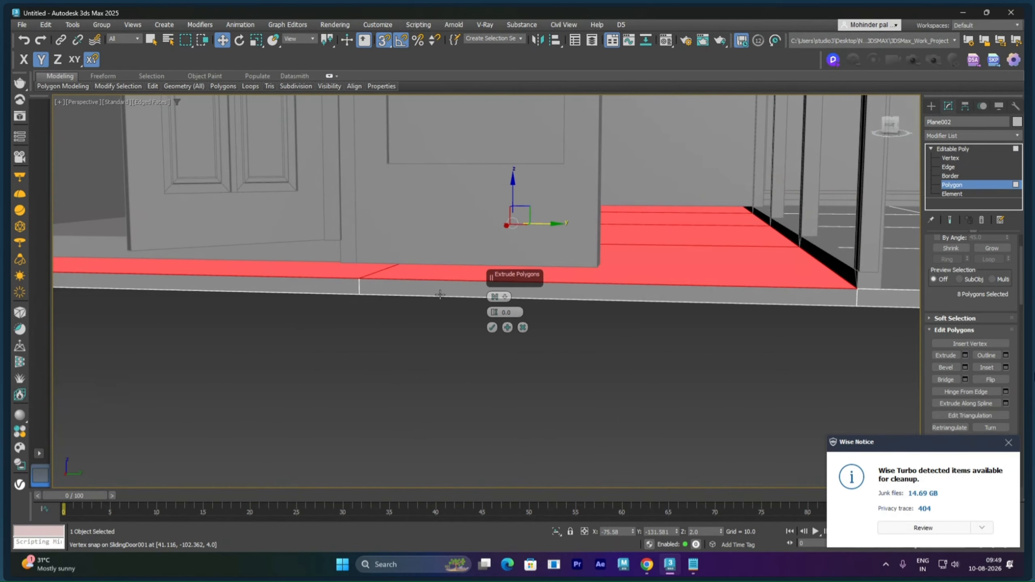
{"action": "key", "text": "f"}
{"action": "scroll", "coordinate": [404, 291], "scroll_direction": "down", "scroll_amount": 5}
{"action": "scroll", "coordinate": [394, 244], "scroll_direction": "up", "scroll_amount": 5}
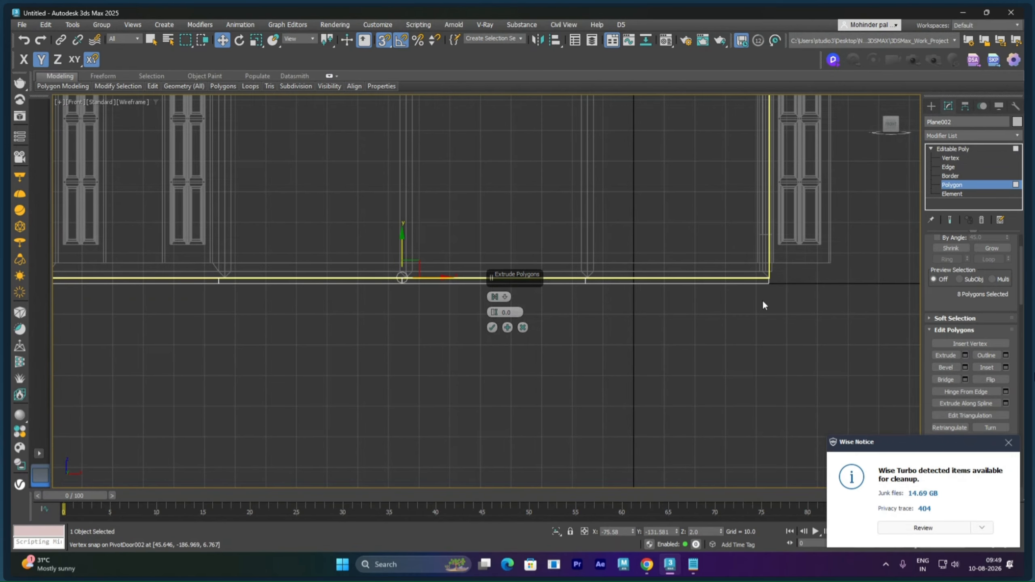
{"action": "scroll", "coordinate": [754, 286], "scroll_direction": "up", "scroll_amount": 6}
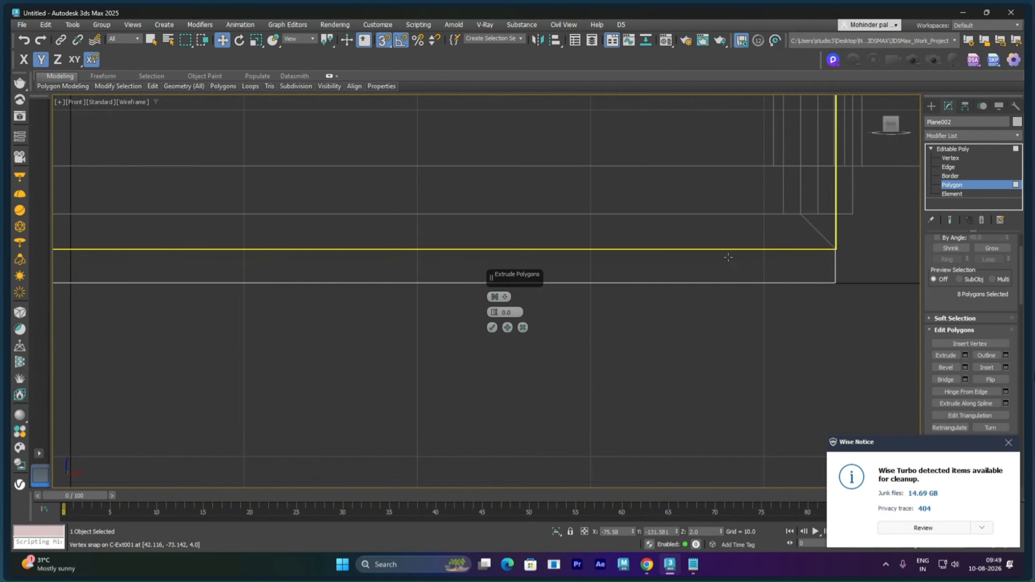
{"action": "left_click_drag", "start_coordinate": [495, 312], "coordinate": [505, 277]}
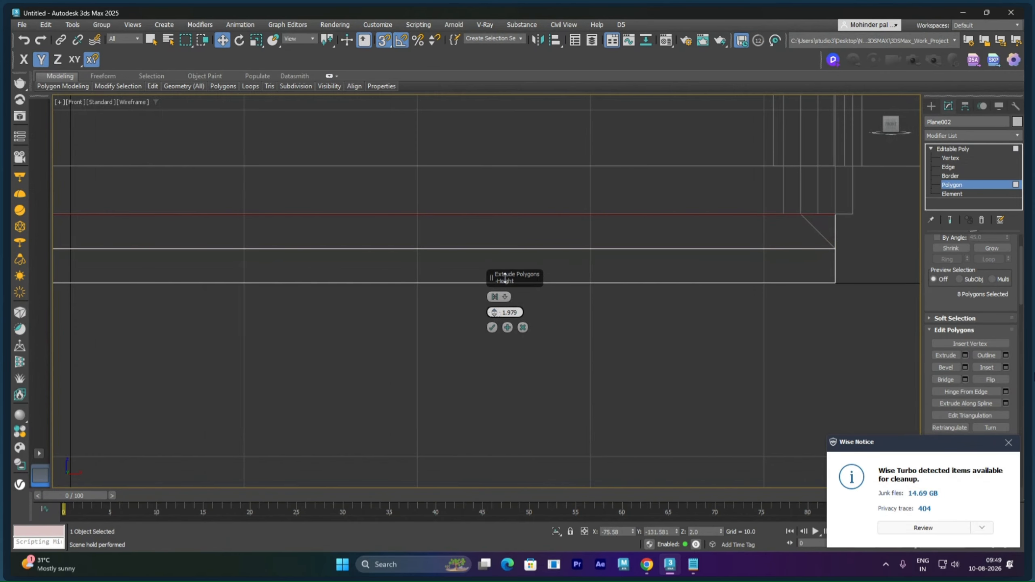
{"action": "left_click", "coordinate": [658, 329]}
{"action": "middle_click_drag", "start_coordinate": [618, 330], "coordinate": [577, 333], "text": "alt"}
{"action": "scroll", "coordinate": [656, 316], "scroll_direction": "down", "scroll_amount": 5}
{"action": "scroll", "coordinate": [577, 332], "scroll_direction": "up", "scroll_amount": 4}
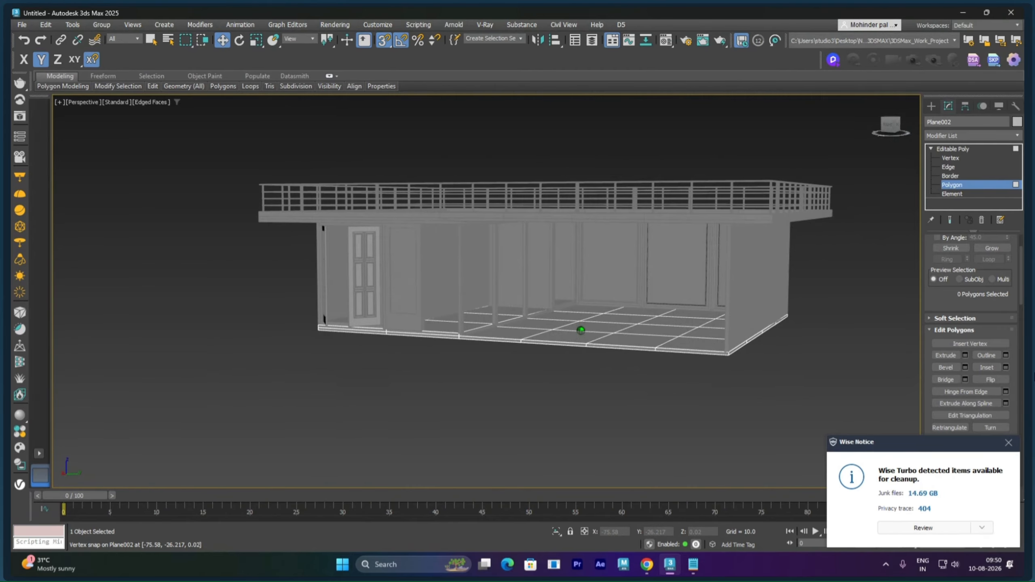
{"action": "left_click", "coordinate": [365, 313]}
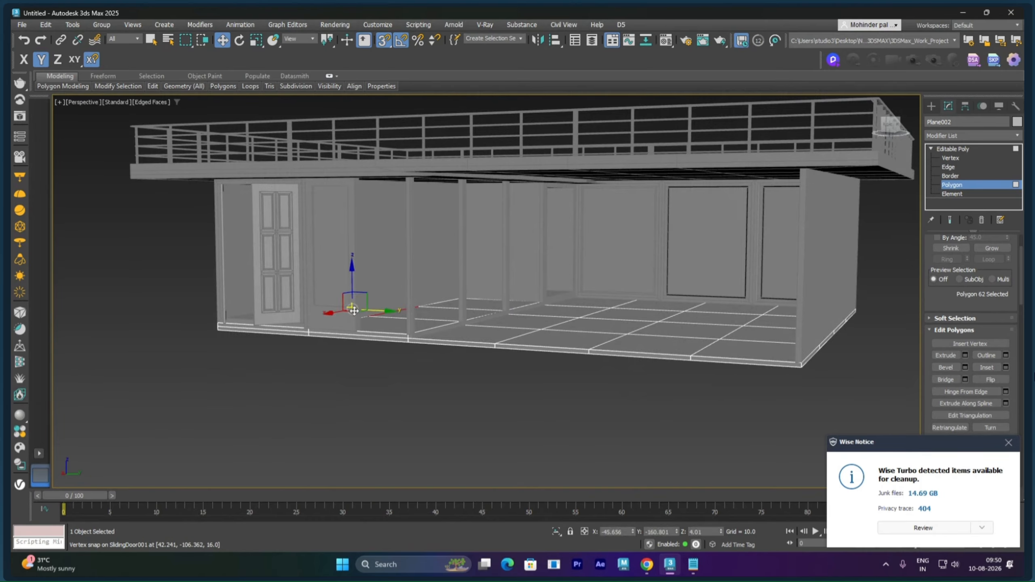
{"action": "left_click", "coordinate": [376, 400]}
{"action": "right_click", "coordinate": [374, 394]}
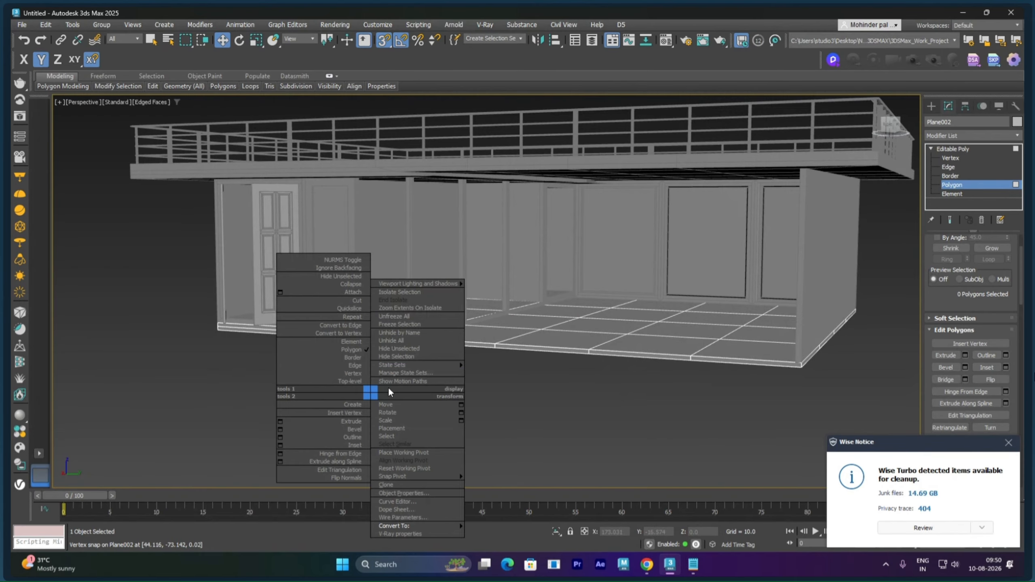
{"action": "left_click", "coordinate": [616, 365]}
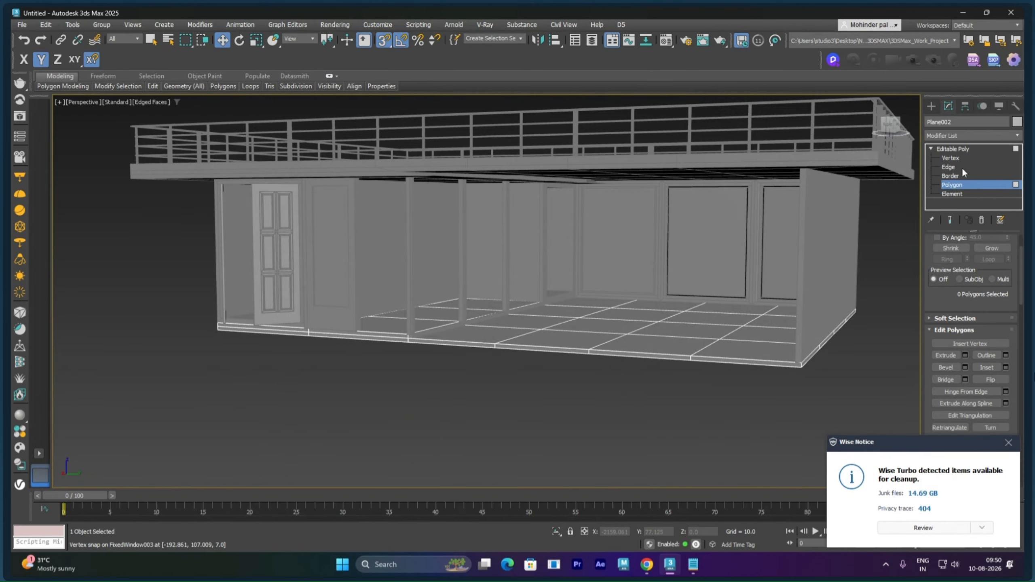
Step: Leave polygon editing on the floor and close the sliding door by setting its opening to 0%
{"action": "left_click", "coordinate": [955, 150]}
{"action": "left_click", "coordinate": [484, 388]}
{"action": "left_click", "coordinate": [333, 277]}
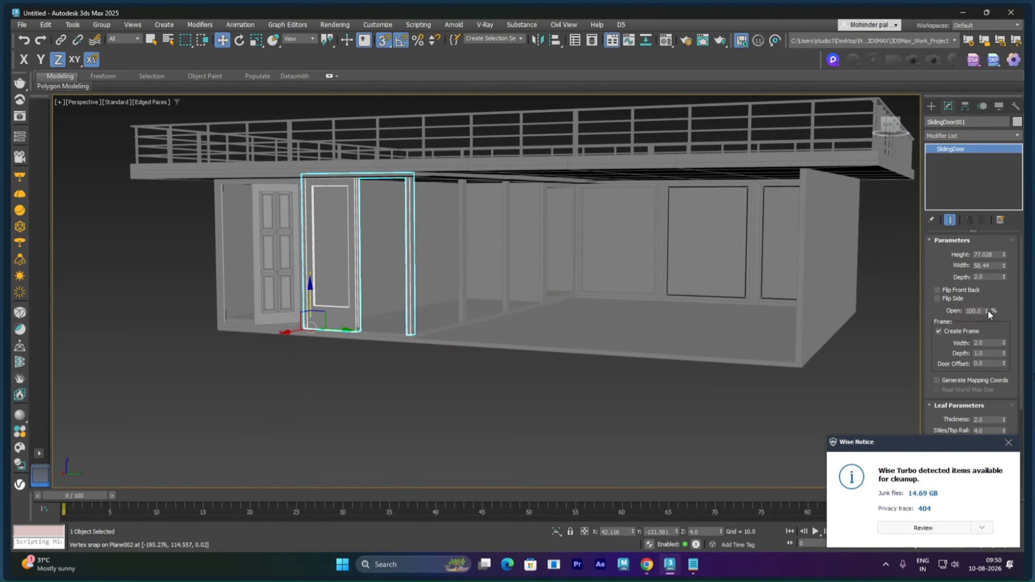
{"action": "right_click", "coordinate": [986, 312]}
{"action": "scroll", "coordinate": [397, 286], "scroll_direction": "up", "scroll_amount": 1}
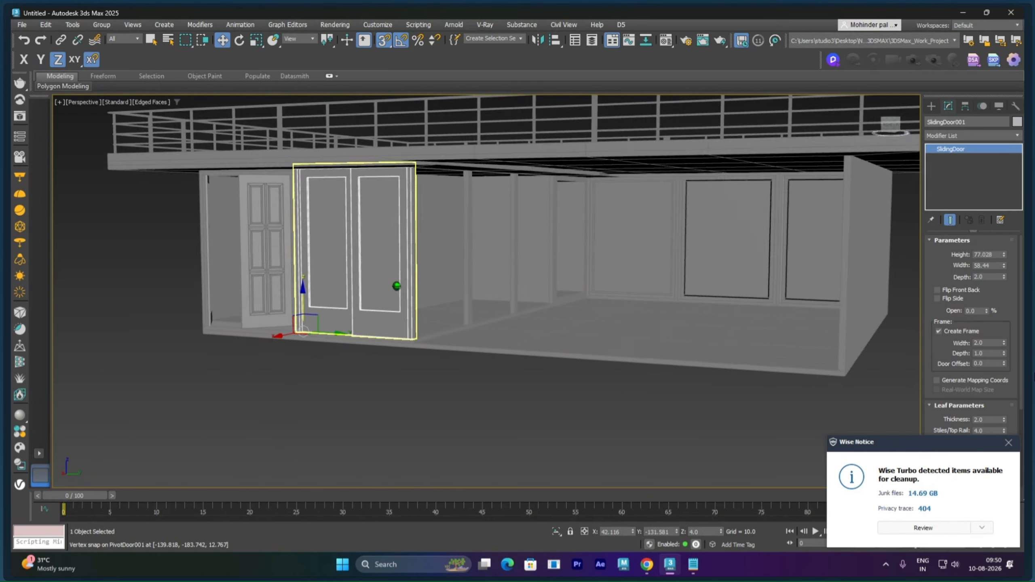
Step: Divide each sliding door leaf into 3 vertical panels, keeping 1 horizontal panel
{"action": "scroll", "coordinate": [396, 286], "scroll_direction": "up", "scroll_amount": 3}
{"action": "middle_click_drag", "start_coordinate": [399, 281], "coordinate": [419, 299]}
{"action": "left_click_drag", "start_coordinate": [946, 344], "coordinate": [953, 237]}
{"action": "left_click", "coordinate": [1003, 344]}
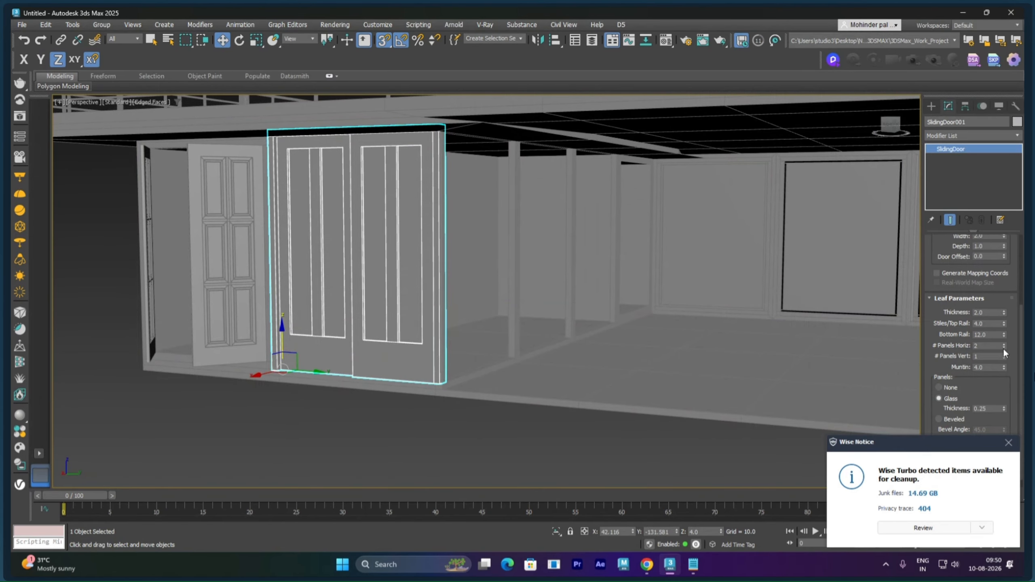
{"action": "left_click", "coordinate": [1003, 347]}
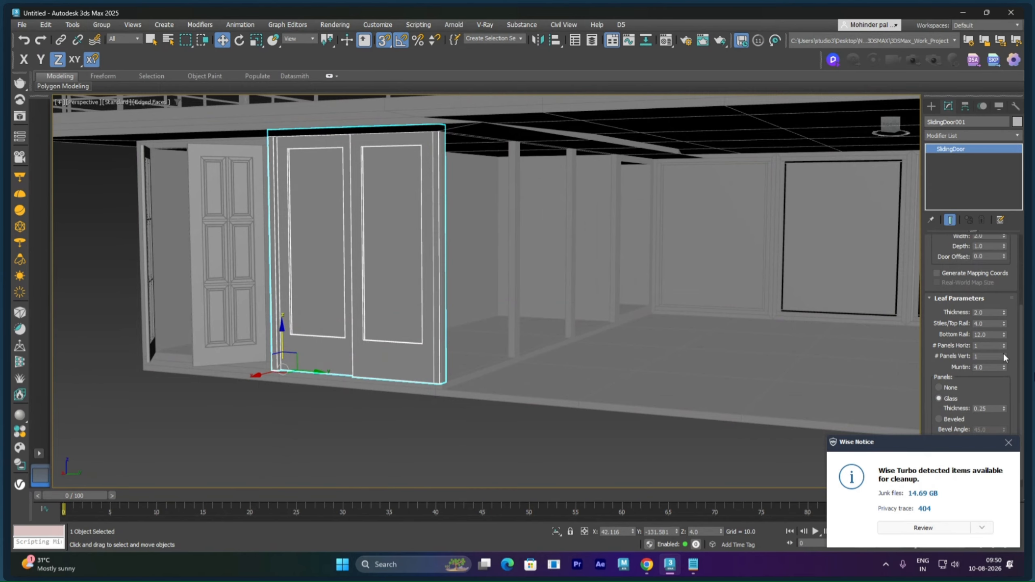
{"action": "left_click", "coordinate": [1003, 354]}
{"action": "left_click", "coordinate": [1003, 354]}
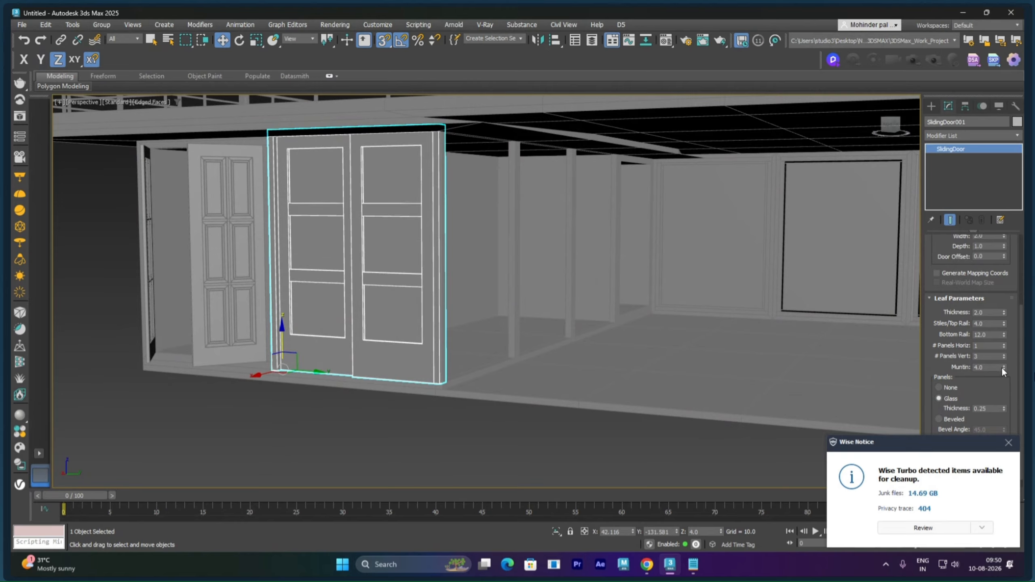
Step: Give the sliding door leaves a 1.48 muntin and beveled panels, with 2 panels horizontally
{"action": "left_click_drag", "start_coordinate": [1003, 368], "coordinate": [1008, 401]}
{"action": "left_click", "coordinate": [952, 417]}
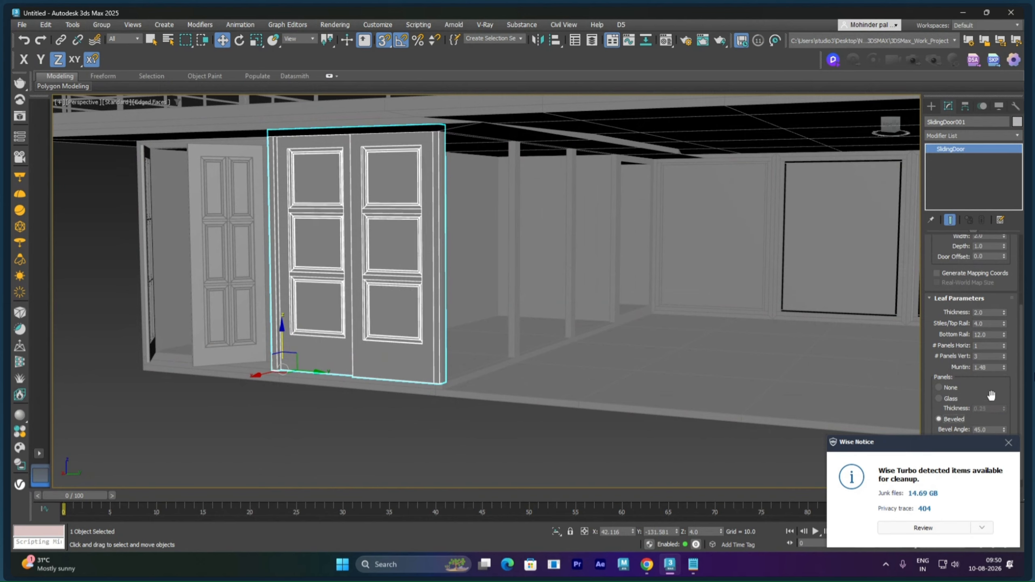
{"action": "scroll", "coordinate": [950, 360], "scroll_direction": "down", "scroll_amount": 1}
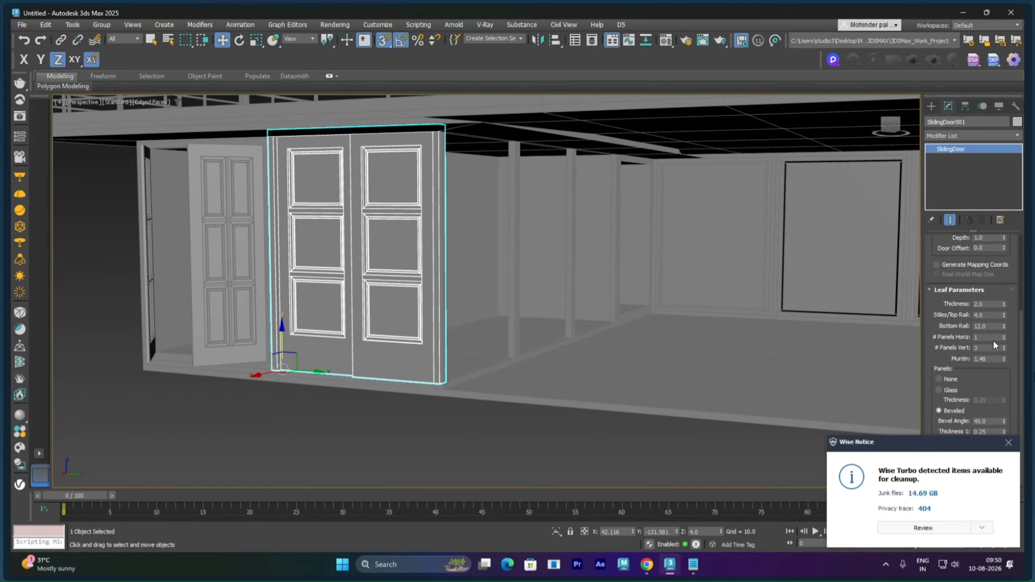
{"action": "left_click", "coordinate": [1004, 336]}
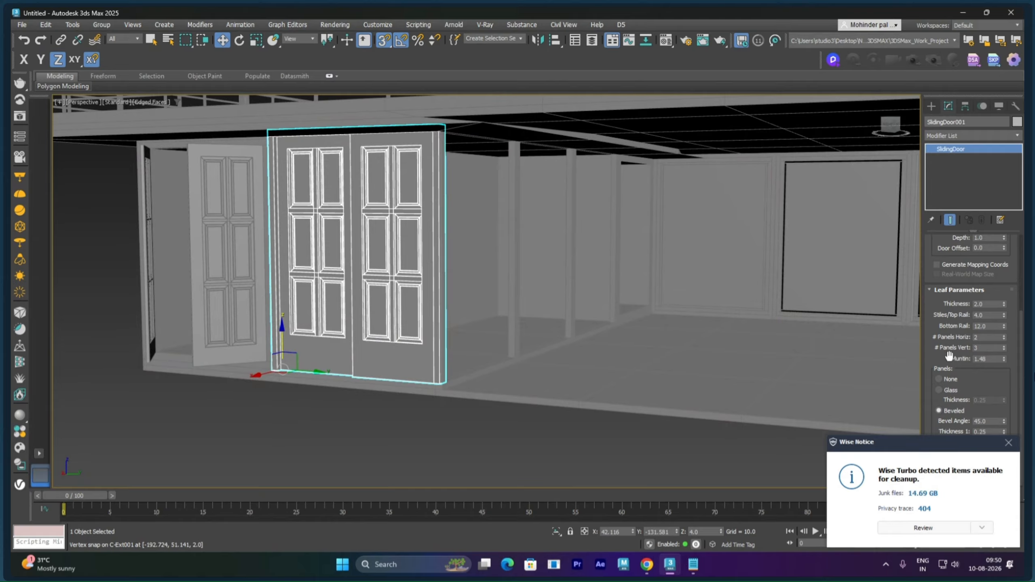
{"action": "left_click_drag", "start_coordinate": [950, 356], "coordinate": [952, 346]}
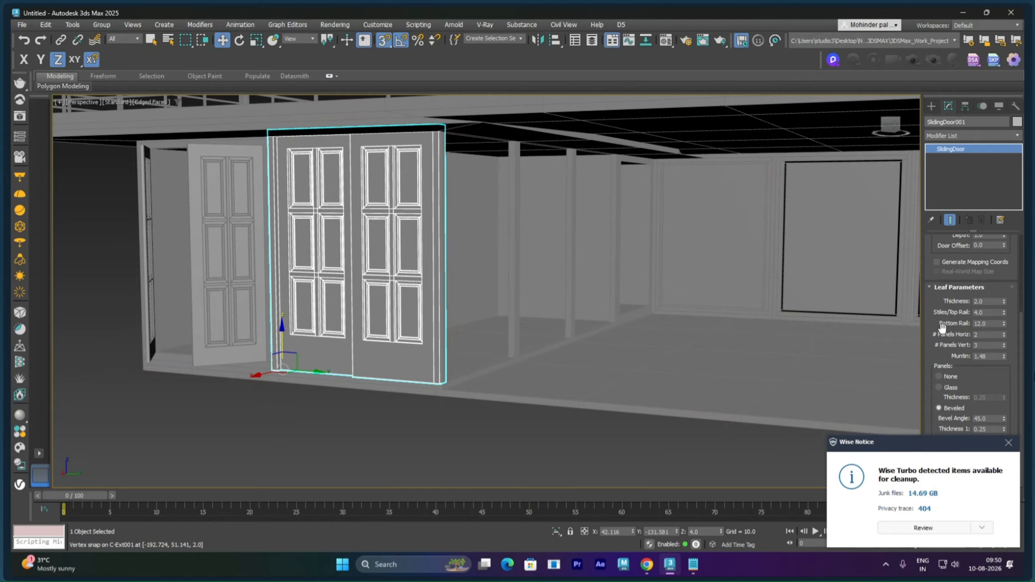
{"action": "left_click_drag", "start_coordinate": [944, 322], "coordinate": [944, 327]}
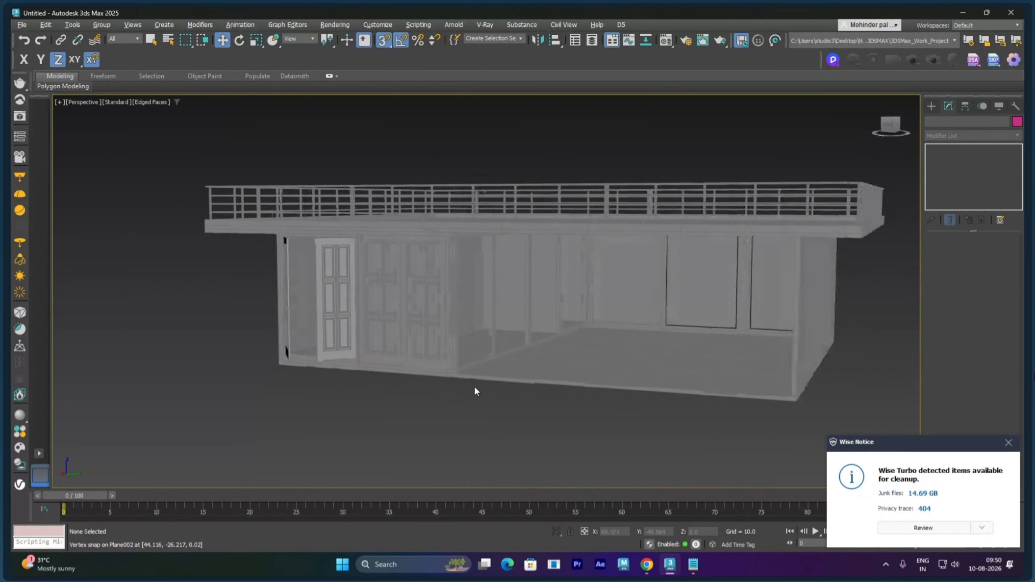
Step: Hold the current scene state with nothing selected
{"action": "middle_click_drag", "start_coordinate": [474, 386], "coordinate": [483, 387], "text": "alt"}
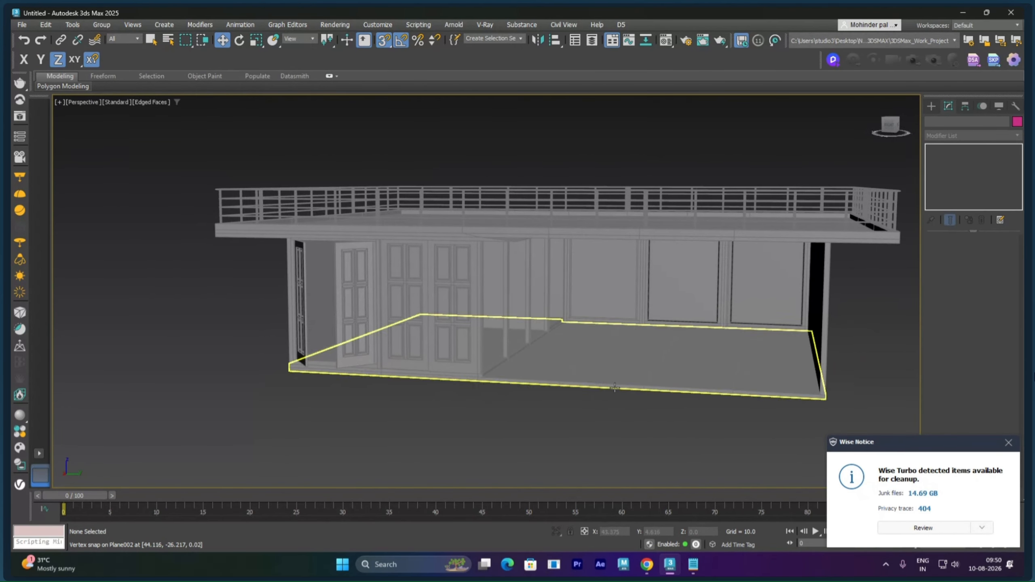
{"action": "middle_click_drag", "start_coordinate": [636, 361], "coordinate": [632, 370], "text": "alt"}
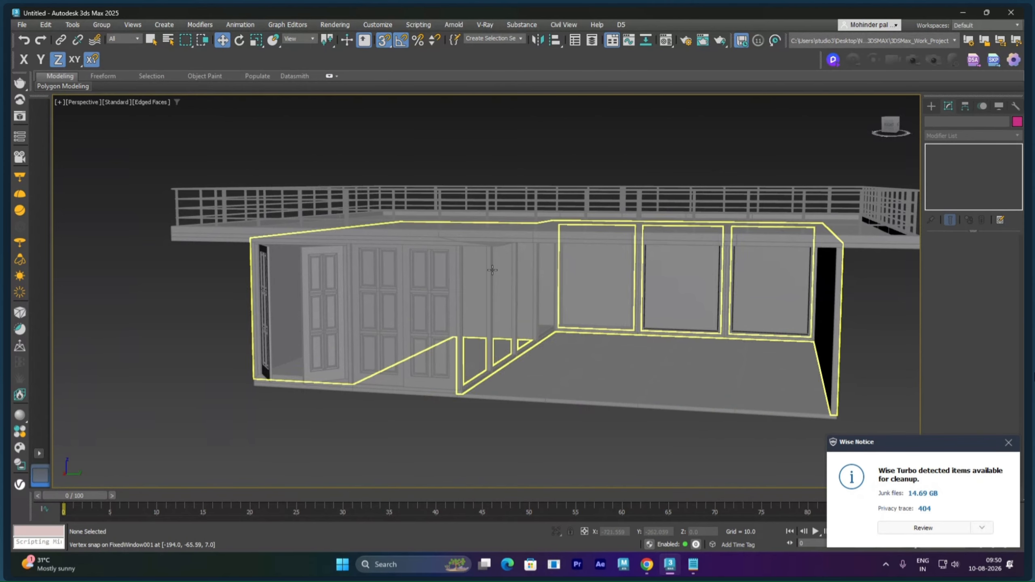
{"action": "left_click", "coordinate": [45, 25]}
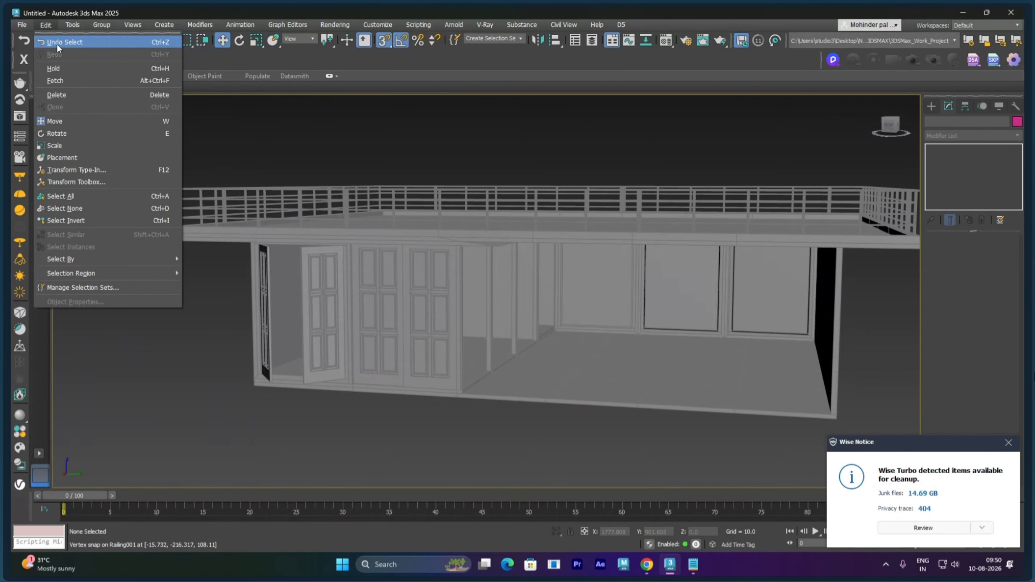
{"action": "left_click", "coordinate": [65, 69]}
Step: Start saving the scene under a new name, Interior_01, and open the ND_Top folder on the Desktop
{"action": "left_click", "coordinate": [22, 25]}
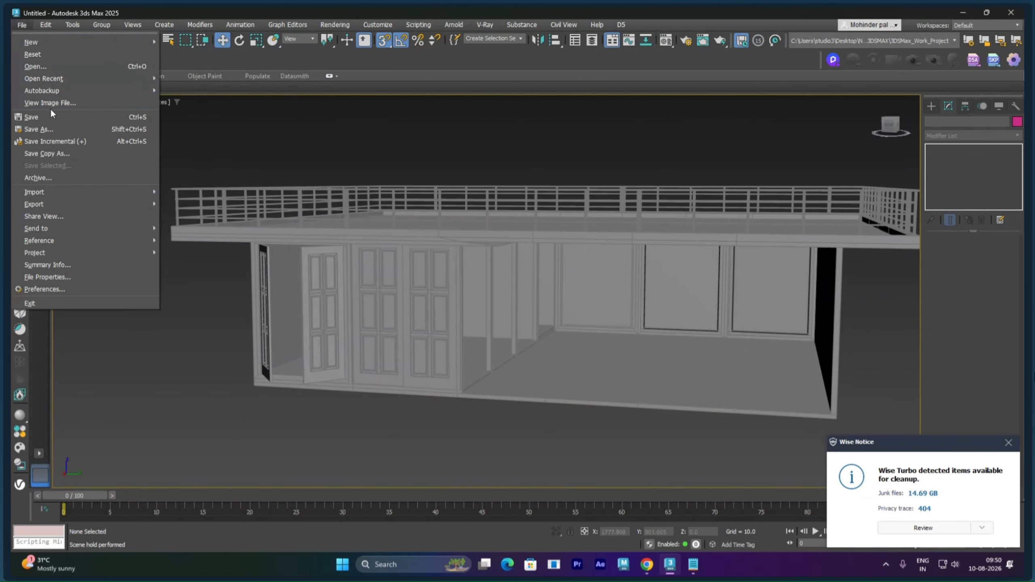
{"action": "left_click", "coordinate": [45, 129]}
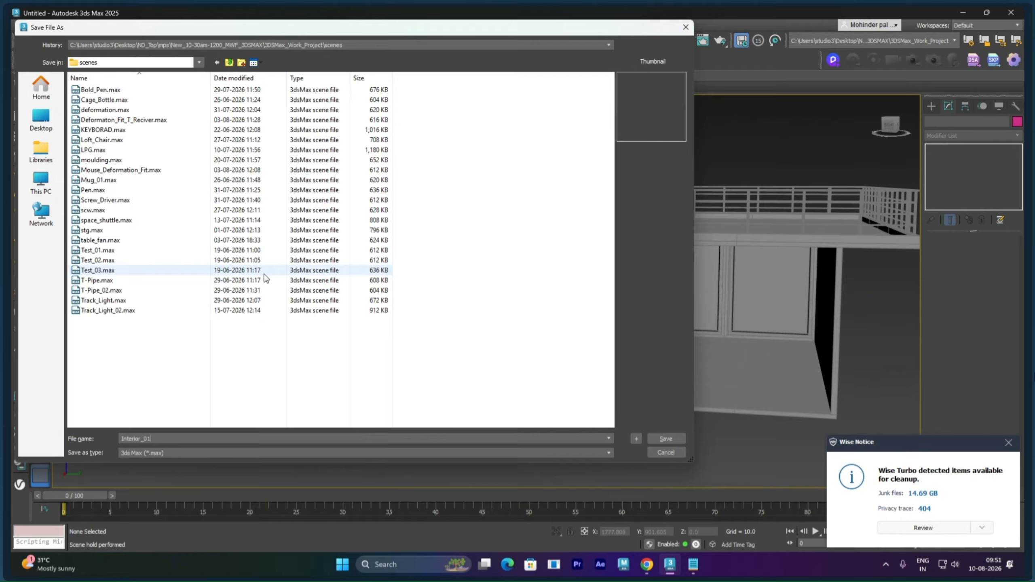
{"action": "left_click", "coordinate": [41, 119]}
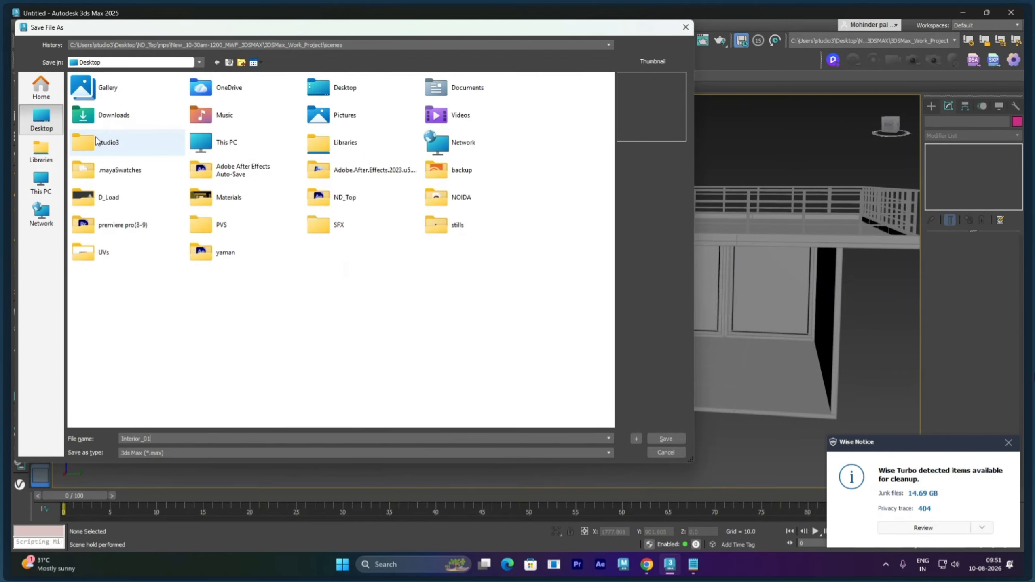
{"action": "left_click", "coordinate": [332, 207]}
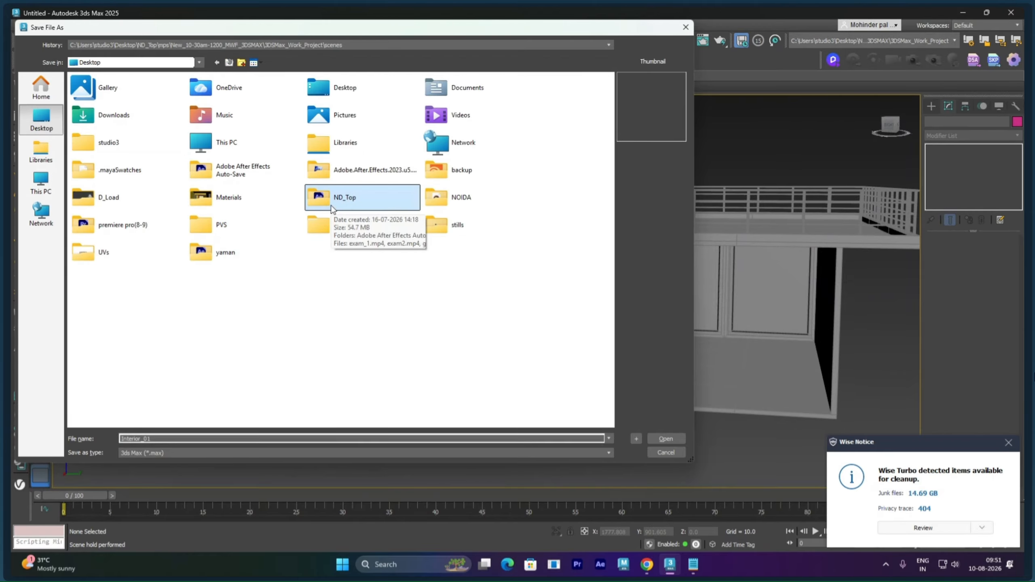
{"action": "double_click", "coordinate": [332, 207]}
Step: Browse to the 9-1030am MWF 3DSMAX folder inside mps as the save location
{"action": "left_click", "coordinate": [104, 231]}
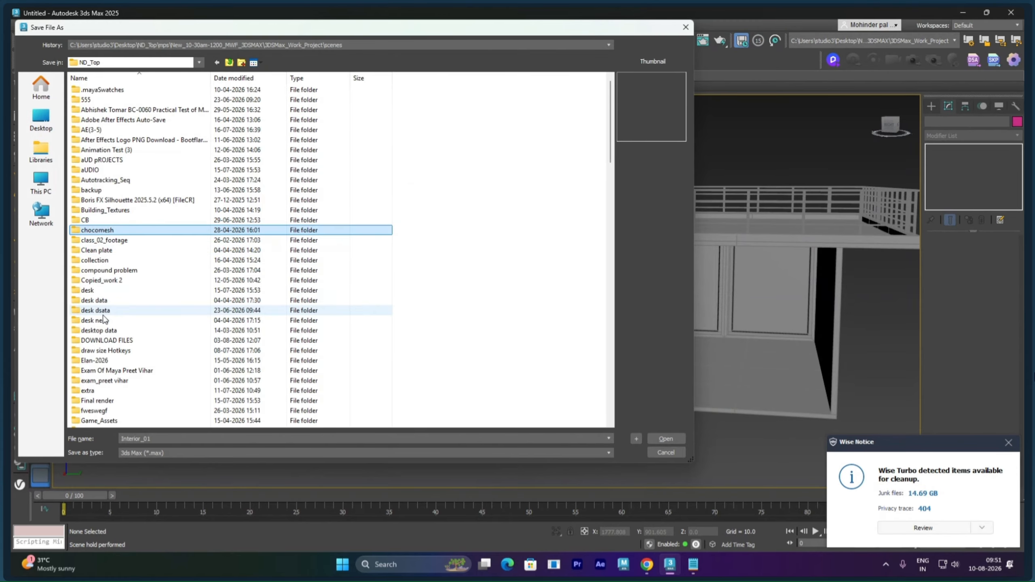
{"action": "scroll", "coordinate": [104, 320], "scroll_direction": "down", "scroll_amount": 2}
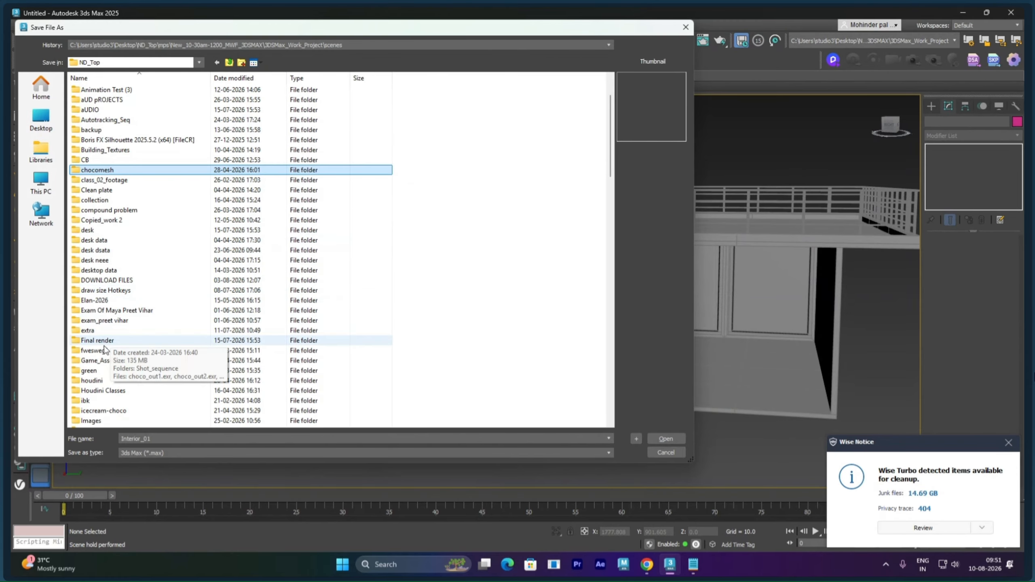
{"action": "left_click", "coordinate": [95, 400]}
{"action": "scroll", "coordinate": [104, 360], "scroll_direction": "down", "scroll_amount": 2}
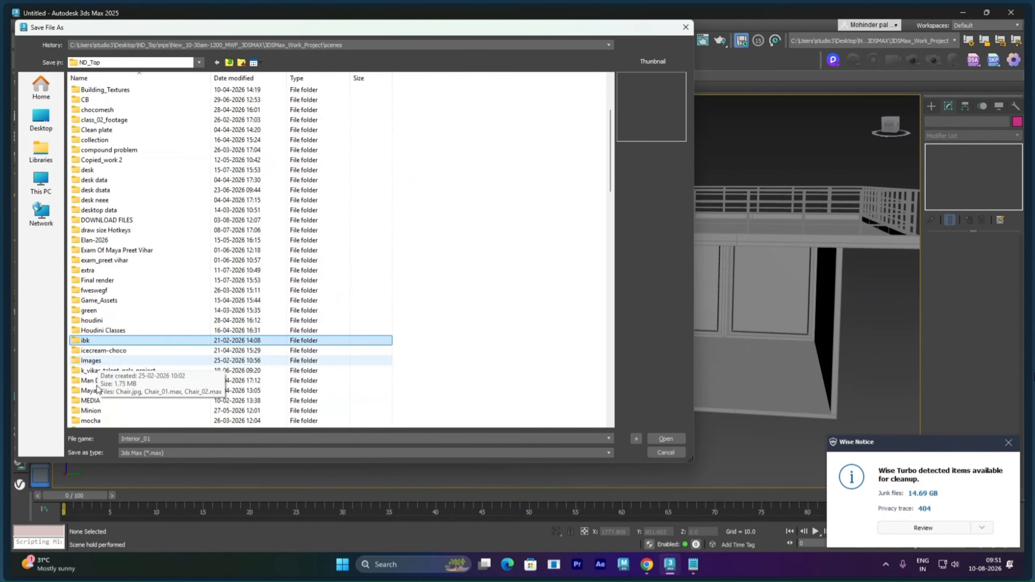
{"action": "scroll", "coordinate": [98, 389], "scroll_direction": "down", "scroll_amount": 1}
{"action": "scroll", "coordinate": [104, 401], "scroll_direction": "down", "scroll_amount": 1}
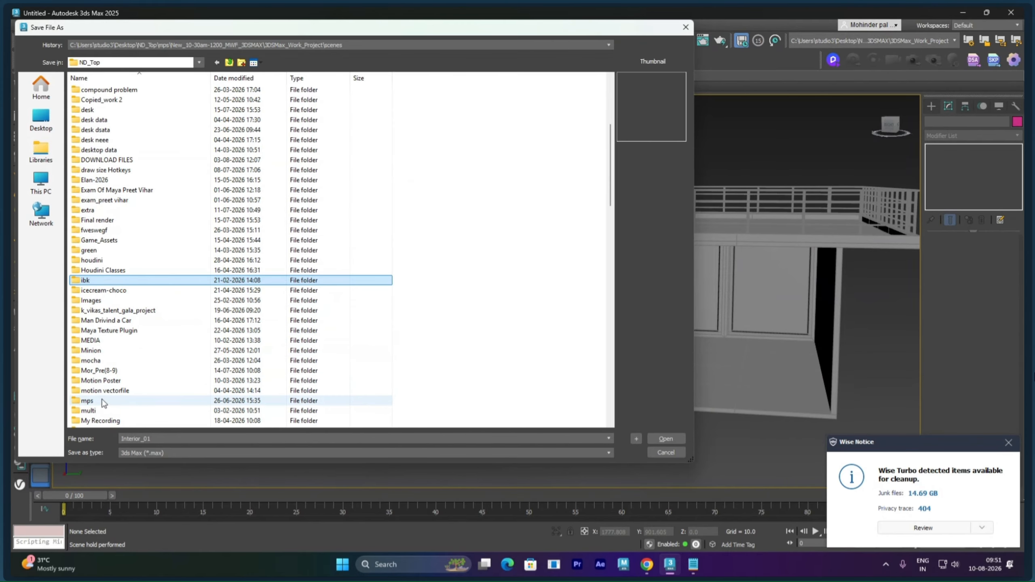
{"action": "double_click", "coordinate": [87, 400]}
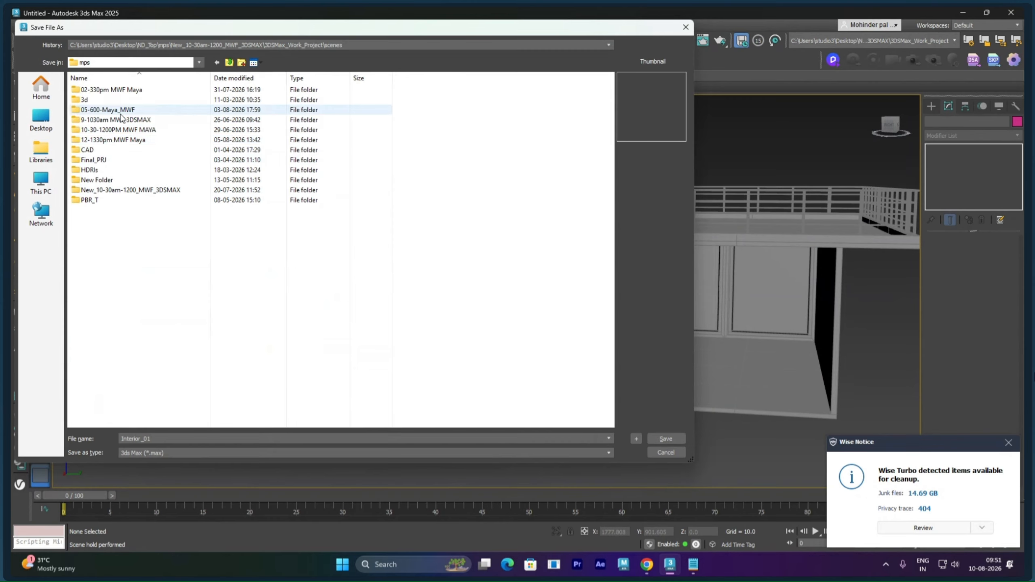
{"action": "double_click", "coordinate": [116, 120]}
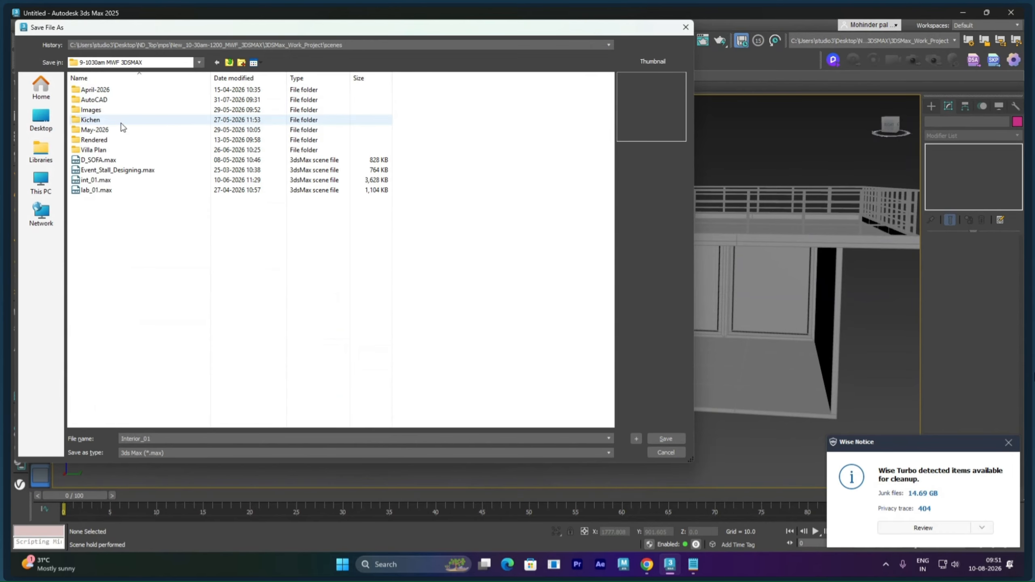
Step: Create a new folder named Interior and save the scene in it as Interior_01
{"action": "right_click", "coordinate": [130, 261]}
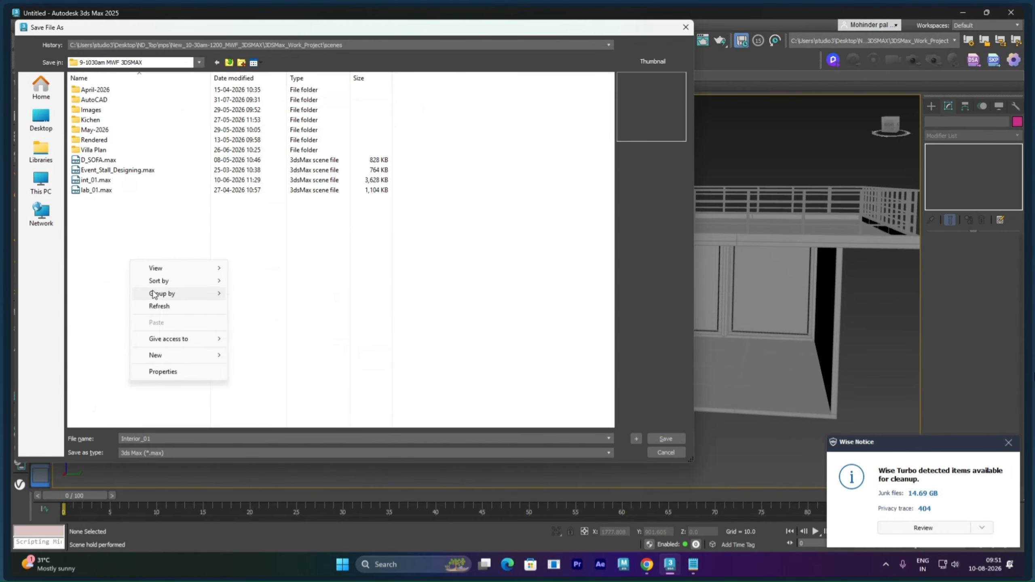
{"action": "mouse_move", "coordinate": [175, 357]}
{"action": "left_click", "coordinate": [245, 356]}
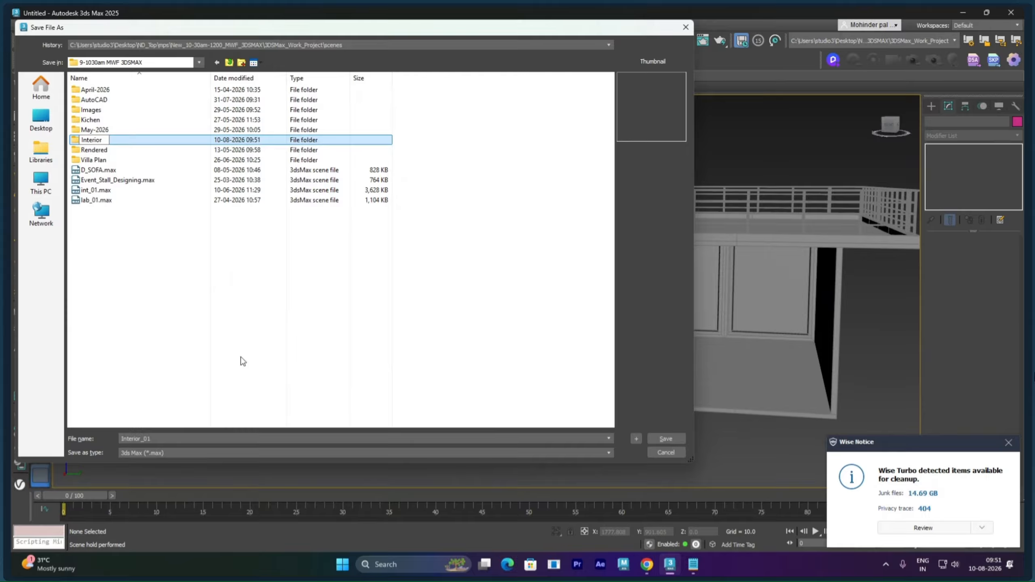
{"action": "key", "text": "Return"}
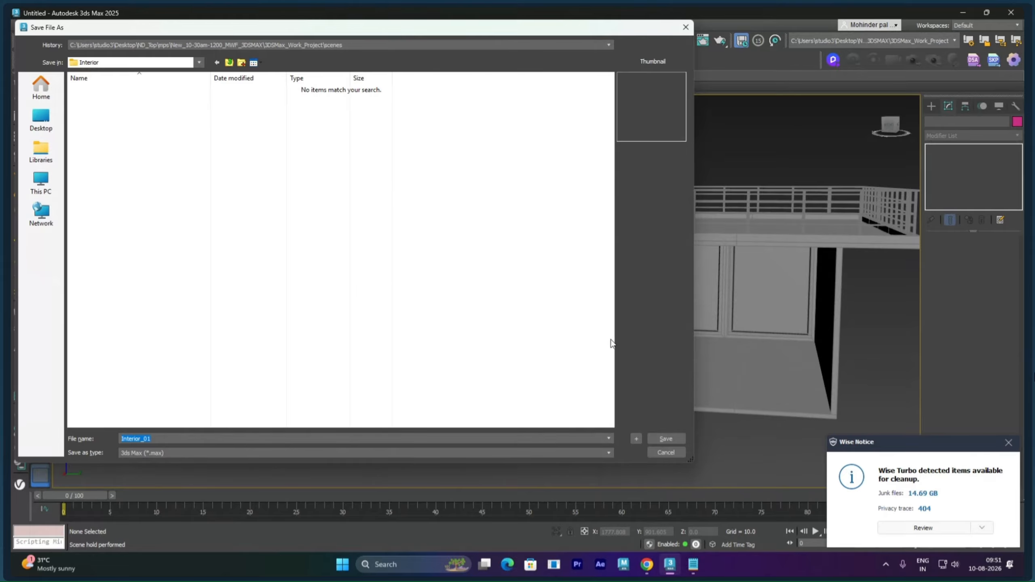
{"action": "left_click", "coordinate": [666, 440]}
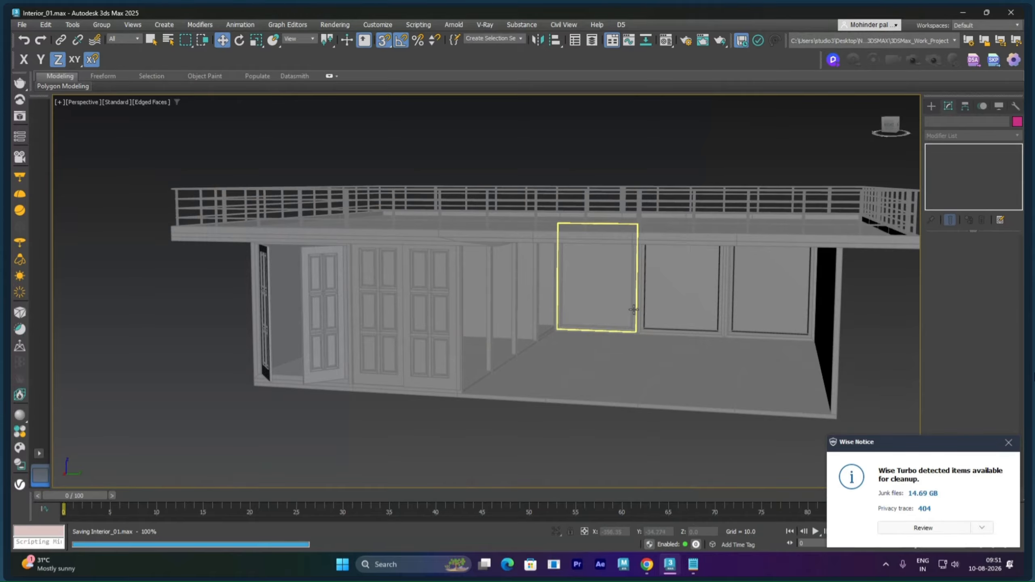
Step: Select the roof slab from below and edit it at vertex level near the ceiling step by the window wall
{"action": "middle_click_drag", "start_coordinate": [633, 310], "coordinate": [612, 292]}
{"action": "scroll", "coordinate": [591, 312], "scroll_direction": "up", "scroll_amount": 6}
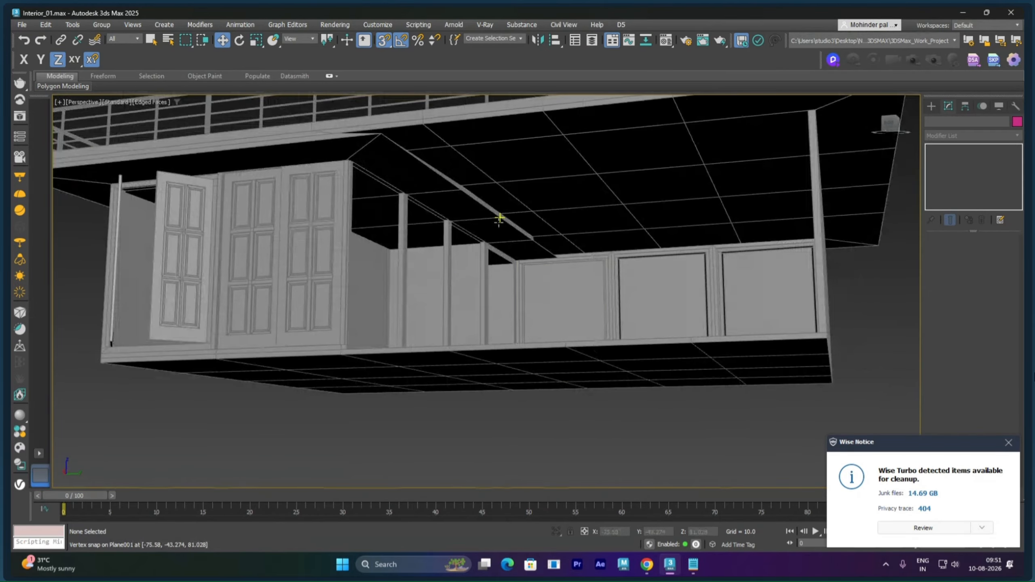
{"action": "scroll", "coordinate": [499, 219], "scroll_direction": "up", "scroll_amount": 6}
{"action": "middle_click_drag", "start_coordinate": [541, 255], "coordinate": [576, 269]}
{"action": "left_click", "coordinate": [546, 239]}
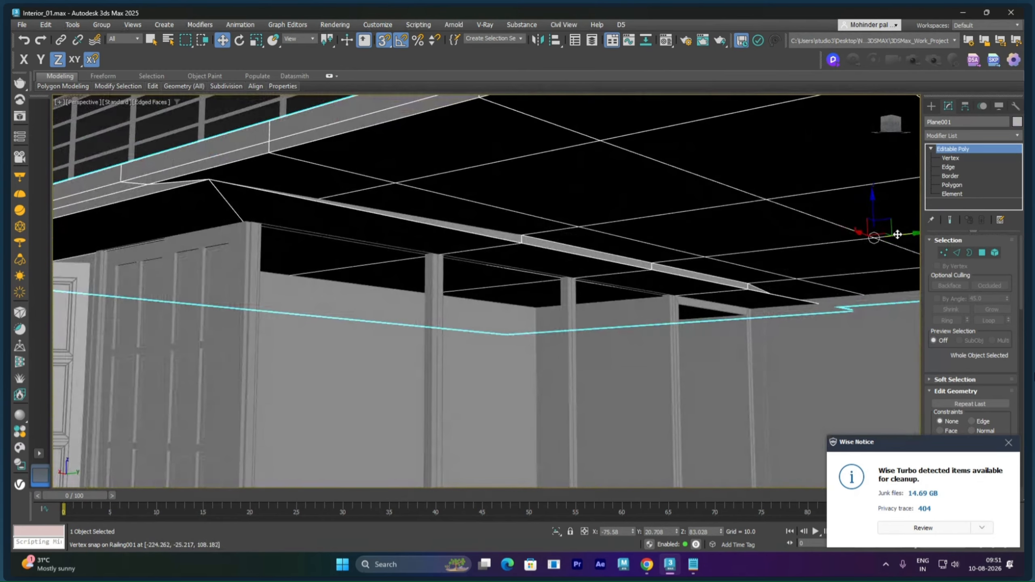
{"action": "left_click", "coordinate": [947, 159]}
{"action": "scroll", "coordinate": [705, 271], "scroll_direction": "up", "scroll_amount": 5}
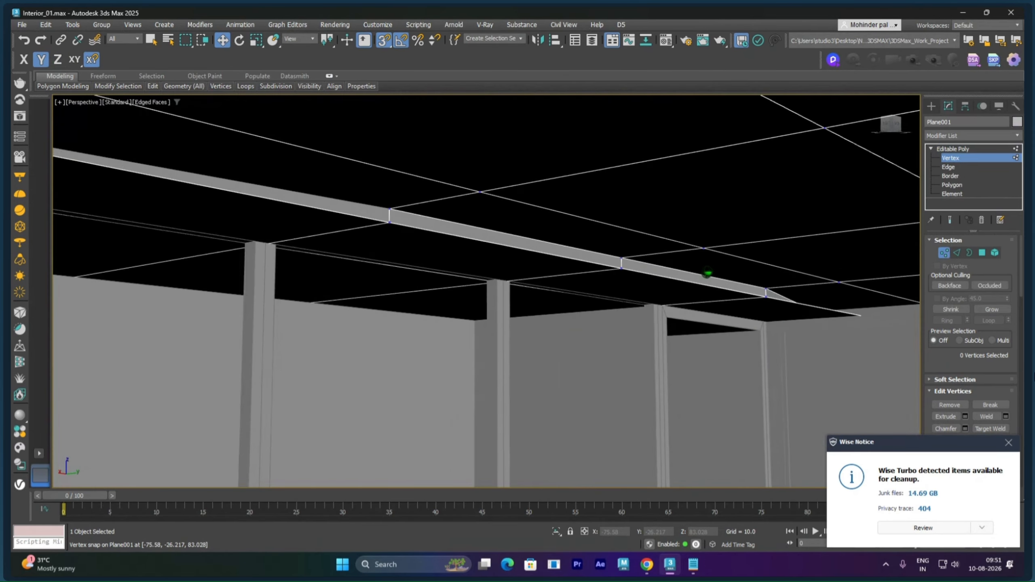
{"action": "middle_click_drag", "start_coordinate": [704, 272], "coordinate": [416, 289], "text": "alt"}
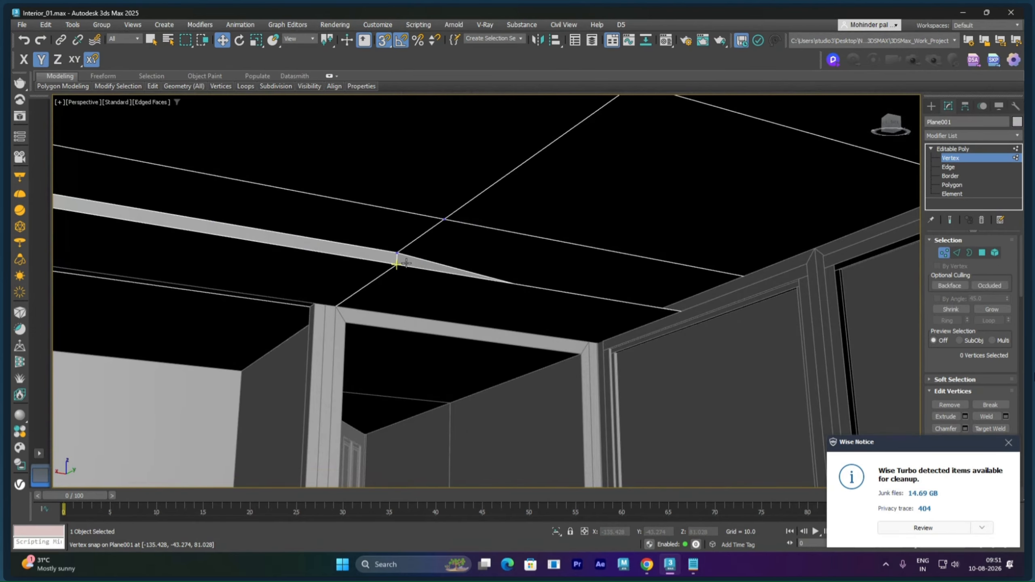
Step: Try to move the vertex at the end of the ceiling step along X
{"action": "left_click_drag", "start_coordinate": [406, 263], "coordinate": [479, 277]}
{"action": "key", "text": "F5"}
{"action": "key", "text": "ctrl+z"}
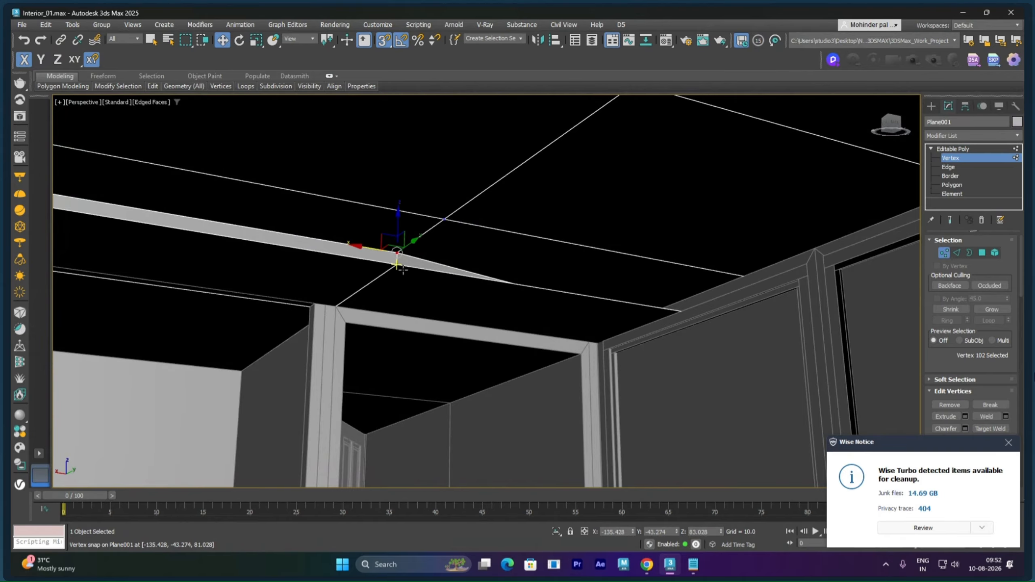
{"action": "left_click", "coordinate": [398, 267]}
{"action": "key", "text": "ctrl+a"}
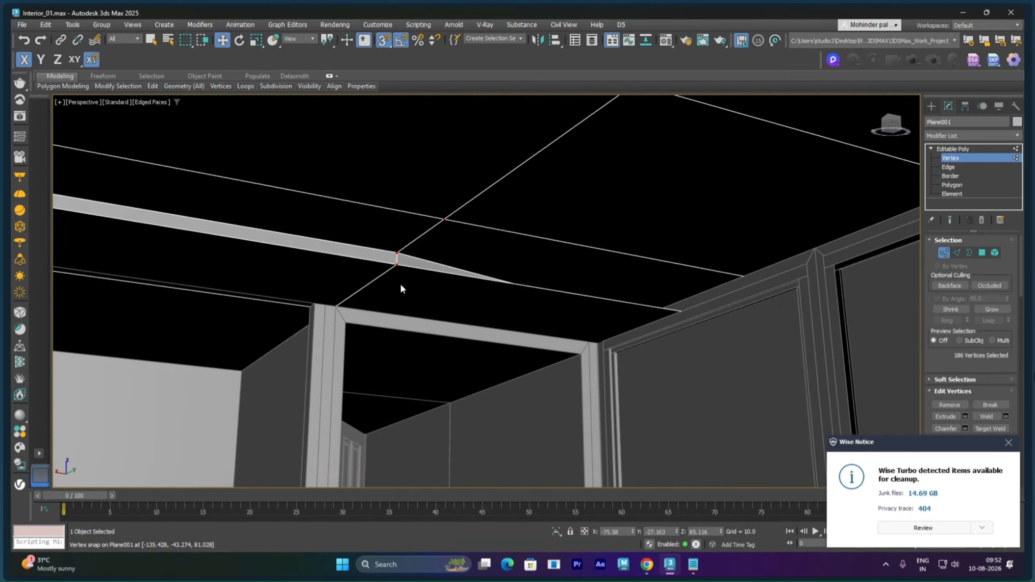
{"action": "left_click", "coordinate": [606, 312]}
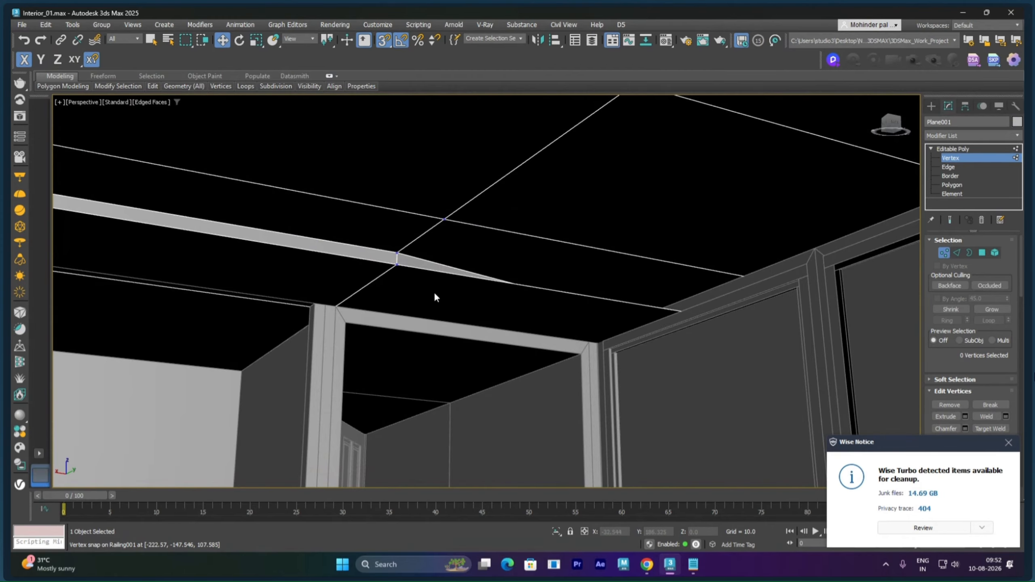
Step: Move the edge loop at the end of the ceiling step along X to the window wall, at about X -193.7
{"action": "left_click", "coordinate": [957, 253]}
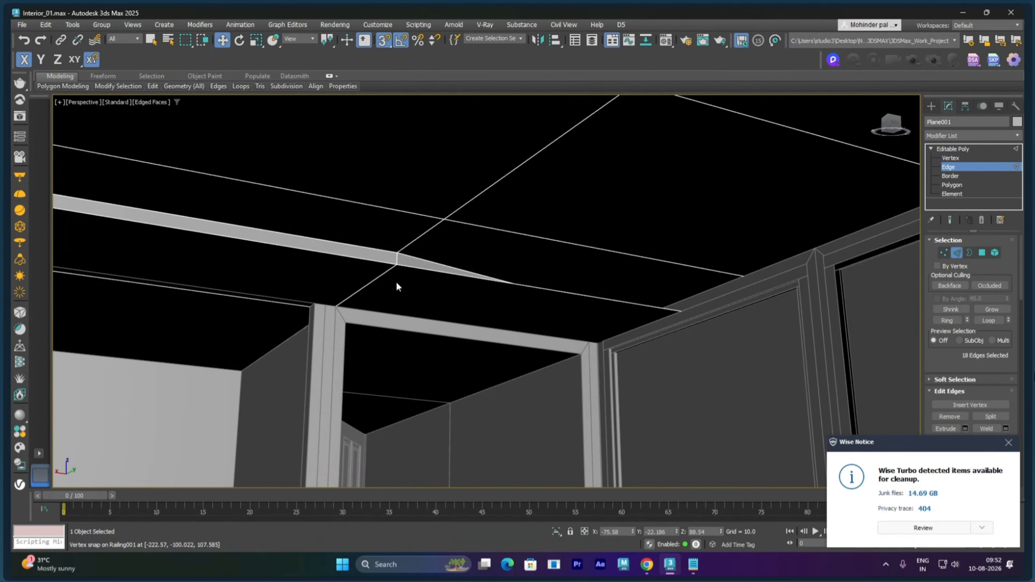
{"action": "left_click", "coordinate": [383, 276], "text": "ctrl"}
{"action": "scroll", "coordinate": [420, 260], "scroll_direction": "down", "scroll_amount": 2}
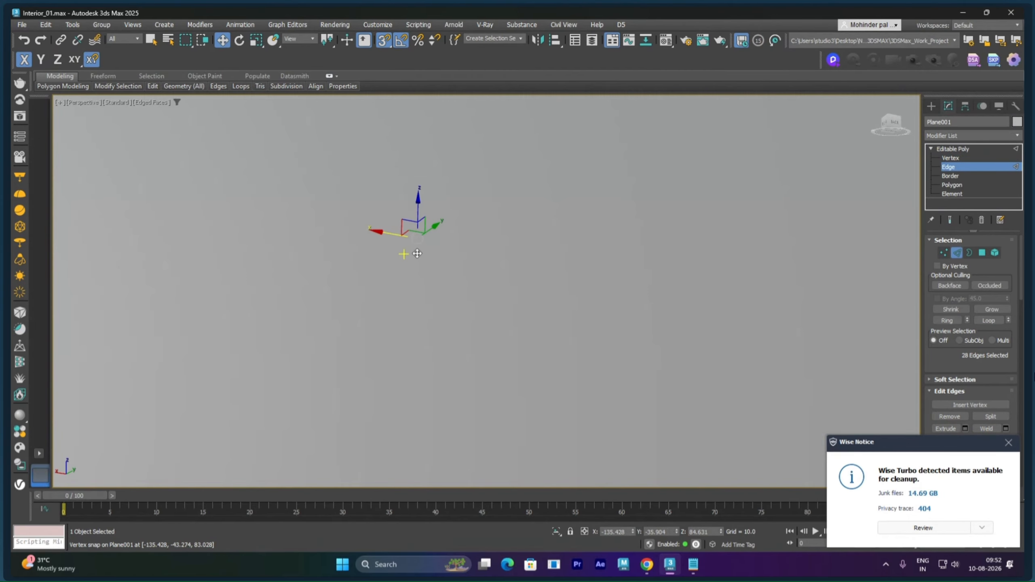
{"action": "key", "text": "z"}
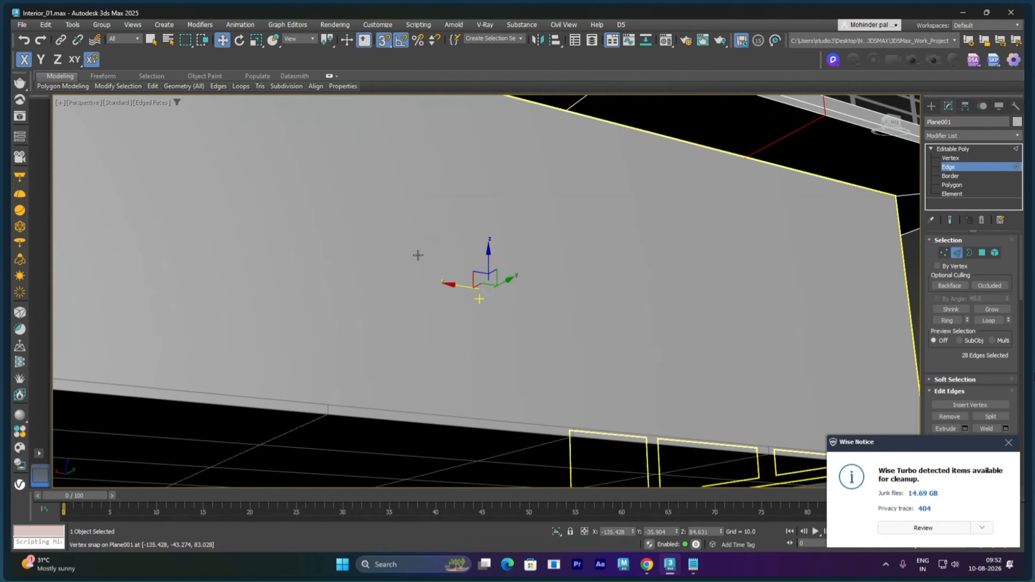
{"action": "middle_click_drag", "start_coordinate": [489, 284], "coordinate": [547, 292], "text": "alt"}
{"action": "scroll", "coordinate": [497, 303], "scroll_direction": "up", "scroll_amount": 5}
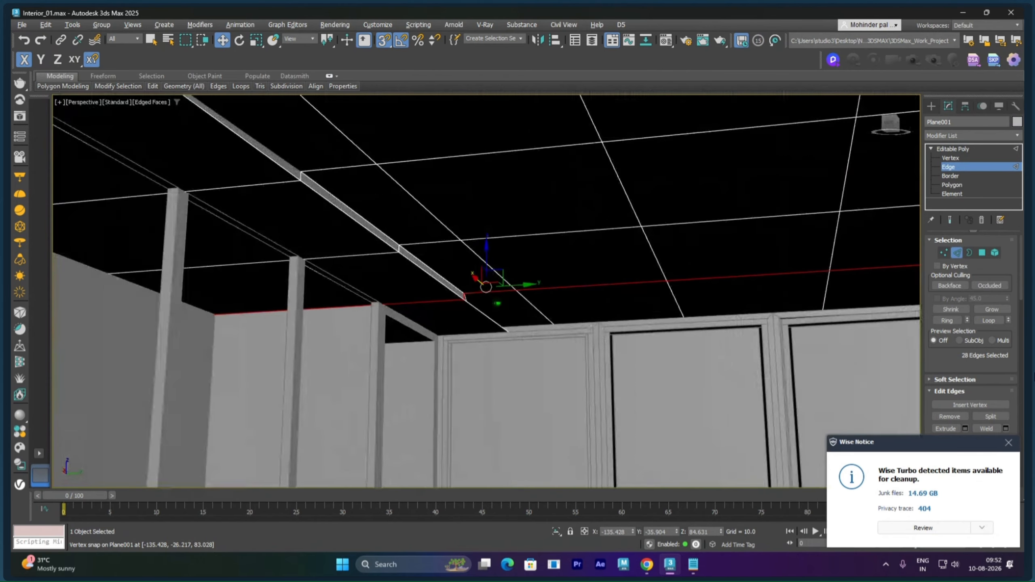
{"action": "middle_click_drag", "start_coordinate": [462, 281], "coordinate": [443, 279], "text": "alt"}
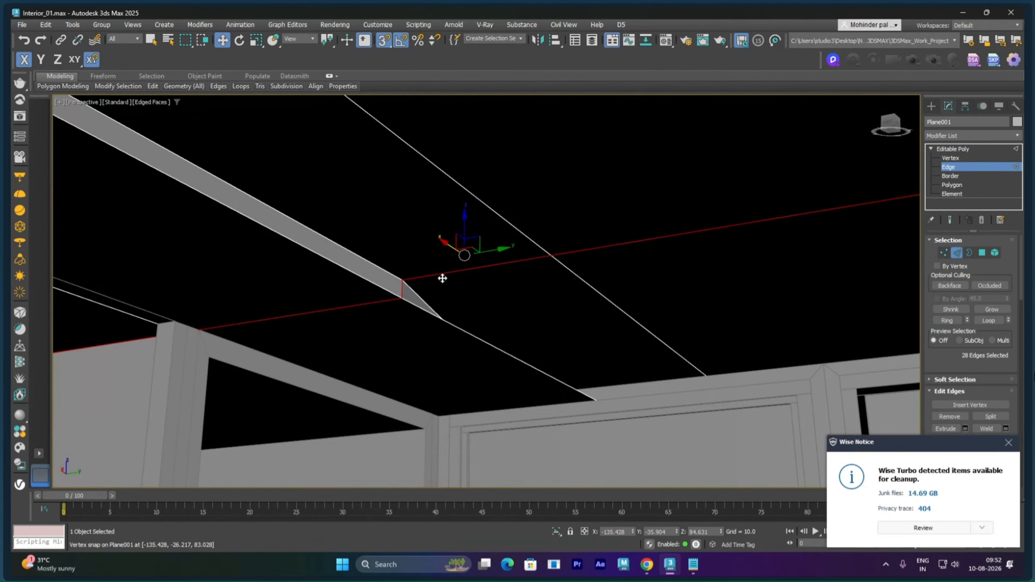
{"action": "left_click_drag", "start_coordinate": [453, 246], "coordinate": [625, 349]}
{"action": "middle_click_drag", "start_coordinate": [565, 305], "coordinate": [373, 300], "text": "alt"}
{"action": "scroll", "coordinate": [512, 347], "scroll_direction": "down", "scroll_amount": 3}
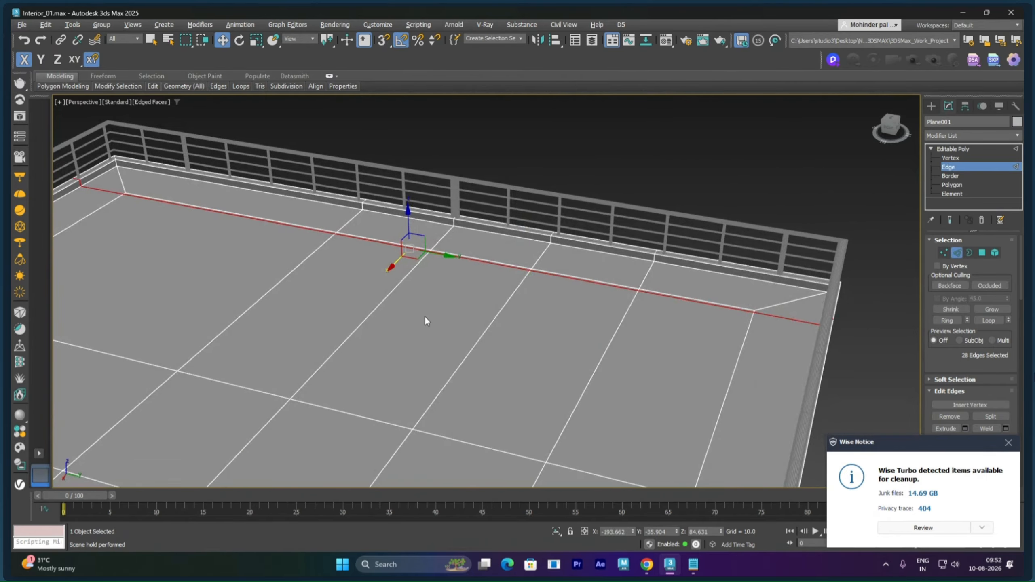
Step: Shift the row of four ceiling edges near the door corner slightly along X
{"action": "scroll", "coordinate": [425, 322], "scroll_direction": "down", "scroll_amount": 10}
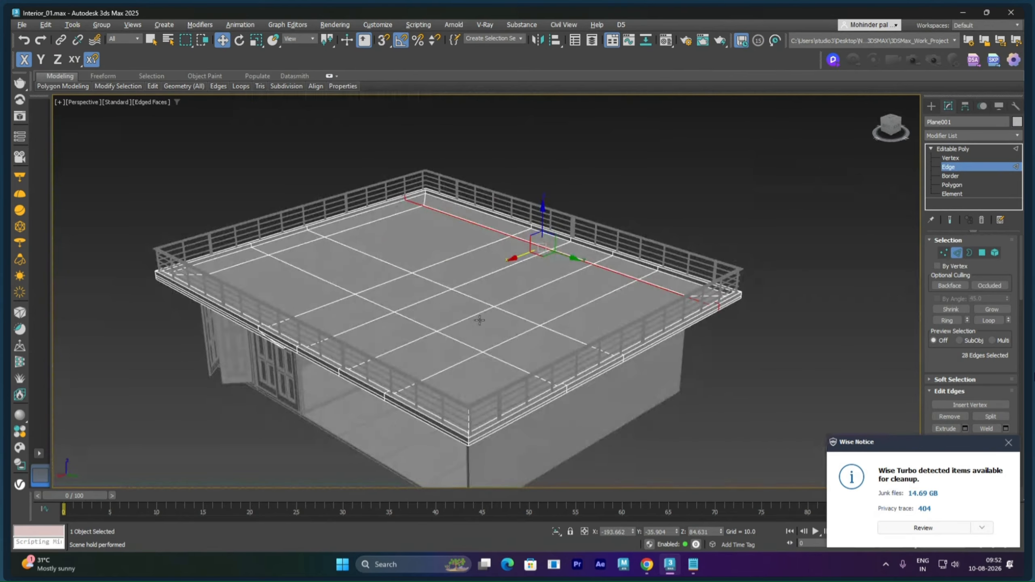
{"action": "mouse_move", "coordinate": [479, 321]}
{"action": "middle_mouse_down", "text": "alt"}
{"action": "mouse_move", "coordinate": [477, 268]}
{"action": "mouse_move", "coordinate": [480, 324]}
{"action": "middle_mouse_up", "text": "alt"}
{"action": "scroll", "coordinate": [432, 261], "scroll_direction": "up", "scroll_amount": 5}
{"action": "middle_click_drag", "start_coordinate": [432, 246], "coordinate": [373, 228], "text": "alt"}
{"action": "scroll", "coordinate": [448, 254], "scroll_direction": "up", "scroll_amount": 1}
{"action": "scroll", "coordinate": [469, 240], "scroll_direction": "up", "scroll_amount": 2}
{"action": "middle_click_drag", "start_coordinate": [482, 241], "coordinate": [424, 231]}
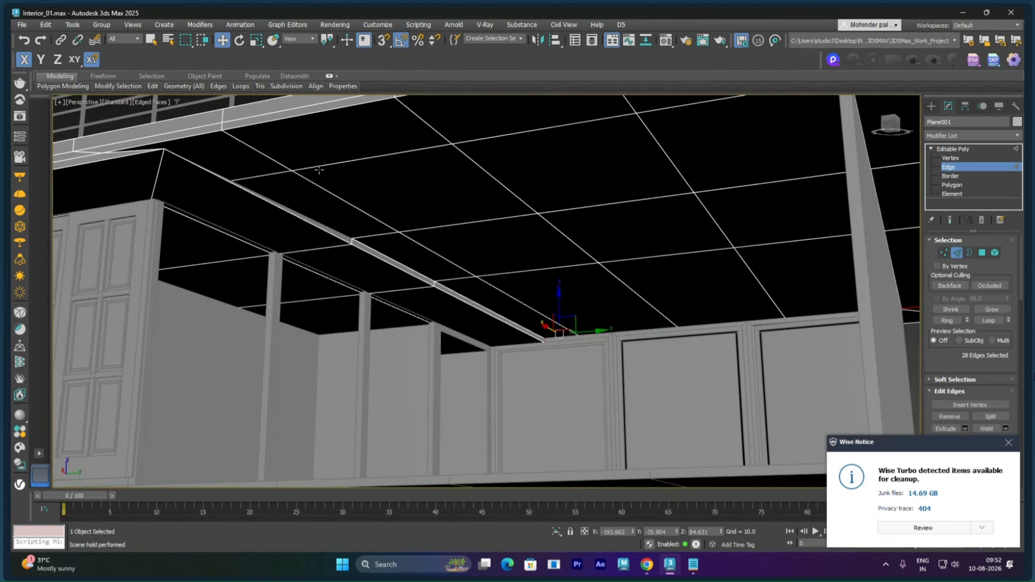
{"action": "double_click", "coordinate": [318, 165]}
{"action": "middle_click_drag", "start_coordinate": [455, 210], "coordinate": [431, 157], "text": "alt"}
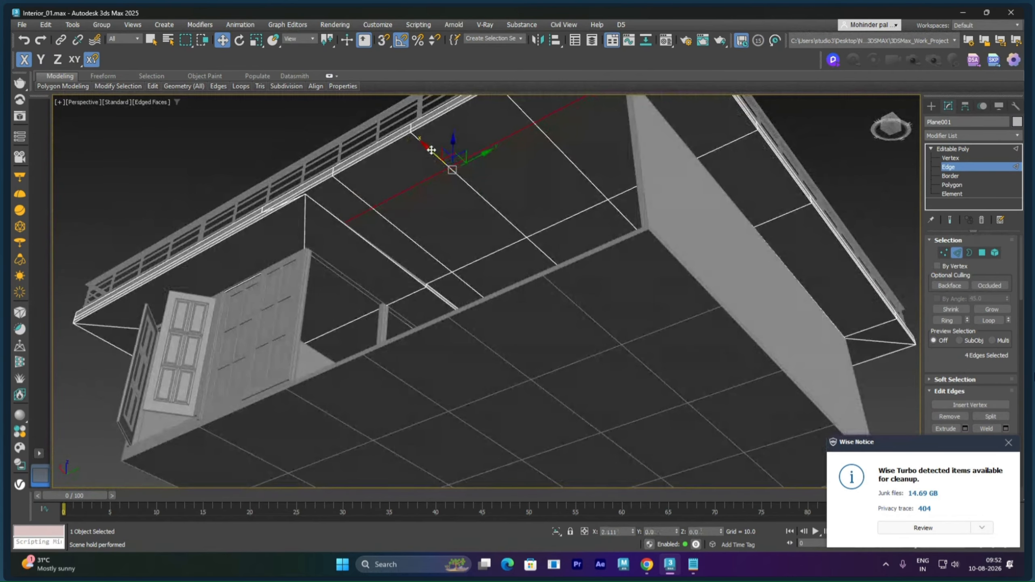
{"action": "left_click_drag", "start_coordinate": [415, 140], "coordinate": [402, 130]}
{"action": "middle_click_drag", "start_coordinate": [411, 162], "coordinate": [477, 254], "text": "alt"}
Step: Reposition the edge loop crossing the middle of the ceiling along X to about X -24.3
{"action": "scroll", "coordinate": [377, 189], "scroll_direction": "up", "scroll_amount": 5}
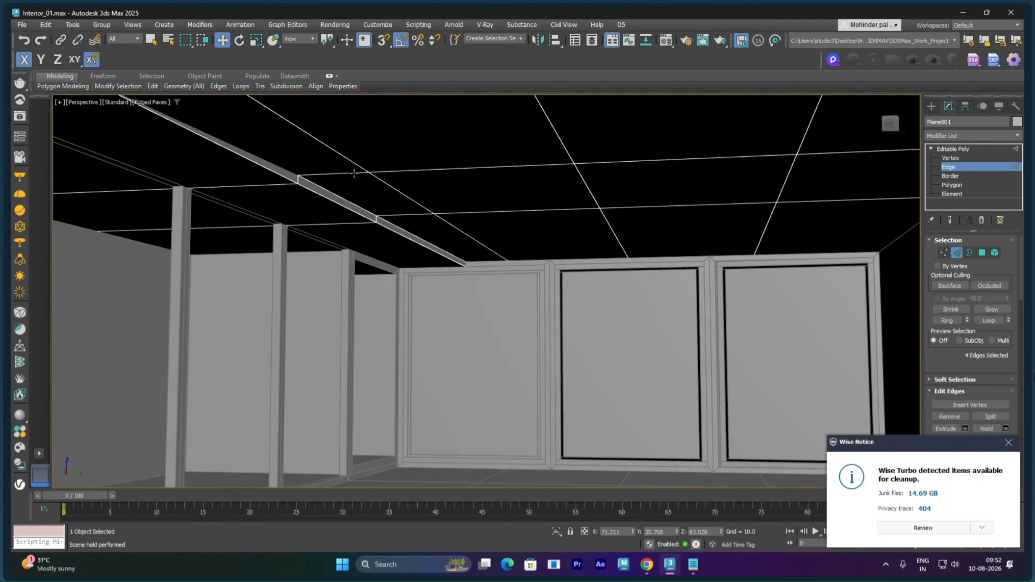
{"action": "double_click", "coordinate": [356, 178]}
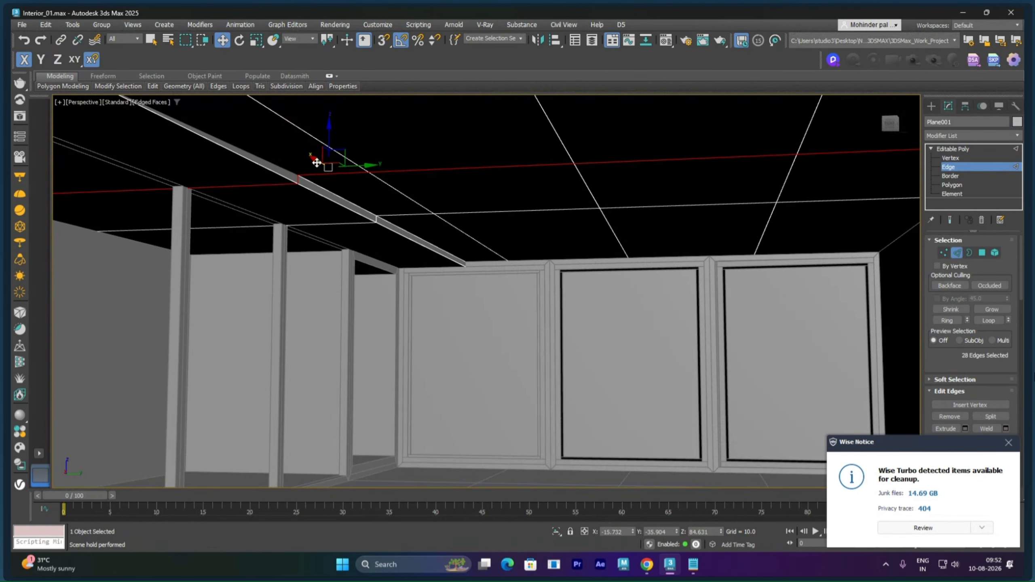
{"action": "middle_click_drag", "start_coordinate": [317, 162], "coordinate": [334, 196], "text": "alt"}
{"action": "left_click_drag", "start_coordinate": [308, 162], "coordinate": [116, 123]}
{"action": "scroll", "coordinate": [191, 171], "scroll_direction": "down", "scroll_amount": 5}
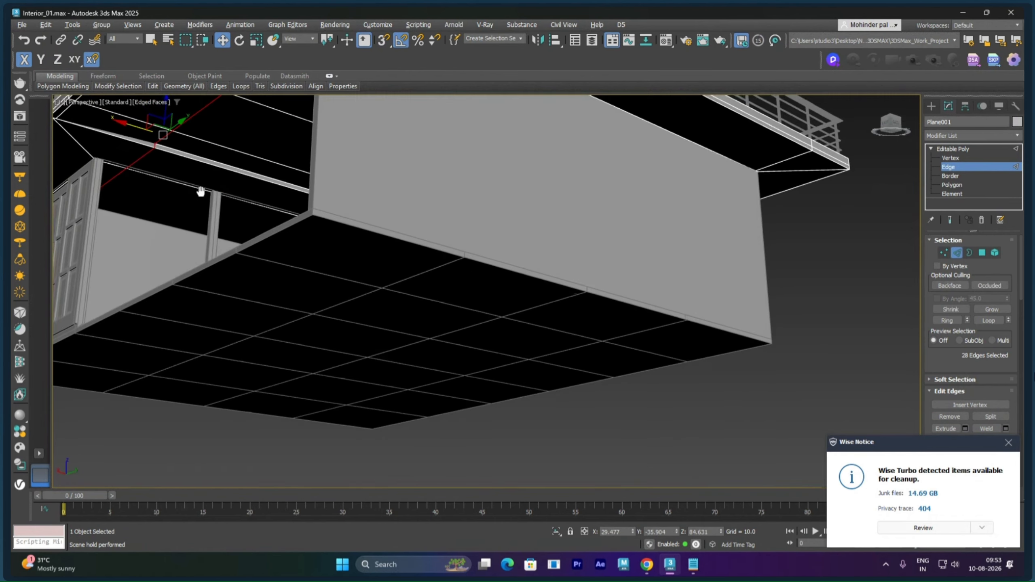
{"action": "middle_click_drag", "start_coordinate": [201, 192], "coordinate": [314, 300]}
{"action": "scroll", "coordinate": [315, 300], "scroll_direction": "down", "scroll_amount": 1}
{"action": "left_click_drag", "start_coordinate": [258, 253], "coordinate": [175, 228]}
{"action": "scroll", "coordinate": [425, 189], "scroll_direction": "down", "scroll_amount": 1}
{"action": "scroll", "coordinate": [425, 188], "scroll_direction": "down", "scroll_amount": 2}
{"action": "middle_click_drag", "start_coordinate": [424, 189], "coordinate": [363, 217], "text": "alt"}
{"action": "key", "text": "ctrl+z"}
{"action": "left_click_drag", "start_coordinate": [315, 191], "coordinate": [359, 227]}
{"action": "left_click_drag", "start_coordinate": [317, 199], "coordinate": [375, 193]}
{"action": "scroll", "coordinate": [462, 228], "scroll_direction": "down", "scroll_amount": 3}
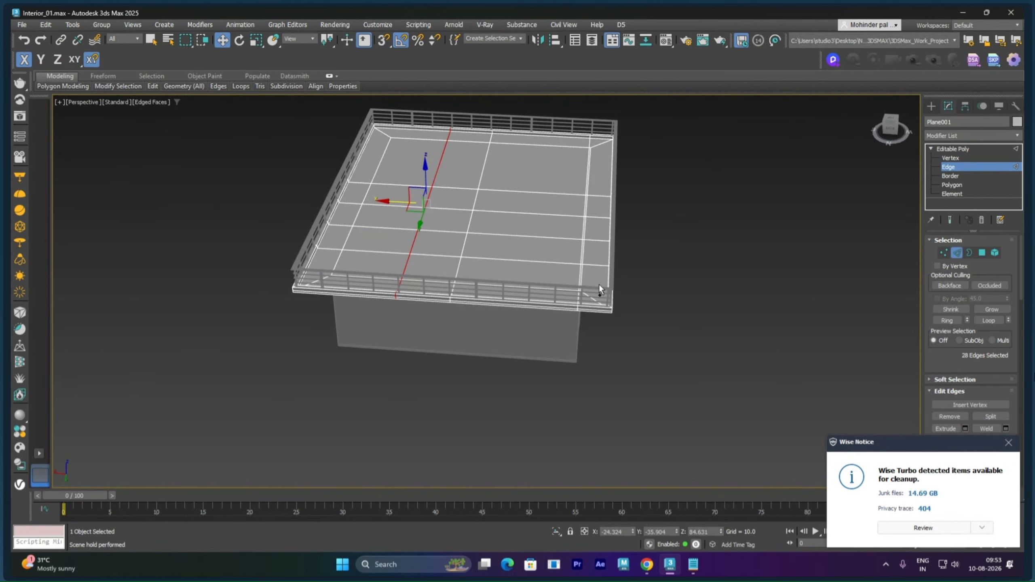
Step: Shift the roof edge loop near the window wall along X to about X -174.1 and deselect it
{"action": "scroll", "coordinate": [599, 291], "scroll_direction": "up", "scroll_amount": 5}
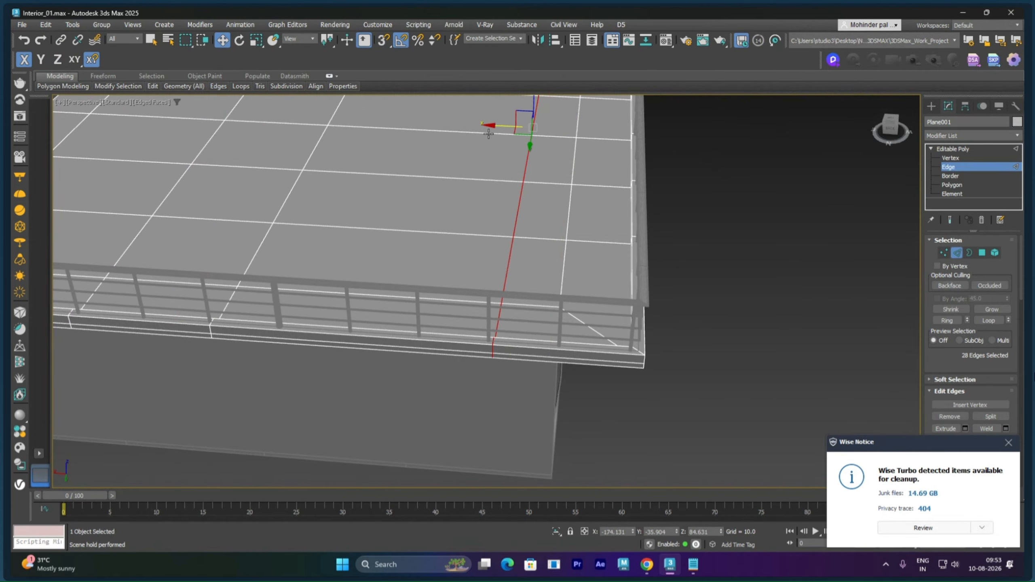
{"action": "scroll", "coordinate": [535, 244], "scroll_direction": "down", "scroll_amount": 6}
{"action": "middle_click_drag", "start_coordinate": [548, 322], "coordinate": [625, 296], "text": "alt"}
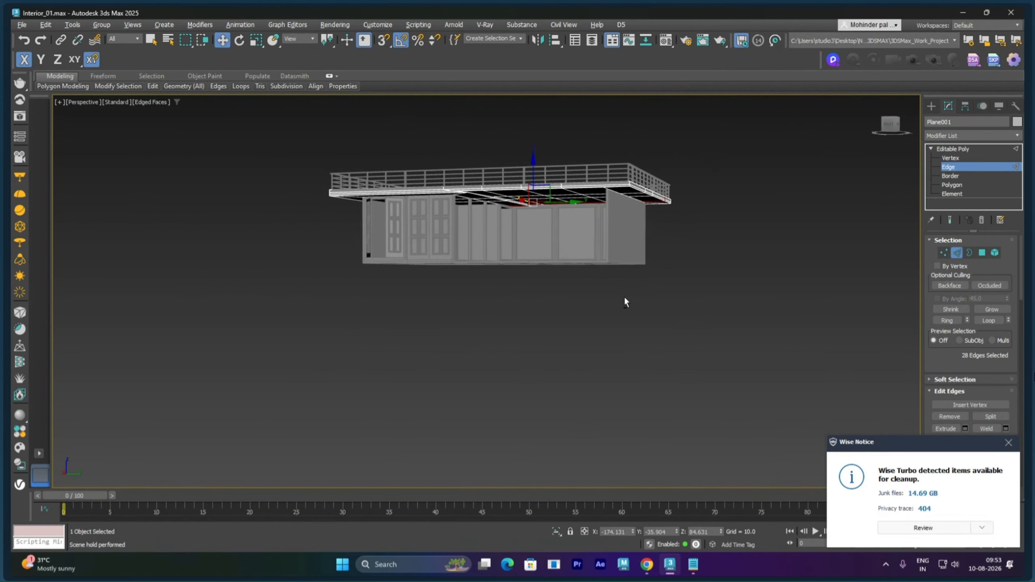
{"action": "scroll", "coordinate": [559, 243], "scroll_direction": "up", "scroll_amount": 5}
{"action": "mouse_move", "coordinate": [577, 247]}
{"action": "middle_mouse_down", "text": "alt"}
{"action": "mouse_move", "coordinate": [591, 220]}
{"action": "mouse_move", "coordinate": [575, 252]}
{"action": "middle_mouse_up", "text": "alt"}
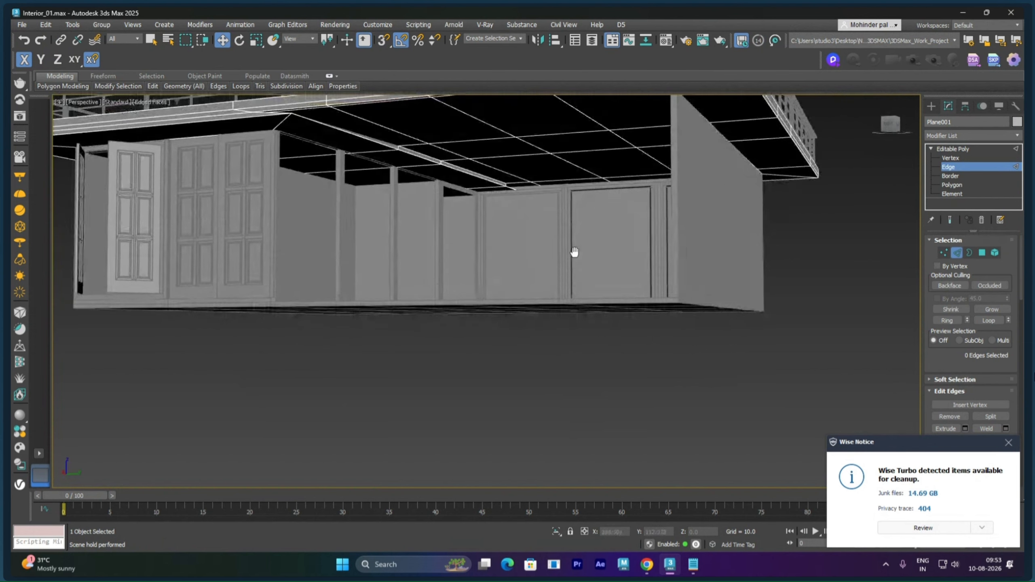
{"action": "middle_click_drag", "start_coordinate": [809, 261], "coordinate": [778, 232], "text": "alt"}
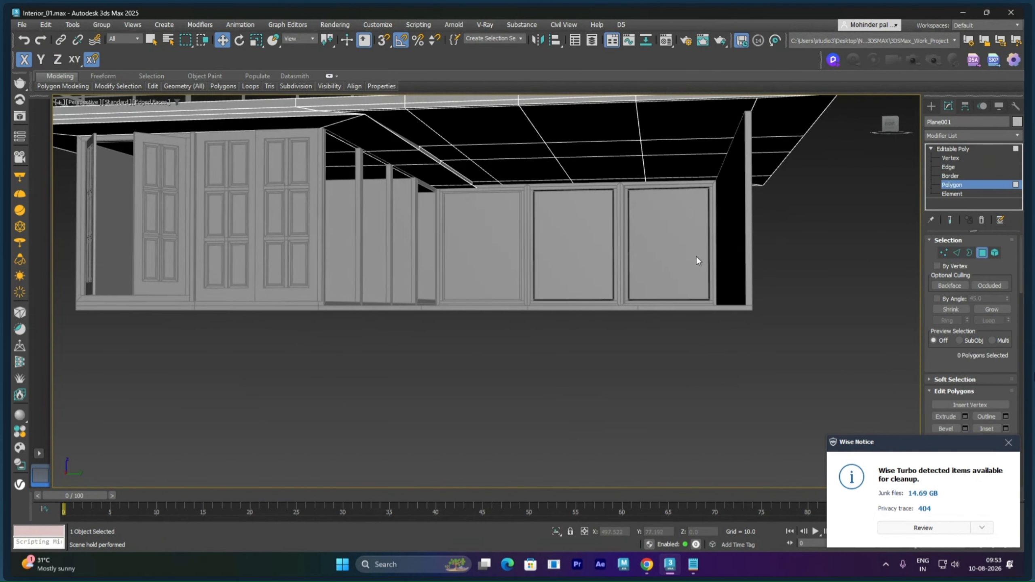
Step: Turn off the edged-faces display and leave sub-object editing of the roof slab
{"action": "key", "text": "F4"}
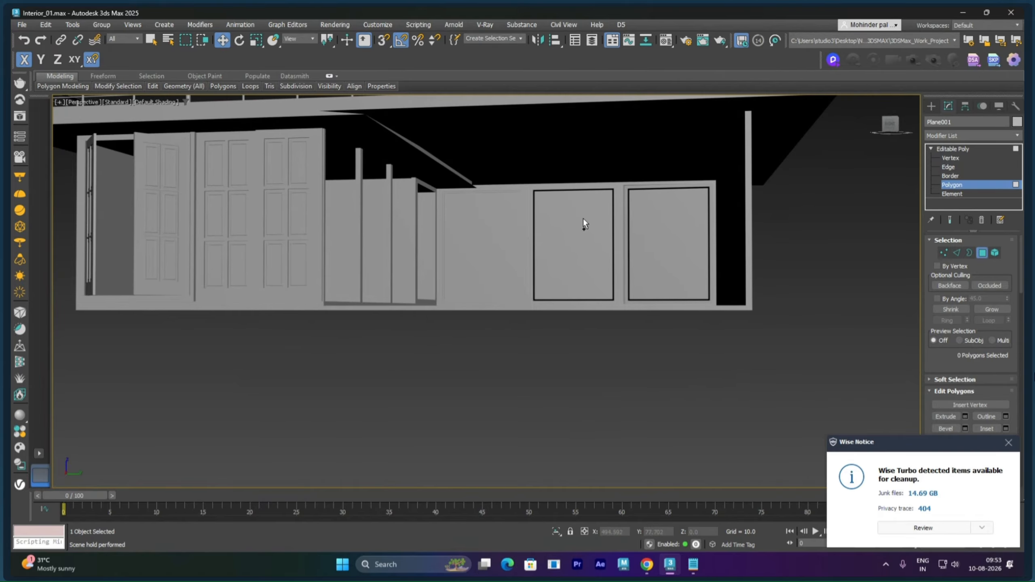
{"action": "scroll", "coordinate": [586, 237], "scroll_direction": "down", "scroll_amount": 5}
{"action": "mouse_move", "coordinate": [591, 250]}
{"action": "middle_mouse_down", "text": "alt"}
{"action": "mouse_move", "coordinate": [619, 232]}
{"action": "mouse_move", "coordinate": [649, 236]}
{"action": "mouse_move", "coordinate": [584, 251]}
{"action": "mouse_move", "coordinate": [608, 259]}
{"action": "mouse_move", "coordinate": [607, 270]}
{"action": "mouse_move", "coordinate": [565, 216]}
{"action": "middle_mouse_up", "text": "alt"}
{"action": "scroll", "coordinate": [587, 245], "scroll_direction": "up", "scroll_amount": 5}
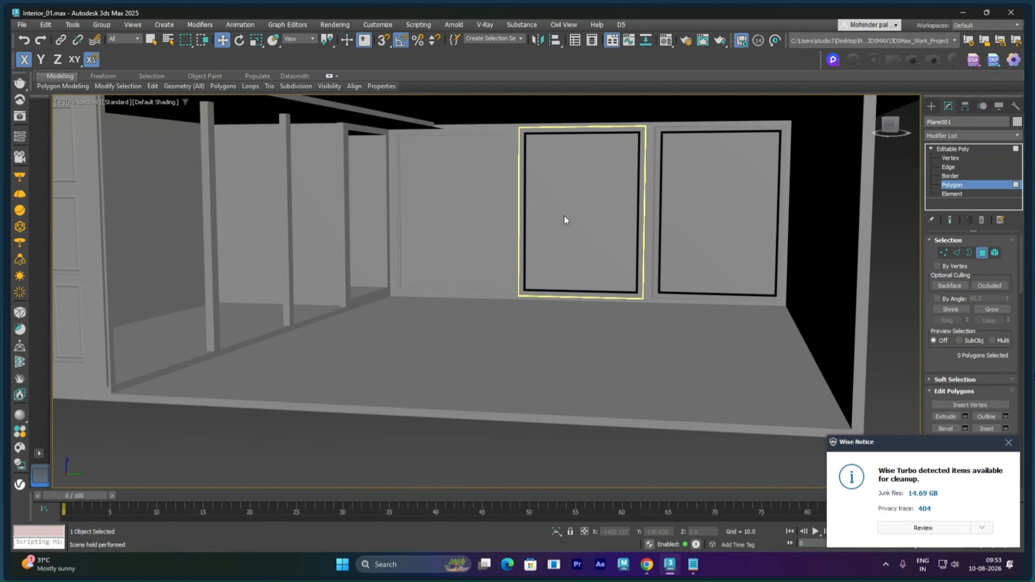
{"action": "left_click", "coordinate": [952, 149]}
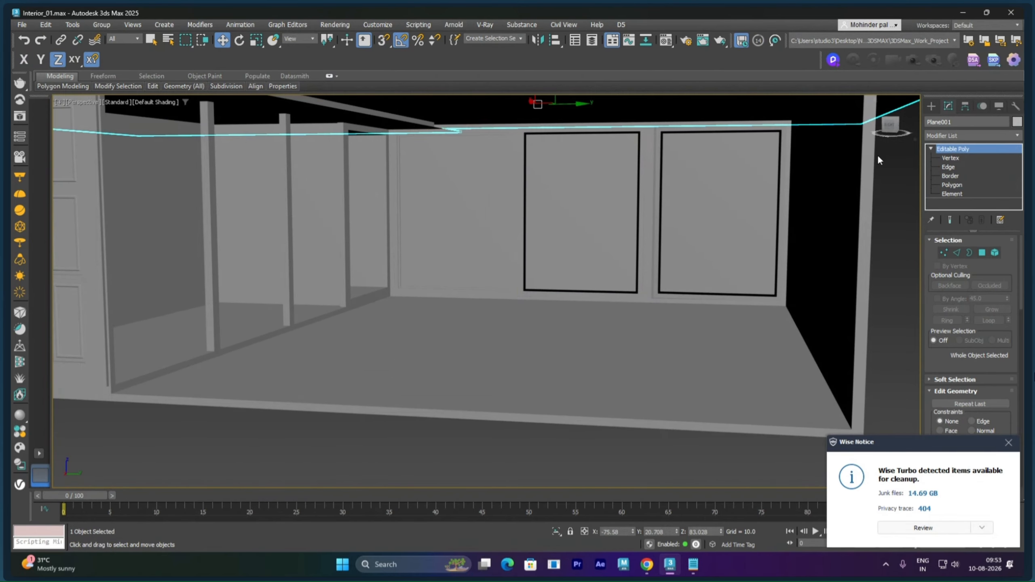
Step: Delete the two fixed windows with dark gaps from the openings farthest from the partition posts
{"action": "left_click", "coordinate": [474, 206]}
{"action": "scroll", "coordinate": [550, 224], "scroll_direction": "down", "scroll_amount": 2}
{"action": "middle_click_drag", "start_coordinate": [550, 225], "coordinate": [434, 294], "text": "alt"}
{"action": "left_click", "coordinate": [376, 251], "text": "ctrl"}
{"action": "scroll", "coordinate": [435, 282], "scroll_direction": "up", "scroll_amount": 5}
{"action": "left_click", "coordinate": [373, 287]}
{"action": "key", "text": "Delete"}
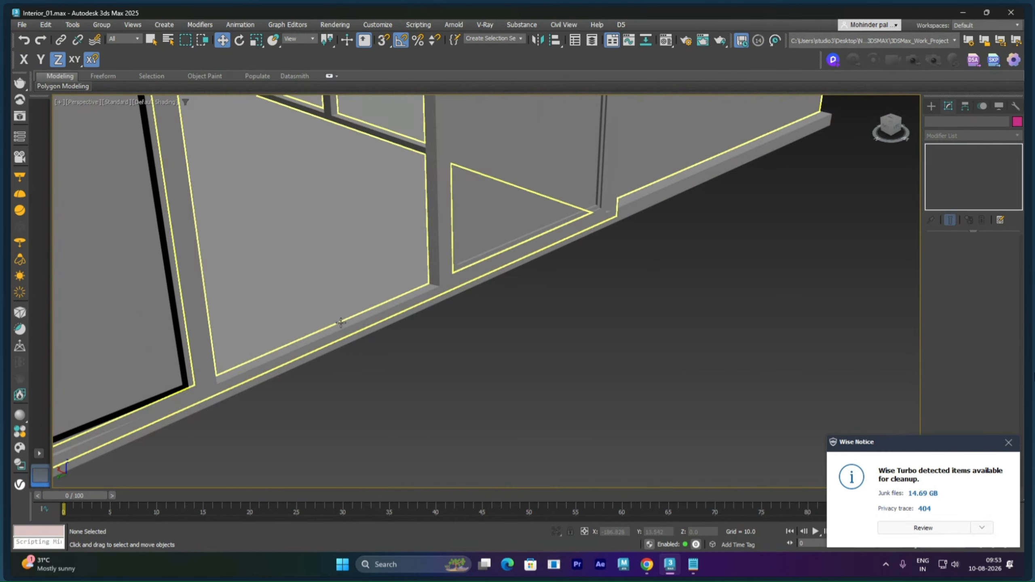
{"action": "middle_click_drag", "start_coordinate": [355, 300], "coordinate": [270, 336], "text": "alt"}
{"action": "left_click", "coordinate": [270, 336]}
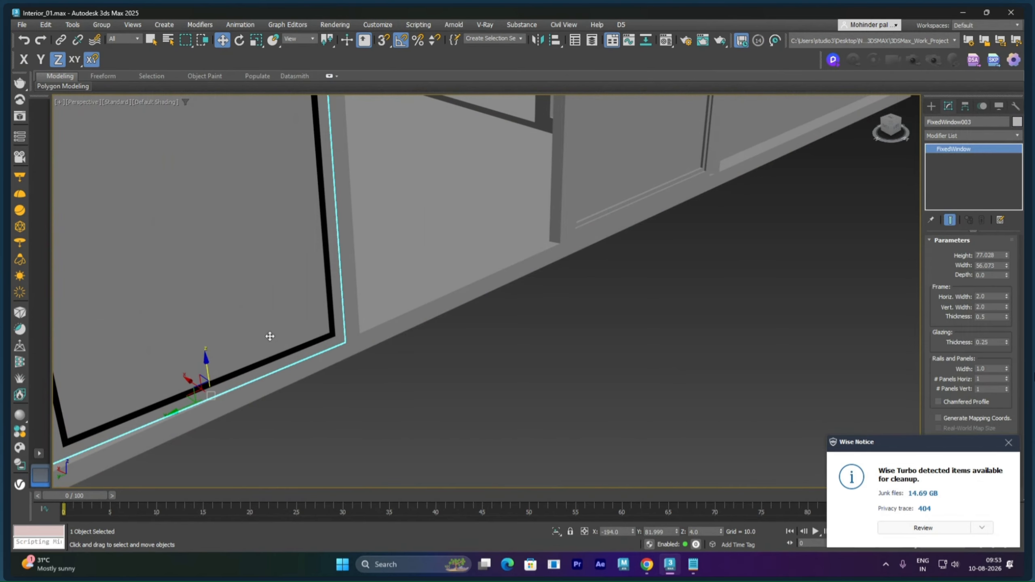
{"action": "key", "text": "Delete"}
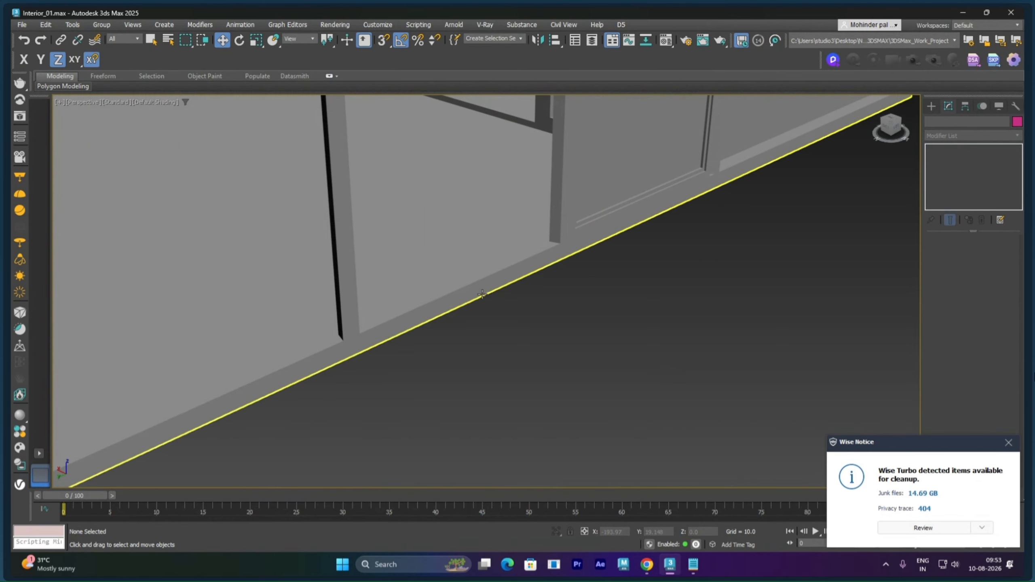
Step: Make one copy of the remaining fixed window along Y toward the middle opening
{"action": "left_click", "coordinate": [578, 205]}
{"action": "middle_click_drag", "start_coordinate": [569, 252], "coordinate": [533, 303], "text": "alt"}
{"action": "scroll", "coordinate": [538, 287], "scroll_direction": "down", "scroll_amount": 4}
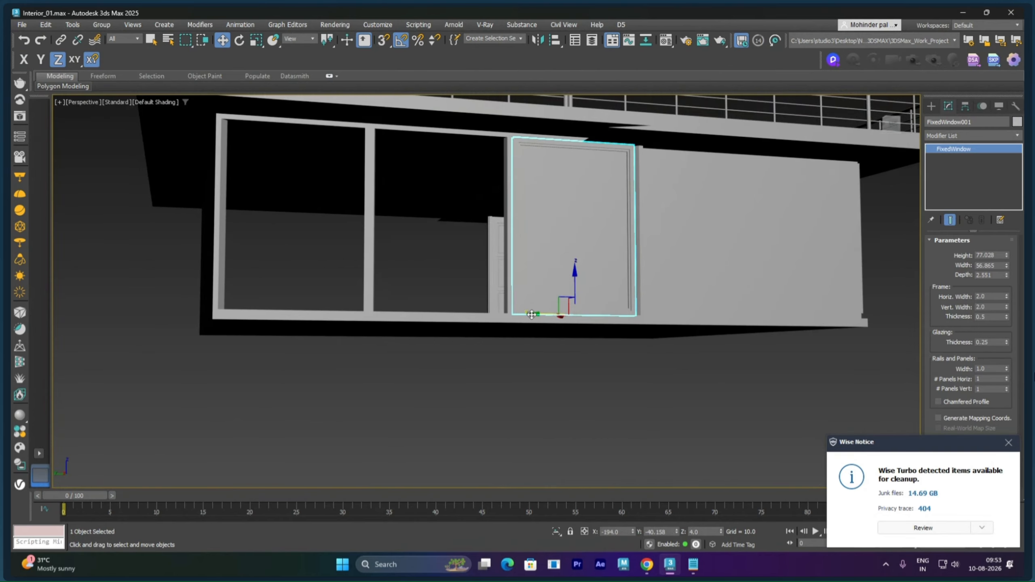
{"action": "left_click_drag", "start_coordinate": [531, 314], "coordinate": [418, 322], "text": "shift"}
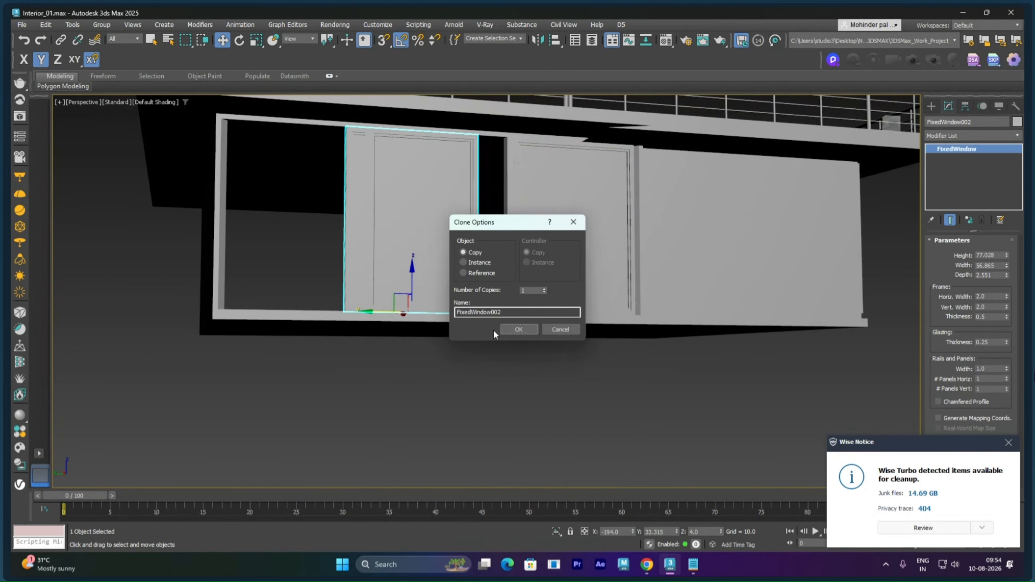
{"action": "key", "text": "Return"}
Step: Try to align the copied window with the sides of the middle opening along Y using vertex snap
{"action": "mouse_move", "coordinate": [489, 323]}
{"action": "middle_mouse_down", "text": "alt"}
{"action": "mouse_move", "coordinate": [457, 337]}
{"action": "mouse_move", "coordinate": [461, 349]}
{"action": "mouse_move", "coordinate": [458, 281]}
{"action": "middle_mouse_up", "text": "alt"}
{"action": "scroll", "coordinate": [486, 329], "scroll_direction": "up", "scroll_amount": 5}
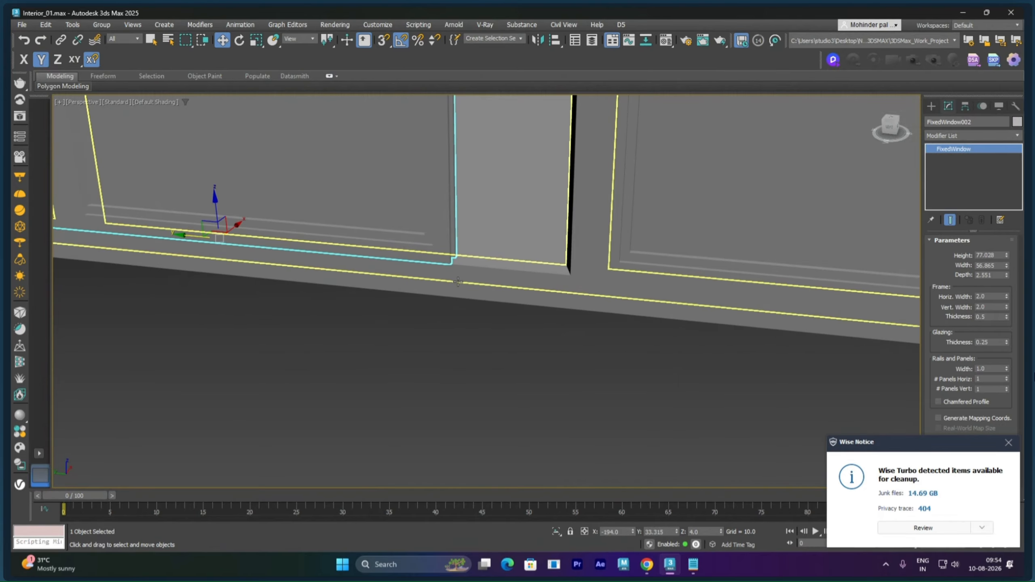
{"action": "left_click_drag", "start_coordinate": [452, 263], "coordinate": [570, 276]}
{"action": "key", "text": "ctrl+z"}
{"action": "left_click", "coordinate": [453, 257]}
{"action": "scroll", "coordinate": [458, 302], "scroll_direction": "down", "scroll_amount": 5}
{"action": "middle_click_drag", "start_coordinate": [458, 302], "coordinate": [479, 297], "text": "alt"}
{"action": "middle_click_drag", "start_coordinate": [428, 303], "coordinate": [482, 307]}
{"action": "scroll", "coordinate": [398, 283], "scroll_direction": "up", "scroll_amount": 5}
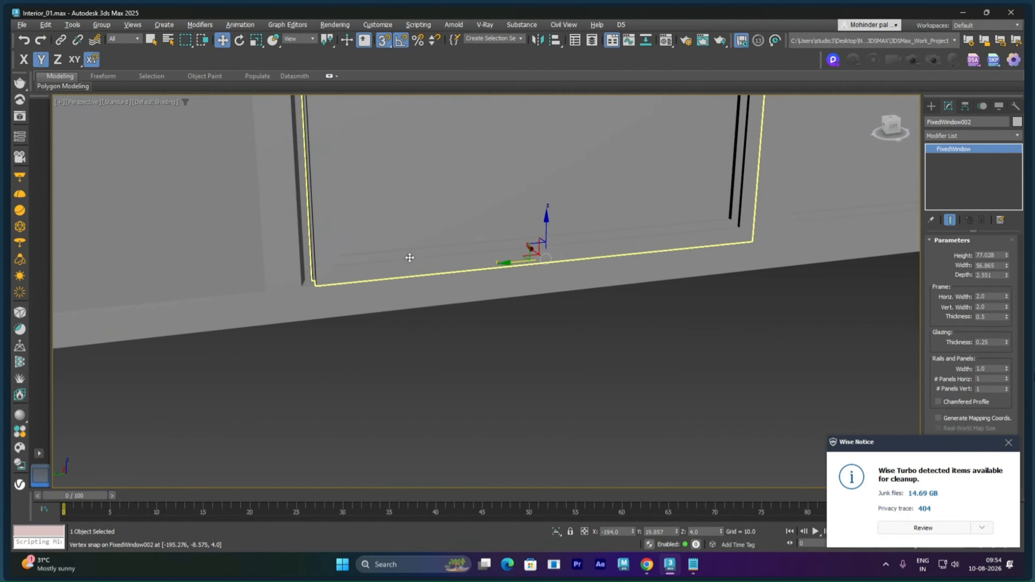
{"action": "left_click_drag", "start_coordinate": [505, 261], "coordinate": [748, 233]}
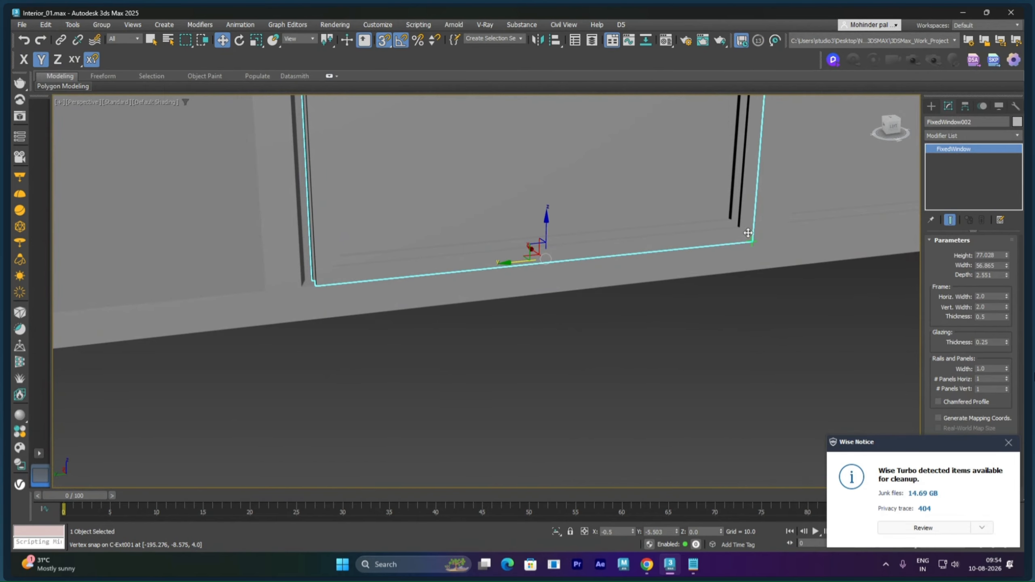
Step: Check the copied window's fit at the top of the middle opening and delete the copy
{"action": "middle_click_drag", "start_coordinate": [423, 299], "coordinate": [438, 392], "text": "alt"}
{"action": "scroll", "coordinate": [455, 277], "scroll_direction": "down", "scroll_amount": 5}
{"action": "middle_click_drag", "start_coordinate": [471, 285], "coordinate": [443, 355]}
{"action": "middle_click_drag", "start_coordinate": [492, 293], "coordinate": [591, 330]}
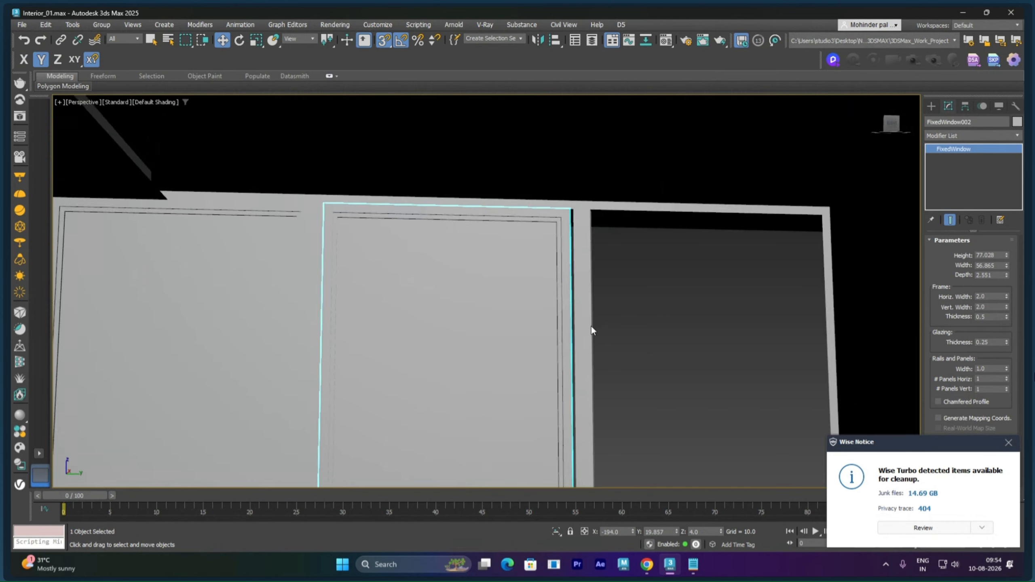
{"action": "scroll", "coordinate": [571, 276], "scroll_direction": "up", "scroll_amount": 4}
{"action": "middle_click_drag", "start_coordinate": [571, 275], "coordinate": [562, 254], "text": "alt"}
{"action": "key", "text": "Delete"}
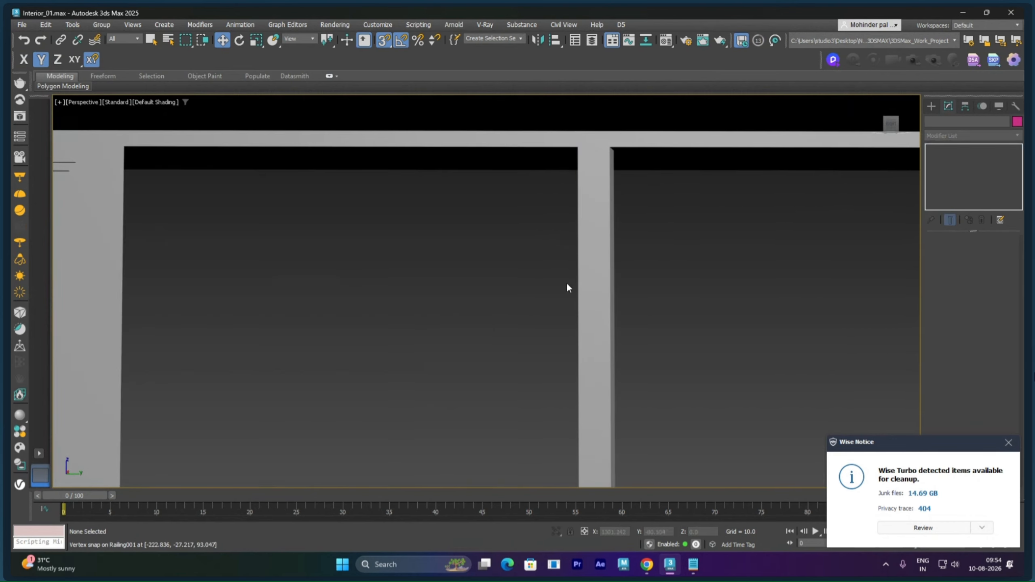
Step: Create a fixed window in the middle opening, snapped to its corners, about 56.865 wide, 2.551 deep and 77.028 high
{"action": "scroll", "coordinate": [487, 287], "scroll_direction": "down", "scroll_amount": 3}
{"action": "middle_click_drag", "start_coordinate": [487, 287], "coordinate": [469, 275], "text": "alt"}
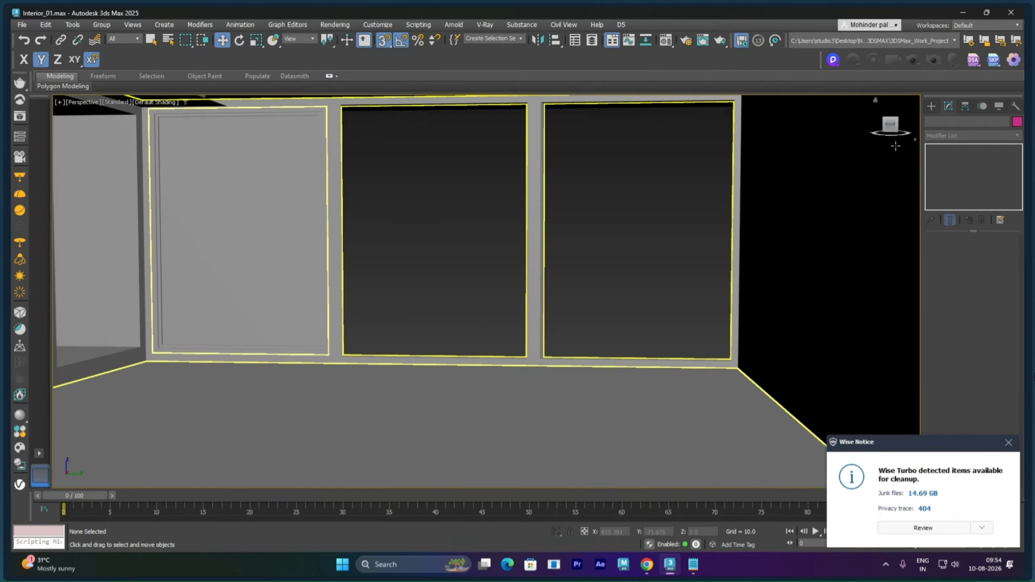
{"action": "left_click", "coordinate": [929, 109]}
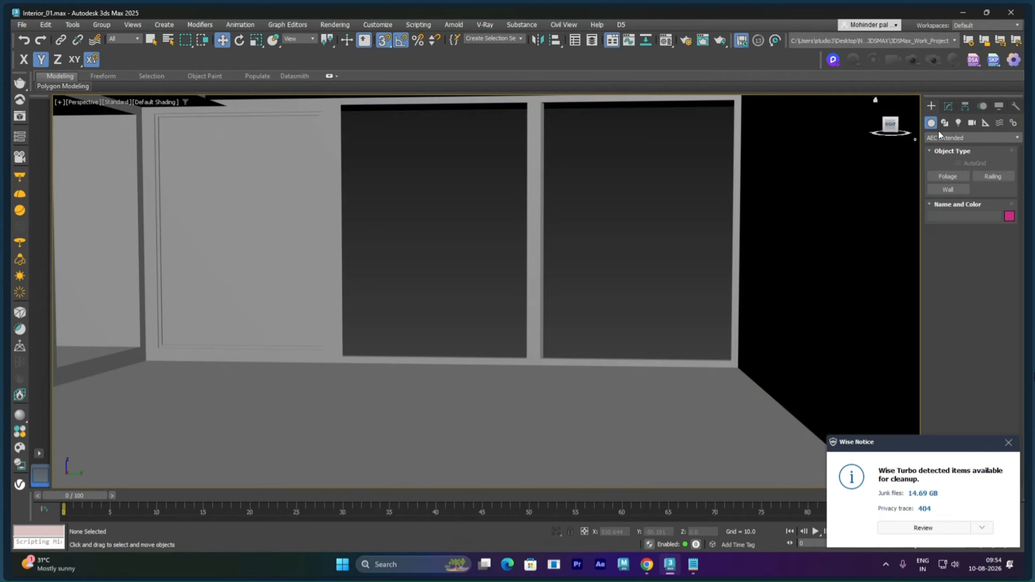
{"action": "left_click", "coordinate": [939, 137]}
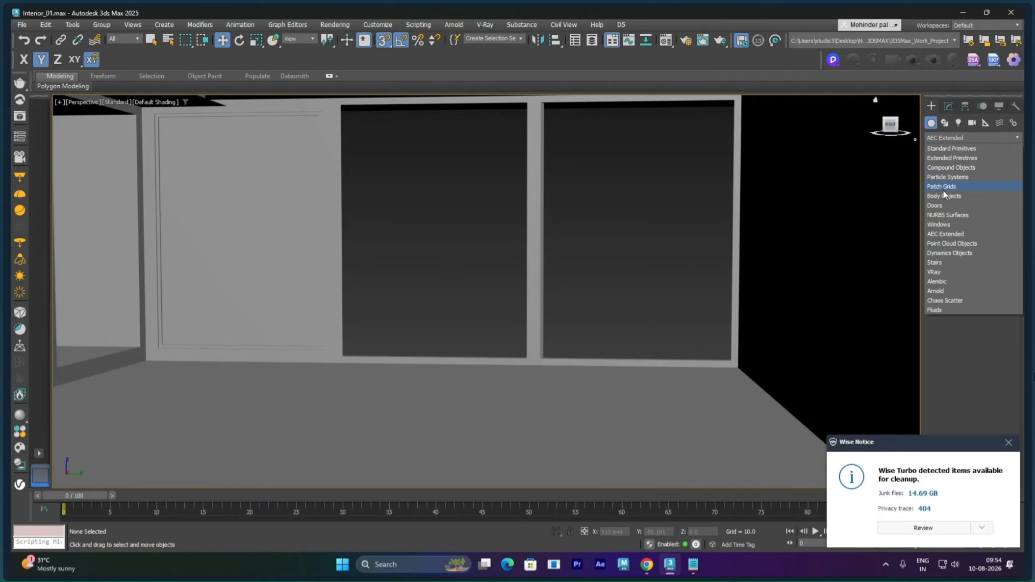
{"action": "left_click", "coordinate": [943, 225]}
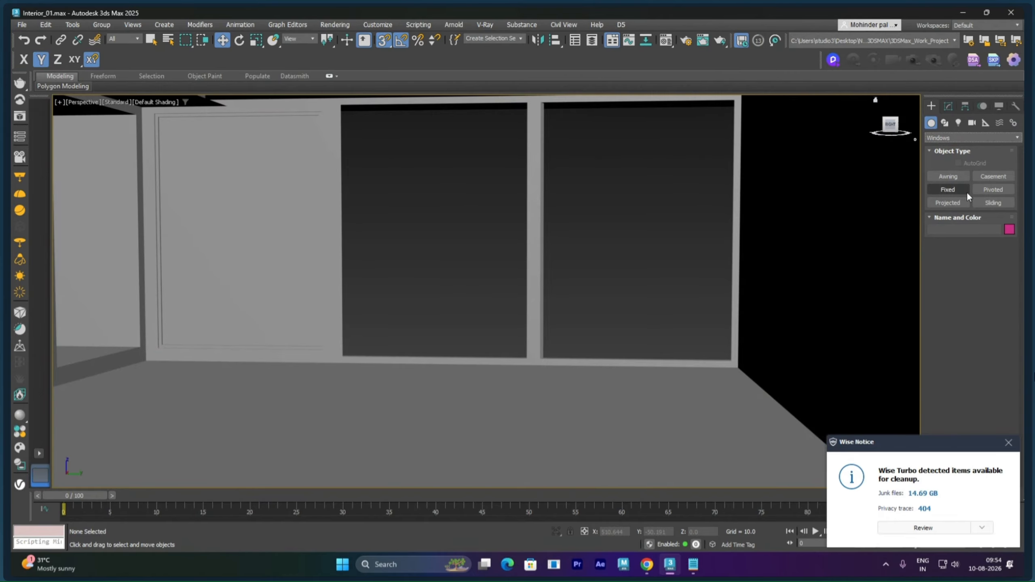
{"action": "left_click", "coordinate": [949, 189]}
{"action": "scroll", "coordinate": [375, 369], "scroll_direction": "up", "scroll_amount": 5}
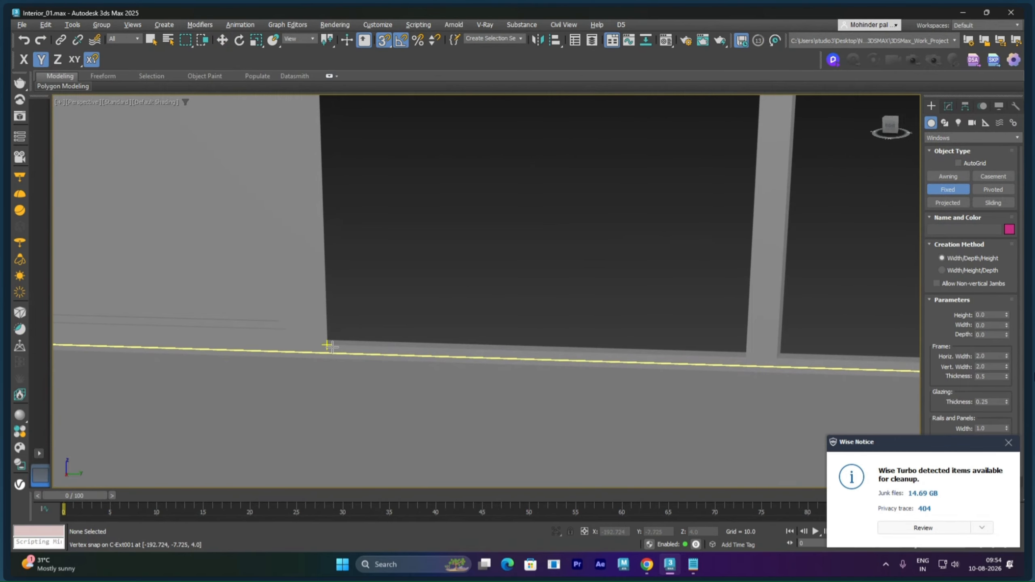
{"action": "left_click_drag", "start_coordinate": [330, 346], "coordinate": [747, 357]}
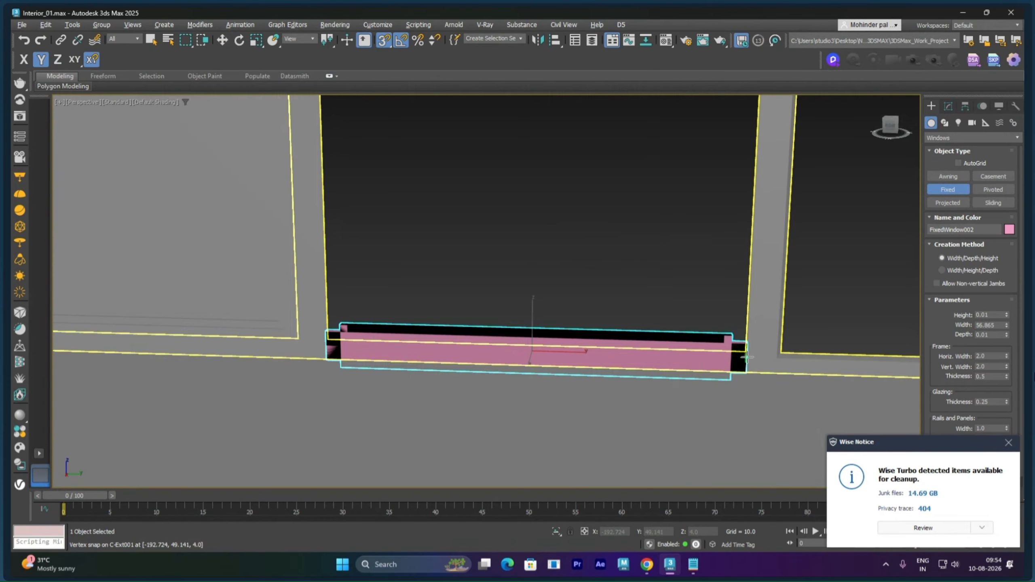
{"action": "left_click", "coordinate": [745, 349]}
{"action": "middle_click_drag", "start_coordinate": [707, 283], "coordinate": [670, 465]}
{"action": "middle_click_drag", "start_coordinate": [692, 312], "coordinate": [697, 227]}
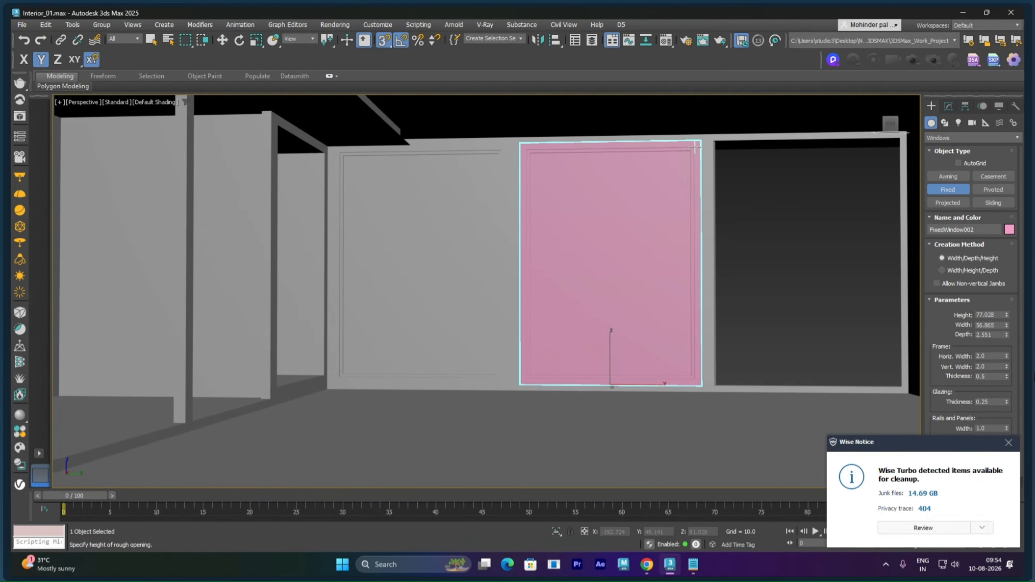
{"action": "left_click", "coordinate": [738, 268]}
Step: Move the exterior wall's protruding lower corner vertex at the end window opening along Y, snapping it flush with the jamb
{"action": "middle_click_drag", "start_coordinate": [746, 267], "coordinate": [434, 321]}
{"action": "scroll", "coordinate": [569, 322], "scroll_direction": "up", "scroll_amount": 4}
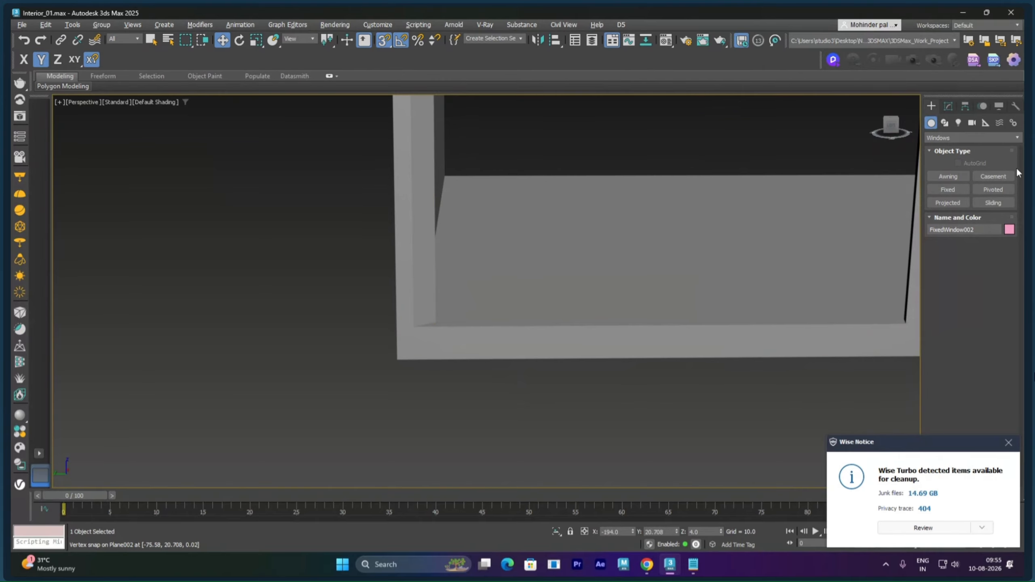
{"action": "left_click", "coordinate": [949, 106]}
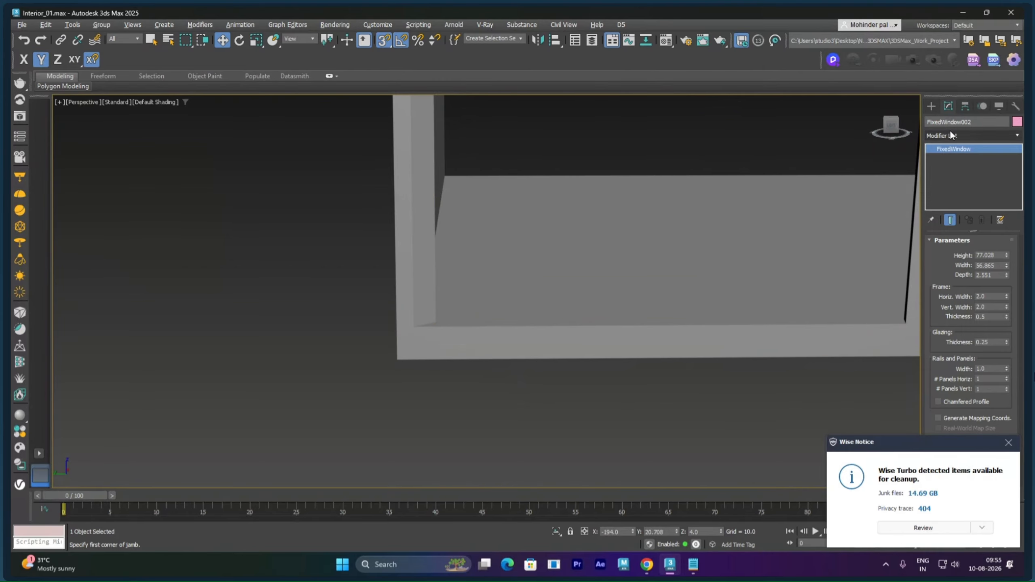
{"action": "left_click", "coordinate": [538, 336]}
{"action": "left_click", "coordinate": [952, 160]}
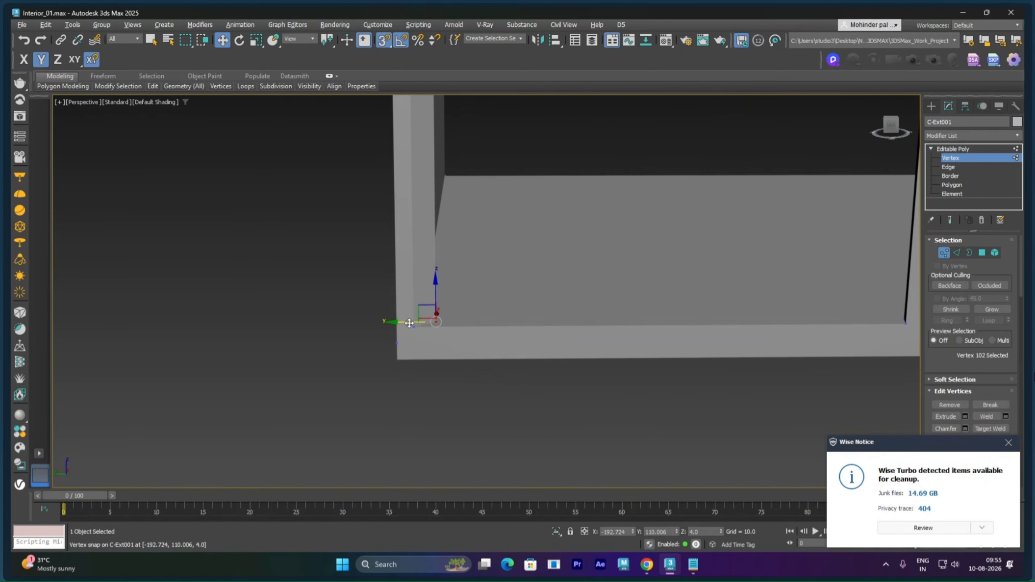
{"action": "left_click_drag", "start_coordinate": [409, 323], "coordinate": [403, 323]}
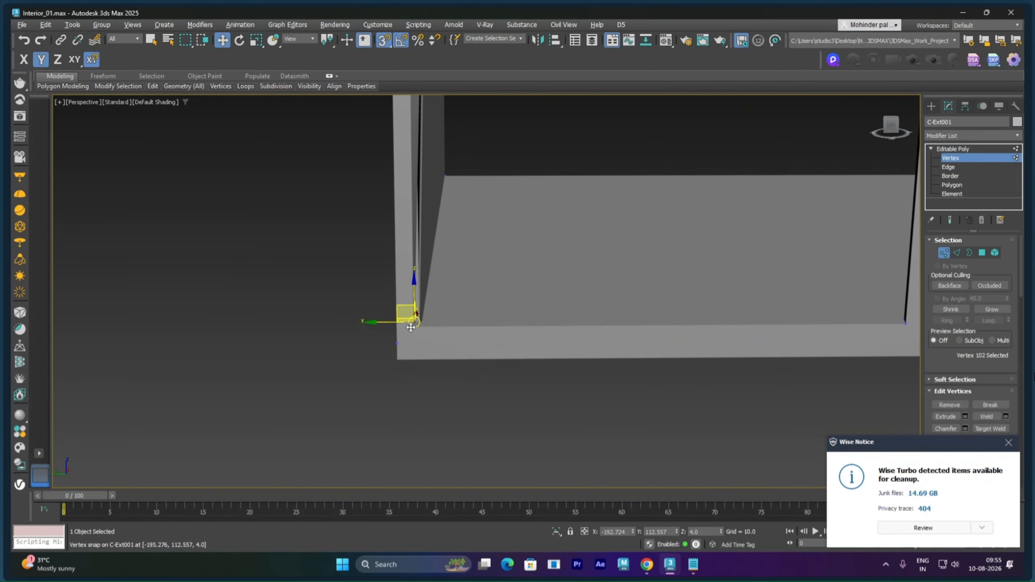
{"action": "middle_click_drag", "start_coordinate": [410, 327], "coordinate": [440, 208]}
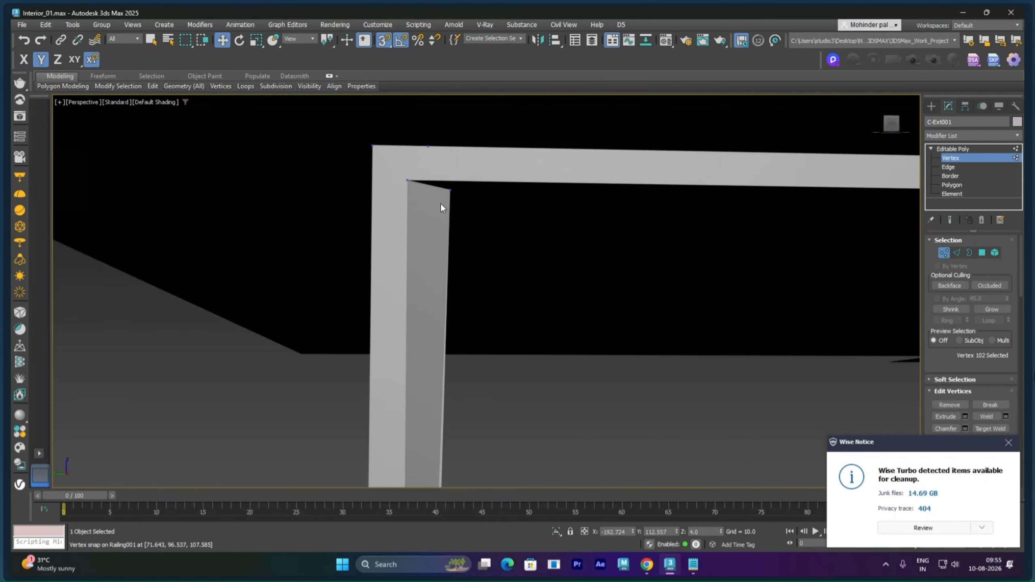
Step: Snap the matching upper corner vertex of the end opening along Y to the jamb corner and leave vertex editing
{"action": "left_click_drag", "start_coordinate": [430, 194], "coordinate": [417, 186]}
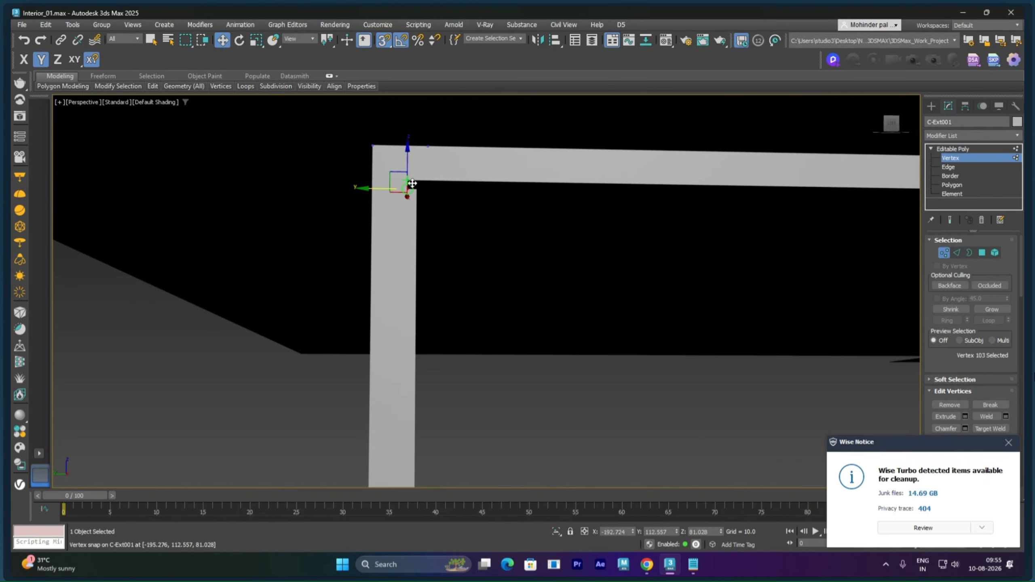
{"action": "key", "text": "ctrl+z"}
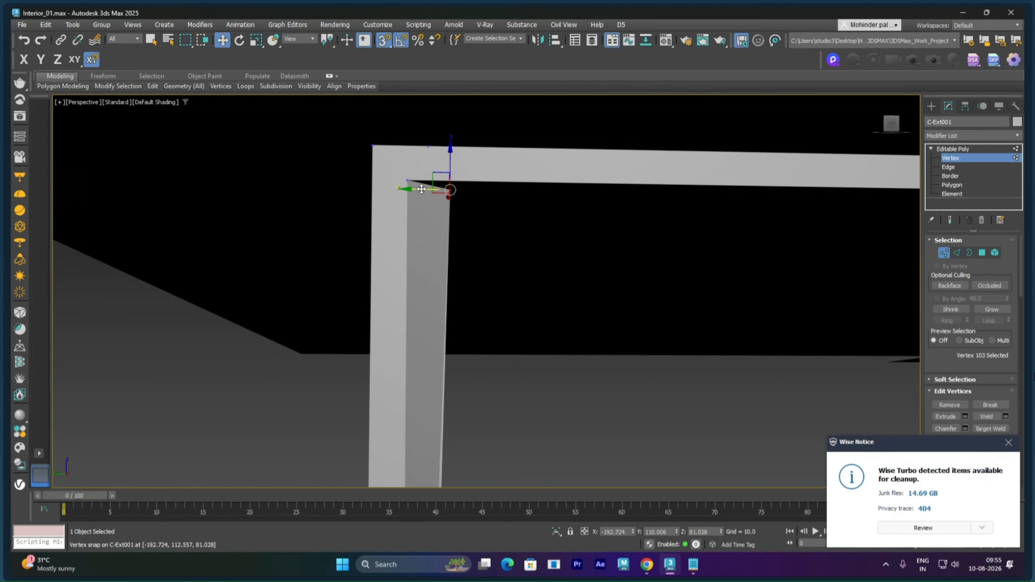
{"action": "left_click_drag", "start_coordinate": [422, 194], "coordinate": [411, 182]}
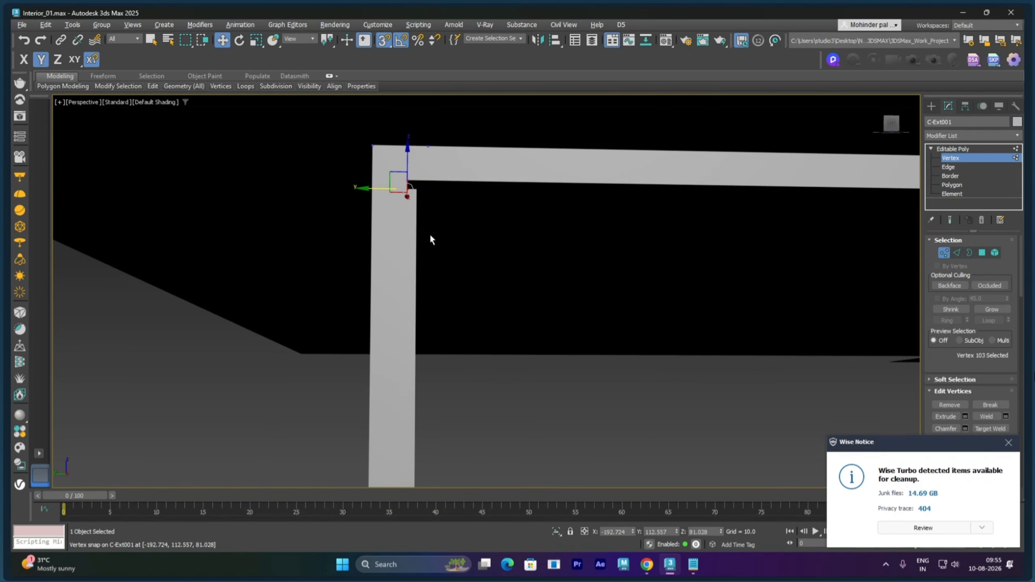
{"action": "mouse_move", "coordinate": [431, 239]}
{"action": "middle_mouse_down", "text": "alt"}
{"action": "mouse_move", "coordinate": [393, 231]}
{"action": "mouse_move", "coordinate": [319, 247]}
{"action": "mouse_move", "coordinate": [399, 236]}
{"action": "mouse_move", "coordinate": [415, 246]}
{"action": "middle_mouse_up", "text": "alt"}
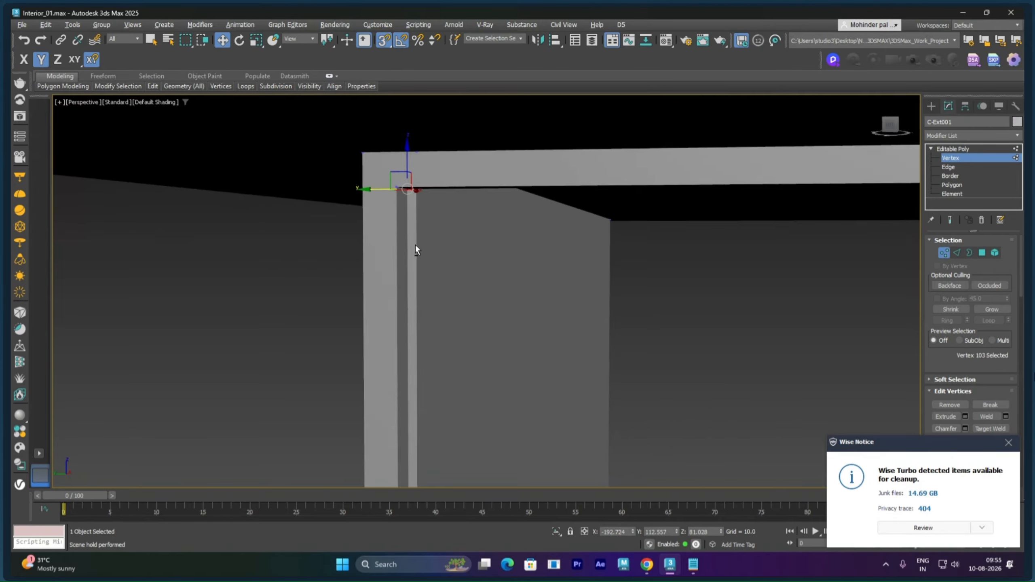
{"action": "scroll", "coordinate": [416, 253], "scroll_direction": "down", "scroll_amount": 10}
{"action": "middle_click_drag", "start_coordinate": [490, 356], "coordinate": [565, 361]}
{"action": "scroll", "coordinate": [564, 361], "scroll_direction": "up", "scroll_amount": 1}
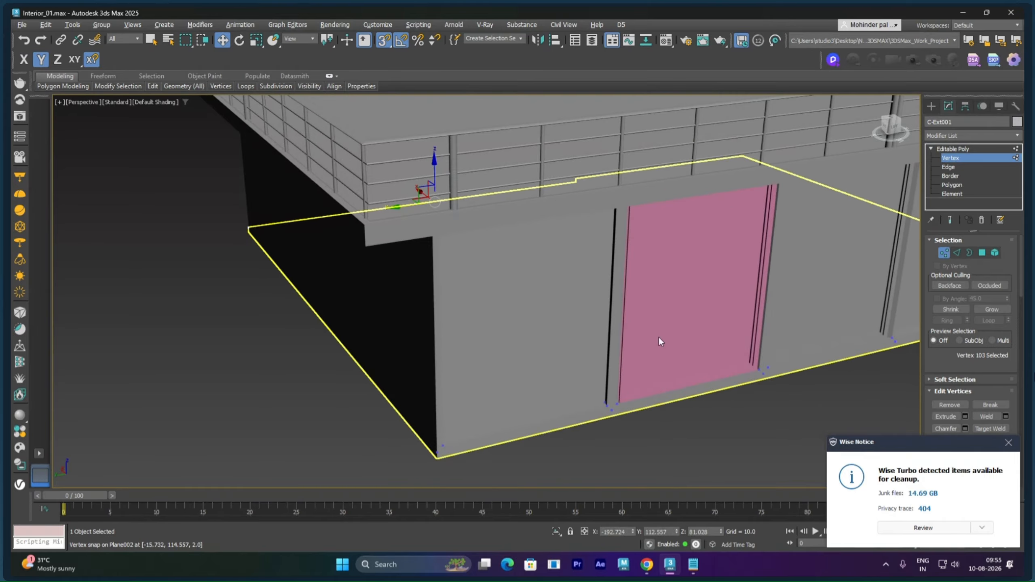
{"action": "left_click", "coordinate": [948, 150]}
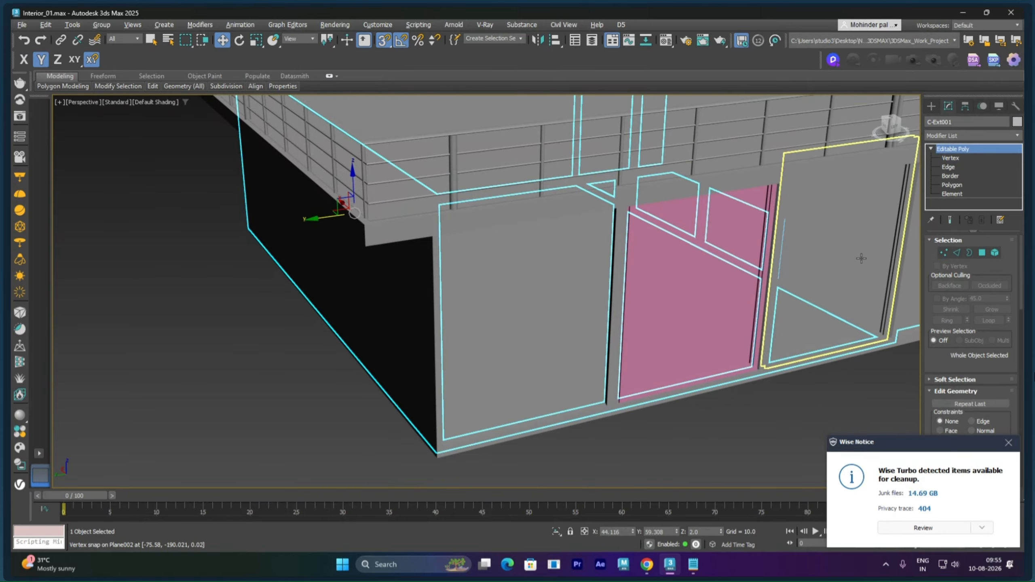
Step: Create a fixed window in the end opening with edged faces displayed, about 60.566 wide, 2.551 deep and 77.028 high
{"action": "left_click", "coordinate": [930, 106]}
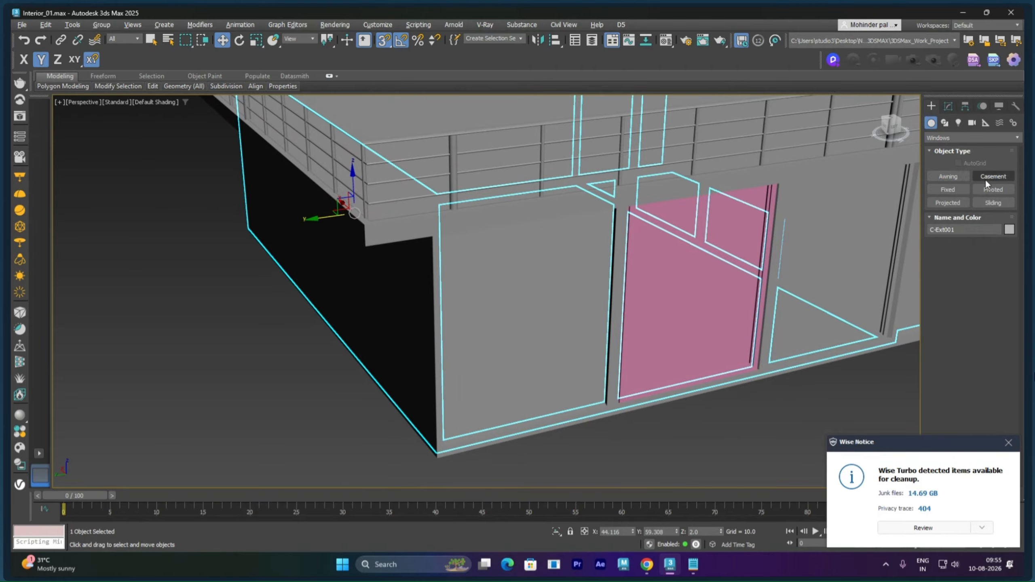
{"action": "left_click", "coordinate": [954, 191]}
{"action": "scroll", "coordinate": [546, 444], "scroll_direction": "up", "scroll_amount": 2}
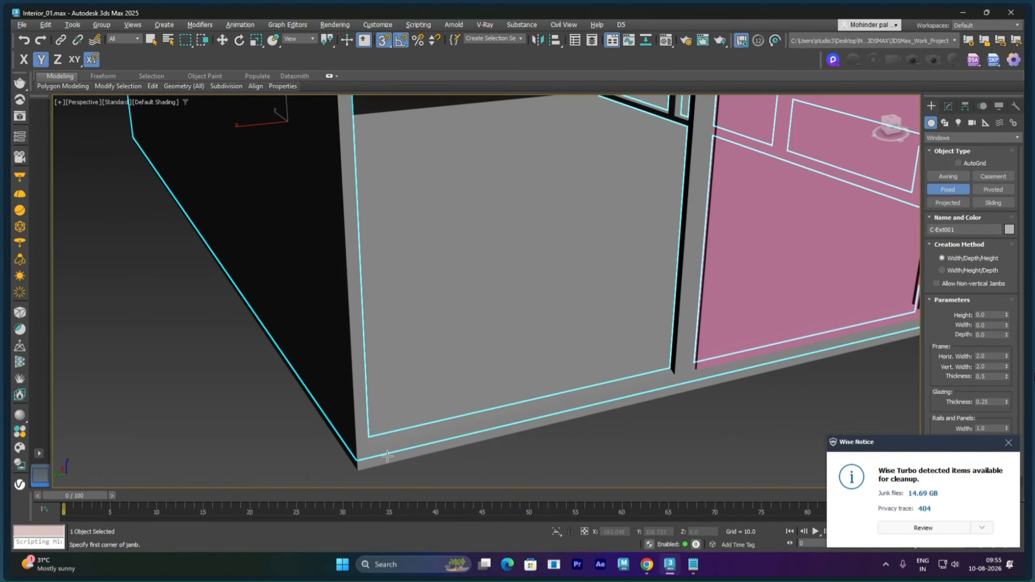
{"action": "scroll", "coordinate": [387, 456], "scroll_direction": "up", "scroll_amount": 2}
{"action": "key", "text": "F4"}
{"action": "mouse_move", "coordinate": [549, 442]}
{"action": "middle_mouse_down"}
{"action": "mouse_move", "coordinate": [490, 448]}
{"action": "mouse_move", "coordinate": [529, 424]}
{"action": "middle_mouse_up"}
{"action": "left_click_drag", "start_coordinate": [278, 383], "coordinate": [850, 279]}
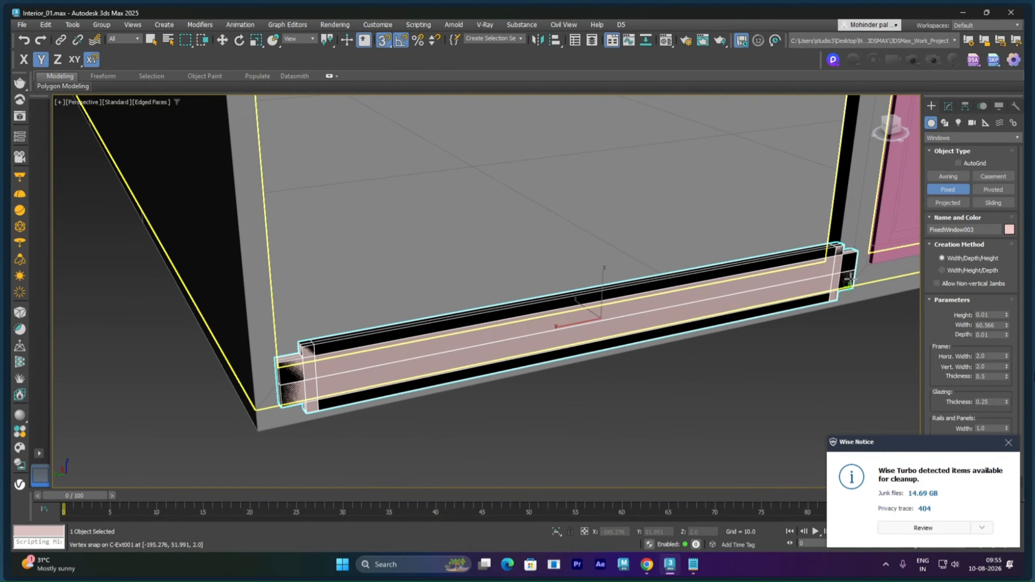
{"action": "left_click", "coordinate": [829, 259]}
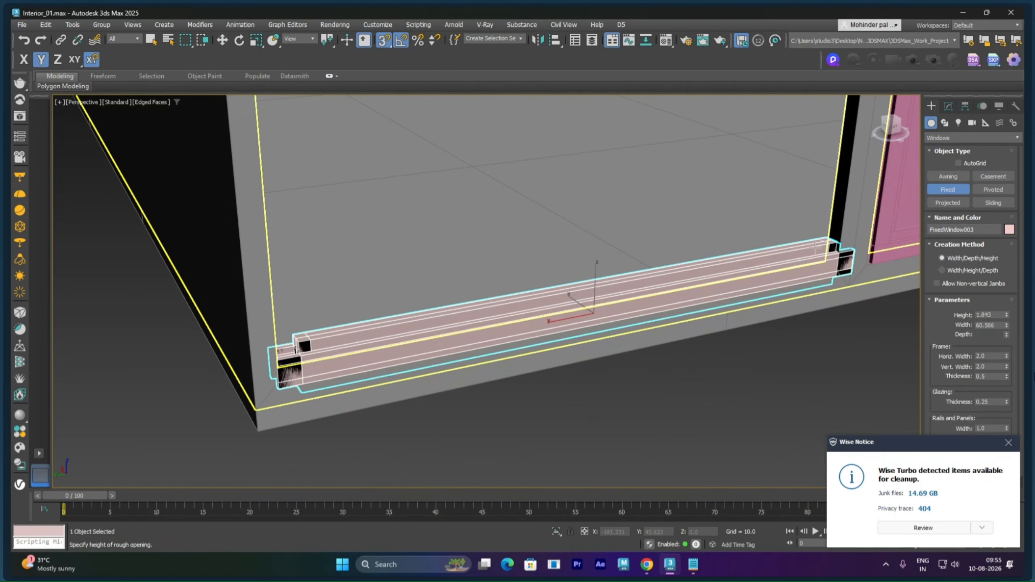
{"action": "scroll", "coordinate": [831, 194], "scroll_direction": "down", "scroll_amount": 5}
{"action": "middle_click_drag", "start_coordinate": [825, 187], "coordinate": [714, 409]}
{"action": "middle_click_drag", "start_coordinate": [712, 371], "coordinate": [704, 257], "text": "alt"}
{"action": "left_click", "coordinate": [700, 197]}
{"action": "middle_click_drag", "start_coordinate": [700, 198], "coordinate": [702, 380], "text": "alt"}
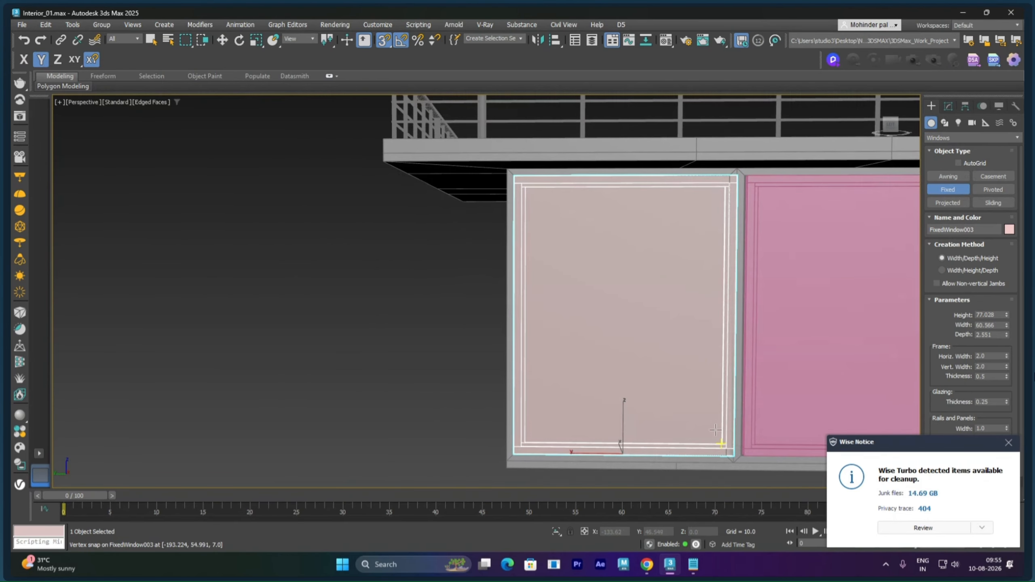
Step: Reduce the end window's width to 59.361 and shift it about 0.643 along Y with snapping off to fit the opening
{"action": "left_click", "coordinate": [949, 107]}
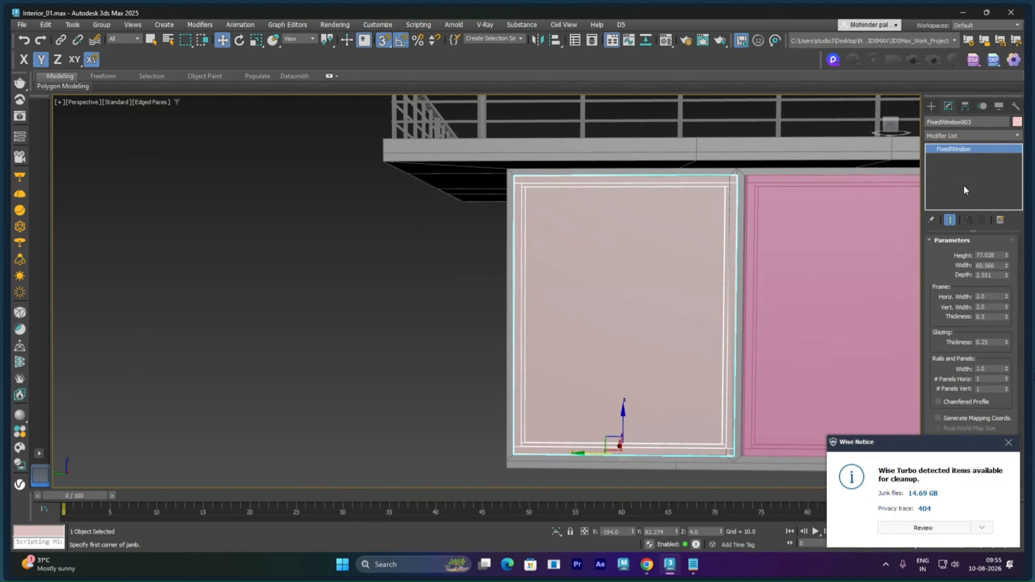
{"action": "left_click", "coordinate": [1007, 265]}
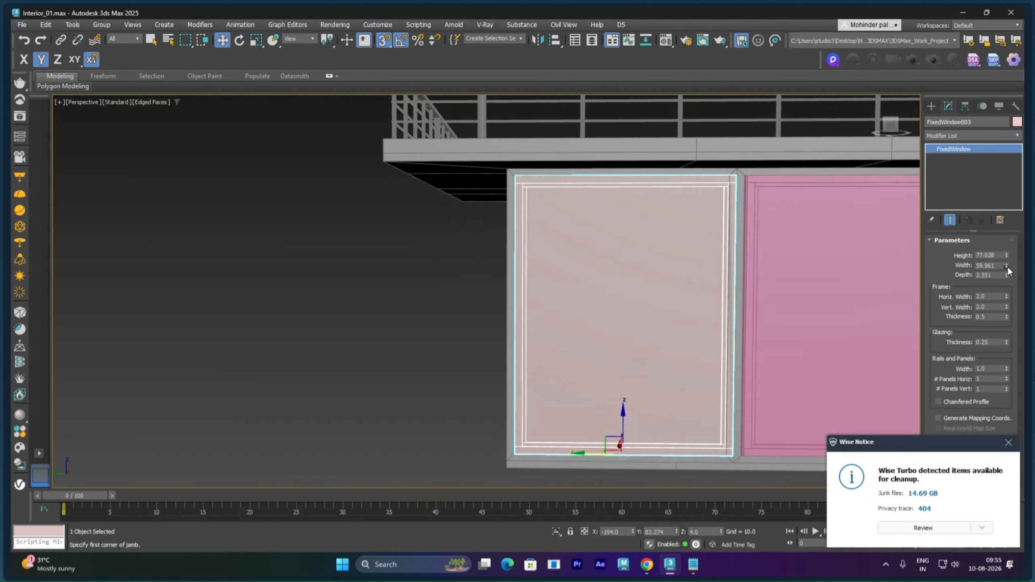
{"action": "left_click", "coordinate": [1008, 265]}
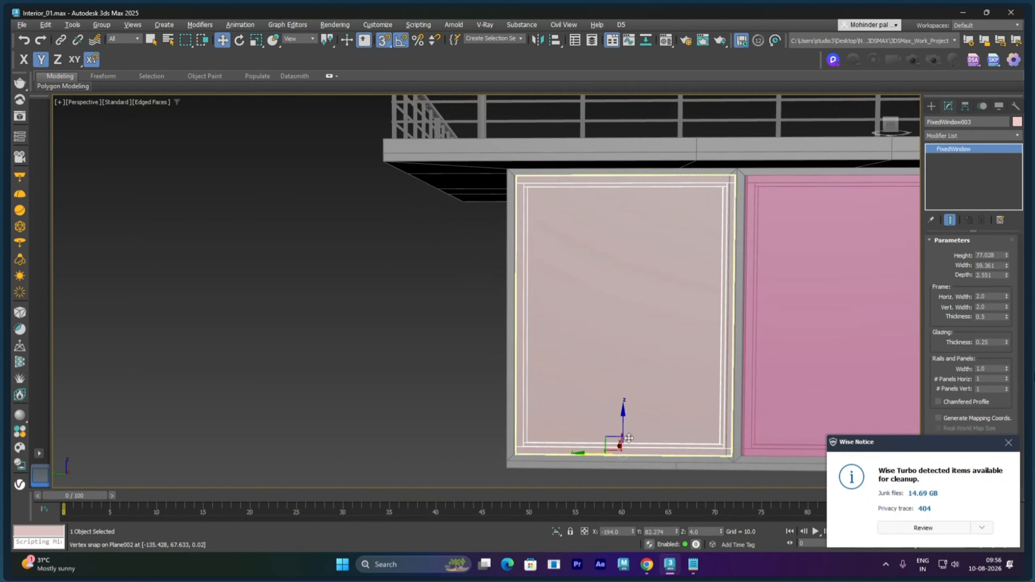
{"action": "scroll", "coordinate": [629, 438], "scroll_direction": "up", "scroll_amount": 5}
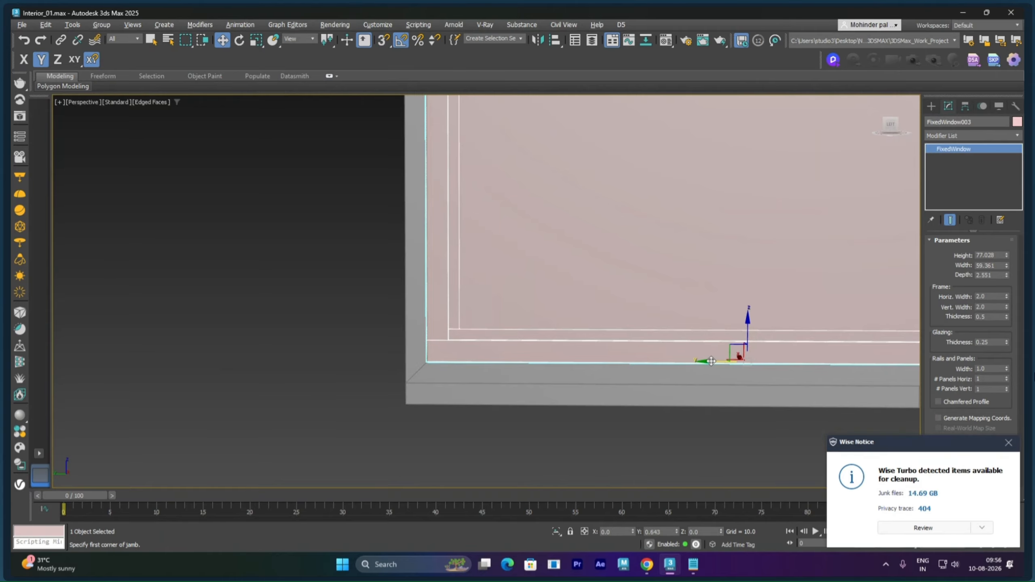
{"action": "scroll", "coordinate": [714, 308], "scroll_direction": "down", "scroll_amount": 8}
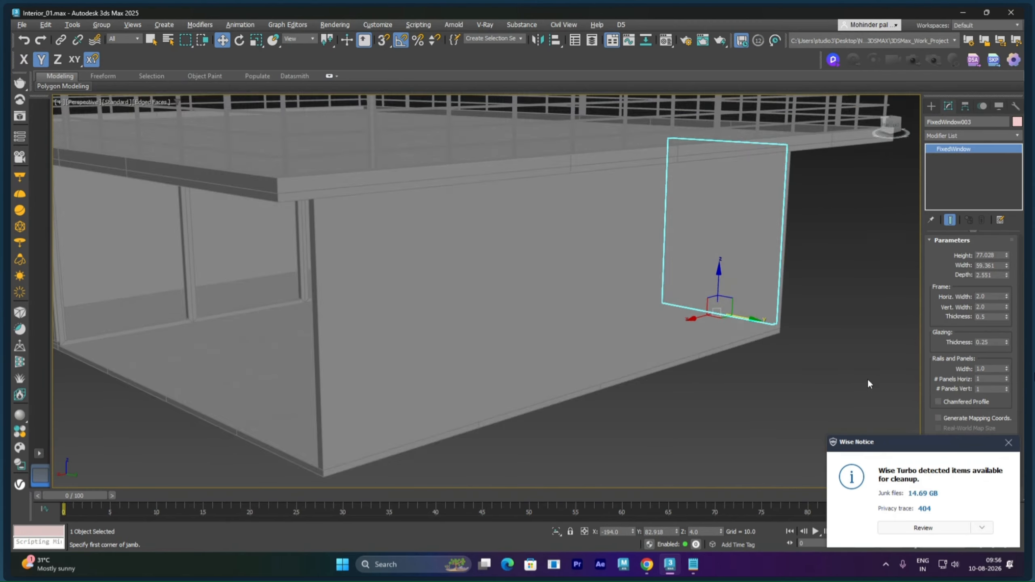
Step: Set the object color of the two new fixed windows to the custom grey and deselect them
{"action": "middle_click_drag", "start_coordinate": [869, 382], "coordinate": [902, 375], "text": "alt"}
{"action": "left_click", "coordinate": [618, 267], "text": "ctrl"}
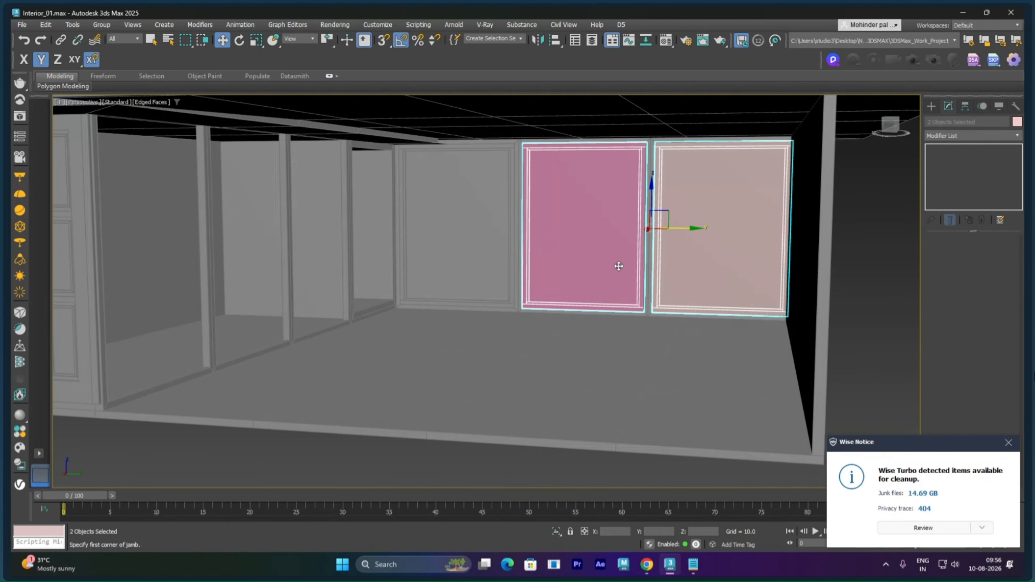
{"action": "left_click", "coordinate": [1017, 123]}
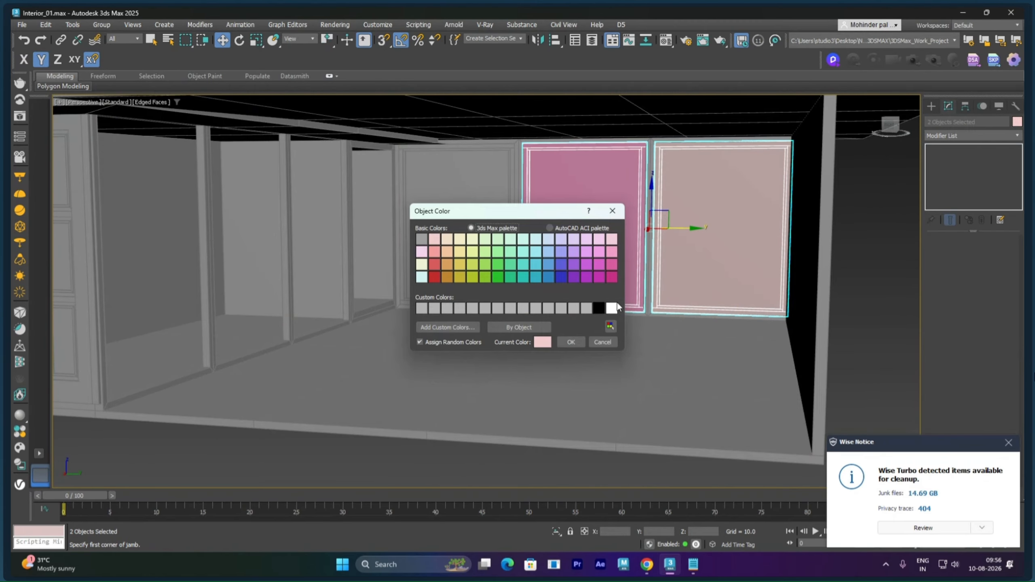
{"action": "left_click", "coordinate": [588, 309]}
{"action": "left_click", "coordinate": [571, 342]}
{"action": "left_click", "coordinate": [452, 458]}
Step: Attach every object in the Attach List except Railing001 and Shape001 to the floor's editable poly
{"action": "scroll", "coordinate": [523, 343], "scroll_direction": "down", "scroll_amount": 3}
{"action": "middle_click_drag", "start_coordinate": [523, 343], "coordinate": [567, 347], "text": "alt"}
{"action": "scroll", "coordinate": [555, 333], "scroll_direction": "down", "scroll_amount": 4}
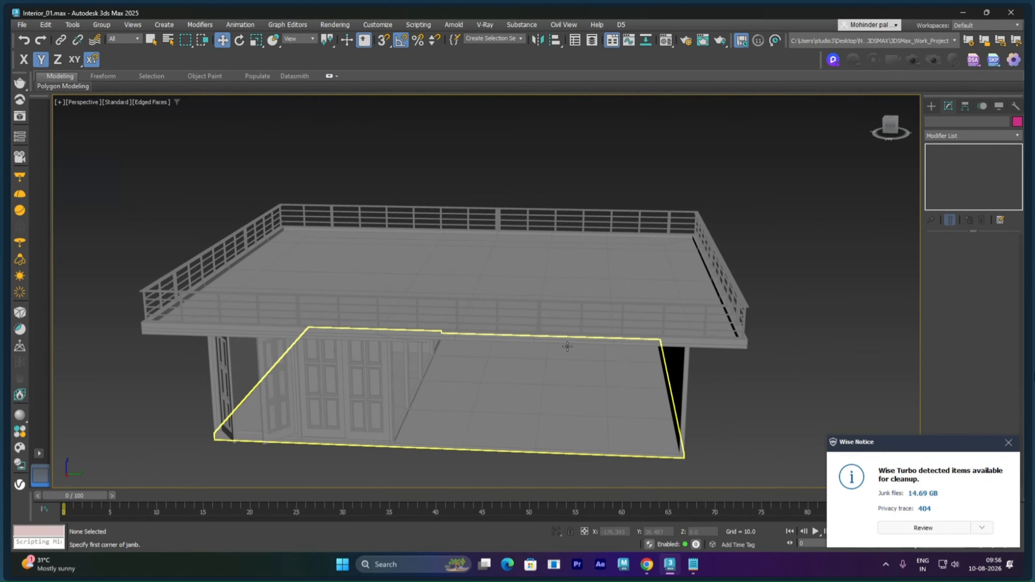
{"action": "left_click", "coordinate": [575, 395]}
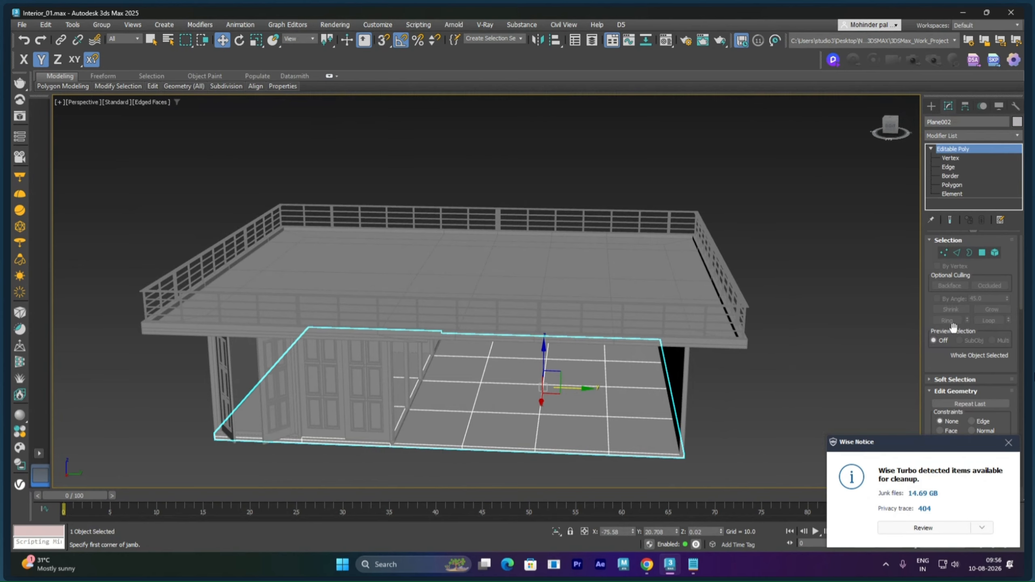
{"action": "scroll", "coordinate": [945, 357], "scroll_direction": "down", "scroll_amount": 10}
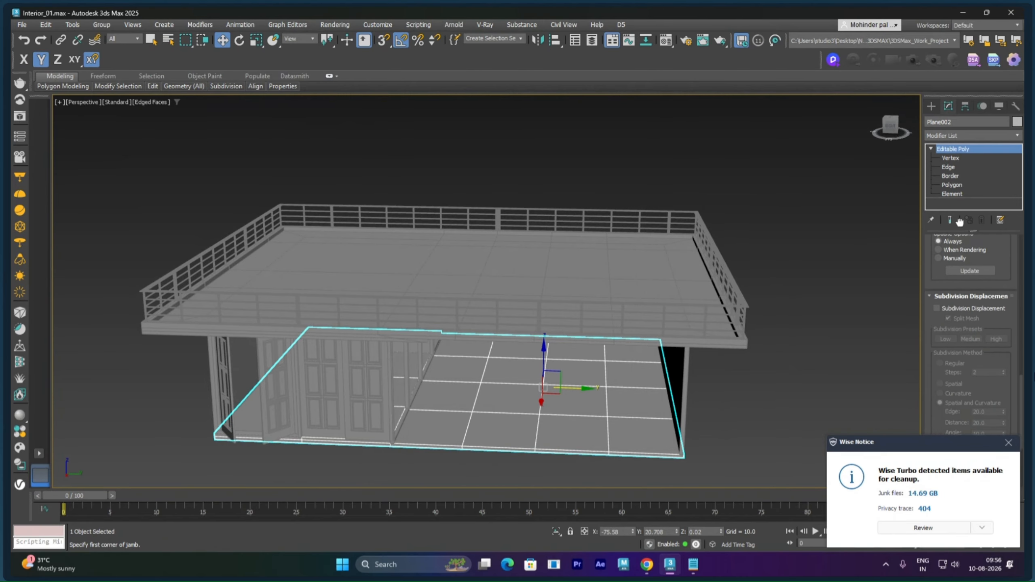
{"action": "left_click_drag", "start_coordinate": [963, 197], "coordinate": [962, 171]}
{"action": "scroll", "coordinate": [961, 265], "scroll_direction": "up", "scroll_amount": 6}
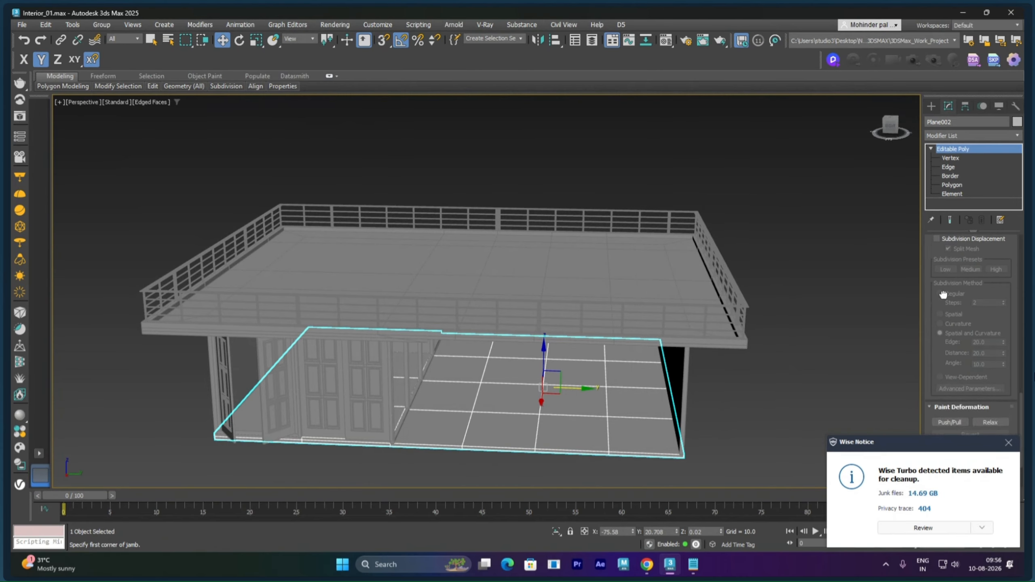
{"action": "scroll", "coordinate": [946, 353], "scroll_direction": "up", "scroll_amount": 5}
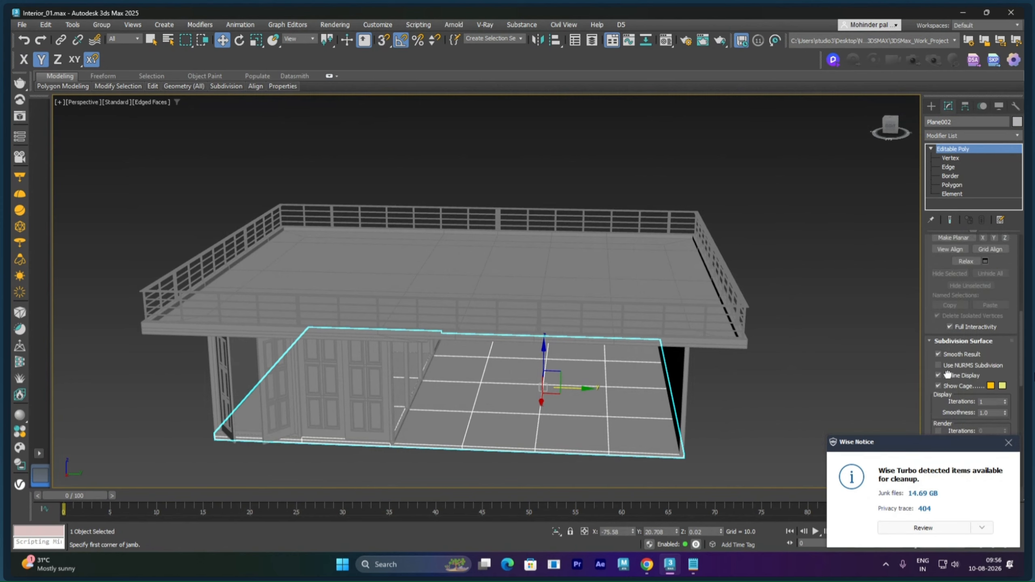
{"action": "scroll", "coordinate": [945, 322], "scroll_direction": "up", "scroll_amount": 5}
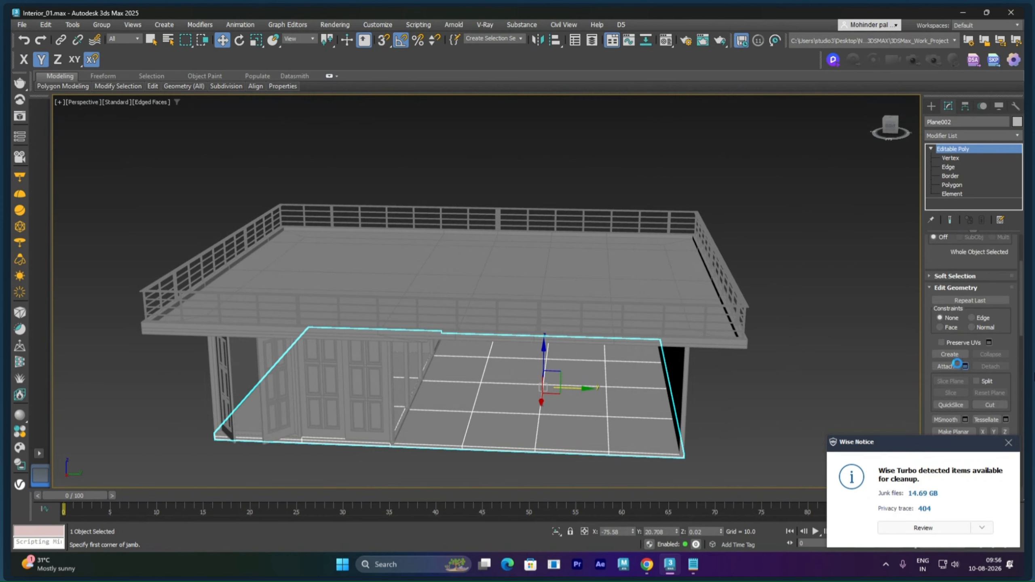
{"action": "left_click", "coordinate": [964, 366]}
{"action": "left_click", "coordinate": [456, 197]}
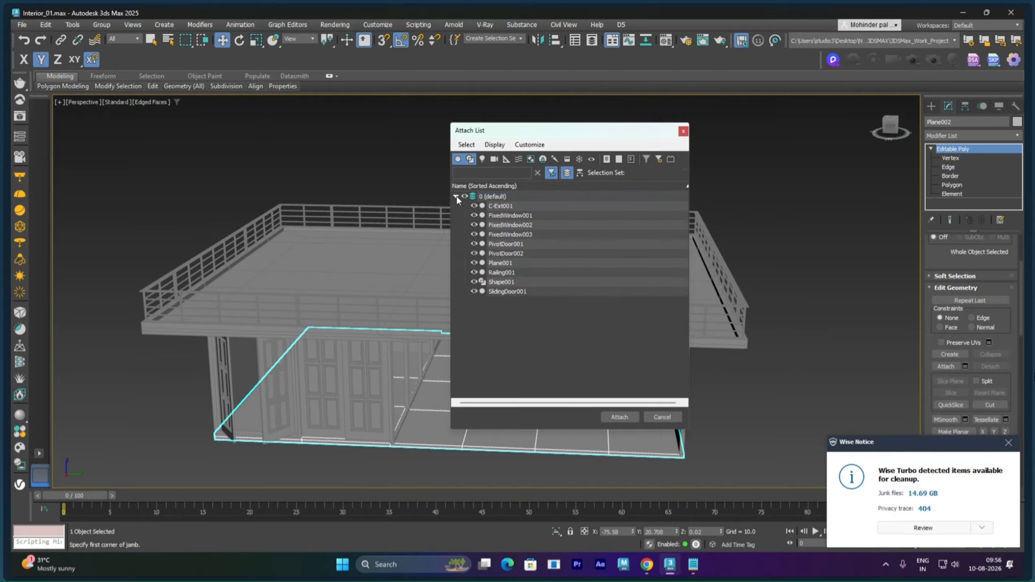
{"action": "left_click", "coordinate": [508, 205]}
{"action": "left_click", "coordinate": [507, 291], "text": "shift"}
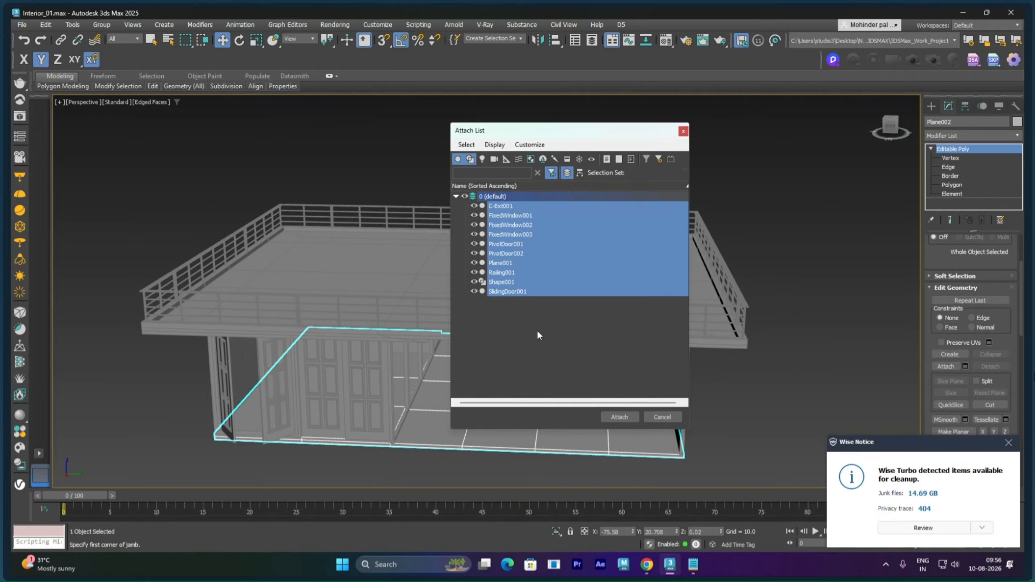
{"action": "left_click", "coordinate": [508, 273], "text": "ctrl"}
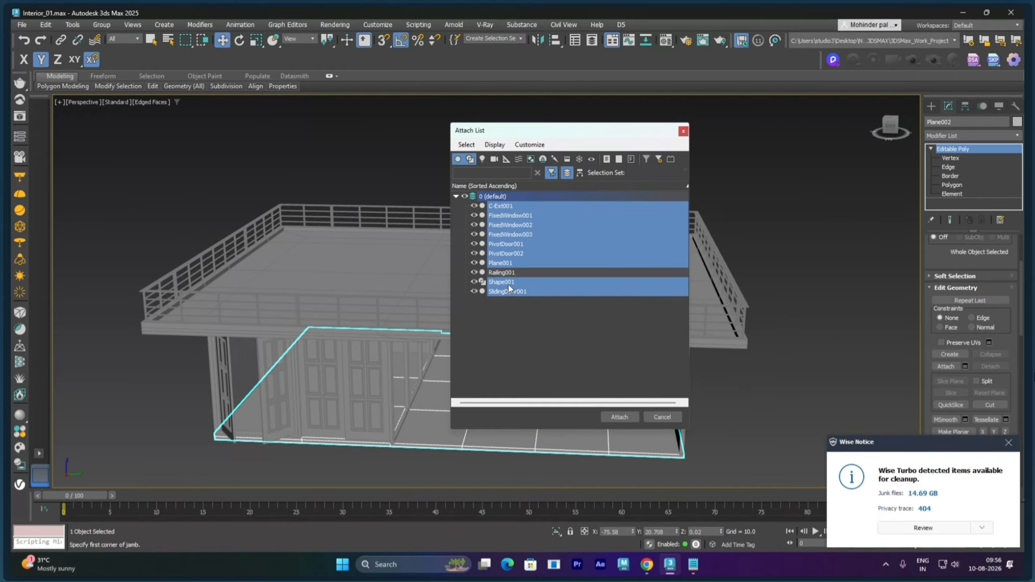
{"action": "left_click", "coordinate": [508, 282], "text": "ctrl"}
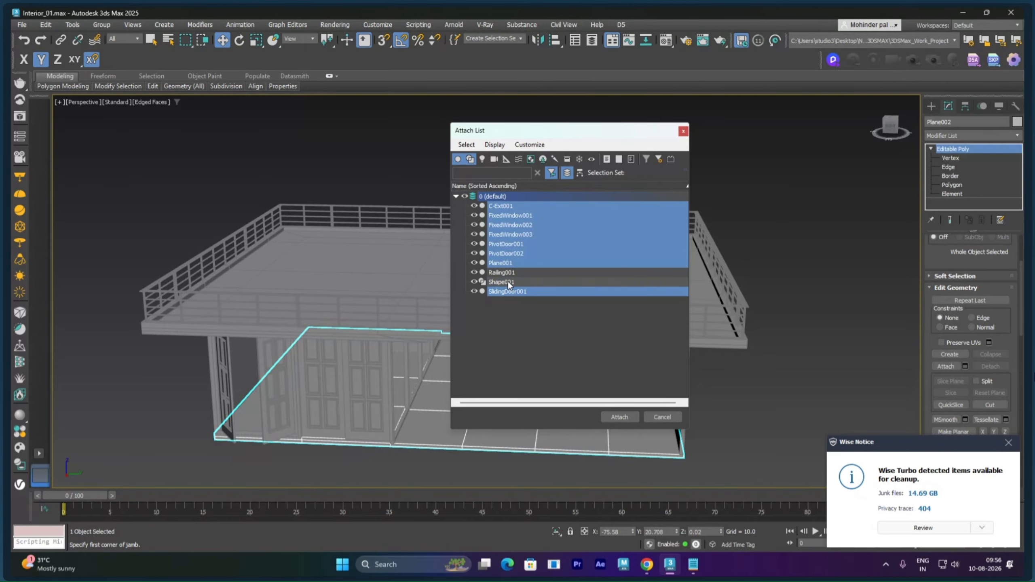
{"action": "left_click", "coordinate": [624, 417]}
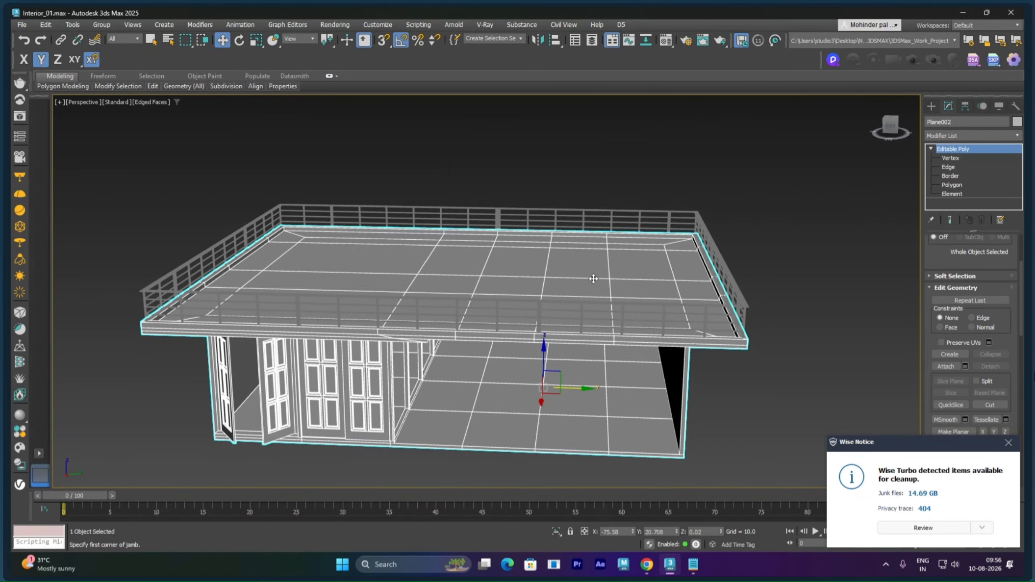
Step: Select all elements of the combined house mesh, change their material ID, and clear the selection
{"action": "middle_click_drag", "start_coordinate": [602, 349], "coordinate": [520, 317], "text": "alt"}
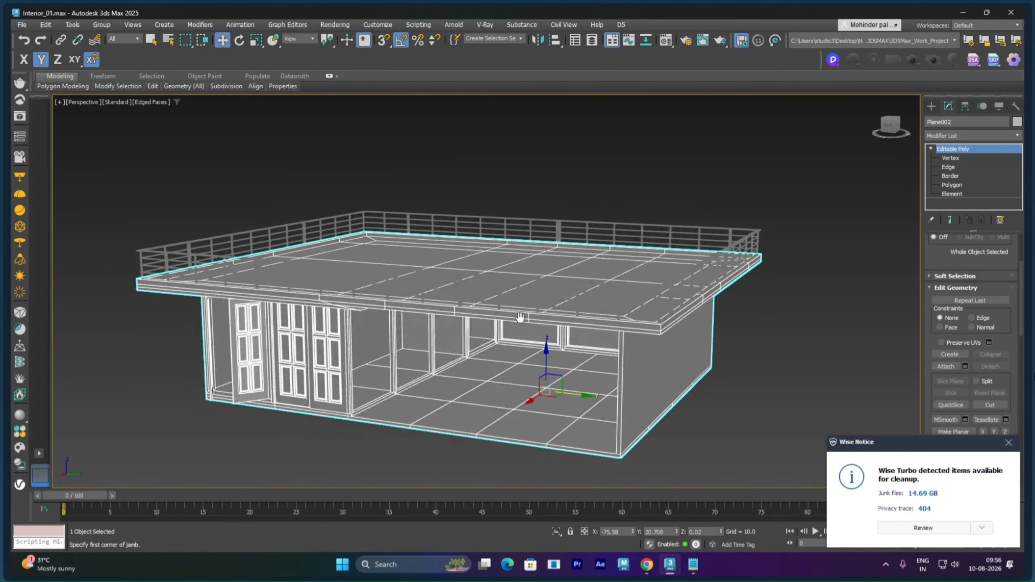
{"action": "scroll", "coordinate": [520, 317], "scroll_direction": "up", "scroll_amount": 4}
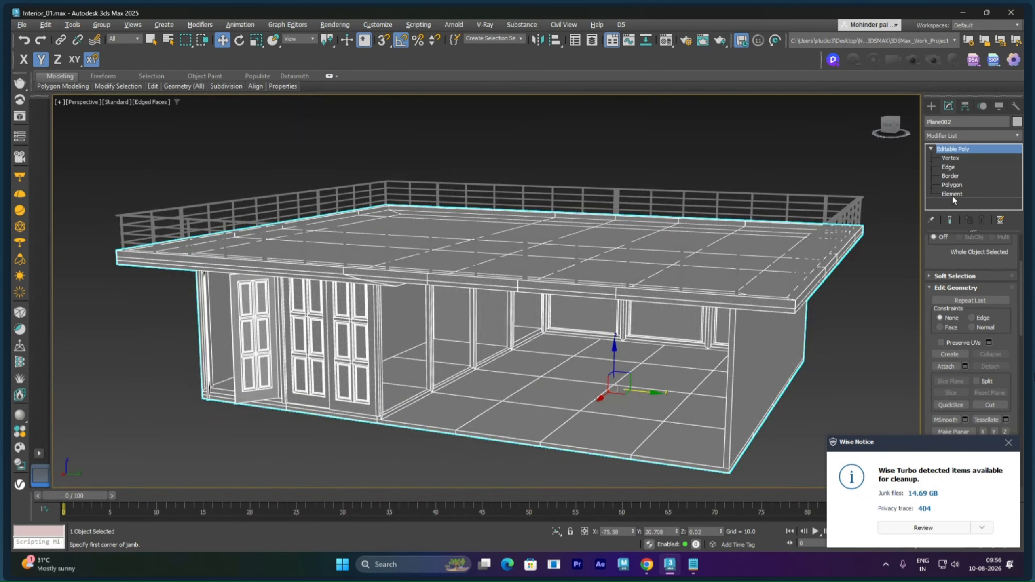
{"action": "left_click", "coordinate": [952, 194]}
{"action": "left_click", "coordinate": [835, 275]}
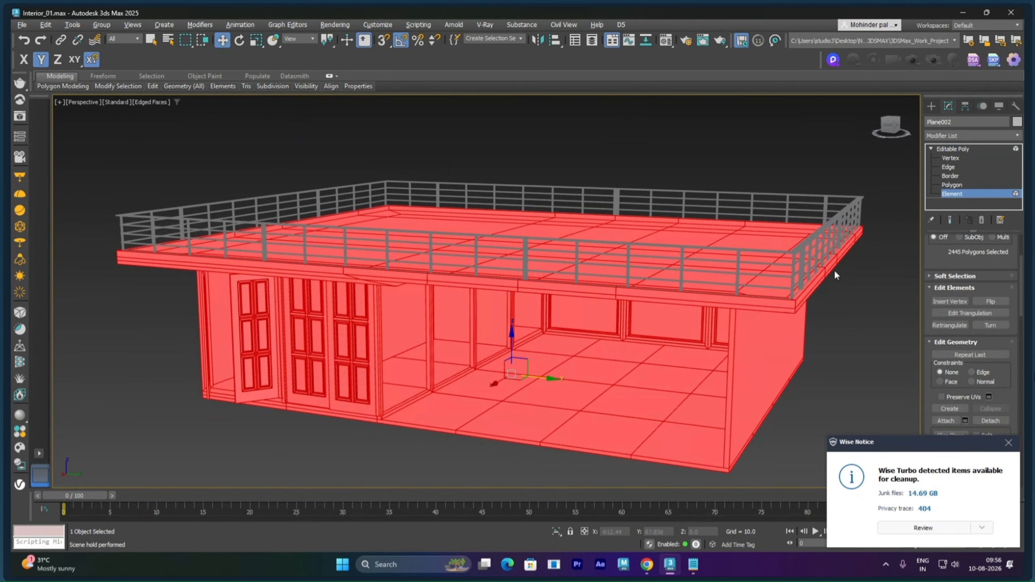
{"action": "left_click_drag", "start_coordinate": [946, 252], "coordinate": [950, 150]}
{"action": "scroll", "coordinate": [951, 186], "scroll_direction": "up", "scroll_amount": 5}
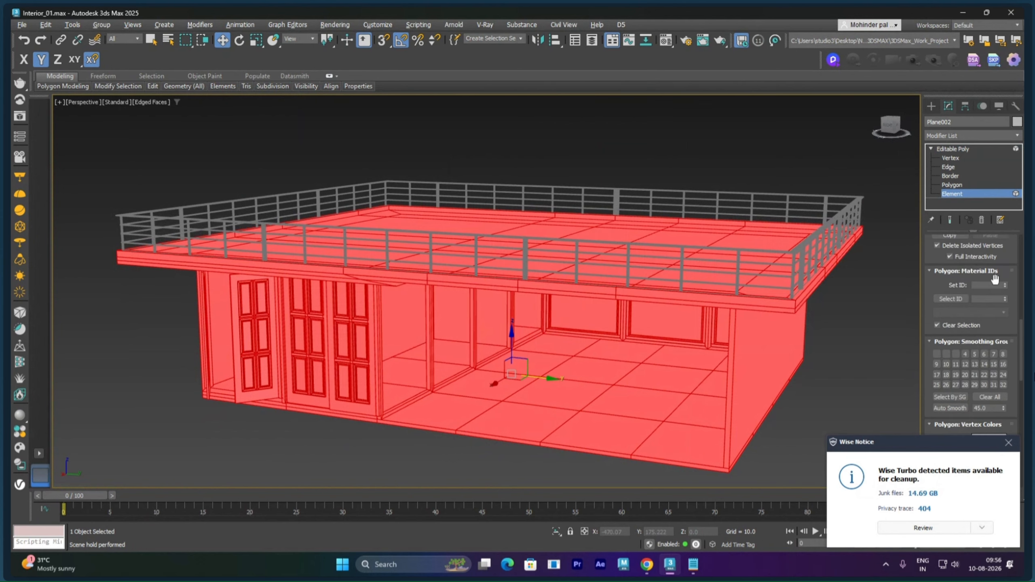
{"action": "left_click", "coordinate": [1005, 284]}
{"action": "left_click", "coordinate": [852, 377]}
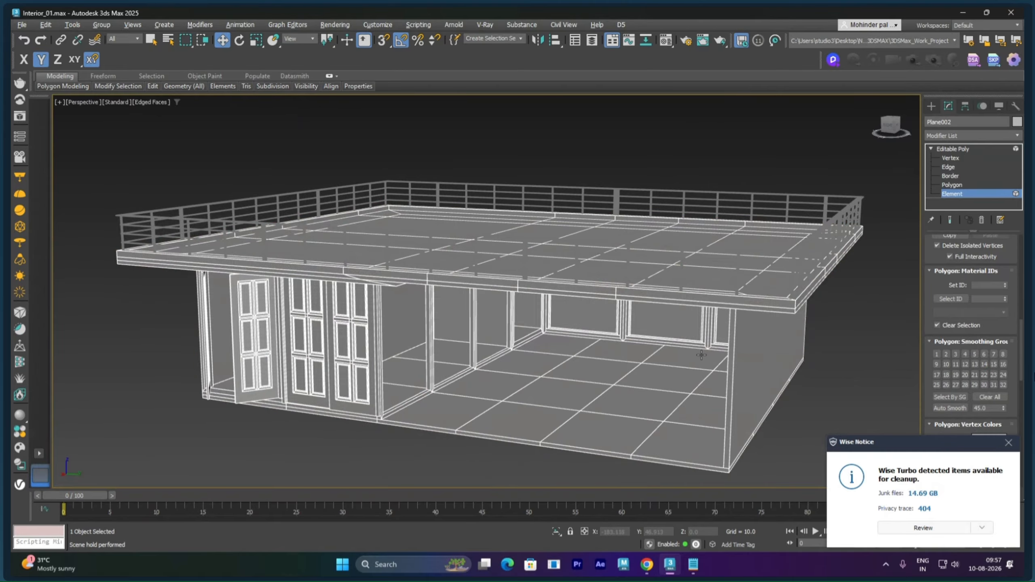
Step: Create a very large ground plane with 4 by 4 segments in the Top view, covering the house area
{"action": "scroll", "coordinate": [703, 354], "scroll_direction": "up", "scroll_amount": 6}
{"action": "scroll", "coordinate": [713, 344], "scroll_direction": "down", "scroll_amount": 10}
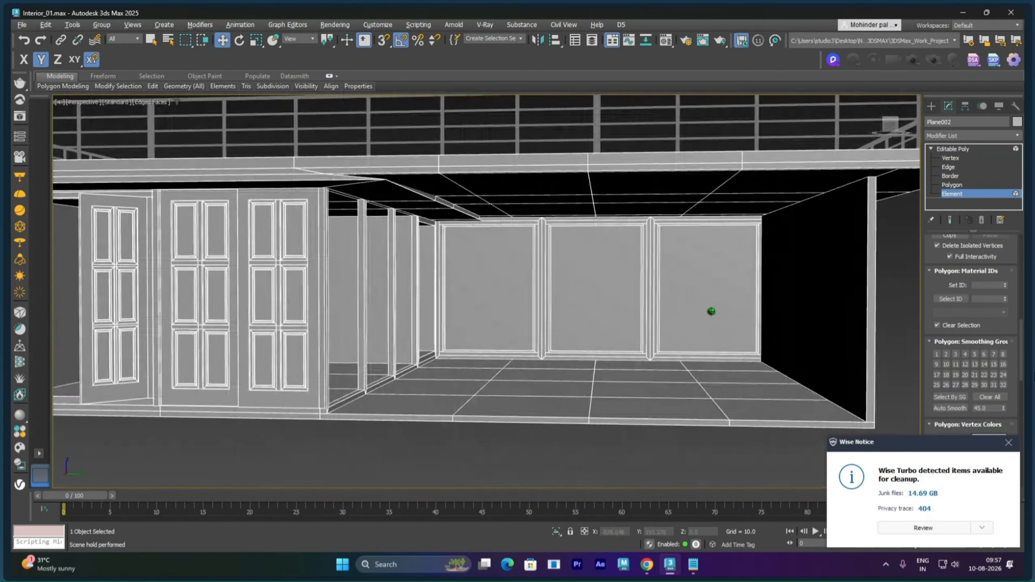
{"action": "middle_click_drag", "start_coordinate": [720, 344], "coordinate": [867, 248], "text": "alt"}
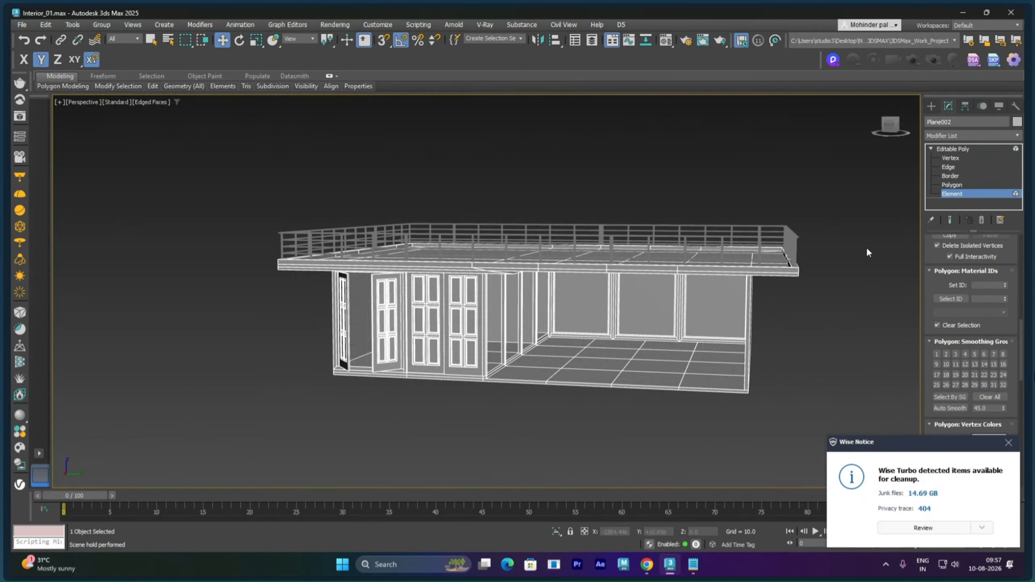
{"action": "left_click", "coordinate": [931, 106]}
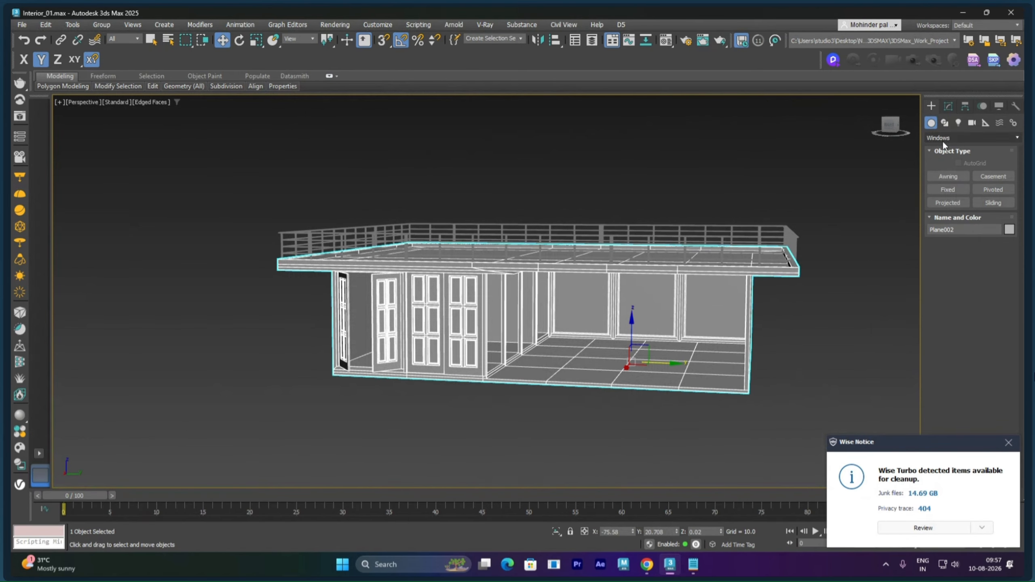
{"action": "left_click", "coordinate": [931, 139]}
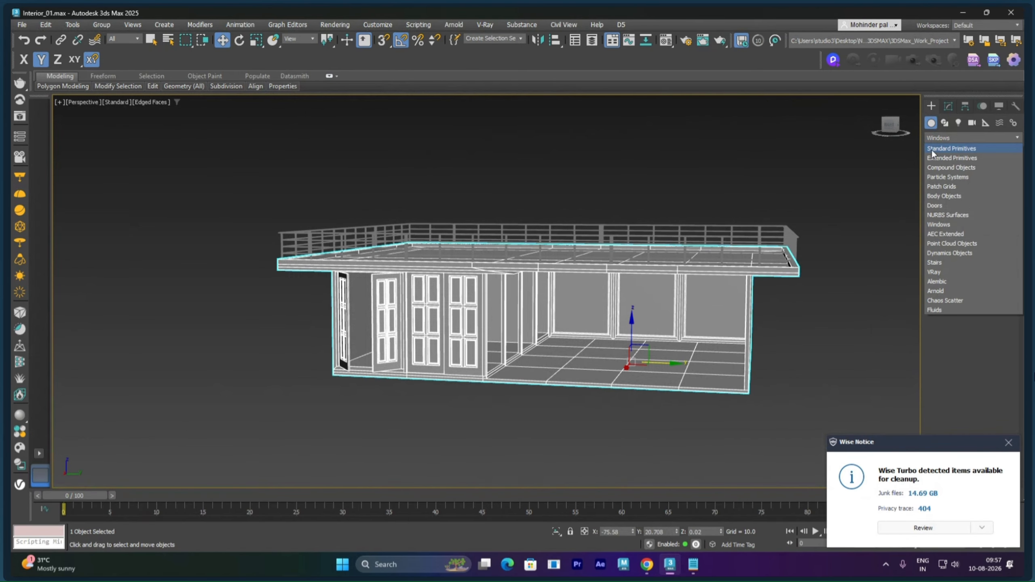
{"action": "left_click", "coordinate": [938, 145]}
{"action": "left_click", "coordinate": [991, 229]}
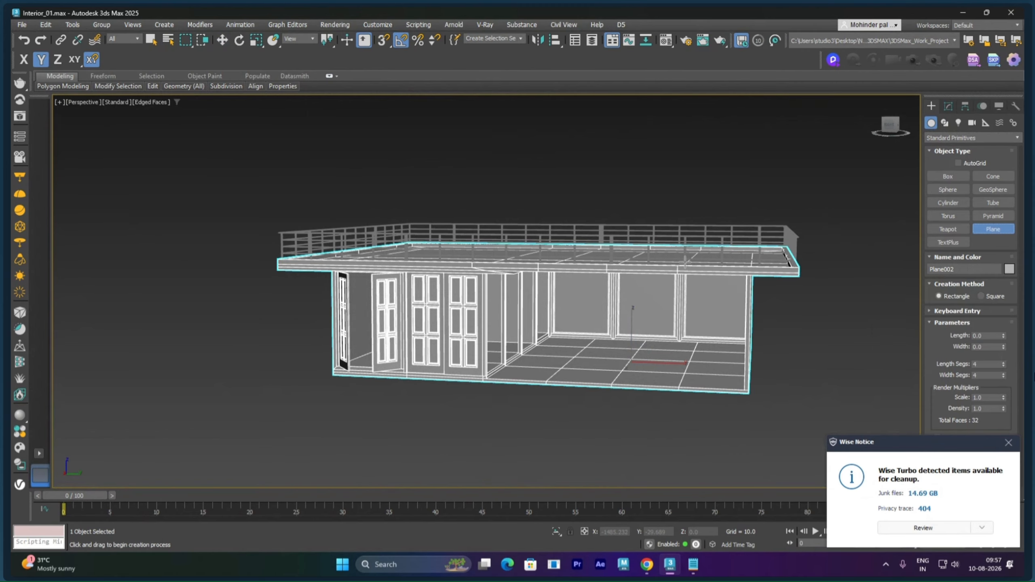
{"action": "key", "text": "t"}
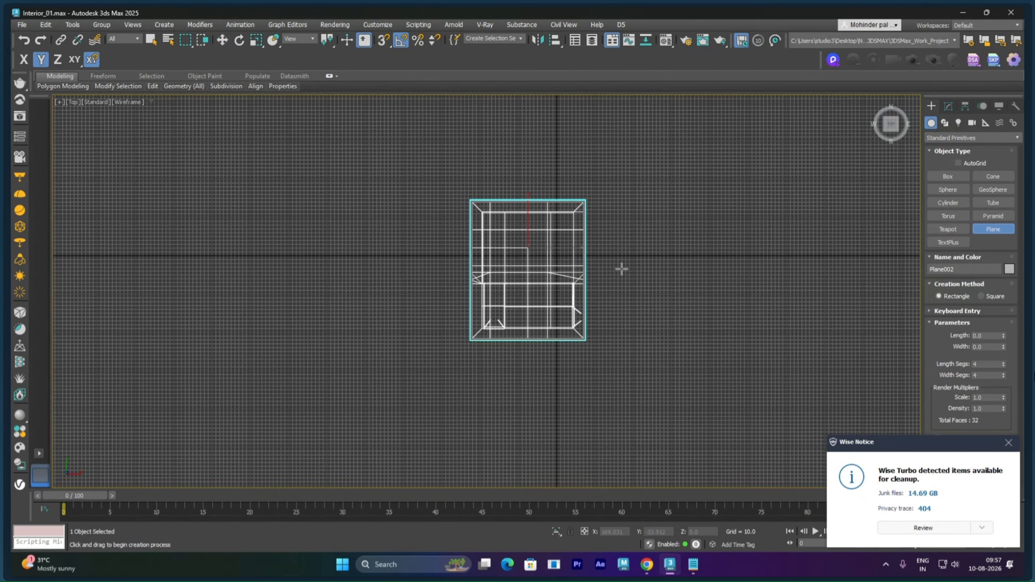
{"action": "scroll", "coordinate": [621, 270], "scroll_direction": "down", "scroll_amount": 3}
{"action": "left_click_drag", "start_coordinate": [404, 148], "coordinate": [954, 551]}
Step: Move the ground plane in XY to about X -46.922, Y -29.204 so it surrounds the house, and inspect it in perspective
{"action": "key", "text": "w"}
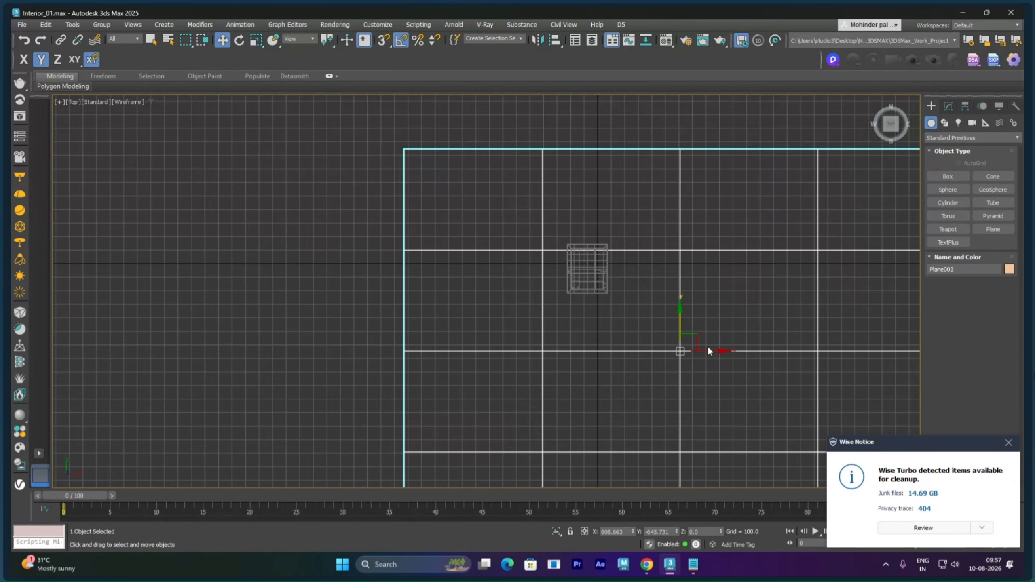
{"action": "left_click_drag", "start_coordinate": [699, 340], "coordinate": [610, 255]}
{"action": "key", "text": "p"}
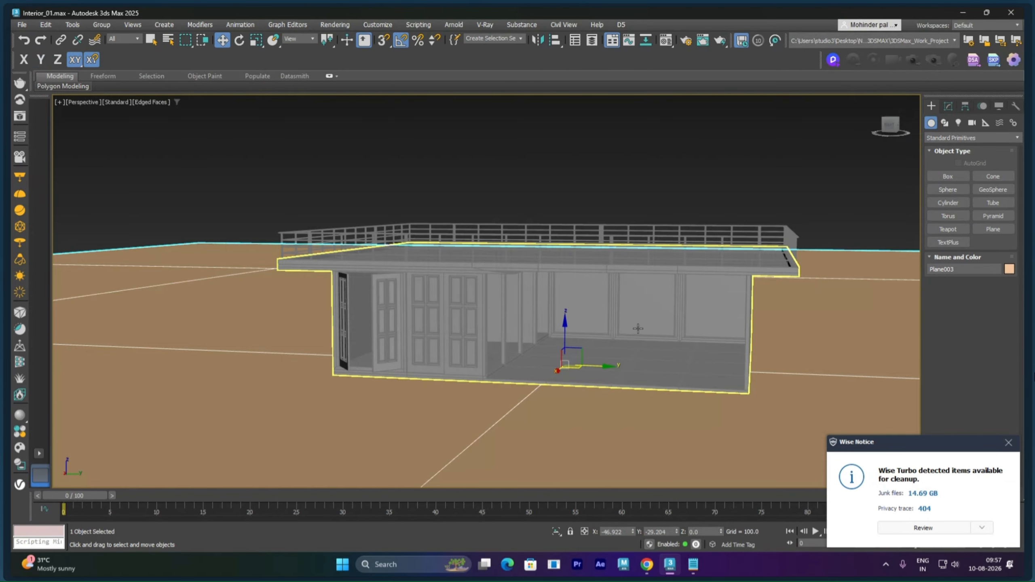
{"action": "middle_click_drag", "start_coordinate": [620, 322], "coordinate": [603, 322], "text": "alt"}
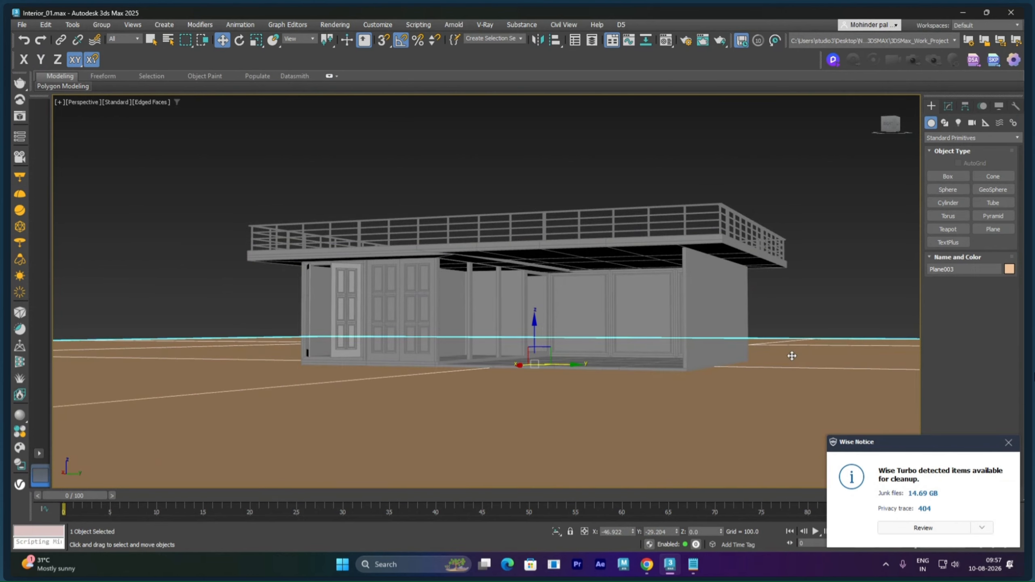
{"action": "scroll", "coordinate": [694, 385], "scroll_direction": "up", "scroll_amount": 10}
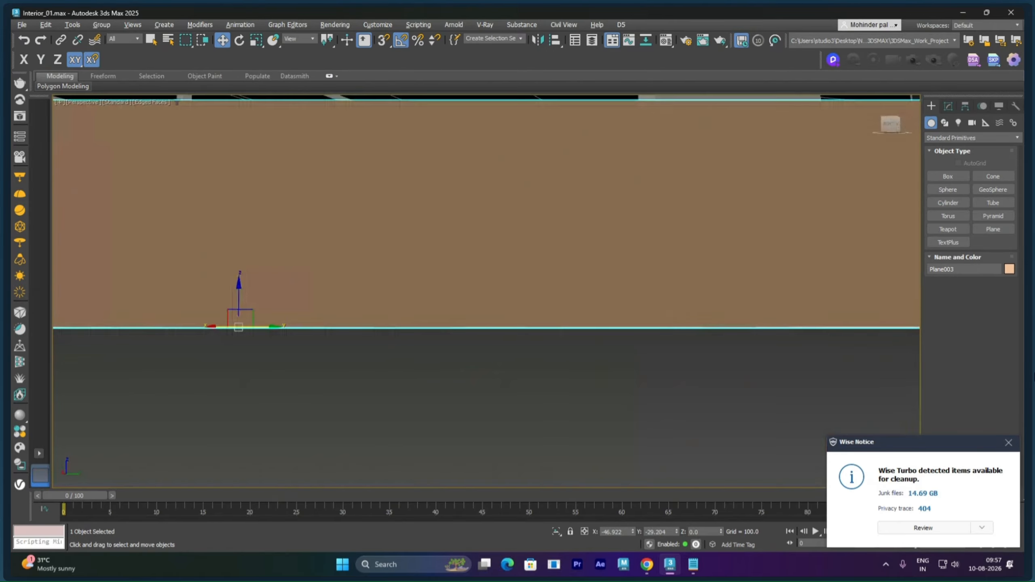
{"action": "scroll", "coordinate": [696, 385], "scroll_direction": "down", "scroll_amount": 1}
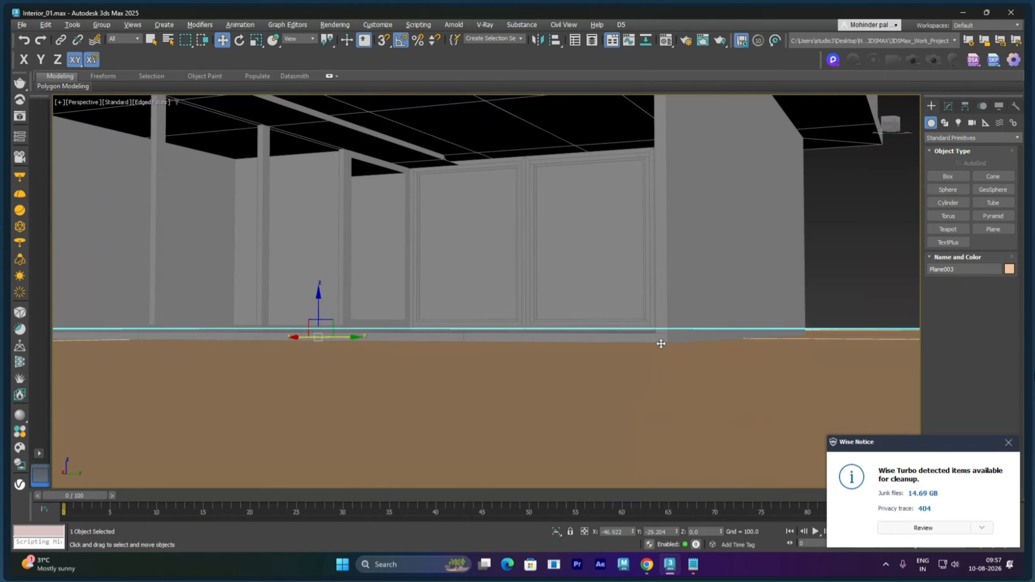
{"action": "scroll", "coordinate": [654, 332], "scroll_direction": "down", "scroll_amount": 8}
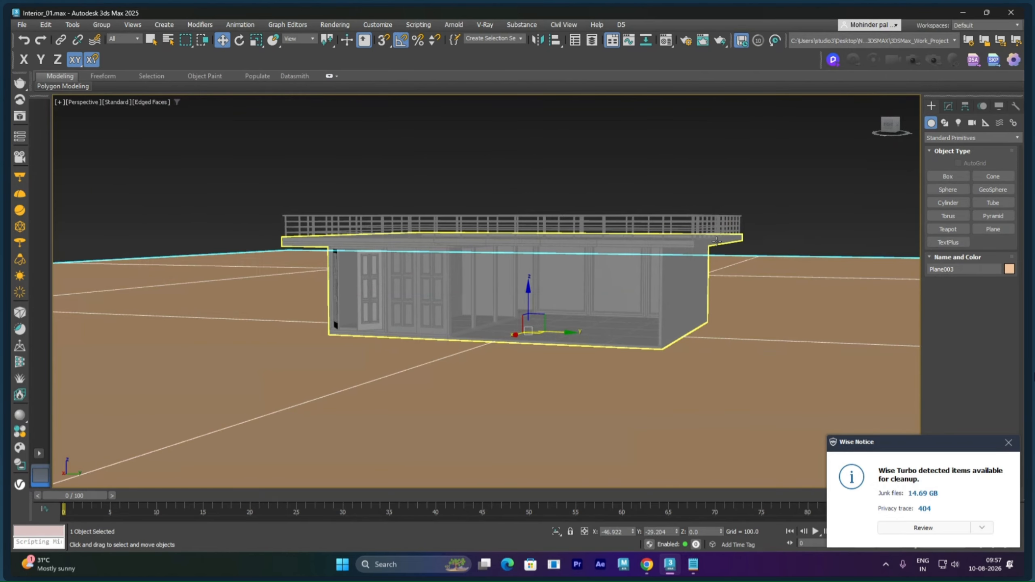
Step: Attach the ground plane to the combined house mesh
{"action": "left_click", "coordinate": [710, 238]}
{"action": "left_click", "coordinate": [682, 276]}
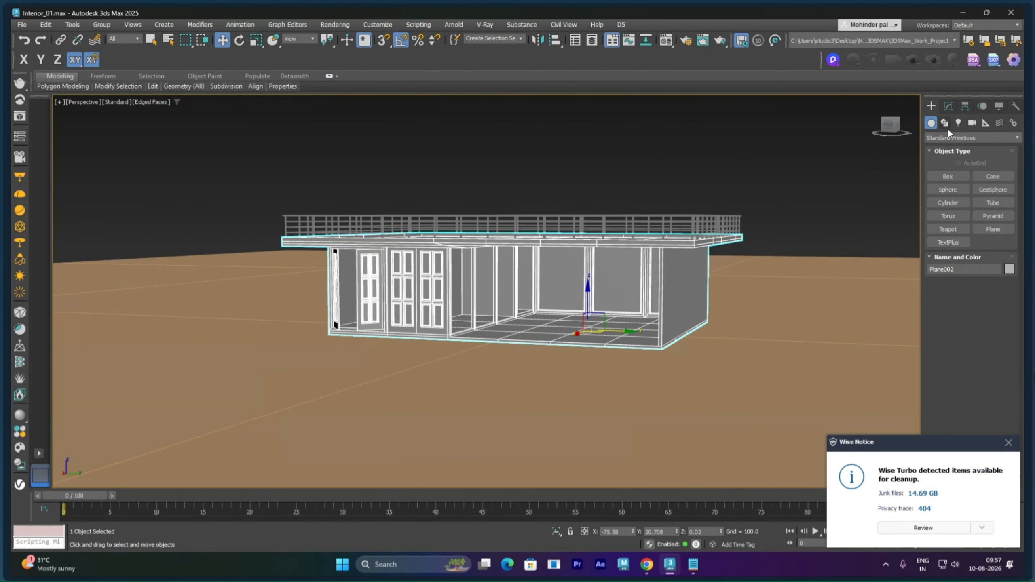
{"action": "left_click", "coordinate": [948, 106]}
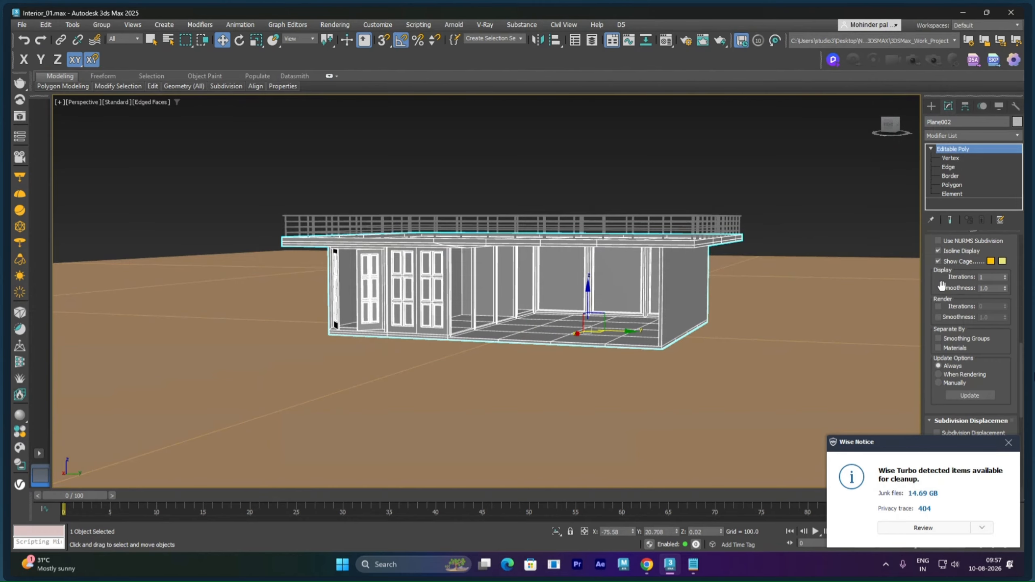
{"action": "scroll", "coordinate": [941, 286], "scroll_direction": "down", "scroll_amount": 5}
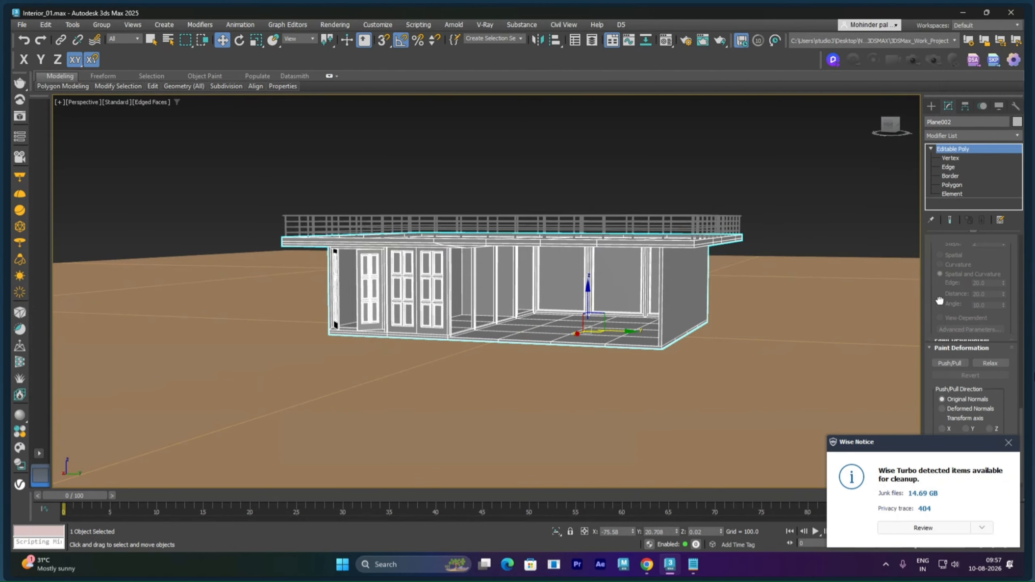
{"action": "scroll", "coordinate": [940, 301], "scroll_direction": "up", "scroll_amount": 8}
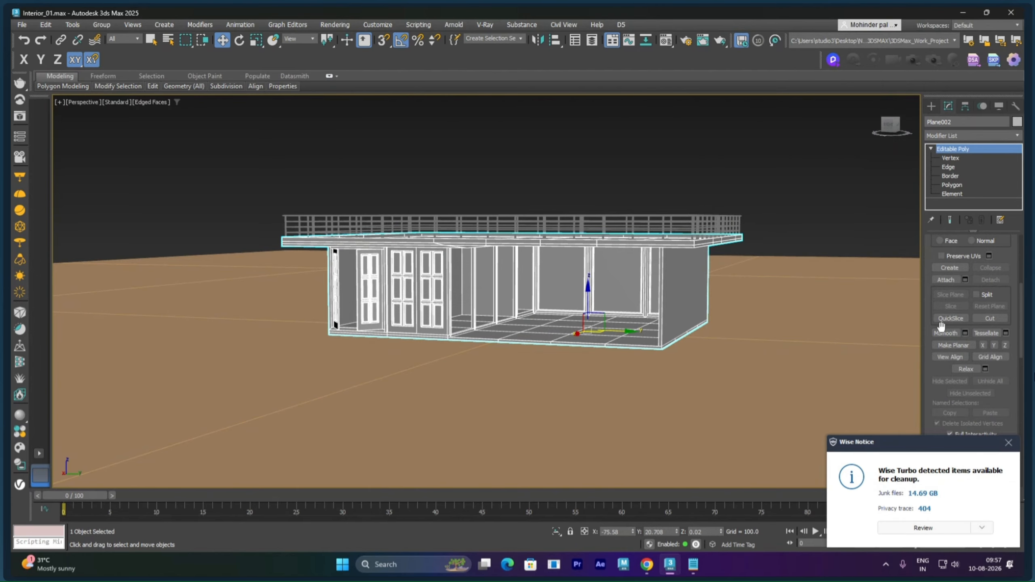
{"action": "left_click", "coordinate": [945, 280]}
{"action": "left_click", "coordinate": [870, 312]}
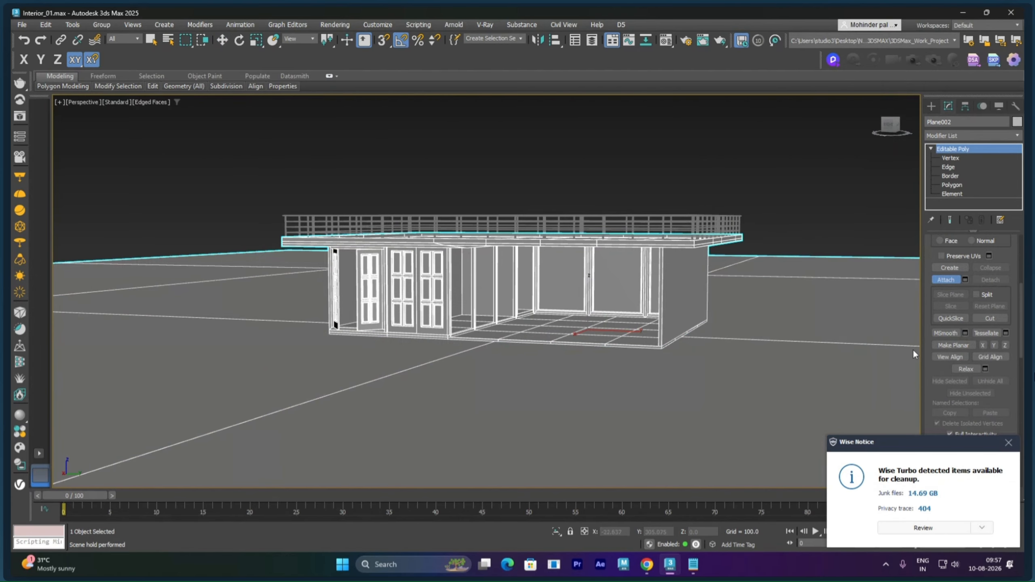
Step: Select all elements of the combined house and ground mesh, set their material ID to 1, and clear the selection
{"action": "left_click", "coordinate": [946, 193]}
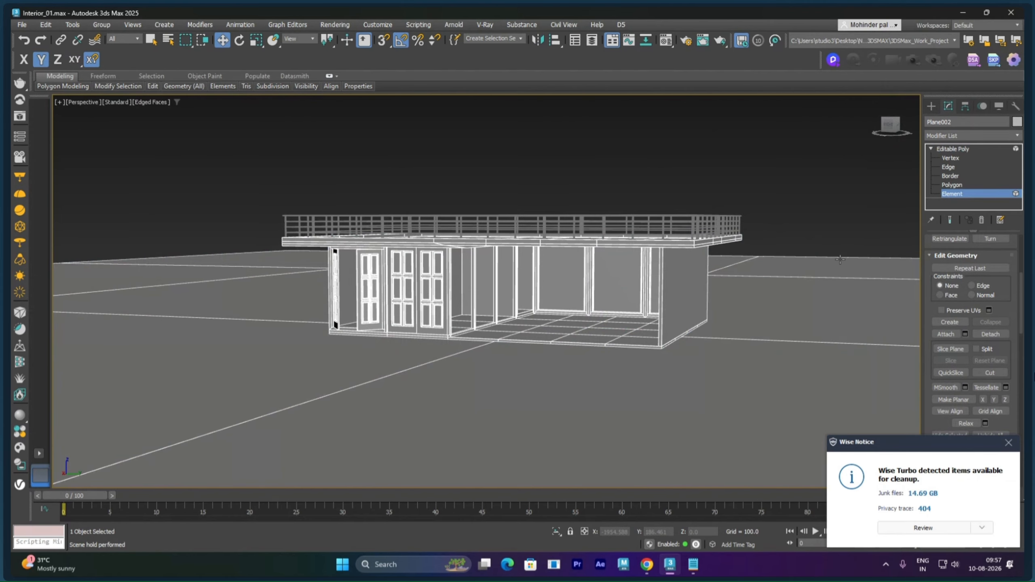
{"action": "scroll", "coordinate": [936, 350], "scroll_direction": "down", "scroll_amount": 10}
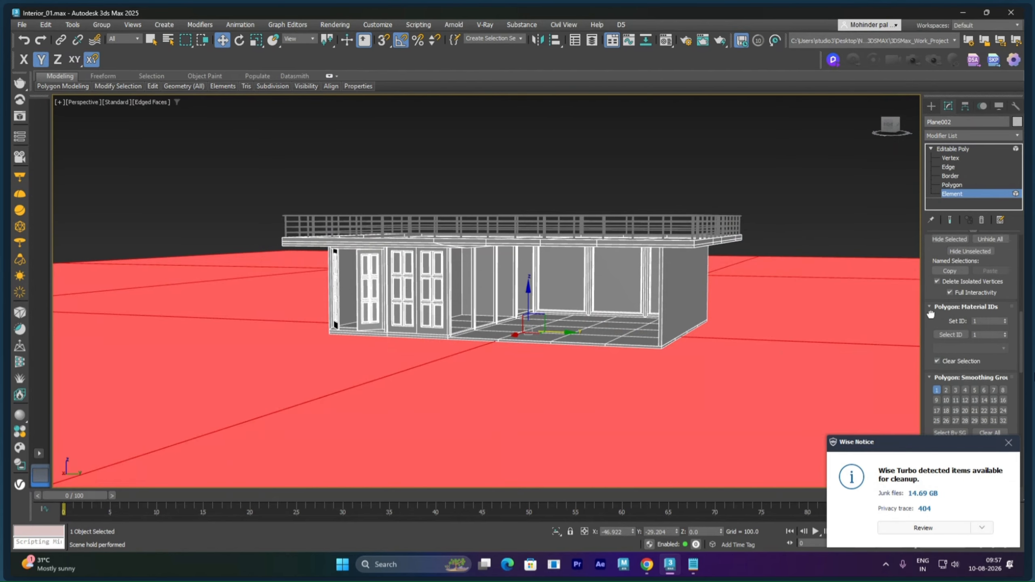
{"action": "scroll", "coordinate": [932, 297], "scroll_direction": "up", "scroll_amount": 2}
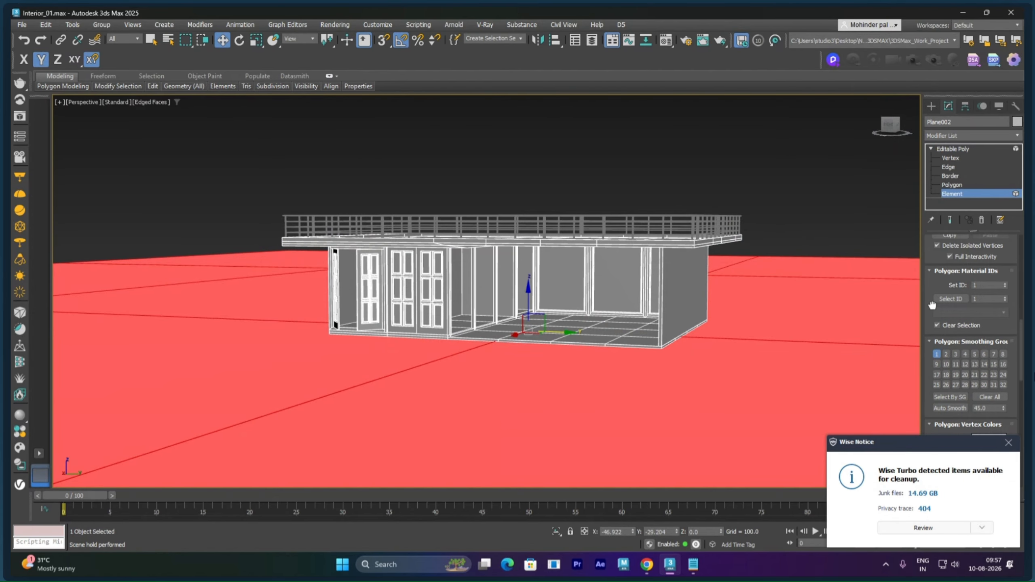
{"action": "left_click", "coordinate": [801, 241]}
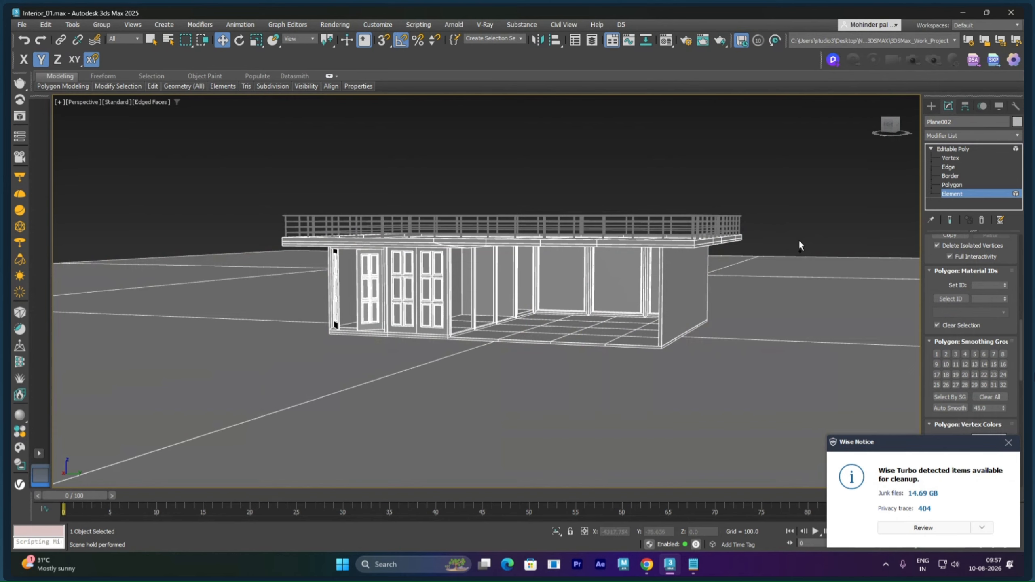
{"action": "left_click", "coordinate": [805, 258]}
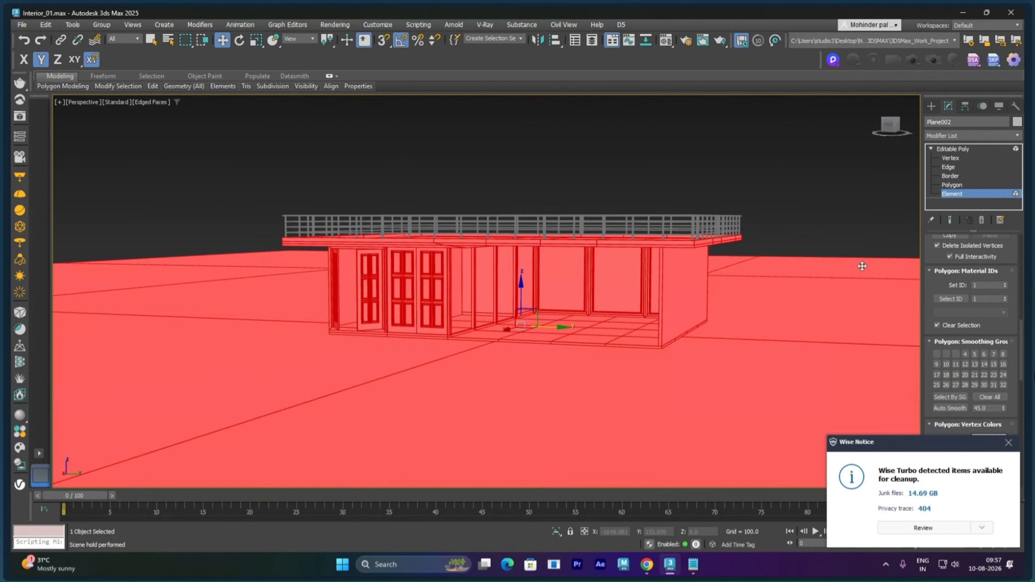
{"action": "left_click", "coordinate": [983, 285]}
{"action": "left_click", "coordinate": [808, 236]}
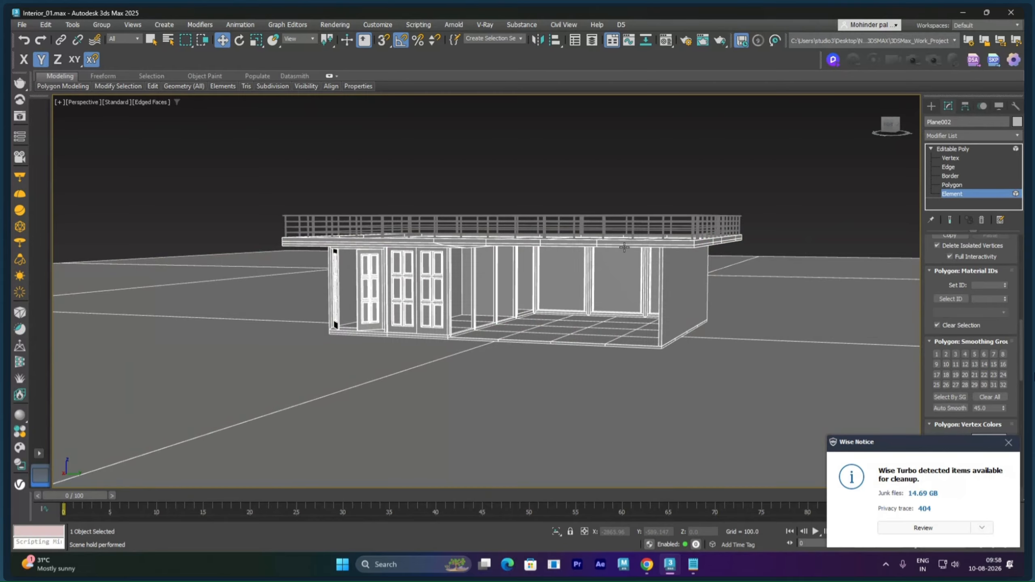
Step: Leave element editing and examine the house's doors, openings and roof railing from several angles in perspective
{"action": "scroll", "coordinate": [565, 261], "scroll_direction": "up", "scroll_amount": 3}
{"action": "middle_click_drag", "start_coordinate": [565, 261], "coordinate": [617, 256], "text": "alt"}
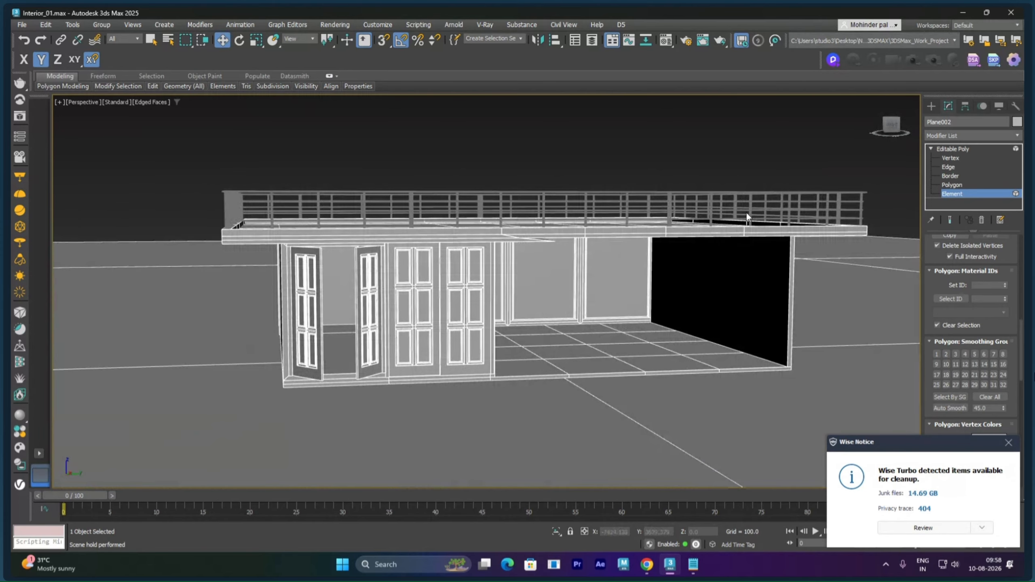
{"action": "left_click", "coordinate": [961, 149]}
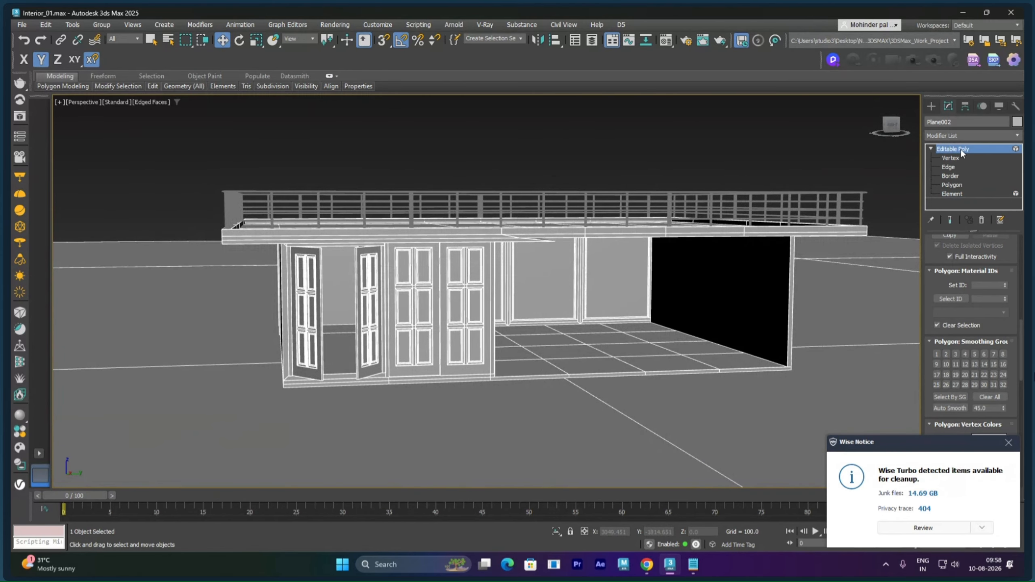
{"action": "middle_click_drag", "start_coordinate": [719, 272], "coordinate": [648, 254], "text": "alt"}
{"action": "scroll", "coordinate": [623, 266], "scroll_direction": "up", "scroll_amount": 5}
{"action": "scroll", "coordinate": [648, 254], "scroll_direction": "down", "scroll_amount": 4}
{"action": "middle_click_drag", "start_coordinate": [671, 297], "coordinate": [708, 305], "text": "alt"}
{"action": "scroll", "coordinate": [672, 302], "scroll_direction": "down", "scroll_amount": 2}
{"action": "left_click", "coordinate": [931, 106]}
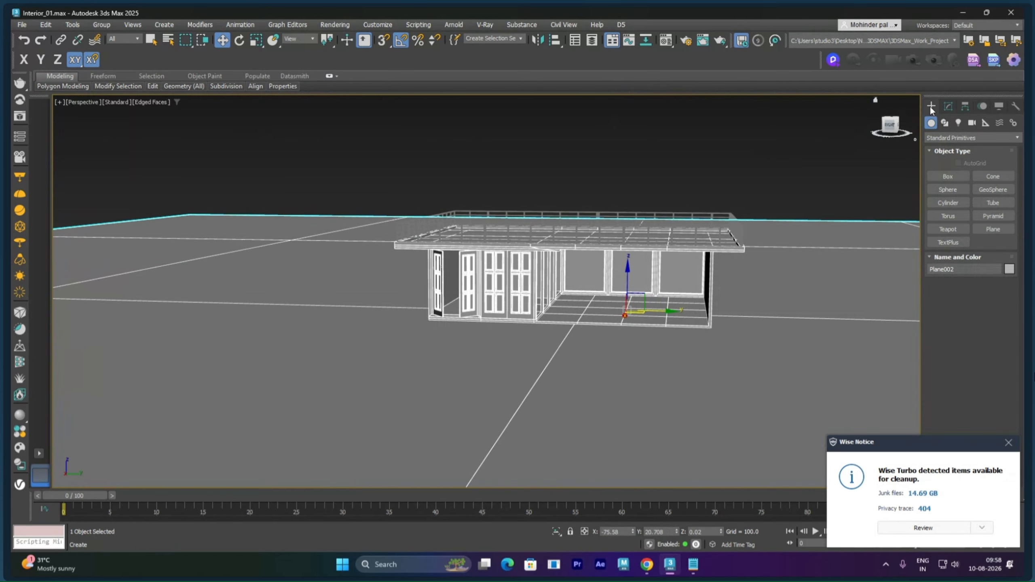
{"action": "left_click", "coordinate": [958, 122]}
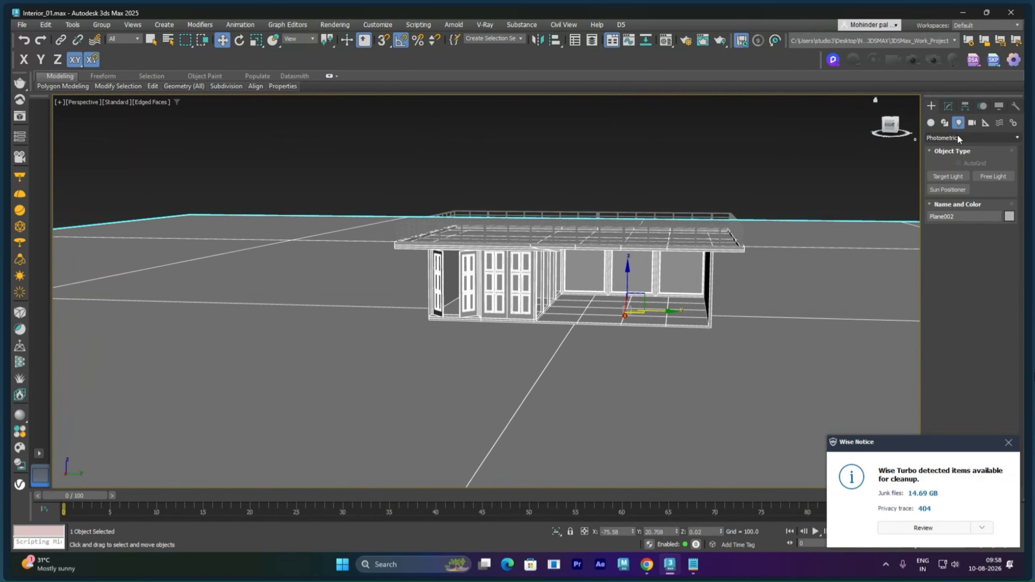
{"action": "left_click", "coordinate": [953, 139]}
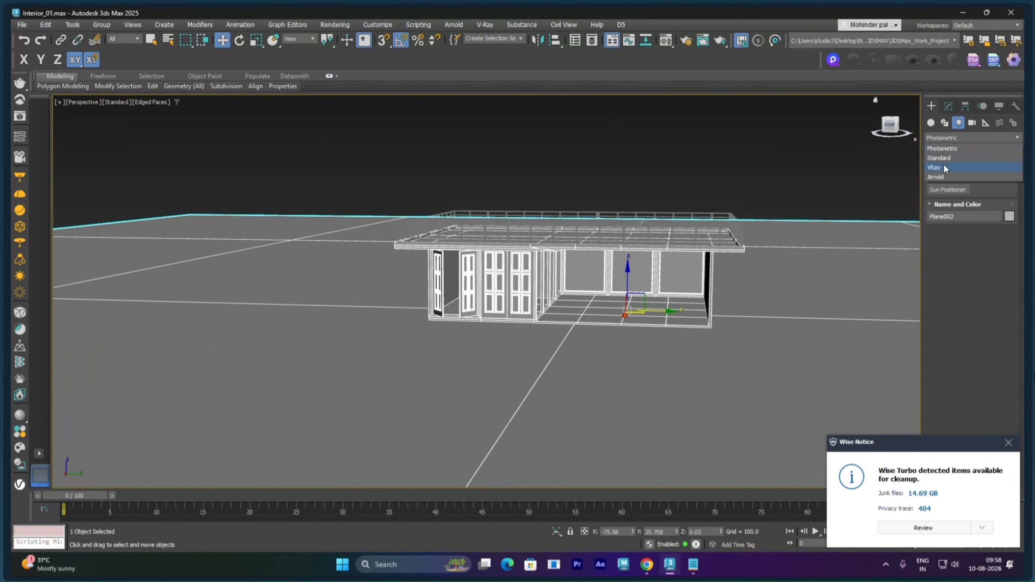
{"action": "left_click", "coordinate": [945, 168]}
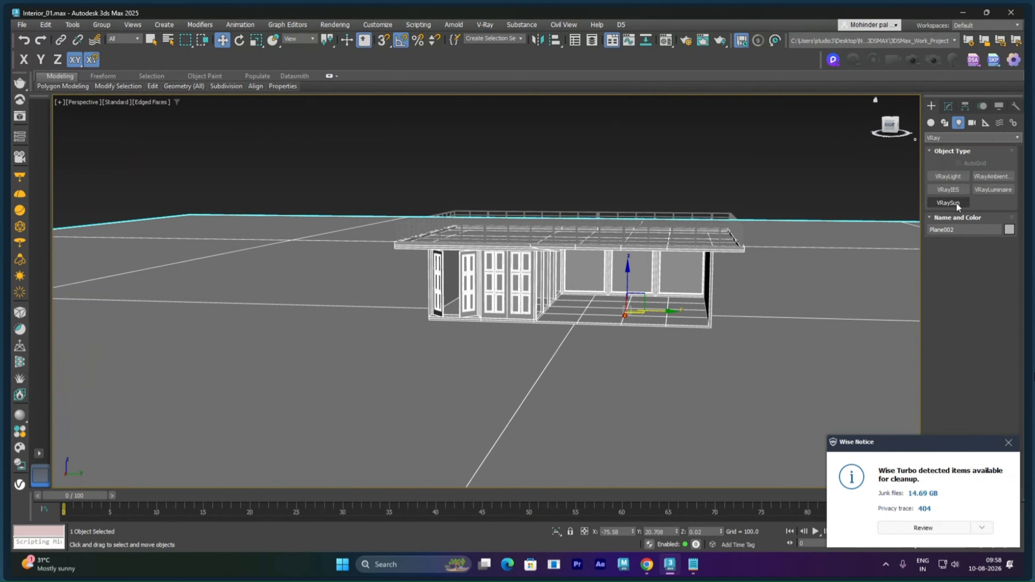
Step: Open the render setup and set the production renderer to V-Ray 7
{"action": "left_click", "coordinate": [340, 25]}
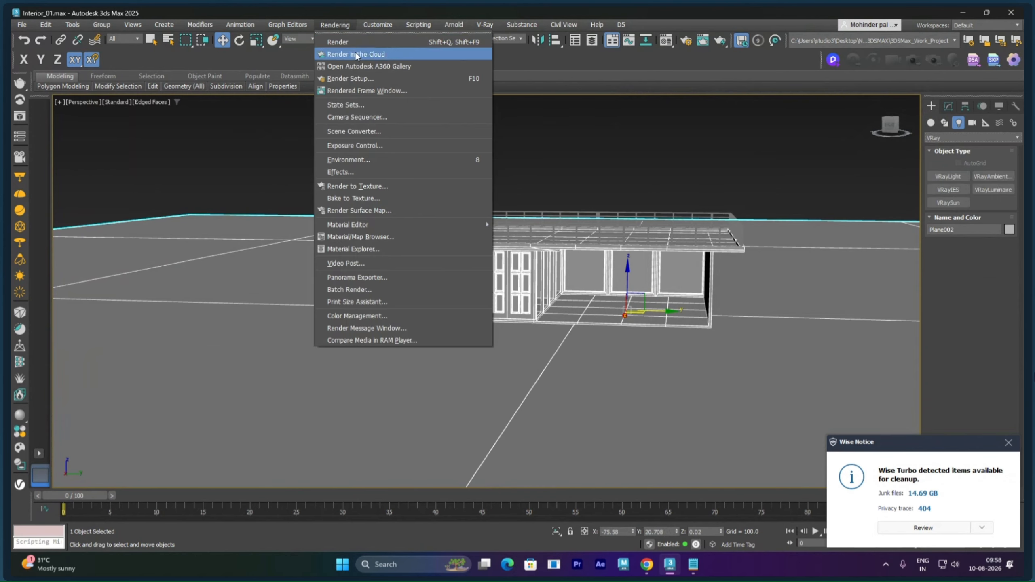
{"action": "left_click", "coordinate": [359, 78]}
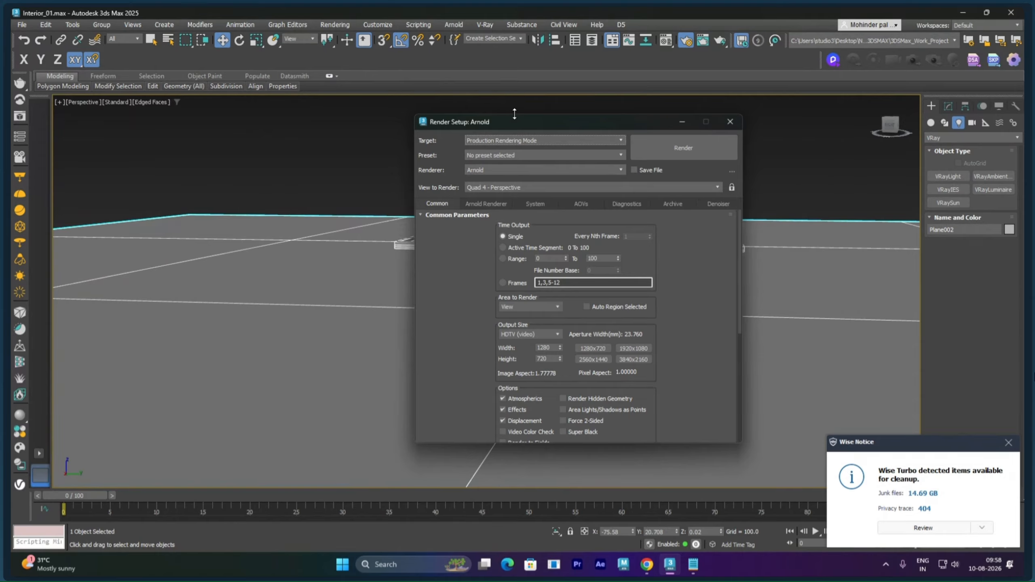
{"action": "left_click", "coordinate": [521, 168]}
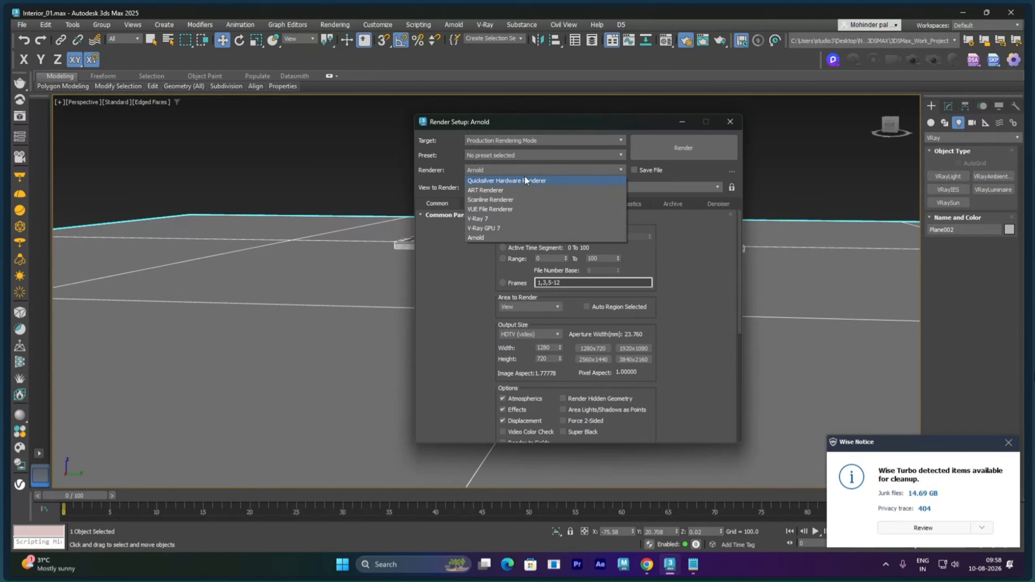
{"action": "left_click", "coordinate": [523, 220]}
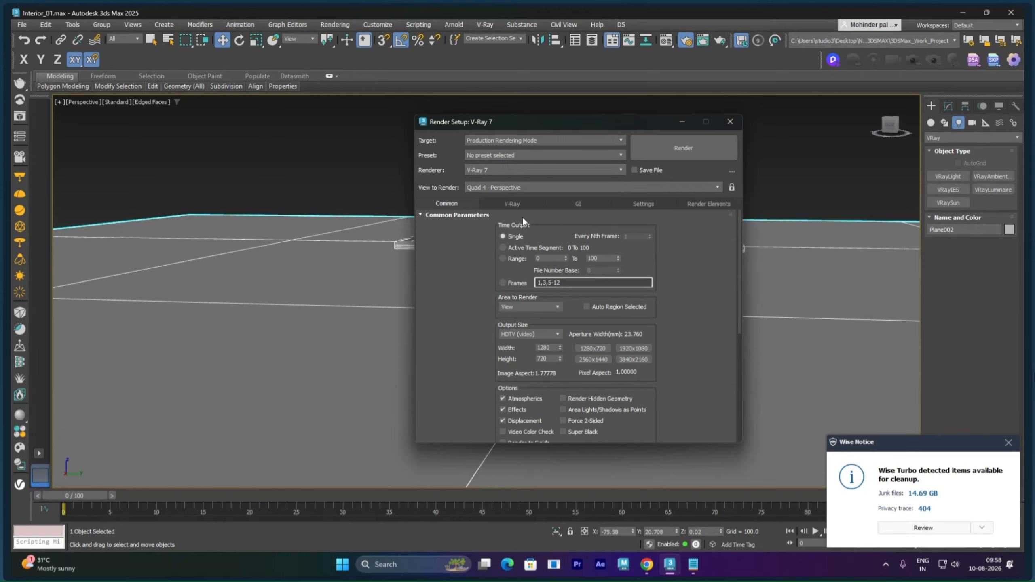
Step: Set the V-Ray image sampler type to Bucket
{"action": "left_click", "coordinate": [530, 207]}
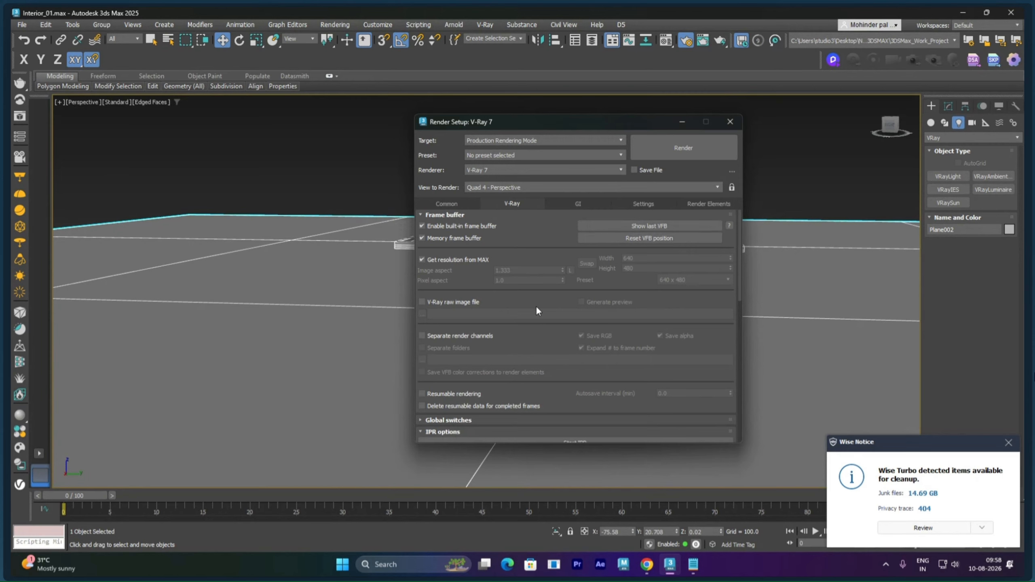
{"action": "scroll", "coordinate": [513, 217], "scroll_direction": "down", "scroll_amount": 5}
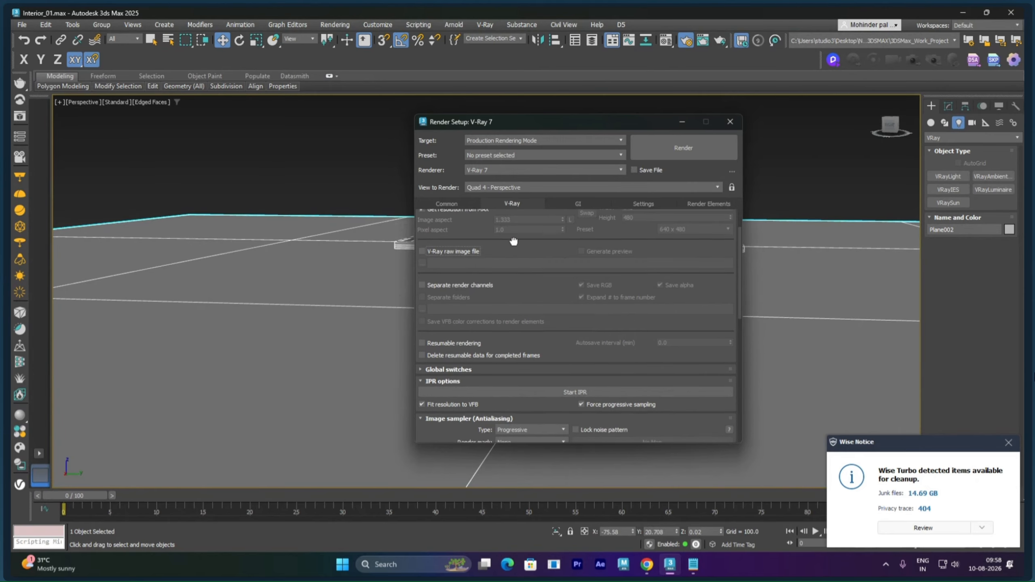
{"action": "left_click", "coordinate": [530, 333]}
{"action": "left_click", "coordinate": [522, 343]}
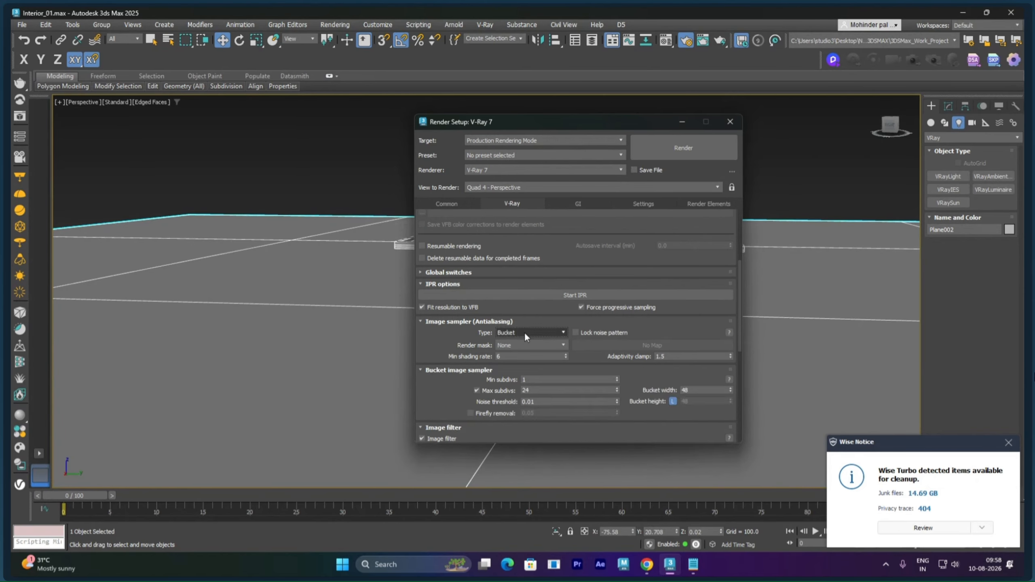
{"action": "scroll", "coordinate": [527, 243], "scroll_direction": "up", "scroll_amount": 5}
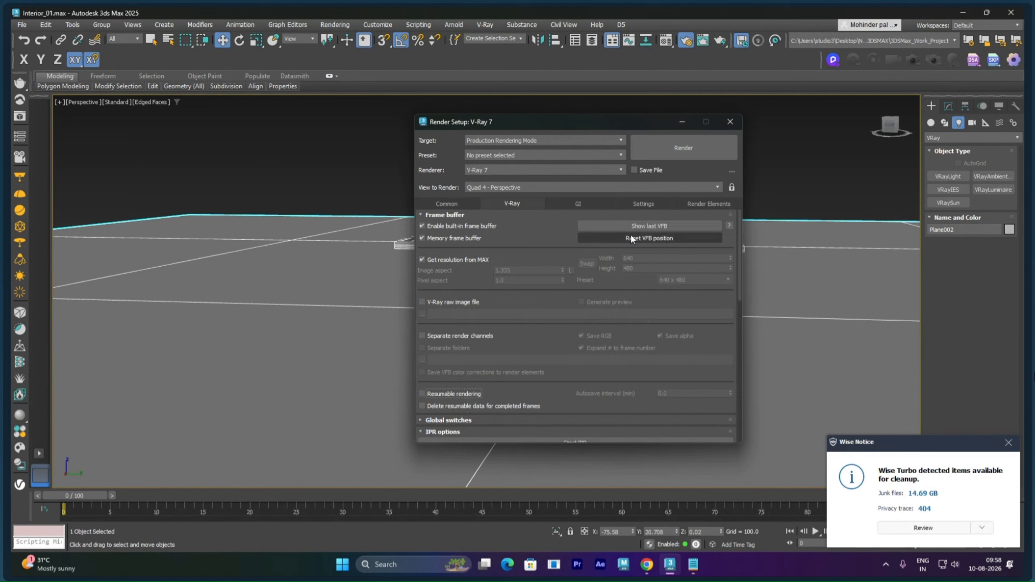
Step: Set the light cache subdivs to 300, show the advanced global illumination options, enable ambient occlusion, and close the render setup
{"action": "left_click", "coordinate": [587, 203]}
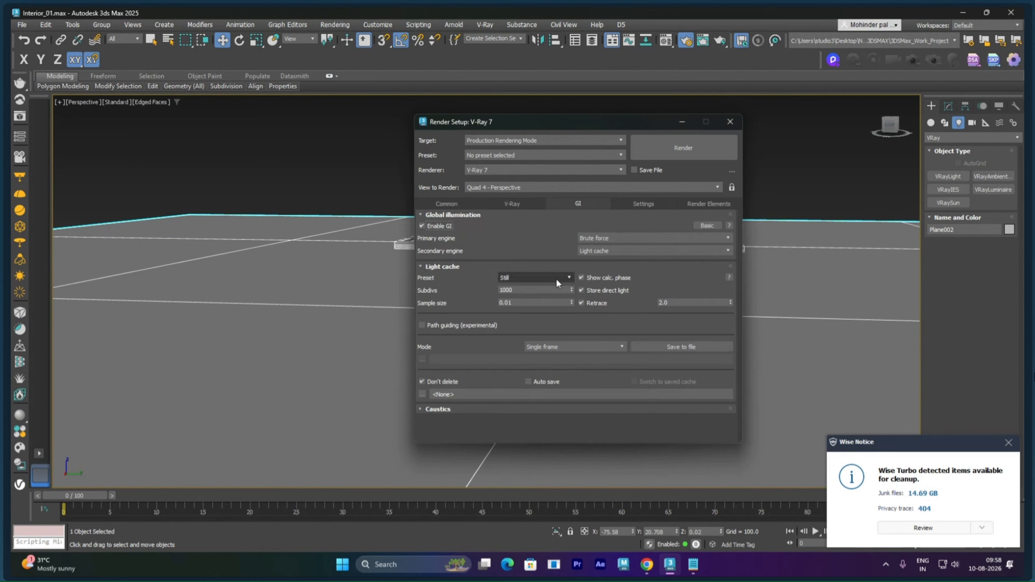
{"action": "double_click", "coordinate": [535, 289]}
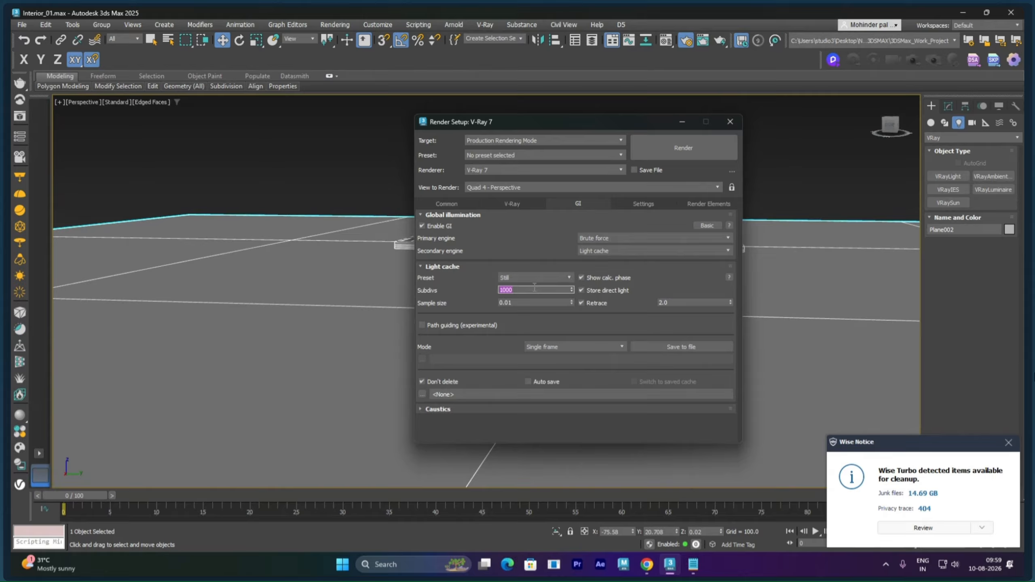
{"action": "type", "text": "300"}
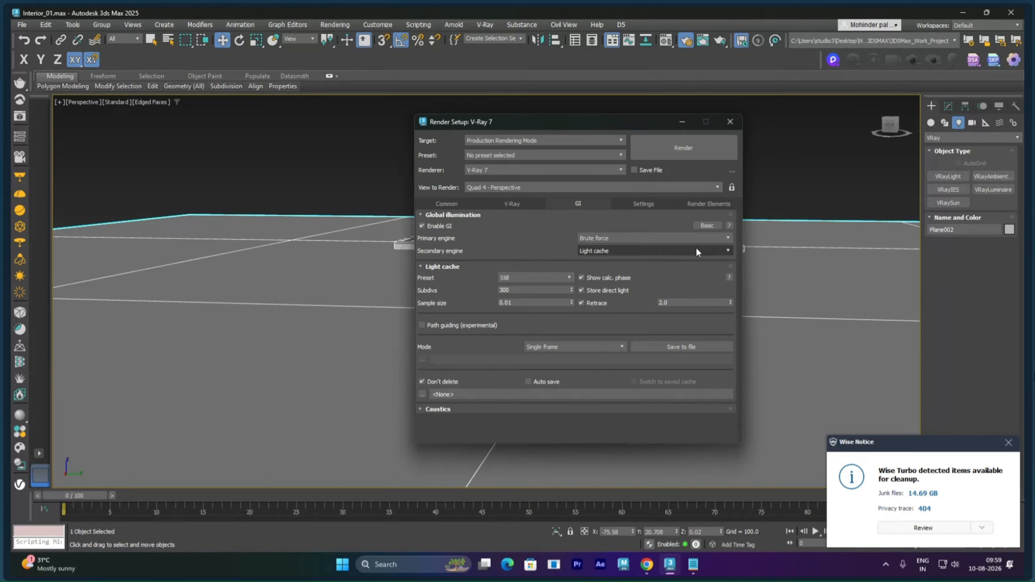
{"action": "left_click", "coordinate": [707, 225]}
{"action": "left_click", "coordinate": [597, 295]}
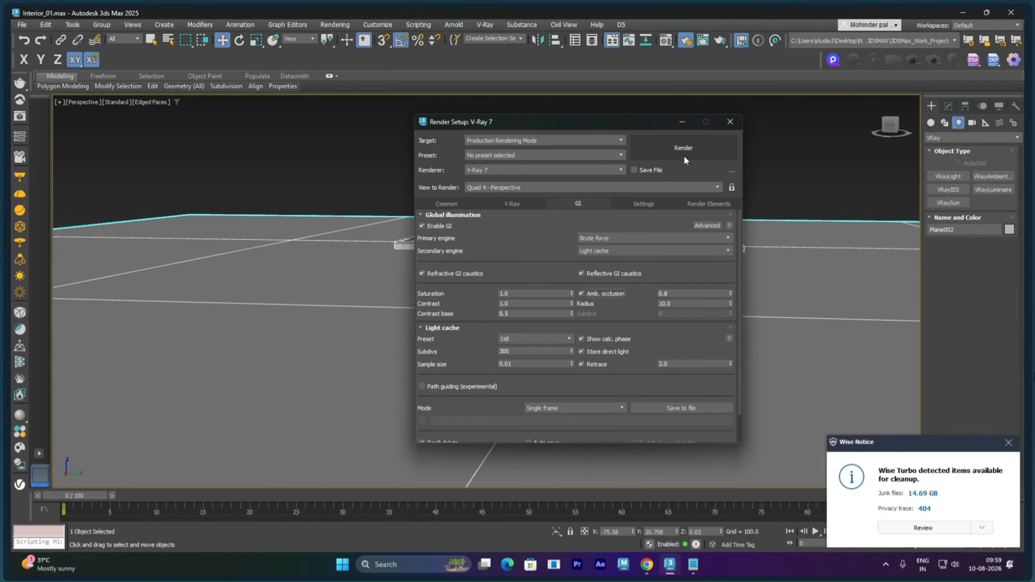
{"action": "left_click", "coordinate": [730, 122]}
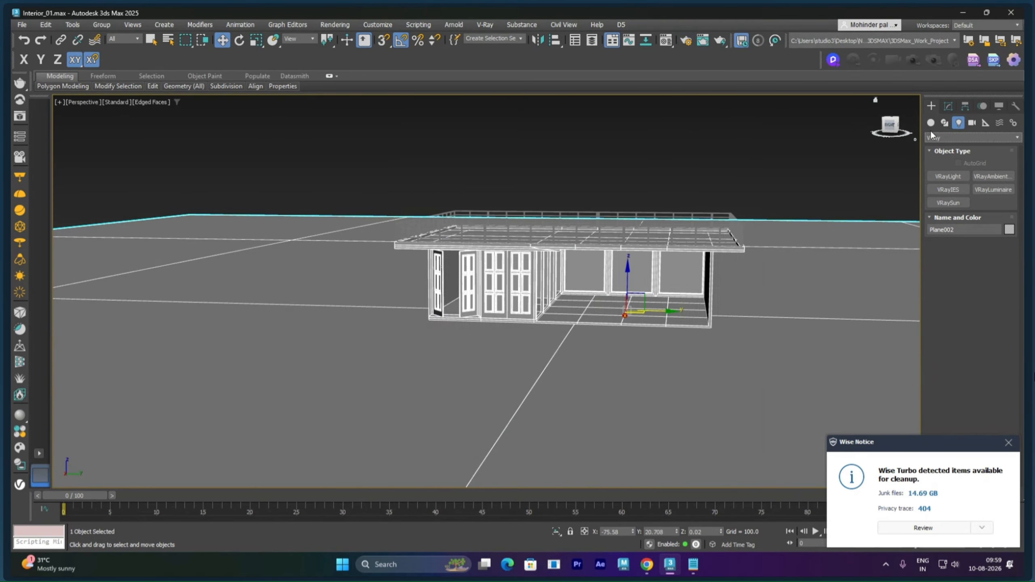
Step: Create a V-Ray physical camera in the Front view, just outside the house's right end, with its target about 32 units away toward the house
{"action": "left_click", "coordinate": [972, 123]}
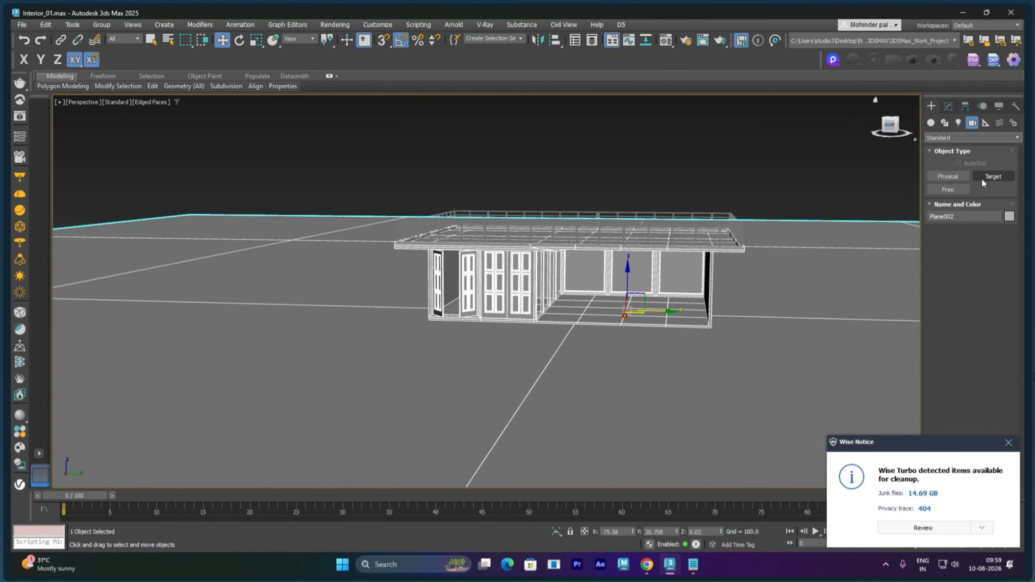
{"action": "left_click", "coordinate": [974, 138]}
{"action": "left_click", "coordinate": [937, 158]}
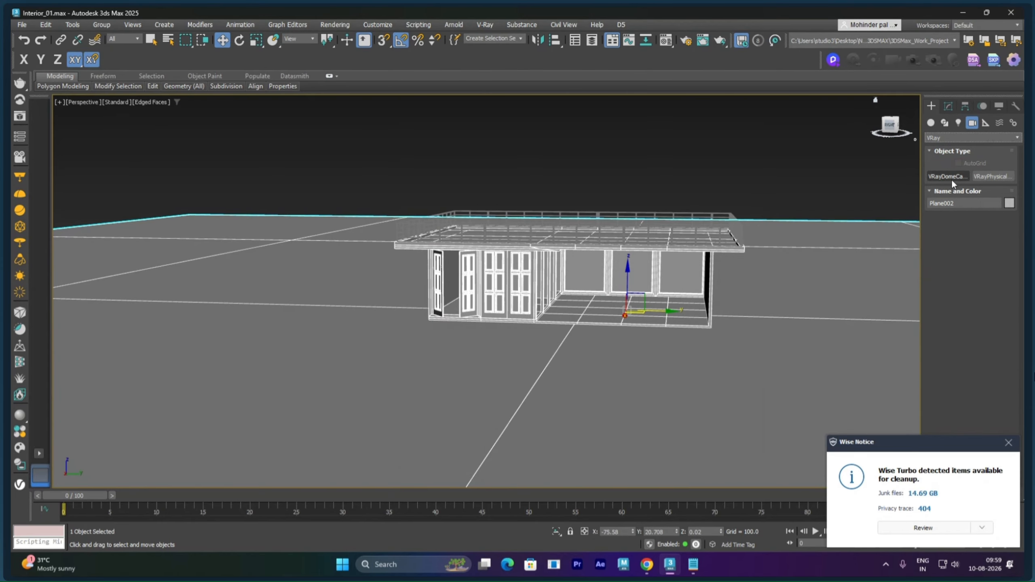
{"action": "left_click", "coordinate": [986, 176]}
{"action": "key", "text": "l"}
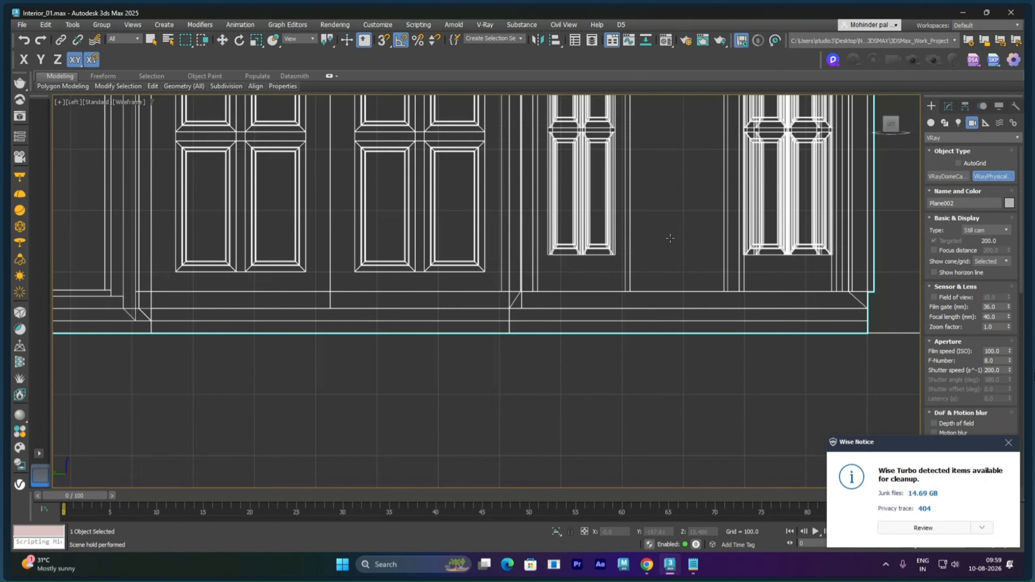
{"action": "scroll", "coordinate": [598, 298], "scroll_direction": "down", "scroll_amount": 8}
{"action": "scroll", "coordinate": [598, 298], "scroll_direction": "down", "scroll_amount": 3}
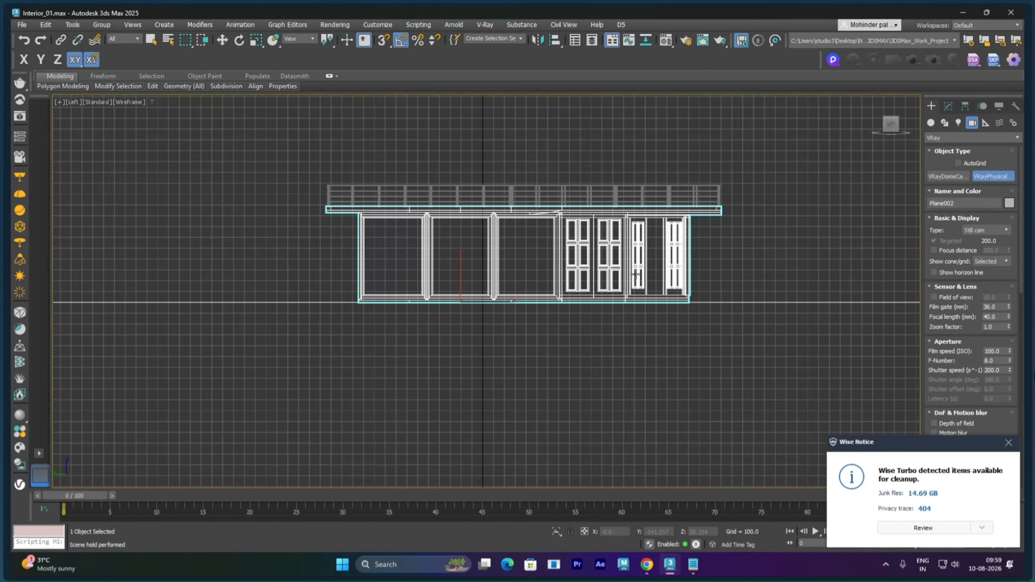
{"action": "key", "text": "f"}
{"action": "scroll", "coordinate": [649, 264], "scroll_direction": "up", "scroll_amount": 10}
{"action": "scroll", "coordinate": [651, 258], "scroll_direction": "down", "scroll_amount": 9}
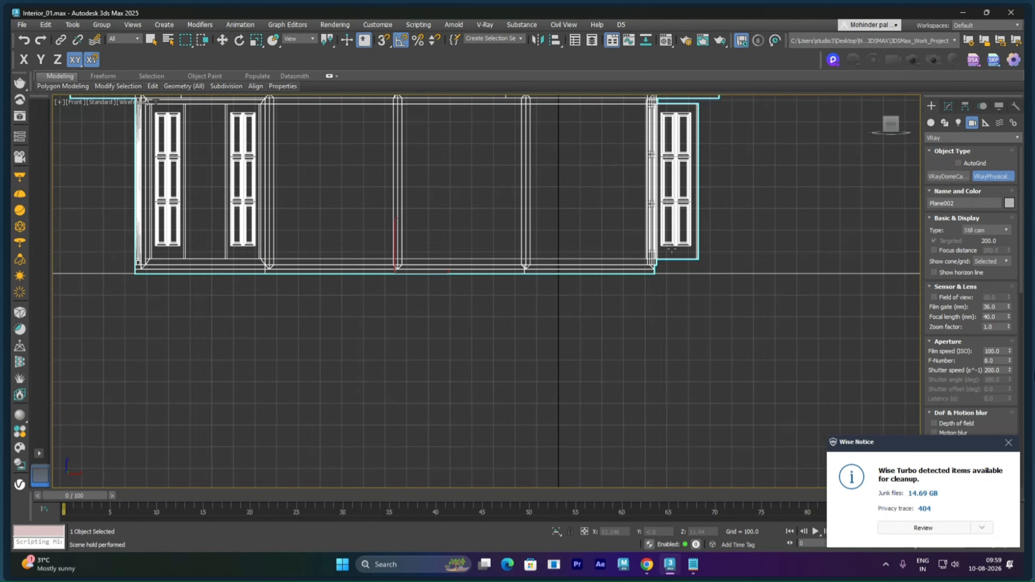
{"action": "scroll", "coordinate": [687, 278], "scroll_direction": "up", "scroll_amount": 2}
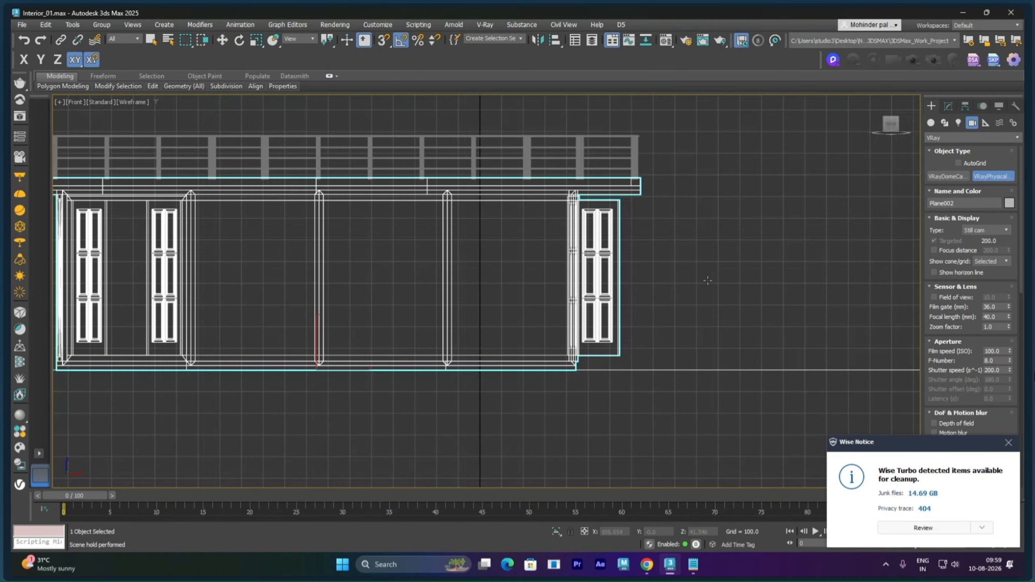
{"action": "left_click_drag", "start_coordinate": [678, 274], "coordinate": [611, 276]}
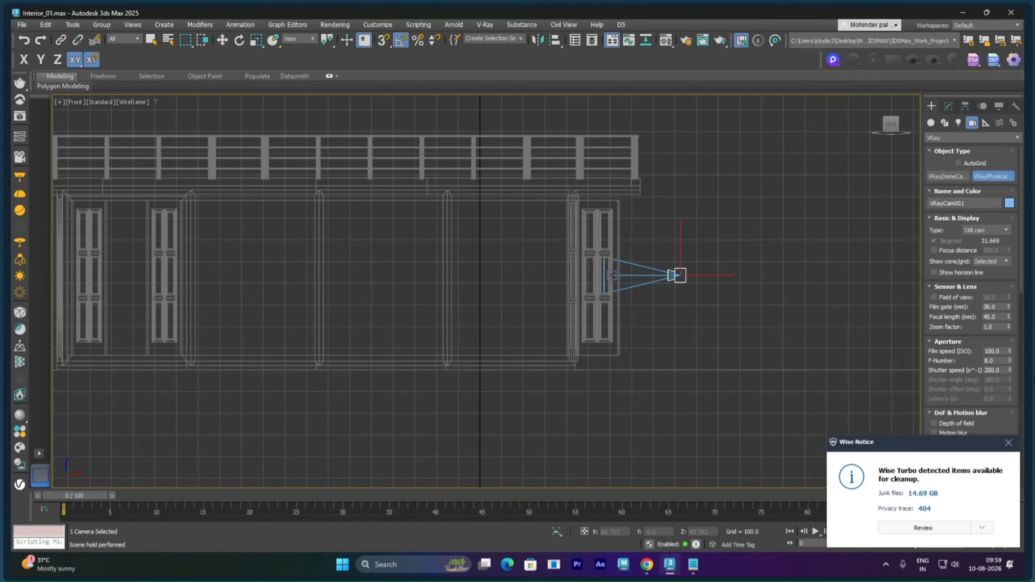
{"action": "right_click", "coordinate": [651, 279]}
{"action": "right_click", "coordinate": [655, 284]}
{"action": "left_click", "coordinate": [665, 296]}
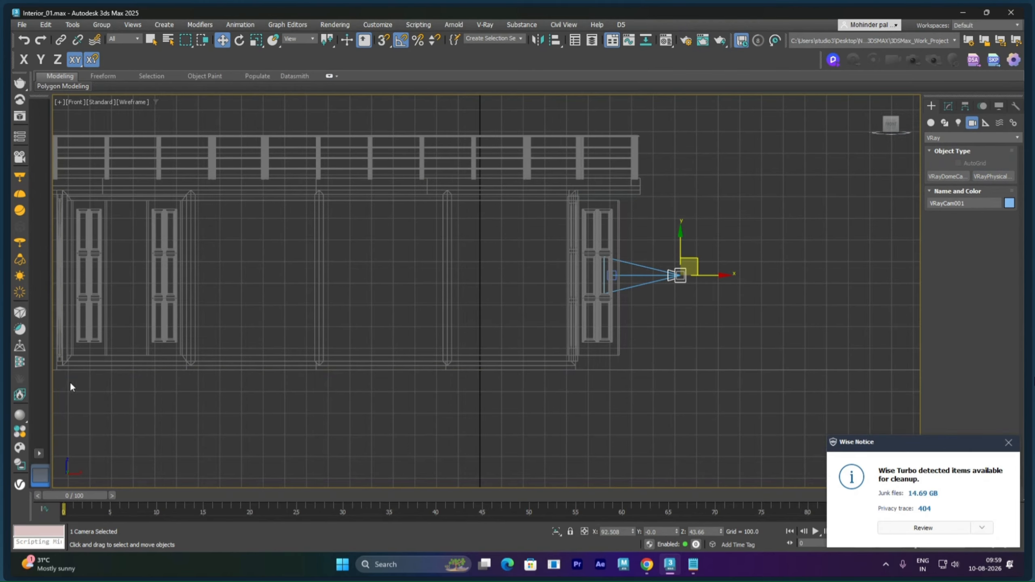
Step: Split the workspace into two side-by-side viewports and show the V-Ray camera's view with default shading beside the Top view
{"action": "left_click", "coordinate": [39, 453]}
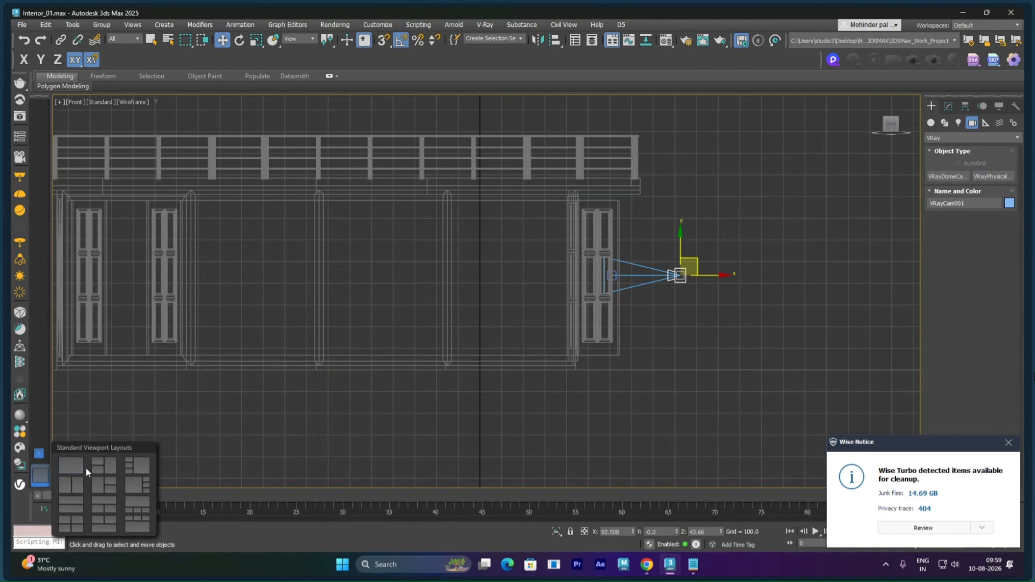
{"action": "left_click", "coordinate": [77, 485]}
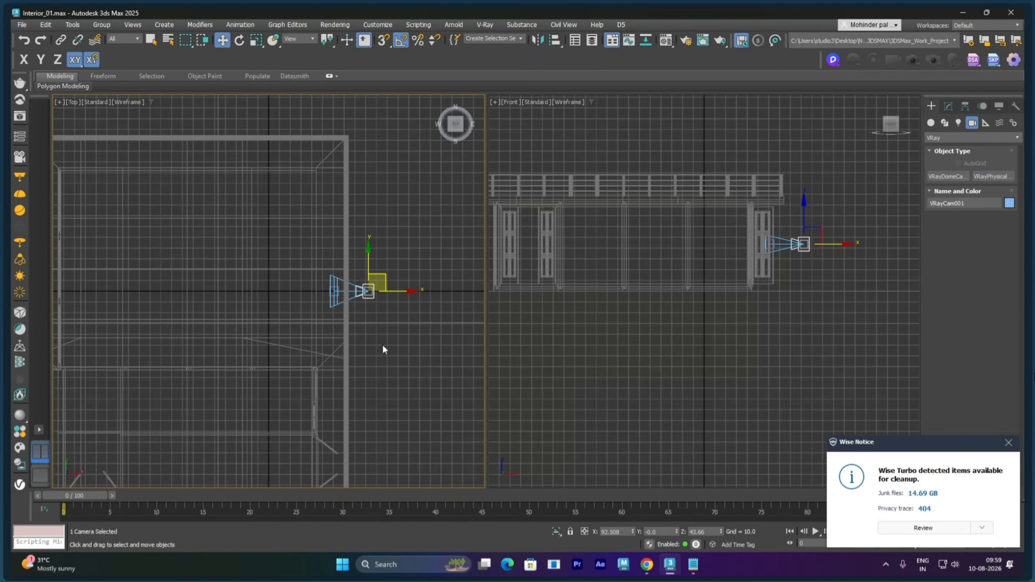
{"action": "left_click", "coordinate": [511, 102]}
{"action": "mouse_move", "coordinate": [530, 111]}
{"action": "left_click", "coordinate": [661, 112]}
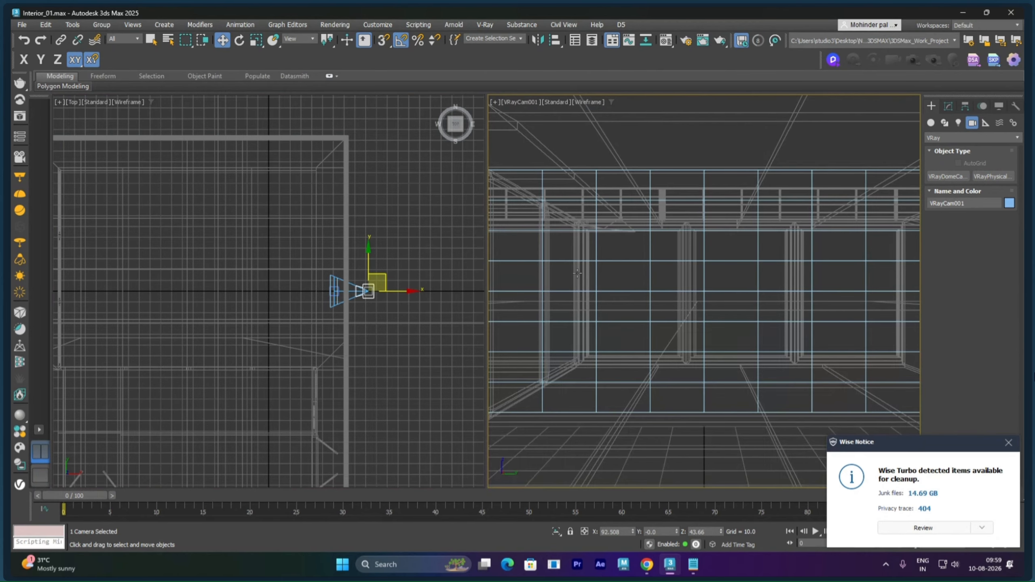
{"action": "left_click", "coordinate": [615, 270]}
{"action": "key", "text": "F3"}
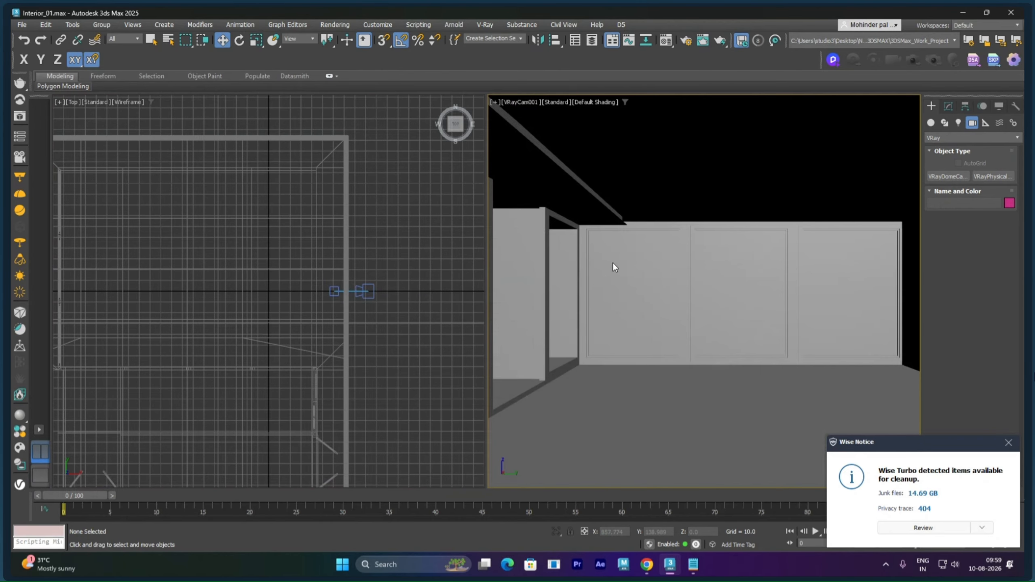
Step: Select the V-Ray camera together with its target in the Top view
{"action": "left_click", "coordinate": [371, 292]}
{"action": "scroll", "coordinate": [384, 297], "scroll_direction": "down", "scroll_amount": 8}
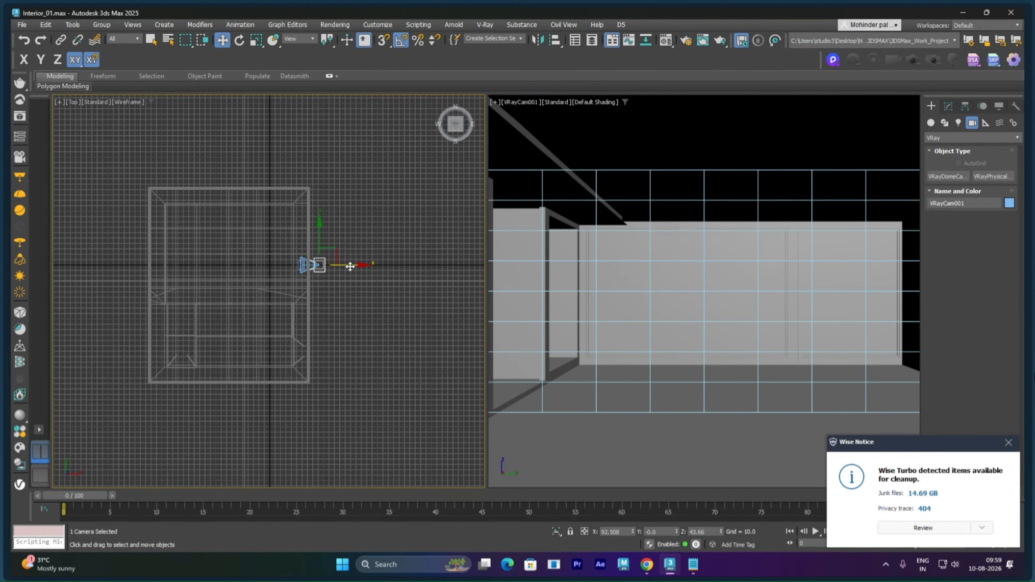
{"action": "scroll", "coordinate": [297, 255], "scroll_direction": "up", "scroll_amount": 6}
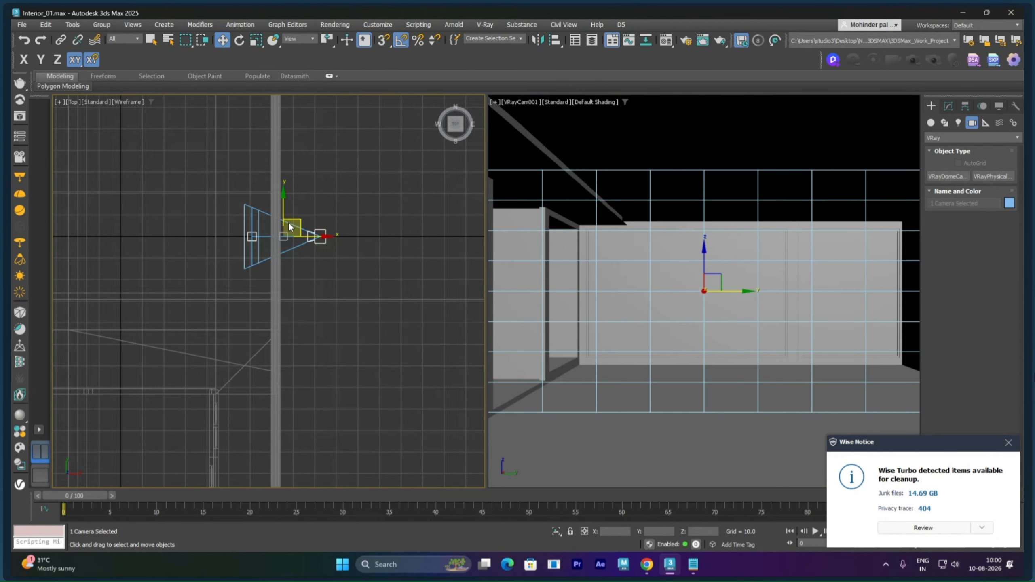
Step: Move the V-Ray camera to about X 110, Y 20, and enable its field of view, trying 55 and 85 before setting 65
{"action": "left_click_drag", "start_coordinate": [283, 216], "coordinate": [381, 210]}
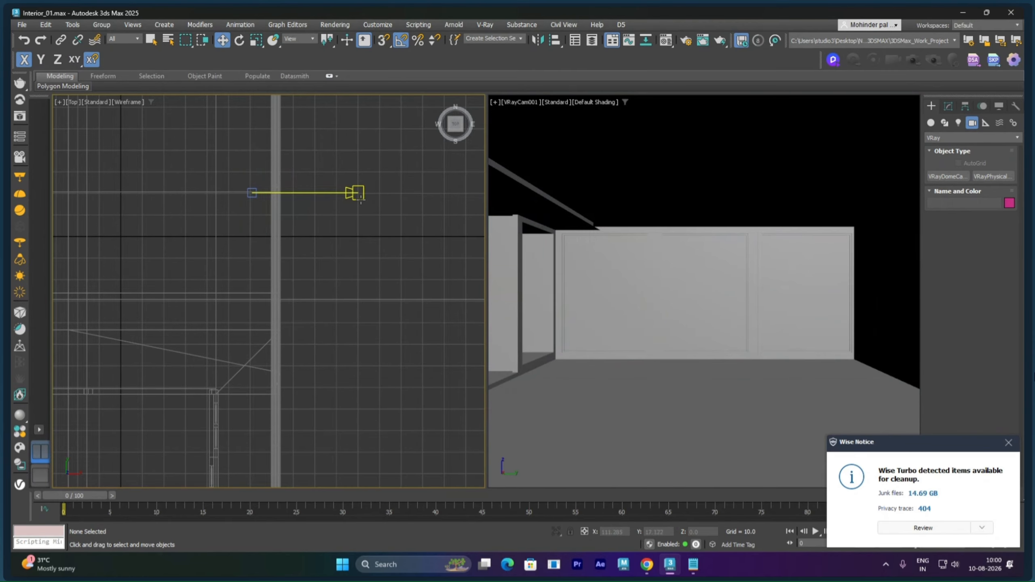
{"action": "left_click", "coordinate": [948, 105]}
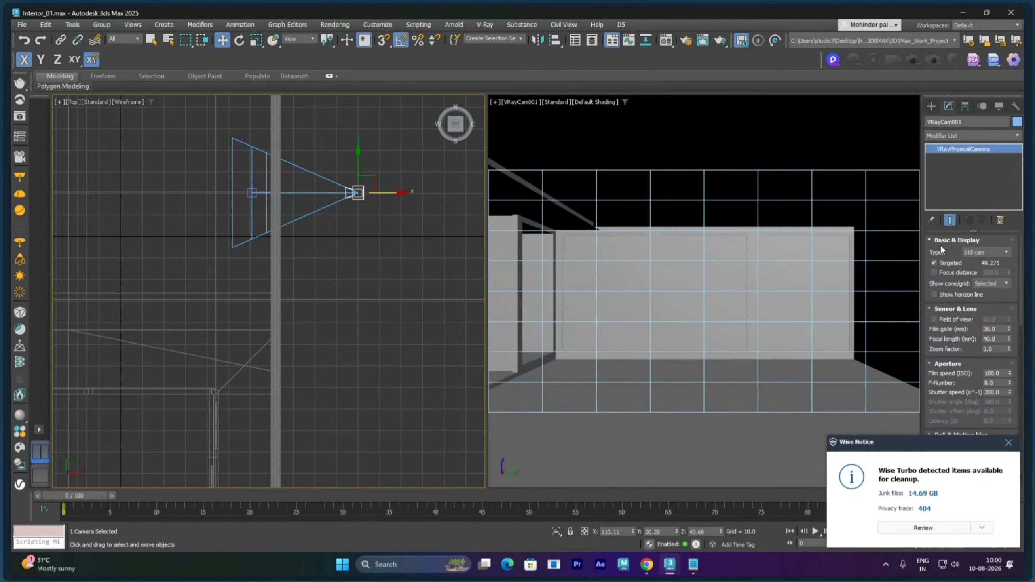
{"action": "left_click", "coordinate": [959, 319]}
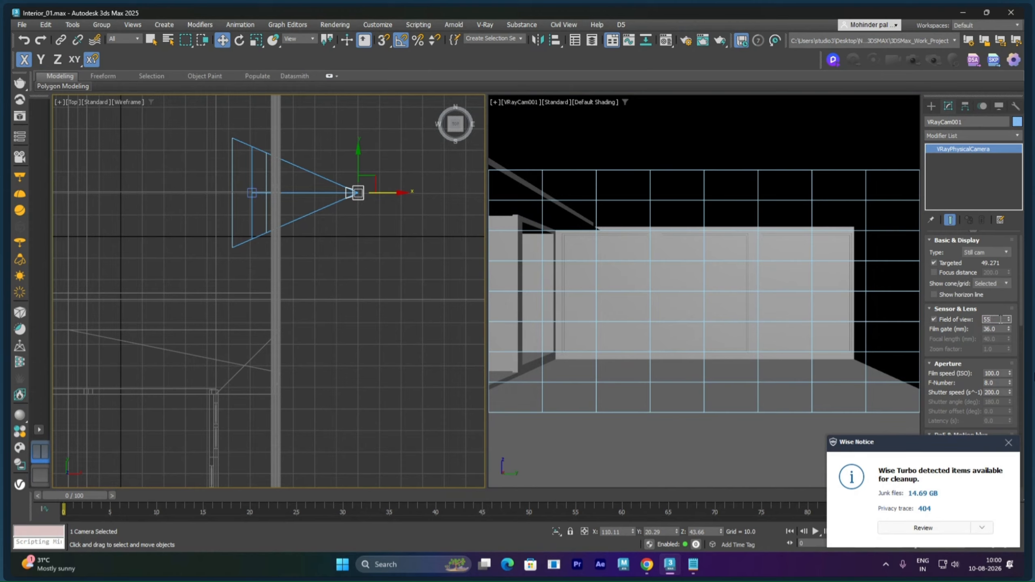
{"action": "key", "text": "Return"}
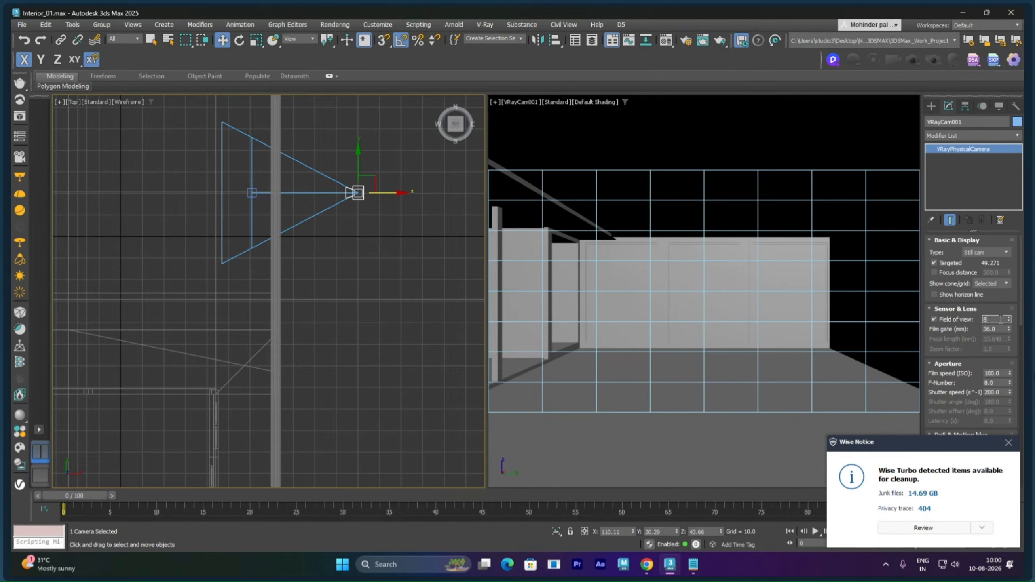
{"action": "type", "text": "85"}
{"action": "key", "text": "Return"}
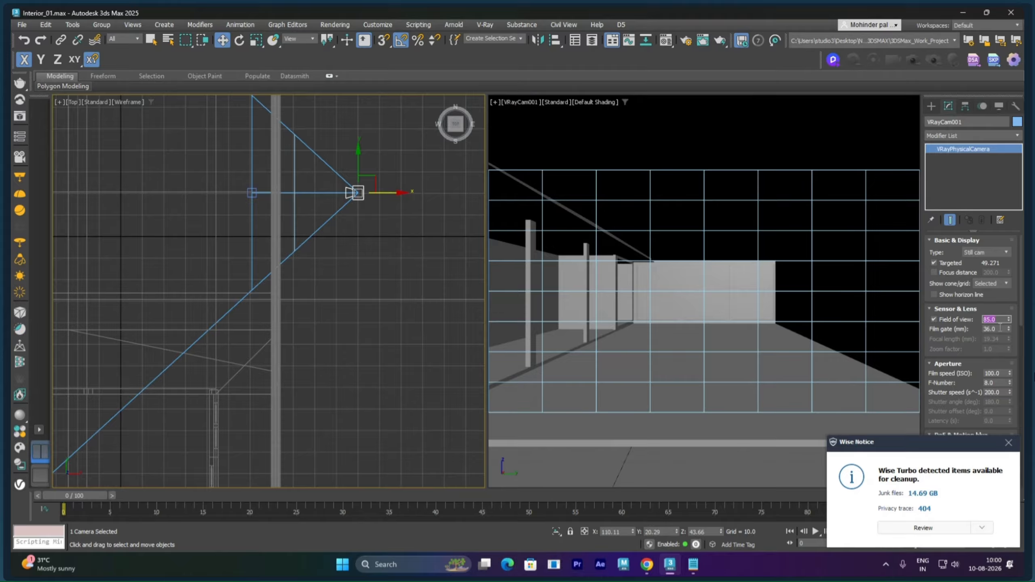
{"action": "type", "text": "65"}
{"action": "key", "text": "Return"}
Step: In the Top view, move the camera away from the room along X to about 120.6
{"action": "right_click", "coordinate": [327, 215]}
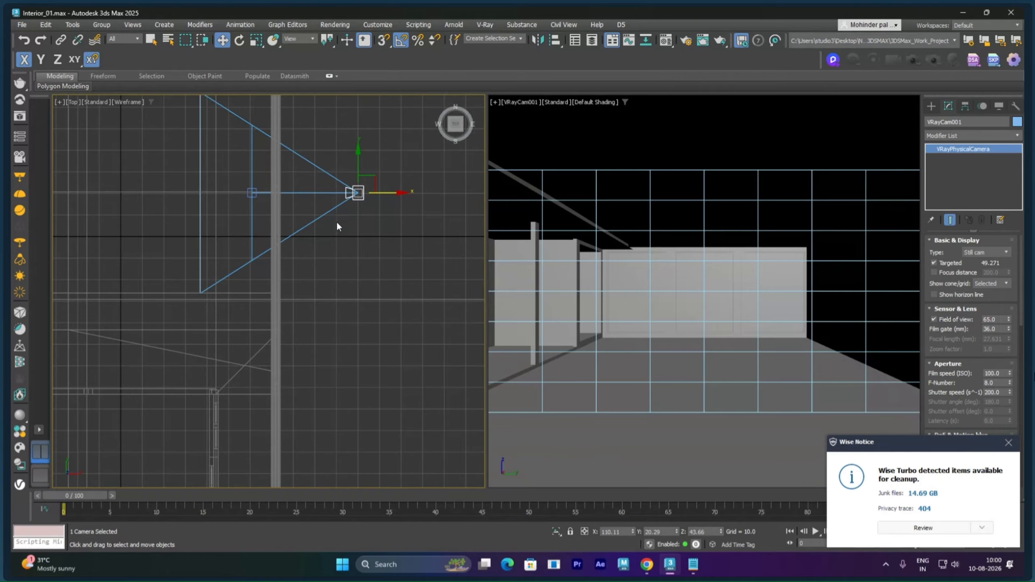
{"action": "left_click", "coordinate": [362, 202]}
{"action": "left_click", "coordinate": [361, 196]}
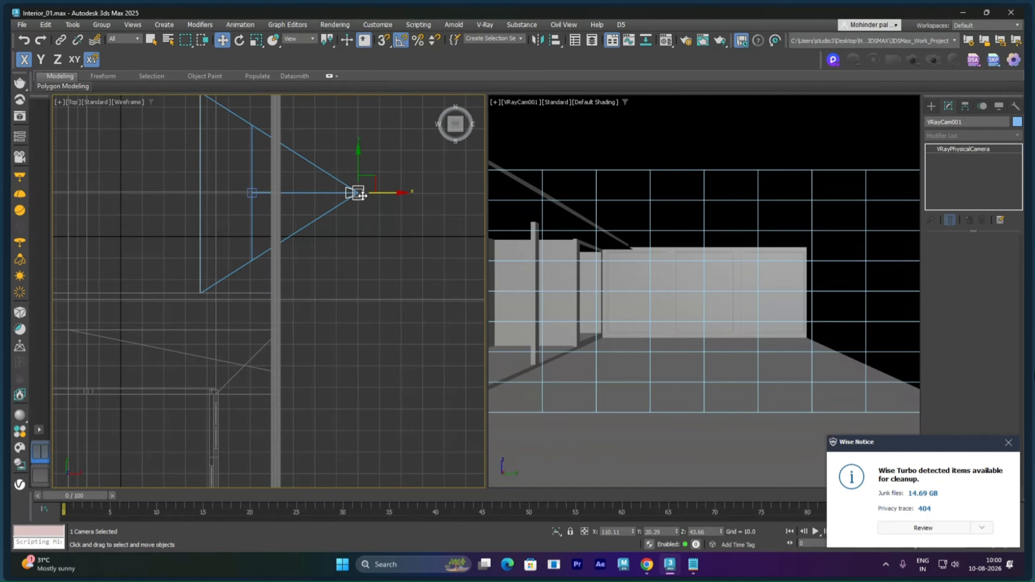
{"action": "left_click_drag", "start_coordinate": [378, 195], "coordinate": [400, 194]}
Step: Show safe frames in the VRayCam001 view
{"action": "right_click", "coordinate": [602, 206]}
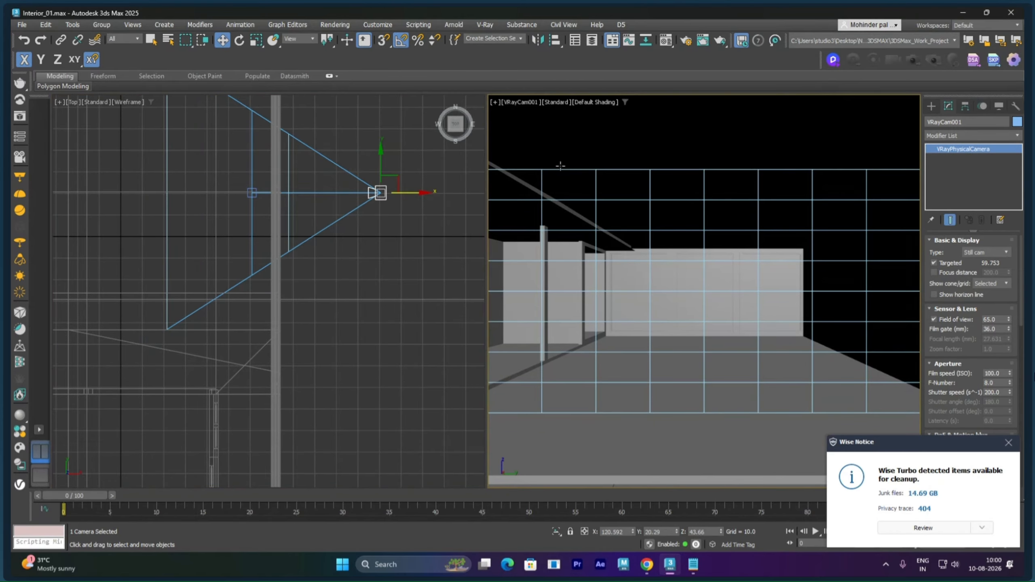
{"action": "left_click", "coordinate": [519, 105]}
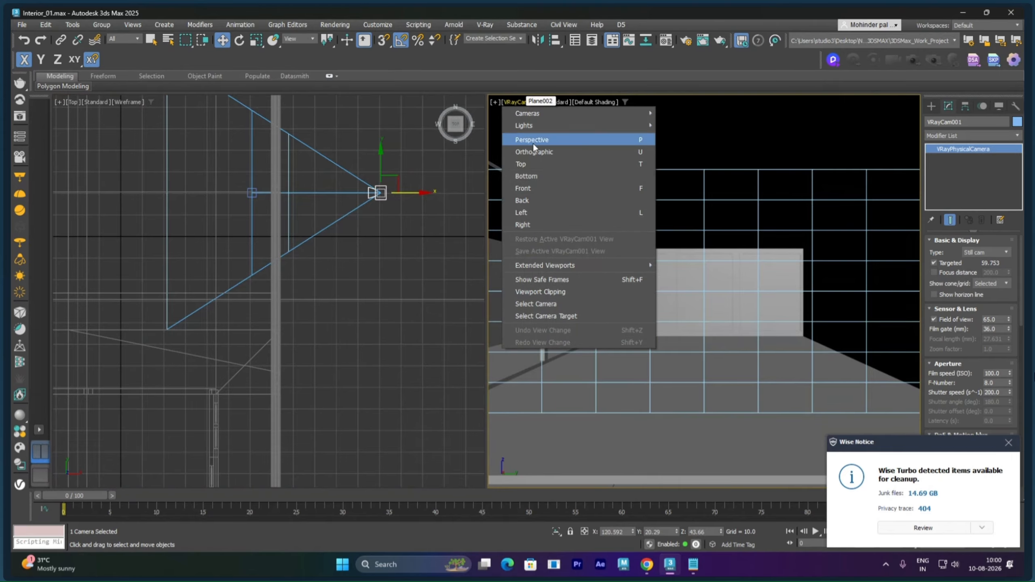
{"action": "left_click", "coordinate": [554, 282]}
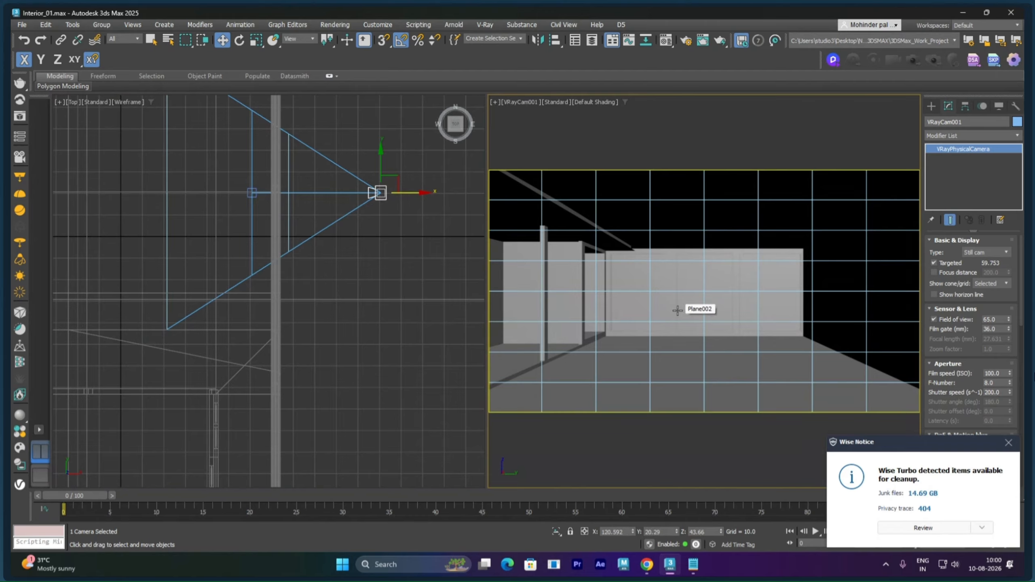
Step: Move the camera farther away from the room along X to about 155 in the Top view
{"action": "left_click", "coordinate": [386, 248]}
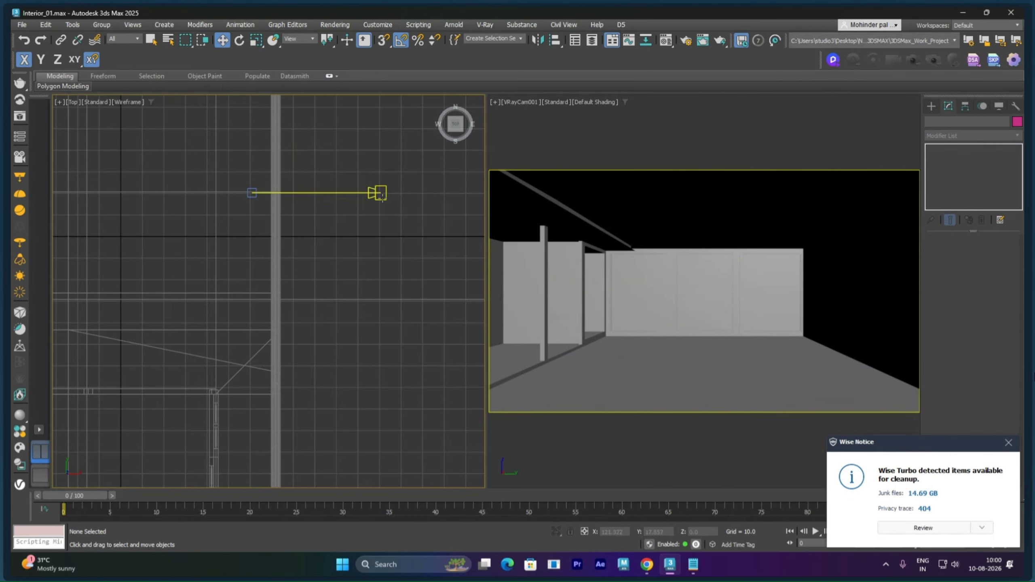
{"action": "left_click", "coordinate": [379, 196]}
{"action": "left_click_drag", "start_coordinate": [409, 192], "coordinate": [475, 197]}
{"action": "right_click", "coordinate": [628, 264]}
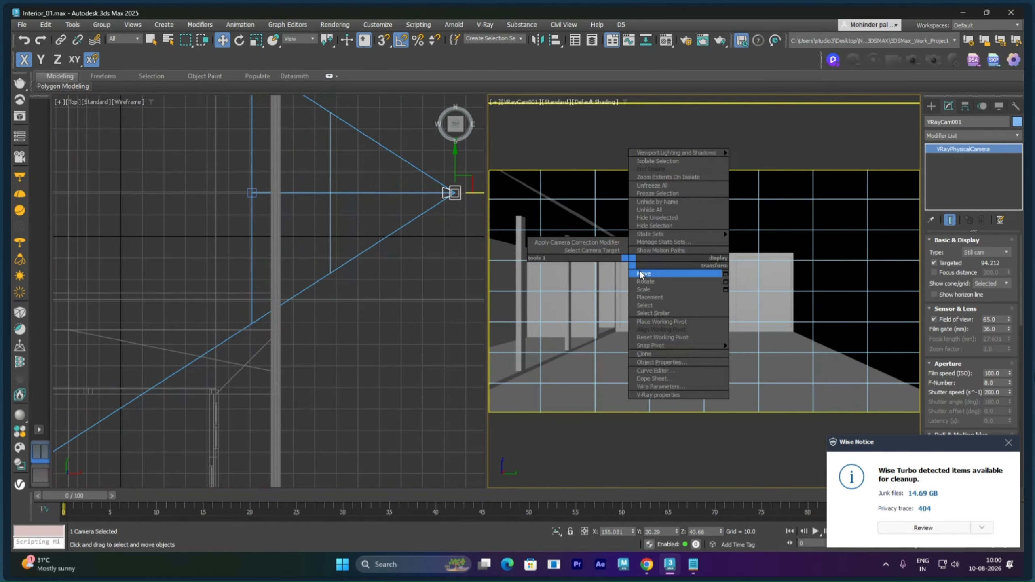
{"action": "left_click", "coordinate": [642, 273]}
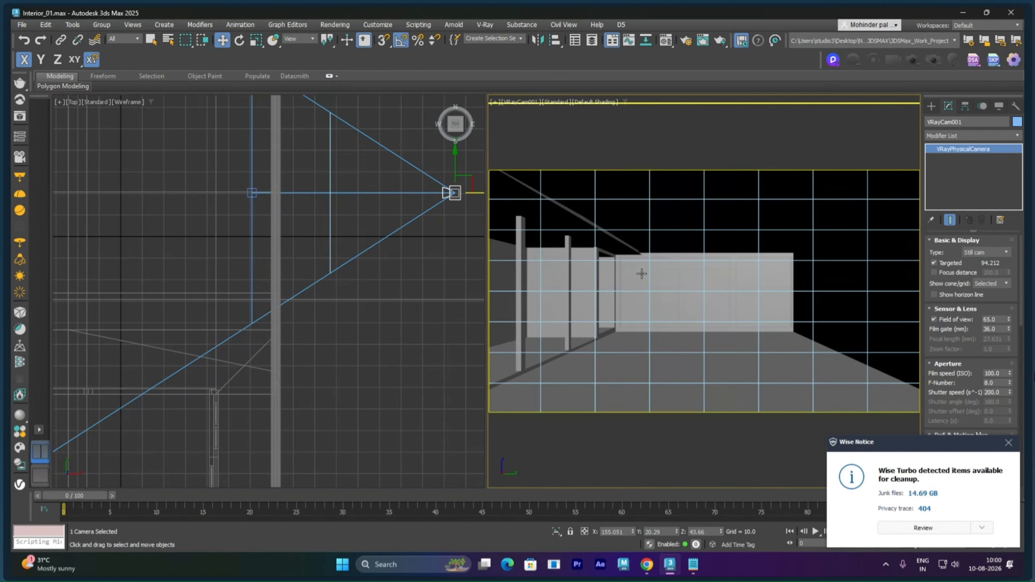
Step: Create a VRaySun in the Top view, from far outside the side opposite the camera into the room, and add the VRaySky environment map
{"action": "left_click", "coordinate": [355, 313]}
{"action": "scroll", "coordinate": [350, 306], "scroll_direction": "down", "scroll_amount": 6}
{"action": "middle_click_drag", "start_coordinate": [347, 300], "coordinate": [317, 271]}
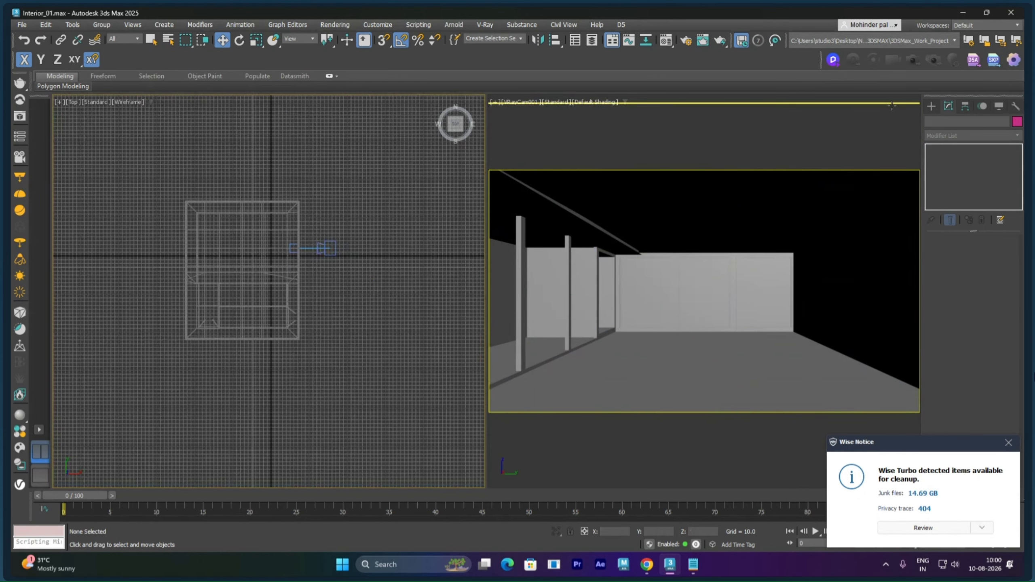
{"action": "left_click", "coordinate": [931, 106]}
{"action": "left_click", "coordinate": [972, 123]}
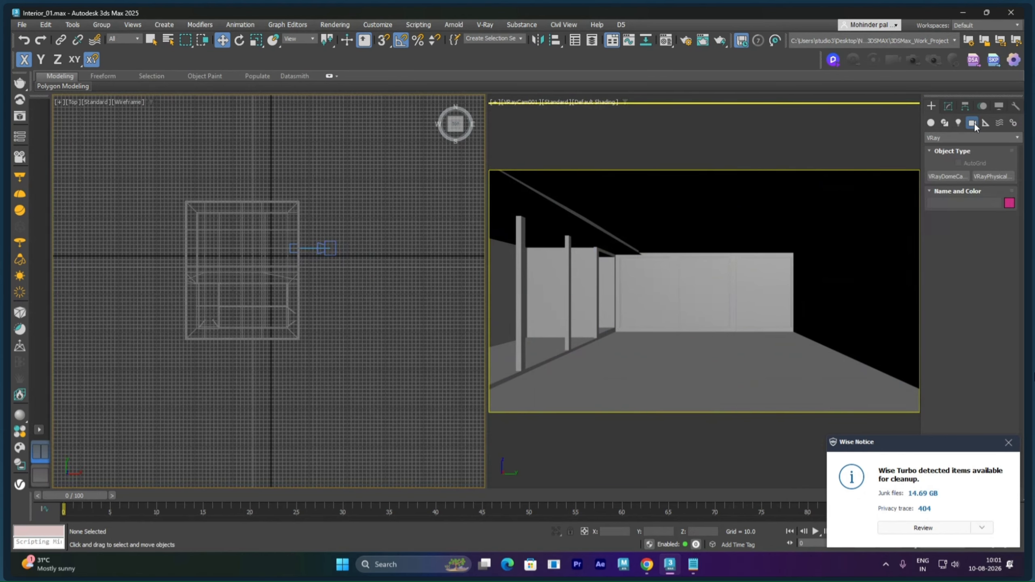
{"action": "left_click", "coordinate": [959, 123]}
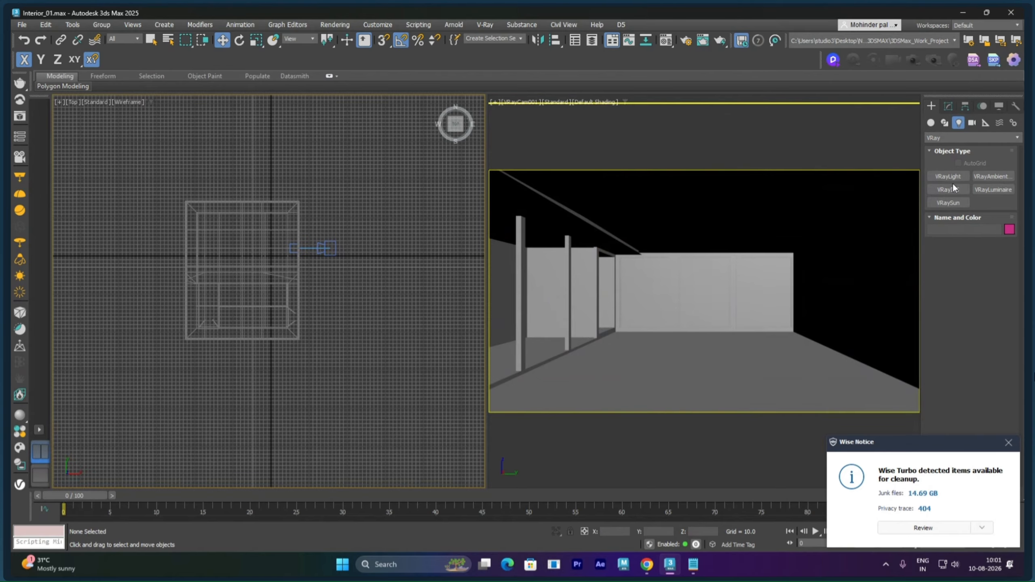
{"action": "left_click", "coordinate": [960, 202]}
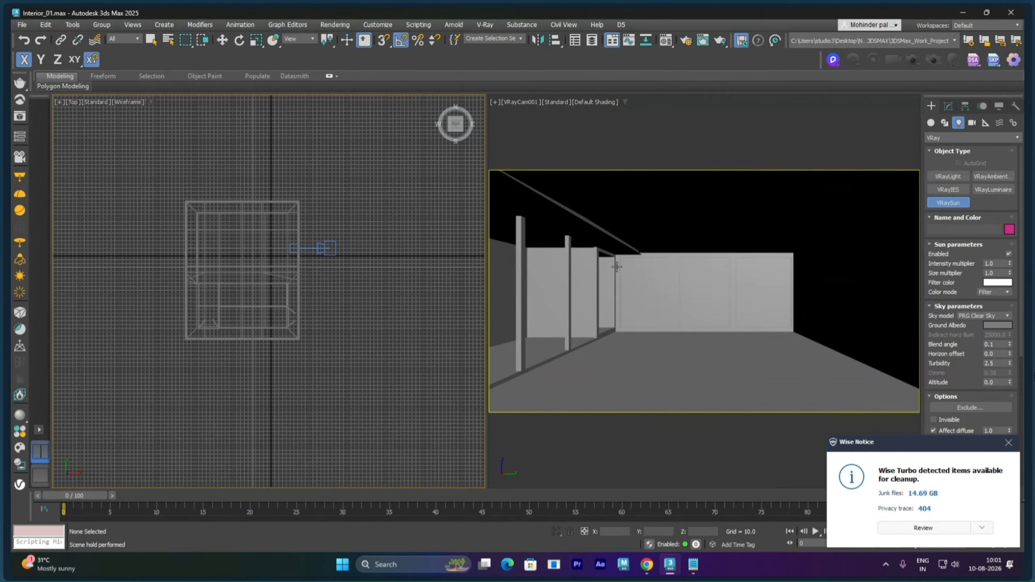
{"action": "scroll", "coordinate": [261, 269], "scroll_direction": "down", "scroll_amount": 3}
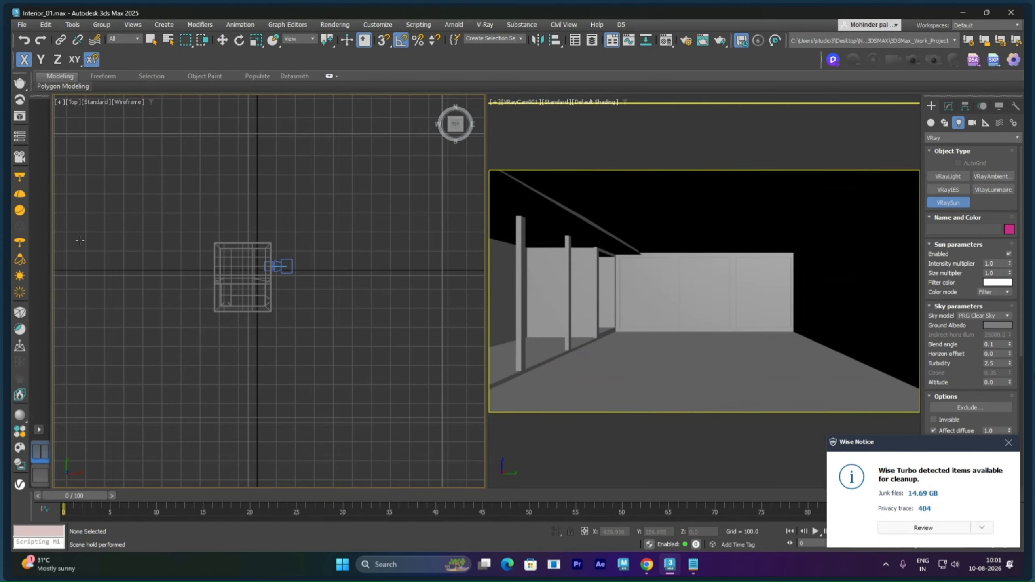
{"action": "left_click_drag", "start_coordinate": [80, 240], "coordinate": [251, 278]}
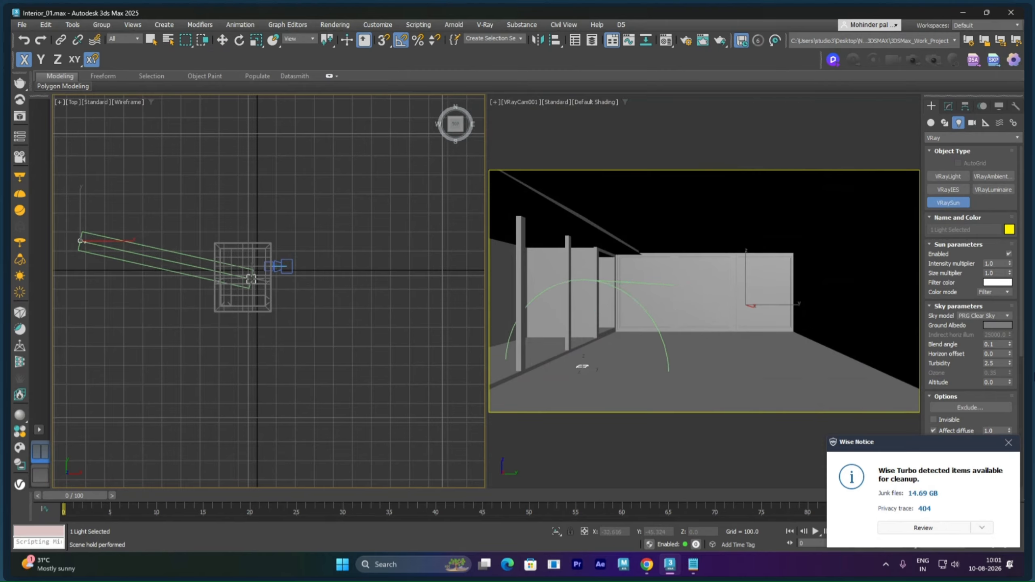
{"action": "left_click_drag", "start_coordinate": [251, 279], "coordinate": [251, 280]}
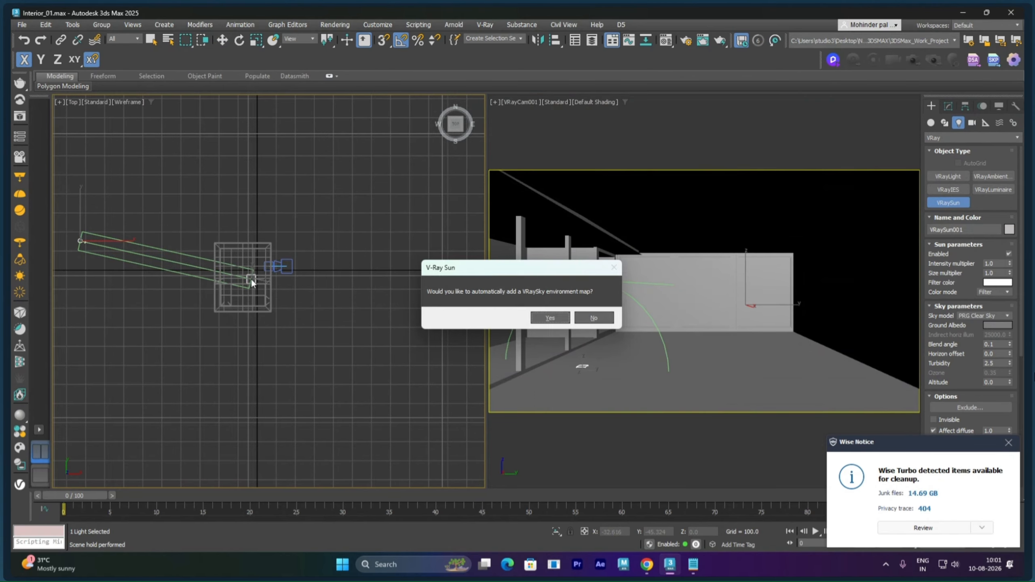
{"action": "left_click", "coordinate": [538, 317]}
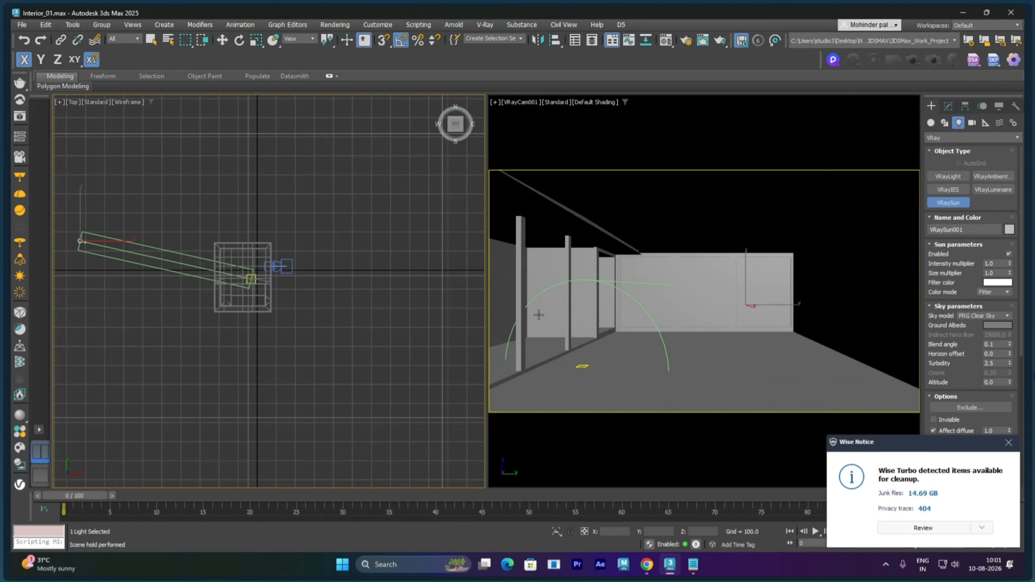
Step: In the Front view, raise the sun to a Z height of about 658
{"action": "right_click", "coordinate": [137, 303]}
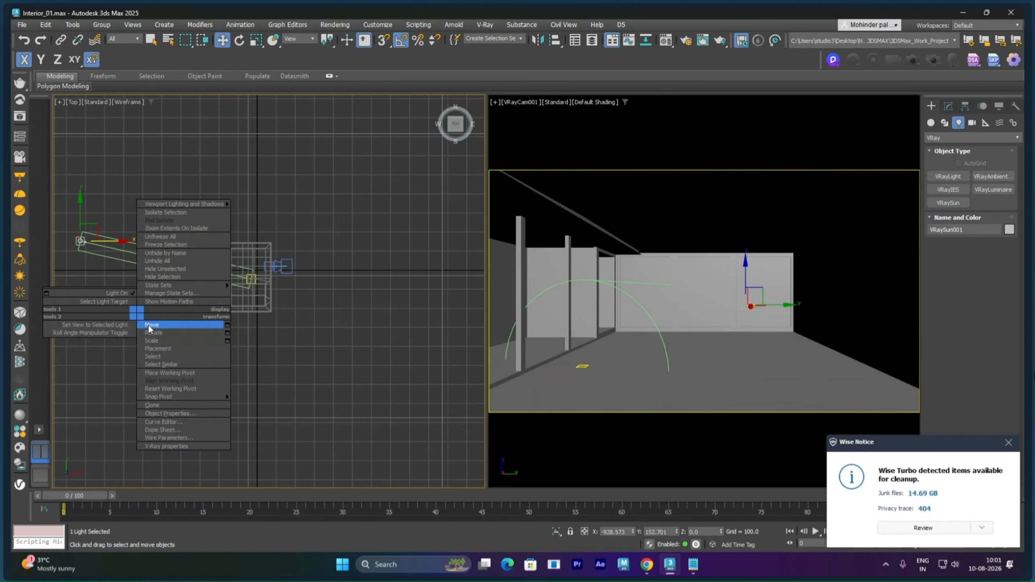
{"action": "left_click", "coordinate": [149, 322]}
{"action": "key", "text": "f"}
{"action": "middle_click_drag", "start_coordinate": [149, 327], "coordinate": [280, 324]}
{"action": "scroll", "coordinate": [279, 324], "scroll_direction": "down", "scroll_amount": 2}
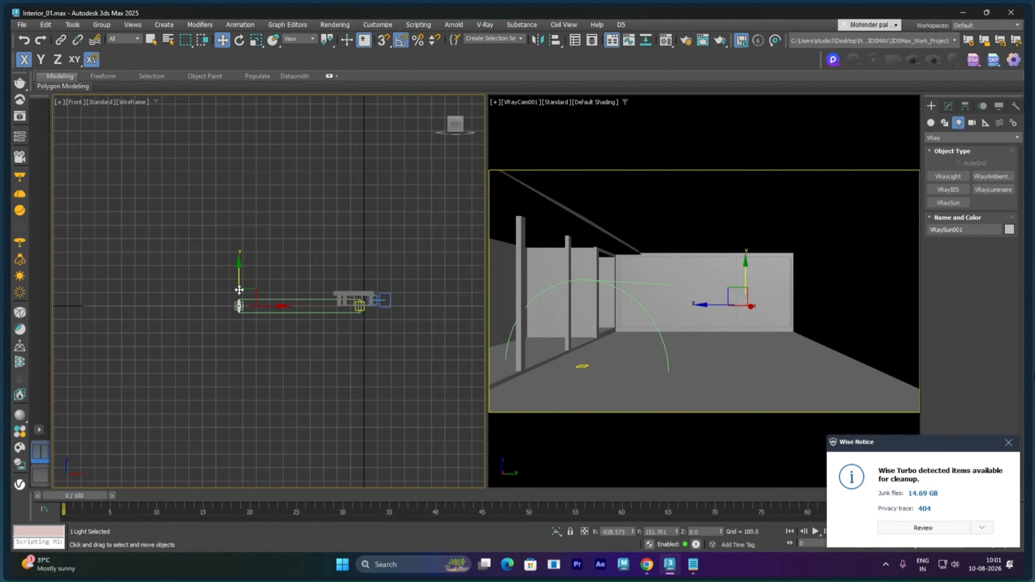
{"action": "left_click_drag", "start_coordinate": [242, 275], "coordinate": [264, 195]}
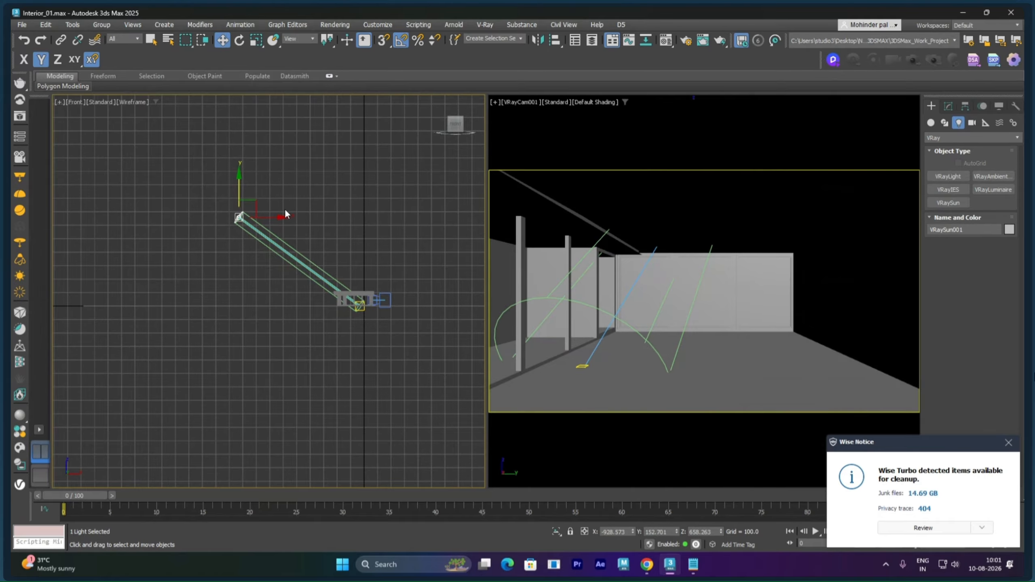
Step: In the Top view, move the sun along Y to about 53 and its target along Y to about 28
{"action": "key", "text": "t"}
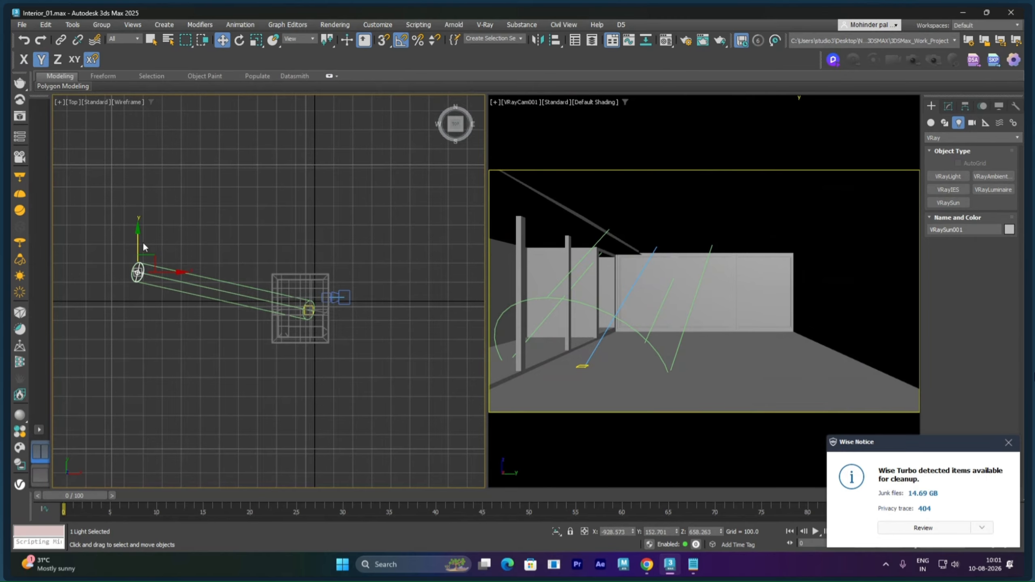
{"action": "left_click_drag", "start_coordinate": [139, 250], "coordinate": [140, 270]}
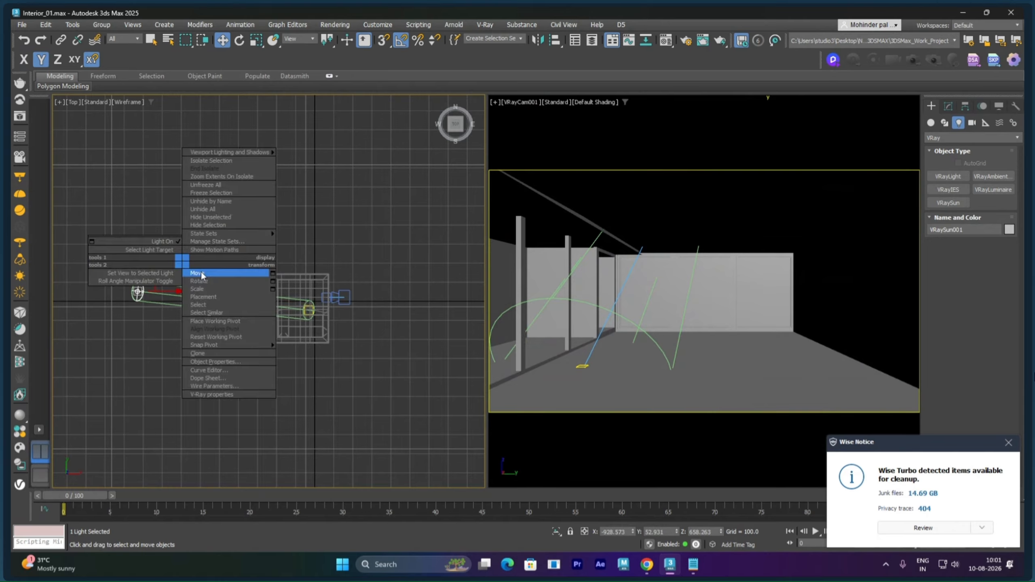
{"action": "right_click", "coordinate": [183, 261]}
{"action": "left_click", "coordinate": [155, 249]}
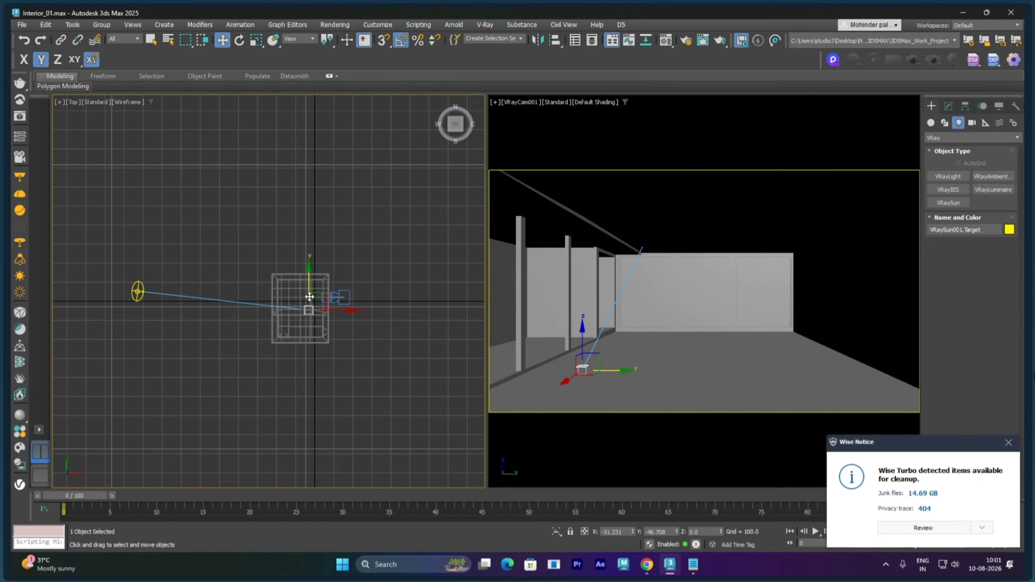
{"action": "left_click_drag", "start_coordinate": [308, 293], "coordinate": [300, 280]}
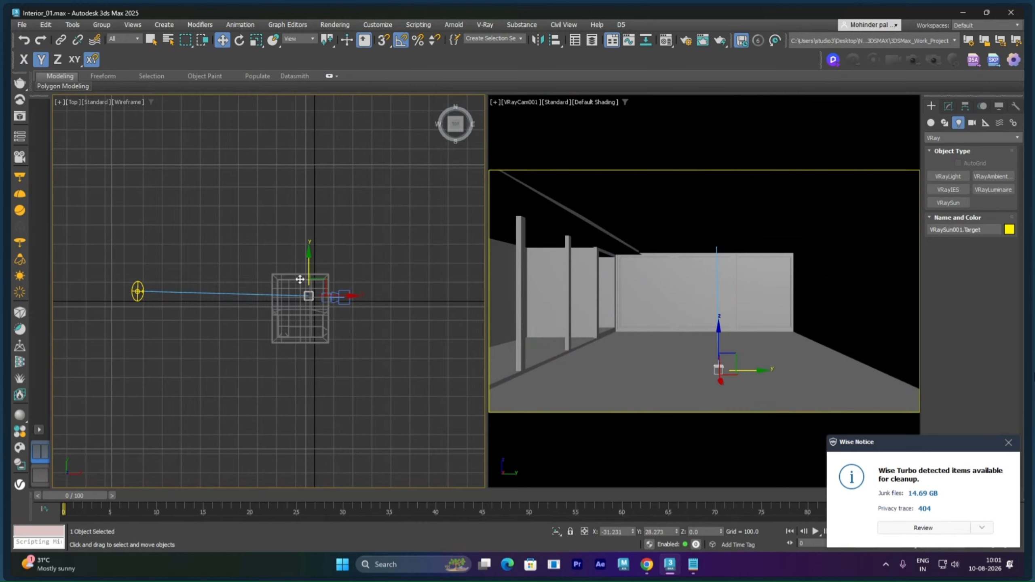
Step: Move the sun's target along X toward the sun, to about -155
{"action": "left_click", "coordinate": [139, 298]}
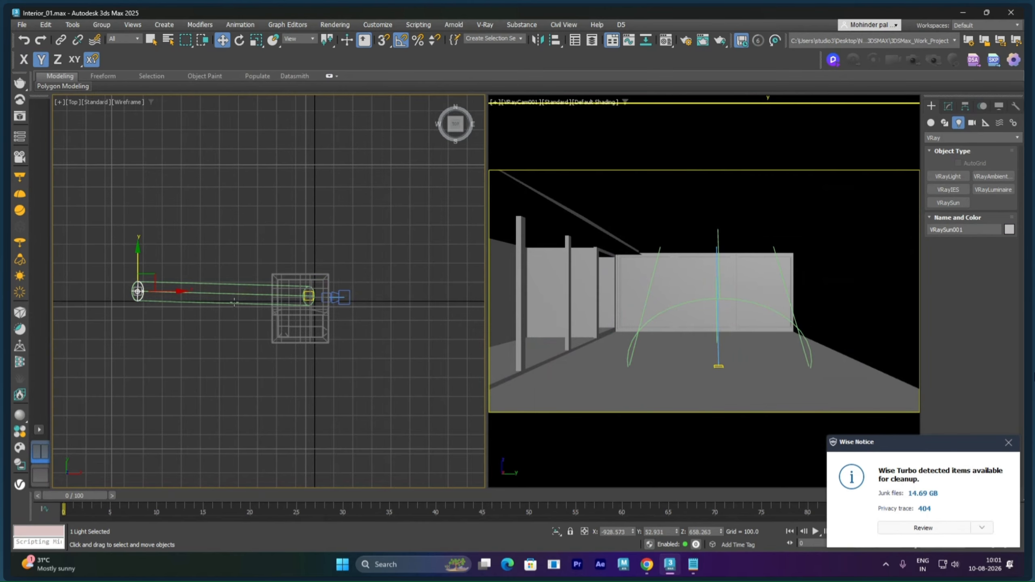
{"action": "right_click", "coordinate": [113, 260]}
{"action": "left_click", "coordinate": [99, 248]}
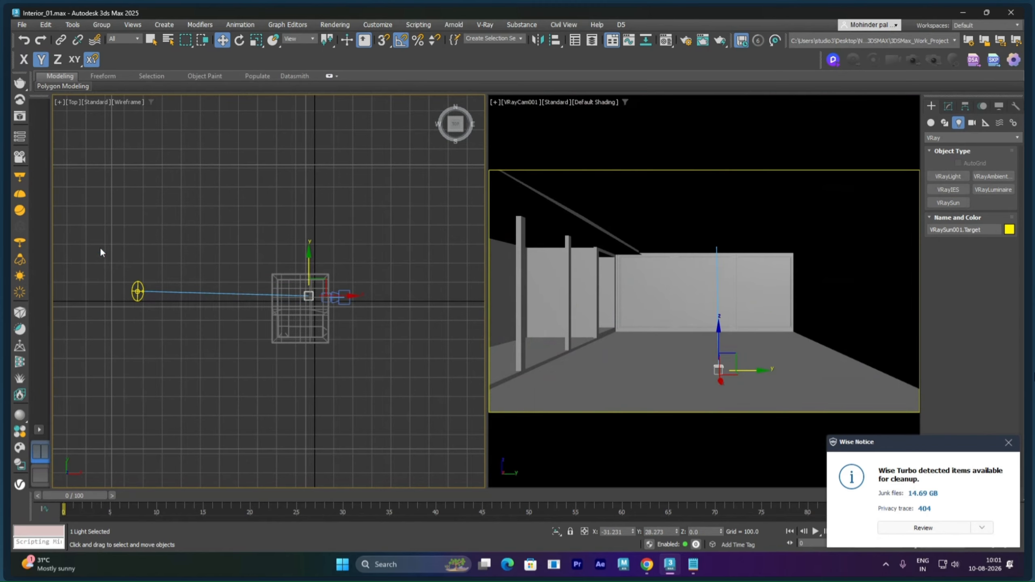
{"action": "left_click_drag", "start_coordinate": [311, 296], "coordinate": [309, 296]}
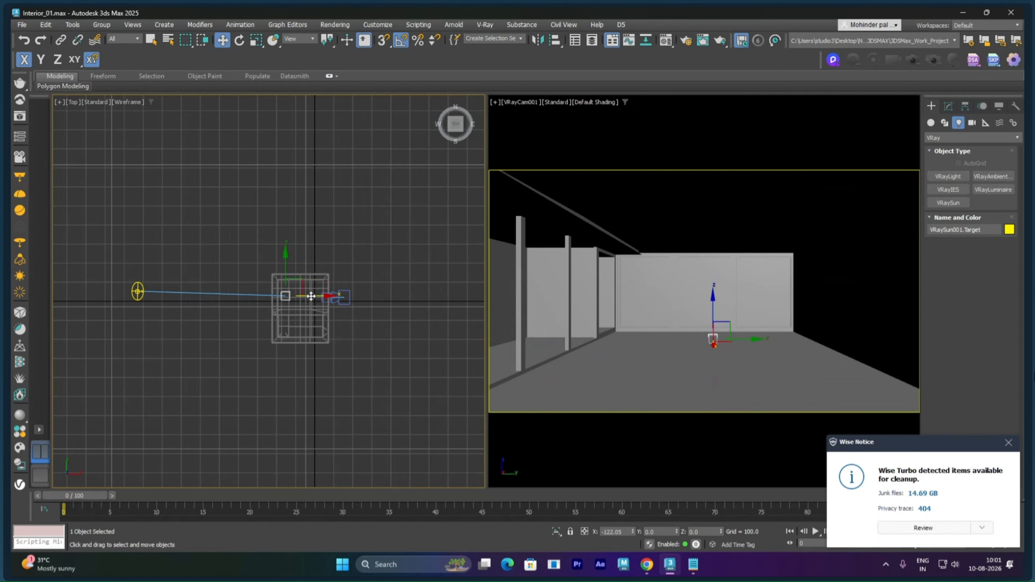
Step: In the Front view, move the sun along X toward the building, to about -775
{"action": "left_click", "coordinate": [142, 300]}
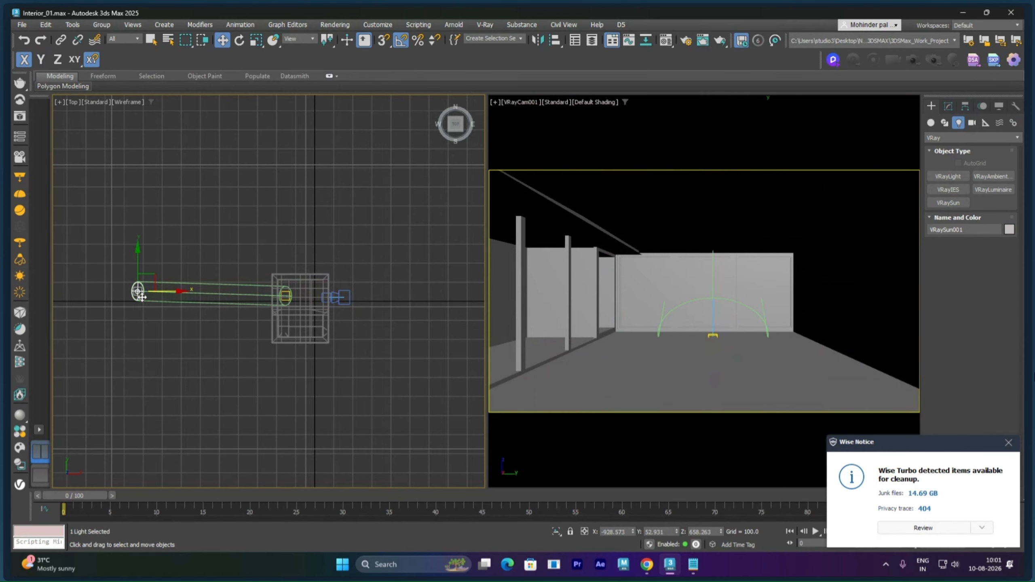
{"action": "key", "text": "f"}
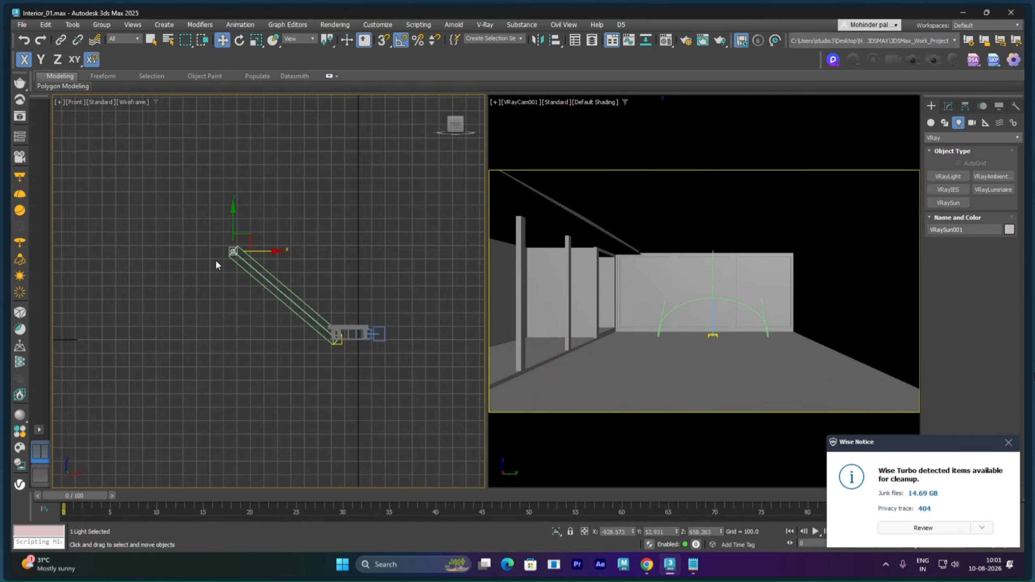
{"action": "left_click_drag", "start_coordinate": [254, 252], "coordinate": [280, 253]}
Step: In the Front view, move the sun's target along X further into the building, to about -135
{"action": "scroll", "coordinate": [317, 346], "scroll_direction": "up", "scroll_amount": 5}
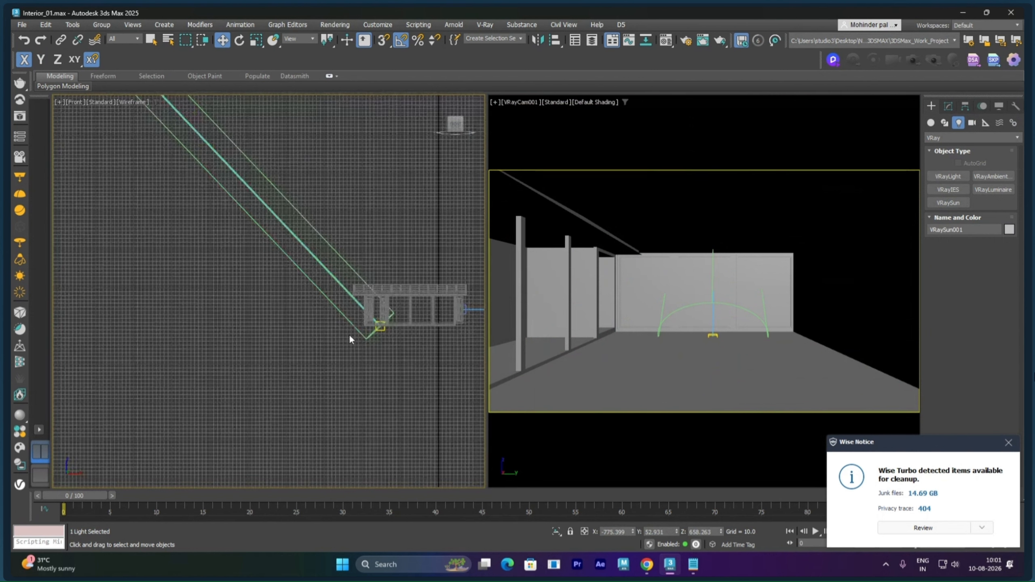
{"action": "right_click", "coordinate": [349, 334]}
{"action": "left_click", "coordinate": [323, 322]}
{"action": "scroll", "coordinate": [371, 336], "scroll_direction": "up", "scroll_amount": 5}
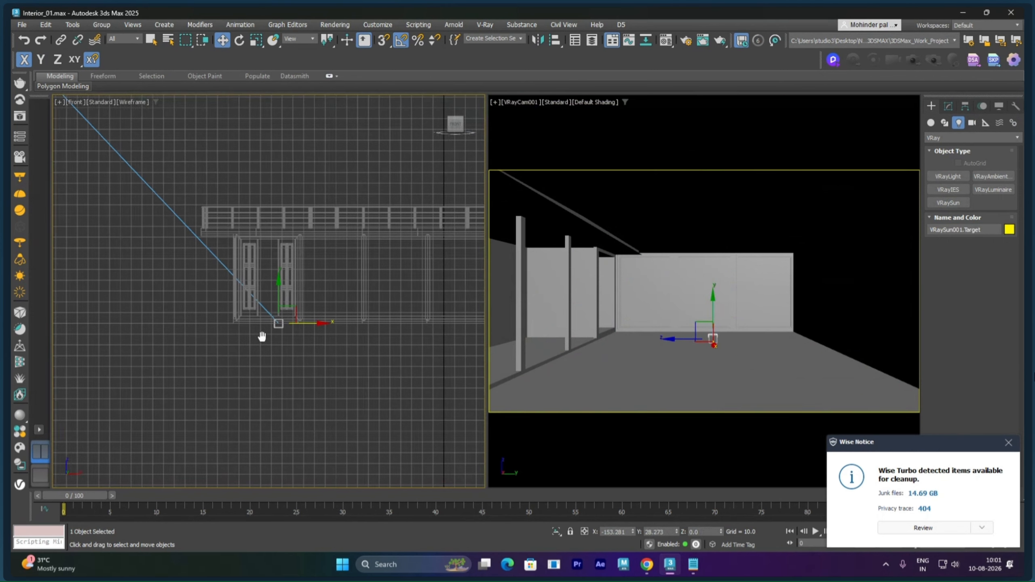
{"action": "left_click_drag", "start_coordinate": [315, 327], "coordinate": [328, 326]}
{"action": "scroll", "coordinate": [174, 298], "scroll_direction": "down", "scroll_amount": 4}
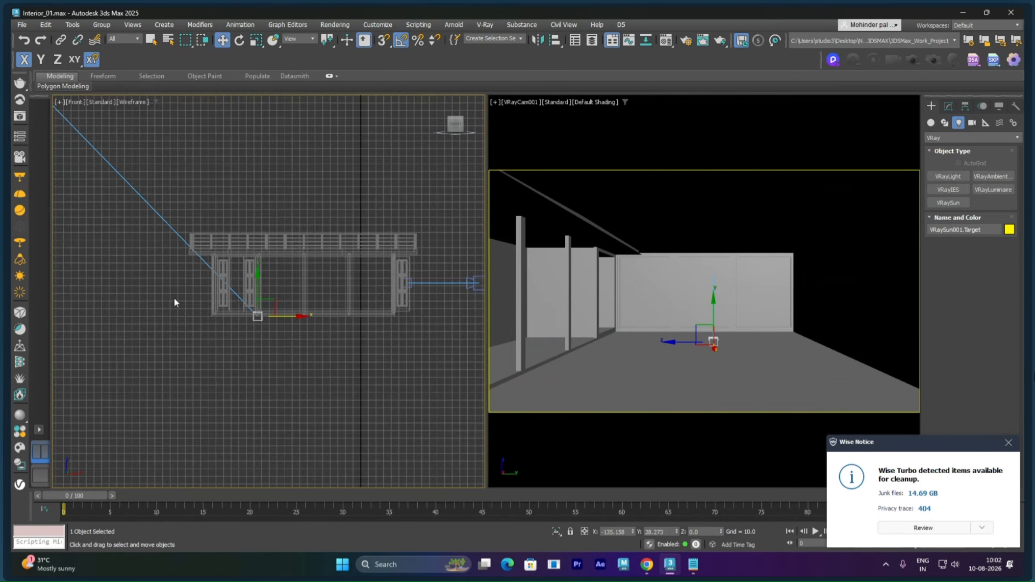
Step: In the Front view, lower the sun to a Z height of about 524
{"action": "middle_click_drag", "start_coordinate": [110, 276], "coordinate": [289, 358]}
{"action": "left_click", "coordinate": [194, 191]}
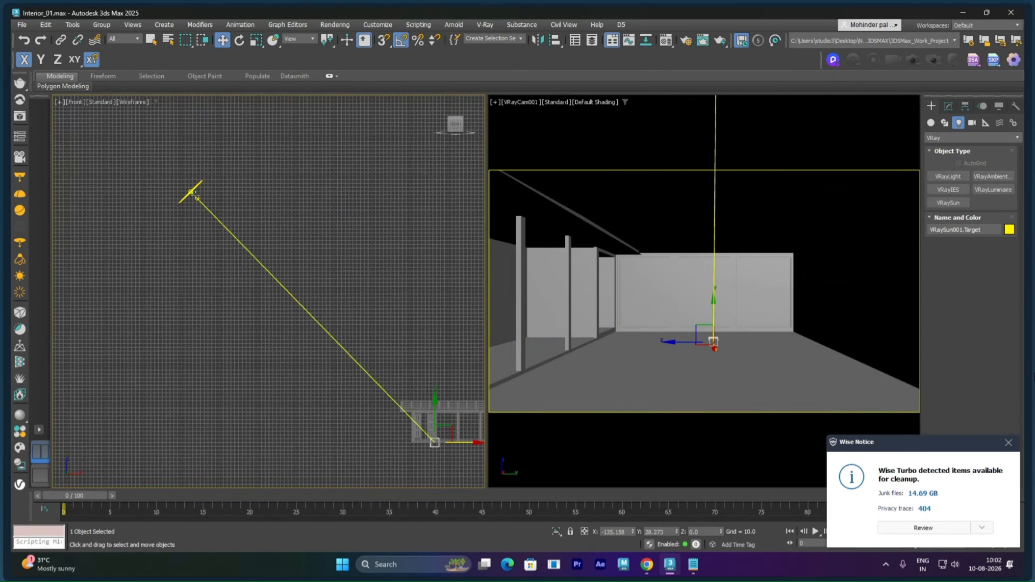
{"action": "left_click_drag", "start_coordinate": [191, 165], "coordinate": [197, 221]}
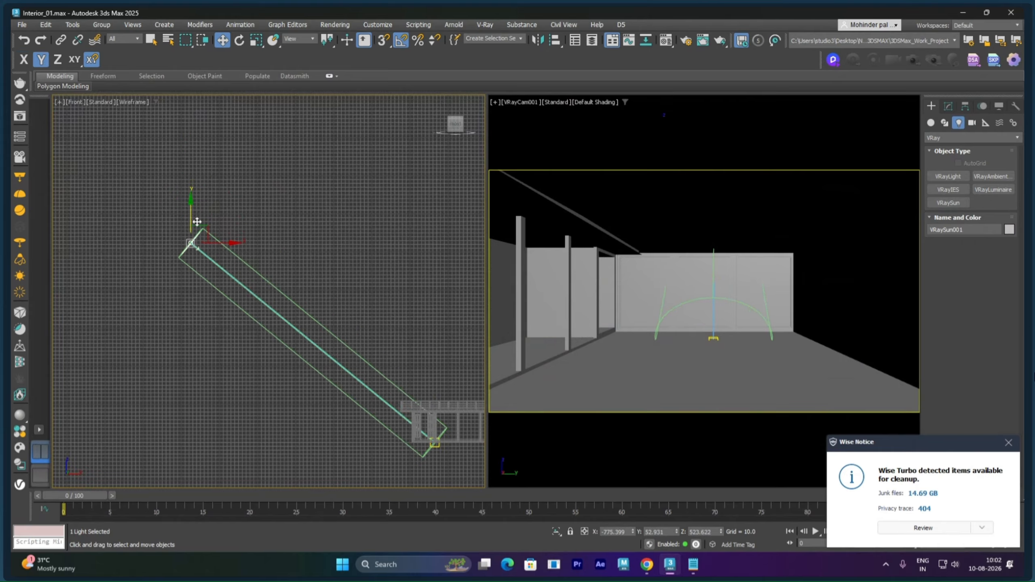
{"action": "left_click", "coordinate": [363, 314]}
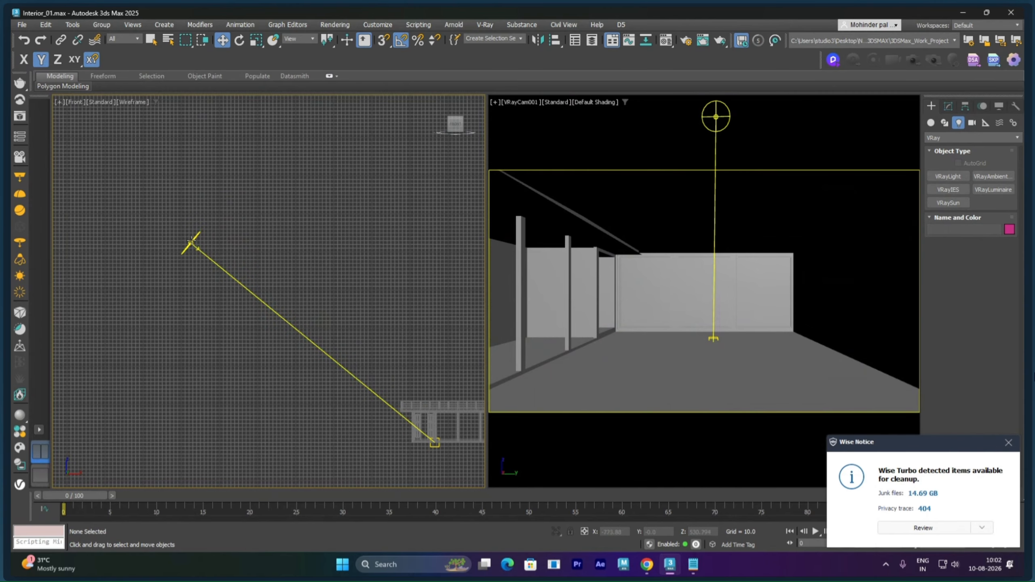
{"action": "middle_click_drag", "start_coordinate": [432, 408], "coordinate": [258, 355]}
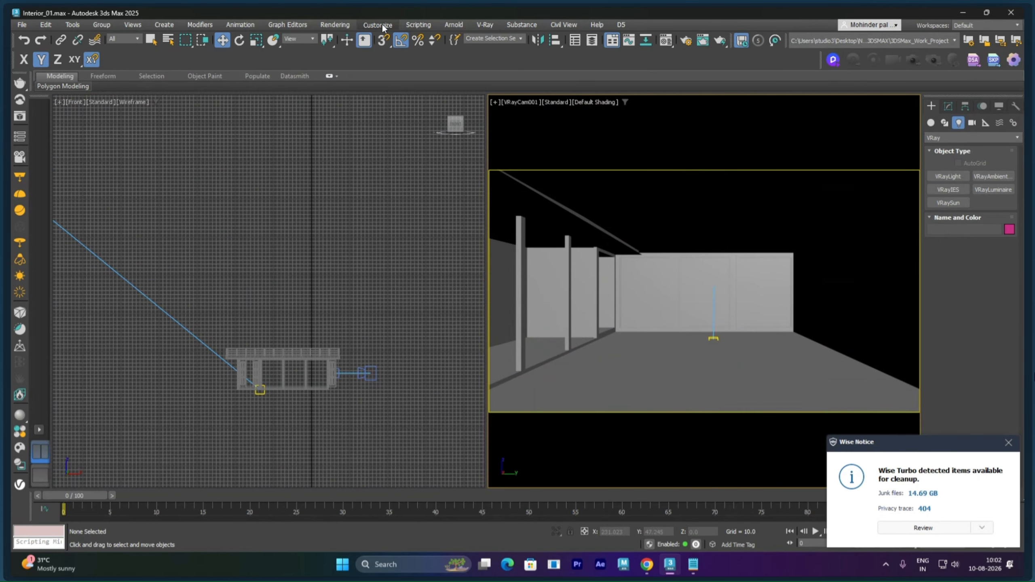
Step: Show the V-Ray Frame Buffer from the render settings and start interactive rendering of VRayCam001
{"action": "left_click", "coordinate": [346, 26]}
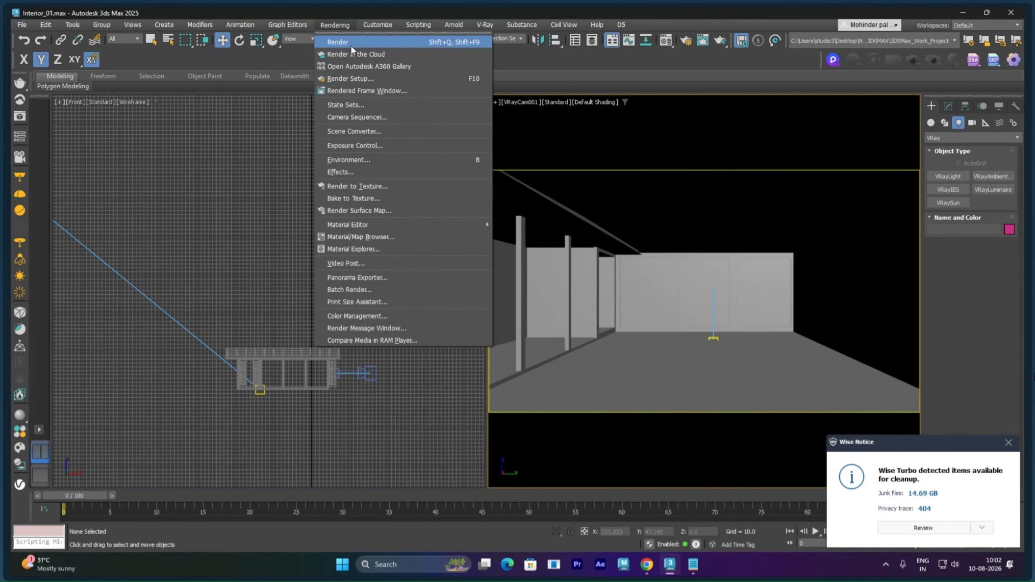
{"action": "left_click", "coordinate": [350, 78]}
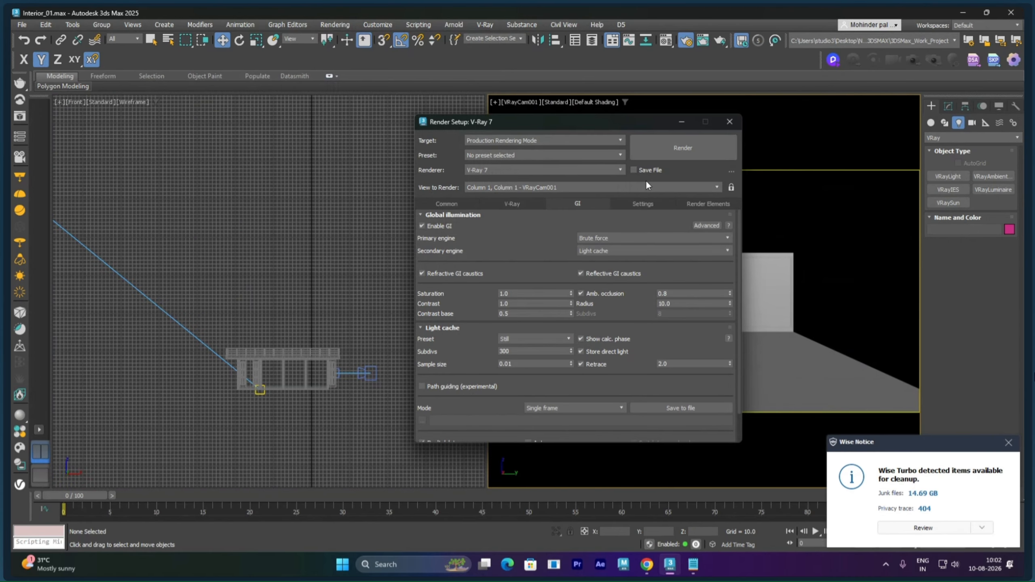
{"action": "left_click", "coordinate": [514, 206]}
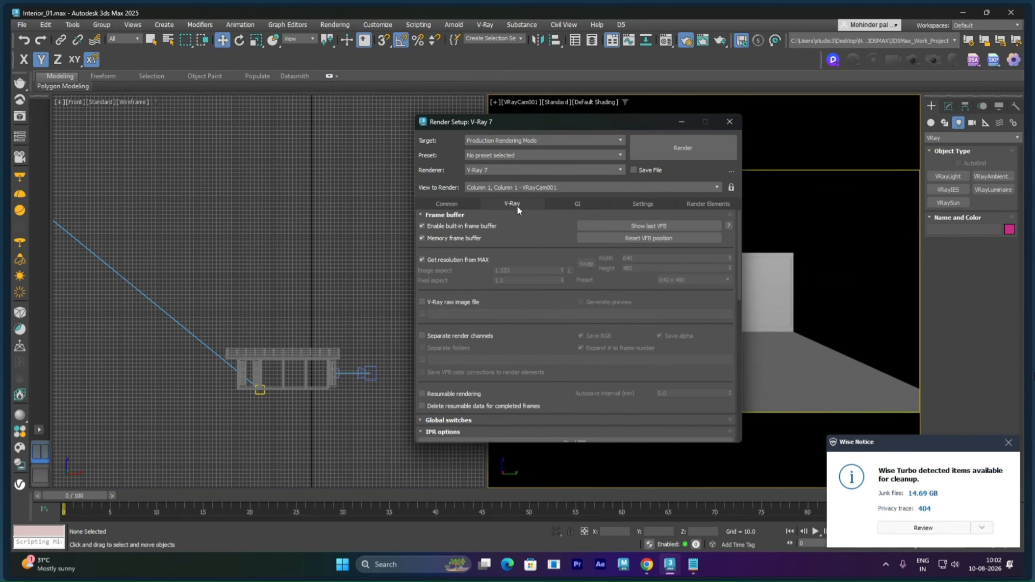
{"action": "left_click", "coordinate": [610, 226]}
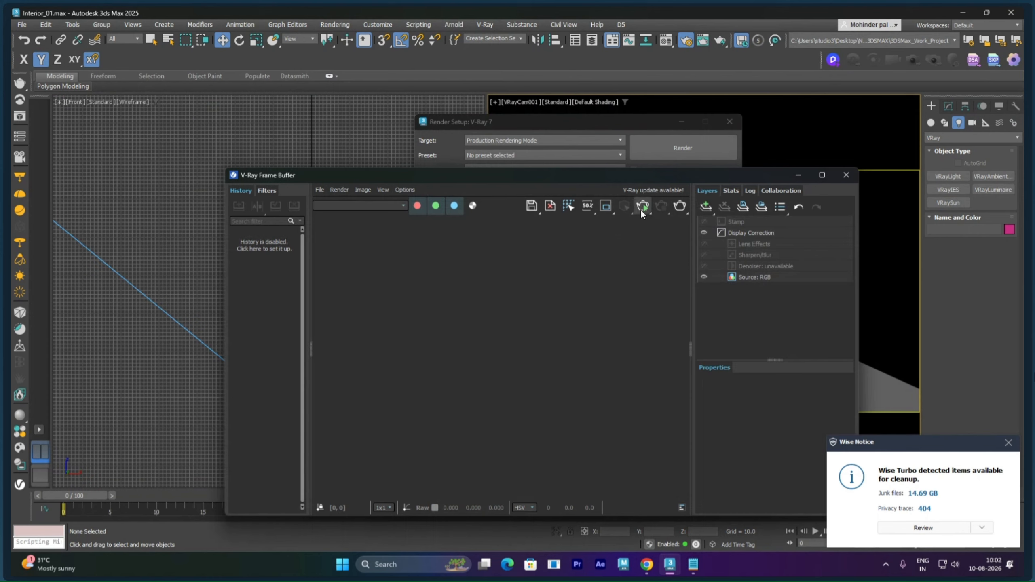
{"action": "left_click", "coordinate": [643, 206]}
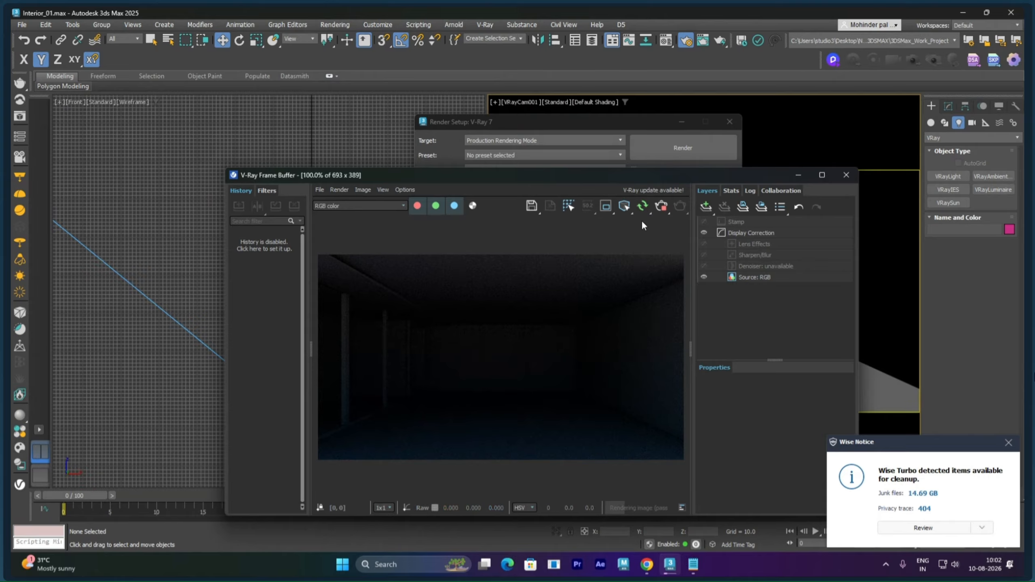
{"action": "left_click", "coordinate": [650, 212]}
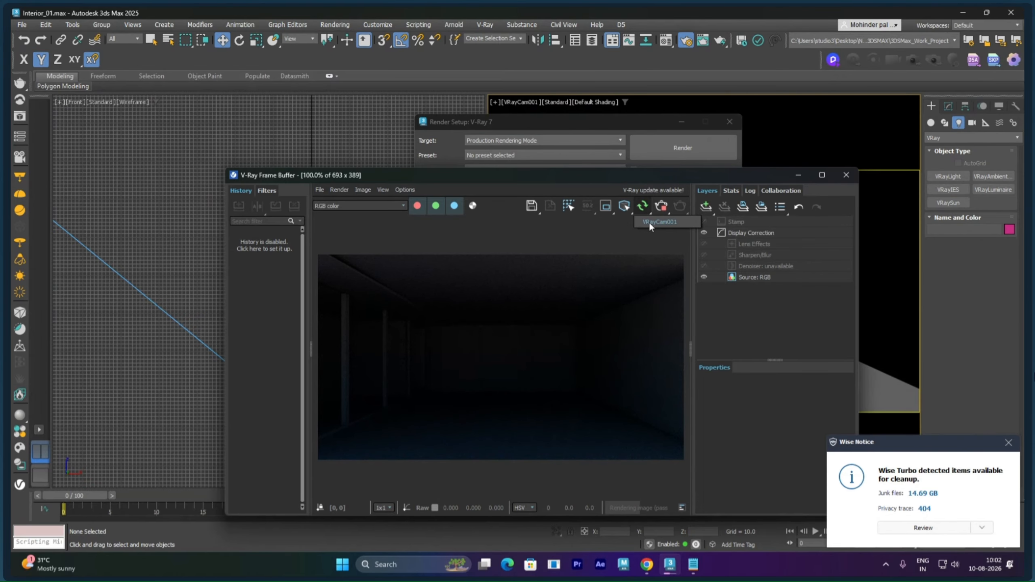
{"action": "left_click", "coordinate": [650, 220]}
Step: Move the frame buffer aside so the room view is uncovered, and close Render Setup
{"action": "left_click_drag", "start_coordinate": [727, 180], "coordinate": [389, 149]}
{"action": "left_click", "coordinate": [619, 132]}
{"action": "left_click", "coordinate": [729, 123]}
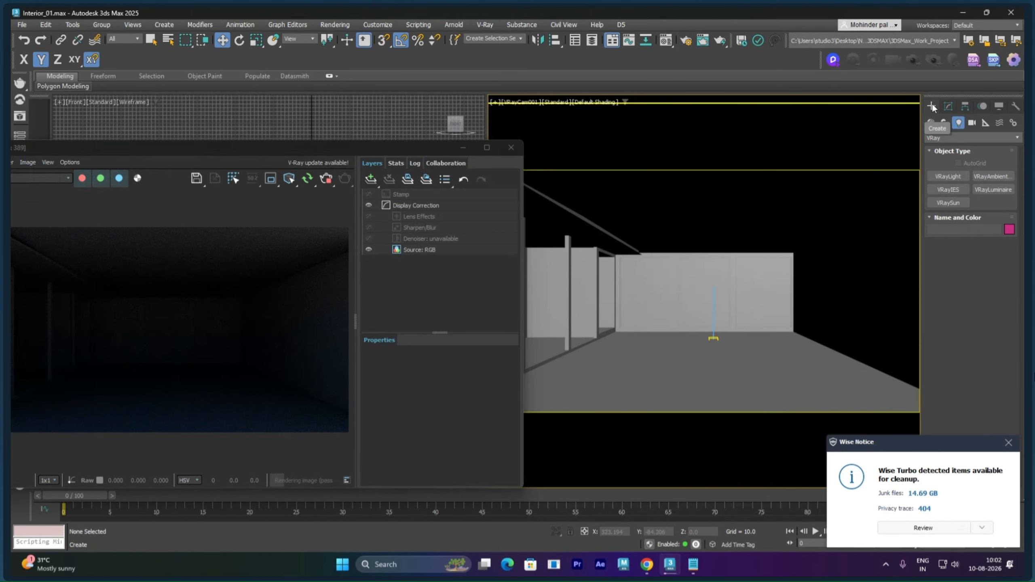
Step: Assign material ID 2 to the three back-wall panel elements of Plane002, working in a perspective view
{"action": "left_click", "coordinate": [759, 294]}
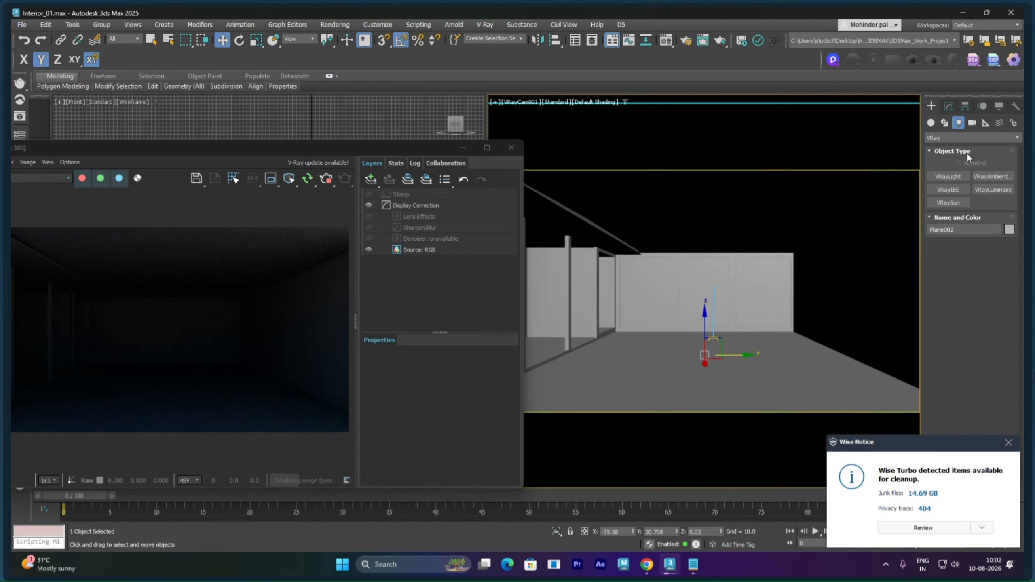
{"action": "left_click", "coordinate": [965, 106]}
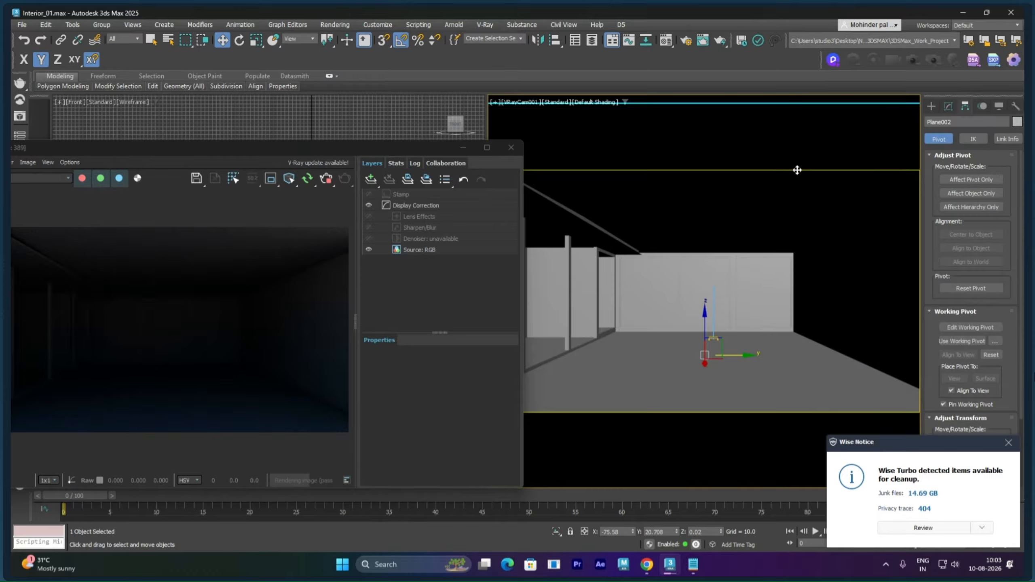
{"action": "left_click", "coordinate": [948, 106]}
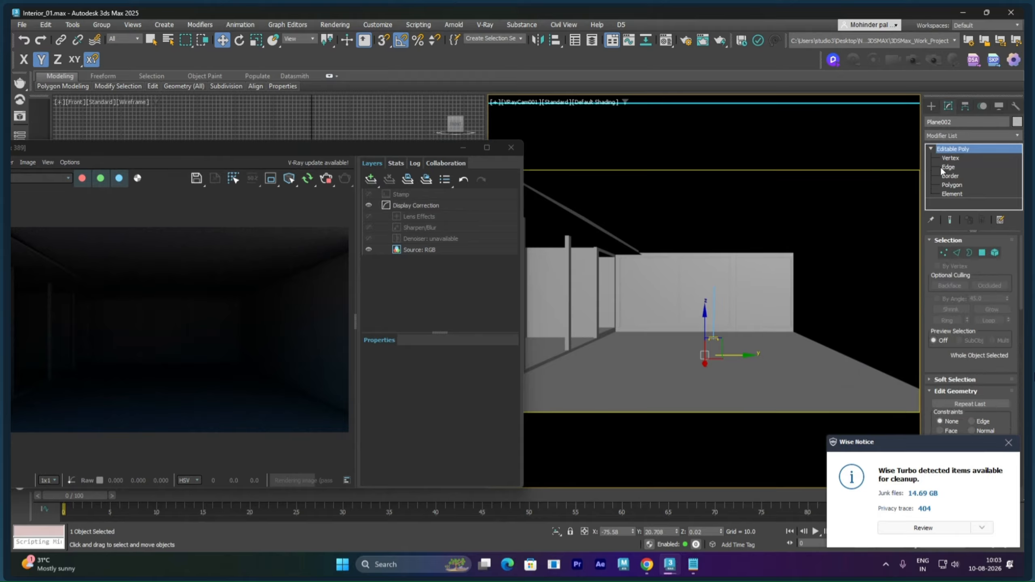
{"action": "left_click", "coordinate": [940, 194]}
{"action": "left_click", "coordinate": [711, 281]}
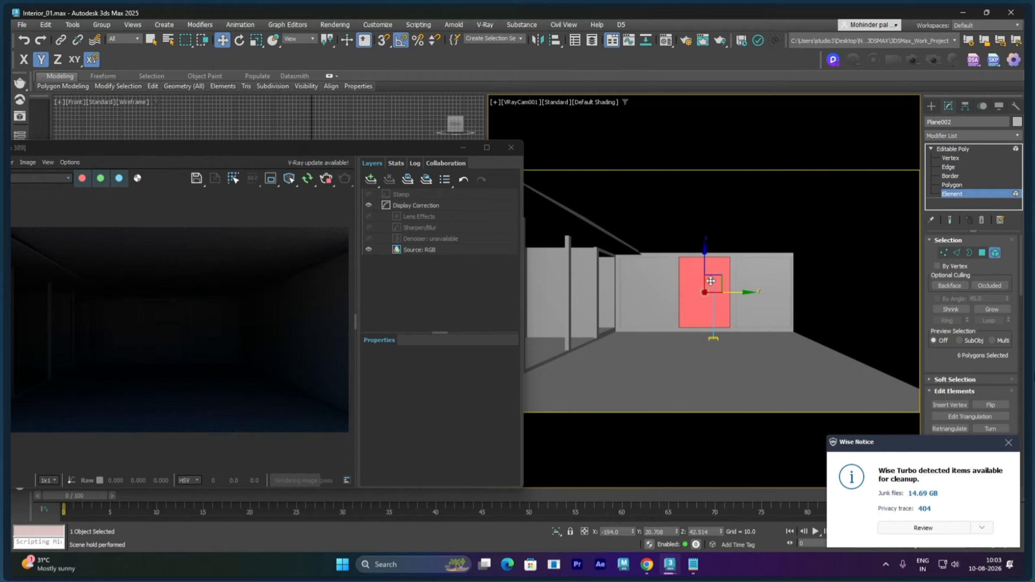
{"action": "left_click", "coordinate": [763, 283], "text": "ctrl"}
{"action": "left_click", "coordinate": [652, 299], "text": "ctrl"}
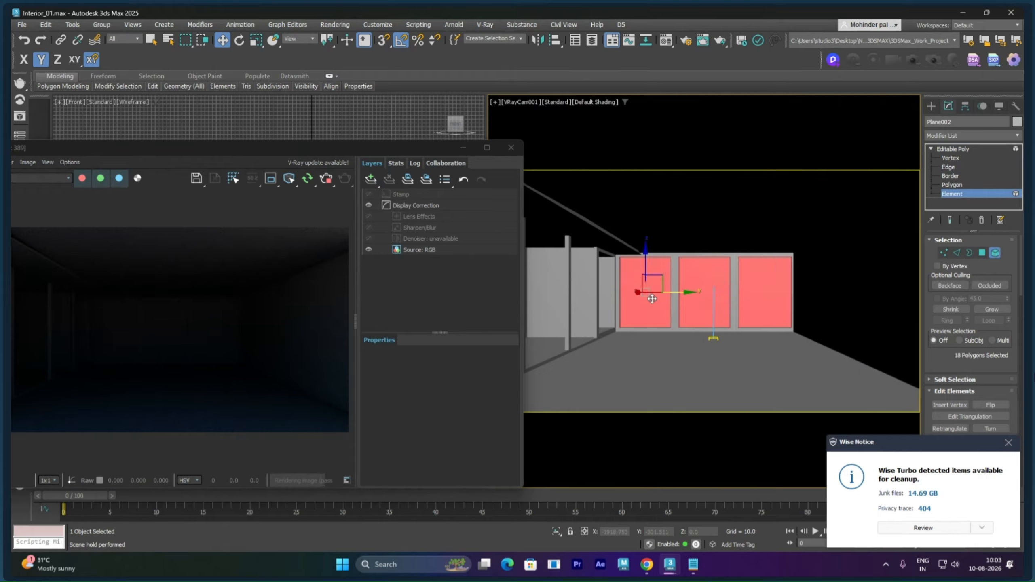
{"action": "left_click", "coordinate": [713, 290]}
{"action": "left_click", "coordinate": [784, 295]}
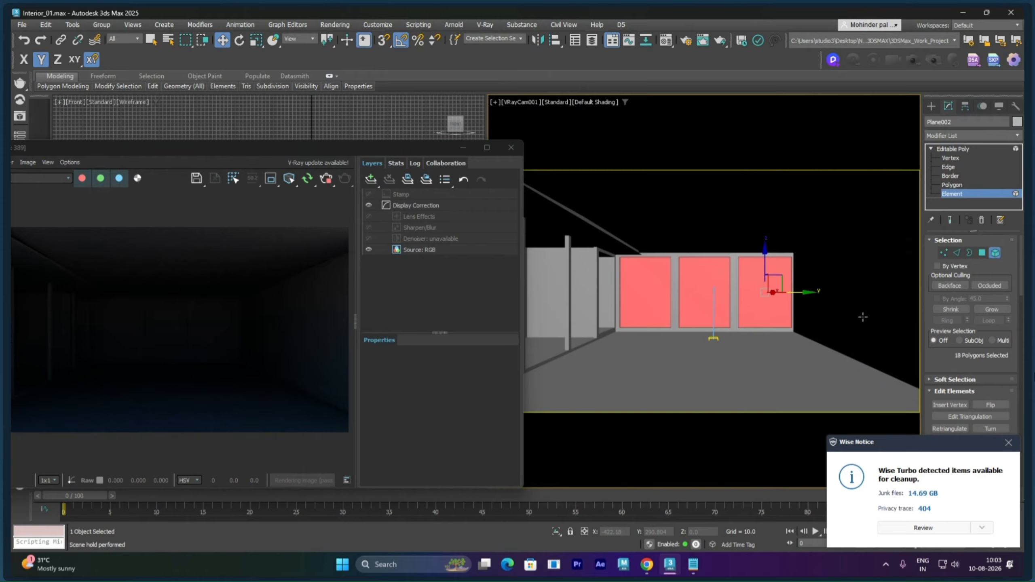
{"action": "key", "text": "p"}
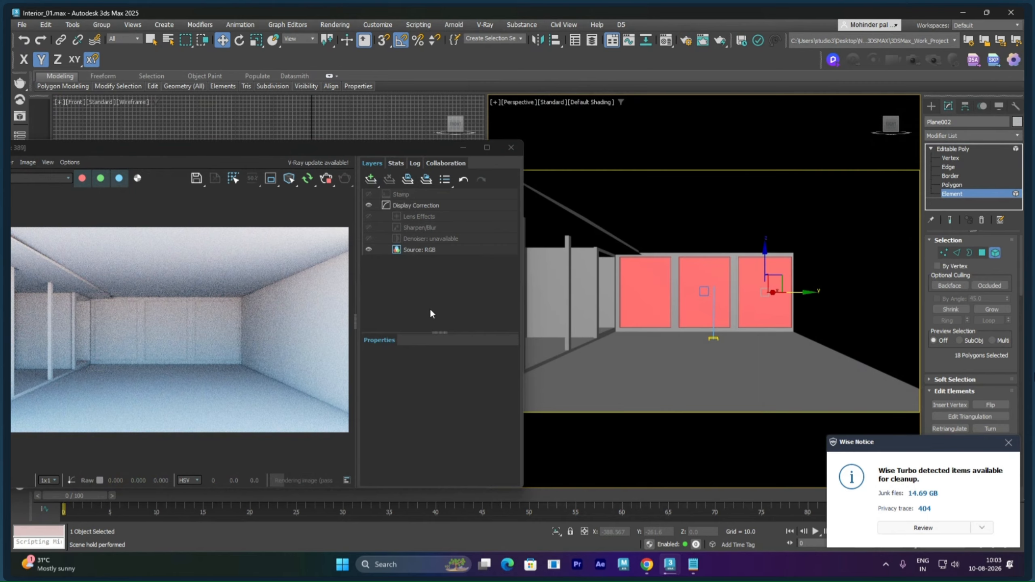
{"action": "scroll", "coordinate": [648, 316], "scroll_direction": "down", "scroll_amount": 5}
{"action": "mouse_move", "coordinate": [648, 316]}
{"action": "middle_mouse_down", "text": "alt"}
{"action": "mouse_move", "coordinate": [517, 328]}
{"action": "mouse_move", "coordinate": [640, 318]}
{"action": "middle_mouse_up", "text": "alt"}
{"action": "scroll", "coordinate": [640, 318], "scroll_direction": "up", "scroll_amount": 6}
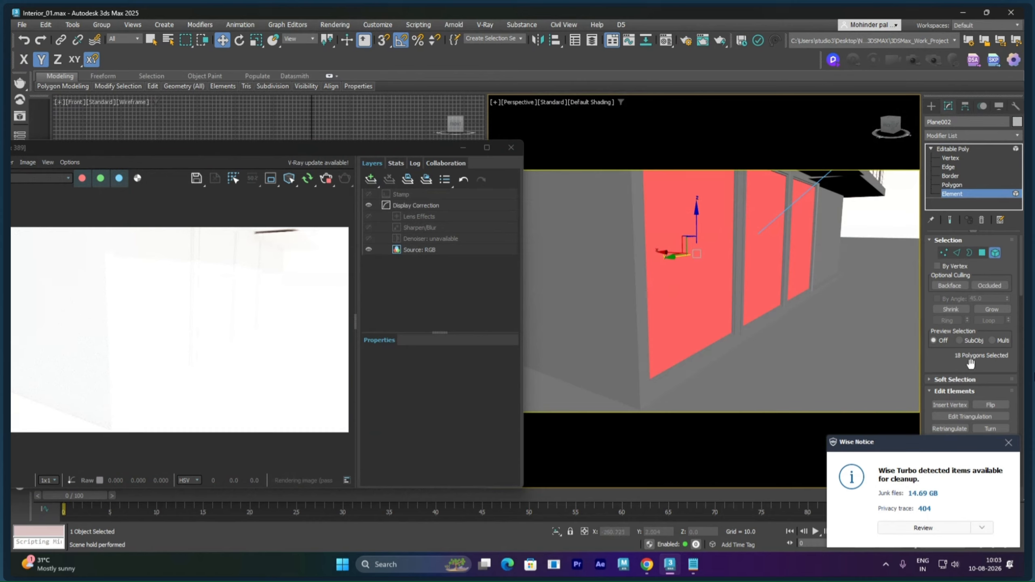
{"action": "scroll", "coordinate": [965, 362], "scroll_direction": "down", "scroll_amount": 10}
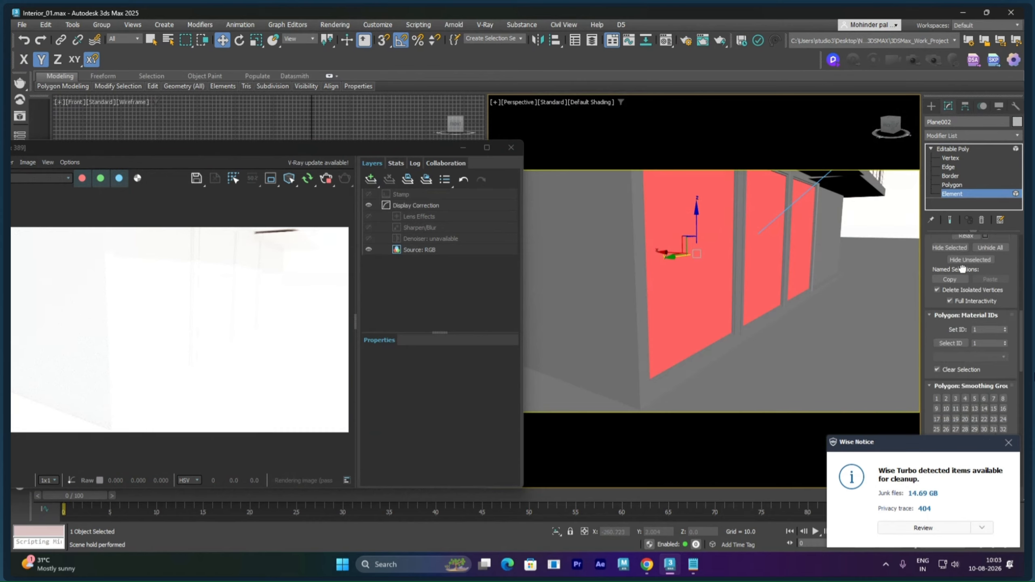
{"action": "left_click", "coordinate": [1005, 321]}
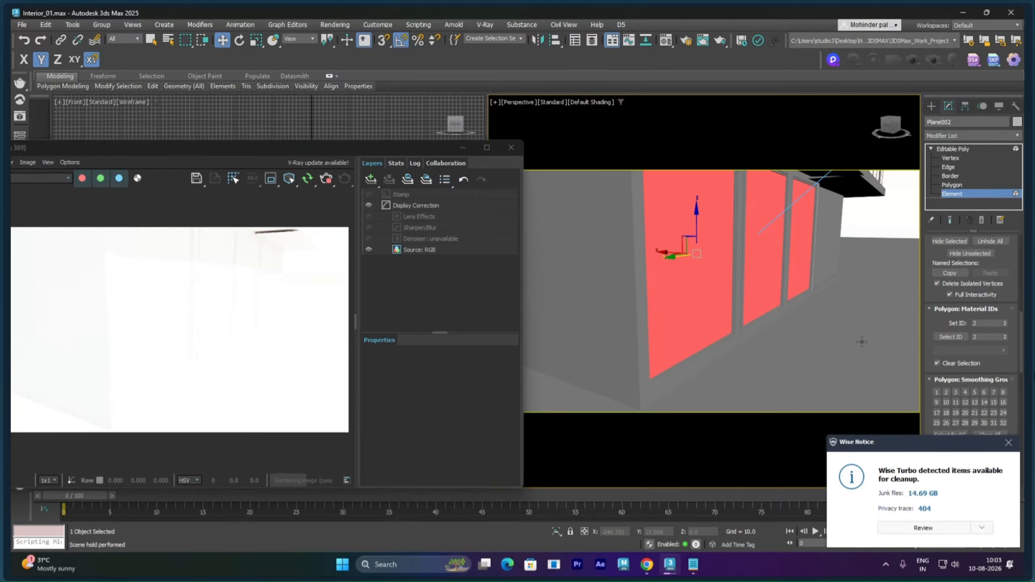
Step: Assign material ID 3 to the roof slab element of Plane002
{"action": "scroll", "coordinate": [696, 319], "scroll_direction": "down", "scroll_amount": 1}
{"action": "middle_click_drag", "start_coordinate": [696, 319], "coordinate": [825, 276]}
{"action": "left_click", "coordinate": [827, 231]}
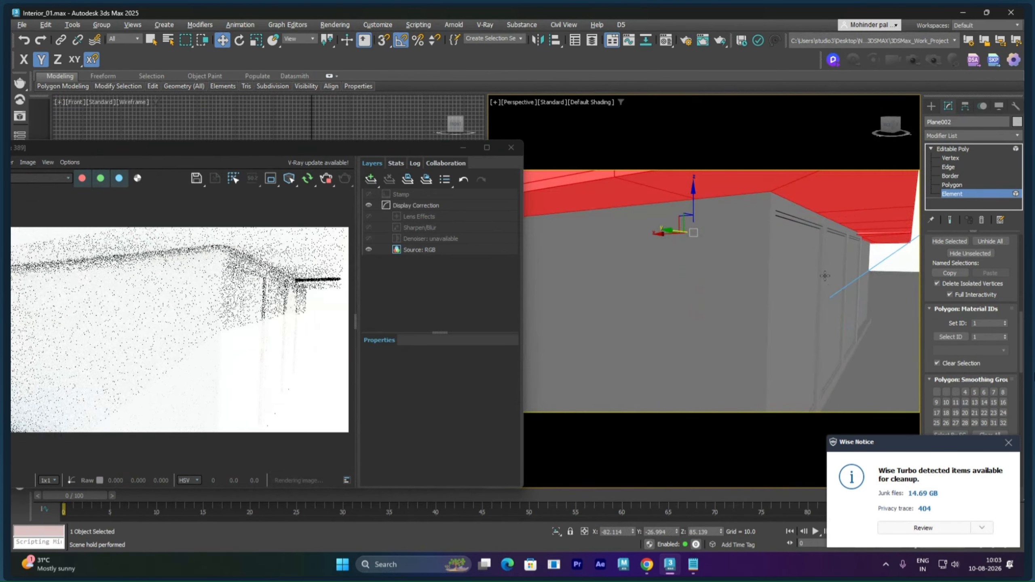
{"action": "left_click", "coordinate": [1004, 321]}
{"action": "left_click", "coordinate": [1004, 322]}
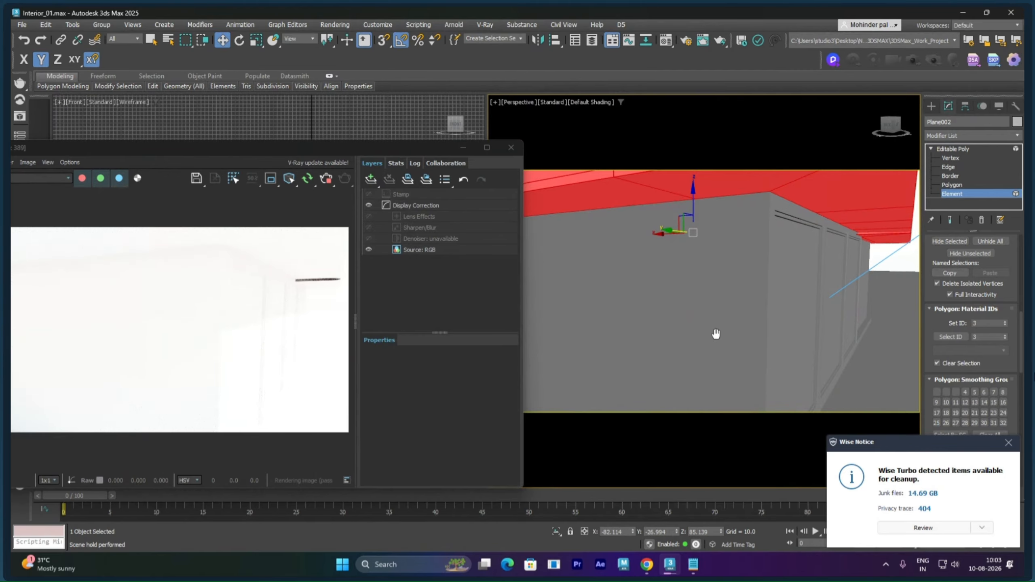
Step: At polygon level, assign material ID 4 to the inner face of the room's side wall beside the camera
{"action": "scroll", "coordinate": [717, 335], "scroll_direction": "down", "scroll_amount": 8}
{"action": "middle_click_drag", "start_coordinate": [702, 335], "coordinate": [821, 316], "text": "alt"}
{"action": "scroll", "coordinate": [821, 316], "scroll_direction": "up", "scroll_amount": 8}
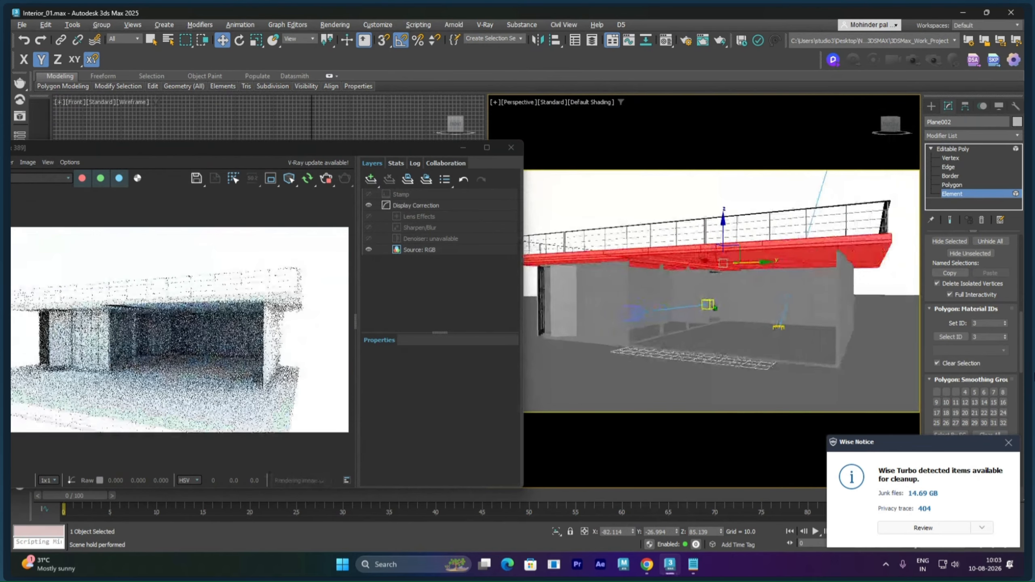
{"action": "left_click", "coordinate": [951, 186]}
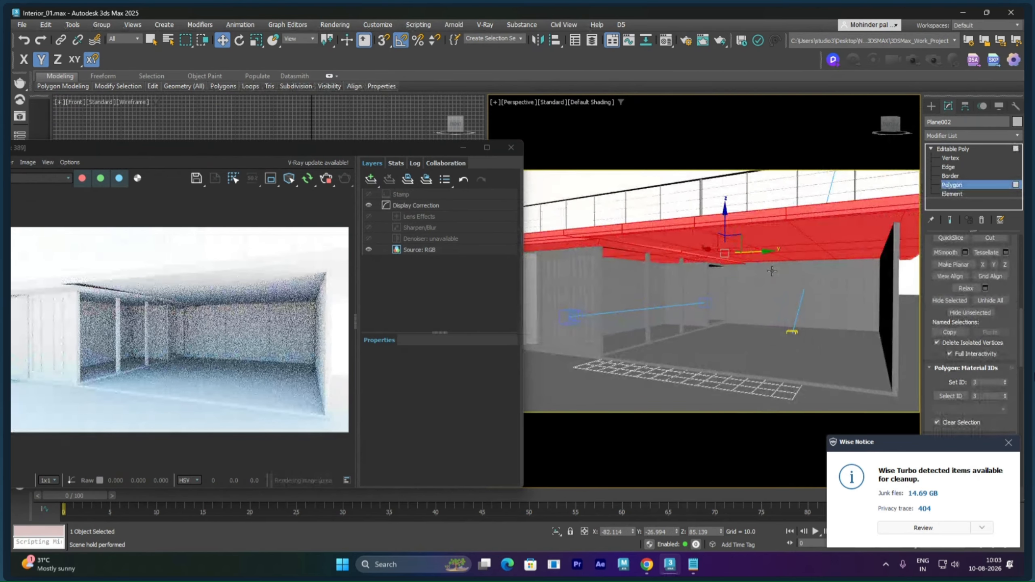
{"action": "scroll", "coordinate": [770, 256], "scroll_direction": "up", "scroll_amount": 6}
{"action": "middle_click_drag", "start_coordinate": [771, 256], "coordinate": [791, 308], "text": "alt"}
{"action": "left_click", "coordinate": [807, 266]}
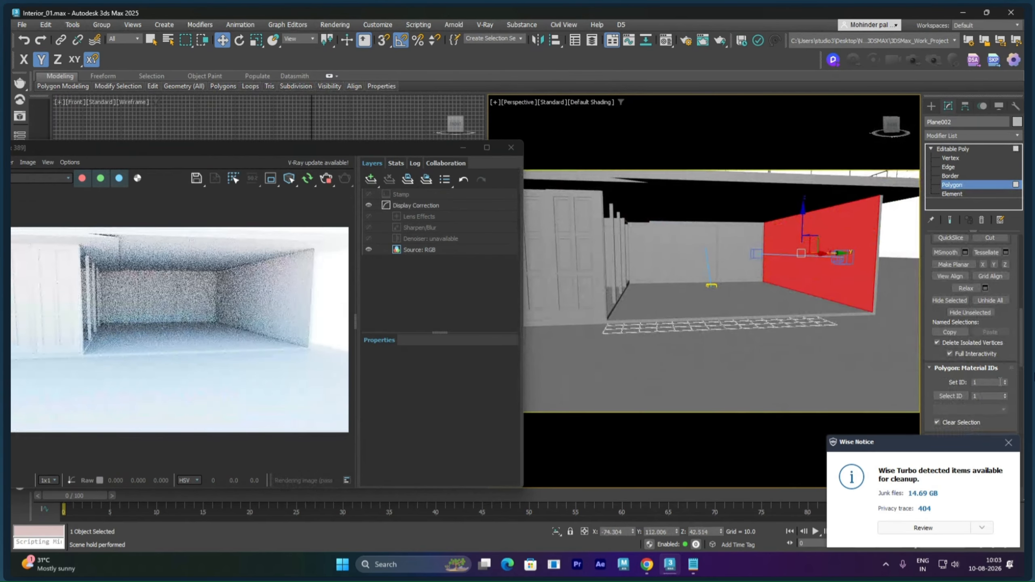
{"action": "left_click", "coordinate": [1004, 381]}
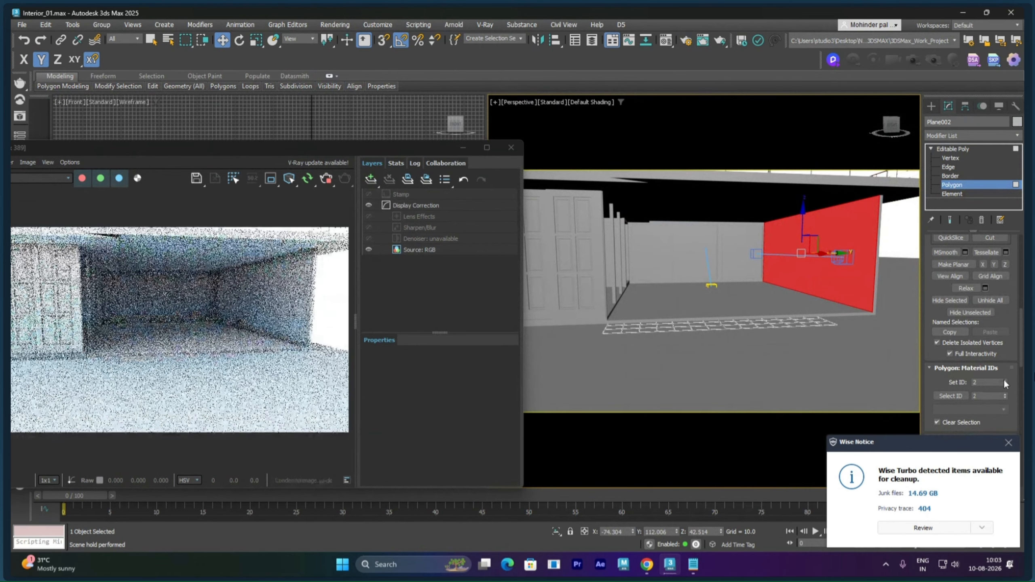
{"action": "left_click", "coordinate": [1005, 381]}
{"action": "left_click", "coordinate": [1004, 381]}
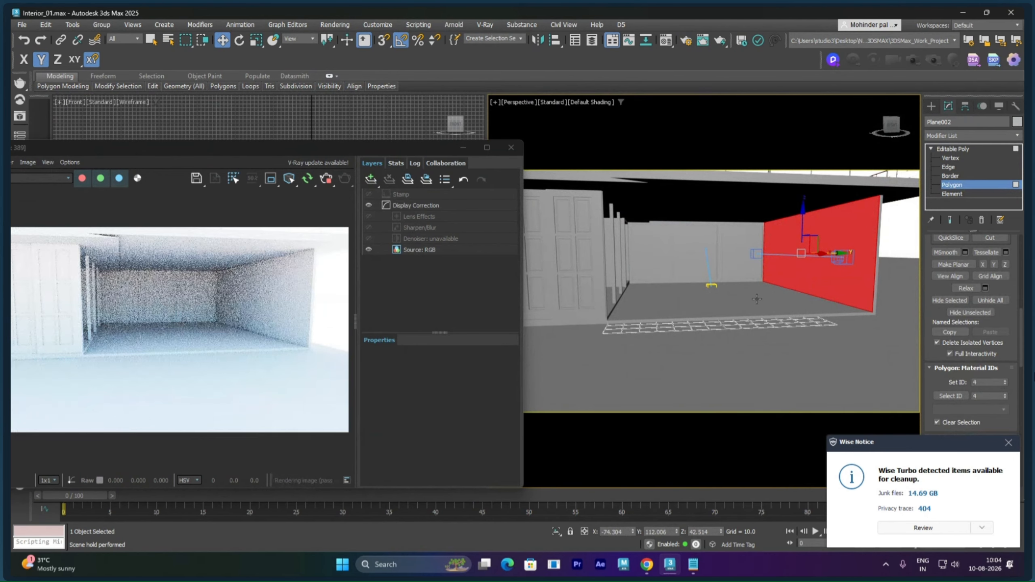
Step: Select all the connected floor polygons of the room and assign them material ID 5
{"action": "left_click", "coordinate": [748, 303]}
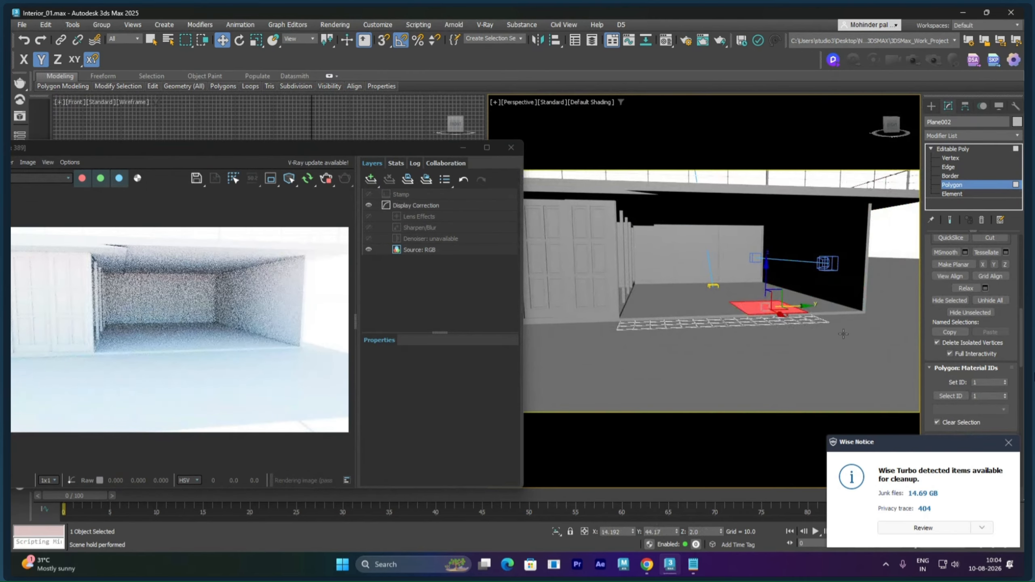
{"action": "left_click", "coordinate": [843, 334]}
{"action": "left_click", "coordinate": [780, 297]}
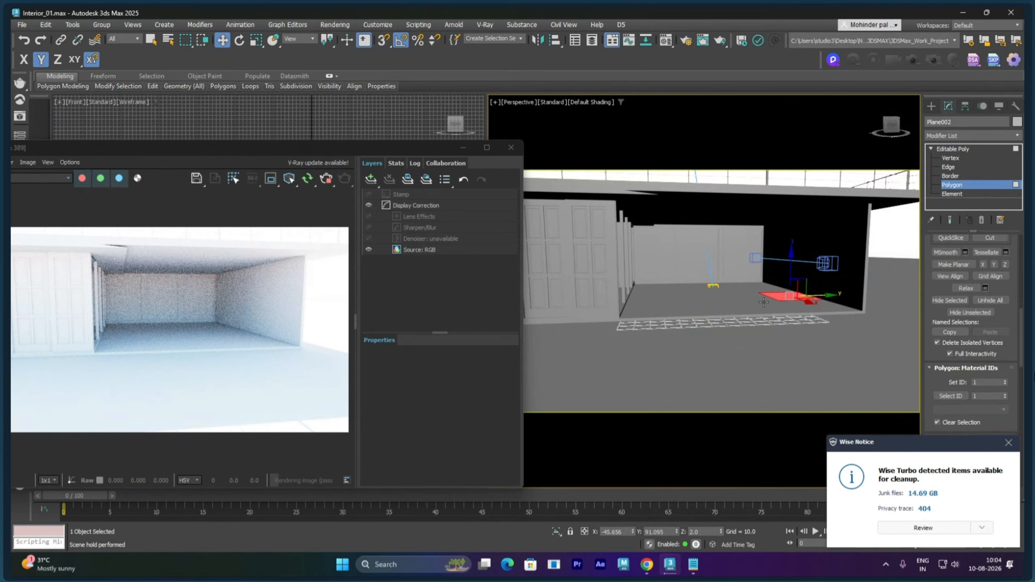
{"action": "double_click", "coordinate": [643, 297]}
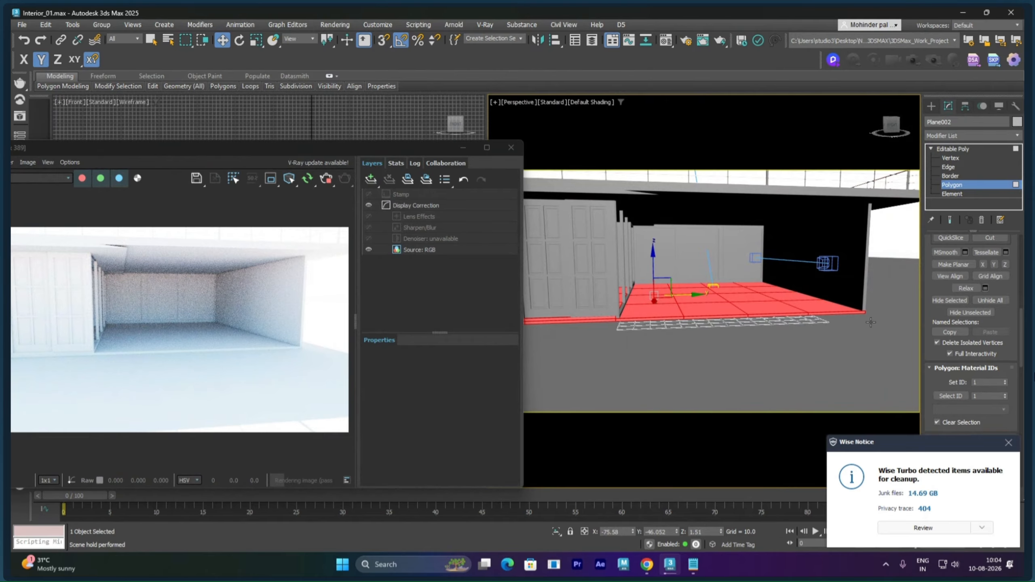
{"action": "left_click", "coordinate": [1005, 380]}
{"action": "left_click", "coordinate": [1004, 380]}
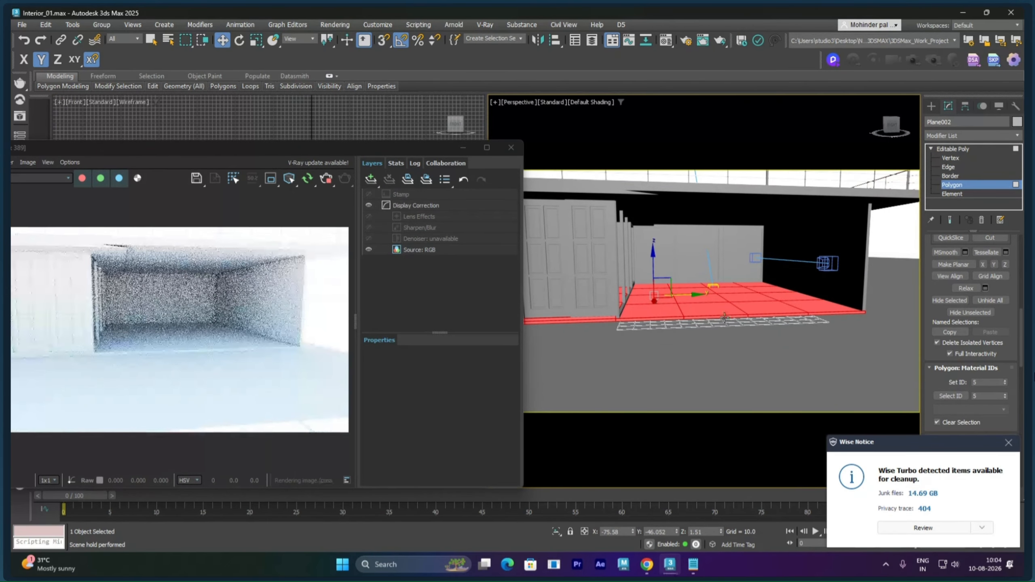
Step: Try to select the floor between the open double doors of Plane002 at polygon level and at element level
{"action": "middle_click_drag", "start_coordinate": [728, 306], "coordinate": [870, 318]}
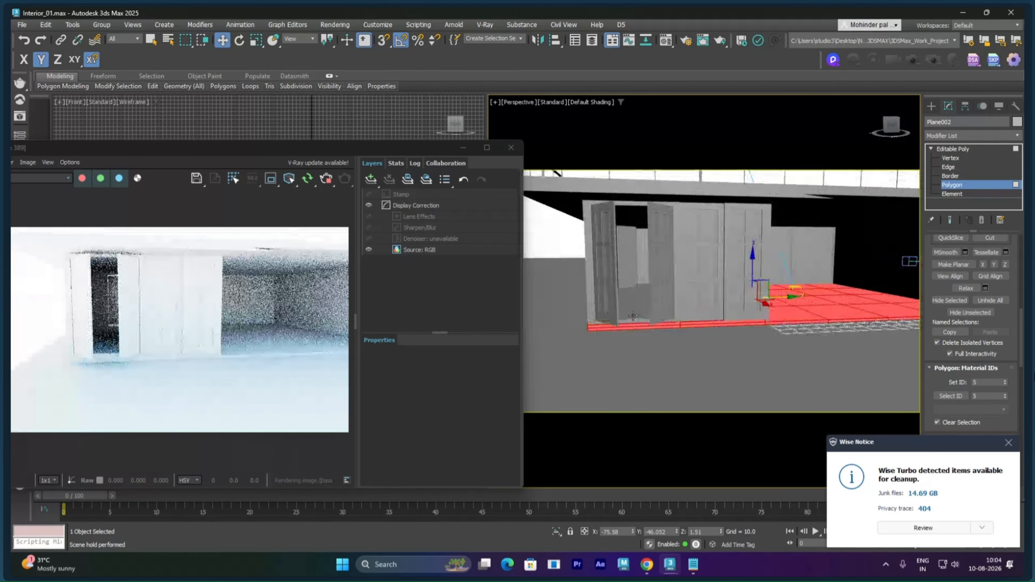
{"action": "double_click", "coordinate": [634, 310]}
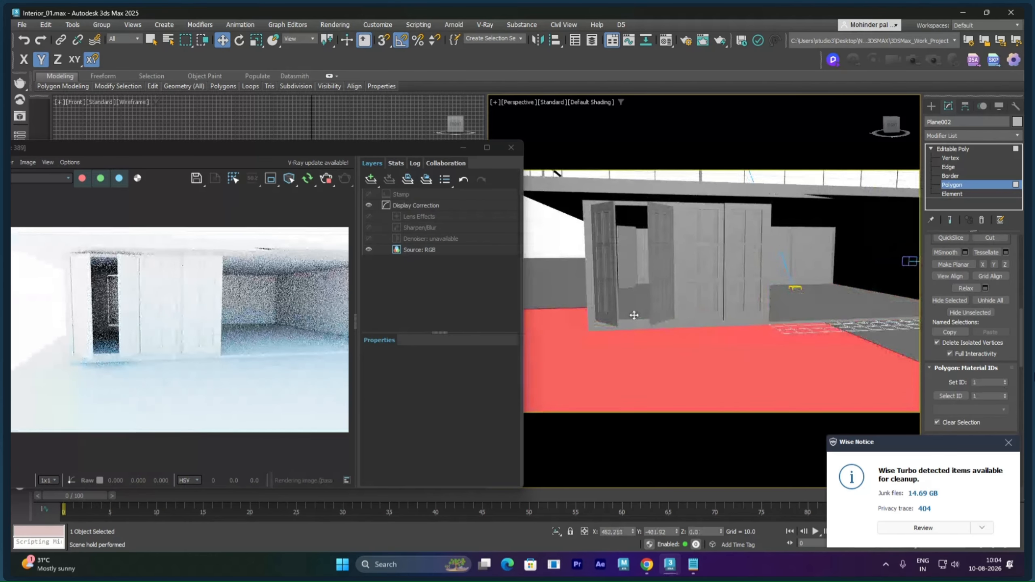
{"action": "left_click", "coordinate": [947, 150]}
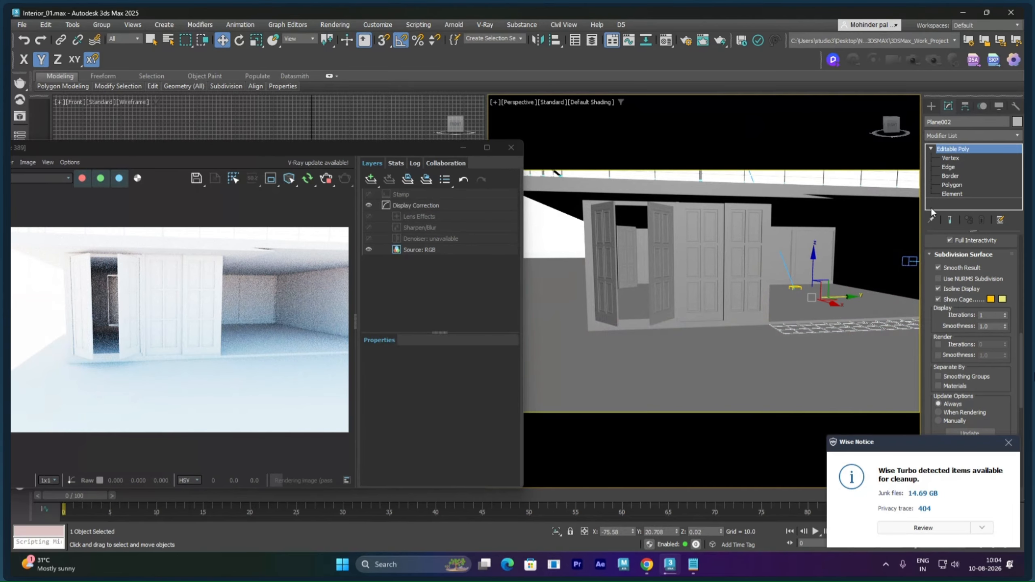
{"action": "key", "text": "4"}
{"action": "left_click", "coordinate": [636, 313]}
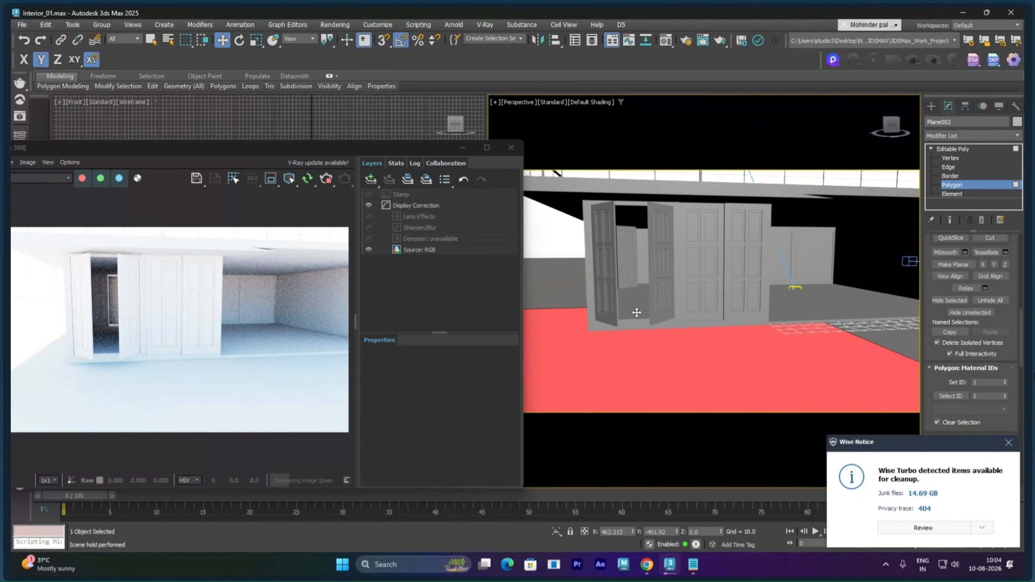
{"action": "left_click", "coordinate": [955, 150]}
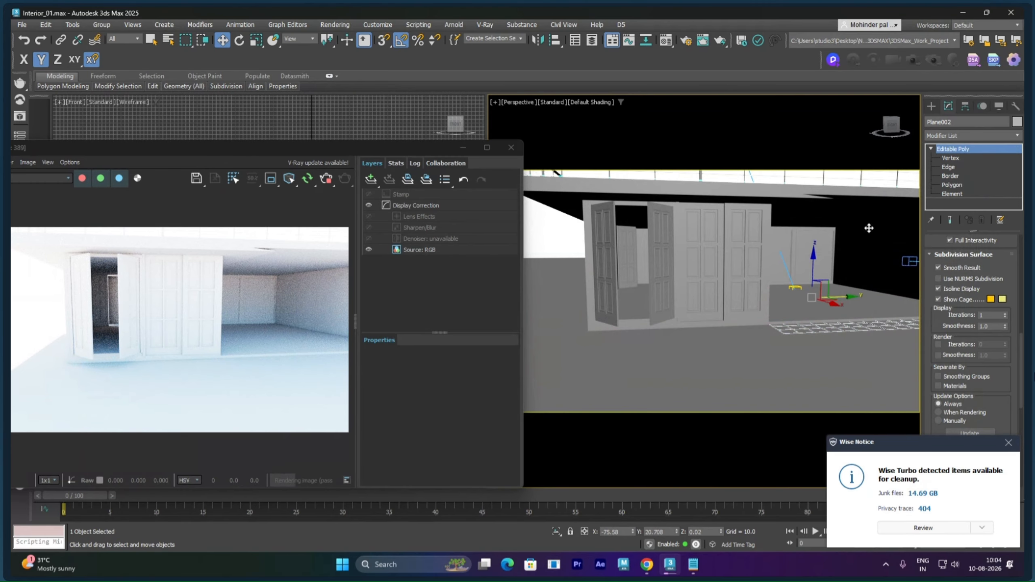
{"action": "left_click", "coordinate": [547, 227]}
{"action": "left_click", "coordinate": [611, 230]}
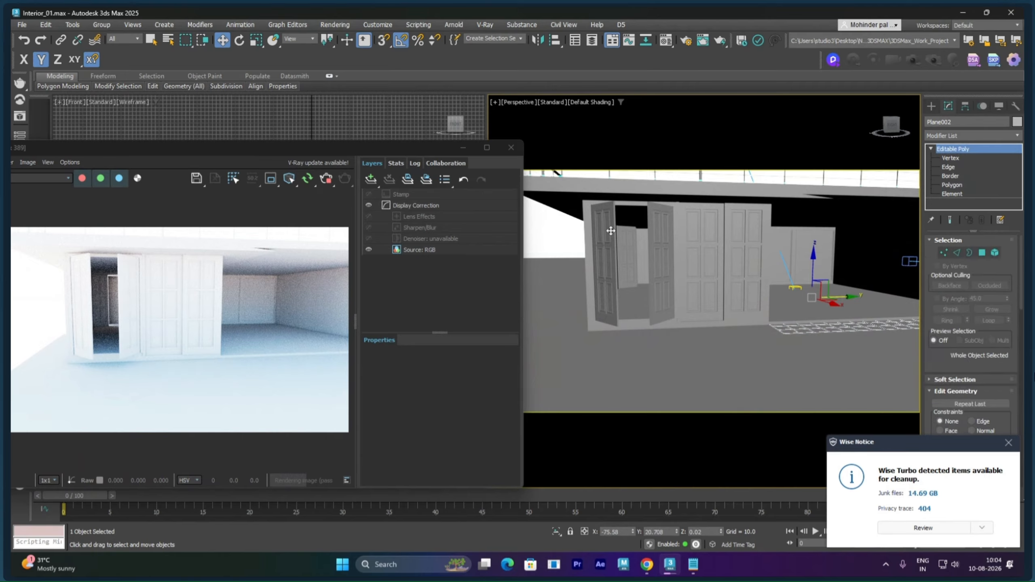
{"action": "left_click", "coordinate": [950, 193]}
{"action": "left_click", "coordinate": [635, 323]}
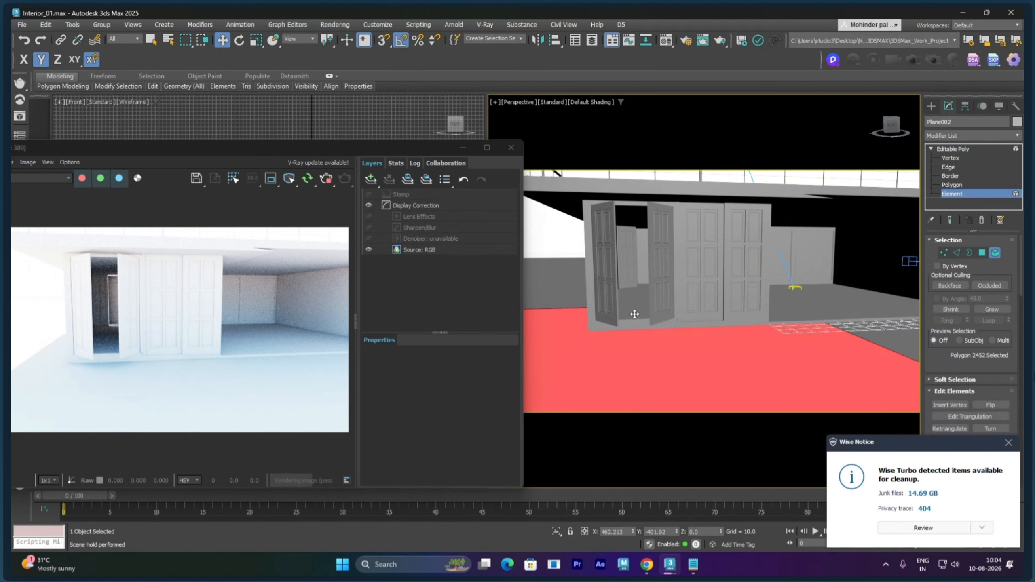
{"action": "left_click", "coordinate": [954, 149]}
Step: Reselect Plane002 and try to pick the doorway floor at polygon level from outside, undoing the wrong pick
{"action": "scroll", "coordinate": [794, 311], "scroll_direction": "down", "scroll_amount": 5}
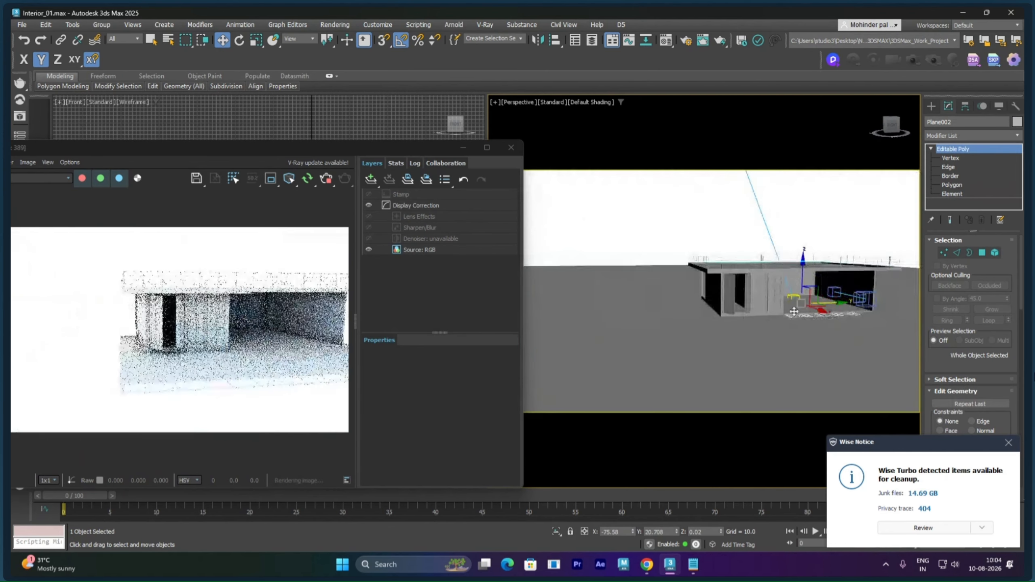
{"action": "left_click", "coordinate": [820, 226]}
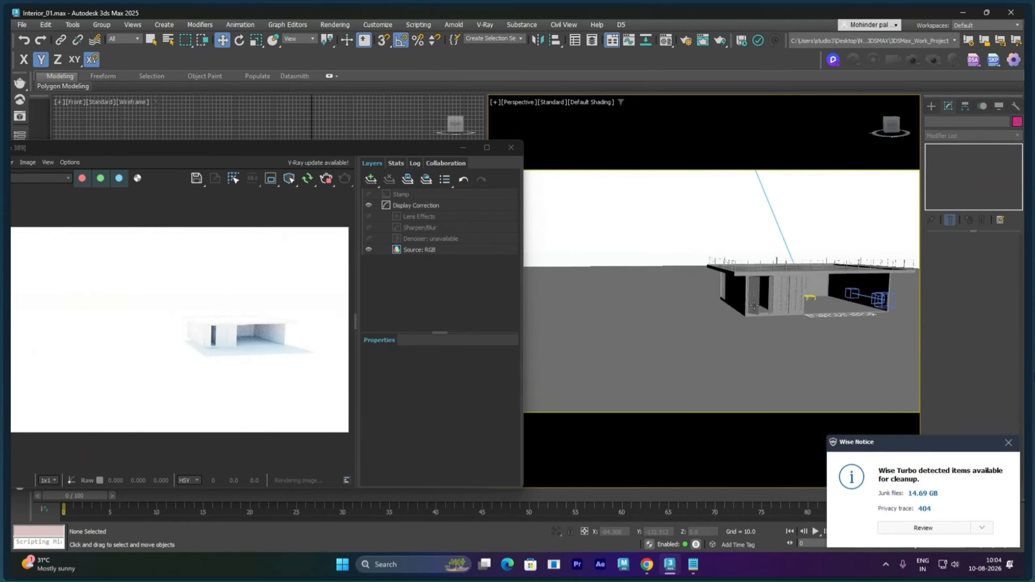
{"action": "scroll", "coordinate": [754, 305], "scroll_direction": "up", "scroll_amount": 5}
{"action": "left_click", "coordinate": [735, 304]}
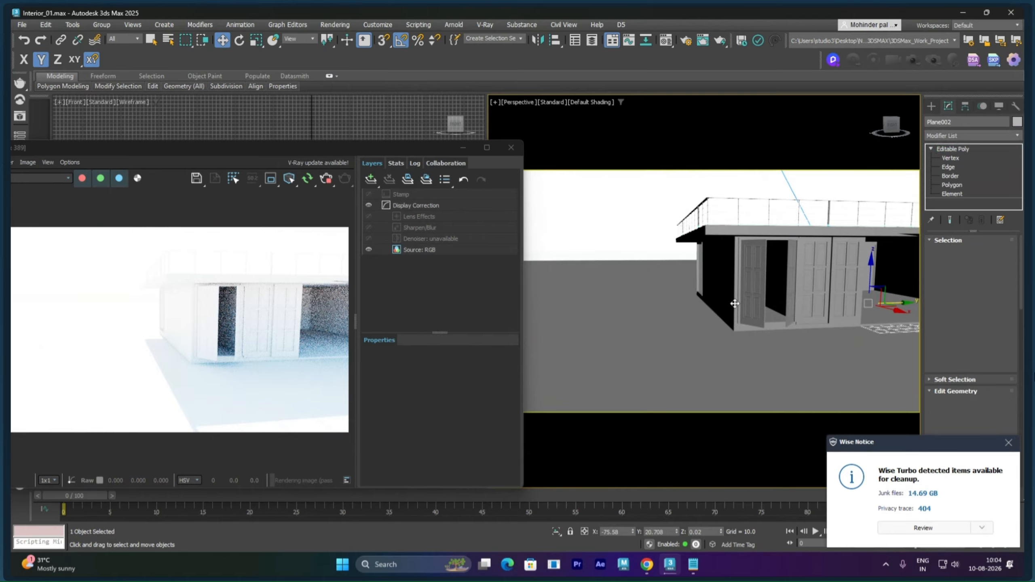
{"action": "left_click", "coordinate": [950, 186]}
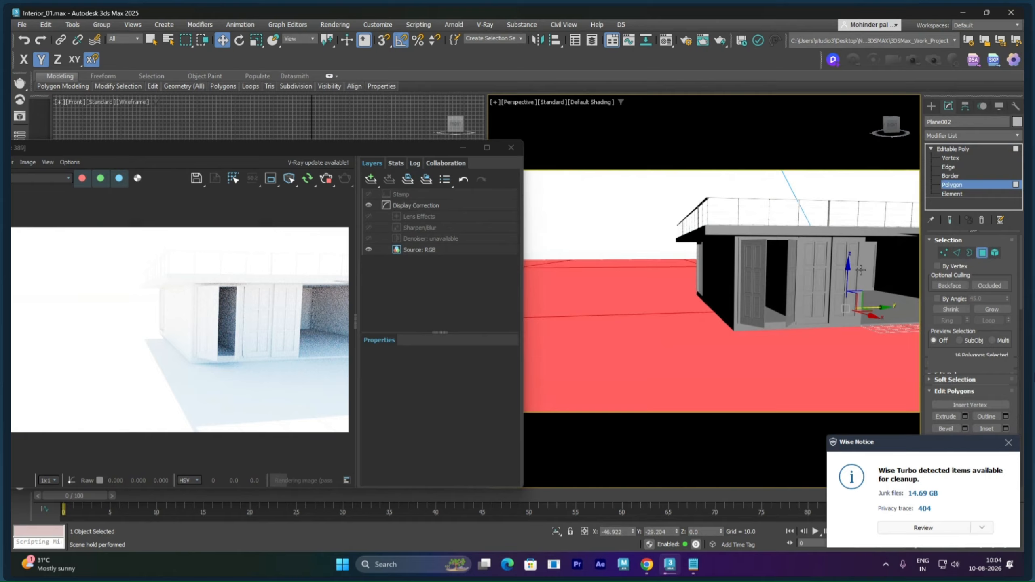
{"action": "left_click", "coordinate": [775, 319]}
{"action": "key", "text": "ctrl+z"}
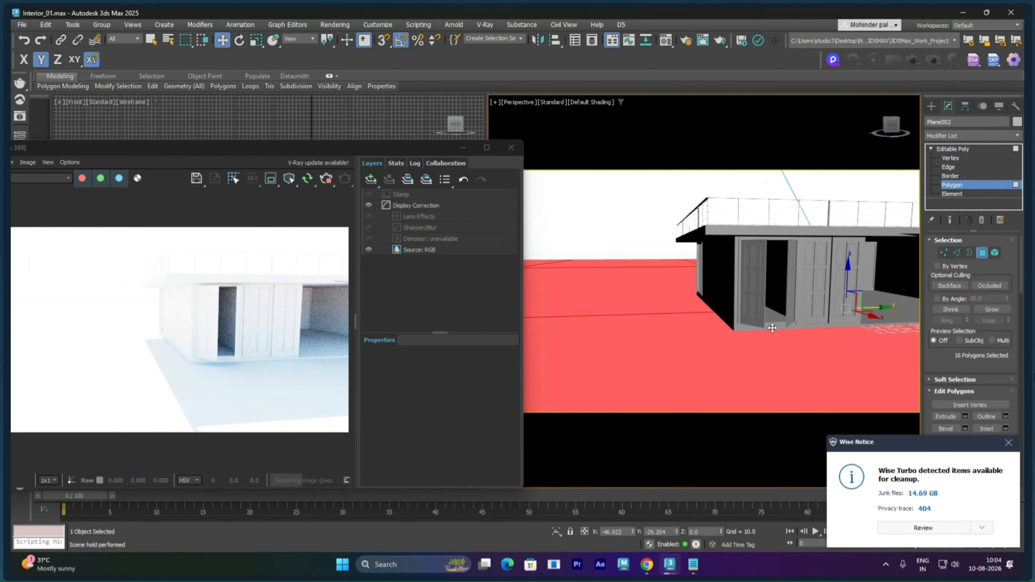
{"action": "scroll", "coordinate": [772, 324], "scroll_direction": "up", "scroll_amount": 4}
{"action": "scroll", "coordinate": [772, 327], "scroll_direction": "up", "scroll_amount": 3}
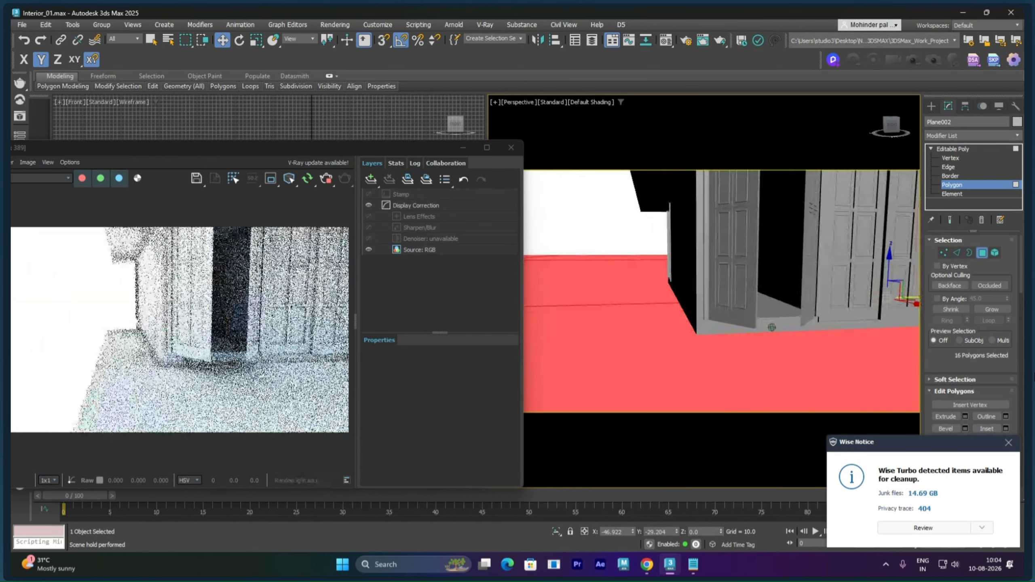
{"action": "scroll", "coordinate": [700, 261], "scroll_direction": "up", "scroll_amount": 3}
{"action": "middle_click_drag", "start_coordinate": [700, 261], "coordinate": [794, 282], "text": "alt"}
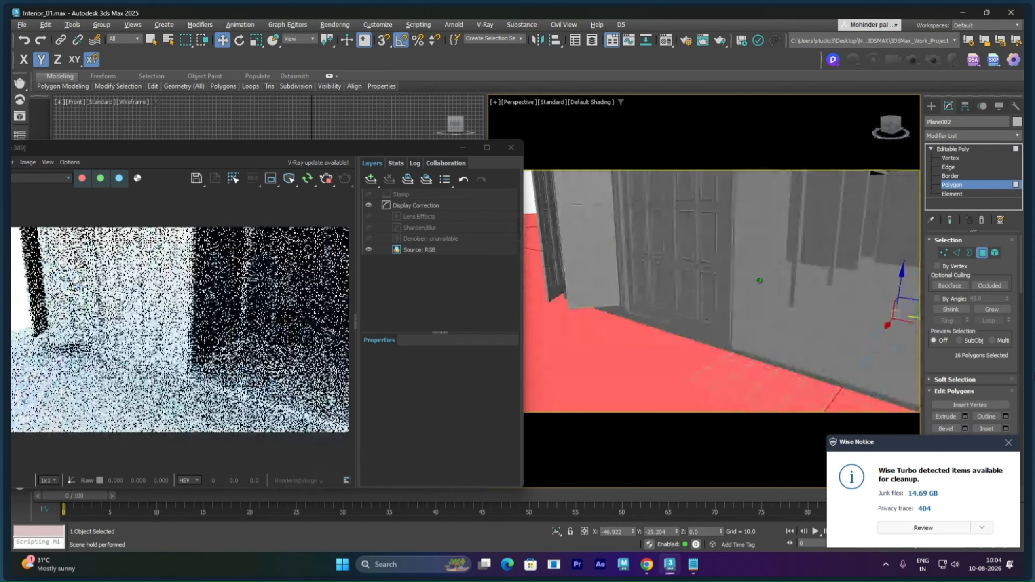
Step: Save the scene as a new incremented version named Interior_02.max
{"action": "left_click", "coordinate": [22, 25]}
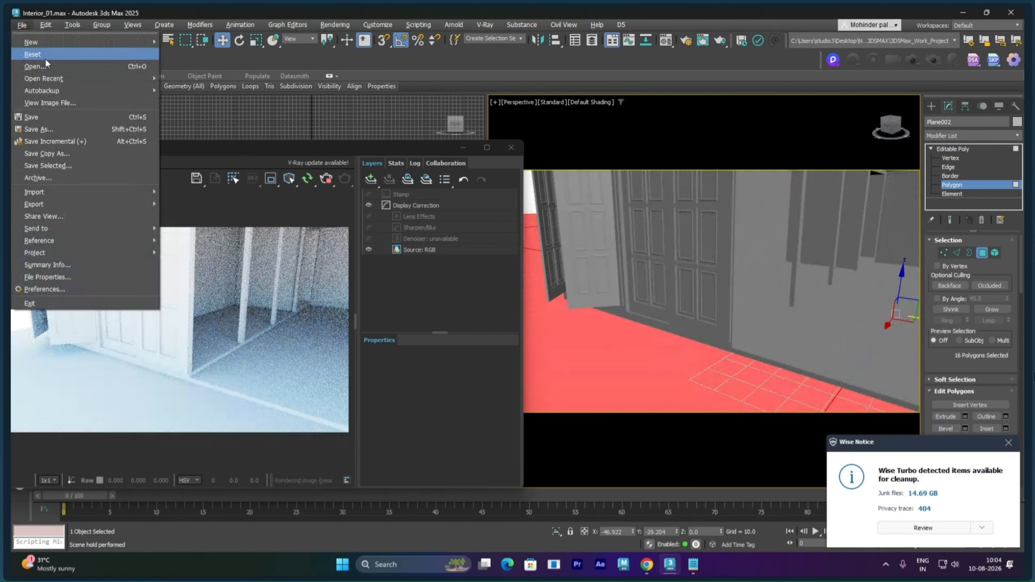
{"action": "left_click", "coordinate": [55, 130]}
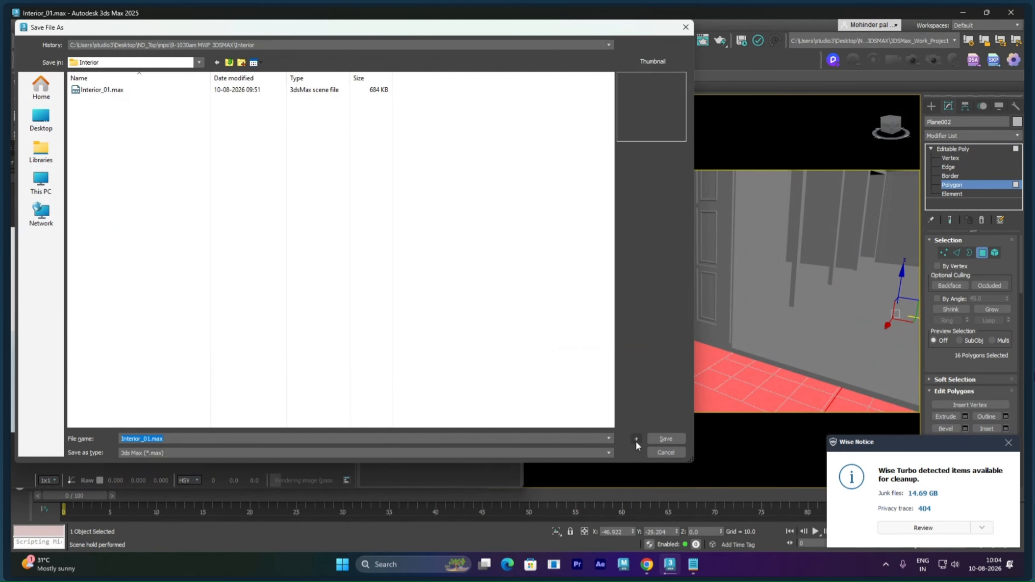
{"action": "left_click", "coordinate": [636, 439]}
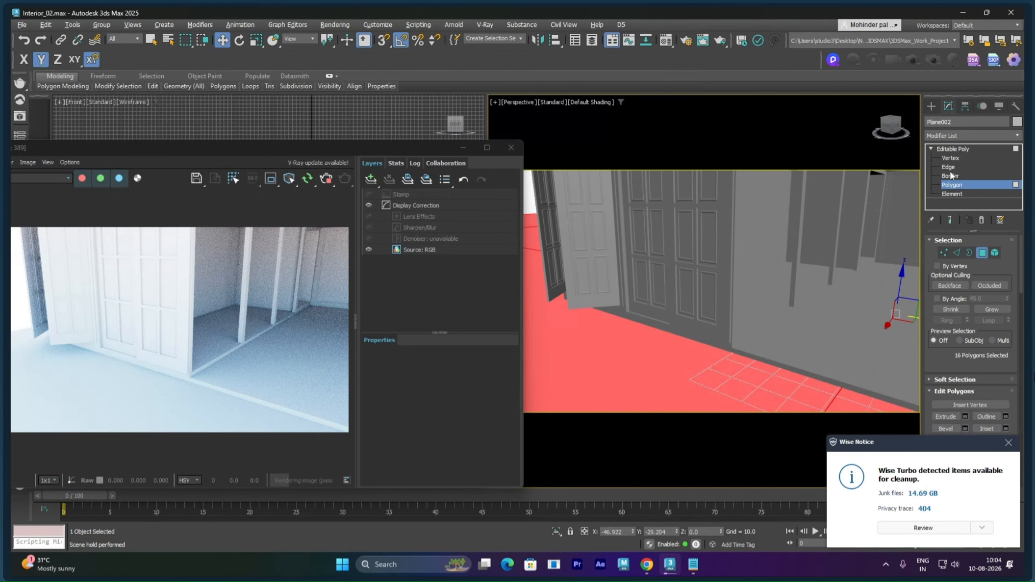
Step: Try to select the floor behind the open doors of Plane002 as a separate element
{"action": "left_click", "coordinate": [955, 150]}
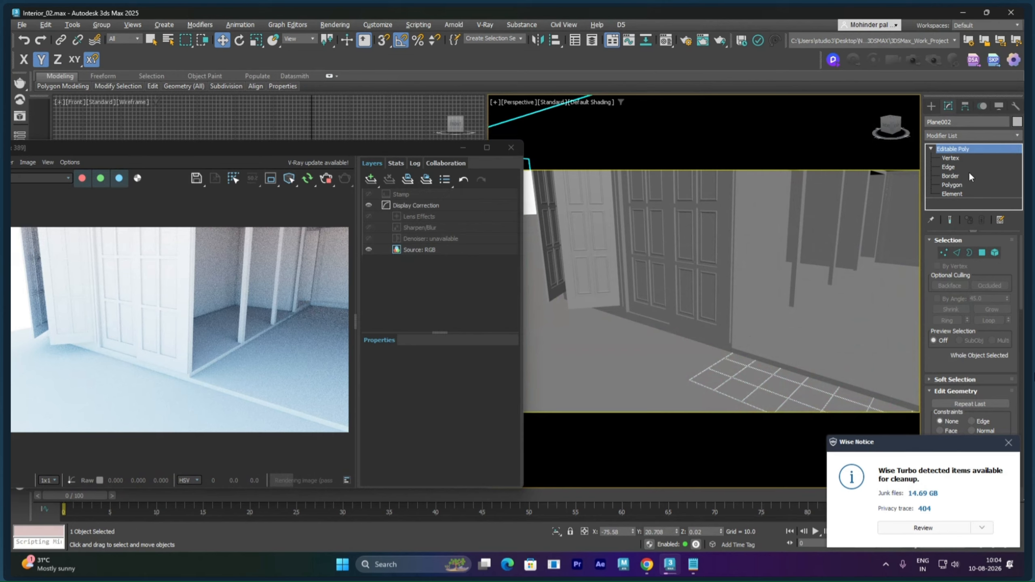
{"action": "scroll", "coordinate": [789, 260], "scroll_direction": "down", "scroll_amount": 10}
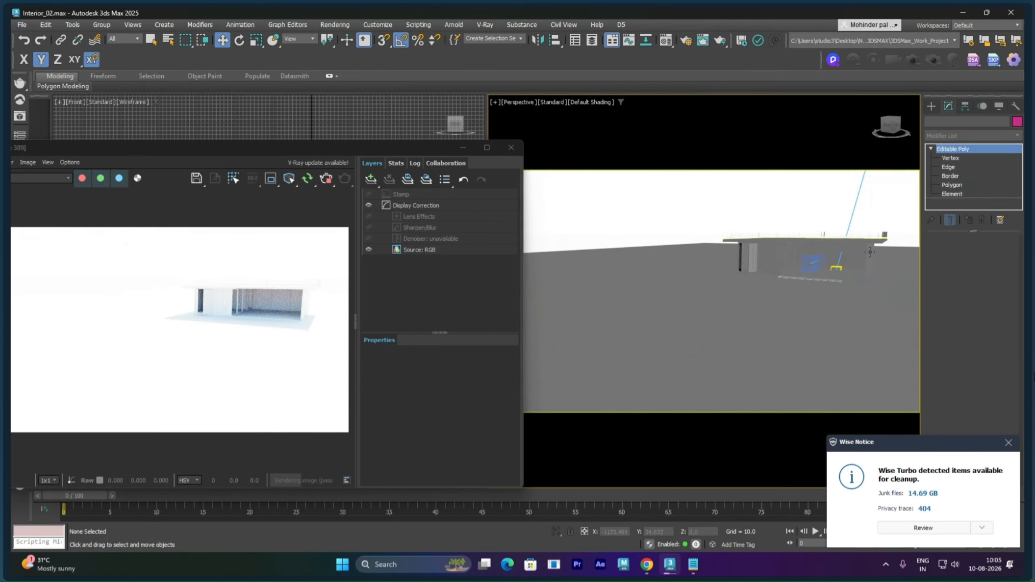
{"action": "left_click", "coordinate": [995, 252]}
{"action": "left_click", "coordinate": [774, 294]}
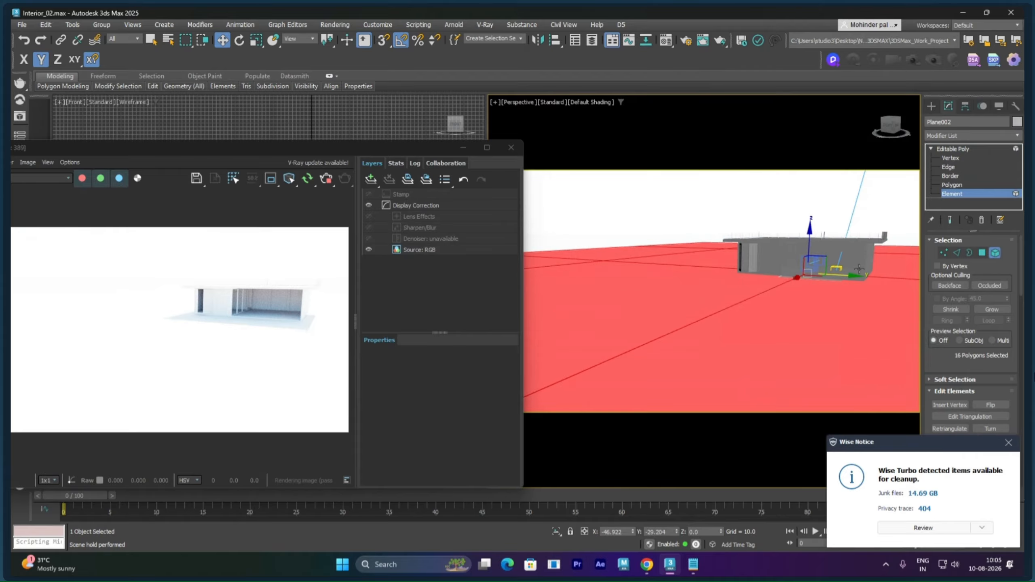
{"action": "left_click", "coordinate": [778, 265]}
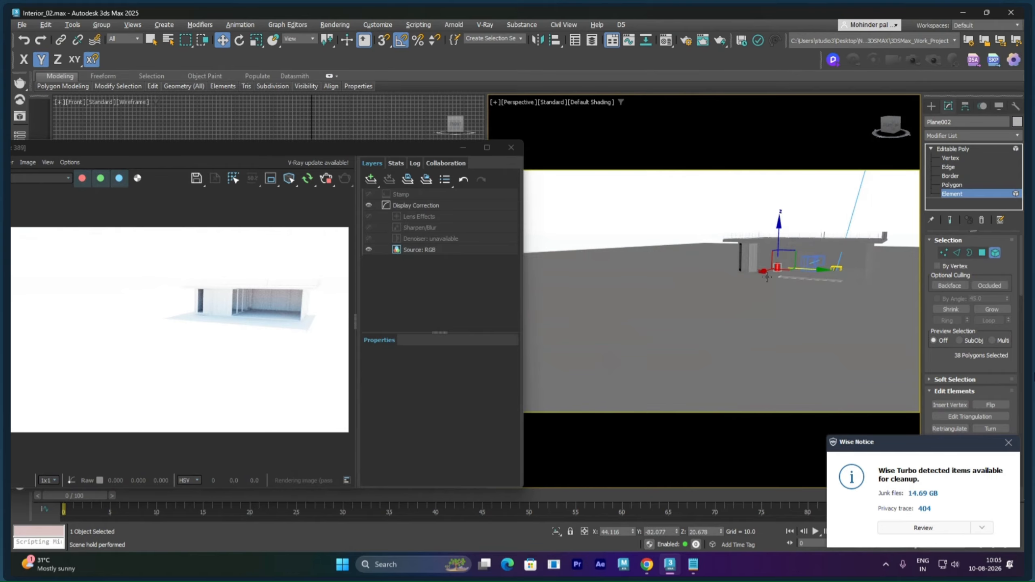
{"action": "scroll", "coordinate": [767, 278], "scroll_direction": "up", "scroll_amount": 10}
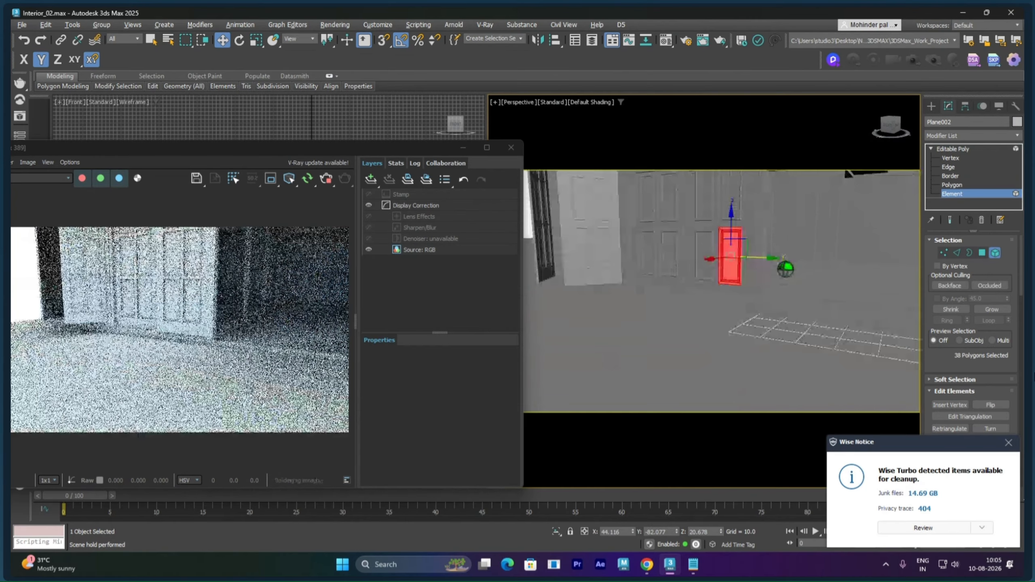
{"action": "mouse_move", "coordinate": [786, 268]}
{"action": "middle_mouse_down", "text": "alt"}
{"action": "mouse_move", "coordinate": [767, 261]}
{"action": "mouse_move", "coordinate": [788, 259]}
{"action": "middle_mouse_up", "text": "alt"}
{"action": "left_click", "coordinate": [788, 260]}
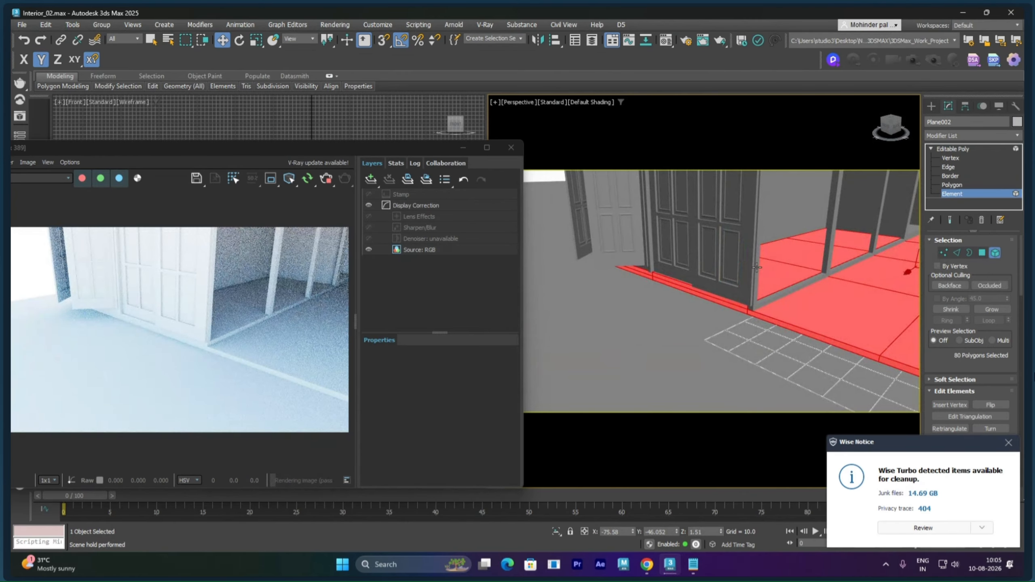
{"action": "middle_click_drag", "start_coordinate": [756, 267], "coordinate": [814, 295], "text": "alt"}
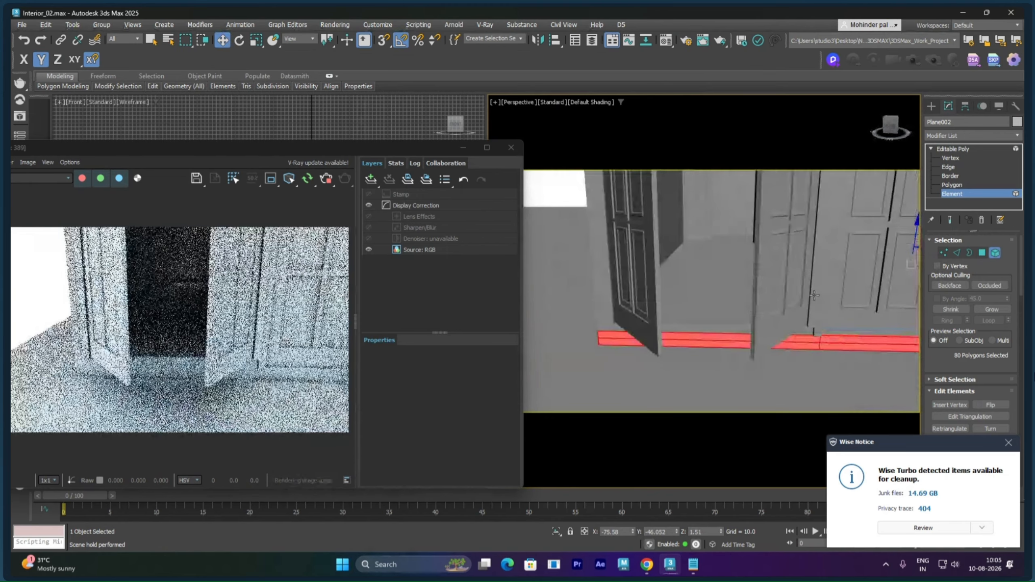
{"action": "left_click", "coordinate": [717, 324]}
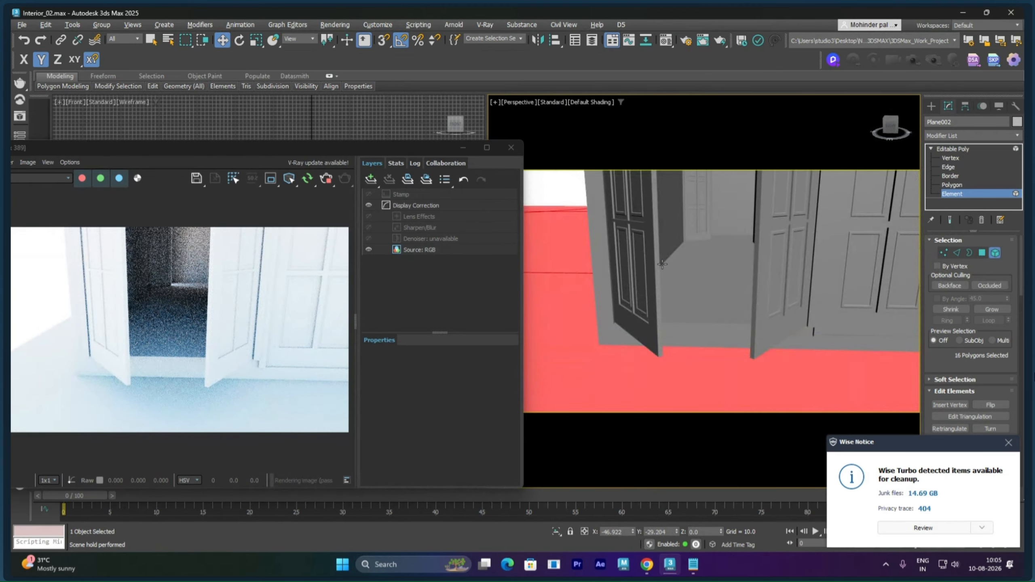
Step: Select the wall element that frames the open doorway and includes the floor inside it
{"action": "middle_click_drag", "start_coordinate": [663, 264], "coordinate": [718, 310], "text": "alt"}
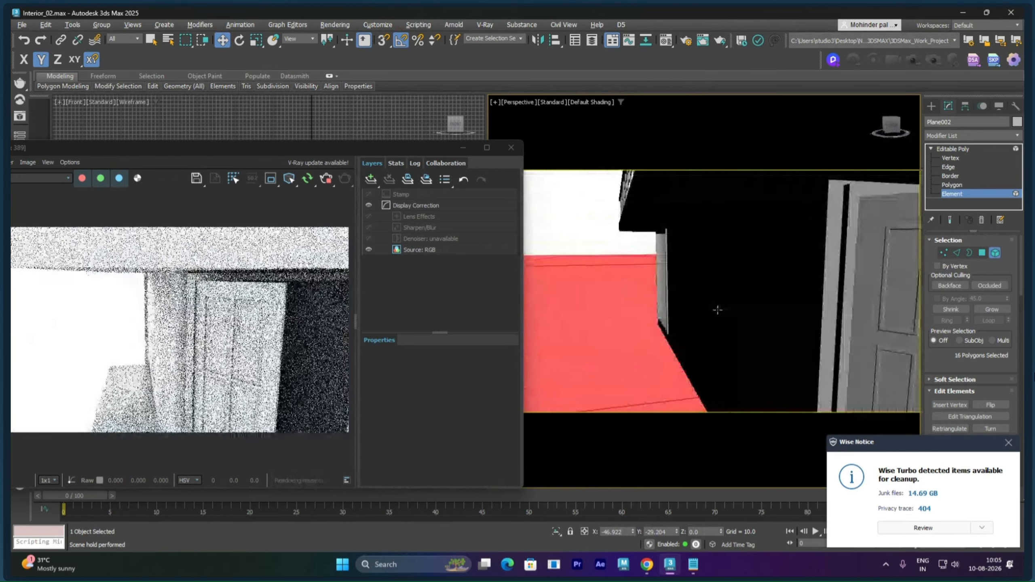
{"action": "left_click", "coordinate": [831, 234]}
{"action": "scroll", "coordinate": [815, 271], "scroll_direction": "down", "scroll_amount": 10}
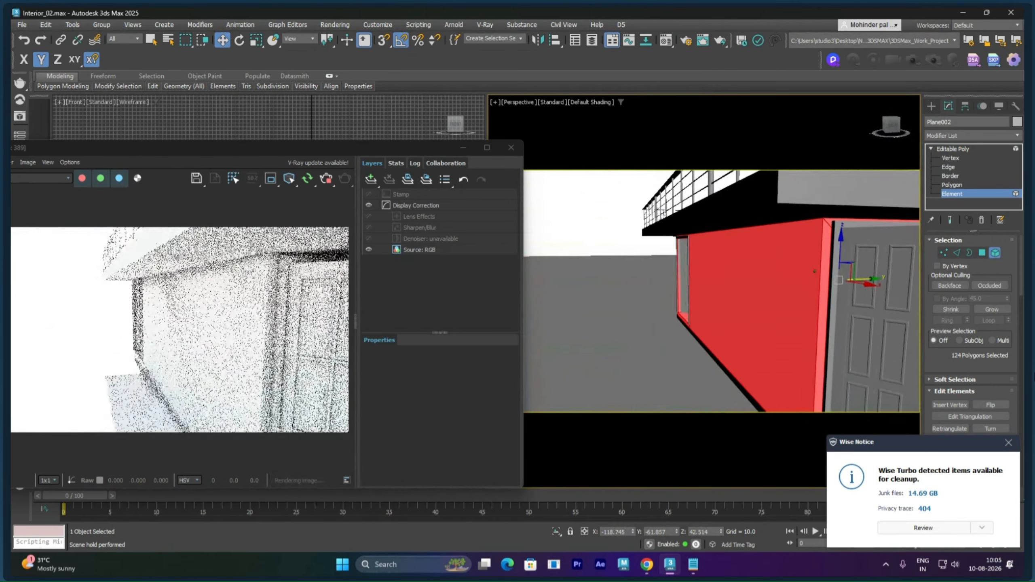
{"action": "scroll", "coordinate": [814, 286], "scroll_direction": "up", "scroll_amount": 5}
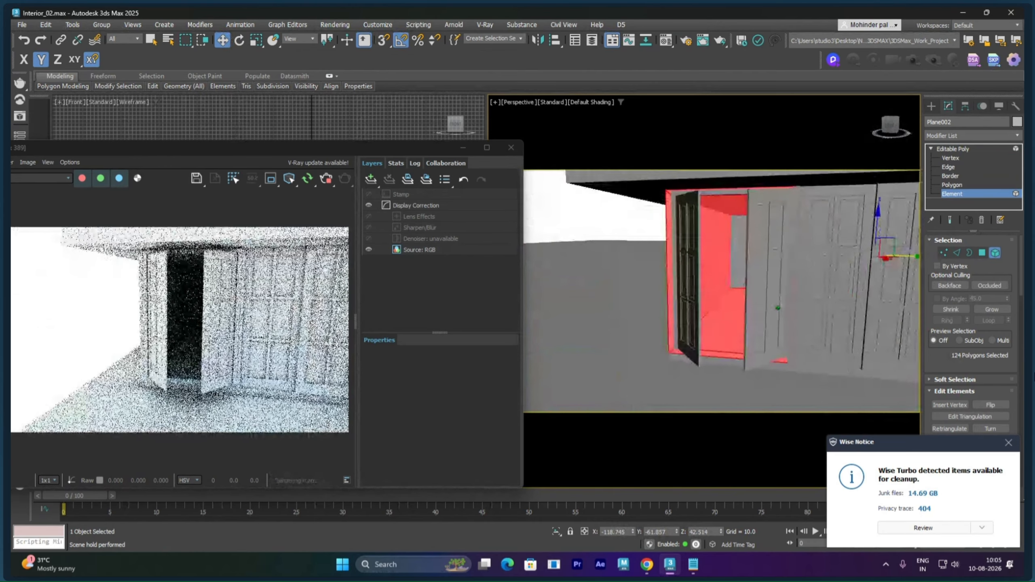
Step: At polygon level of Plane002, select the floor polygons from the open doorway through the passage and into the room
{"action": "key", "text": "4"}
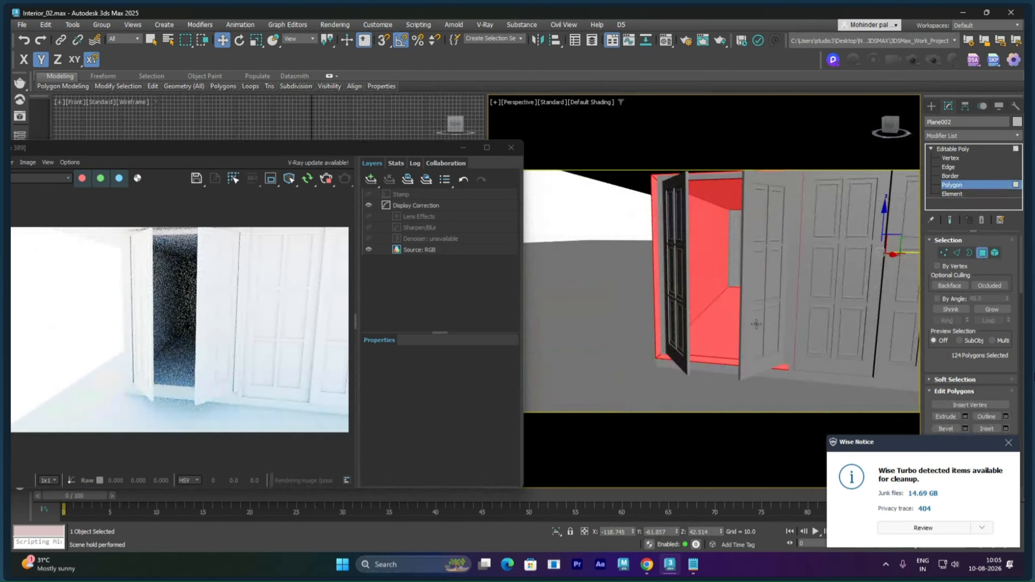
{"action": "left_click", "coordinate": [732, 328]}
{"action": "left_click", "coordinate": [709, 311]}
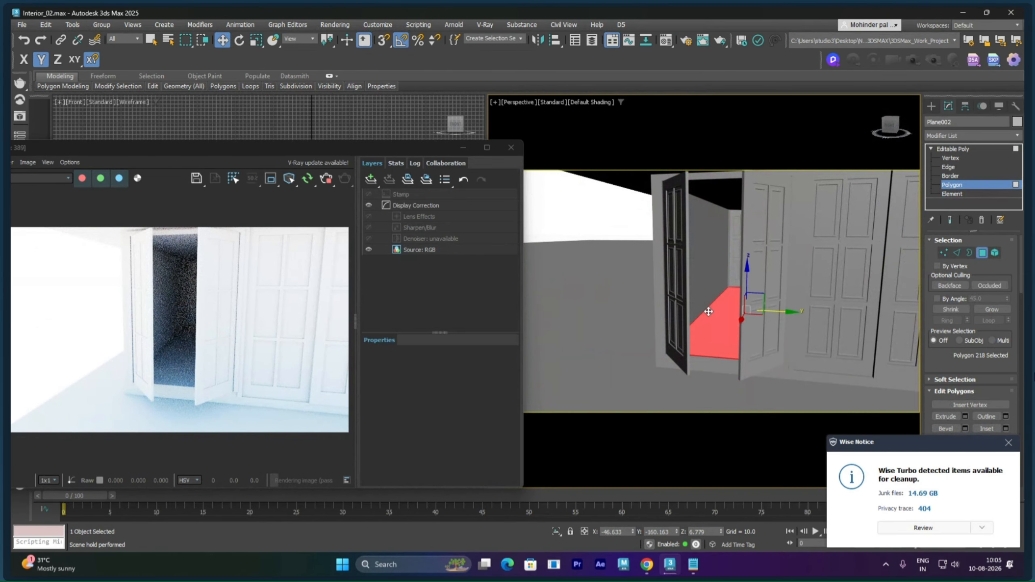
{"action": "middle_click_drag", "start_coordinate": [711, 316], "coordinate": [860, 303], "text": "alt"}
{"action": "left_click", "coordinate": [756, 283], "text": "ctrl"}
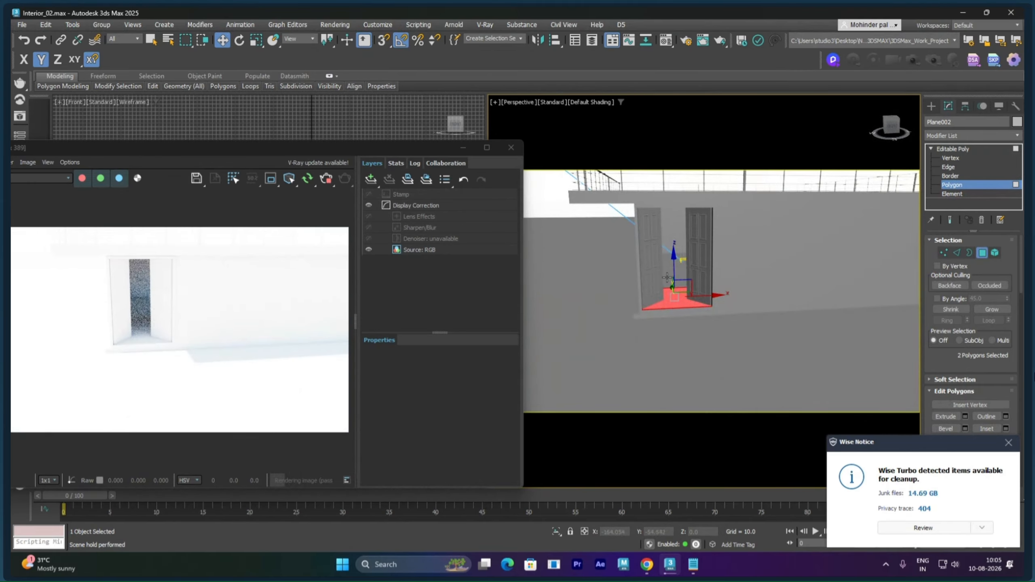
{"action": "left_click", "coordinate": [667, 277], "text": "ctrl"}
{"action": "scroll", "coordinate": [668, 280], "scroll_direction": "up", "scroll_amount": 3}
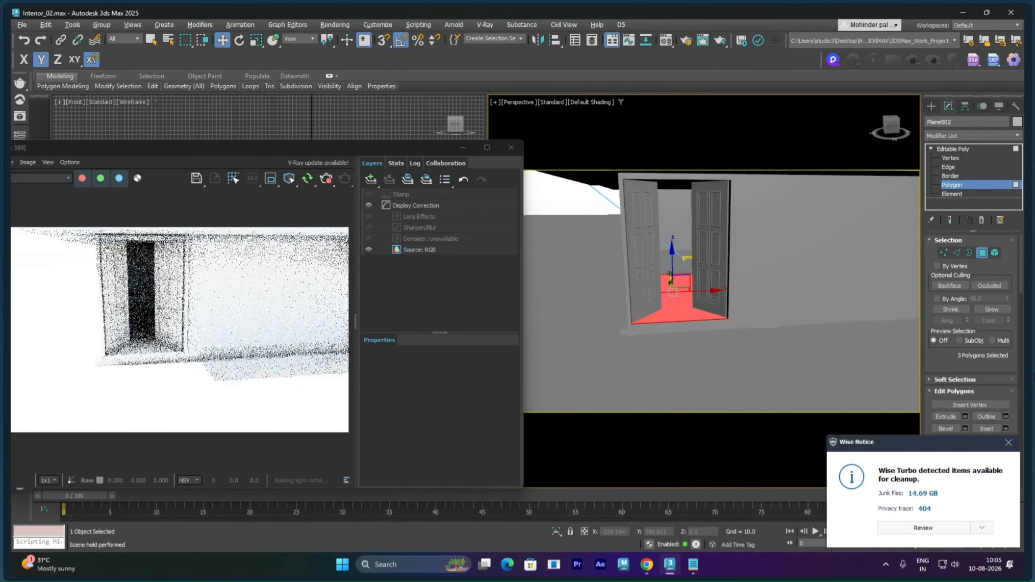
{"action": "scroll", "coordinate": [669, 281], "scroll_direction": "up", "scroll_amount": 5}
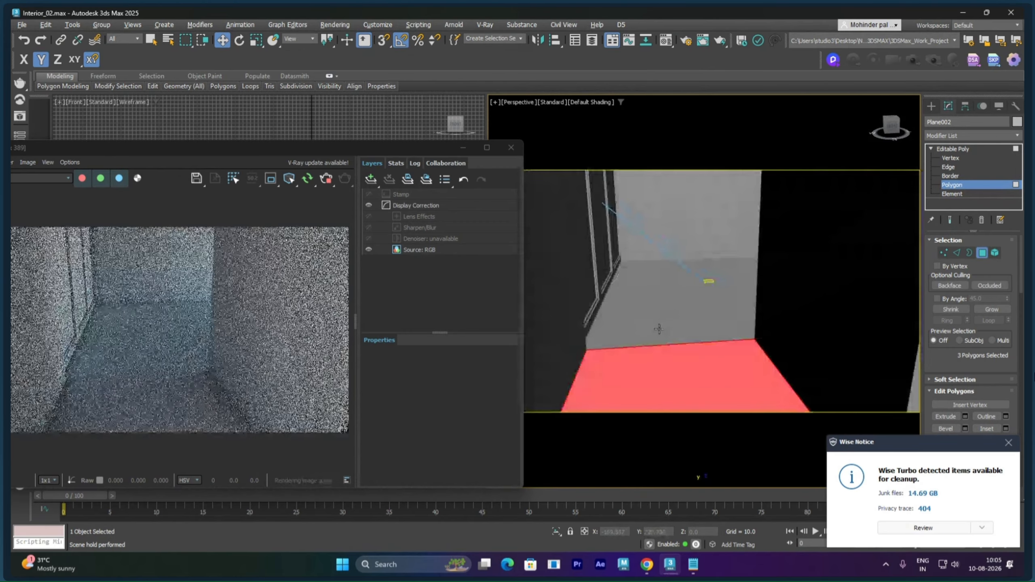
{"action": "left_click", "coordinate": [657, 326], "text": "ctrl"}
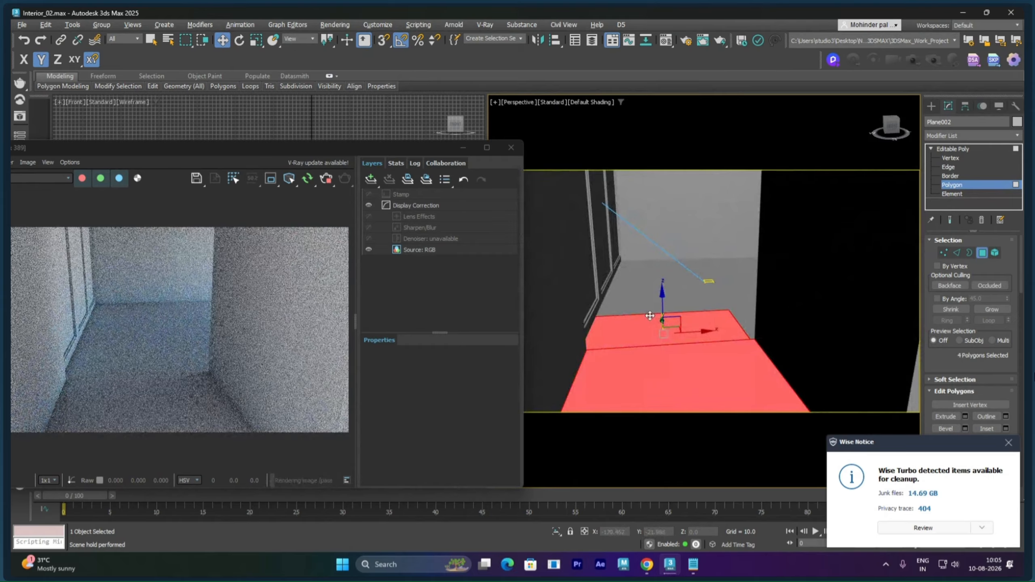
{"action": "left_click", "coordinate": [644, 303], "text": "ctrl"}
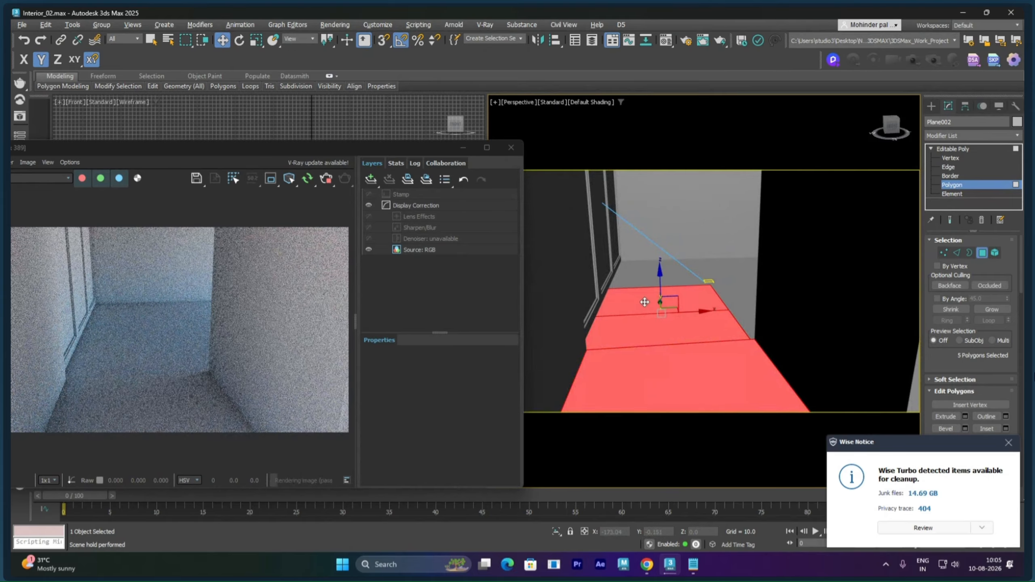
{"action": "left_click", "coordinate": [643, 279], "text": "ctrl"}
{"action": "left_click", "coordinate": [644, 265], "text": "ctrl"}
Step: Deselect the floor polygons that belong to the main room, keeping only the passage floor
{"action": "middle_click_drag", "start_coordinate": [685, 305], "coordinate": [646, 275], "text": "alt"}
{"action": "left_click", "coordinate": [633, 266], "text": "alt"}
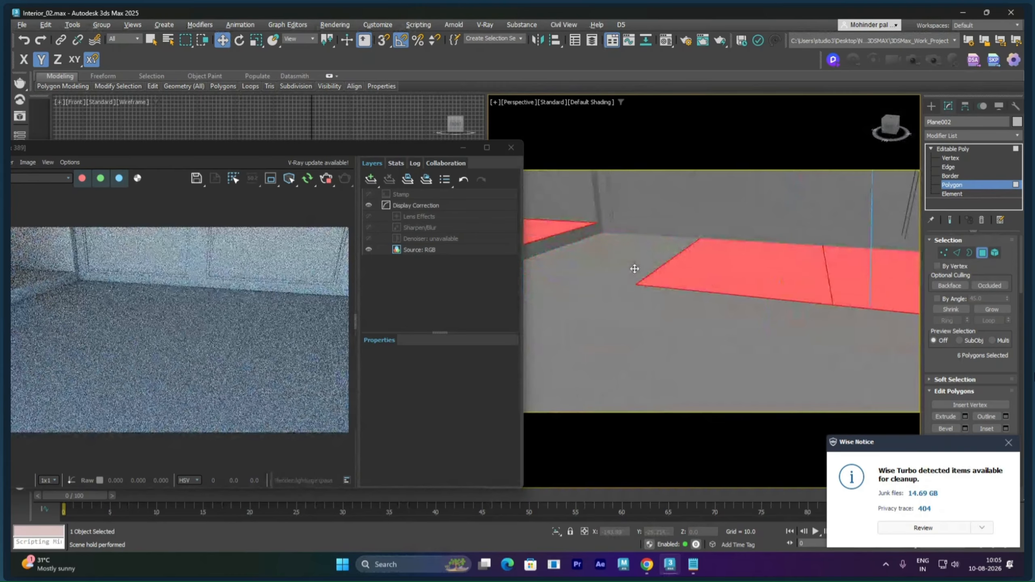
{"action": "left_click", "coordinate": [712, 283], "text": "alt"}
{"action": "left_click", "coordinate": [909, 286], "text": "alt"}
{"action": "middle_click_drag", "start_coordinate": [892, 291], "coordinate": [547, 286]}
{"action": "left_click", "coordinate": [689, 301], "text": "alt"}
Step: Add the thin threshold strips at the passage opening to the selection and set its material ID to 6
{"action": "middle_click_drag", "start_coordinate": [614, 301], "coordinate": [832, 294]}
{"action": "mouse_move", "coordinate": [681, 301]}
{"action": "middle_mouse_down"}
{"action": "mouse_move", "coordinate": [818, 306]}
{"action": "mouse_move", "coordinate": [765, 304]}
{"action": "middle_mouse_up"}
{"action": "left_click", "coordinate": [632, 257], "text": "ctrl"}
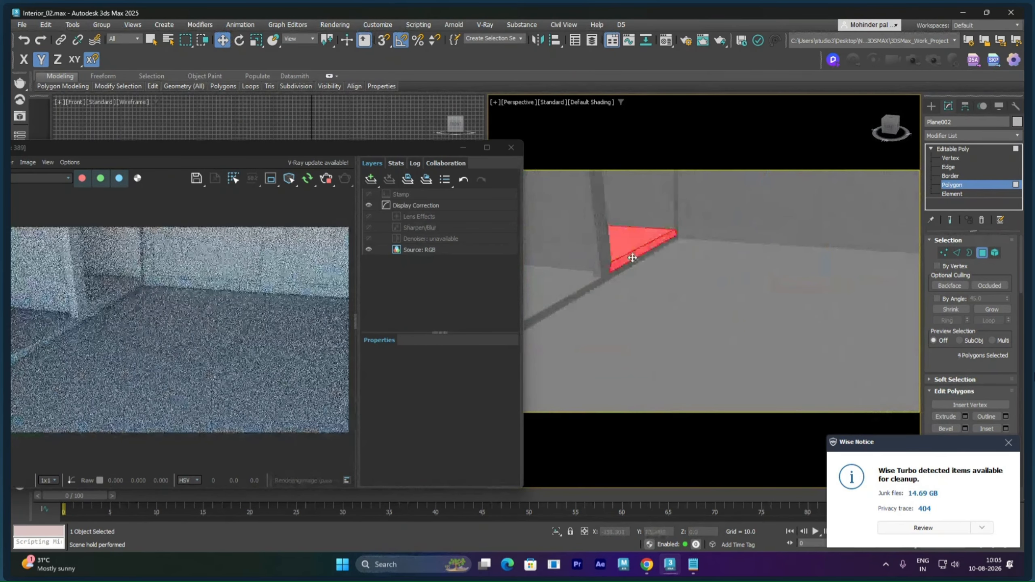
{"action": "left_click", "coordinate": [632, 264], "text": "ctrl"}
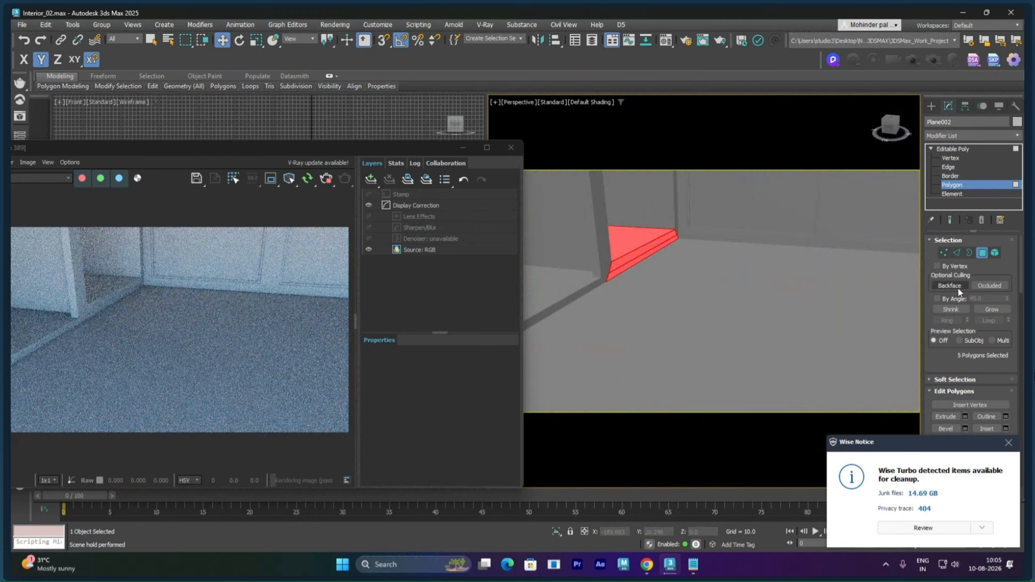
{"action": "scroll", "coordinate": [951, 377], "scroll_direction": "down", "scroll_amount": 10}
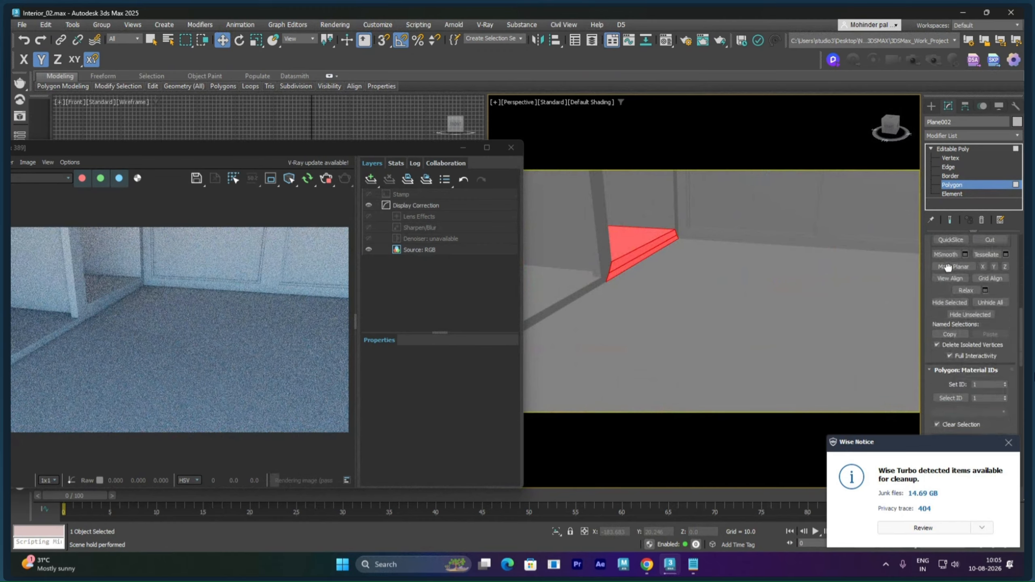
{"action": "left_click", "coordinate": [1004, 323]}
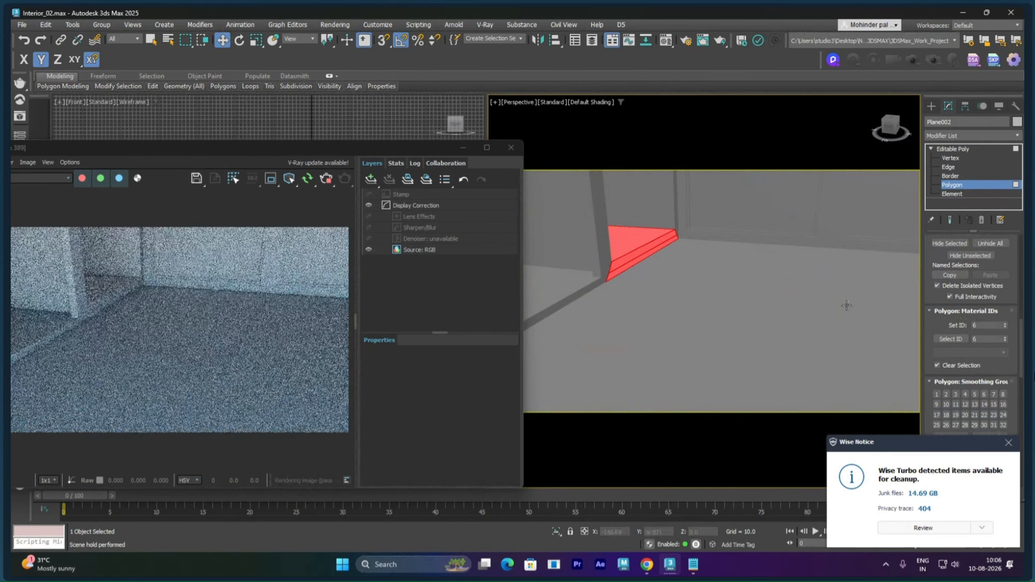
Step: Select the side wall polygons on both sides of the passage and set their material ID to 7
{"action": "middle_click_drag", "start_coordinate": [728, 250], "coordinate": [724, 303], "text": "alt"}
{"action": "left_click", "coordinate": [665, 254]}
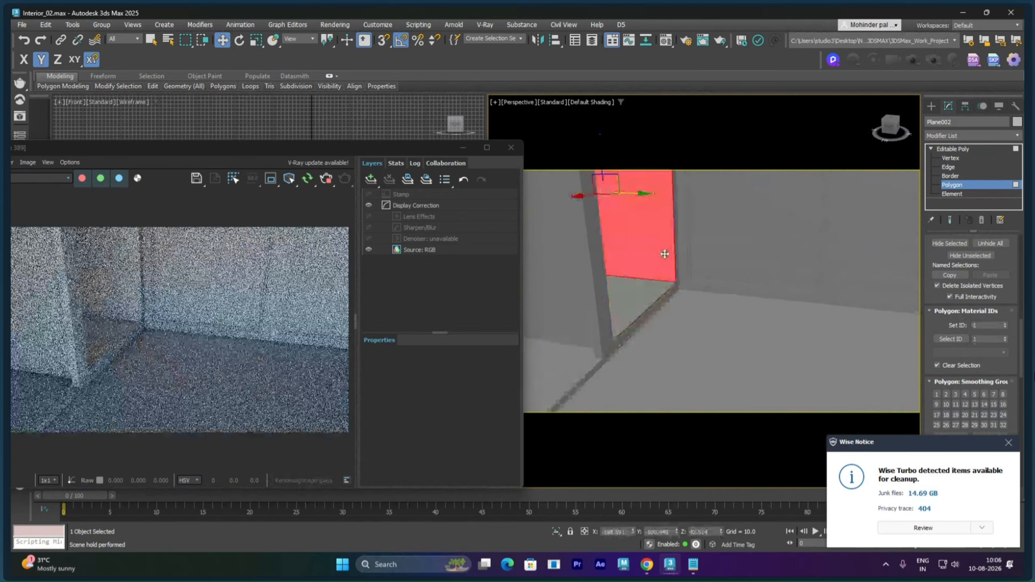
{"action": "middle_click_drag", "start_coordinate": [655, 268], "coordinate": [716, 307], "text": "alt"}
{"action": "left_click", "coordinate": [578, 239], "text": "ctrl"}
{"action": "scroll", "coordinate": [721, 259], "scroll_direction": "down", "scroll_amount": 4}
{"action": "left_click", "coordinate": [702, 257], "text": "ctrl"}
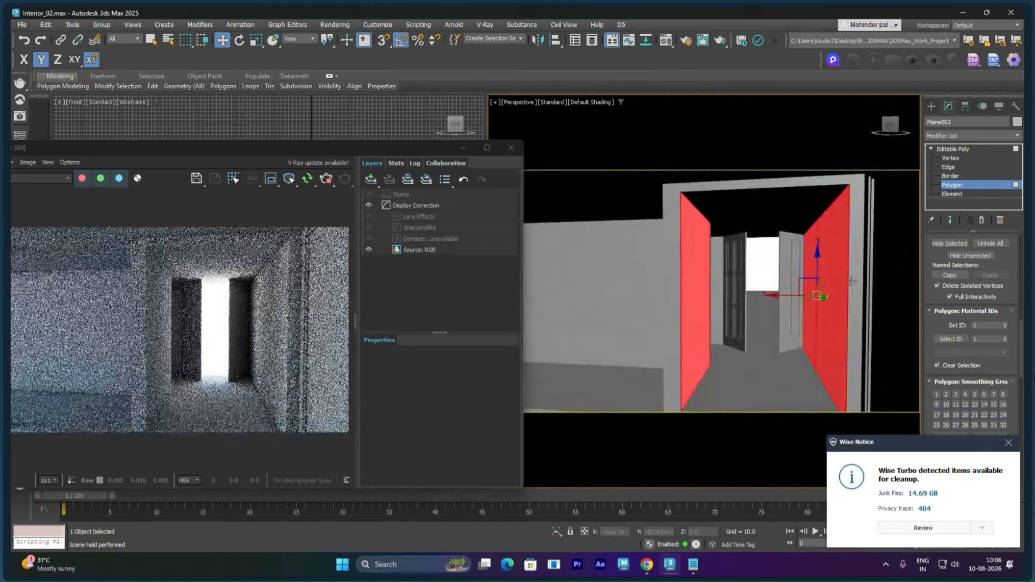
{"action": "left_click", "coordinate": [1006, 323]}
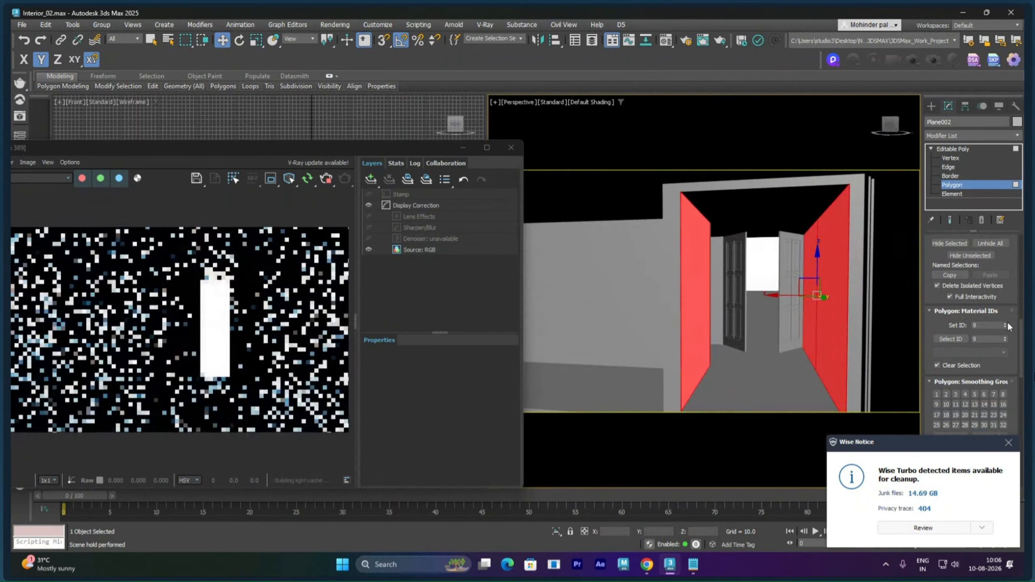
{"action": "left_click", "coordinate": [1006, 327]}
{"action": "left_click", "coordinate": [1006, 327]}
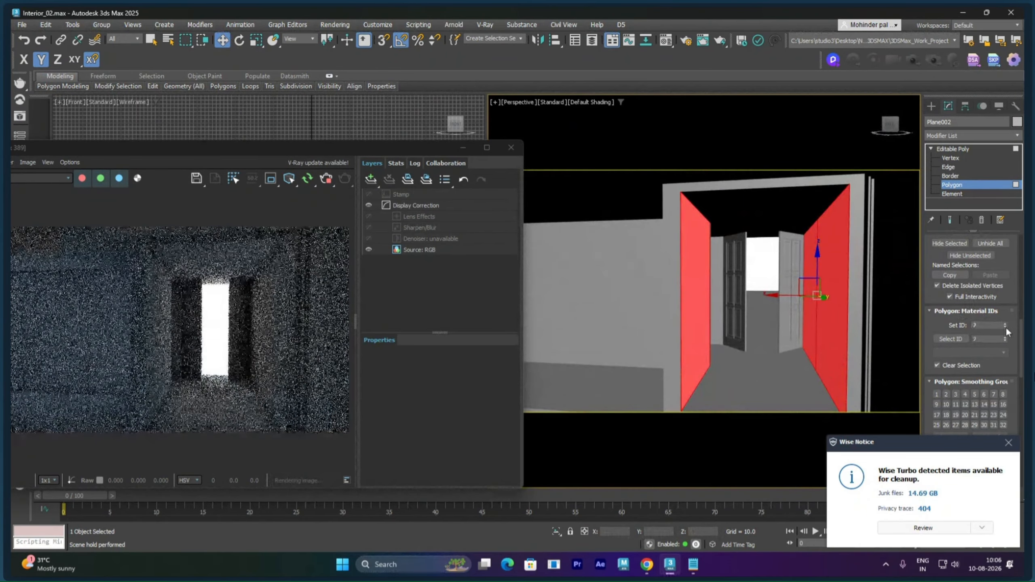
Step: Set material ID 7 on the inner side wall behind the open doors and ID 9 on the wall opposite it
{"action": "left_click", "coordinate": [718, 266]}
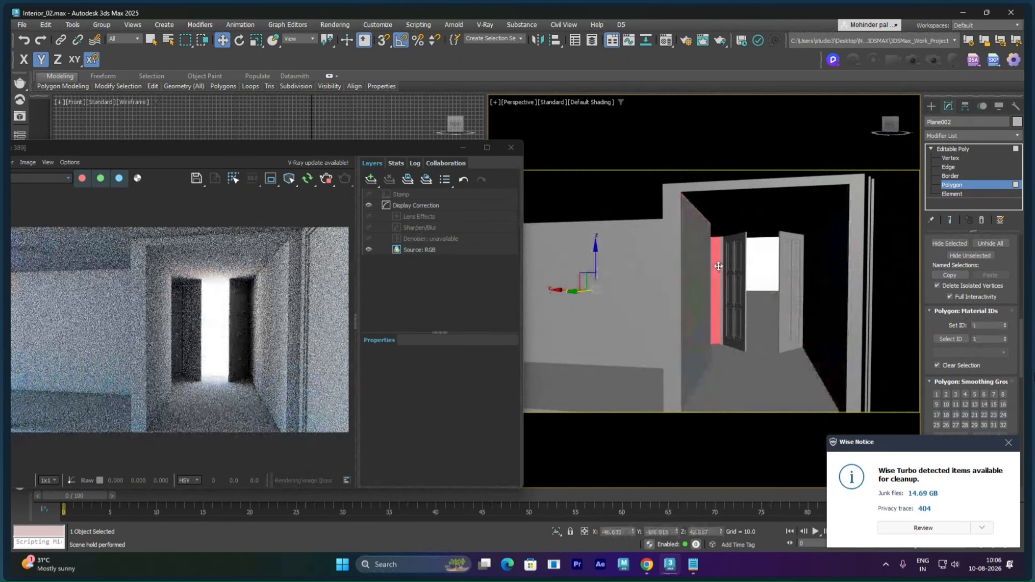
{"action": "middle_click_drag", "start_coordinate": [718, 288], "coordinate": [870, 315], "text": "alt"}
{"action": "scroll", "coordinate": [793, 308], "scroll_direction": "up", "scroll_amount": 4}
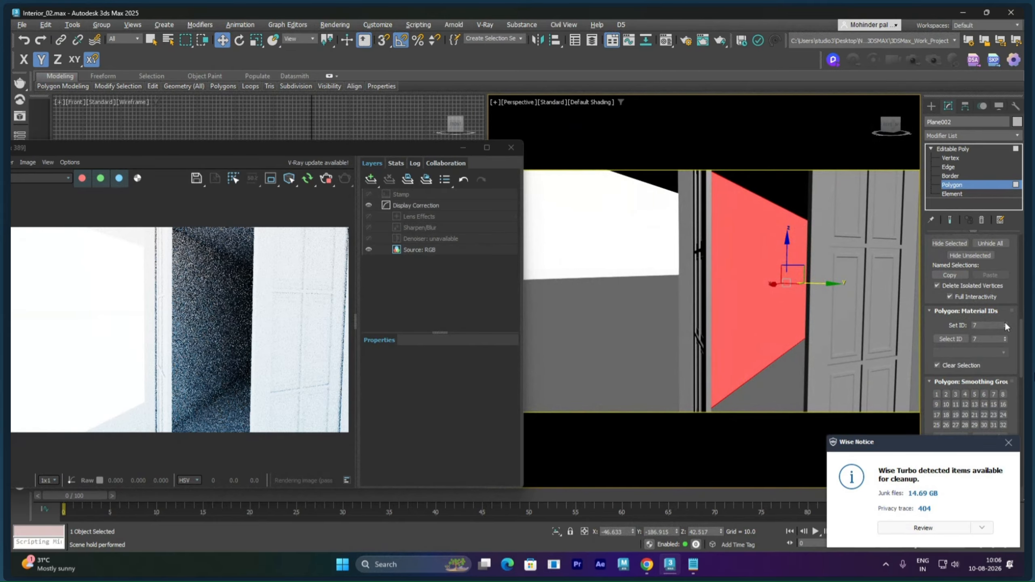
{"action": "middle_click_drag", "start_coordinate": [835, 314], "coordinate": [852, 300], "text": "alt"}
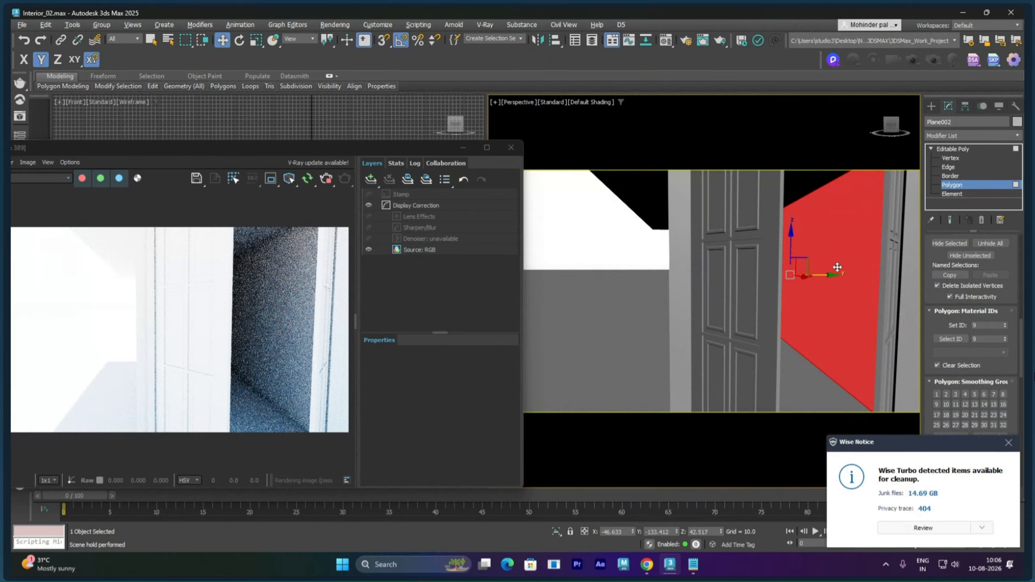
Step: Select the ceiling polygon above the space behind the open doors and set its material ID to 10
{"action": "scroll", "coordinate": [789, 297], "scroll_direction": "down", "scroll_amount": 5}
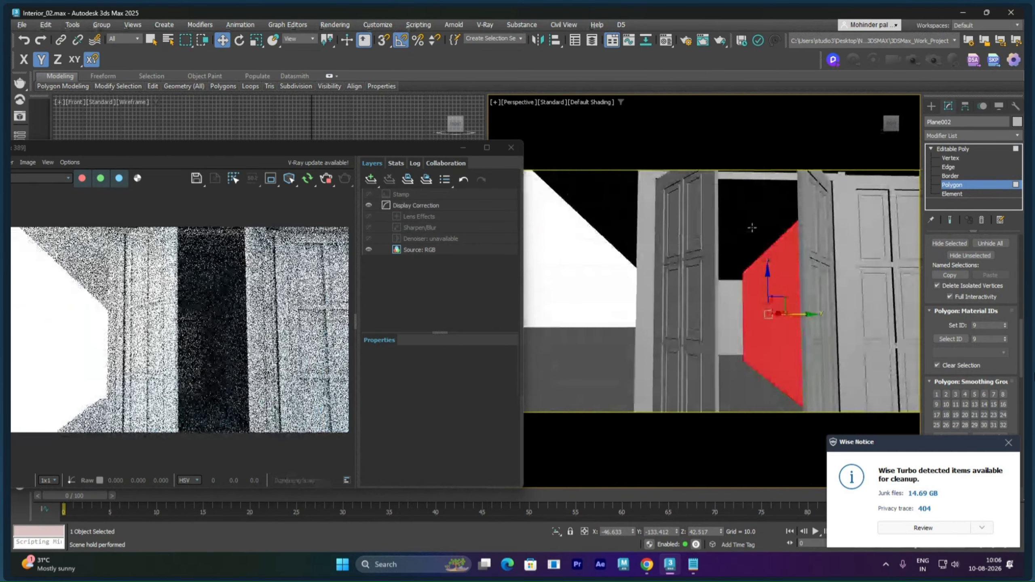
{"action": "scroll", "coordinate": [790, 297], "scroll_direction": "up", "scroll_amount": 5}
{"action": "middle_click_drag", "start_coordinate": [737, 249], "coordinate": [752, 300], "text": "alt"}
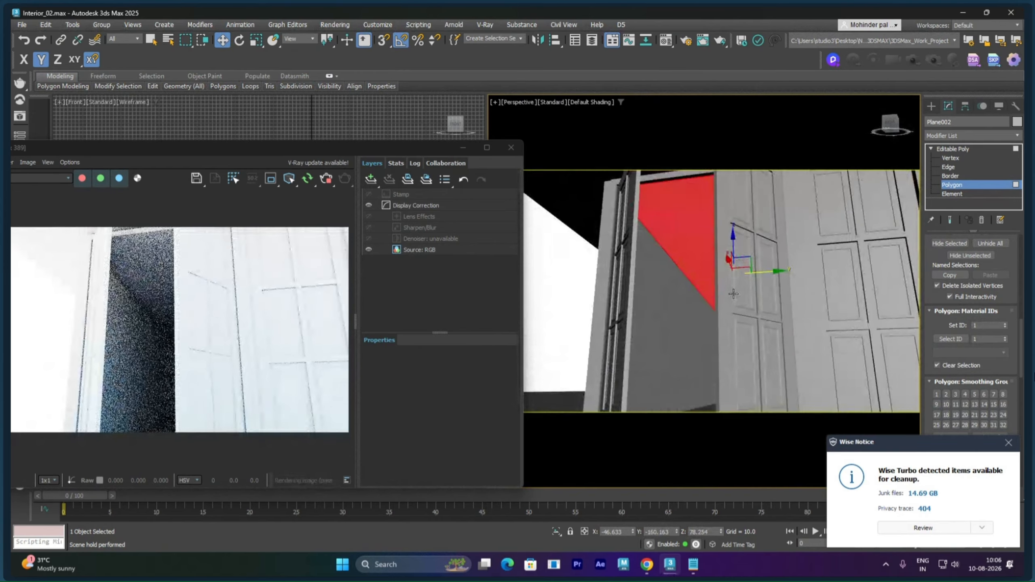
{"action": "left_click", "coordinate": [1004, 324]}
{"action": "left_click", "coordinate": [1005, 324]}
{"action": "left_click", "coordinate": [1004, 324]}
{"action": "left_click", "coordinate": [1004, 324]}
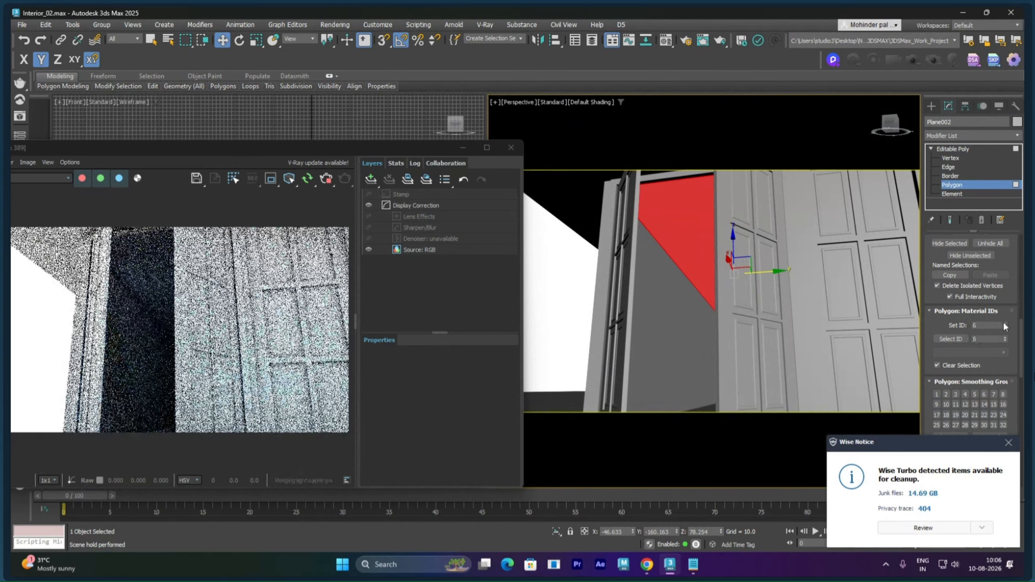
Step: Return the viewport to VRayCam001 and leave polygon editing of Plane002
{"action": "scroll", "coordinate": [812, 281], "scroll_direction": "down", "scroll_amount": 4}
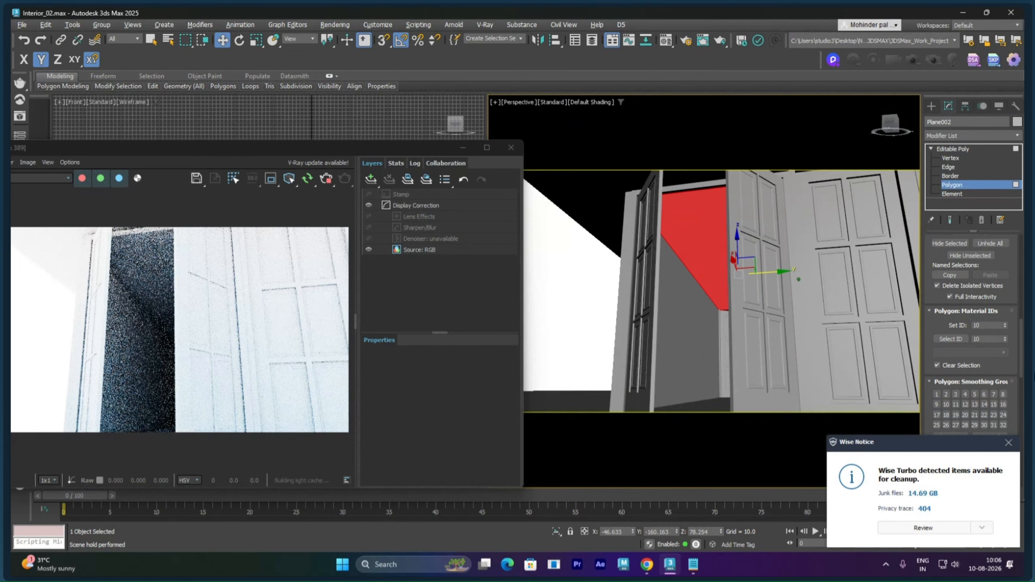
{"action": "middle_click_drag", "start_coordinate": [830, 335], "coordinate": [692, 324], "text": "alt"}
{"action": "scroll", "coordinate": [693, 324], "scroll_direction": "up", "scroll_amount": 3}
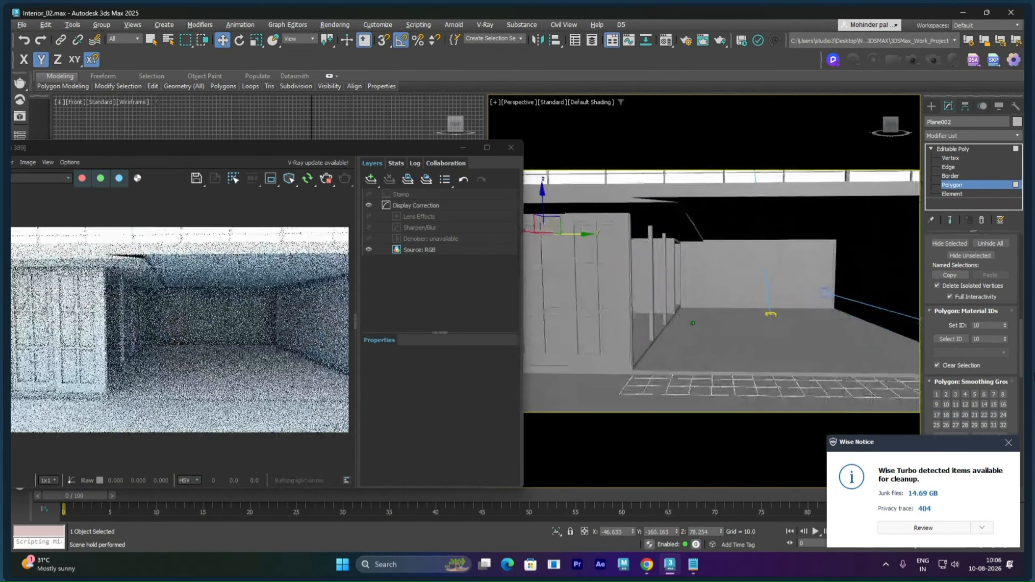
{"action": "key", "text": "c"}
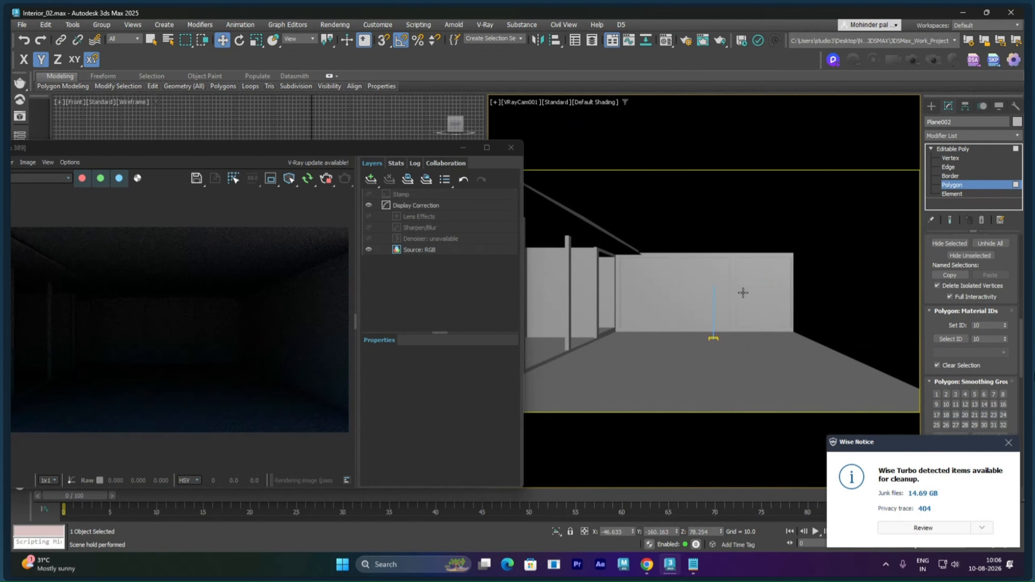
{"action": "left_click", "coordinate": [969, 151]}
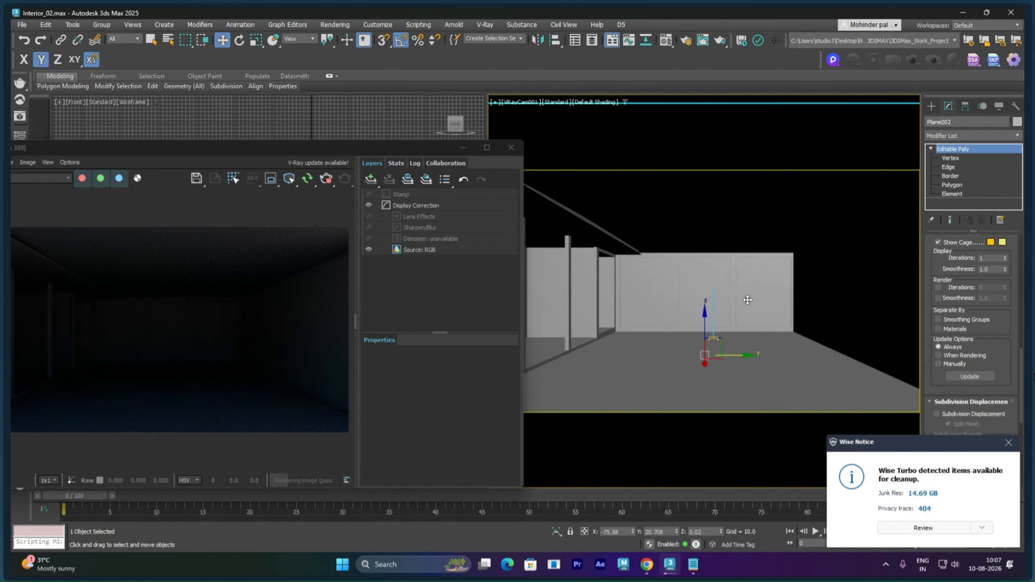
Step: Assign the first material slot to Plane002 and change its type to Multi/Sub-Object, discarding the old material
{"action": "key", "text": "m"}
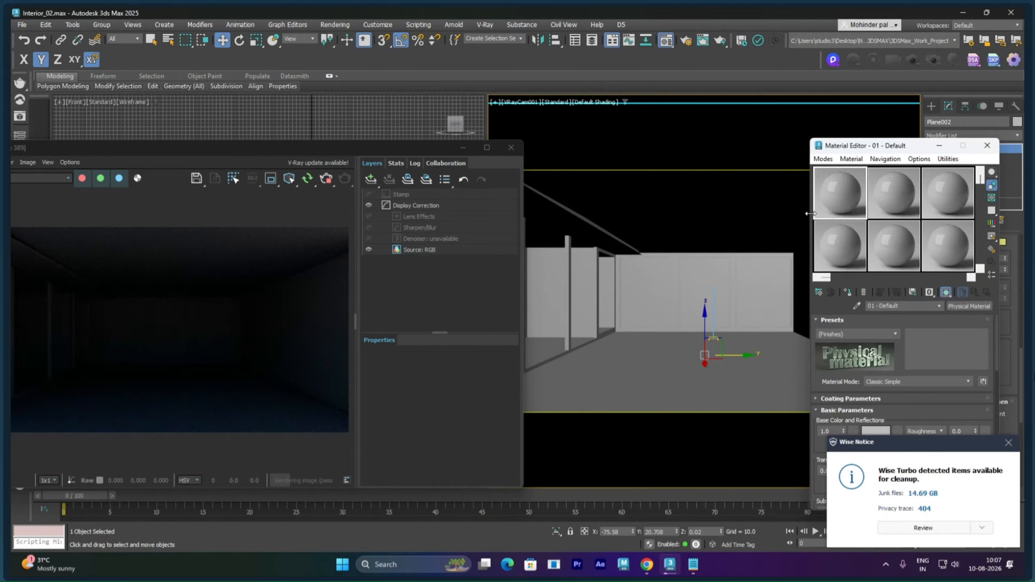
{"action": "left_click", "coordinate": [848, 292]}
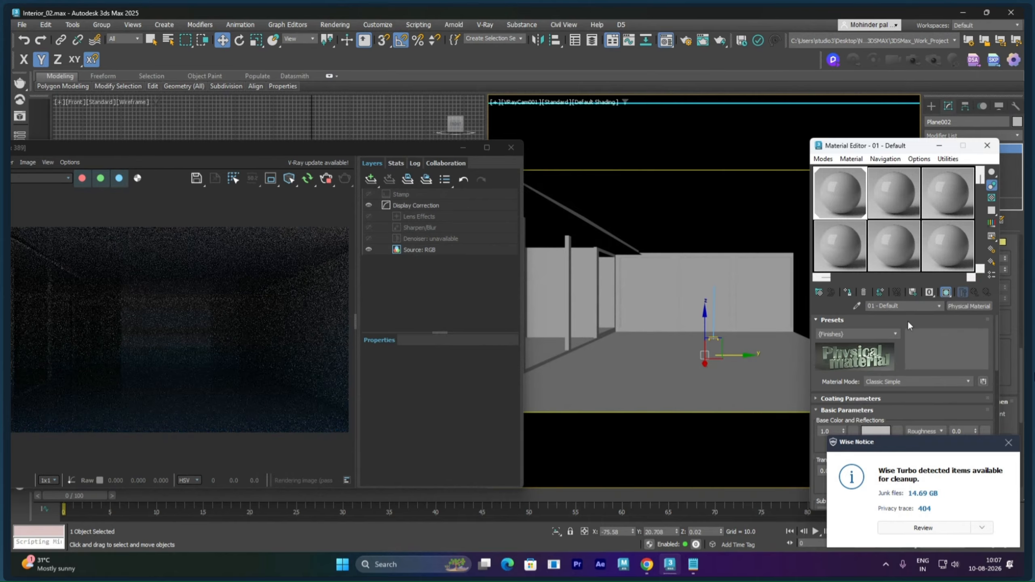
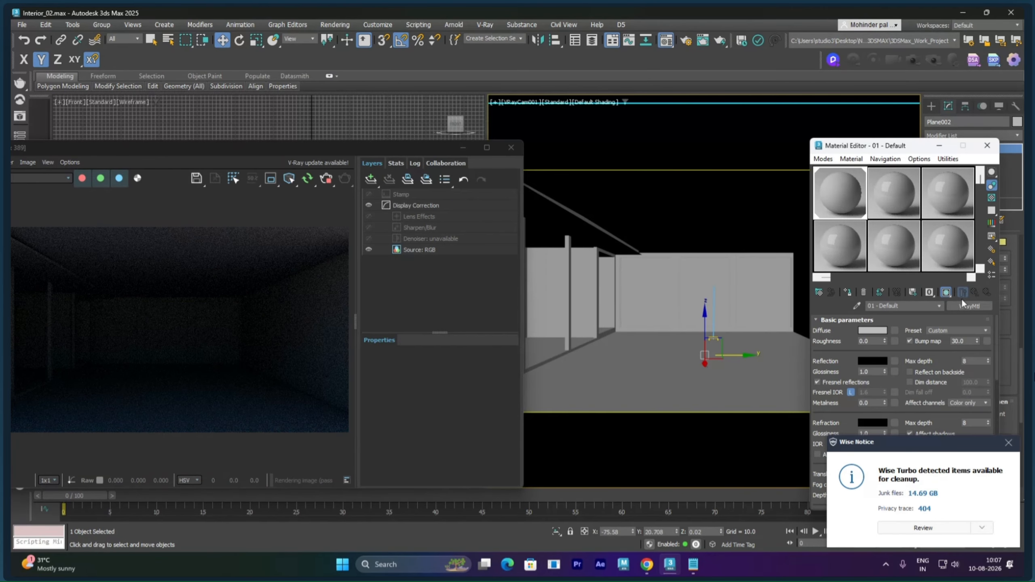
{"action": "left_click", "coordinate": [967, 305]}
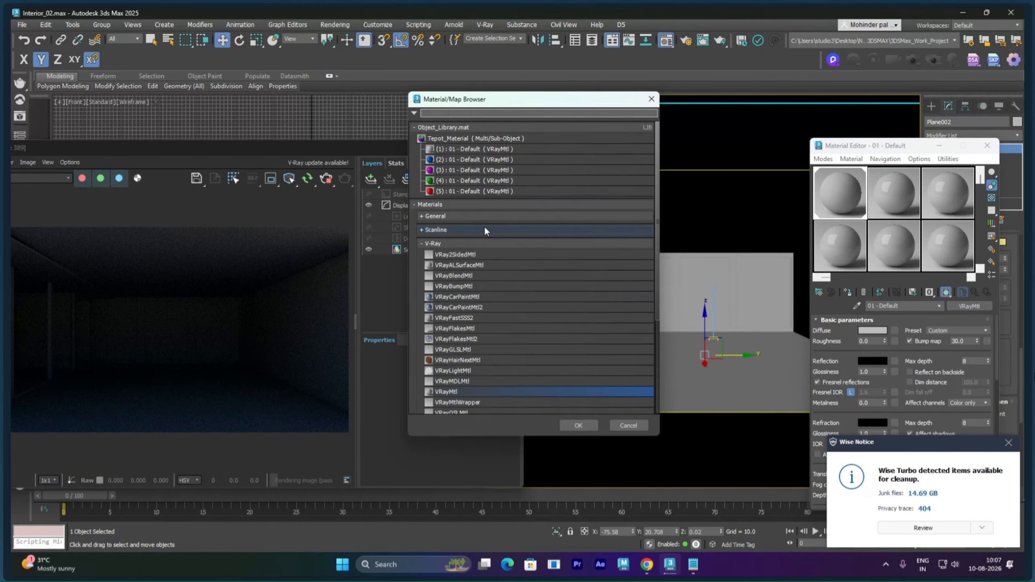
{"action": "left_click", "coordinate": [461, 215]}
{"action": "left_click", "coordinate": [461, 216]}
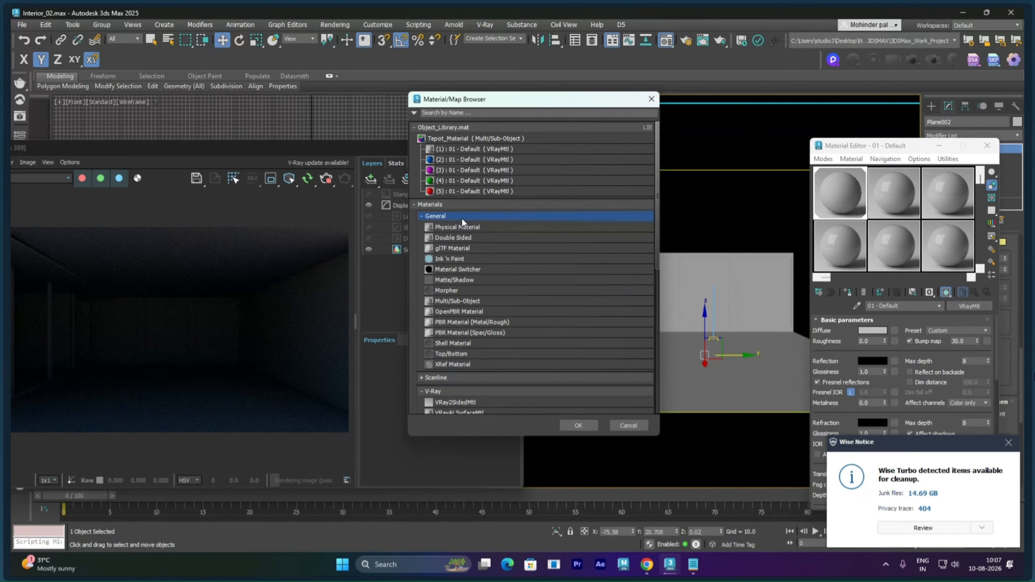
{"action": "double_click", "coordinate": [466, 280]}
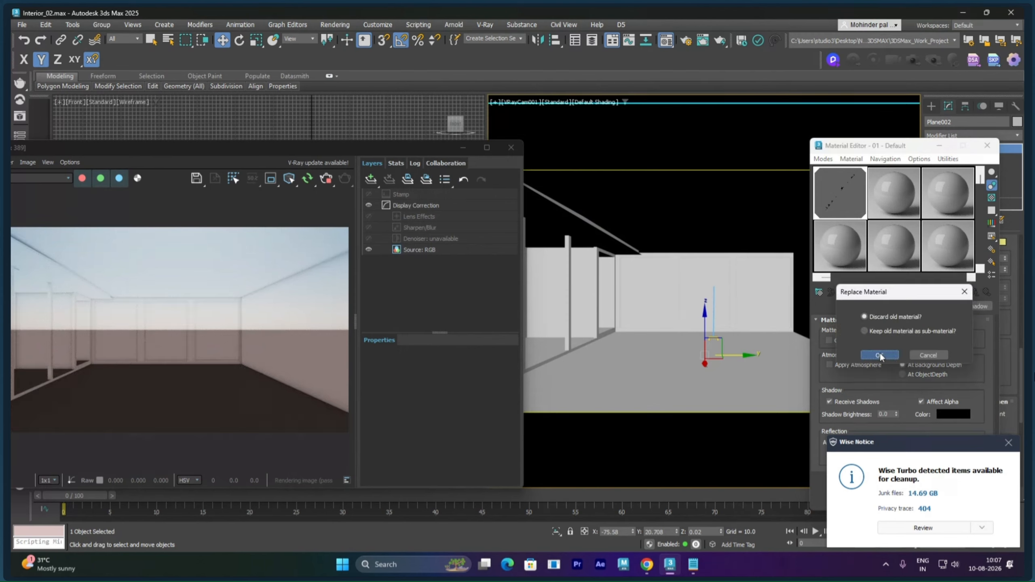
{"action": "left_click", "coordinate": [878, 354]}
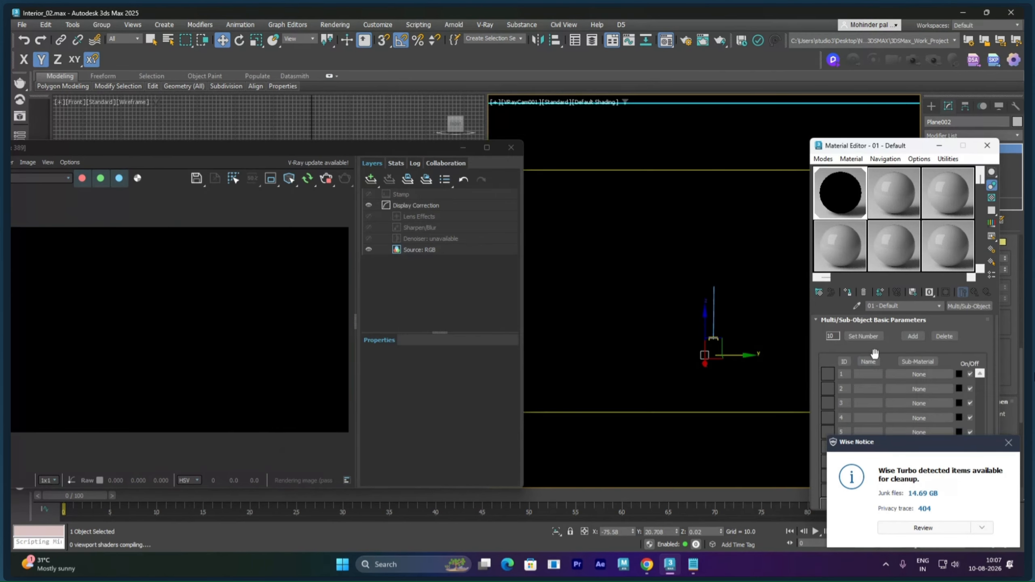
Step: Assign a VRayMtl as sub-material 1 of the Multi/Sub-Object material and return to the sub-material list
{"action": "left_click", "coordinate": [911, 375]}
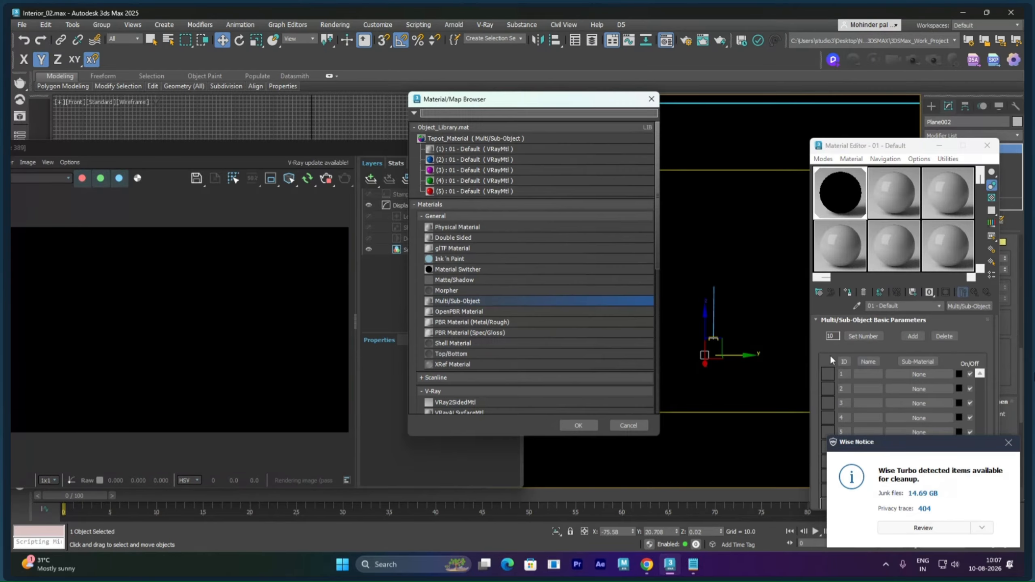
{"action": "scroll", "coordinate": [455, 310], "scroll_direction": "down", "scroll_amount": 5}
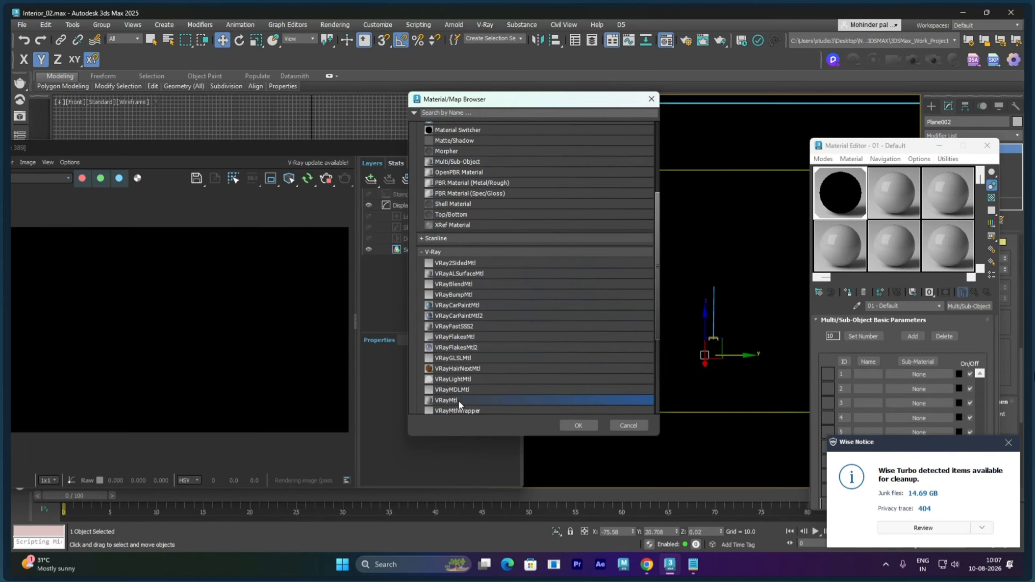
{"action": "double_click", "coordinate": [457, 400]}
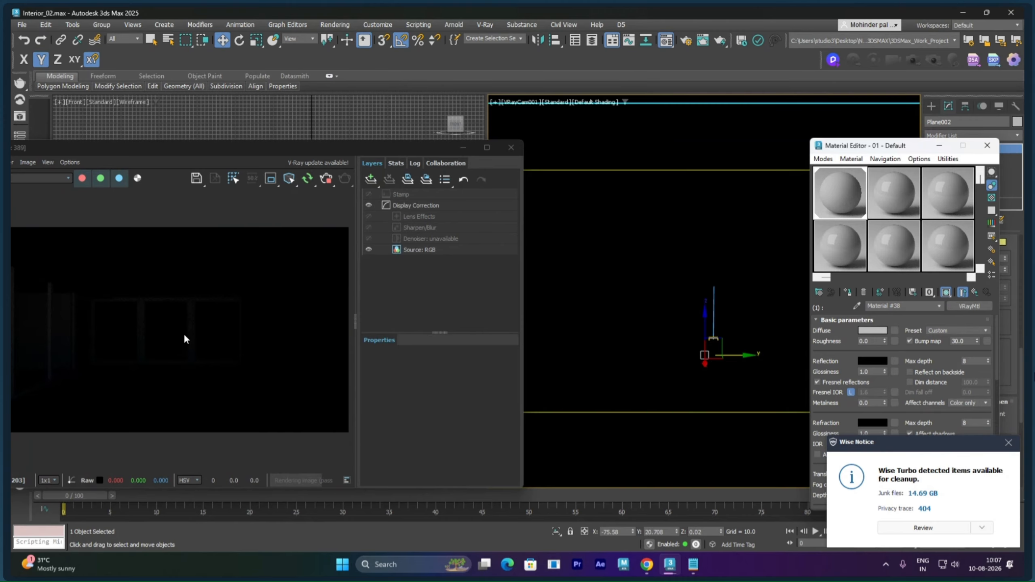
{"action": "left_click_drag", "start_coordinate": [893, 147], "coordinate": [849, 90]}
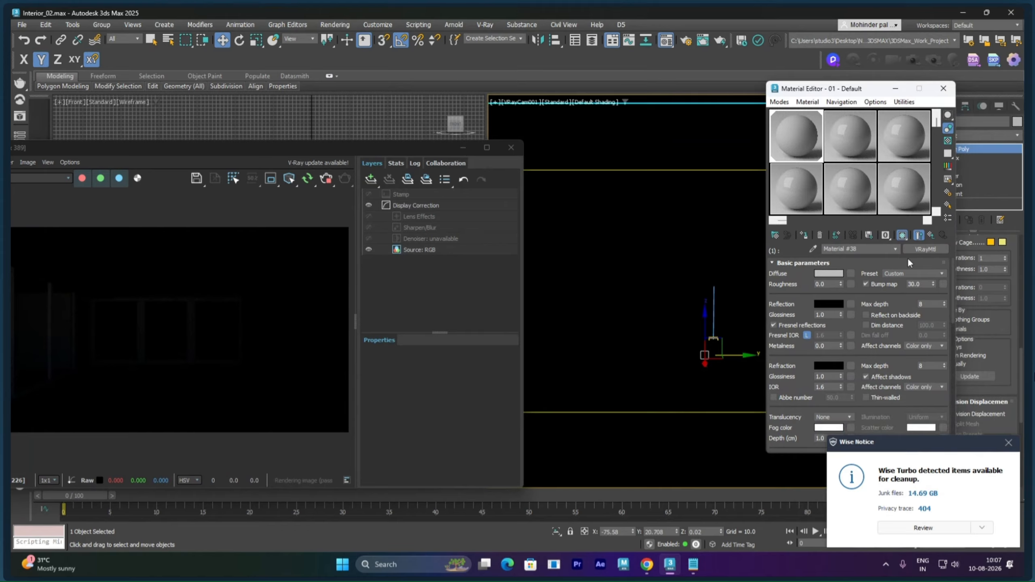
{"action": "left_click", "coordinate": [929, 235]}
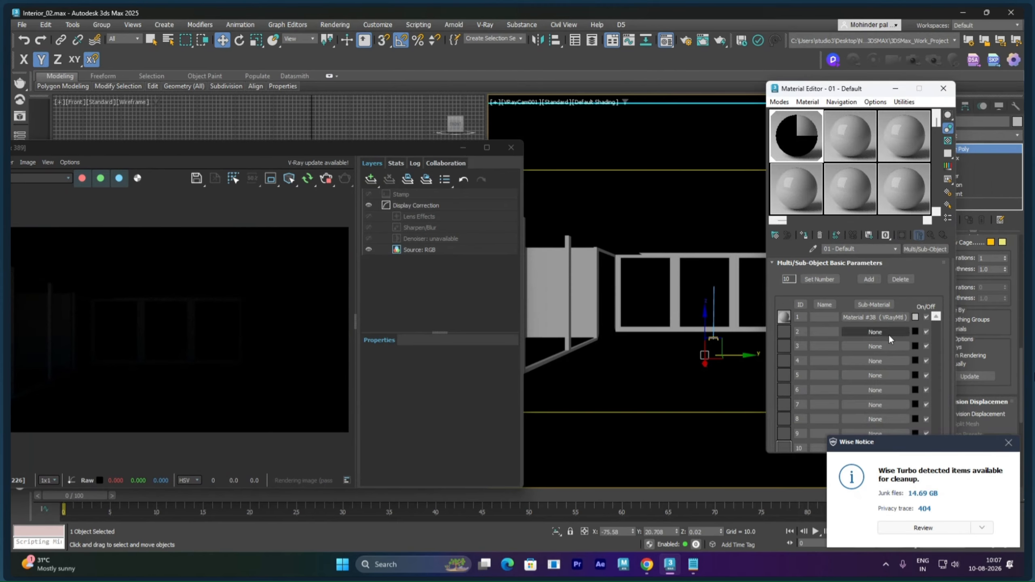
Step: Copy sub-material 1 into ID 2 as an independent copy and apply the Glass preset to it
{"action": "left_click_drag", "start_coordinate": [879, 328], "coordinate": [880, 329]}
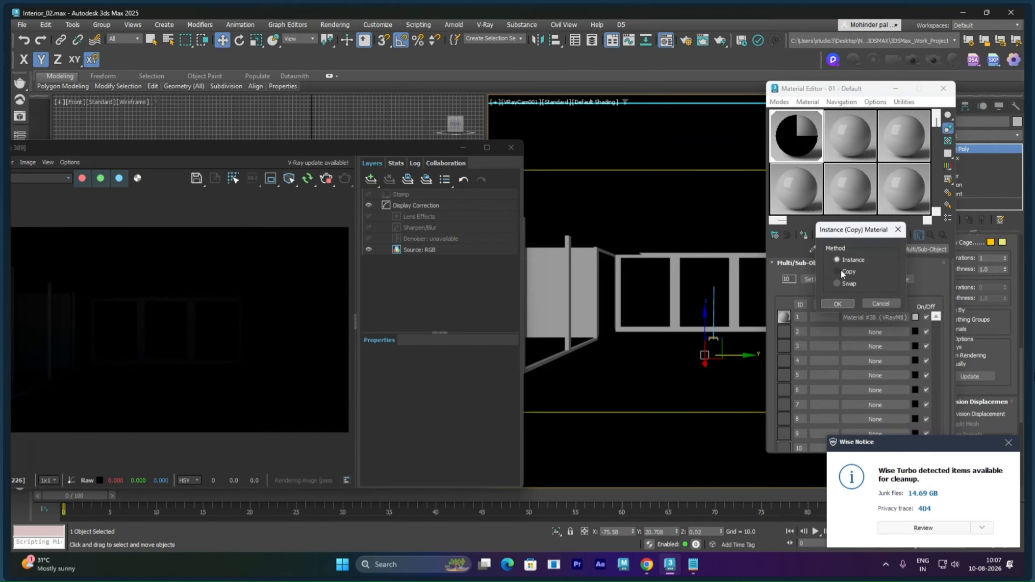
{"action": "left_click", "coordinate": [839, 302]}
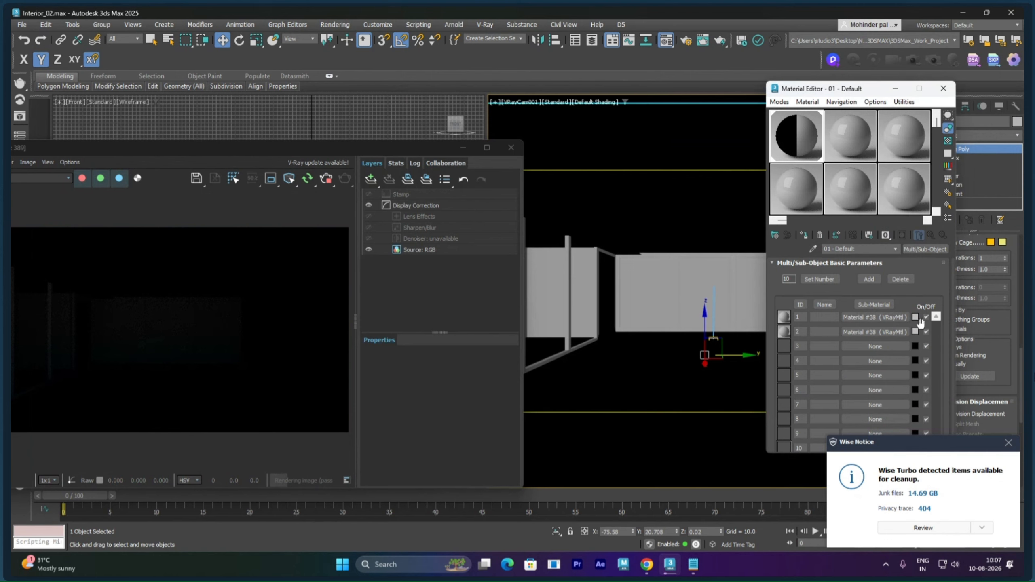
{"action": "left_click", "coordinate": [872, 331]}
{"action": "left_click", "coordinate": [917, 275]}
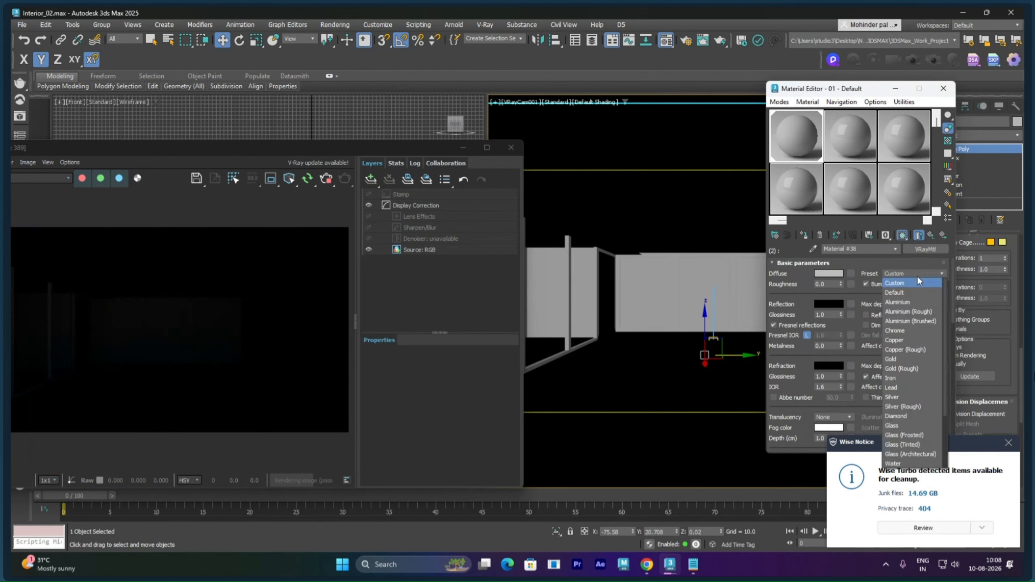
{"action": "left_click", "coordinate": [893, 426]}
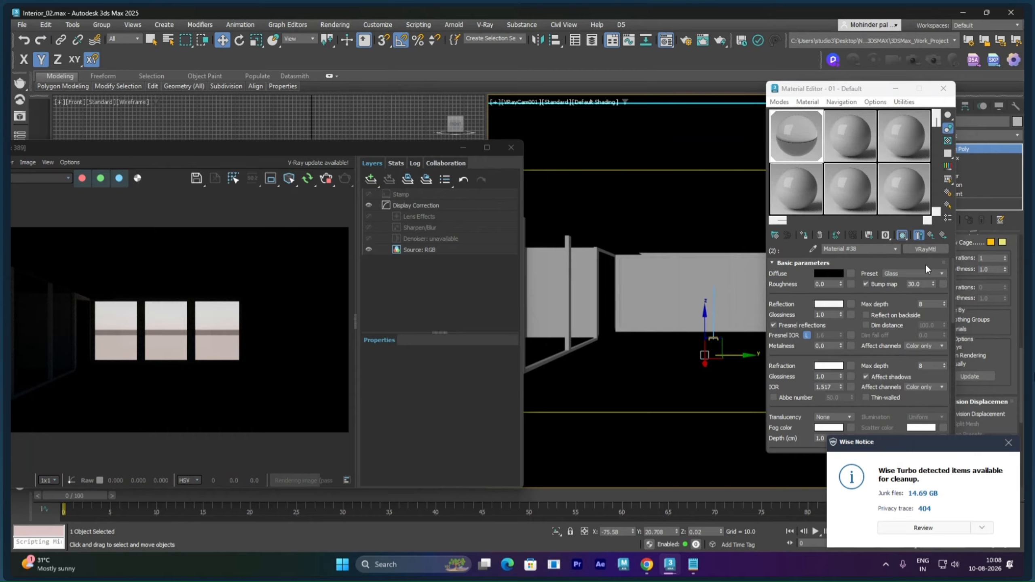
{"action": "left_click", "coordinate": [930, 236]}
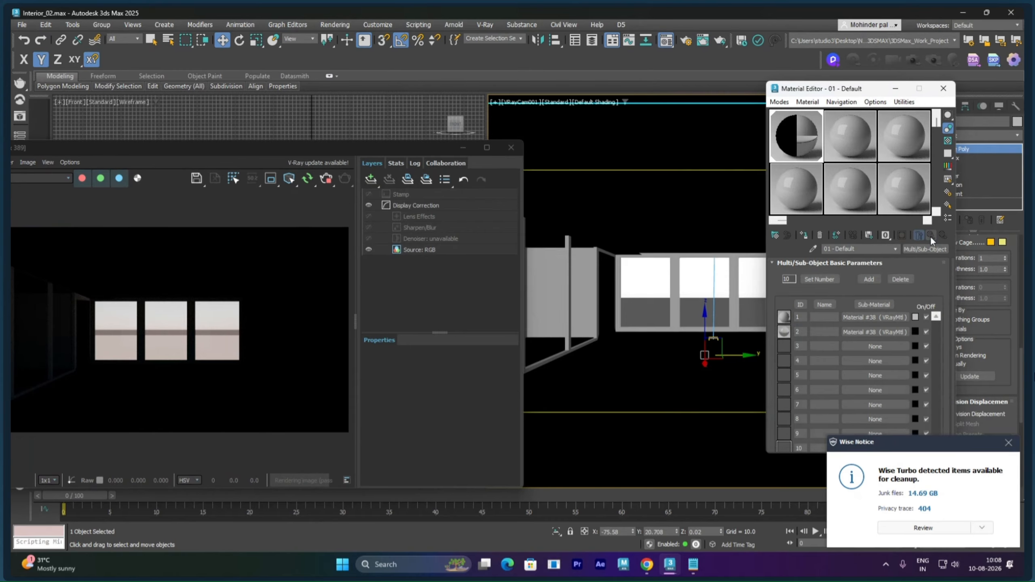
Step: Assign a new VRayMtl as sub-material 3 and return to the sub-material list
{"action": "left_click", "coordinate": [876, 347]}
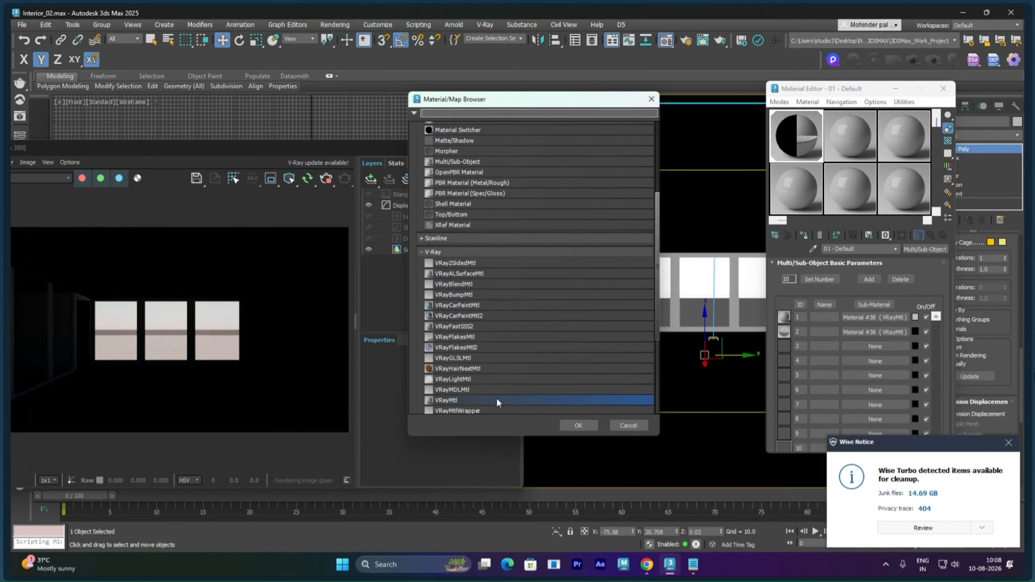
{"action": "double_click", "coordinate": [472, 399]}
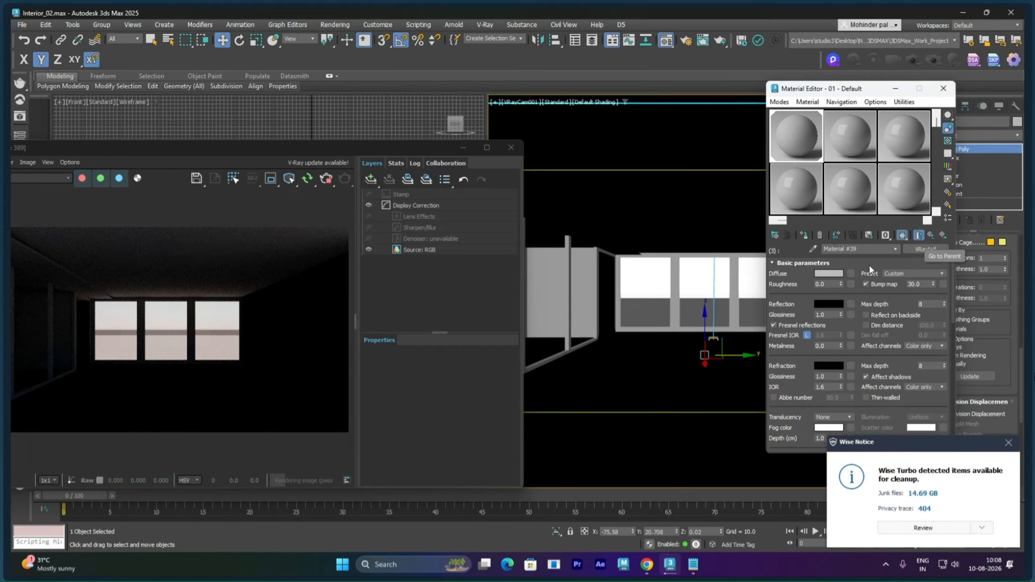
{"action": "left_click", "coordinate": [930, 237]}
Step: Name sub-material 3 Roof, sub-material 2 Win and sub-material 1 OA
{"action": "left_click", "coordinate": [820, 348]}
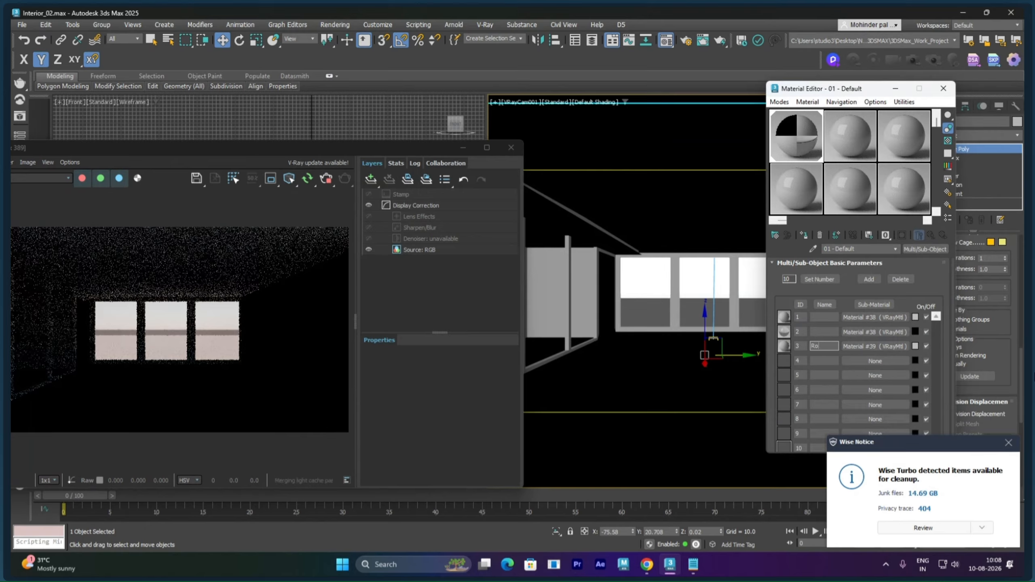
{"action": "type", "text": "Roof"}
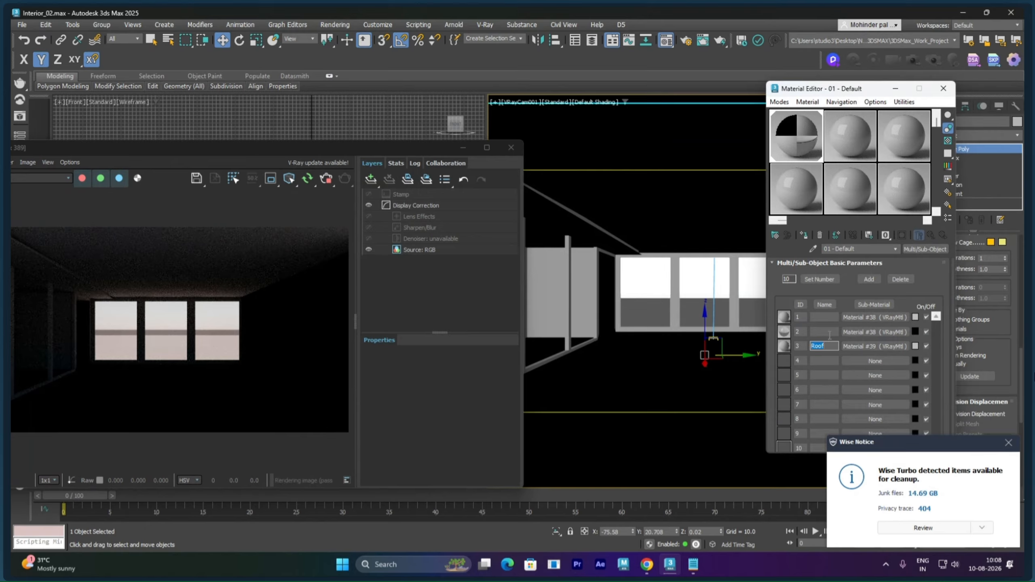
{"action": "left_click", "coordinate": [819, 332]}
{"action": "type", "text": "Win"}
{"action": "left_click", "coordinate": [821, 318]}
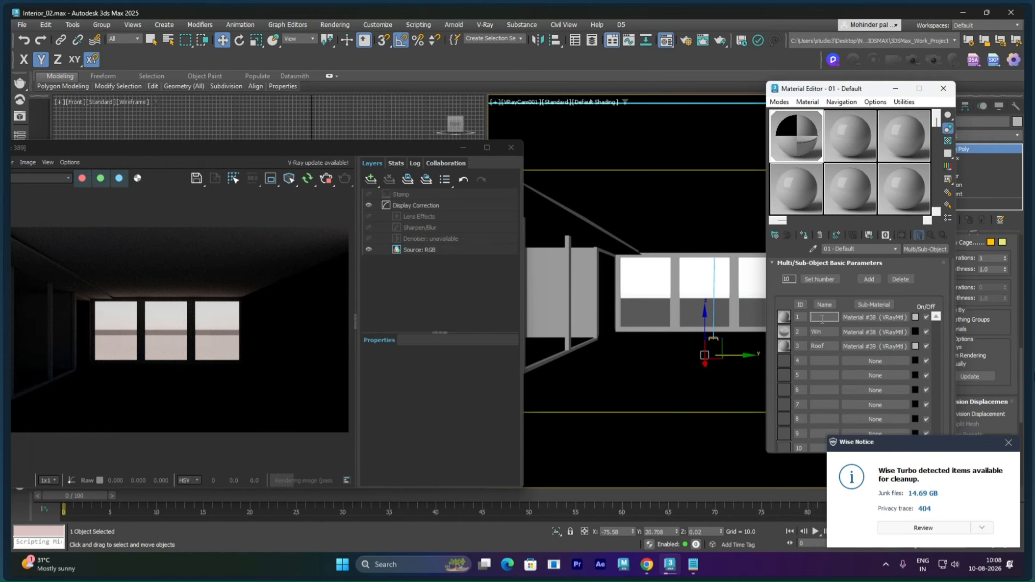
{"action": "type", "text": "1"}
{"action": "key", "text": "BackSpace"}
{"action": "type", "text": "OA"}
{"action": "left_click", "coordinate": [827, 332]}
Step: Assign a VRayMtl as sub-material 4 with a brown diffuse colour, hex 937231
{"action": "left_click", "coordinate": [867, 360]}
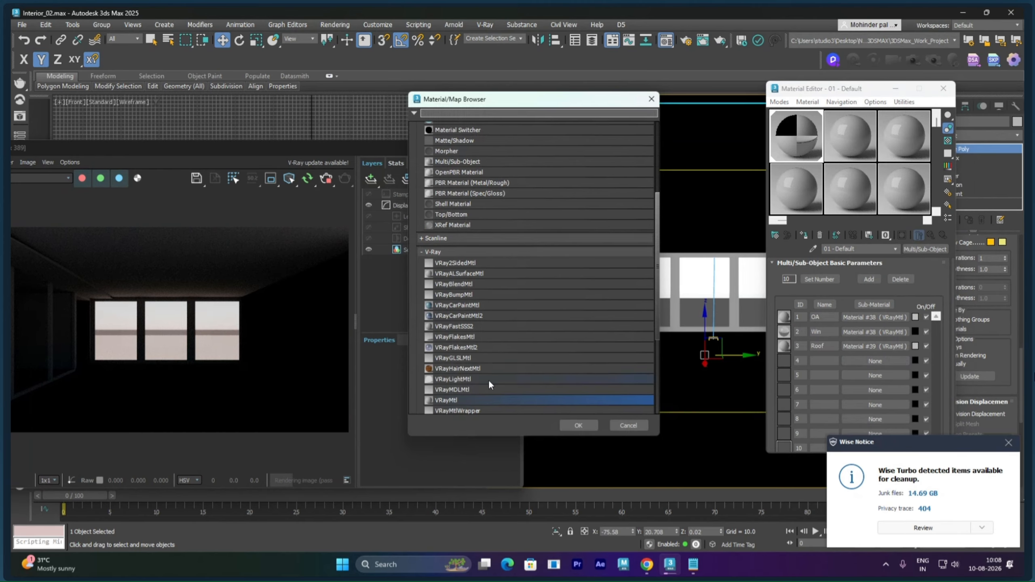
{"action": "double_click", "coordinate": [462, 399]}
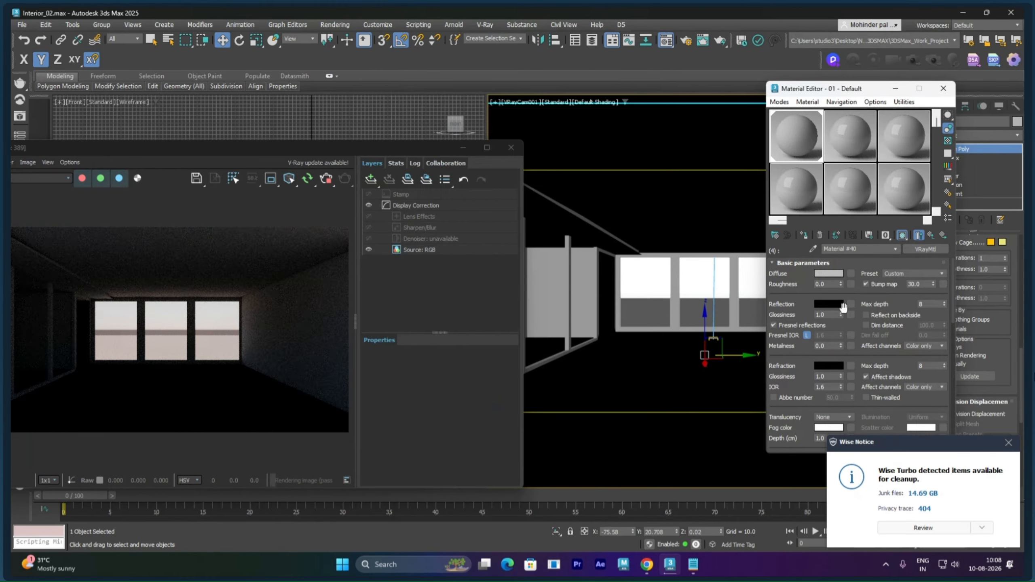
{"action": "left_click", "coordinate": [836, 274]}
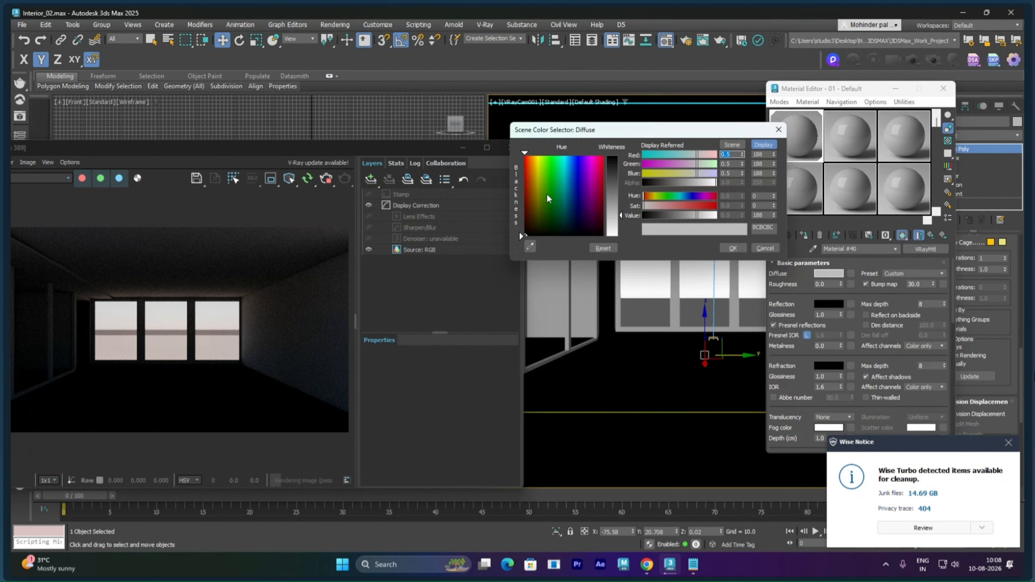
{"action": "left_click", "coordinate": [533, 198]}
{"action": "left_click_drag", "start_coordinate": [619, 215], "coordinate": [617, 172]}
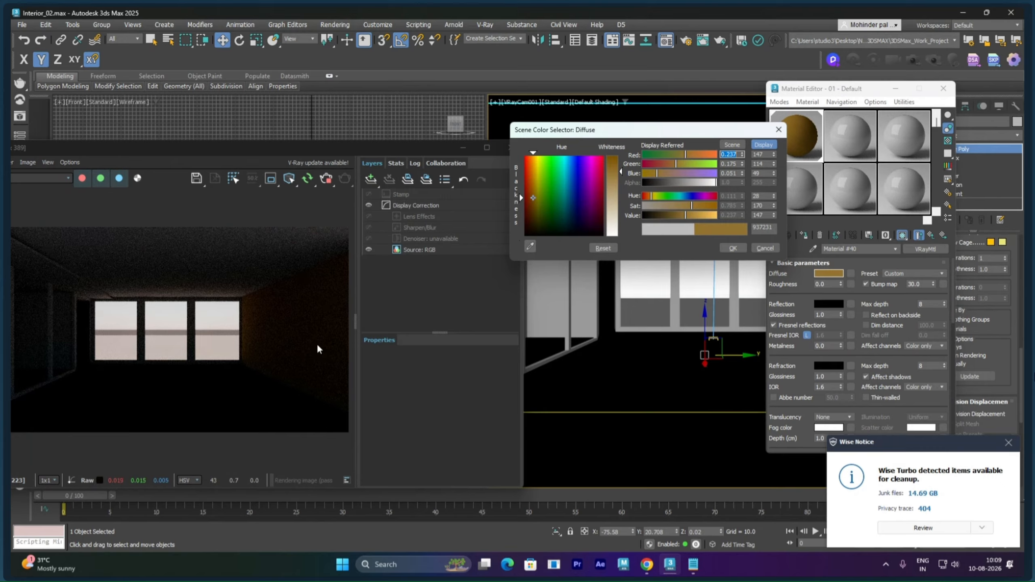
{"action": "left_click", "coordinate": [728, 250]}
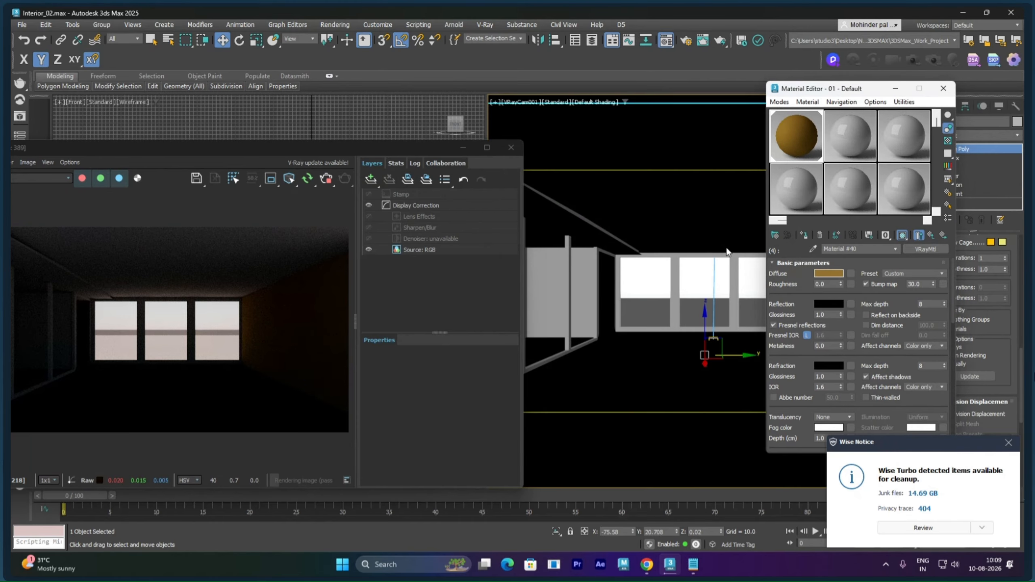
{"action": "left_click", "coordinate": [929, 235]}
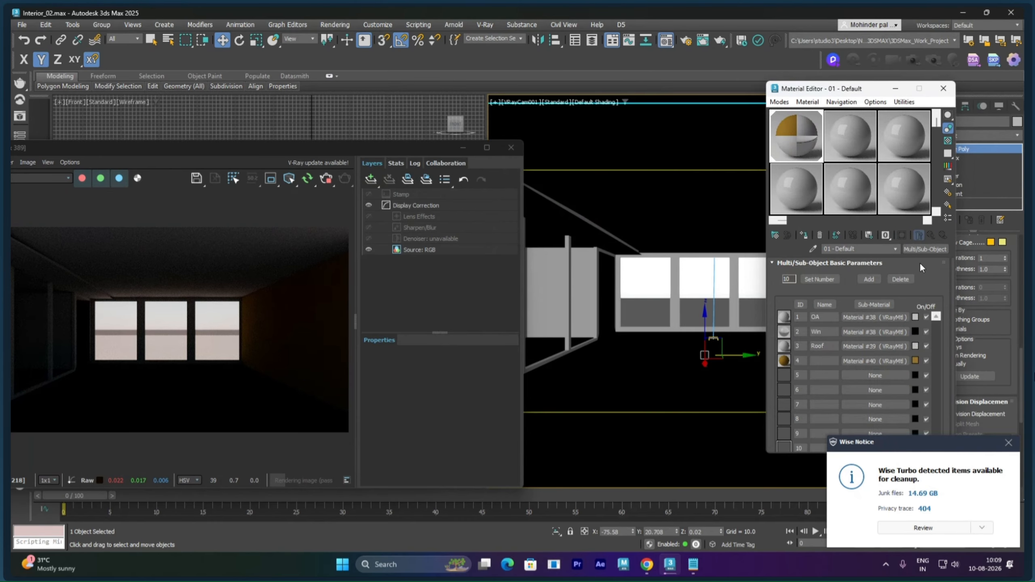
Step: Name sub-material 4 Int_SideW
{"action": "left_click", "coordinate": [835, 361]}
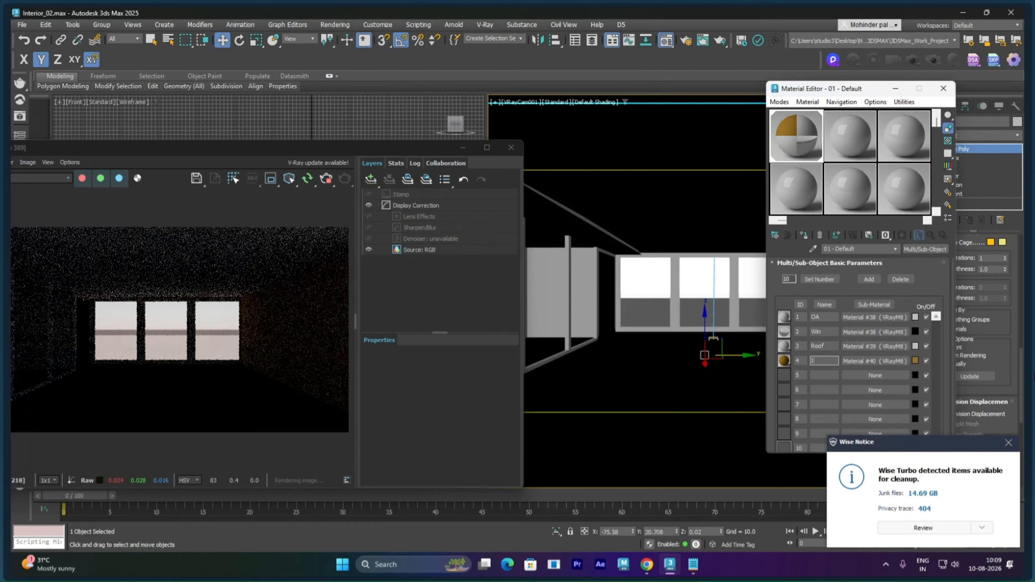
{"action": "type", "text": "Int"}
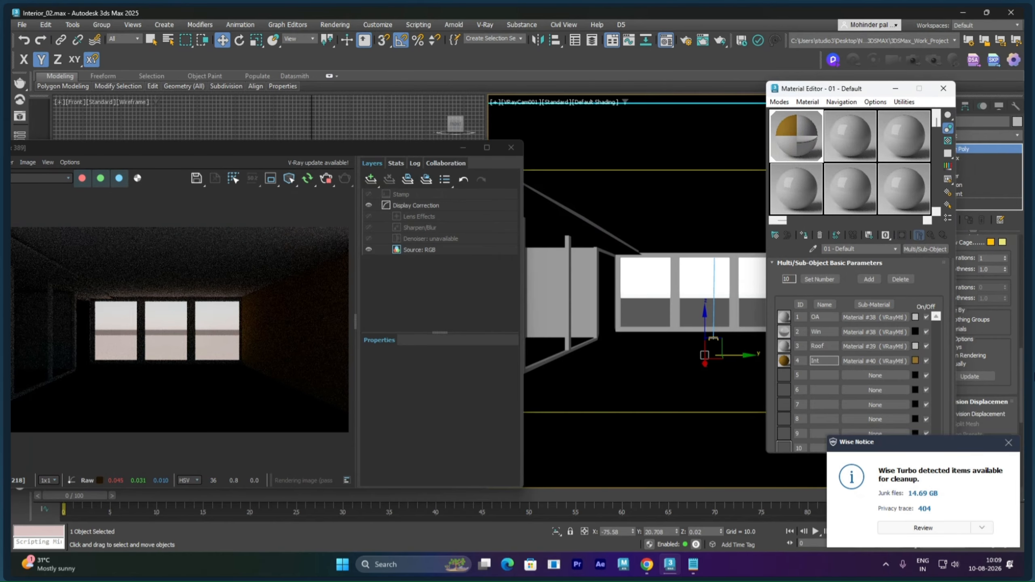
{"action": "type", "text": "_Slde"}
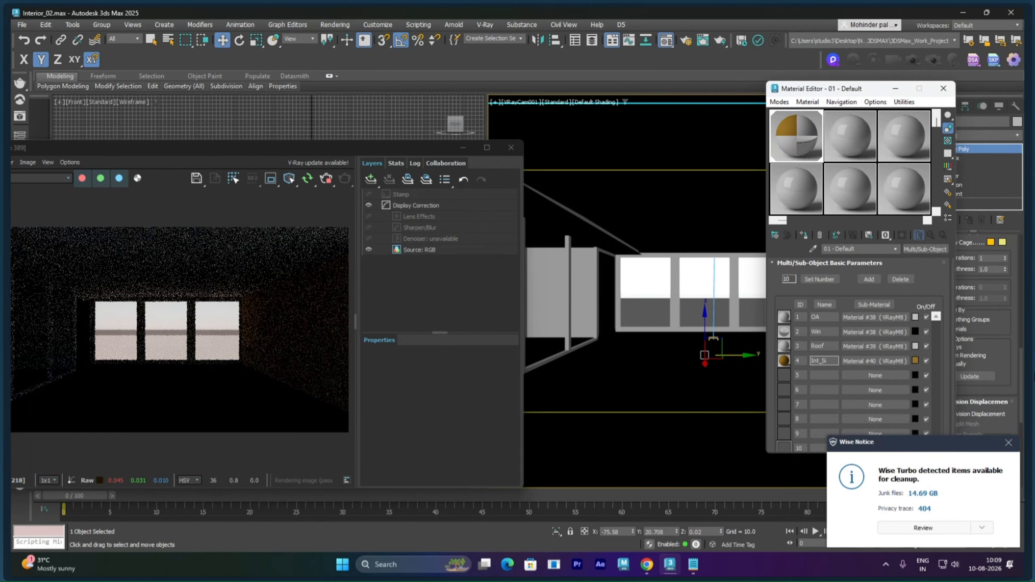
{"action": "type", "text": "W"}
{"action": "key", "text": "Return"}
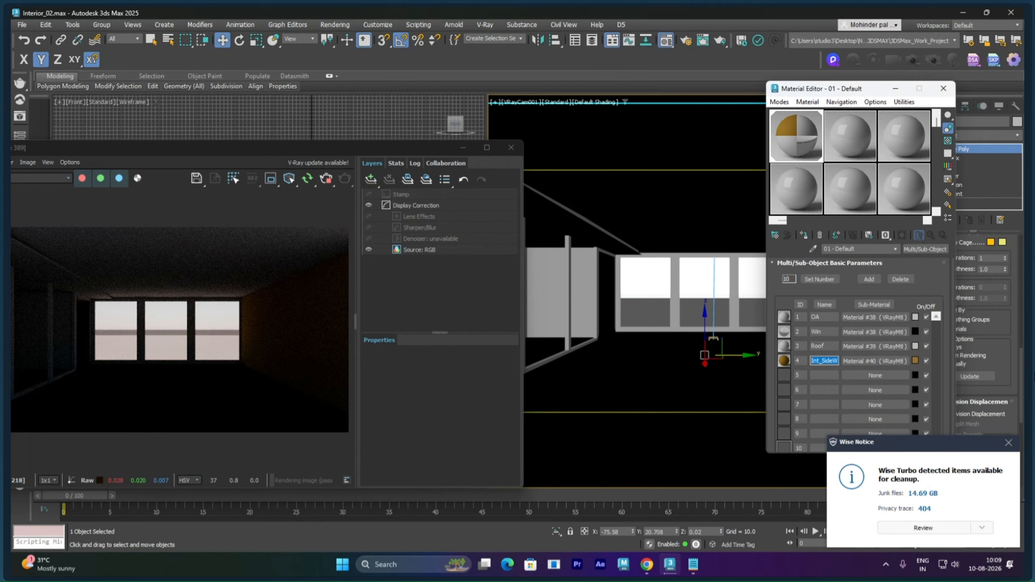
Step: Assign a VRayMtl as sub-material 5 with a pale green diffuse colour, hex D8EABC, and name it Floor
{"action": "left_click", "coordinate": [874, 375]}
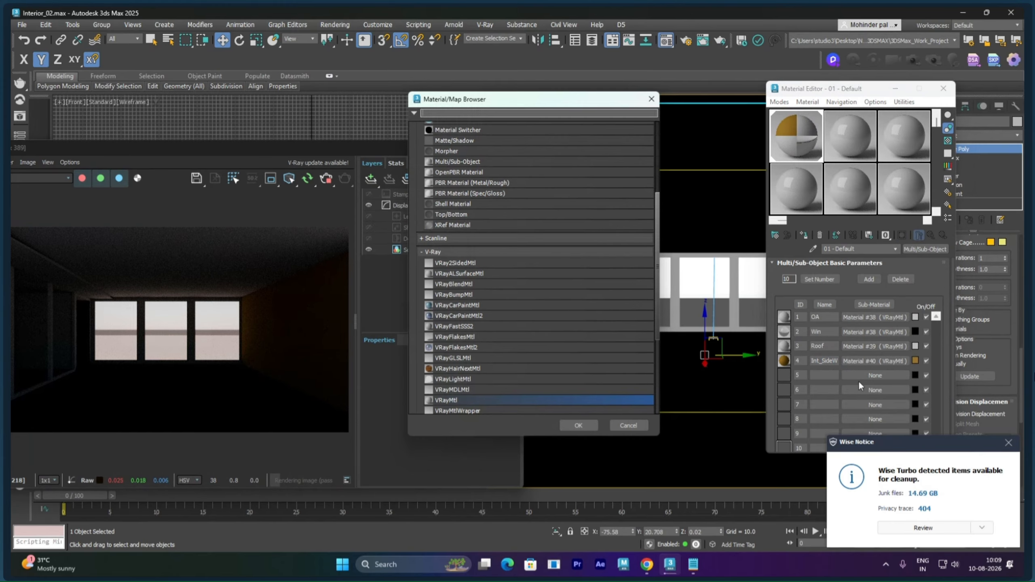
{"action": "double_click", "coordinate": [458, 400]}
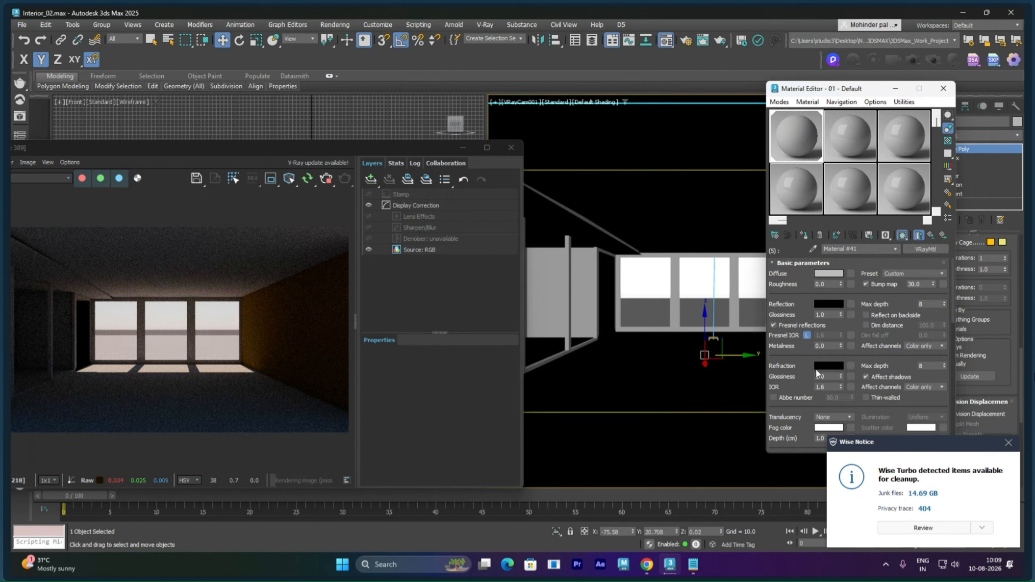
{"action": "left_click", "coordinate": [831, 275]}
{"action": "left_click", "coordinate": [584, 186]}
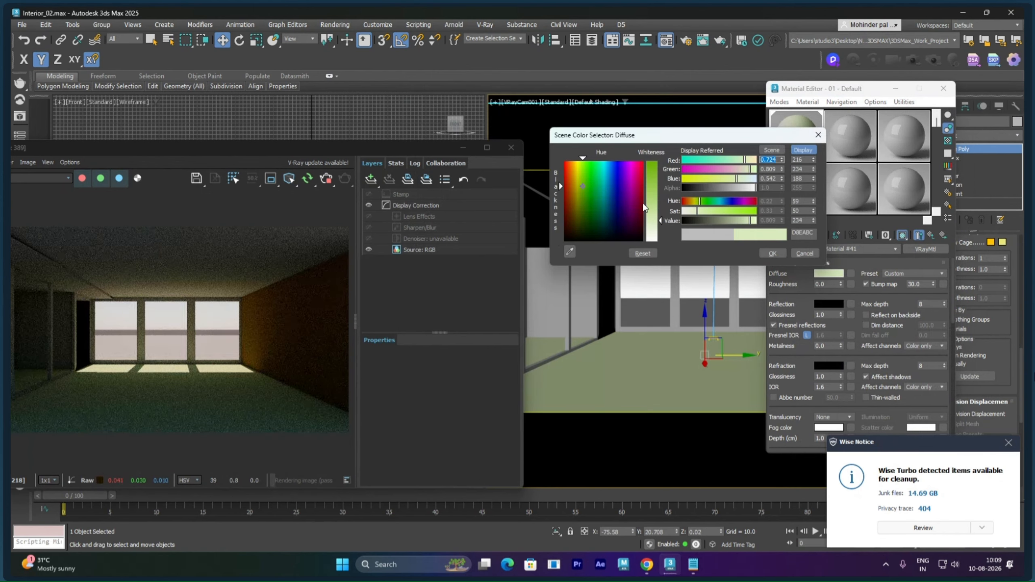
{"action": "left_click", "coordinate": [772, 252]}
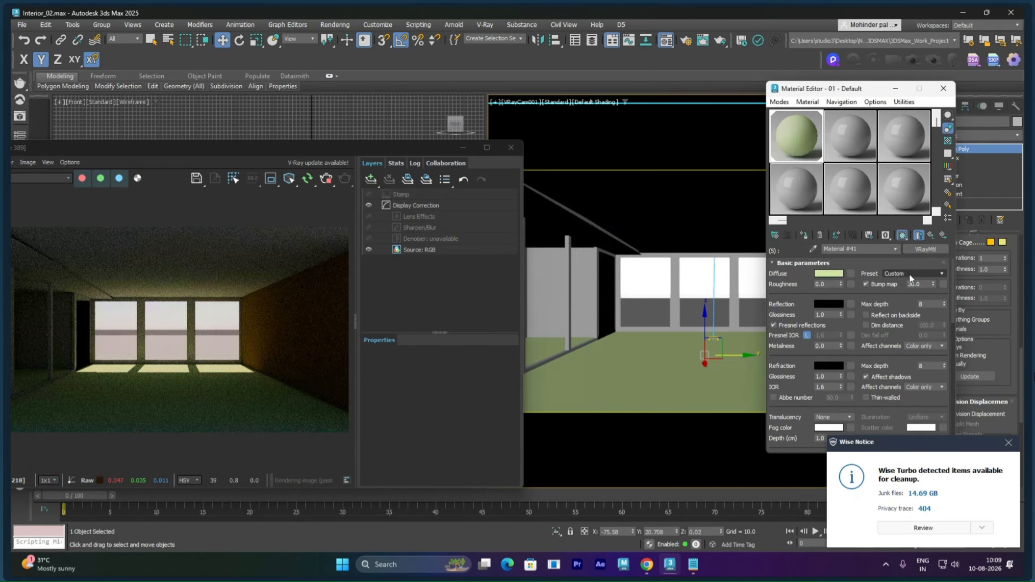
{"action": "left_click", "coordinate": [931, 236]}
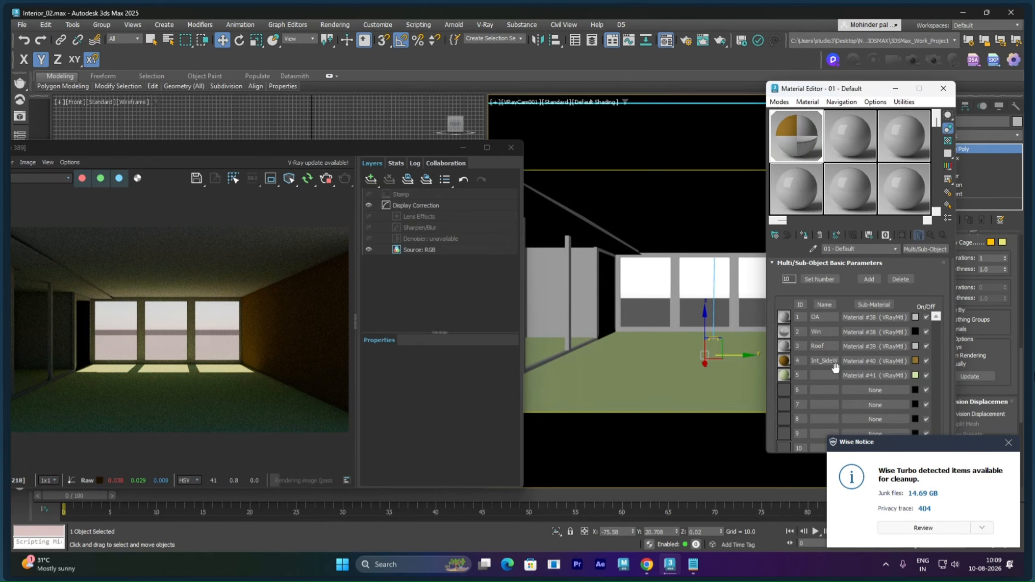
{"action": "left_click", "coordinate": [831, 376]}
{"action": "type", "text": "Floor"}
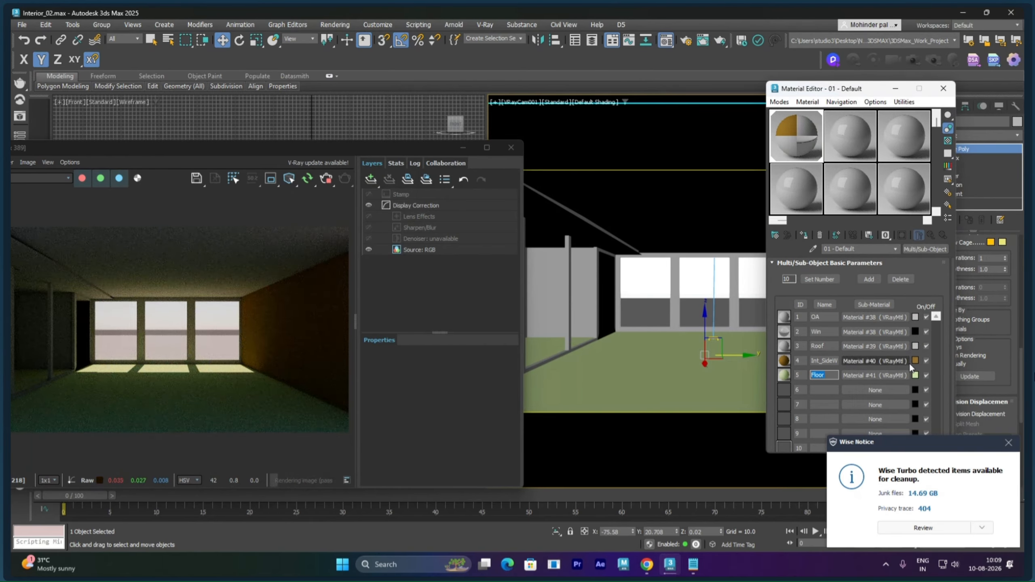
Step: Assign a VRayMtl as sub-material 6 with an orange-red diffuse colour, hex FD3C00
{"action": "left_click", "coordinate": [887, 389]}
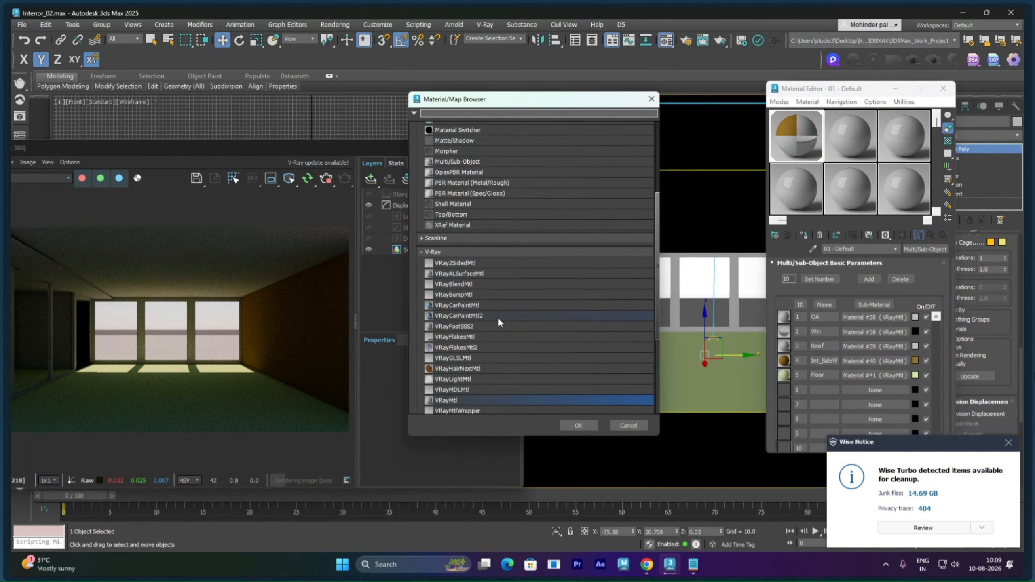
{"action": "double_click", "coordinate": [458, 398]}
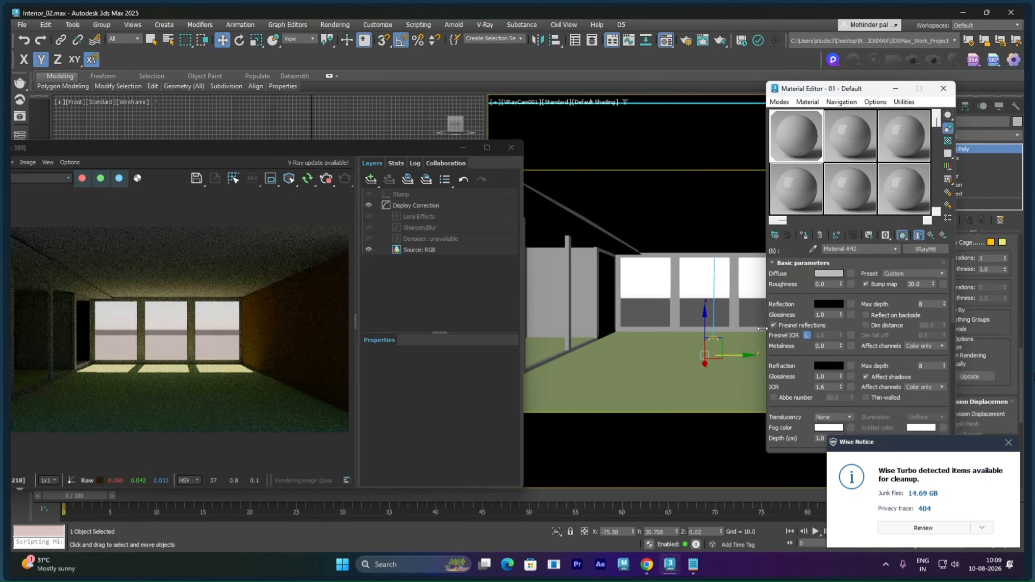
{"action": "left_click", "coordinate": [830, 273]}
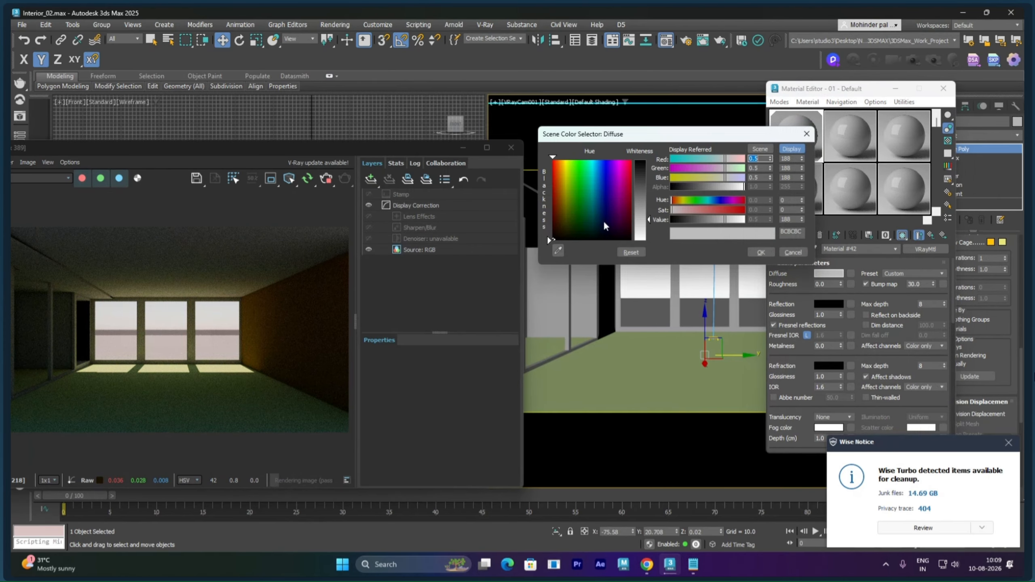
{"action": "left_click", "coordinate": [555, 160]}
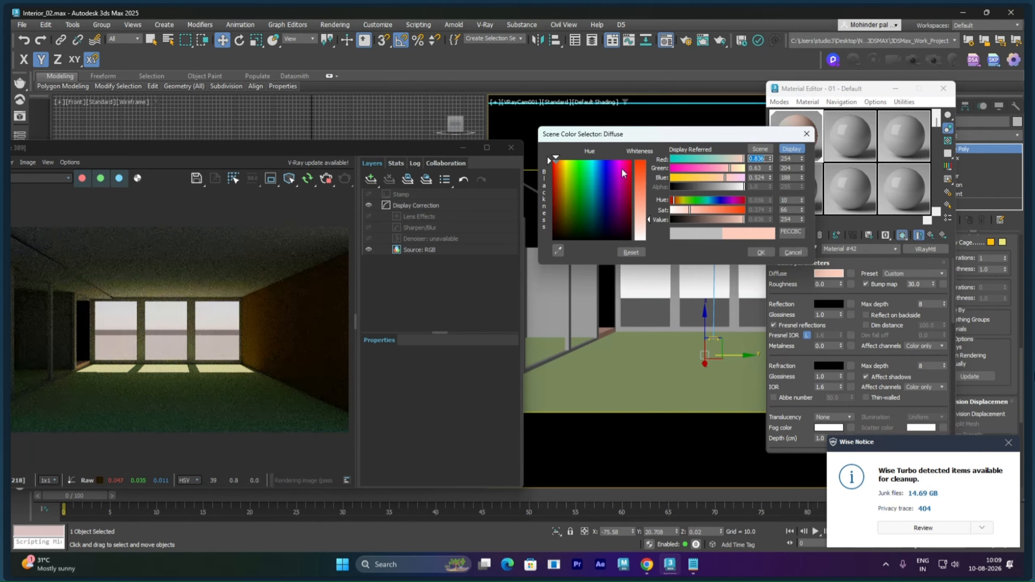
{"action": "left_click_drag", "start_coordinate": [640, 171], "coordinate": [641, 160]}
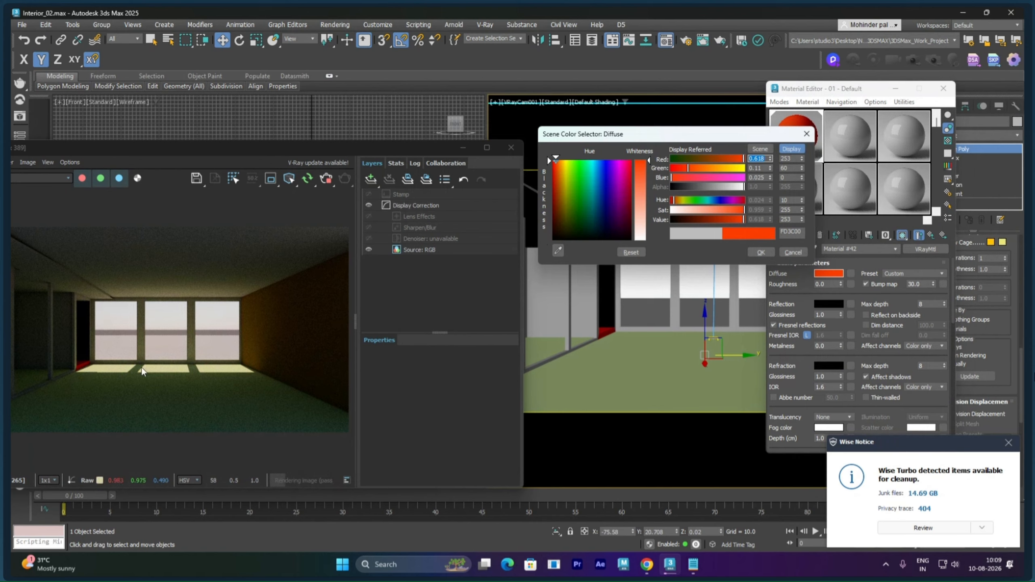
{"action": "left_click", "coordinate": [759, 252]}
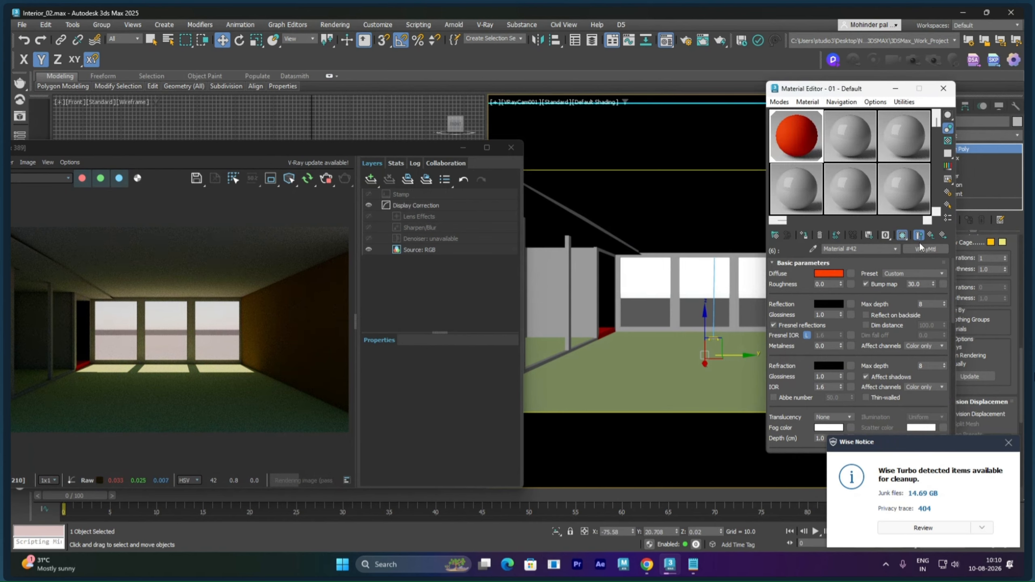
Step: Name sub-material 6 Back_Floor
{"action": "left_click", "coordinate": [933, 235]}
{"action": "left_click", "coordinate": [828, 390]}
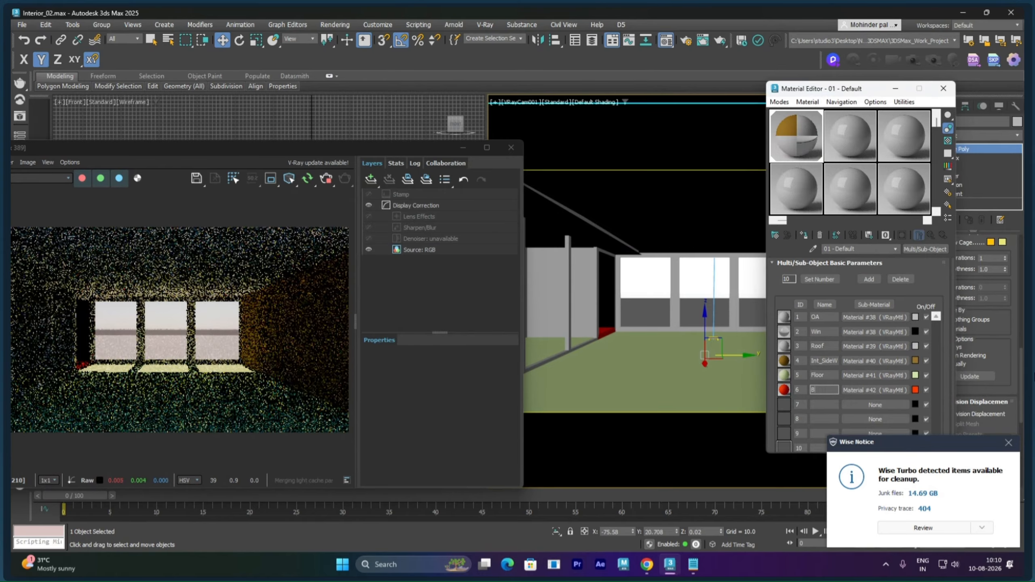
{"action": "type", "text": "Back"}
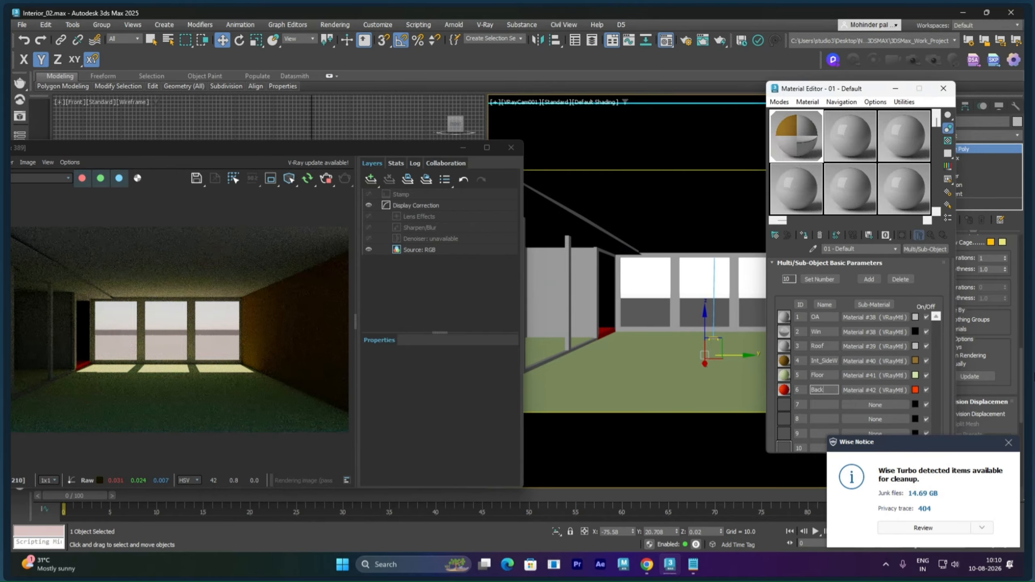
{"action": "type", "text": "_Floo"}
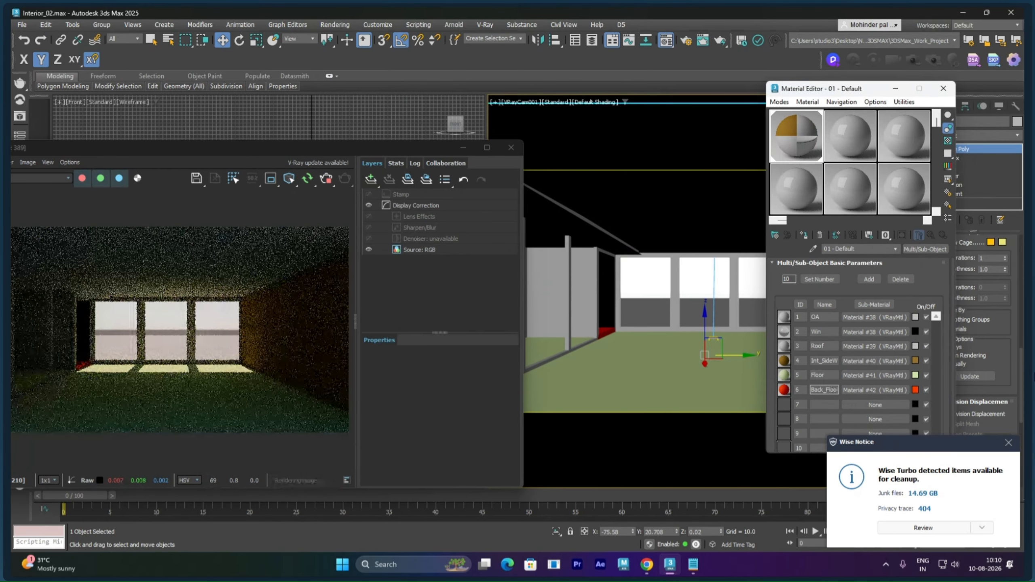
{"action": "type", "text": "r"}
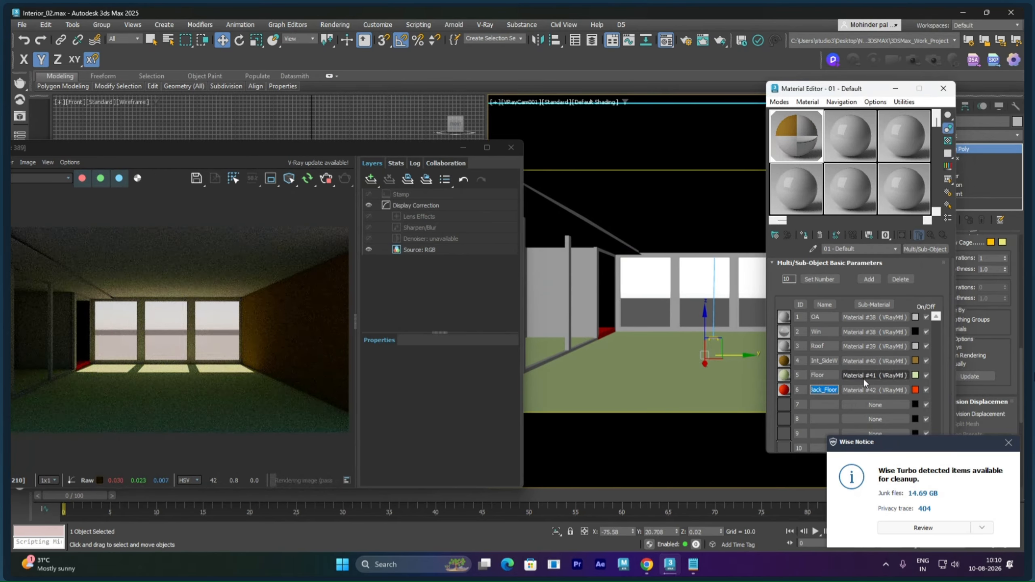
Step: Assign a VRayMtl as sub-material 7 and switch the camera viewport to a perspective view of the open doors
{"action": "left_click", "coordinate": [872, 406]}
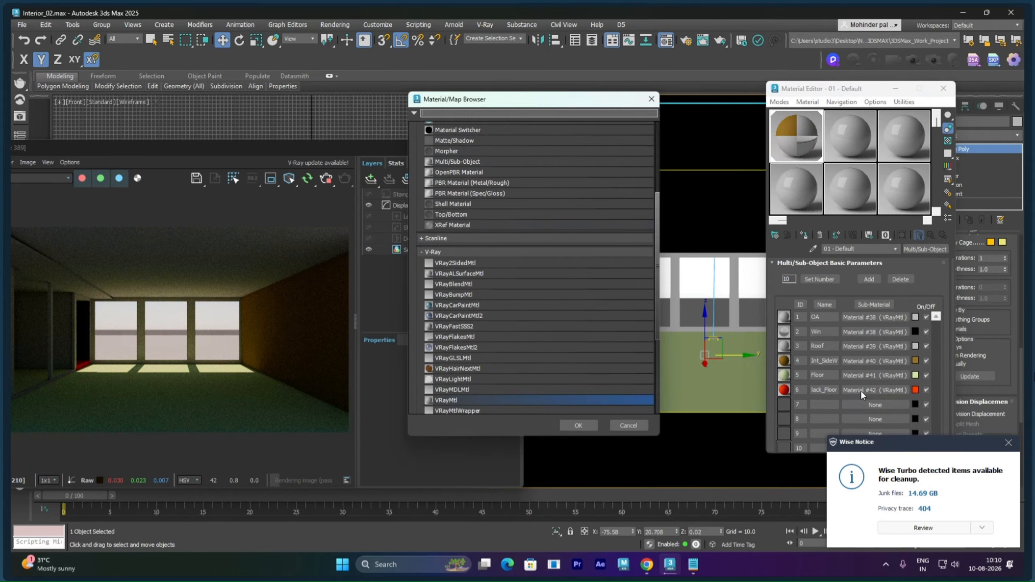
{"action": "double_click", "coordinate": [445, 401]}
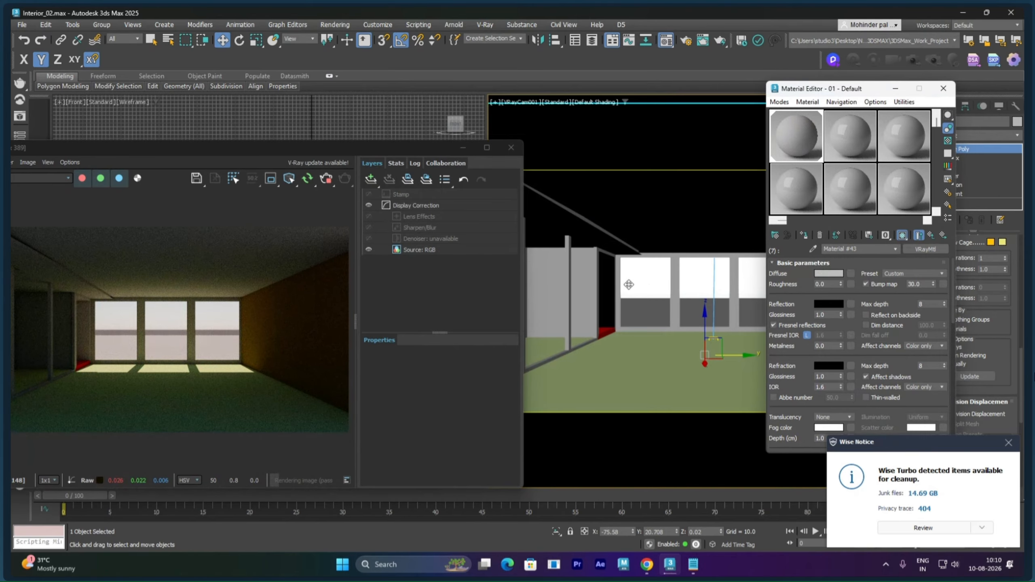
{"action": "right_click", "coordinate": [649, 290]}
{"action": "left_click", "coordinate": [649, 299]}
{"action": "key", "text": "p"}
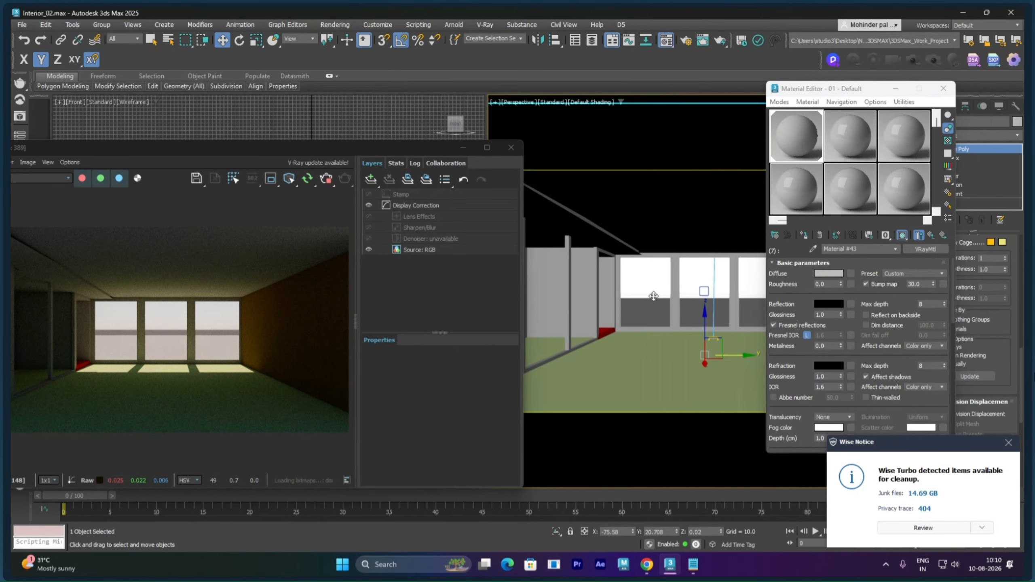
{"action": "scroll", "coordinate": [619, 303], "scroll_direction": "down", "scroll_amount": 5}
{"action": "middle_click_drag", "start_coordinate": [616, 305], "coordinate": [671, 328]}
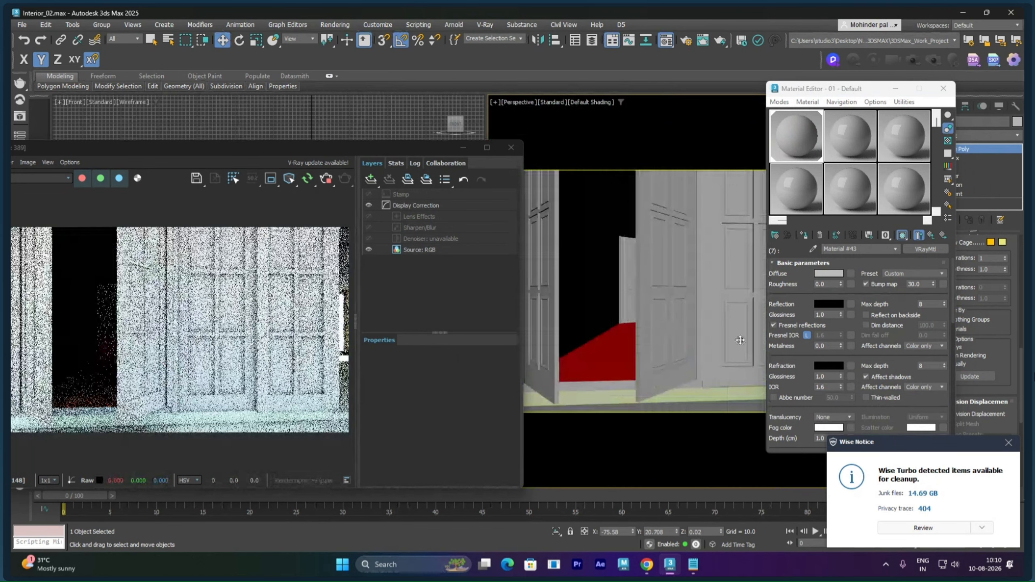
Step: Set sub-material 7's diffuse colour to teal green, hex 0EB795, and inspect the back room through the doorway
{"action": "left_click", "coordinate": [826, 270]}
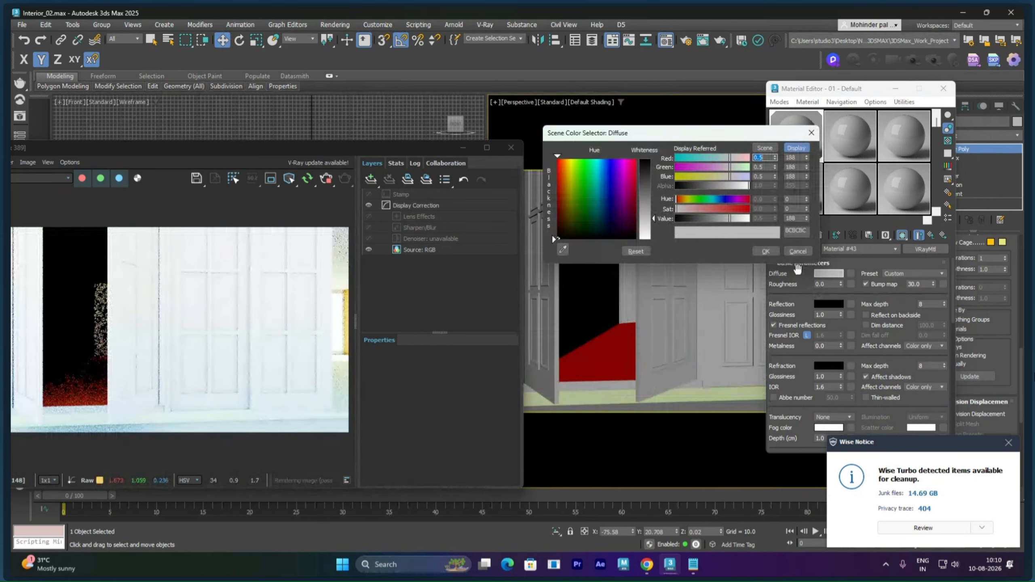
{"action": "left_click", "coordinate": [596, 182]}
{"action": "left_click_drag", "start_coordinate": [645, 186], "coordinate": [645, 167]}
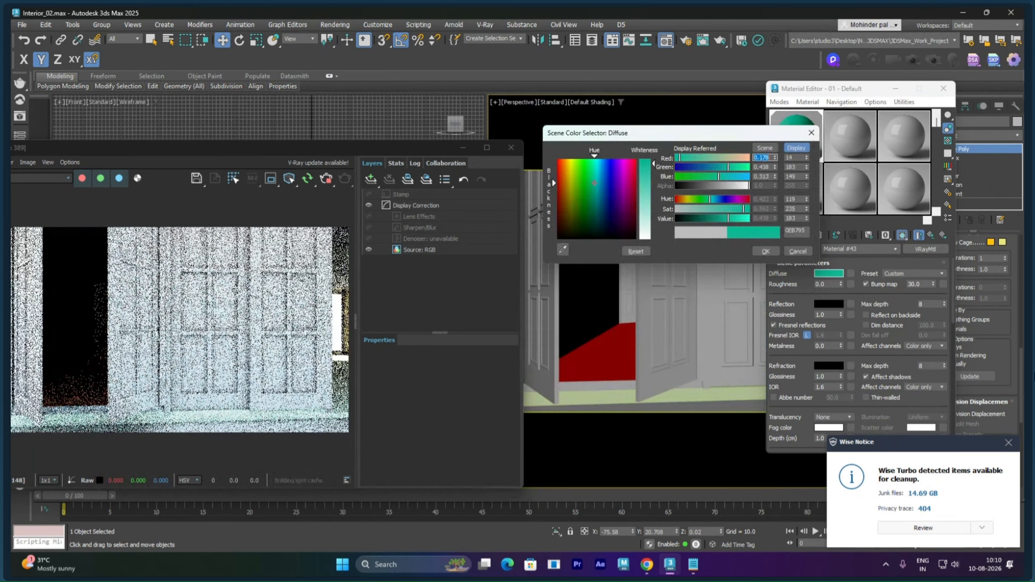
{"action": "left_click", "coordinate": [766, 251]}
{"action": "scroll", "coordinate": [637, 297], "scroll_direction": "up", "scroll_amount": 3}
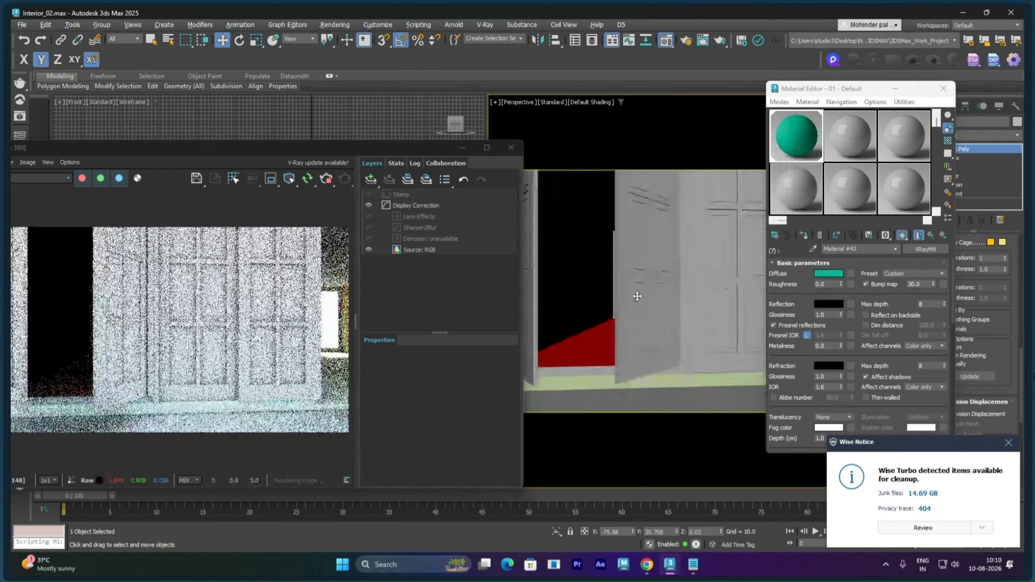
{"action": "scroll", "coordinate": [637, 296], "scroll_direction": "down", "scroll_amount": 5}
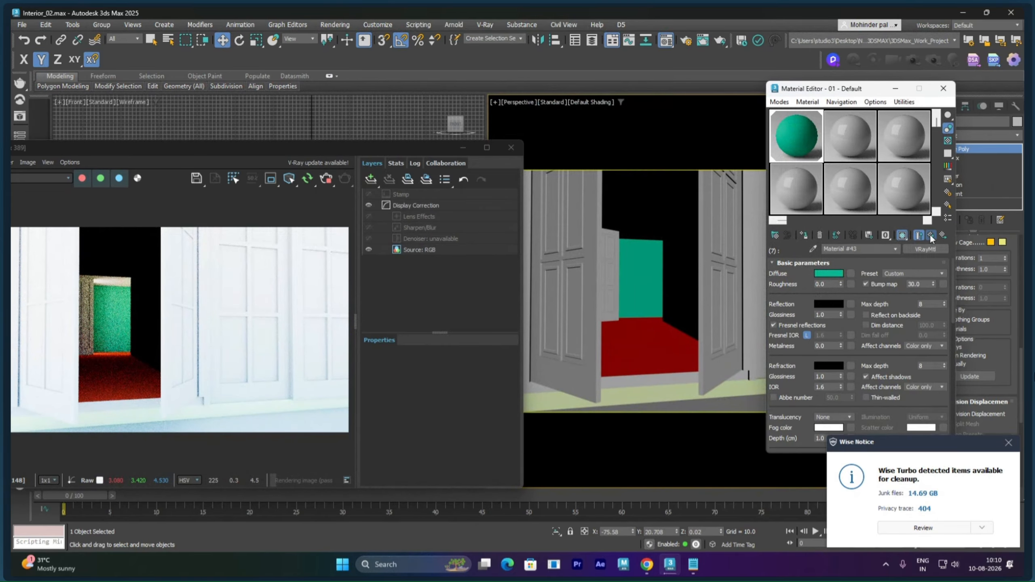
Step: Name sub-material 7 Int_2W
{"action": "left_click", "coordinate": [931, 235]}
{"action": "left_click", "coordinate": [828, 405]}
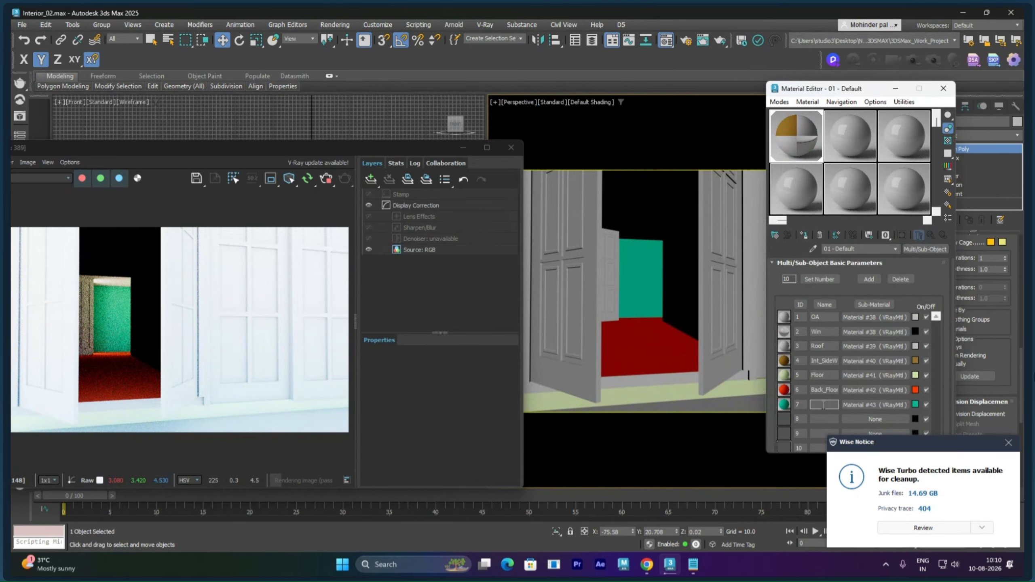
{"action": "type", "text": "In"}
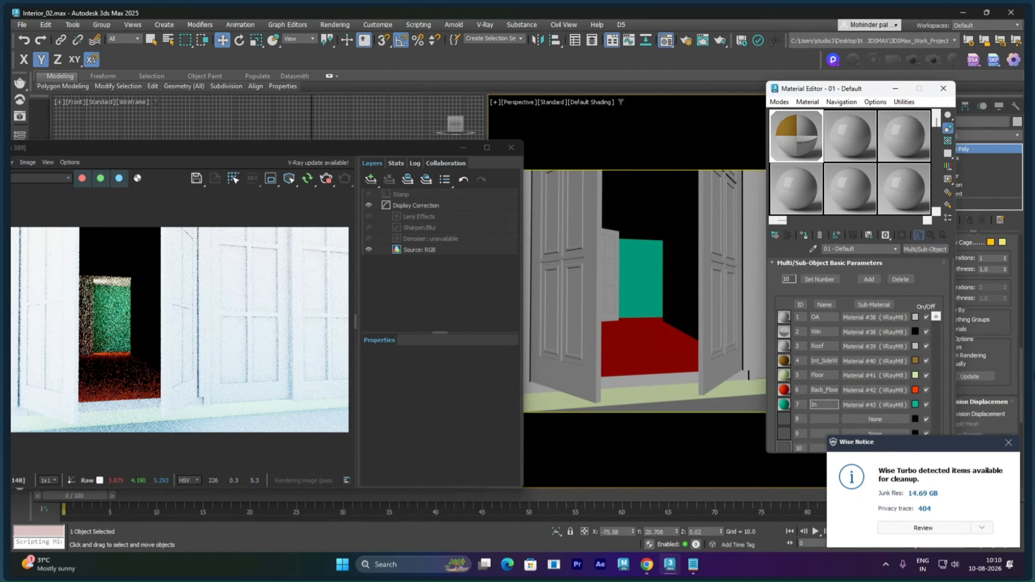
{"action": "type", "text": "t_2W"}
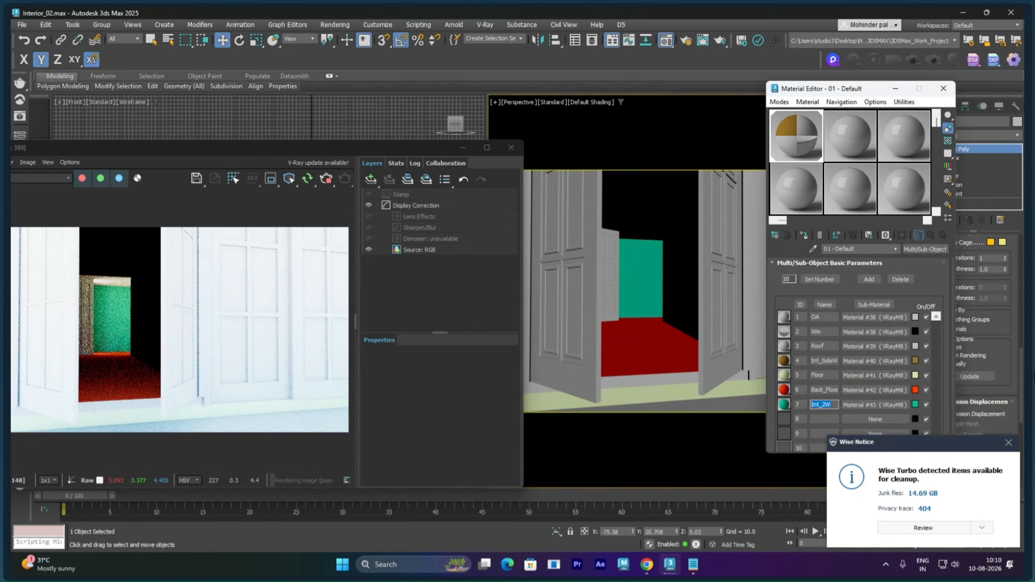
Step: Assign a VRayMtl as sub-material 8 with a pink-magenta diffuse colour and check it on the back room's side wall
{"action": "left_click", "coordinate": [874, 419]}
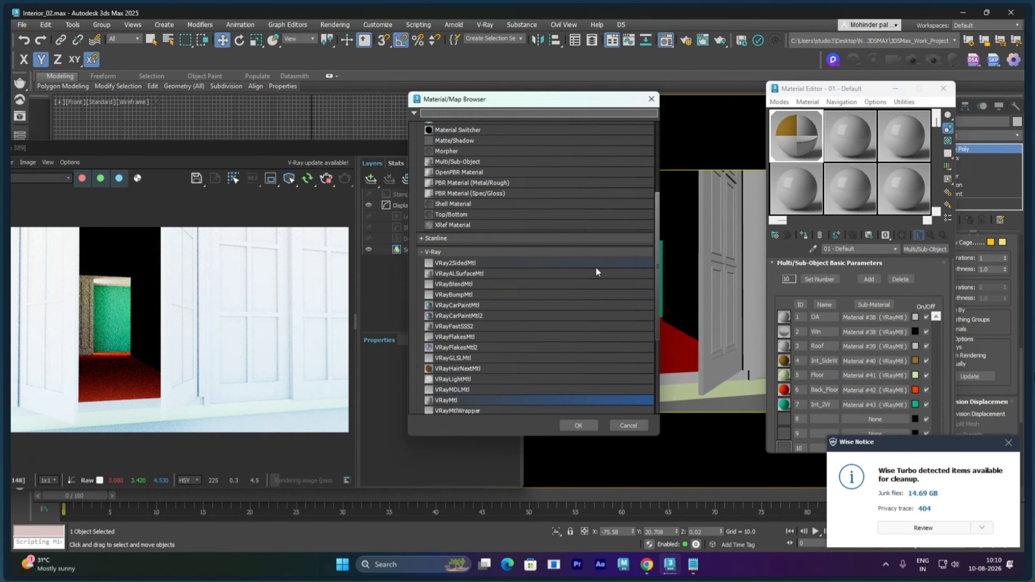
{"action": "double_click", "coordinate": [456, 399]}
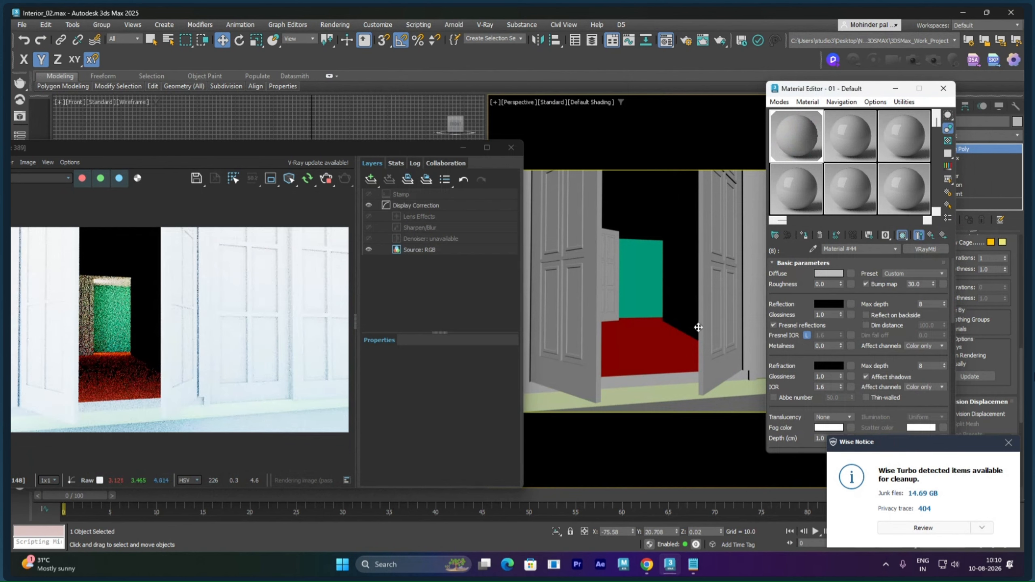
{"action": "left_click", "coordinate": [829, 274]}
{"action": "left_click", "coordinate": [632, 167]}
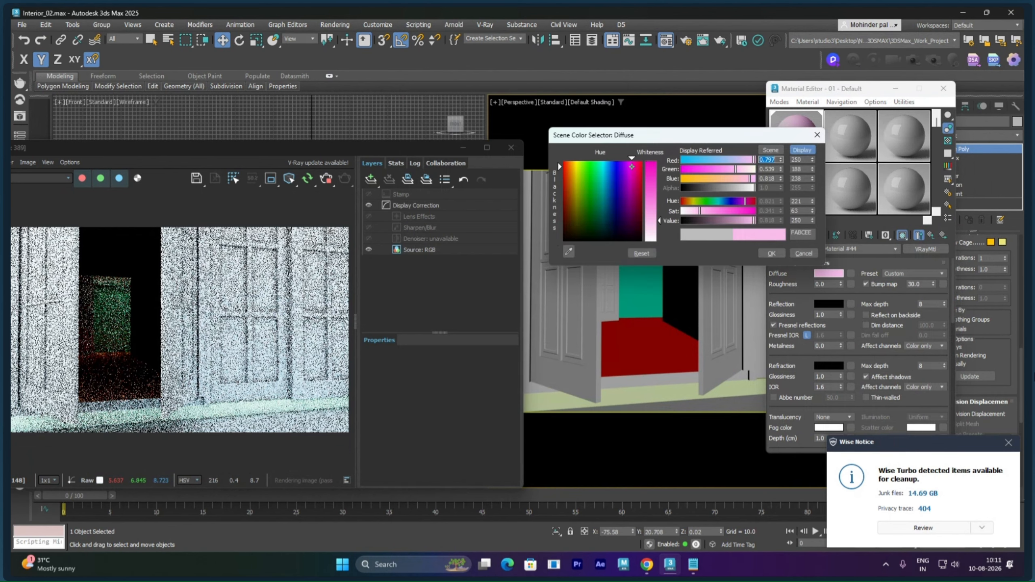
{"action": "left_click_drag", "start_coordinate": [657, 213], "coordinate": [659, 198]}
{"action": "left_click", "coordinate": [771, 253]}
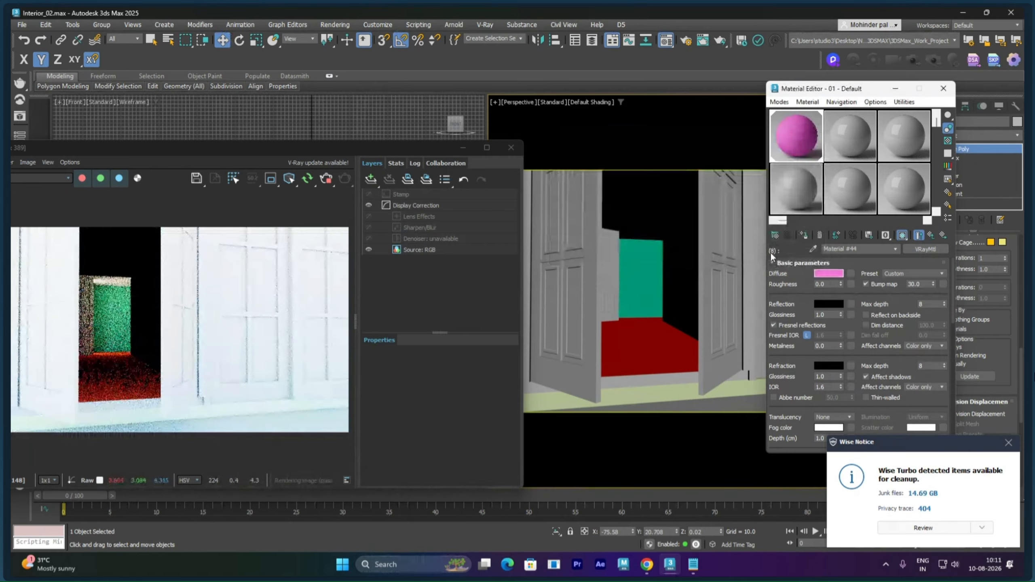
{"action": "scroll", "coordinate": [648, 292], "scroll_direction": "up", "scroll_amount": 5}
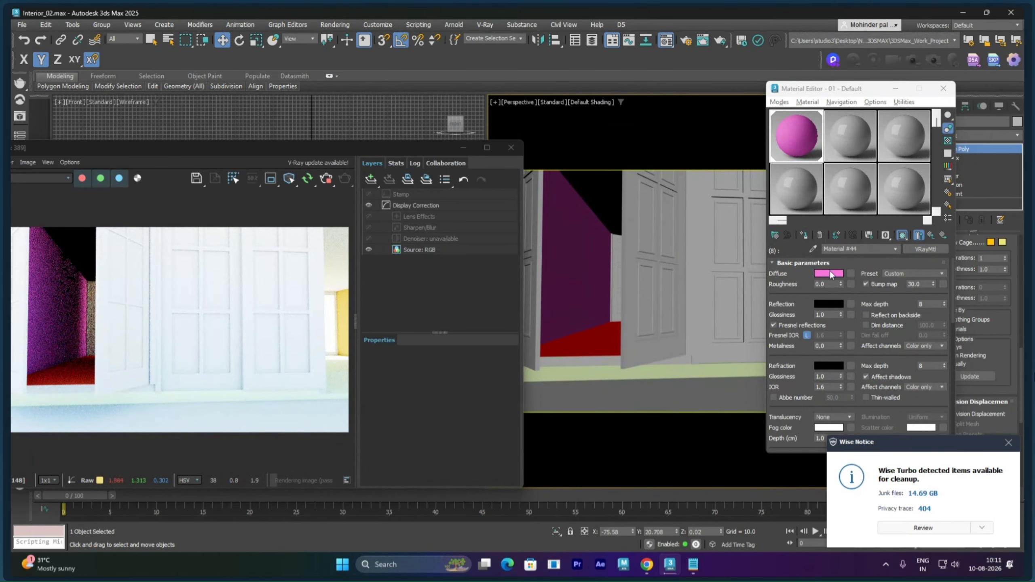
Step: Name sub-material 8 Int_3W
{"action": "left_click", "coordinate": [931, 235]}
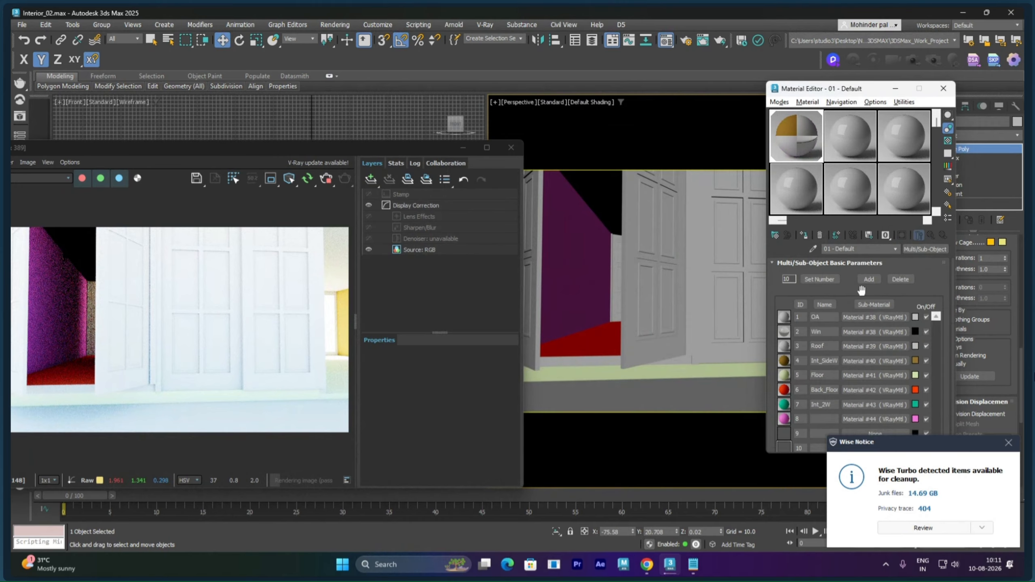
{"action": "left_click", "coordinate": [835, 420]}
{"action": "type", "text": "Int"}
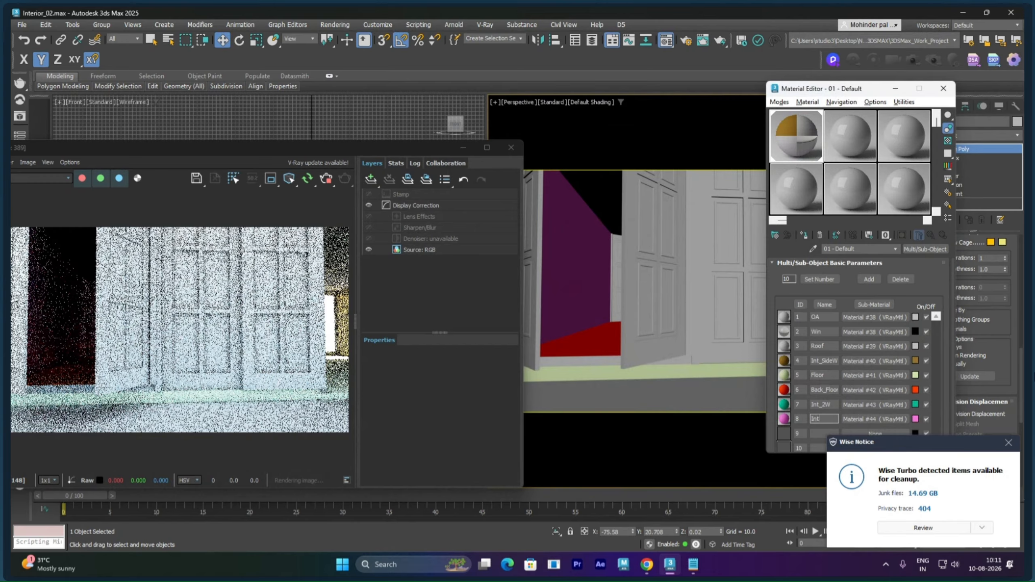
{"action": "type", "text": "_3W"}
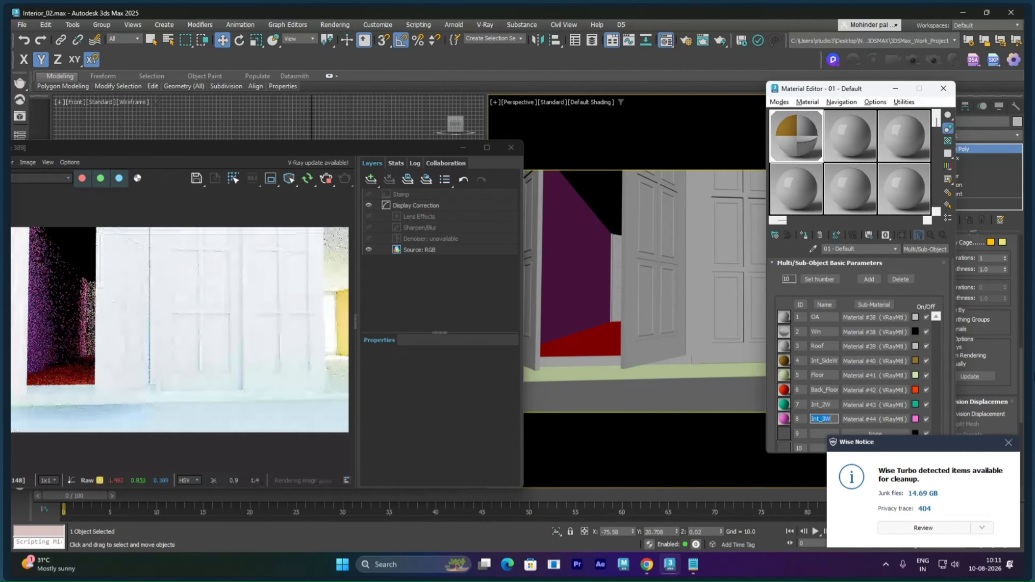
{"action": "key", "text": "Return"}
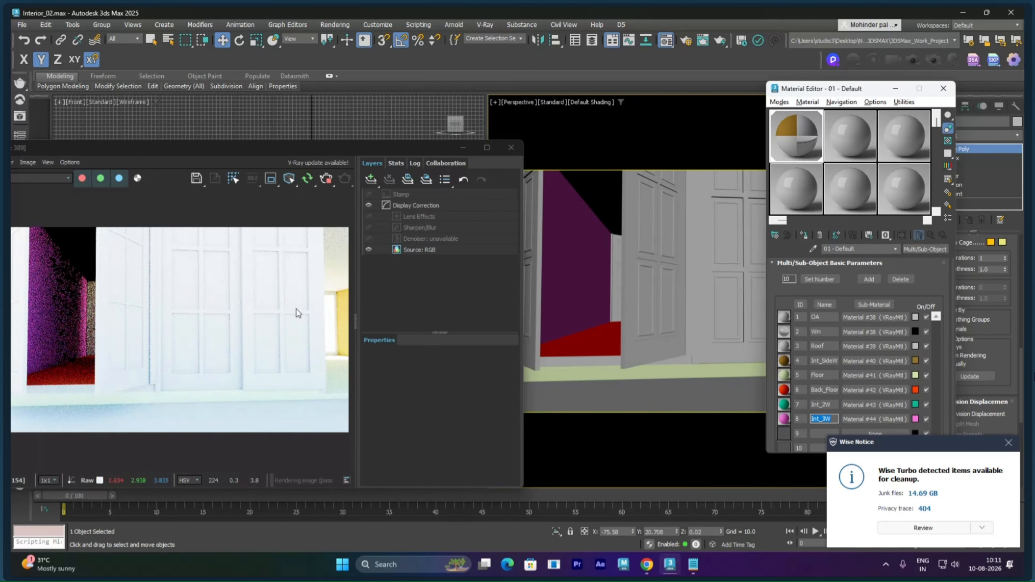
Step: Assign a VRayMtl as sub-material 9 with a pure white diffuse colour, hex FFFFFF
{"action": "middle_click_drag", "start_coordinate": [560, 304], "coordinate": [674, 296], "text": "alt"}
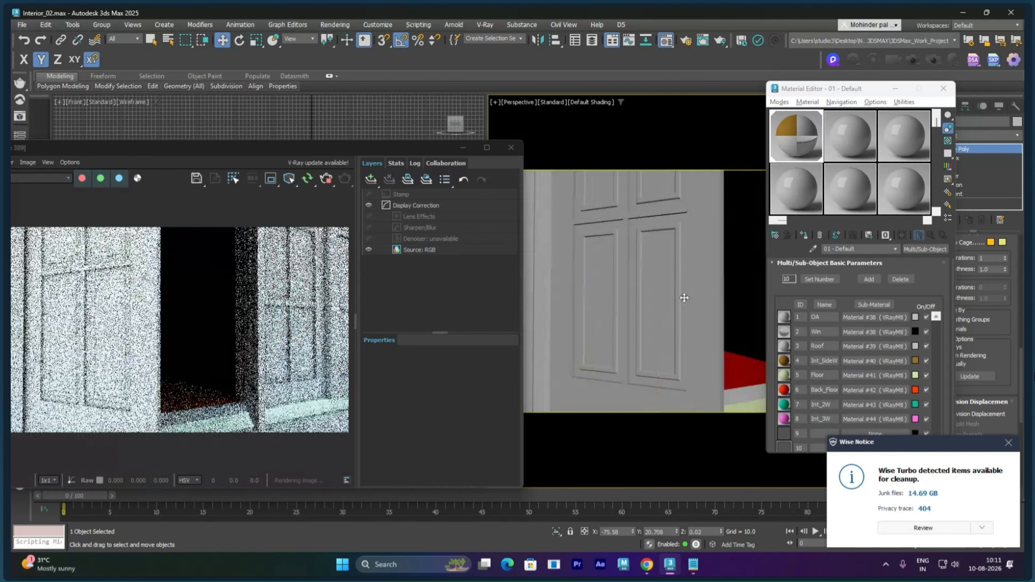
{"action": "left_click", "coordinate": [876, 433]}
{"action": "double_click", "coordinate": [453, 398]}
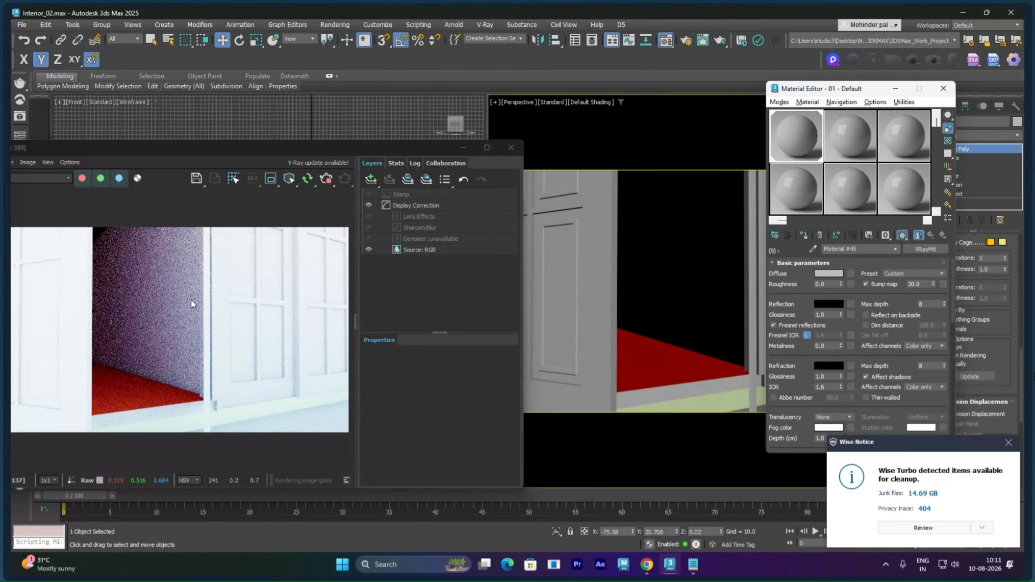
{"action": "left_click", "coordinate": [828, 274]}
{"action": "left_click_drag", "start_coordinate": [693, 219], "coordinate": [755, 219]}
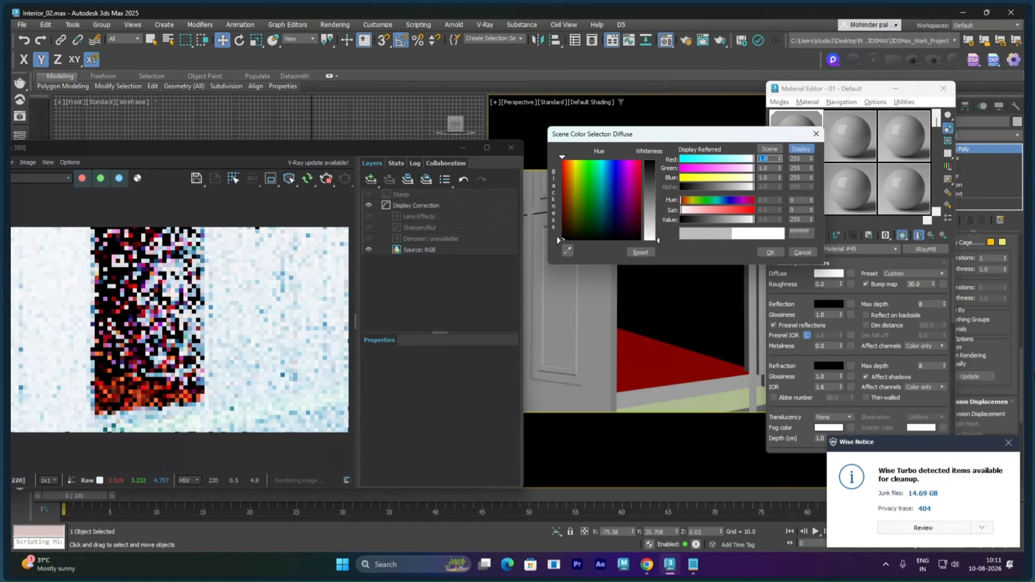
{"action": "left_click", "coordinate": [769, 252]}
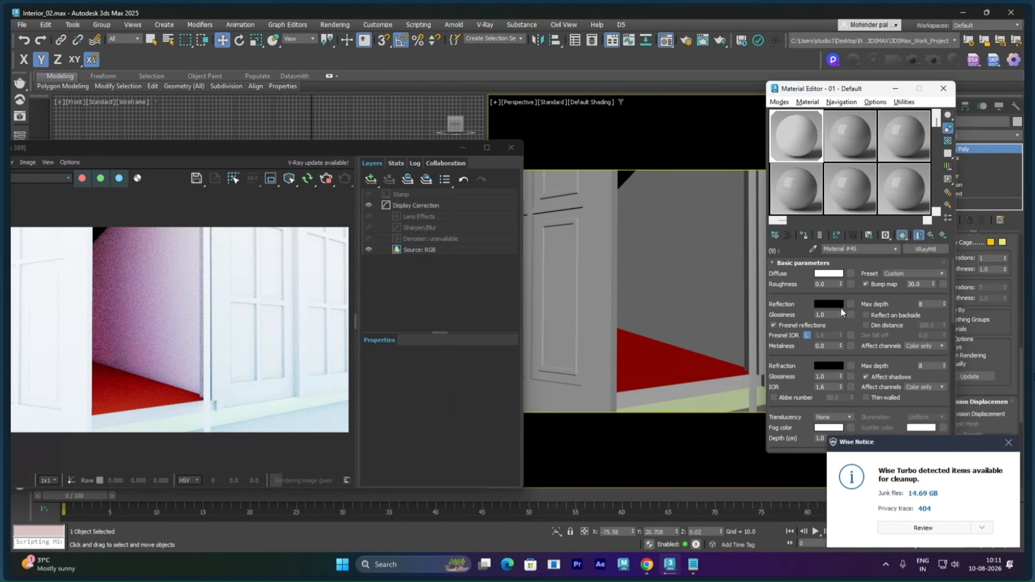
Step: Give sub-material 9 a dark grey reflection, hex 5F5F5F, with a reflection glossiness of 0.55
{"action": "left_click", "coordinate": [829, 305]}
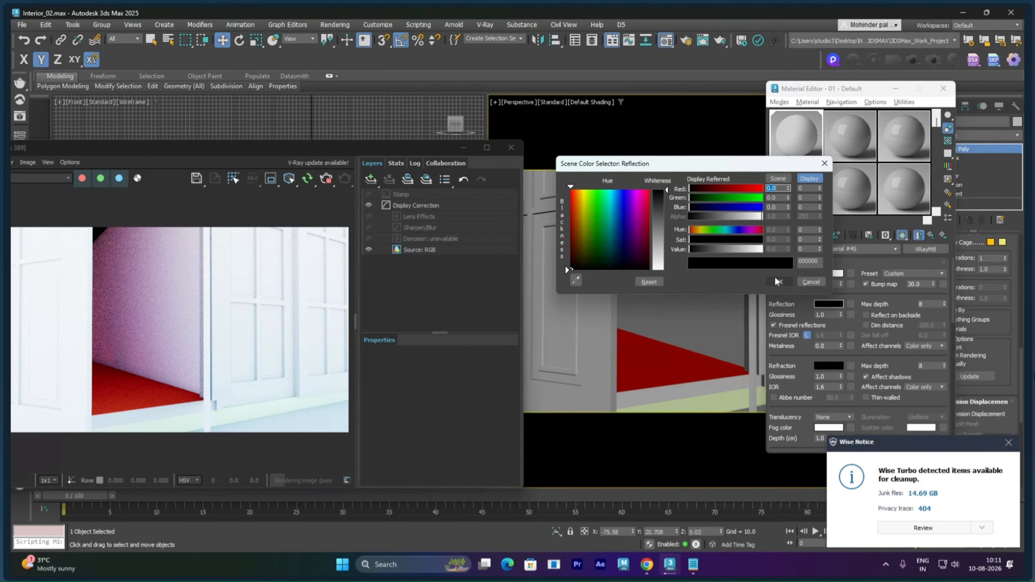
{"action": "left_click_drag", "start_coordinate": [657, 201], "coordinate": [658, 225]}
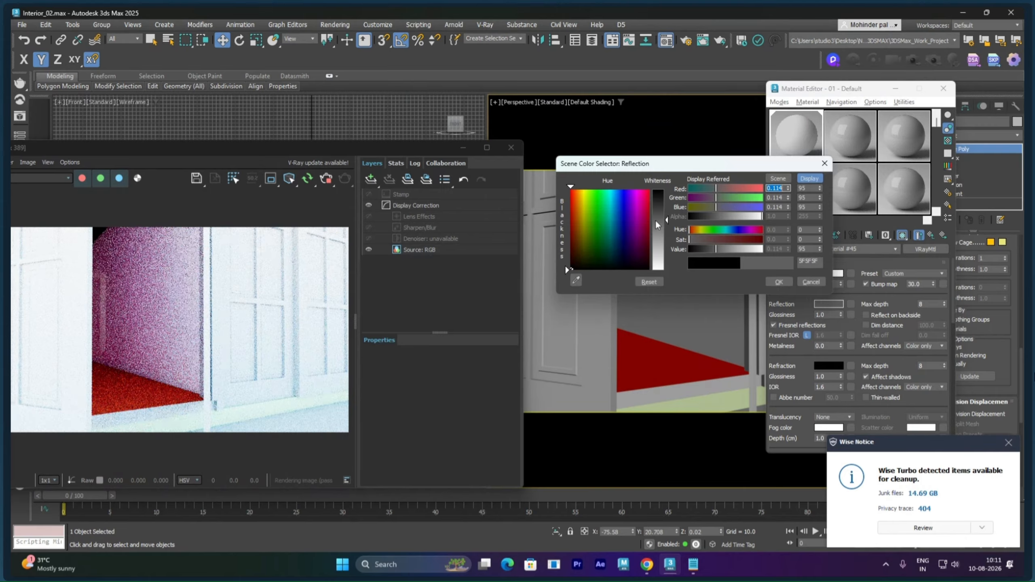
{"action": "left_click", "coordinate": [779, 282]}
{"action": "left_click", "coordinate": [827, 315]}
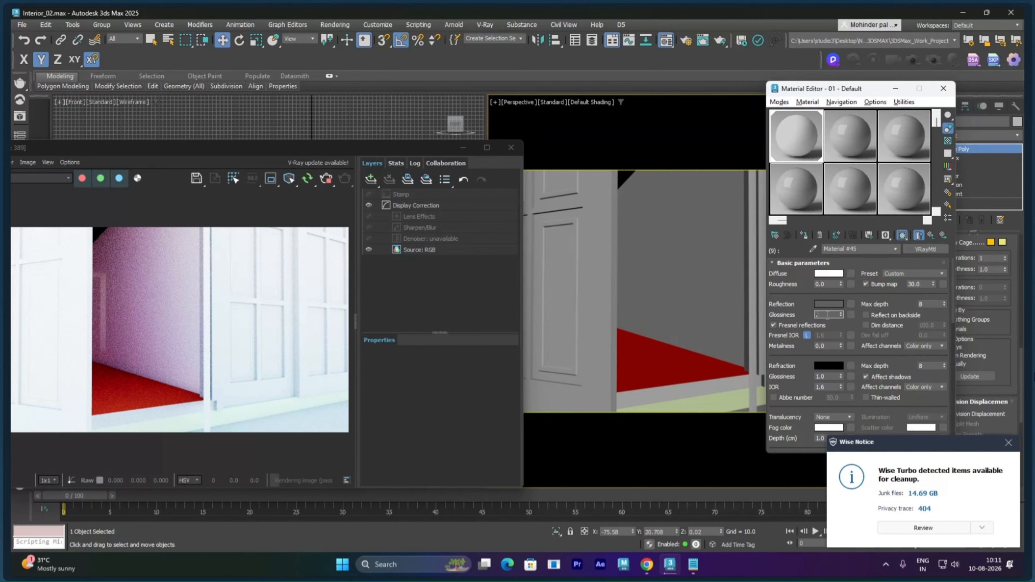
{"action": "type", "text": ".55"}
{"action": "key", "text": "Return"}
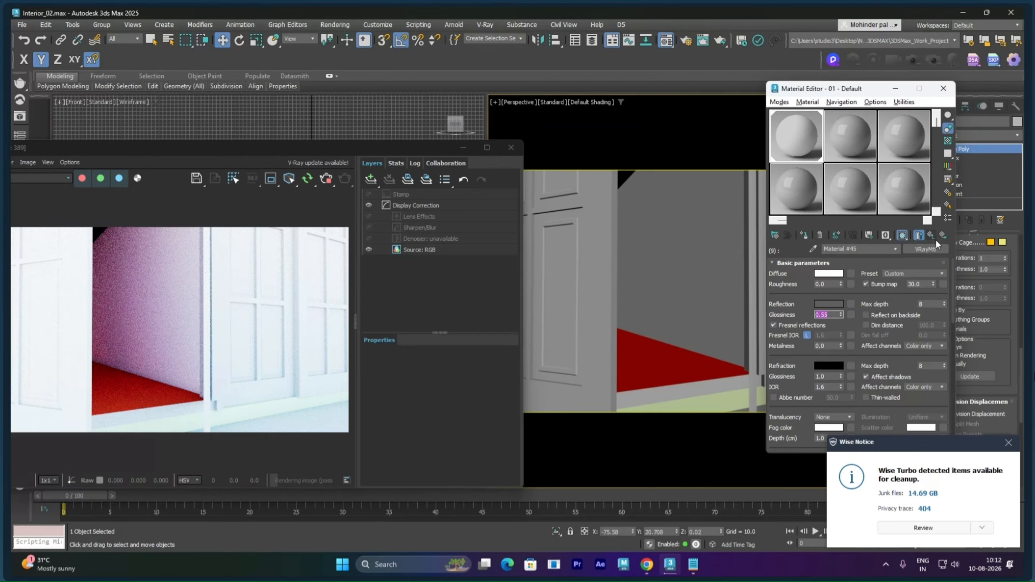
Step: Return to the Multi/Sub-Object material and name sub-material 9 Int_4W
{"action": "left_click", "coordinate": [920, 236]}
{"action": "scroll", "coordinate": [861, 396], "scroll_direction": "down", "scroll_amount": 1}
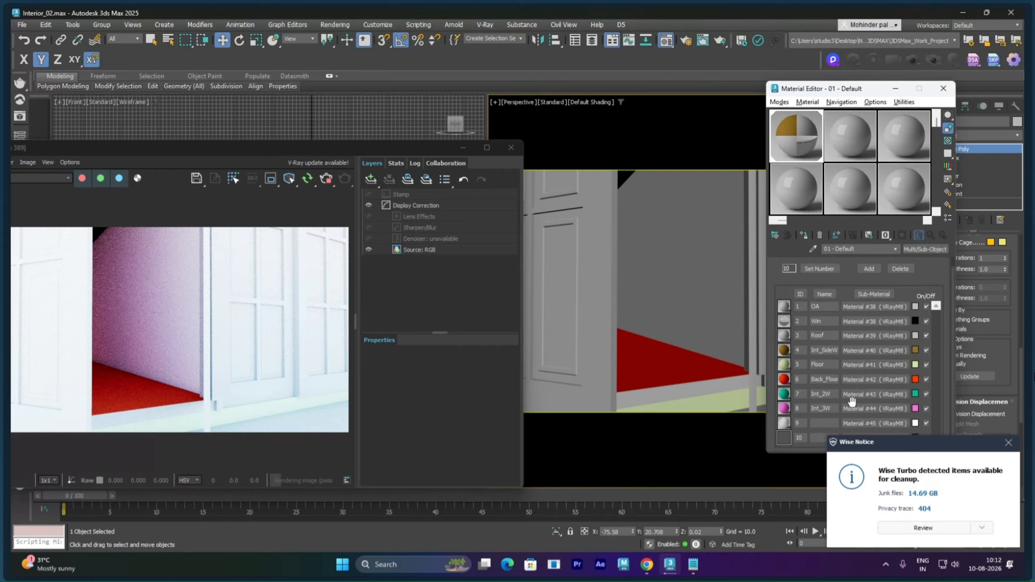
{"action": "left_click", "coordinate": [831, 425]}
{"action": "type", "text": "Int"}
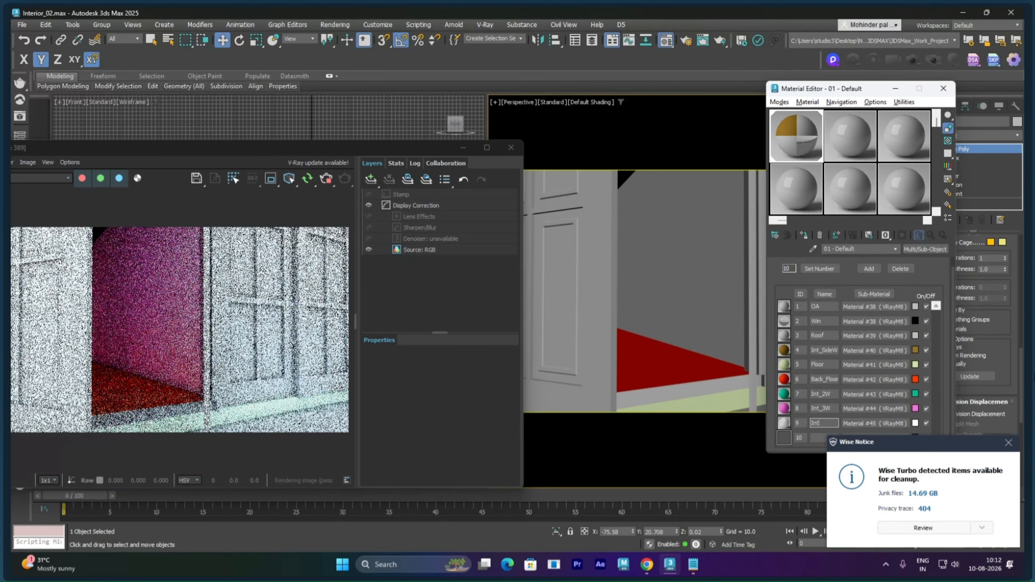
{"action": "type", "text": "4_"}
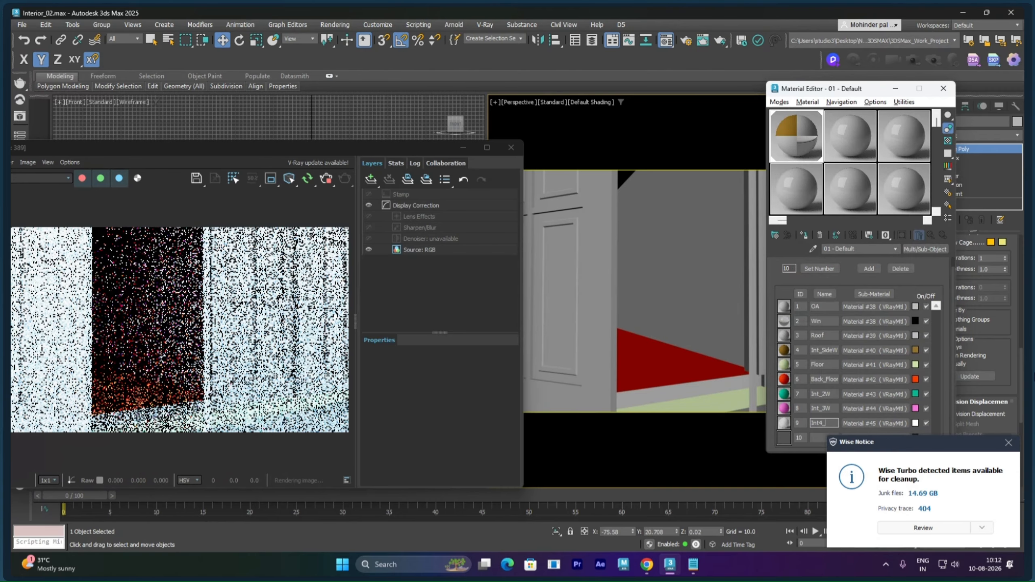
{"action": "key", "text": "BackSpace"}
{"action": "type", "text": "w"}
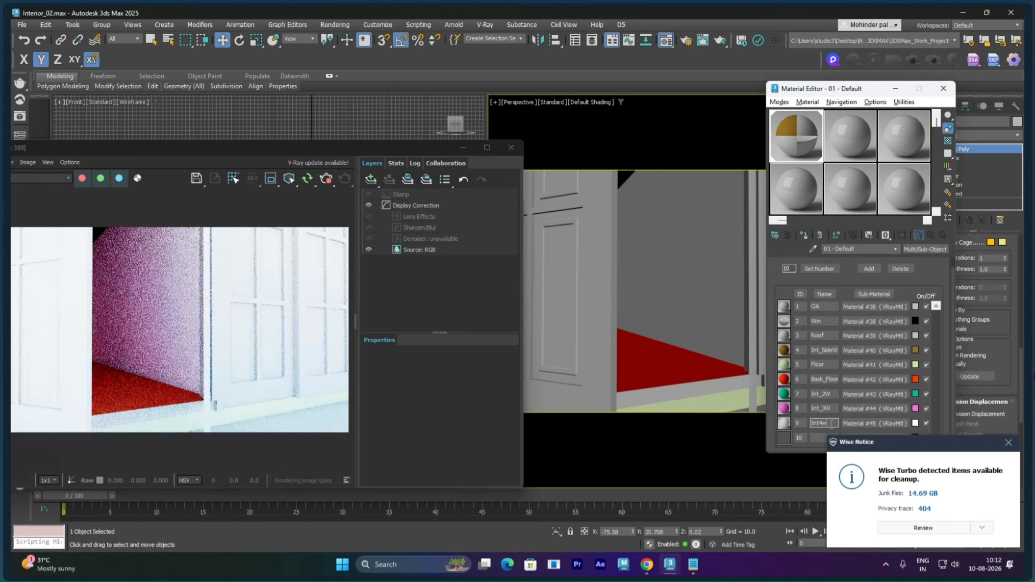
{"action": "key", "text": "BackSpace"}
{"action": "key", "text": "BackSpace"}
{"action": "type", "text": "_4W"}
{"action": "key", "text": "Return"}
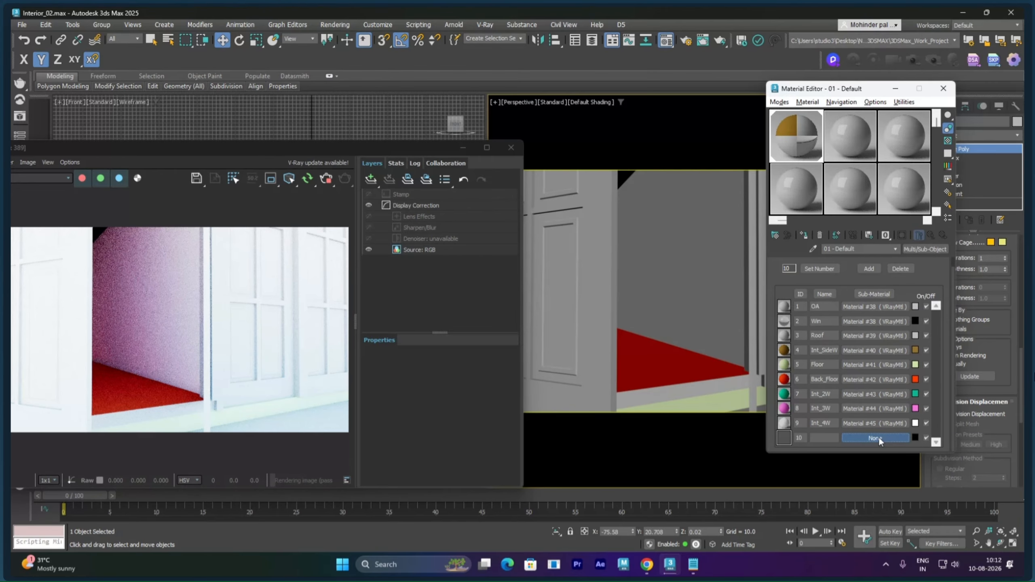
Step: Assign a VRayMtl as sub-material 10 with a saturated yellow diffuse colour
{"action": "left_click", "coordinate": [877, 438]}
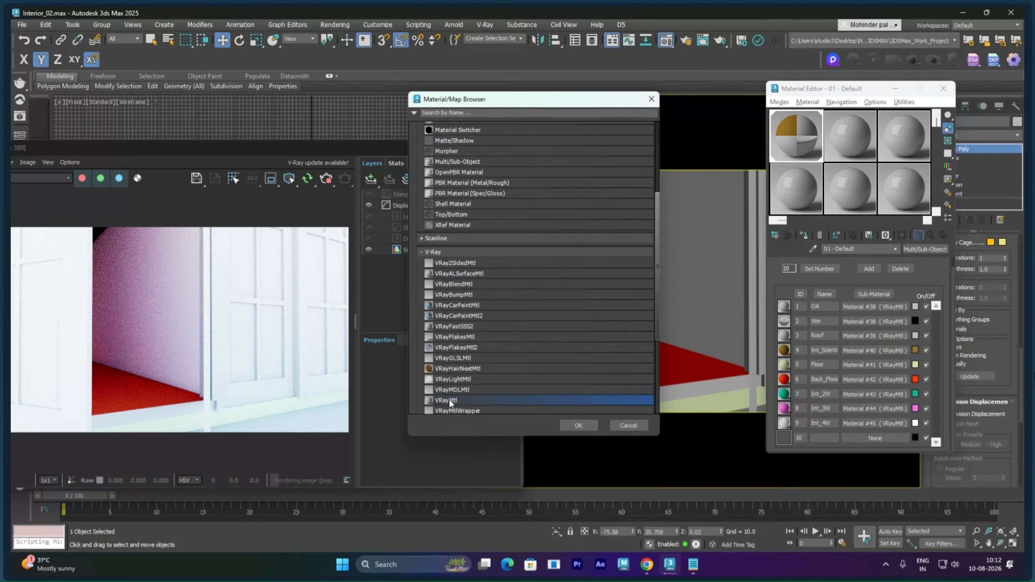
{"action": "double_click", "coordinate": [449, 400]}
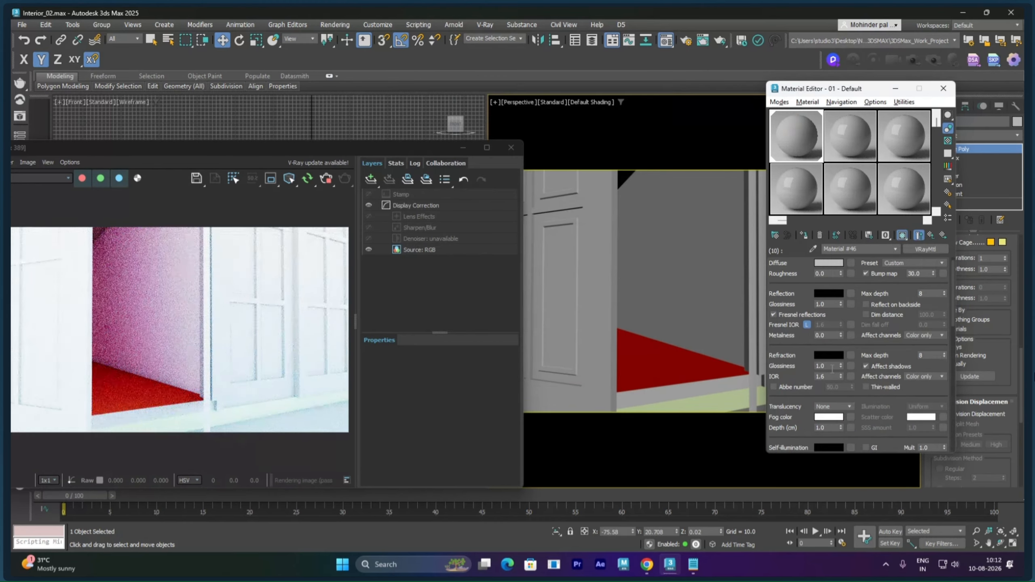
{"action": "left_click", "coordinate": [832, 263]}
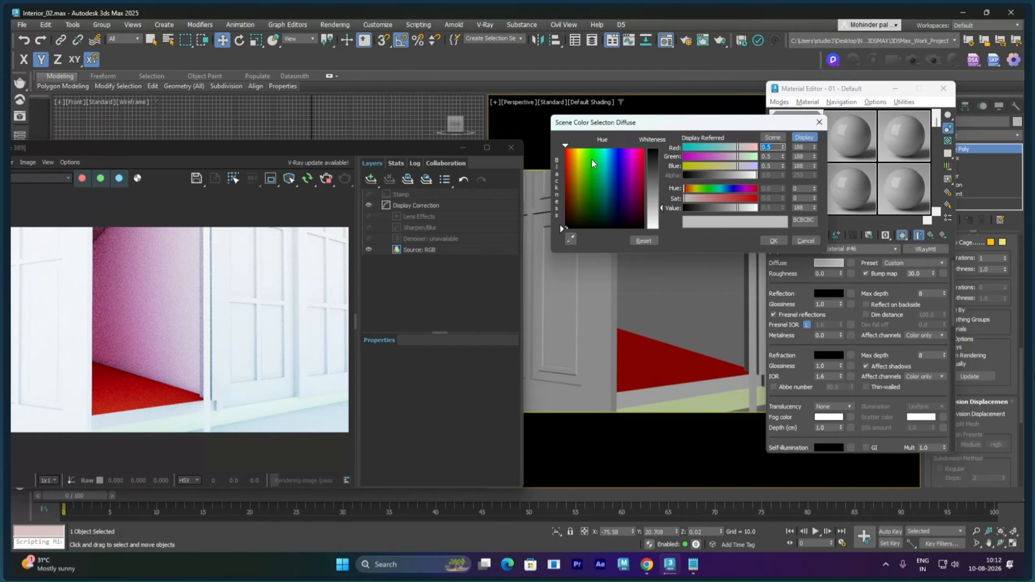
{"action": "left_click", "coordinate": [578, 156]}
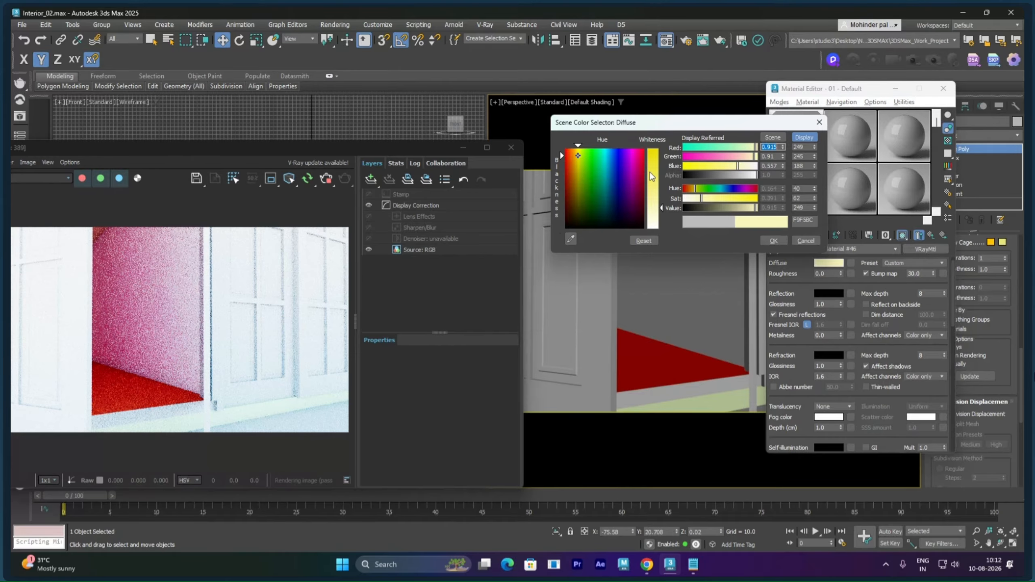
{"action": "left_click", "coordinate": [652, 177]}
{"action": "left_click", "coordinate": [767, 243]}
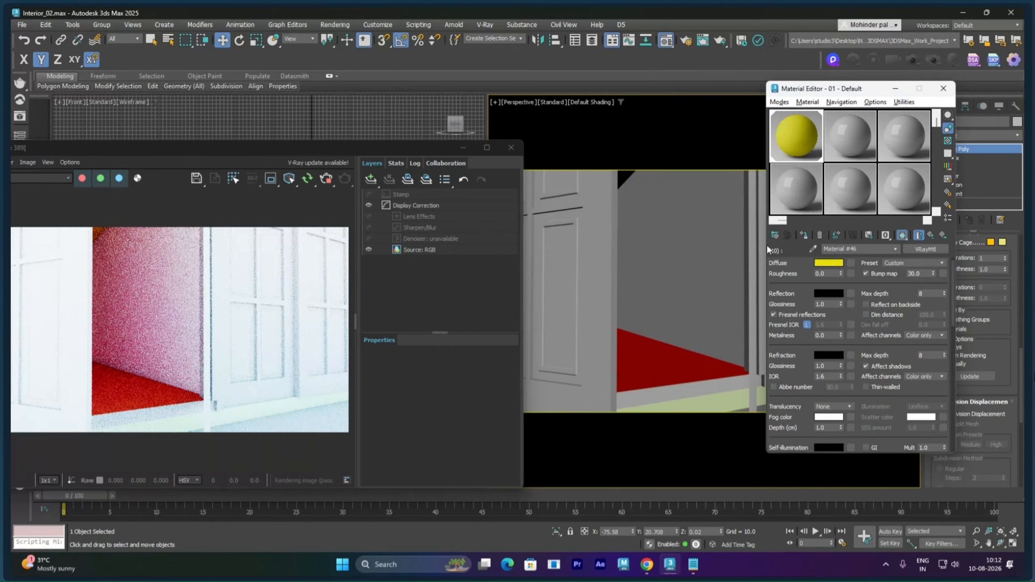
Step: Examine the building's interior, ceiling and exterior in the perspective view and render for surfaces using yellow sub-material 10
{"action": "scroll", "coordinate": [707, 288], "scroll_direction": "down", "scroll_amount": 5}
{"action": "middle_click_drag", "start_coordinate": [707, 278], "coordinate": [658, 262]}
{"action": "scroll", "coordinate": [657, 263], "scroll_direction": "up", "scroll_amount": 3}
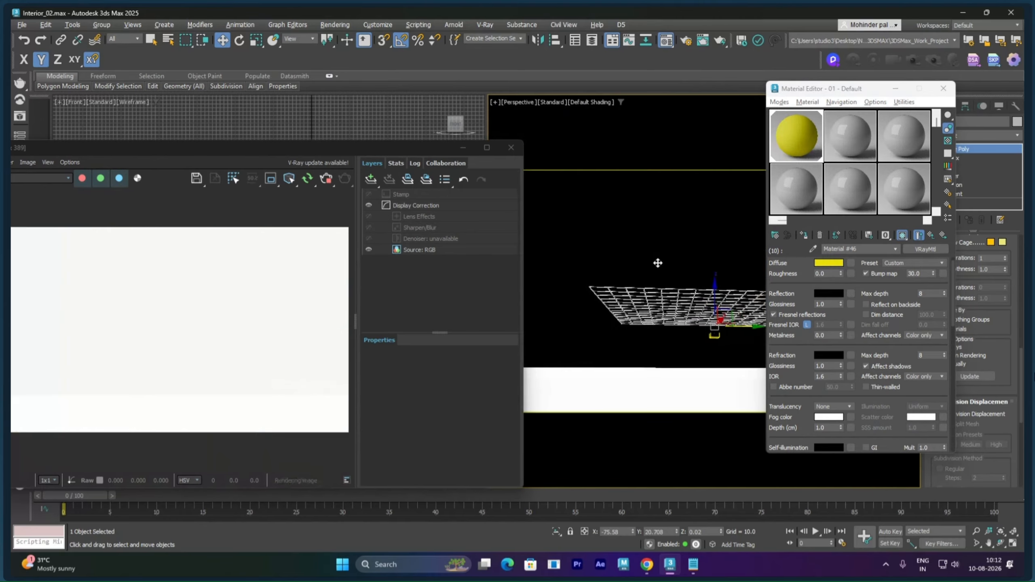
{"action": "scroll", "coordinate": [679, 245], "scroll_direction": "up", "scroll_amount": 5}
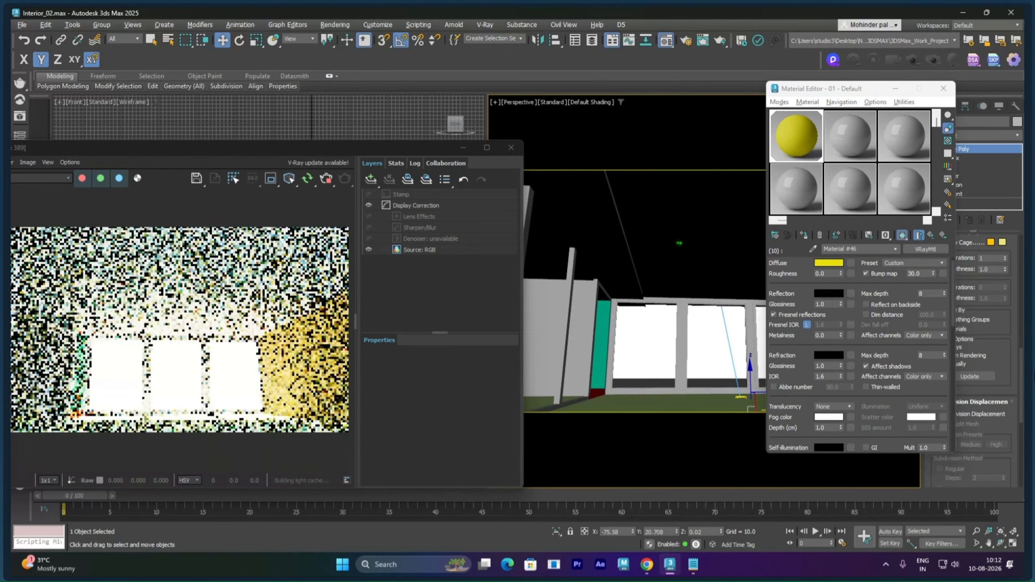
{"action": "scroll", "coordinate": [679, 244], "scroll_direction": "up", "scroll_amount": 1}
{"action": "middle_click_drag", "start_coordinate": [679, 244], "coordinate": [682, 296]}
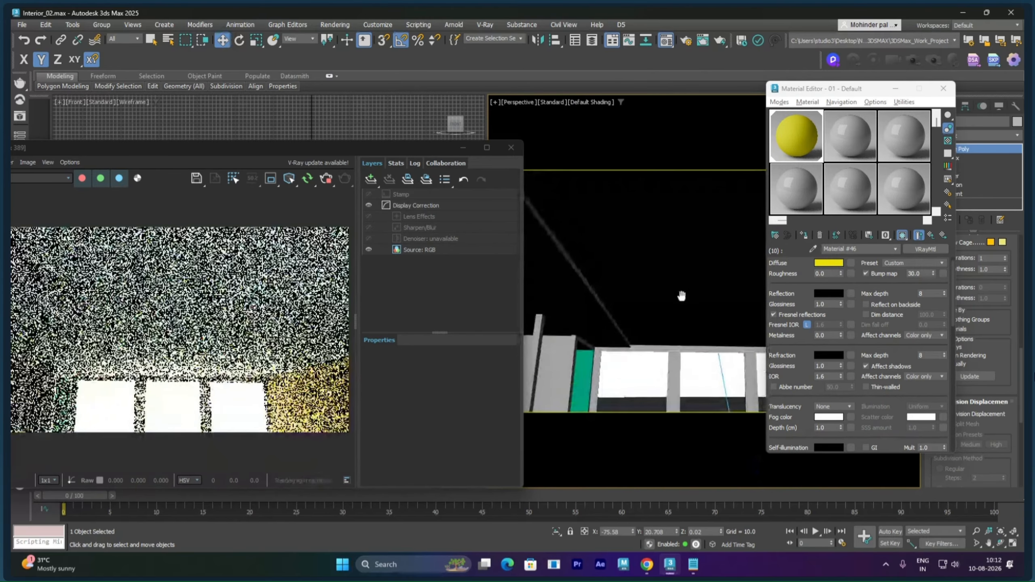
{"action": "scroll", "coordinate": [621, 320], "scroll_direction": "down", "scroll_amount": 5}
{"action": "middle_click_drag", "start_coordinate": [622, 318], "coordinate": [674, 282], "text": "alt"}
{"action": "key", "text": "z"}
{"action": "scroll", "coordinate": [664, 296], "scroll_direction": "up", "scroll_amount": 3}
{"action": "scroll", "coordinate": [663, 296], "scroll_direction": "down", "scroll_amount": 5}
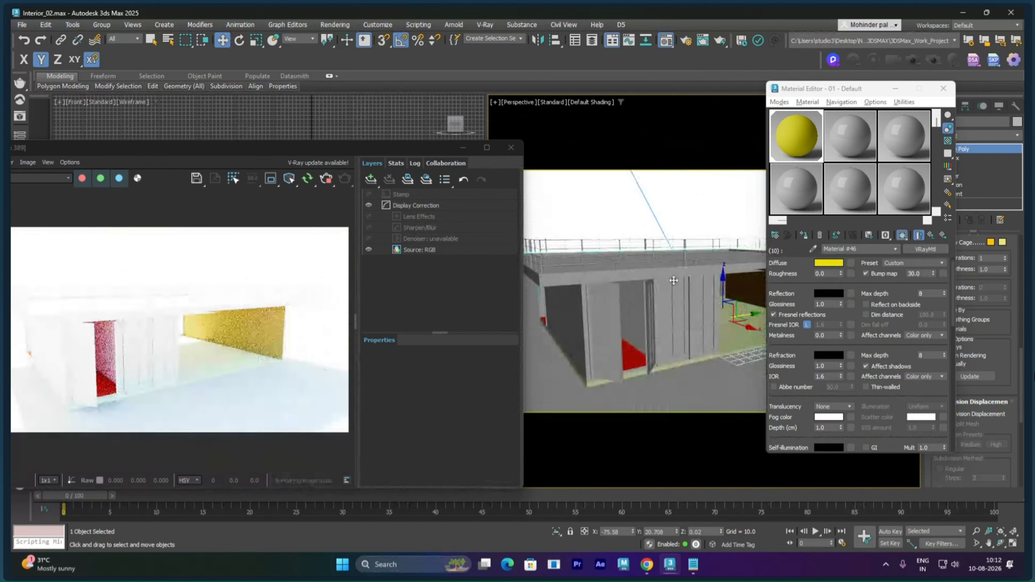
Step: Search Plane002's polygons for material ID 10 and inspect the ceiling, windows and doors for matching faces
{"action": "left_click_drag", "start_coordinate": [873, 93], "coordinate": [794, 232]}
{"action": "left_click", "coordinate": [952, 184]}
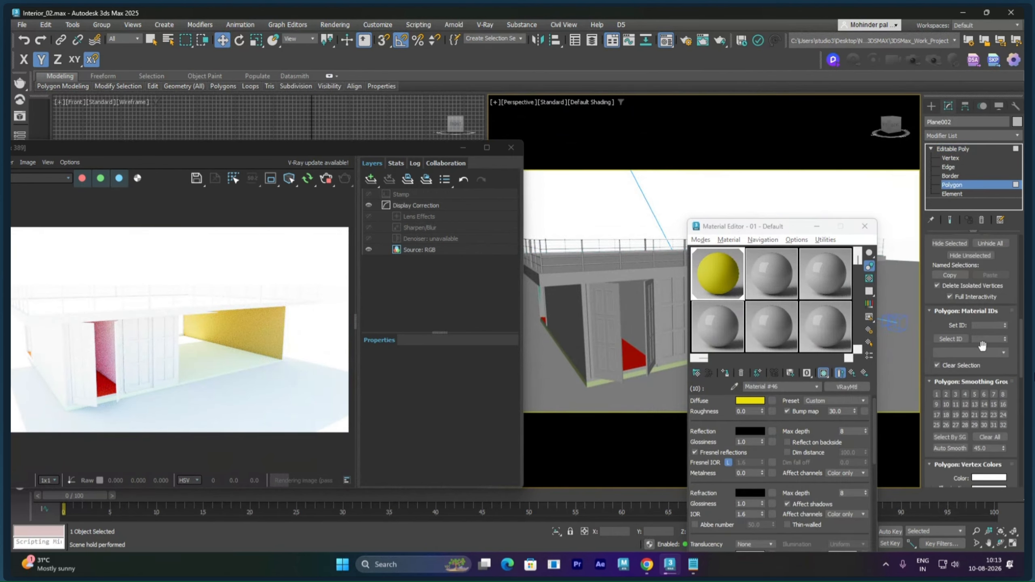
{"action": "left_click", "coordinate": [986, 339]}
{"action": "middle_click_drag", "start_coordinate": [657, 313], "coordinate": [614, 299]}
{"action": "scroll", "coordinate": [536, 295], "scroll_direction": "up", "scroll_amount": 3}
{"action": "scroll", "coordinate": [568, 301], "scroll_direction": "down", "scroll_amount": 2}
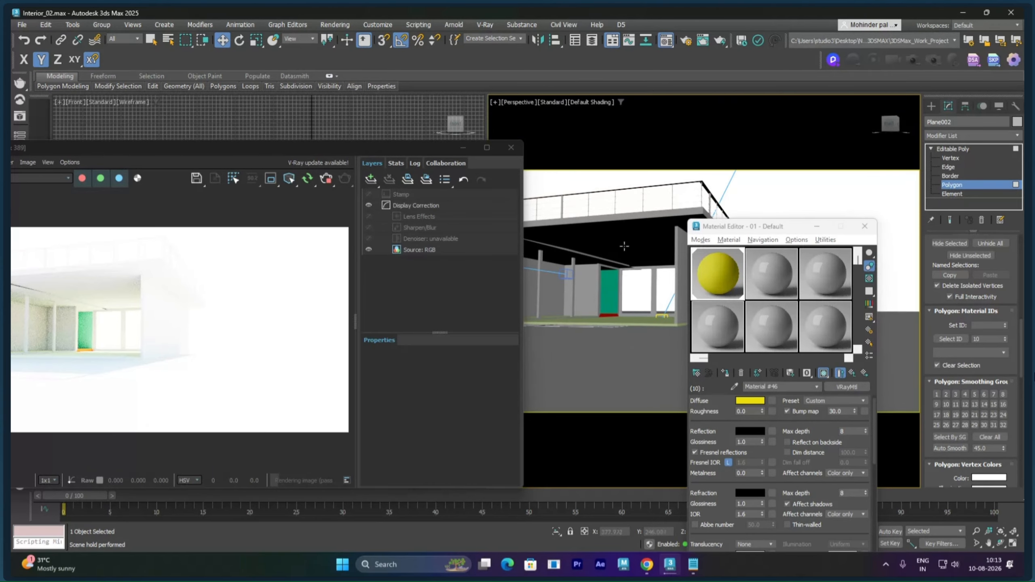
{"action": "scroll", "coordinate": [629, 248], "scroll_direction": "up", "scroll_amount": 4}
{"action": "middle_click_drag", "start_coordinate": [629, 249], "coordinate": [628, 249], "text": "alt"}
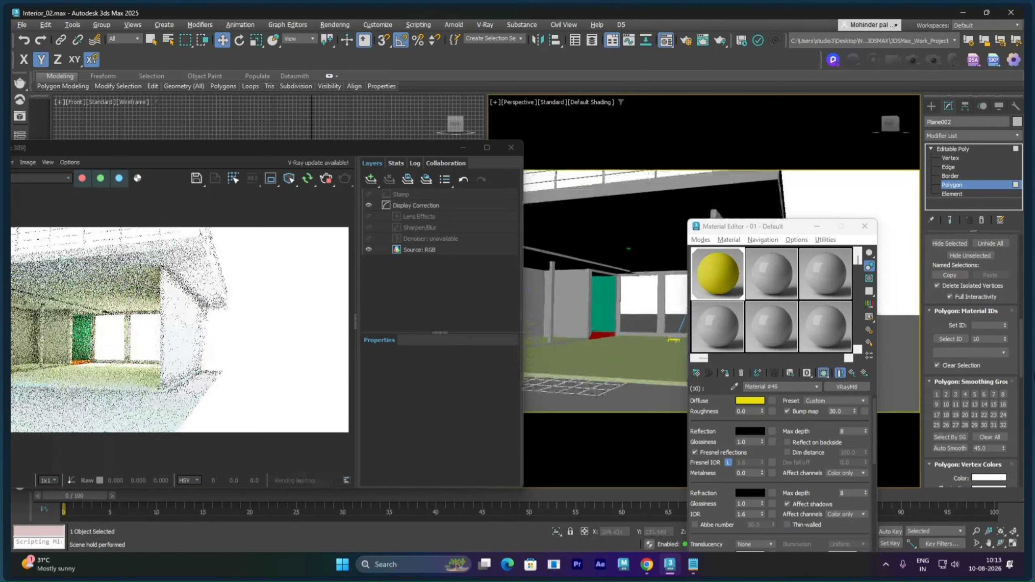
{"action": "scroll", "coordinate": [629, 248], "scroll_direction": "up", "scroll_amount": 2}
{"action": "middle_click_drag", "start_coordinate": [600, 266], "coordinate": [631, 297], "text": "alt"}
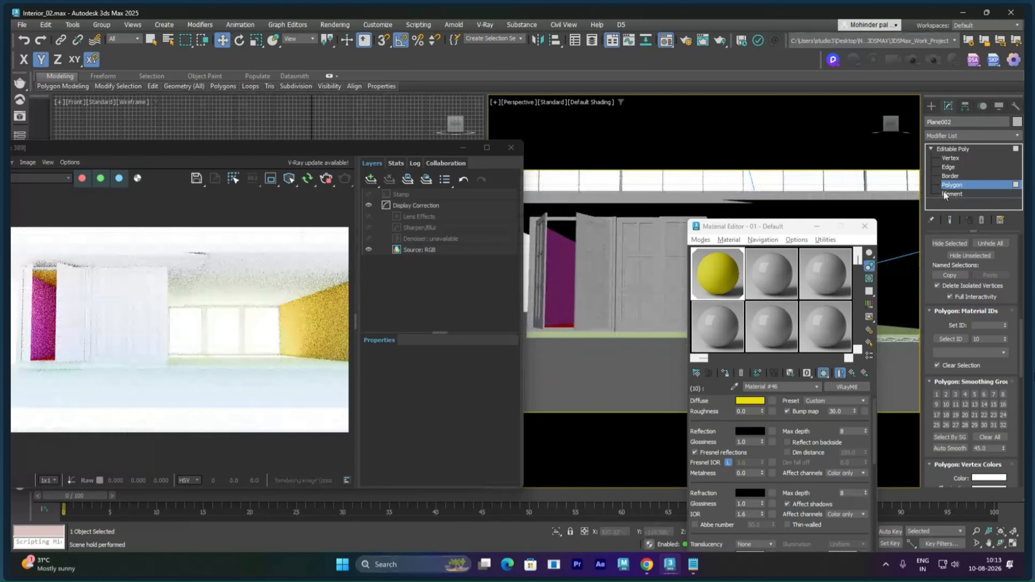
Step: Select the four panelled door leaf elements of Plane002, set their material ID to 10 and close the Material Editor
{"action": "key", "text": "5"}
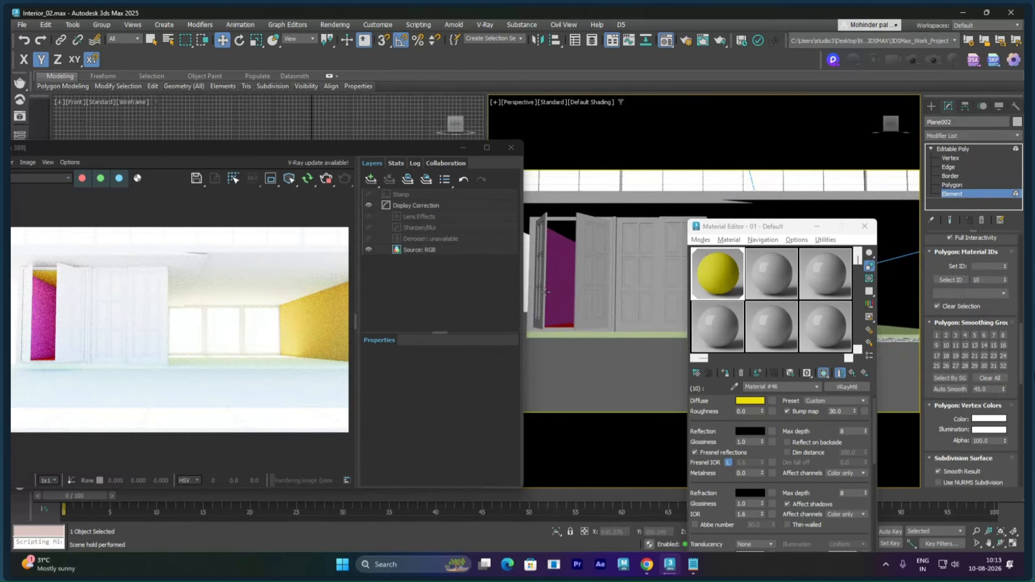
{"action": "left_click", "coordinate": [544, 292]}
{"action": "left_click", "coordinate": [593, 297], "text": "ctrl"}
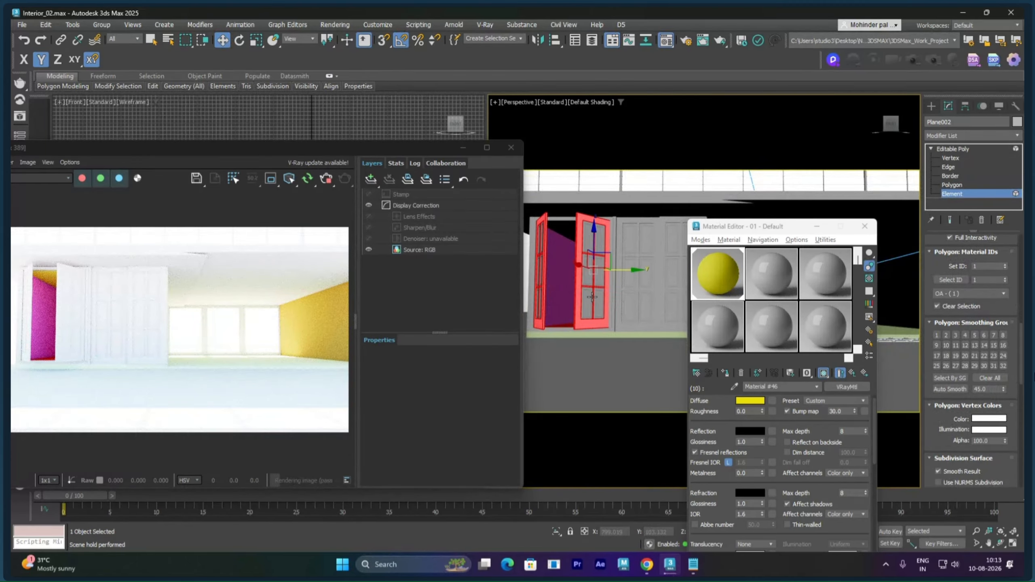
{"action": "left_click", "coordinate": [619, 292], "text": "ctrl"}
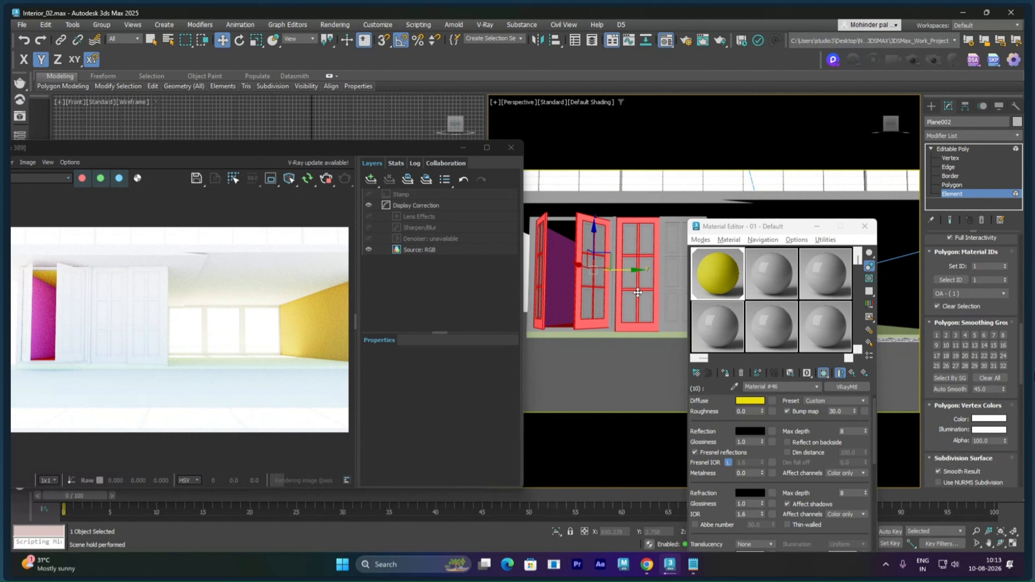
{"action": "left_click", "coordinate": [662, 291], "text": "ctrl"}
{"action": "middle_click_drag", "start_coordinate": [662, 290], "coordinate": [546, 287], "text": "alt"}
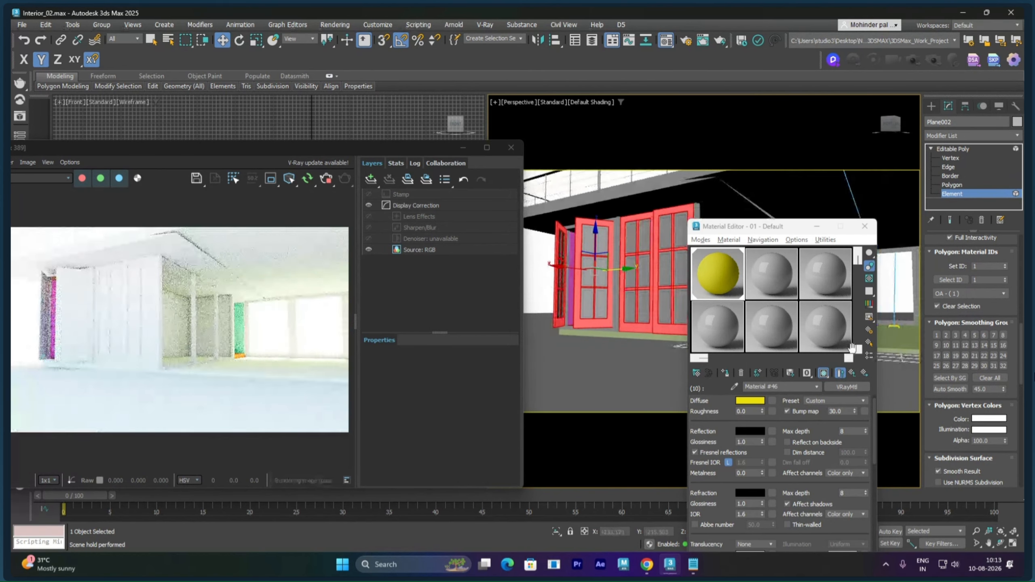
{"action": "scroll", "coordinate": [954, 440], "scroll_direction": "down", "scroll_amount": 5}
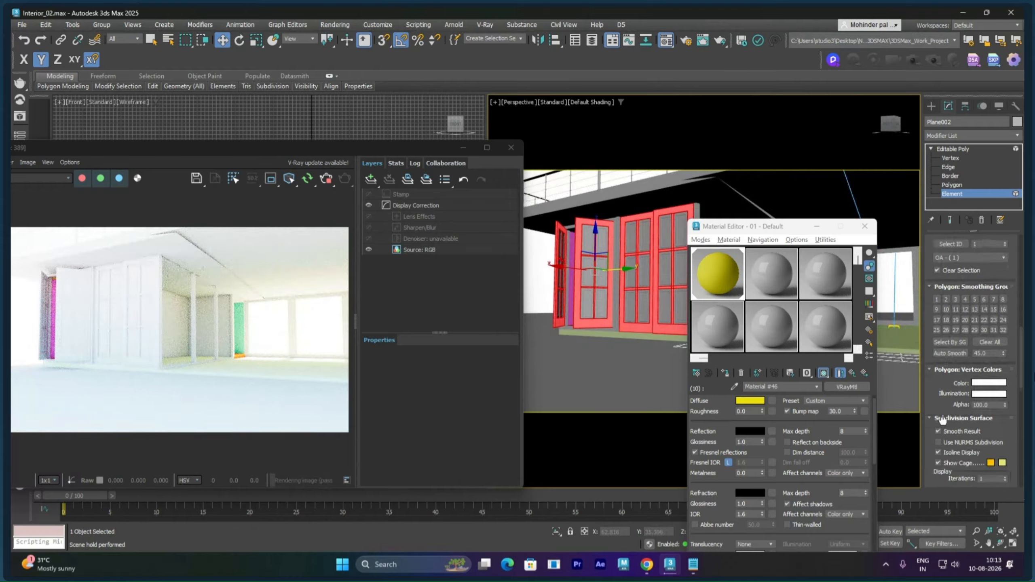
{"action": "scroll", "coordinate": [935, 392], "scroll_direction": "up", "scroll_amount": 5}
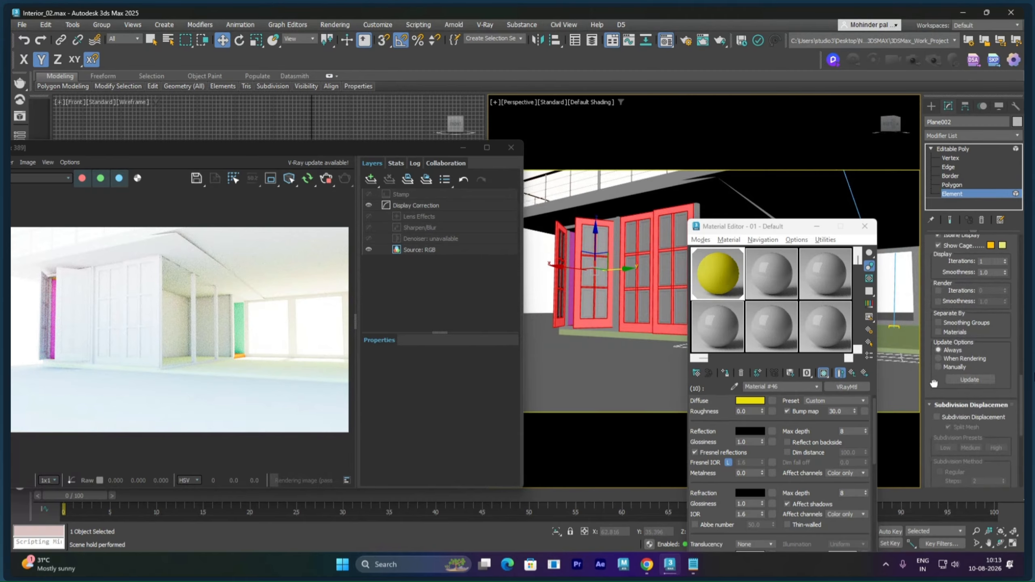
{"action": "left_click", "coordinate": [985, 269]}
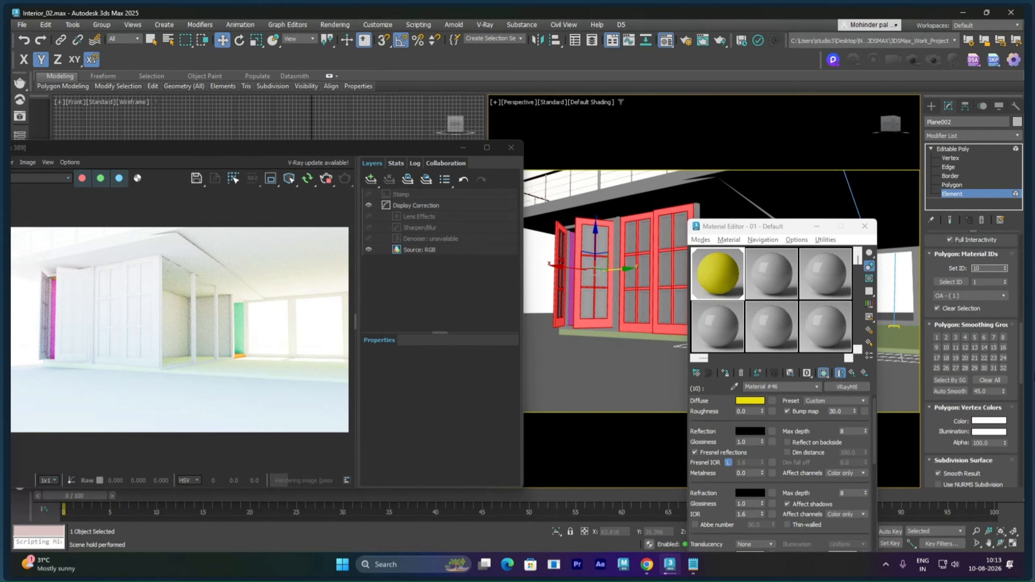
{"action": "type", "text": "0"}
{"action": "key", "text": "Return"}
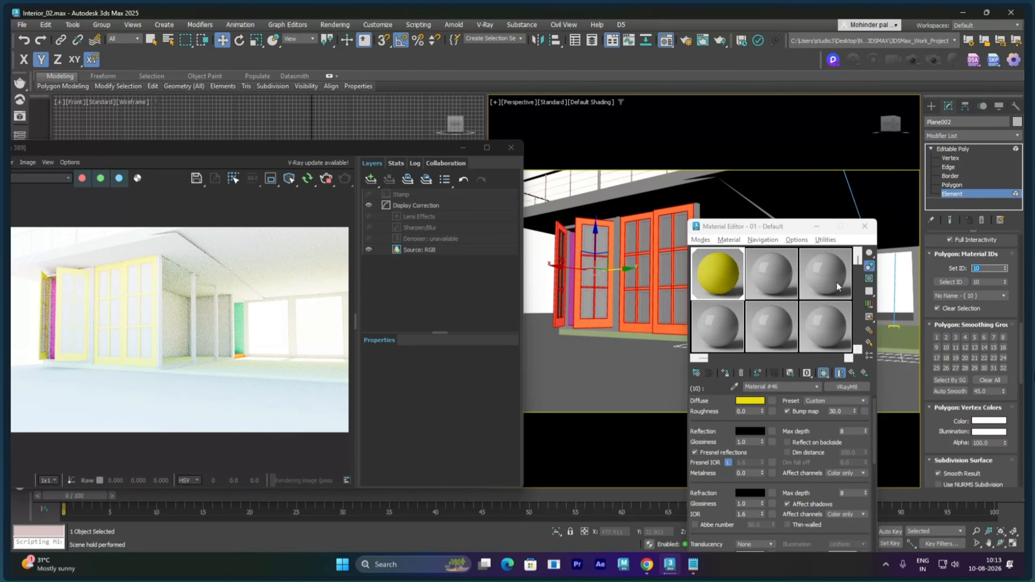
{"action": "left_click", "coordinate": [851, 373]}
{"action": "left_click", "coordinate": [865, 226]}
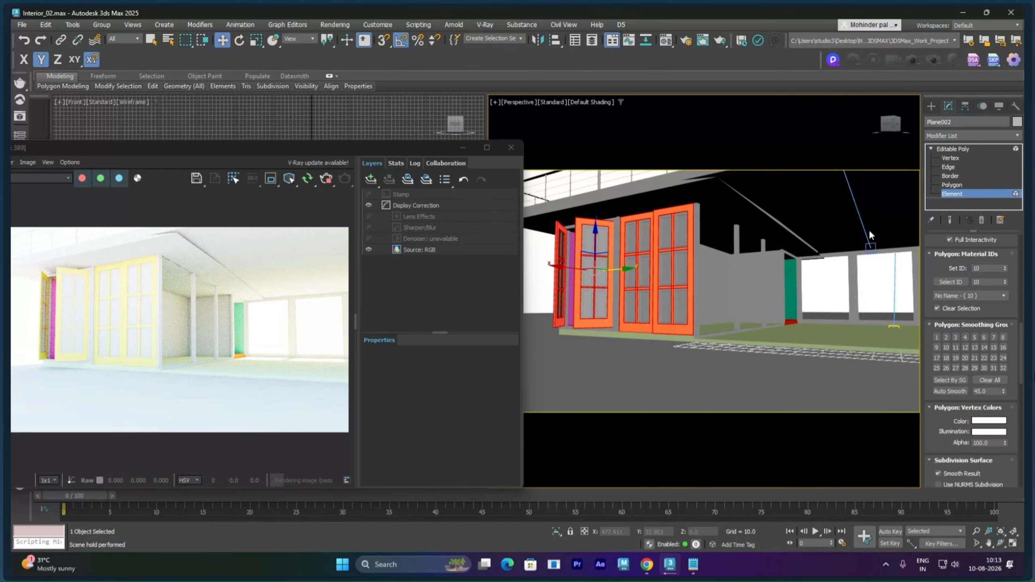
Step: Return the shaded viewport to the VRayCam001 camera view and leave Plane002's element editing
{"action": "middle_click_drag", "start_coordinate": [847, 269], "coordinate": [788, 309]}
{"action": "key", "text": "c"}
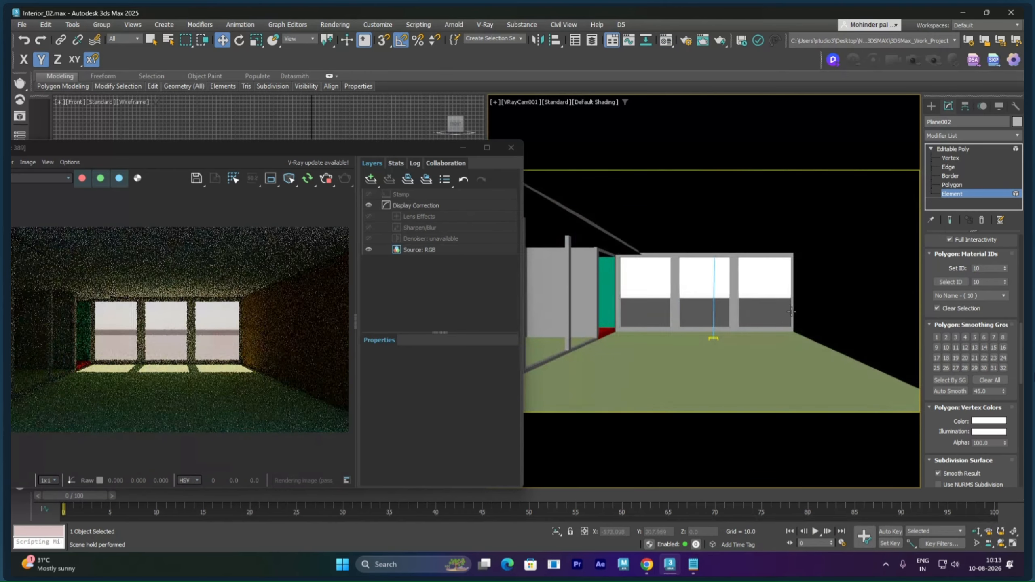
{"action": "right_click", "coordinate": [752, 279]}
Step: Create a VRayLight of type Disc with a radius of about 10.6 on the room's floor in the camera view
{"action": "left_click", "coordinate": [931, 106]}
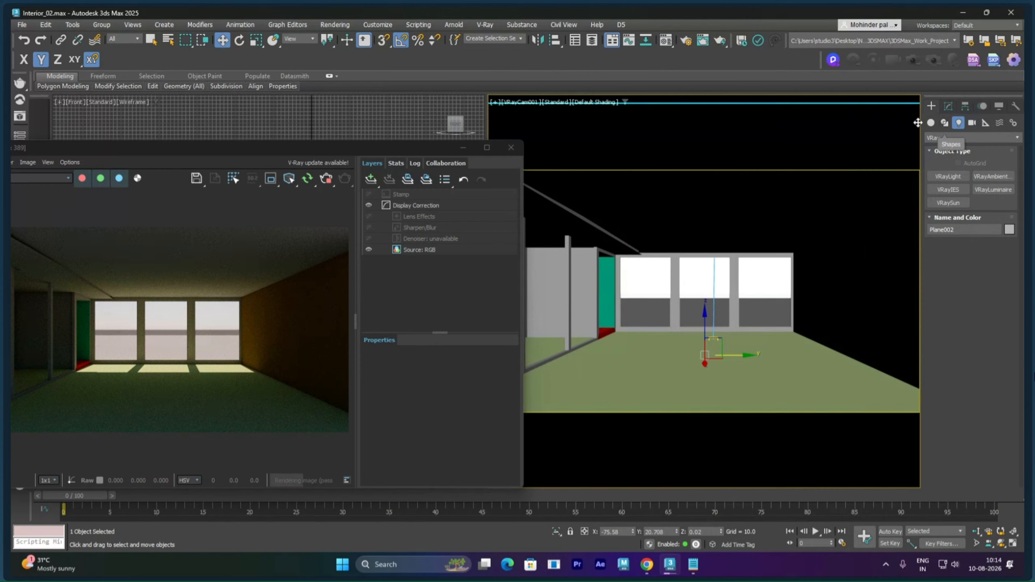
{"action": "left_click", "coordinate": [931, 123]}
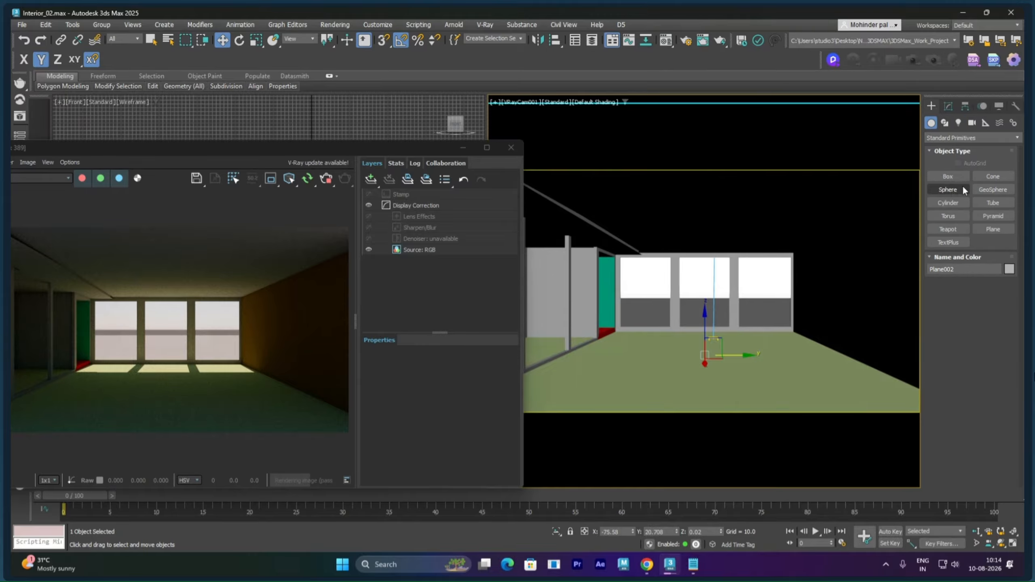
{"action": "left_click", "coordinate": [958, 123]}
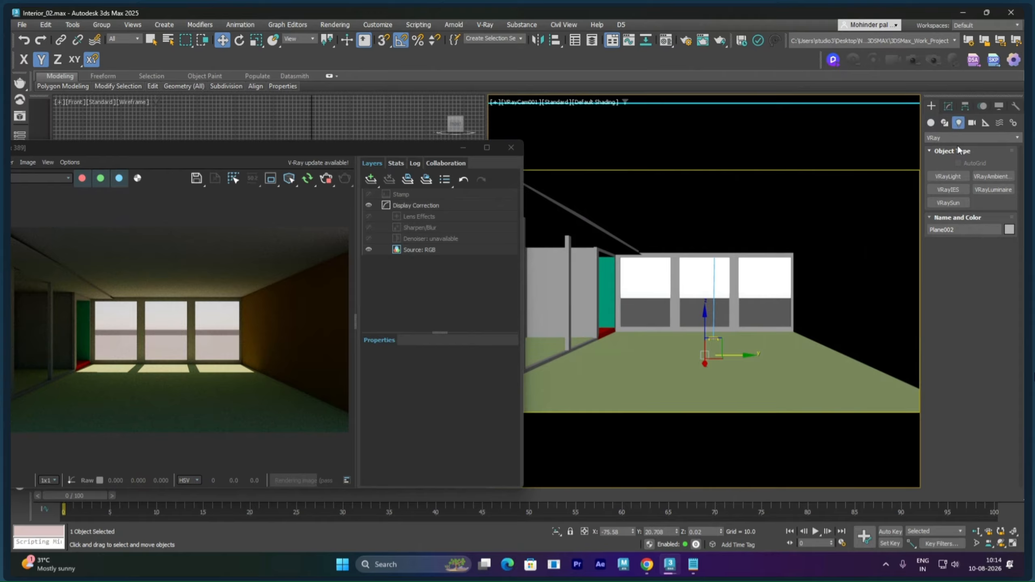
{"action": "left_click", "coordinate": [957, 137]}
{"action": "left_click", "coordinate": [957, 136]}
{"action": "left_click", "coordinate": [959, 175]}
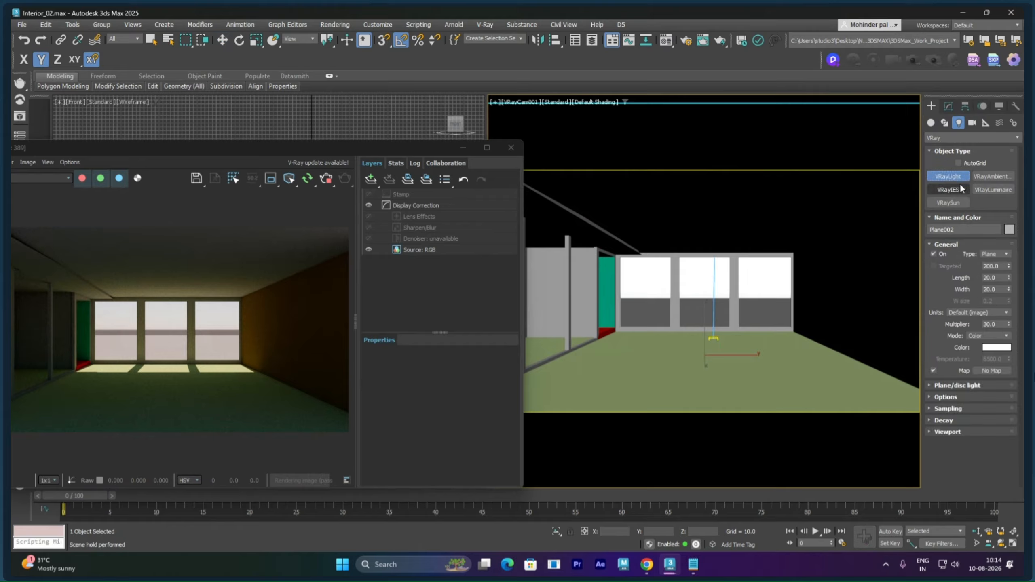
{"action": "left_click", "coordinate": [993, 253]}
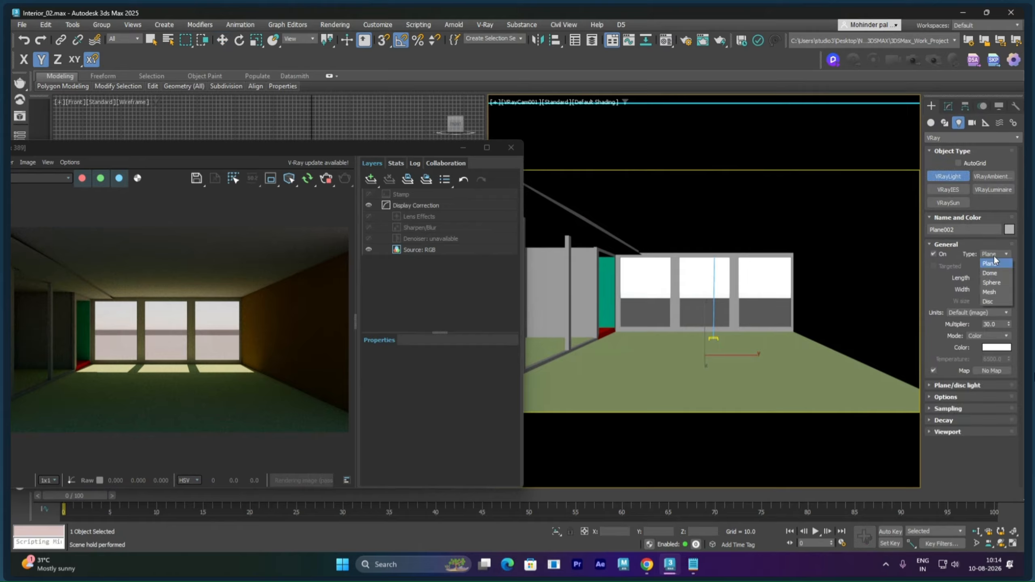
{"action": "left_click", "coordinate": [991, 301]}
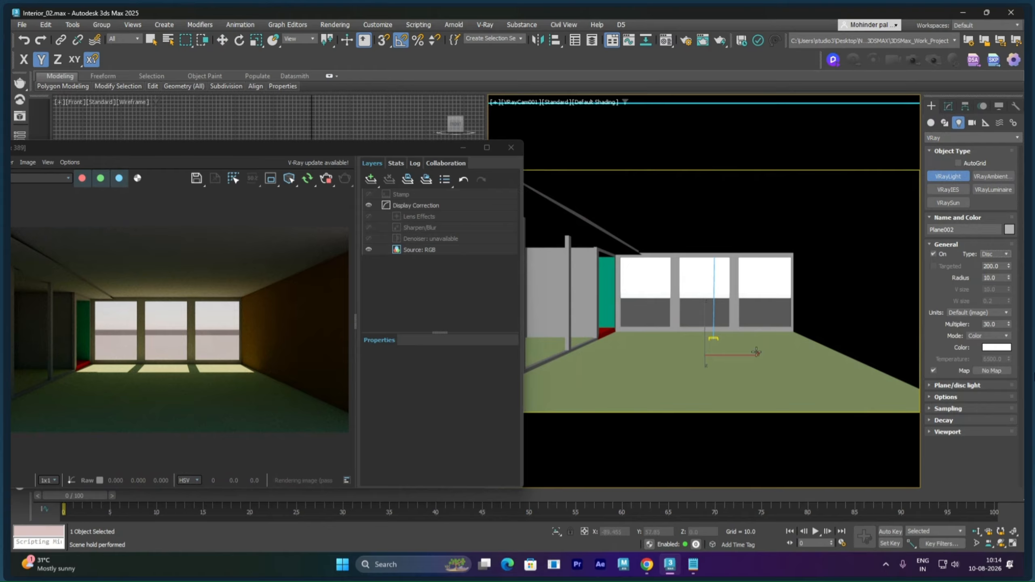
{"action": "left_click_drag", "start_coordinate": [667, 365], "coordinate": [671, 369]}
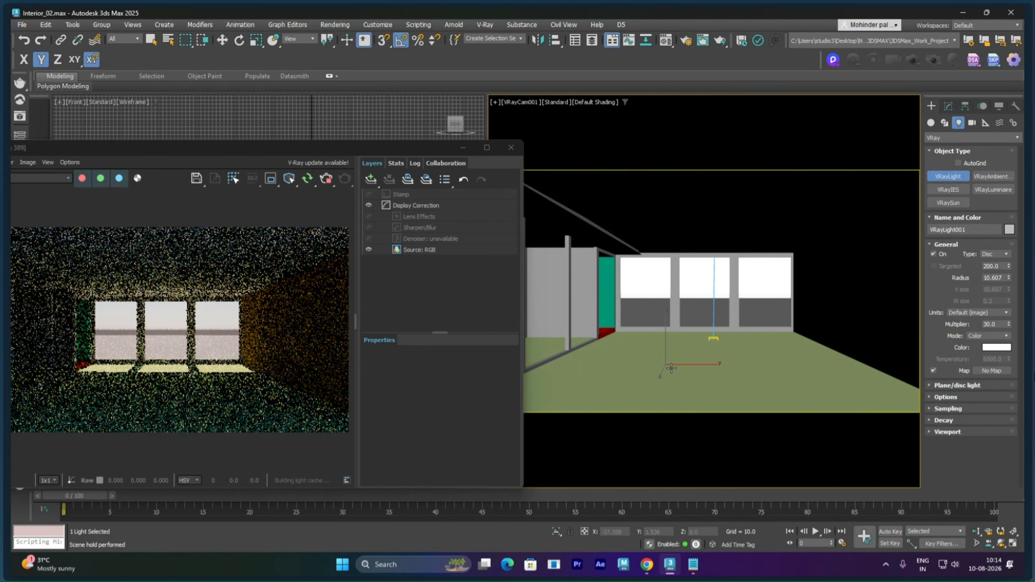
Step: Move the disc light up to about Z 77 near the orange side wall and set its radius to 6
{"action": "key", "text": "w"}
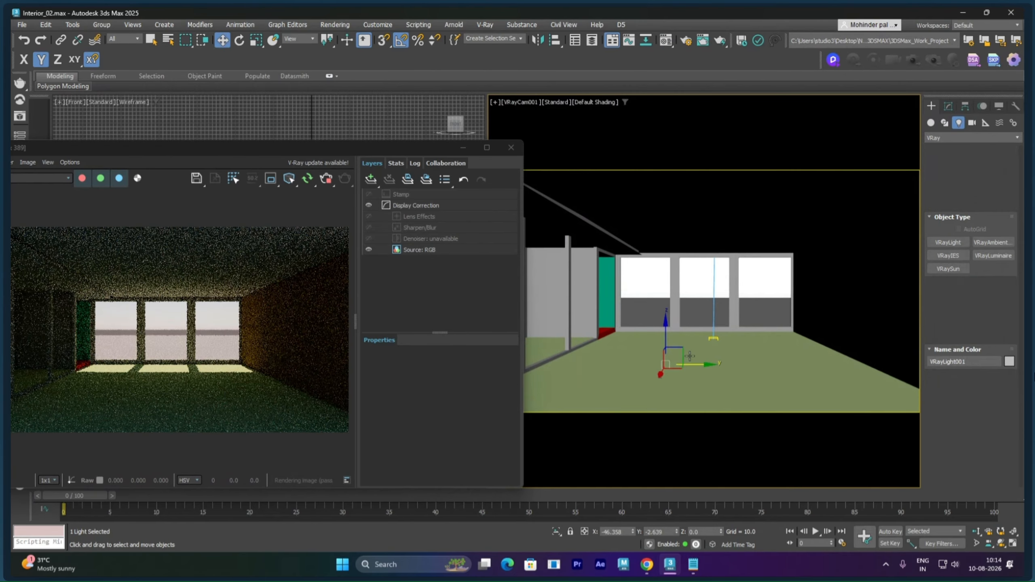
{"action": "left_click_drag", "start_coordinate": [668, 341], "coordinate": [656, 240]}
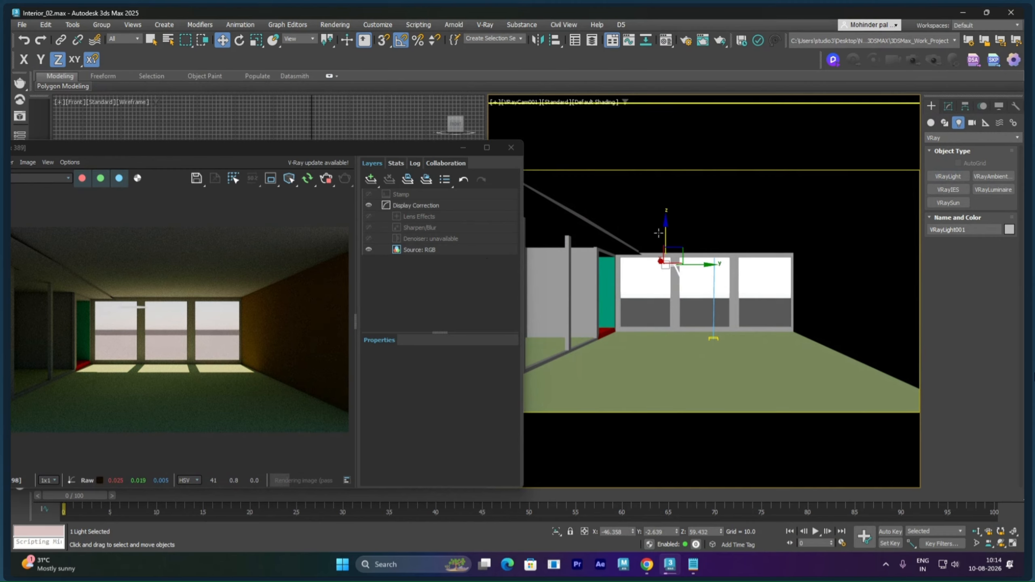
{"action": "left_click_drag", "start_coordinate": [664, 235], "coordinate": [865, 217]}
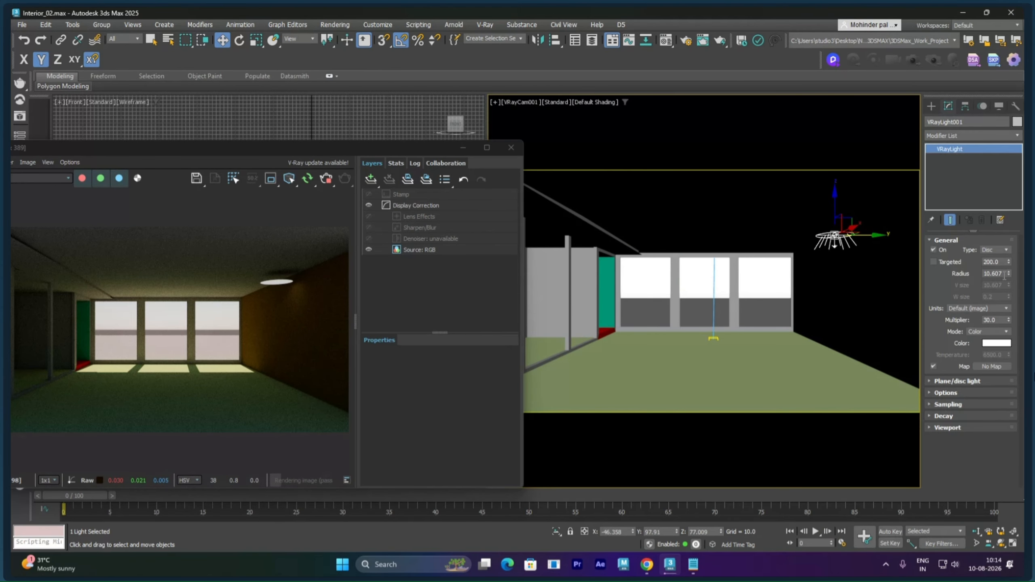
{"action": "double_click", "coordinate": [1004, 276]}
{"action": "type", "text": "5"}
{"action": "key", "text": "Return"}
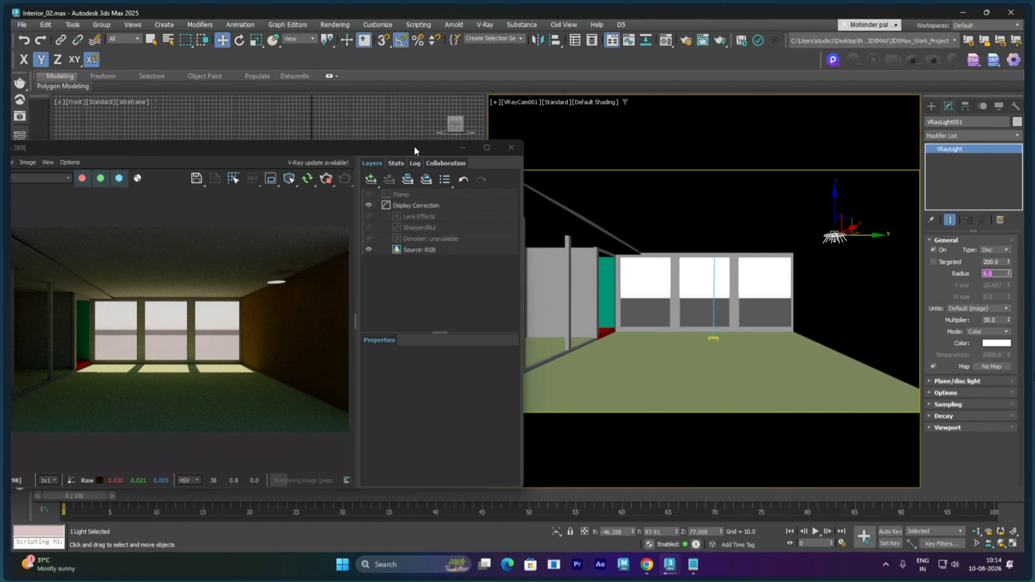
Step: In the top view, move the disc light into the room's corner beside the window wall
{"action": "left_click_drag", "start_coordinate": [415, 149], "coordinate": [635, 313]}
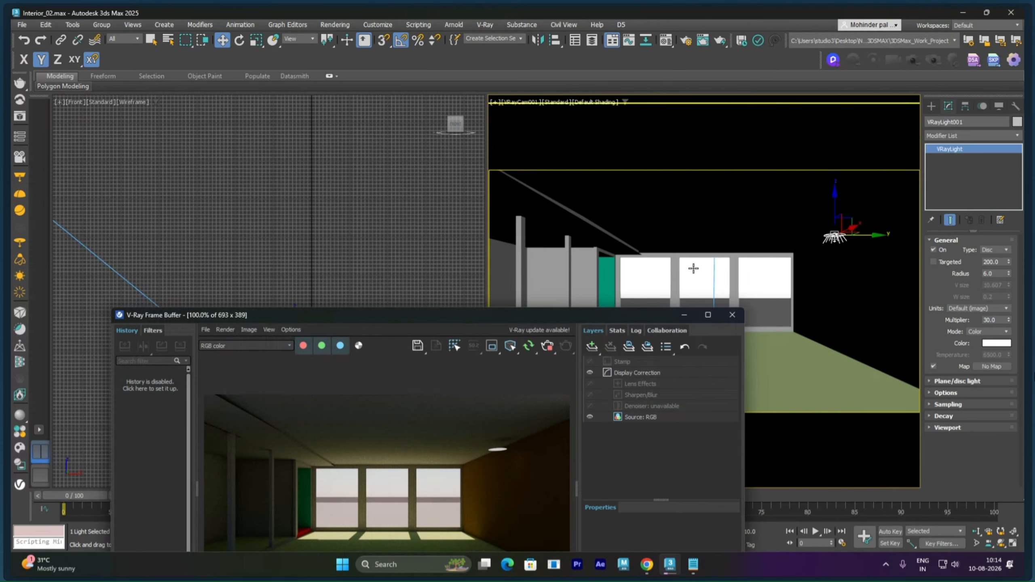
{"action": "right_click", "coordinate": [393, 237]}
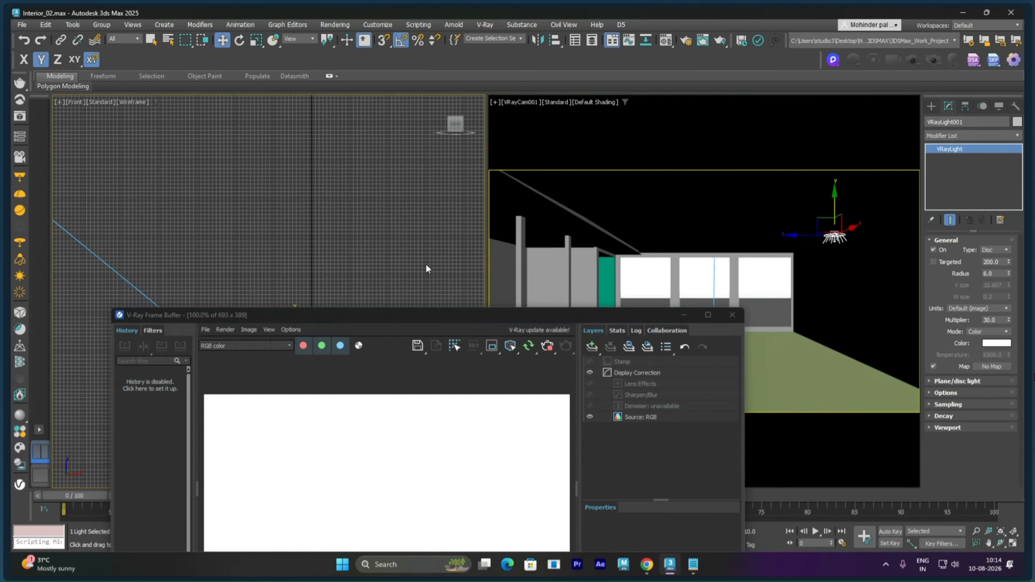
{"action": "key", "text": "t"}
{"action": "left_click_drag", "start_coordinate": [418, 316], "coordinate": [516, 385]}
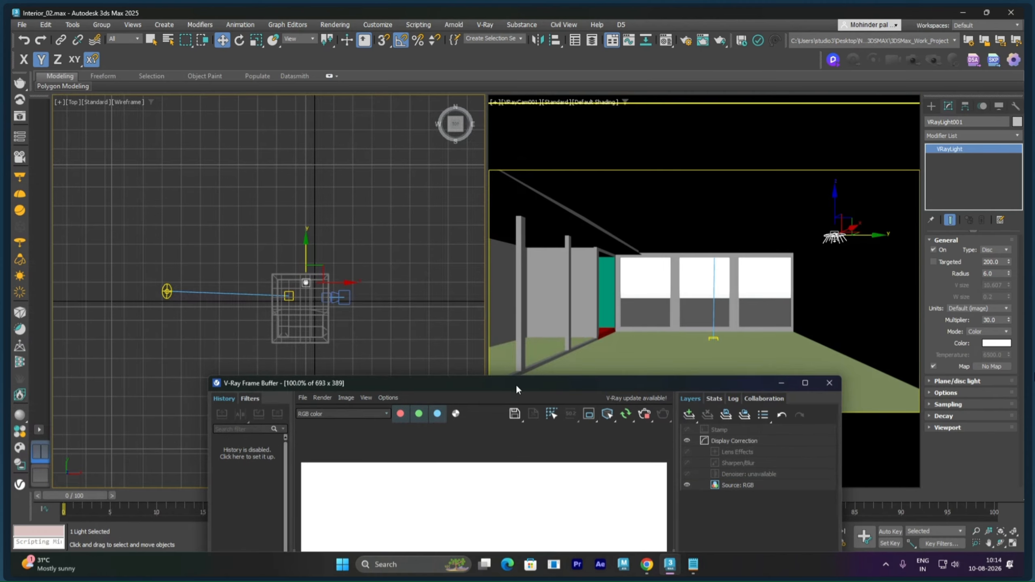
{"action": "scroll", "coordinate": [324, 294], "scroll_direction": "up", "scroll_amount": 10}
{"action": "middle_click_drag", "start_coordinate": [249, 285], "coordinate": [376, 287]}
{"action": "left_click_drag", "start_coordinate": [427, 231], "coordinate": [223, 224]}
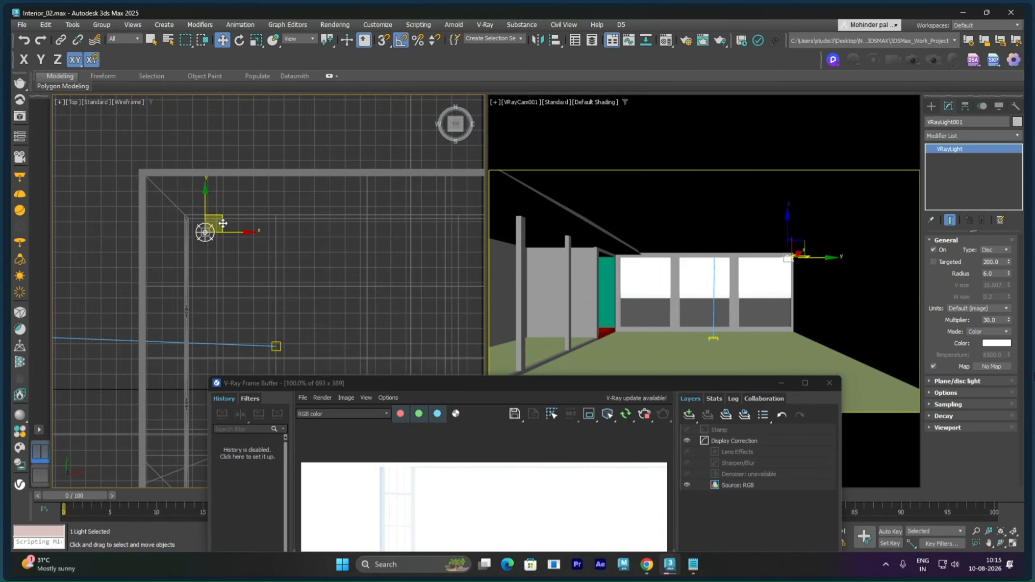
Step: In the front view, raise the disc light in stages to about Z 83 at the ceiling, checking it in the camera render
{"action": "key", "text": "f"}
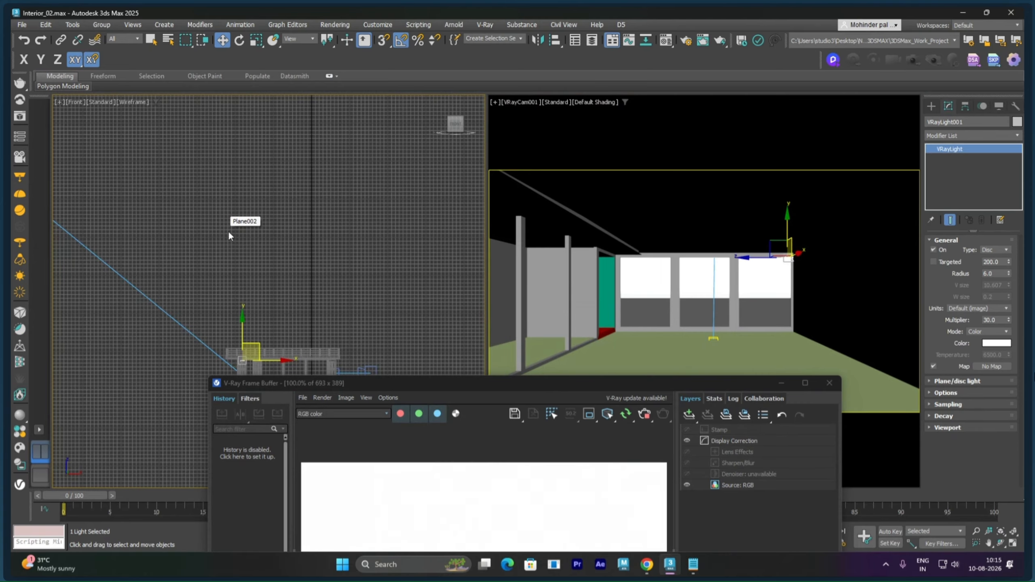
{"action": "scroll", "coordinate": [303, 251], "scroll_direction": "up", "scroll_amount": 5}
{"action": "scroll", "coordinate": [219, 282], "scroll_direction": "up", "scroll_amount": 10}
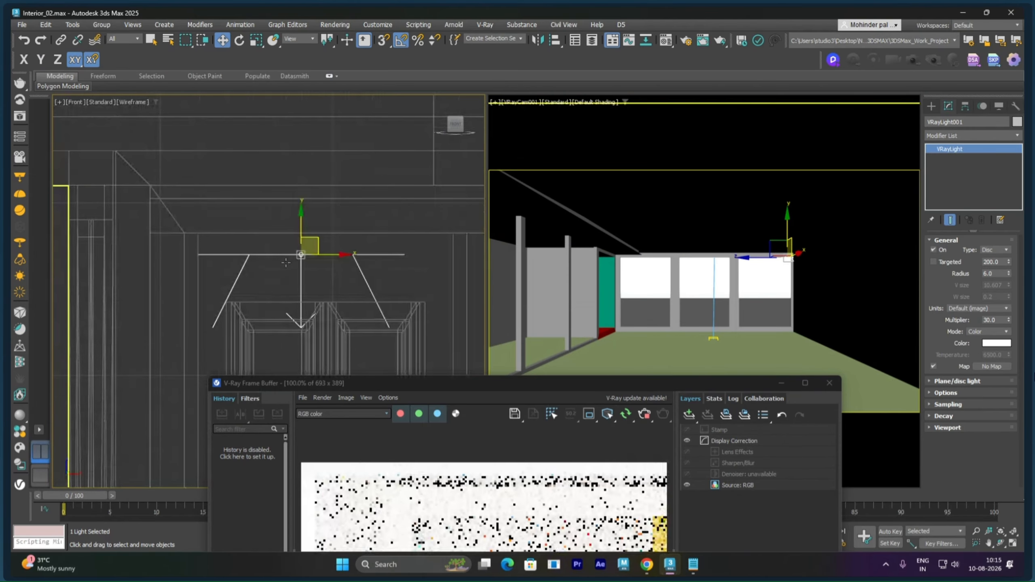
{"action": "left_click_drag", "start_coordinate": [304, 200], "coordinate": [305, 179]}
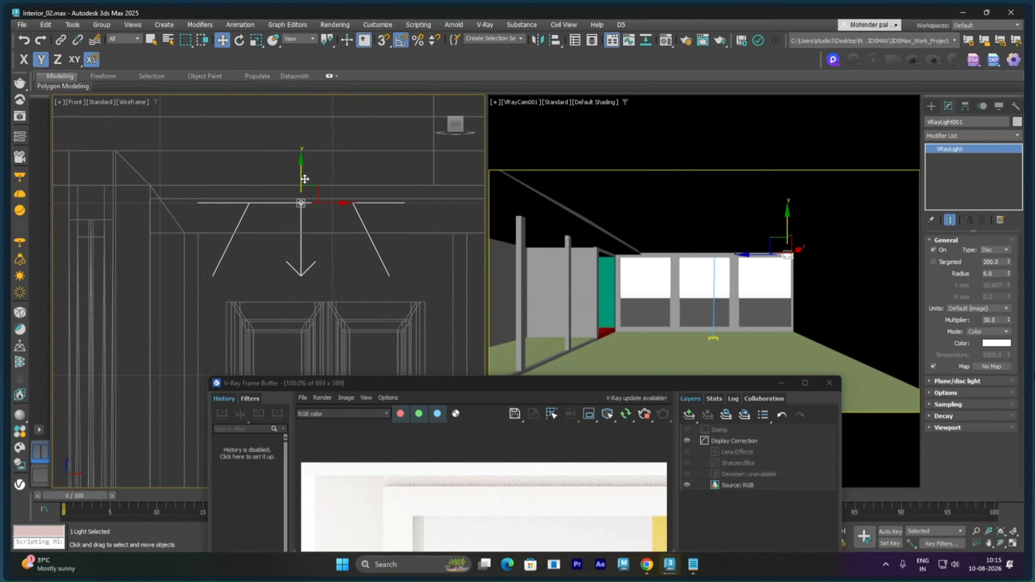
{"action": "right_click", "coordinate": [567, 305]}
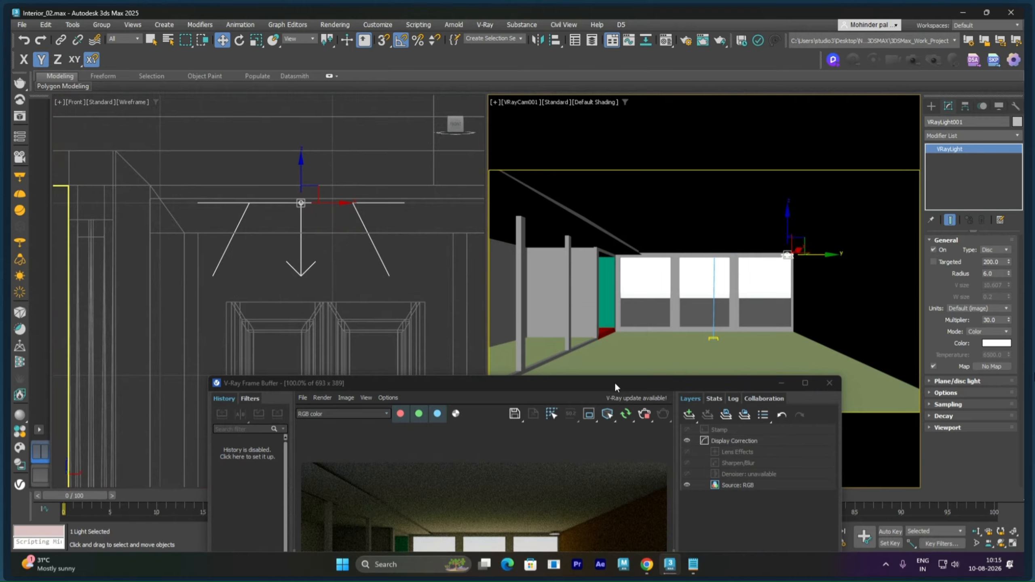
{"action": "right_click", "coordinate": [310, 188]}
{"action": "left_click_drag", "start_coordinate": [302, 183], "coordinate": [305, 166]}
{"action": "right_click", "coordinate": [644, 228]}
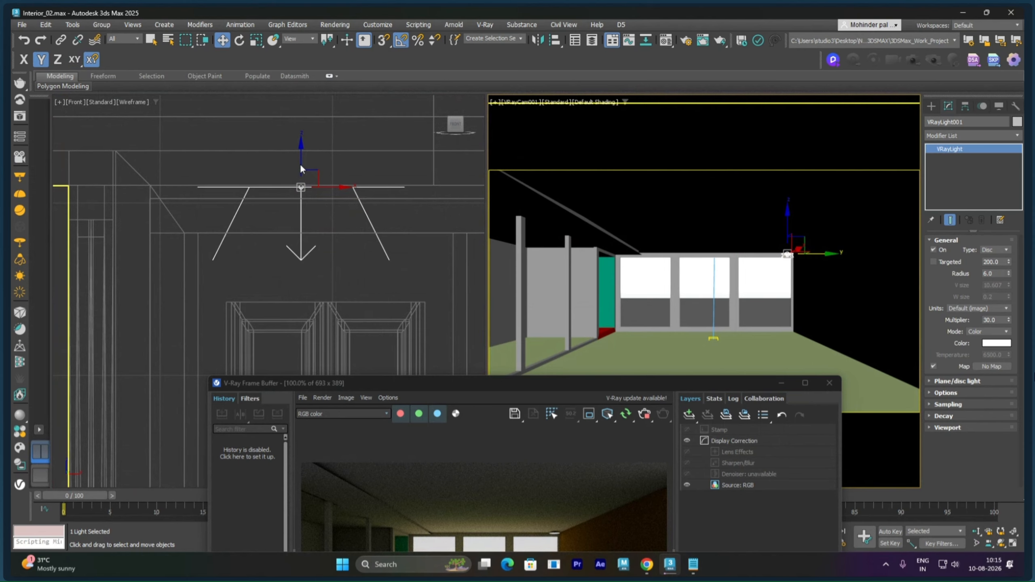
{"action": "left_click", "coordinate": [313, 171]}
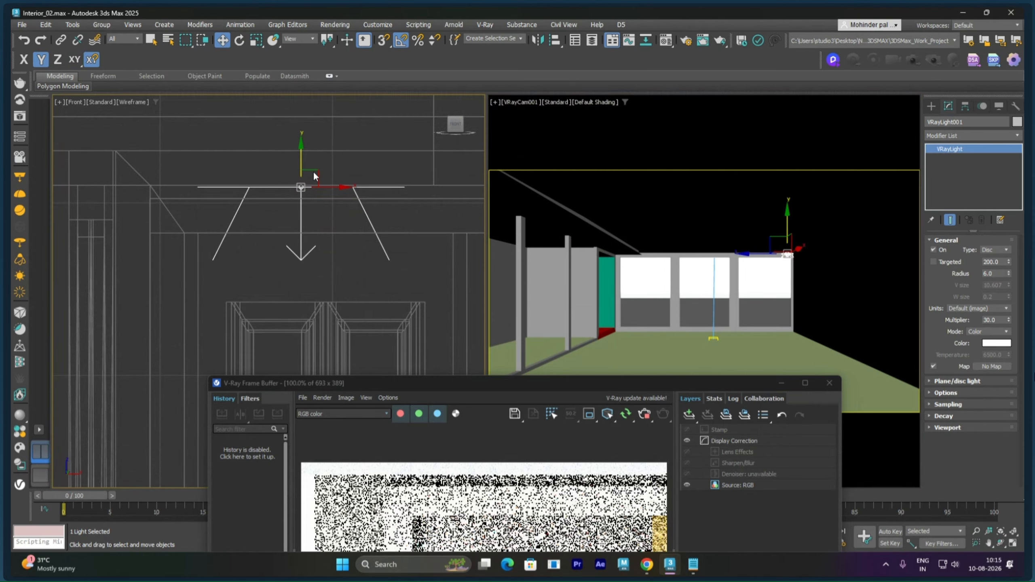
{"action": "left_click_drag", "start_coordinate": [323, 172], "coordinate": [301, 128]}
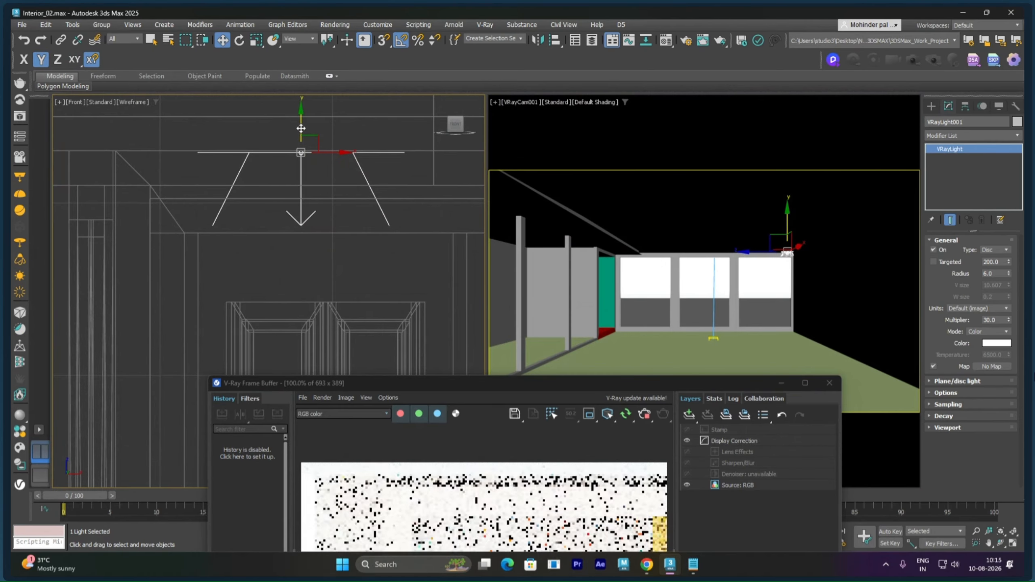
{"action": "right_click", "coordinate": [749, 264]}
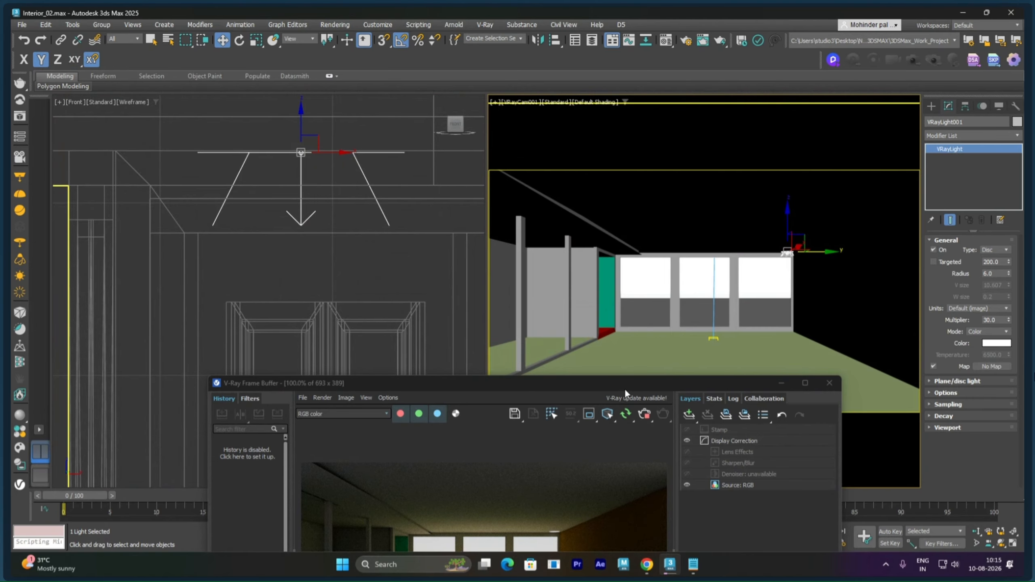
{"action": "left_click_drag", "start_coordinate": [624, 388], "coordinate": [391, 309]}
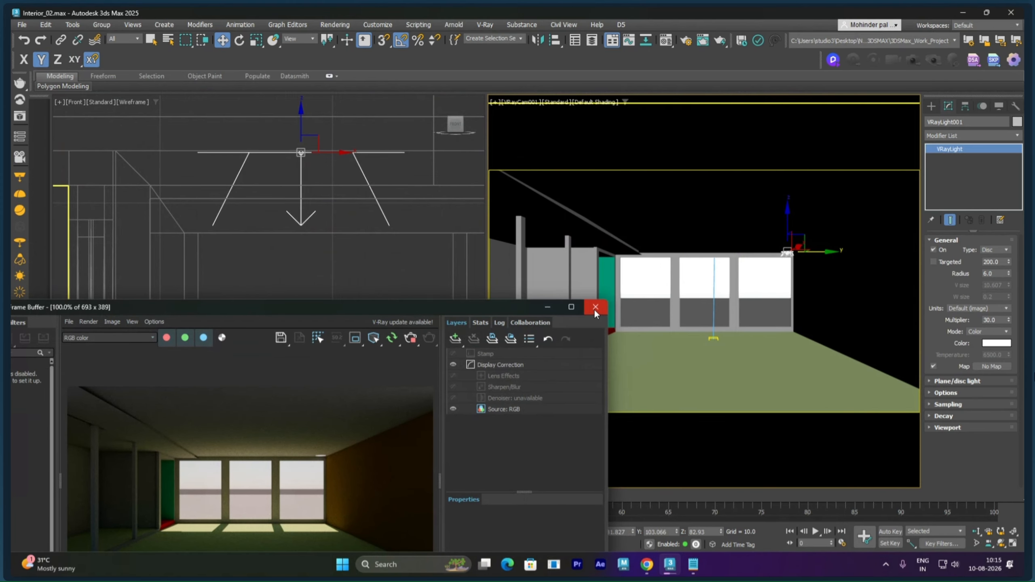
Step: Select the VRaySun from its target and turn on its clouds, viewing the sky in the frame buffer
{"action": "left_click", "coordinate": [648, 566]}
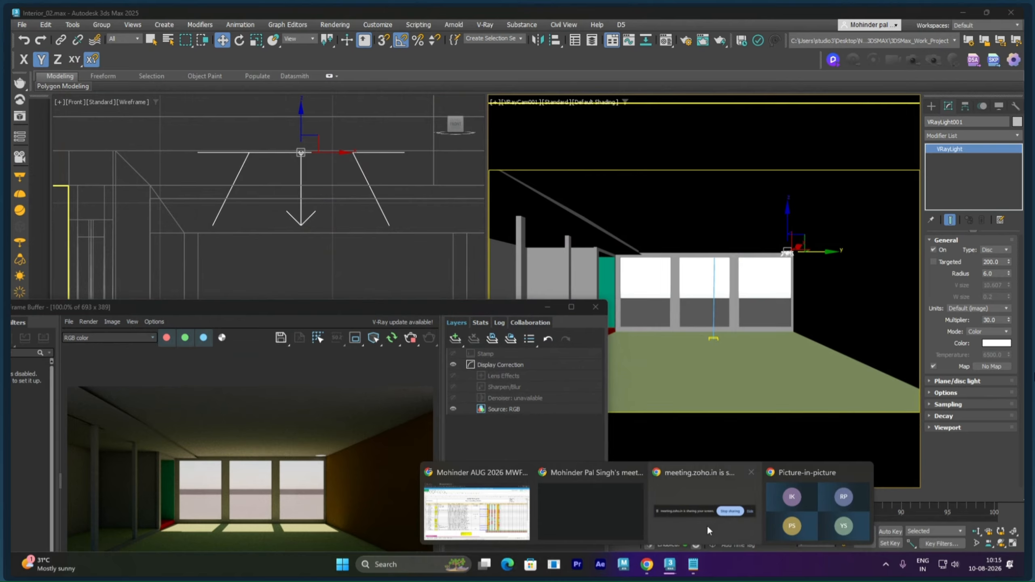
{"action": "right_click", "coordinate": [726, 259]}
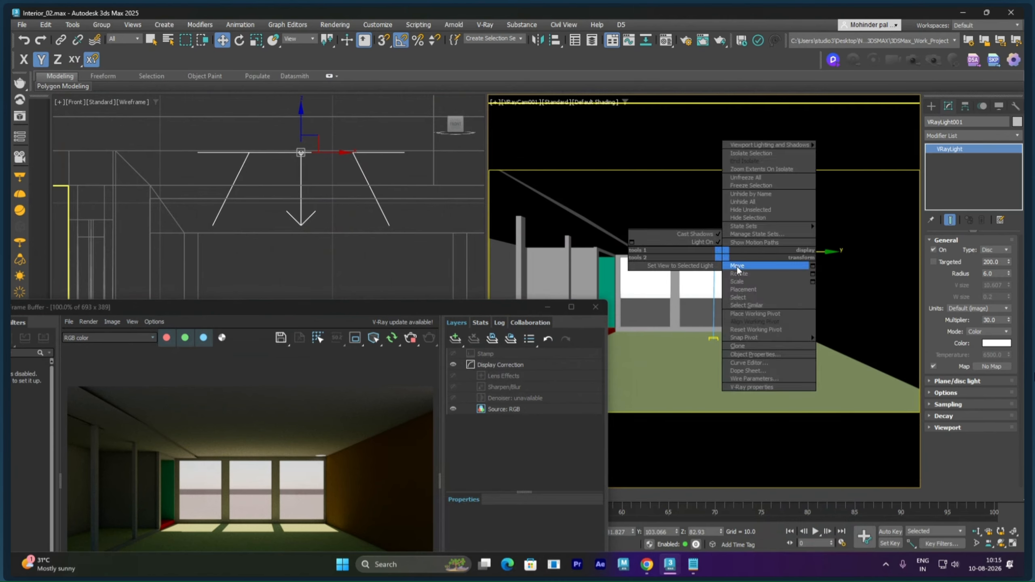
{"action": "left_click", "coordinate": [714, 339]}
{"action": "right_click", "coordinate": [716, 340]}
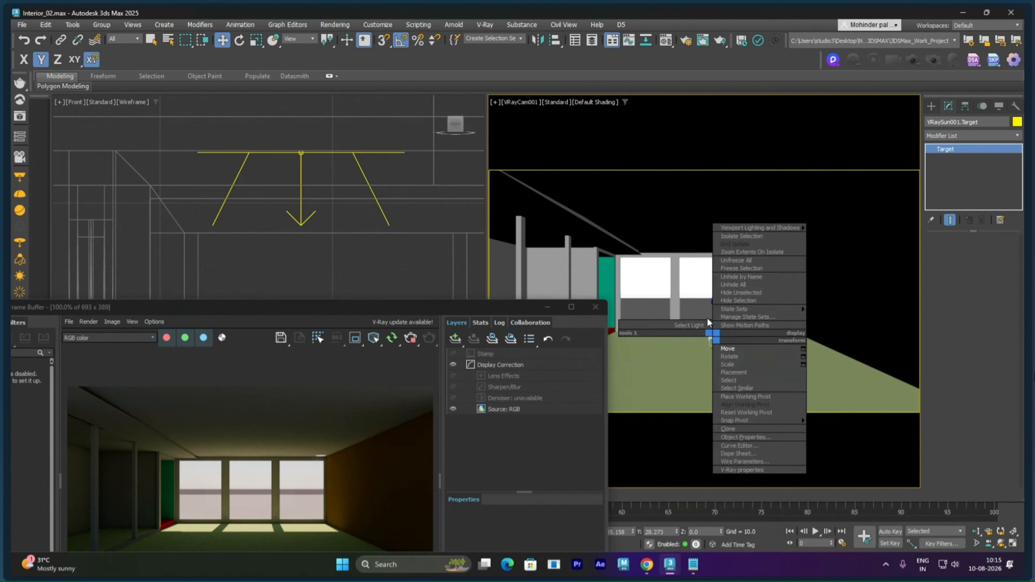
{"action": "left_click", "coordinate": [693, 325]}
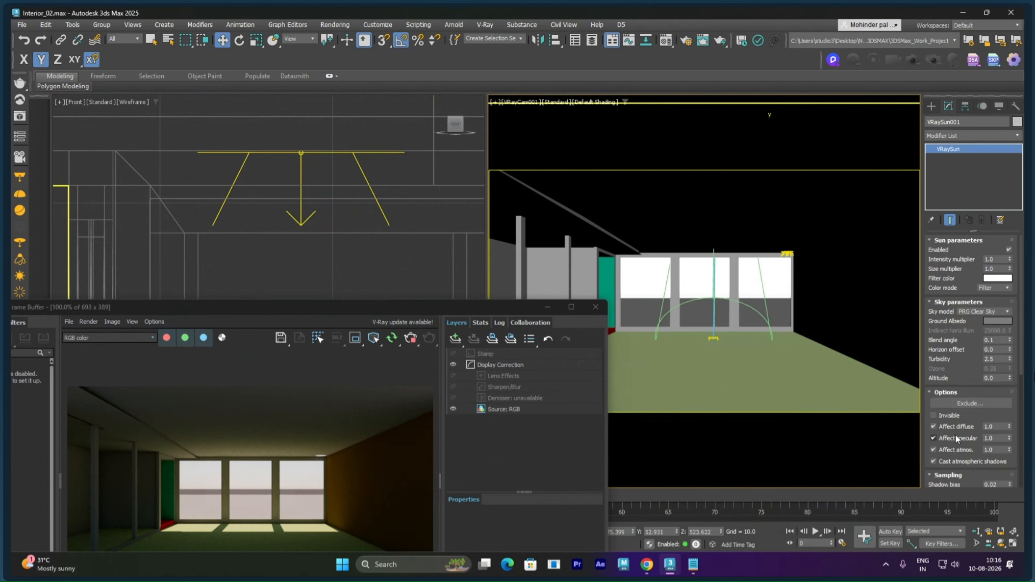
{"action": "scroll", "coordinate": [948, 378], "scroll_direction": "down", "scroll_amount": 5}
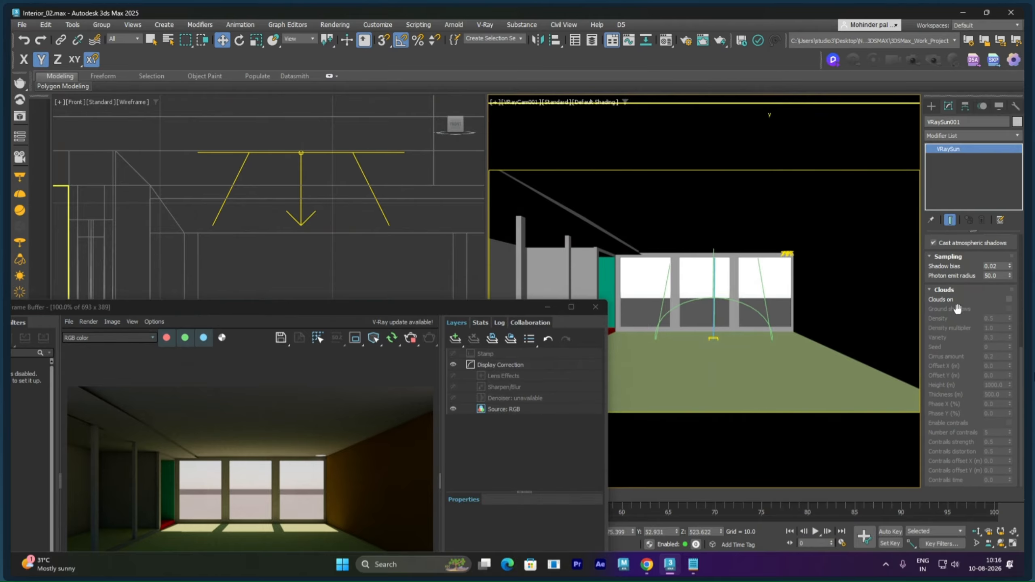
{"action": "left_click", "coordinate": [1009, 299]}
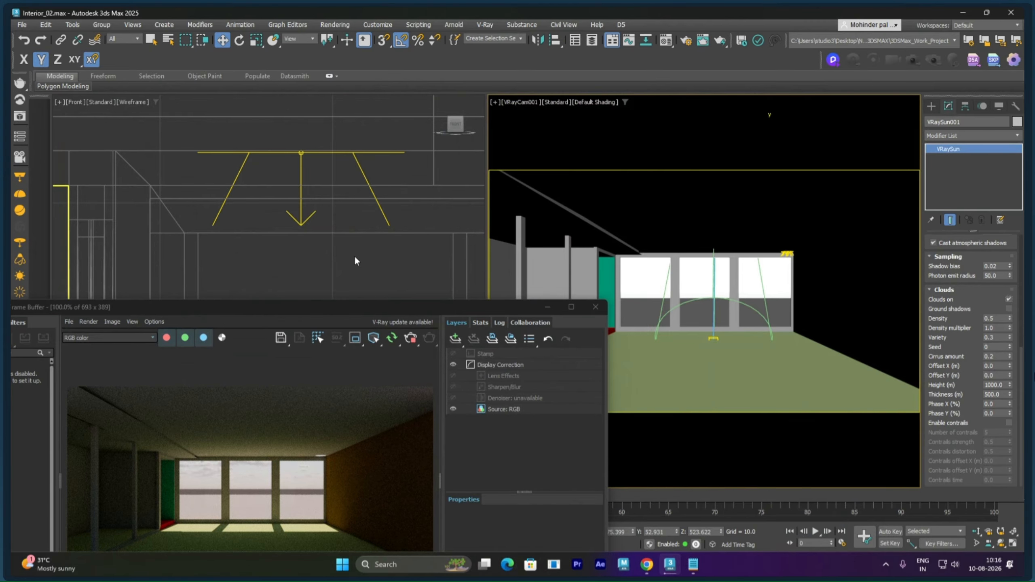
{"action": "left_click_drag", "start_coordinate": [378, 308], "coordinate": [339, 211]}
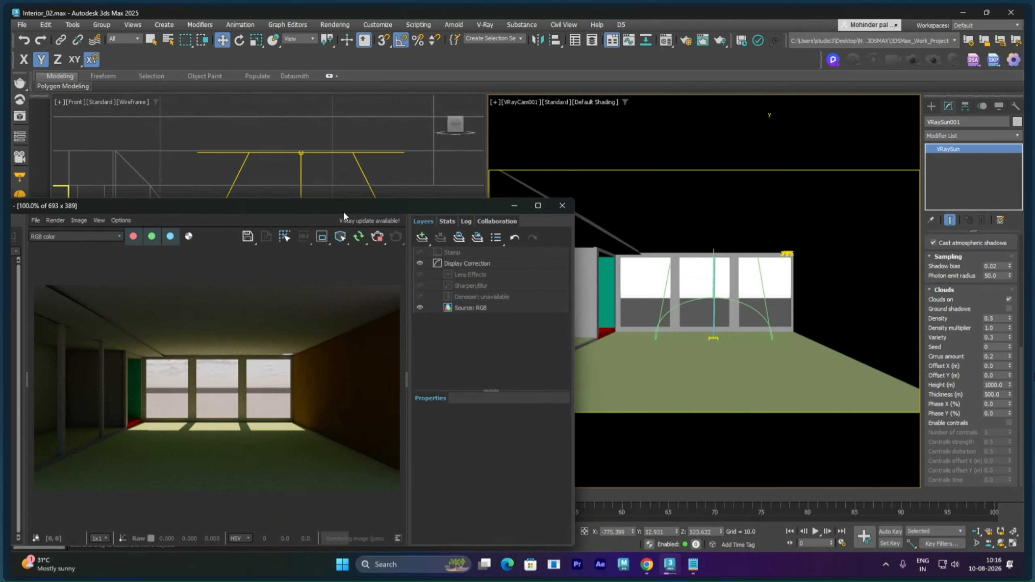
Step: Activate the camera viewport and lock the view to render to VRayCam001 in Render Setup
{"action": "right_click", "coordinate": [664, 130]}
{"action": "left_click", "coordinate": [673, 139]}
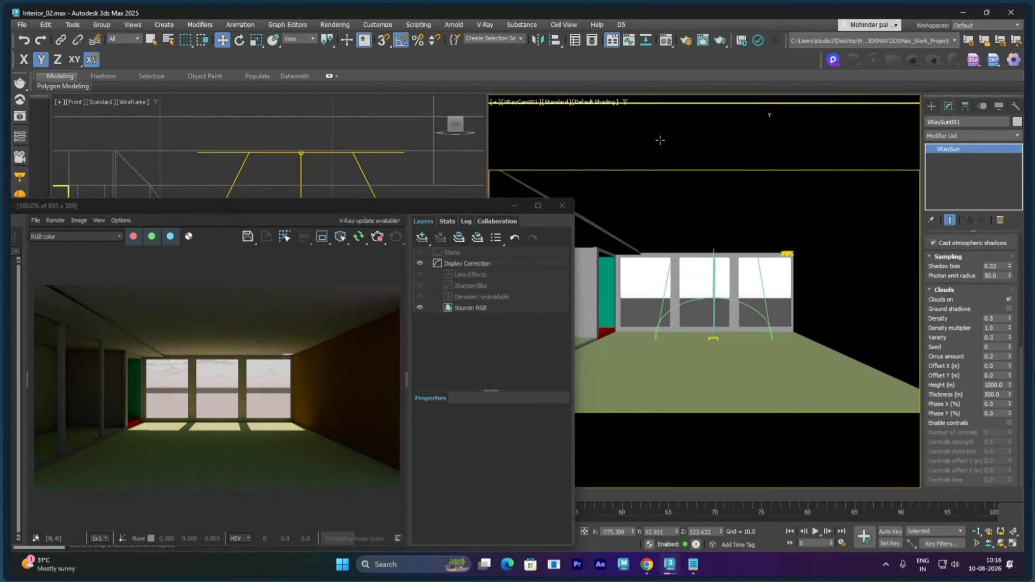
{"action": "key", "text": "F10"}
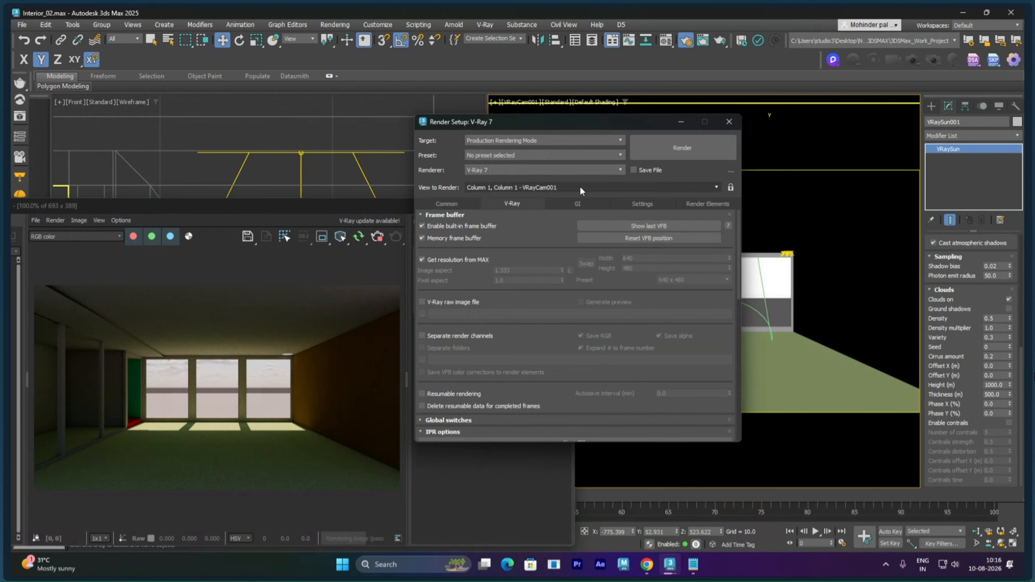
{"action": "left_click", "coordinate": [731, 188]}
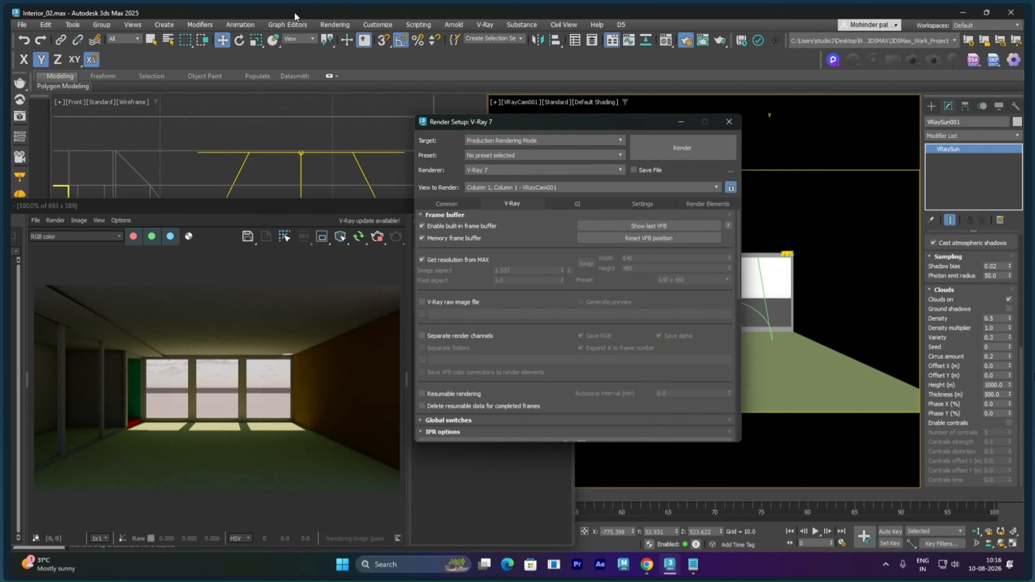
Step: Close Render Setup and, in the front view, lower the VRaySun to a shallower angle toward the room
{"action": "left_click", "coordinate": [729, 122]}
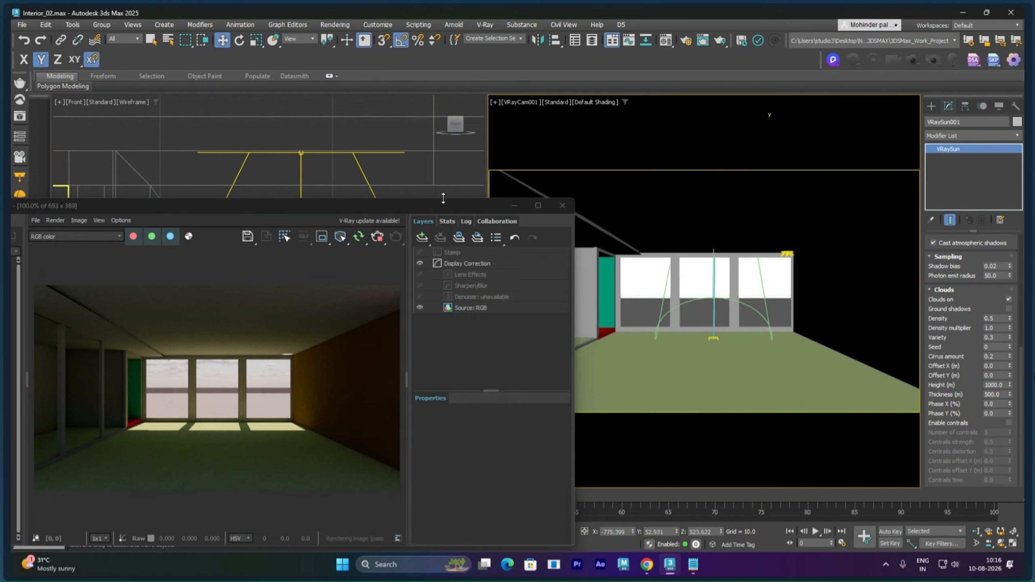
{"action": "left_click_drag", "start_coordinate": [408, 207], "coordinate": [815, 254]}
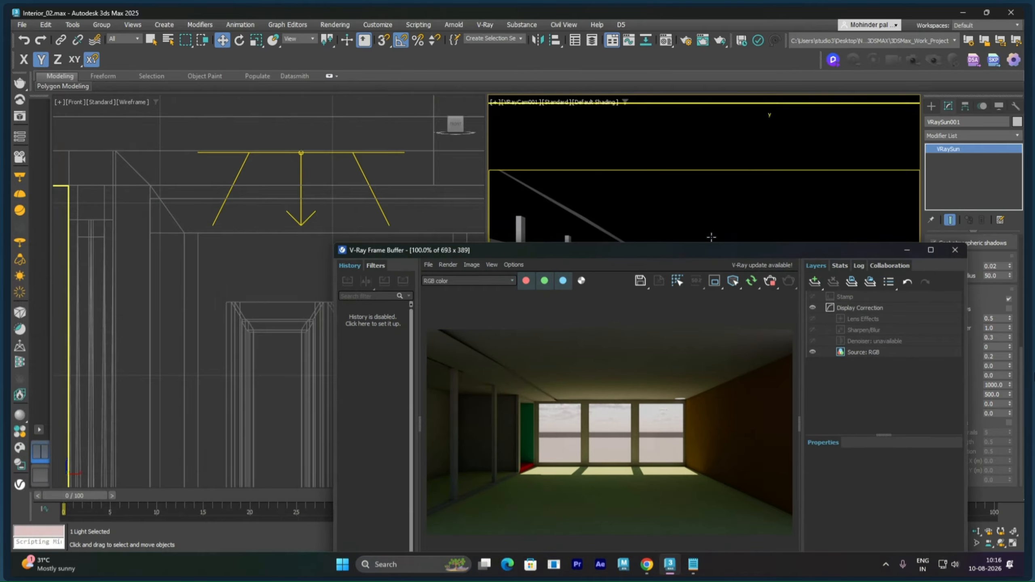
{"action": "right_click", "coordinate": [331, 176]}
{"action": "left_click", "coordinate": [345, 194]}
{"action": "scroll", "coordinate": [344, 194], "scroll_direction": "down", "scroll_amount": 10}
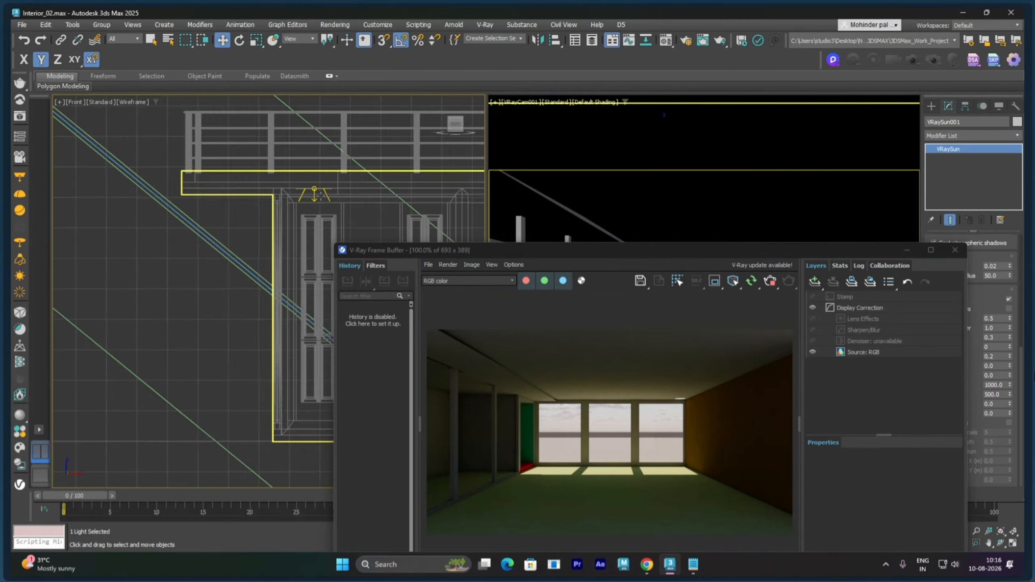
{"action": "scroll", "coordinate": [313, 189], "scroll_direction": "down", "scroll_amount": 4}
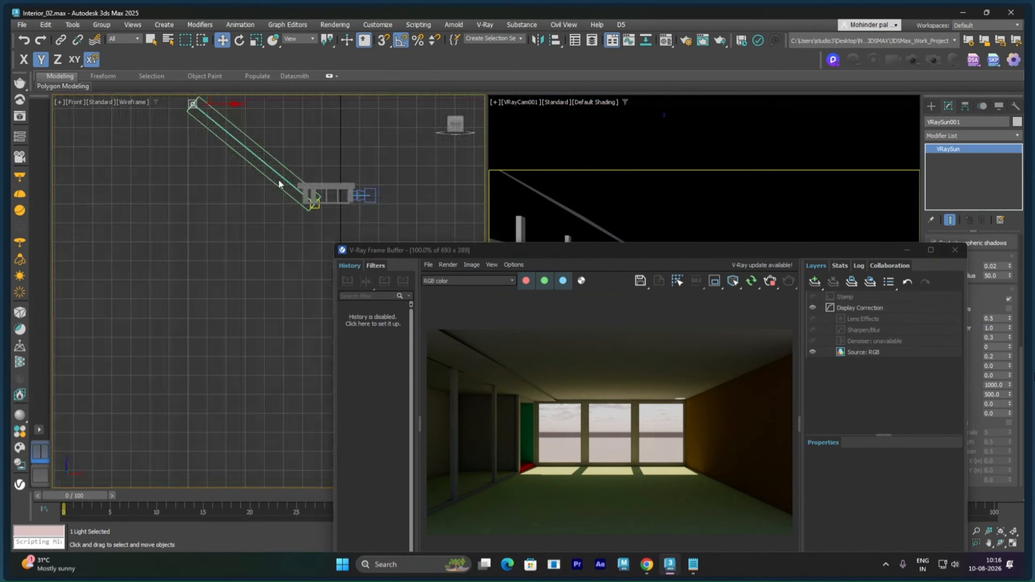
{"action": "middle_click_drag", "start_coordinate": [241, 169], "coordinate": [230, 219]}
{"action": "mouse_move", "coordinate": [195, 133]}
{"action": "left_mouse_down"}
{"action": "mouse_move", "coordinate": [203, 208]}
{"action": "mouse_move", "coordinate": [209, 177]}
{"action": "left_mouse_up"}
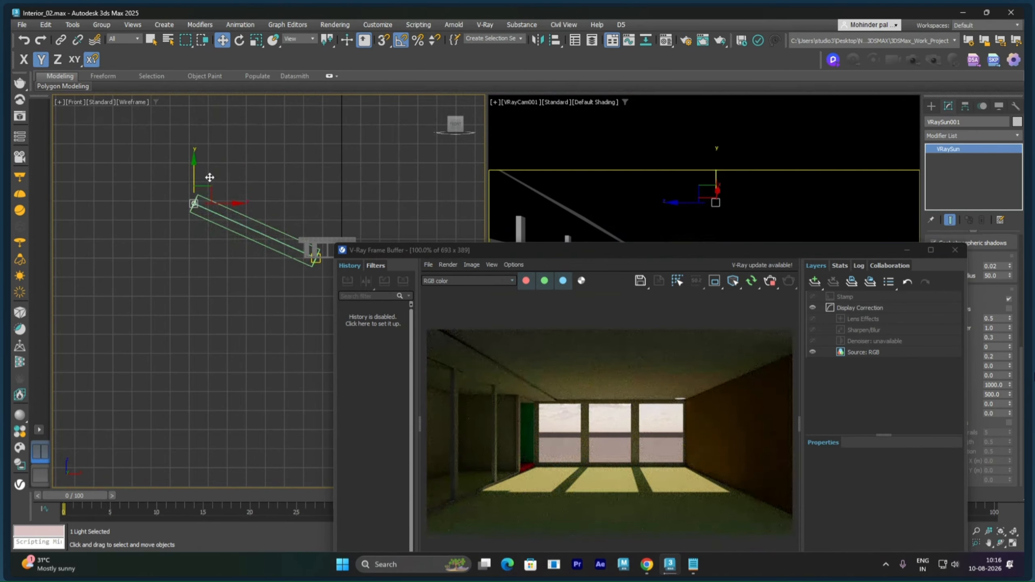
Step: In the top view, shift the VRaySun sideways along Y so its light enters the windows diagonally
{"action": "key", "text": "t"}
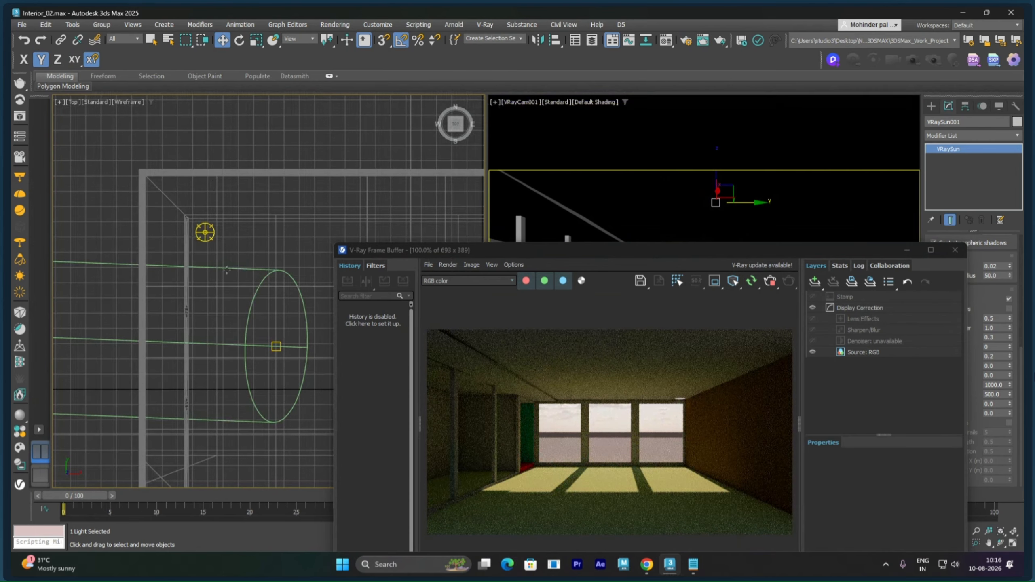
{"action": "scroll", "coordinate": [226, 271], "scroll_direction": "down", "scroll_amount": 5}
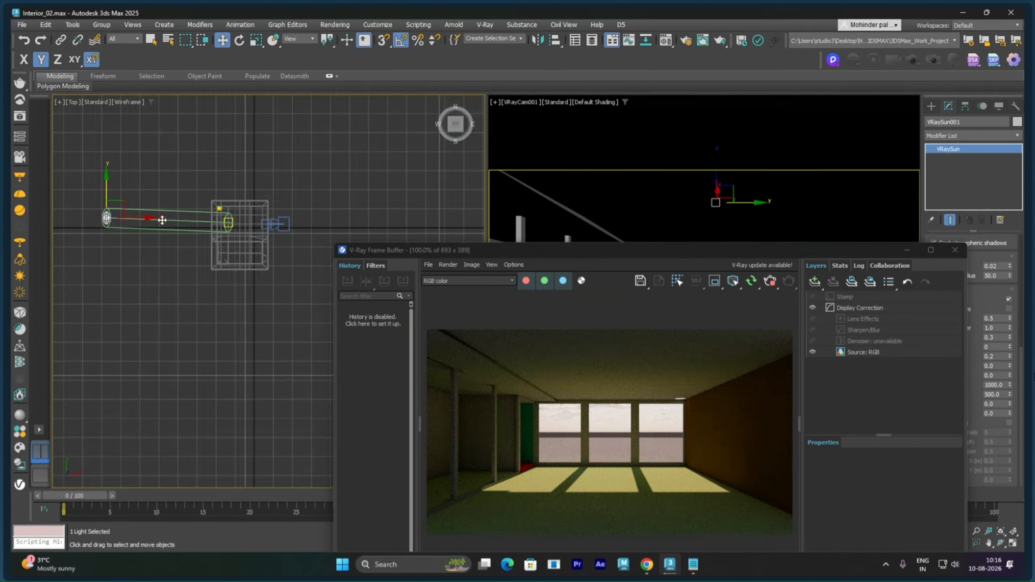
{"action": "left_click_drag", "start_coordinate": [108, 194], "coordinate": [136, 258]}
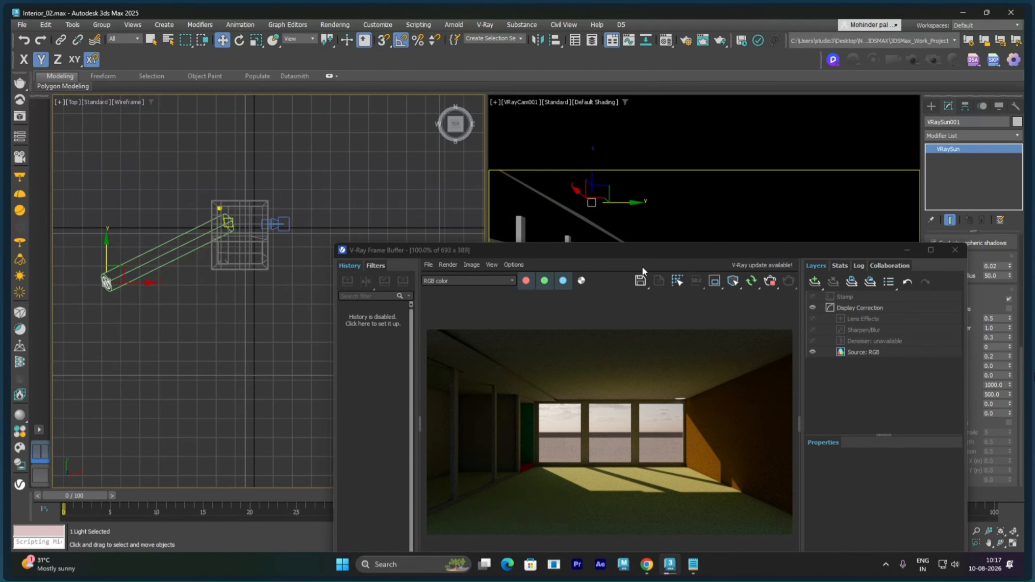
{"action": "left_click_drag", "start_coordinate": [643, 252], "coordinate": [450, 240]}
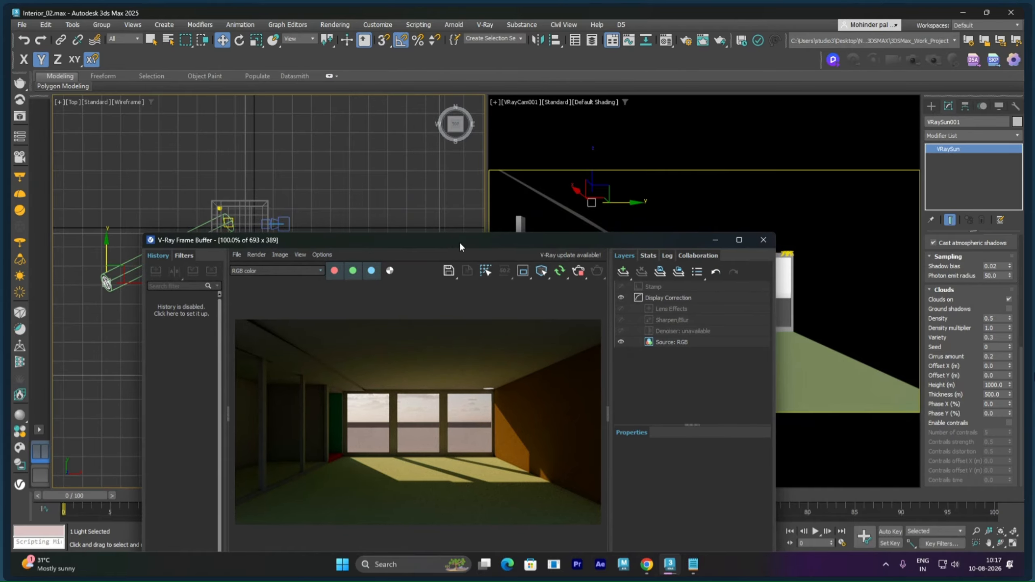
Step: Activate the camera viewport and open the Floor sub-material (ID 5) of the Multi/Sub-Object material for editing
{"action": "right_click", "coordinate": [679, 218]}
{"action": "right_click", "coordinate": [681, 220]}
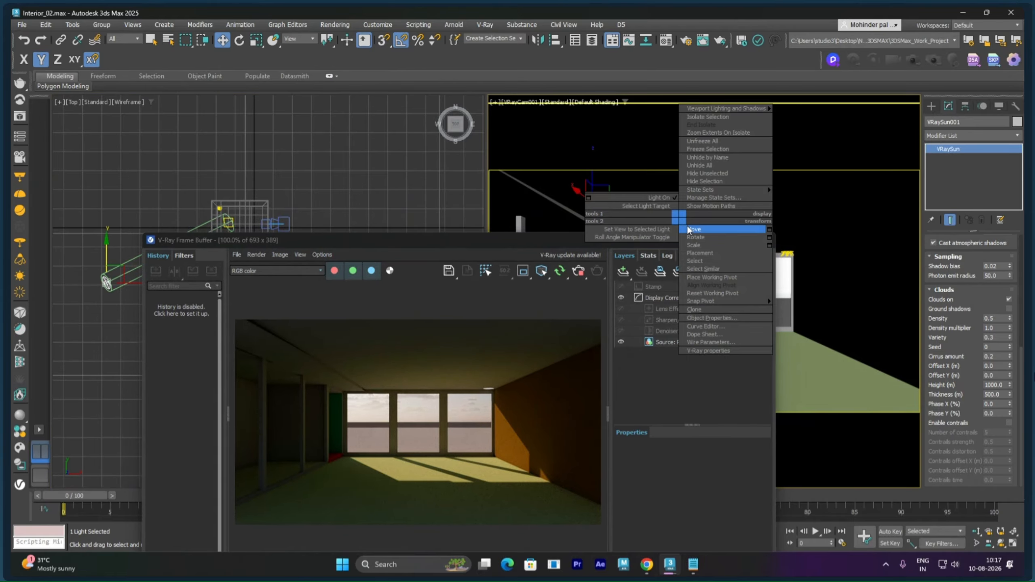
{"action": "left_click", "coordinate": [688, 226]}
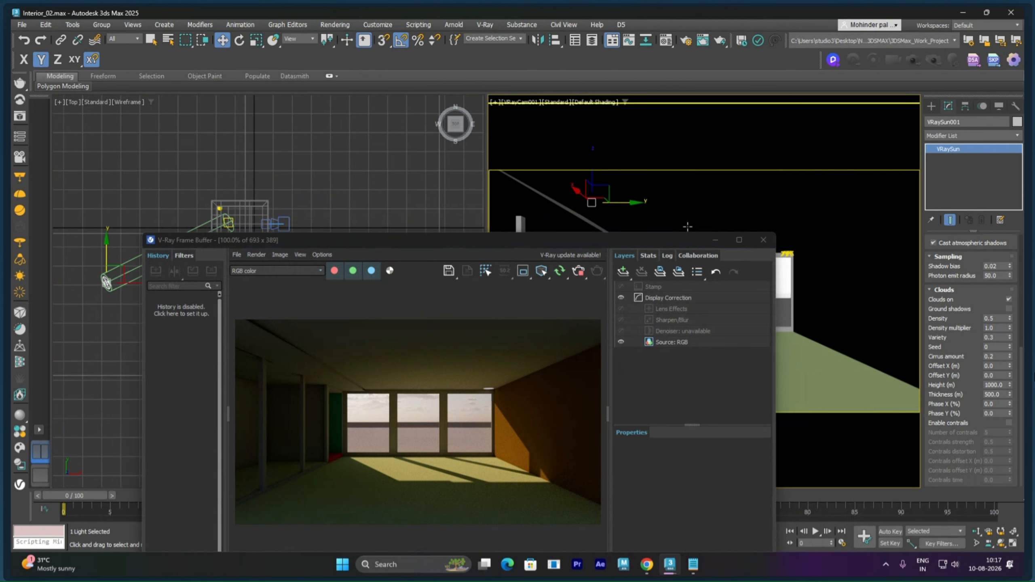
{"action": "key", "text": "m"}
{"action": "double_click", "coordinate": [741, 426]}
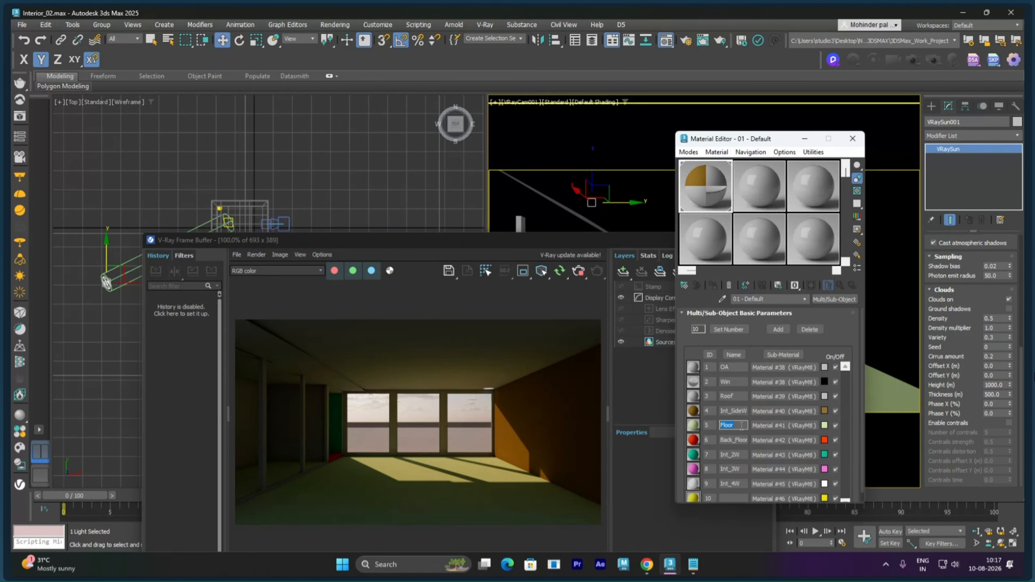
{"action": "left_click", "coordinate": [783, 425]}
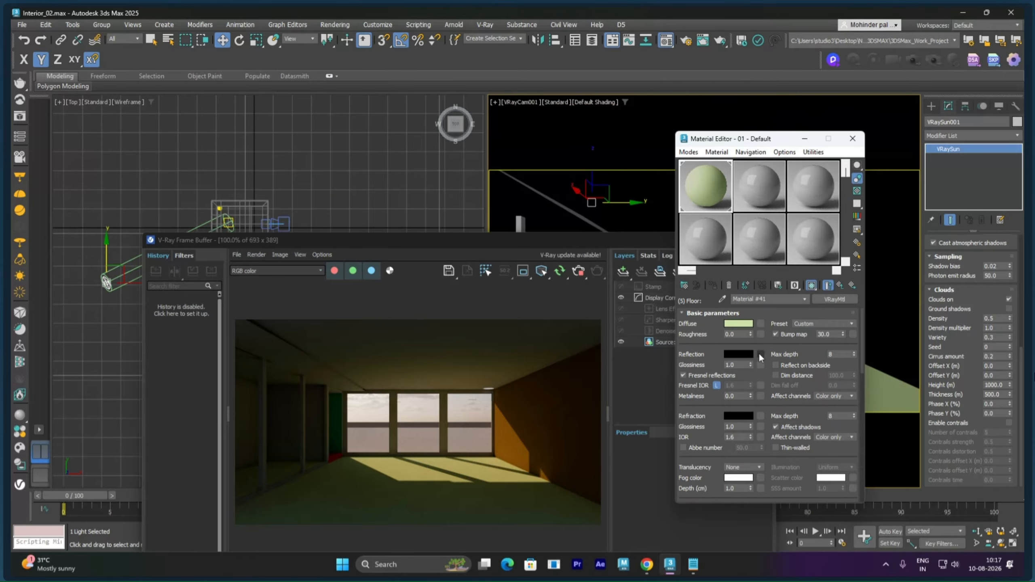
Step: Leave the Floor material's diffuse map unassigned and set its reflection colour to pure white (255)
{"action": "left_click", "coordinate": [760, 324]}
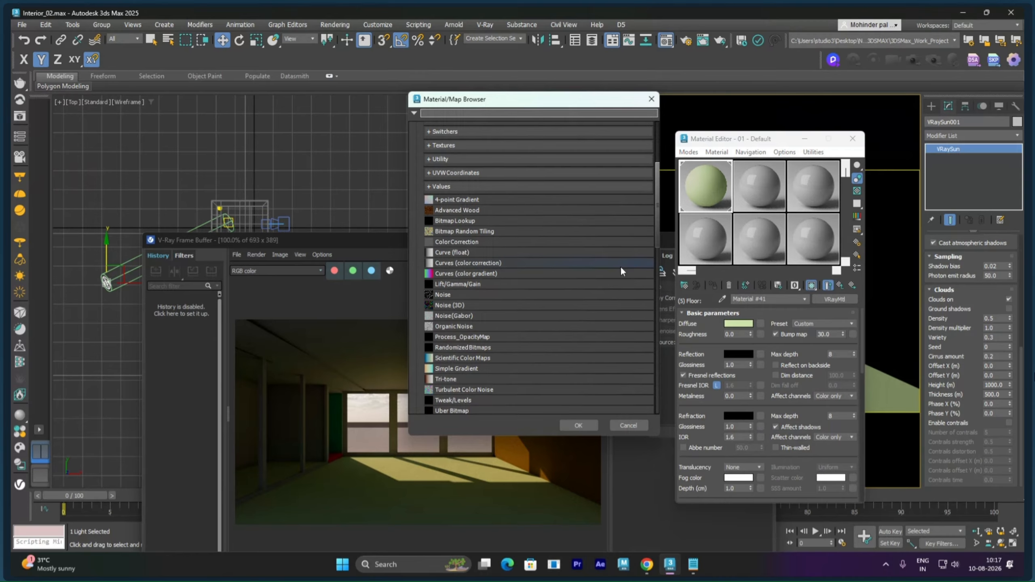
{"action": "left_click", "coordinate": [651, 99]}
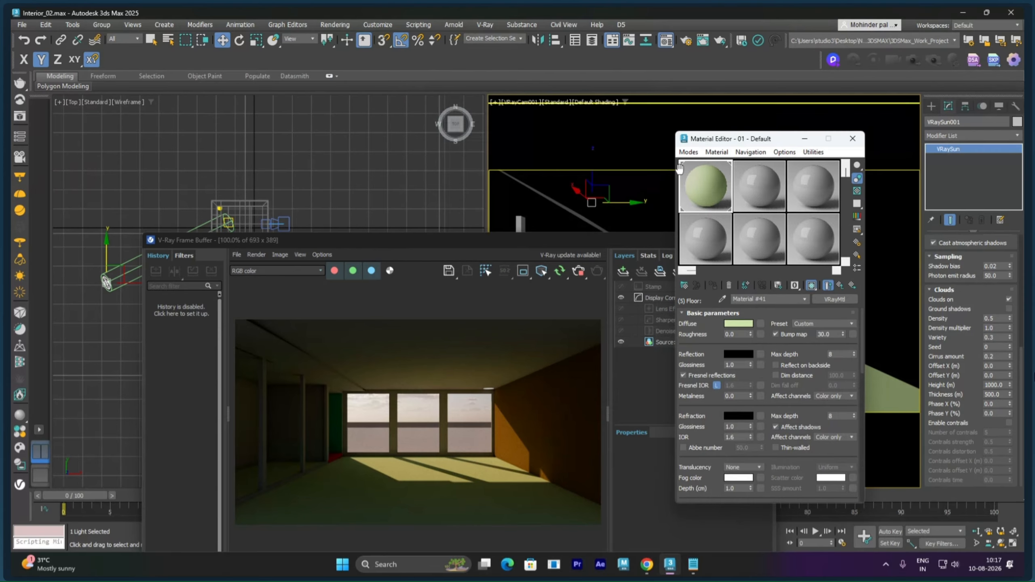
{"action": "left_click", "coordinate": [738, 353]}
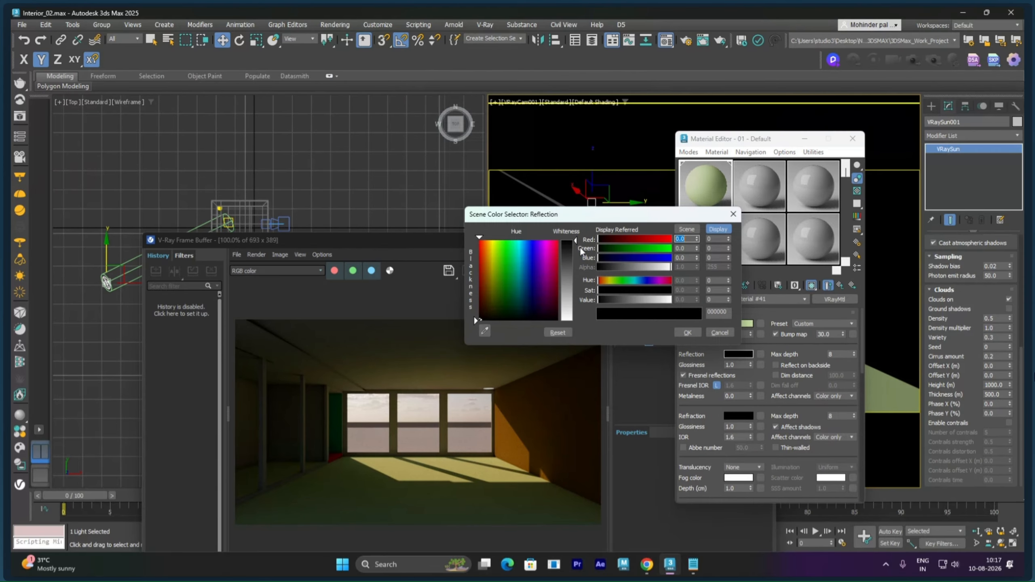
{"action": "left_click_drag", "start_coordinate": [576, 249], "coordinate": [579, 321]}
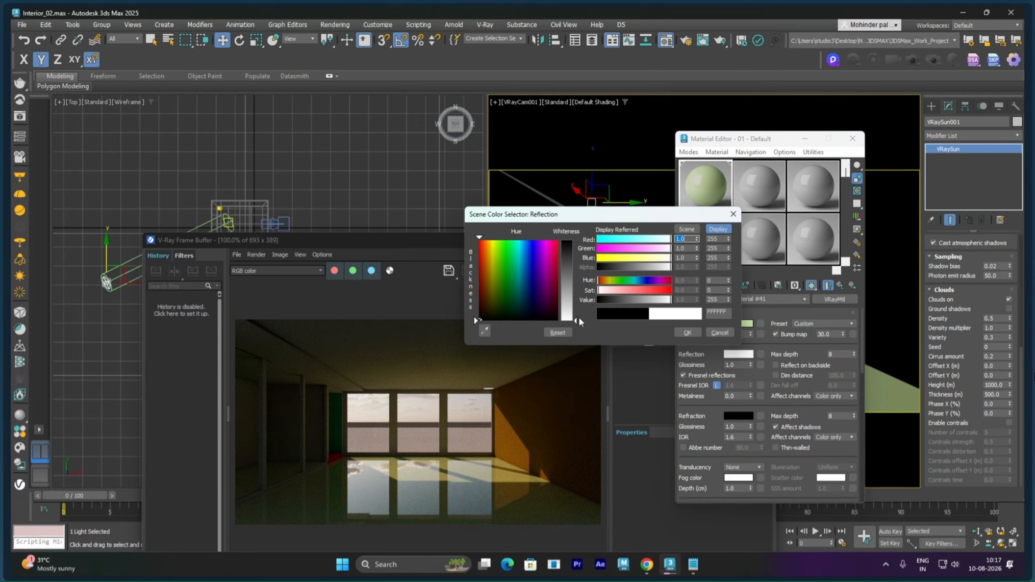
{"action": "left_click", "coordinate": [687, 333]}
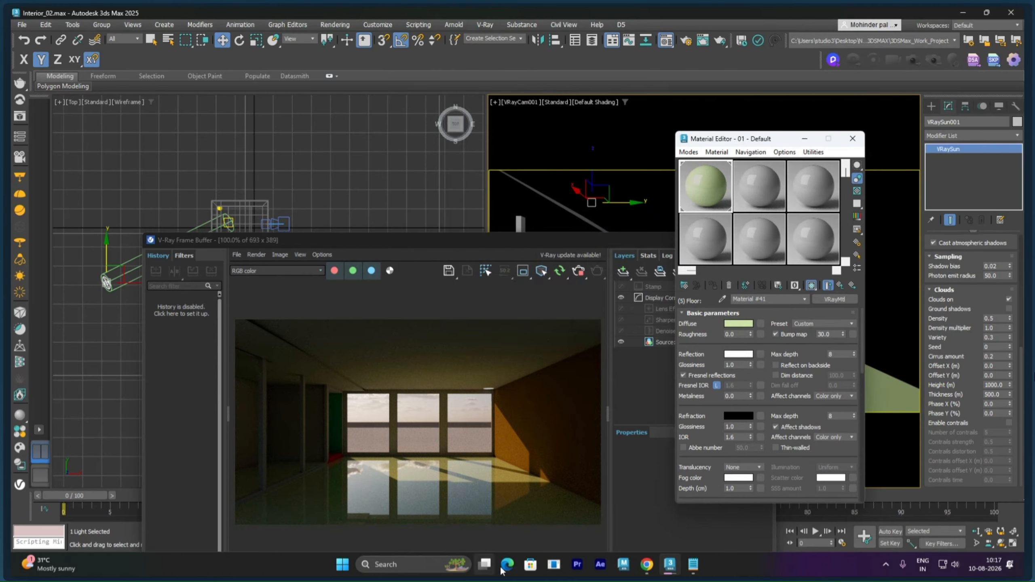
{"action": "left_click", "coordinate": [418, 565]}
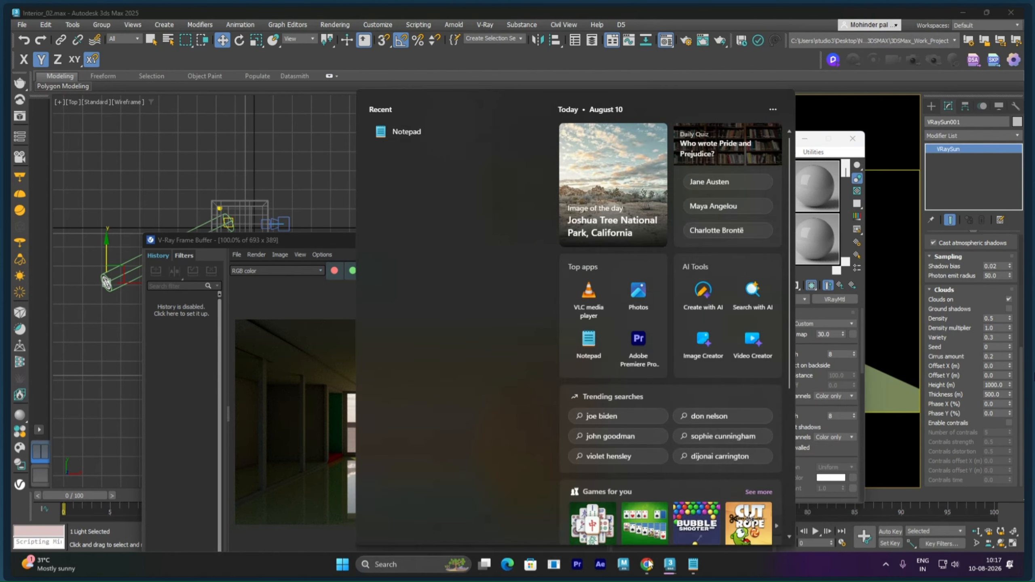
{"action": "key", "text": "Escape"}
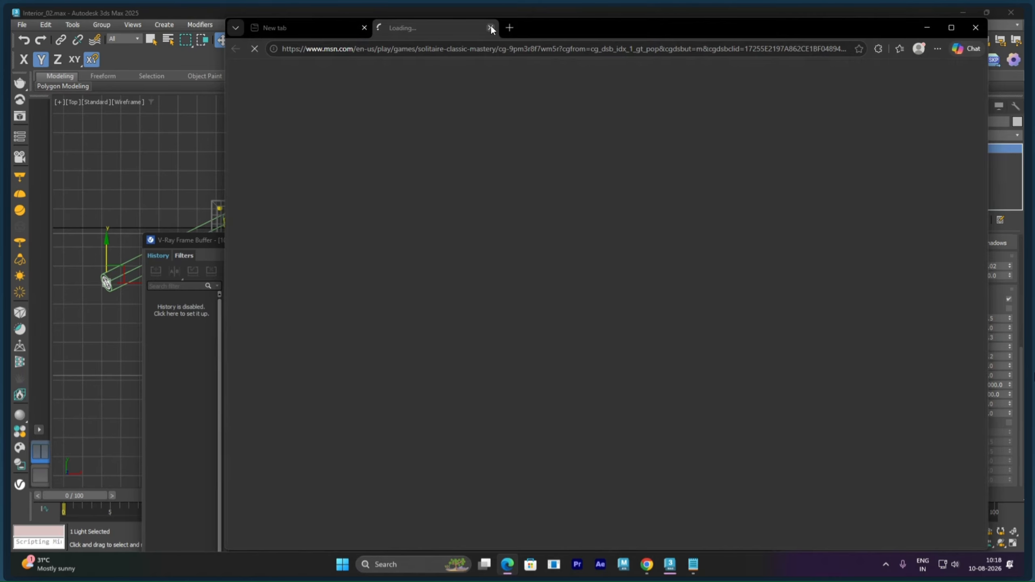
{"action": "left_click", "coordinate": [490, 28]}
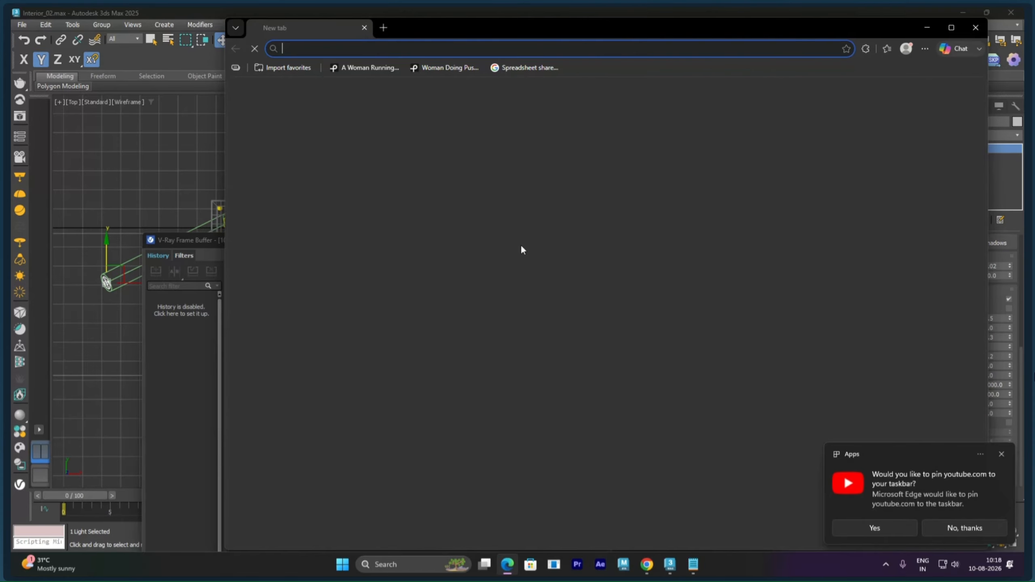
{"action": "left_click", "coordinate": [976, 28]}
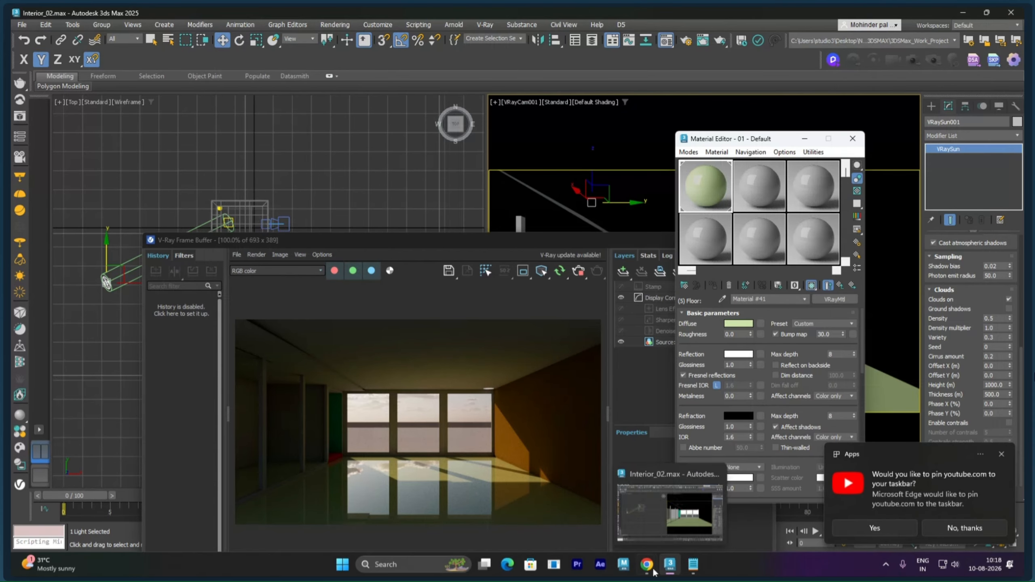
Step: Switch to Chrome and search Google in a new tab for "floor tiles texture seamless"
{"action": "mouse_move", "coordinate": [653, 571]}
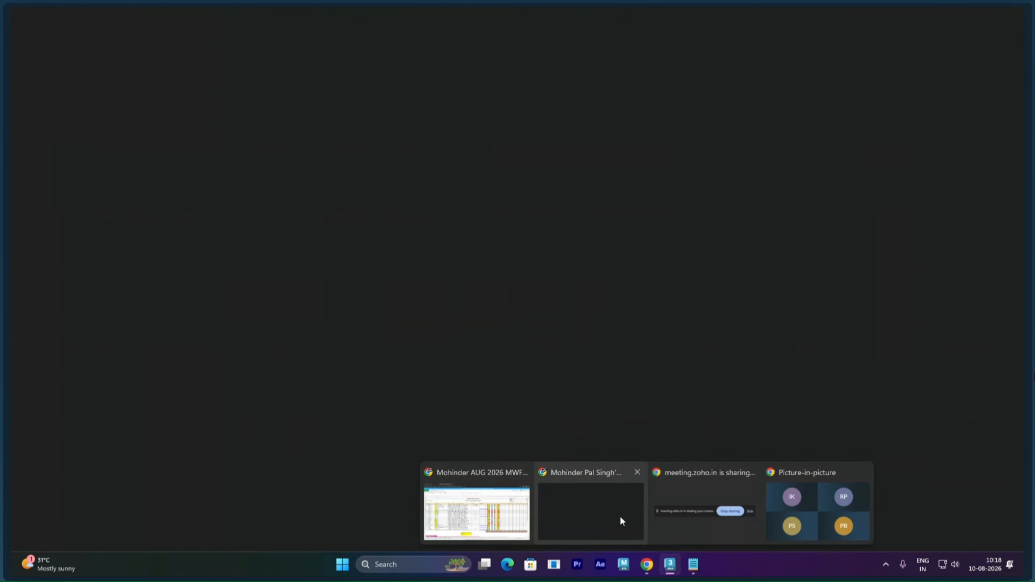
{"action": "left_click", "coordinate": [620, 518]}
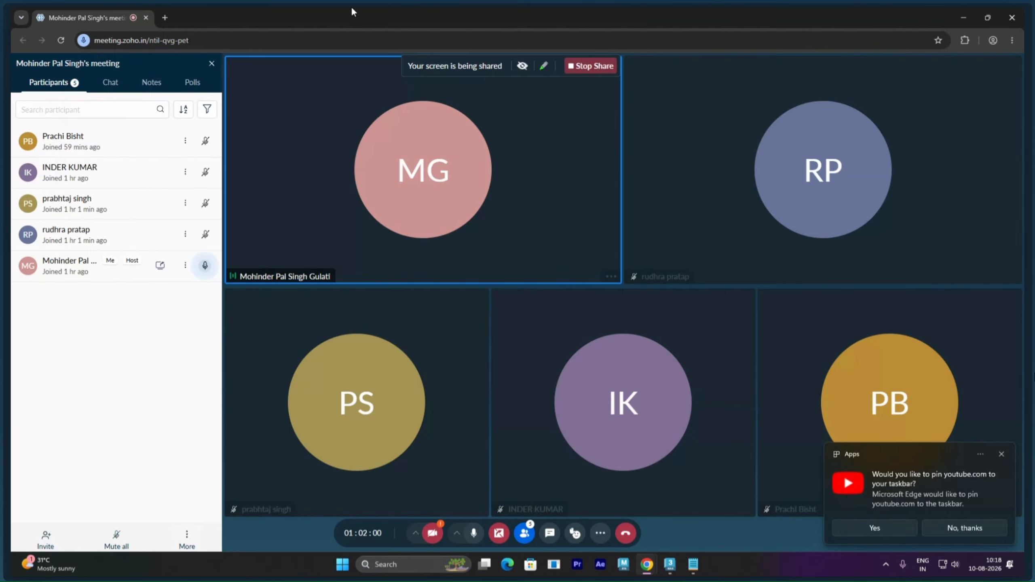
{"action": "left_click", "coordinate": [165, 19]}
{"action": "left_click", "coordinate": [366, 217]}
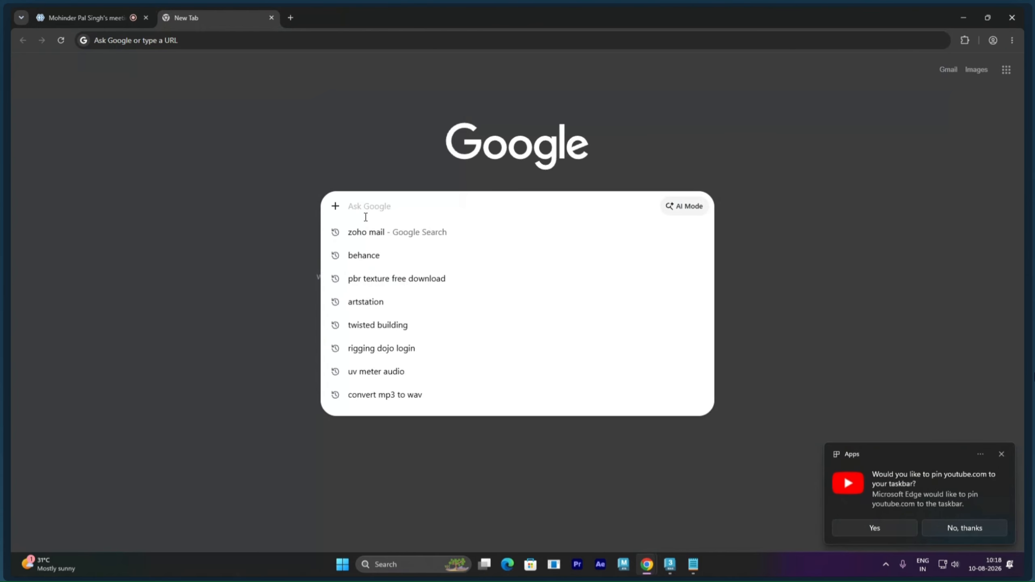
{"action": "type", "text": "floor "}
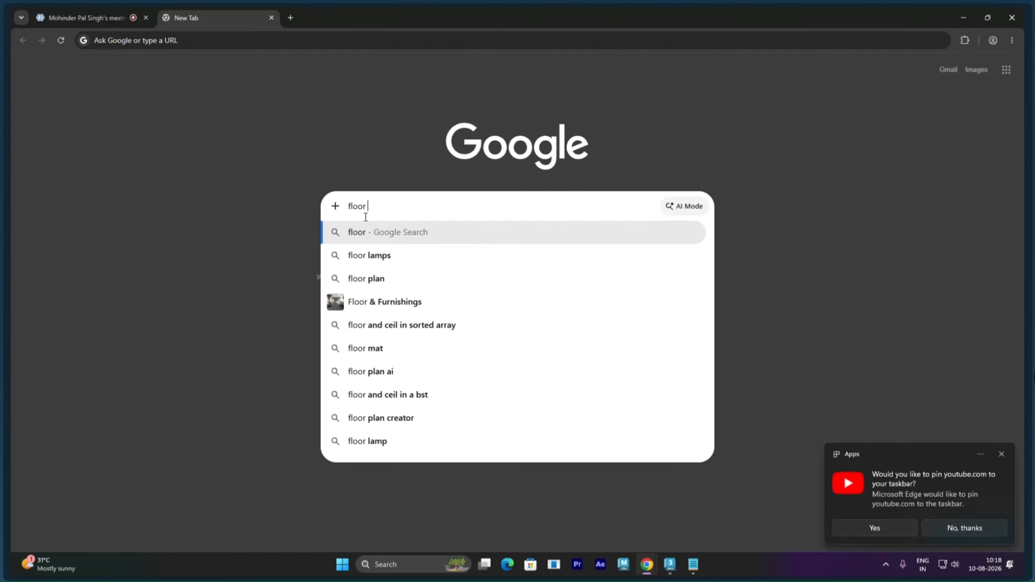
{"action": "type", "text": "tiles te"}
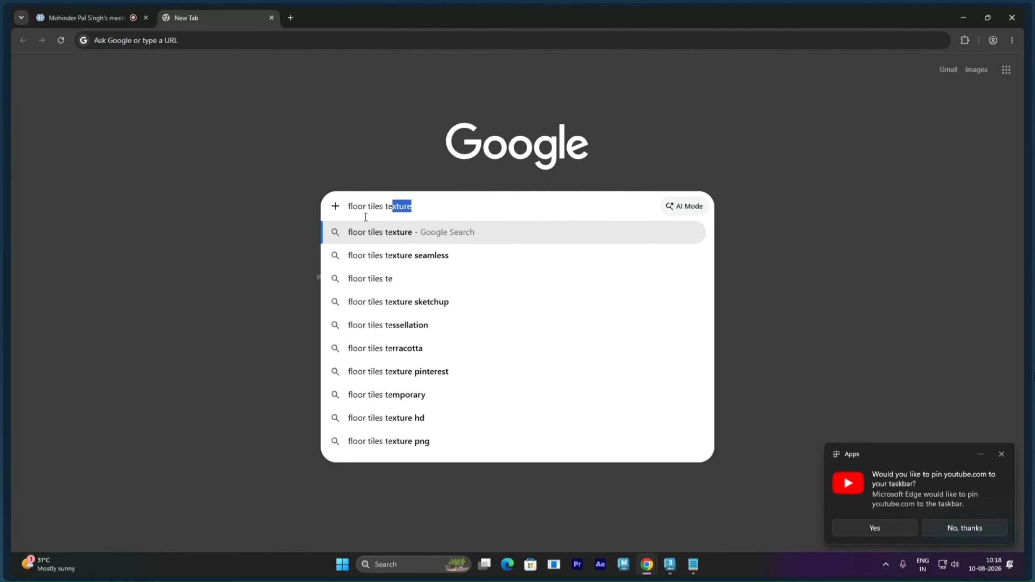
{"action": "key", "text": "Down"}
{"action": "key", "text": "Return"}
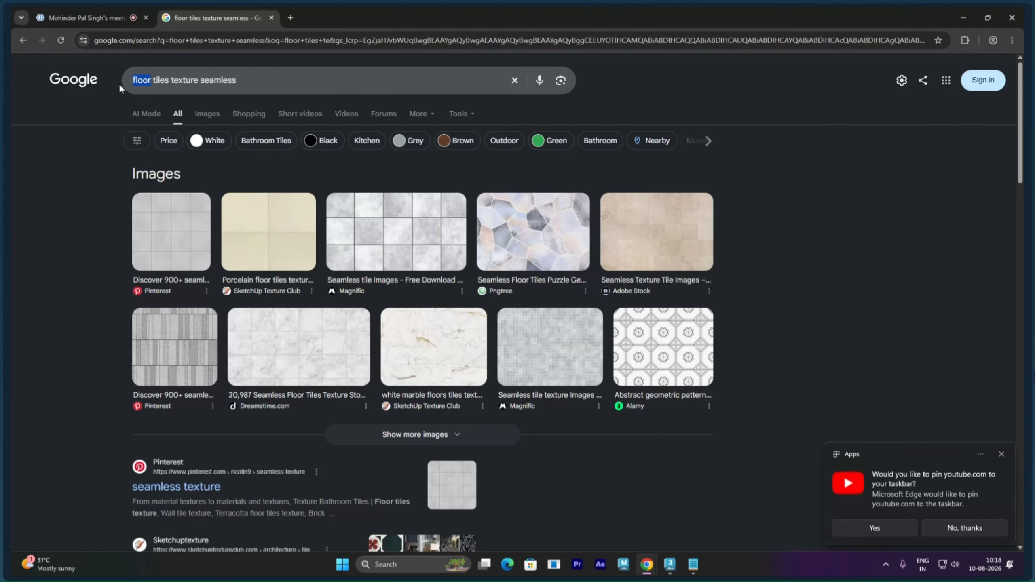
Step: Change the search to "greynite tiles texture seamless" and show the image results
{"action": "type", "text": "greynite"}
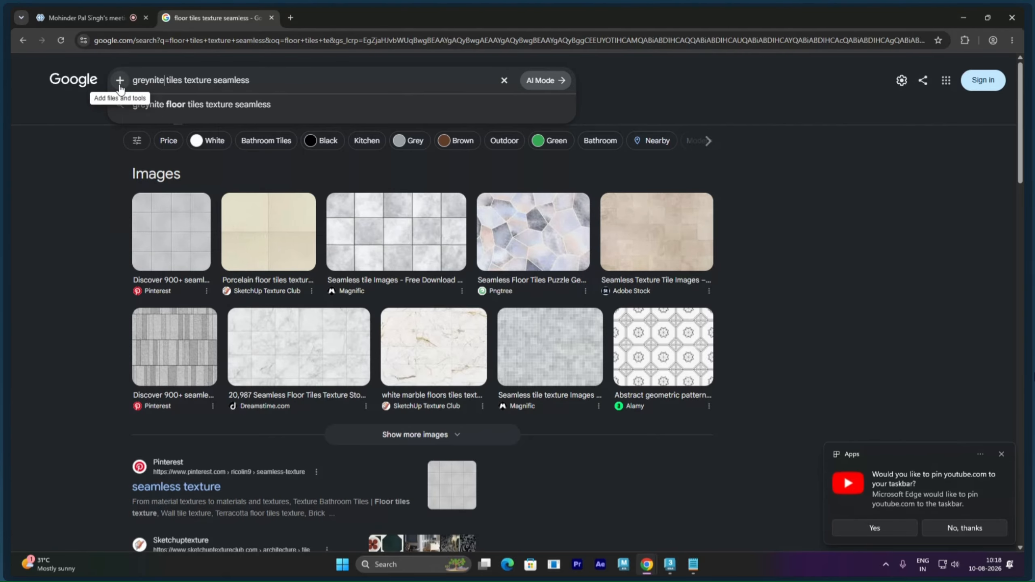
{"action": "key", "text": "Return"}
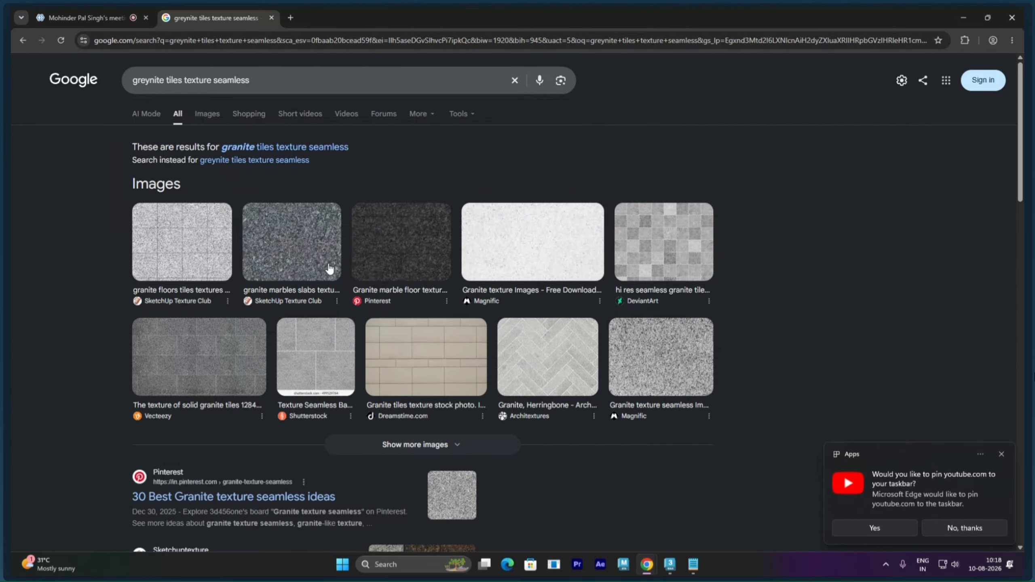
{"action": "left_click", "coordinate": [208, 114]}
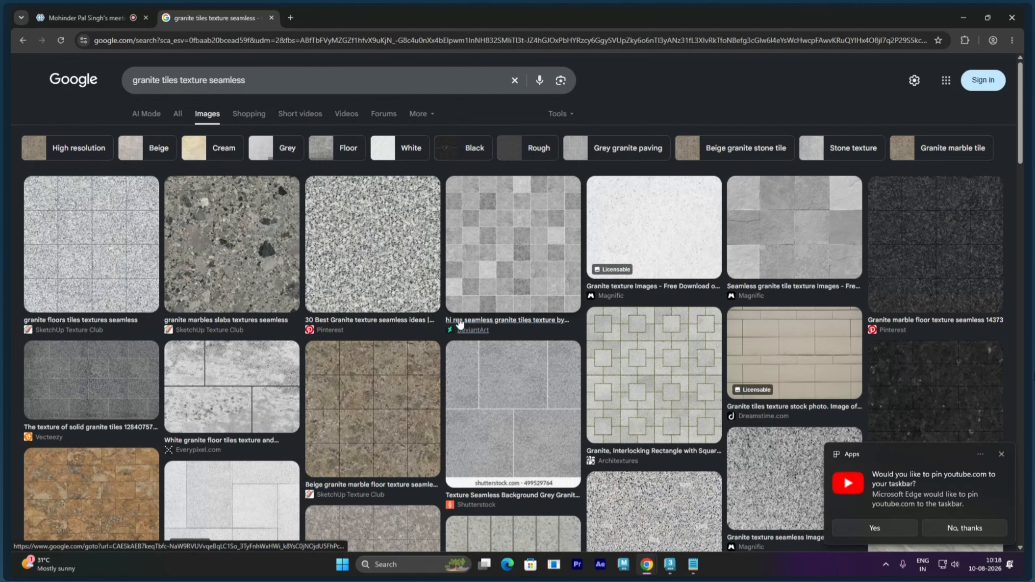
Step: Browse the granite tile images and open the preview of Alamy's beige and brown granite texture
{"action": "scroll", "coordinate": [461, 323], "scroll_direction": "down", "scroll_amount": 10}
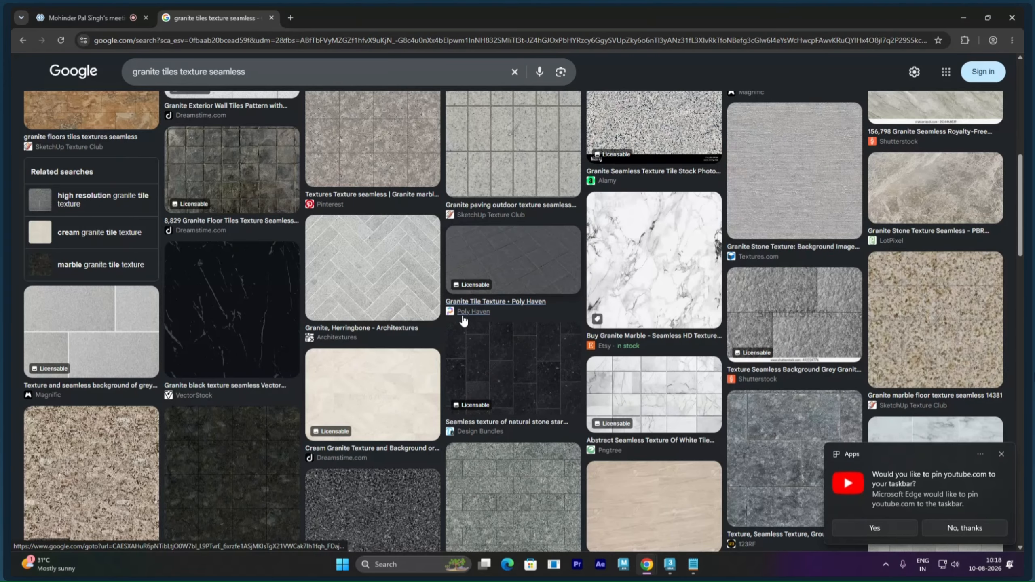
{"action": "scroll", "coordinate": [464, 322], "scroll_direction": "down", "scroll_amount": 5}
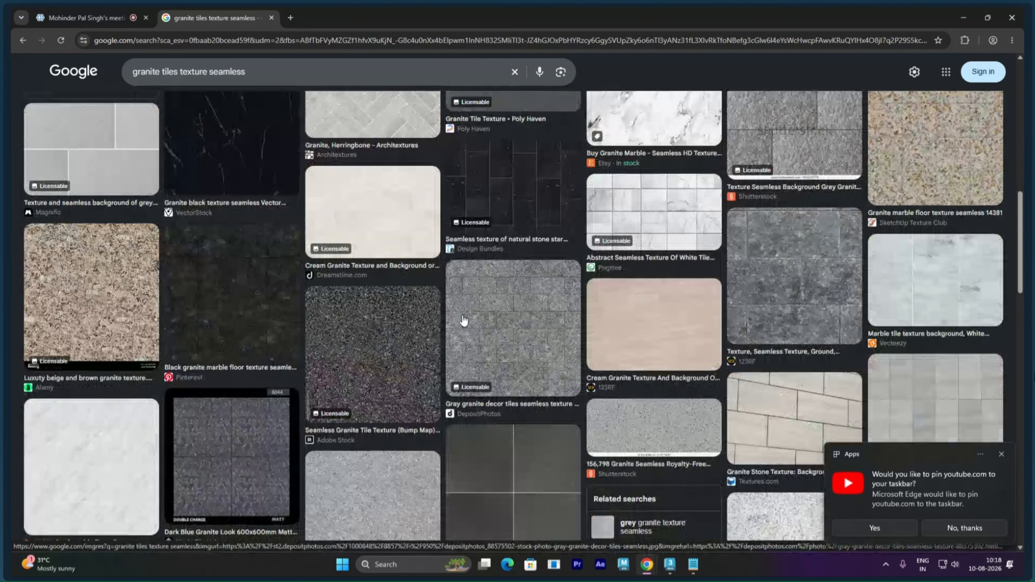
{"action": "scroll", "coordinate": [323, 273], "scroll_direction": "up", "scroll_amount": 1}
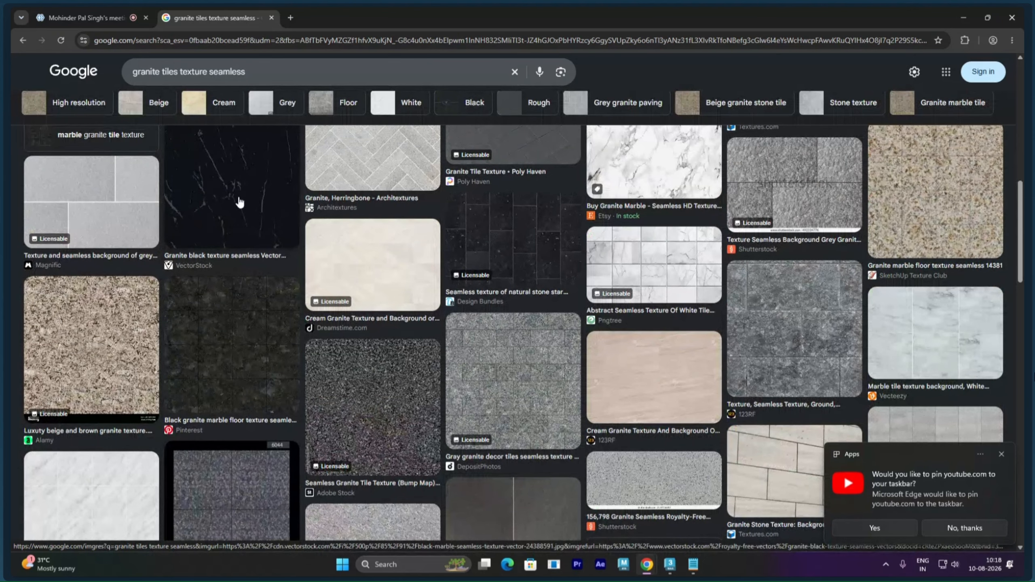
{"action": "left_click", "coordinate": [114, 327]}
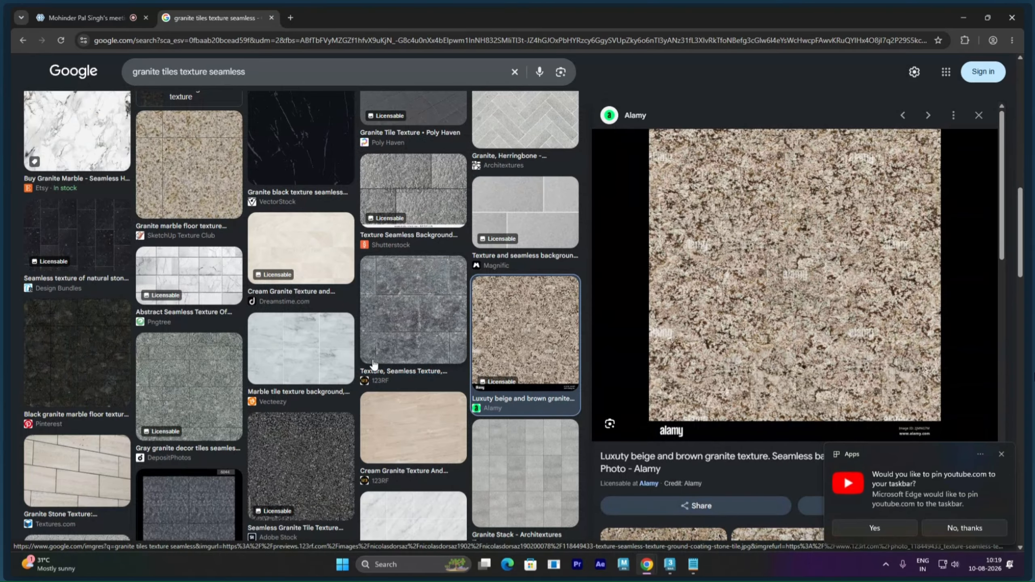
Step: Return to the earlier image results and open the preview of Etsy's white granite marble texture
{"action": "scroll", "coordinate": [241, 312], "scroll_direction": "up", "scroll_amount": 6}
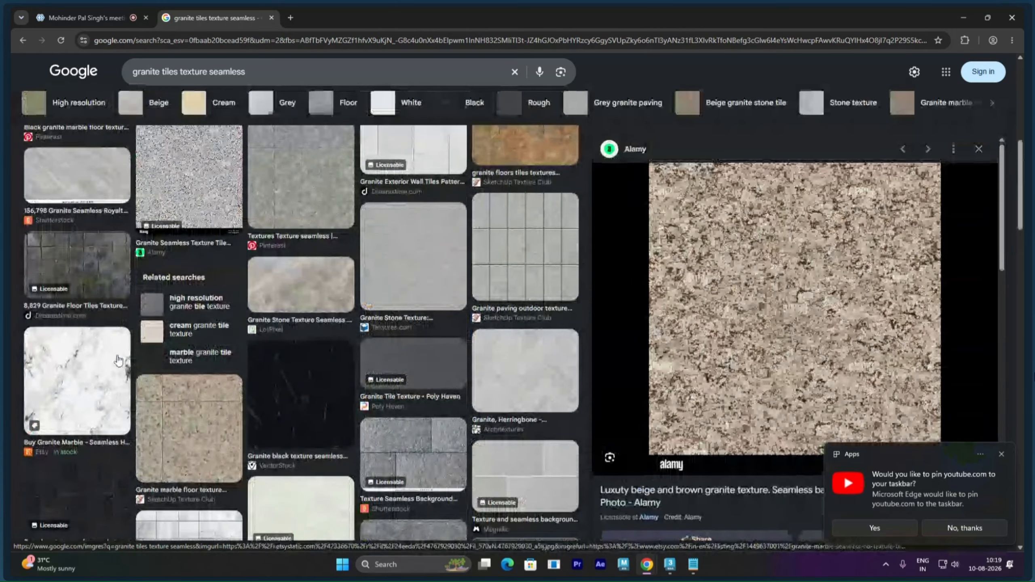
{"action": "left_click", "coordinate": [118, 360]}
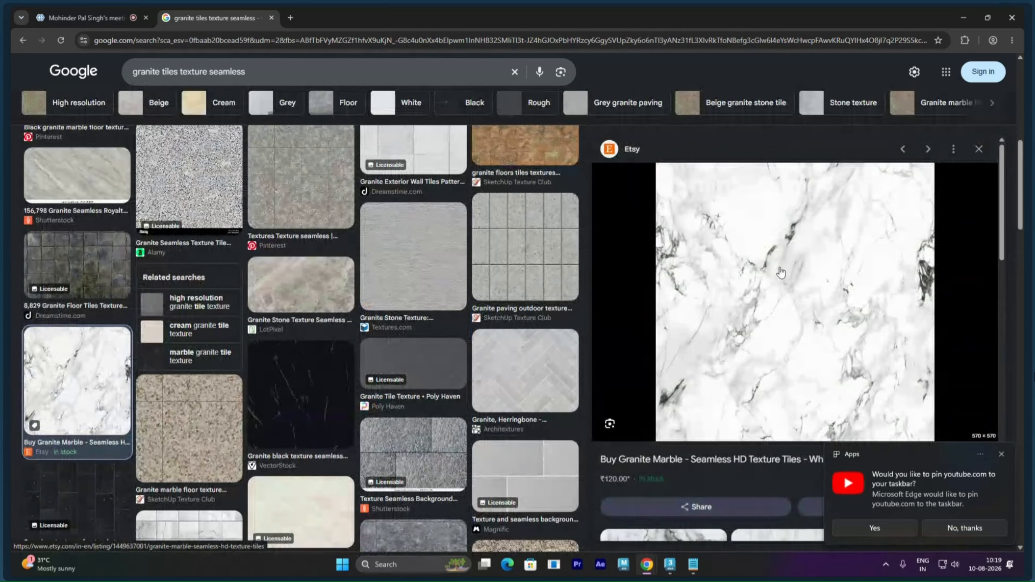
{"action": "right_click", "coordinate": [791, 247]}
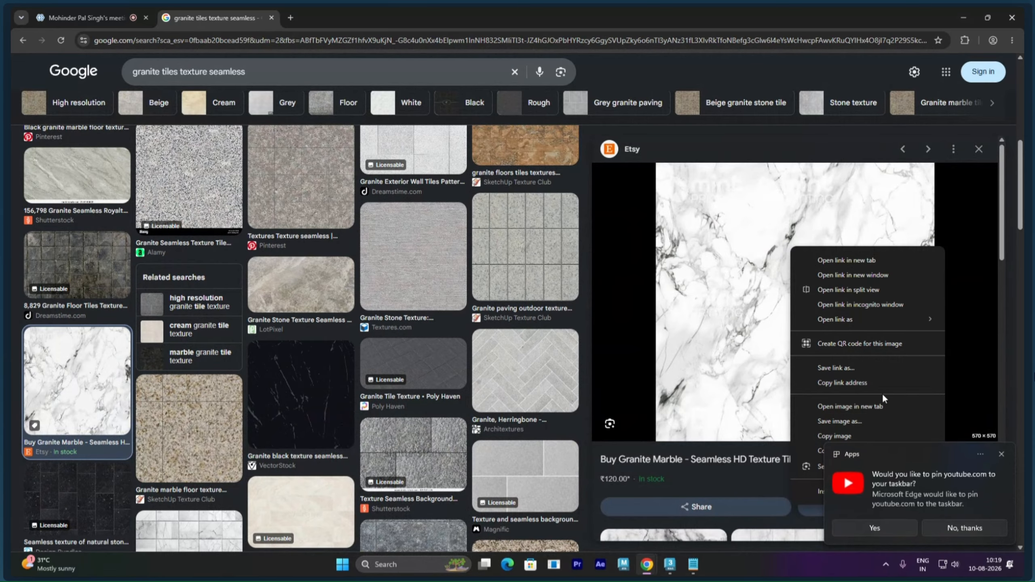
{"action": "left_click", "coordinate": [840, 421]}
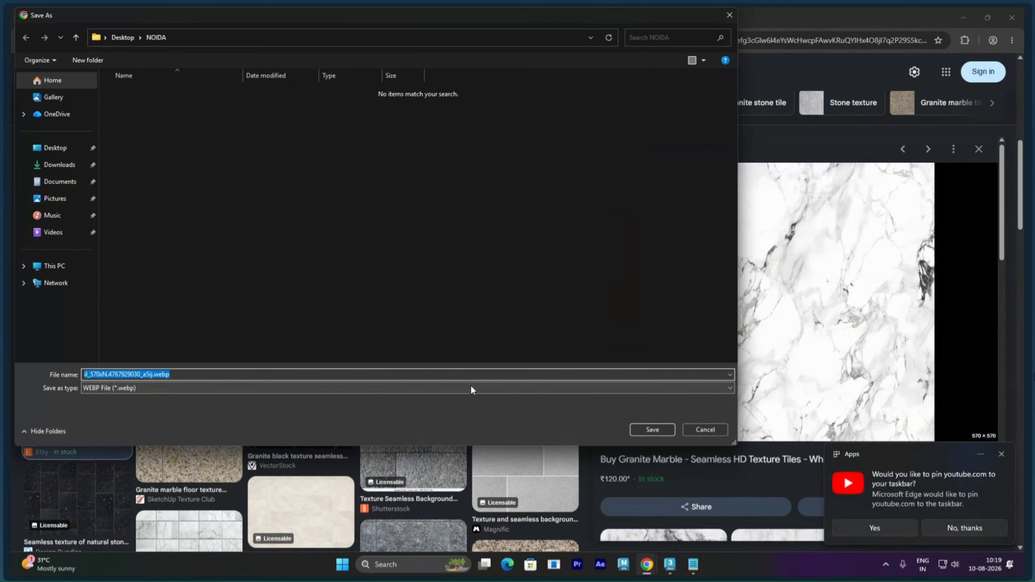
{"action": "left_click", "coordinate": [698, 429]}
Step: Copy the previewed Etsy marble image and launch Photoshop through a Windows search for "pho"
{"action": "right_click", "coordinate": [715, 289]}
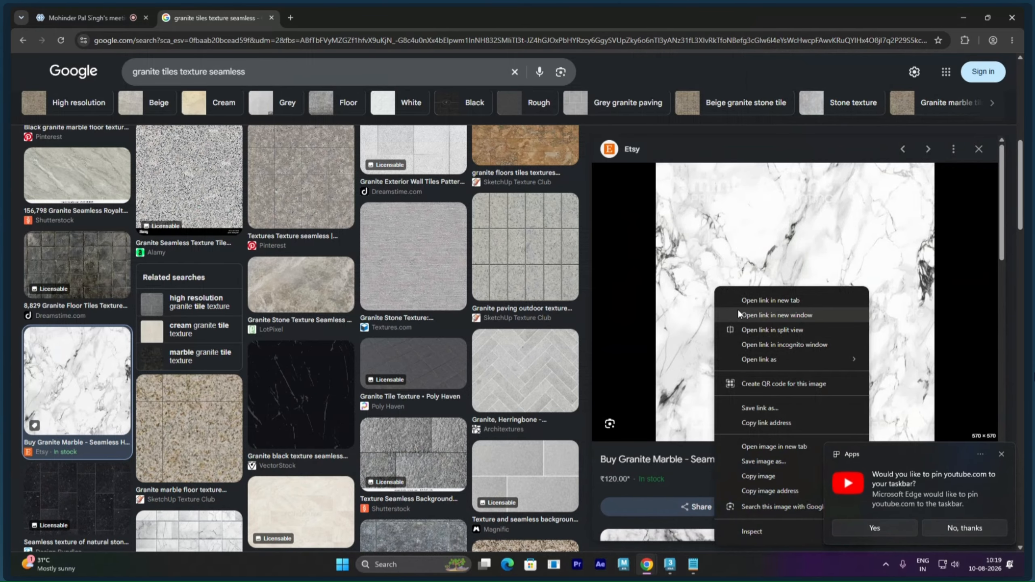
{"action": "left_click", "coordinate": [758, 476]}
{"action": "left_click", "coordinate": [428, 563]}
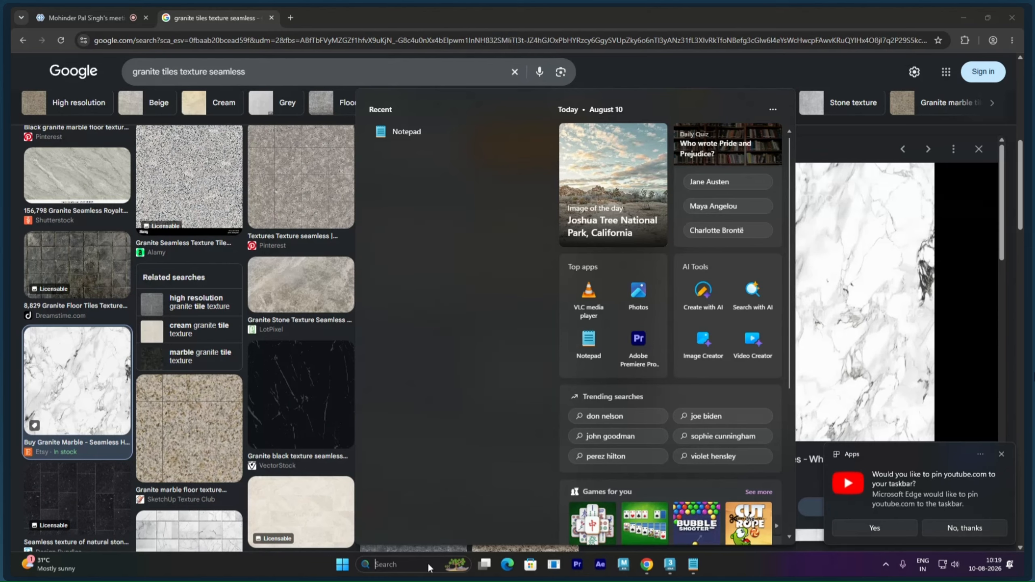
{"action": "type", "text": "p"}
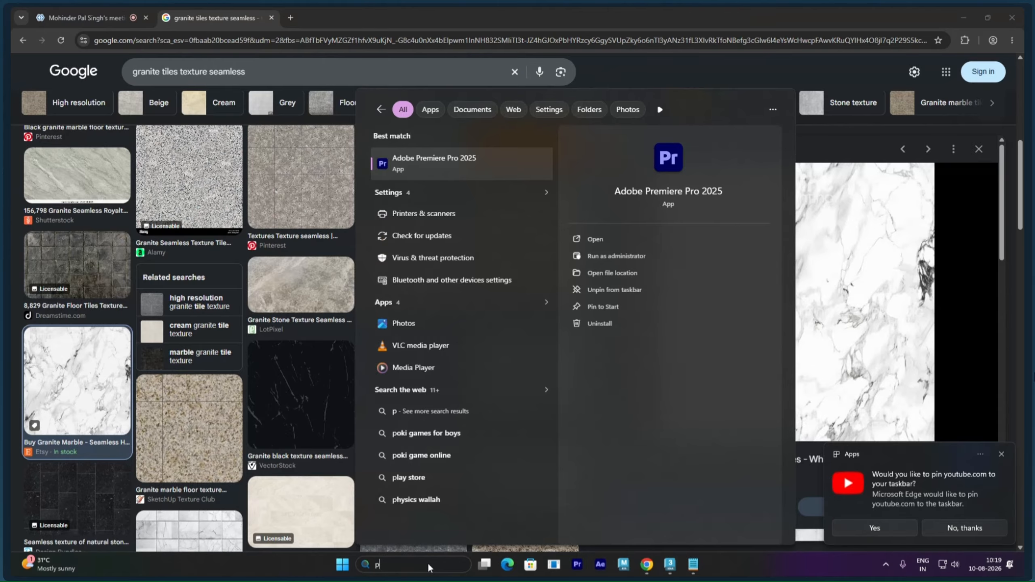
{"action": "type", "text": "ho"}
{"action": "key", "text": "Return"}
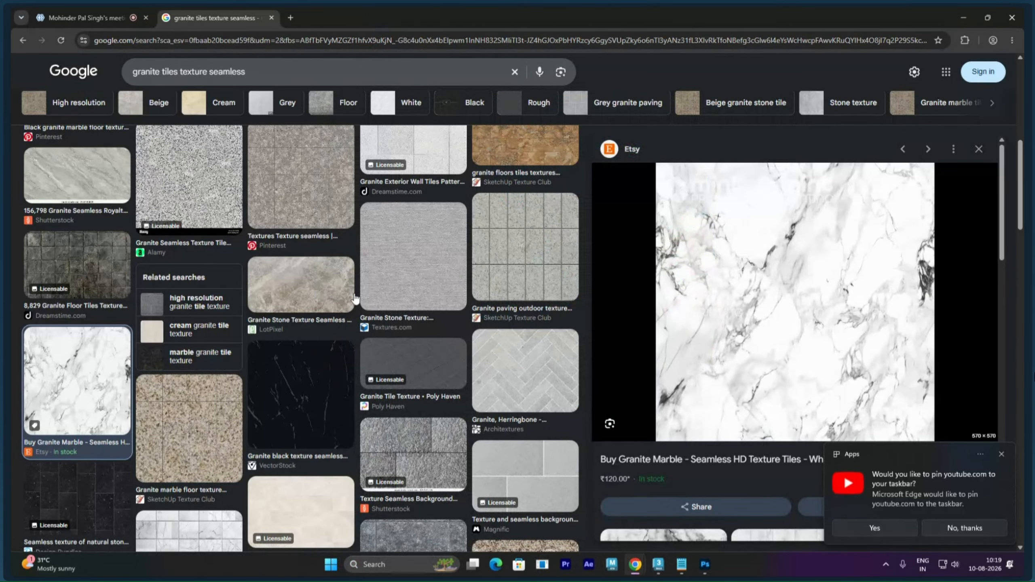
Step: Browse further granite tile images in the results and examine Dreamstime's grey veined floor tile texture in the preview
{"action": "scroll", "coordinate": [356, 299], "scroll_direction": "down", "scroll_amount": 6}
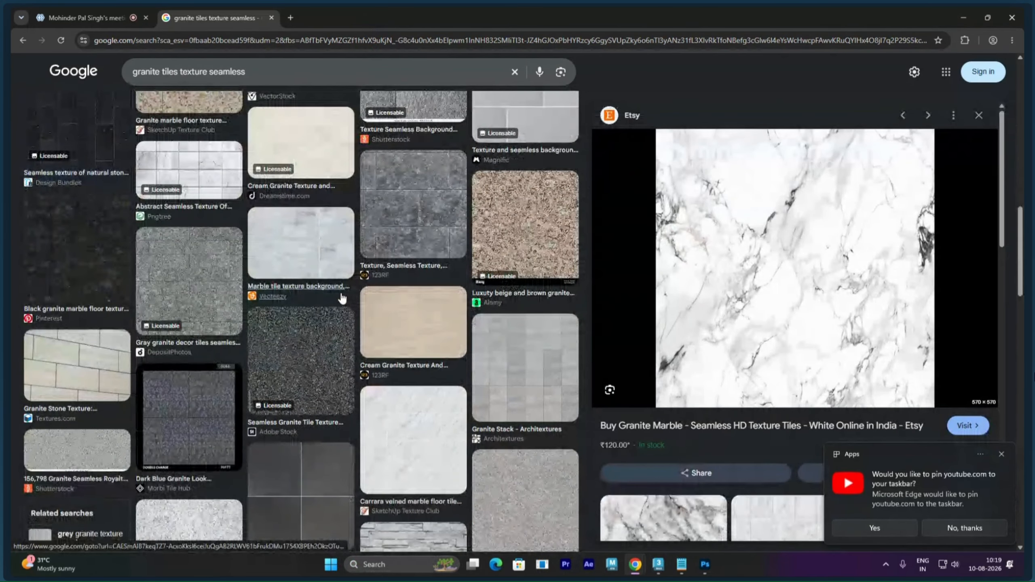
{"action": "scroll", "coordinate": [341, 299], "scroll_direction": "down", "scroll_amount": 3}
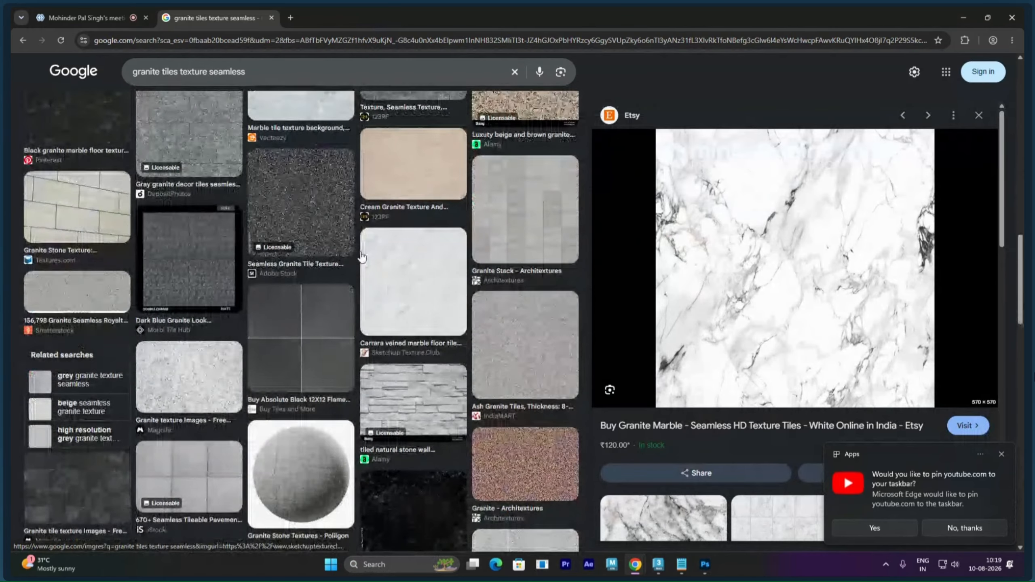
{"action": "scroll", "coordinate": [362, 257], "scroll_direction": "down", "scroll_amount": 4}
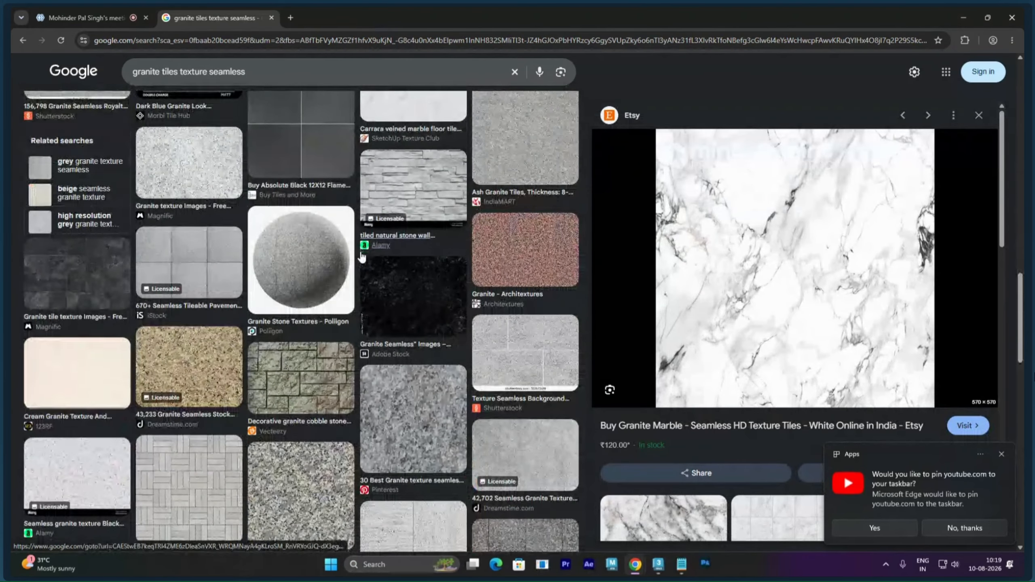
{"action": "scroll", "coordinate": [362, 257], "scroll_direction": "down", "scroll_amount": 3}
{"action": "scroll", "coordinate": [362, 256], "scroll_direction": "down", "scroll_amount": 1}
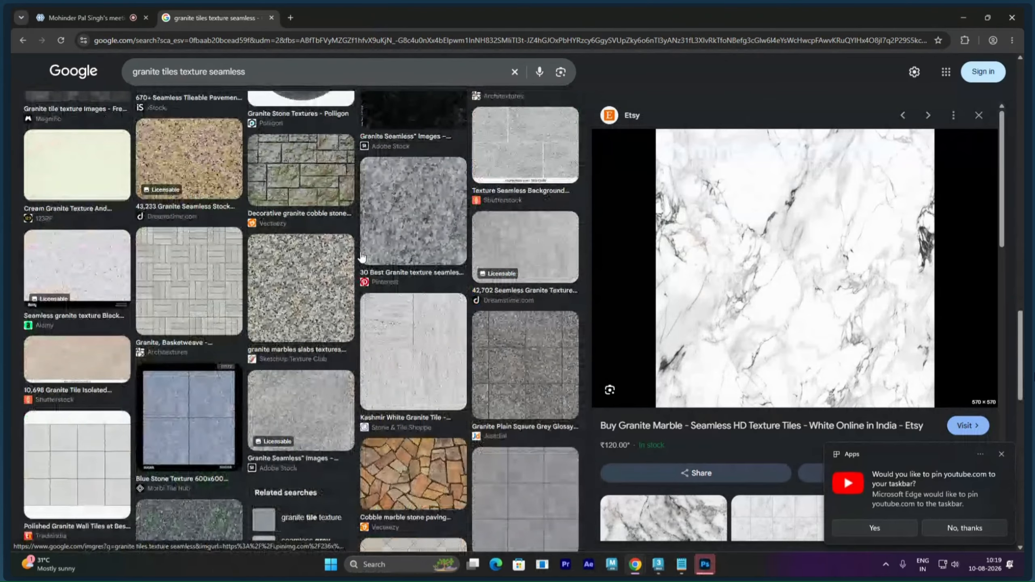
{"action": "scroll", "coordinate": [362, 257], "scroll_direction": "down", "scroll_amount": 5}
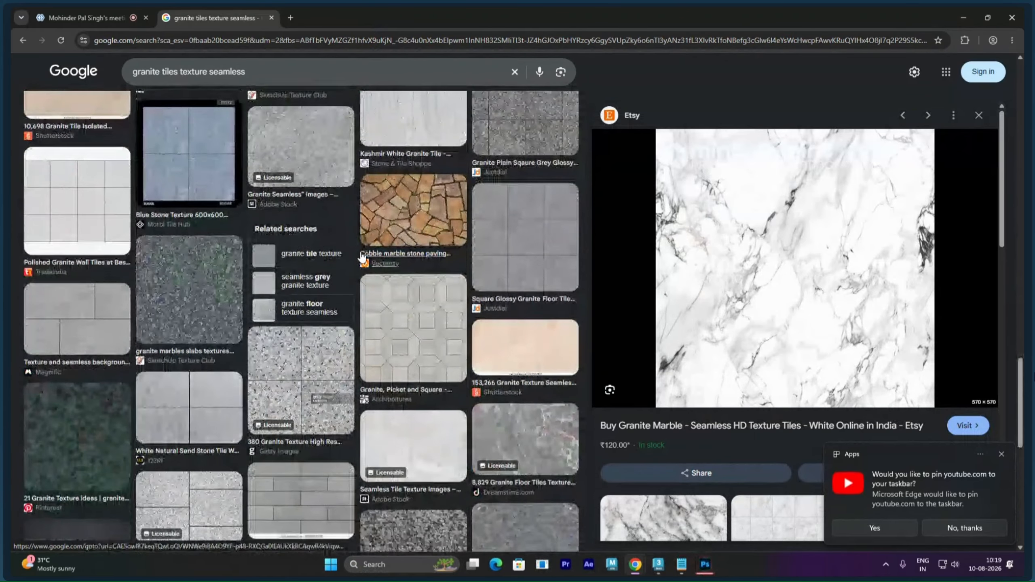
{"action": "scroll", "coordinate": [362, 257], "scroll_direction": "down", "scroll_amount": 4}
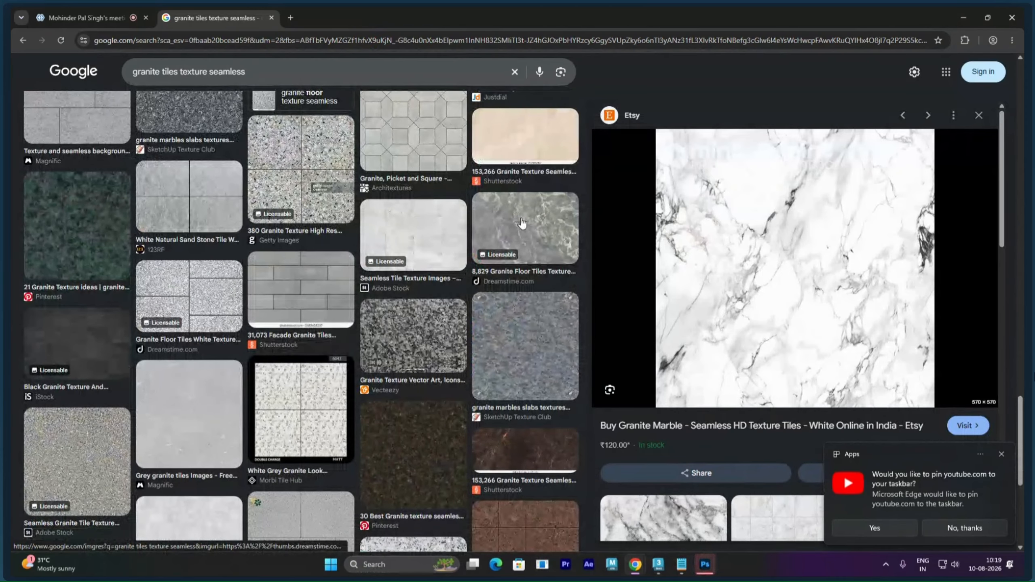
{"action": "left_click", "coordinate": [522, 223]}
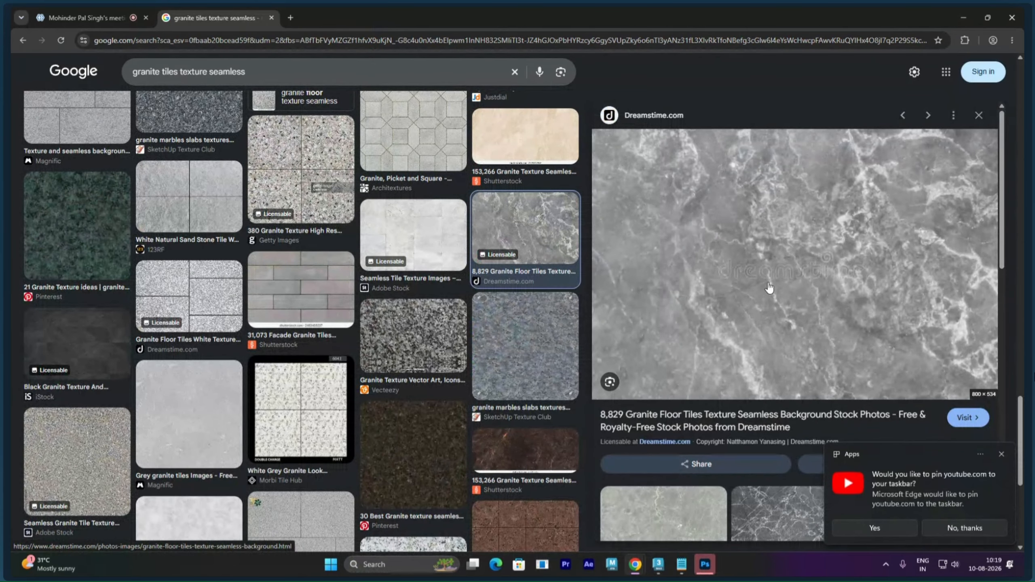
{"action": "scroll", "coordinate": [127, 258], "scroll_direction": "down", "scroll_amount": 10}
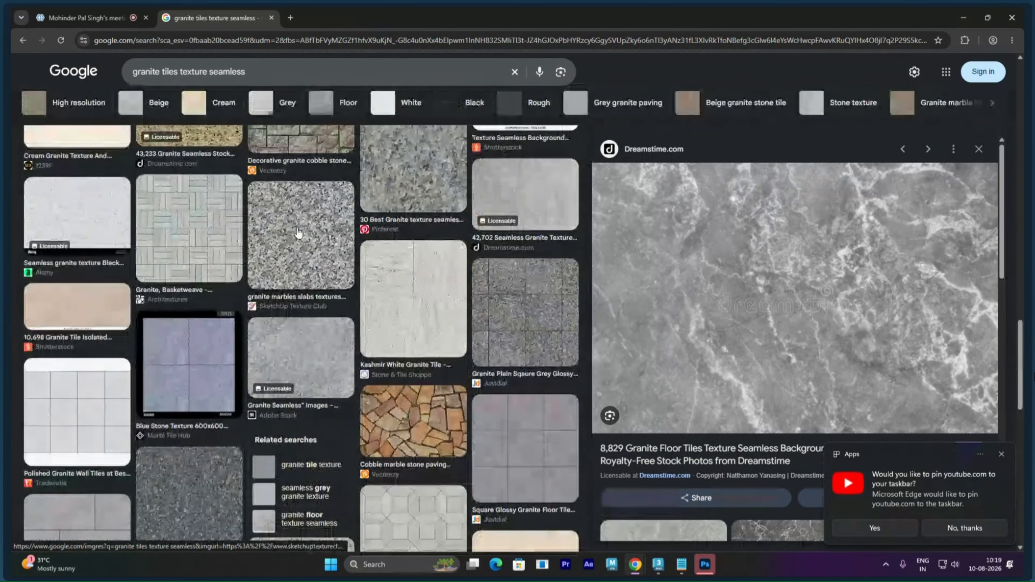
{"action": "scroll", "coordinate": [264, 126], "scroll_direction": "up", "scroll_amount": 3}
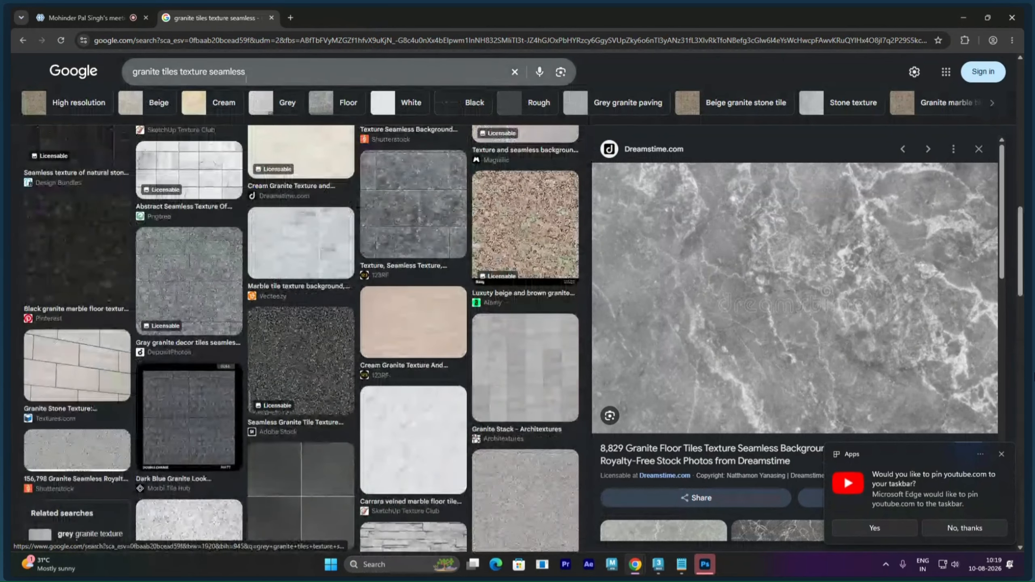
{"action": "scroll", "coordinate": [250, 78], "scroll_direction": "up", "scroll_amount": 5}
Step: Extend the image search to "granite tiles texture seamless without water mark"
{"action": "left_click", "coordinate": [249, 77]}
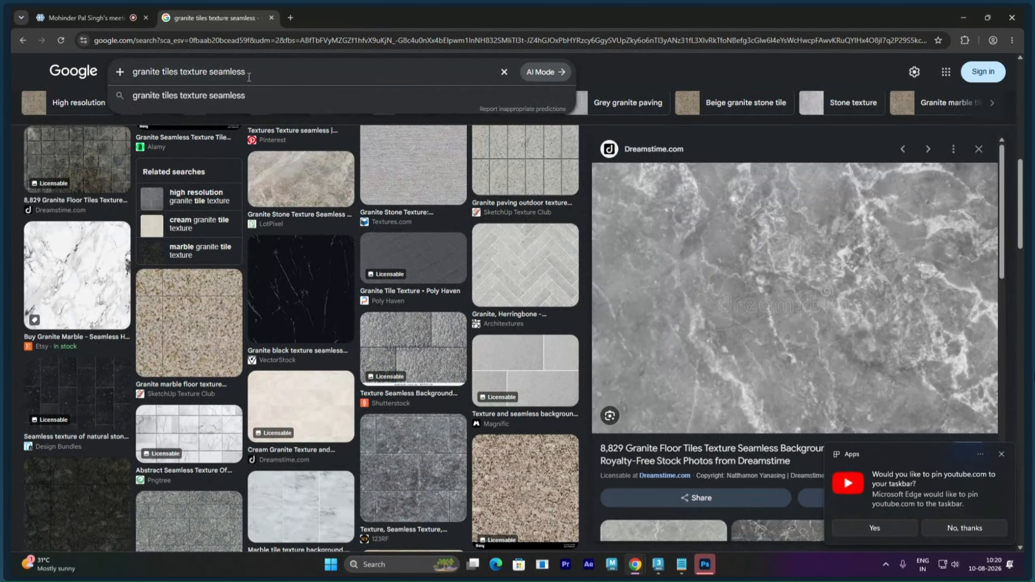
{"action": "type", "text": "witho"}
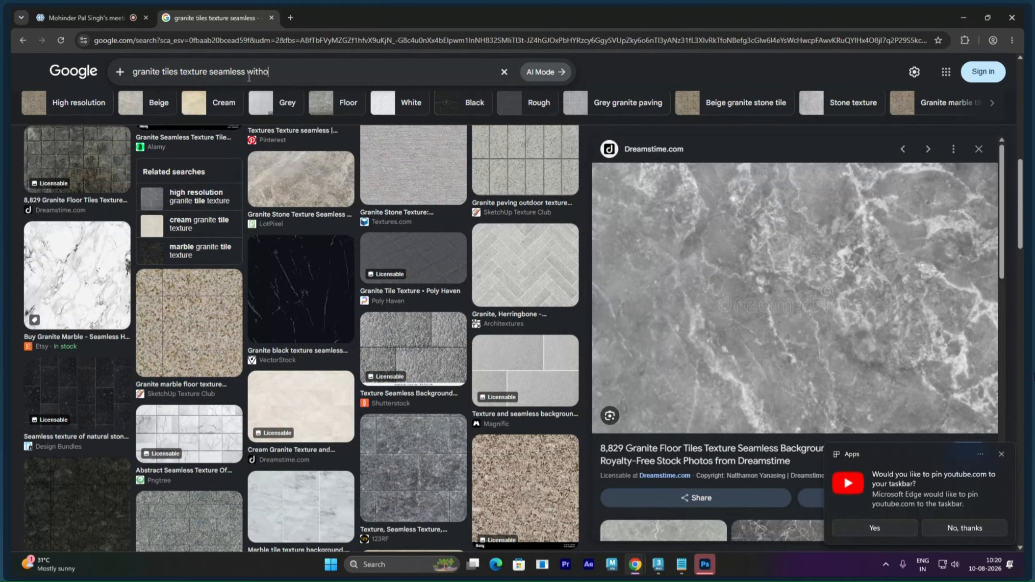
{"action": "type", "text": "ut water mark"}
{"action": "key", "text": "Return"}
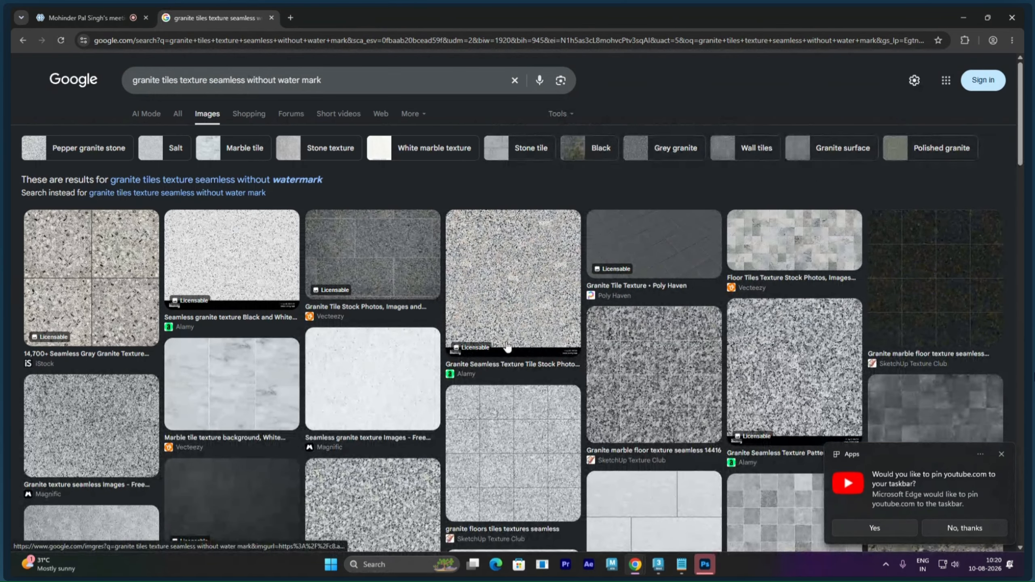
Step: Browse the new image results and open the preview of Magnific's grey speckled granite texture
{"action": "scroll", "coordinate": [518, 346], "scroll_direction": "down", "scroll_amount": 1}
{"action": "scroll", "coordinate": [521, 343], "scroll_direction": "down", "scroll_amount": 2}
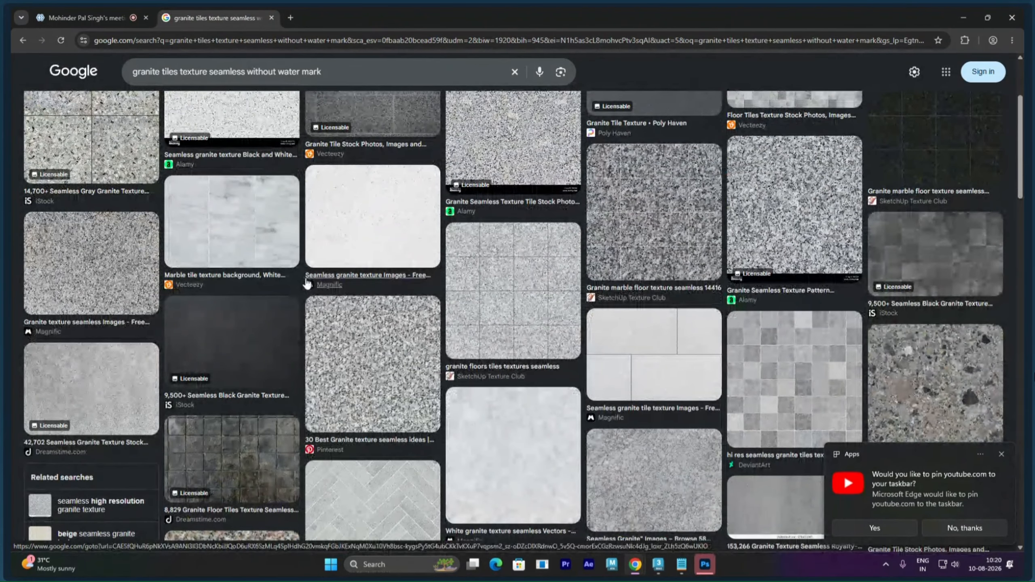
{"action": "scroll", "coordinate": [299, 293], "scroll_direction": "down", "scroll_amount": 1}
{"action": "left_click", "coordinate": [120, 229]}
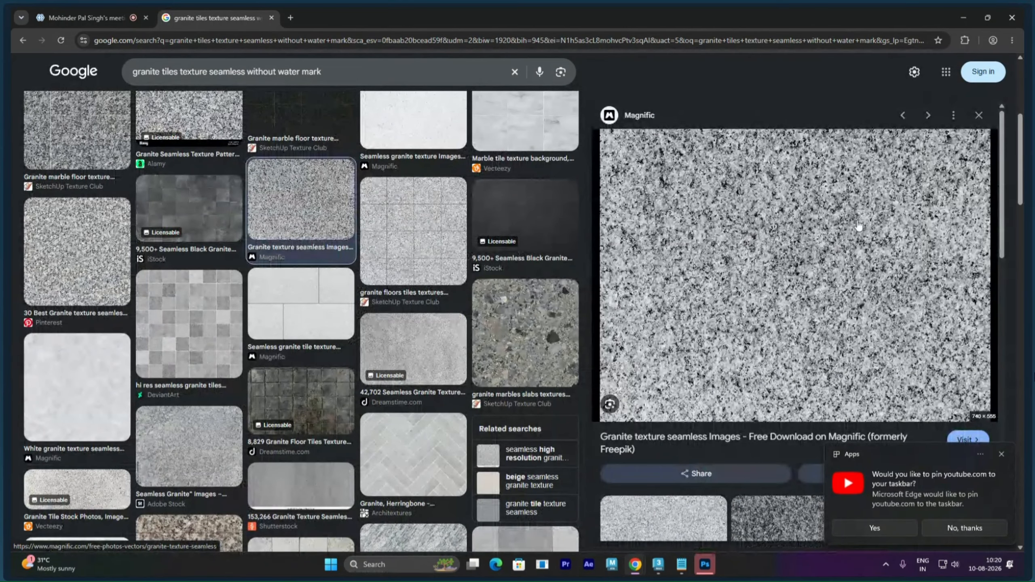
{"action": "right_click", "coordinate": [786, 228]}
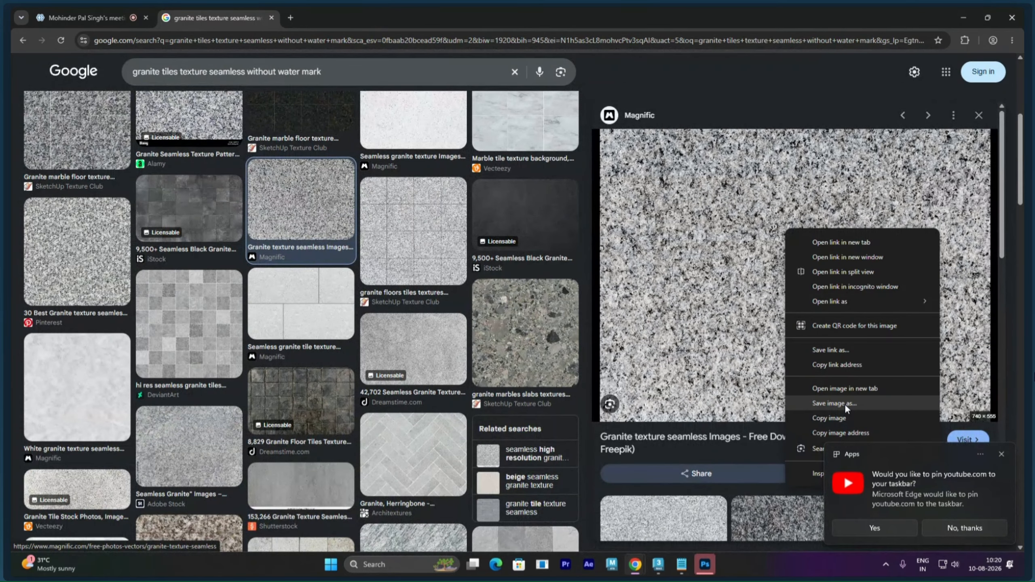
{"action": "left_click", "coordinate": [845, 403]}
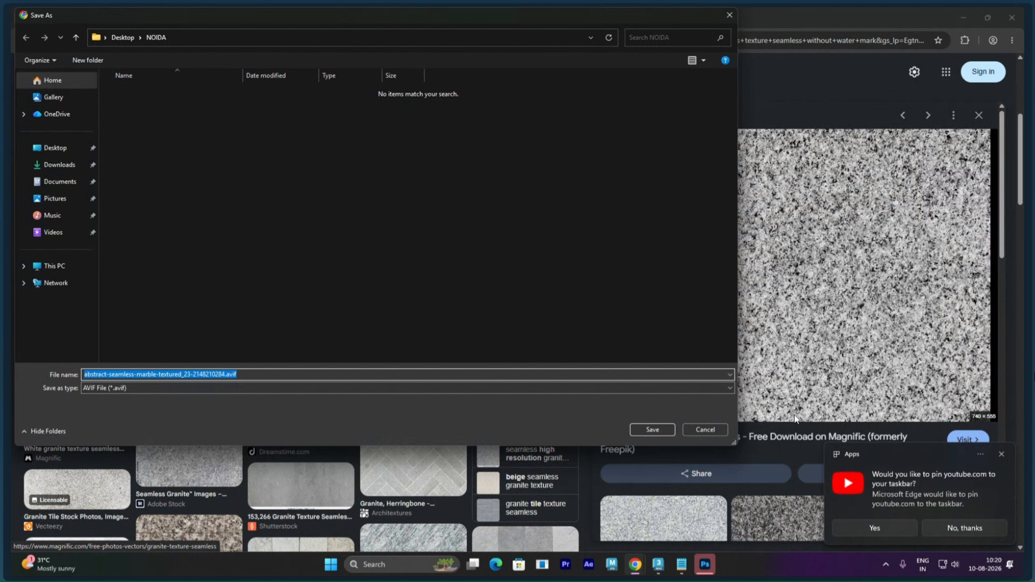
{"action": "left_click", "coordinate": [720, 429]}
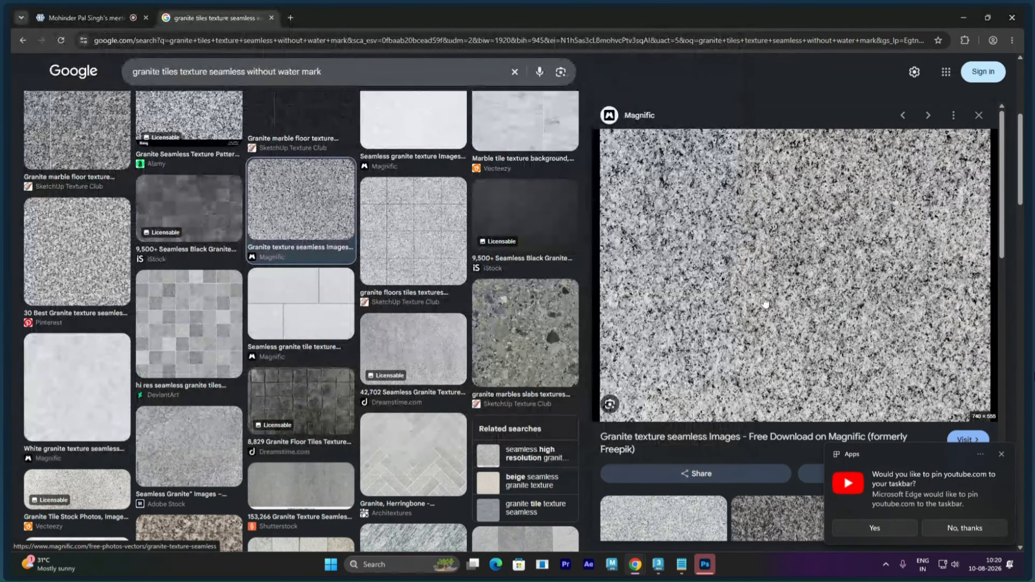
Step: Copy the previewed Magnific granite image to the clipboard
{"action": "right_click", "coordinate": [759, 284]}
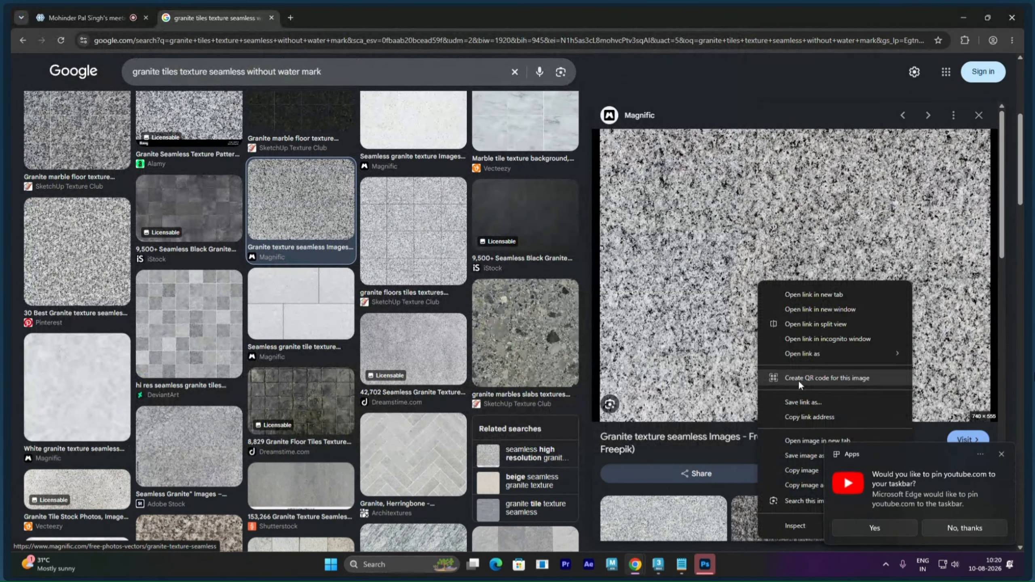
{"action": "left_click", "coordinate": [798, 471]}
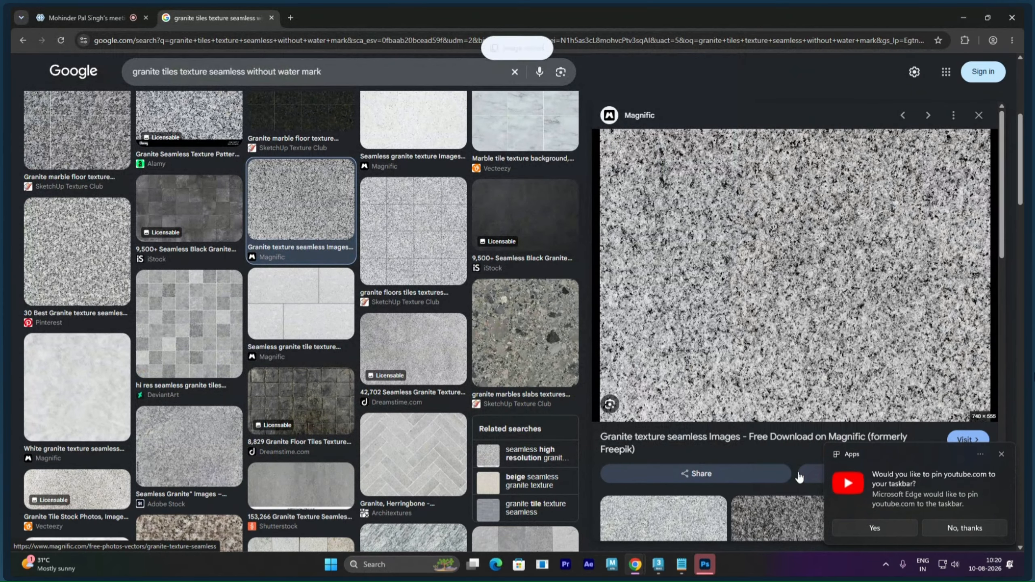
Step: Switch to Photoshop, create a 570 by 570 pixel document at 300 pixels/inch, and dismiss the taskbar pinning notification
{"action": "left_click", "coordinate": [705, 564]}
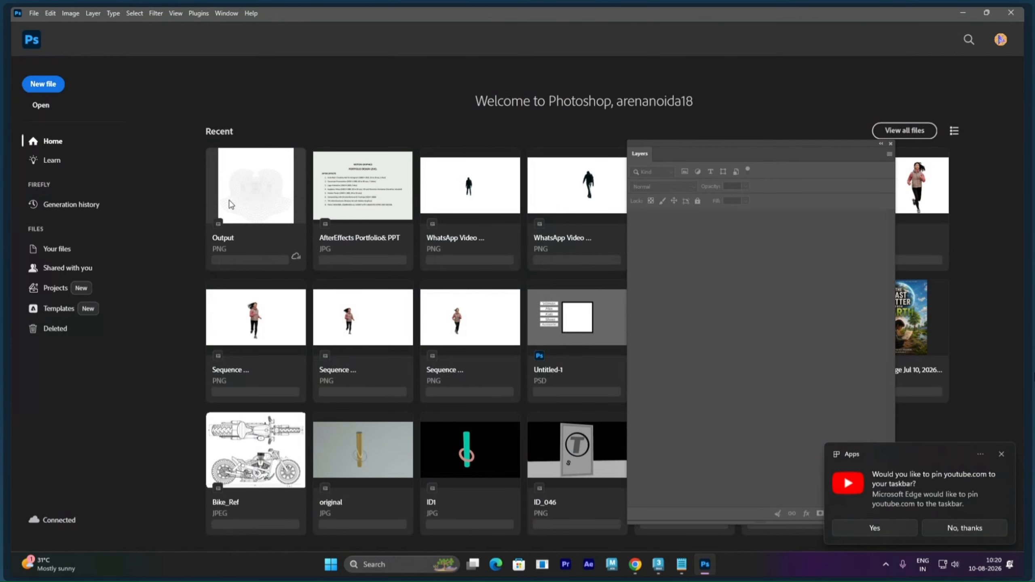
{"action": "left_click", "coordinate": [45, 85]}
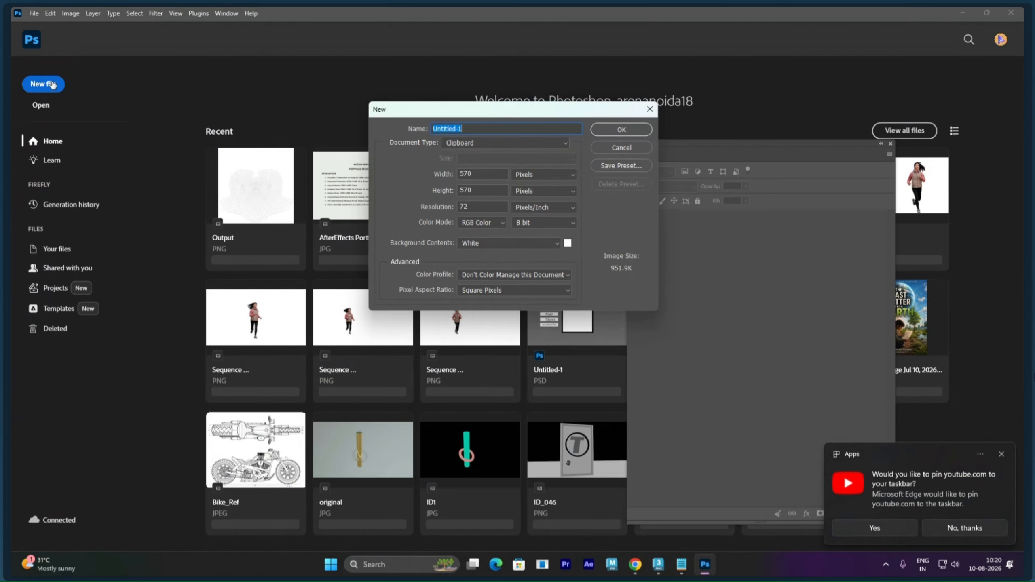
{"action": "double_click", "coordinate": [478, 208]}
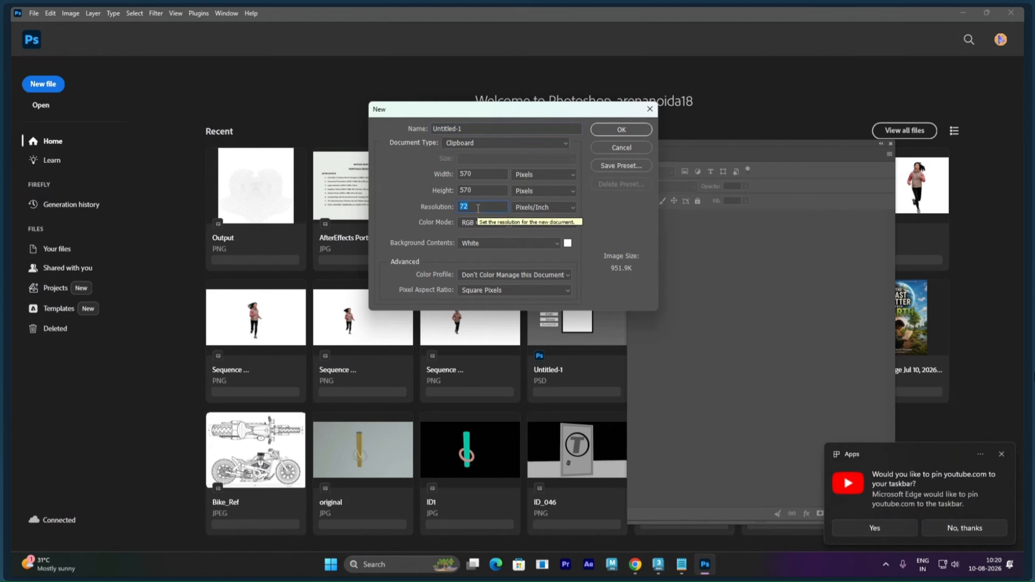
{"action": "type", "text": "300"}
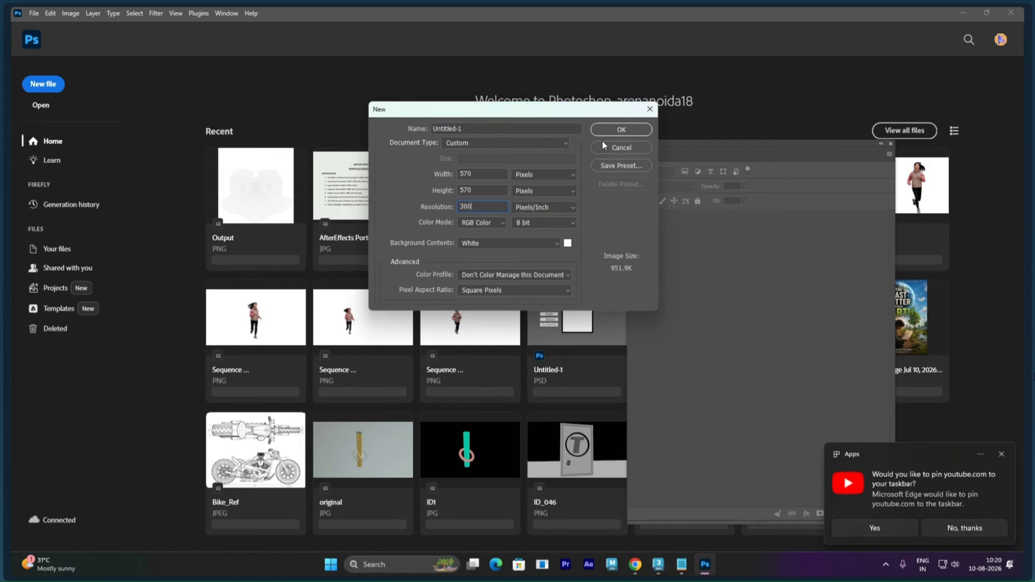
{"action": "left_click", "coordinate": [613, 131]}
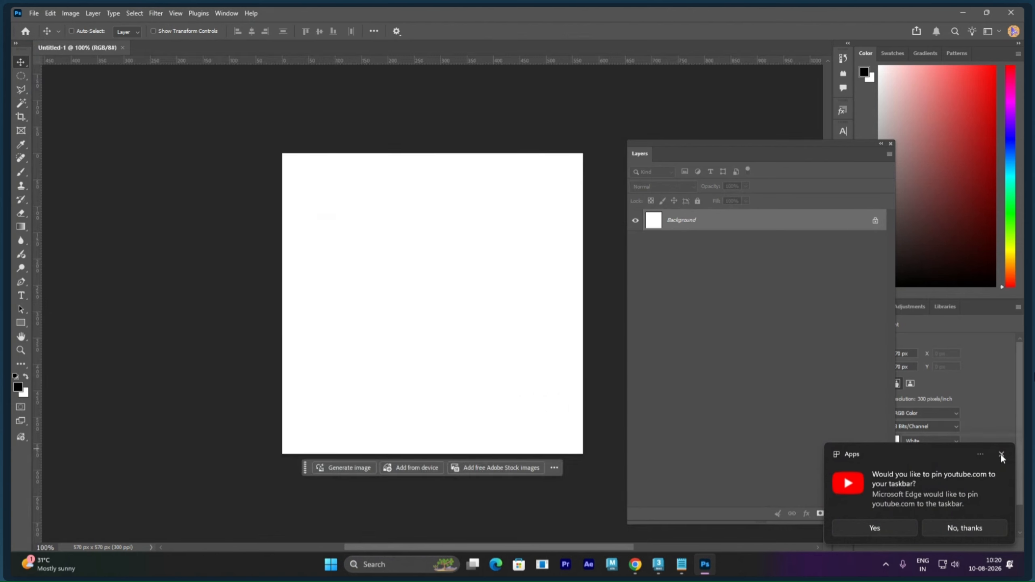
{"action": "left_click", "coordinate": [1002, 454]}
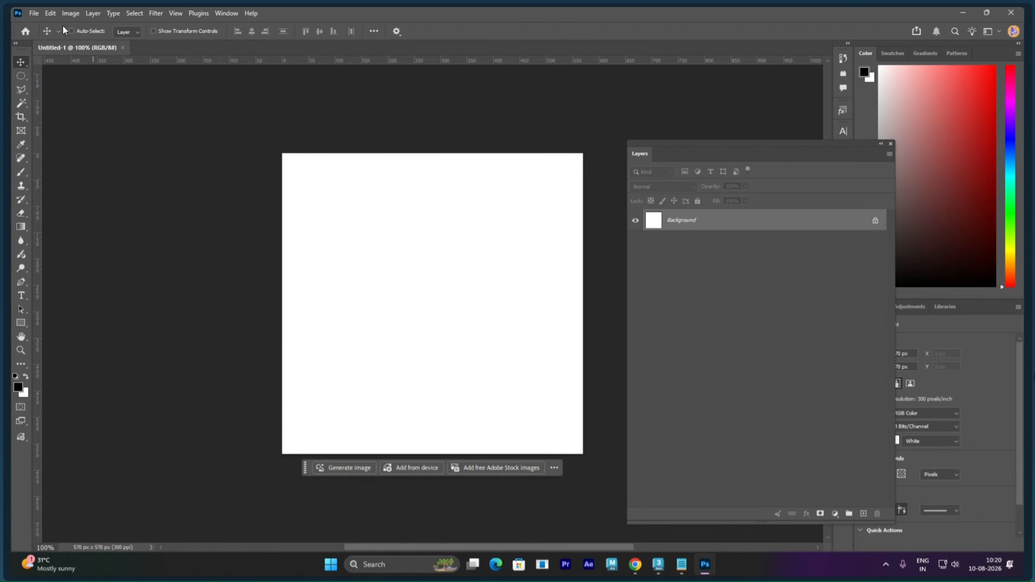
Step: Paste the copied granite image into the new document
{"action": "left_click", "coordinate": [54, 13]}
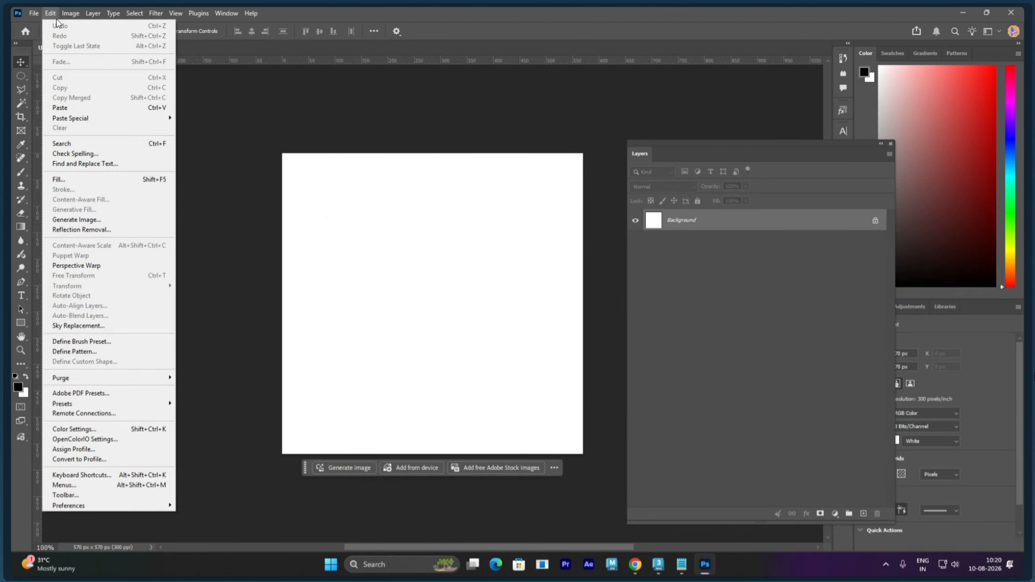
{"action": "left_click", "coordinate": [81, 107]}
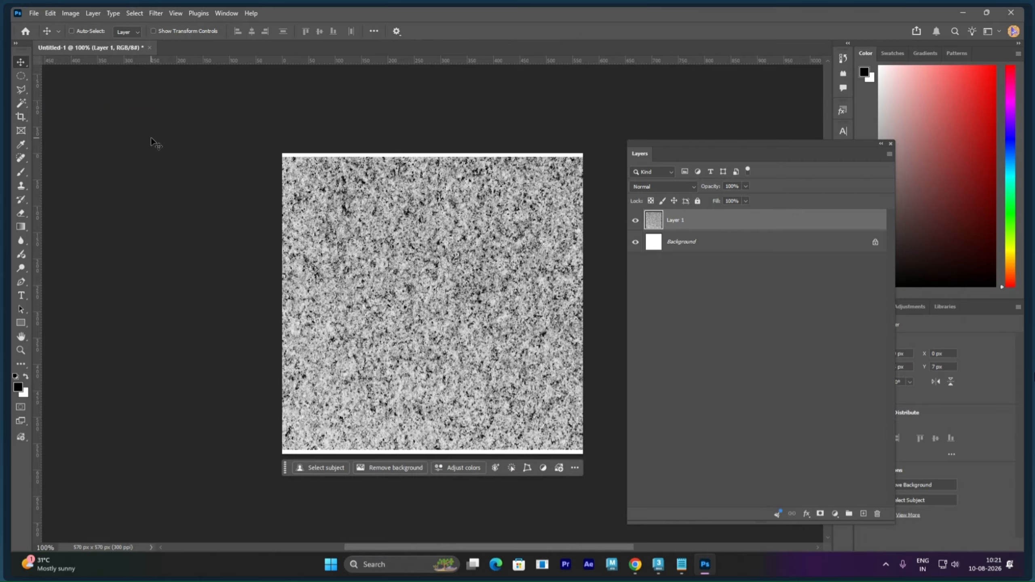
Step: Draw an Elliptical Marquee selection over the upper part of the pasted granite layer
{"action": "key", "text": "m"}
{"action": "left_click_drag", "start_coordinate": [287, 154], "coordinate": [540, 335]}
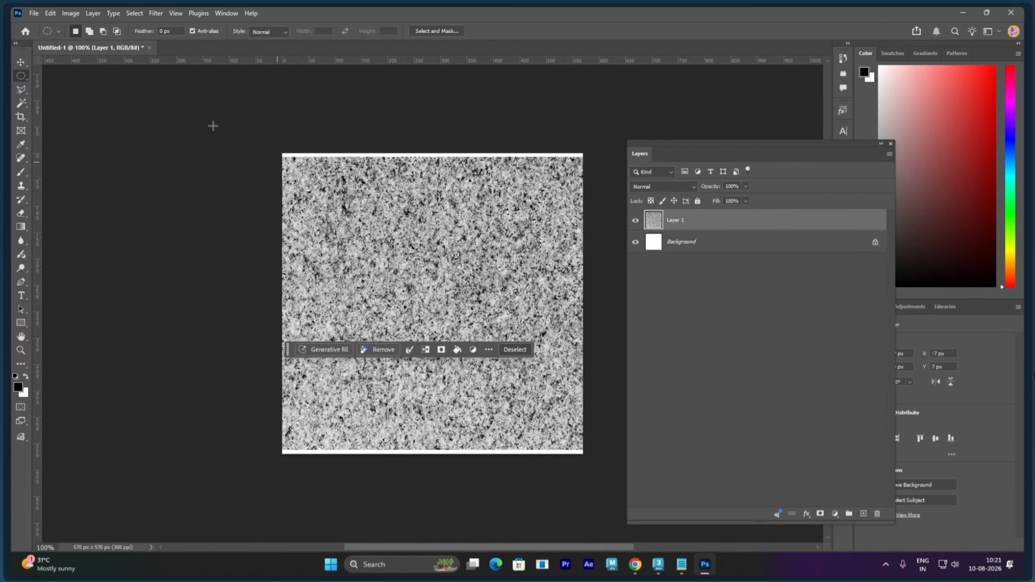
Step: Select the granite texture with the Rectangular Marquee tool and crop the canvas to it, cutting off the white strips
{"action": "right_click", "coordinate": [21, 78]}
{"action": "left_click", "coordinate": [38, 83]}
{"action": "left_click", "coordinate": [137, 145]}
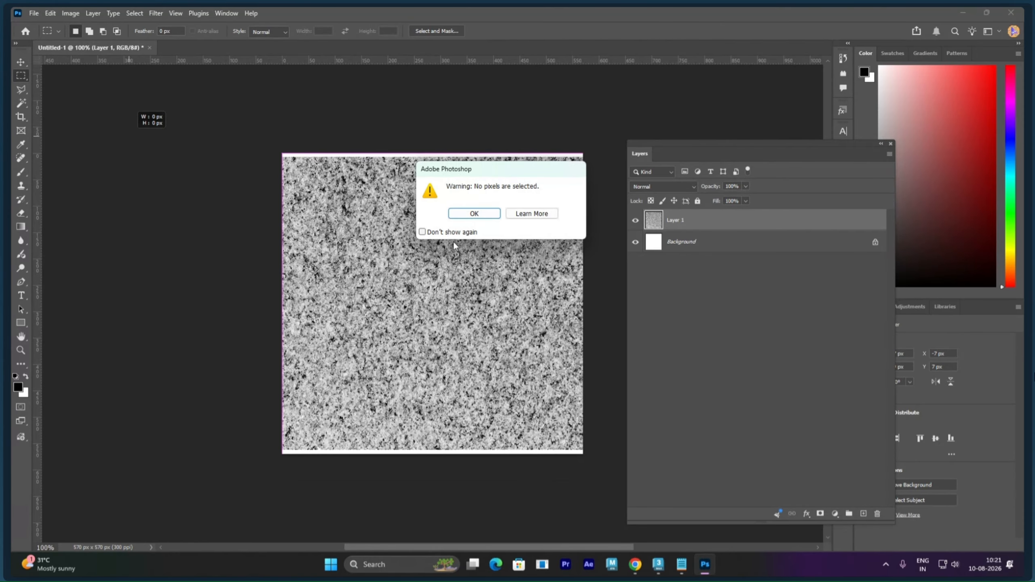
{"action": "left_click", "coordinate": [474, 214]}
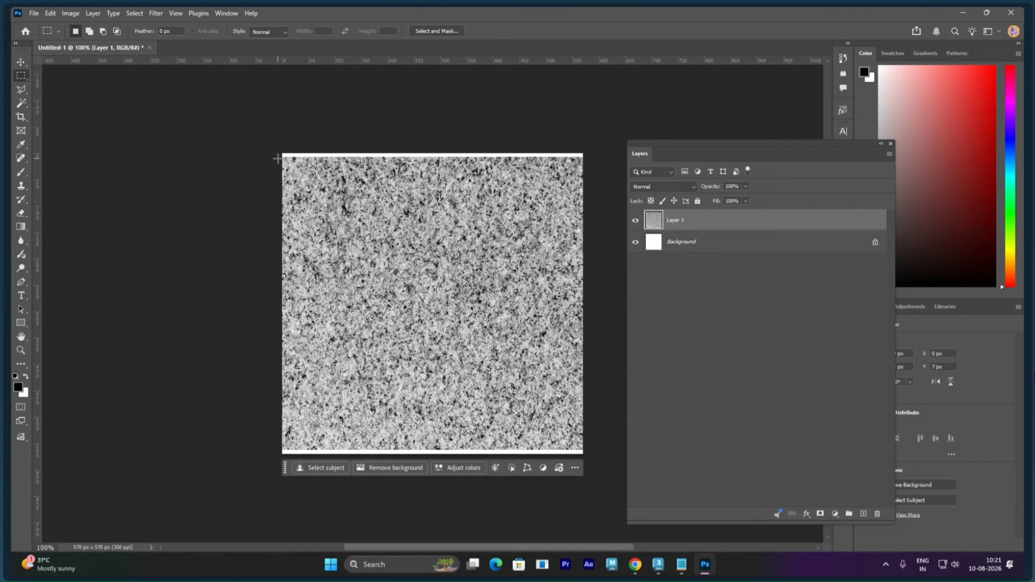
{"action": "left_click_drag", "start_coordinate": [278, 158], "coordinate": [588, 449]}
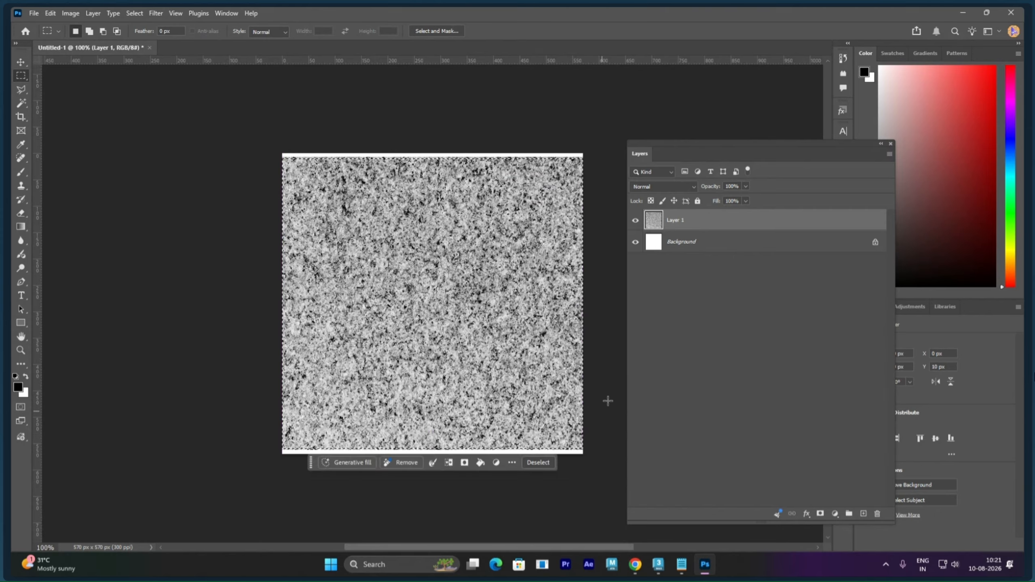
{"action": "left_click", "coordinate": [78, 14]}
{"action": "left_click", "coordinate": [113, 135]}
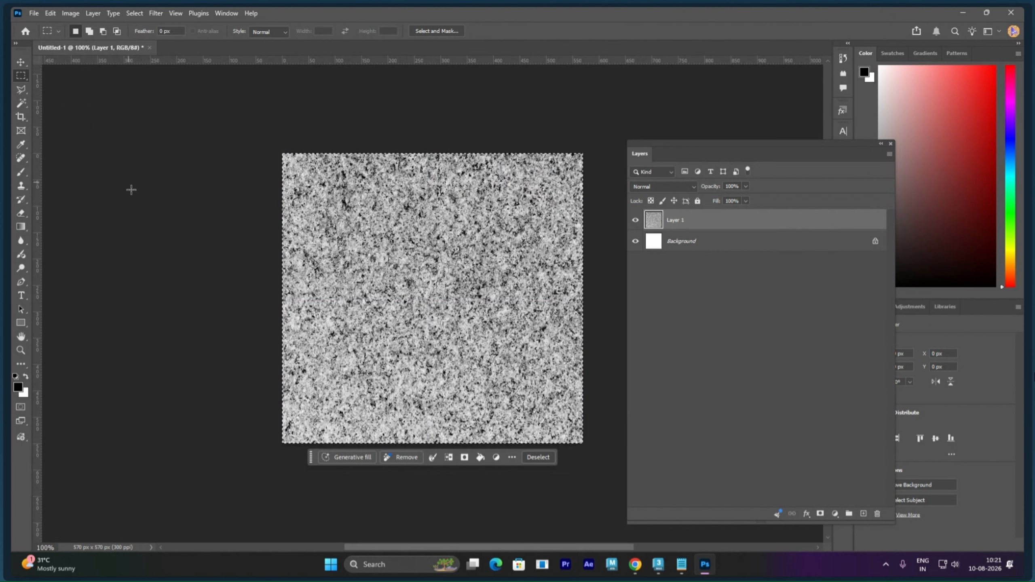
Step: Start saving a copy of the image named G_Nite in JPEG format
{"action": "key", "text": "ctrl+s"}
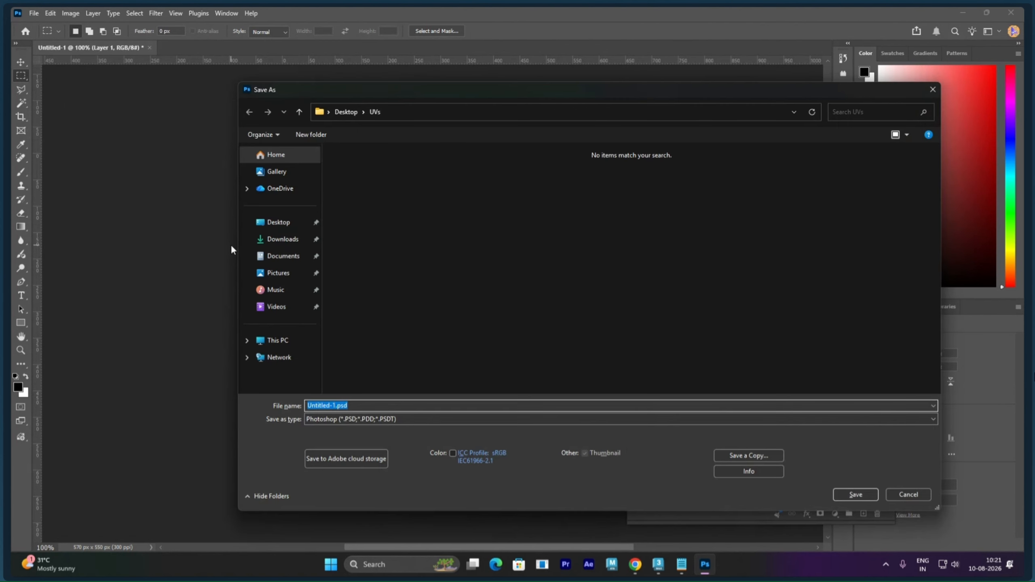
{"action": "type", "text": "G_Nite"}
{"action": "left_click", "coordinate": [748, 455]}
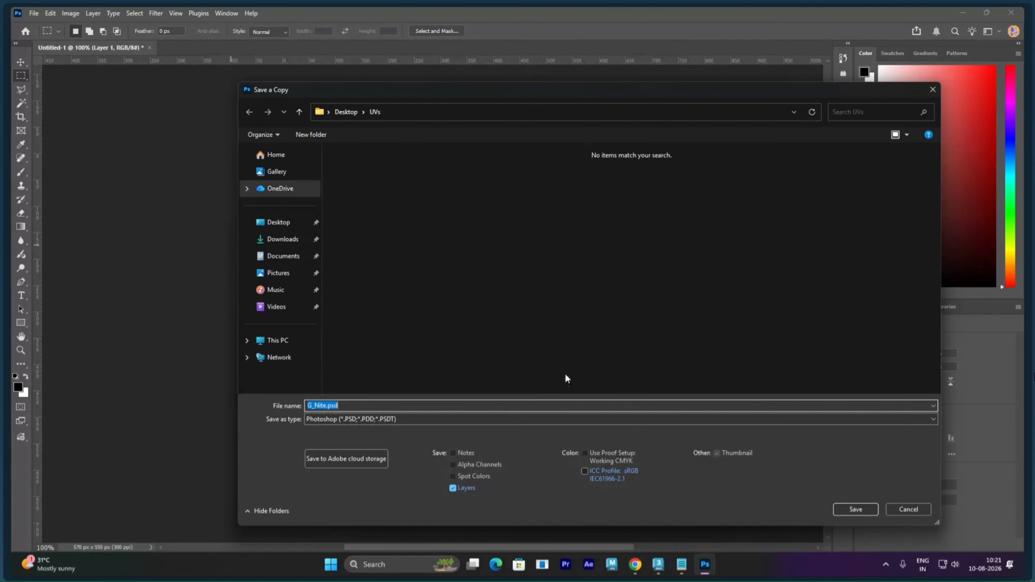
{"action": "left_click", "coordinate": [426, 418]}
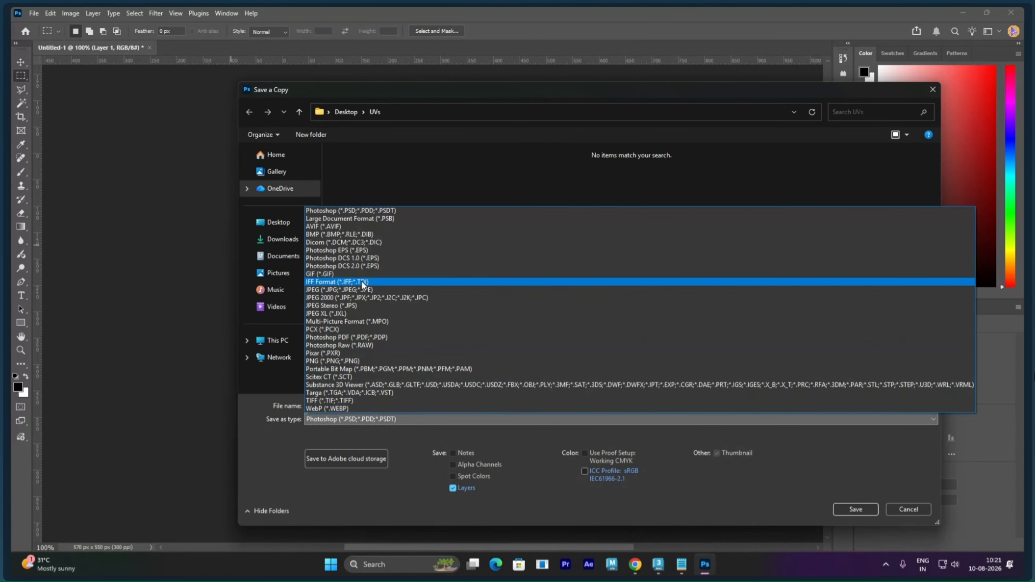
{"action": "left_click", "coordinate": [356, 291]}
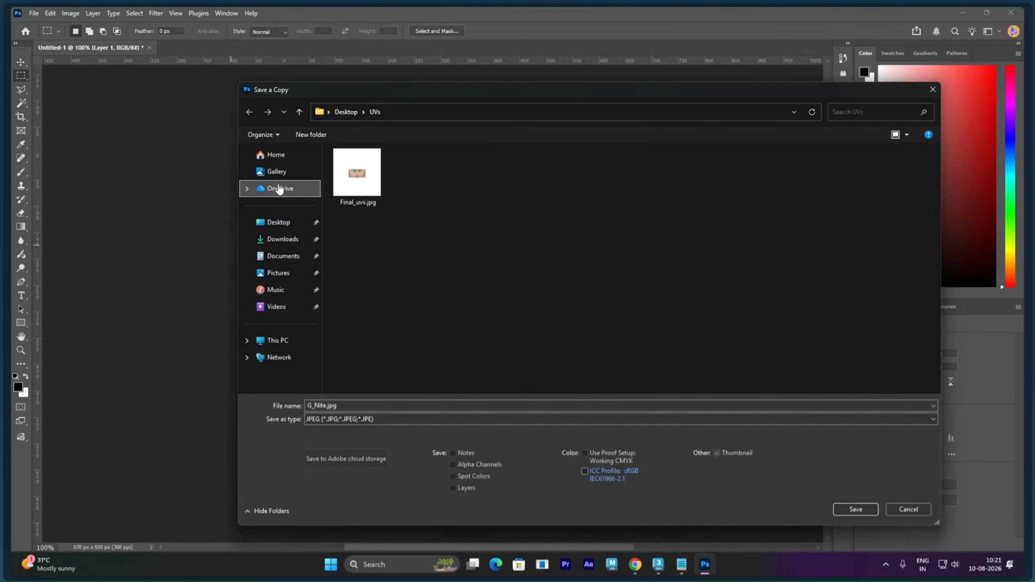
Step: Set the save location to Desktop > ND_Top > mps > 9-1030am MWF 3DSMAX > Interior
{"action": "left_click", "coordinate": [278, 222]}
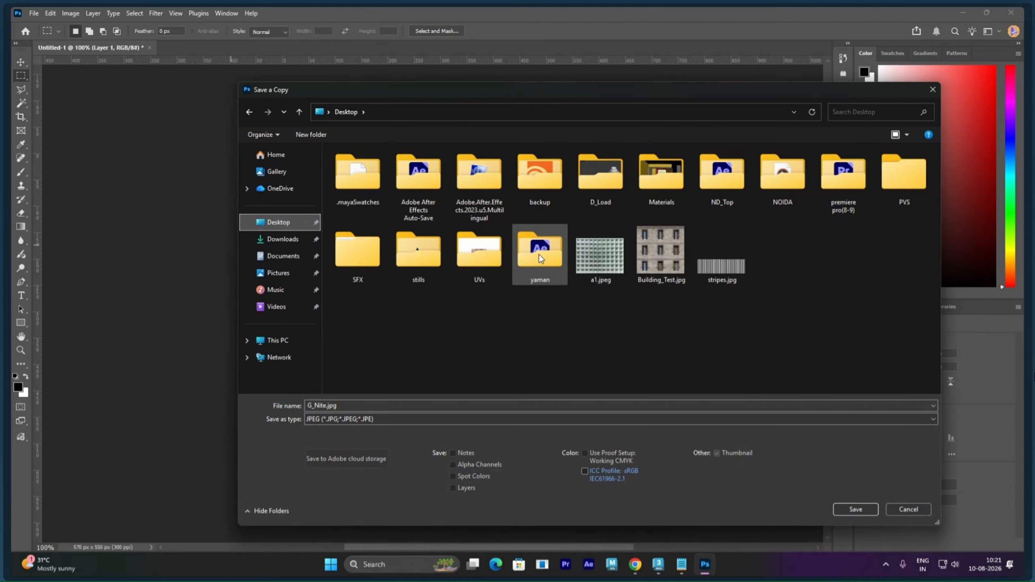
{"action": "double_click", "coordinate": [745, 180]}
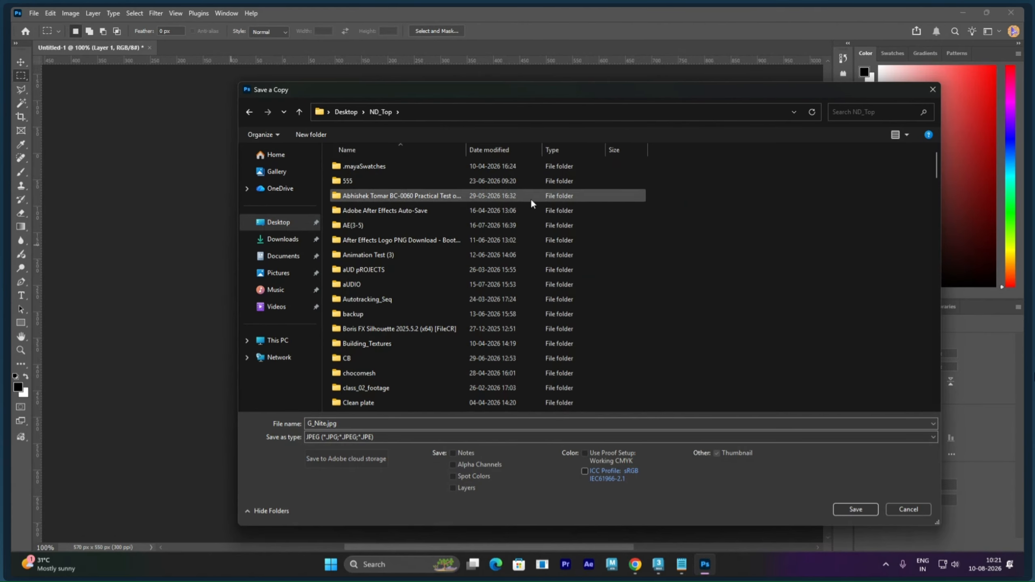
{"action": "left_click", "coordinate": [370, 243]}
{"action": "scroll", "coordinate": [374, 241], "scroll_direction": "down", "scroll_amount": 5}
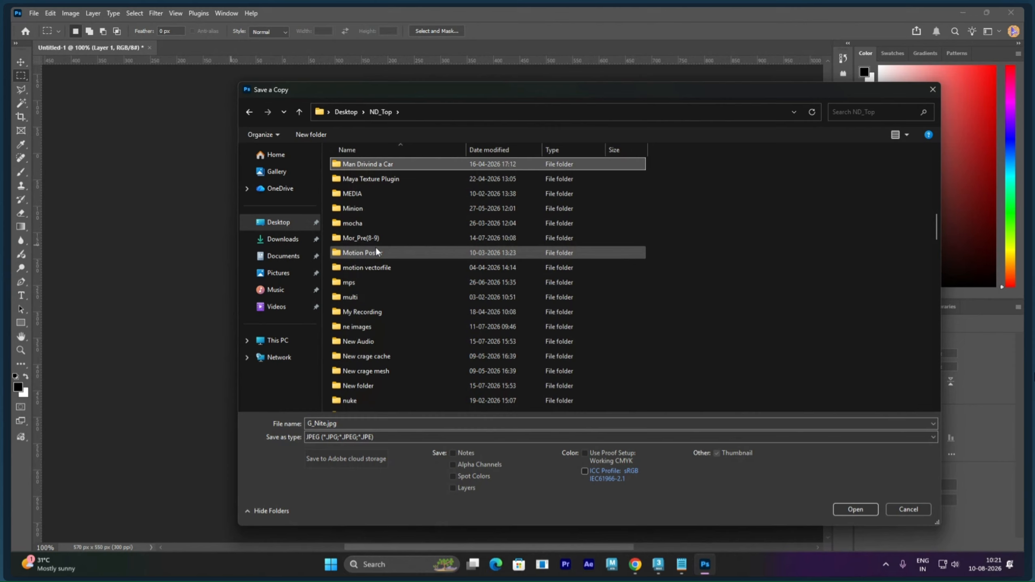
{"action": "double_click", "coordinate": [372, 284]}
{"action": "double_click", "coordinate": [357, 209]}
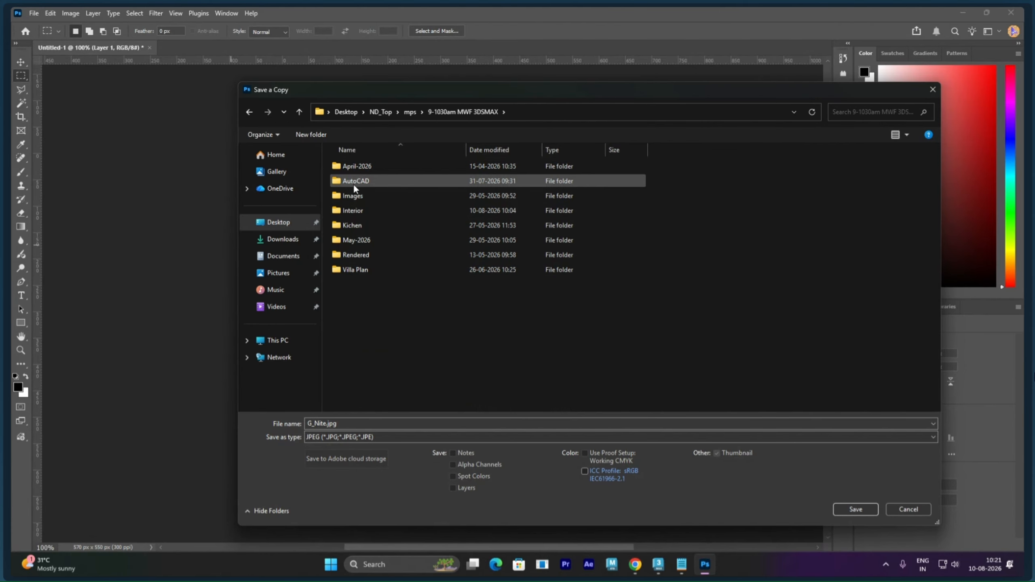
{"action": "double_click", "coordinate": [359, 210]}
Step: Create an Images folder inside Interior and save the JPEG copy in it at quality 12 (Maximum)
{"action": "right_click", "coordinate": [361, 226]}
{"action": "mouse_move", "coordinate": [413, 325]}
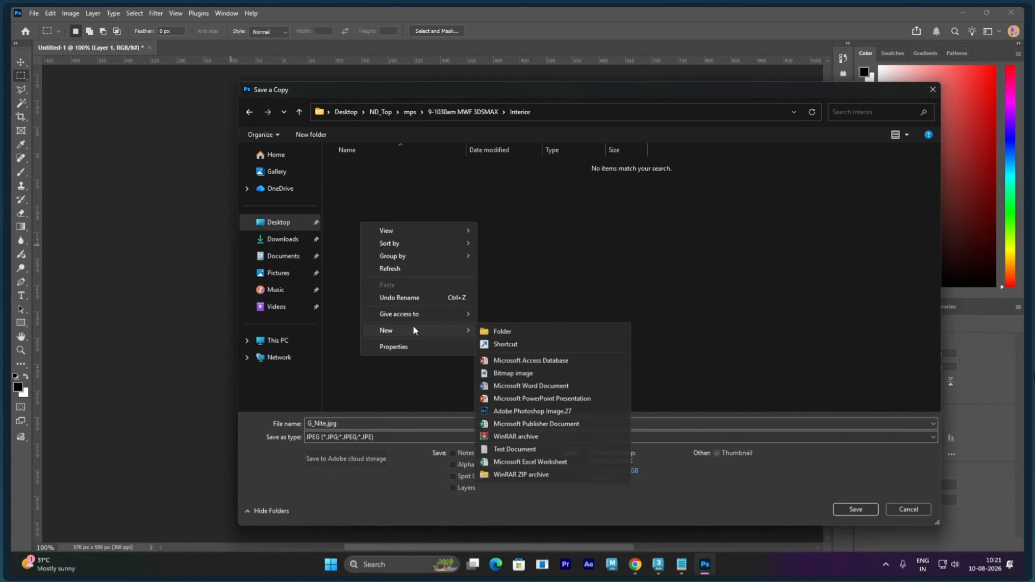
{"action": "left_click", "coordinate": [480, 330]}
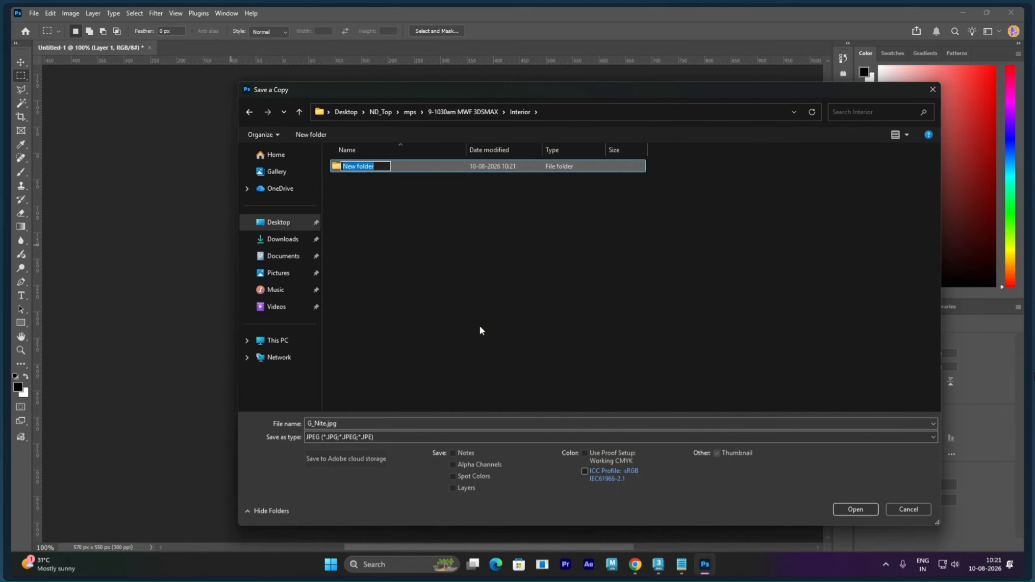
{"action": "type", "text": "Images"}
{"action": "key", "text": "Return"}
{"action": "key", "text": "Return"}
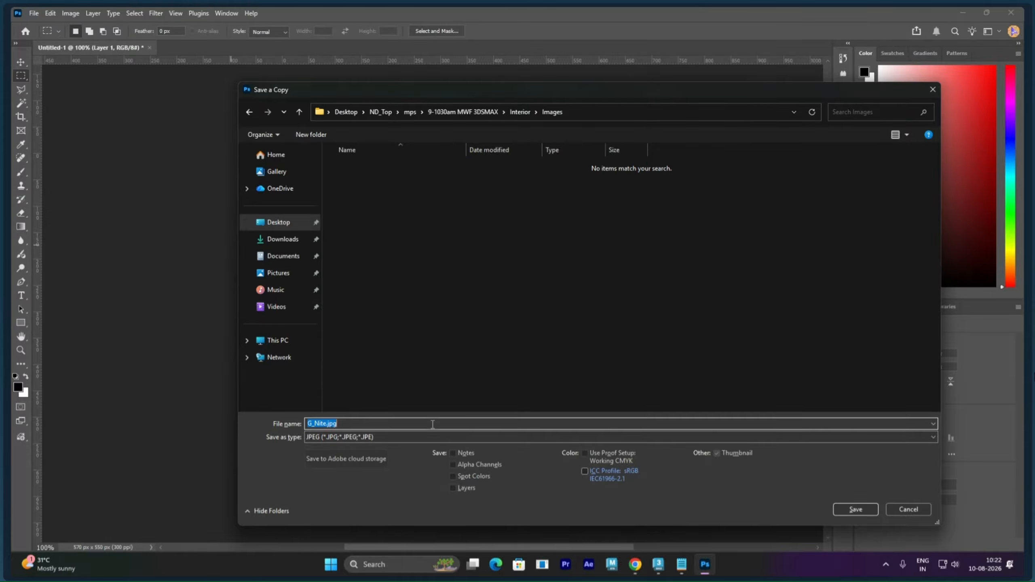
{"action": "left_click", "coordinate": [841, 508]}
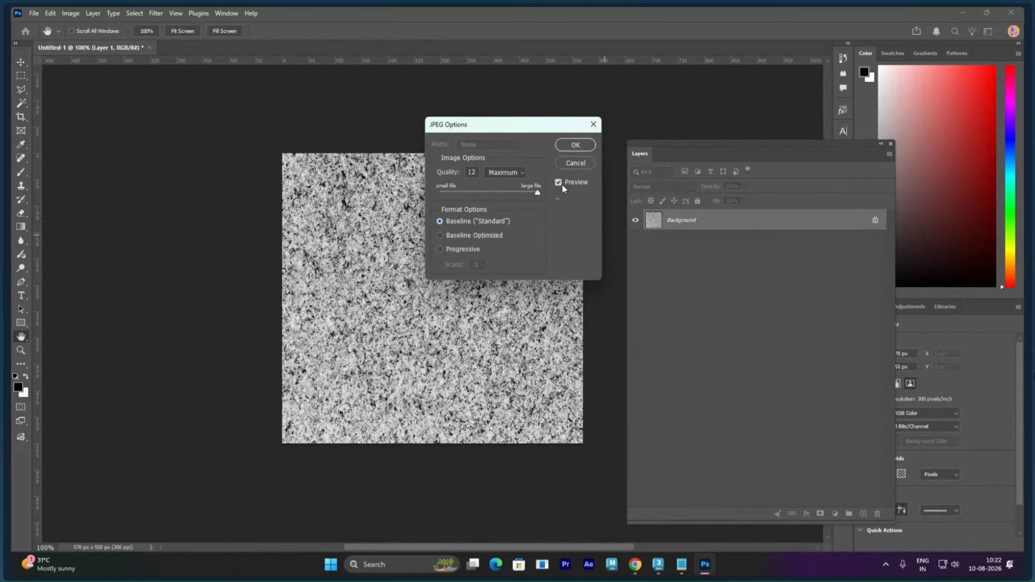
{"action": "left_click", "coordinate": [575, 145]}
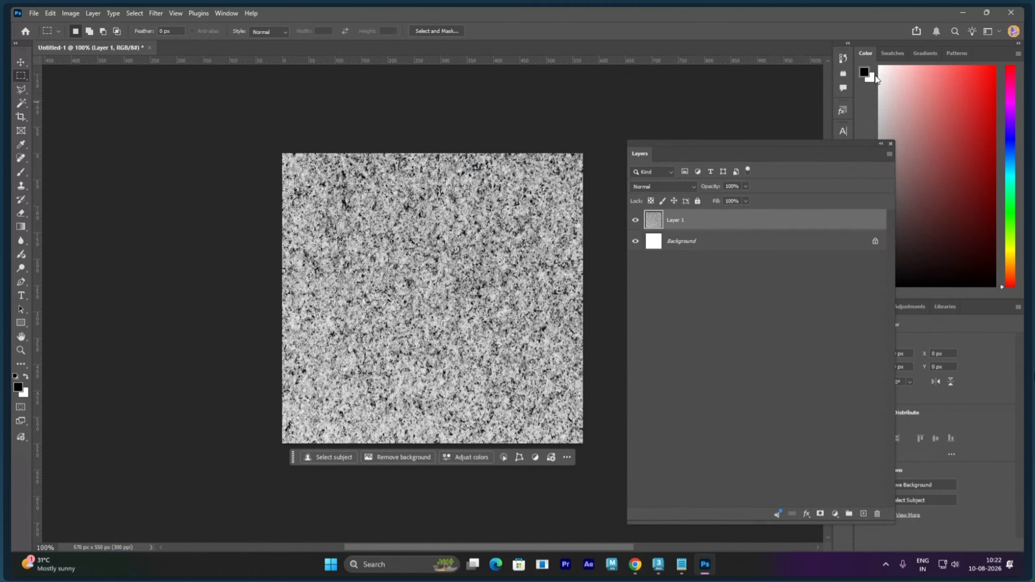
Step: Switch to 3ds Max and bring up the map slots of the Floor material
{"action": "left_click", "coordinate": [960, 14]}
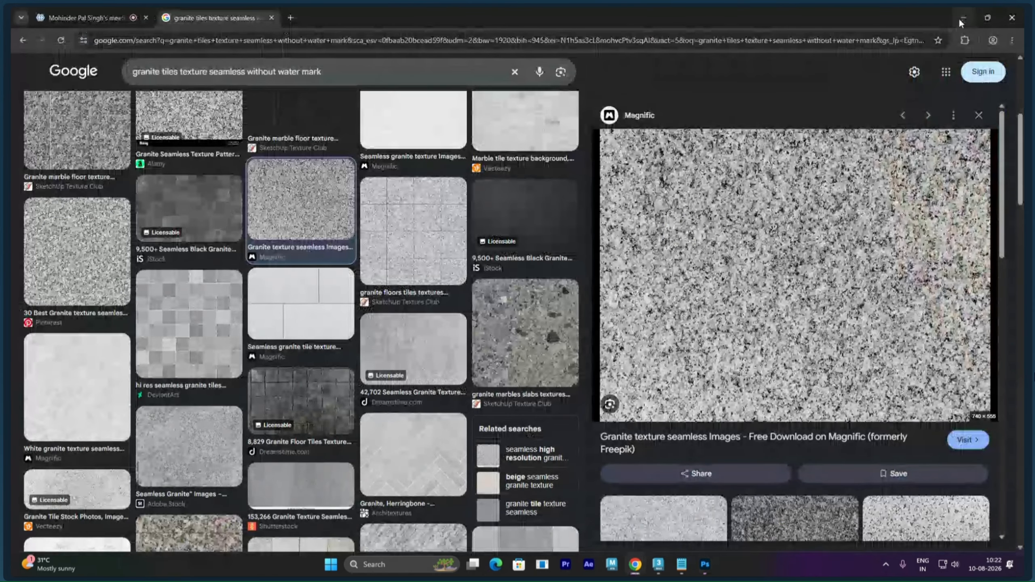
{"action": "left_click", "coordinate": [960, 19]}
{"action": "left_click_drag", "start_coordinate": [558, 243], "coordinate": [430, 118]}
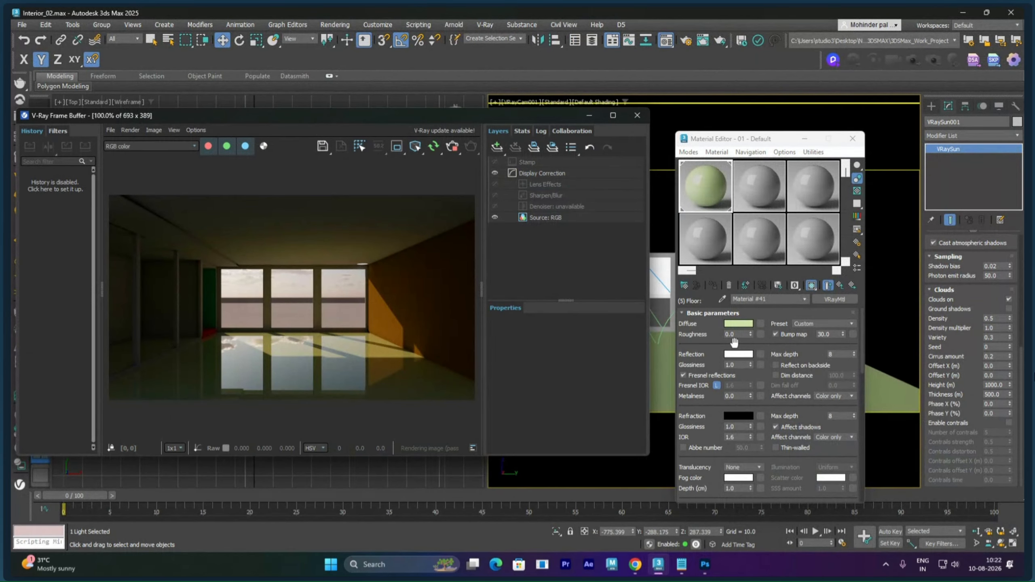
{"action": "scroll", "coordinate": [712, 317], "scroll_direction": "down", "scroll_amount": 5}
{"action": "scroll", "coordinate": [712, 317], "scroll_direction": "down", "scroll_amount": 8}
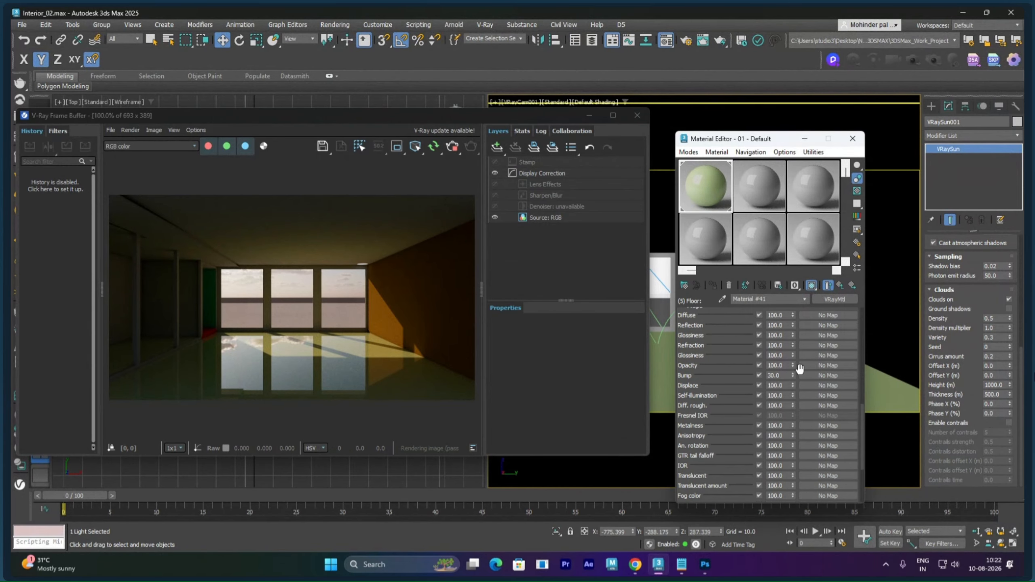
{"action": "left_click", "coordinate": [811, 375]}
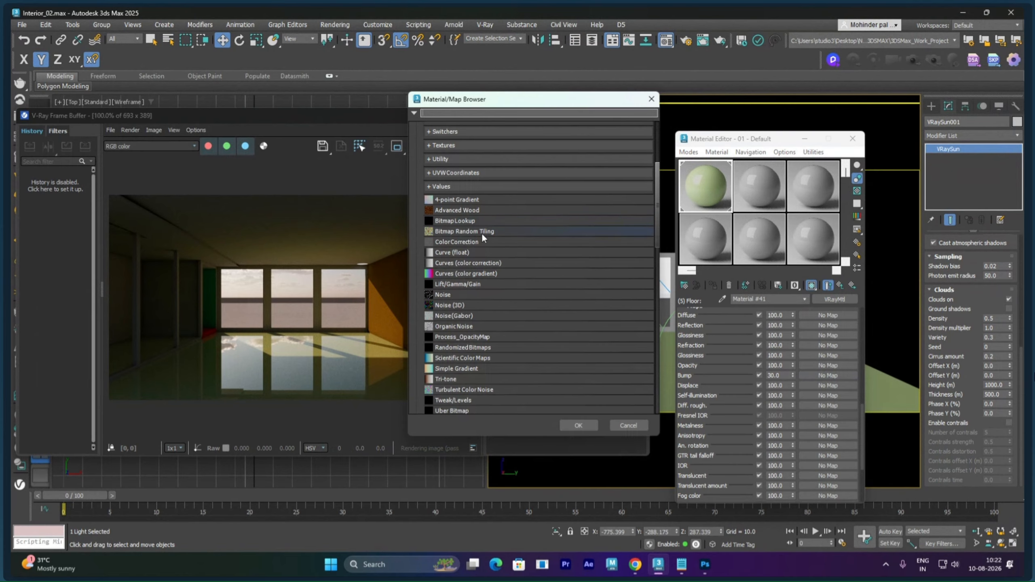
{"action": "left_click", "coordinate": [634, 428]}
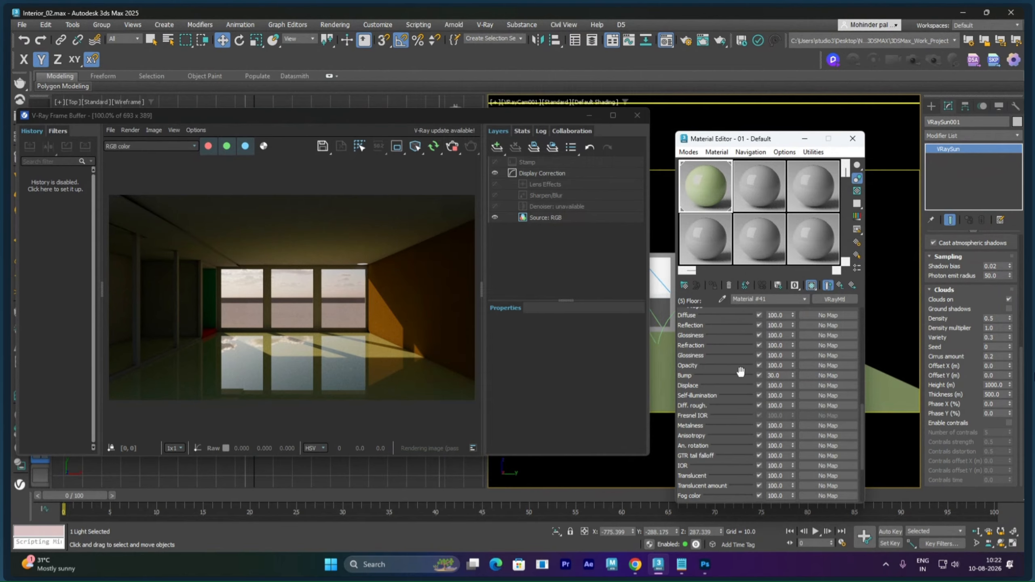
Step: Assign a general Bitmap map to the Diffuse slot of the Floor material
{"action": "scroll", "coordinate": [721, 347], "scroll_direction": "up", "scroll_amount": 3}
{"action": "left_click", "coordinate": [803, 384]}
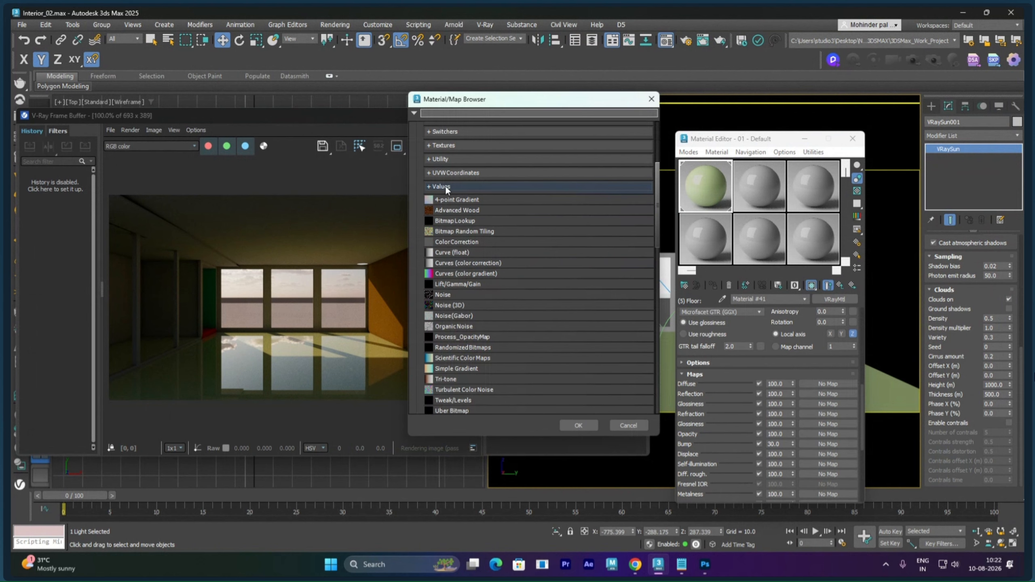
{"action": "scroll", "coordinate": [453, 183], "scroll_direction": "up", "scroll_amount": 5}
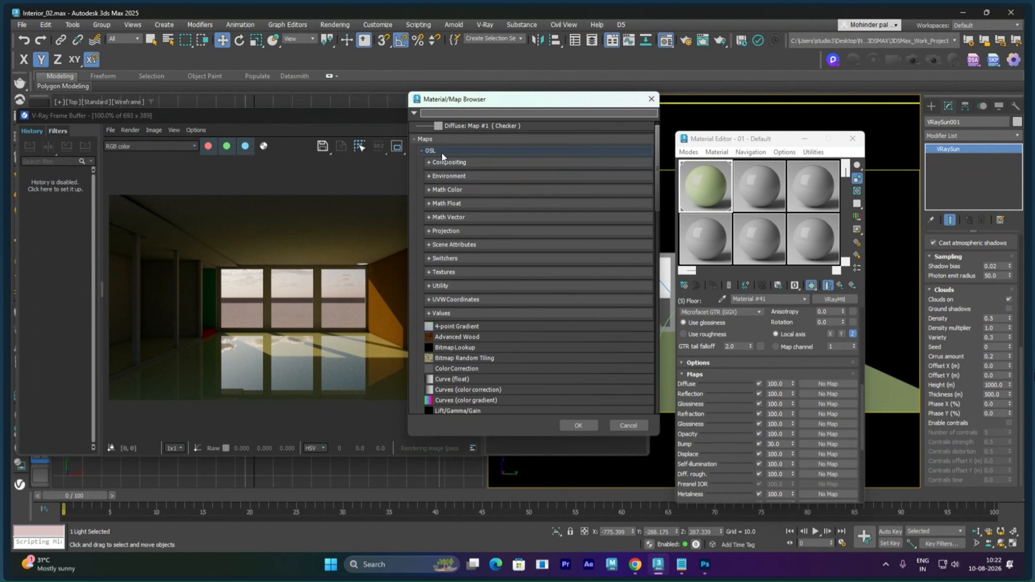
{"action": "left_click", "coordinate": [442, 153]}
{"action": "left_click", "coordinate": [441, 166]}
{"action": "left_click", "coordinate": [437, 179]}
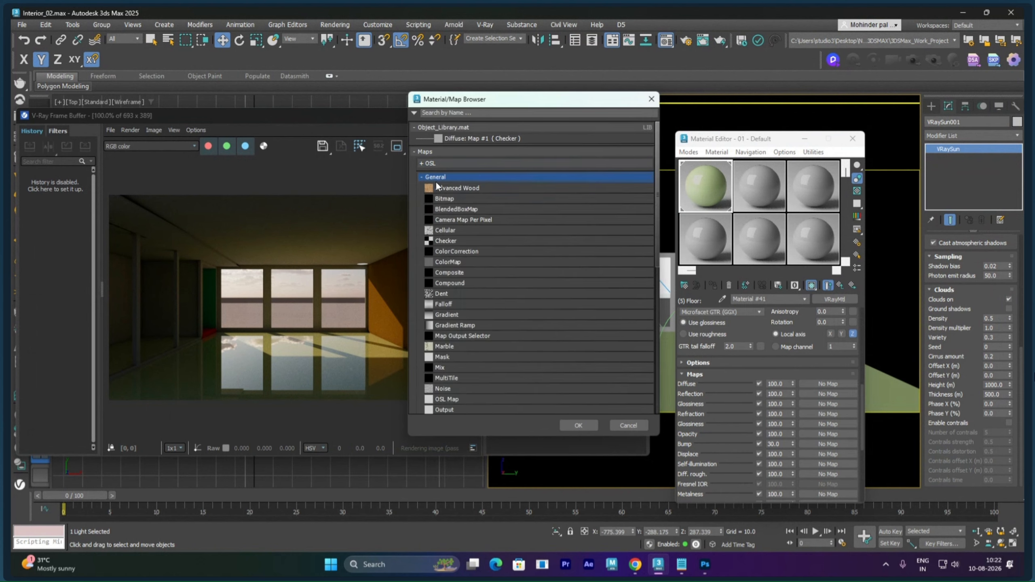
{"action": "double_click", "coordinate": [443, 198]}
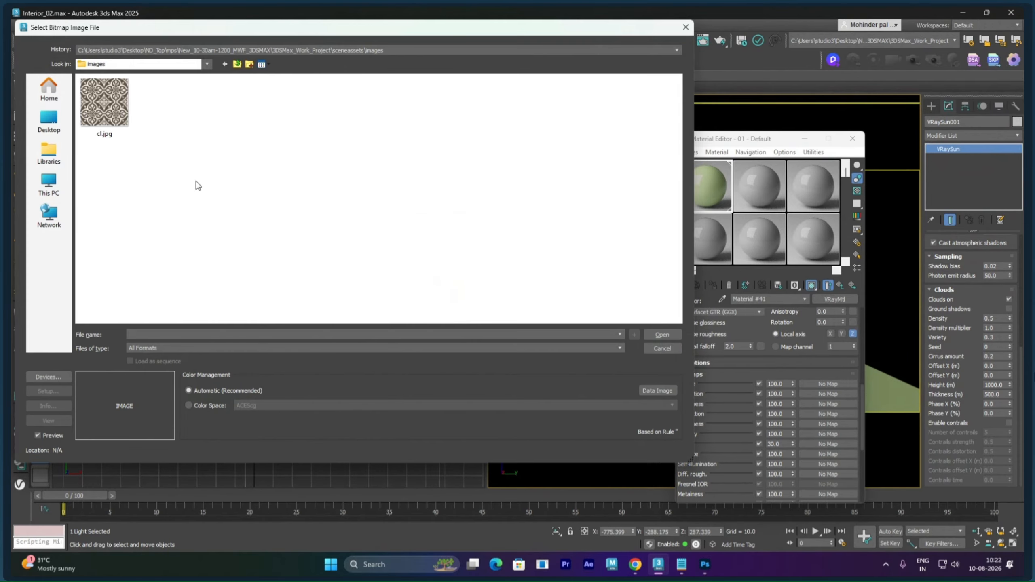
Step: Load G_Nite.jpg from mps > 9-1030am MWF 3DSMAX > Interior > Images as the diffuse bitmap
{"action": "left_click", "coordinate": [164, 64]}
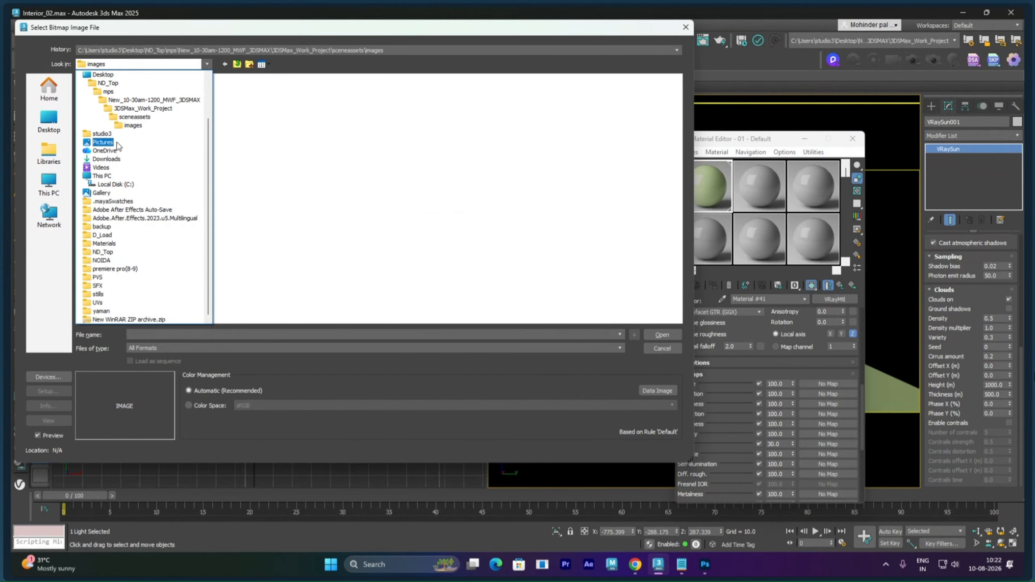
{"action": "left_click", "coordinate": [108, 92]}
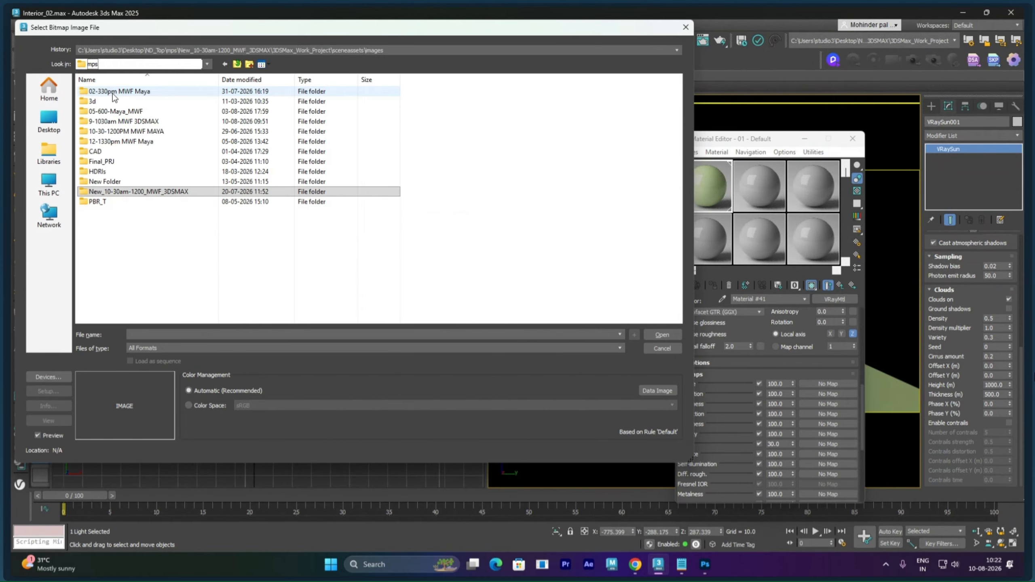
{"action": "double_click", "coordinate": [102, 121]}
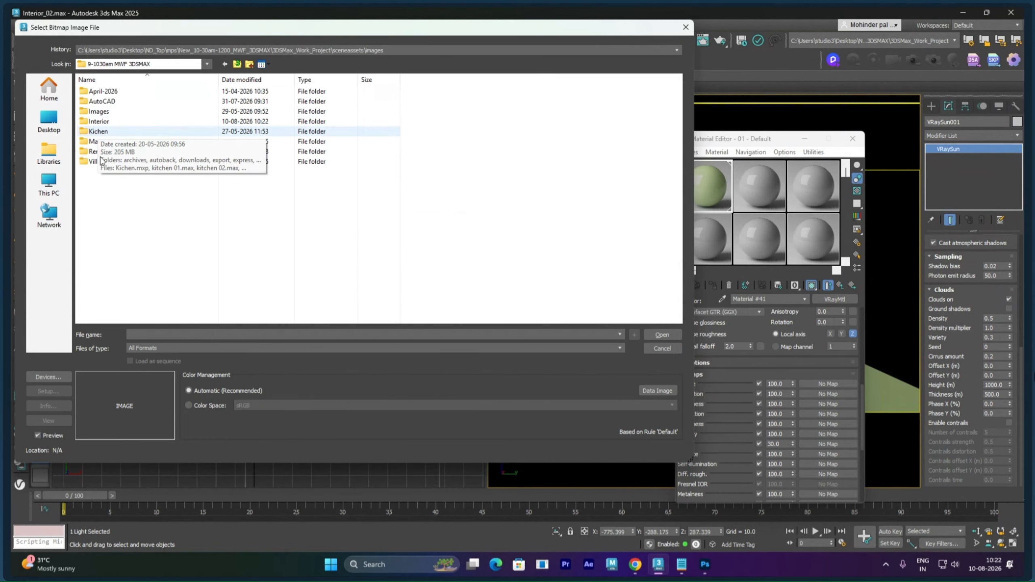
{"action": "double_click", "coordinate": [99, 121]}
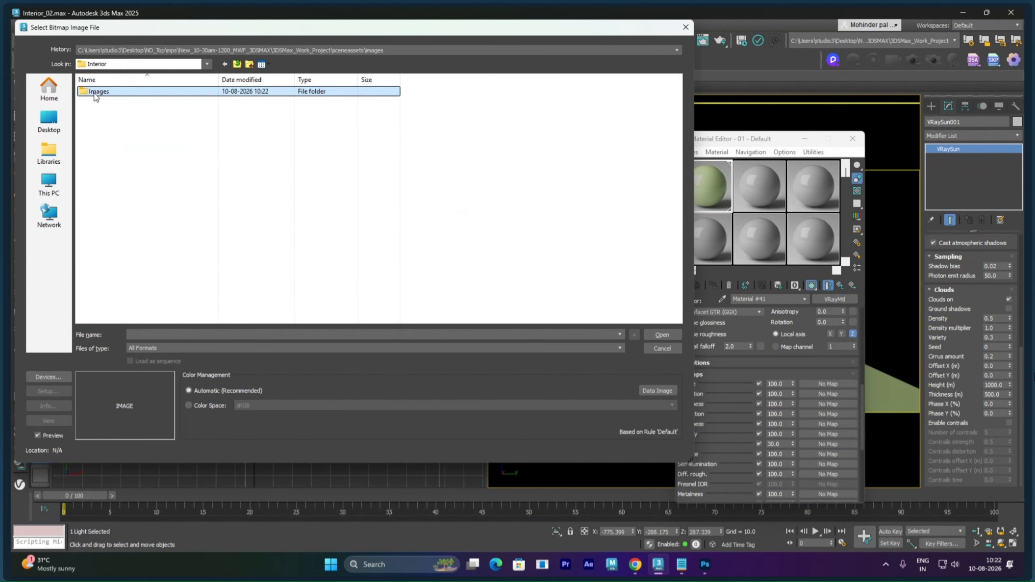
{"action": "double_click", "coordinate": [95, 92]}
{"action": "left_click", "coordinate": [104, 105]}
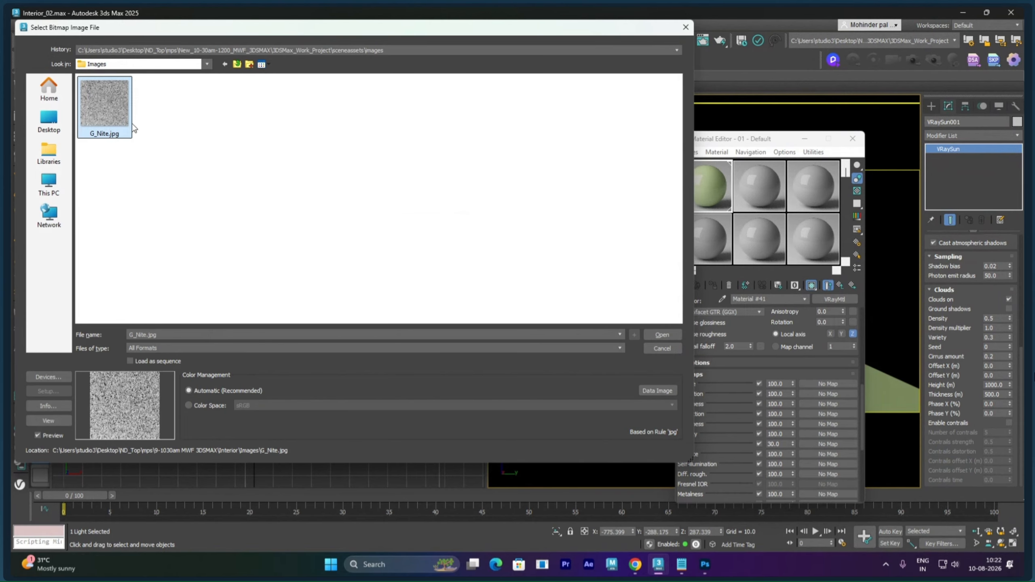
{"action": "left_click", "coordinate": [647, 335]}
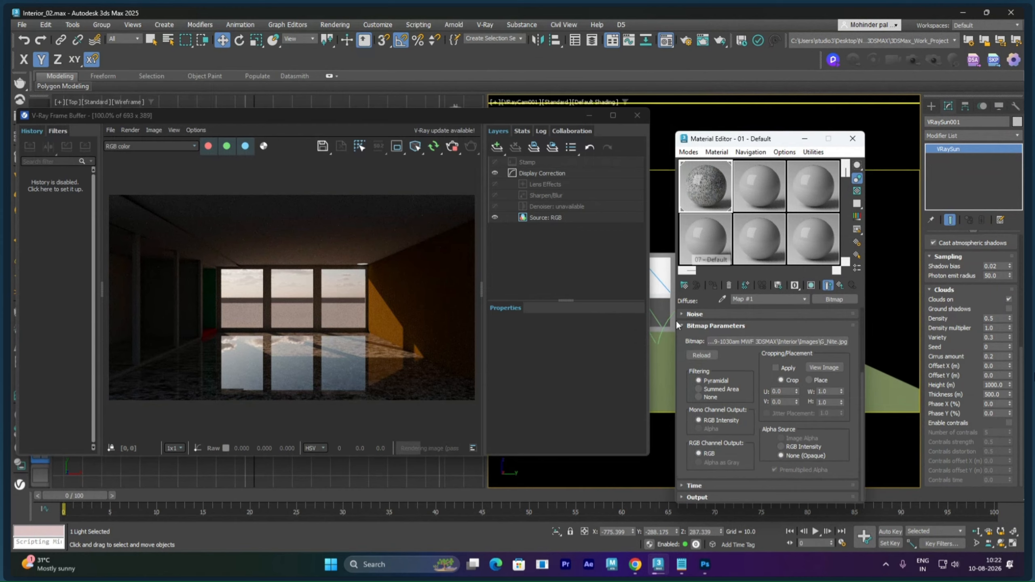
Step: Switch to Chrome and replace the granite image search with a Google Images search for "tile alpha textures"
{"action": "mouse_move", "coordinate": [650, 563]}
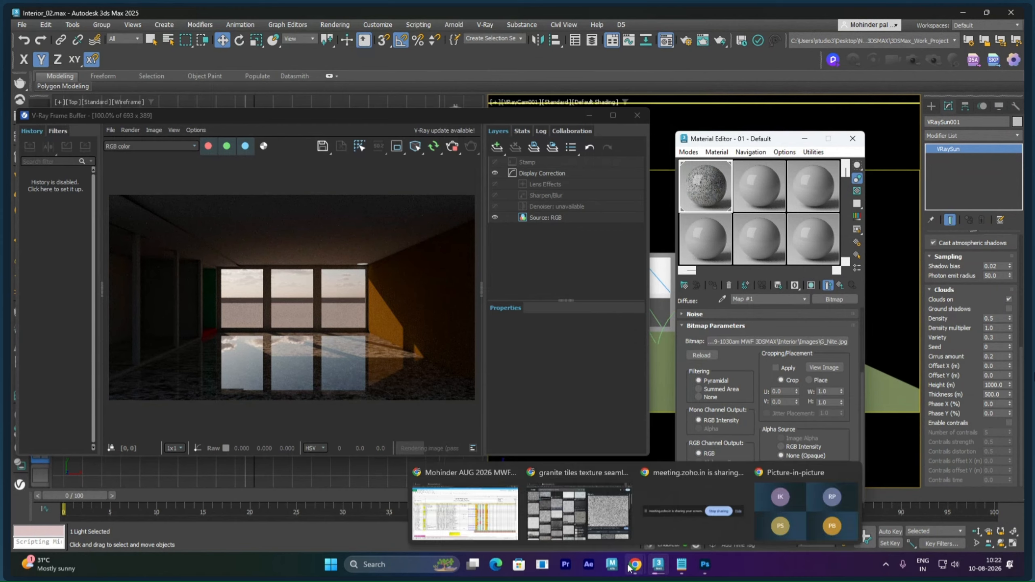
{"action": "left_click", "coordinate": [579, 506]}
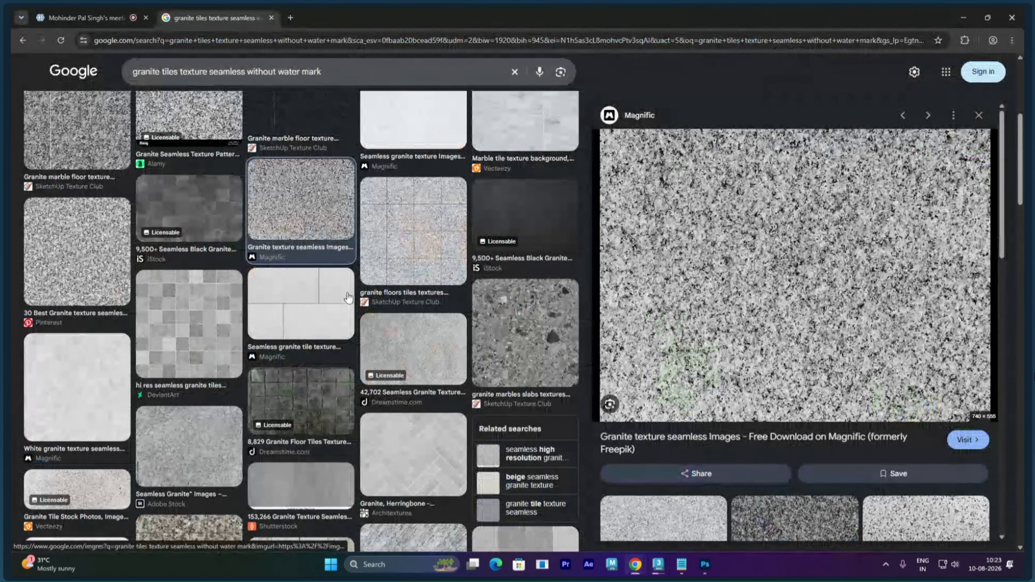
{"action": "scroll", "coordinate": [349, 283], "scroll_direction": "up", "scroll_amount": 5}
{"action": "scroll", "coordinate": [350, 283], "scroll_direction": "up", "scroll_amount": 2}
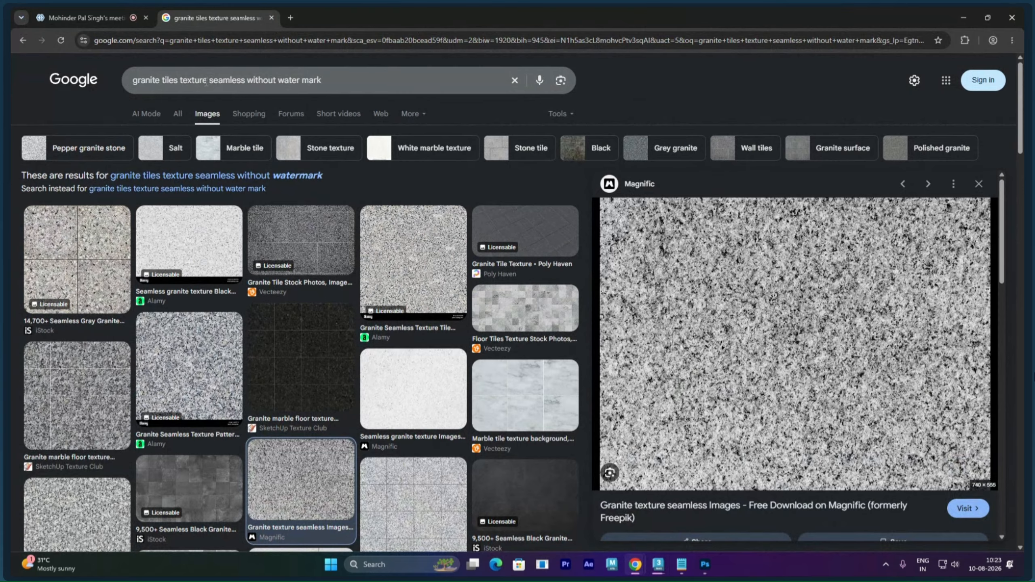
{"action": "left_click_drag", "start_coordinate": [206, 82], "coordinate": [109, 83]}
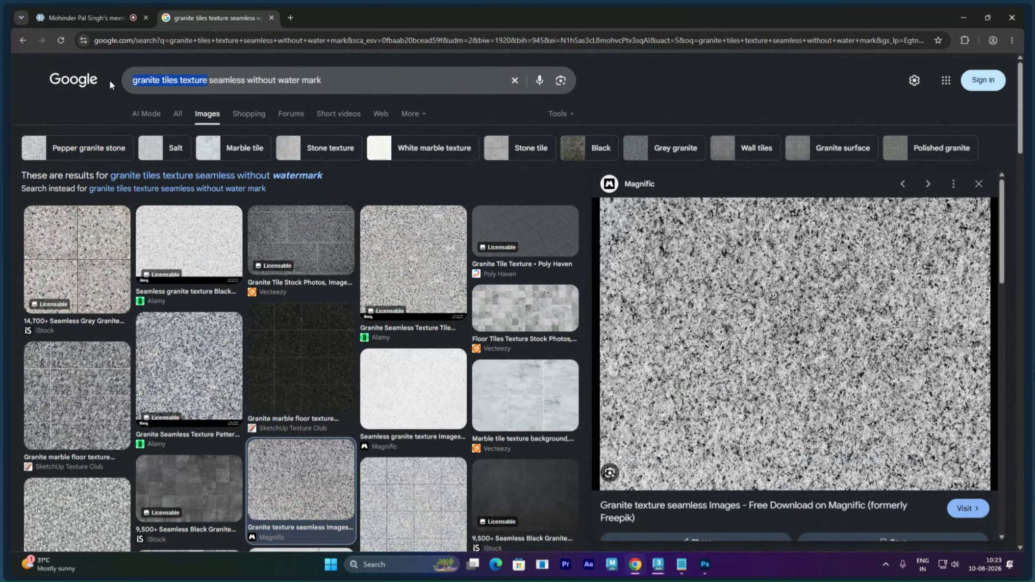
{"action": "key", "text": "BackSpace"}
{"action": "key", "text": "Delete"}
{"action": "key", "text": "Delete"}
{"action": "key", "text": "Delete"}
{"action": "key", "text": "Delete"}
{"action": "key", "text": "Delete"}
{"action": "key", "text": "Delete"}
{"action": "key", "text": "Delete"}
{"action": "key", "text": "Delete"}
{"action": "key", "text": "Delete"}
{"action": "key", "text": "Delete"}
{"action": "key", "text": "Delete"}
{"action": "key", "text": "Delete"}
{"action": "key", "text": "Delete"}
{"action": "key", "text": "Delete"}
{"action": "key", "text": "Delete"}
{"action": "key", "text": "Delete"}
{"action": "key", "text": "Delete"}
{"action": "key", "text": "Delete"}
{"action": "key", "text": "Delete"}
{"action": "key", "text": "Delete"}
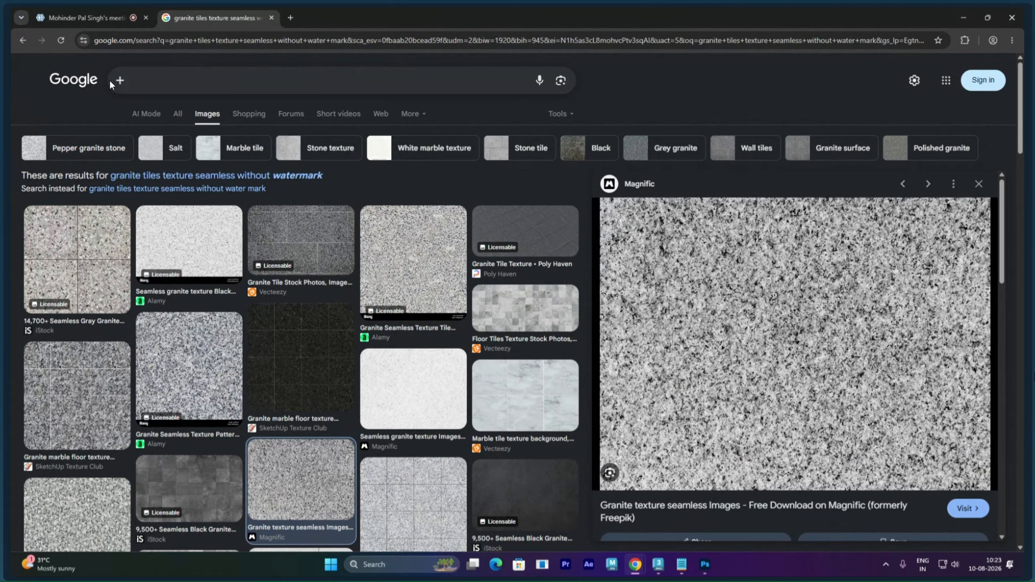
{"action": "type", "text": "tile"}
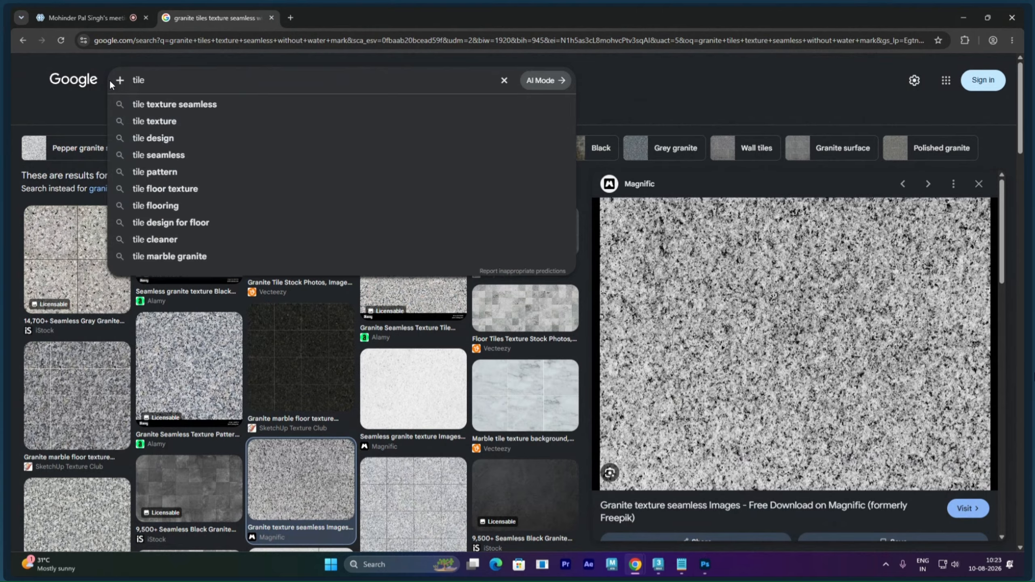
{"action": "key", "text": "BackSpace"}
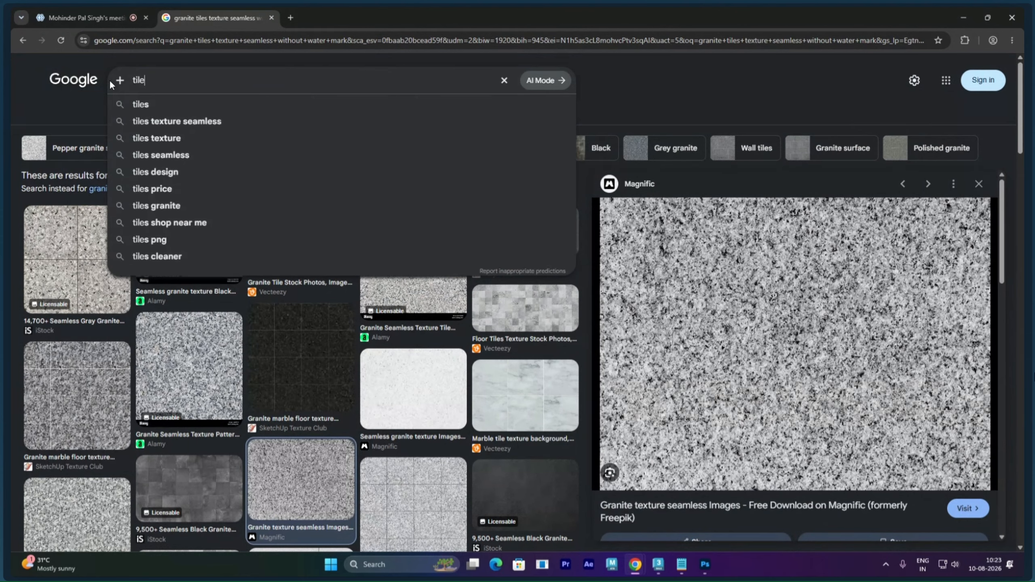
{"action": "type", "text": "alpha tex"}
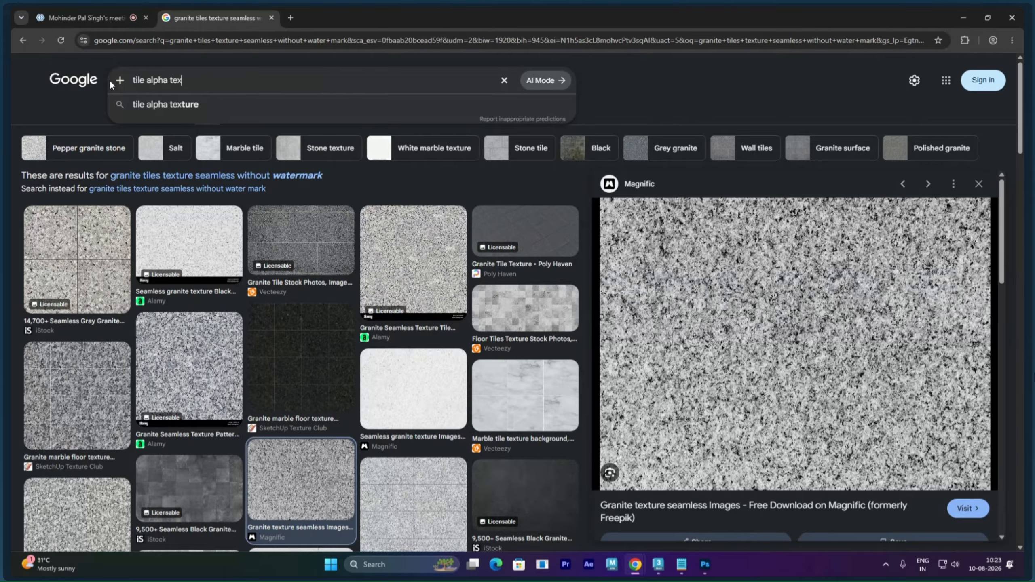
{"action": "type", "text": "tures"}
{"action": "key", "text": "Return"}
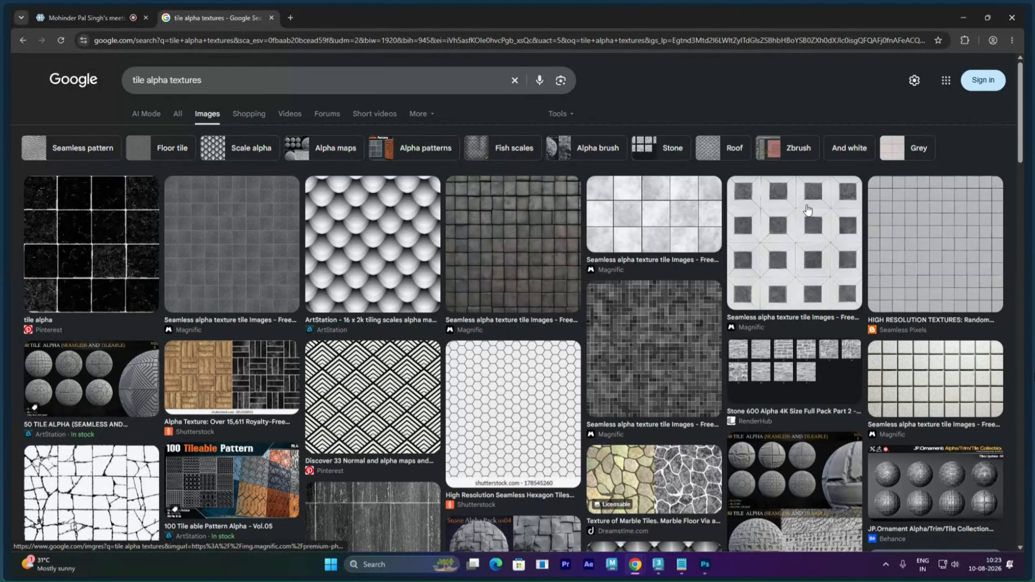
Step: Browse the tile alpha texture results, preview the black-and-white interlaced "120 Alpha patterns ideas" image and examine its related patterns
{"action": "scroll", "coordinate": [936, 372], "scroll_direction": "down", "scroll_amount": 3}
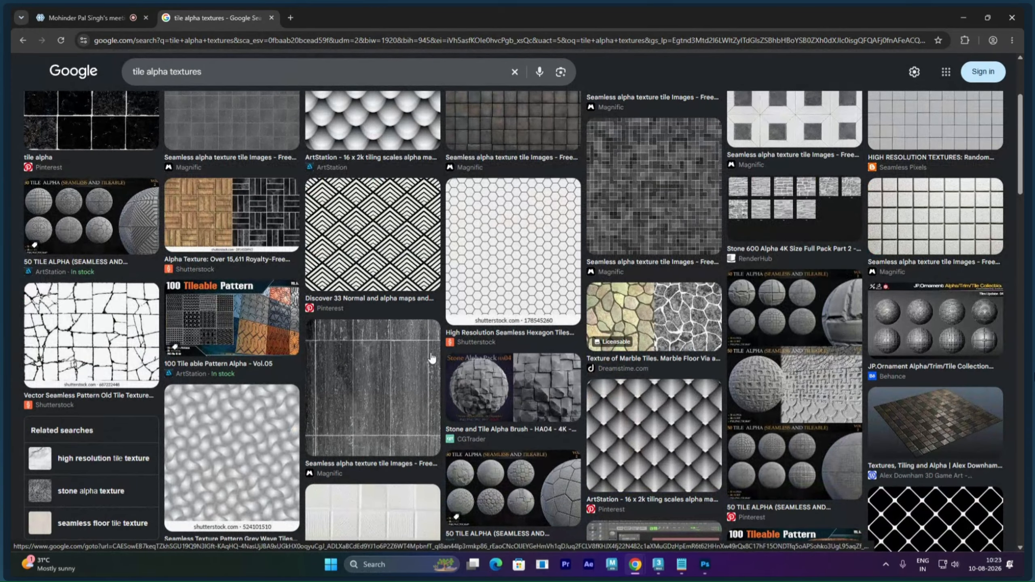
{"action": "scroll", "coordinate": [367, 288], "scroll_direction": "down", "scroll_amount": 3}
{"action": "scroll", "coordinate": [367, 288], "scroll_direction": "down", "scroll_amount": 3}
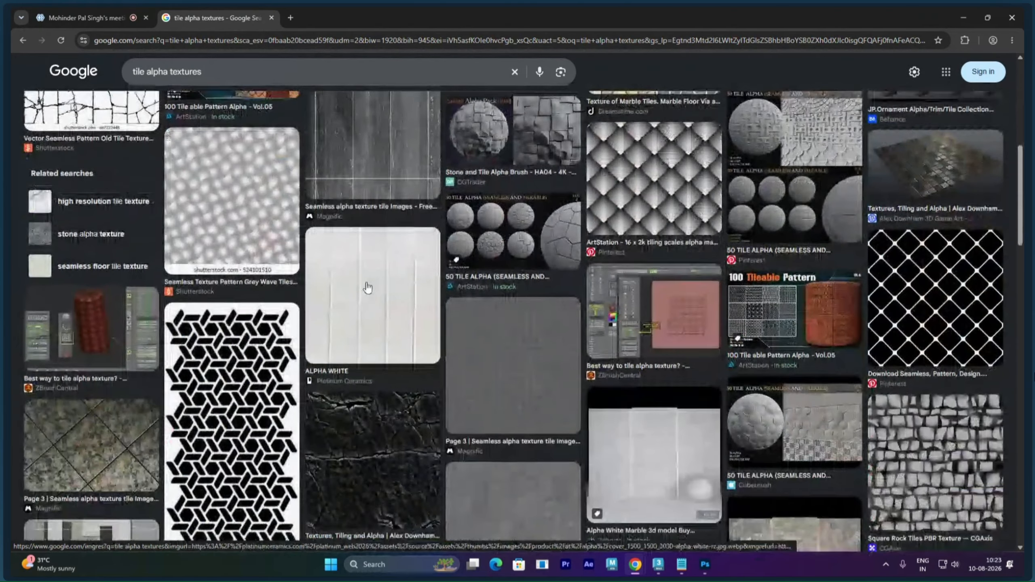
{"action": "scroll", "coordinate": [361, 347], "scroll_direction": "down", "scroll_amount": 2}
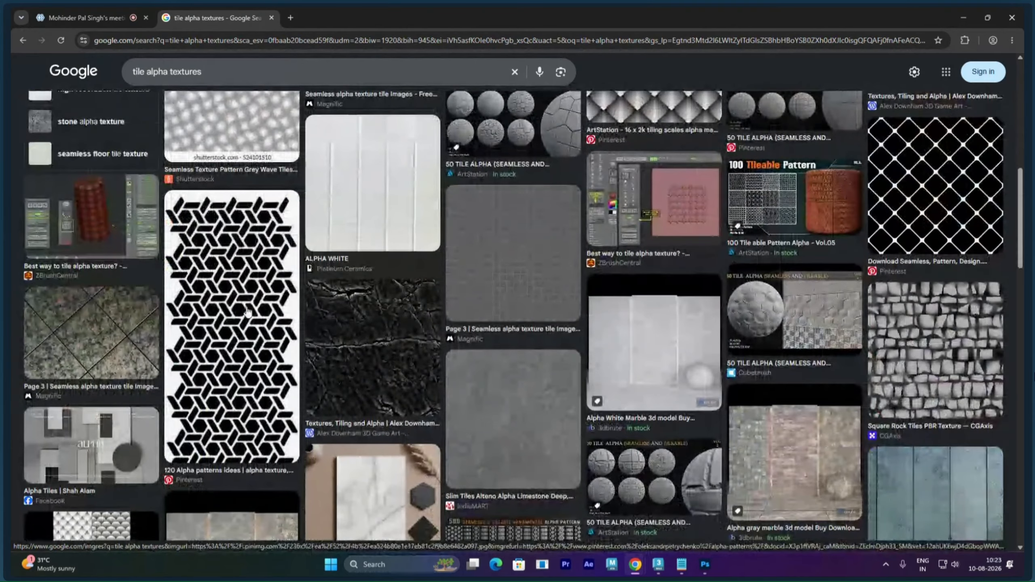
{"action": "left_click", "coordinate": [253, 287]}
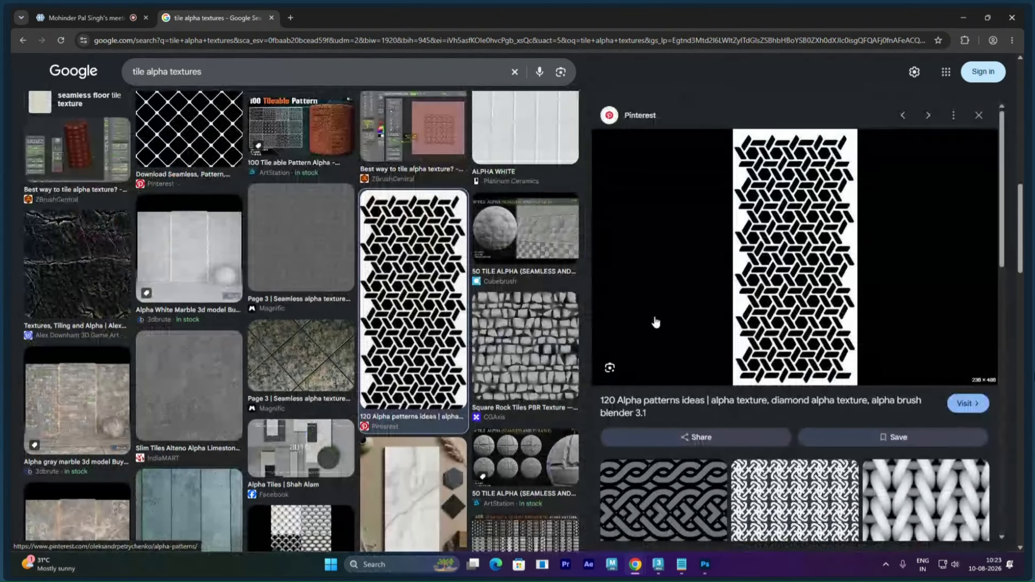
{"action": "scroll", "coordinate": [806, 316], "scroll_direction": "down", "scroll_amount": 2}
{"action": "scroll", "coordinate": [810, 318], "scroll_direction": "down", "scroll_amount": 2}
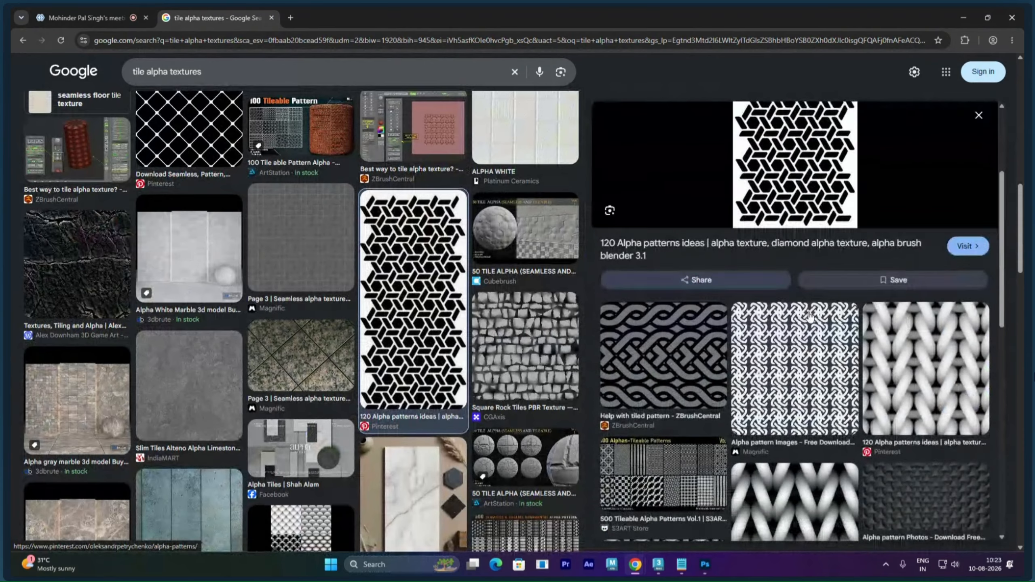
{"action": "scroll", "coordinate": [812, 304], "scroll_direction": "down", "scroll_amount": 2}
{"action": "scroll", "coordinate": [813, 299], "scroll_direction": "down", "scroll_amount": 4}
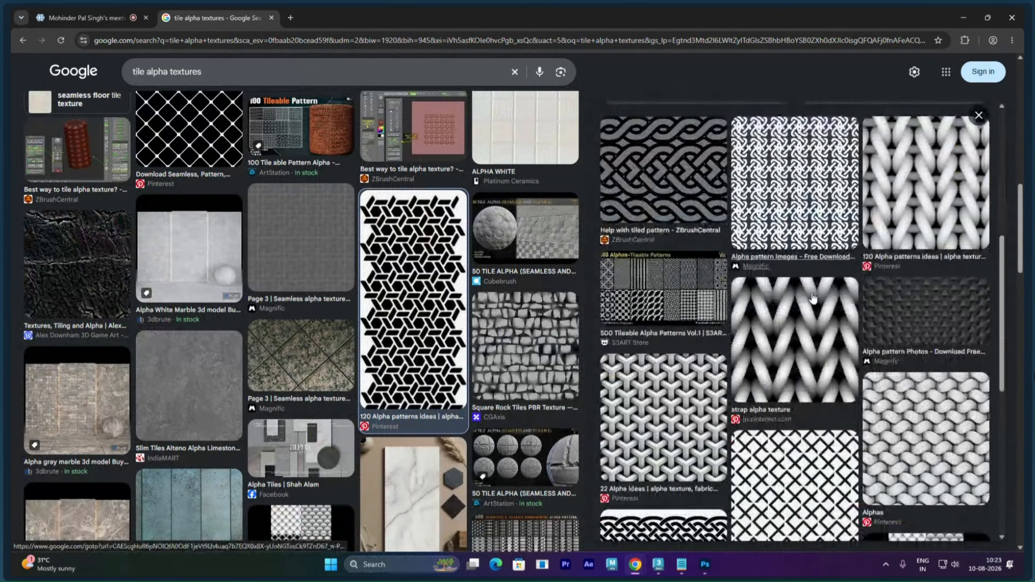
{"action": "scroll", "coordinate": [812, 299], "scroll_direction": "down", "scroll_amount": 1}
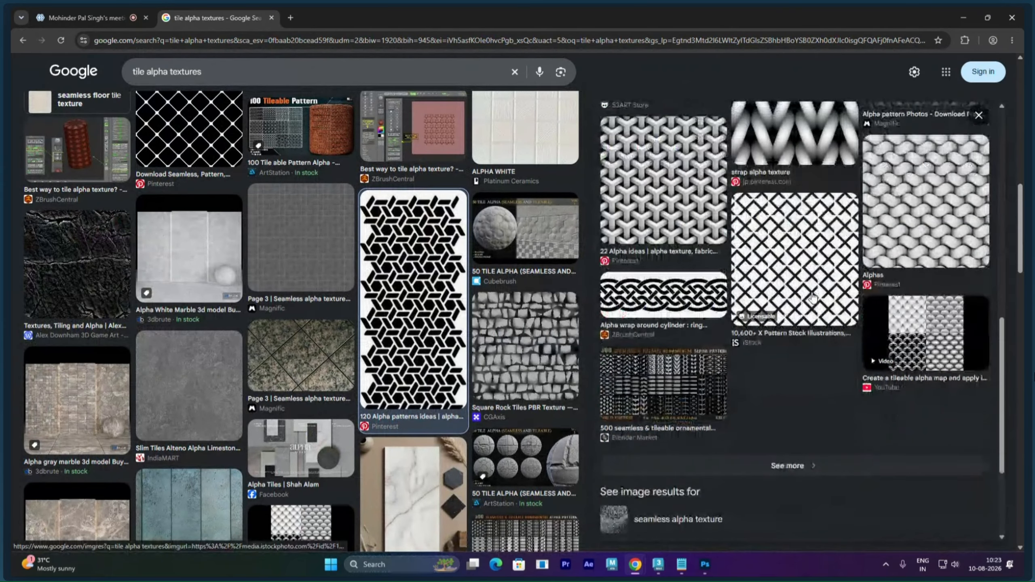
Step: Examine further tile alpha texture results for a plain square-grid tile pattern
{"action": "scroll", "coordinate": [428, 331], "scroll_direction": "down", "scroll_amount": 3}
{"action": "scroll", "coordinate": [428, 331], "scroll_direction": "down", "scroll_amount": 9}
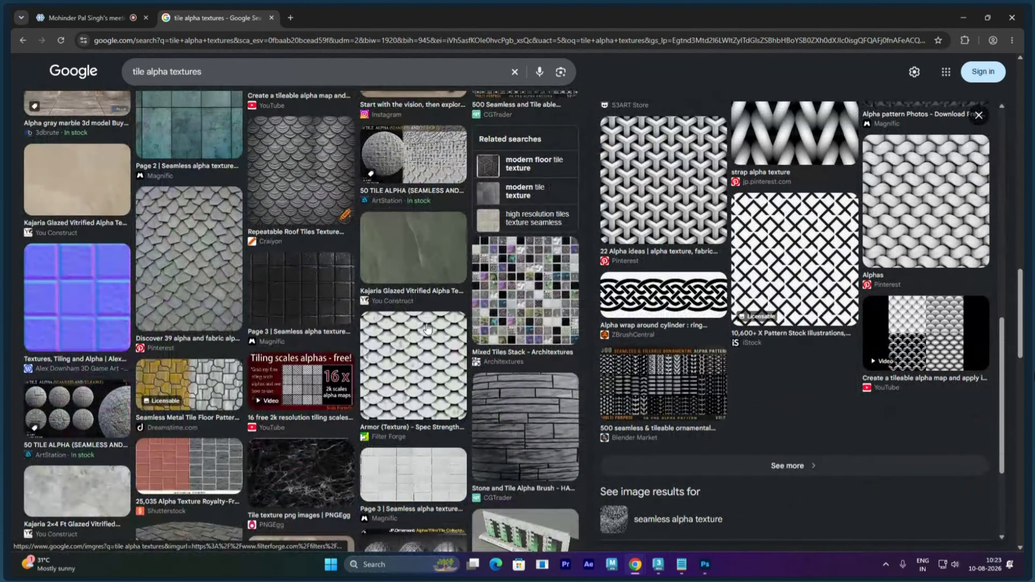
{"action": "scroll", "coordinate": [428, 332], "scroll_direction": "down", "scroll_amount": 3}
{"action": "scroll", "coordinate": [429, 329], "scroll_direction": "down", "scroll_amount": 8}
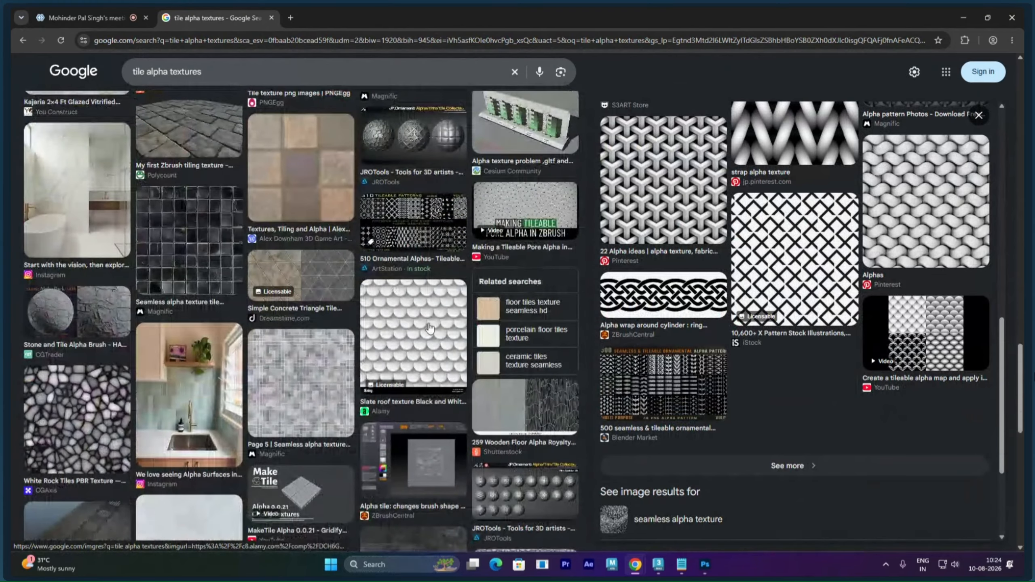
{"action": "scroll", "coordinate": [429, 328], "scroll_direction": "down", "scroll_amount": 5}
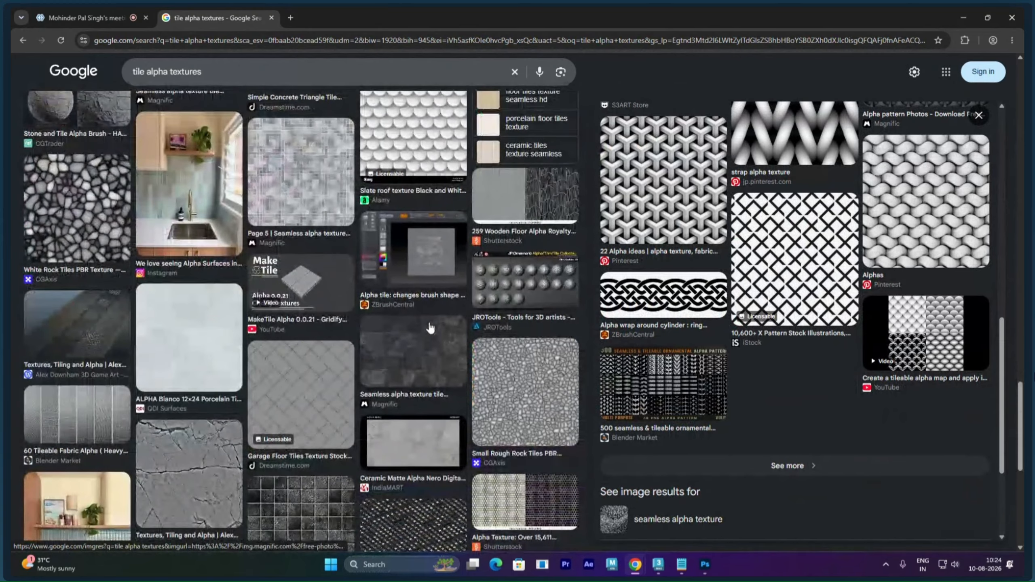
{"action": "scroll", "coordinate": [429, 328], "scroll_direction": "down", "scroll_amount": 8}
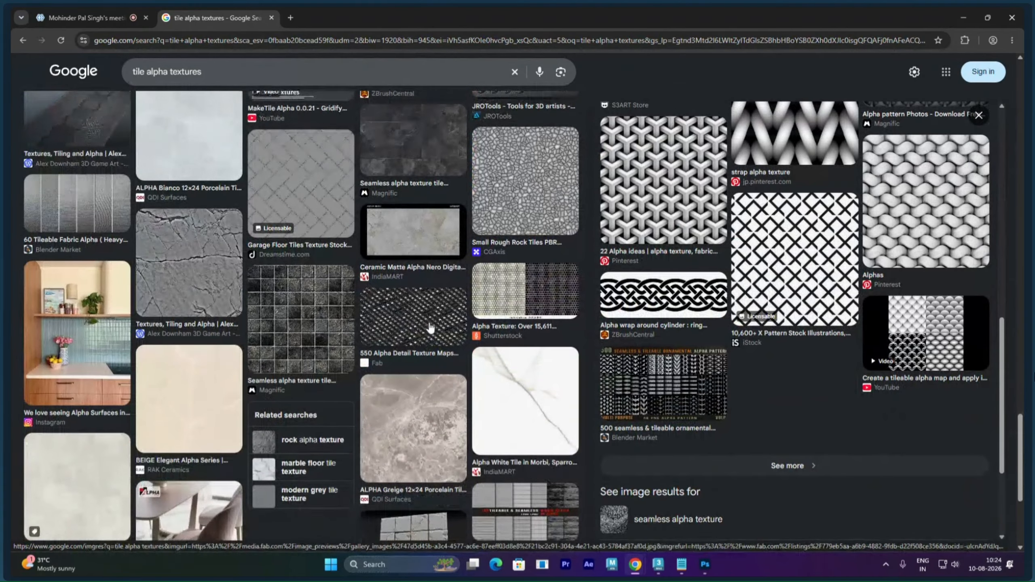
{"action": "scroll", "coordinate": [429, 328], "scroll_direction": "down", "scroll_amount": 3}
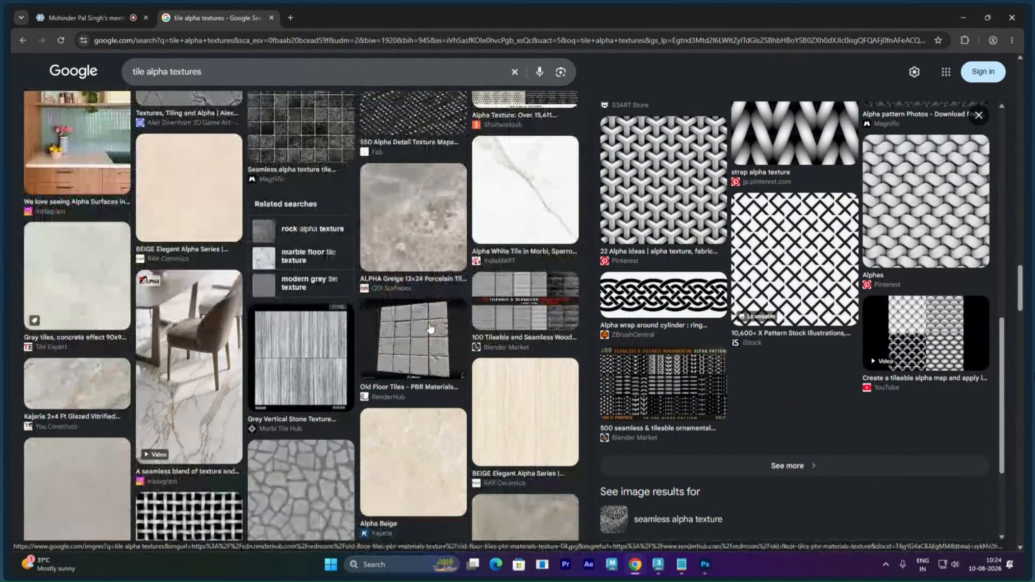
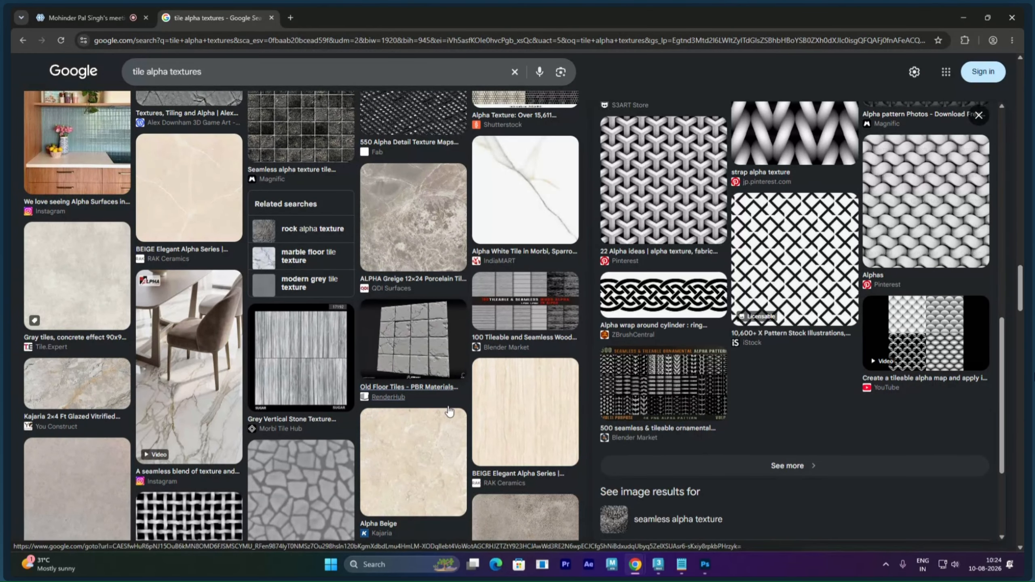
{"action": "scroll", "coordinate": [624, 326], "scroll_direction": "down", "scroll_amount": 1}
{"action": "scroll", "coordinate": [624, 326], "scroll_direction": "down", "scroll_amount": 10}
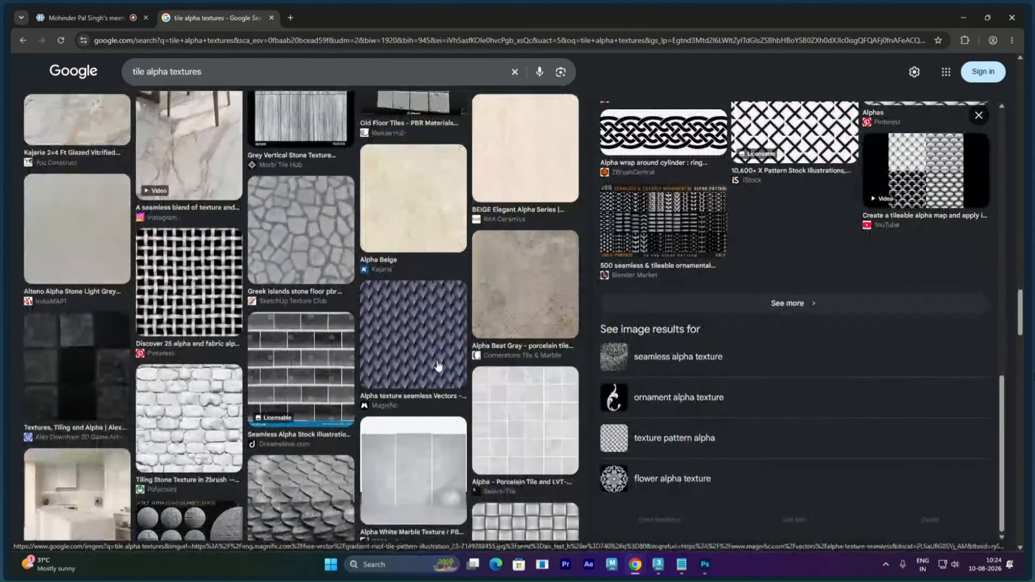
{"action": "scroll", "coordinate": [239, 228], "scroll_direction": "down", "scroll_amount": 10}
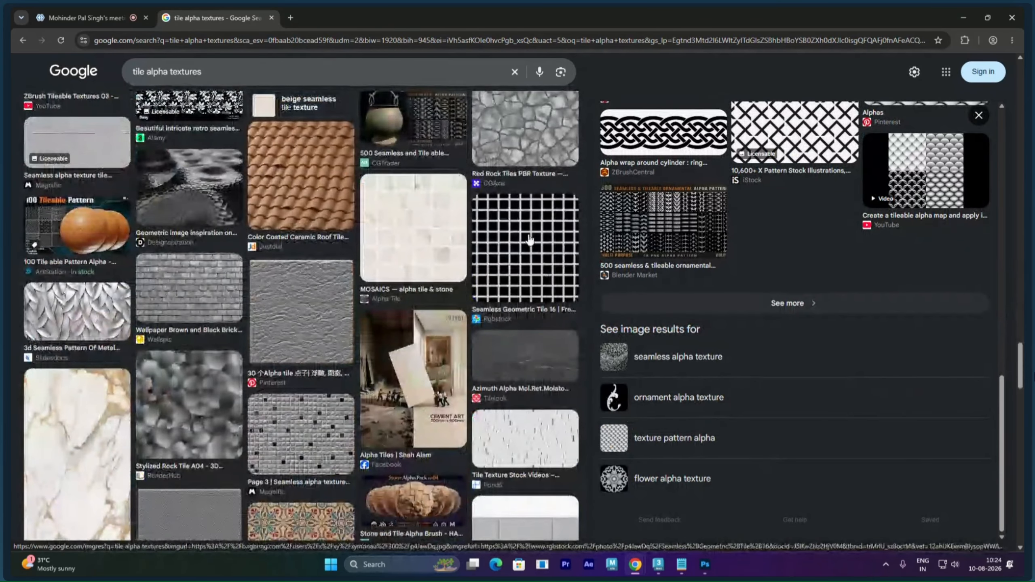
Step: Preview the black-and-white grid image "Seamless Geometric Tile 16" from Rgbstock and examine its related images
{"action": "left_click", "coordinate": [529, 240]}
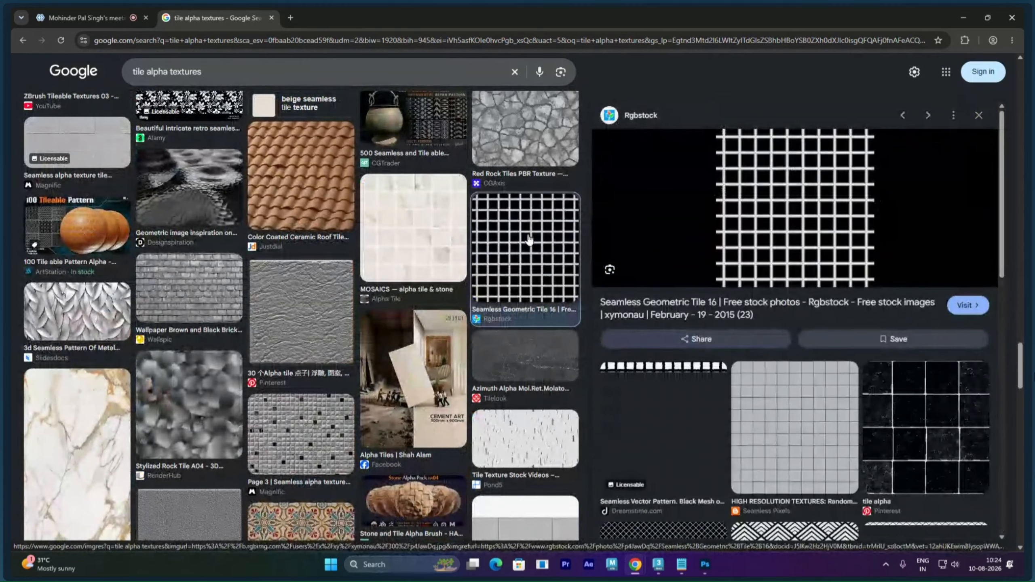
{"action": "scroll", "coordinate": [838, 397], "scroll_direction": "down", "scroll_amount": 7}
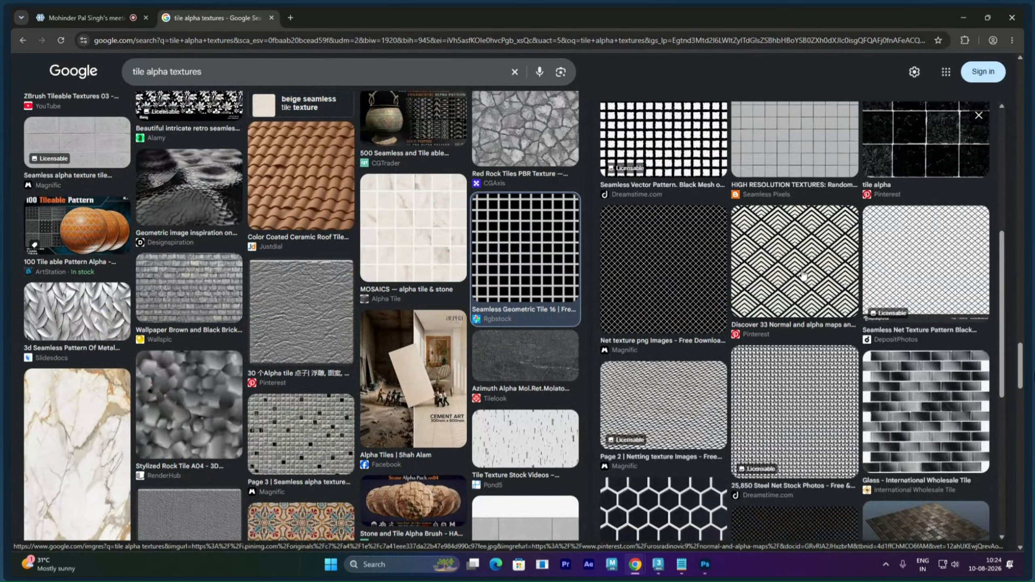
{"action": "scroll", "coordinate": [802, 274], "scroll_direction": "down", "scroll_amount": 5}
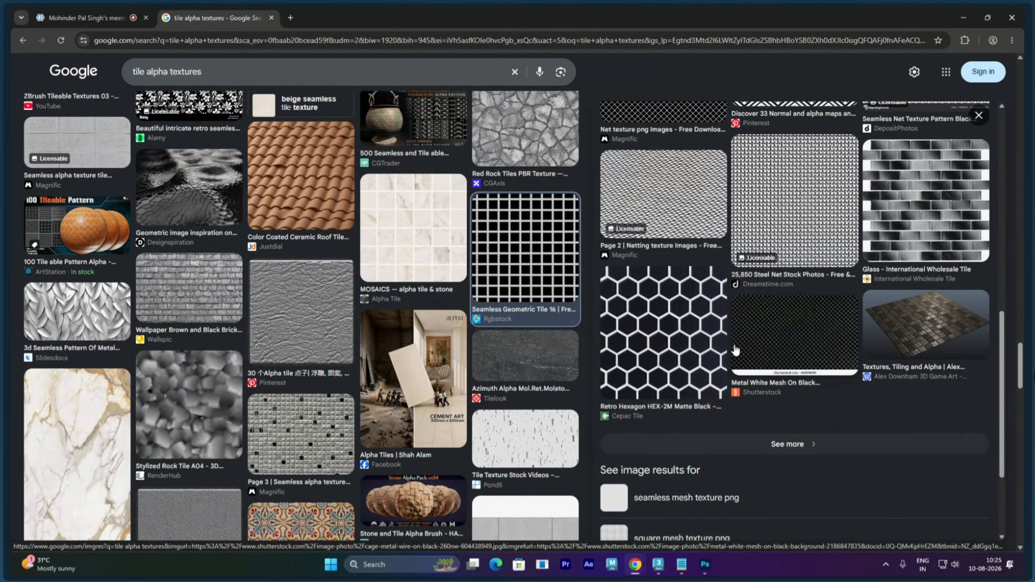
{"action": "scroll", "coordinate": [691, 310], "scroll_direction": "up", "scroll_amount": 5}
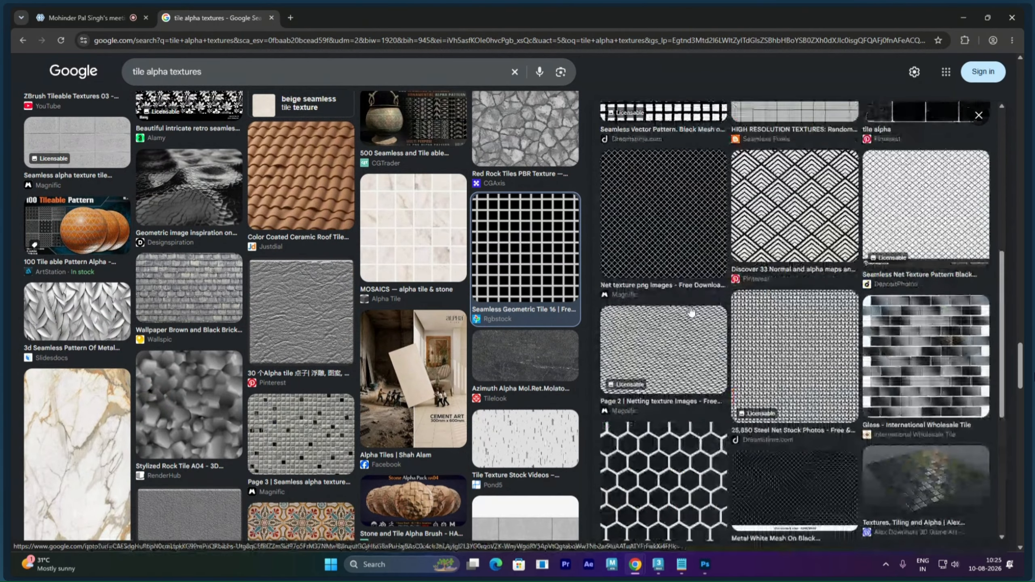
{"action": "scroll", "coordinate": [689, 302], "scroll_direction": "up", "scroll_amount": 3}
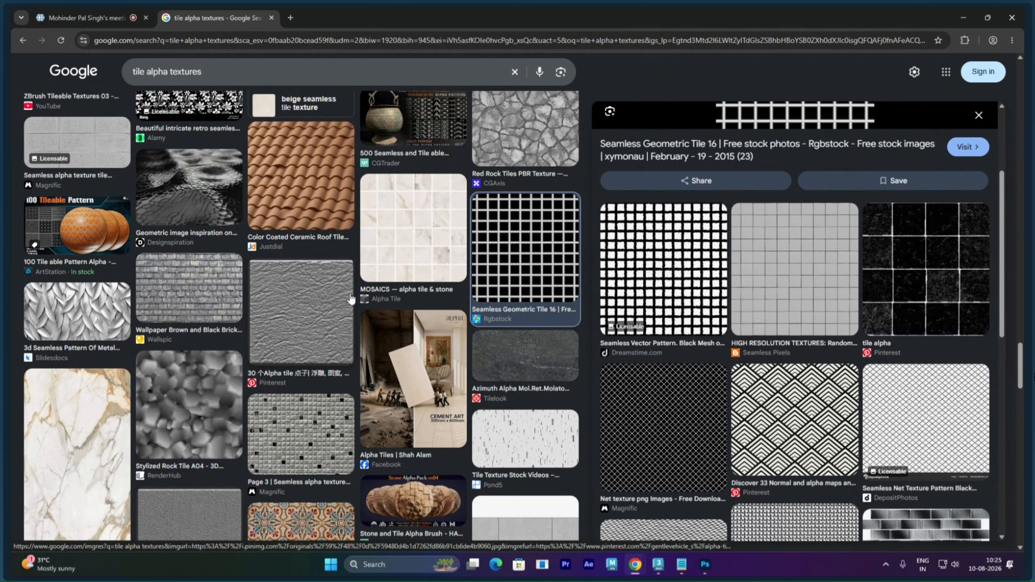
Step: Go back through the image results, preview the light grey Alpha porcelain tile from Select-Tile and examine its related images
{"action": "scroll", "coordinate": [552, 250], "scroll_direction": "up", "scroll_amount": 2}
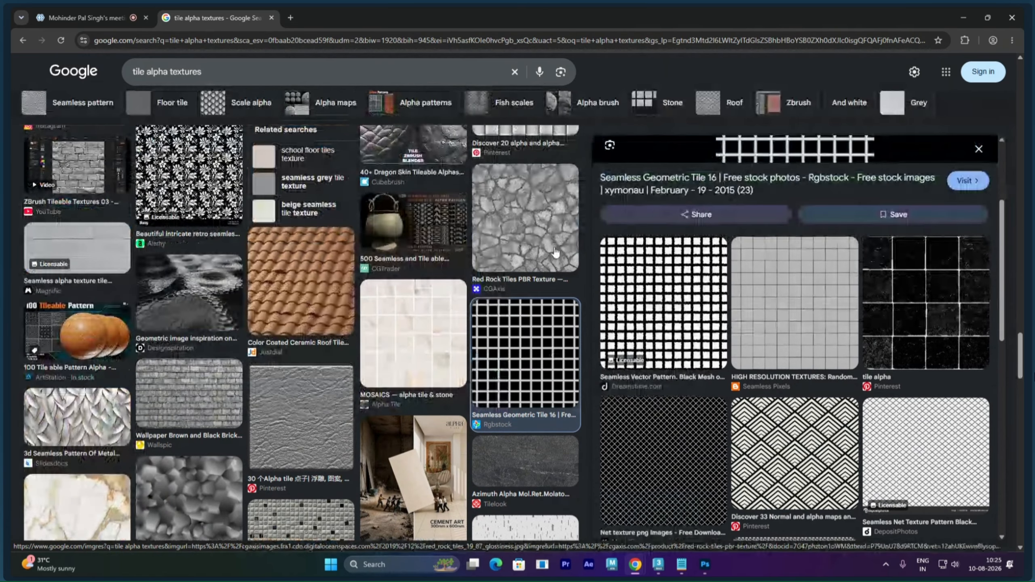
{"action": "scroll", "coordinate": [556, 253], "scroll_direction": "up", "scroll_amount": 5}
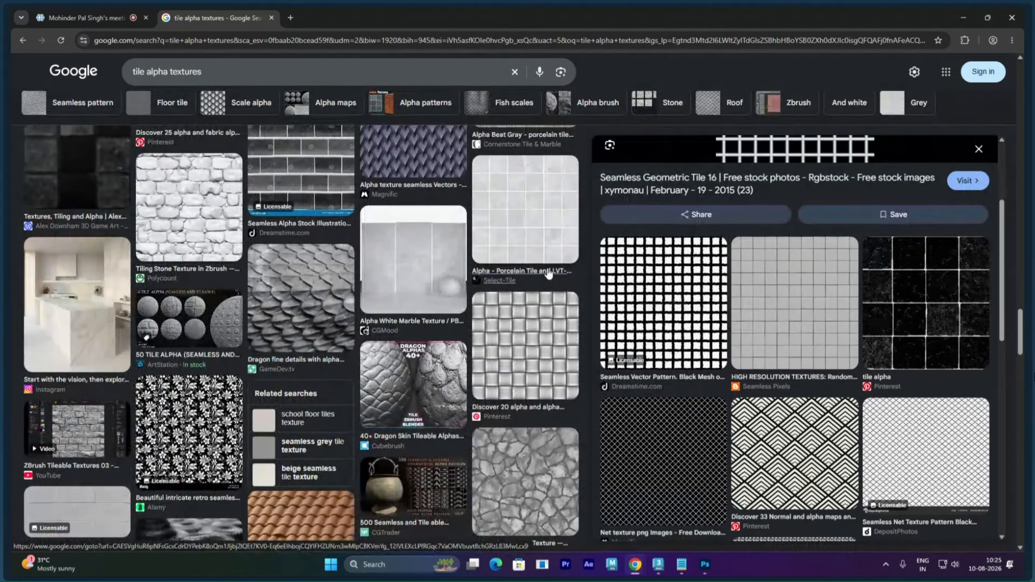
{"action": "scroll", "coordinate": [549, 275], "scroll_direction": "up", "scroll_amount": 2}
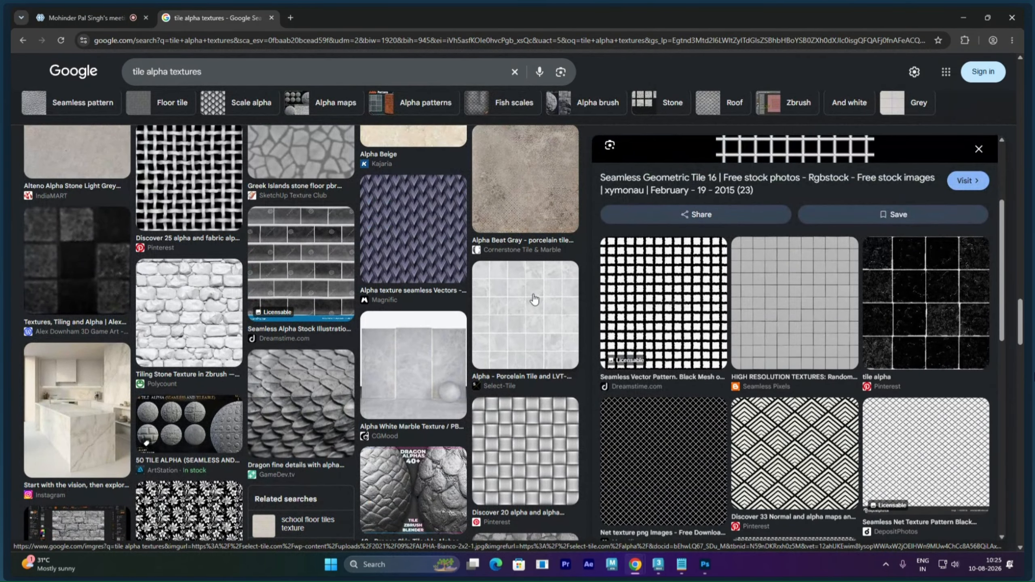
{"action": "left_click", "coordinate": [534, 300]}
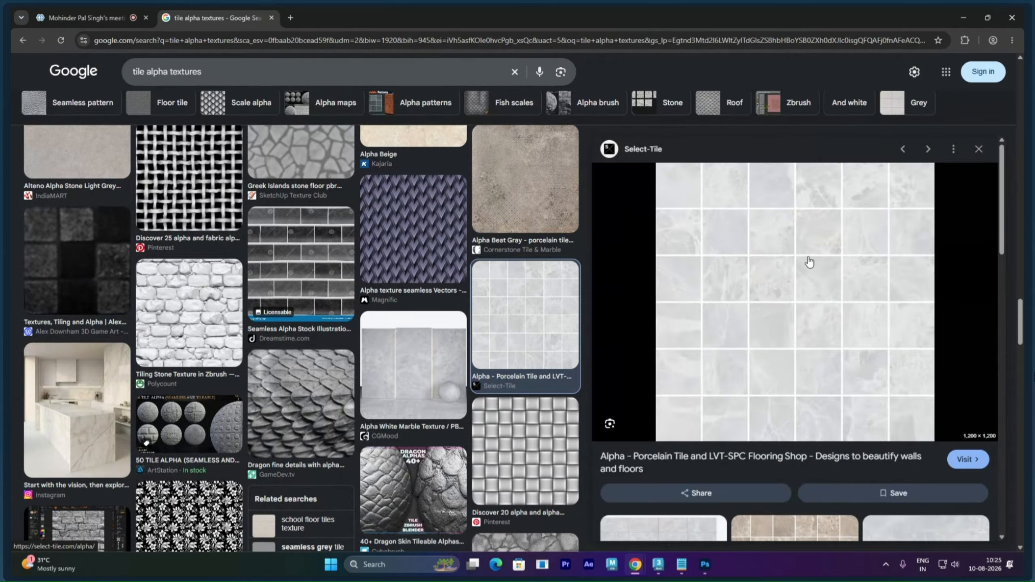
{"action": "scroll", "coordinate": [809, 262], "scroll_direction": "down", "scroll_amount": 7}
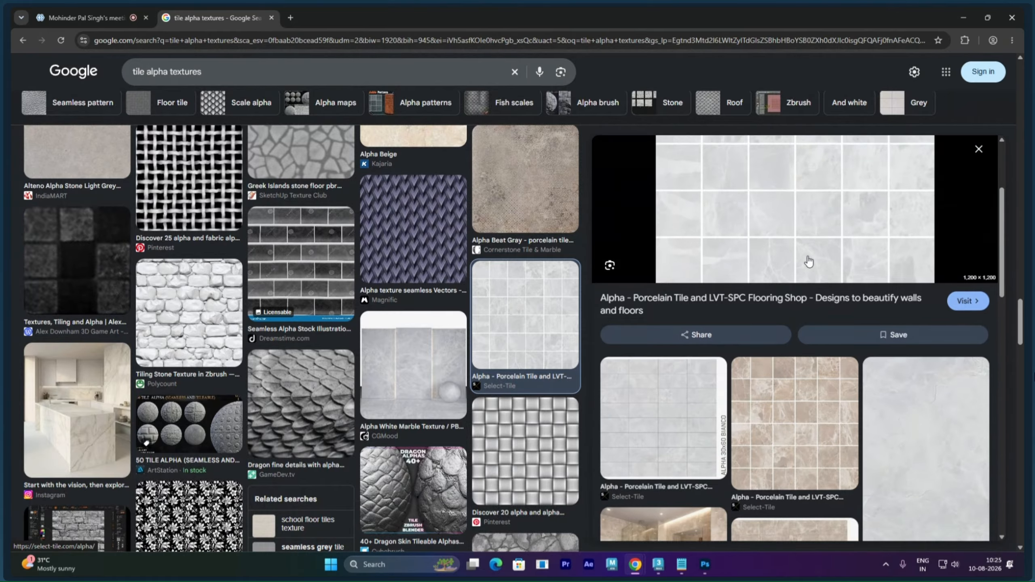
{"action": "scroll", "coordinate": [809, 262], "scroll_direction": "down", "scroll_amount": 7}
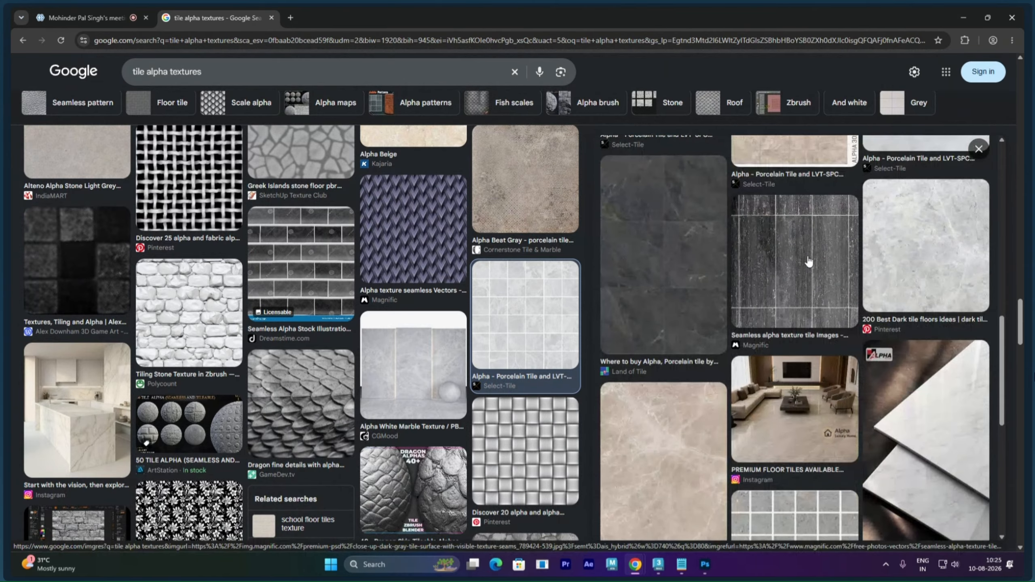
Step: Preview the grey square-grid porcelain tile with white grout from Land of Tile among the related images and copy the image
{"action": "scroll", "coordinate": [804, 261], "scroll_direction": "down", "scroll_amount": 8}
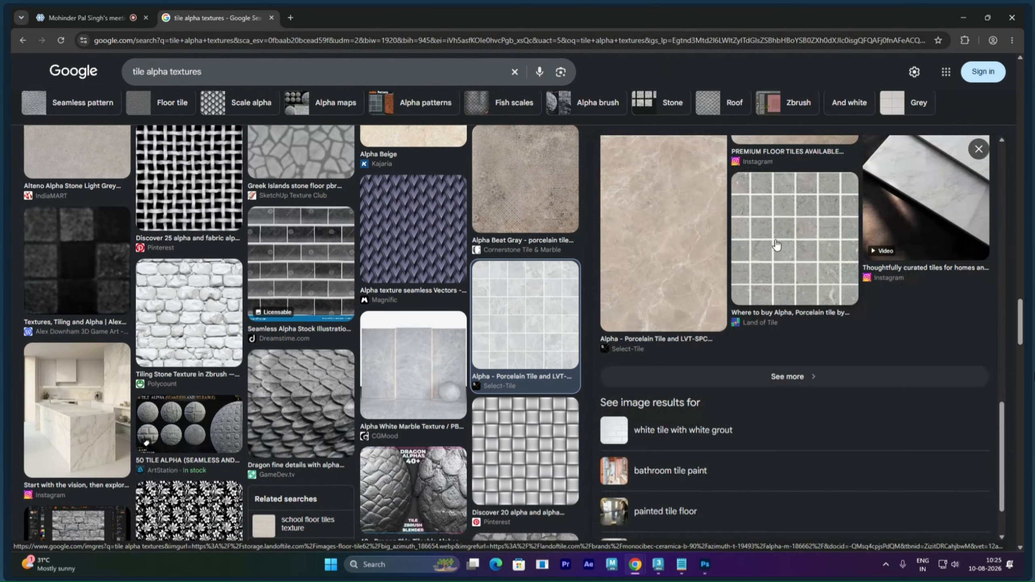
{"action": "left_click", "coordinate": [782, 243]}
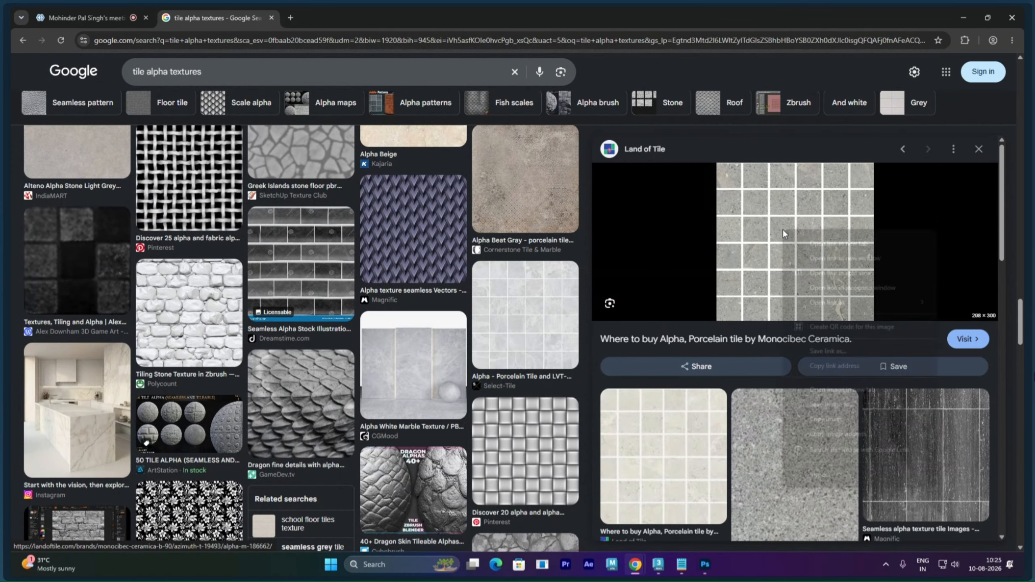
{"action": "right_click", "coordinate": [783, 231]}
{"action": "left_click", "coordinate": [827, 420]}
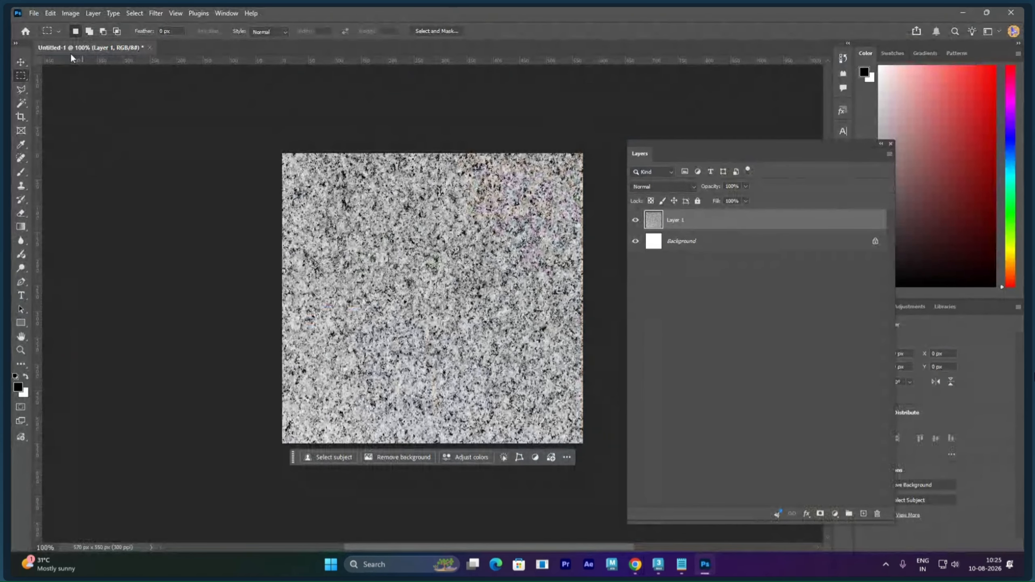
Step: Switch to Photoshop, create a 298 × 300 pixel document and place the copied tile image in it
{"action": "left_click", "coordinate": [34, 13]}
{"action": "left_click", "coordinate": [44, 26]}
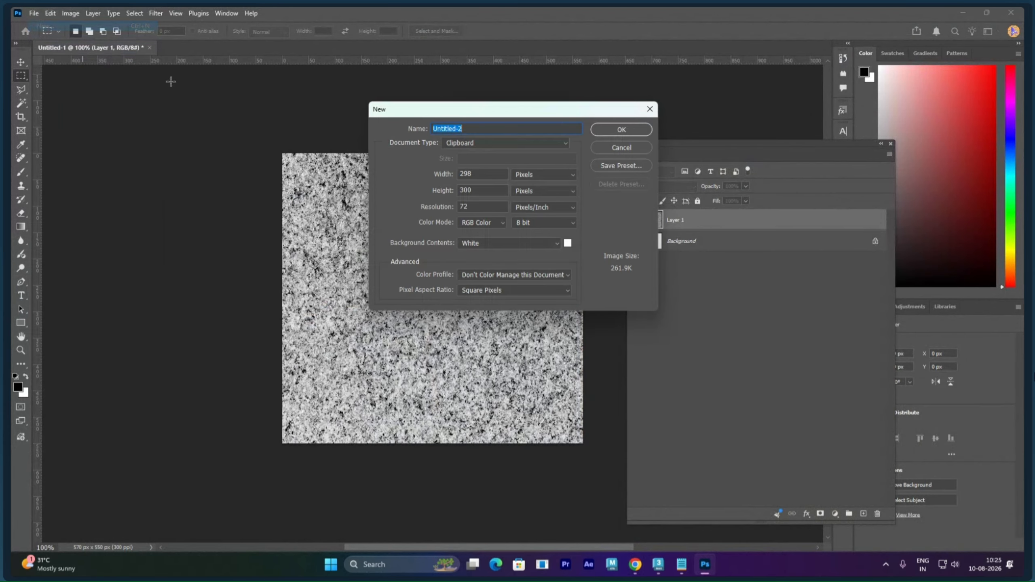
{"action": "left_click", "coordinate": [604, 129]}
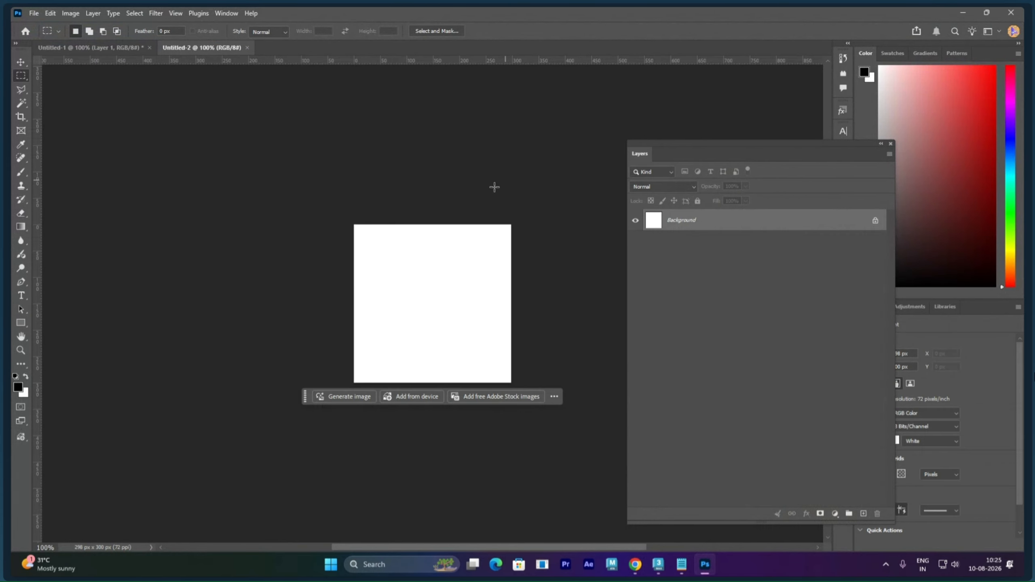
{"action": "left_click_drag", "start_coordinate": [439, 240], "coordinate": [439, 239]}
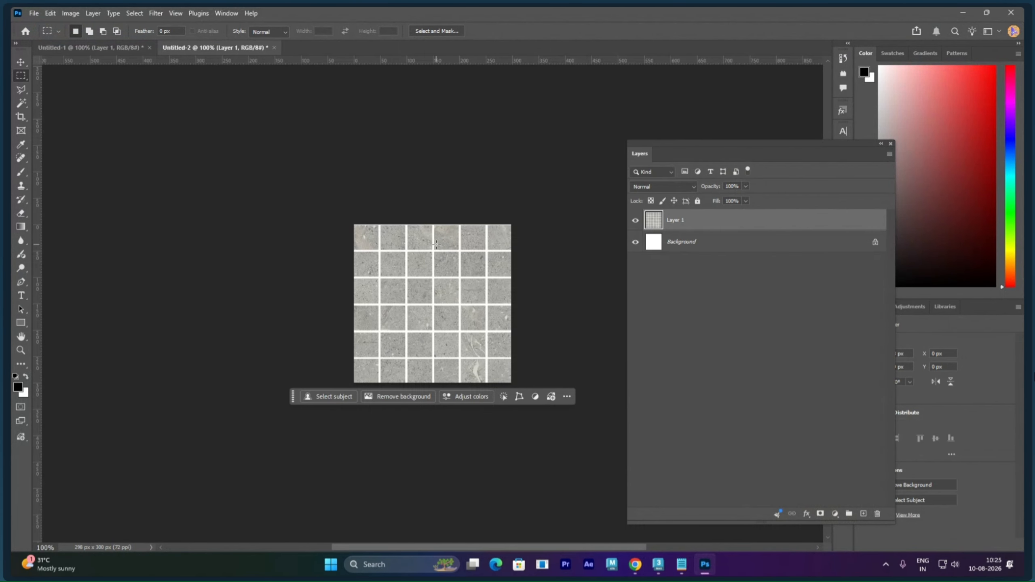
Step: Darken the tile image with Levels, setting the midtones to 0.22 and the black input level to 125
{"action": "key", "text": "ctrl+l"}
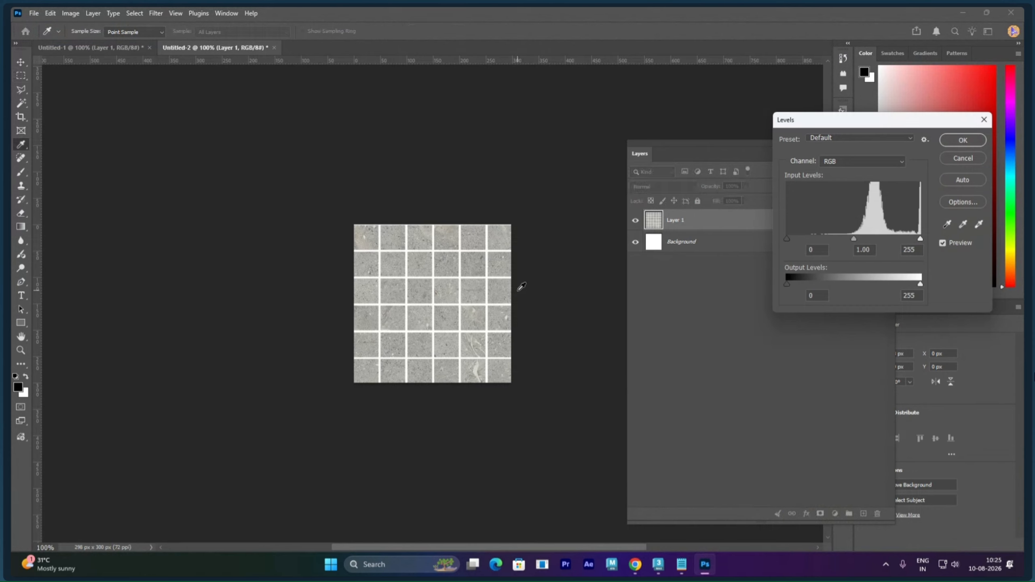
{"action": "left_click_drag", "start_coordinate": [856, 240], "coordinate": [901, 238]}
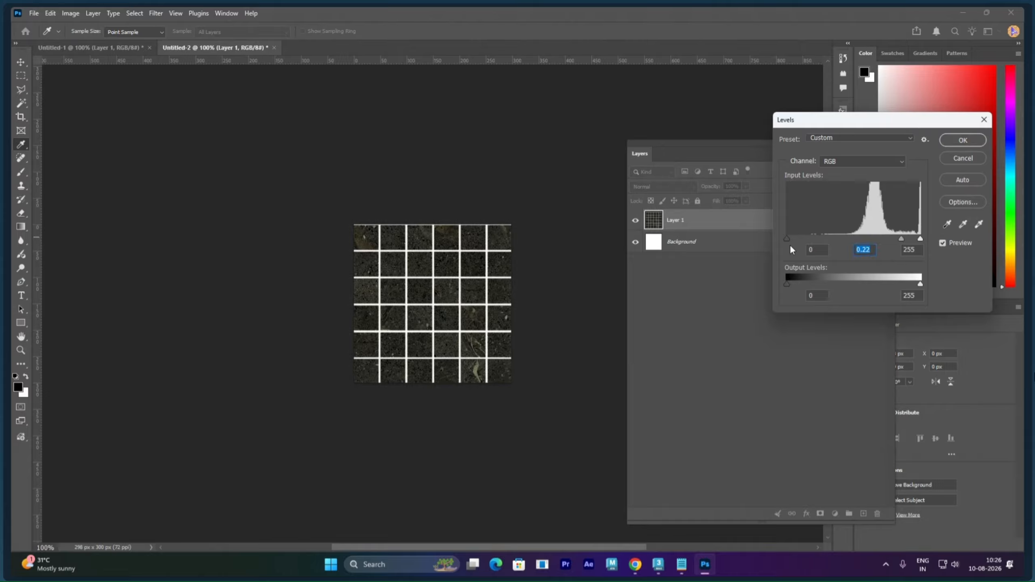
{"action": "left_click_drag", "start_coordinate": [788, 239], "coordinate": [853, 237]}
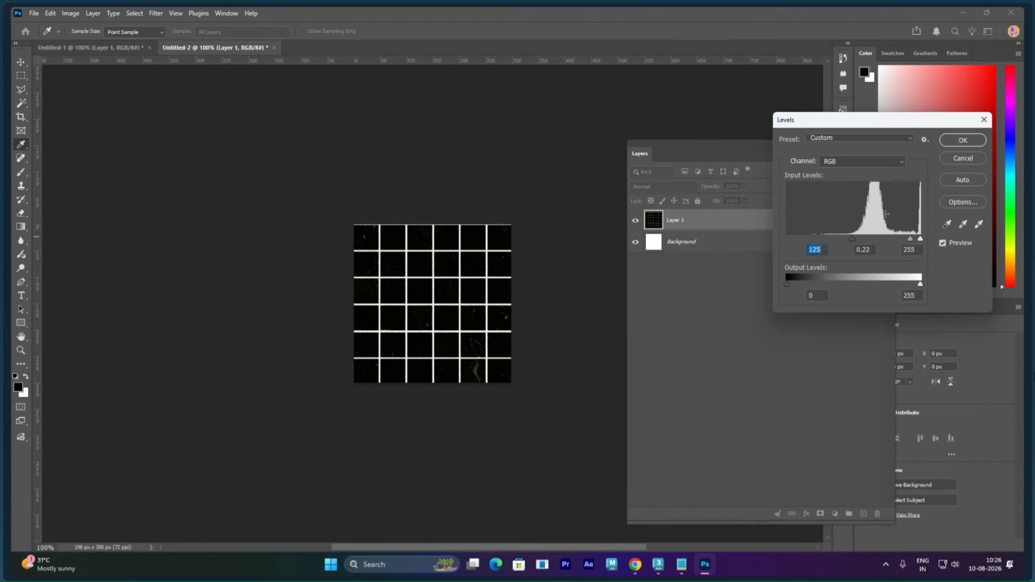
{"action": "left_click", "coordinate": [972, 143]}
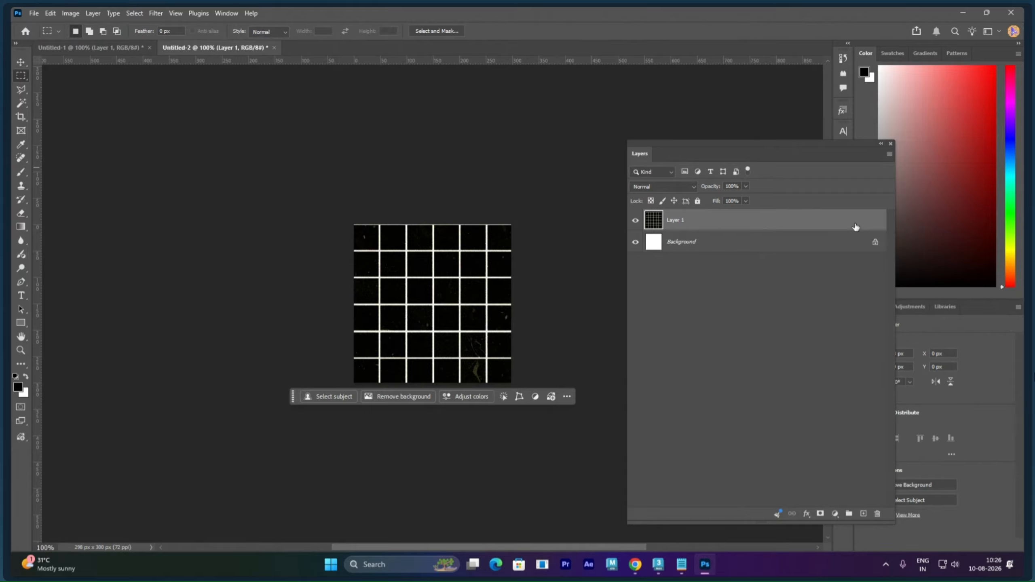
Step: Invert the tile grid so the grout lines are black and raise the Levels midtones to 3.22
{"action": "key", "text": "ctrl+i"}
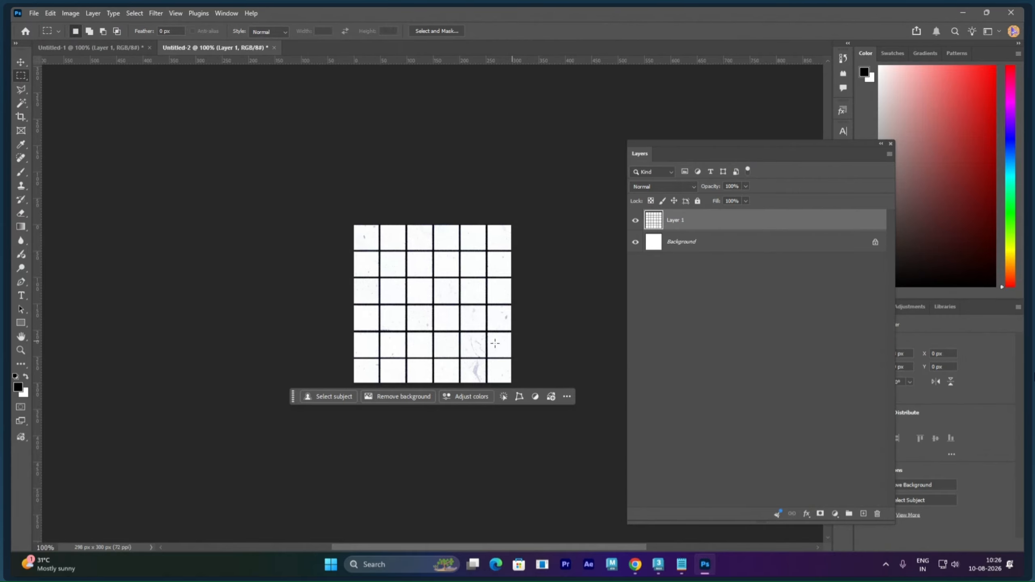
{"action": "key", "text": "ctrl+l"}
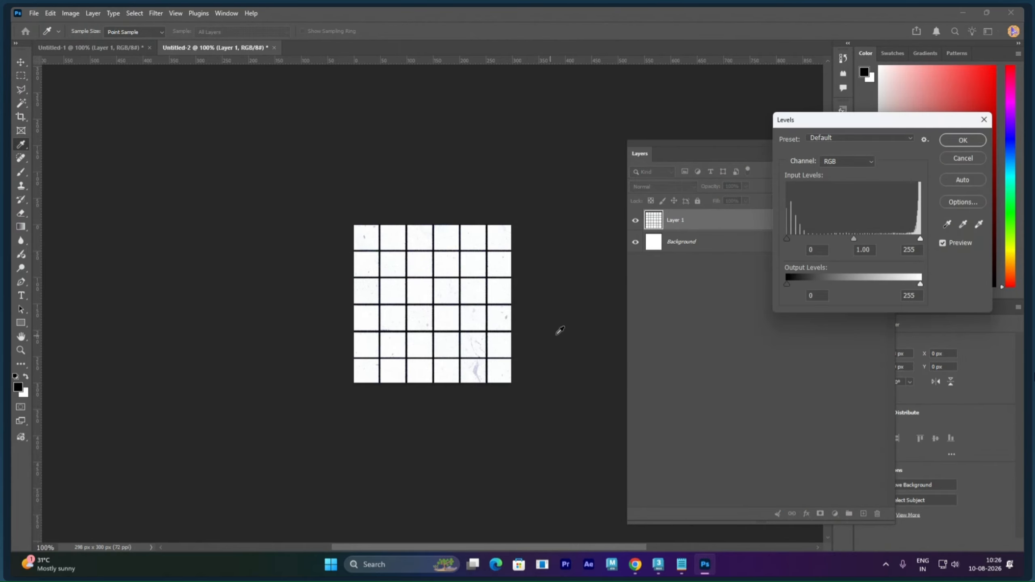
{"action": "left_click_drag", "start_coordinate": [860, 237], "coordinate": [802, 233]}
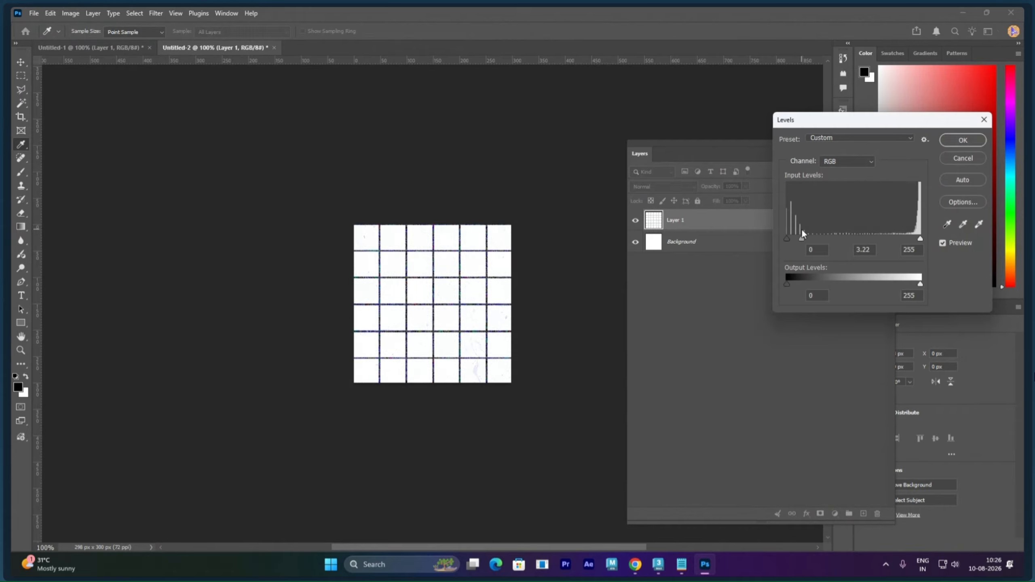
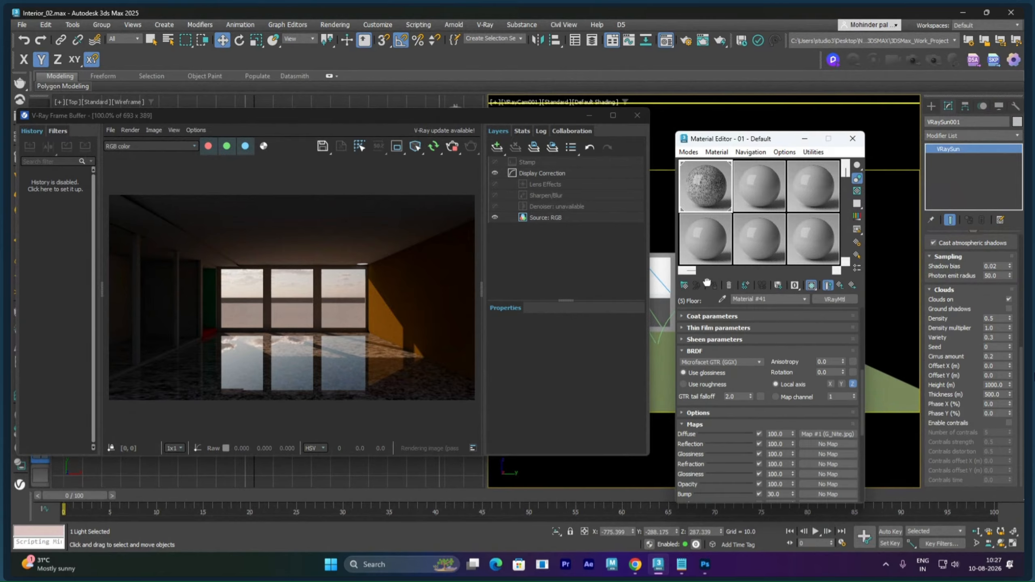
Step: In 3ds Max, assign G_Nite_Tiles.jpg as a Bitmap to the Floor material's Bump map
{"action": "scroll", "coordinate": [706, 433], "scroll_direction": "down", "scroll_amount": 2}
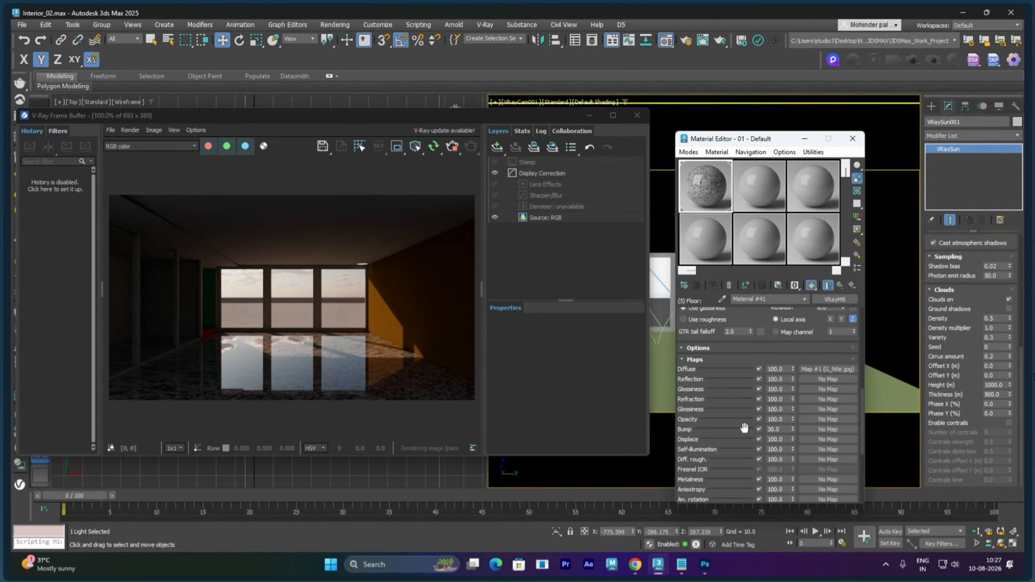
{"action": "left_click", "coordinate": [820, 429]}
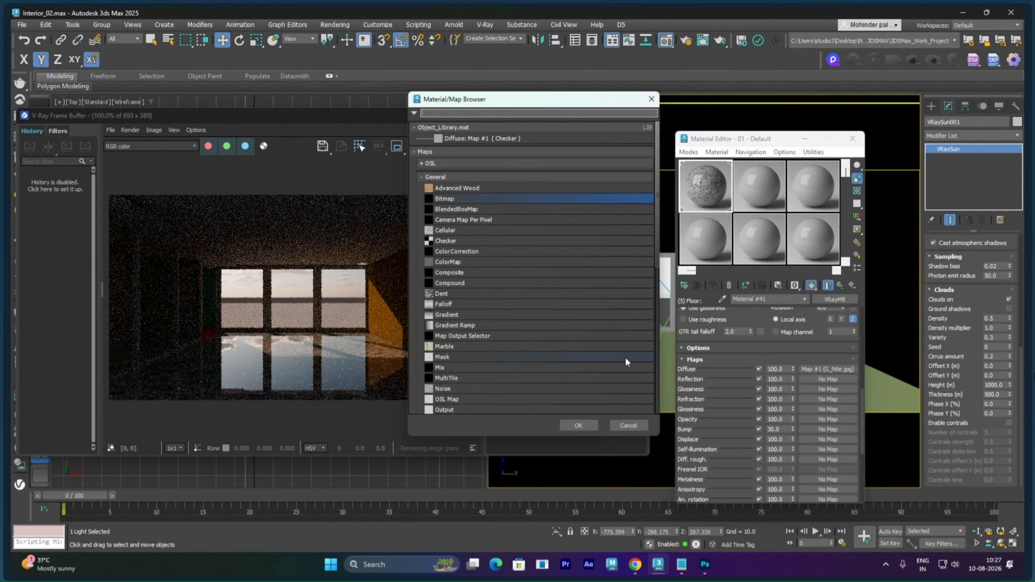
{"action": "double_click", "coordinate": [466, 209]}
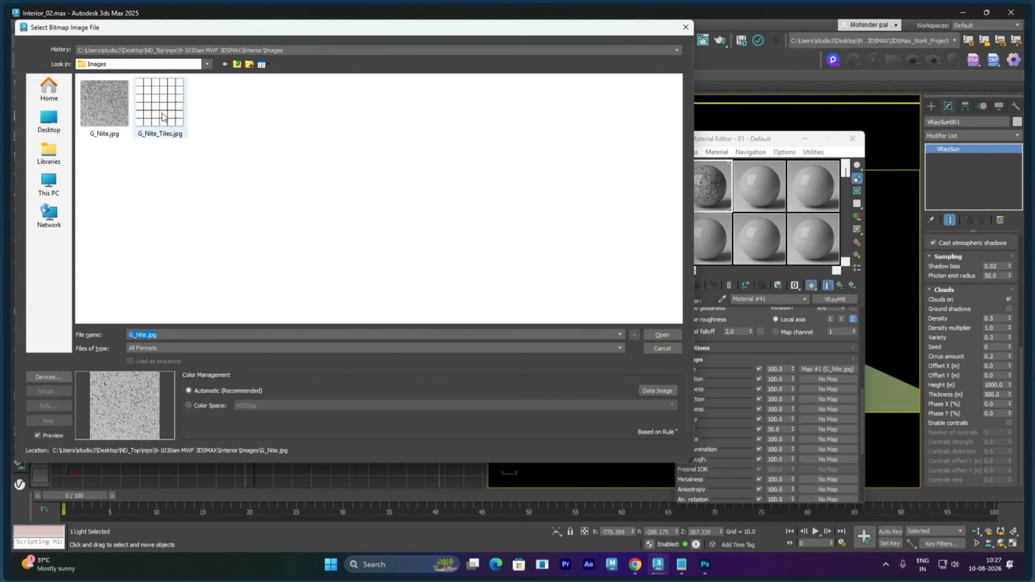
{"action": "left_click", "coordinate": [162, 117]}
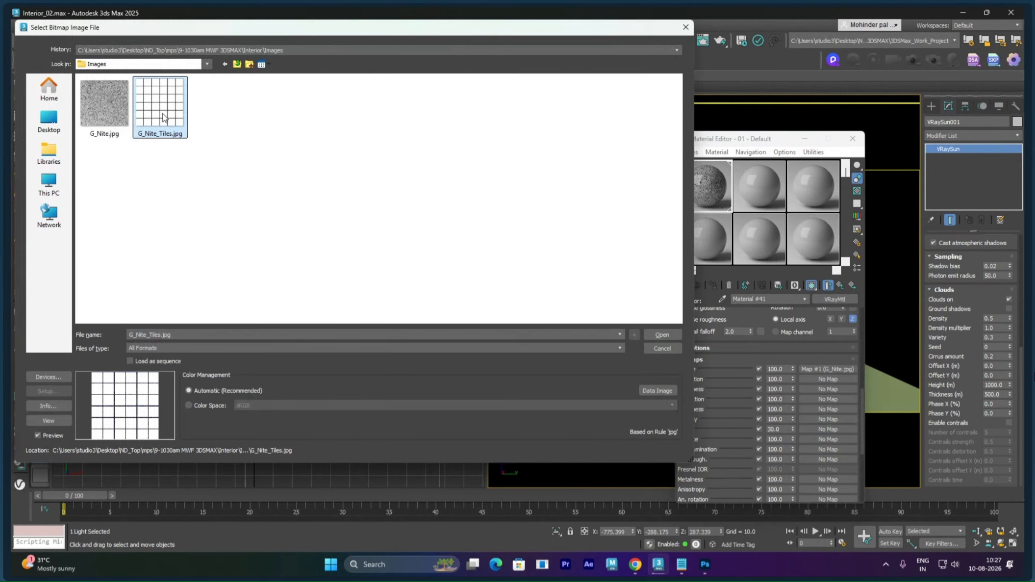
{"action": "double_click", "coordinate": [162, 117]}
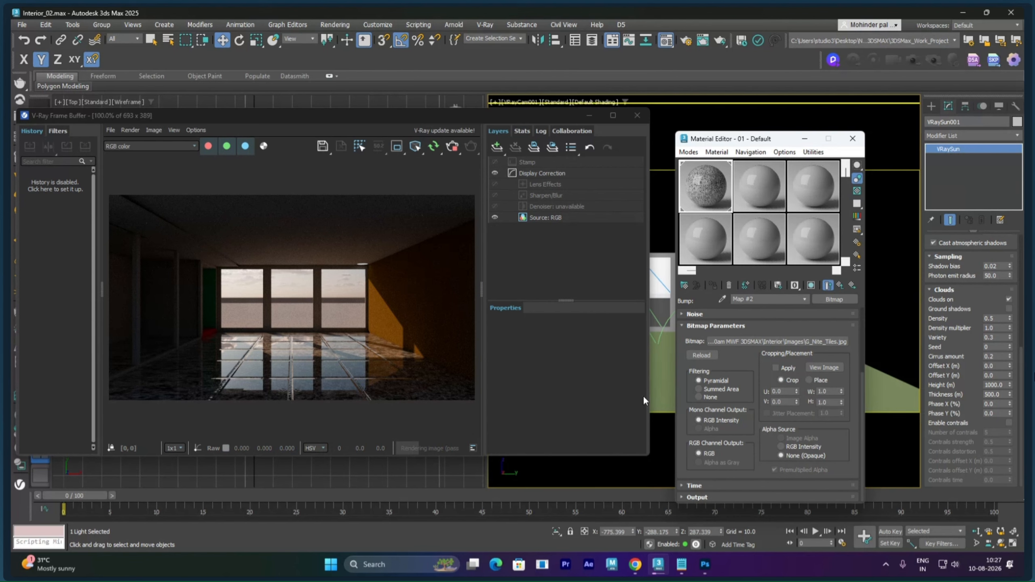
Step: Return to the Floor material's maps and set the Bump amount to 10
{"action": "left_click", "coordinate": [840, 285]}
{"action": "scroll", "coordinate": [707, 357], "scroll_direction": "down", "scroll_amount": 1}
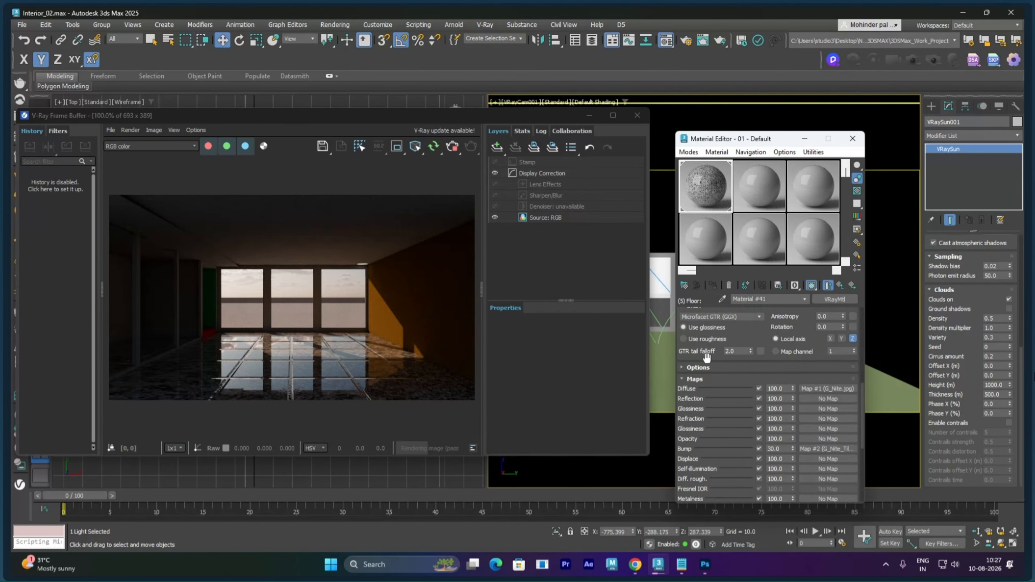
{"action": "double_click", "coordinate": [780, 449]}
{"action": "type", "text": "10"}
{"action": "key", "text": "Return"}
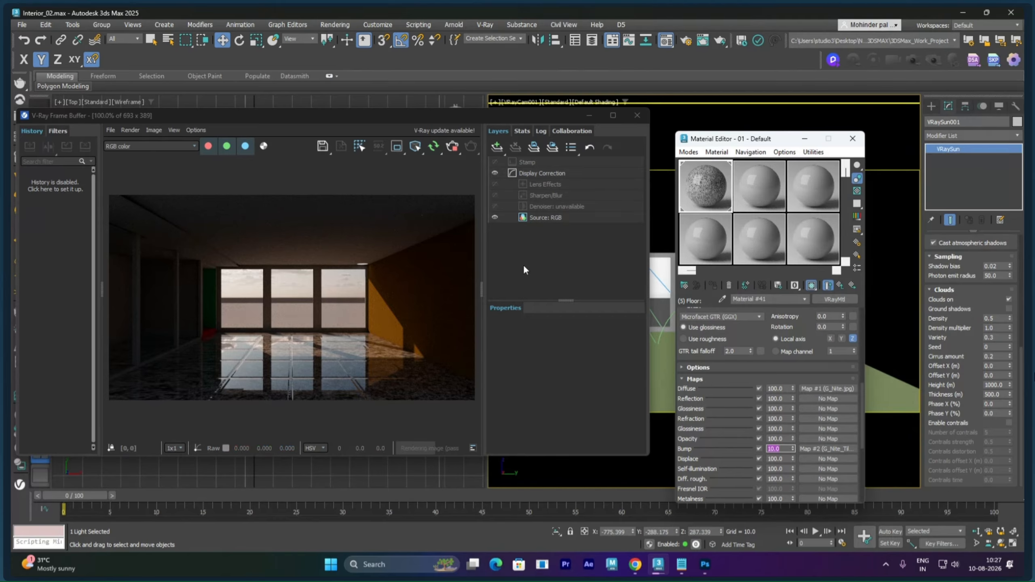
Step: Set the Roof sub-material's diffuse colour to white and adjust the VRaySun's height in the Front view
{"action": "left_click", "coordinate": [840, 285]}
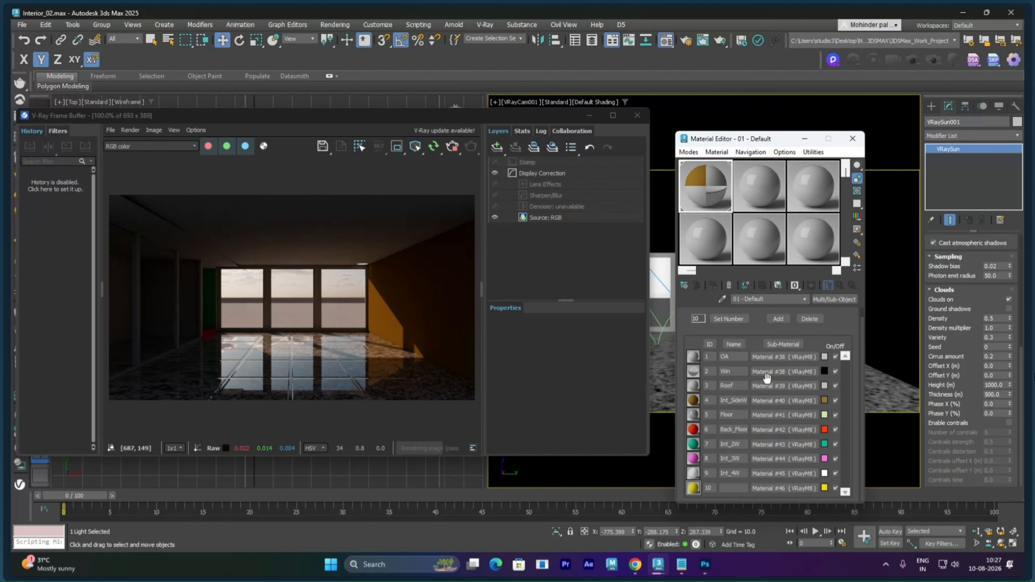
{"action": "left_click", "coordinate": [766, 385]}
{"action": "left_click", "coordinate": [739, 313]}
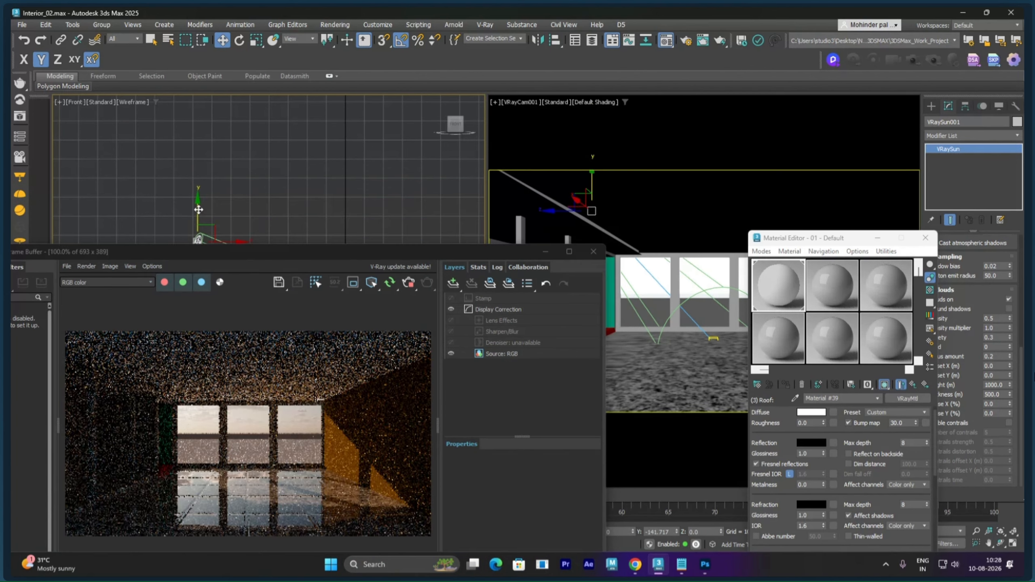
{"action": "left_click_drag", "start_coordinate": [199, 209], "coordinate": [198, 209]}
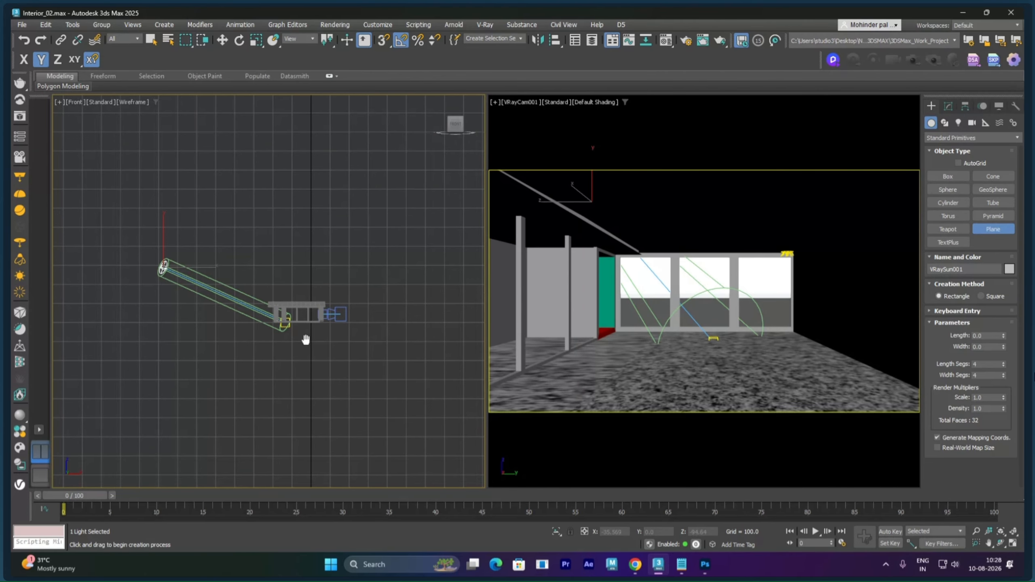
Step: Draw a plane about 75.4 long and 54.8 wide in the Left view, covering the glazed bay beside the ceiling light
{"action": "scroll", "coordinate": [306, 340], "scroll_direction": "up", "scroll_amount": 3}
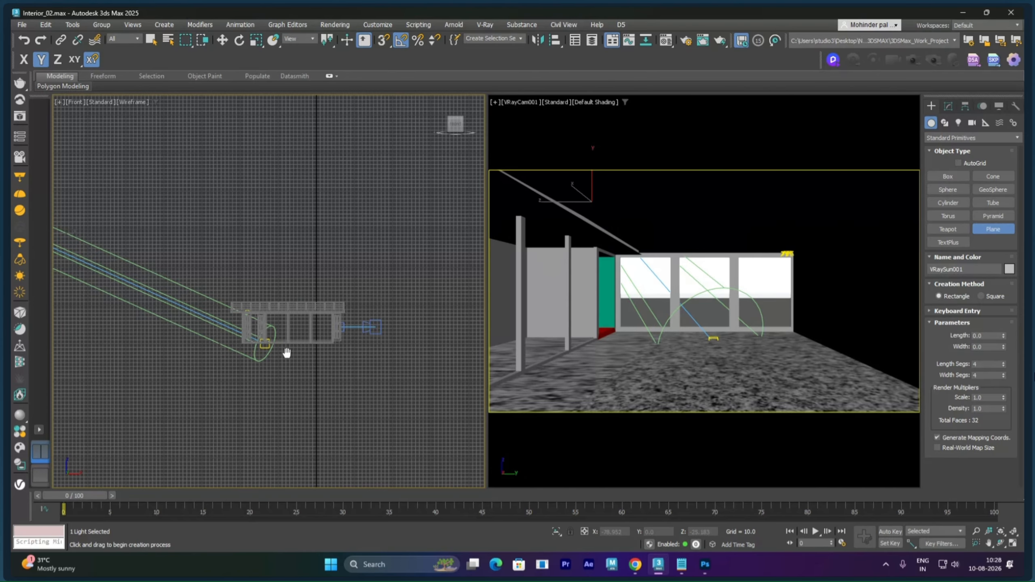
{"action": "key", "text": "l"}
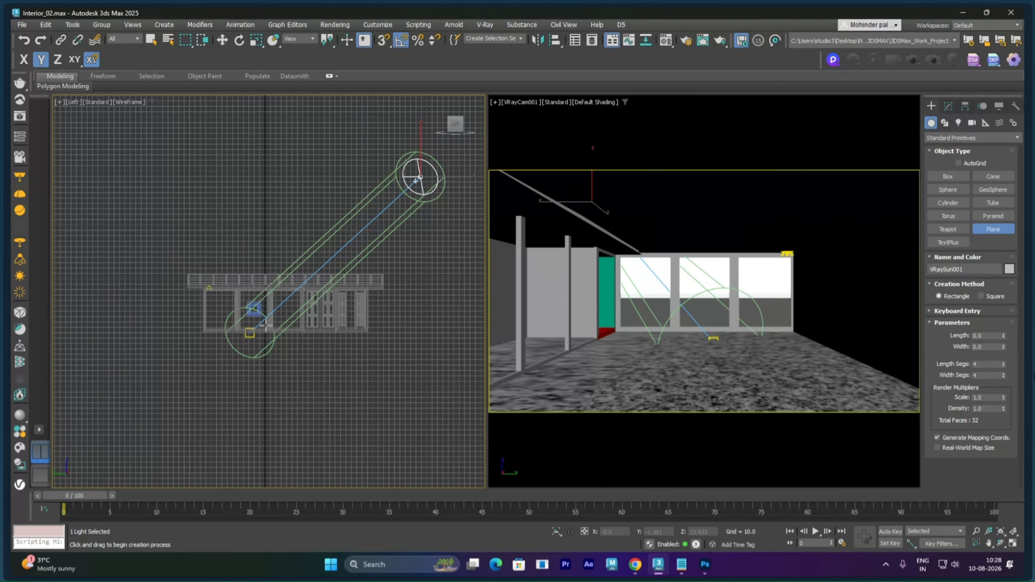
{"action": "scroll", "coordinate": [265, 325], "scroll_direction": "up", "scroll_amount": 3}
{"action": "scroll", "coordinate": [147, 236], "scroll_direction": "up", "scroll_amount": 2}
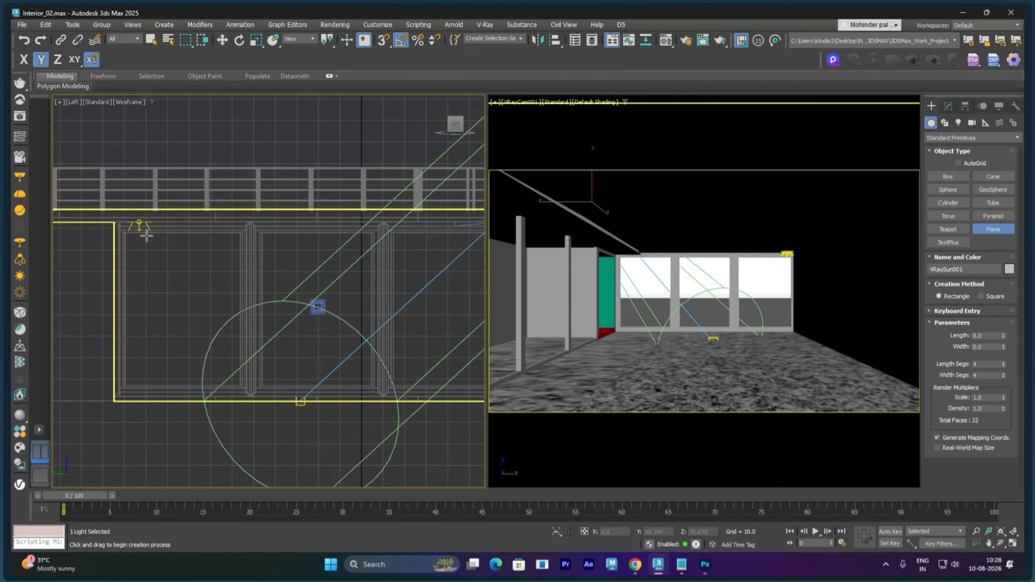
{"action": "left_click_drag", "start_coordinate": [124, 228], "coordinate": [234, 392]}
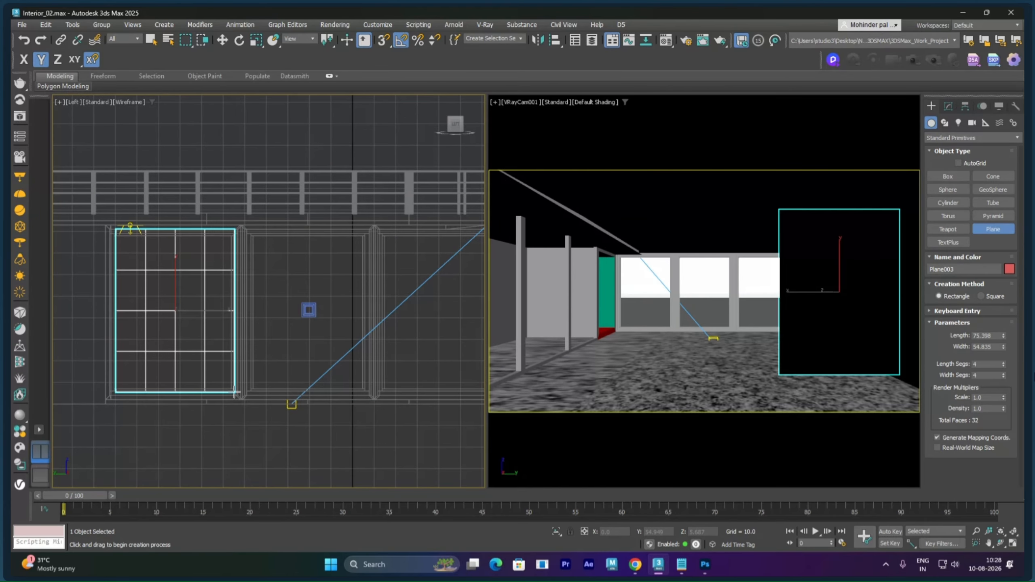
{"action": "right_click", "coordinate": [228, 382]}
Step: Move the new plane along X in the Top view until it sits just inside the window wall
{"action": "right_click", "coordinate": [167, 288]}
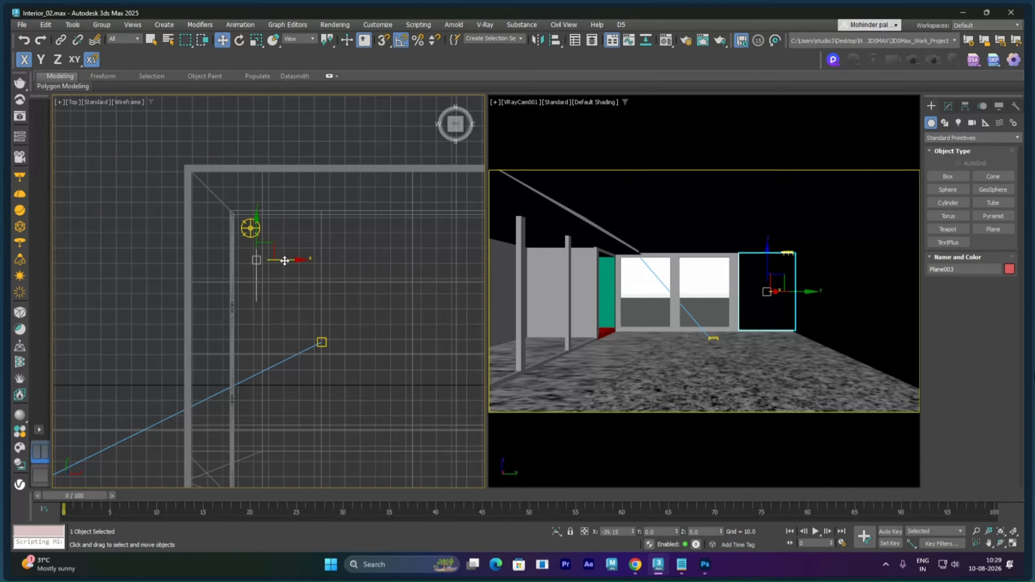
{"action": "left_click_drag", "start_coordinate": [271, 258], "coordinate": [267, 261]}
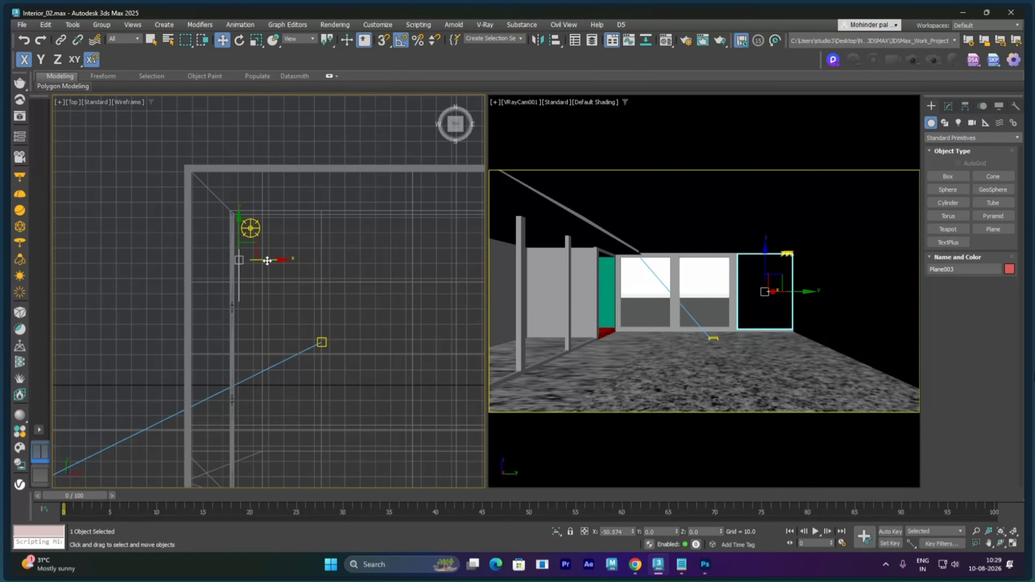
{"action": "scroll", "coordinate": [267, 260], "scroll_direction": "up", "scroll_amount": 5}
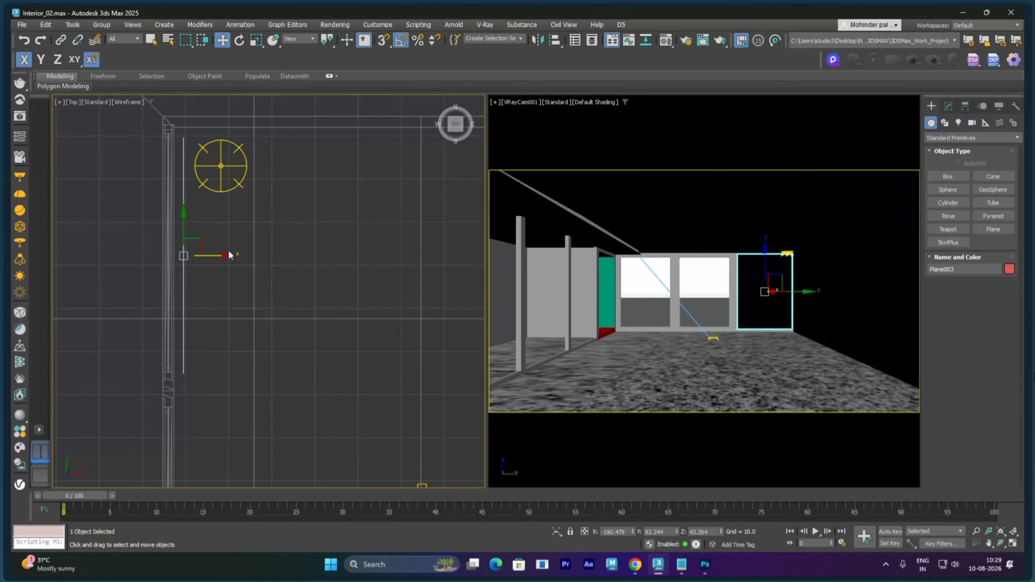
Step: Rotate the plane 180 degrees about Z with angle snapping so that its face points into the room
{"action": "right_click", "coordinate": [228, 249]}
{"action": "left_click", "coordinate": [229, 269]}
{"action": "key", "text": "a"}
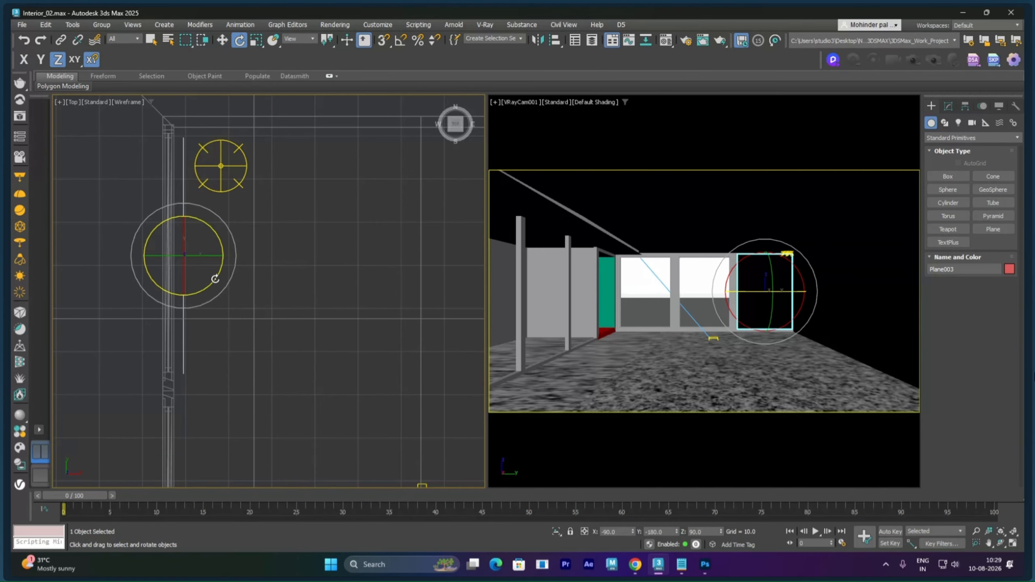
{"action": "key", "text": "a"}
{"action": "left_click_drag", "start_coordinate": [215, 279], "coordinate": [180, 306]}
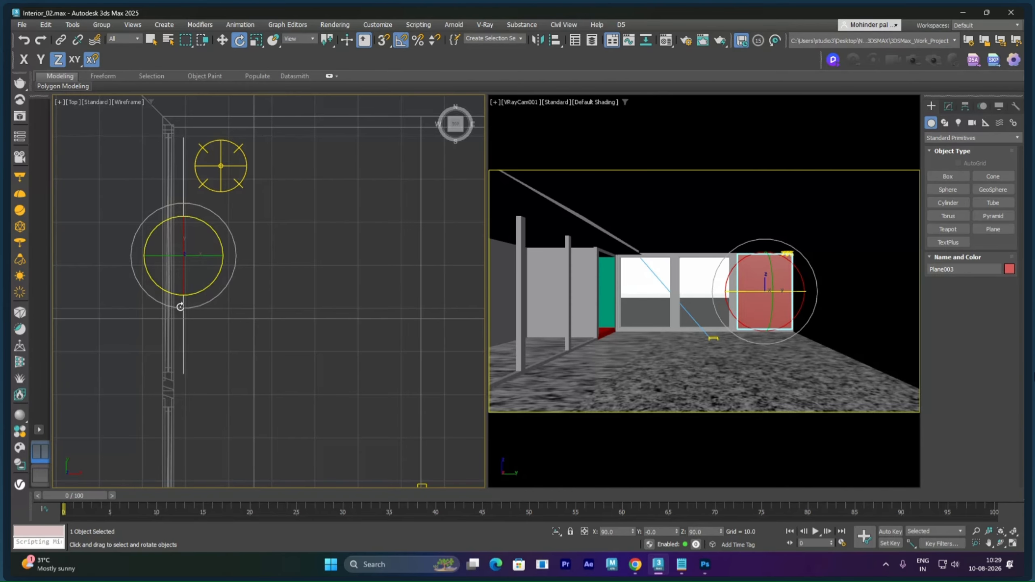
Step: Switch the Top view to Perspective and examine how the plane fits the window frame
{"action": "key", "text": "w"}
{"action": "scroll", "coordinate": [249, 232], "scroll_direction": "down", "scroll_amount": 4}
{"action": "middle_click_drag", "start_coordinate": [209, 277], "coordinate": [228, 211]}
{"action": "key", "text": "p"}
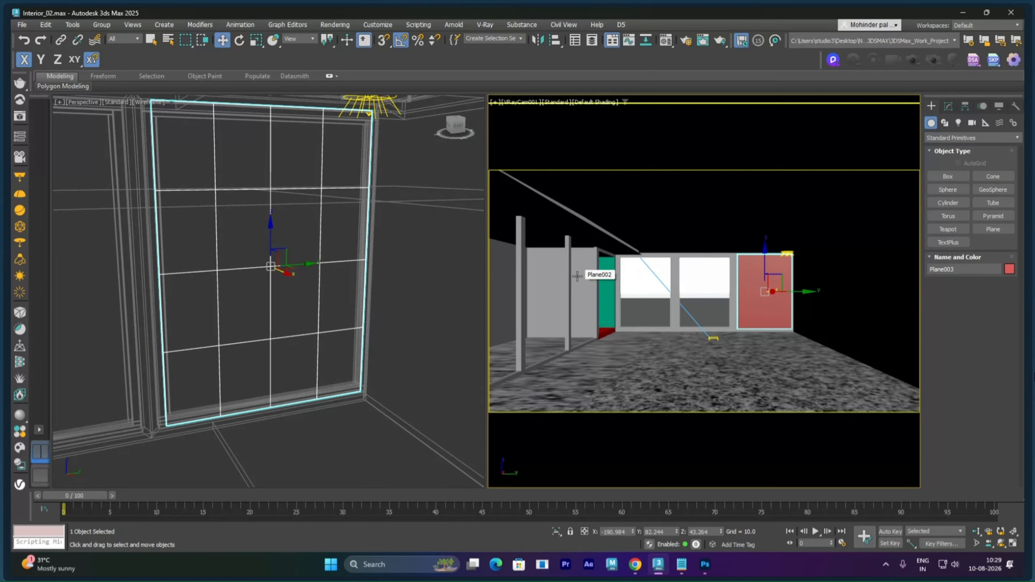
{"action": "middle_click", "coordinate": [268, 201]}
{"action": "middle_click_drag", "start_coordinate": [269, 201], "coordinate": [300, 185], "text": "alt"}
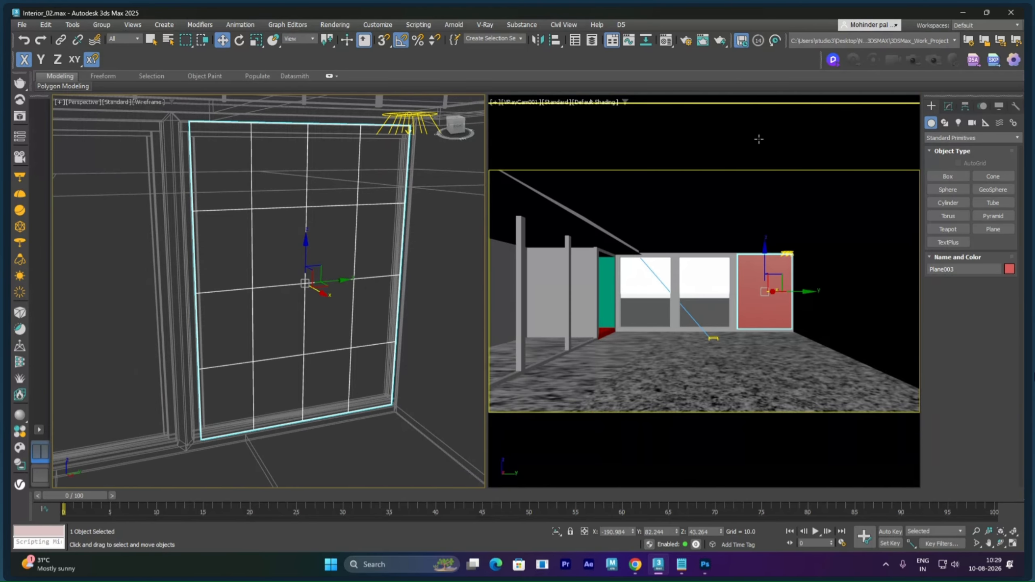
Step: Set both the length and width segments of the new window plane to 50
{"action": "left_click", "coordinate": [948, 106]}
{"action": "left_click", "coordinate": [988, 282]}
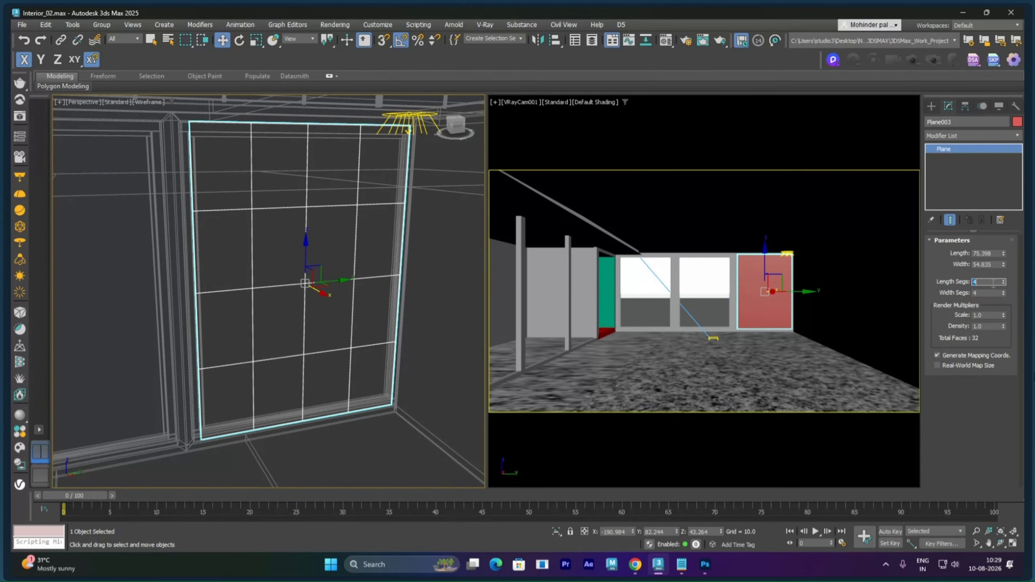
{"action": "type", "text": "50"}
{"action": "key", "text": "Tab"}
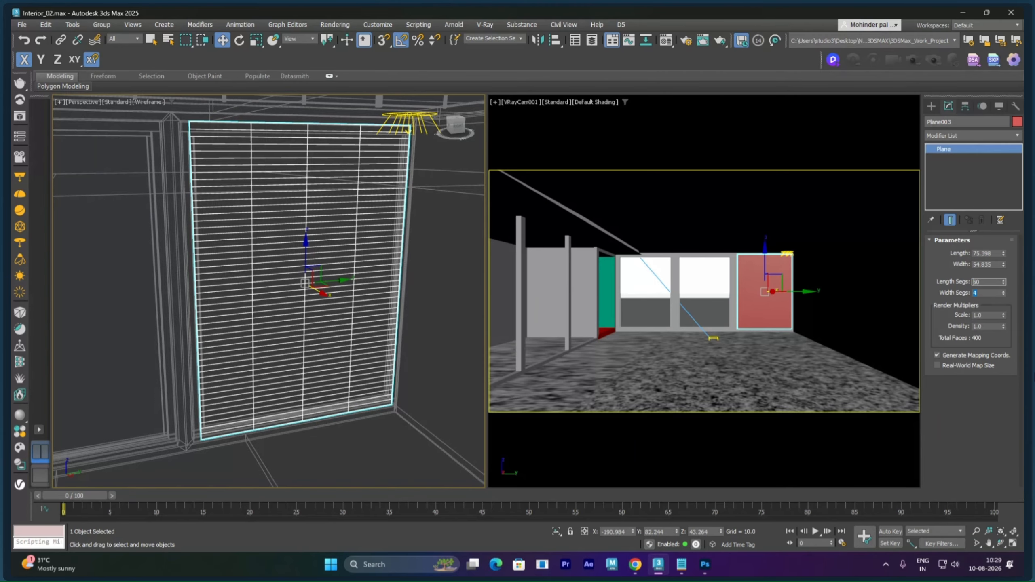
{"action": "type", "text": "50"}
{"action": "key", "text": "Return"}
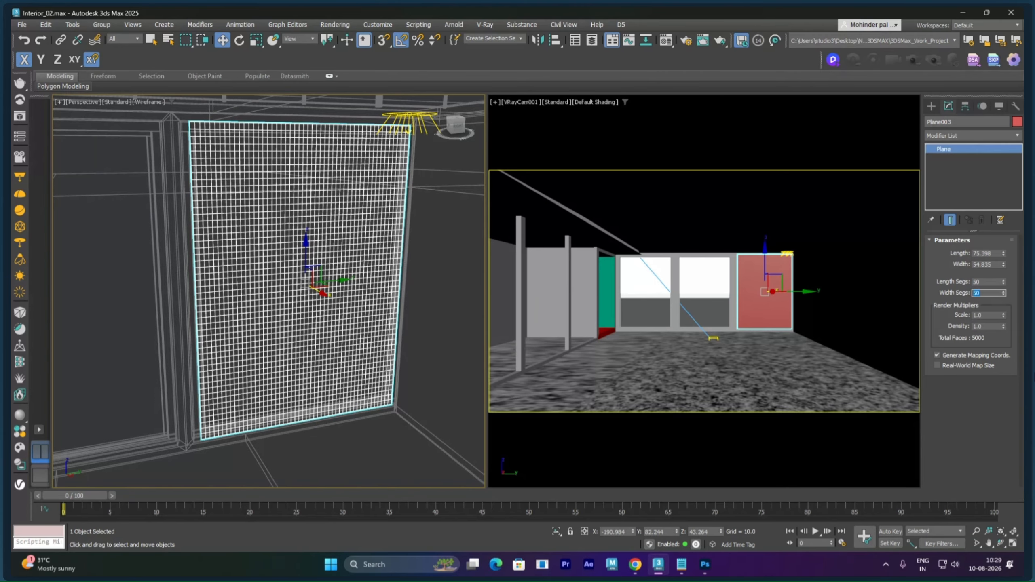
Step: Convert the densely segmented window plane to an Editable Poly
{"action": "right_click", "coordinate": [226, 165]}
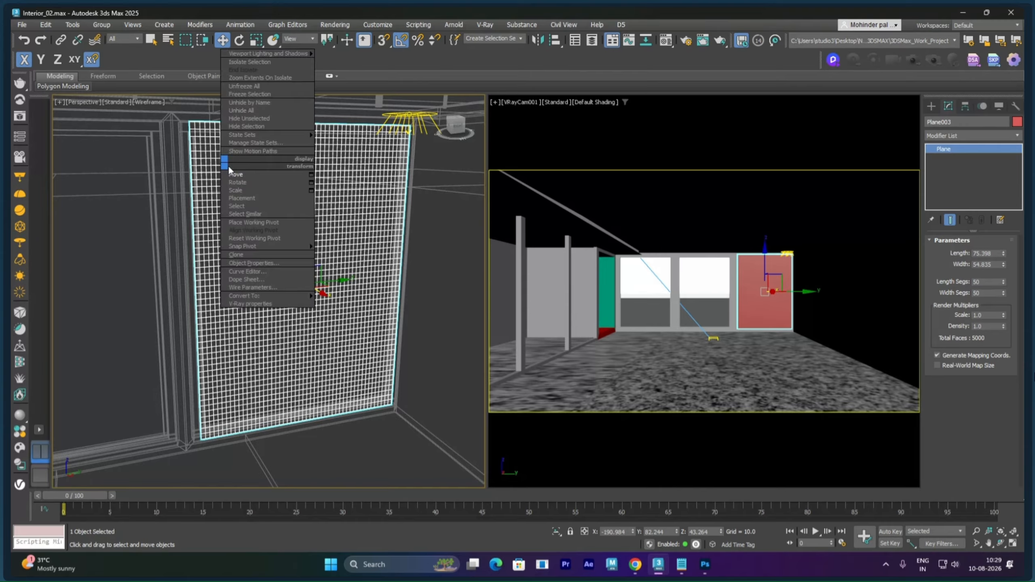
{"action": "left_click", "coordinate": [241, 174]}
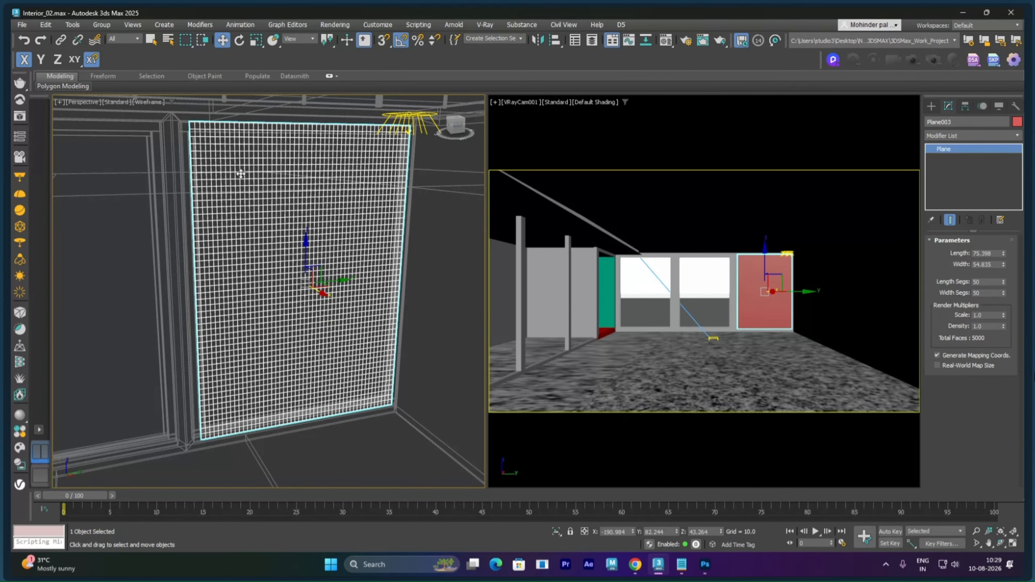
{"action": "right_click", "coordinate": [266, 155]}
{"action": "mouse_move", "coordinate": [326, 282]}
{"action": "left_click", "coordinate": [391, 291]}
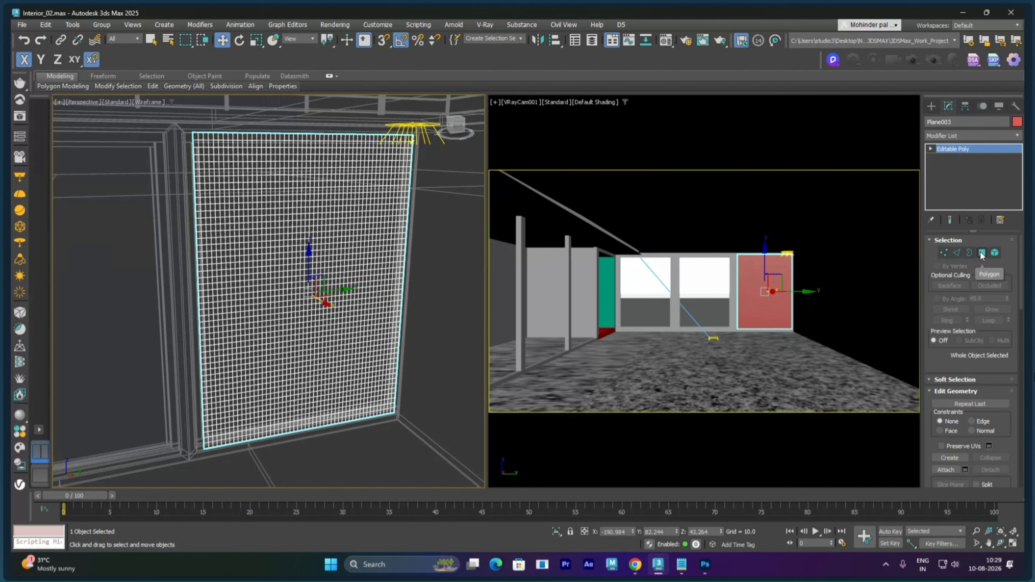
{"action": "left_click", "coordinate": [944, 252]}
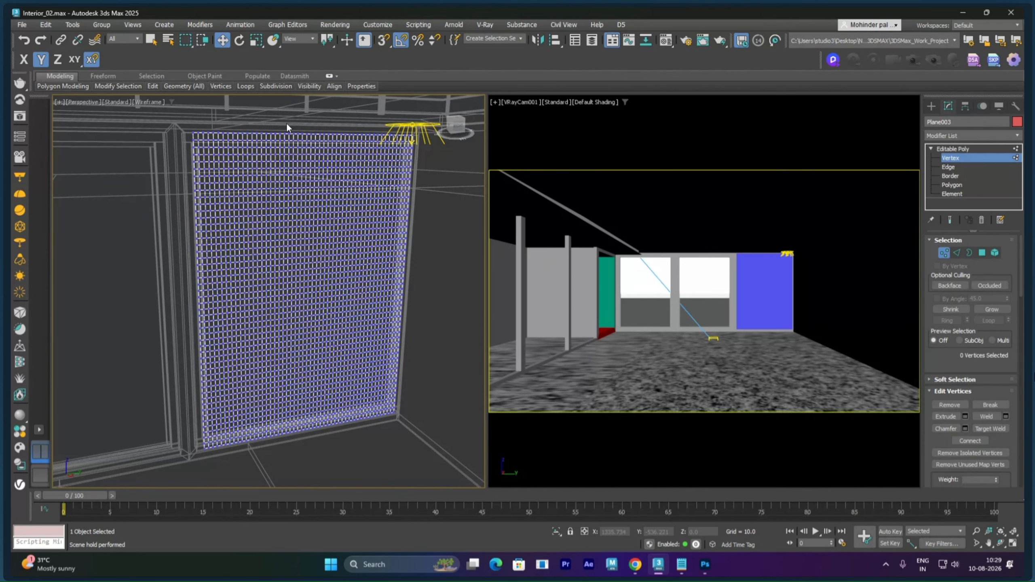
{"action": "left_click", "coordinate": [961, 148]}
{"action": "scroll", "coordinate": [269, 178], "scroll_direction": "up", "scroll_amount": 1}
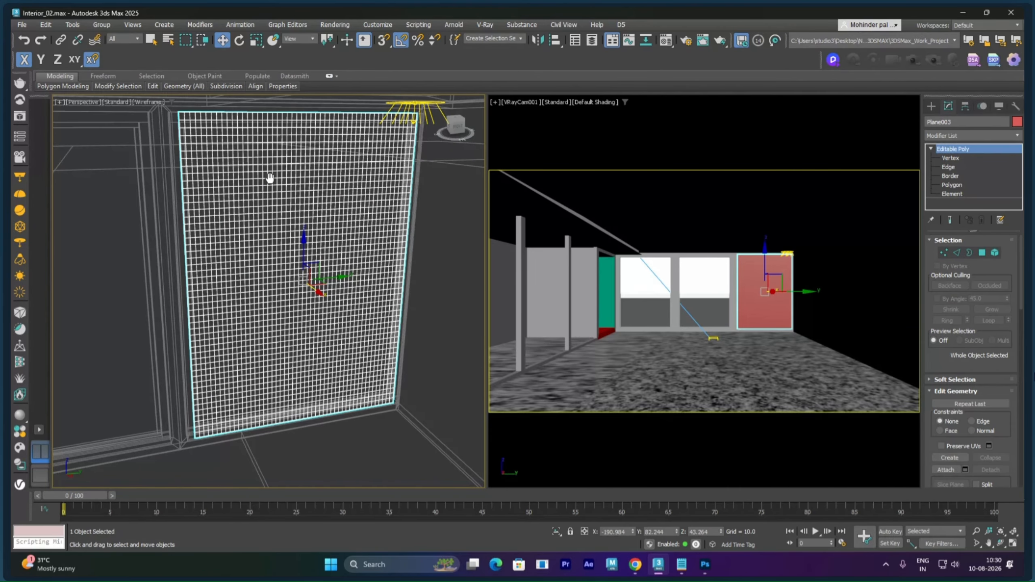
{"action": "middle_click_drag", "start_coordinate": [269, 178], "coordinate": [248, 180]}
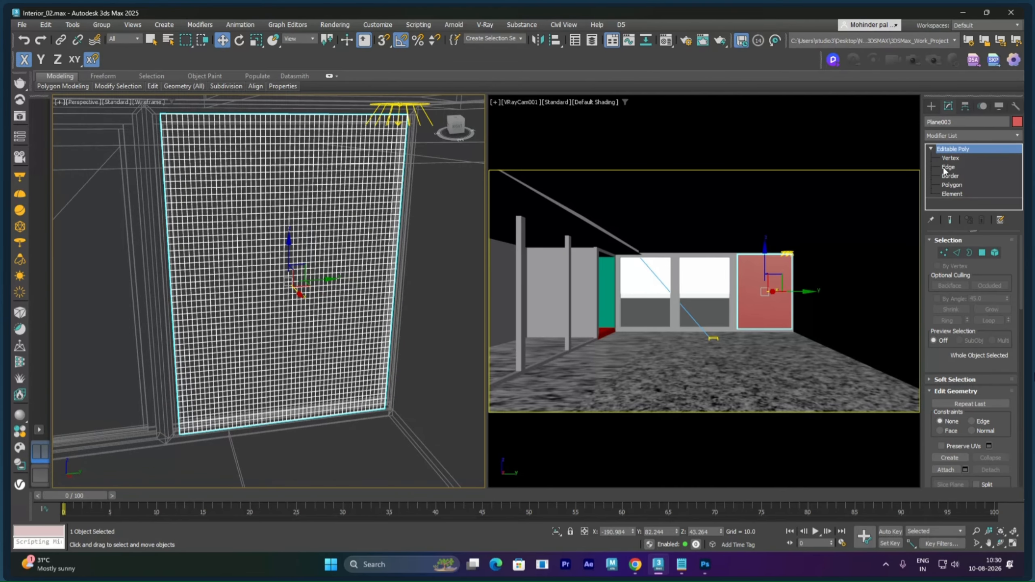
{"action": "scroll", "coordinate": [925, 220], "scroll_direction": "down", "scroll_amount": 15}
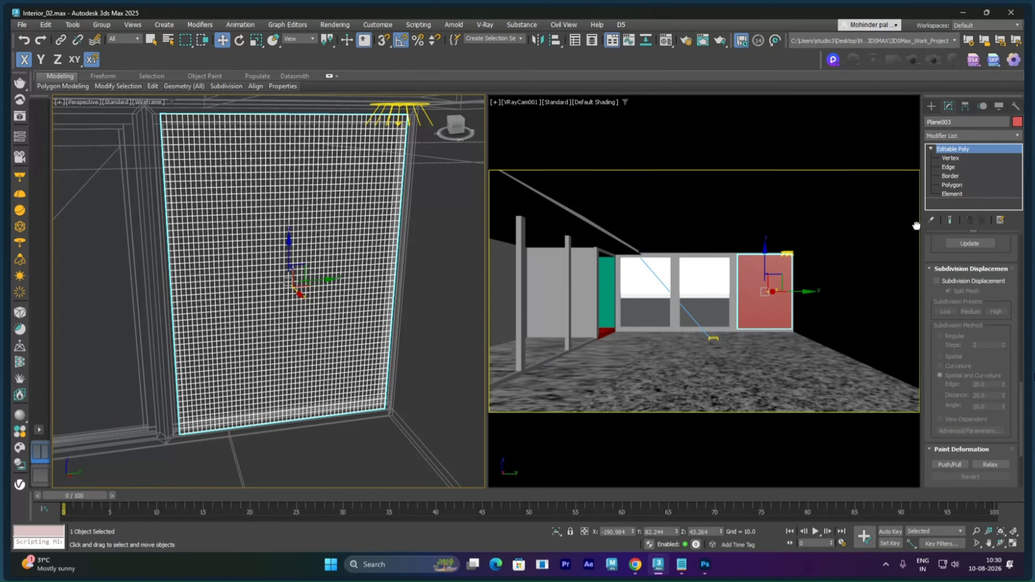
{"action": "scroll", "coordinate": [922, 271], "scroll_direction": "up", "scroll_amount": 5}
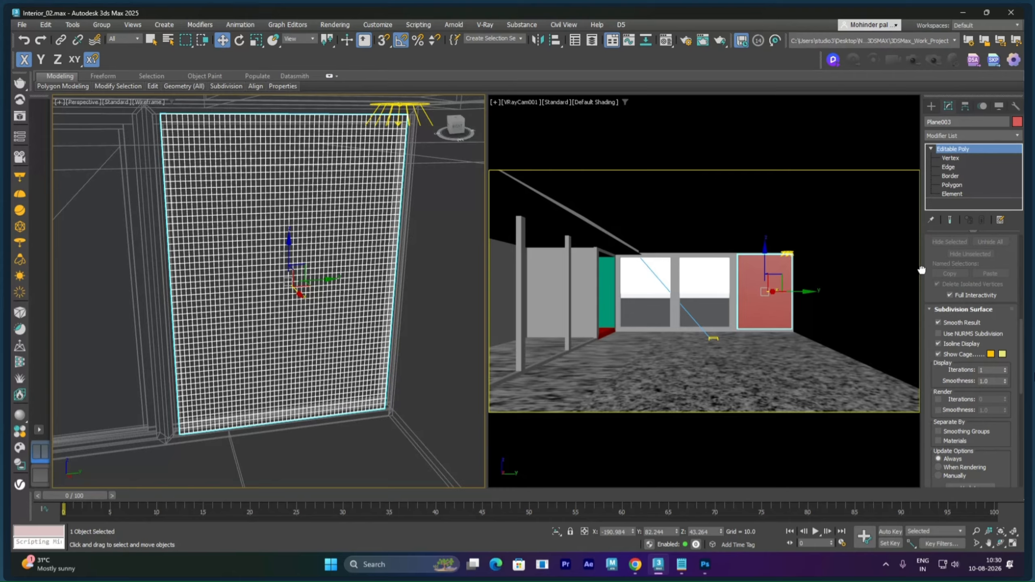
{"action": "left_click", "coordinate": [973, 135]}
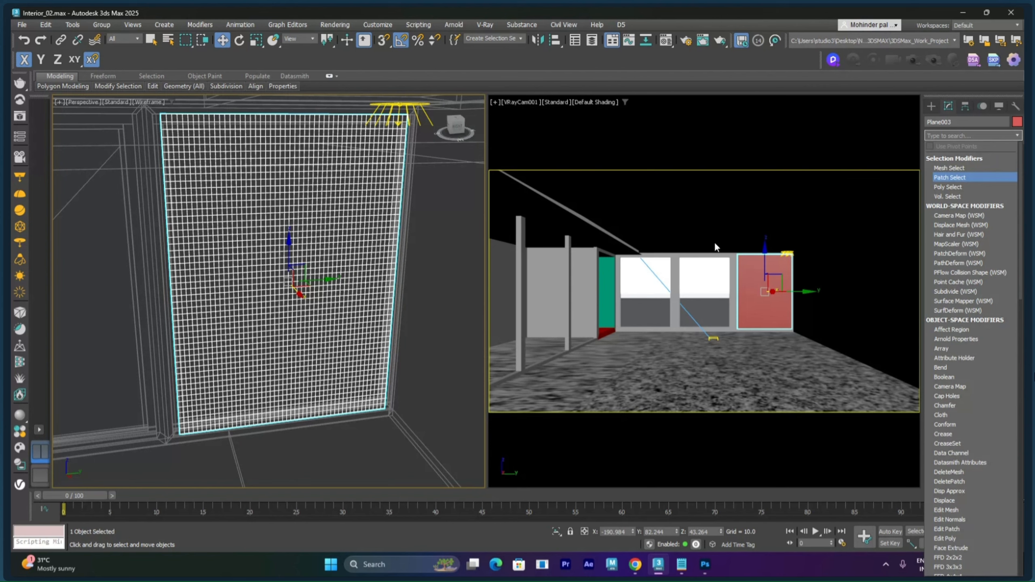
{"action": "left_click", "coordinate": [730, 182]}
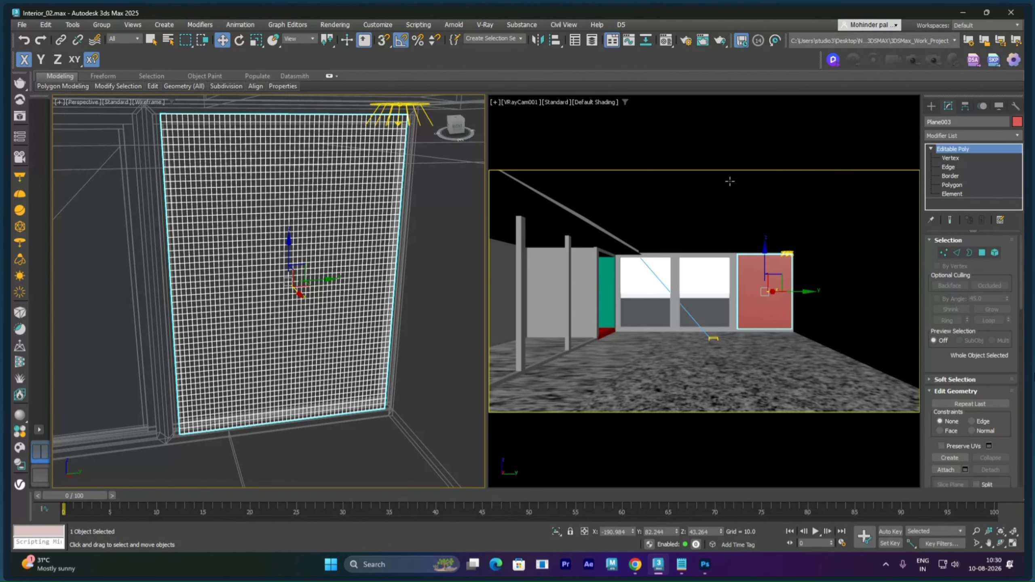
Step: Draw a six-point star spline in a wireframe Front view above the window plane, with radii of about 1.29 and 0.48
{"action": "key", "text": "l"}
{"action": "scroll", "coordinate": [674, 308], "scroll_direction": "up", "scroll_amount": 2}
{"action": "middle_click_drag", "start_coordinate": [587, 295], "coordinate": [918, 291]}
{"action": "key", "text": "f"}
{"action": "scroll", "coordinate": [635, 266], "scroll_direction": "up", "scroll_amount": 2}
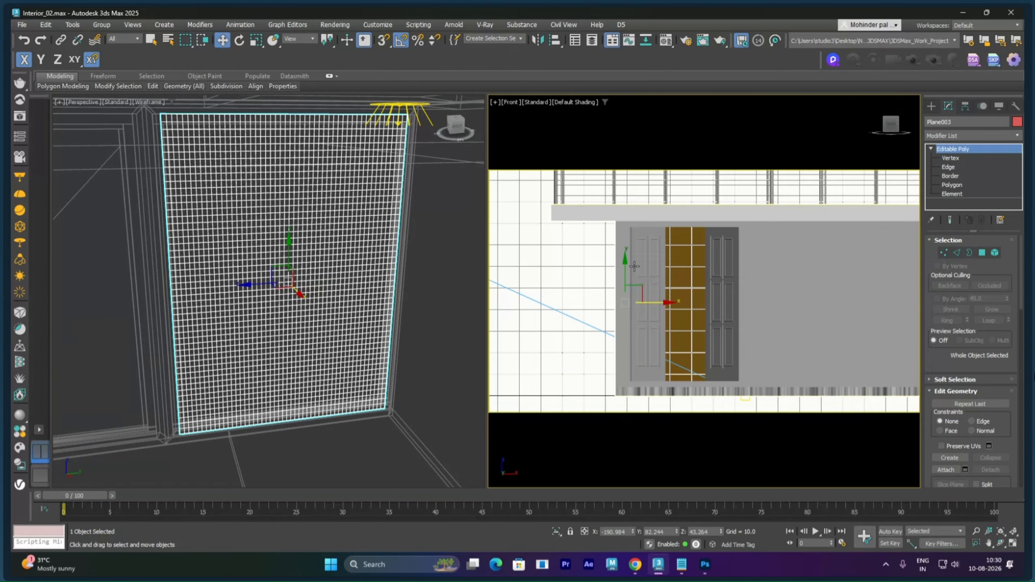
{"action": "scroll", "coordinate": [634, 266], "scroll_direction": "up", "scroll_amount": 3}
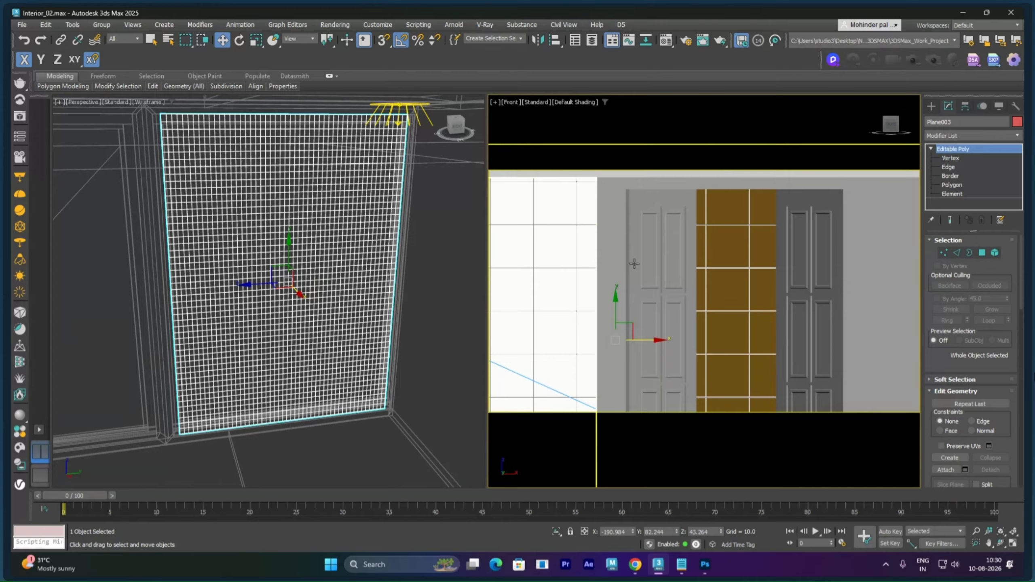
{"action": "middle_click_drag", "start_coordinate": [634, 264], "coordinate": [641, 313]}
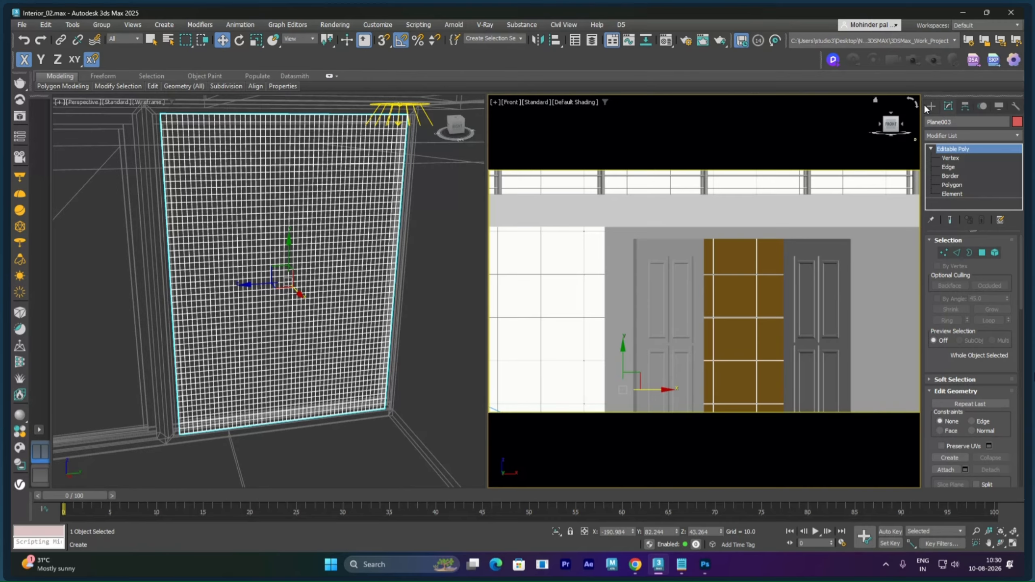
{"action": "left_click", "coordinate": [929, 106]}
{"action": "key", "text": "F3"}
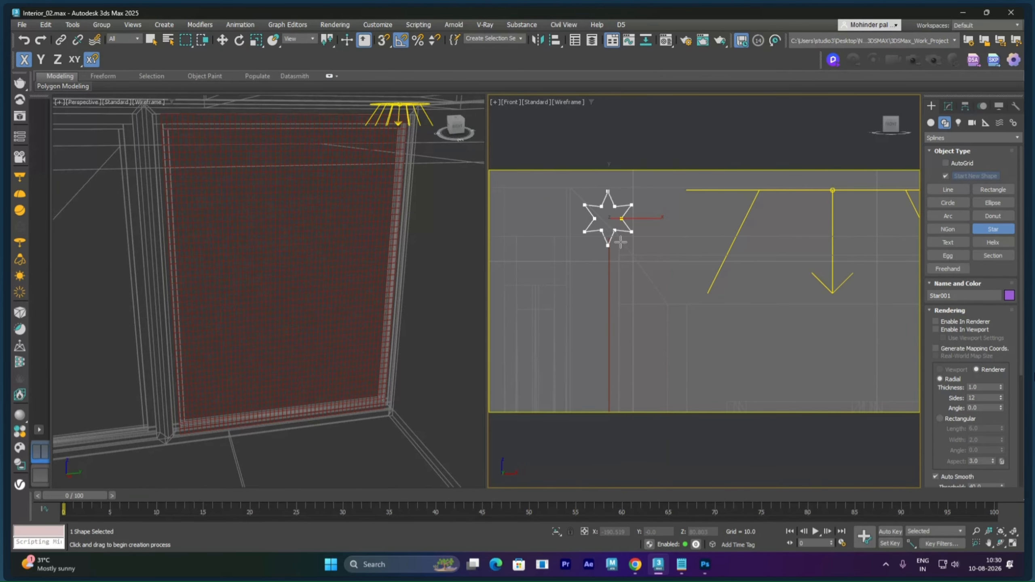
{"action": "left_click_drag", "start_coordinate": [620, 242], "coordinate": [623, 245]}
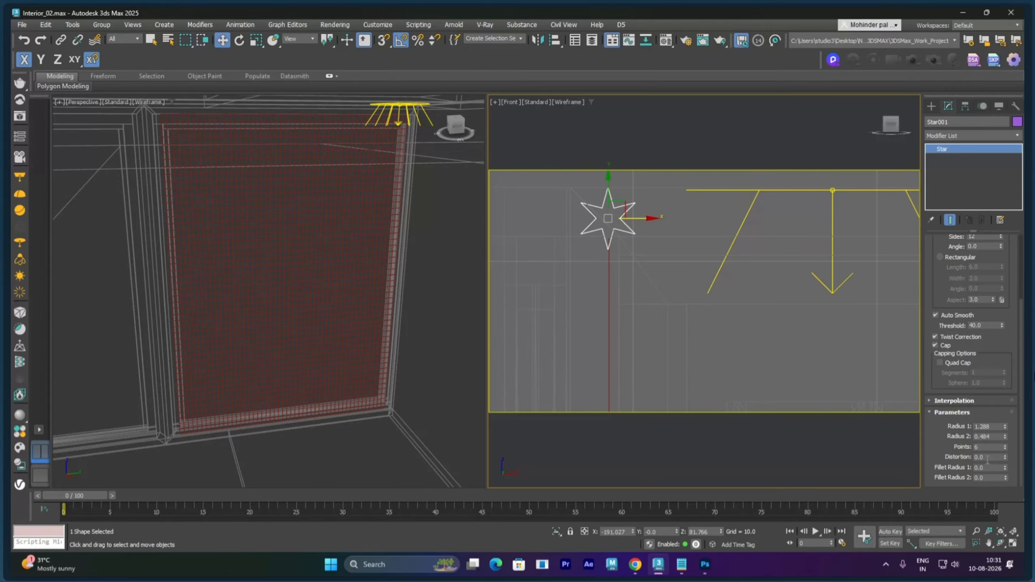
Step: Set the star to 10 points, radii 0.48 and 0.334 and fillet radii 0.1 and 0.03, and convert it to an Editable Spline
{"action": "double_click", "coordinate": [988, 449]}
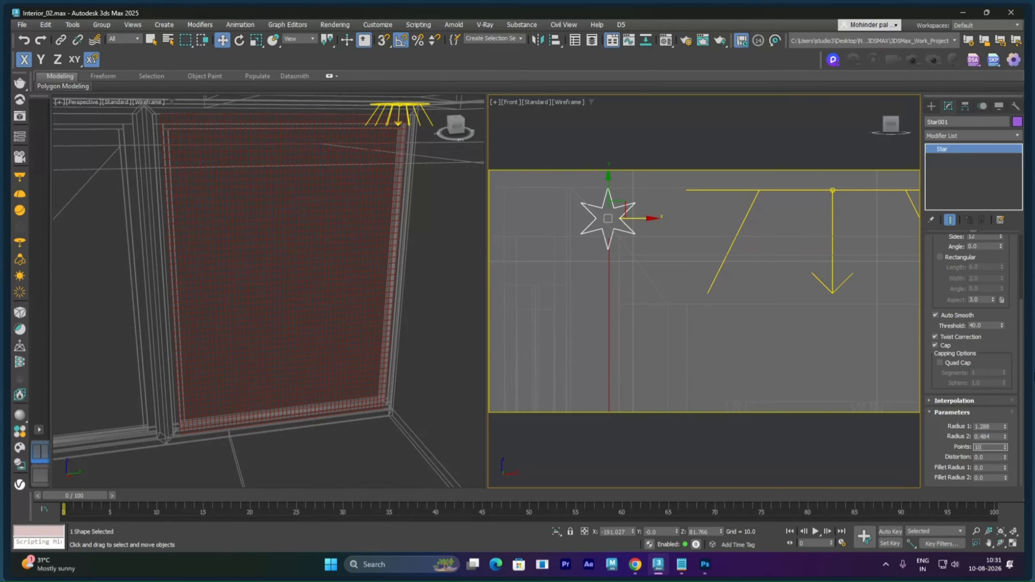
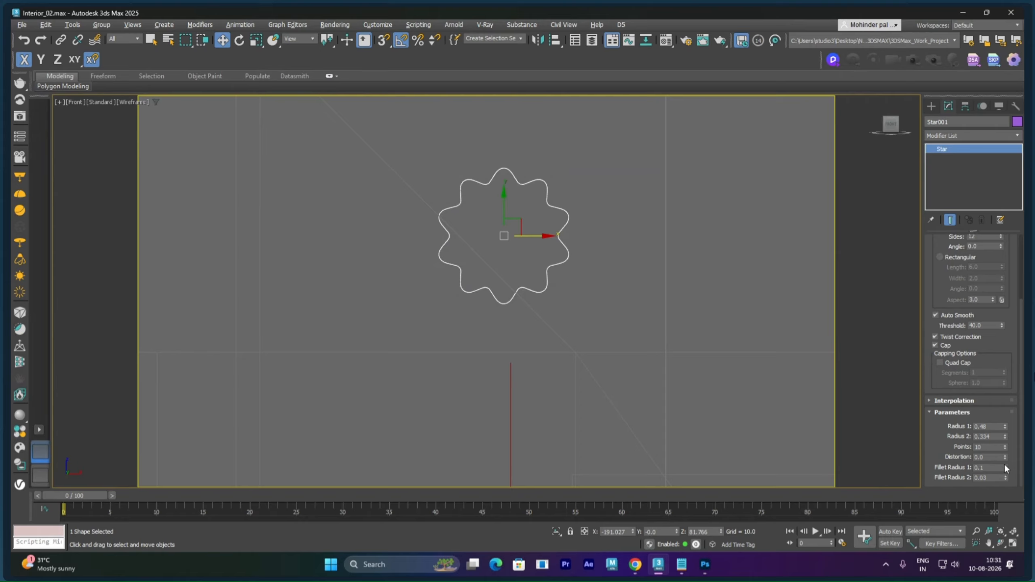
{"action": "right_click", "coordinate": [540, 181]}
{"action": "right_click", "coordinate": [538, 178]}
{"action": "right_click", "coordinate": [539, 175]}
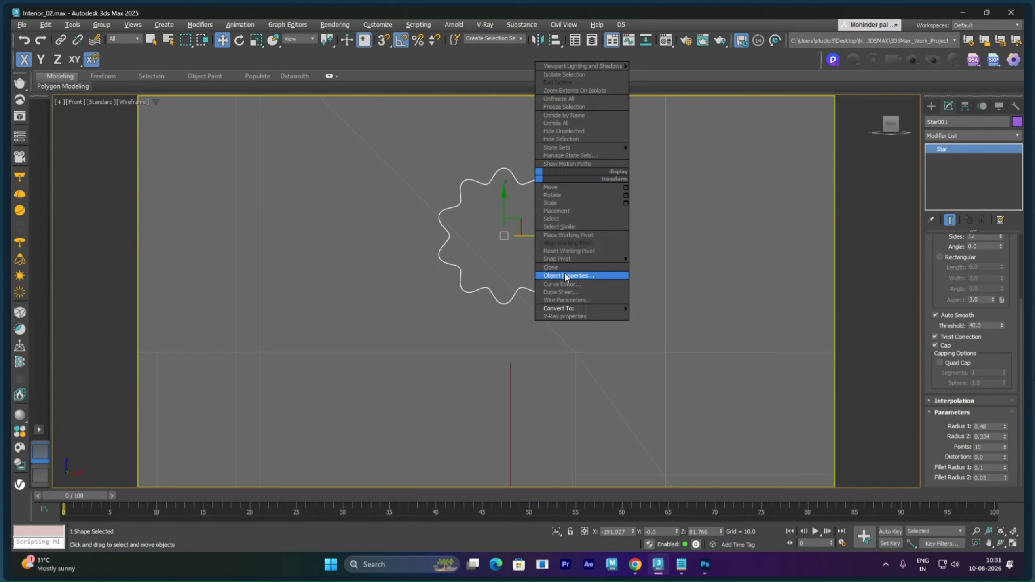
{"action": "mouse_move", "coordinate": [579, 311]}
{"action": "left_click", "coordinate": [638, 309]}
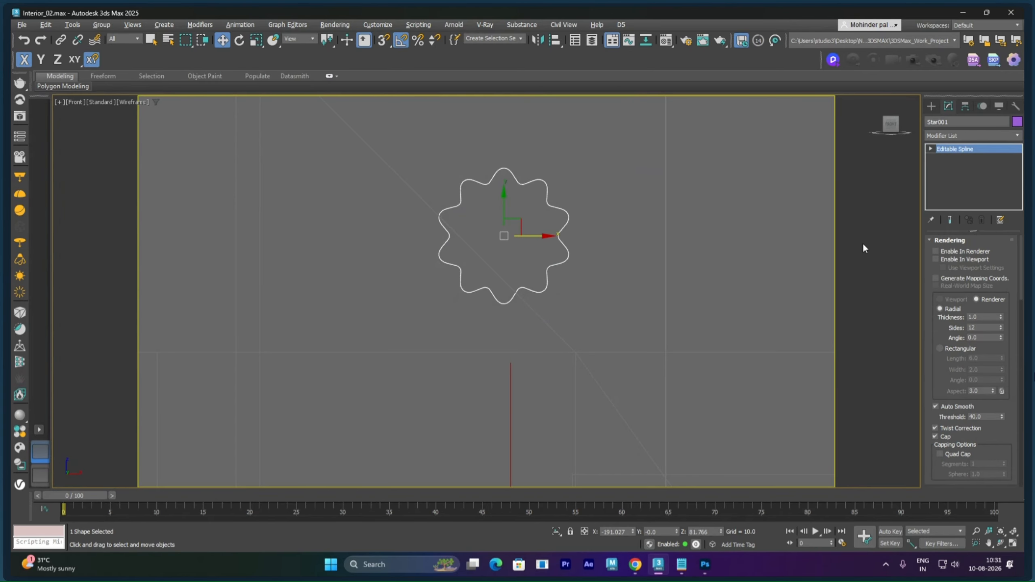
Step: Outline the star's spline slightly inward to form a thin, hollow fluted profile
{"action": "left_click", "coordinate": [931, 149]}
{"action": "left_click", "coordinate": [944, 177]}
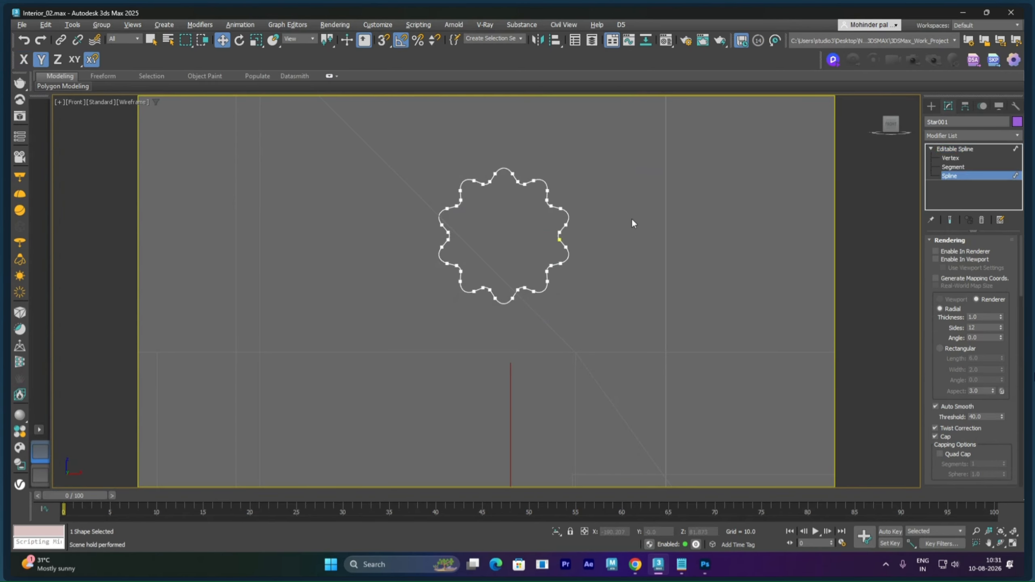
{"action": "left_click", "coordinate": [558, 256]}
{"action": "scroll", "coordinate": [940, 459], "scroll_direction": "down", "scroll_amount": 10}
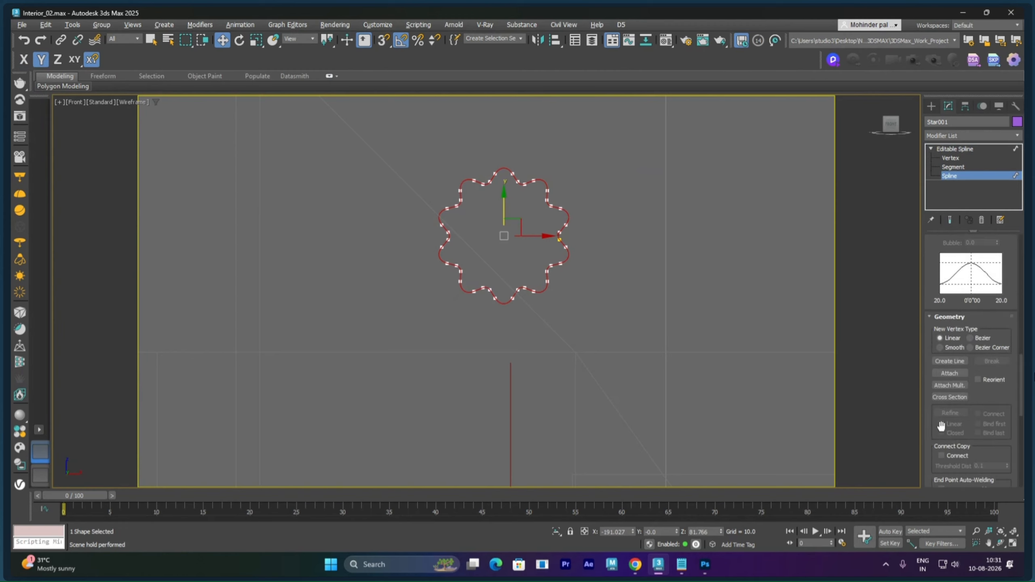
{"action": "scroll", "coordinate": [941, 416], "scroll_direction": "down", "scroll_amount": 5}
{"action": "left_click", "coordinate": [948, 426]}
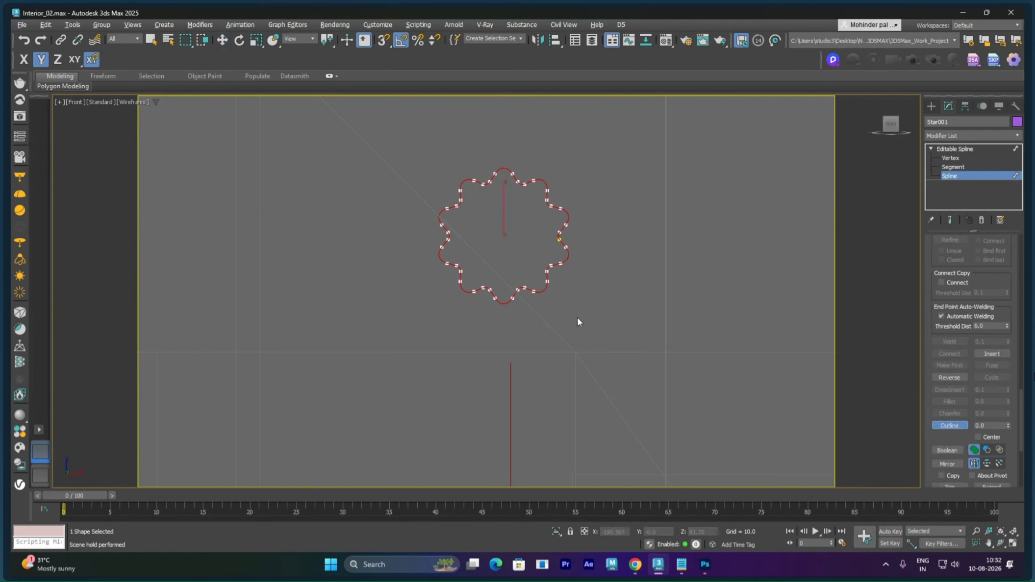
{"action": "left_click_drag", "start_coordinate": [539, 294], "coordinate": [539, 291]}
{"action": "right_click", "coordinate": [643, 272]}
{"action": "left_click", "coordinate": [954, 149]}
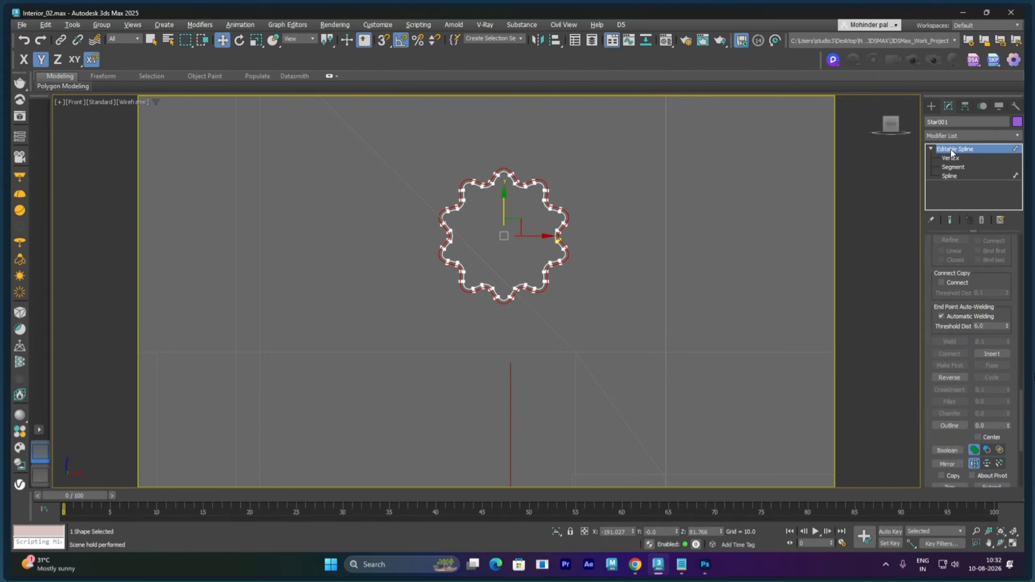
Step: Move the star profile along Y in the Perspective view to about -67.8, at the far end of the window wall's header
{"action": "key", "text": "p"}
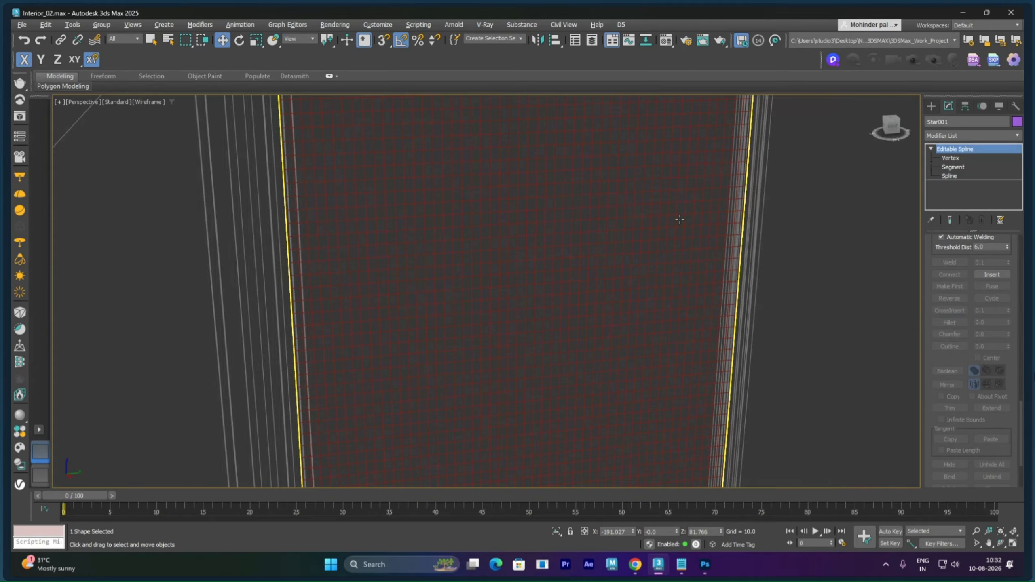
{"action": "key", "text": "z"}
{"action": "scroll", "coordinate": [597, 289], "scroll_direction": "down", "scroll_amount": 10}
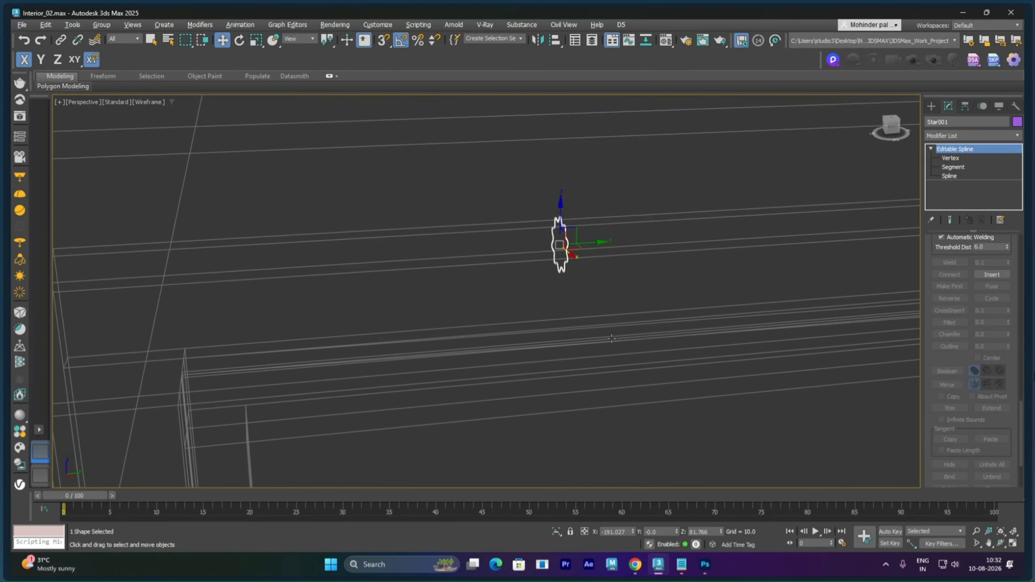
{"action": "middle_click_drag", "start_coordinate": [598, 292], "coordinate": [615, 294], "text": "alt"}
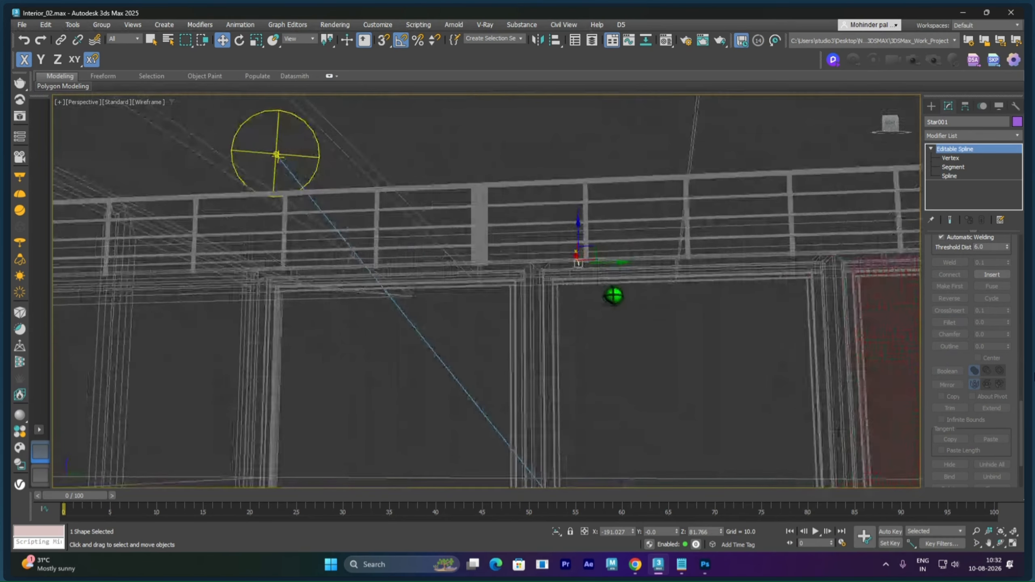
{"action": "left_click_drag", "start_coordinate": [612, 262], "coordinate": [300, 269]}
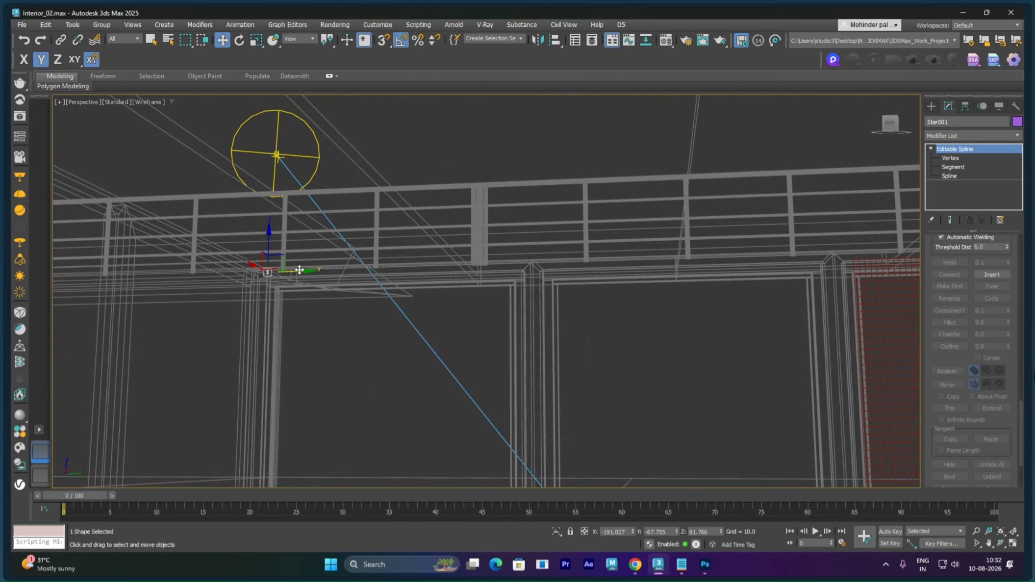
Step: Extrude the star profile by -145.5 into a rod above the windows and check its reach in shaded view
{"action": "middle_click_drag", "start_coordinate": [320, 291], "coordinate": [307, 296], "text": "alt"}
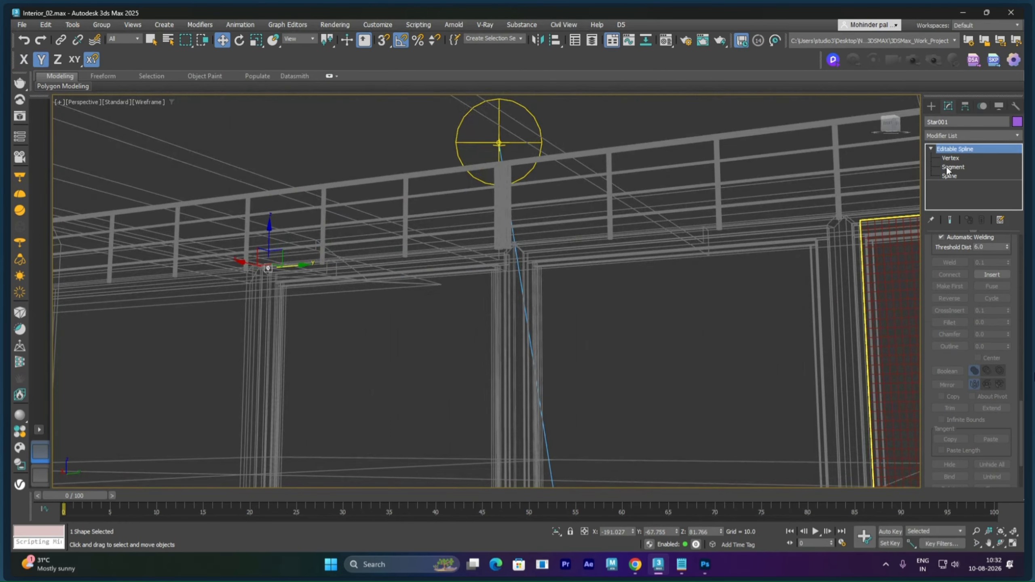
{"action": "left_click", "coordinate": [950, 135]}
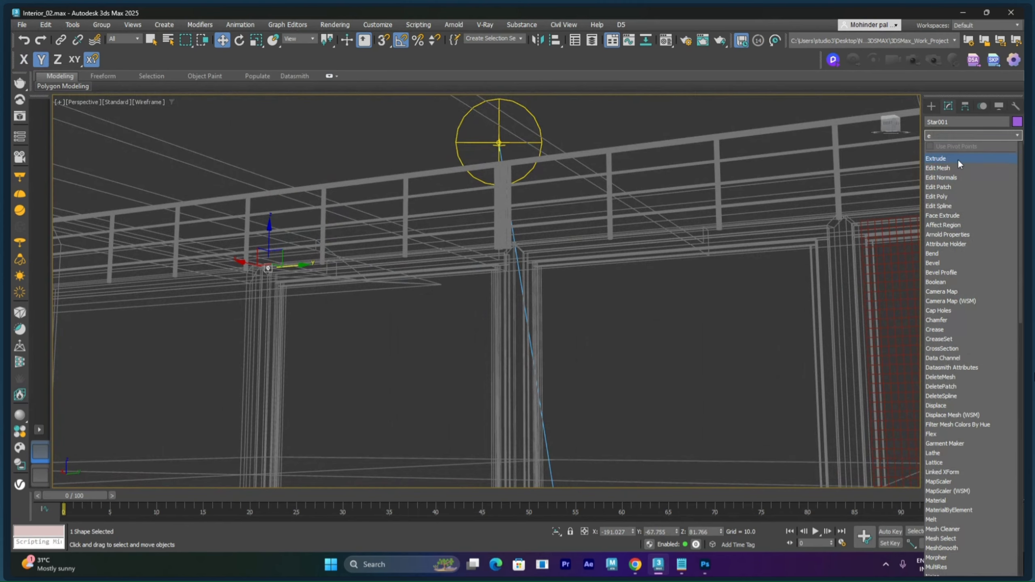
{"action": "left_click", "coordinate": [958, 159]}
{"action": "left_click_drag", "start_coordinate": [1001, 254], "coordinate": [1016, 369]}
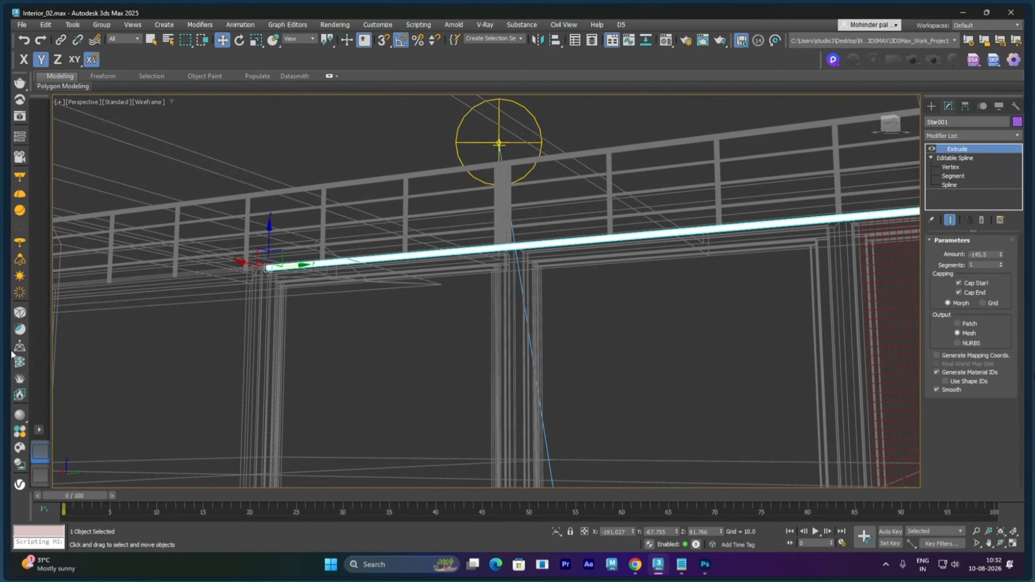
{"action": "middle_click_drag", "start_coordinate": [590, 335], "coordinate": [476, 323], "text": "alt"}
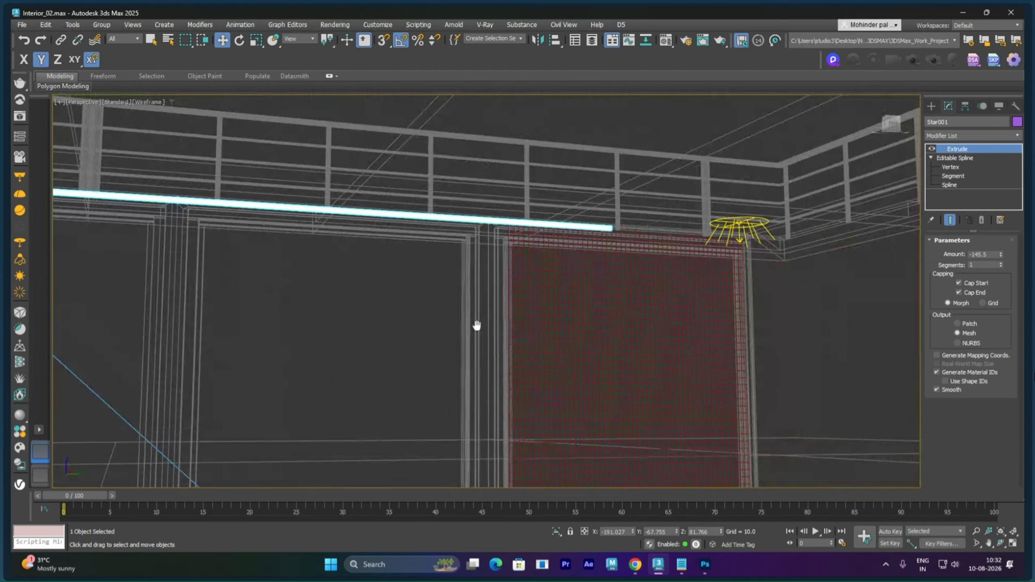
{"action": "key", "text": "F3"}
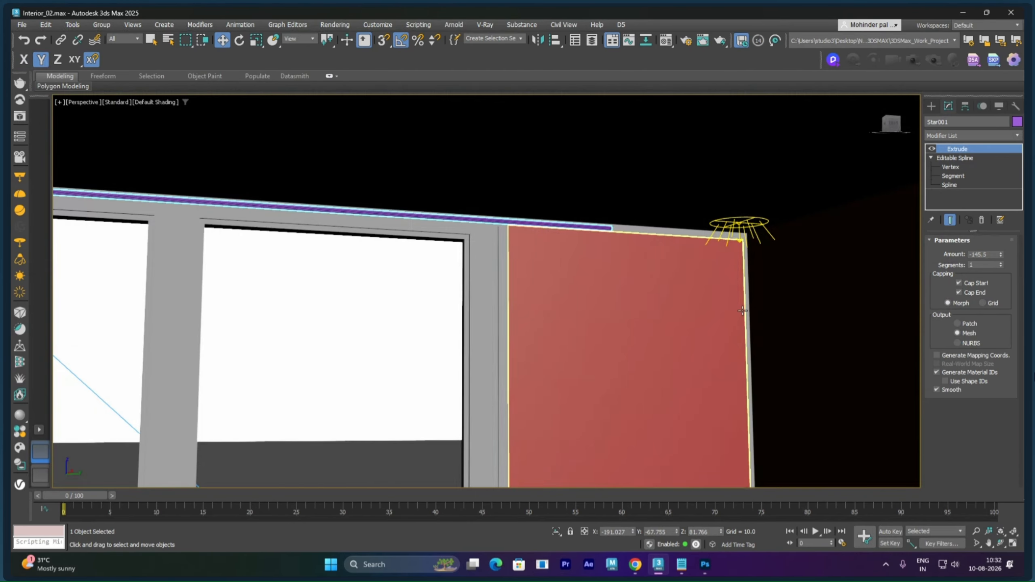
Step: Lengthen the rod's extrusion to -180 and lower the rod along Z to about 80.5
{"action": "left_click_drag", "start_coordinate": [1002, 255], "coordinate": [1006, 290]}
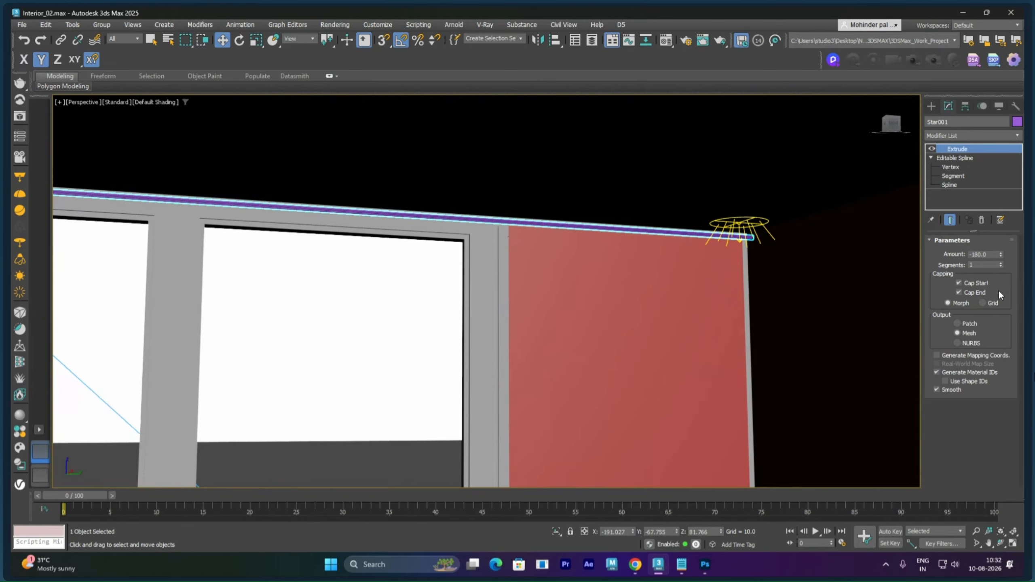
{"action": "mouse_move", "coordinate": [384, 217]}
{"action": "middle_mouse_down"}
{"action": "mouse_move", "coordinate": [314, 232]}
{"action": "mouse_move", "coordinate": [365, 214]}
{"action": "middle_mouse_up"}
{"action": "scroll", "coordinate": [347, 208], "scroll_direction": "up", "scroll_amount": 5}
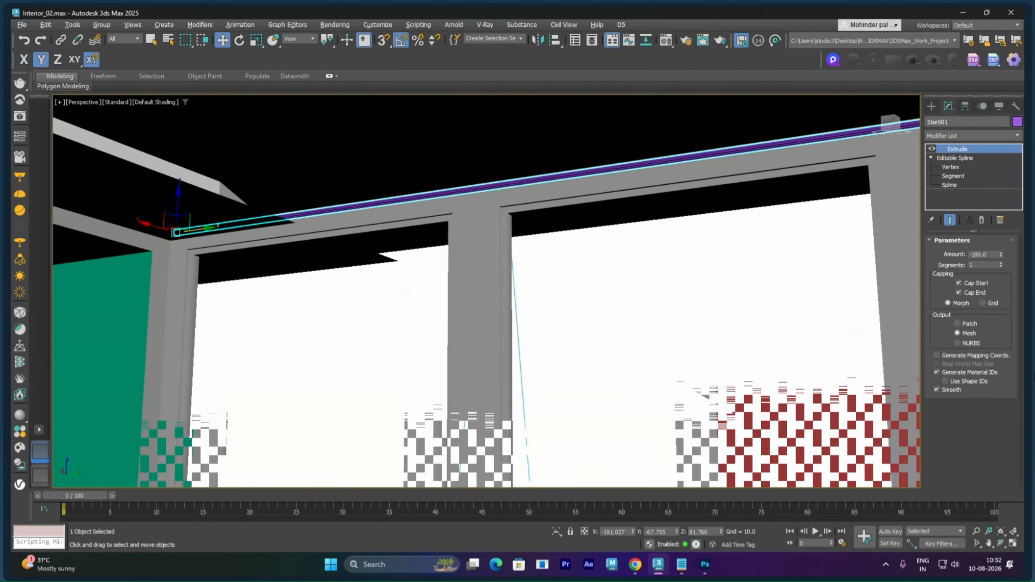
{"action": "left_click_drag", "start_coordinate": [154, 208], "coordinate": [151, 215]}
{"action": "scroll", "coordinate": [366, 248], "scroll_direction": "down", "scroll_amount": 4}
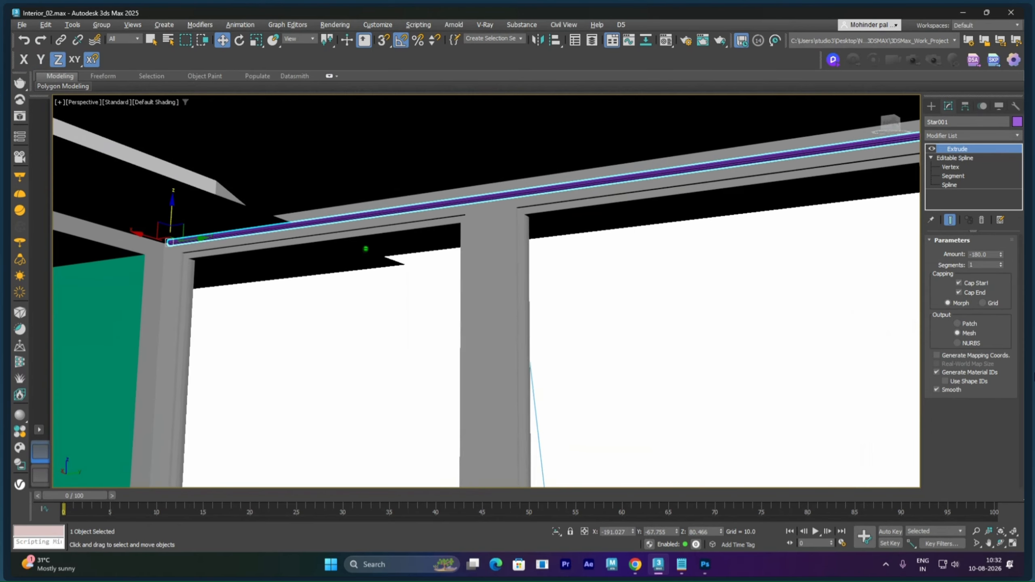
Step: Shift the rod along Y to about -72, so its end meets the corner beside the green wall
{"action": "middle_click_drag", "start_coordinate": [495, 249], "coordinate": [598, 257], "text": "alt"}
{"action": "middle_click_drag", "start_coordinate": [323, 241], "coordinate": [385, 236], "text": "alt"}
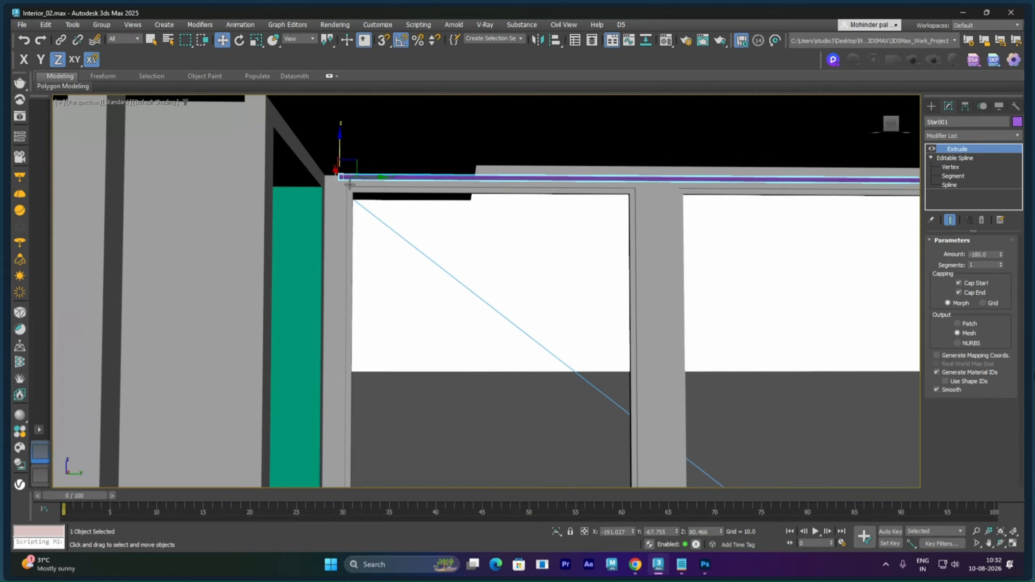
{"action": "left_click_drag", "start_coordinate": [370, 177], "coordinate": [344, 176]}
{"action": "mouse_move", "coordinate": [381, 222]}
{"action": "middle_mouse_down", "text": "alt"}
{"action": "mouse_move", "coordinate": [414, 231]}
{"action": "mouse_move", "coordinate": [326, 176]}
{"action": "middle_mouse_up", "text": "alt"}
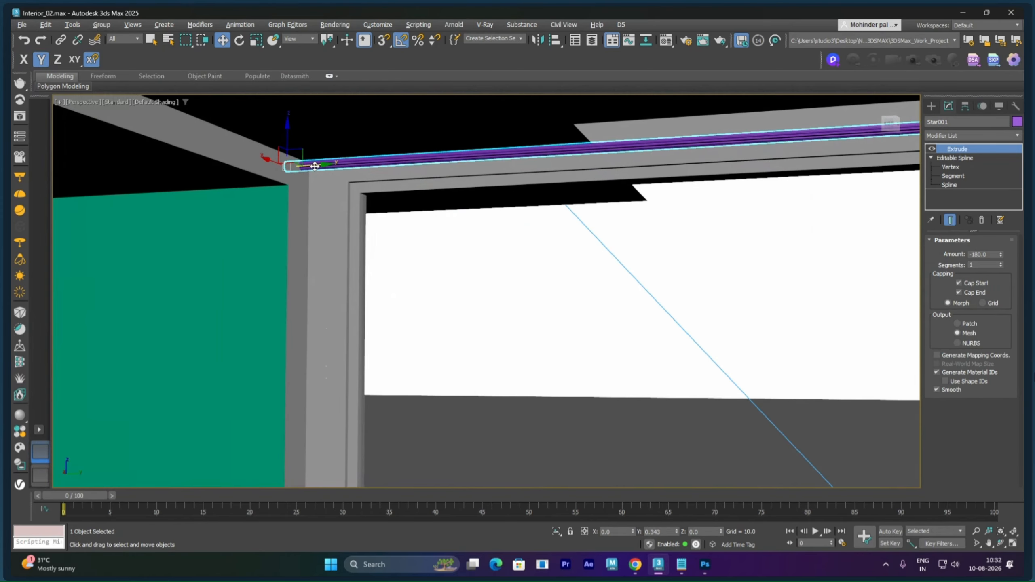
{"action": "left_click_drag", "start_coordinate": [315, 166], "coordinate": [314, 166]}
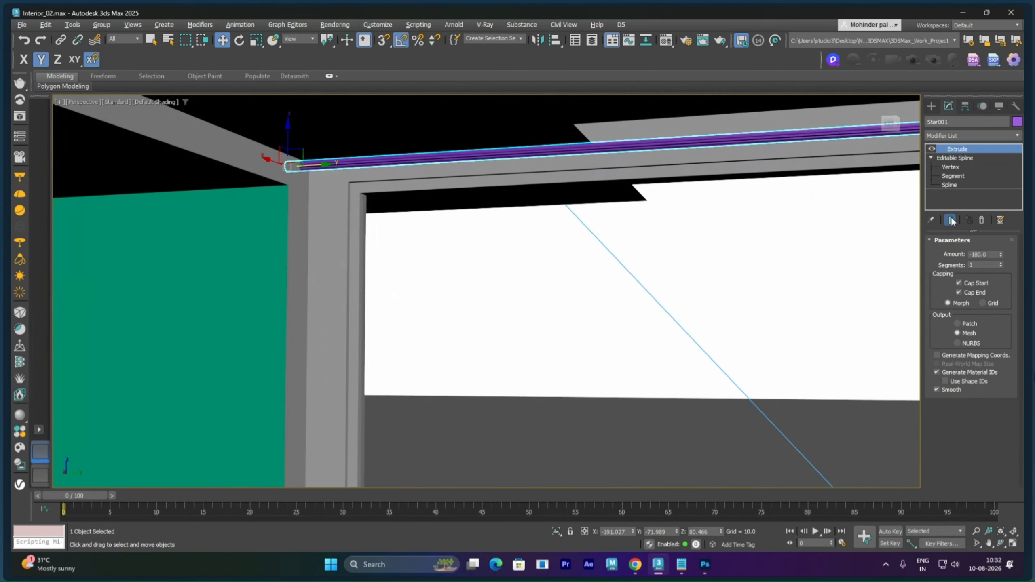
Step: Extend the rod's extrusion to -184.5, past the far end of the window wall above the red plane
{"action": "scroll", "coordinate": [752, 184], "scroll_direction": "down", "scroll_amount": 5}
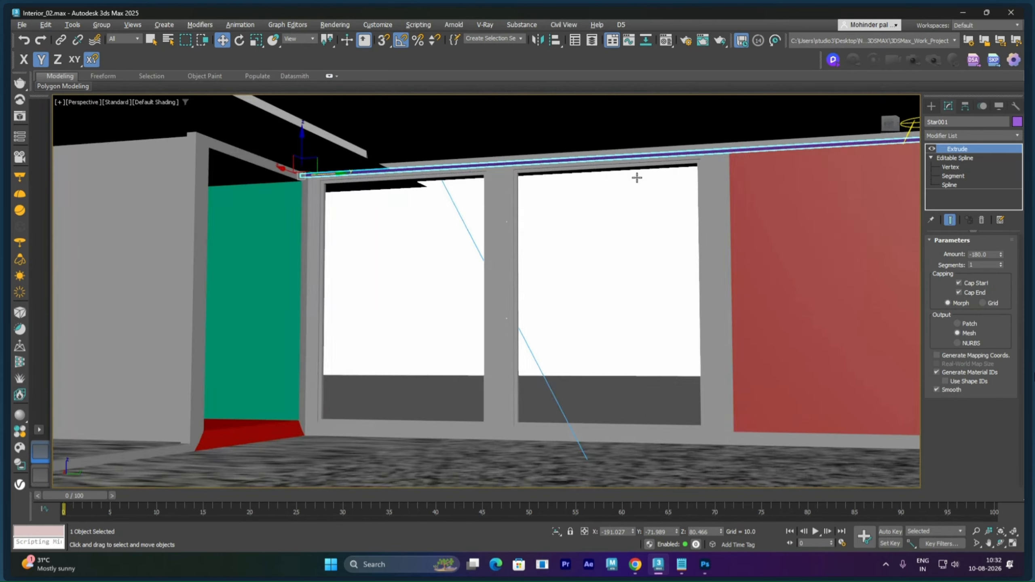
{"action": "middle_click_drag", "start_coordinate": [635, 176], "coordinate": [664, 189]}
{"action": "scroll", "coordinate": [664, 189], "scroll_direction": "up", "scroll_amount": 3}
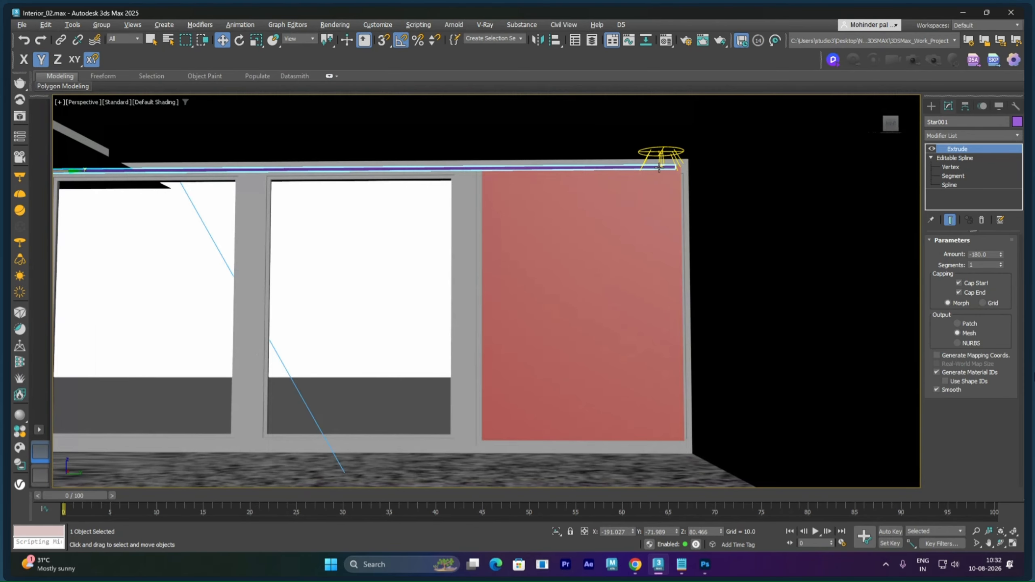
{"action": "scroll", "coordinate": [663, 163], "scroll_direction": "up", "scroll_amount": 3}
{"action": "scroll", "coordinate": [660, 166], "scroll_direction": "up", "scroll_amount": 2}
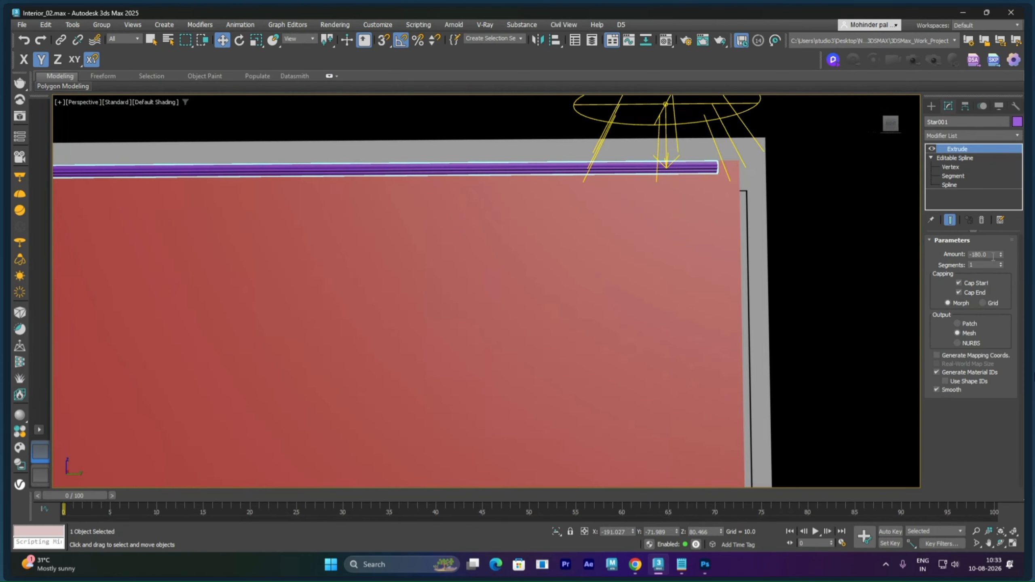
{"action": "left_click_drag", "start_coordinate": [1001, 255], "coordinate": [1005, 257]}
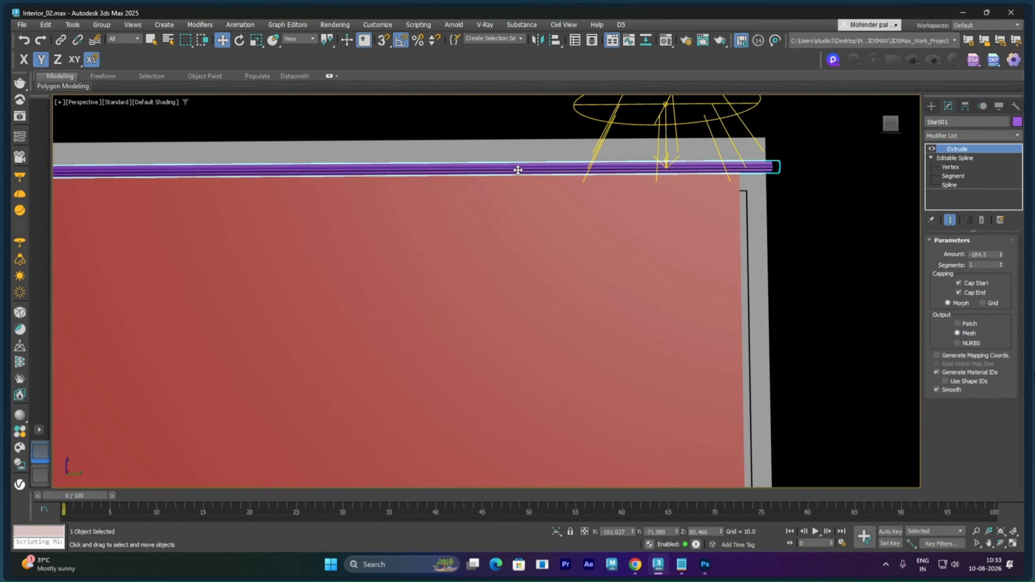
Step: Raise the rod along Z to about 81.2 and inspect its fluted surface against the top of the red plane
{"action": "key", "text": "F7"}
{"action": "left_click_drag", "start_coordinate": [505, 171], "coordinate": [508, 160]}
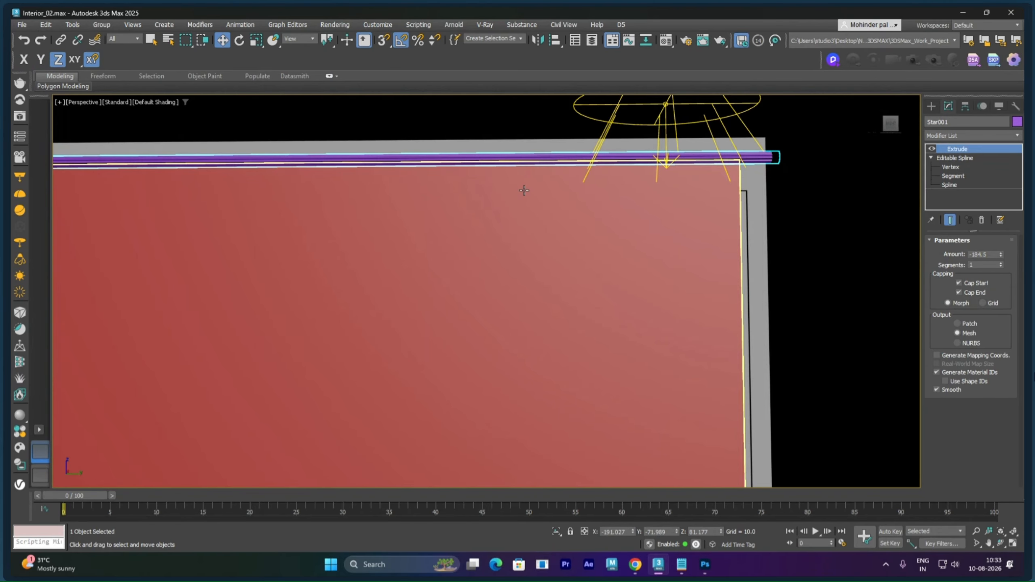
{"action": "scroll", "coordinate": [567, 162], "scroll_direction": "up", "scroll_amount": 5}
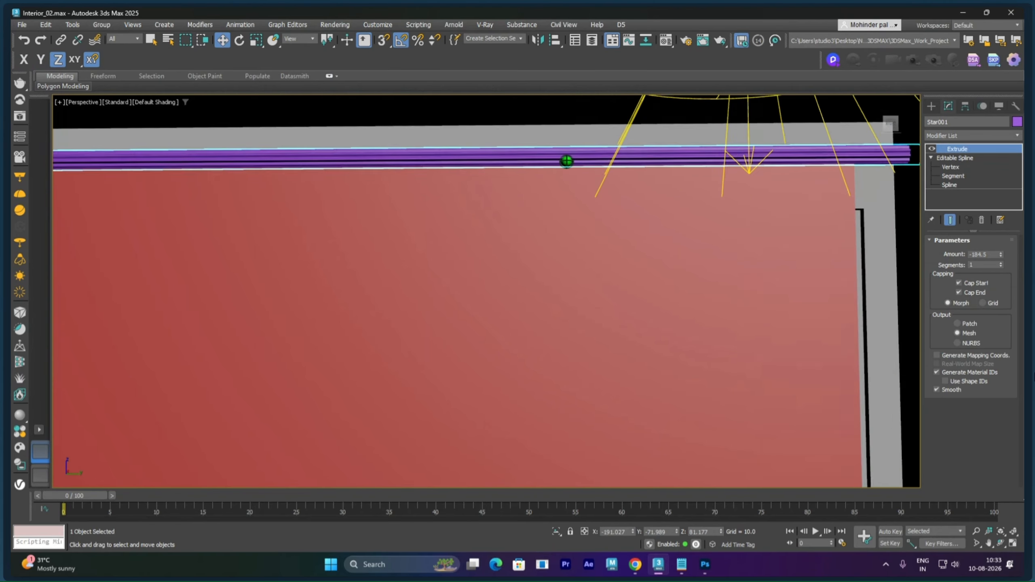
{"action": "scroll", "coordinate": [567, 162], "scroll_direction": "up", "scroll_amount": 1}
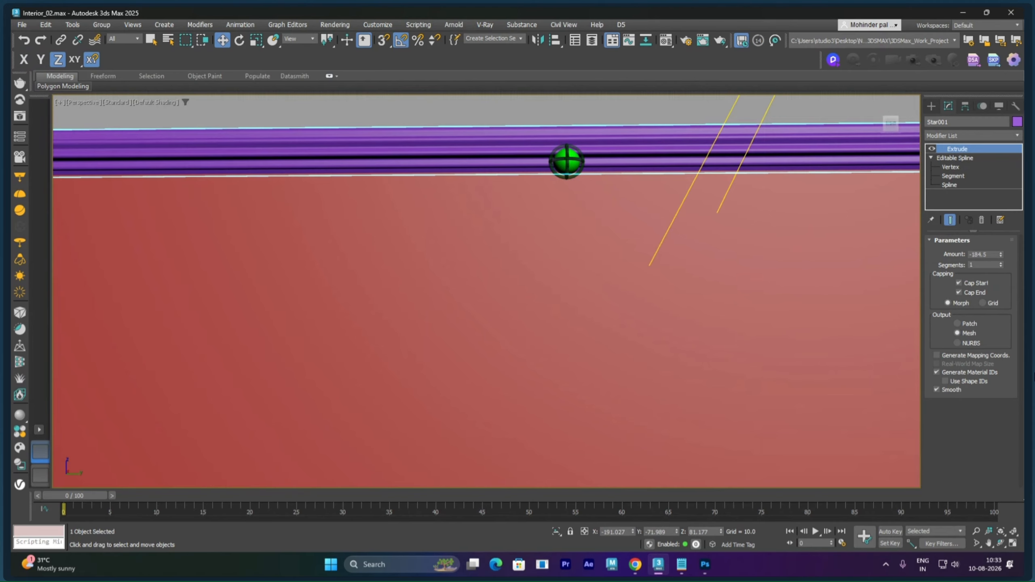
{"action": "scroll", "coordinate": [567, 161], "scroll_direction": "down", "scroll_amount": 4}
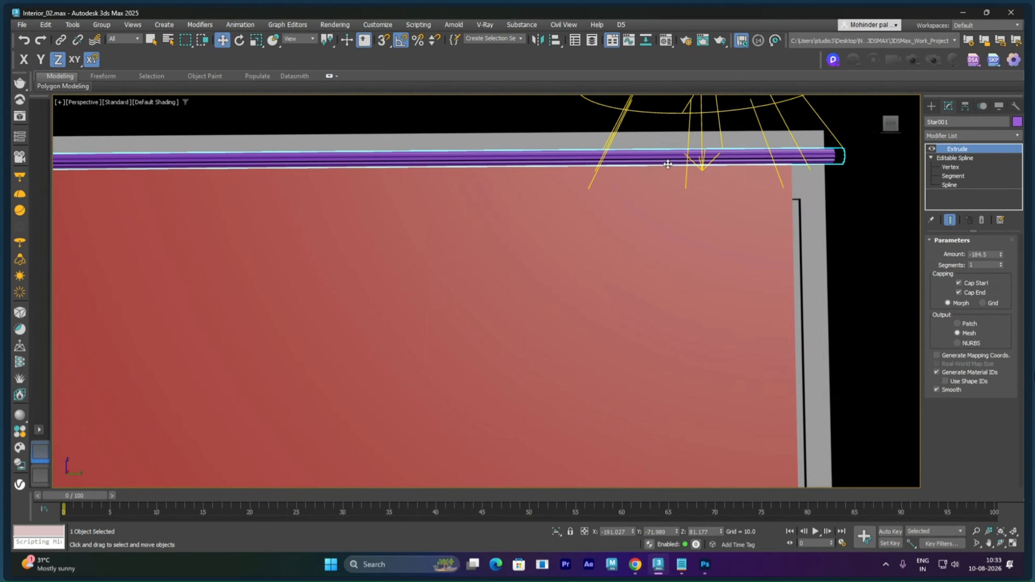
Step: Add an Edit Poly modifier to the rod, select its whole element and set its material ID to 11
{"action": "left_click", "coordinate": [955, 135]}
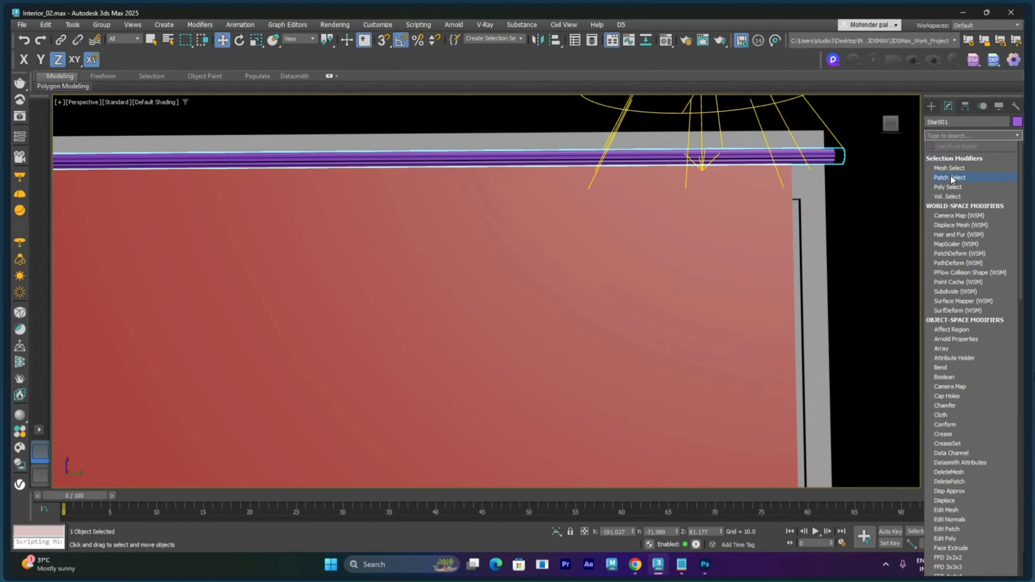
{"action": "type", "text": "e"}
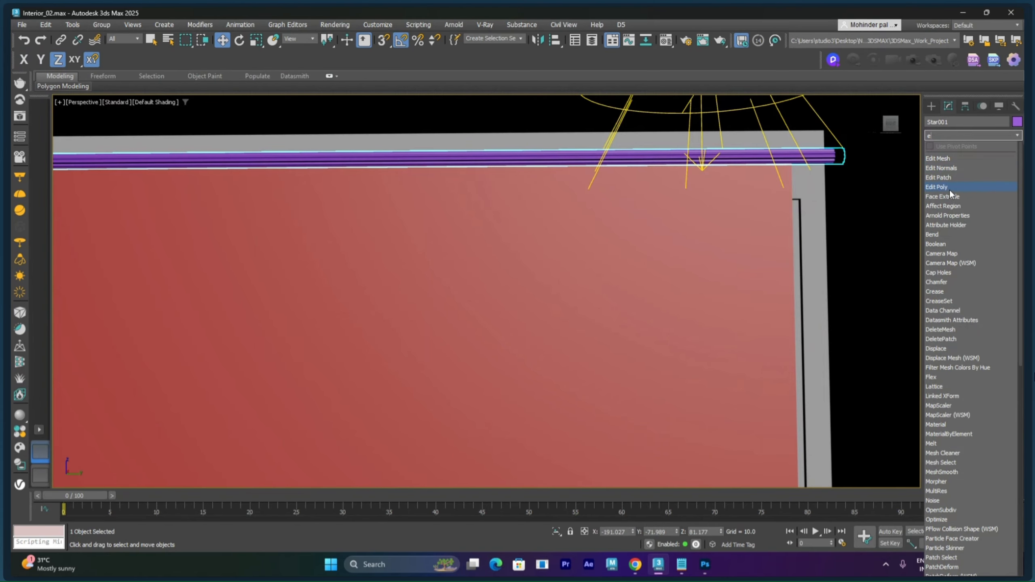
{"action": "left_click", "coordinate": [950, 189]}
{"action": "left_click", "coordinate": [942, 149]}
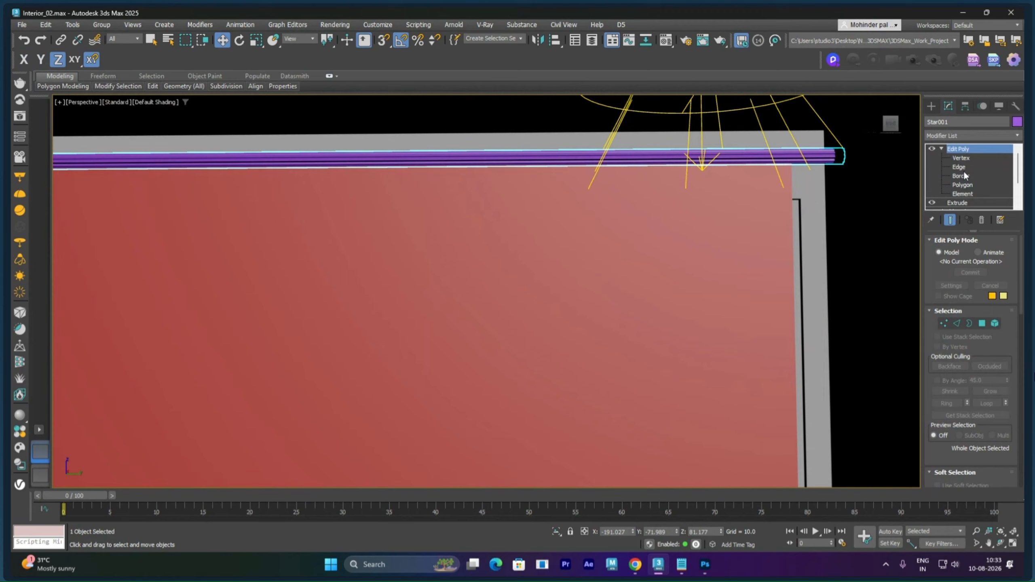
{"action": "left_click", "coordinate": [962, 194]}
{"action": "left_click", "coordinate": [777, 160]}
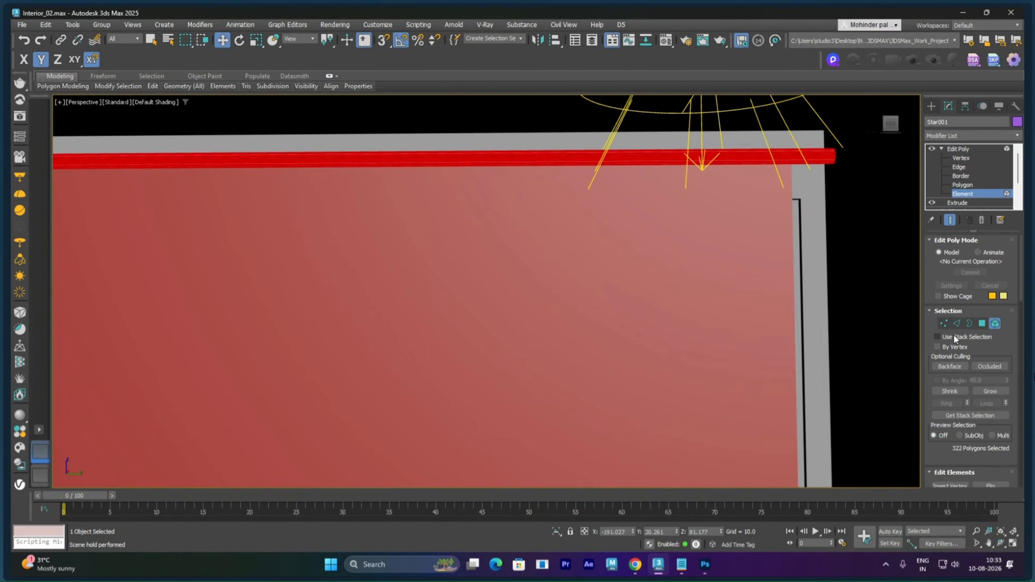
{"action": "scroll", "coordinate": [936, 341], "scroll_direction": "down", "scroll_amount": 15}
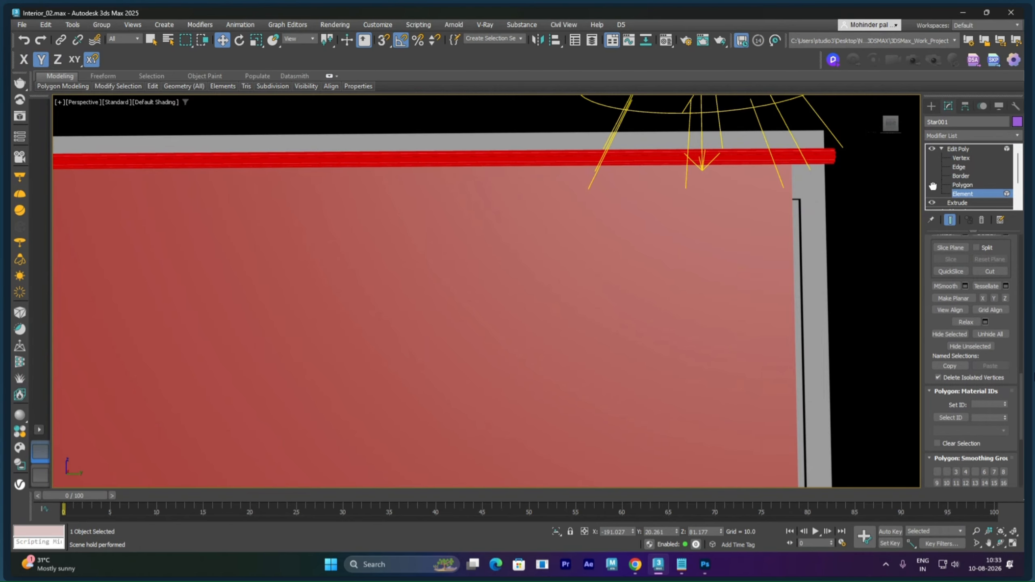
{"action": "left_click", "coordinate": [986, 355]}
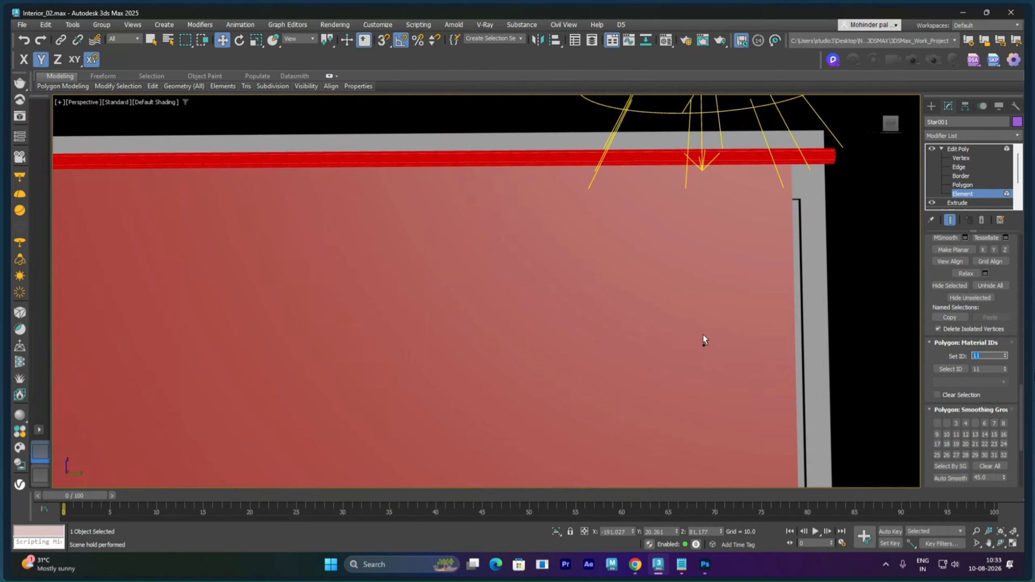
{"action": "left_click", "coordinate": [968, 148]}
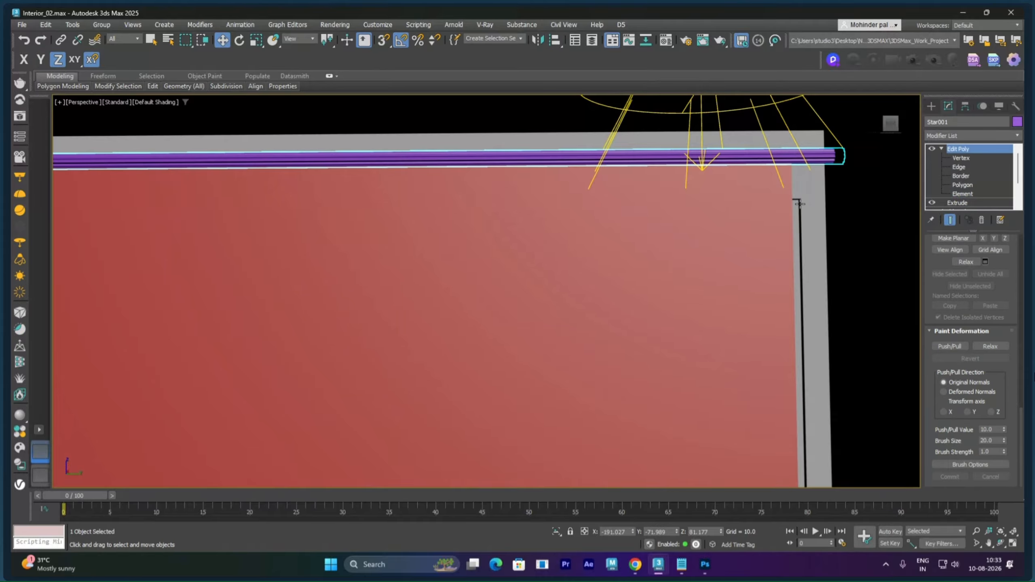
{"action": "right_click", "coordinate": [661, 158]}
{"action": "key", "text": "Escape"}
Step: Add an Edit Poly modifier to the red plane beside the windows, select its whole element and set its material ID
{"action": "left_click", "coordinate": [676, 220]}
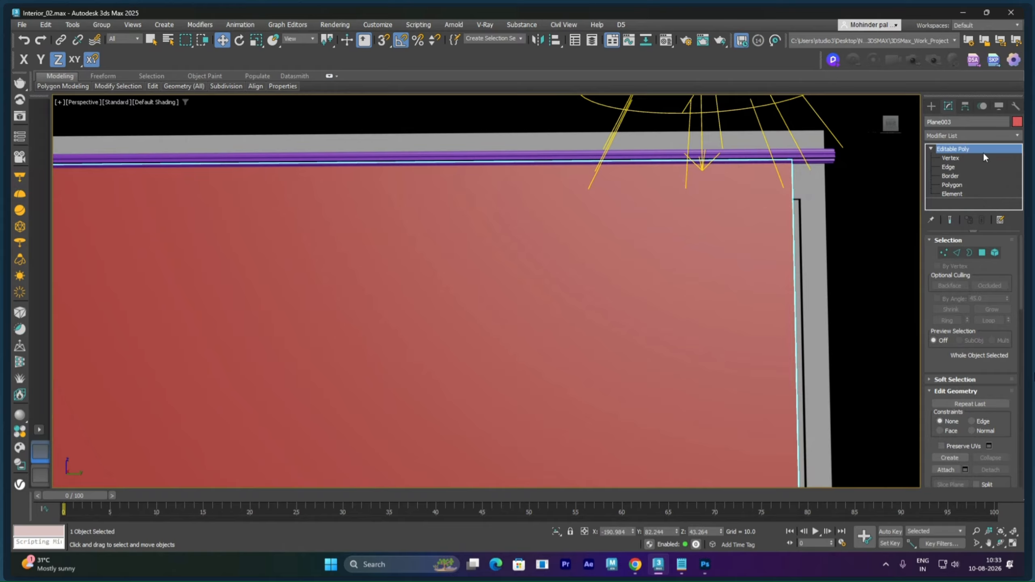
{"action": "left_click", "coordinate": [980, 135]}
{"action": "type", "text": "e"}
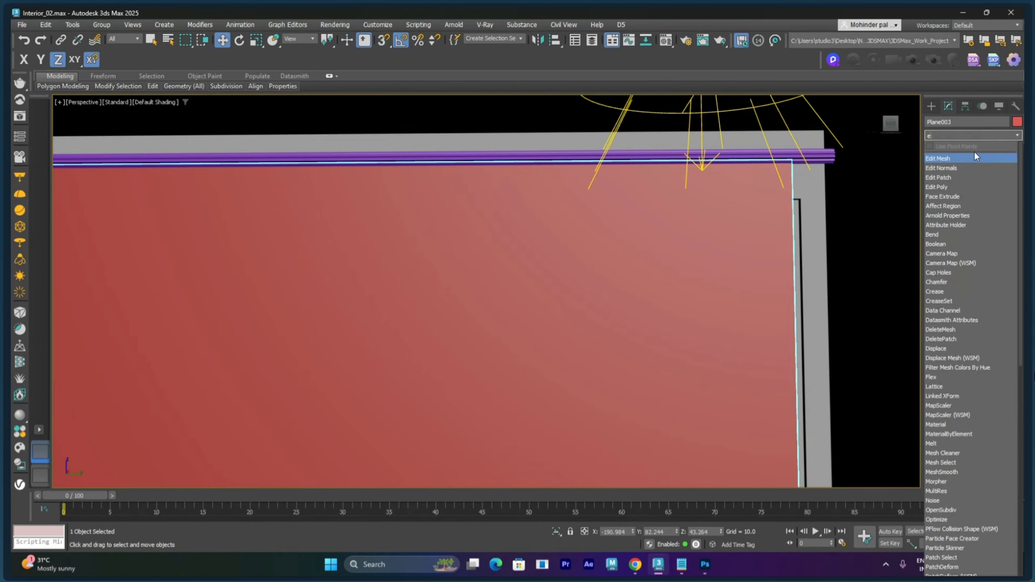
{"action": "left_click", "coordinate": [945, 187]}
{"action": "left_click", "coordinate": [942, 149]}
{"action": "left_click", "coordinate": [962, 194]}
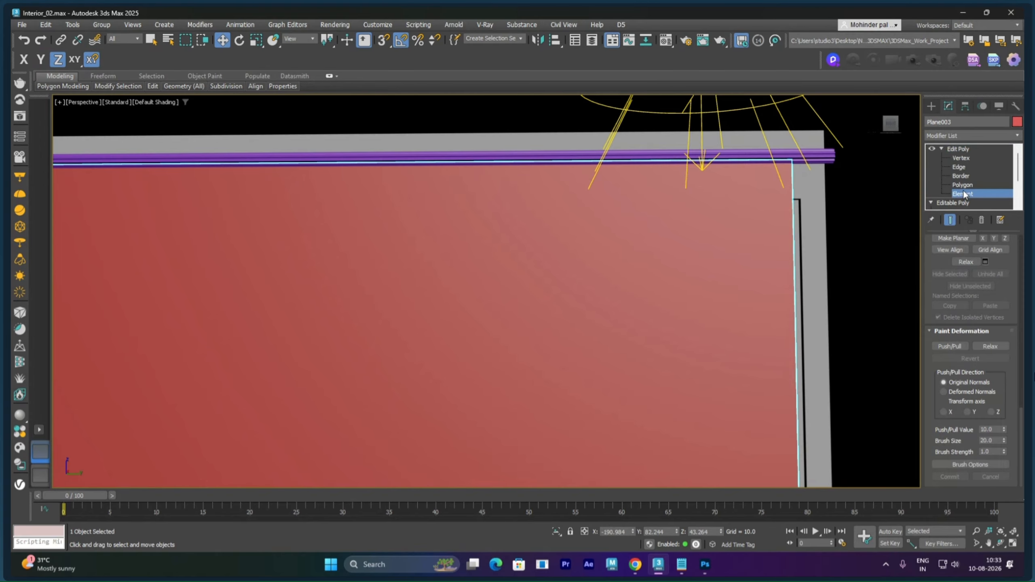
{"action": "left_click", "coordinate": [771, 228]}
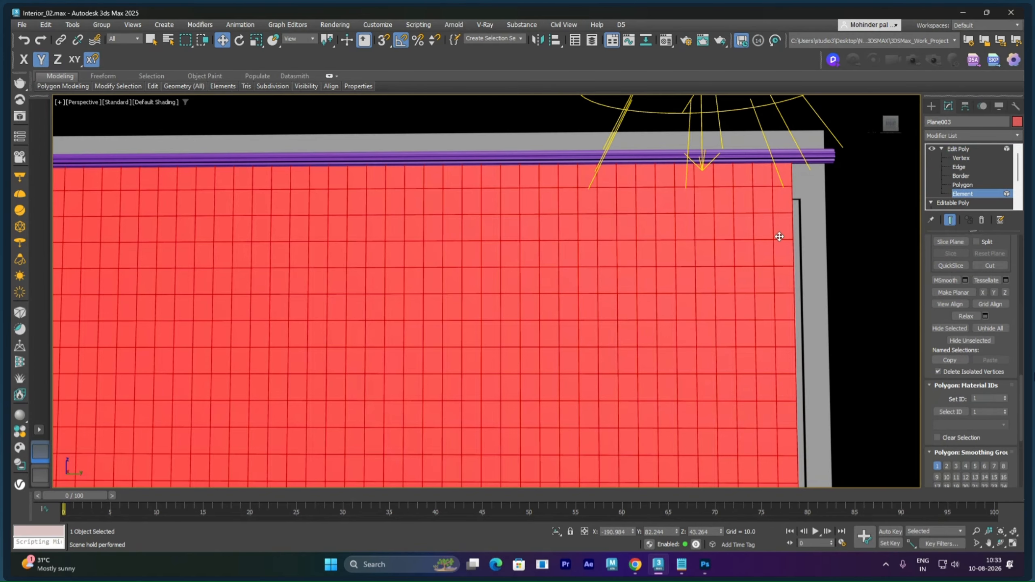
{"action": "left_click", "coordinate": [992, 400]}
{"action": "left_click", "coordinate": [961, 150]}
{"action": "scroll", "coordinate": [771, 249], "scroll_direction": "down", "scroll_amount": 10}
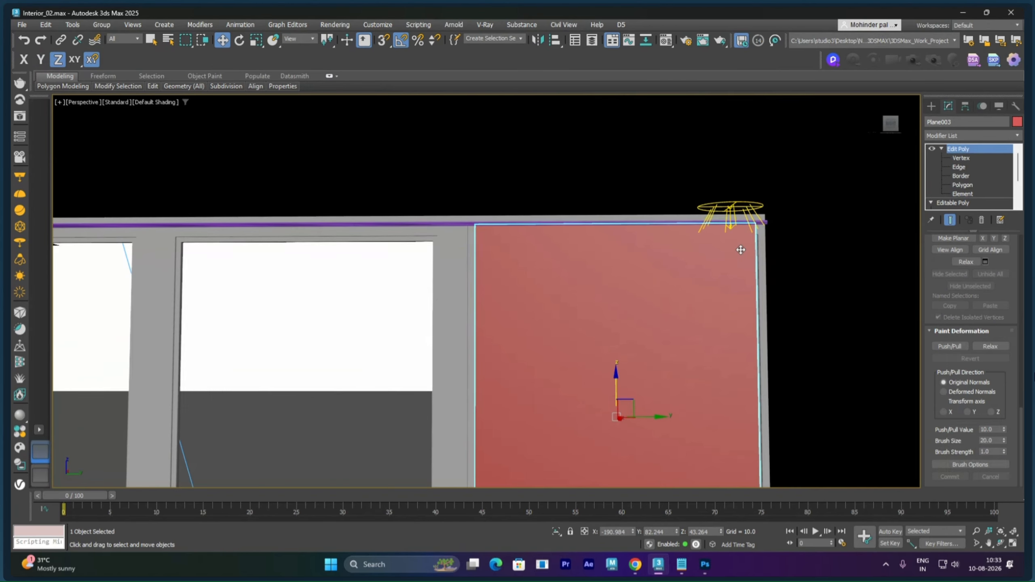
{"action": "scroll", "coordinate": [716, 308], "scroll_direction": "up", "scroll_amount": 8}
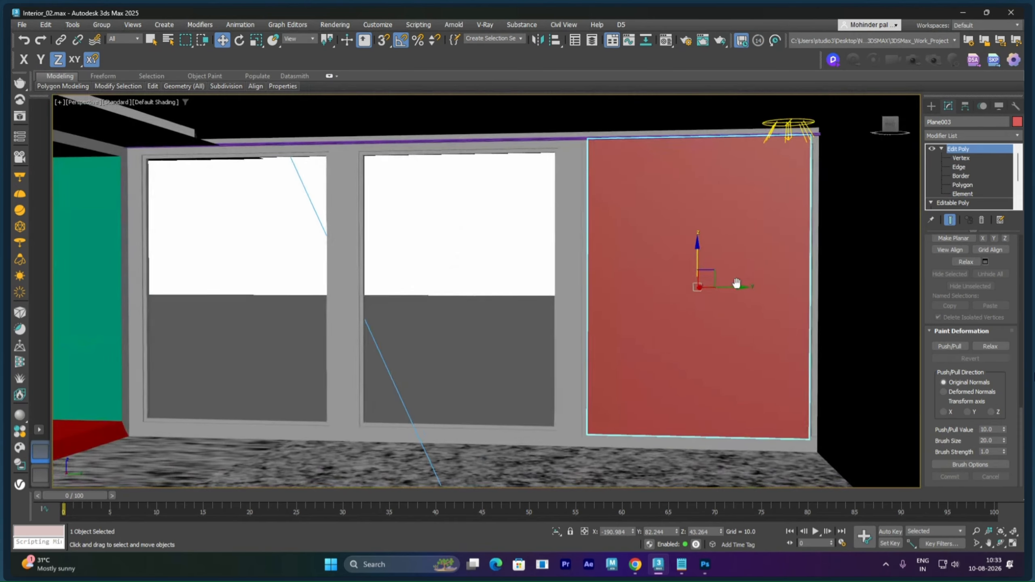
{"action": "middle_click_drag", "start_coordinate": [736, 284], "coordinate": [773, 278]}
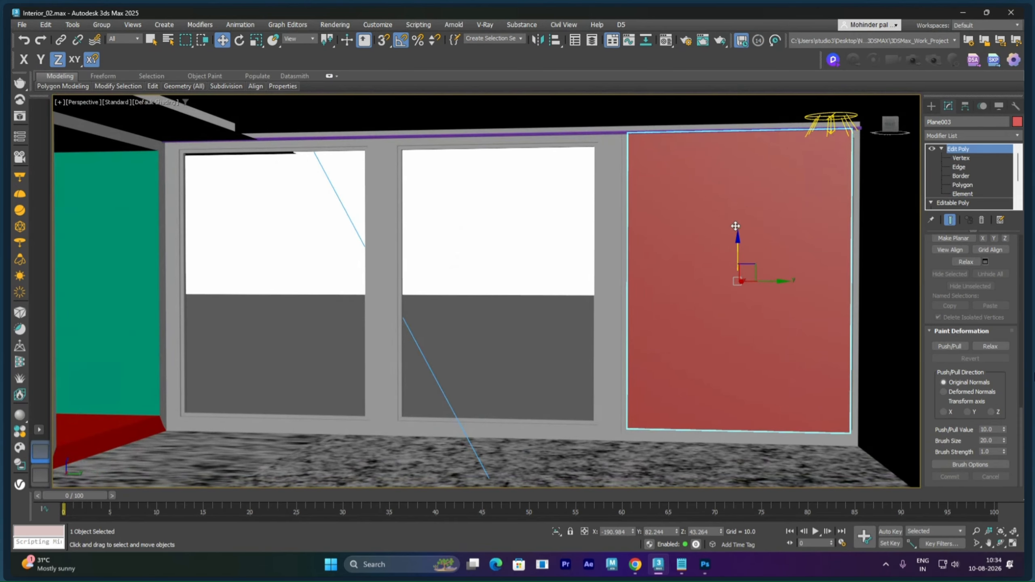
{"action": "middle_click_drag", "start_coordinate": [736, 227], "coordinate": [720, 242], "text": "alt"}
{"action": "right_click", "coordinate": [704, 268]}
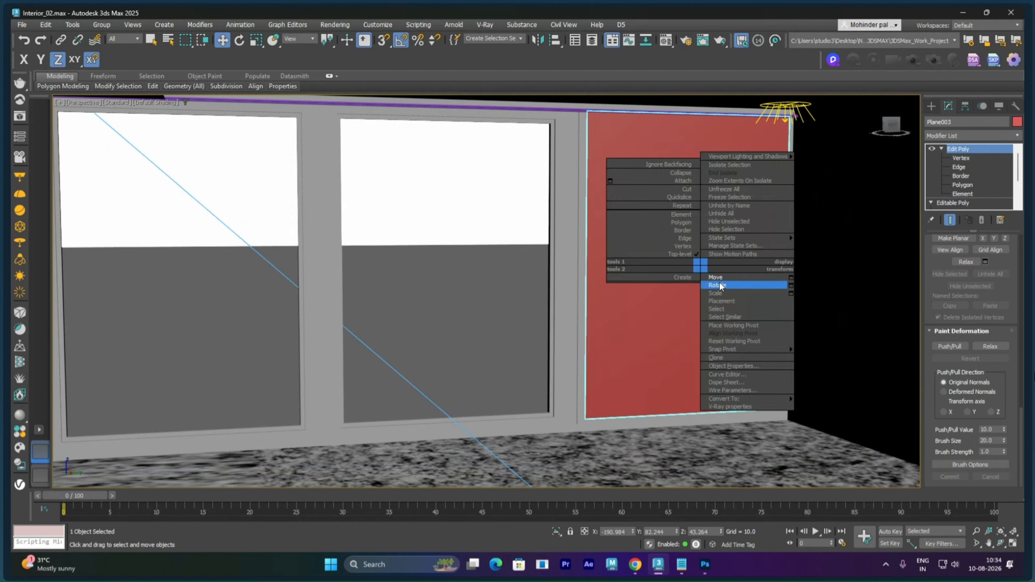
{"action": "left_click", "coordinate": [720, 280]}
Step: Add two sub-material slots, IDs 11 and 12, to the interior's Multi/Sub-Object material
{"action": "key", "text": "m"}
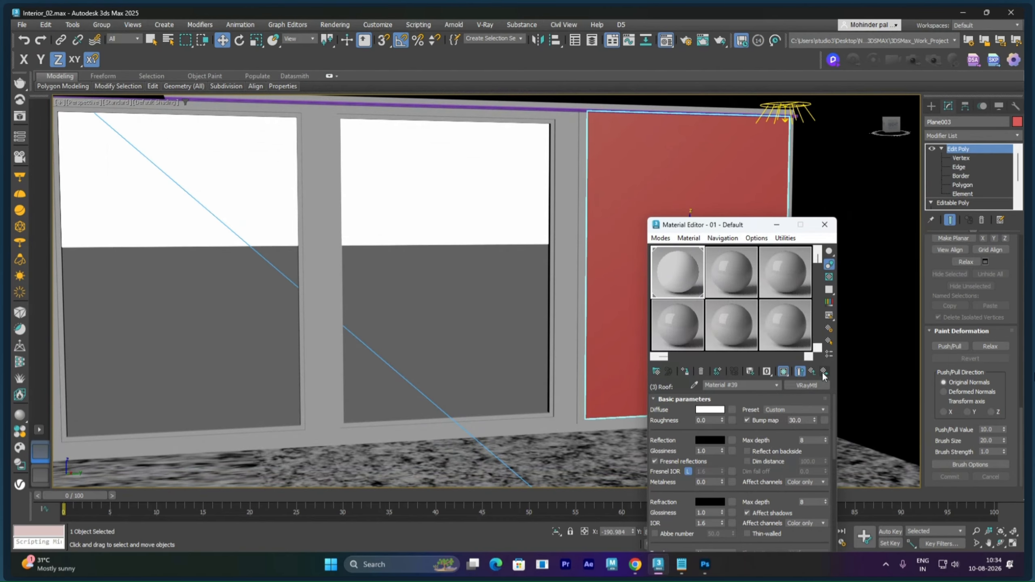
{"action": "left_click", "coordinate": [809, 371]}
{"action": "left_click_drag", "start_coordinate": [734, 227], "coordinate": [777, 86]}
{"action": "left_click", "coordinate": [788, 274]}
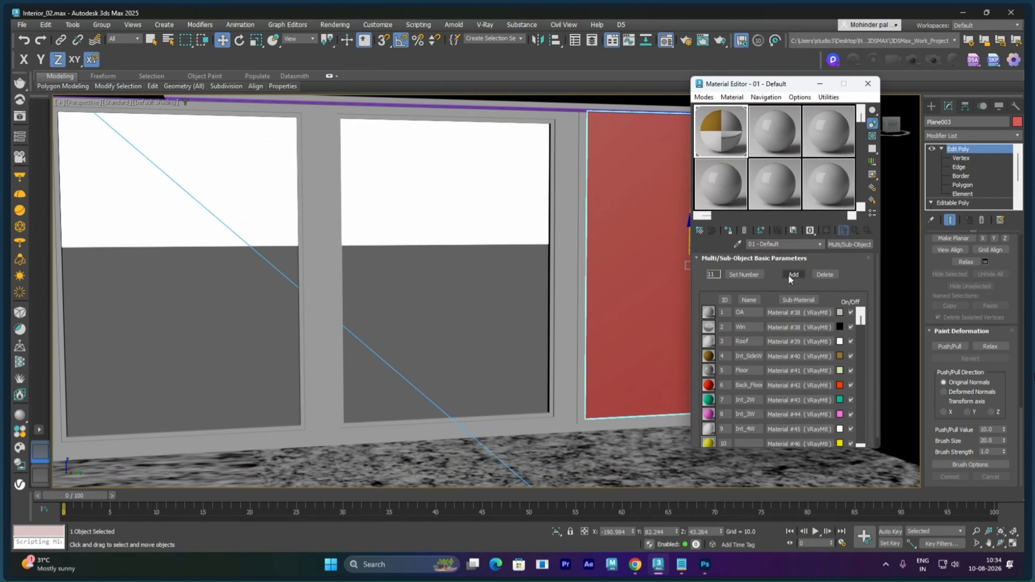
{"action": "left_click", "coordinate": [787, 274]}
{"action": "left_click_drag", "start_coordinate": [862, 329], "coordinate": [862, 452]}
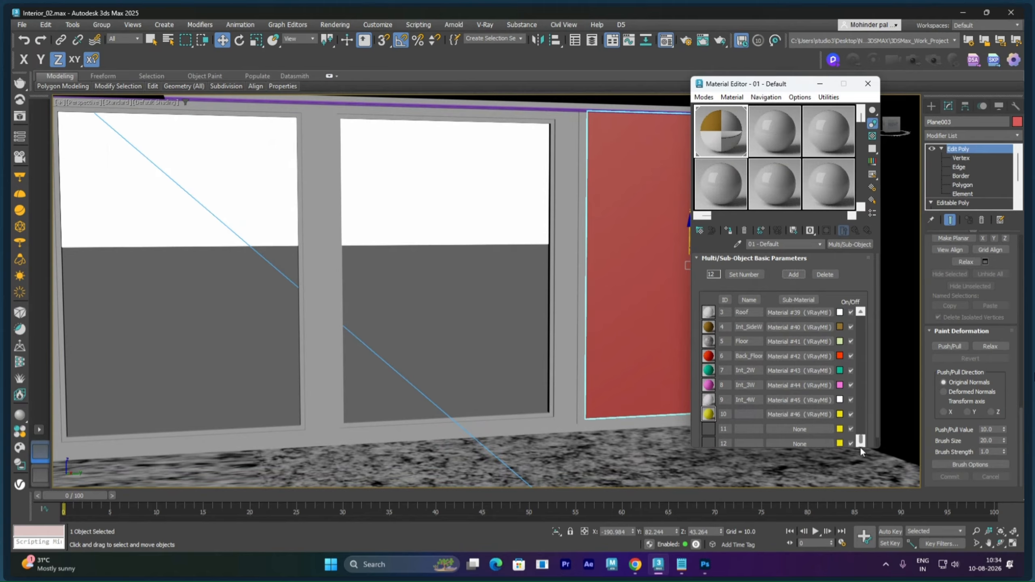
Step: Name sub-material 11 D_Rod and sub-material 12 Curtain
{"action": "left_click", "coordinate": [748, 429]}
{"action": "left_click", "coordinate": [746, 444]}
{"action": "type", "text": "Curtain"}
Step: Assign a VRayMtl to the D_Rod sub-material slot
{"action": "left_click", "coordinate": [786, 429]}
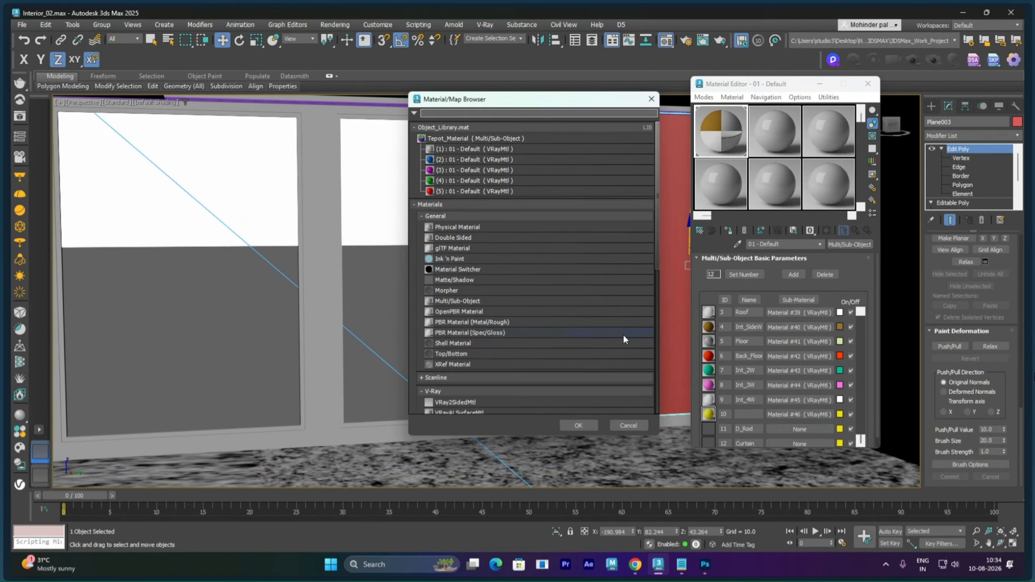
{"action": "left_click", "coordinate": [444, 213]}
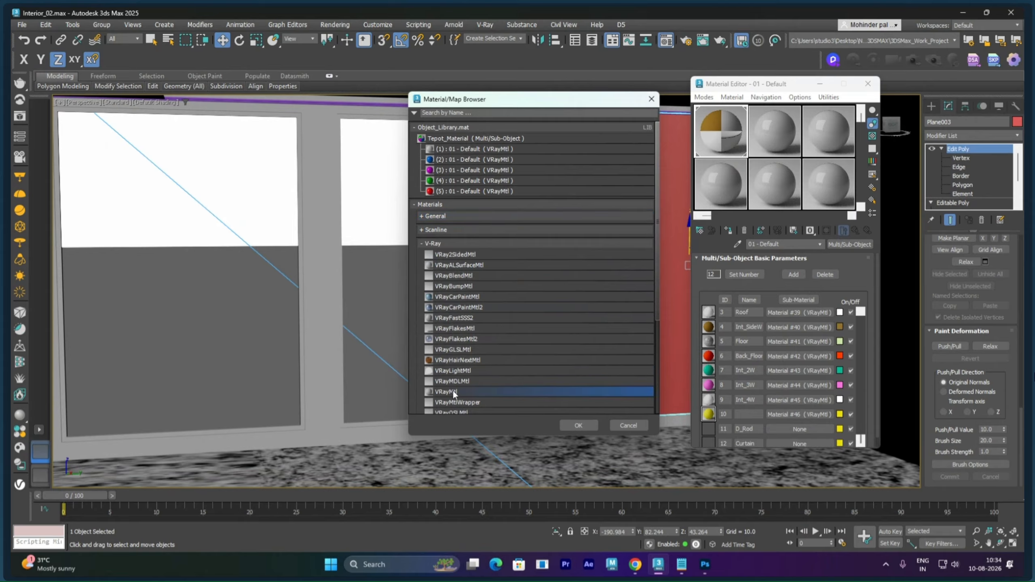
{"action": "double_click", "coordinate": [453, 391]}
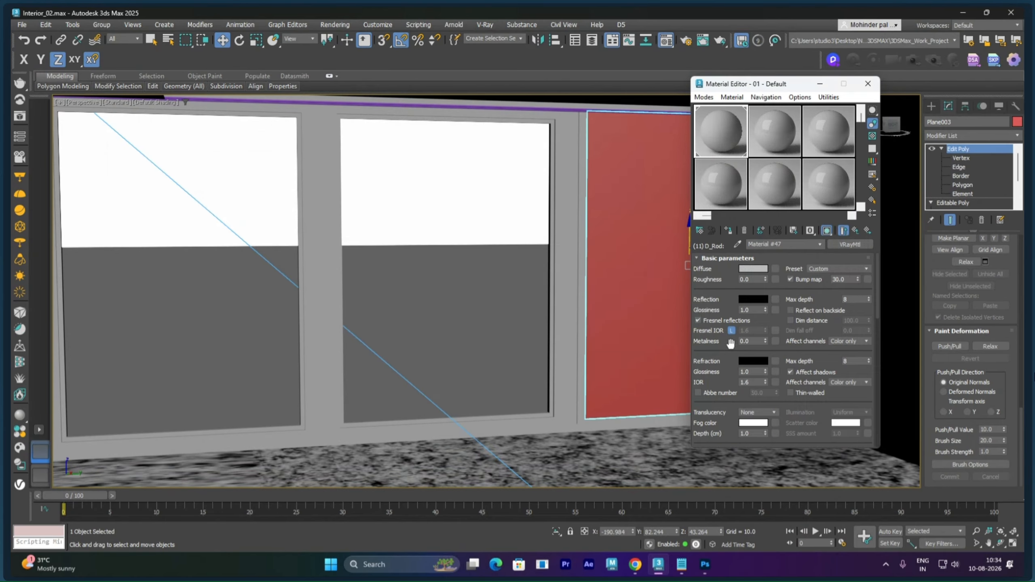
Step: Assign the interior's Multi/Sub-Object material to both the curtain rod and the curtain plane, and clear the selection
{"action": "left_click", "coordinate": [510, 108], "text": "ctrl"}
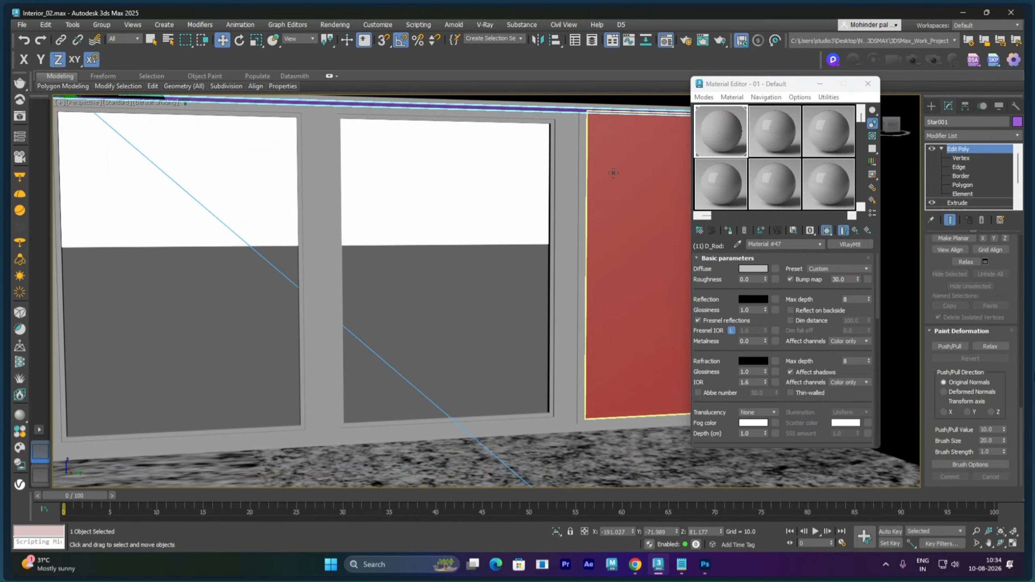
{"action": "left_click", "coordinate": [729, 231]}
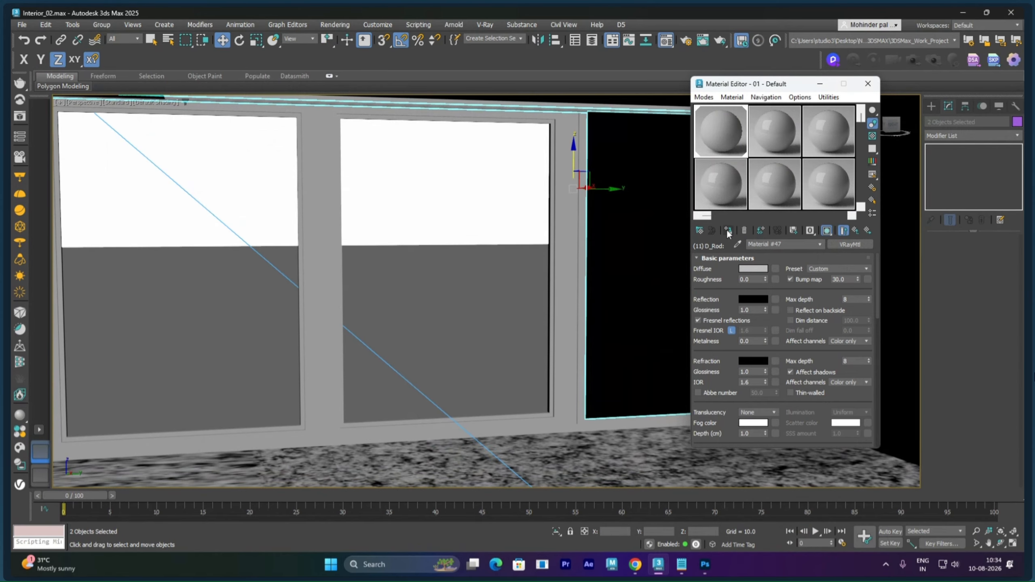
{"action": "left_click", "coordinate": [501, 206]}
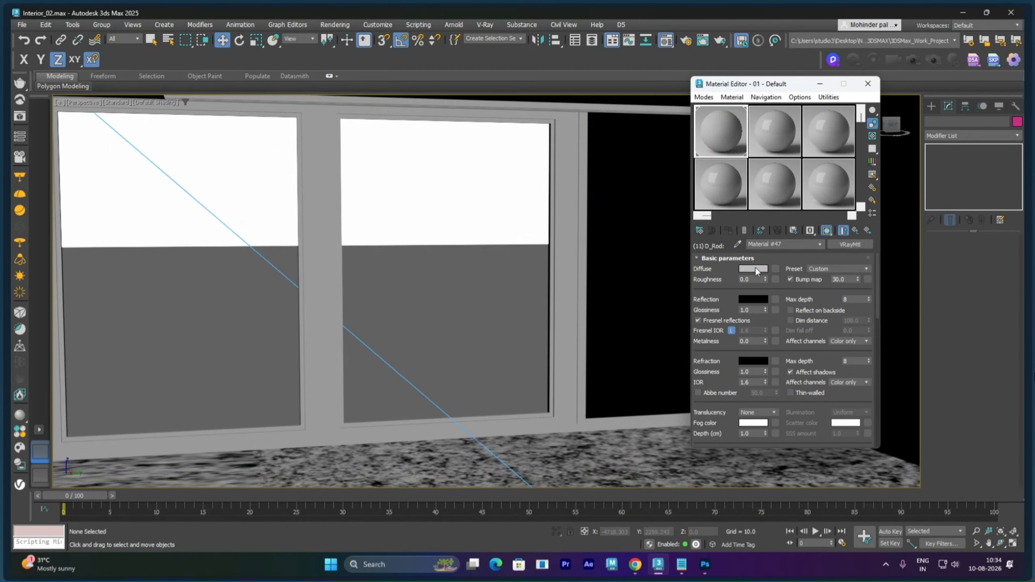
Step: Set the D_Rod sub-material's diffuse colour to an orange-brown and return to the parent Multi/Sub-Object material
{"action": "left_click", "coordinate": [754, 270]}
{"action": "left_click", "coordinate": [495, 196]}
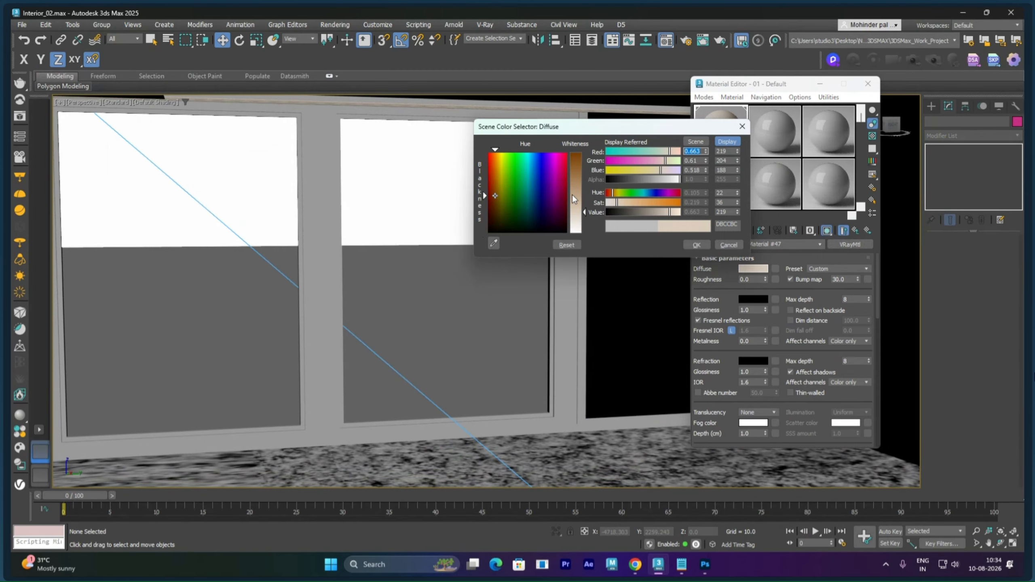
{"action": "left_click_drag", "start_coordinate": [587, 199], "coordinate": [588, 172]}
{"action": "left_click", "coordinate": [696, 245]}
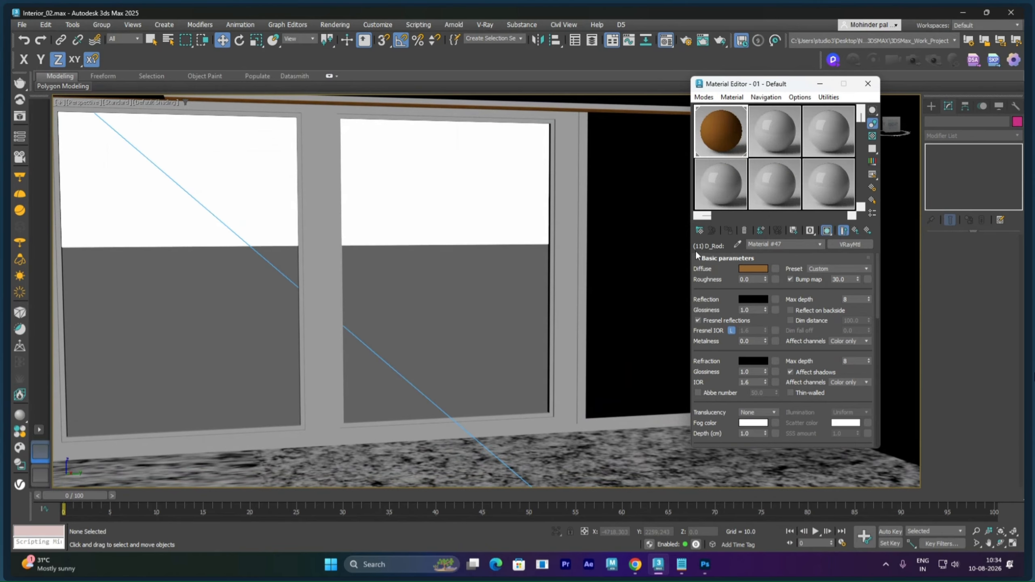
{"action": "left_click", "coordinate": [855, 231]}
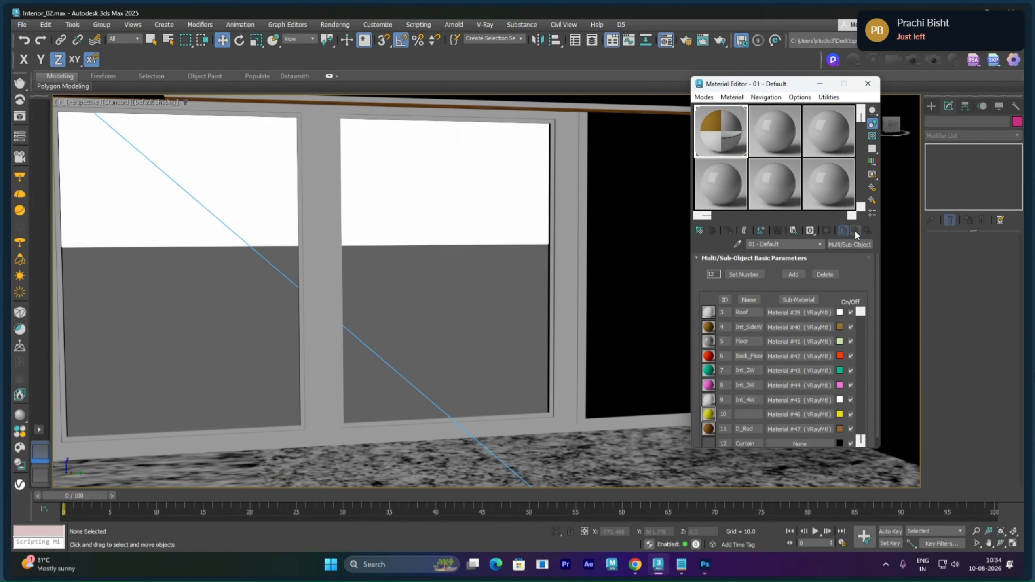
Step: Assign a VRayMtl to the Curtain sub-material slot and set its diffuse colour to a muted green
{"action": "left_click", "coordinate": [792, 444]}
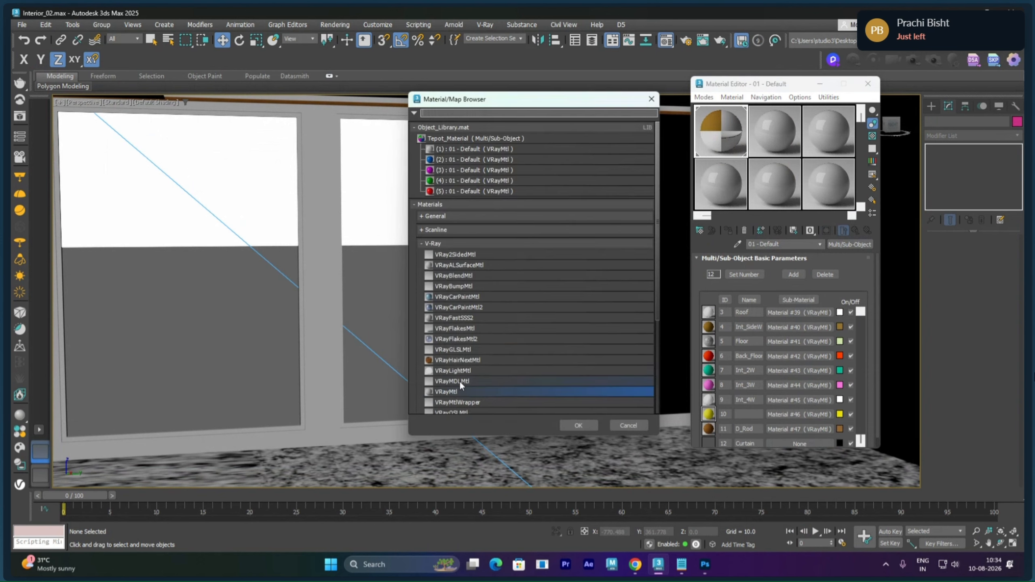
{"action": "double_click", "coordinate": [461, 391]}
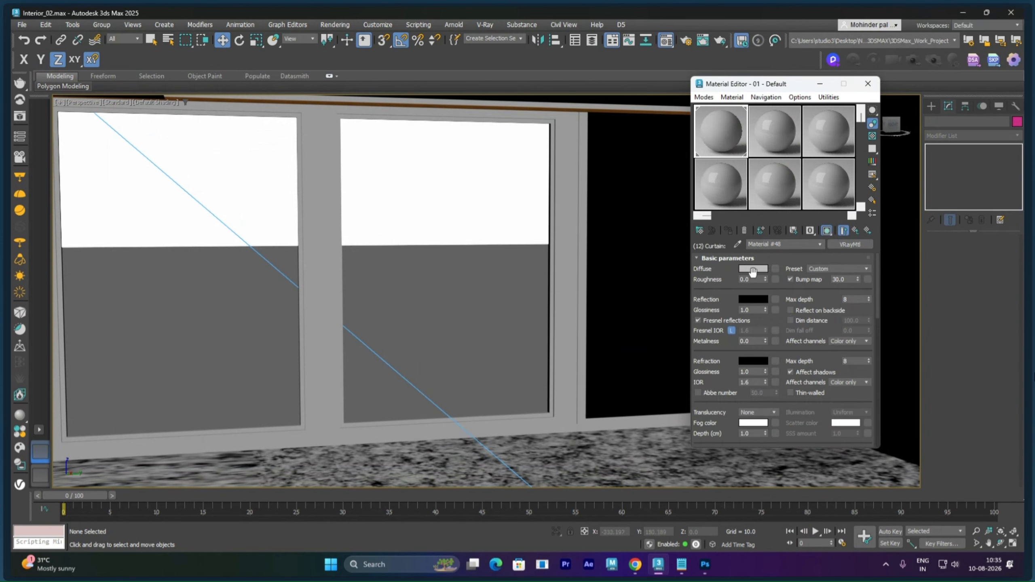
{"action": "left_click", "coordinate": [753, 270]}
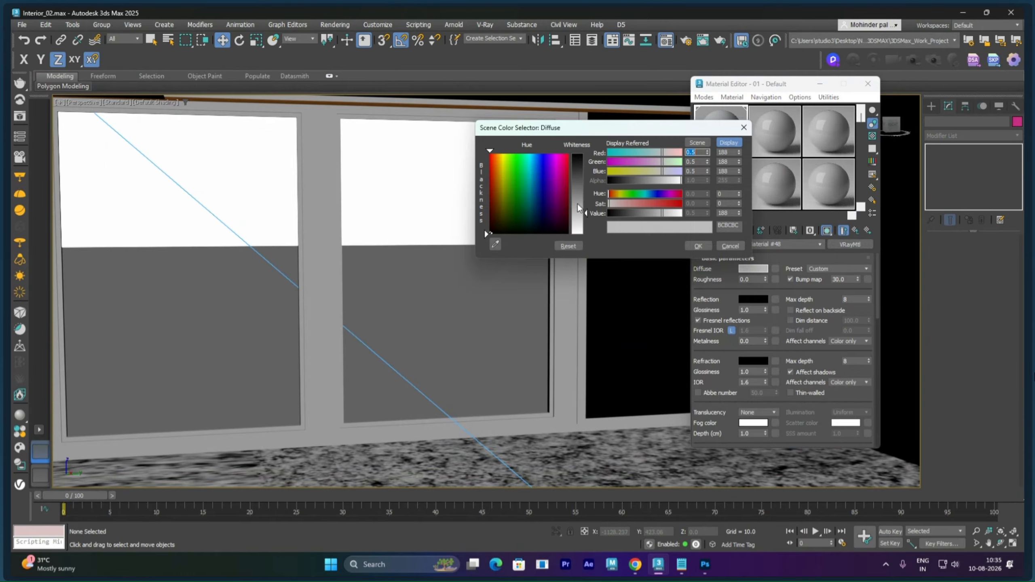
{"action": "left_click", "coordinate": [524, 191]}
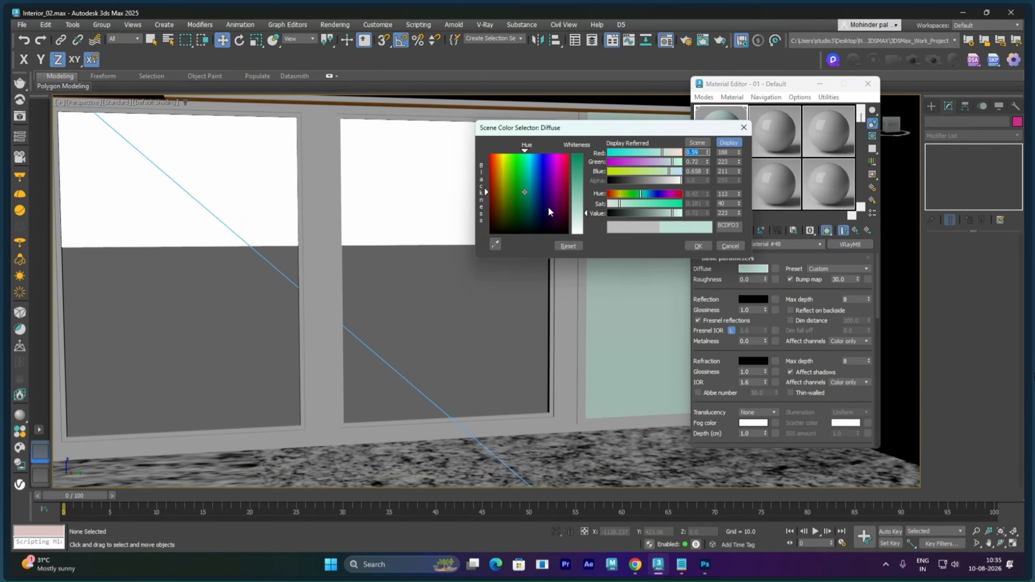
{"action": "left_click", "coordinate": [520, 210]}
{"action": "left_click_drag", "start_coordinate": [519, 209], "coordinate": [515, 211]}
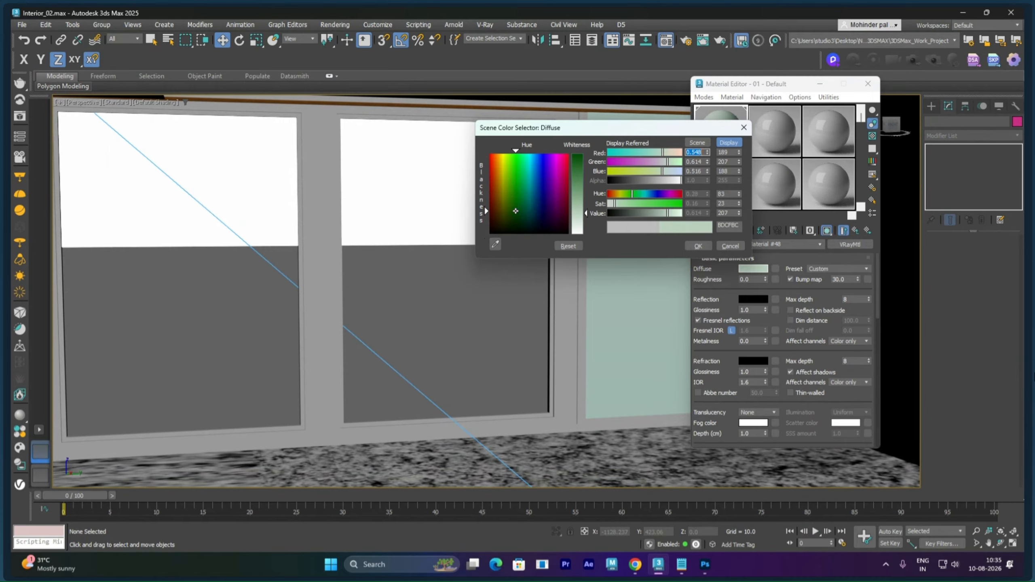
{"action": "left_click_drag", "start_coordinate": [586, 212], "coordinate": [587, 201]}
{"action": "left_click", "coordinate": [704, 247]}
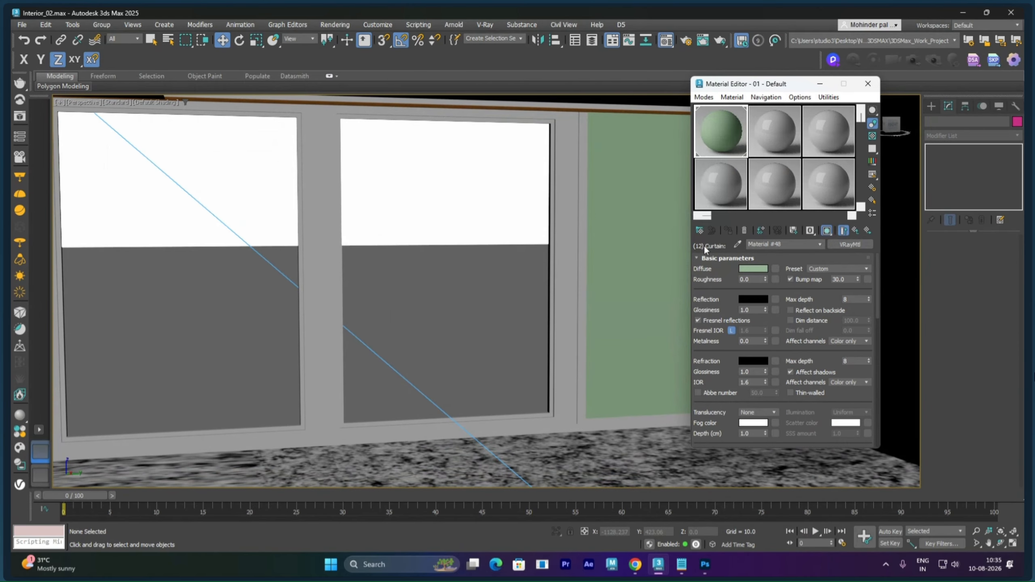
{"action": "left_click", "coordinate": [853, 230]}
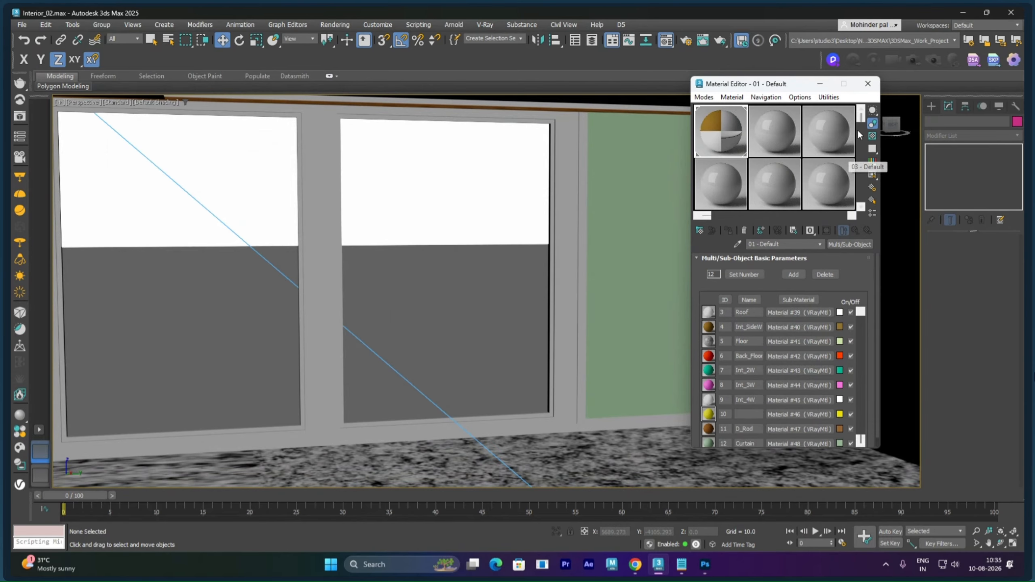
{"action": "left_click", "coordinate": [868, 85]}
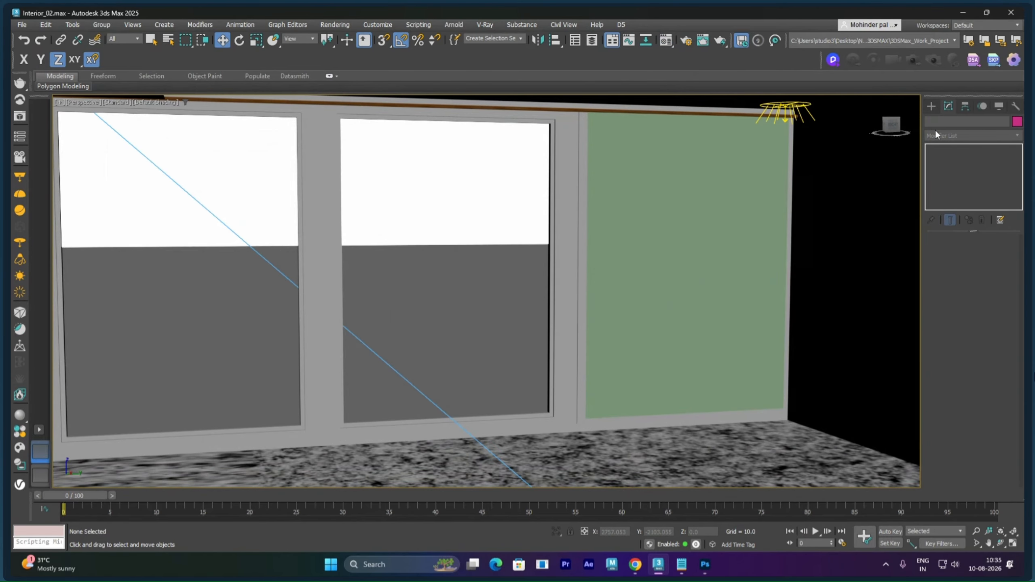
Step: Add a Cloth modifier to the green curtain plane
{"action": "left_click", "coordinate": [931, 106]}
{"action": "left_click", "coordinate": [945, 123]}
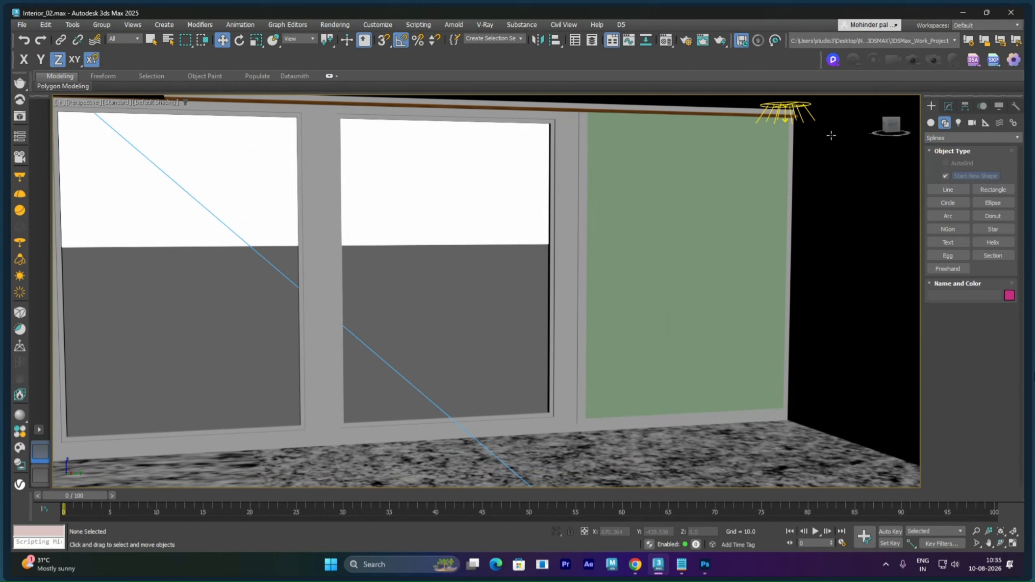
{"action": "left_click", "coordinate": [704, 149]}
{"action": "left_click", "coordinate": [948, 106]}
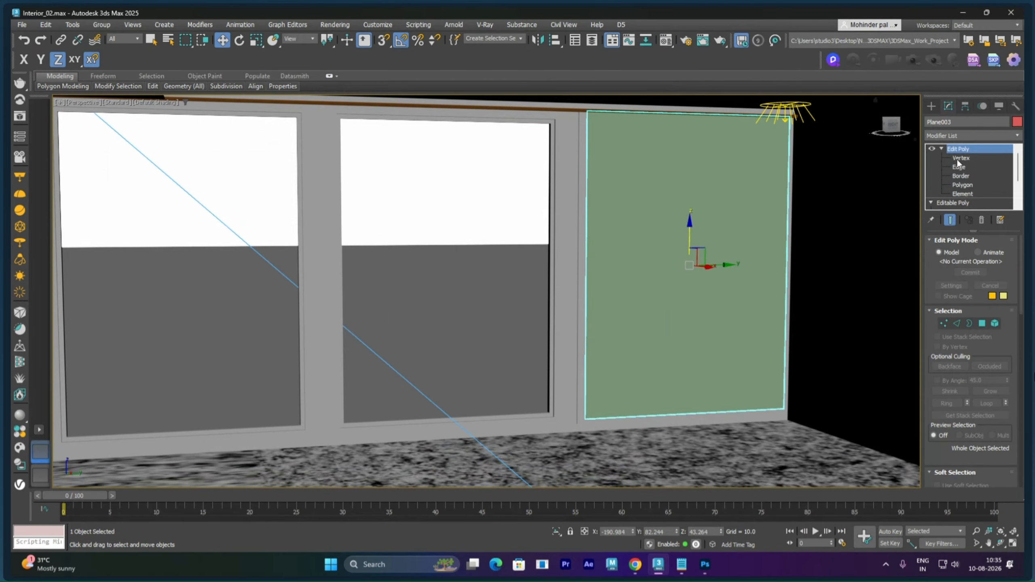
{"action": "left_click", "coordinate": [961, 135]}
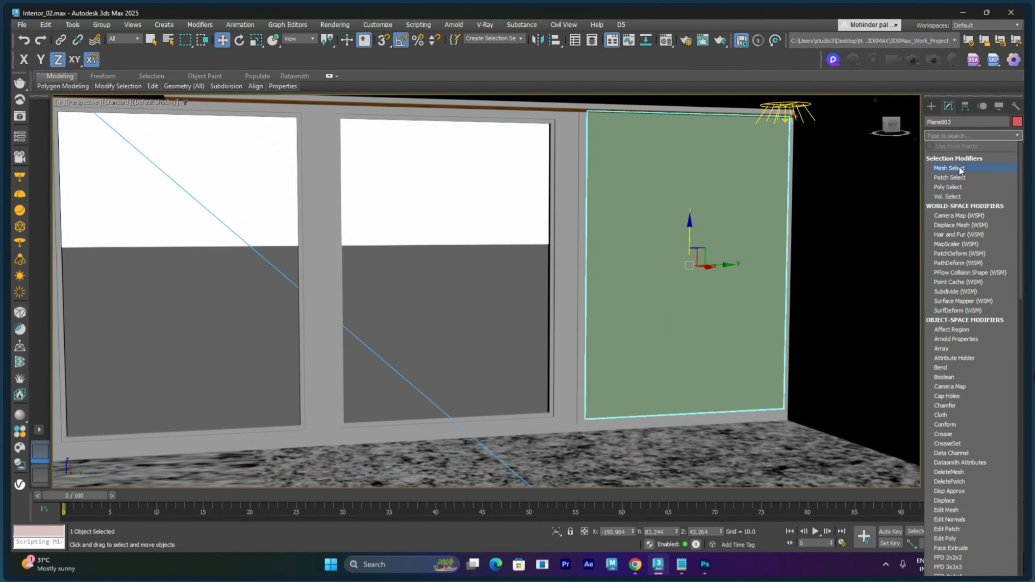
{"action": "type", "text": "c"}
{"action": "left_click", "coordinate": [946, 168]}
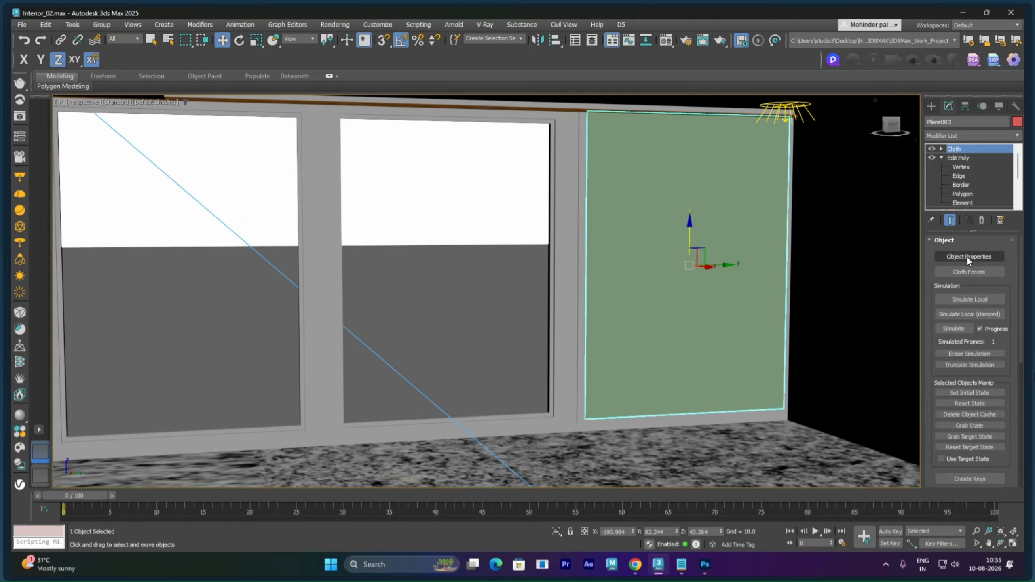
Step: Define the curtain plane Plane003 as Cloth in the simulation's object properties
{"action": "left_click", "coordinate": [968, 256]}
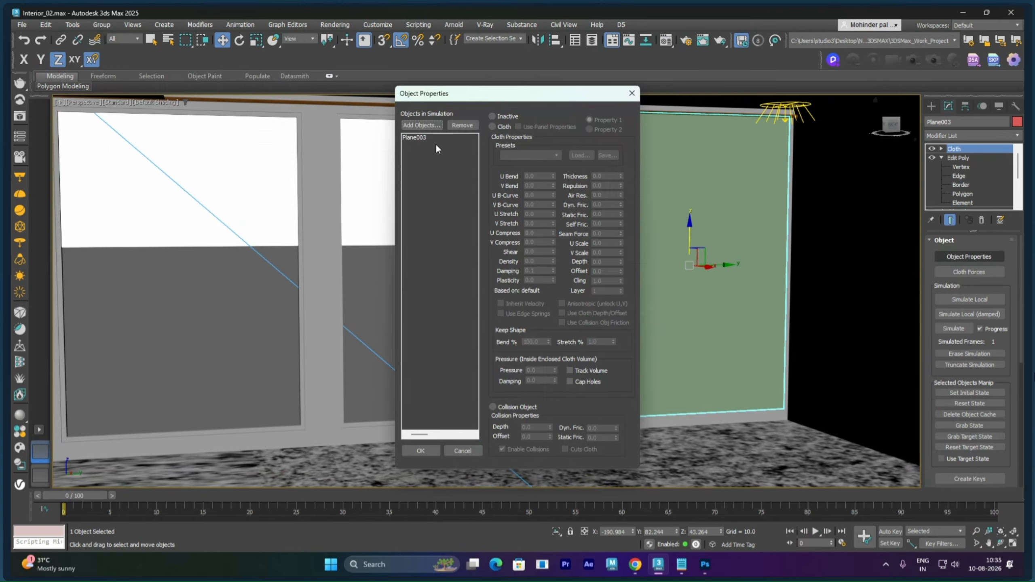
{"action": "left_click", "coordinate": [422, 138]}
{"action": "left_click", "coordinate": [503, 127]}
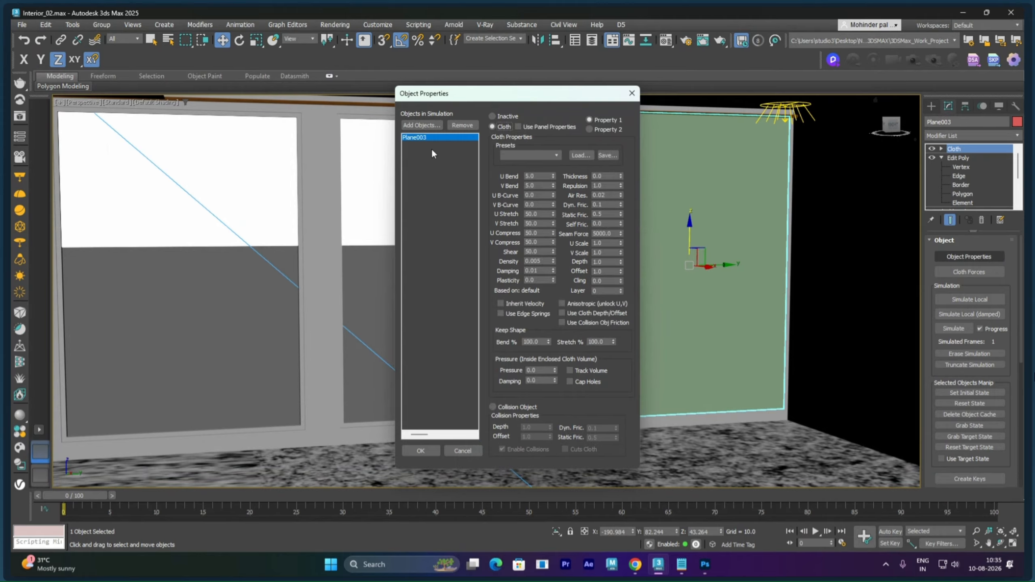
Step: Add the rod Star001 to the cloth simulation as a Collision Object, keeping Plane003 as Cloth, and accept the object properties
{"action": "left_click", "coordinate": [424, 125]}
{"action": "left_click", "coordinate": [456, 196]}
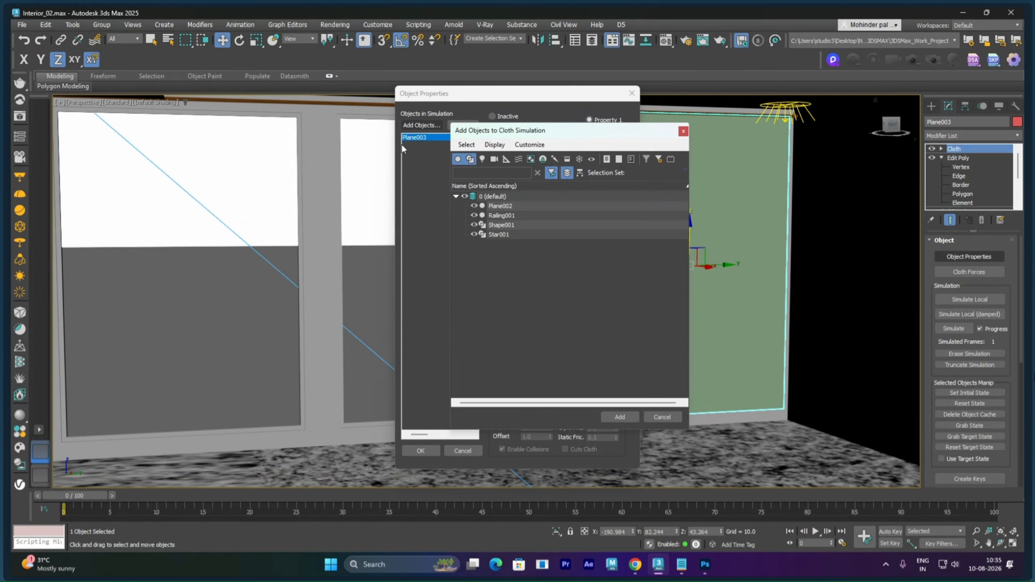
{"action": "left_click", "coordinate": [459, 159]}
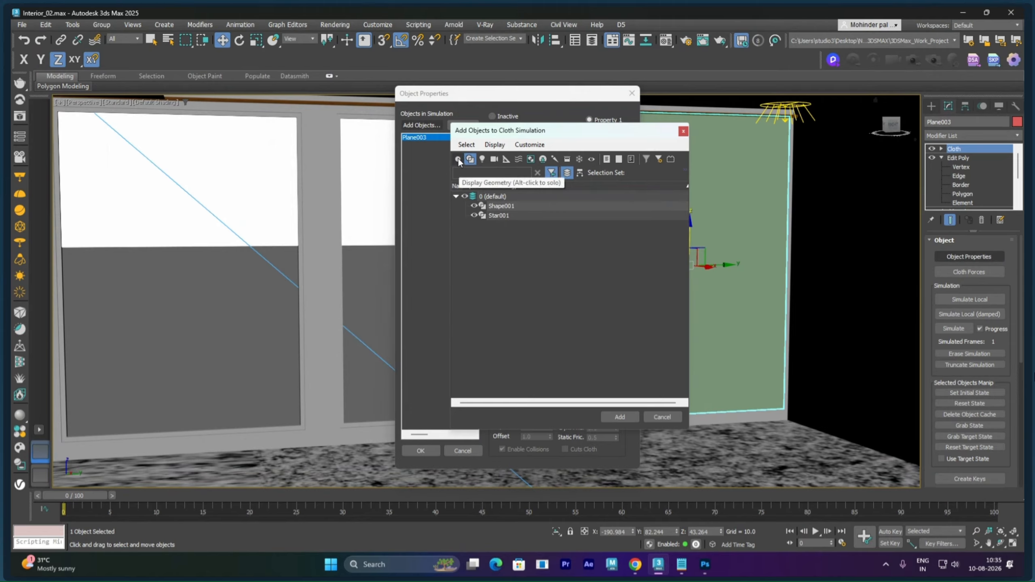
{"action": "left_click", "coordinate": [498, 215]}
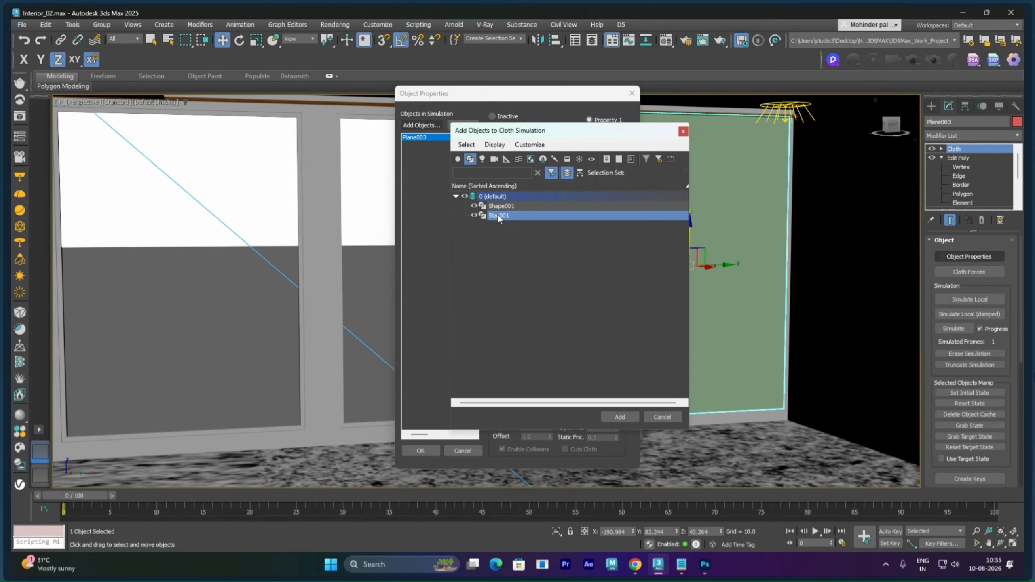
{"action": "left_click", "coordinate": [615, 421]}
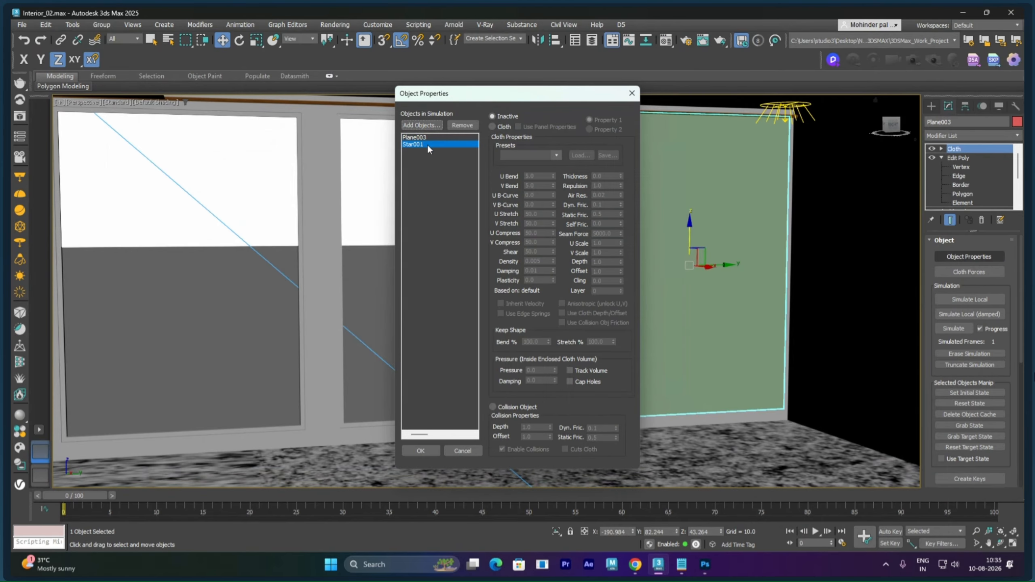
{"action": "left_click", "coordinate": [519, 407]}
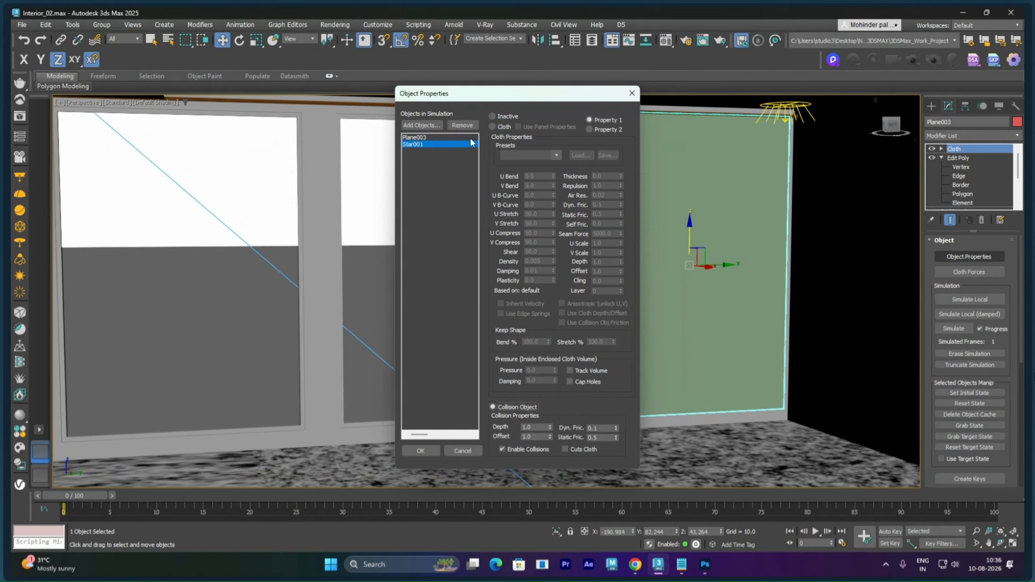
{"action": "left_click", "coordinate": [425, 137]}
{"action": "left_click", "coordinate": [502, 128]}
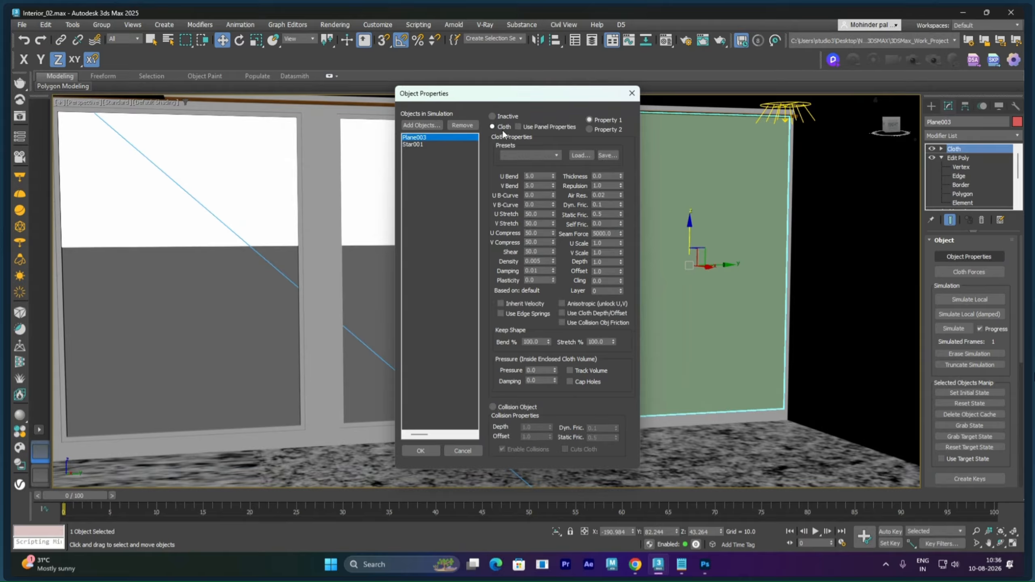
{"action": "left_click", "coordinate": [415, 145]}
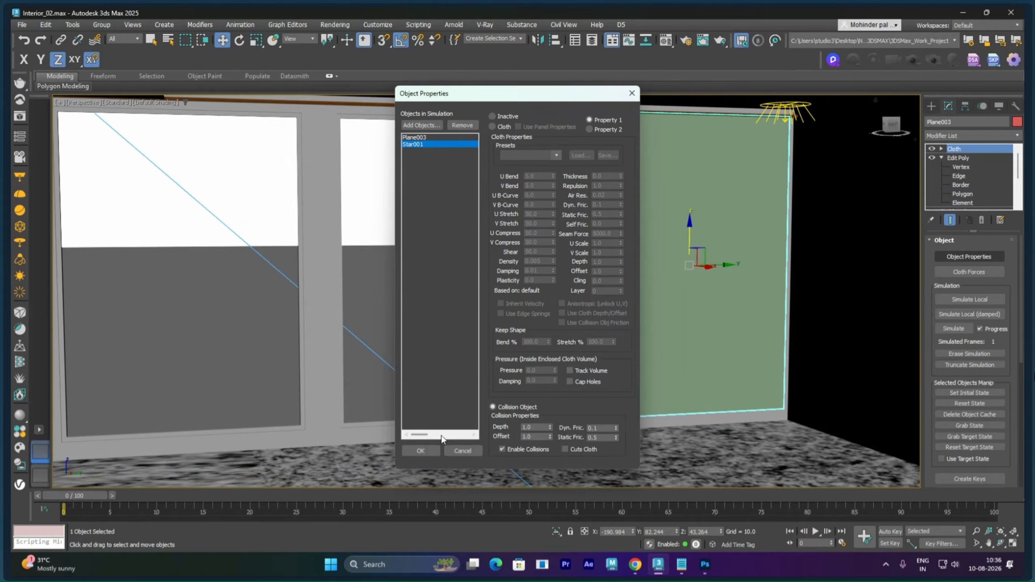
{"action": "left_click", "coordinate": [421, 450]}
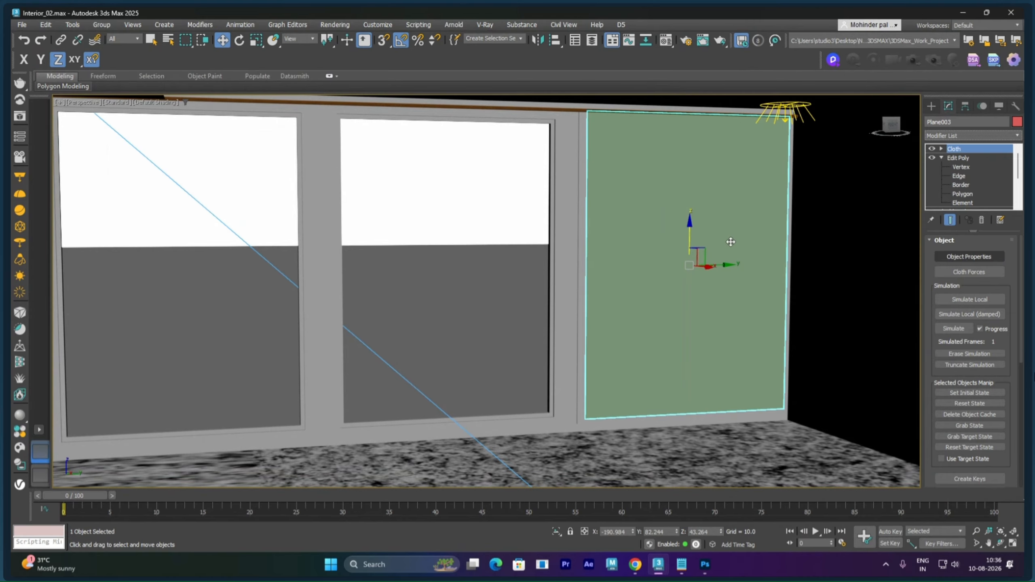
Step: At the Cloth modifier's Group level, select the row of vertices along the curtain's upper edge at the rod
{"action": "left_click", "coordinate": [941, 149]}
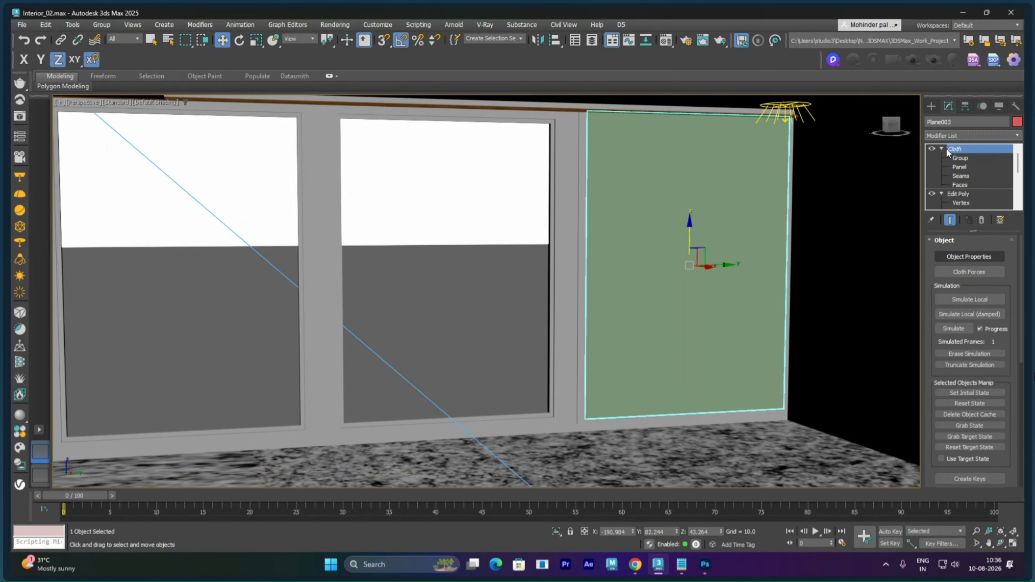
{"action": "left_click", "coordinate": [961, 158]}
{"action": "middle_click_drag", "start_coordinate": [741, 208], "coordinate": [746, 204], "text": "alt"}
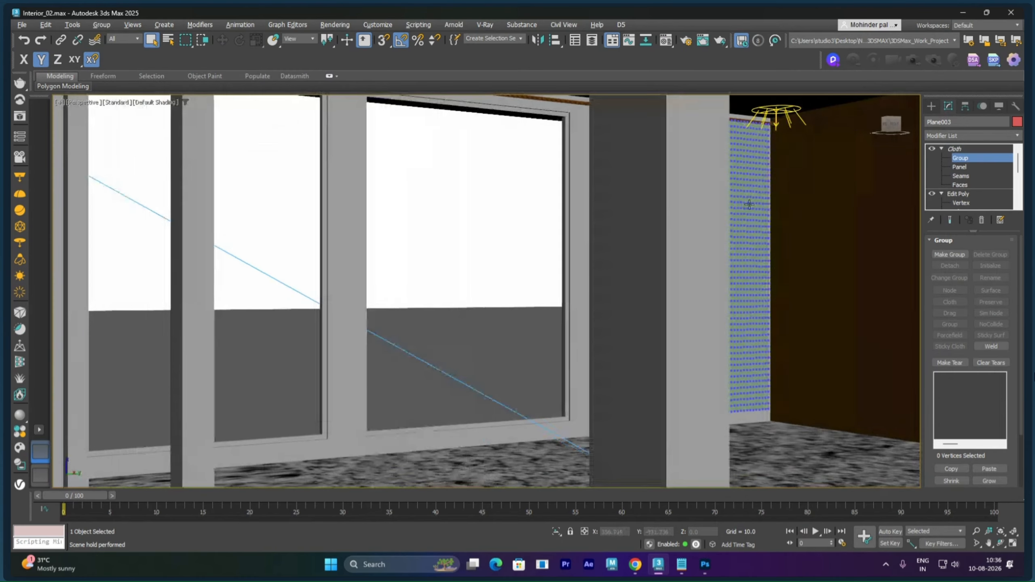
{"action": "scroll", "coordinate": [733, 191], "scroll_direction": "up", "scroll_amount": 5}
{"action": "scroll", "coordinate": [731, 179], "scroll_direction": "down", "scroll_amount": 5}
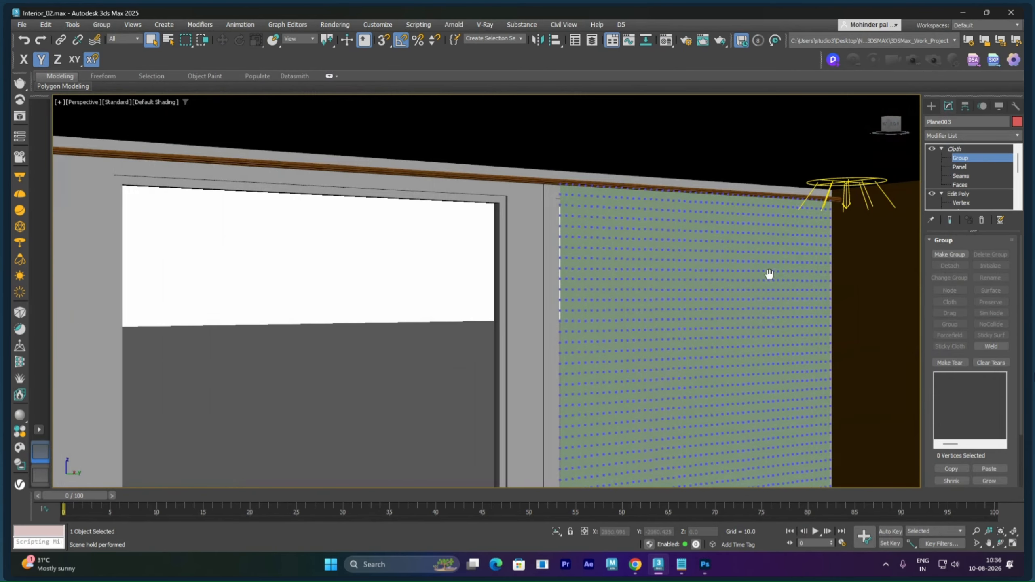
{"action": "middle_click_drag", "start_coordinate": [724, 231], "coordinate": [591, 235]}
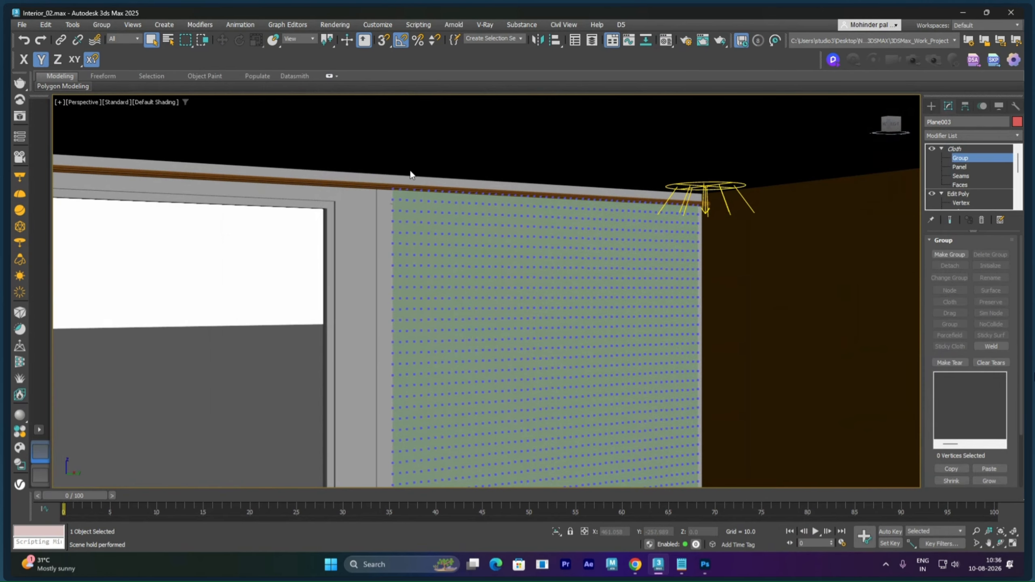
{"action": "left_click_drag", "start_coordinate": [385, 176], "coordinate": [581, 185]}
{"action": "scroll", "coordinate": [542, 189], "scroll_direction": "up", "scroll_amount": 3}
{"action": "middle_click_drag", "start_coordinate": [609, 190], "coordinate": [540, 164]}
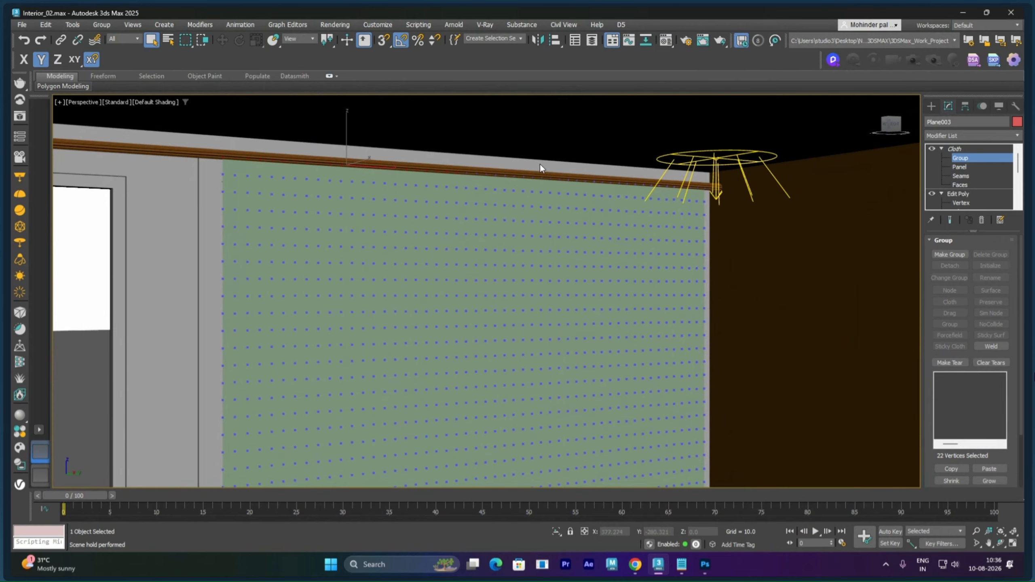
{"action": "key", "text": "F3"}
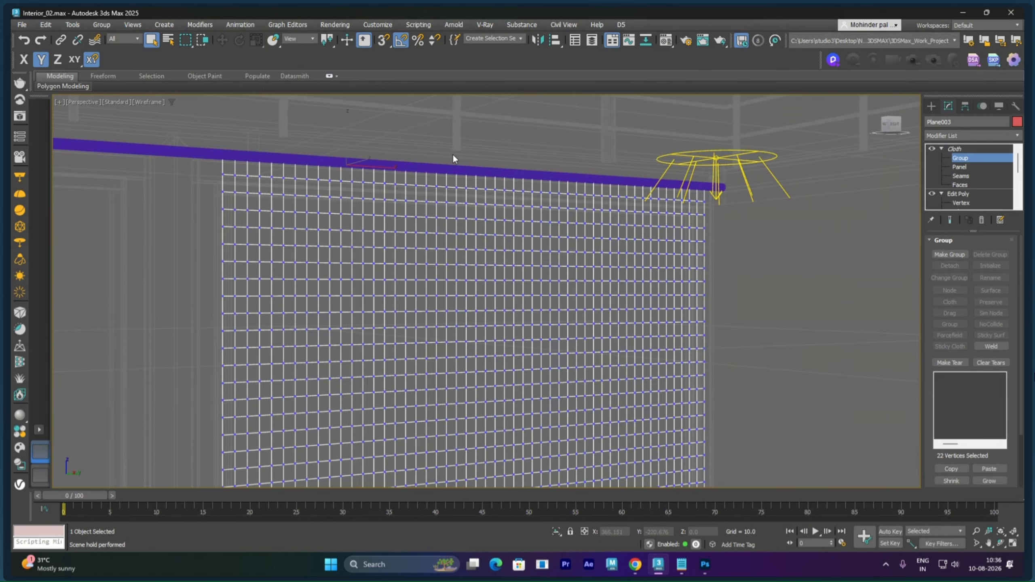
{"action": "key", "text": "F3"}
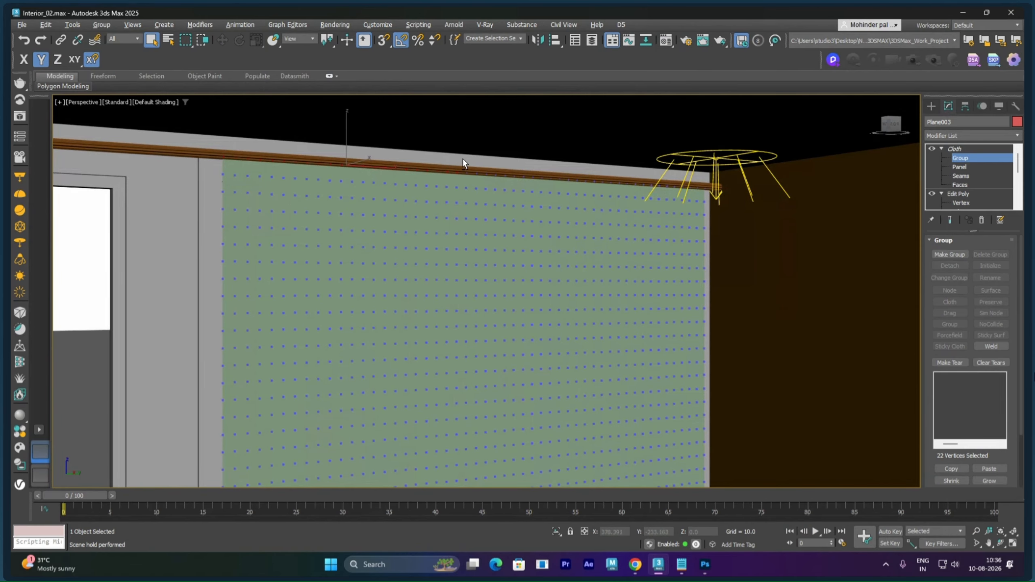
{"action": "scroll", "coordinate": [464, 161], "scroll_direction": "down", "scroll_amount": 3}
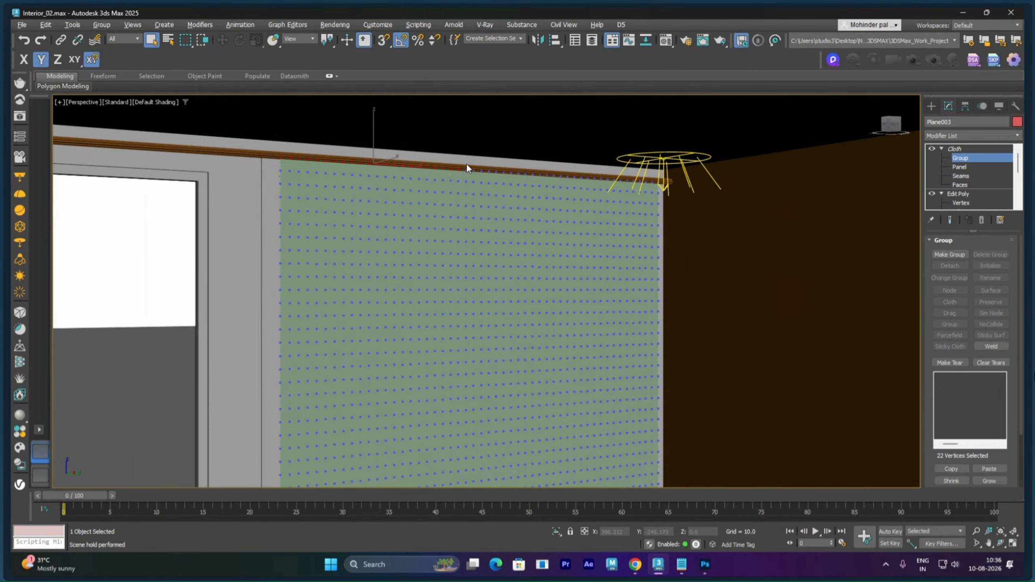
{"action": "left_click_drag", "start_coordinate": [464, 156], "coordinate": [561, 179]}
{"action": "left_click_drag", "start_coordinate": [673, 188], "coordinate": [677, 187], "text": "ctrl"}
{"action": "middle_click_drag", "start_coordinate": [695, 208], "coordinate": [668, 207], "text": "alt"}
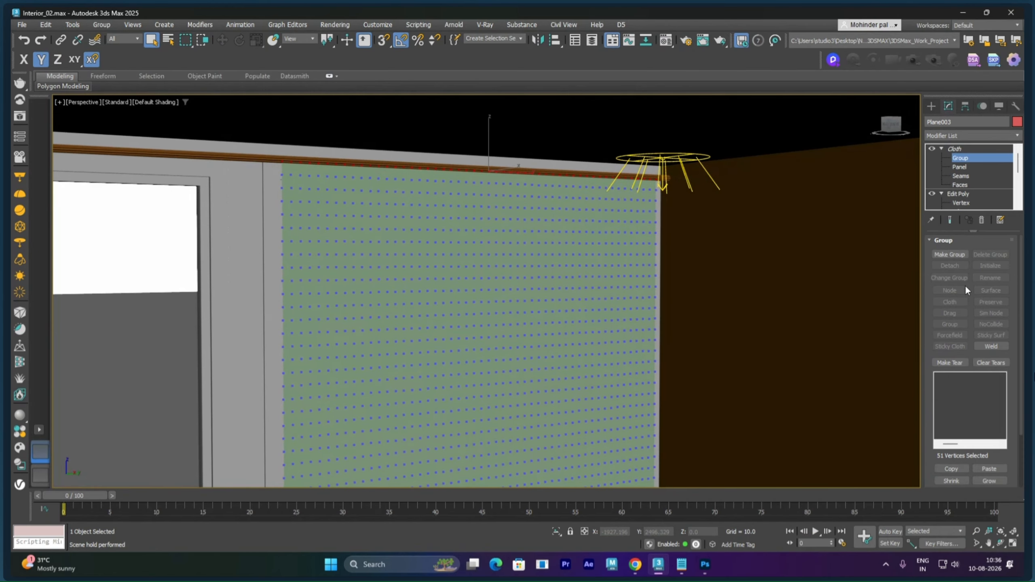
Step: Make a group from the selected upper-edge vertices, constrain it to the curtain rod as a Node, and return to the Cloth object level
{"action": "left_click", "coordinate": [959, 256]}
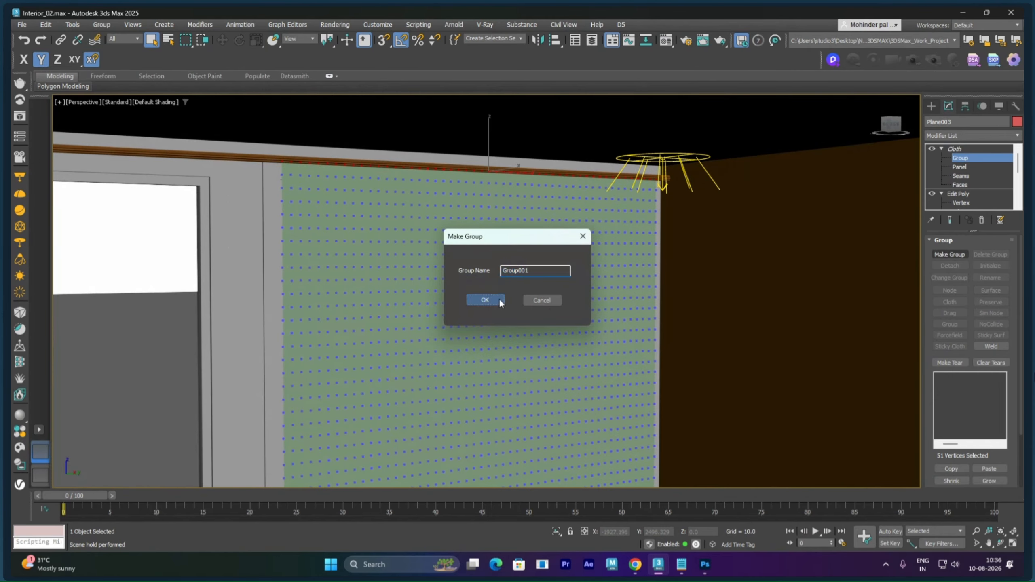
{"action": "left_click", "coordinate": [485, 300]}
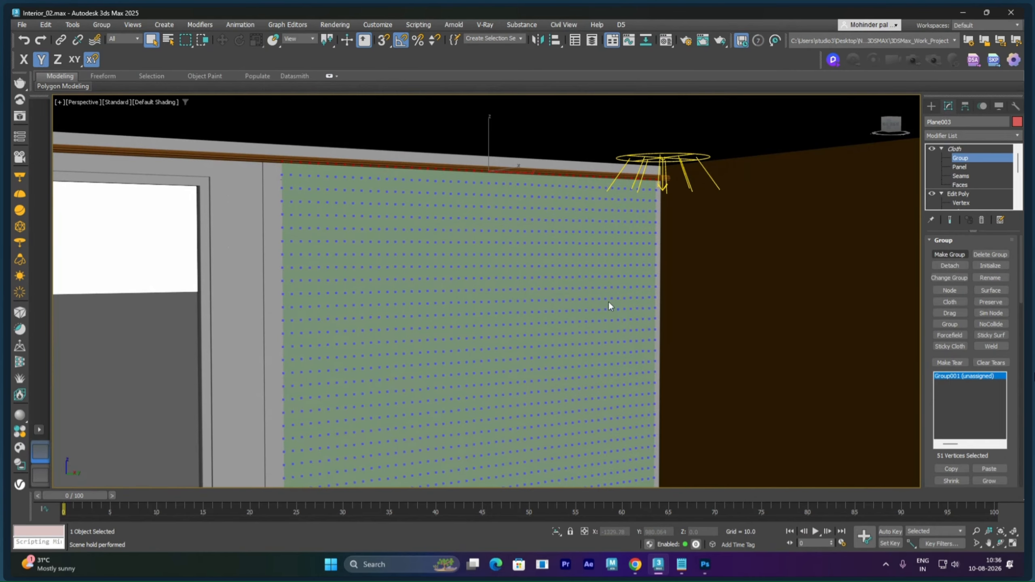
{"action": "left_click", "coordinate": [954, 290]}
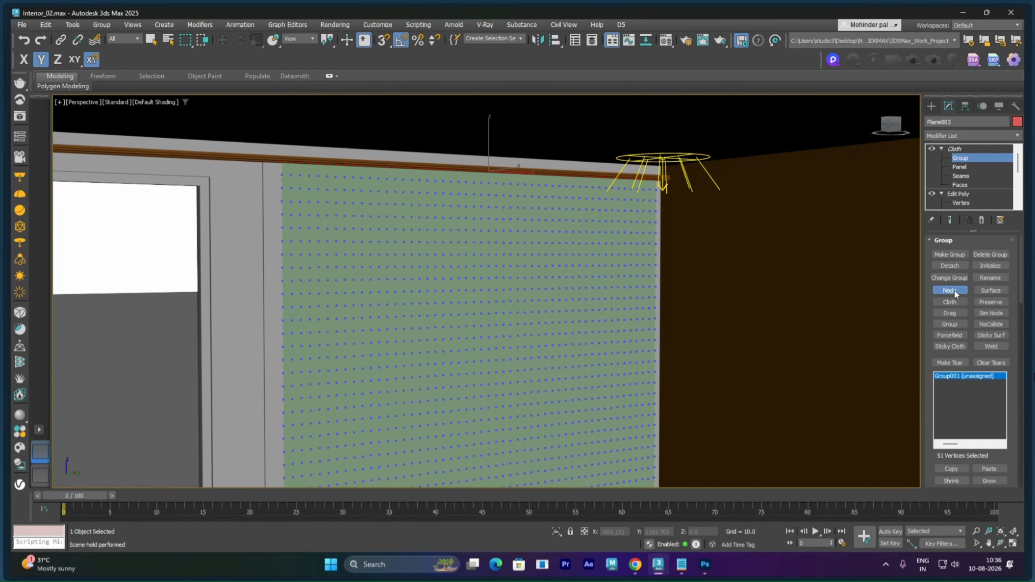
{"action": "left_click", "coordinate": [261, 159]}
{"action": "right_click", "coordinate": [449, 203]}
{"action": "left_click", "coordinate": [460, 214]}
{"action": "left_click", "coordinate": [956, 150]}
Step: Try a short local cloth simulation on the curtain, stop it, and reset the cloth's state
{"action": "scroll", "coordinate": [481, 225], "scroll_direction": "down", "scroll_amount": 4}
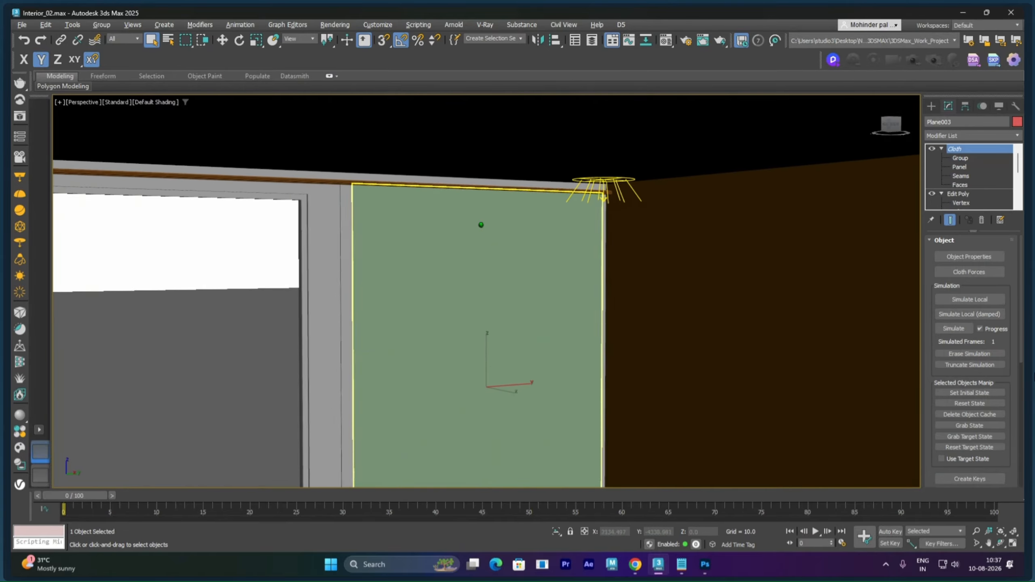
{"action": "middle_click_drag", "start_coordinate": [490, 269], "coordinate": [494, 202]}
{"action": "scroll", "coordinate": [495, 212], "scroll_direction": "down", "scroll_amount": 2}
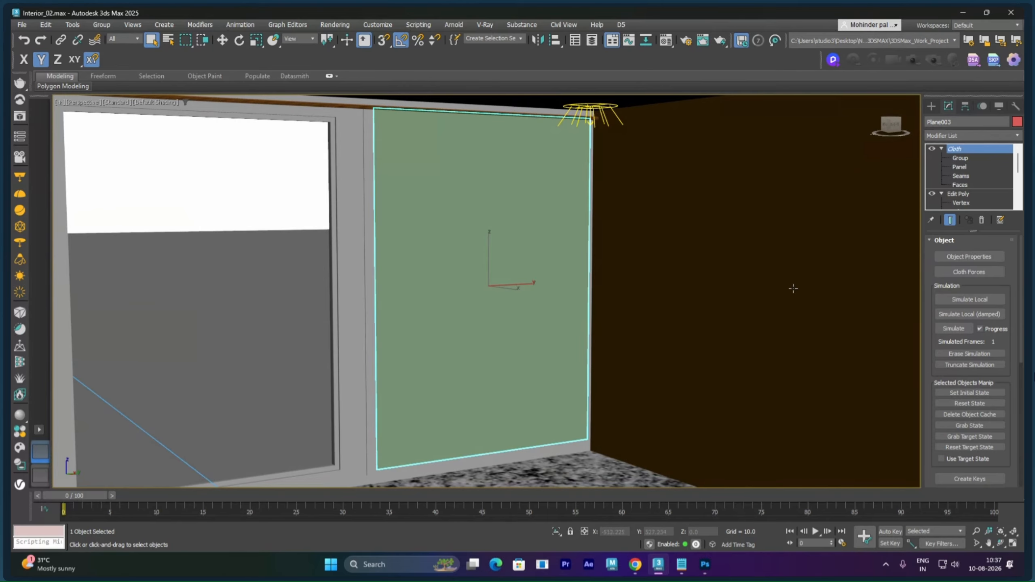
{"action": "left_click", "coordinate": [966, 297]}
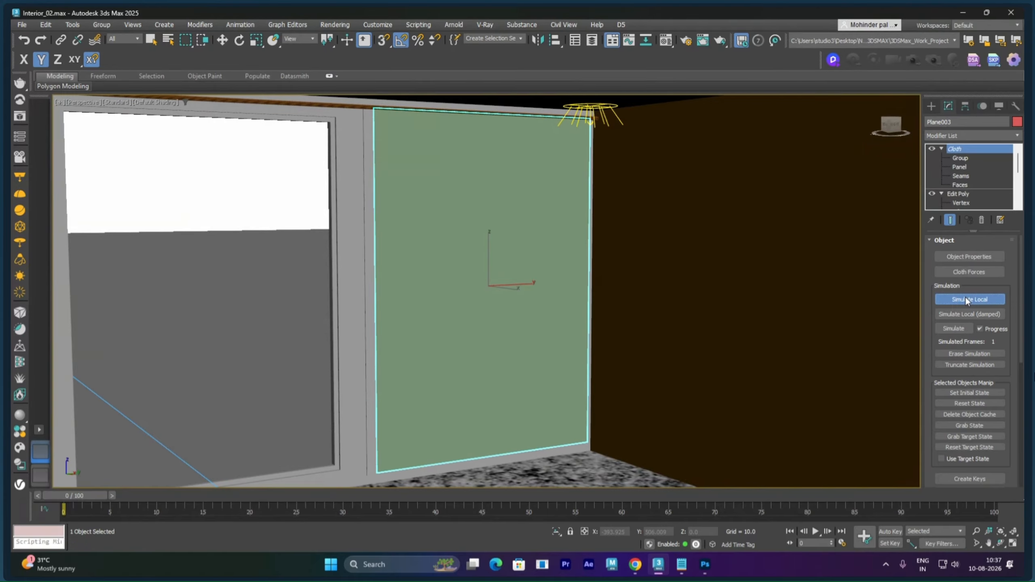
{"action": "left_click", "coordinate": [965, 296]}
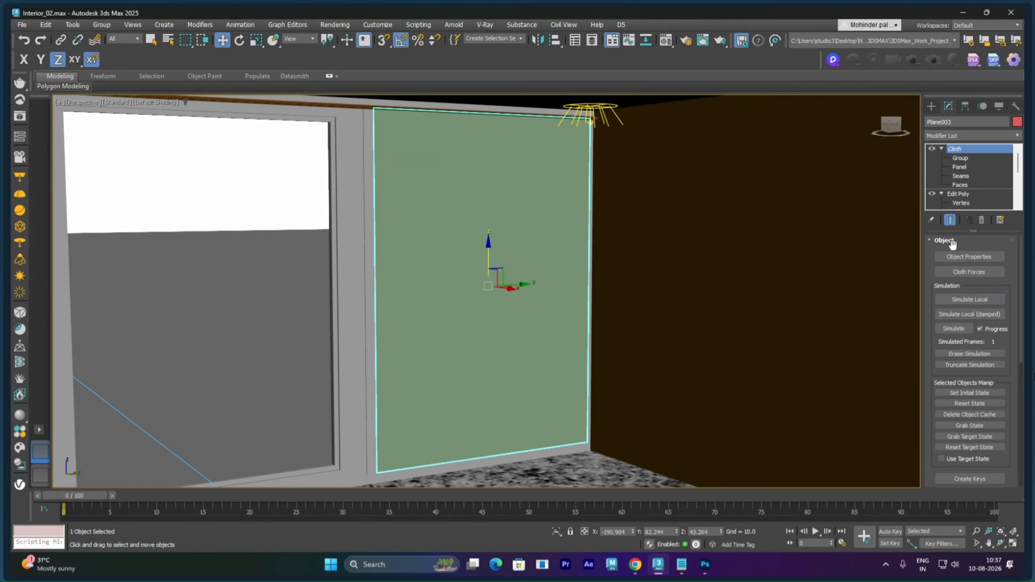
{"action": "left_click", "coordinate": [964, 402]}
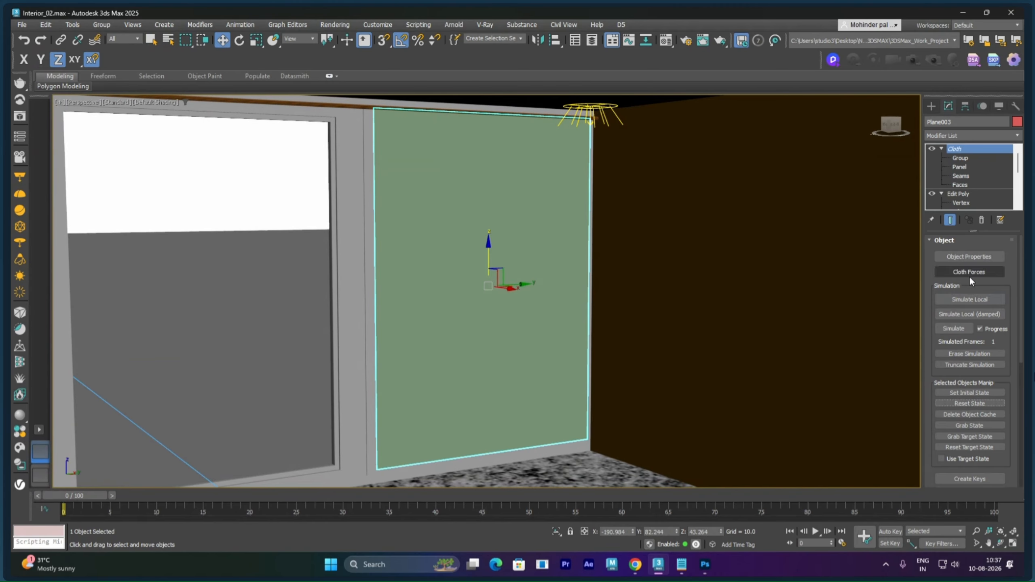
Step: Save the scene as the new incremental file Interior_03.max
{"action": "left_click", "coordinate": [931, 106]}
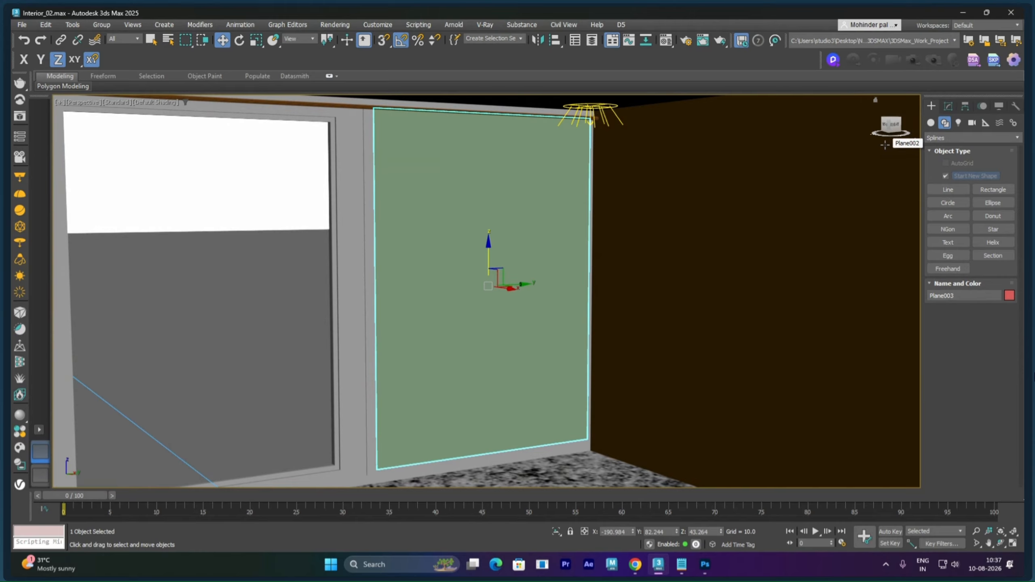
{"action": "right_click", "coordinate": [469, 234]}
{"action": "left_click", "coordinate": [483, 243]}
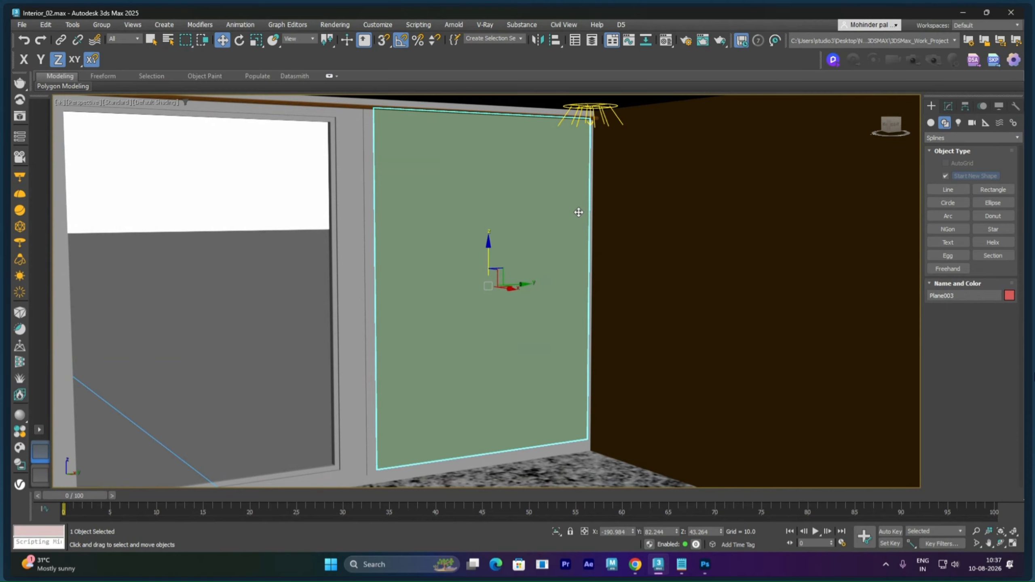
{"action": "key", "text": "ctrl+shift+s"}
{"action": "left_click", "coordinate": [635, 439]}
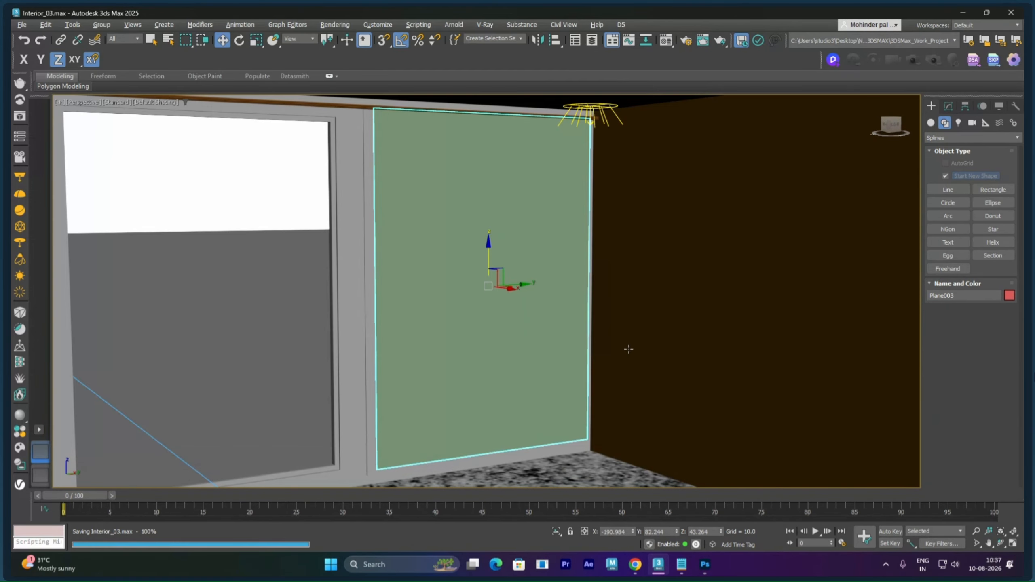
Step: Create a Wind force beside the curtain in the wireframe Left view
{"action": "left_click", "coordinate": [947, 106]}
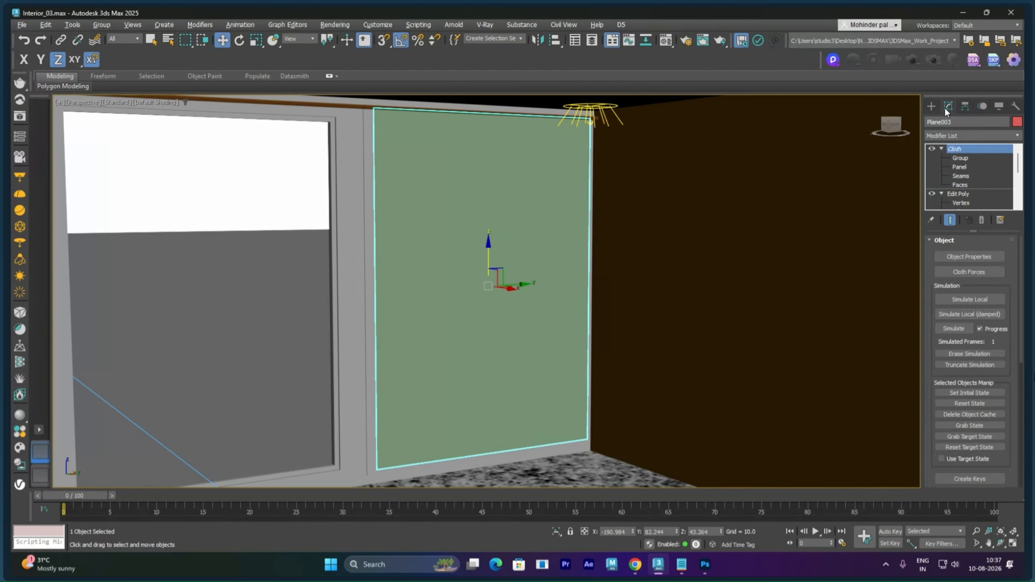
{"action": "left_click", "coordinate": [932, 106]}
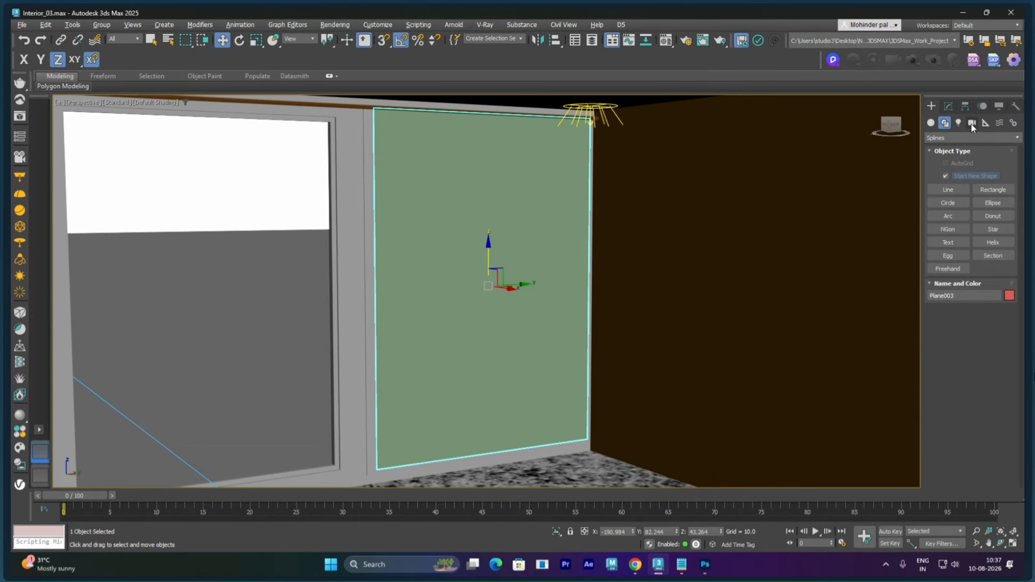
{"action": "left_click", "coordinate": [1000, 123]}
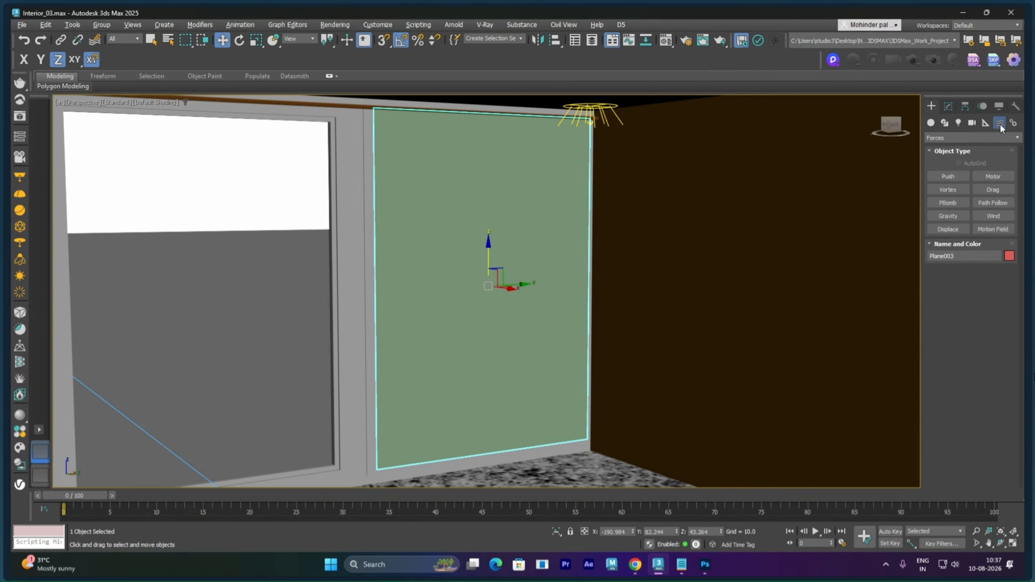
{"action": "left_click", "coordinate": [992, 216]}
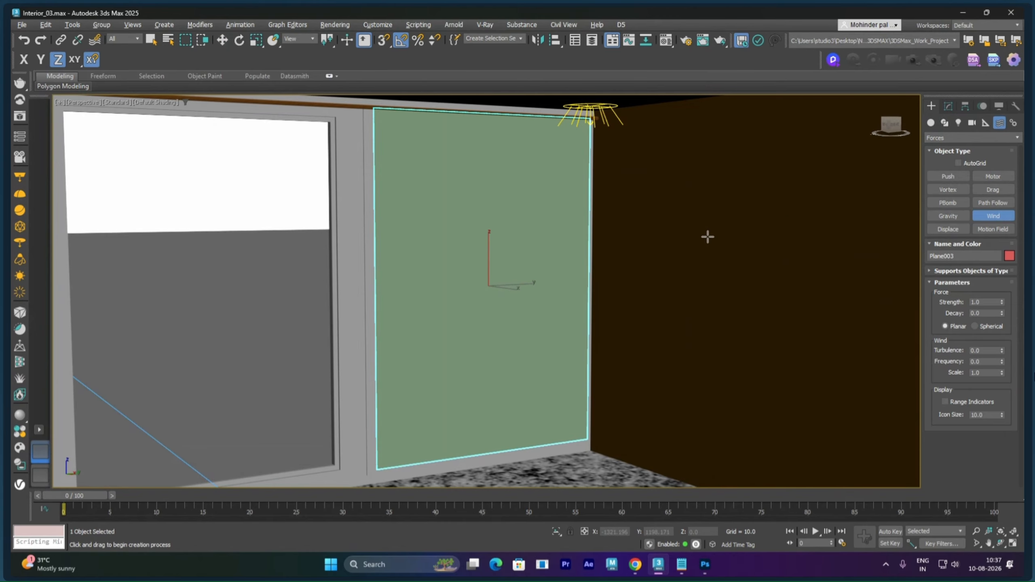
{"action": "key", "text": "l"}
{"action": "scroll", "coordinate": [542, 256], "scroll_direction": "down", "scroll_amount": 4}
{"action": "middle_click_drag", "start_coordinate": [568, 279], "coordinate": [584, 276]}
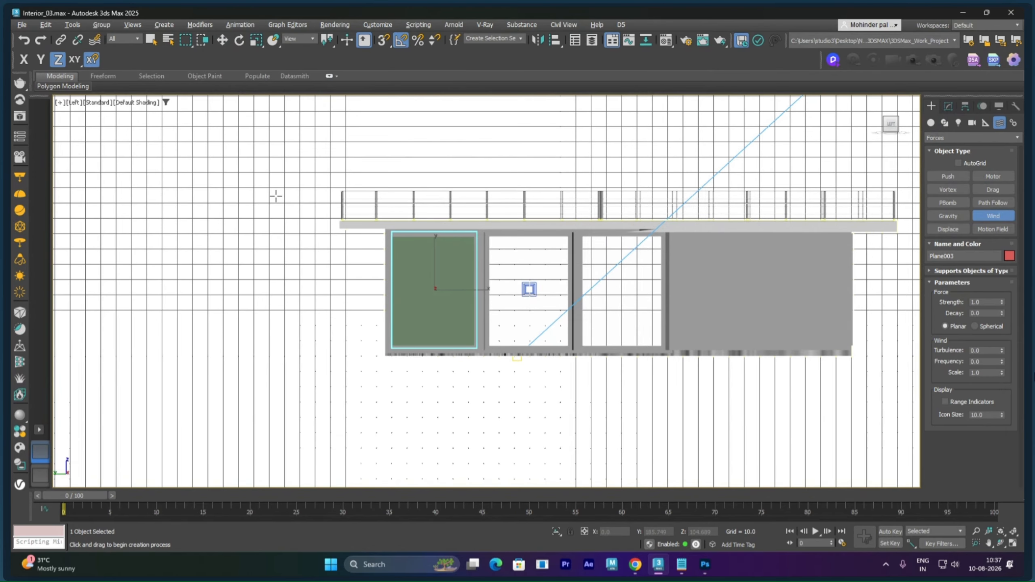
{"action": "key", "text": "F3"}
{"action": "scroll", "coordinate": [338, 257], "scroll_direction": "up", "scroll_amount": 5}
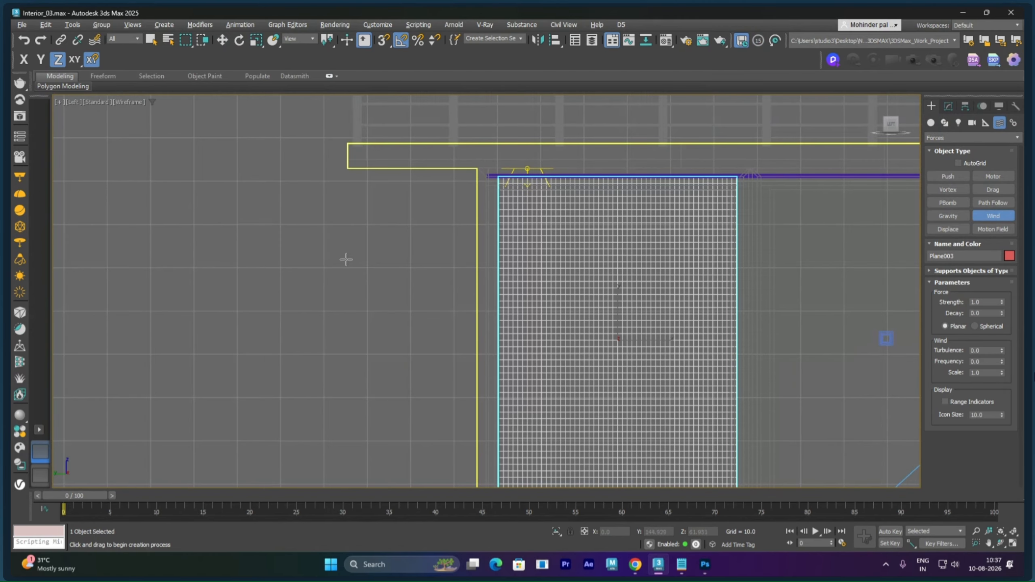
{"action": "left_click_drag", "start_coordinate": [342, 246], "coordinate": [367, 297]}
Step: Move the Wind icon over the middle of the curtain in the Left view, to about Y 84 and Z 55
{"action": "key", "text": "w"}
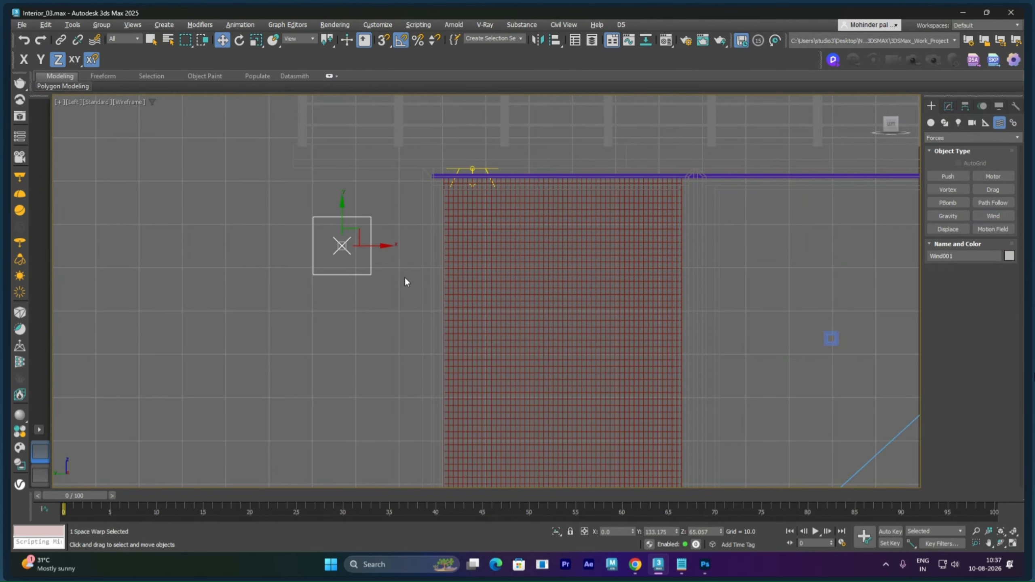
{"action": "right_click", "coordinate": [411, 284]}
{"action": "left_click", "coordinate": [414, 293]}
{"action": "middle_click_drag", "start_coordinate": [407, 290], "coordinate": [383, 266]}
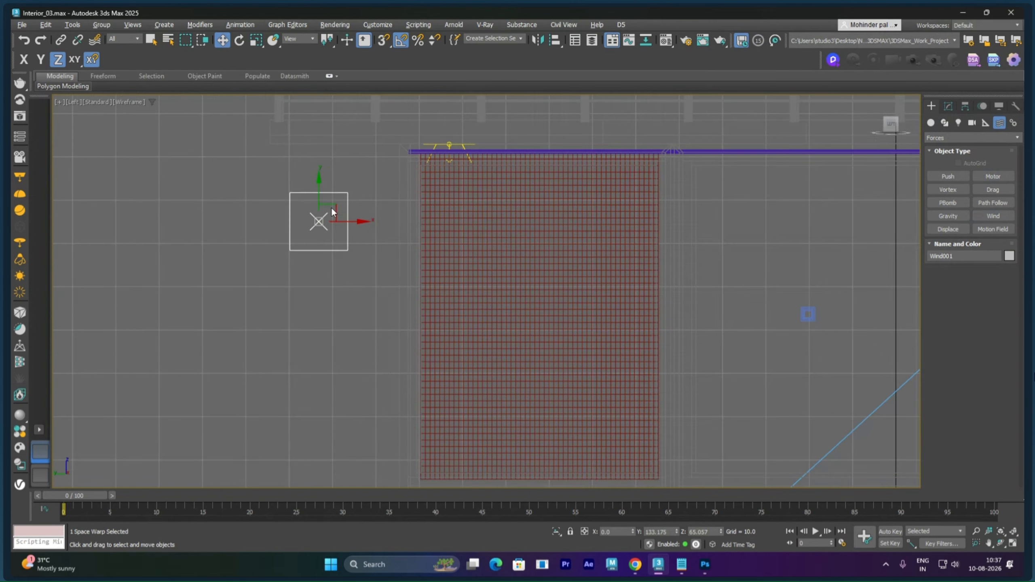
{"action": "left_click_drag", "start_coordinate": [334, 208], "coordinate": [547, 247]}
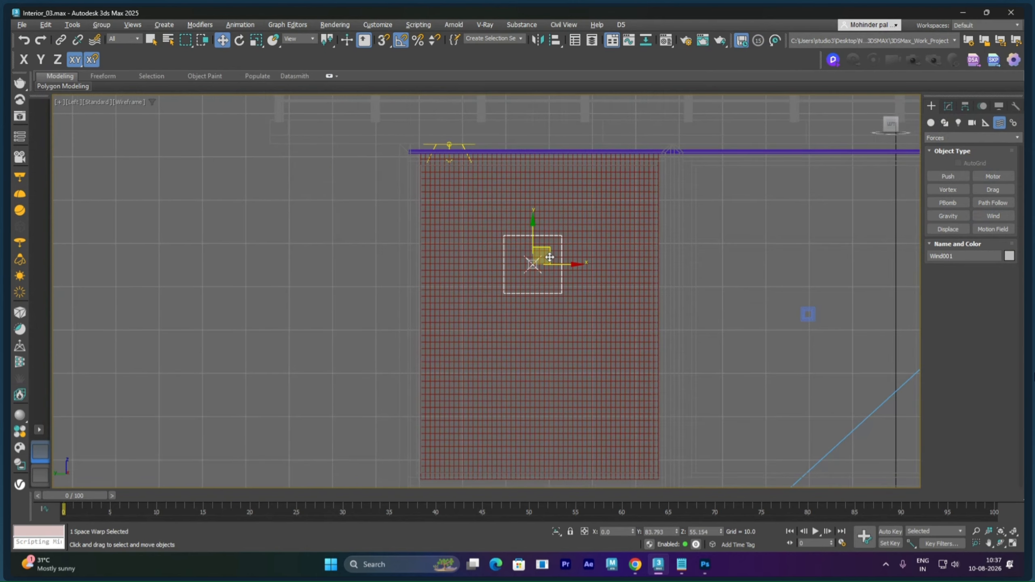
Step: Move the Wind icon outside the room behind the curtain in the Top view, to about X -308
{"action": "key", "text": "t"}
{"action": "scroll", "coordinate": [544, 286], "scroll_direction": "down", "scroll_amount": 8}
{"action": "middle_click_drag", "start_coordinate": [555, 310], "coordinate": [610, 237]}
{"action": "scroll", "coordinate": [554, 287], "scroll_direction": "up", "scroll_amount": 2}
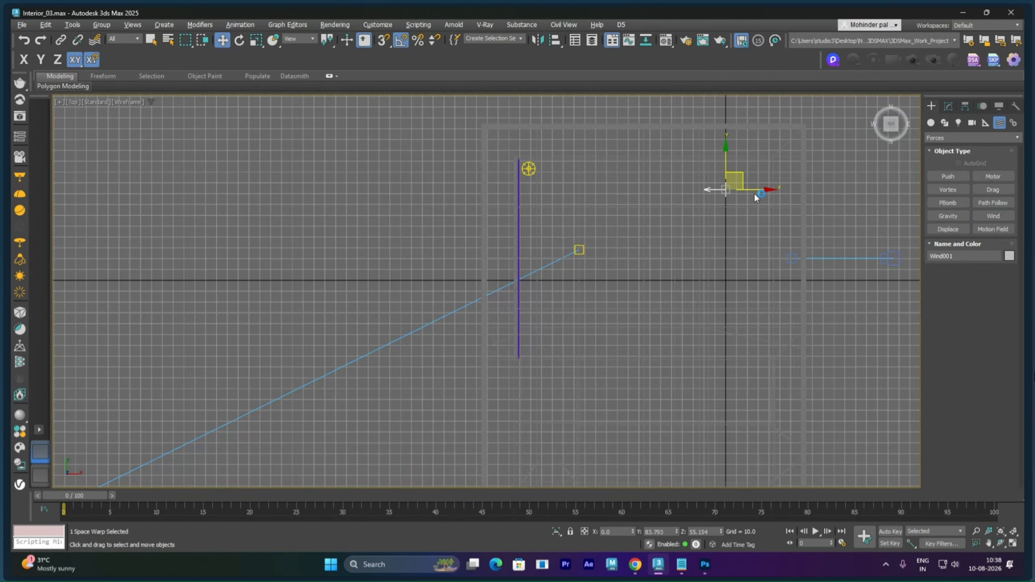
{"action": "left_click_drag", "start_coordinate": [755, 195], "coordinate": [421, 195]}
{"action": "scroll", "coordinate": [463, 222], "scroll_direction": "down", "scroll_amount": 4}
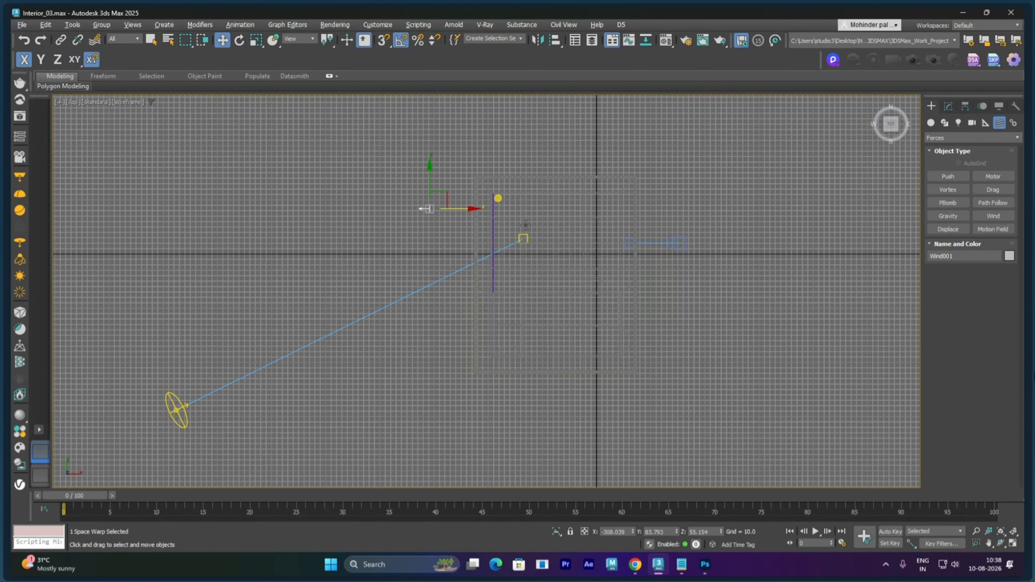
Step: Rotate the Wind icon about its vertical axis in the Perspective view until its arrow points at the curtain
{"action": "key", "text": "p"}
{"action": "middle_click_drag", "start_coordinate": [527, 224], "coordinate": [446, 225], "text": "alt"}
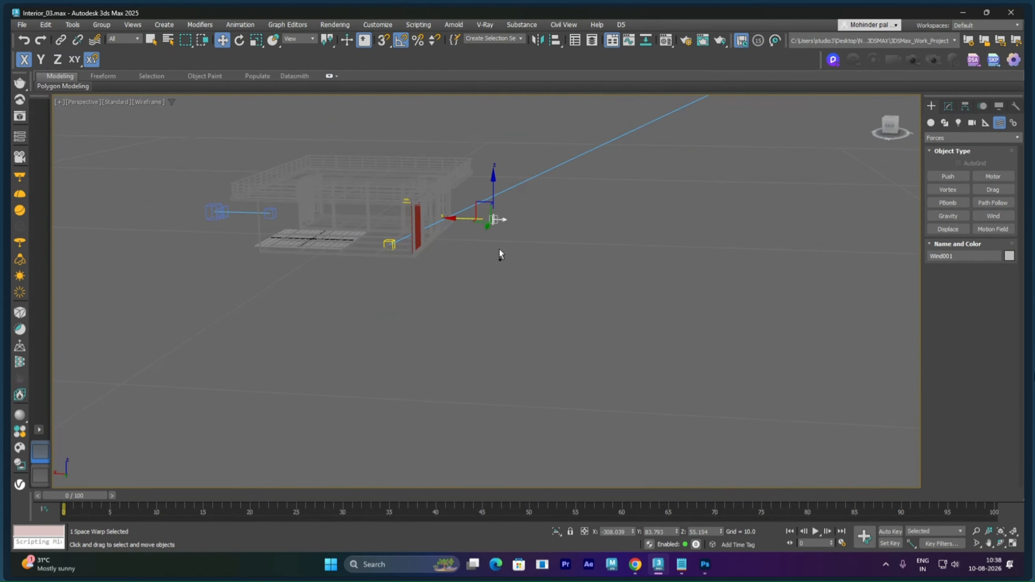
{"action": "scroll", "coordinate": [501, 253], "scroll_direction": "up", "scroll_amount": 6}
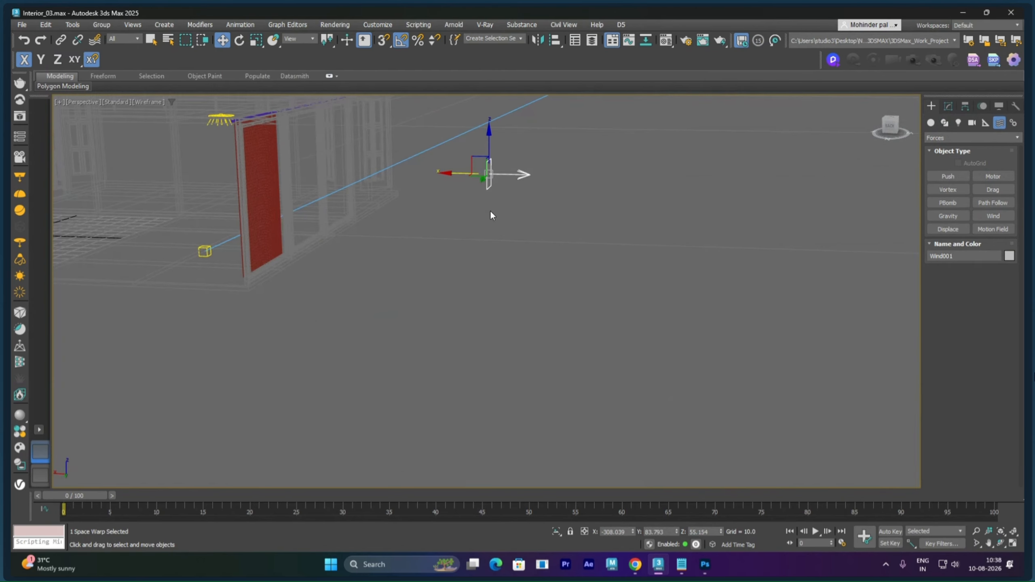
{"action": "right_click", "coordinate": [448, 233]}
{"action": "left_click", "coordinate": [467, 251]}
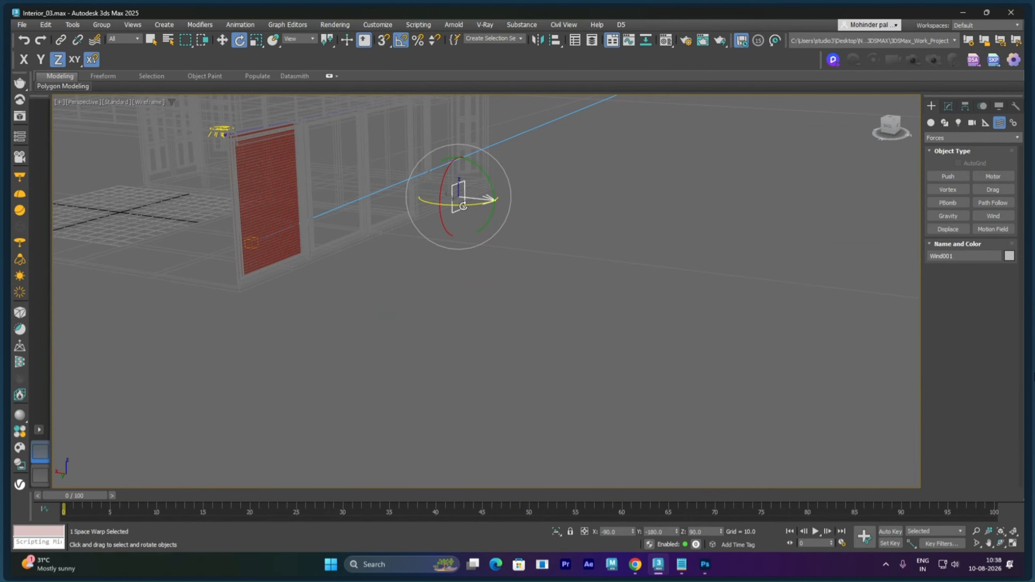
{"action": "key", "text": "a"}
{"action": "key", "text": "a"}
{"action": "left_click_drag", "start_coordinate": [463, 205], "coordinate": [367, 204]}
{"action": "left_click_drag", "start_coordinate": [472, 205], "coordinate": [474, 205]}
{"action": "left_click", "coordinate": [222, 44]}
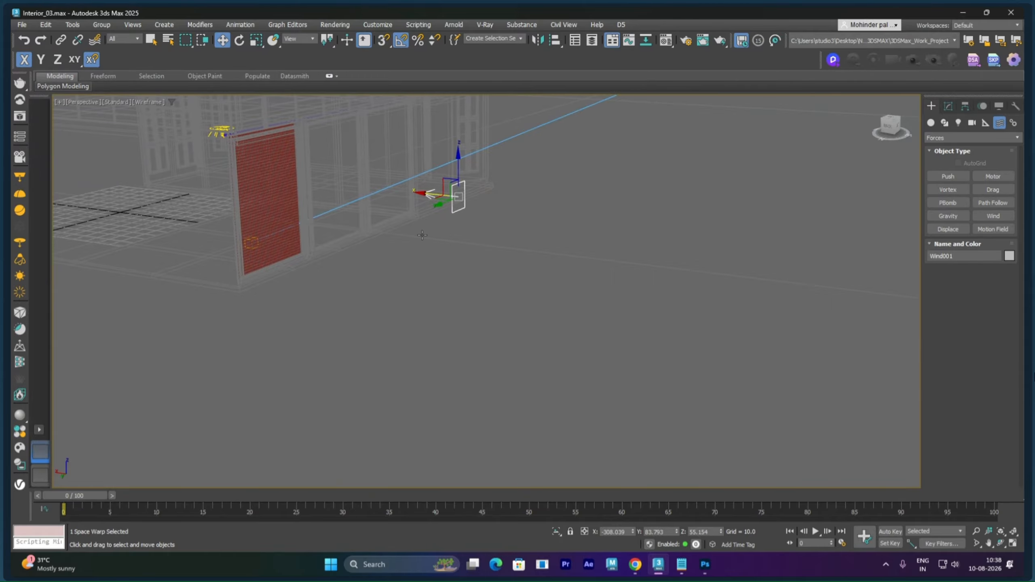
Step: Move the Wind icon along X closer to the curtain, to about X -239
{"action": "left_click_drag", "start_coordinate": [425, 194], "coordinate": [308, 181]}
{"action": "middle_click_drag", "start_coordinate": [309, 210], "coordinate": [442, 204], "text": "alt"}
Step: Add Wind001 to the forces acting on the curtain plane's Cloth simulation
{"action": "left_click", "coordinate": [337, 223]}
{"action": "middle_click_drag", "start_coordinate": [339, 223], "coordinate": [358, 228], "text": "alt"}
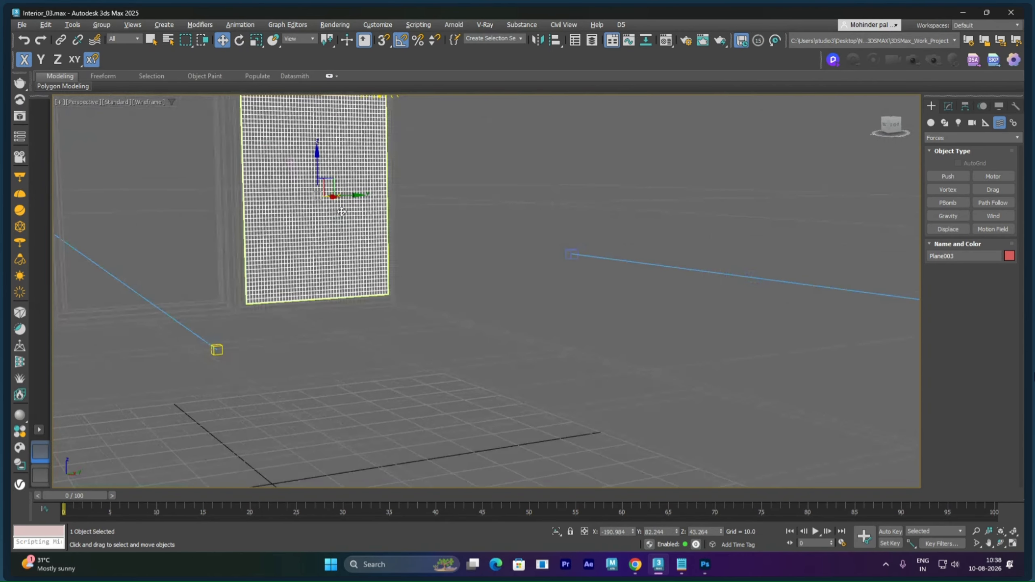
{"action": "left_click", "coordinate": [948, 106]}
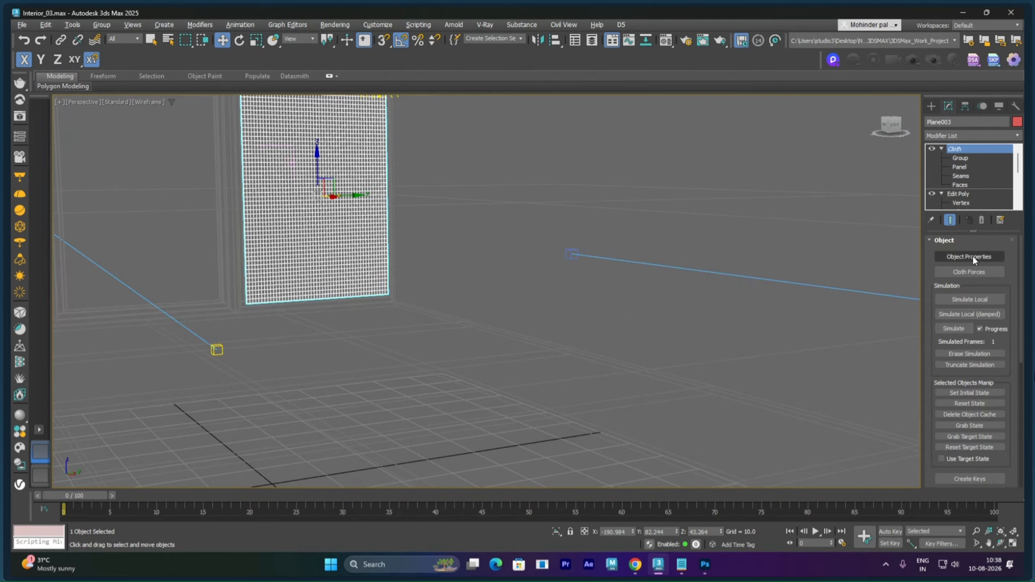
{"action": "left_click", "coordinate": [969, 273]}
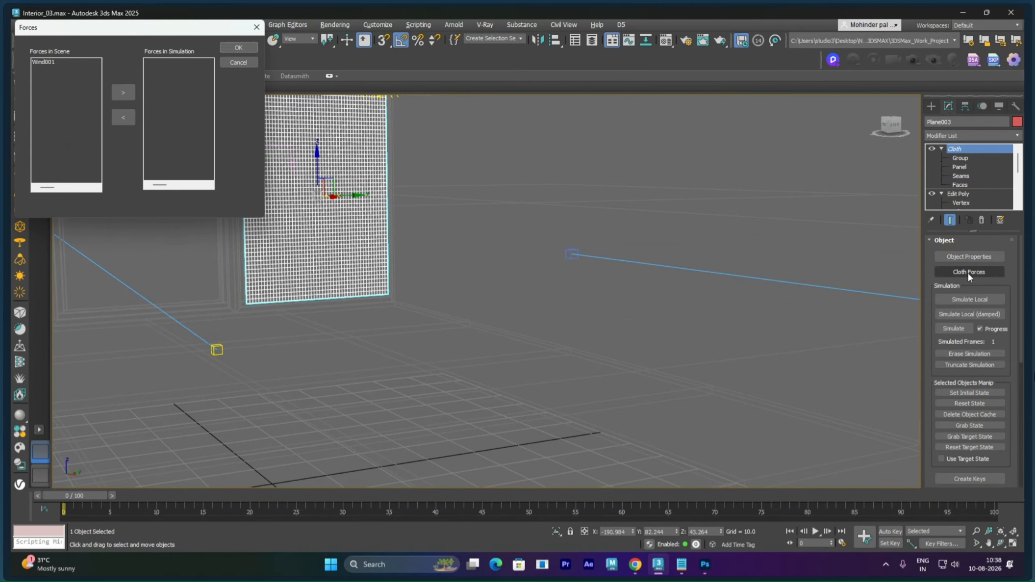
{"action": "left_click", "coordinate": [56, 62]}
{"action": "left_click", "coordinate": [122, 93]}
{"action": "left_click", "coordinate": [238, 49]}
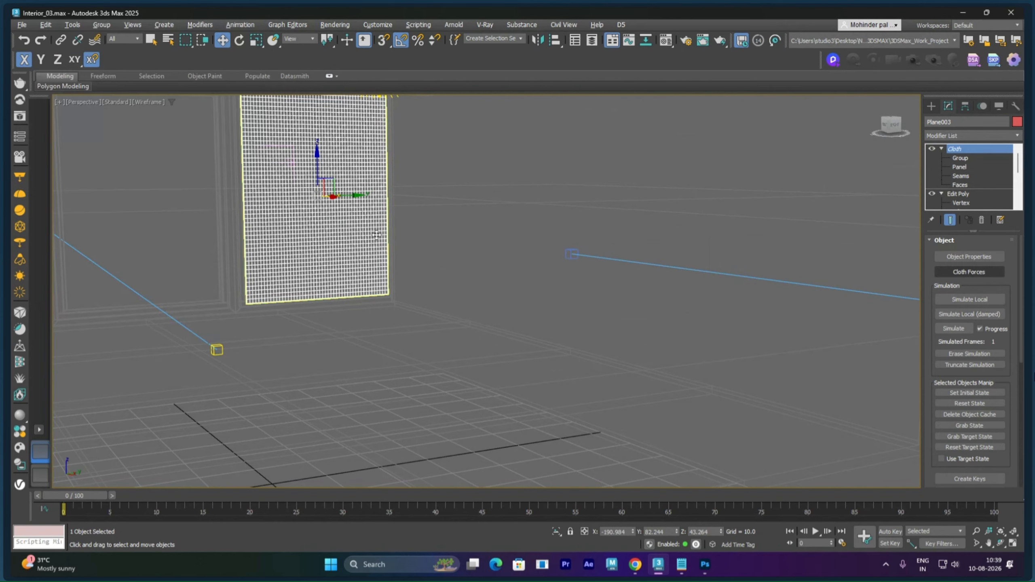
Step: Start a local Cloth simulation on the curtain with the wind acting on it
{"action": "scroll", "coordinate": [375, 236], "scroll_direction": "up", "scroll_amount": 2}
{"action": "middle_click_drag", "start_coordinate": [370, 220], "coordinate": [433, 292]}
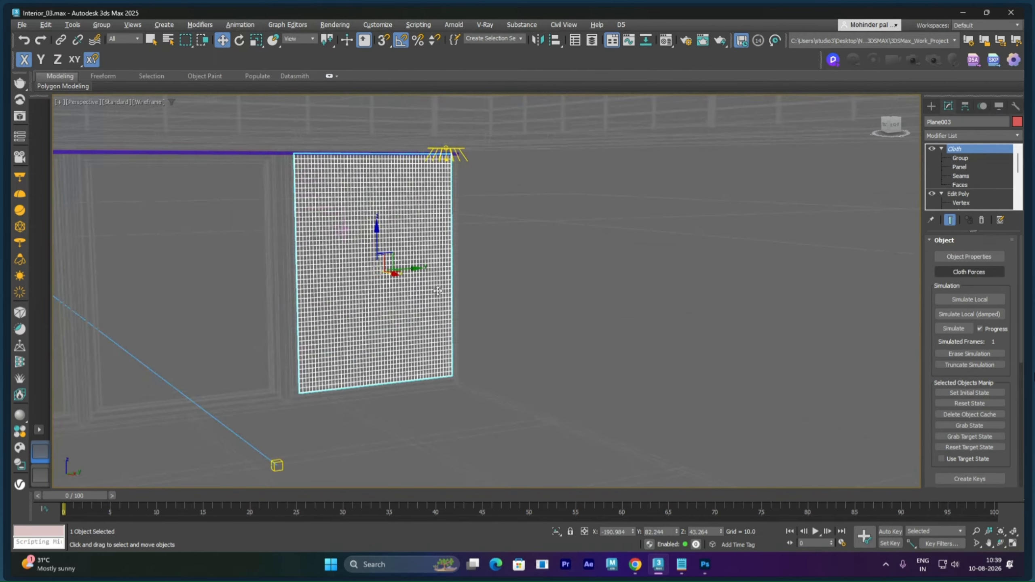
{"action": "left_click", "coordinate": [973, 299]}
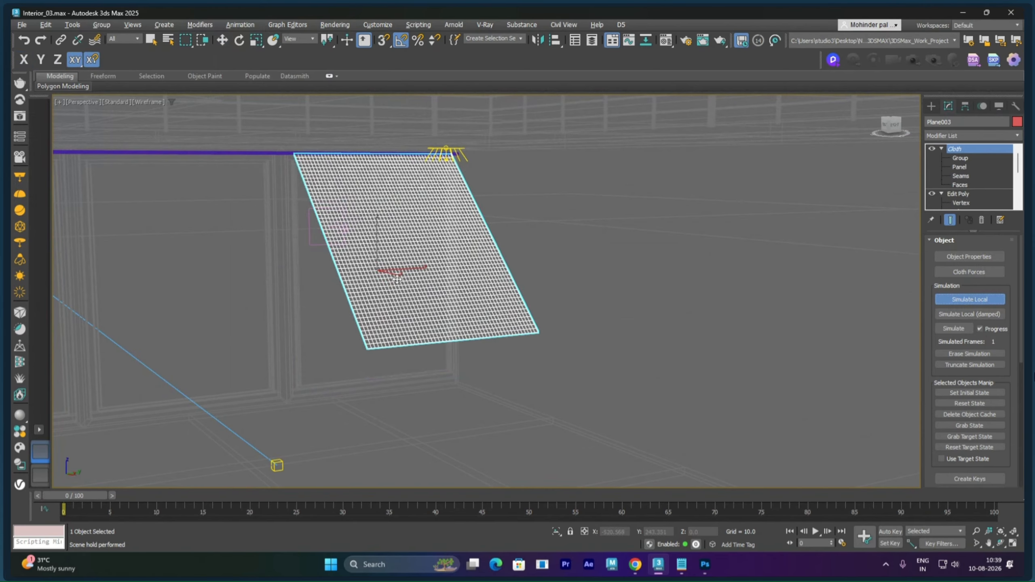
Step: Rotate the Wind icon about its vertical axis to Z -40 while the curtain simulates, and stop the simulation
{"action": "key", "text": "w"}
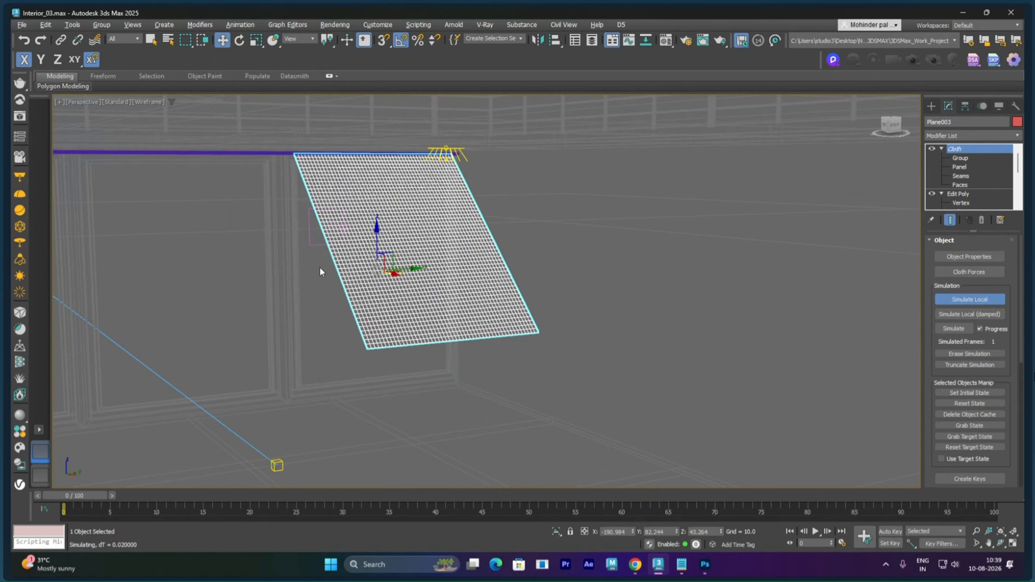
{"action": "left_click", "coordinate": [313, 247]}
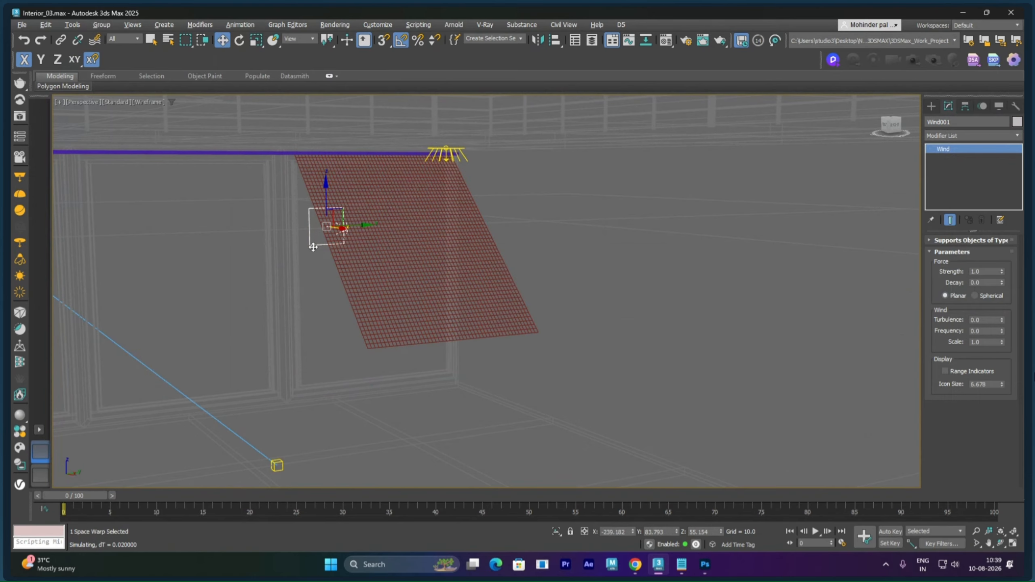
{"action": "right_click", "coordinate": [333, 275]}
{"action": "left_click", "coordinate": [342, 293]}
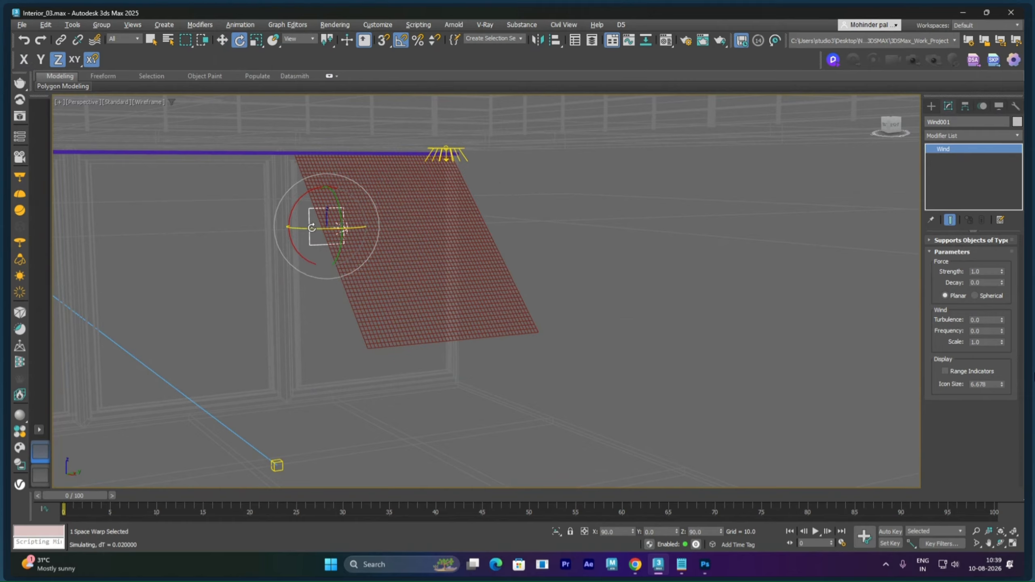
{"action": "left_click_drag", "start_coordinate": [315, 228], "coordinate": [334, 226]}
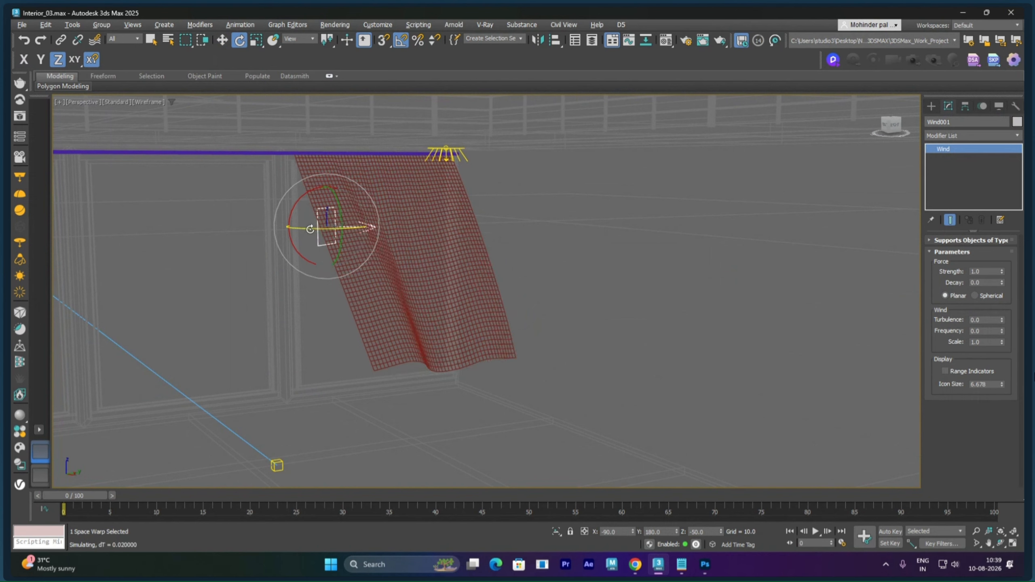
{"action": "left_click_drag", "start_coordinate": [324, 228], "coordinate": [316, 228]}
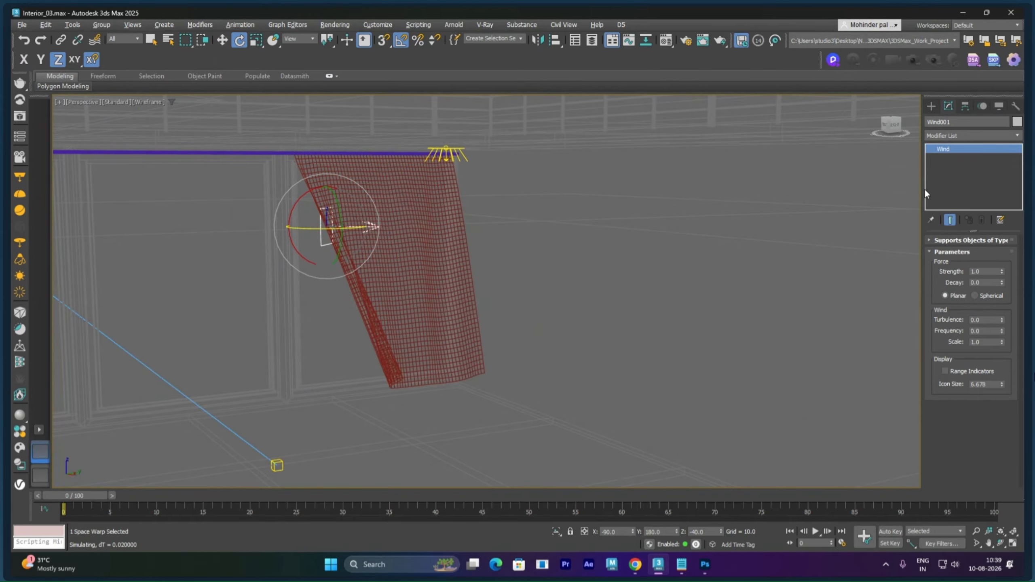
{"action": "key", "text": "Escape"}
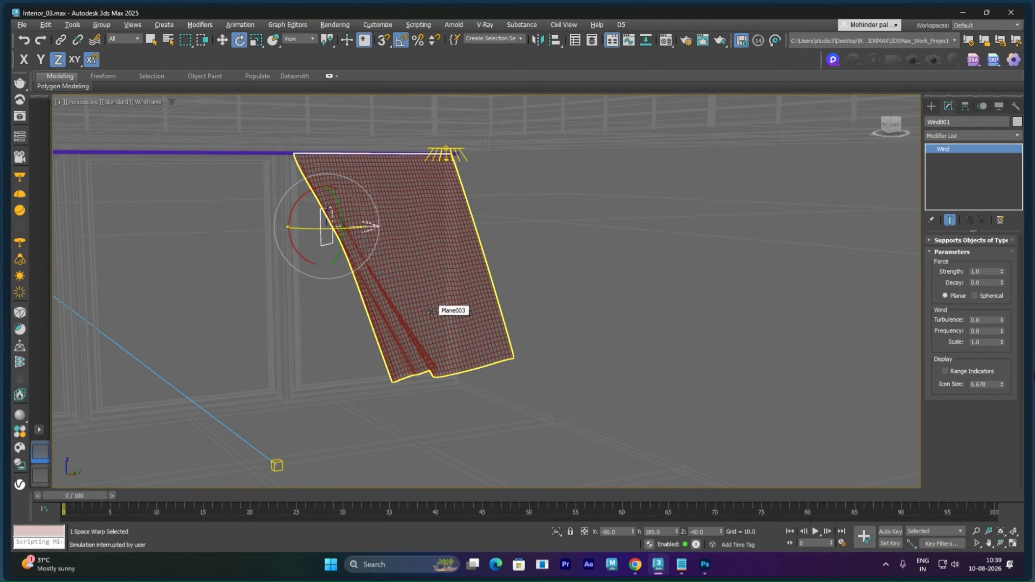
Step: Set the Wind force's strength to 0.2
{"action": "left_click", "coordinate": [430, 312]}
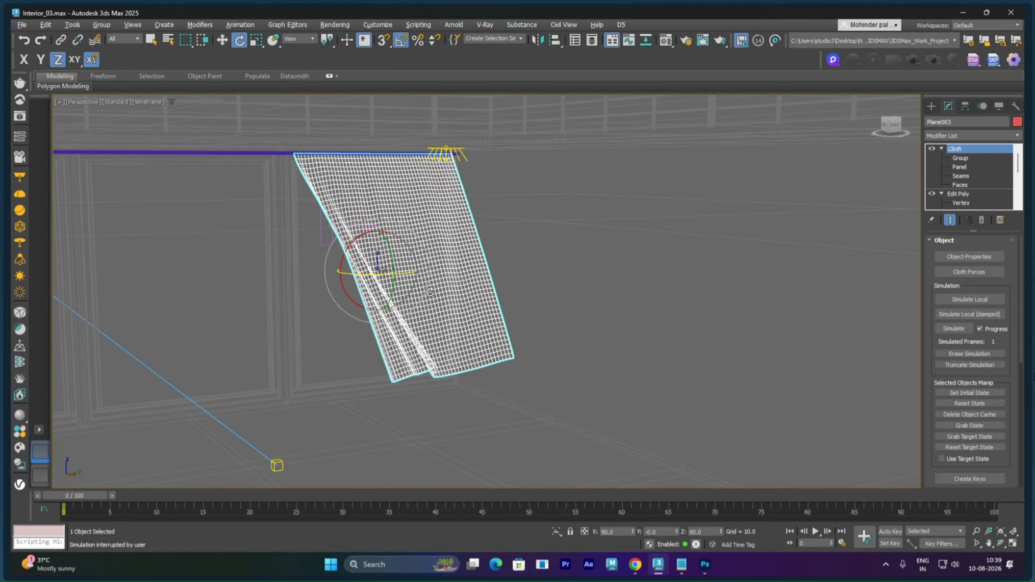
{"action": "left_click", "coordinate": [326, 232]}
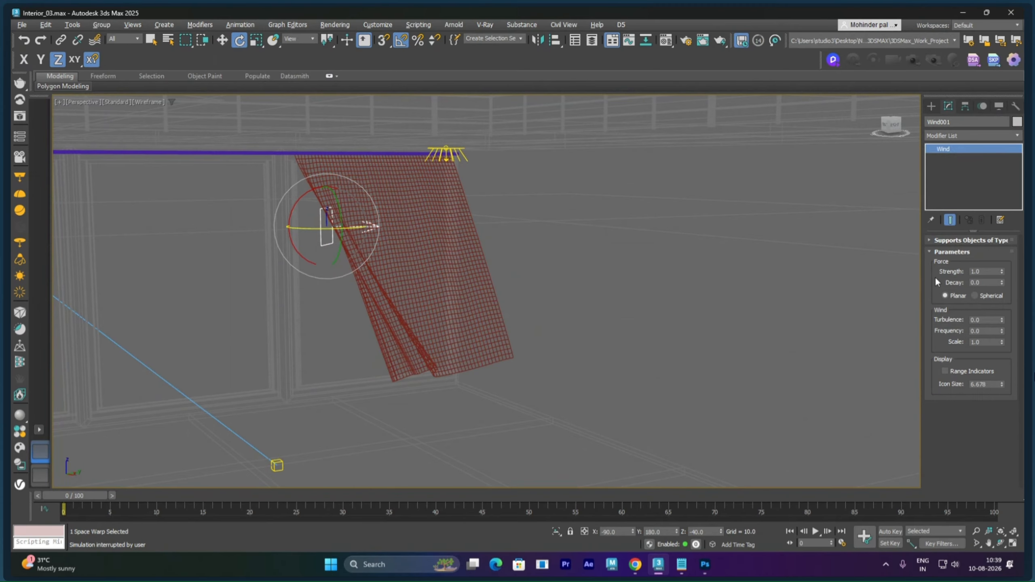
{"action": "left_click", "coordinate": [992, 272]}
{"action": "type", "text": ".2"}
{"action": "right_click", "coordinate": [390, 265]}
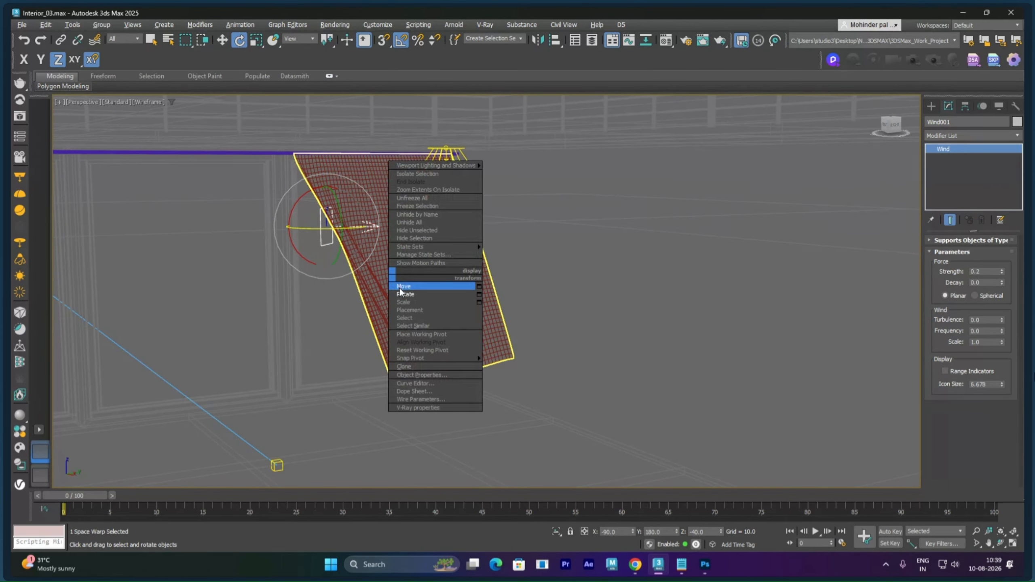
{"action": "left_click", "coordinate": [411, 274]}
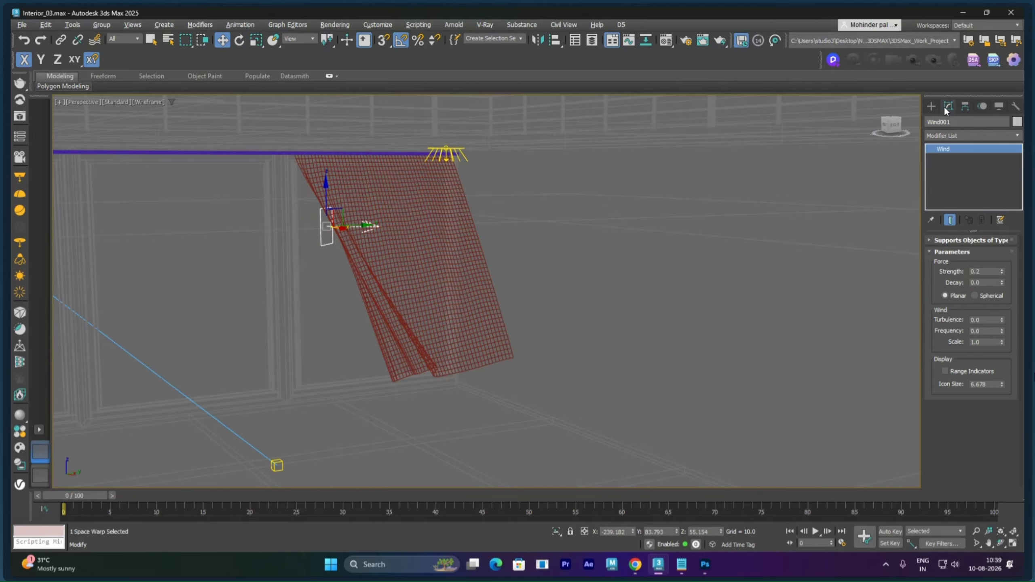
Step: Run the curtain's local Cloth simulation again with the weaker wind and stop it once the fabric hangs near the window
{"action": "left_click", "coordinate": [428, 265]}
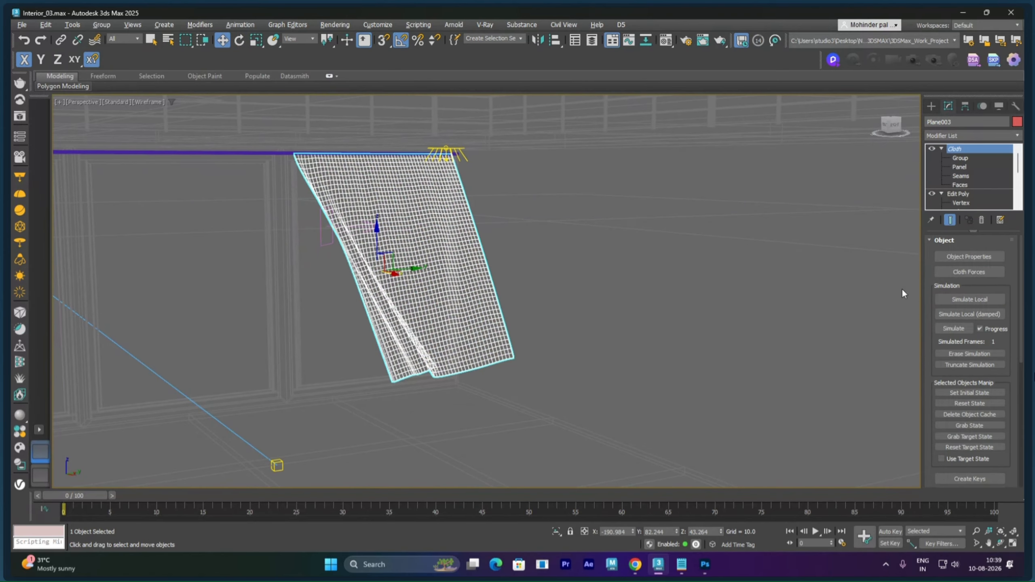
{"action": "left_click", "coordinate": [969, 256]}
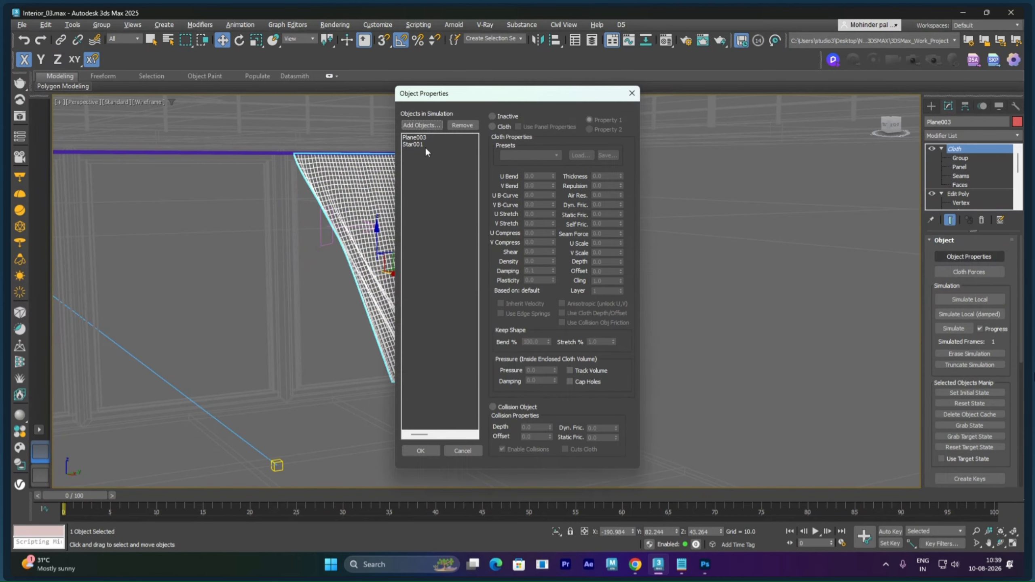
{"action": "left_click", "coordinate": [459, 450]}
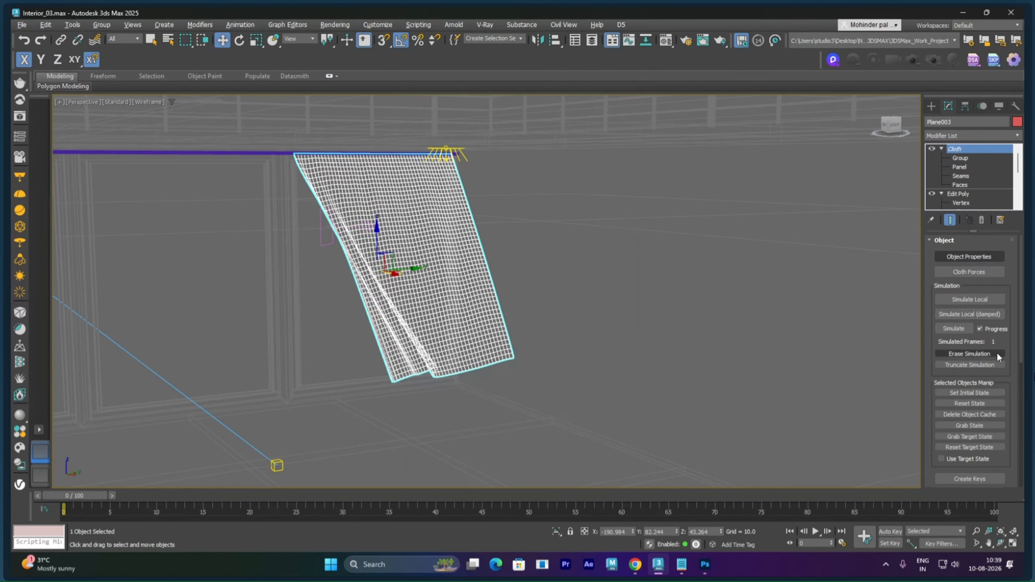
{"action": "left_click", "coordinate": [981, 300]}
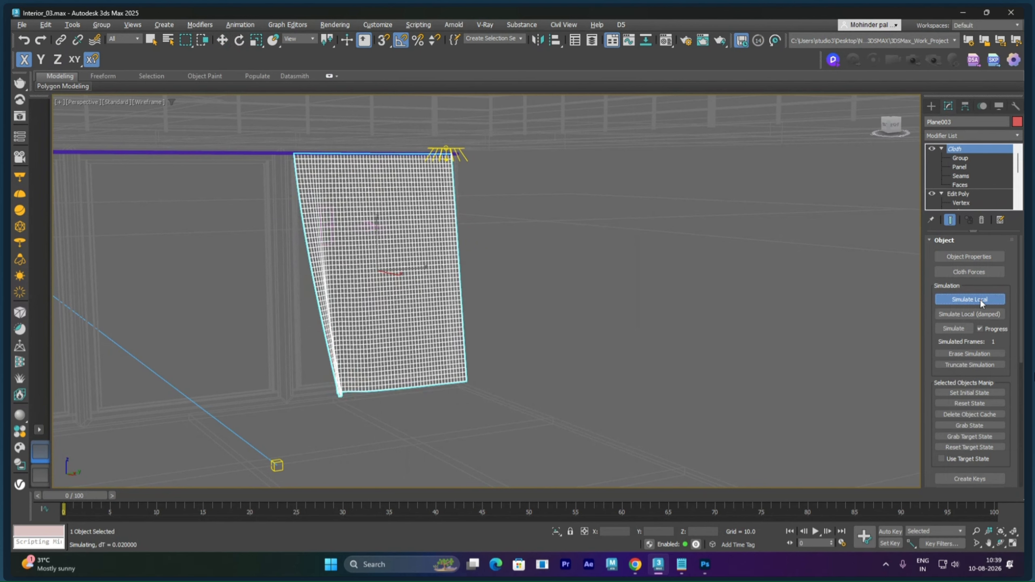
{"action": "left_click", "coordinate": [980, 299]}
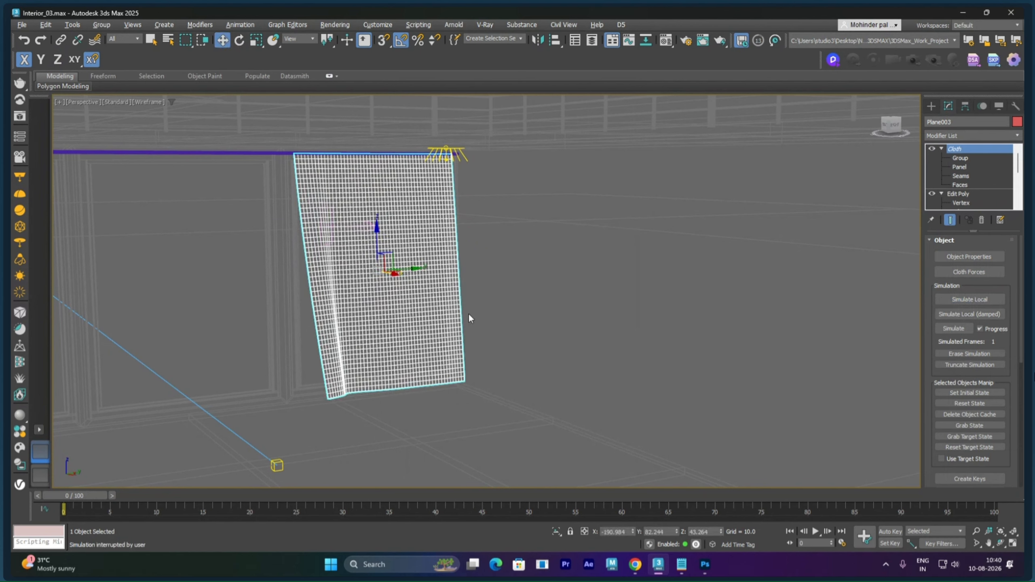
Step: Assign a Noise map to the opacity of the Curtain sub-material, ID 12
{"action": "key", "text": "m"}
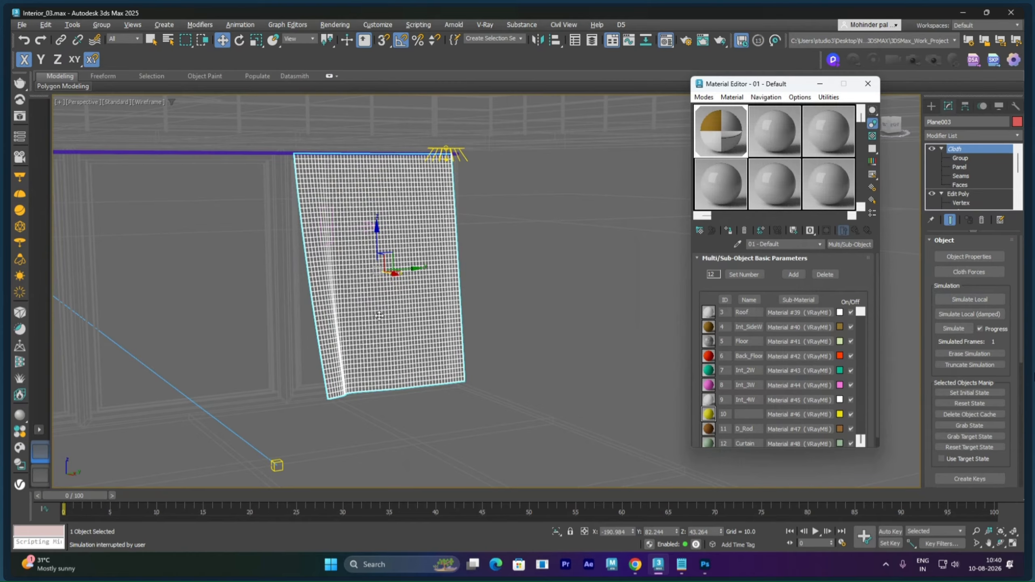
{"action": "left_click", "coordinate": [793, 443]}
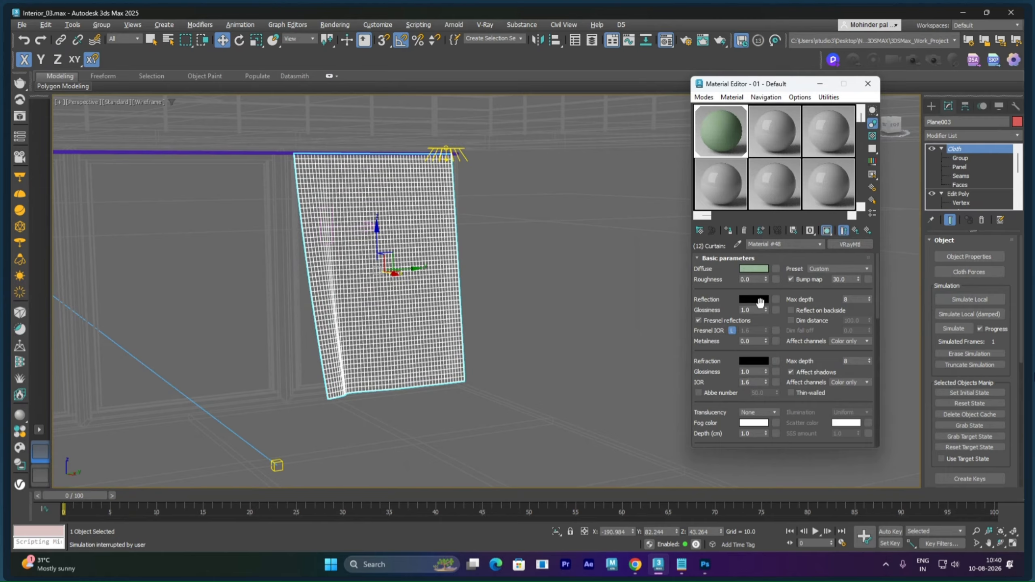
{"action": "scroll", "coordinate": [716, 273], "scroll_direction": "down", "scroll_amount": 10}
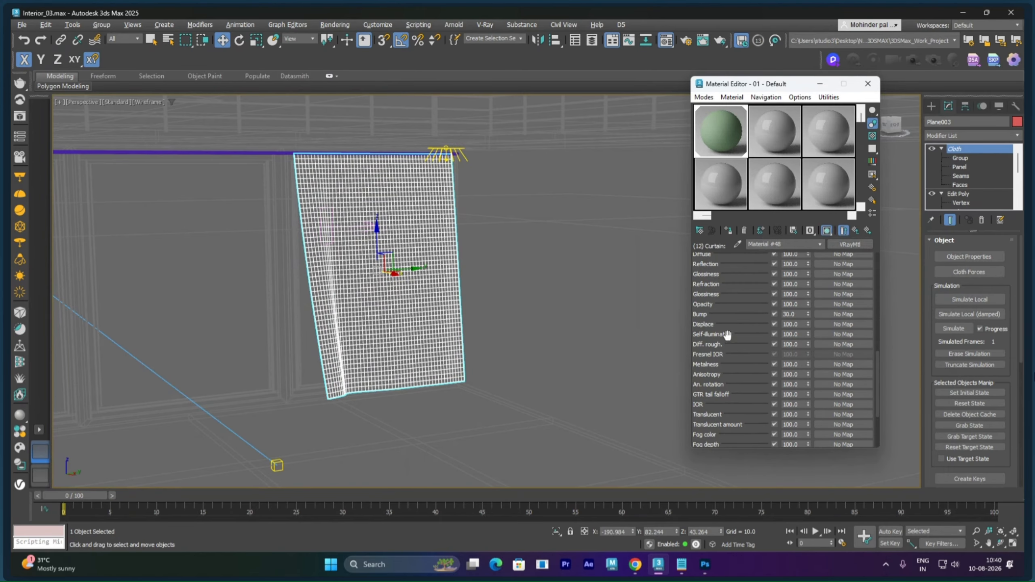
{"action": "left_click", "coordinate": [831, 304]}
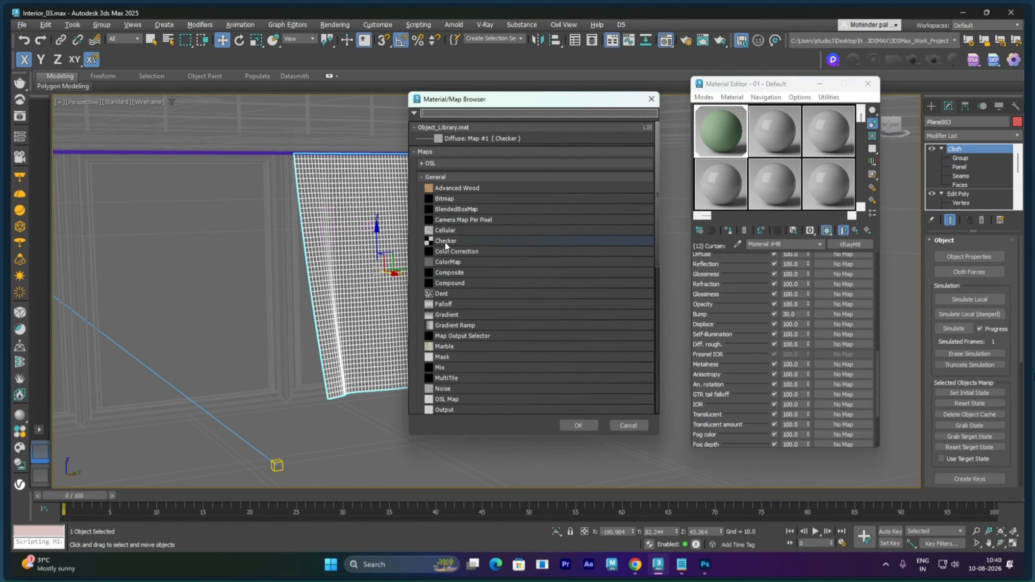
{"action": "scroll", "coordinate": [457, 313], "scroll_direction": "down", "scroll_amount": 4}
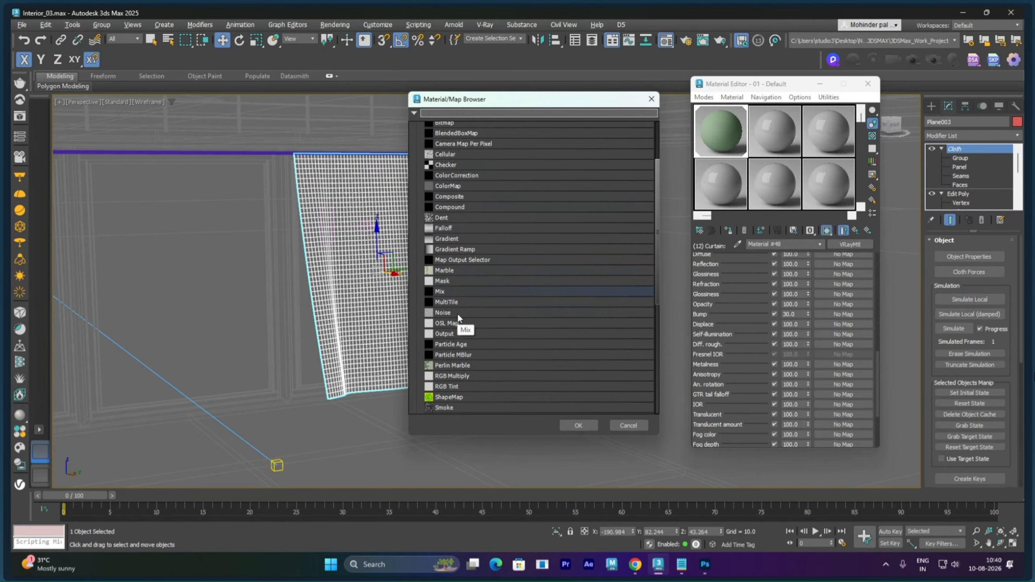
{"action": "double_click", "coordinate": [453, 300]}
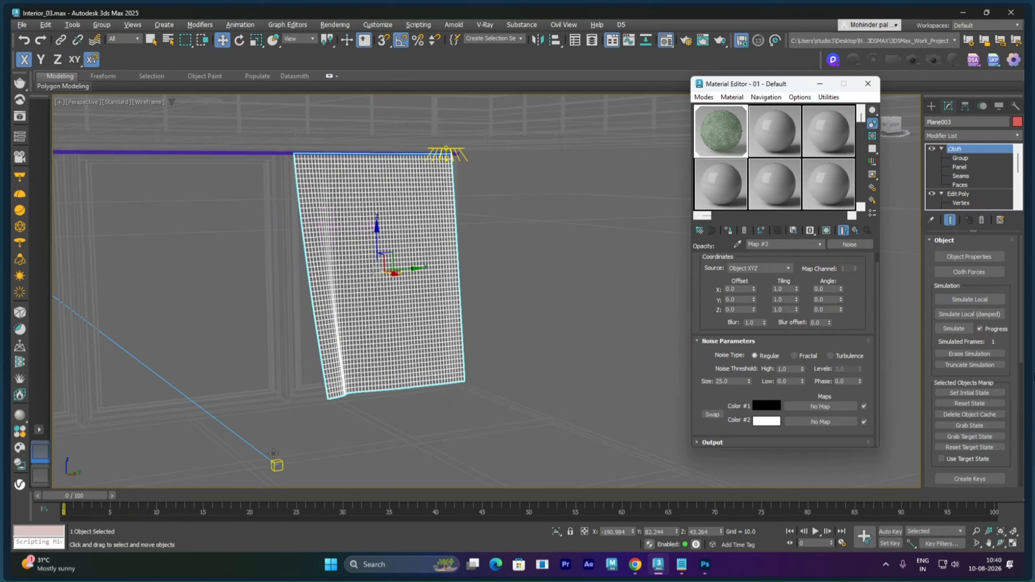
Step: Show the last V-Ray frame buffer from the render setup and start interactive rendering
{"action": "left_click", "coordinate": [520, 24]}
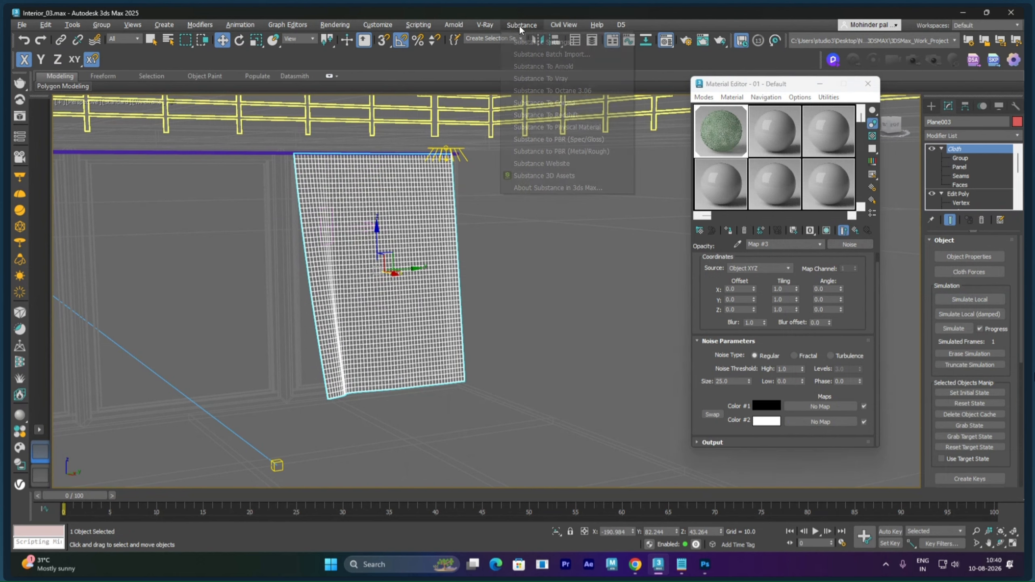
{"action": "mouse_move", "coordinate": [337, 27]}
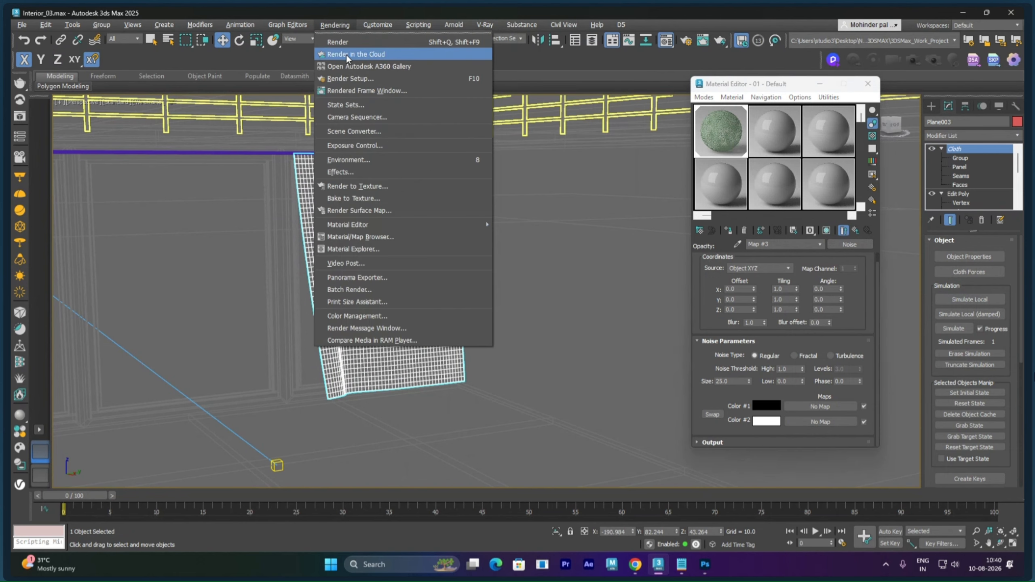
{"action": "left_click", "coordinate": [352, 79]}
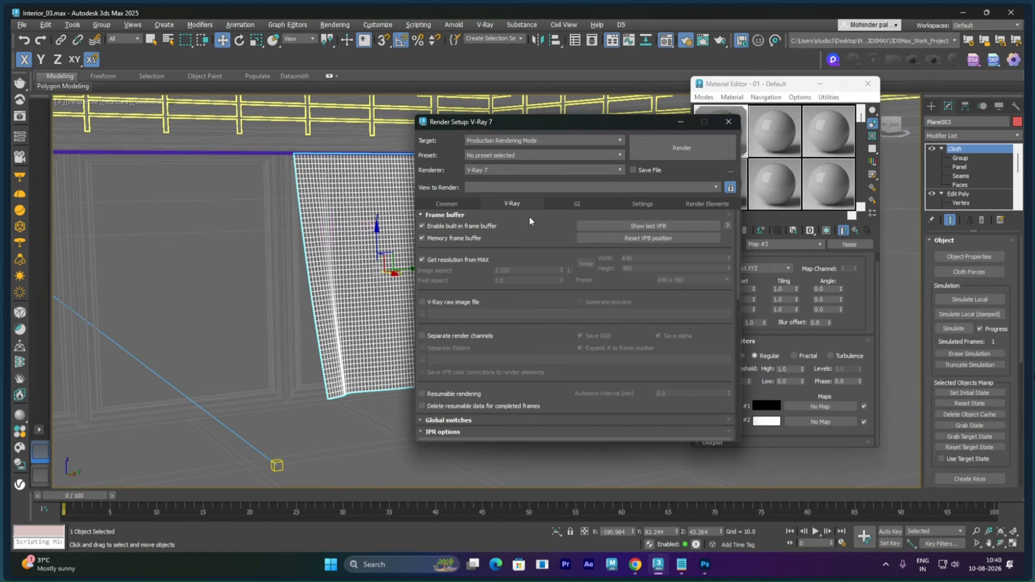
{"action": "left_click", "coordinate": [605, 226]}
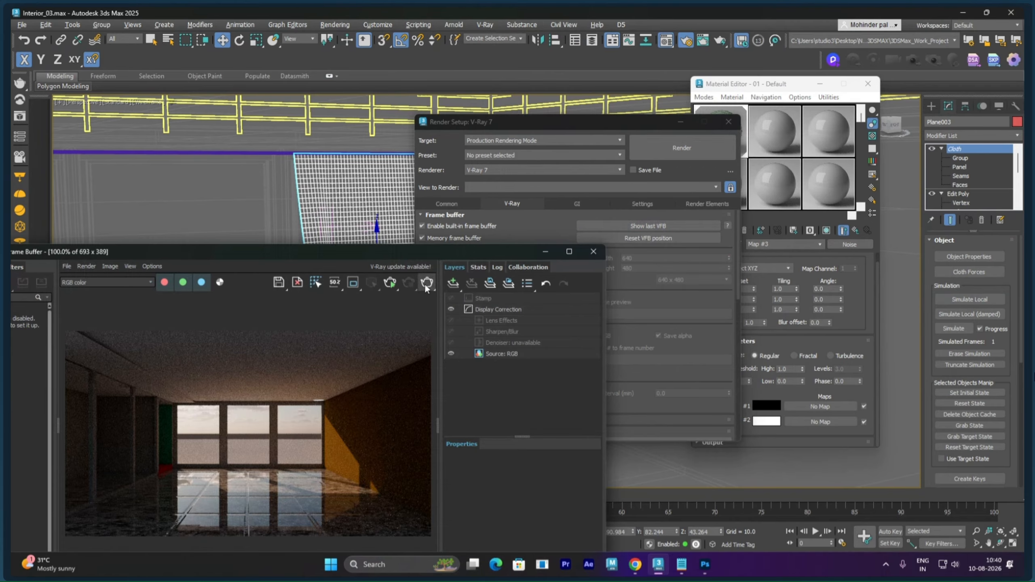
{"action": "left_click", "coordinate": [395, 285]}
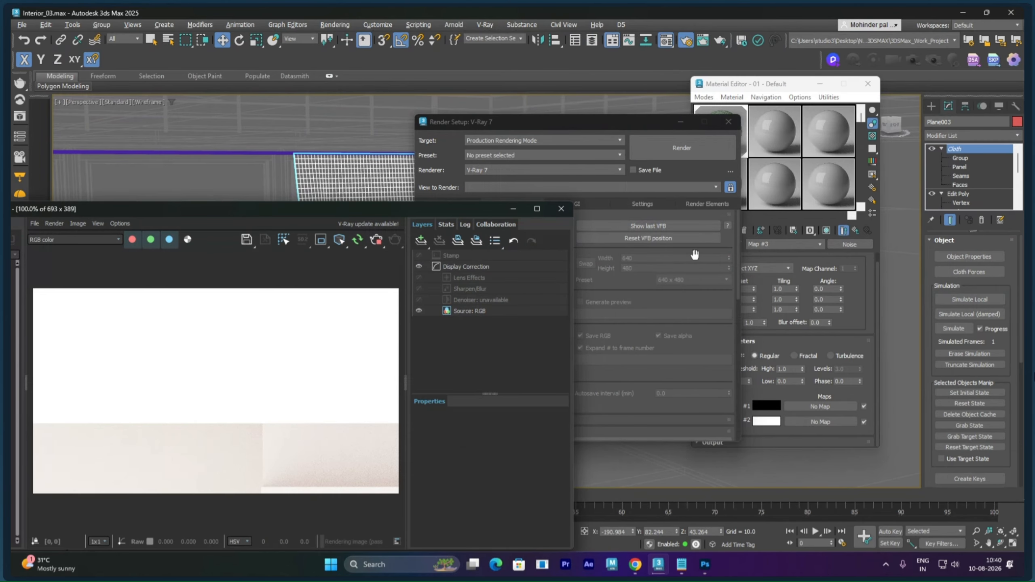
Step: Switch the viewport to the VRayCam001 view and arrange the render setup and frame buffer windows around it
{"action": "left_click_drag", "start_coordinate": [644, 116], "coordinate": [800, 262]}
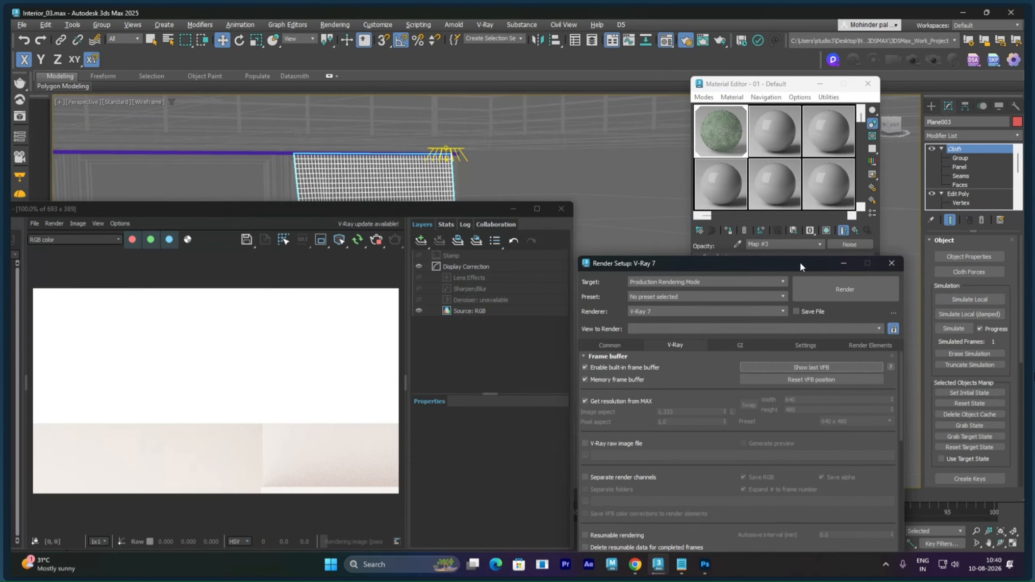
{"action": "right_click", "coordinate": [629, 191]}
{"action": "left_click", "coordinate": [643, 201]}
{"action": "key", "text": "c"}
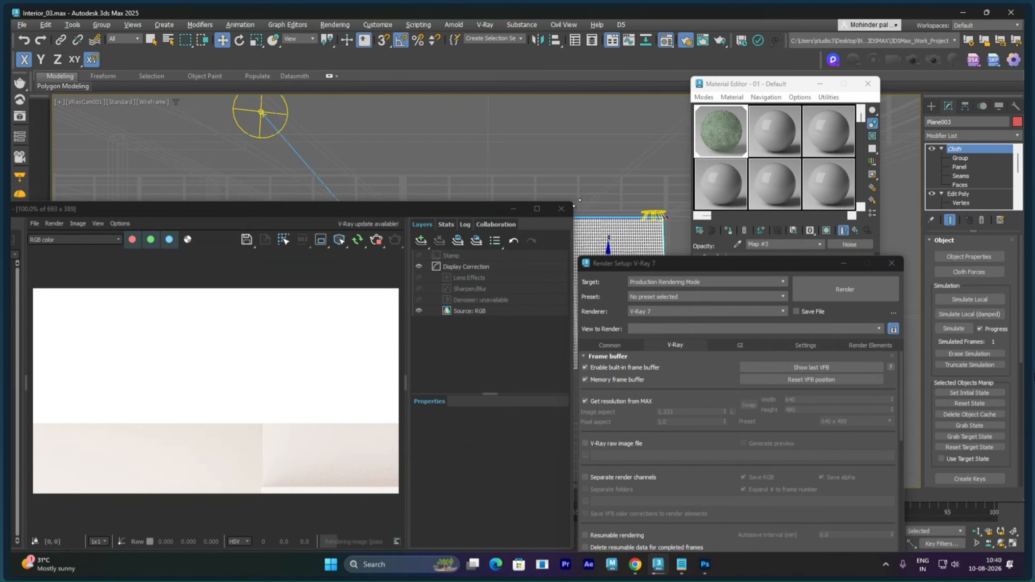
{"action": "left_click_drag", "start_coordinate": [409, 209], "coordinate": [436, 109]}
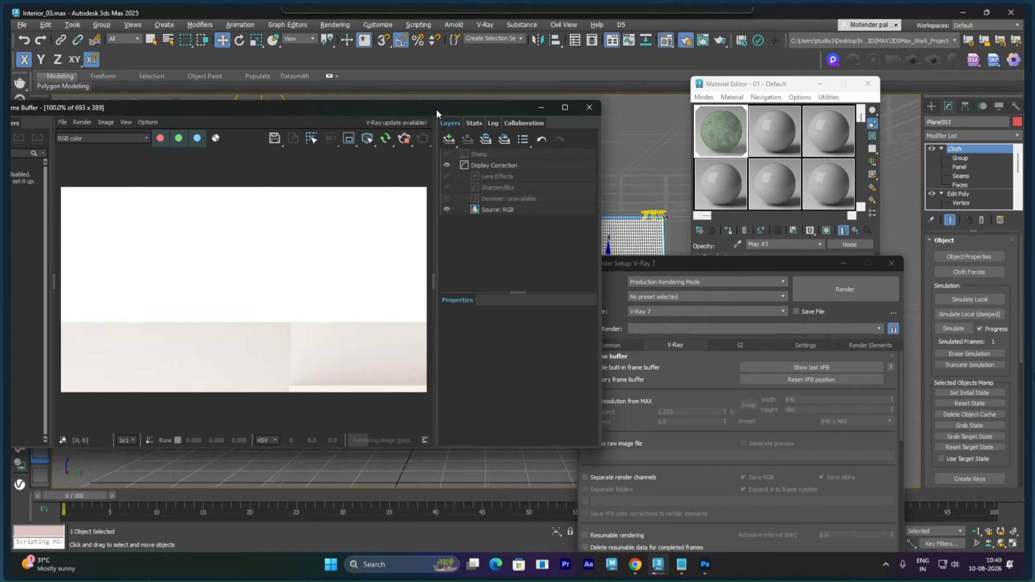
Step: Refresh the interactive render in the frame buffer and close the render setup window
{"action": "left_click", "coordinate": [388, 141]}
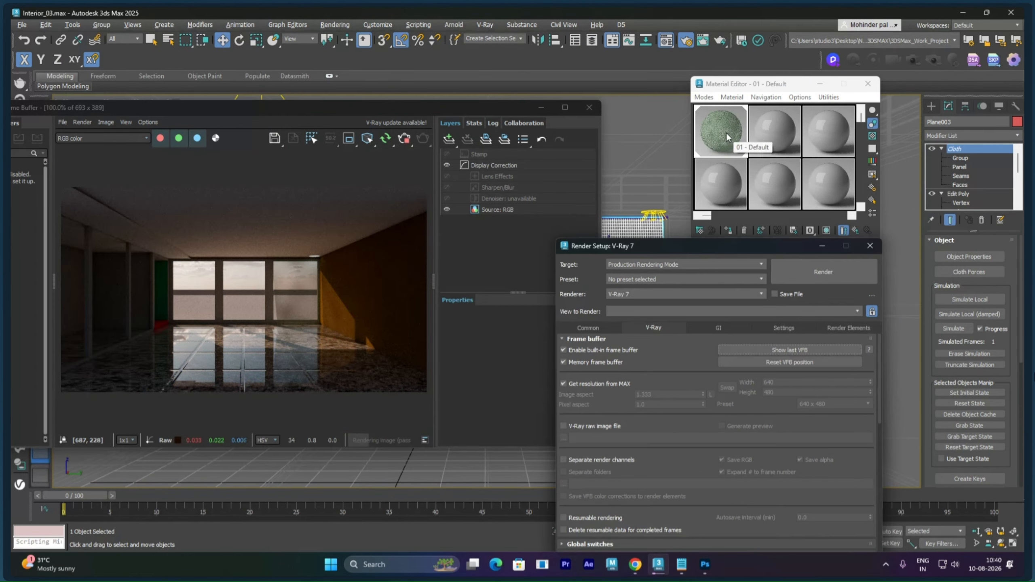
{"action": "left_click_drag", "start_coordinate": [806, 249], "coordinate": [743, 200]}
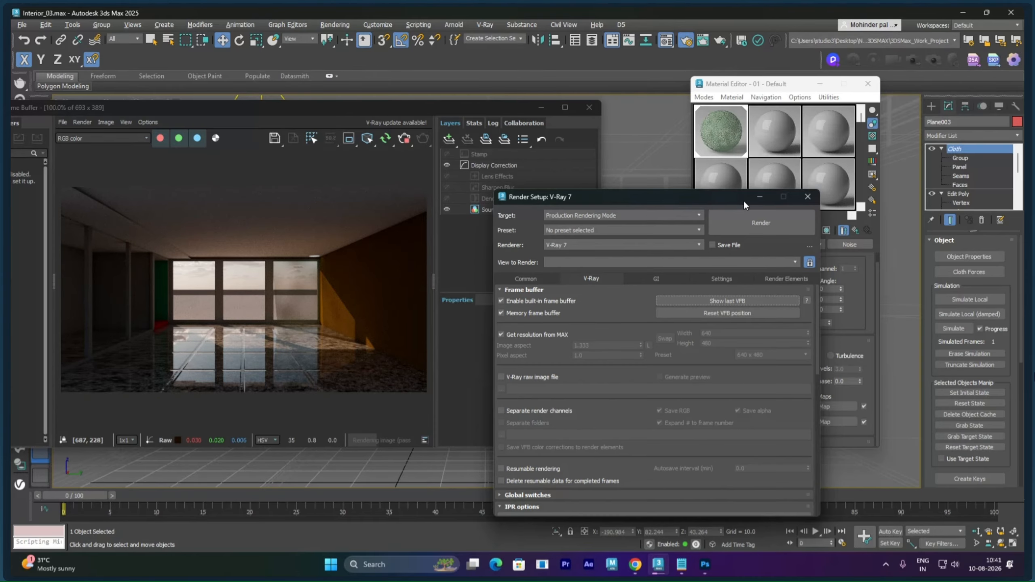
{"action": "left_click", "coordinate": [807, 198]}
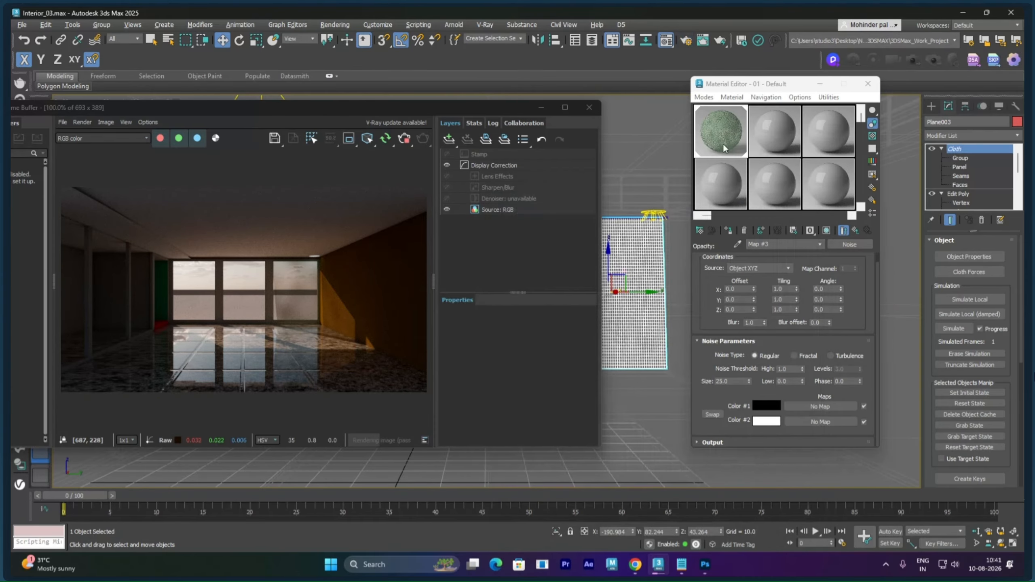
Step: Assign a Checker map to the diffuse of the Curtain sub-material and return to the sub-material's parameters
{"action": "left_click", "coordinate": [855, 231]}
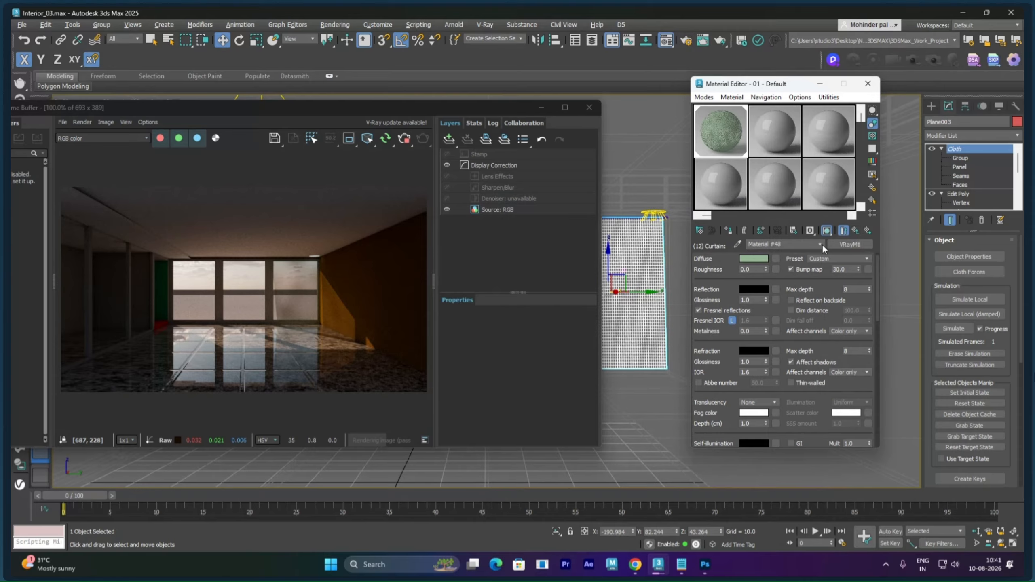
{"action": "left_click", "coordinate": [776, 259]}
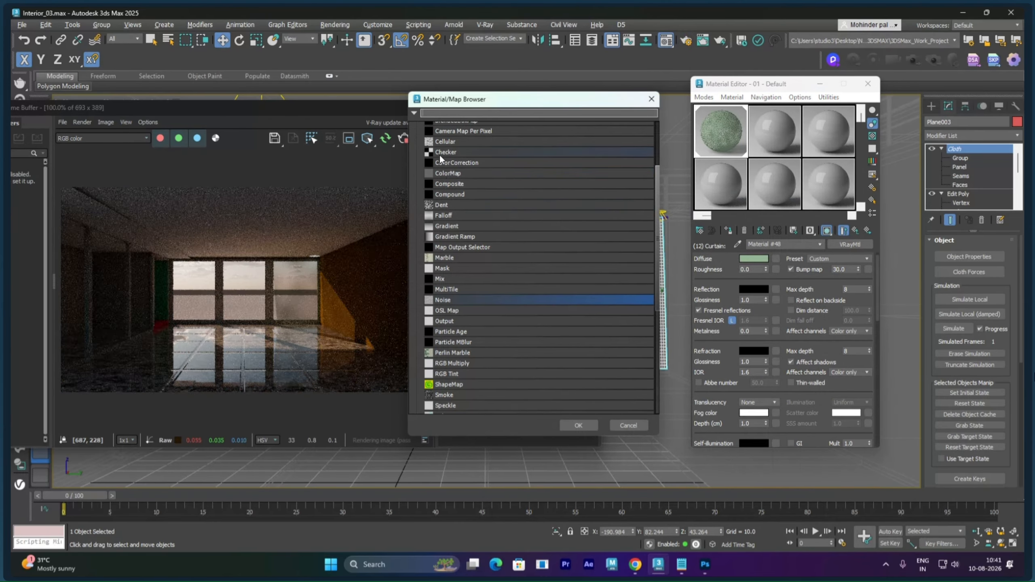
{"action": "double_click", "coordinate": [446, 152]}
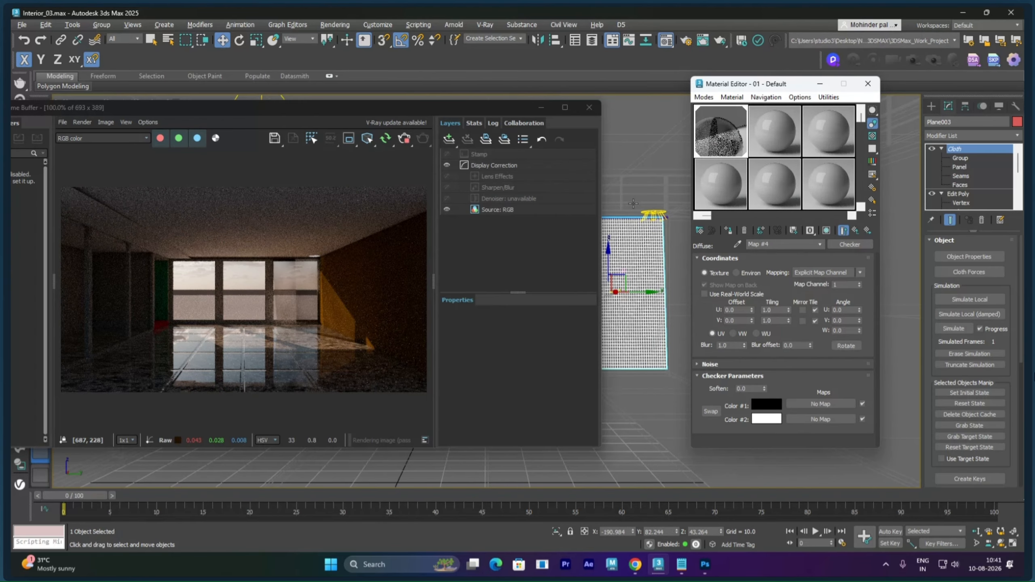
{"action": "double_click", "coordinate": [774, 311]}
{"action": "left_click", "coordinate": [857, 230]}
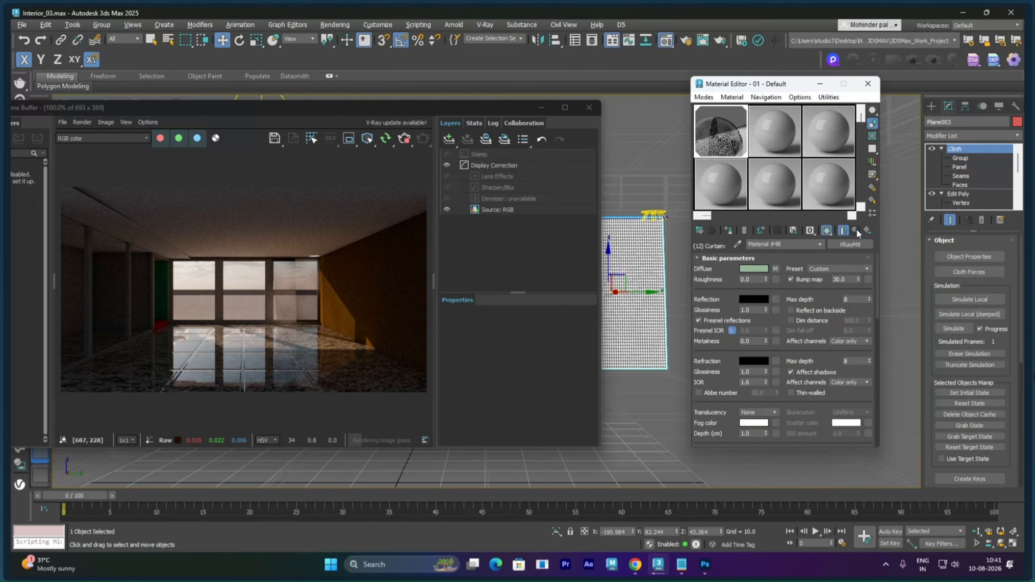
Step: Set the diffuse Checker map's tiling to 5 in both U and V
{"action": "left_click", "coordinate": [776, 269]}
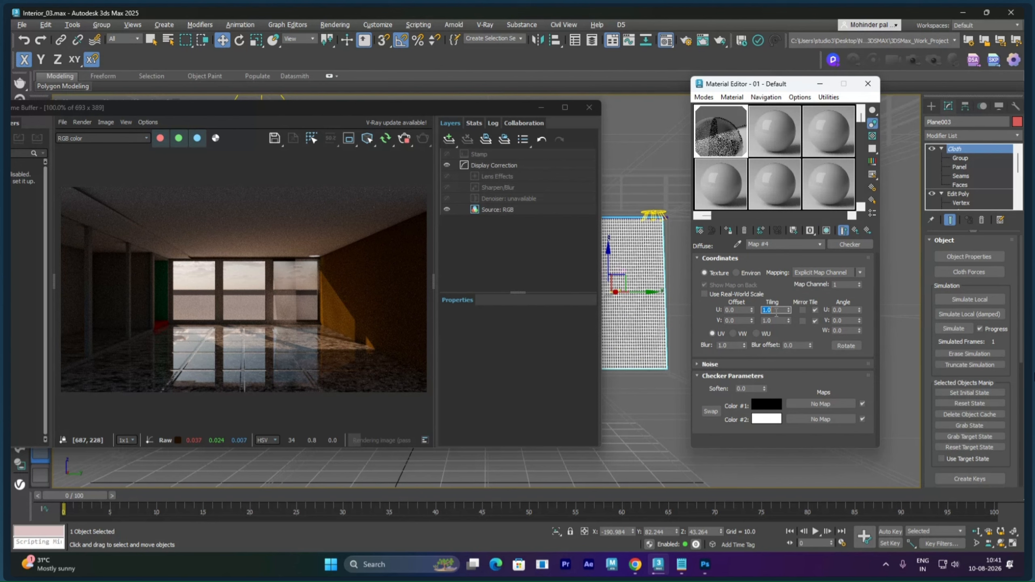
{"action": "type", "text": "5"}
{"action": "key", "text": "Tab"}
{"action": "type", "text": "5"}
{"action": "key", "text": "Return"}
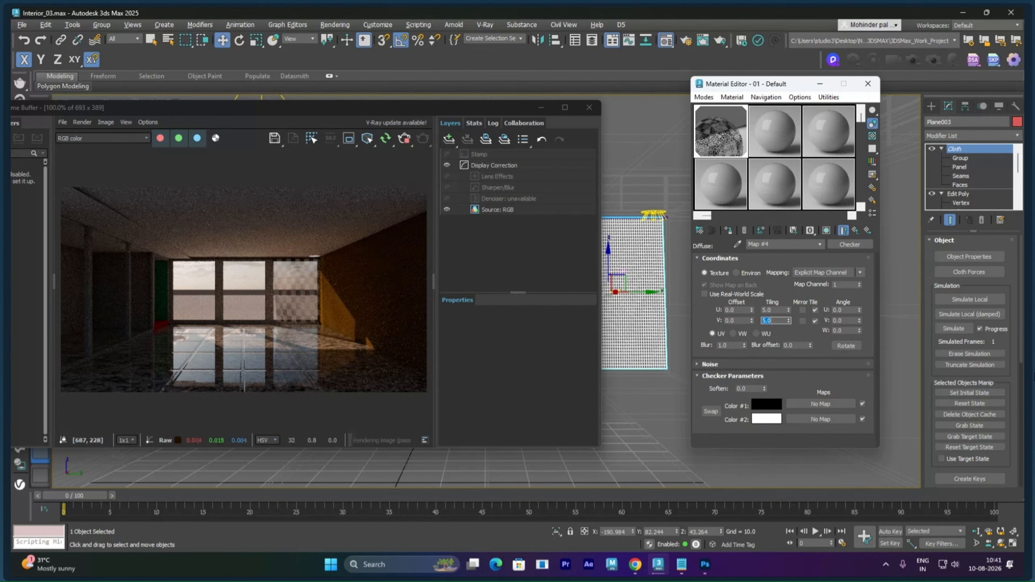
Step: Set the amount of the Curtain sub-material's opacity map to 30
{"action": "left_click", "coordinate": [856, 231]}
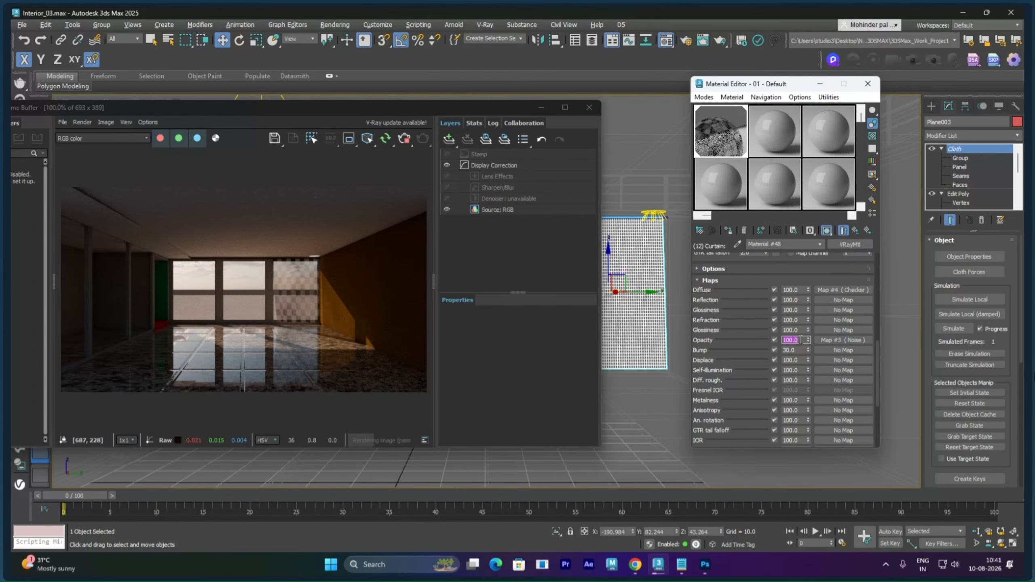
{"action": "type", "text": "30"}
{"action": "key", "text": "Return"}
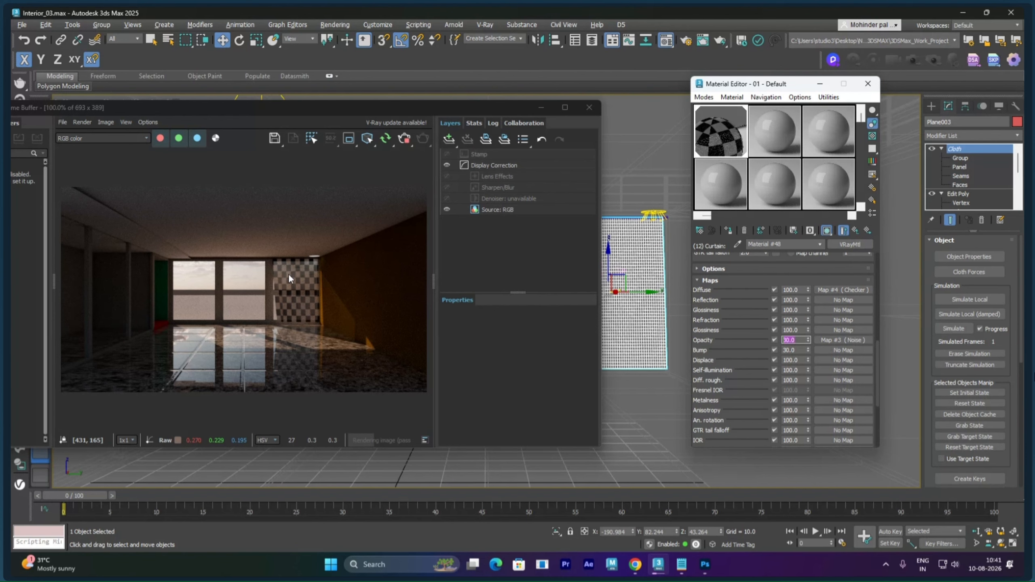
Step: Close the frame buffer, select the V-Ray disc light above the curtain and move the Material Editor out of the way
{"action": "left_click", "coordinate": [589, 107]}
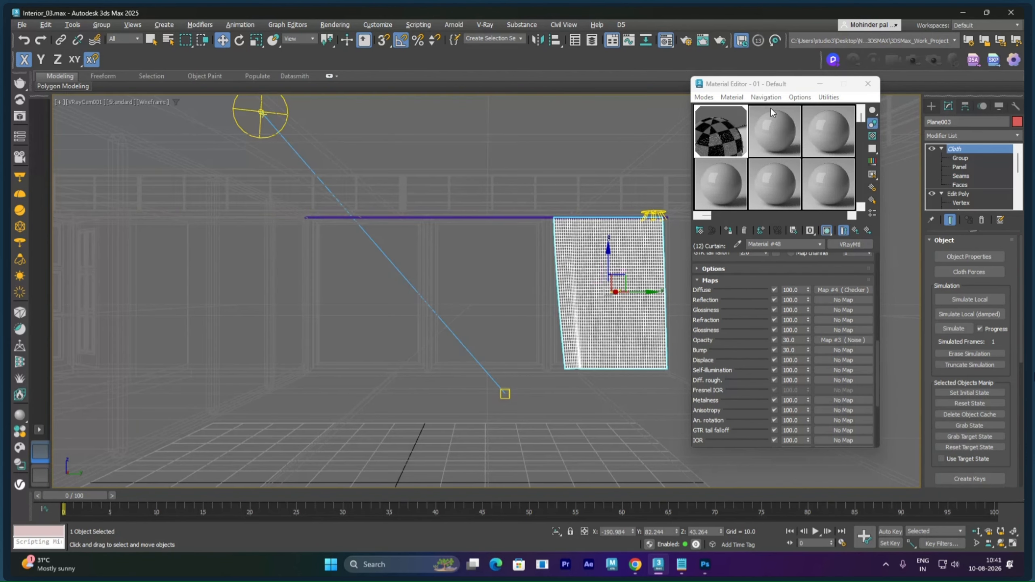
{"action": "left_click", "coordinate": [654, 214]}
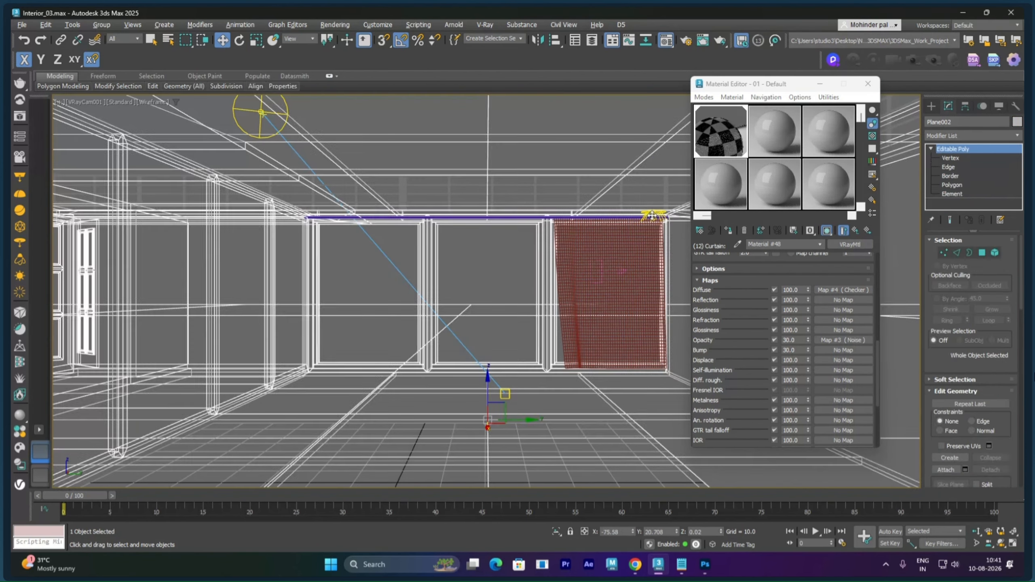
{"action": "left_click_drag", "start_coordinate": [774, 91], "coordinate": [468, 91]}
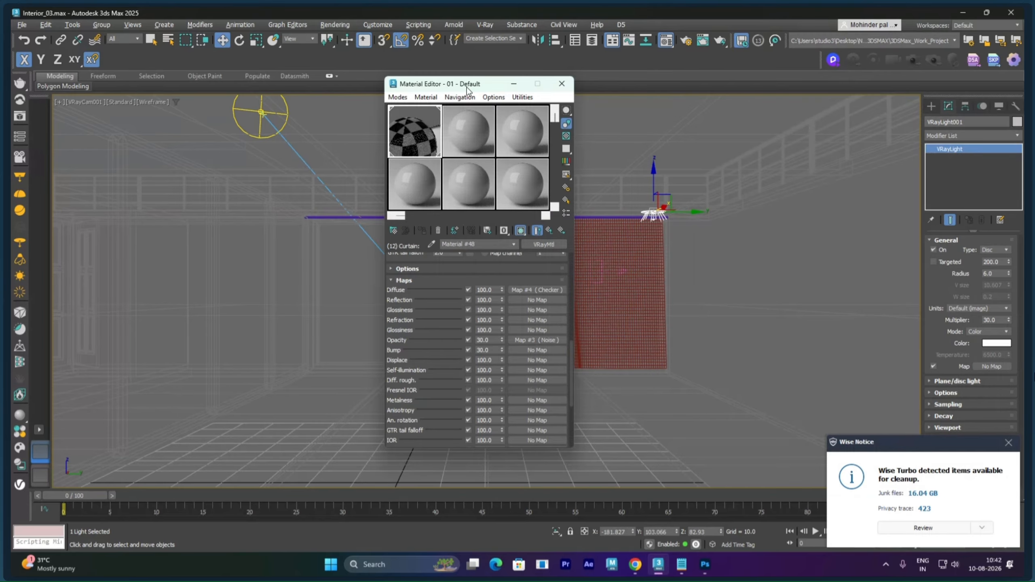
{"action": "left_click_drag", "start_coordinate": [468, 90], "coordinate": [209, 89]}
Step: Reopen the V-Ray frame buffer beside the selected light and start interactive rendering
{"action": "left_click", "coordinate": [334, 25]}
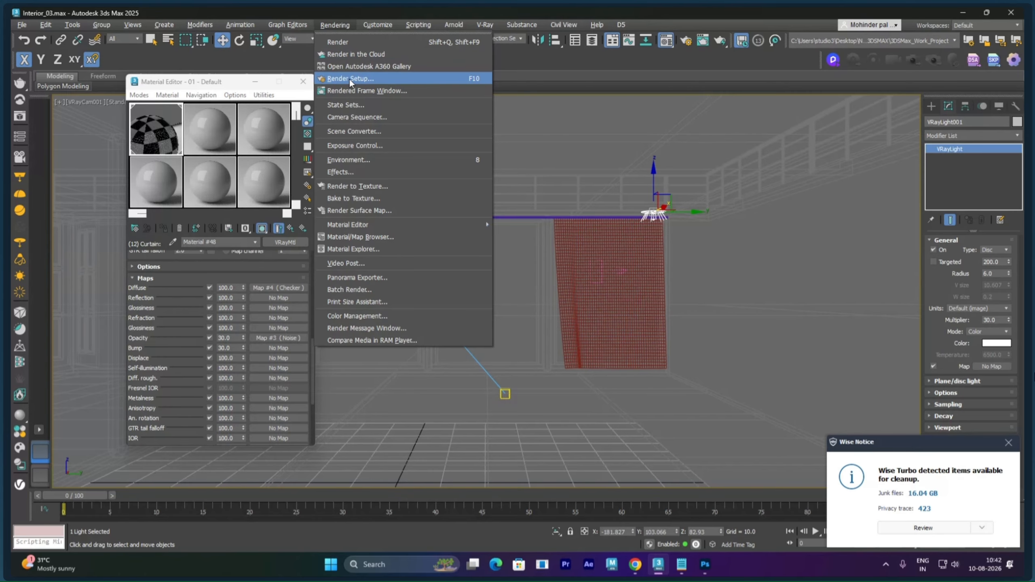
{"action": "left_click", "coordinate": [350, 78]}
{"action": "left_click_drag", "start_coordinate": [424, 104], "coordinate": [366, 168]}
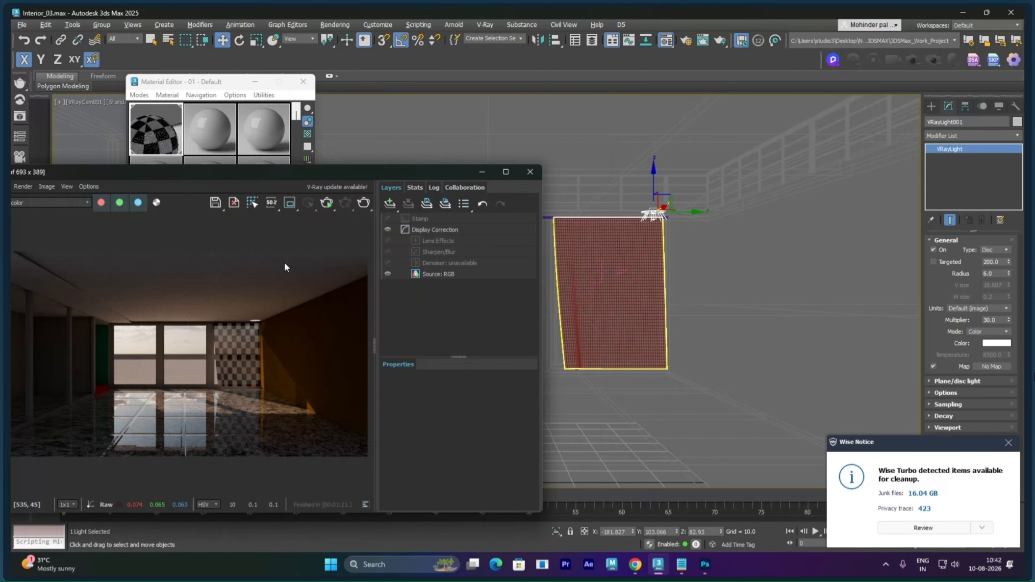
{"action": "left_click", "coordinate": [327, 202]}
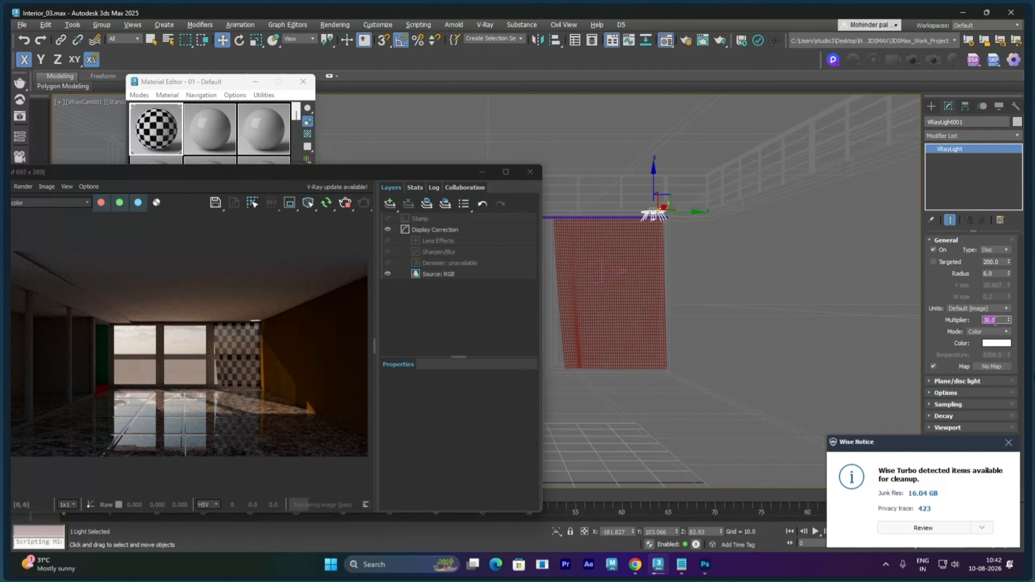
Step: Try a multiplier of 130 on the disc light and settle on 350
{"action": "double_click", "coordinate": [994, 320]}
{"action": "type", "text": "130"}
{"action": "key", "text": "Return"}
{"action": "type", "text": "350"}
{"action": "key", "text": "Return"}
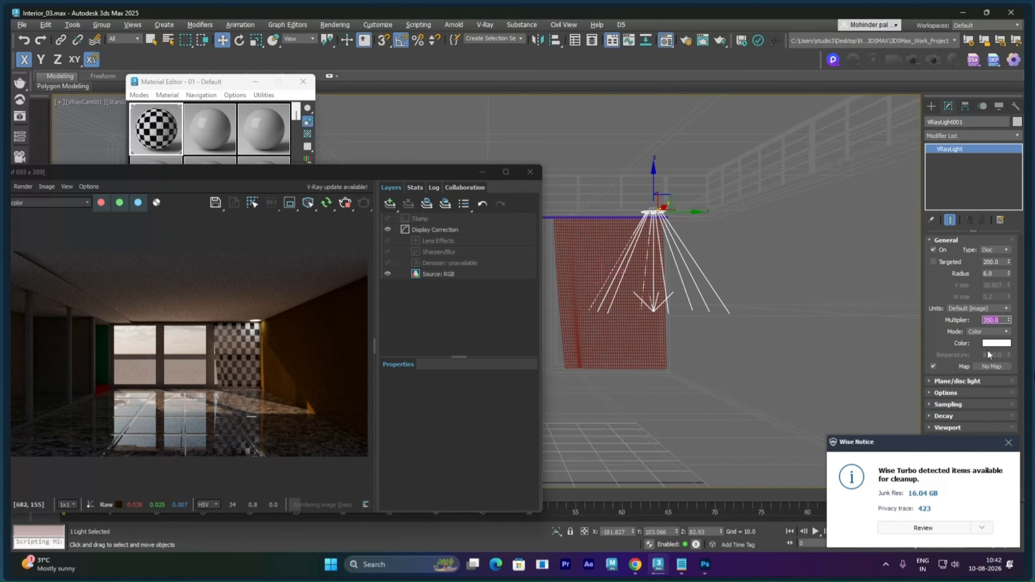
Step: Switch the disc light's color mode to Temperature and set it to 2800
{"action": "left_click", "coordinate": [986, 331]}
{"action": "left_click", "coordinate": [988, 345]}
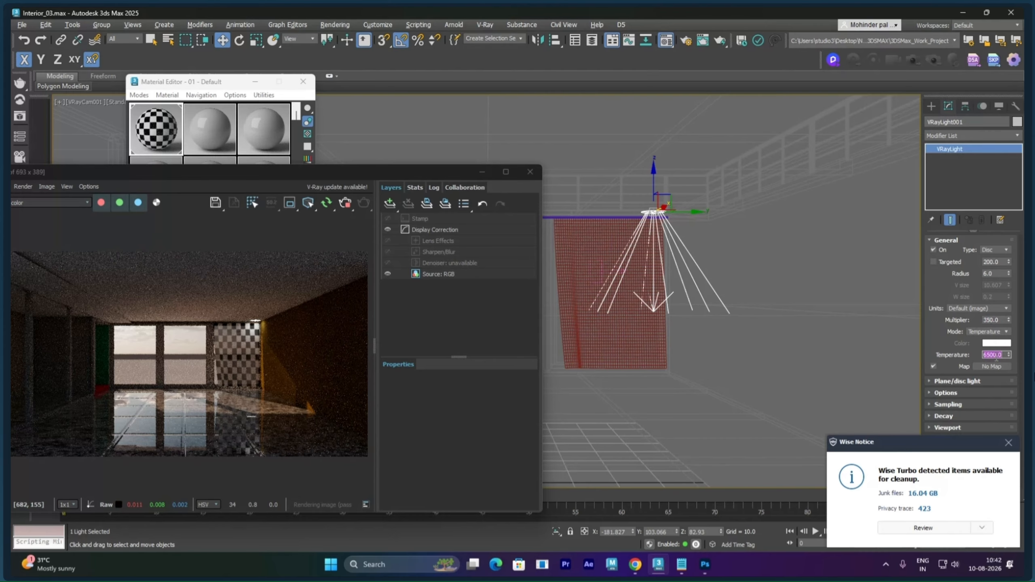
{"action": "type", "text": "2800"}
{"action": "key", "text": "Return"}
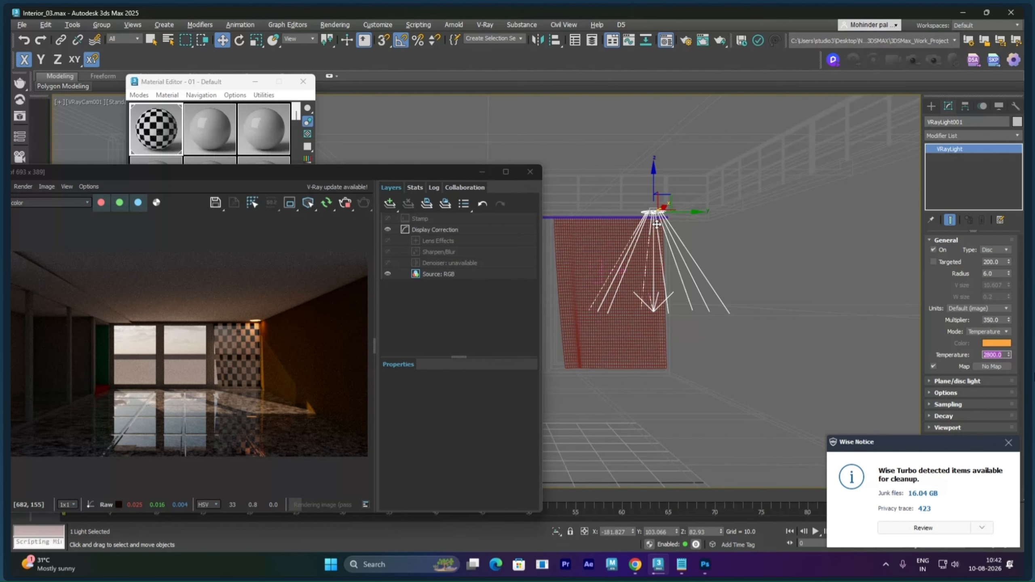
Step: Clone the disc light as three evenly spaced instances along the ceiling toward the camera
{"action": "left_click_drag", "start_coordinate": [656, 224], "coordinate": [704, 190], "text": "shift"}
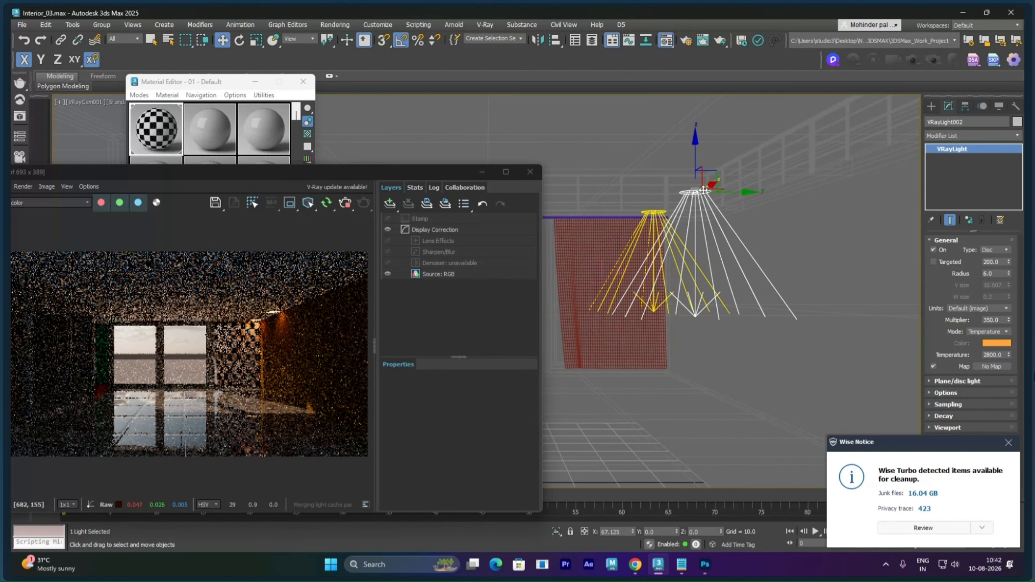
{"action": "left_click_drag", "start_coordinate": [705, 190], "coordinate": [696, 191], "text": "shift"}
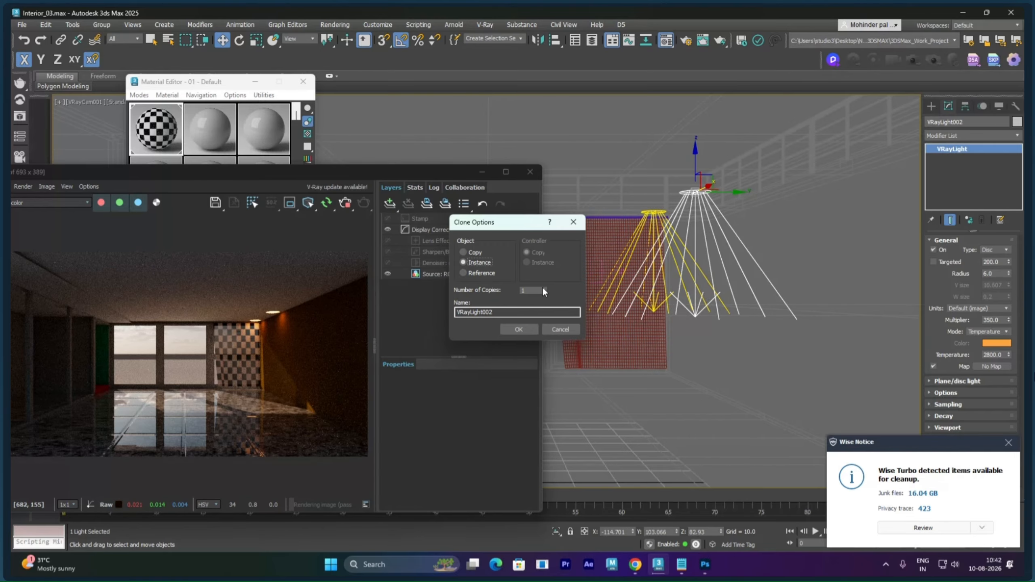
{"action": "left_click", "coordinate": [543, 288]}
{"action": "left_click", "coordinate": [542, 288]}
{"action": "left_click", "coordinate": [518, 329]}
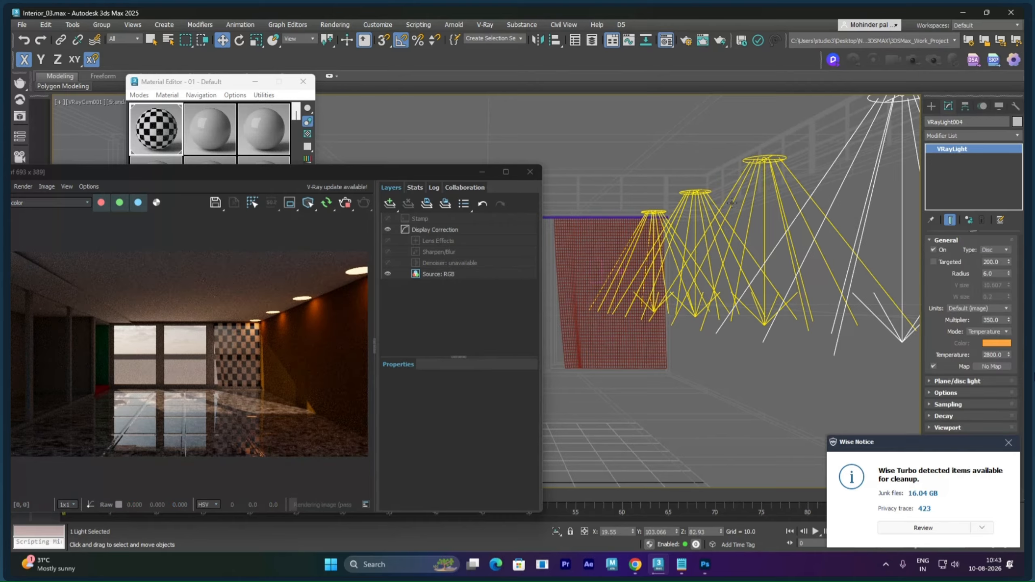
Step: Select the three cloned lights without the original by the curtain and clone them across to the opposite side of the ceiling
{"action": "left_click_drag", "start_coordinate": [732, 203], "coordinate": [652, 214]}
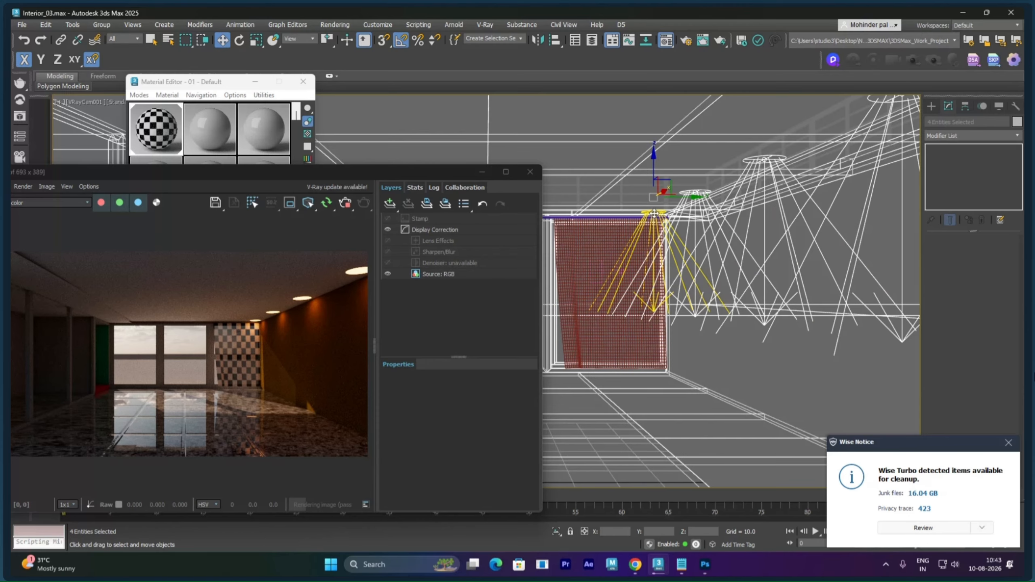
{"action": "left_click", "coordinate": [654, 213], "text": "alt"}
{"action": "left_click_drag", "start_coordinate": [798, 164], "coordinate": [431, 164], "text": "shift"}
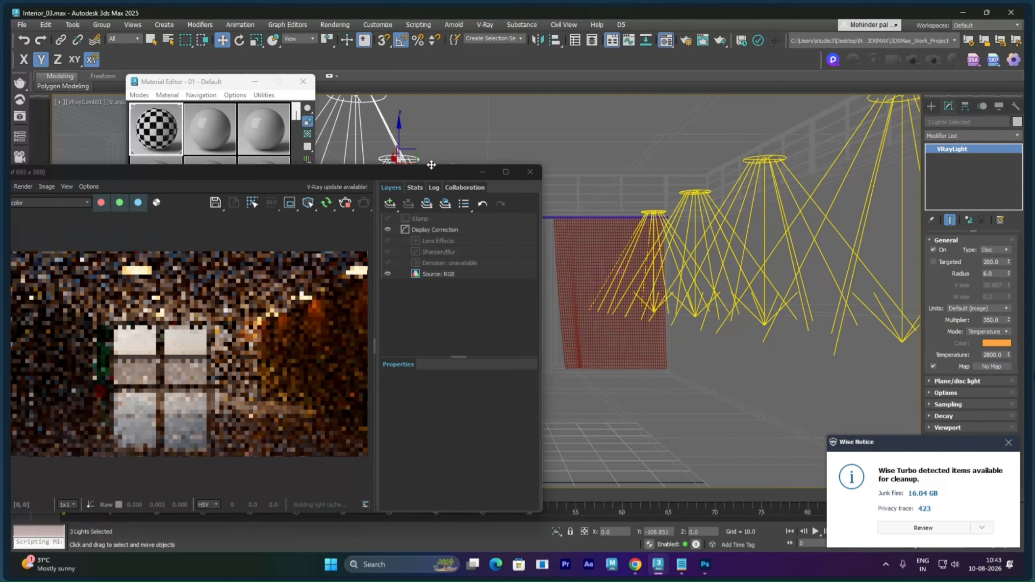
{"action": "mouse_move", "coordinate": [431, 164]}
{"action": "left_mouse_down", "text": "shift"}
{"action": "mouse_move", "coordinate": [316, 167]}
{"action": "mouse_move", "coordinate": [328, 163]}
{"action": "left_mouse_up", "text": "shift"}
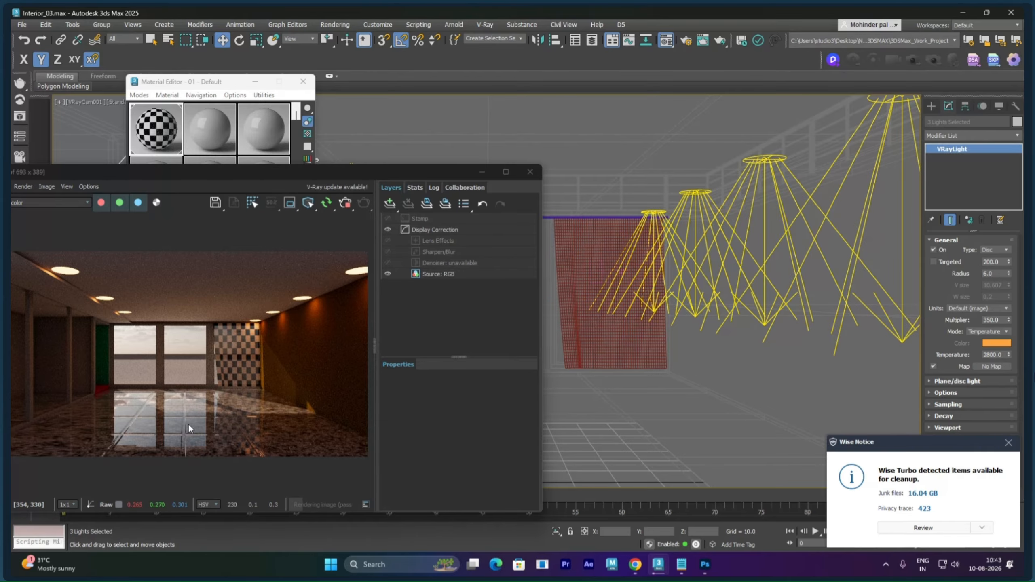
Step: Clone the farthest light of the new row outward past the columns and, in the Top view, shift it toward the window wall
{"action": "left_click_drag", "start_coordinate": [304, 170], "coordinate": [646, 346]}
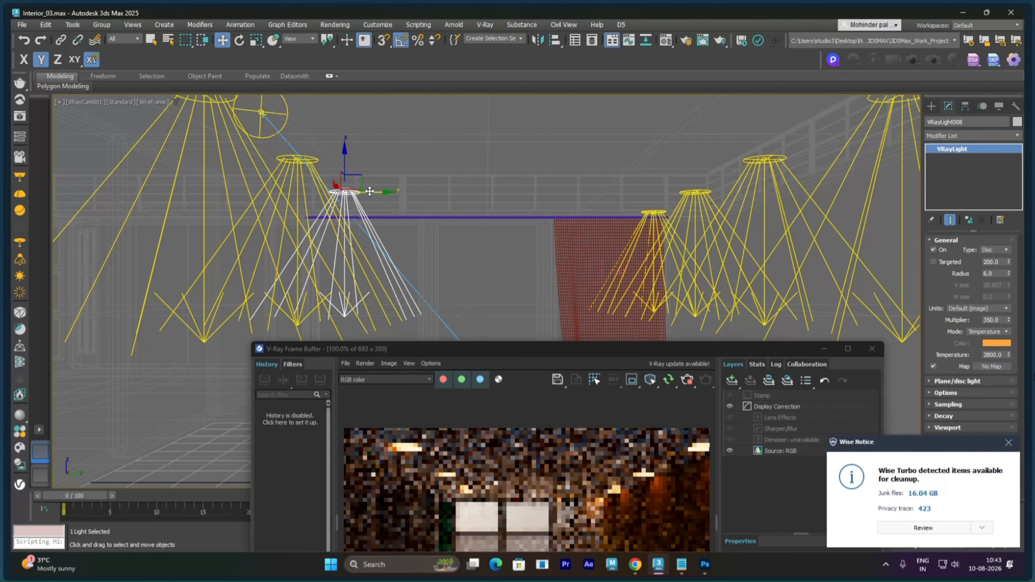
{"action": "left_click_drag", "start_coordinate": [369, 192], "coordinate": [236, 193], "text": "shift"}
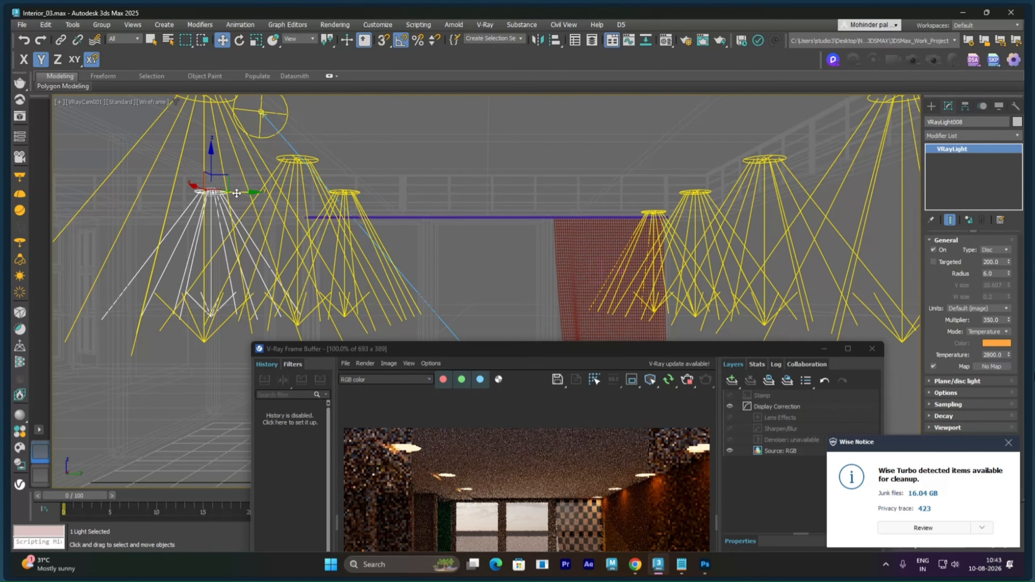
{"action": "key", "text": "t"}
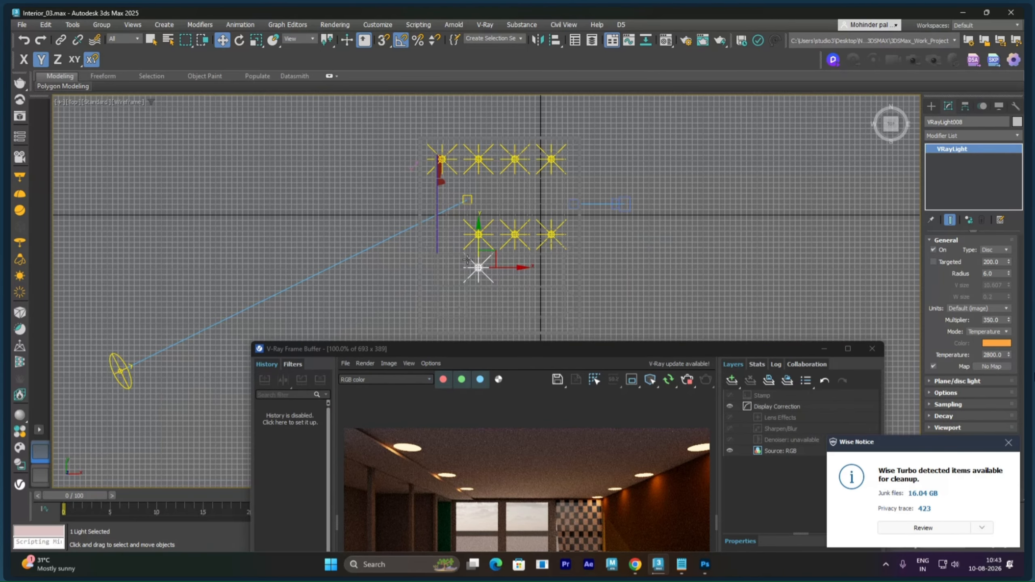
{"action": "left_click_drag", "start_coordinate": [508, 266], "coordinate": [478, 266]}
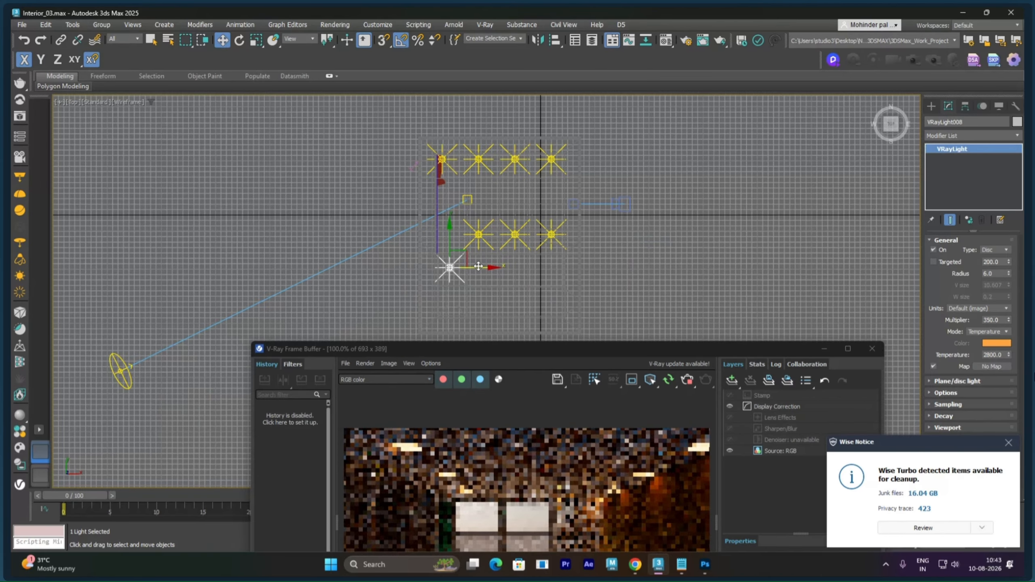
Step: Clone that corner light once more in the Top view, placing the copy between it and the existing row
{"action": "scroll", "coordinate": [454, 294], "scroll_direction": "up", "scroll_amount": 3}
{"action": "middle_click_drag", "start_coordinate": [454, 294], "coordinate": [590, 208]}
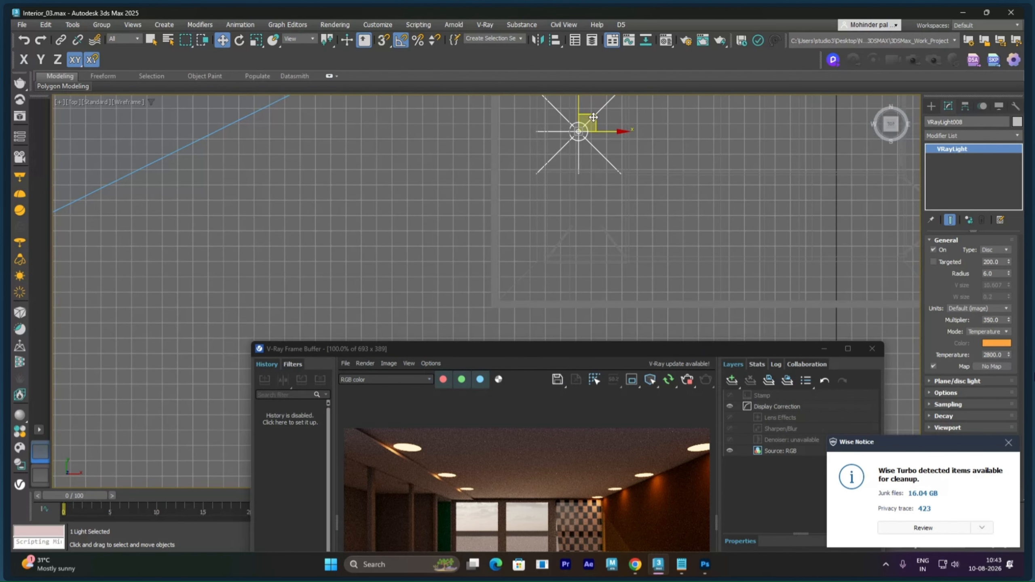
{"action": "scroll", "coordinate": [593, 117], "scroll_direction": "down", "scroll_amount": 2}
{"action": "middle_click_drag", "start_coordinate": [594, 117], "coordinate": [586, 228]}
{"action": "mouse_move", "coordinate": [586, 218]}
{"action": "left_mouse_down"}
{"action": "mouse_move", "coordinate": [584, 261]}
{"action": "mouse_move", "coordinate": [576, 209]}
{"action": "left_mouse_up"}
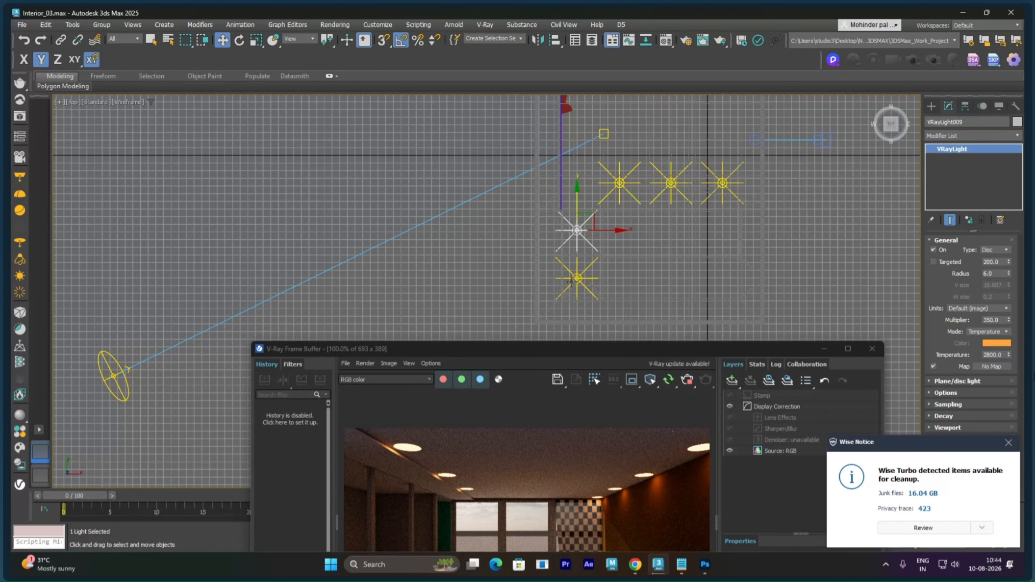
Step: Select the two corner ceiling lights and, in the Front view, shift them sideways until they are centred between the open door leaves
{"action": "left_click", "coordinate": [572, 281], "text": "ctrl"}
{"action": "scroll", "coordinate": [572, 281], "scroll_direction": "up", "scroll_amount": 3}
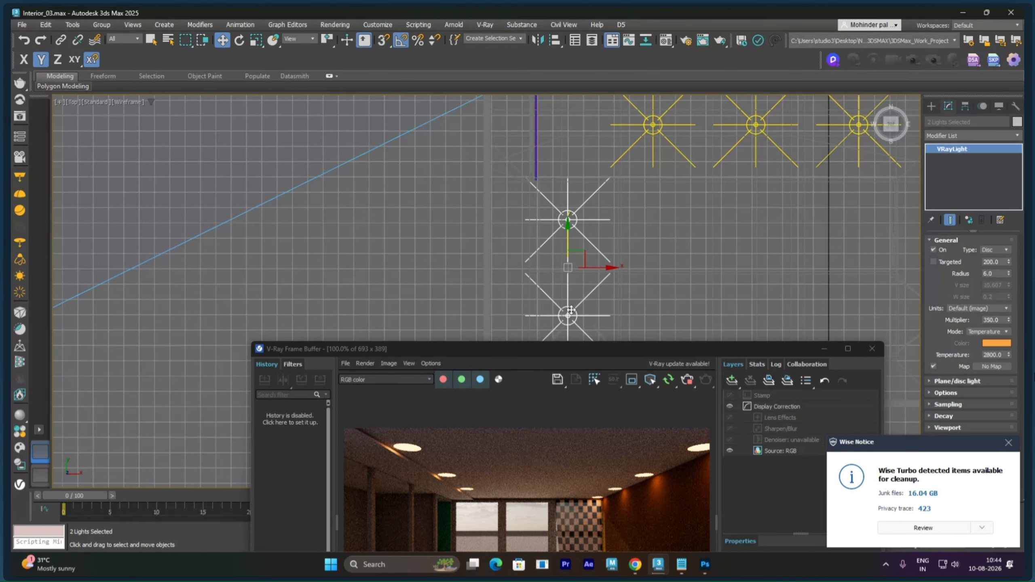
{"action": "key", "text": "f"}
{"action": "middle_click_drag", "start_coordinate": [555, 296], "coordinate": [553, 196]}
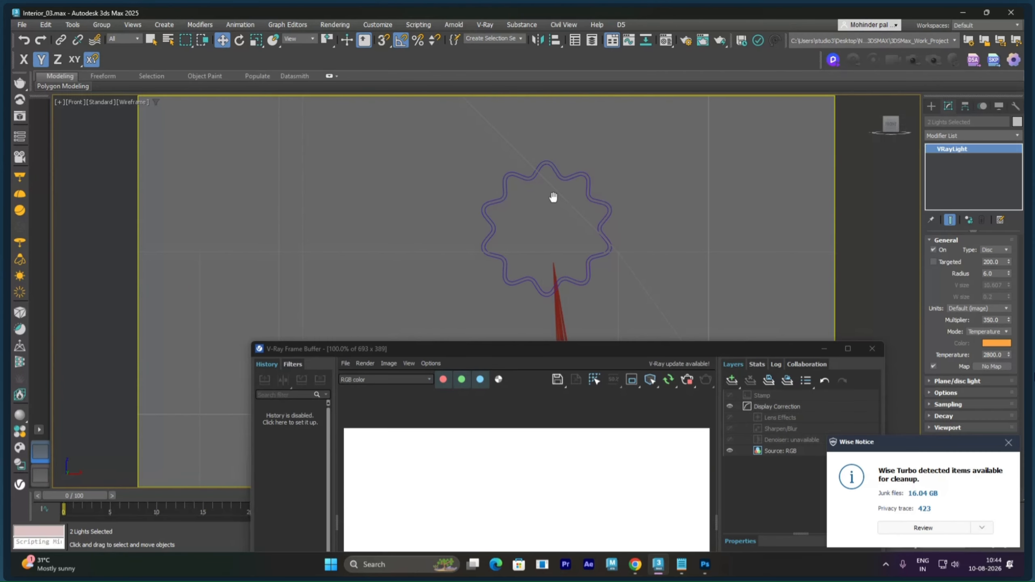
{"action": "scroll", "coordinate": [537, 250], "scroll_direction": "down", "scroll_amount": 10}
{"action": "key", "text": "F3"}
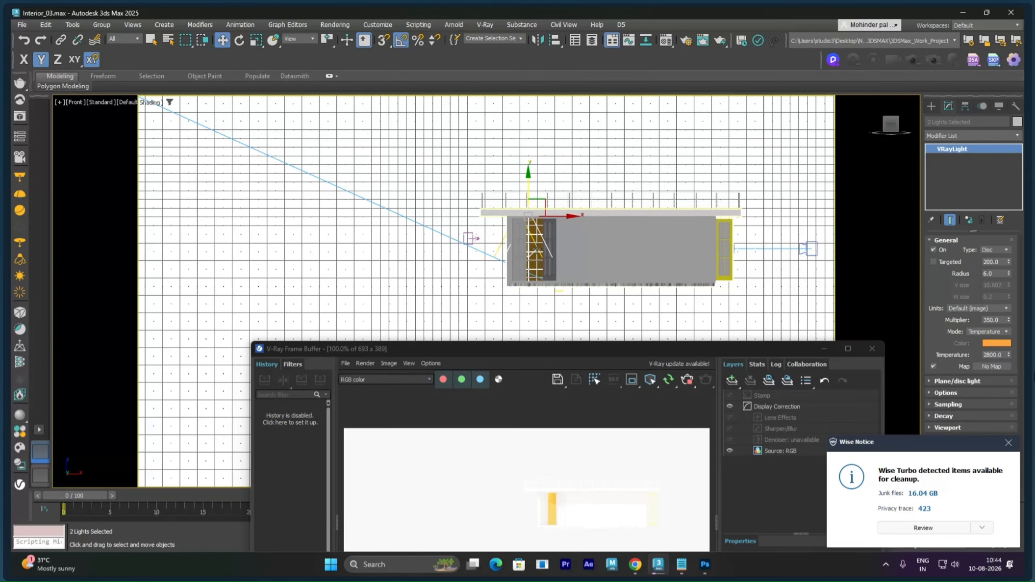
{"action": "scroll", "coordinate": [537, 250], "scroll_direction": "up", "scroll_amount": 6}
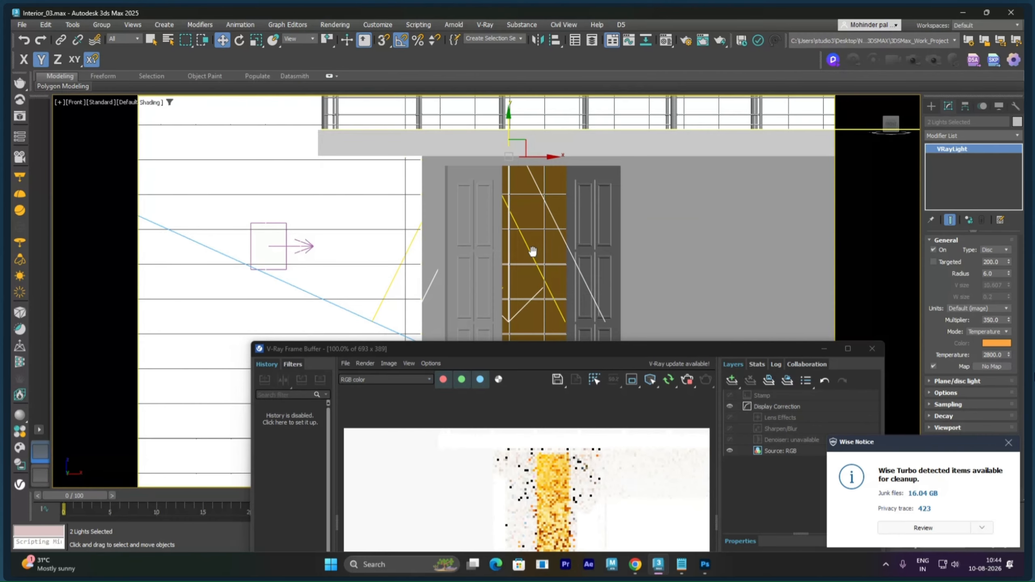
{"action": "middle_click_drag", "start_coordinate": [533, 251], "coordinate": [527, 266]}
{"action": "left_click_drag", "start_coordinate": [525, 171], "coordinate": [558, 221]}
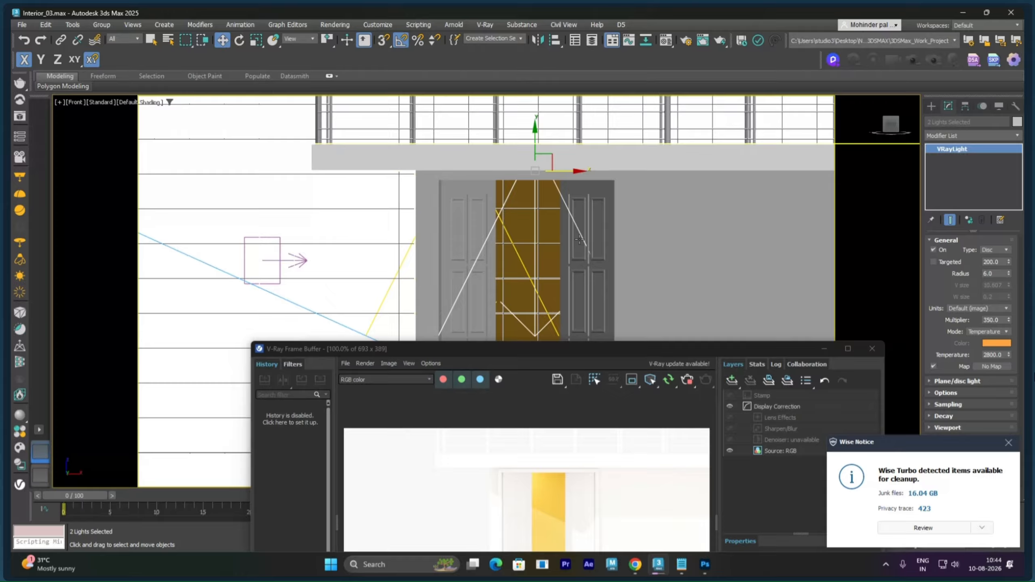
{"action": "key", "text": "c"}
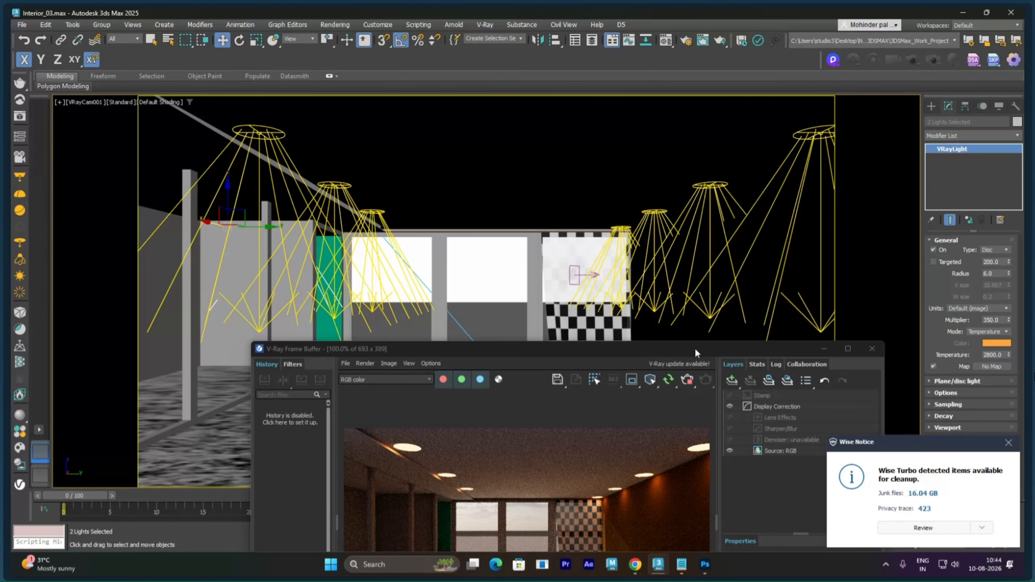
{"action": "left_click_drag", "start_coordinate": [695, 348], "coordinate": [799, 202]}
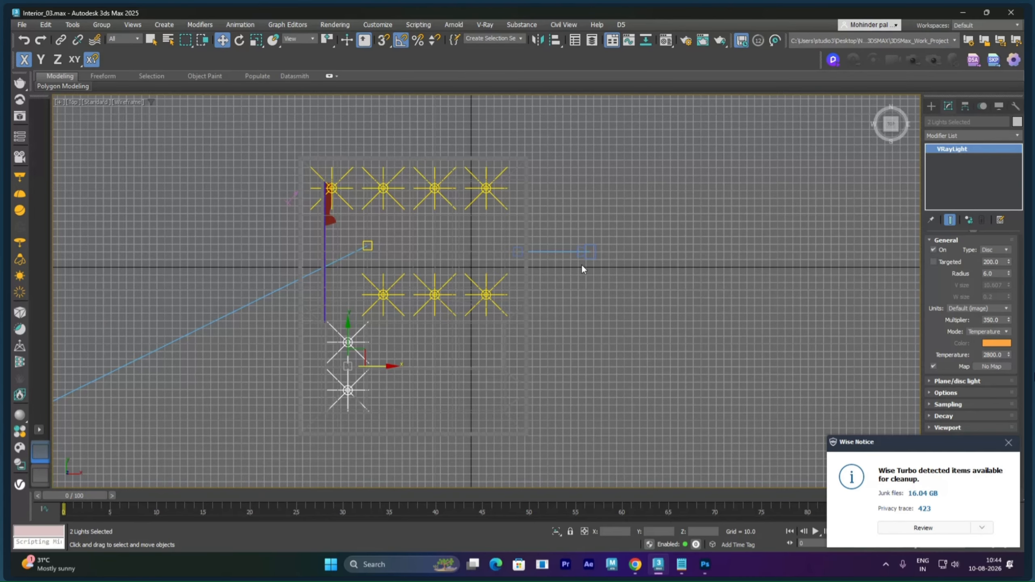
Step: Clone the camera as one instance in the Top view and move it into the area beside the two corner lights
{"action": "left_click_drag", "start_coordinate": [582, 263], "coordinate": [585, 410], "text": "shift"}
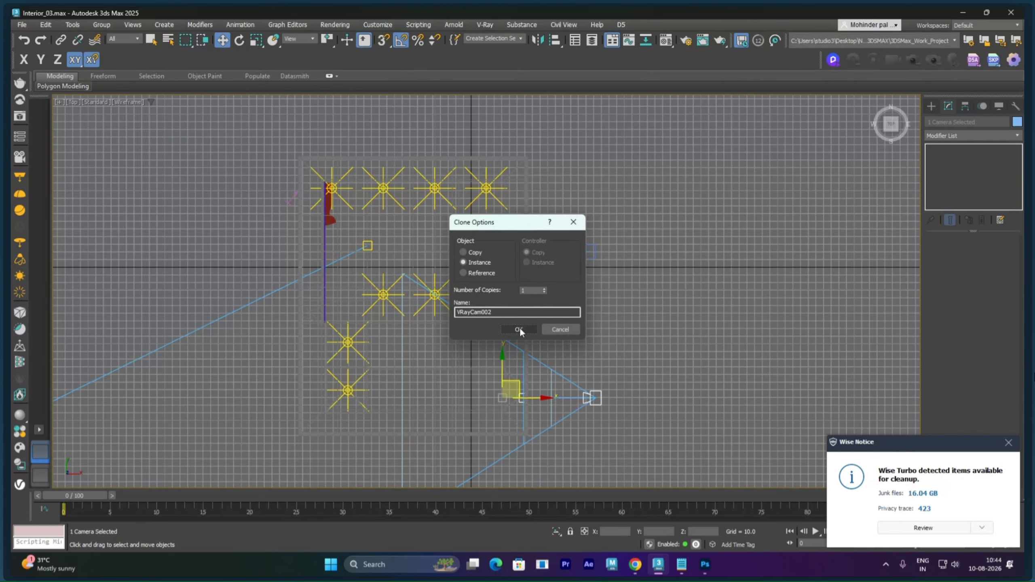
{"action": "left_click", "coordinate": [518, 329]}
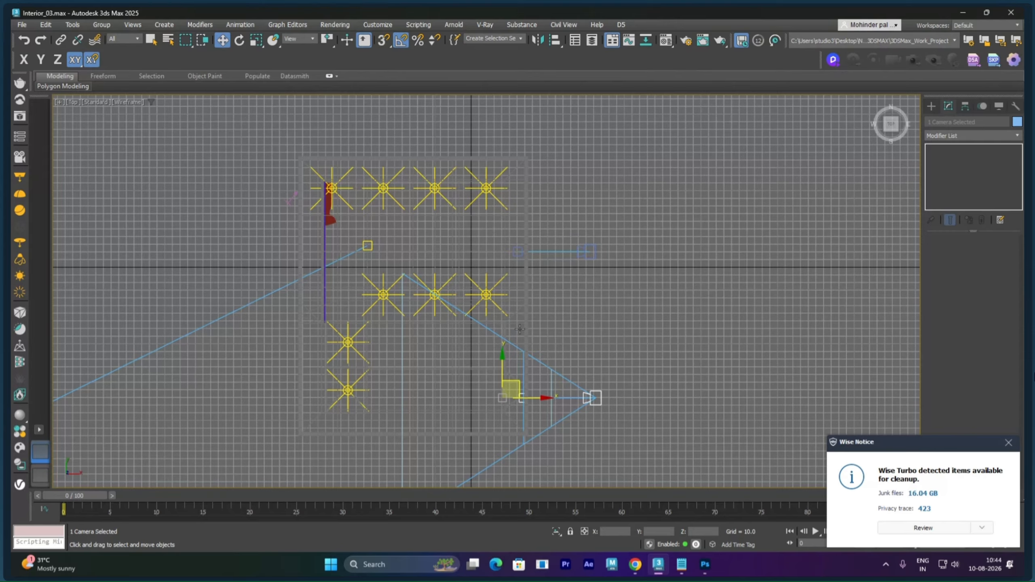
{"action": "left_click_drag", "start_coordinate": [519, 385], "coordinate": [381, 375]}
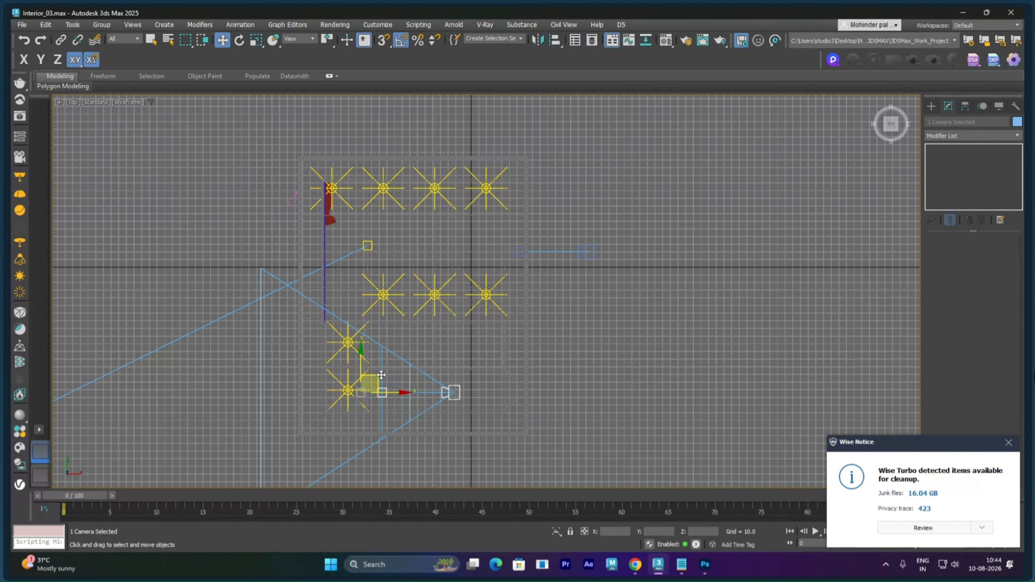
{"action": "left_click", "coordinate": [503, 401]}
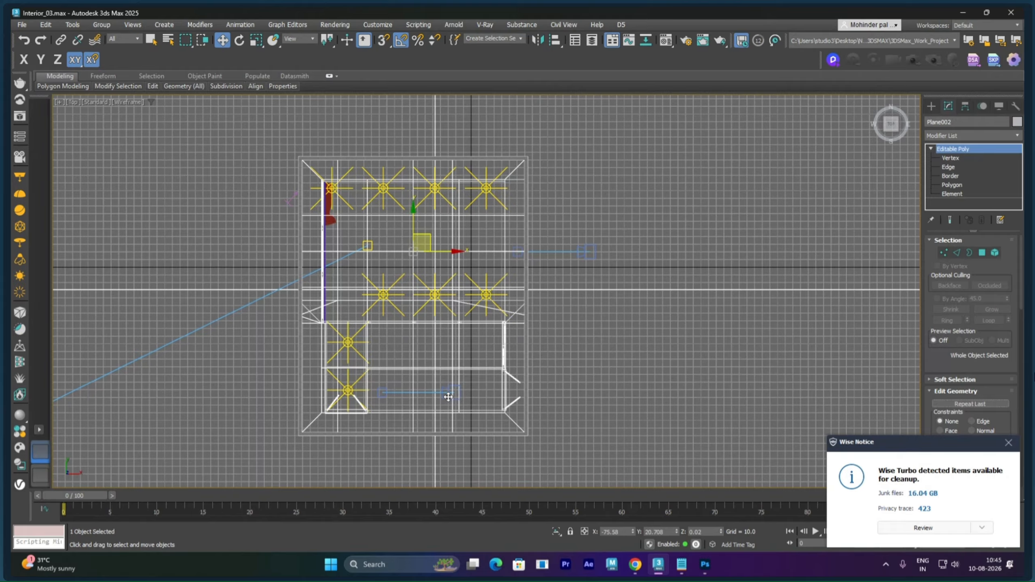
Step: Rotate the cloned camera a quarter turn to look through the doorway and align it sideways with the two corner lights
{"action": "left_click", "coordinate": [450, 396]}
{"action": "left_click_drag", "start_coordinate": [465, 380], "coordinate": [398, 452]}
{"action": "left_click_drag", "start_coordinate": [393, 454], "coordinate": [393, 462]}
{"action": "left_click", "coordinate": [383, 406]}
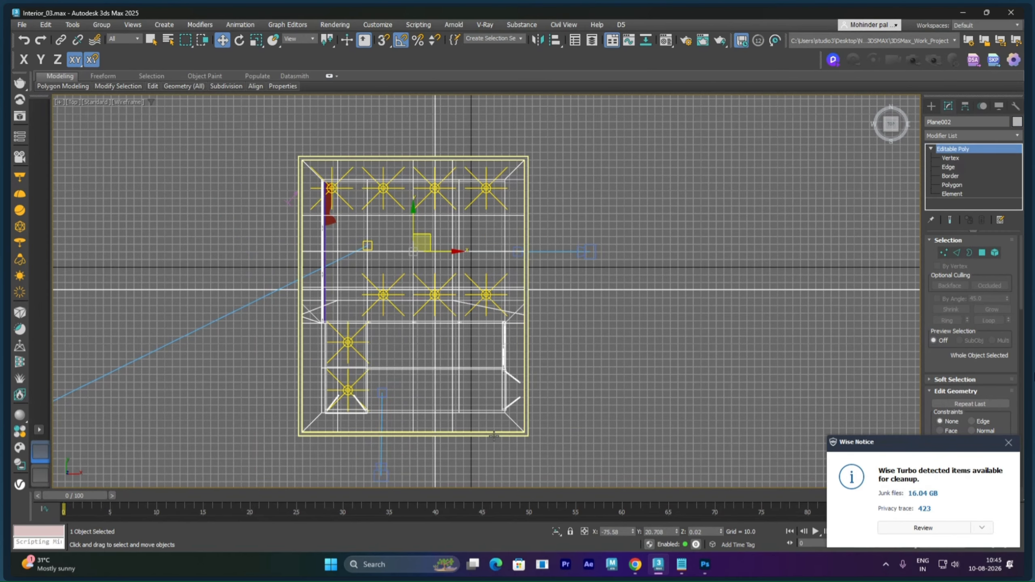
{"action": "middle_click_drag", "start_coordinate": [380, 427], "coordinate": [477, 327]}
{"action": "left_click", "coordinate": [478, 351]}
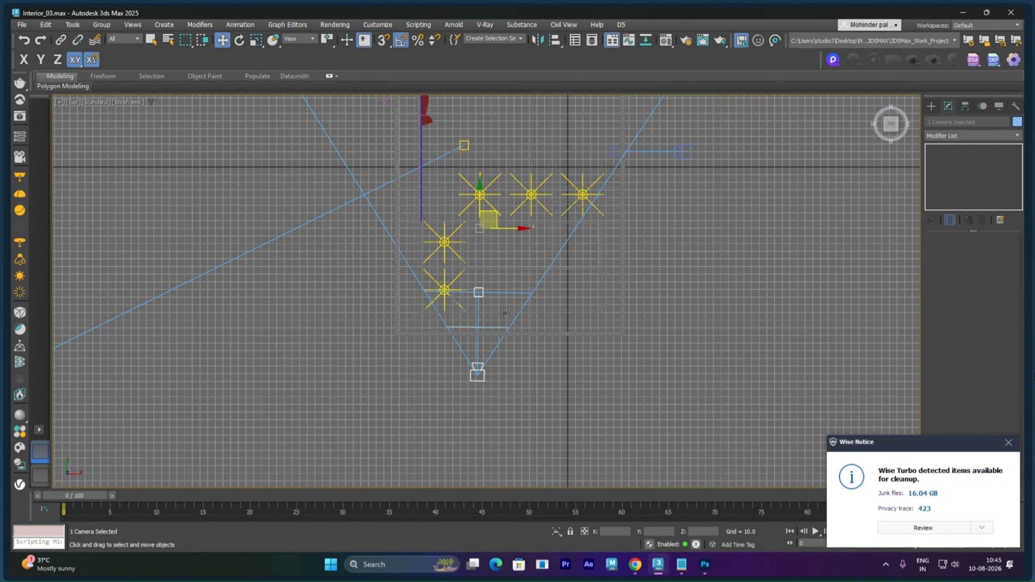
{"action": "left_click_drag", "start_coordinate": [516, 229], "coordinate": [478, 230]}
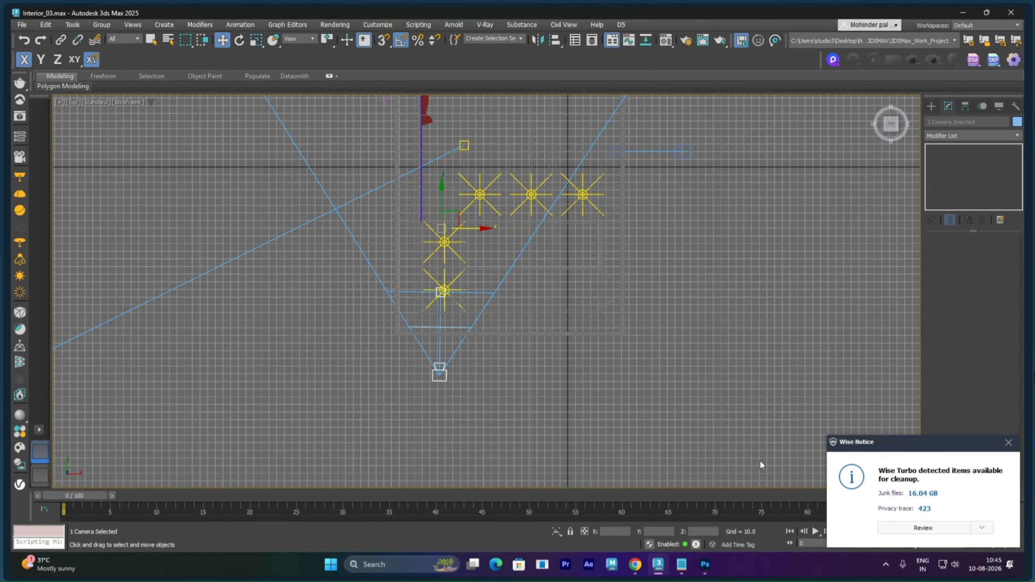
Step: Show the VRayCam002 view beside the Top view and move that camera forward through the doorway until it looks into the room
{"action": "key", "text": "alt+w"}
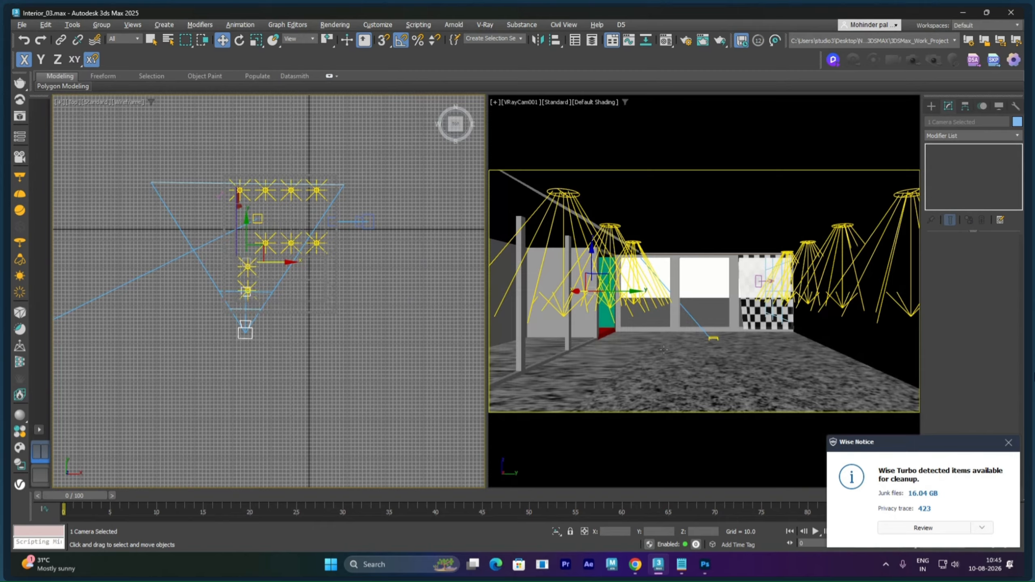
{"action": "key", "text": "c"}
{"action": "left_click", "coordinate": [498, 215]}
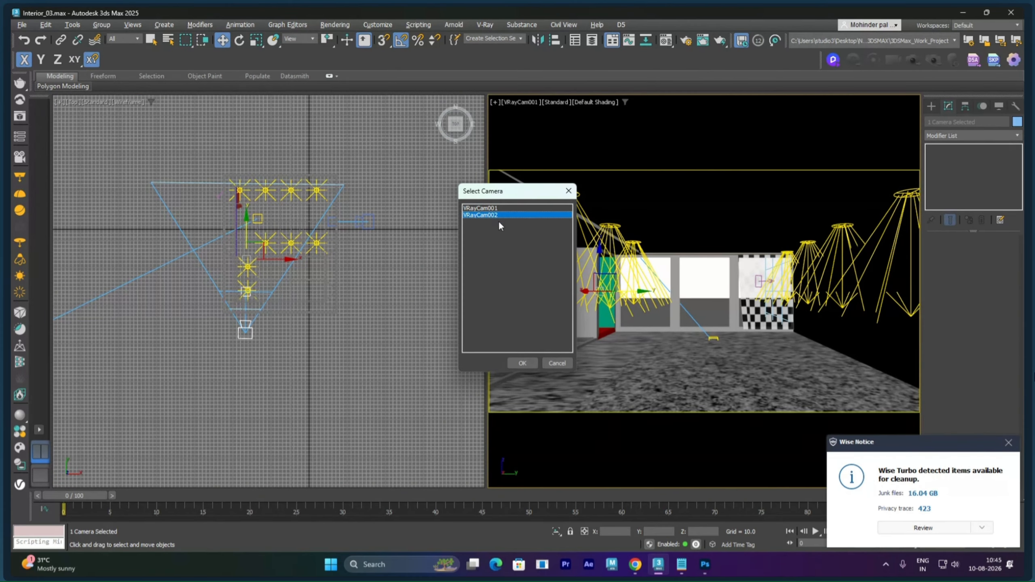
{"action": "left_click", "coordinate": [522, 363]}
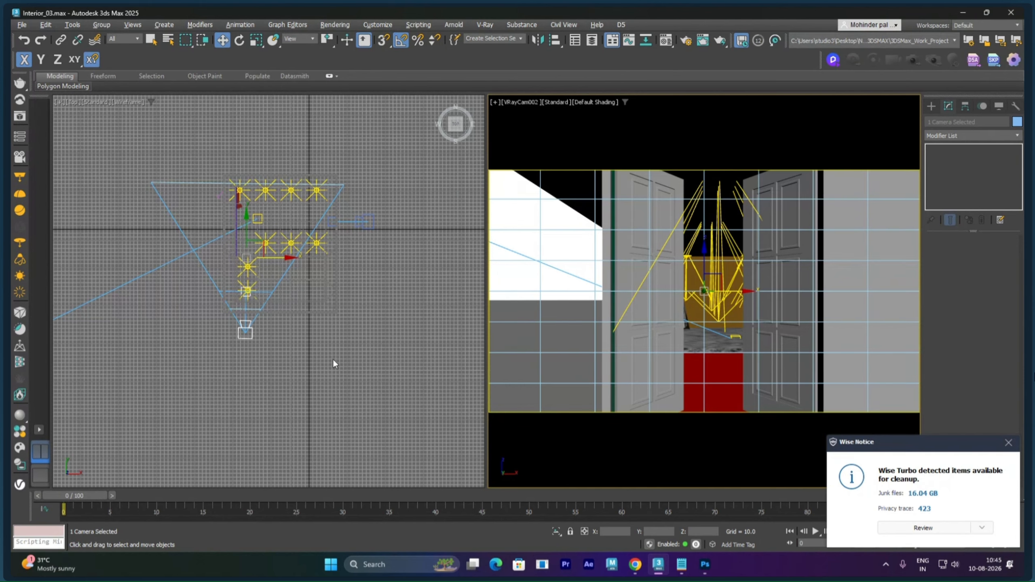
{"action": "scroll", "coordinate": [252, 329], "scroll_direction": "up", "scroll_amount": 5}
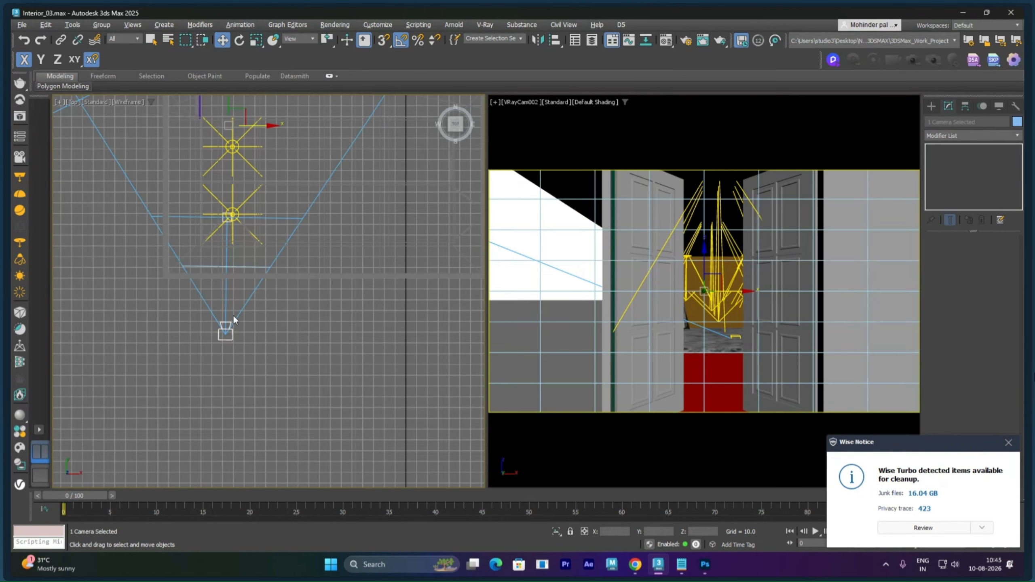
{"action": "middle_click_drag", "start_coordinate": [233, 314], "coordinate": [236, 437]}
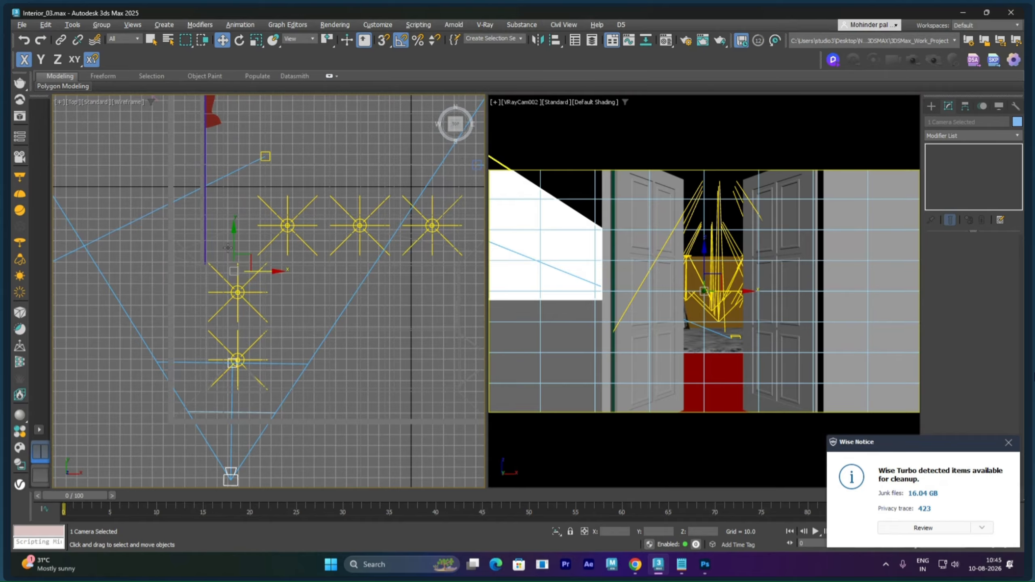
{"action": "left_click_drag", "start_coordinate": [234, 245], "coordinate": [230, 135]}
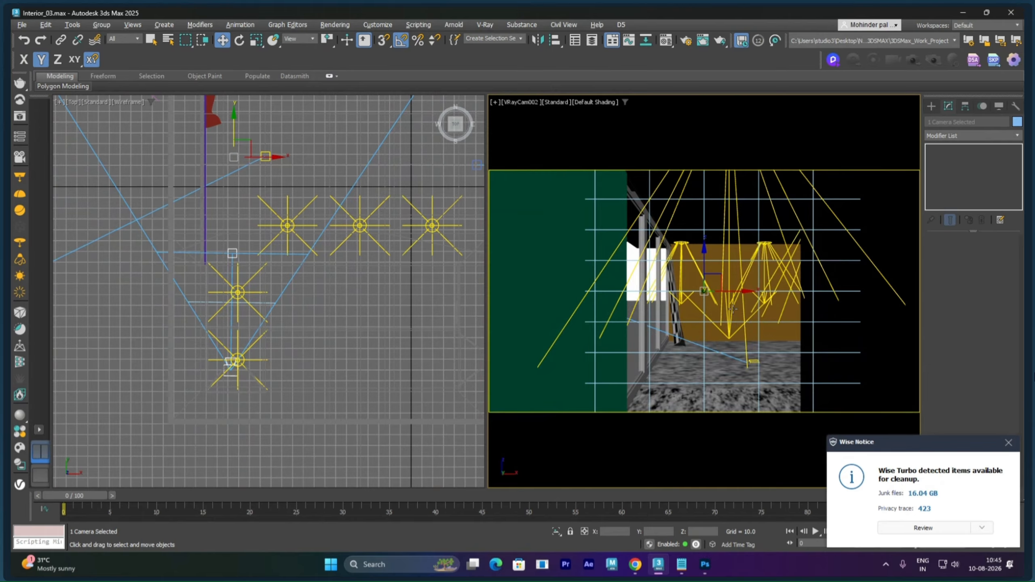
Step: Render the VRayCam002 view, examine the lights and materials in the frame buffer, and close it
{"action": "key", "text": "shift+q"}
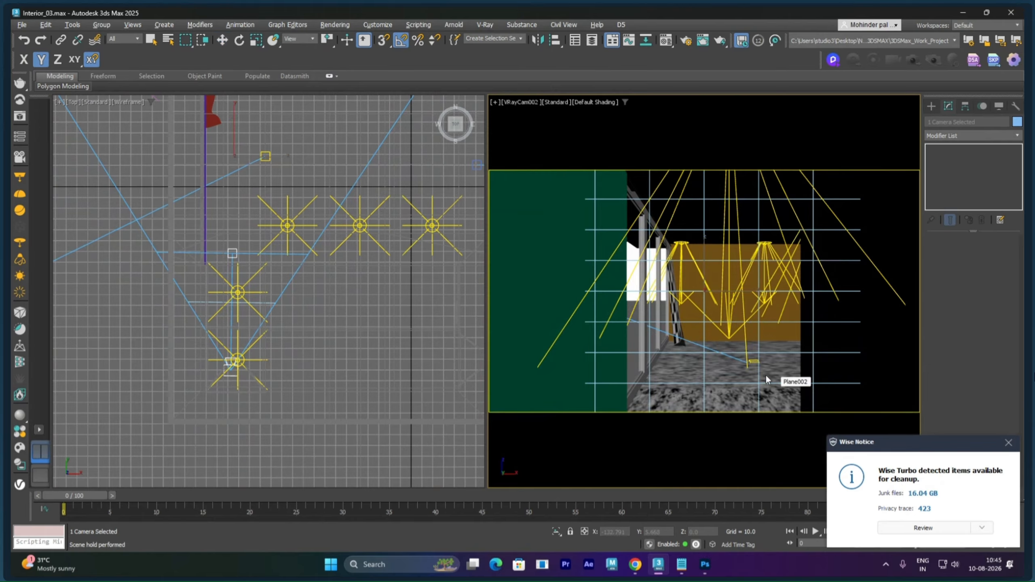
{"action": "key", "text": "w"}
{"action": "right_click", "coordinate": [719, 347]}
{"action": "key", "text": "shift+q"}
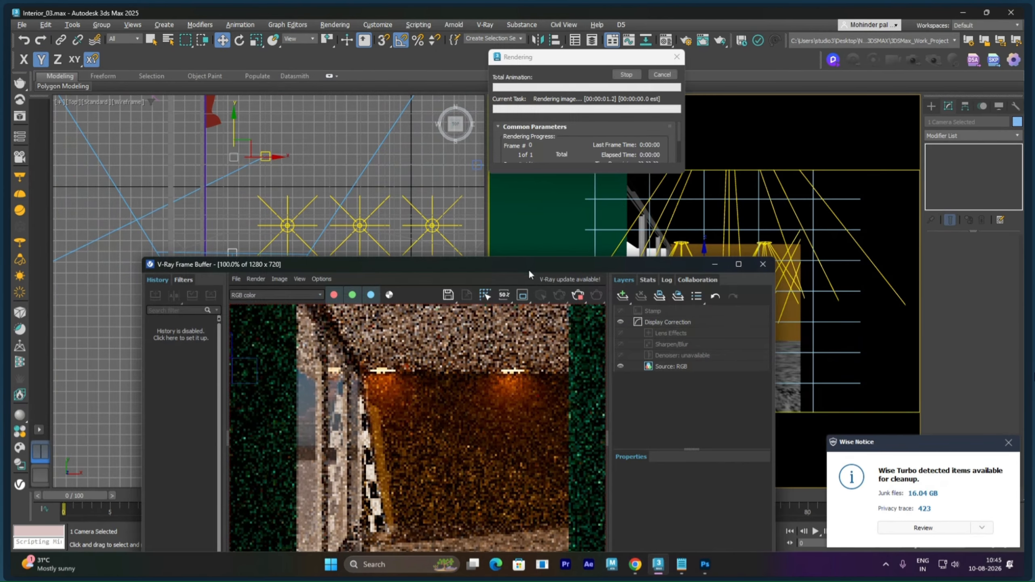
{"action": "left_click_drag", "start_coordinate": [527, 262], "coordinate": [543, 91]}
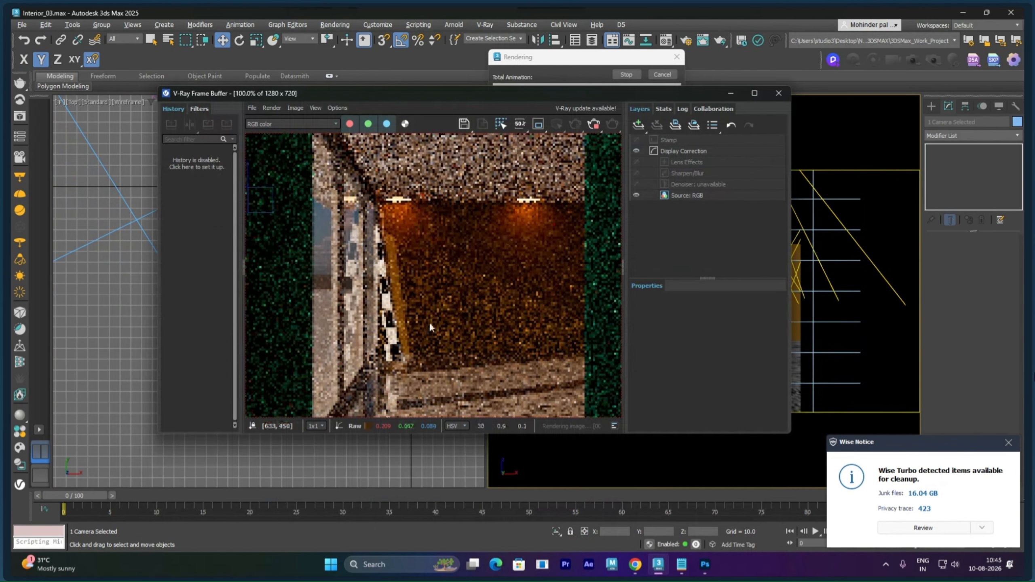
{"action": "scroll", "coordinate": [462, 316], "scroll_direction": "down", "scroll_amount": 2}
{"action": "scroll", "coordinate": [463, 315], "scroll_direction": "up", "scroll_amount": 1}
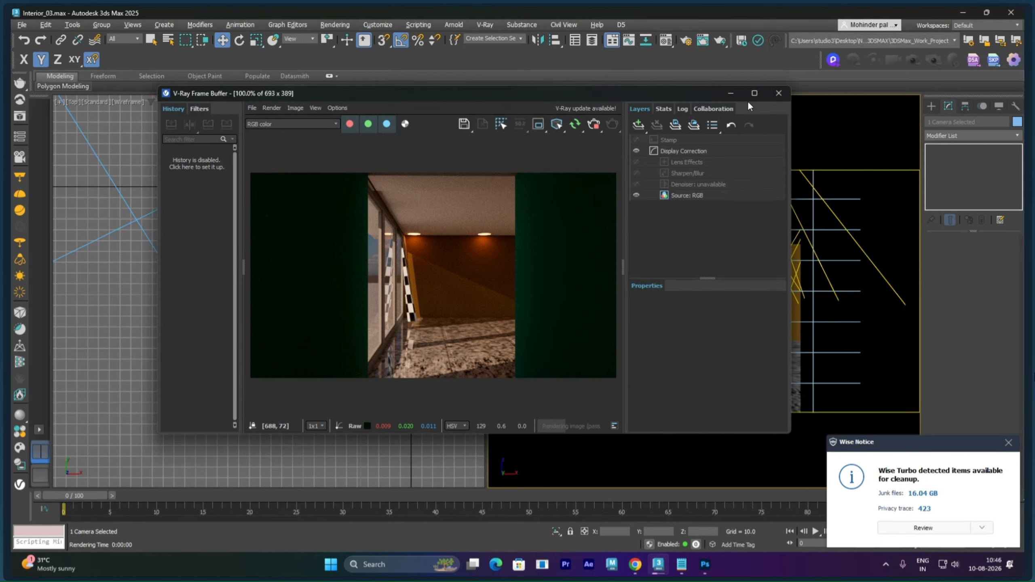
{"action": "left_click", "coordinate": [778, 93]}
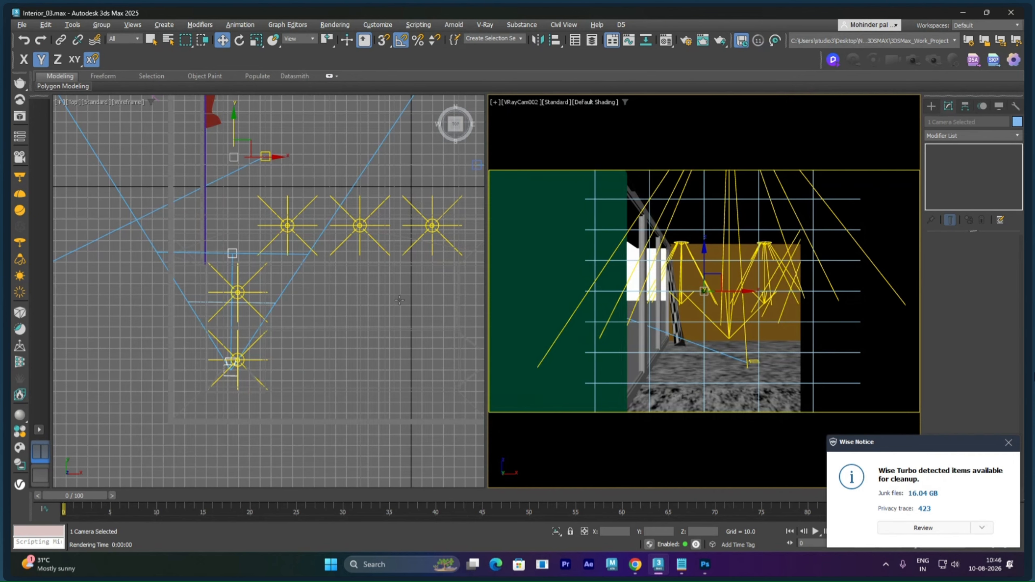
Step: Reset to an empty scene, saving the changes to Interior_03.max first
{"action": "middle_click_drag", "start_coordinate": [399, 303], "coordinate": [272, 311]}
{"action": "scroll", "coordinate": [366, 330], "scroll_direction": "down", "scroll_amount": 3}
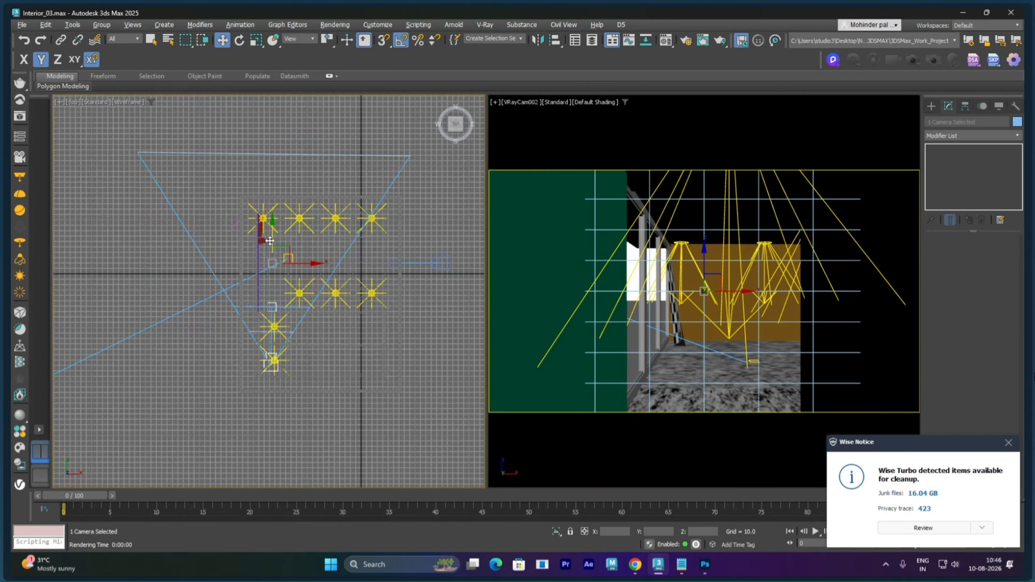
{"action": "left_click", "coordinate": [21, 25]}
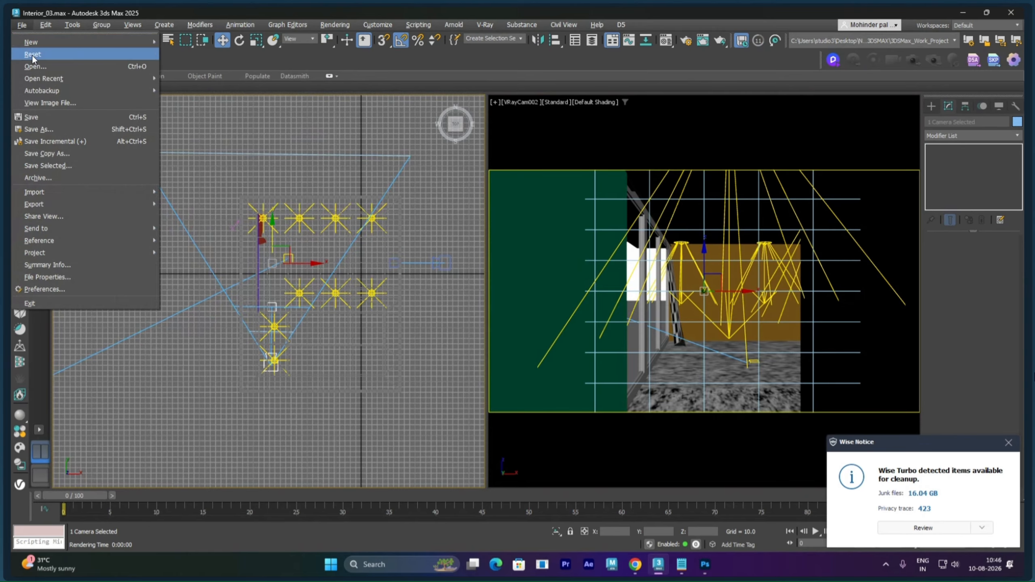
{"action": "left_click", "coordinate": [32, 55]}
{"action": "left_click", "coordinate": [454, 306]}
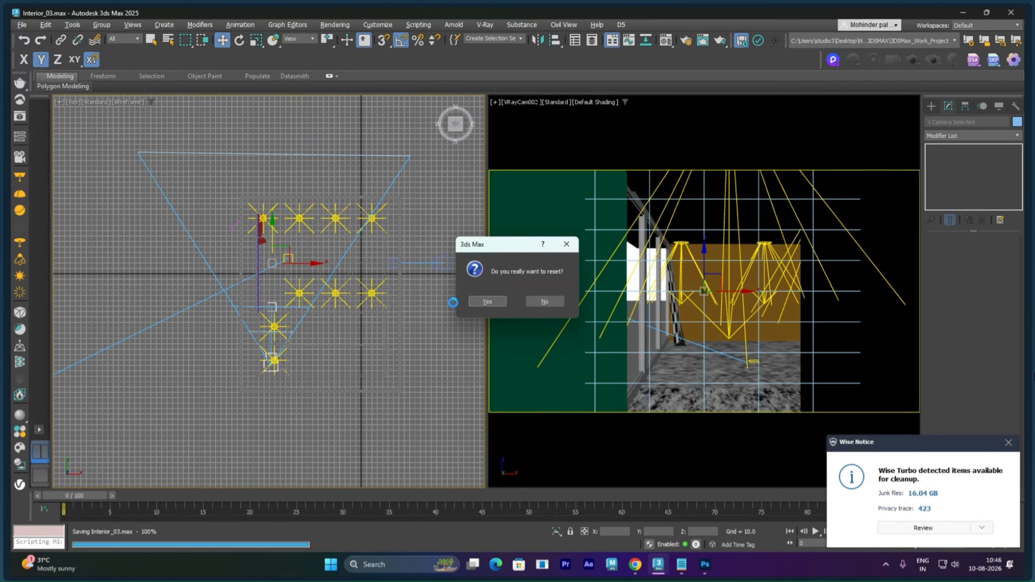
{"action": "left_click", "coordinate": [477, 302]}
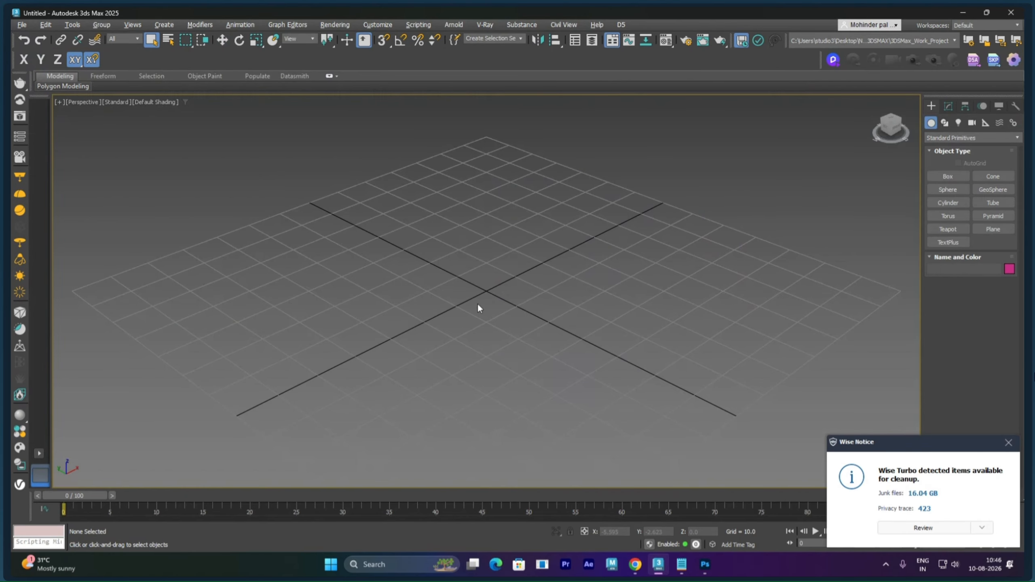
{"action": "left_click", "coordinate": [897, 405]}
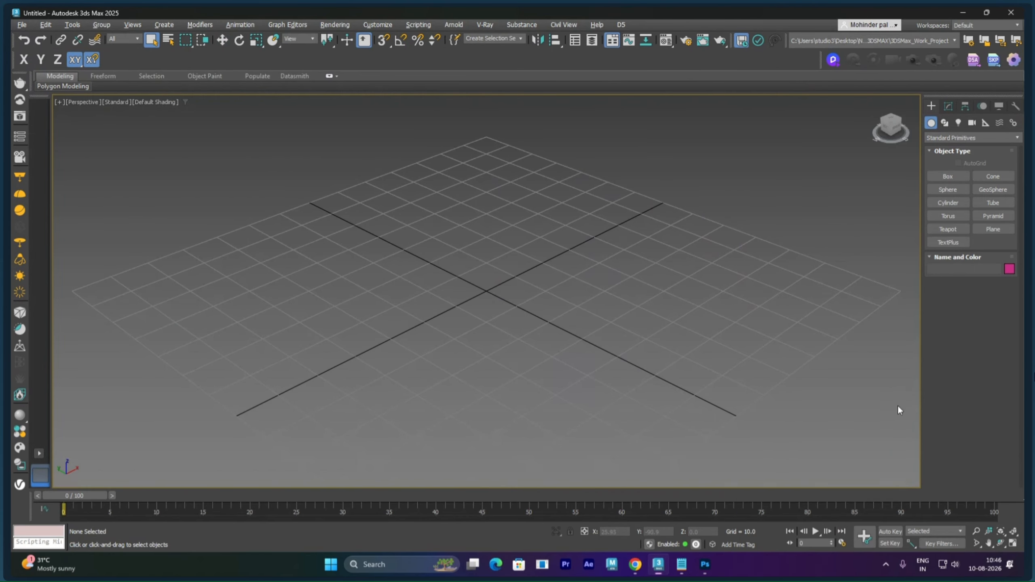